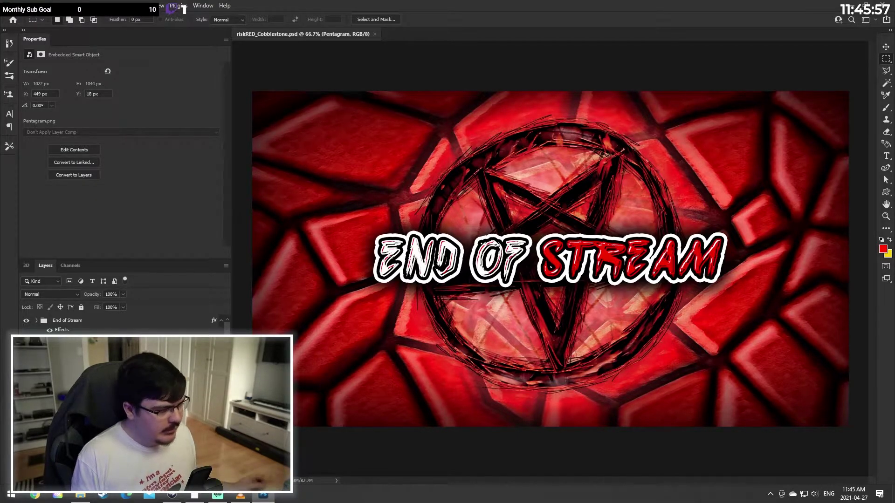
# Step: Hide the painted cobblestone, Pentagram, End of Stream and vignette layers to view the flat cobblestone base
pyautogui.scroll(-1, 121, 324)
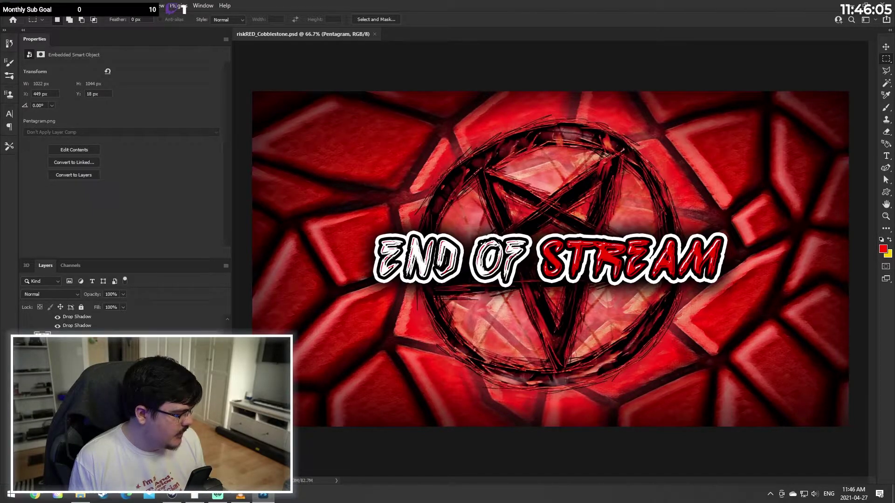
pyautogui.click(26, 410)
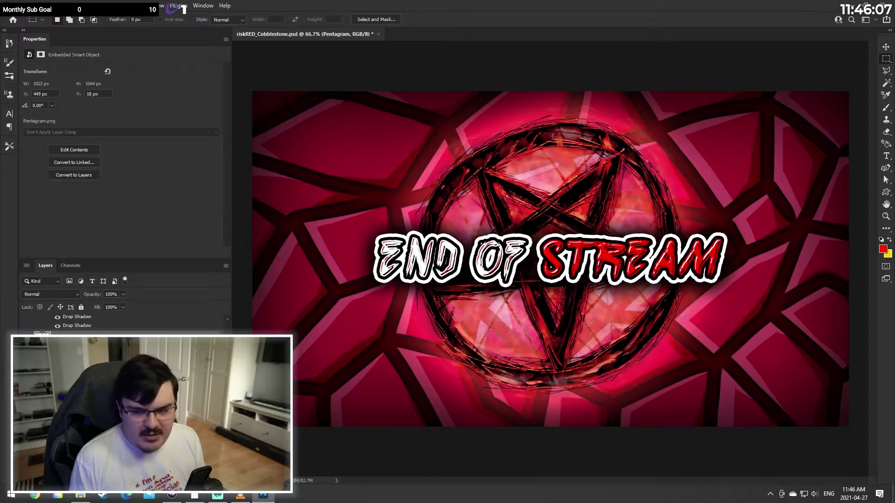
pyautogui.scroll(1, 122, 324)
pyautogui.click(27, 368)
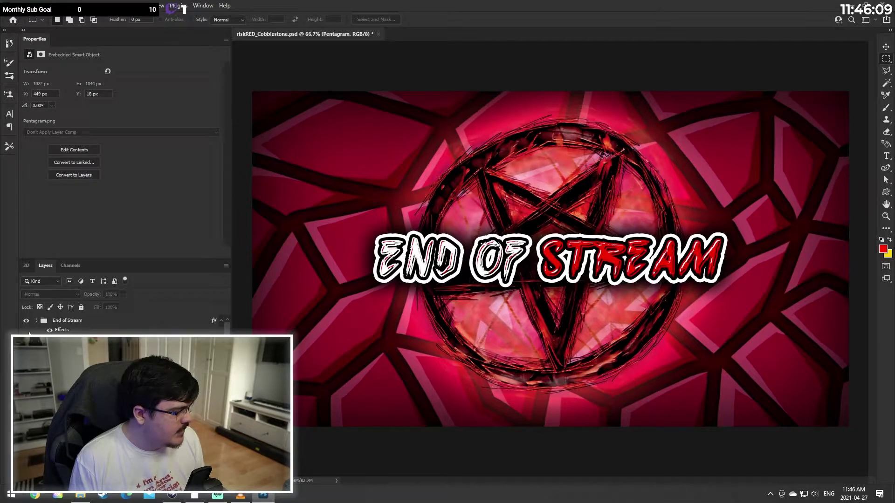
pyautogui.click(26, 320)
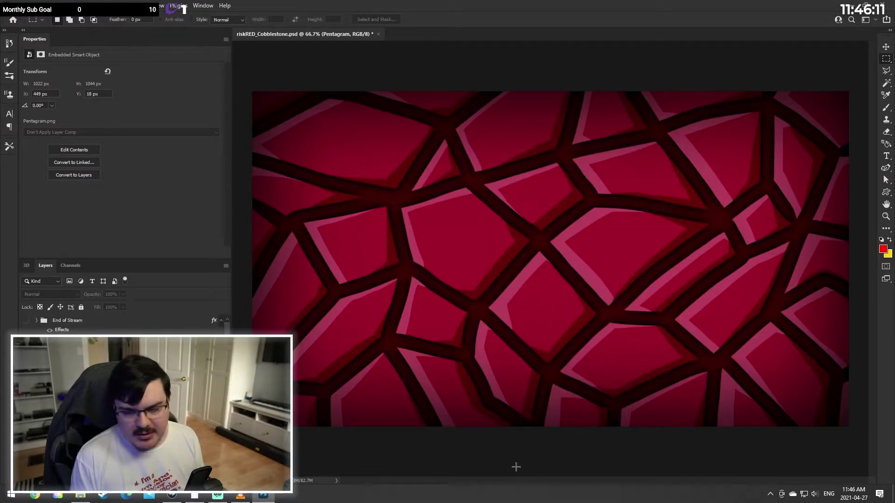
pyautogui.click(27, 396)
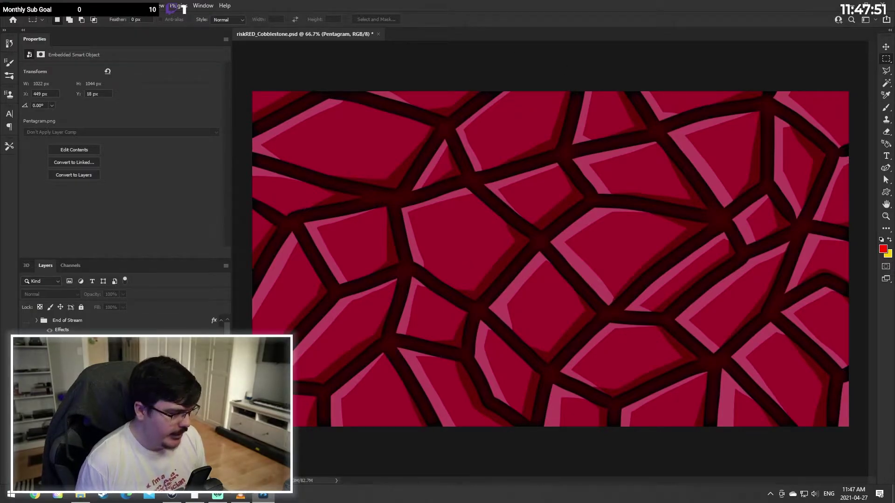
# Step: Show the painted cobblestone, vignette, End of Stream and Pentagram layers again
pyautogui.scroll(-5, 140, 396)
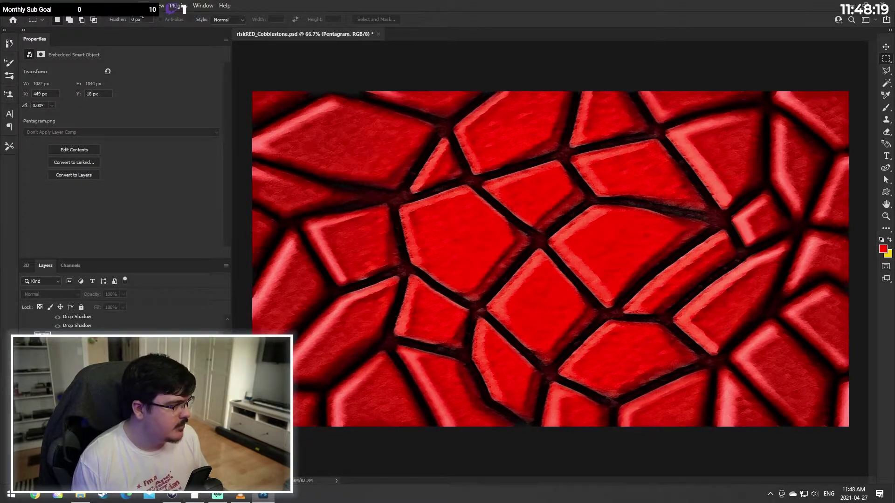
pyautogui.click(130, 6)
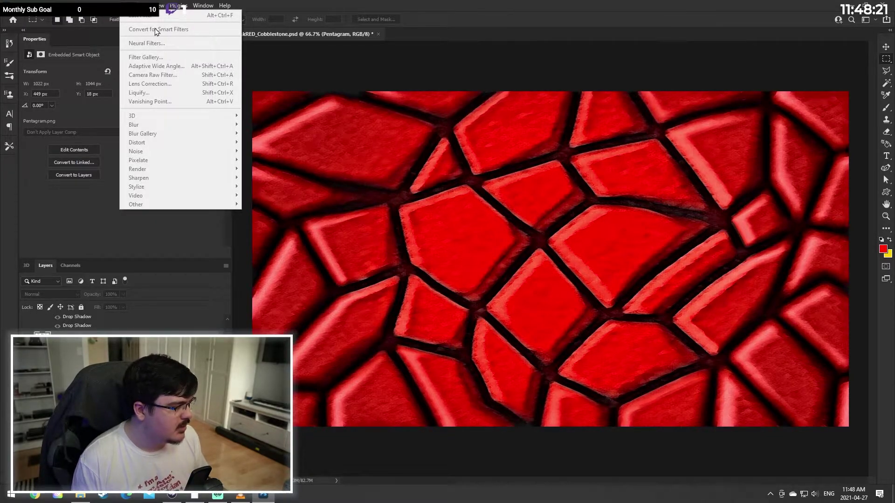
pyautogui.click(129, 5)
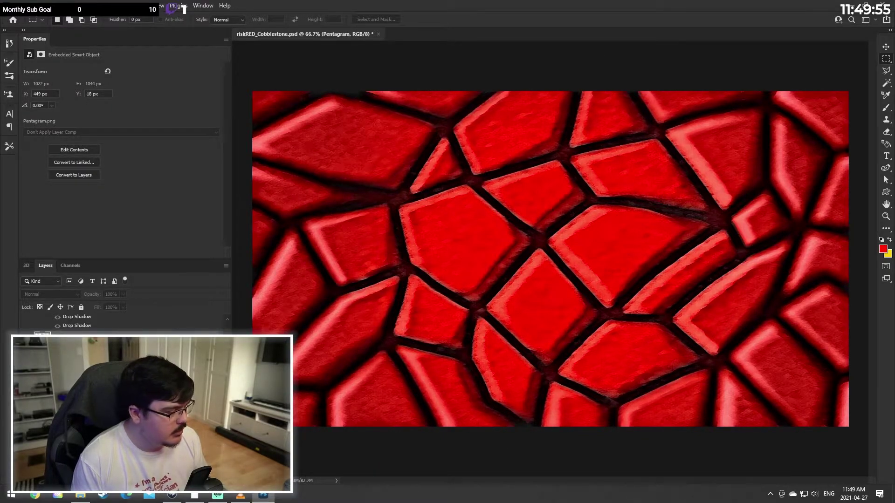
pyautogui.click(26, 373)
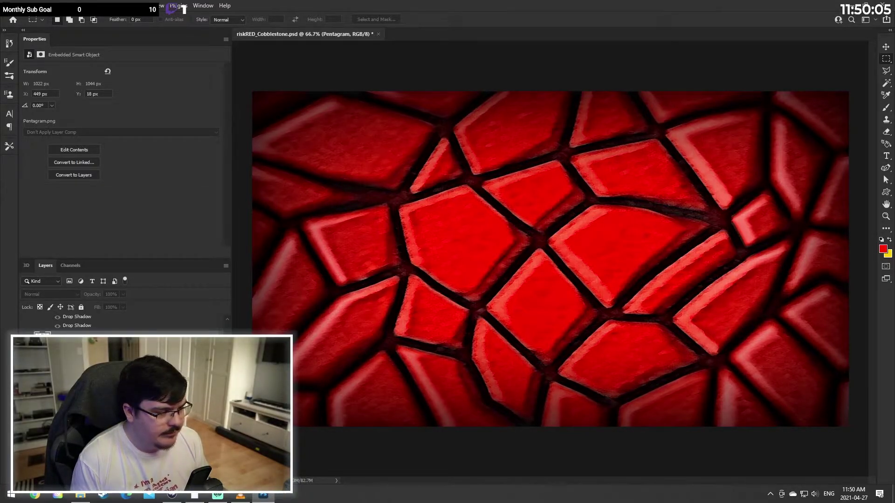
pyautogui.scroll(10, 124, 396)
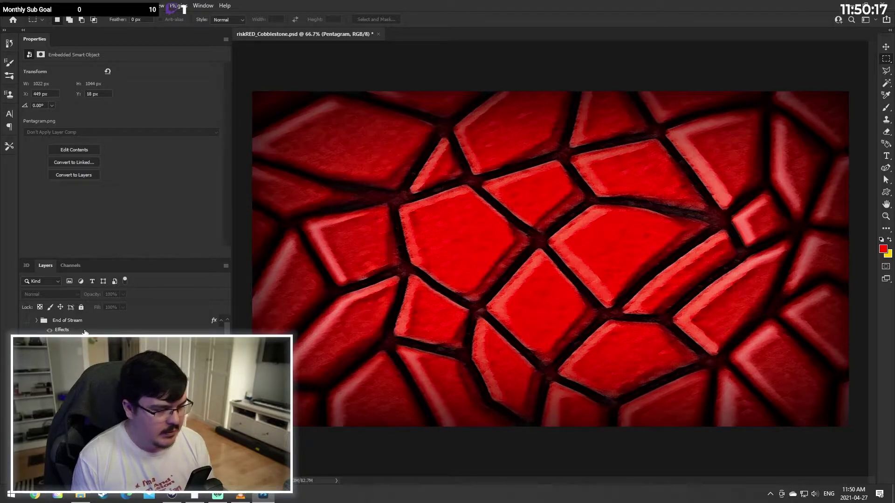
pyautogui.click(26, 321)
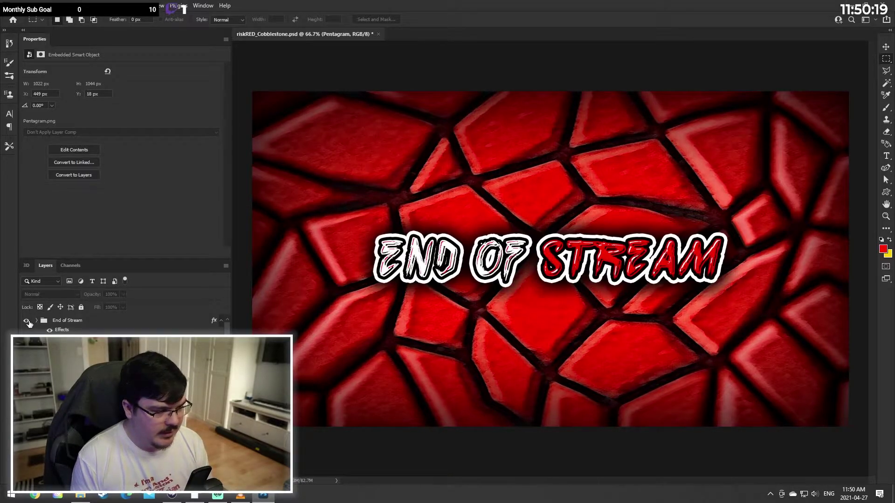
pyautogui.scroll(-5, 56, 373)
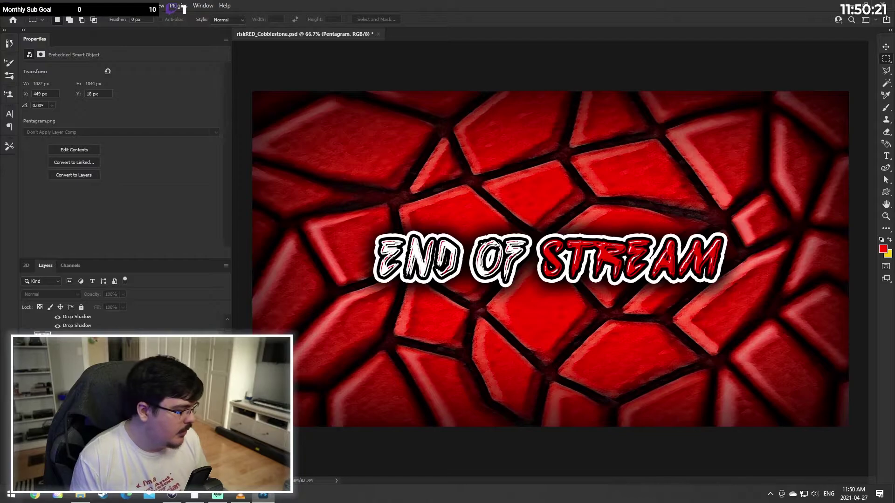
pyautogui.click(26, 340)
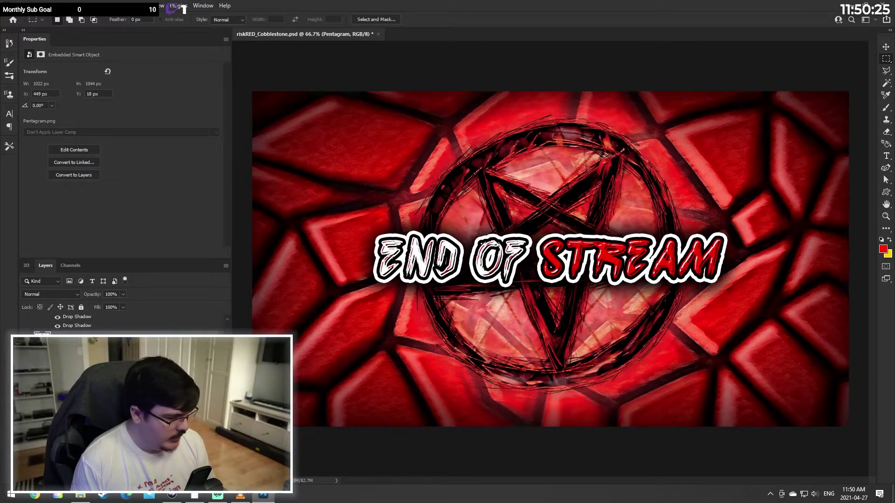
# Step: Step back and forth through the recent edits to compare the different looks of the pentagram's filters and texture
pyautogui.press('Delete')
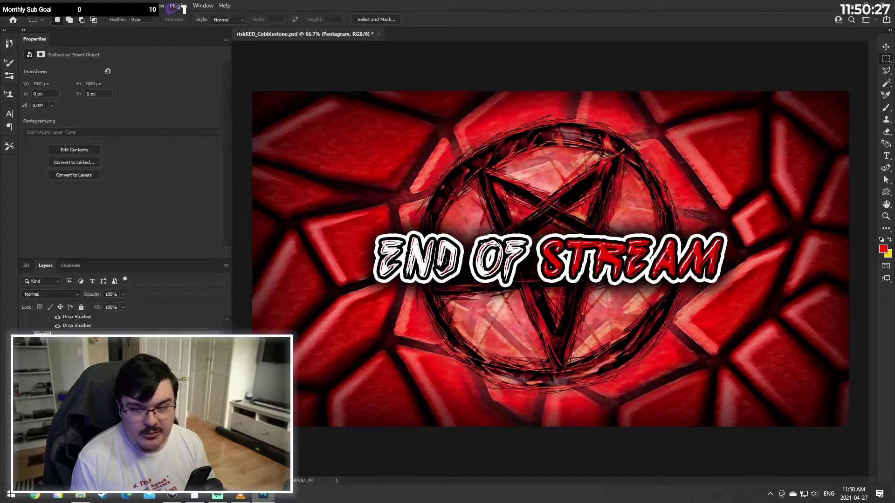
pyautogui.hotkey('ctrl', 'z')
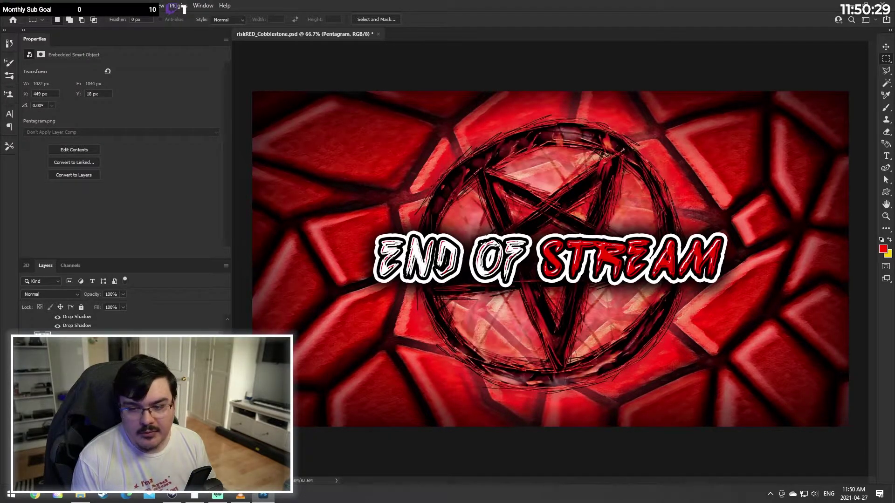
pyautogui.hotkey('ctrl', 'shift', 'z')
pyautogui.hotkey('ctrl', 'z')
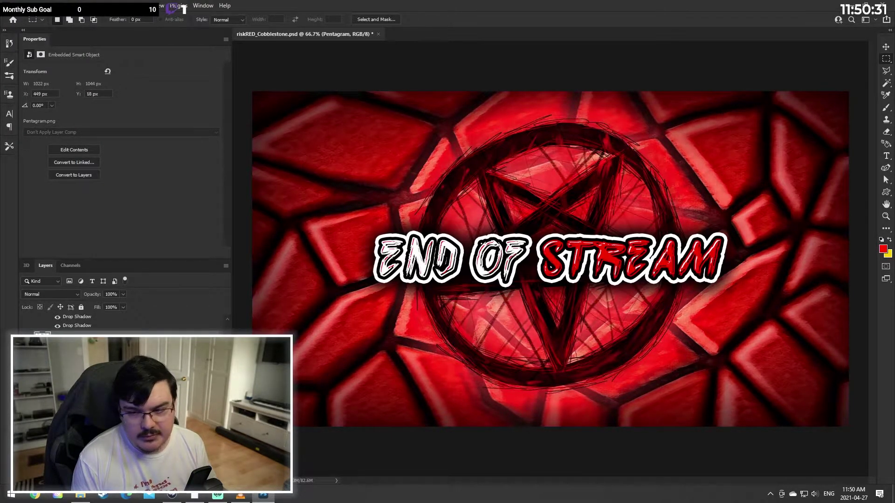
pyautogui.hotkey('ctrl', 'shift', 'z')
pyautogui.hotkey('ctrl', 'z')
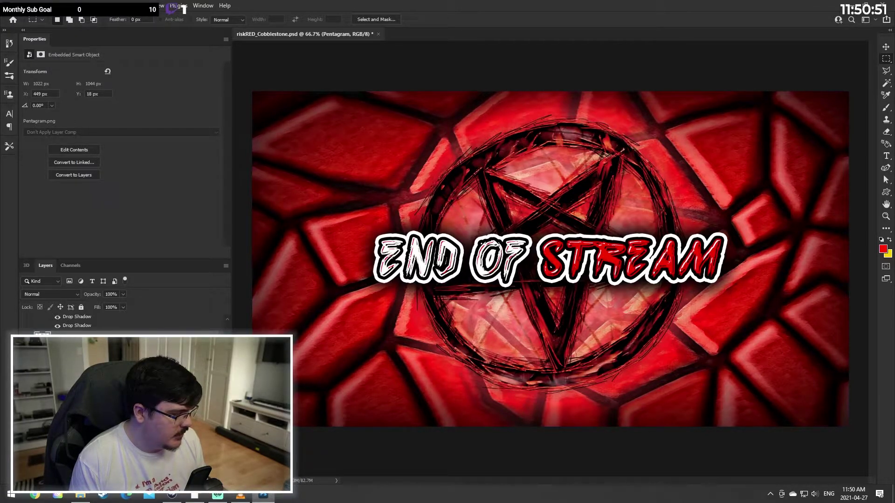
pyautogui.hotkey('ctrl', 'z')
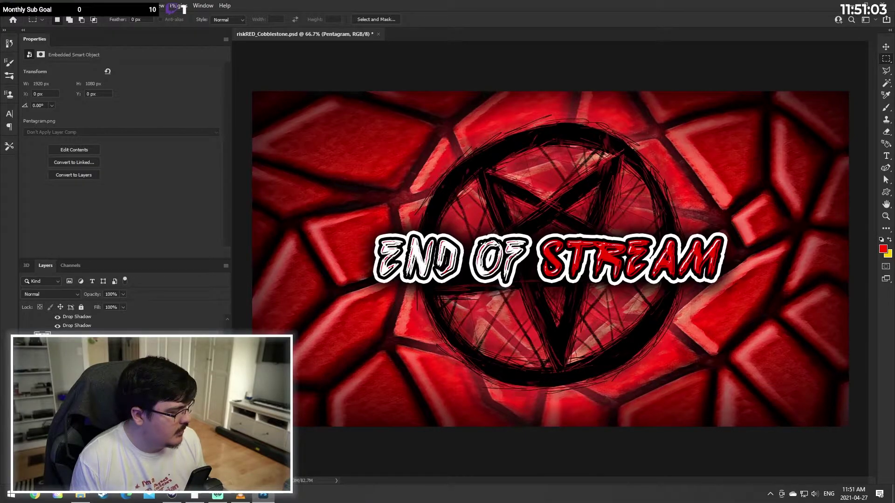
pyautogui.hotkey('ctrl', 'z')
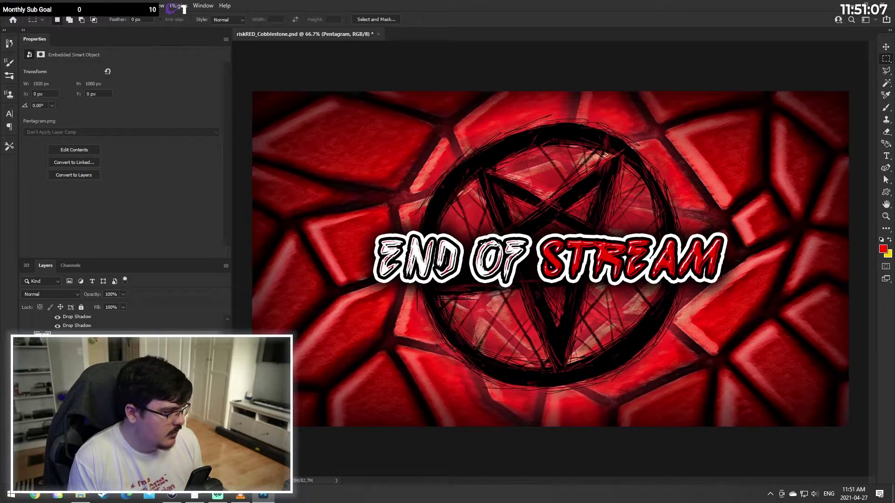
pyautogui.hotkey('ctrl', 'z')
pyautogui.hotkey('ctrl', 'z')
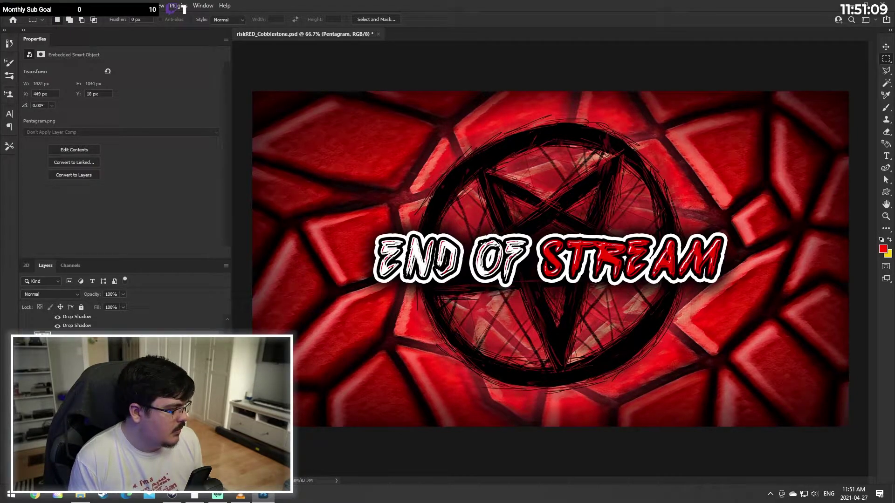
pyautogui.hotkey('ctrl', 'z')
pyautogui.hotkey('ctrl', 'z')
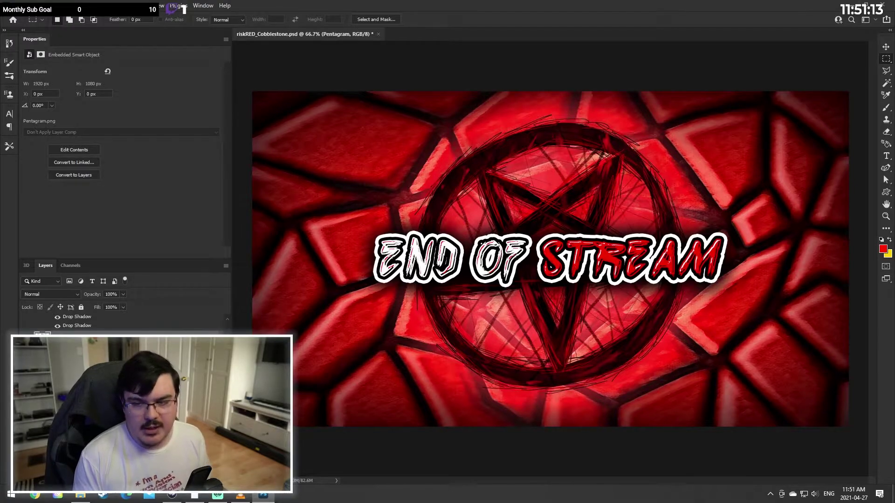
pyautogui.hotkey('ctrl', 'shift', 'z')
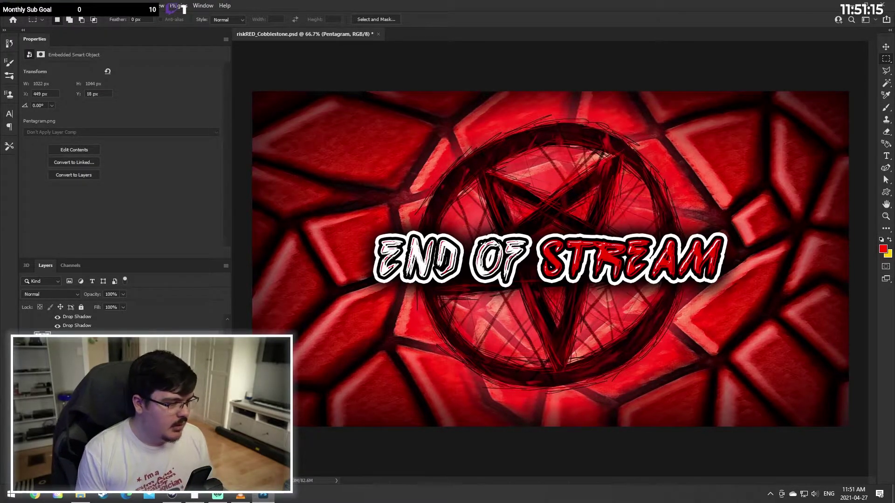
pyautogui.hotkey('ctrl', 'shift', 'z')
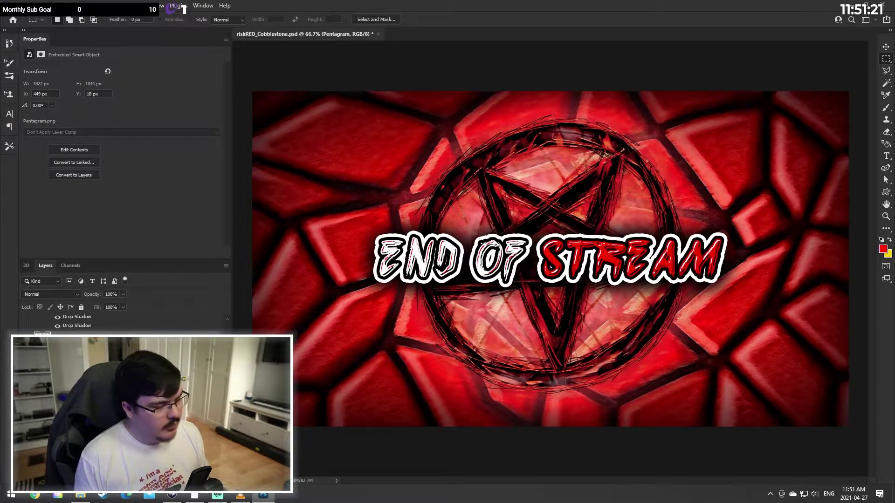
# Step: Duplicate the Painted Cobble group and merge the copy into a single pixel layer
pyautogui.scroll(5, 125, 401)
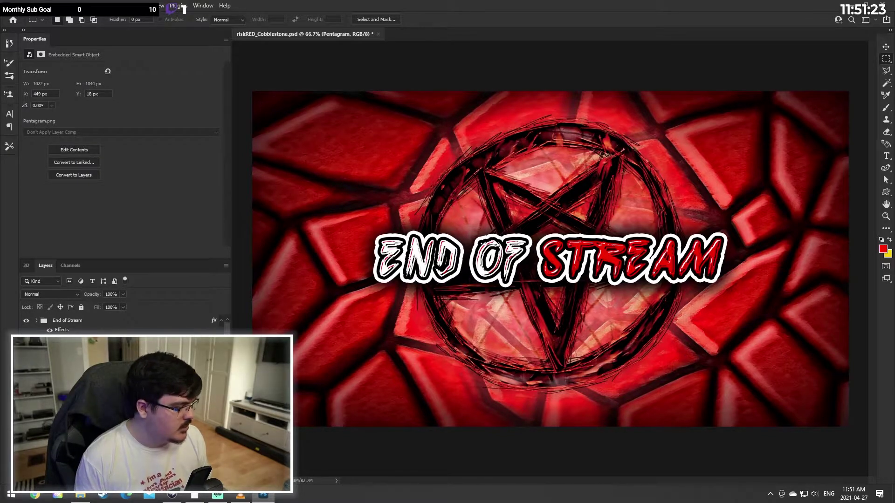
pyautogui.scroll(-5, 125, 401)
pyautogui.scroll(5, 125, 400)
pyautogui.scroll(-5, 124, 400)
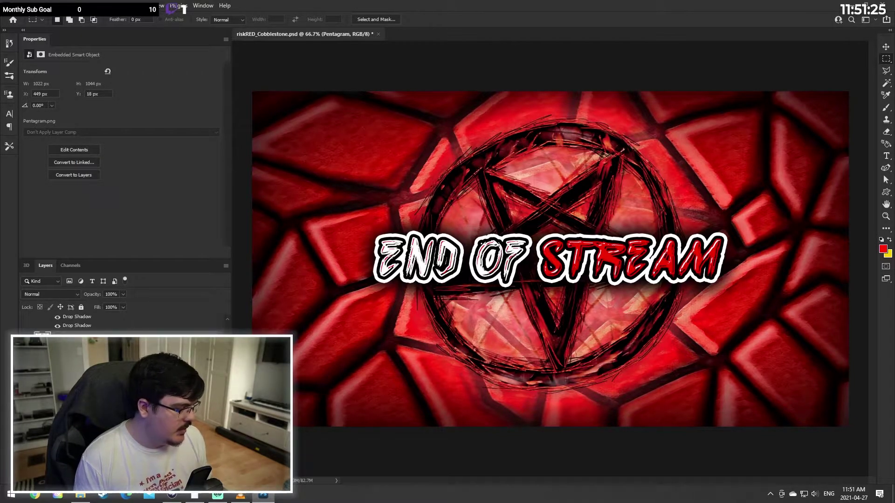
pyautogui.click(94, 419)
pyautogui.rightClick(93, 419)
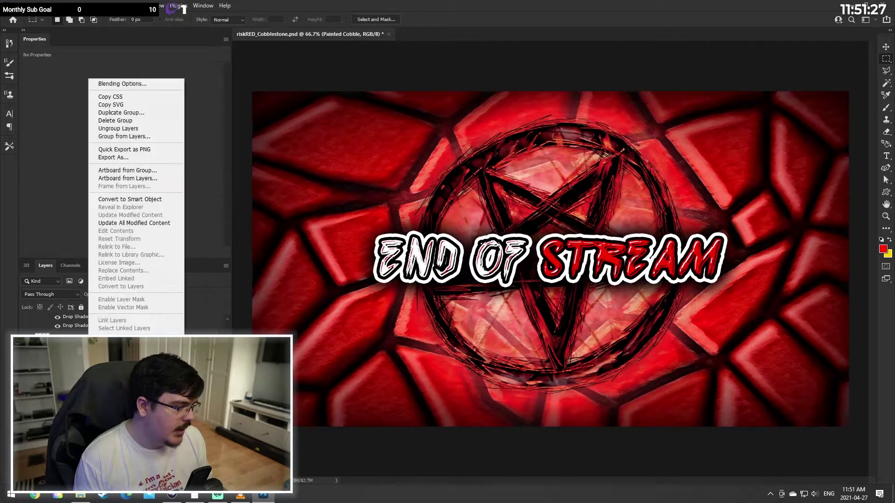
pyautogui.click(123, 114)
pyautogui.click(671, 123)
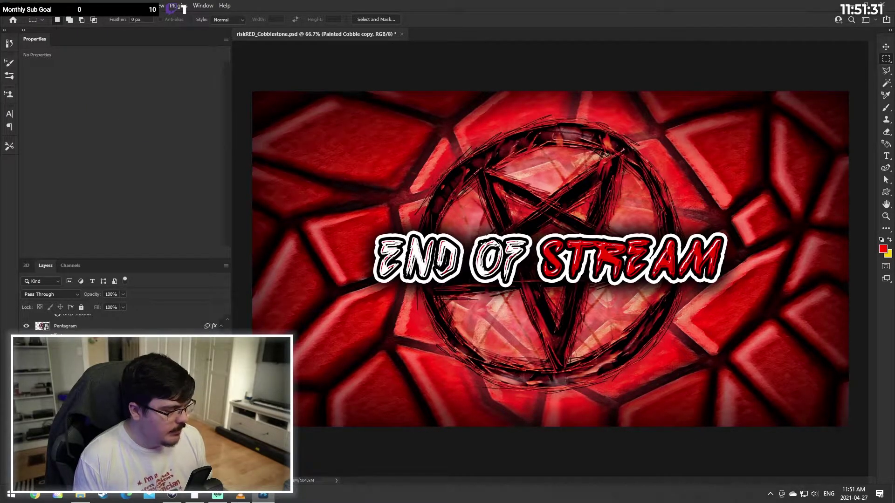
pyautogui.rightClick(121, 433)
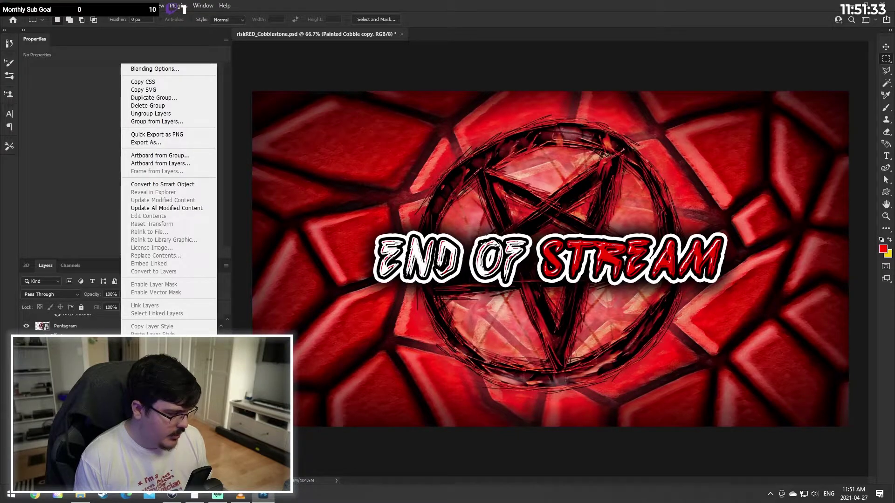
pyautogui.click(149, 389)
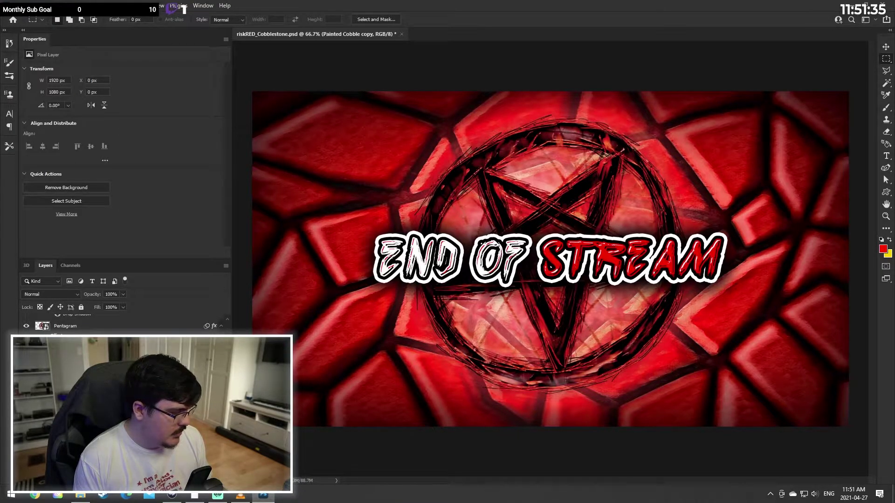
# Step: Hide the End of Stream group, briefly switching off the Pentagram layer to view the cobblestone background alone
pyautogui.scroll(3, 186, 363)
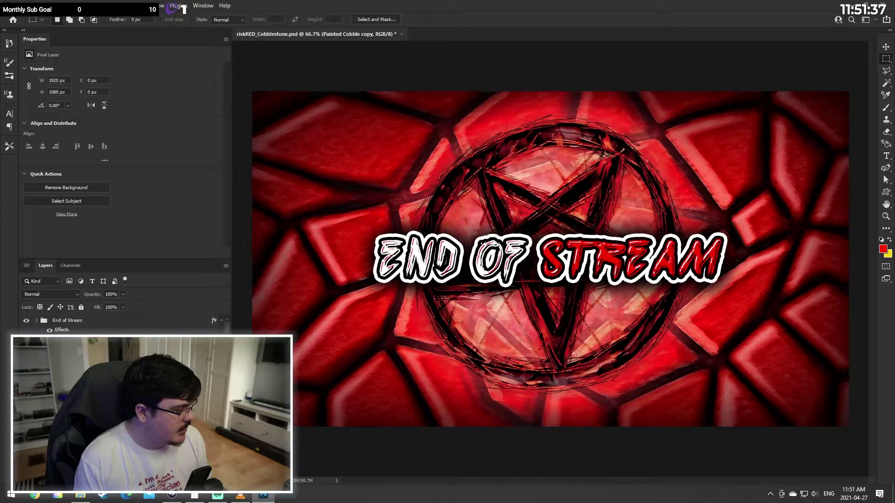
pyautogui.click(26, 368)
pyautogui.click(26, 320)
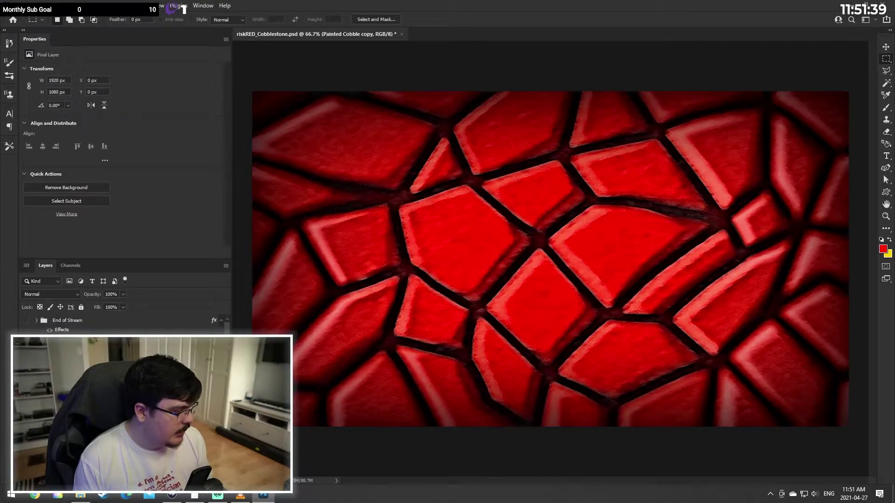
pyautogui.click(26, 369)
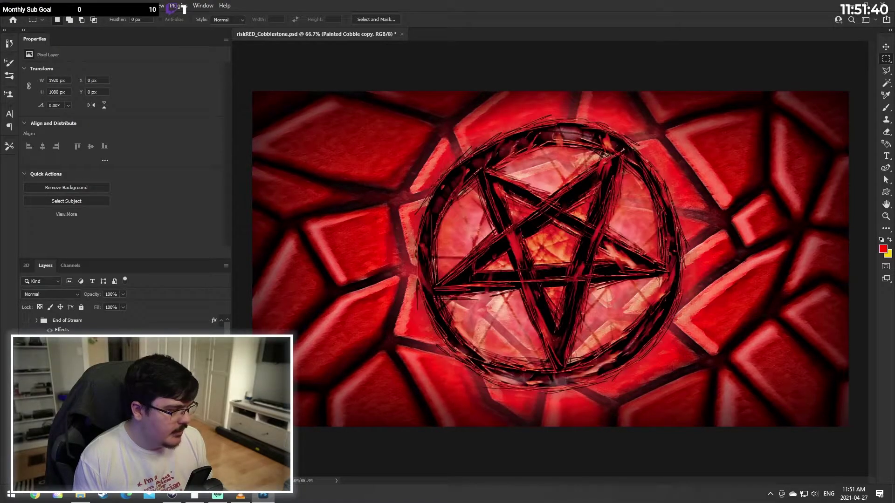
pyautogui.click(27, 321)
pyautogui.click(30, 321)
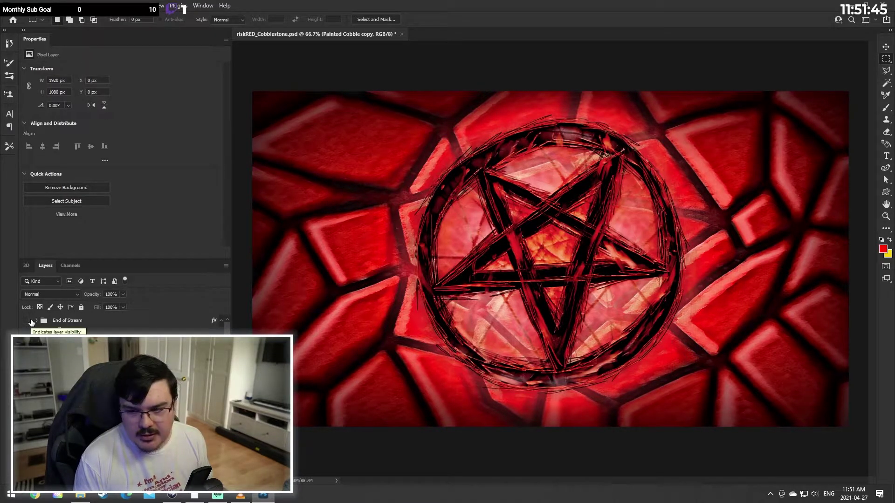
# Step: Try a Lens Blur with a radius of 61 on the Painted Cobble copy layer and undo it
pyautogui.scroll(-3, 32, 322)
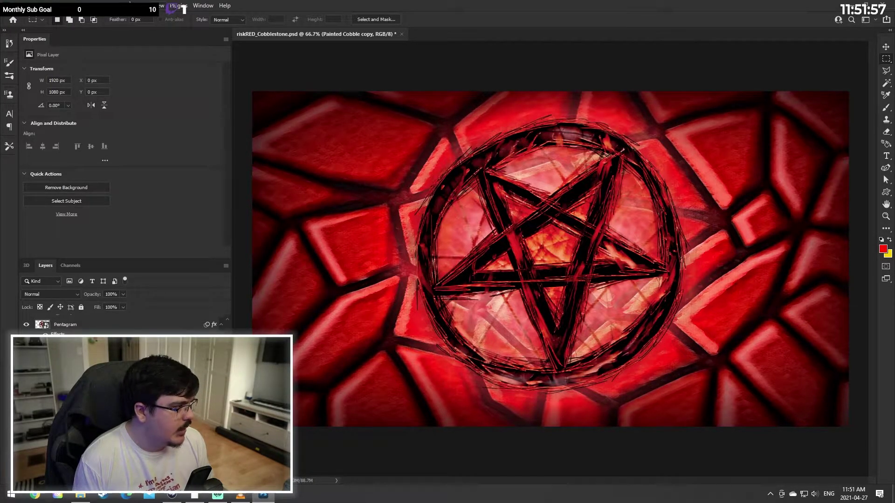
pyautogui.click(135, 5)
pyautogui.moveTo(186, 135)
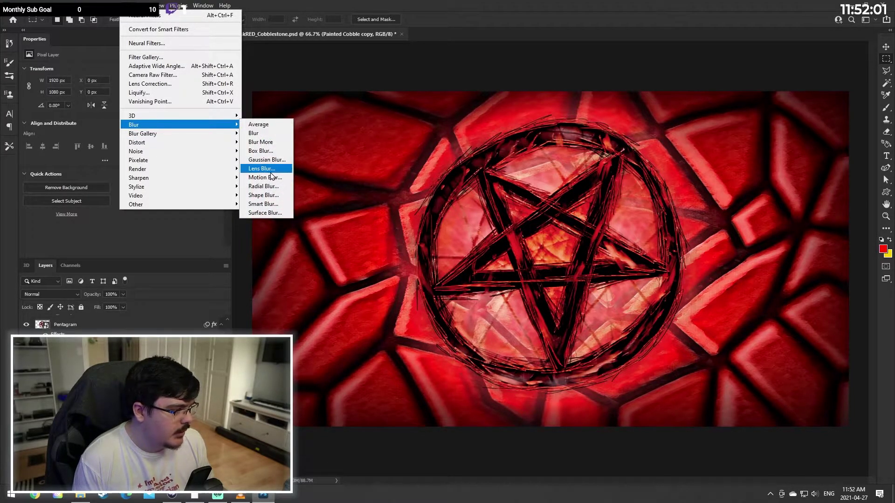
pyautogui.click(270, 172)
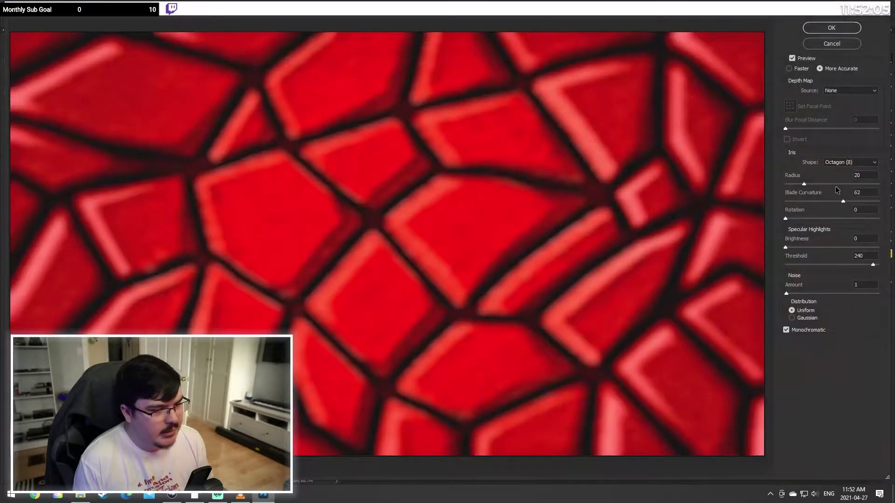
pyautogui.click(842, 184)
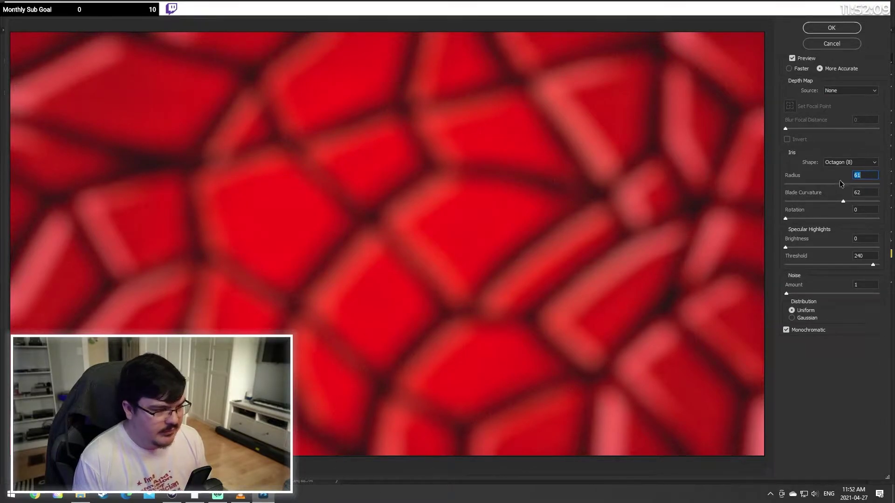
pyautogui.click(832, 29)
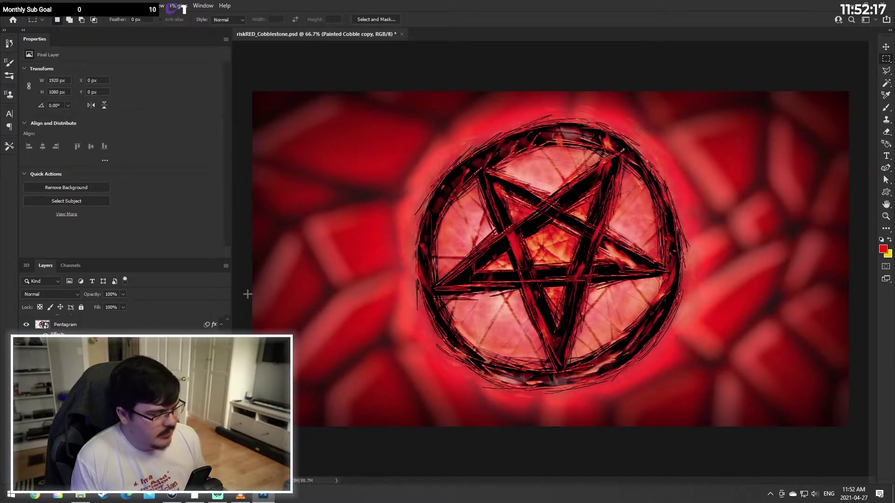
pyautogui.hotkey('ctrl', 'z')
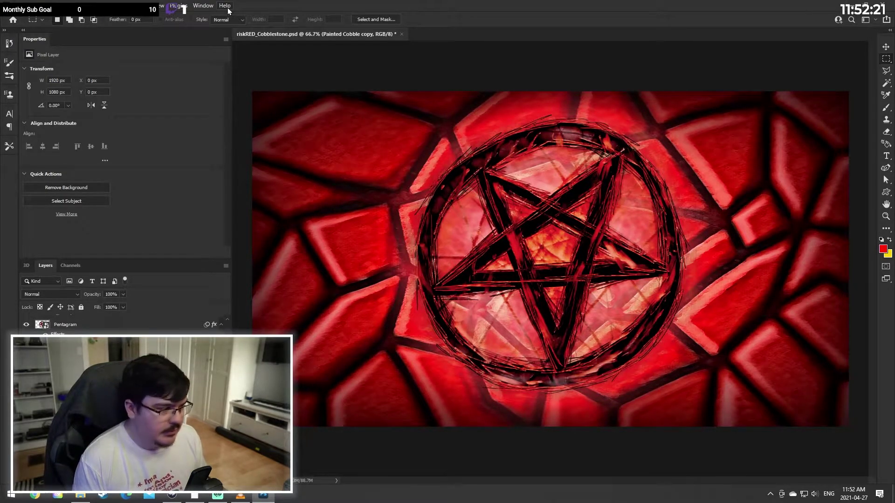
pyautogui.click(135, 6)
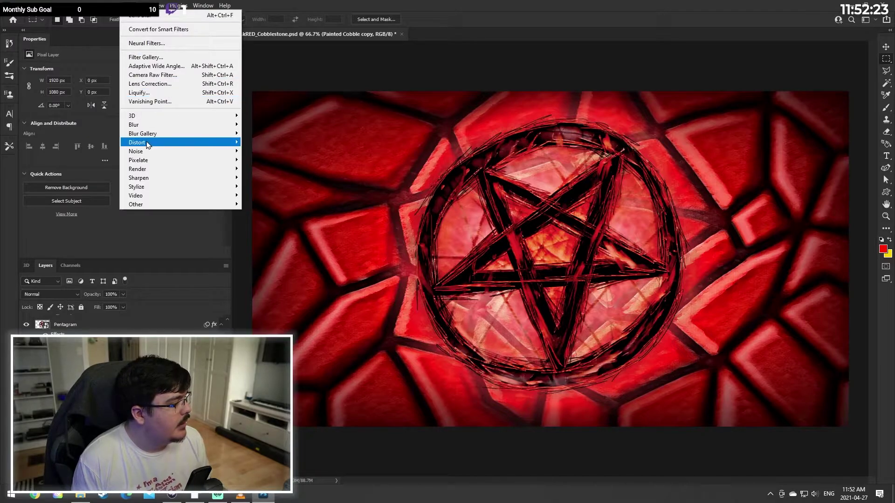
pyautogui.moveTo(154, 125)
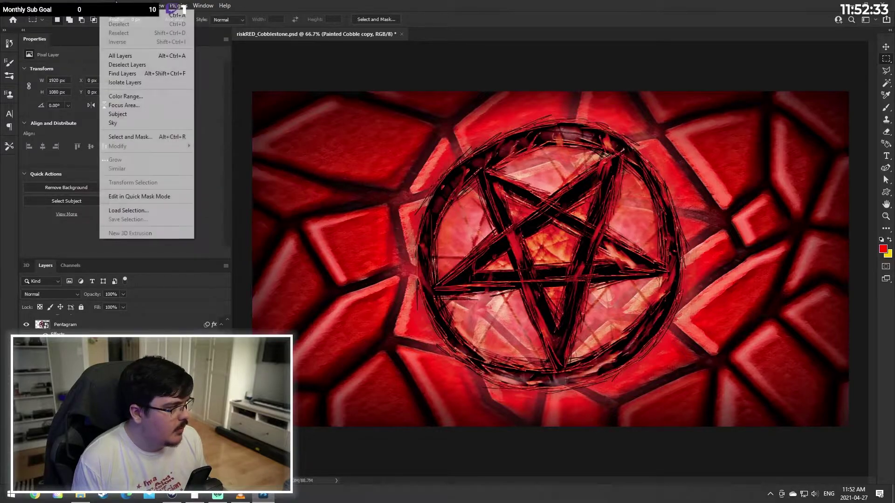
pyautogui.click(129, 6)
# Step: Set up a Black & White adjustment on the Painted Cobble copy layer with Reds at 9% and Yellows at 119%
pyautogui.click(54, 5)
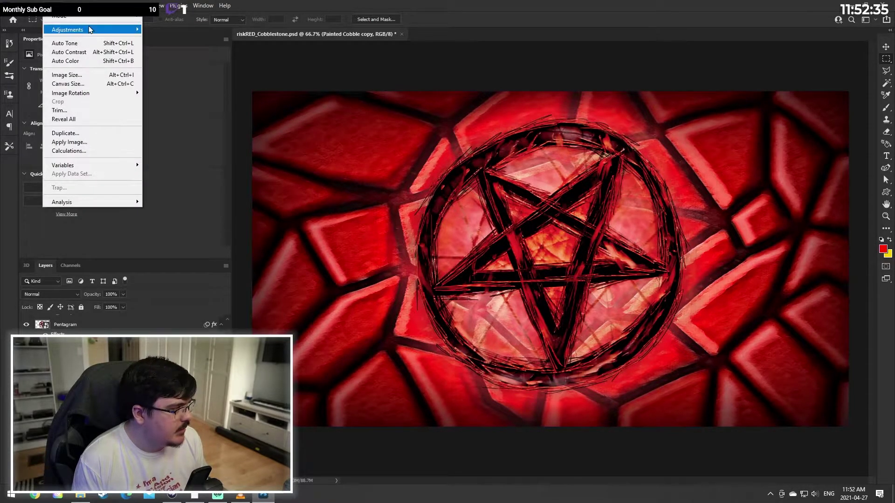
pyautogui.moveTo(94, 30)
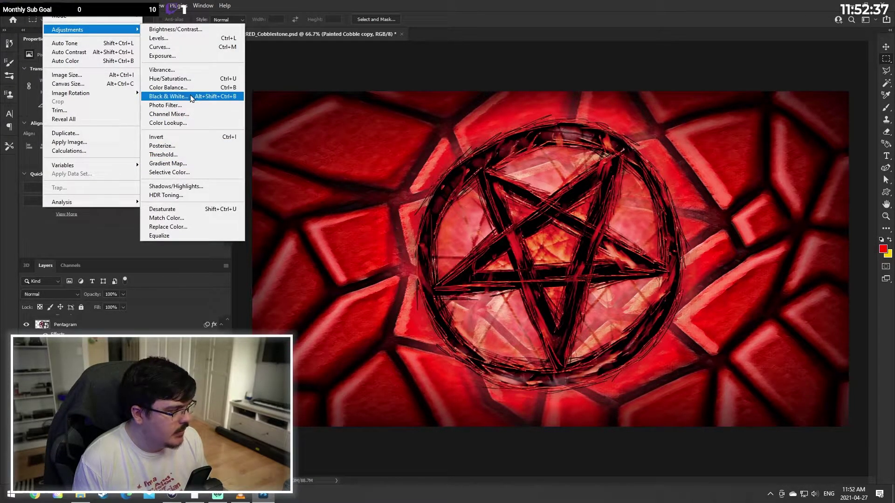
pyautogui.click(219, 96)
pyautogui.moveTo(555, 75); pyautogui.dragTo(697, 134)
pyautogui.click(681, 180)
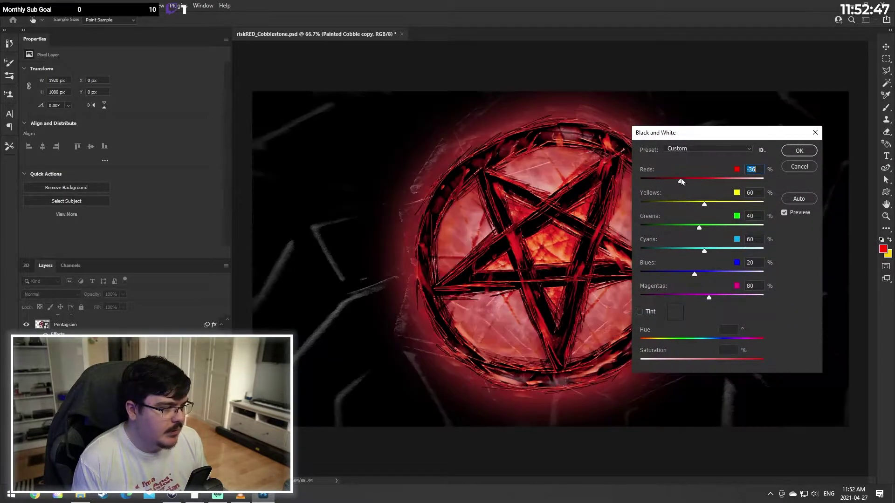
pyautogui.click(684, 179)
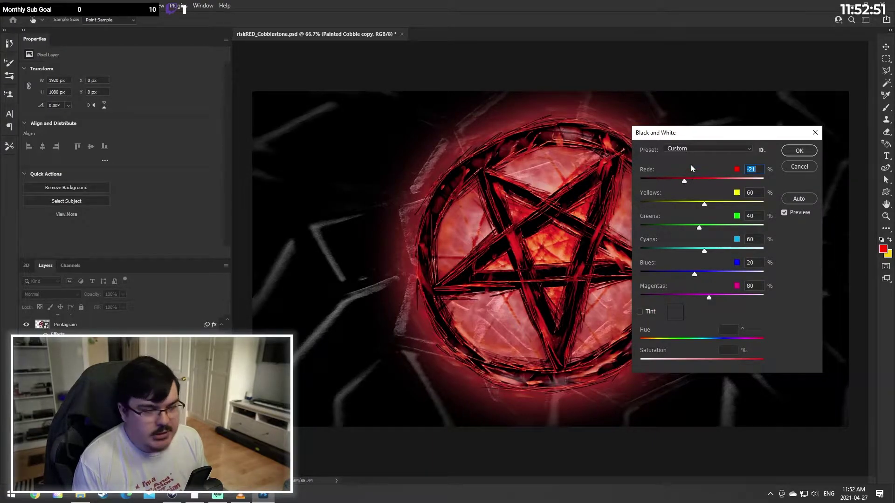
pyautogui.moveTo(689, 132); pyautogui.dragTo(103, 50)
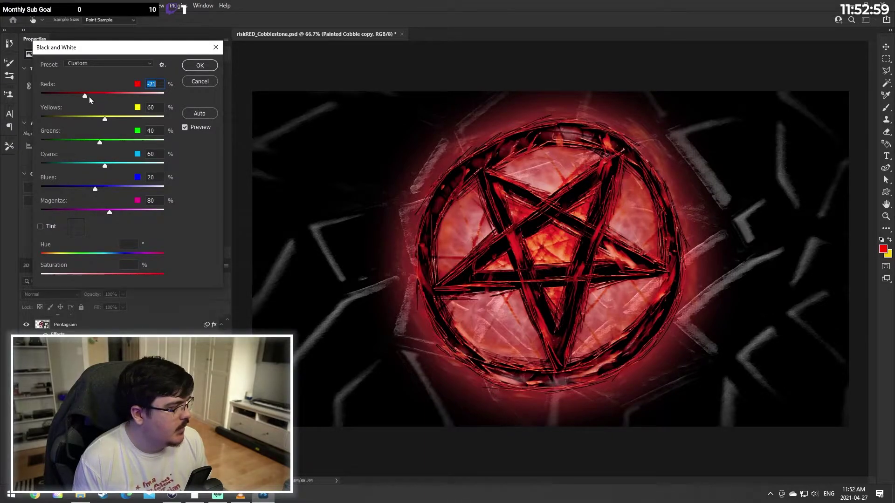
pyautogui.moveTo(84, 96); pyautogui.dragTo(93, 97)
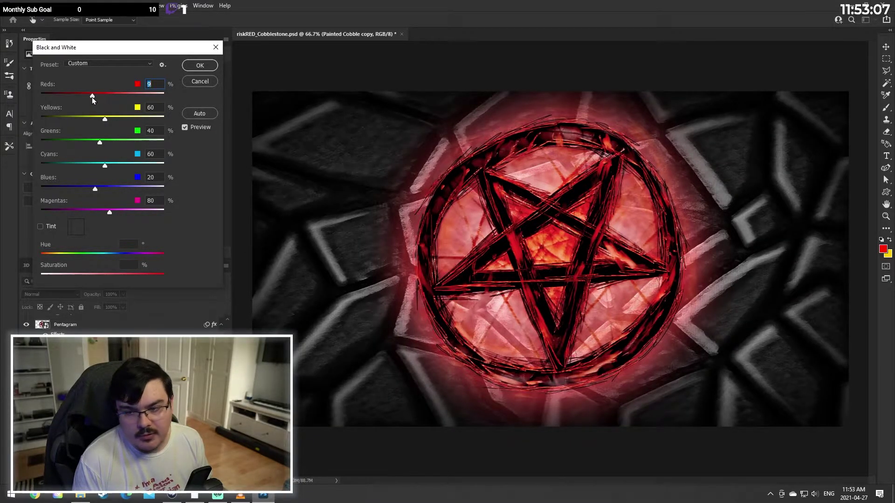
pyautogui.moveTo(106, 119)
pyautogui.mouseDown()
pyautogui.moveTo(88, 119)
pyautogui.moveTo(119, 120)
pyautogui.mouseUp()
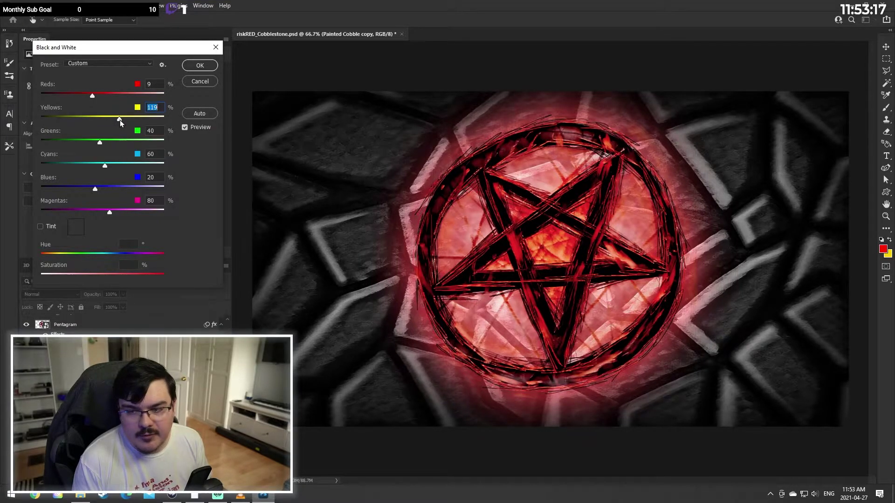
# Step: Compare the cobblestone with and without the Black & White preview, and apply the adjustment
pyautogui.click(184, 128)
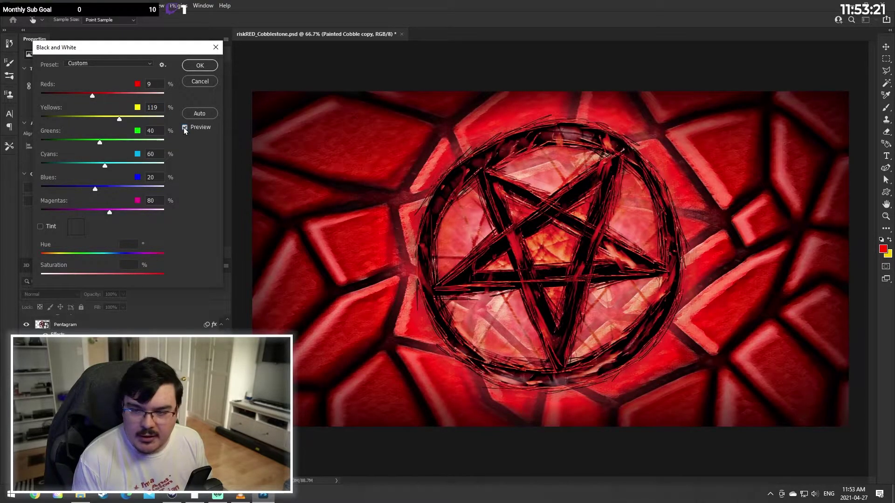
pyautogui.click(184, 128)
pyautogui.click(184, 128)
pyautogui.click(184, 128)
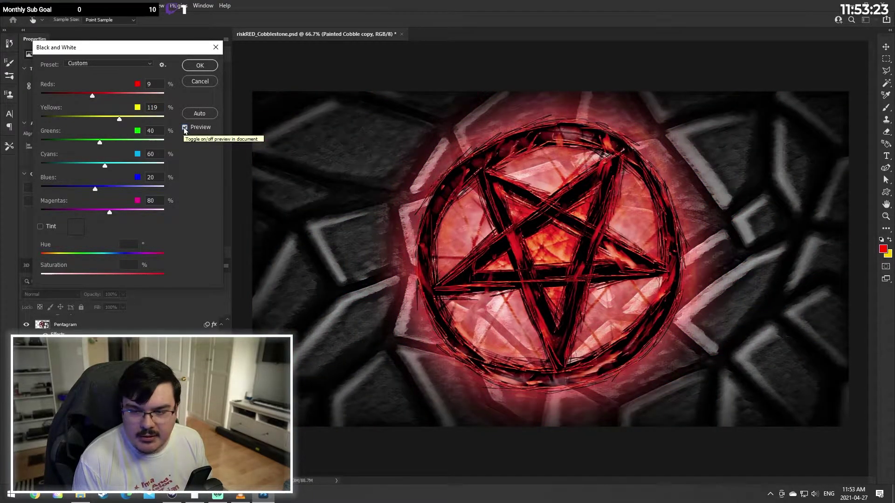
pyautogui.click(198, 65)
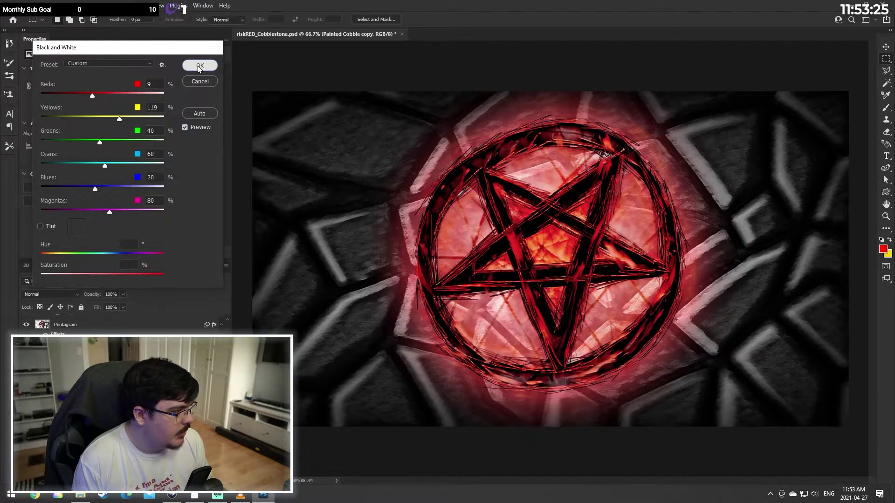
# Step: Apply a Curves adjustment to the grey cobblestone, lowering the RGB curve's highlight end and raising the midtones through input 143, output 109
pyautogui.click(54, 5)
pyautogui.moveTo(74, 29)
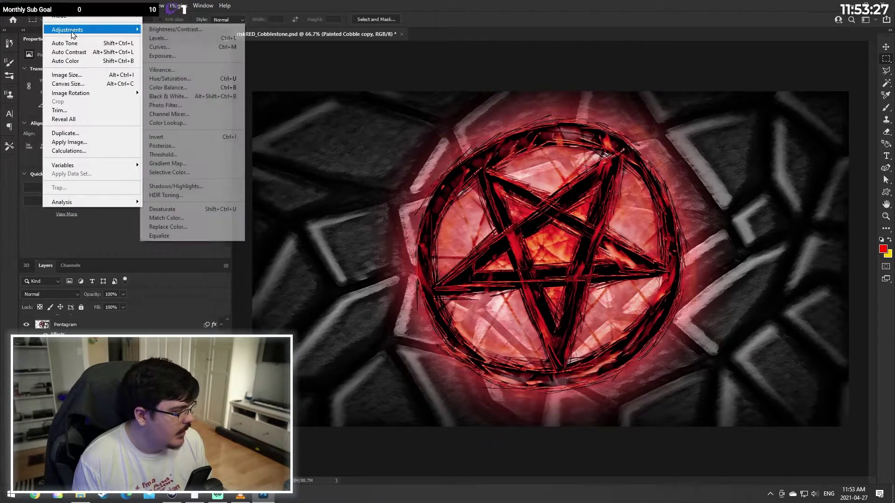
pyautogui.click(158, 47)
pyautogui.moveTo(650, 73); pyautogui.dragTo(135, 71)
pyautogui.moveTo(136, 59); pyautogui.dragTo(131, 52)
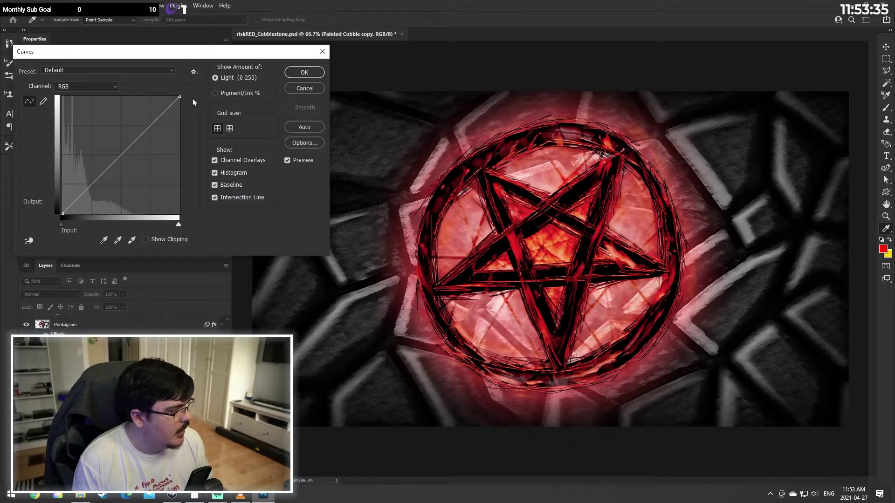
pyautogui.moveTo(179, 97); pyautogui.dragTo(217, 149)
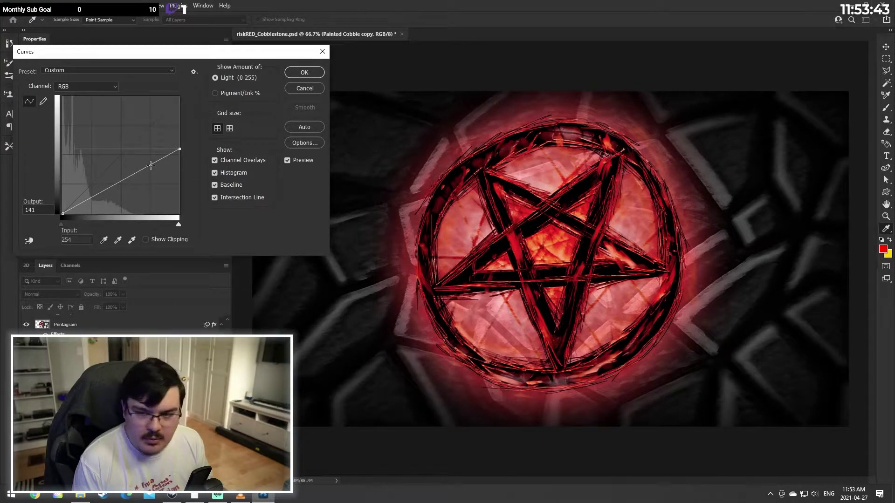
pyautogui.moveTo(150, 165); pyautogui.dragTo(120, 162)
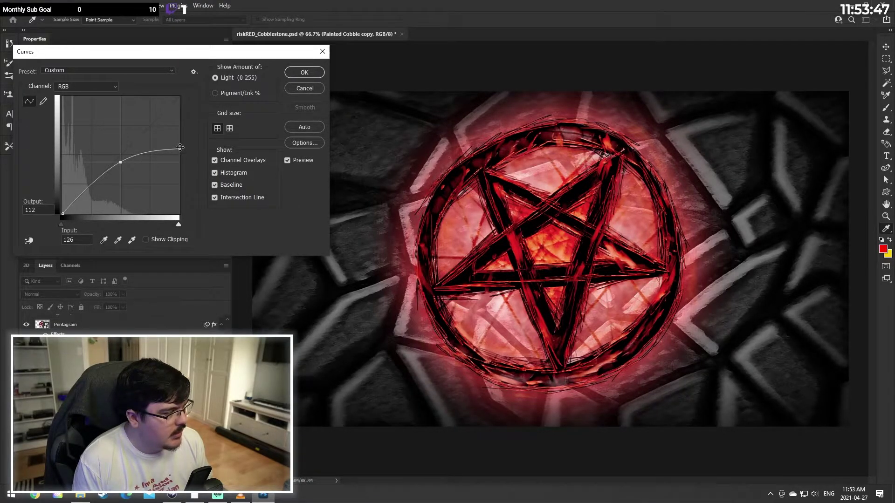
pyautogui.moveTo(179, 148); pyautogui.dragTo(129, 165)
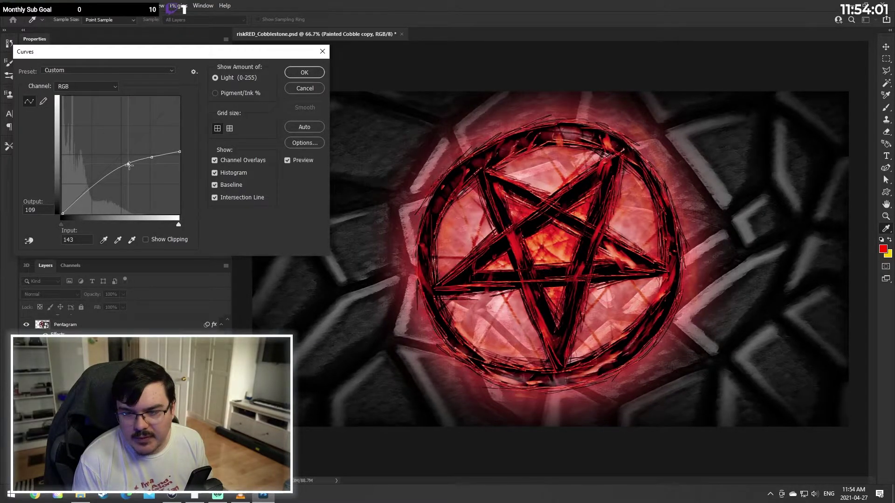
pyautogui.click(296, 75)
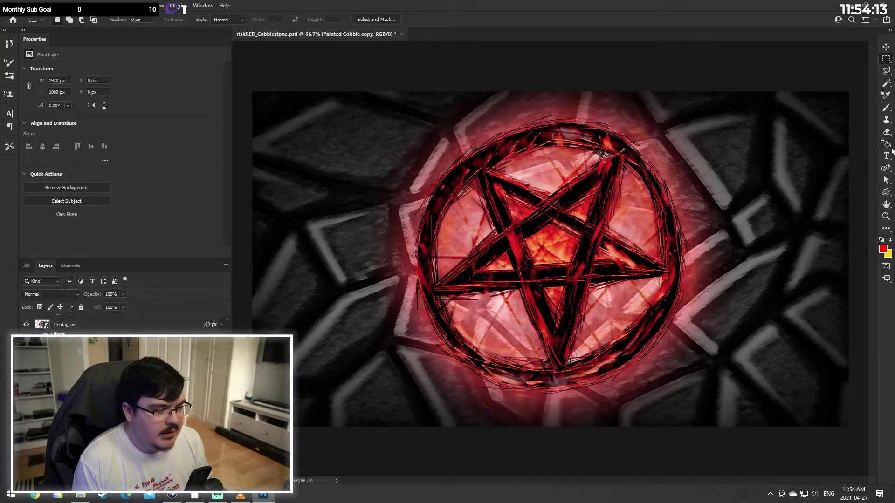
pyautogui.click(179, 6)
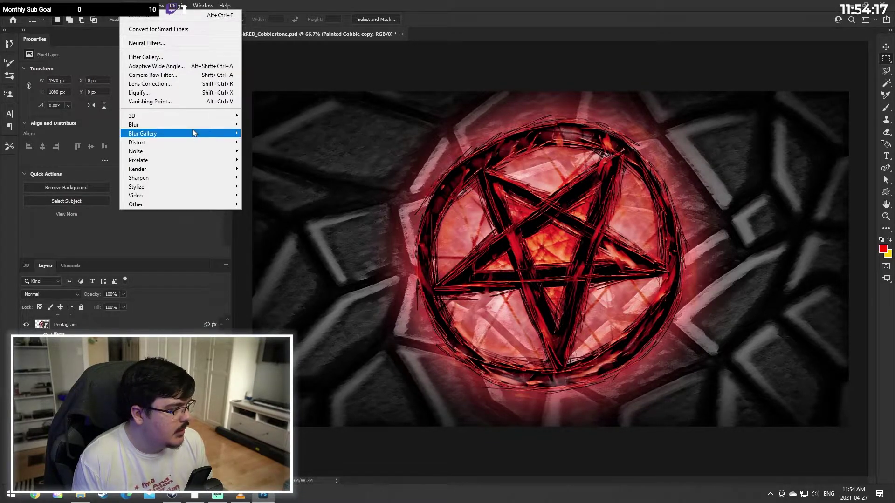
pyautogui.moveTo(193, 133)
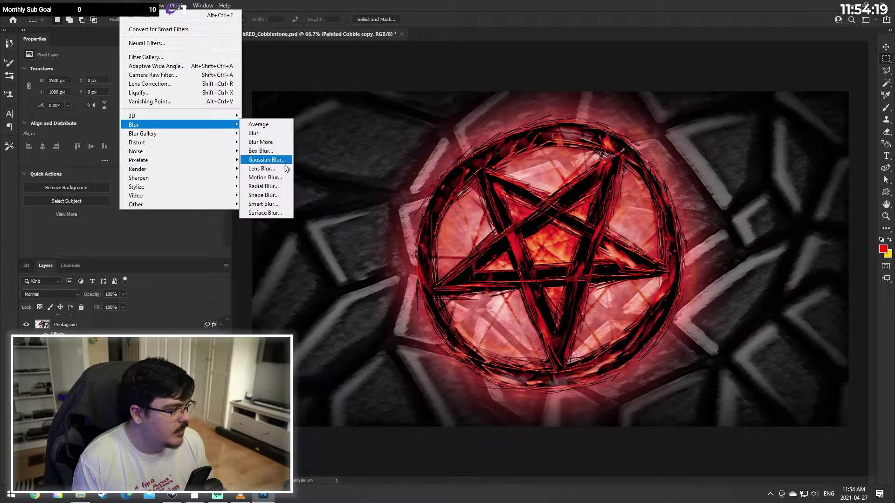
pyautogui.click(282, 186)
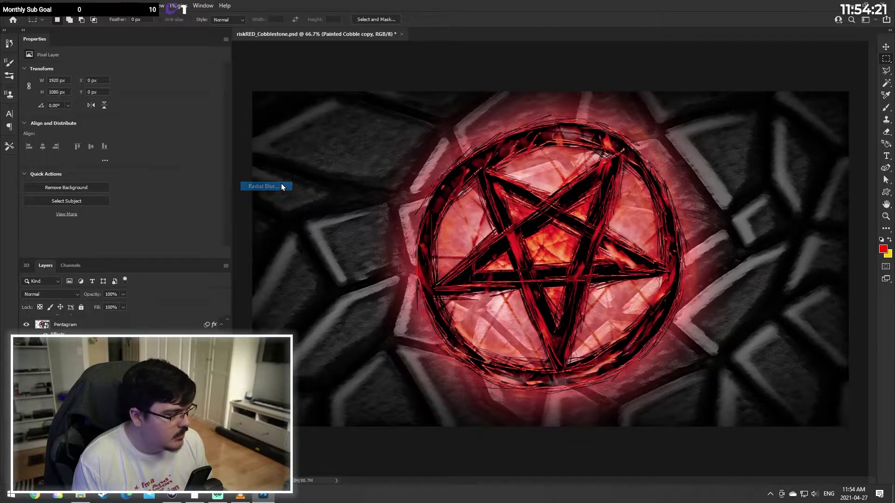
pyautogui.moveTo(808, 136); pyautogui.dragTo(604, 134)
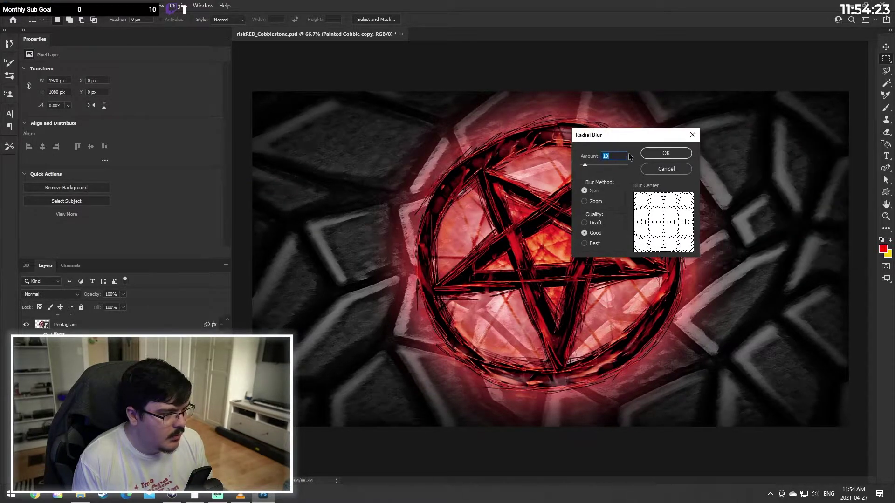
pyautogui.click(661, 169)
# Step: Try an Iris Blur on the Painted Cobble copy layer, reshaping its ellipse into a near circle just outside the pentagram
pyautogui.click(128, 5)
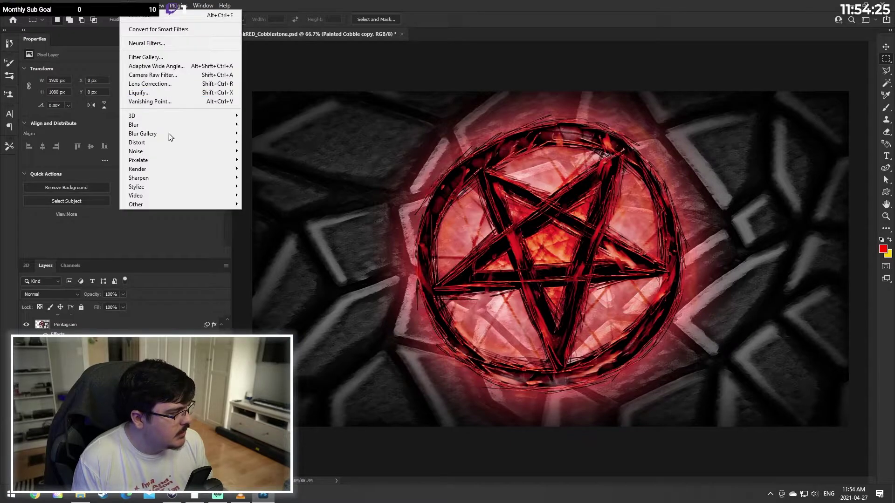
pyautogui.moveTo(165, 126)
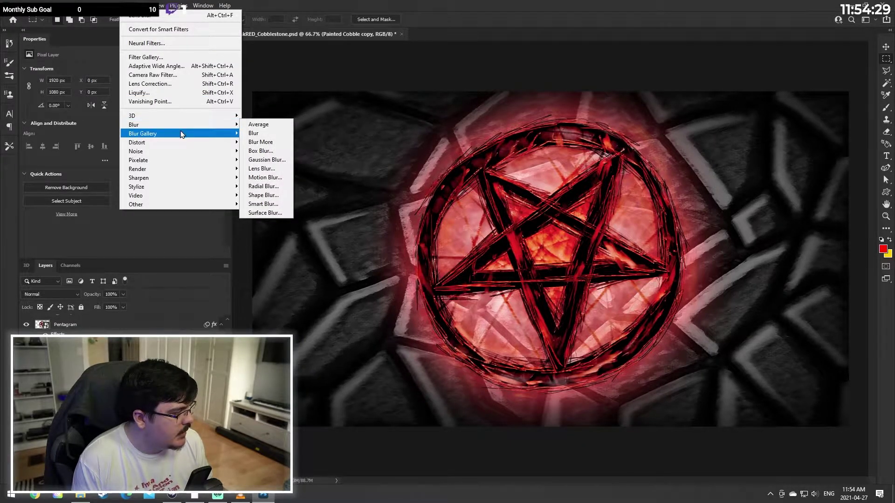
pyautogui.click(259, 142)
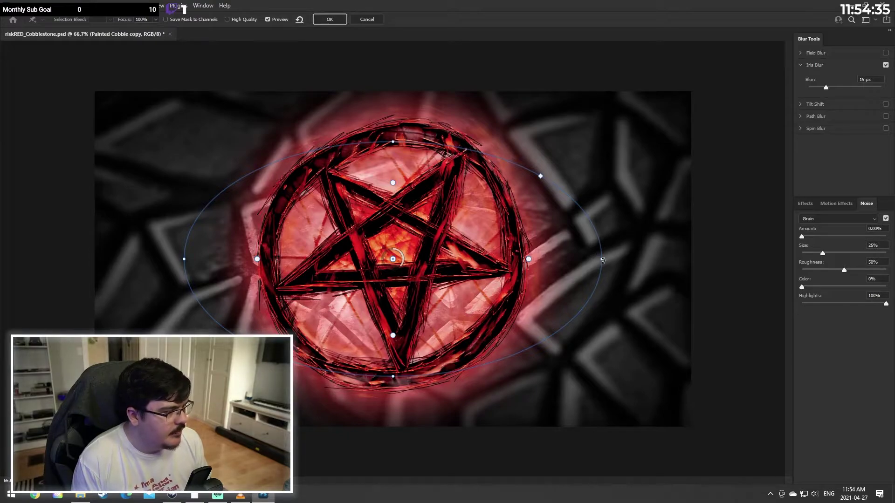
pyautogui.moveTo(602, 260); pyautogui.dragTo(533, 251)
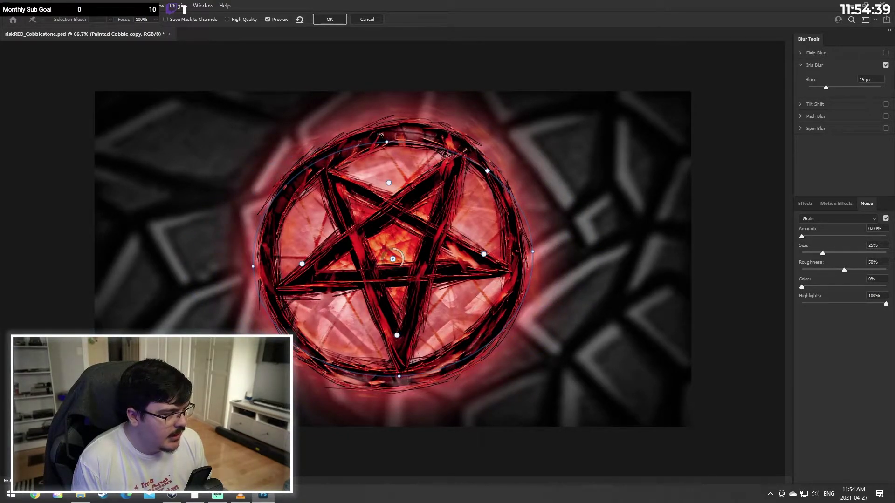
pyautogui.moveTo(381, 135); pyautogui.dragTo(391, 108)
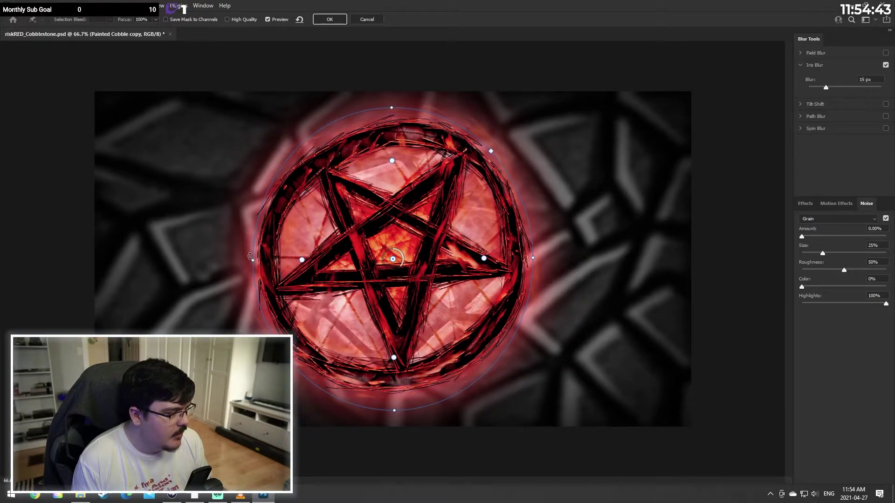
pyautogui.moveTo(253, 258); pyautogui.dragTo(240, 260)
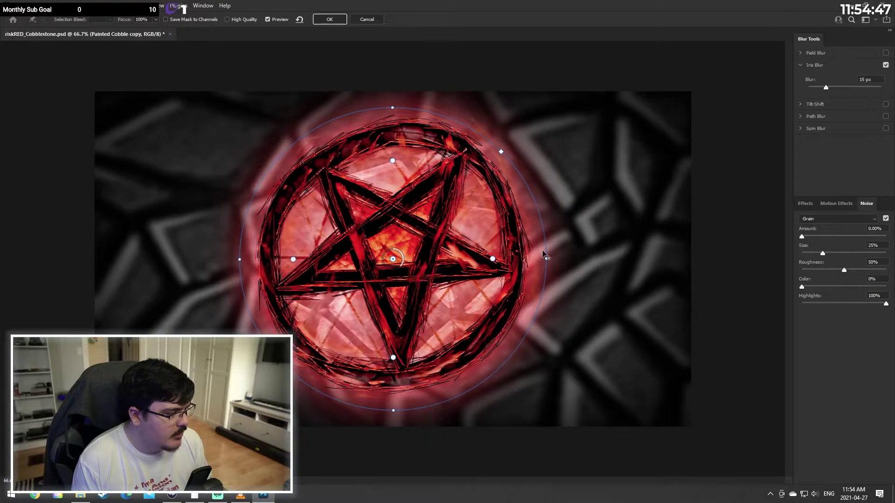
pyautogui.moveTo(543, 257); pyautogui.dragTo(542, 255)
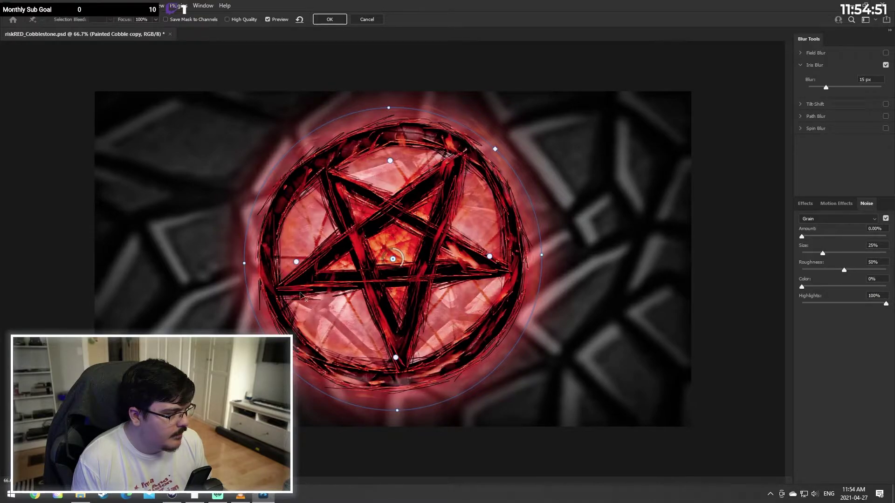
pyautogui.moveTo(241, 262); pyautogui.dragTo(240, 264)
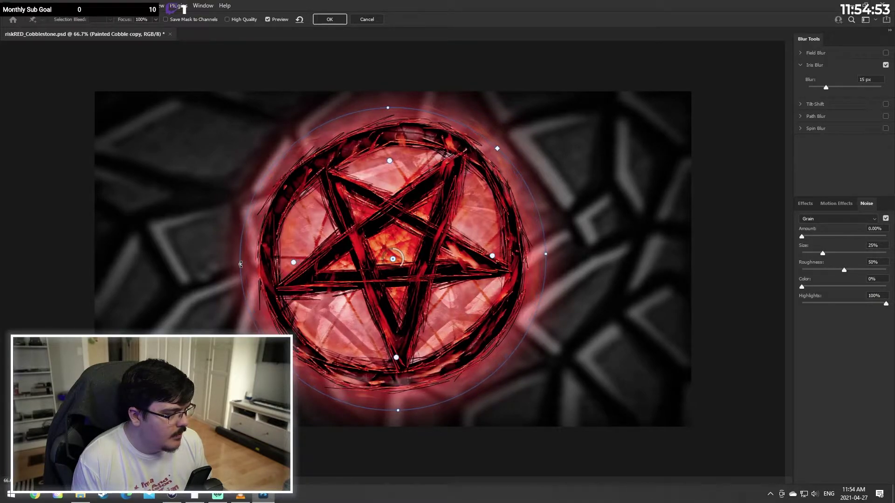
pyautogui.moveTo(386, 108); pyautogui.dragTo(384, 106)
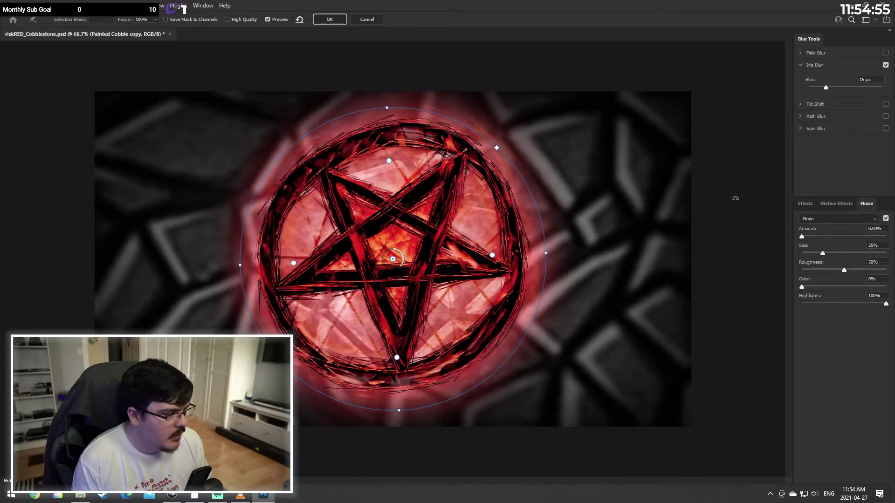
# Step: Try an Iris Blur strength of 6 px and cancel the blur
pyautogui.click(802, 205)
pyautogui.click(834, 204)
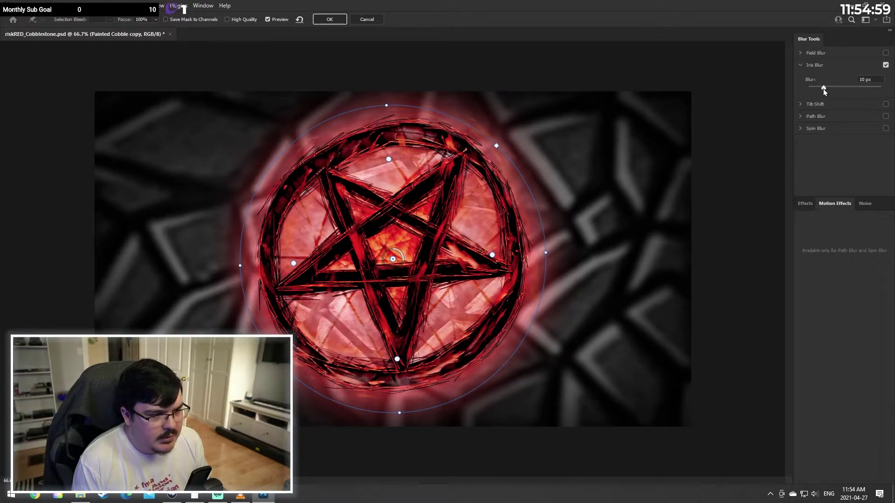
pyautogui.moveTo(825, 88)
pyautogui.mouseDown()
pyautogui.moveTo(762, 91)
pyautogui.moveTo(859, 91)
pyautogui.moveTo(820, 91)
pyautogui.moveTo(853, 96)
pyautogui.moveTo(774, 107)
pyautogui.moveTo(818, 88)
pyautogui.mouseUp()
pyautogui.press('Up')
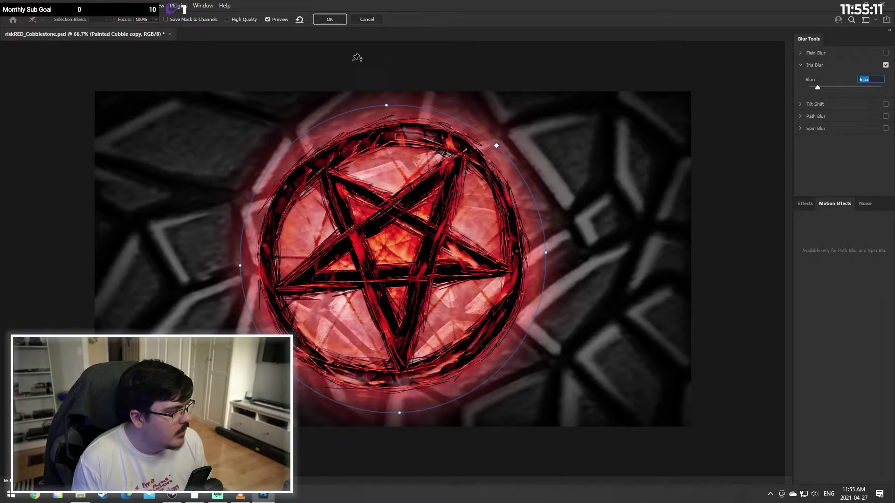
pyautogui.click(366, 22)
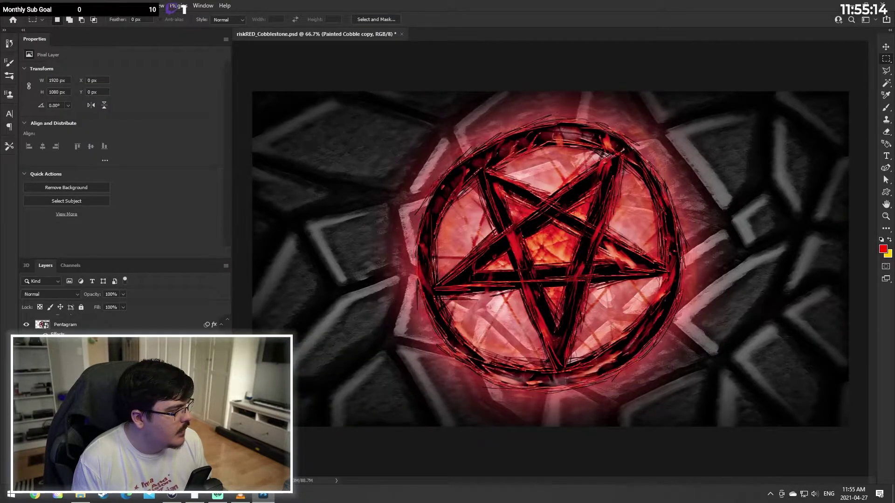
# Step: Try a Shape Blur on the cobblestone with a thin arrow shape and a radius of 526 pixels, and cancel it
pyautogui.click(128, 5)
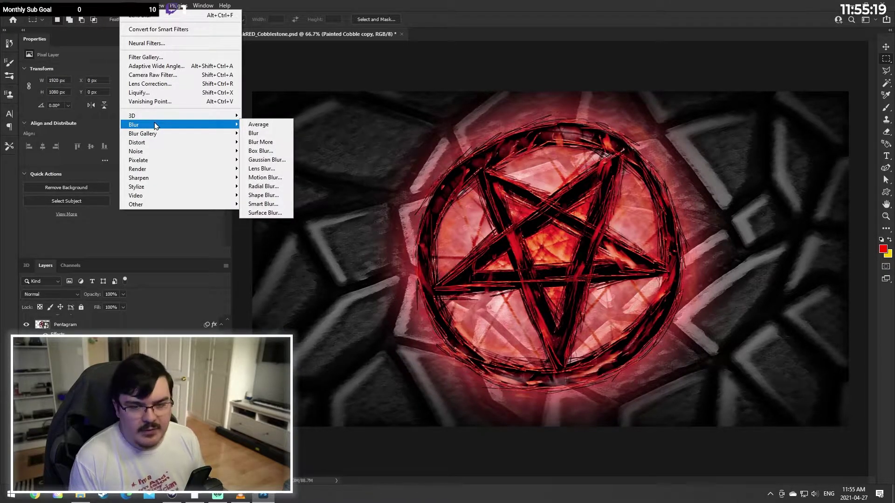
pyautogui.moveTo(156, 119)
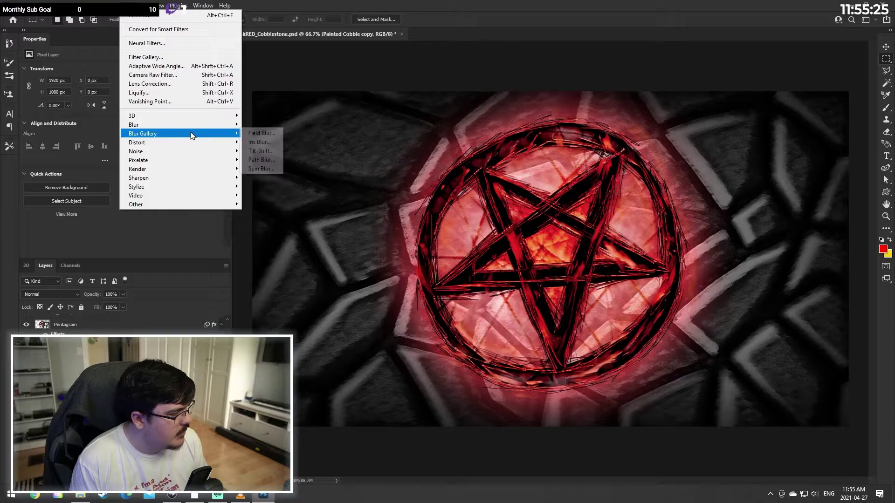
pyautogui.moveTo(198, 136)
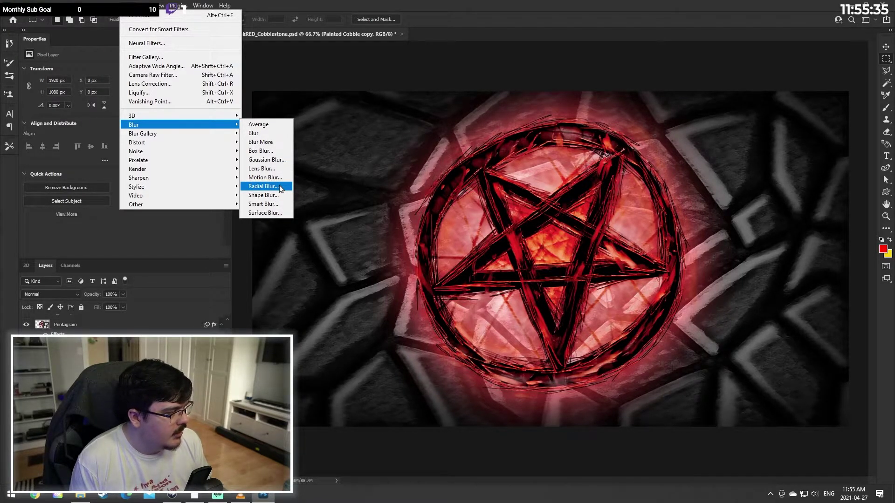
pyautogui.click(264, 195)
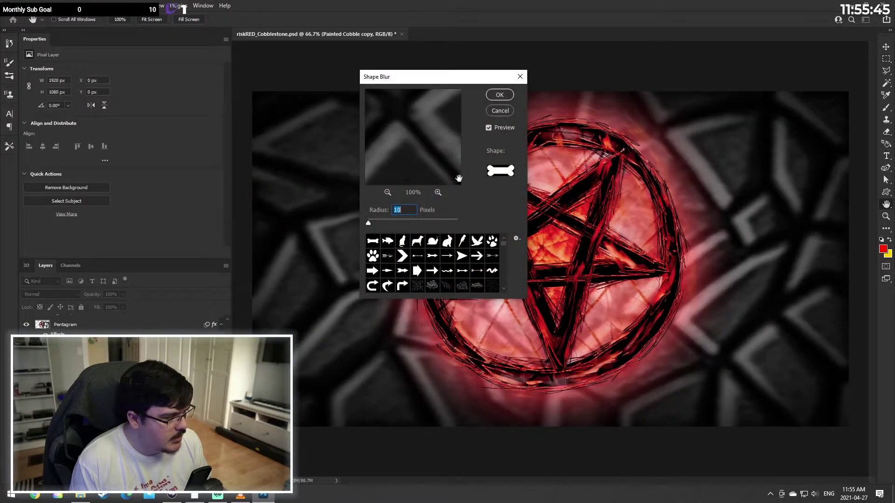
pyautogui.moveTo(425, 83); pyautogui.dragTo(458, 141)
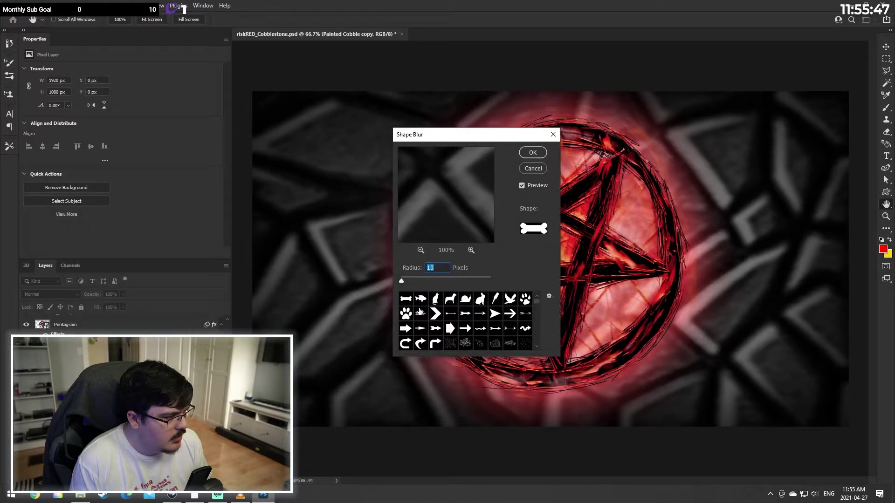
pyautogui.moveTo(400, 281)
pyautogui.mouseDown()
pyautogui.moveTo(366, 274)
pyautogui.moveTo(405, 282)
pyautogui.mouseUp()
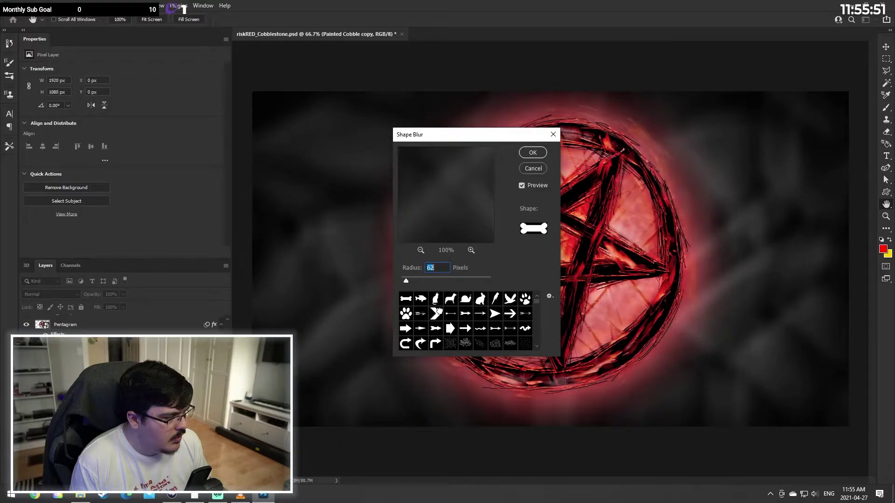
pyautogui.click(436, 314)
pyautogui.click(483, 313)
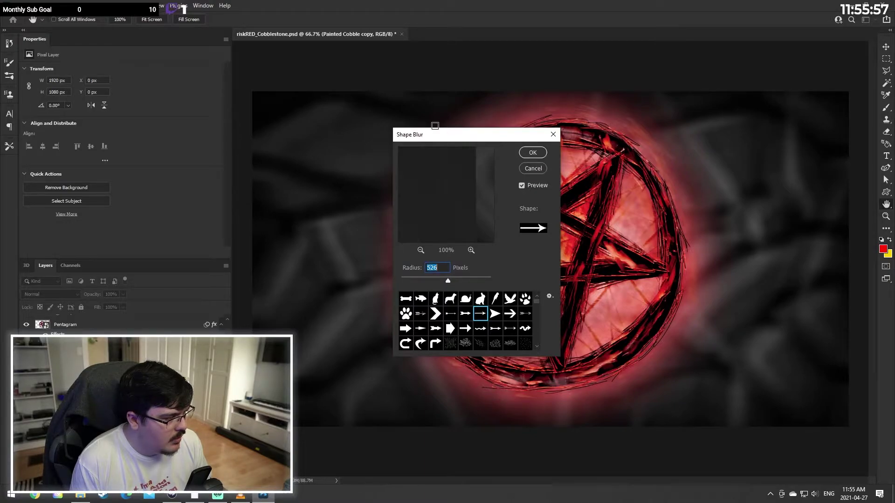
pyautogui.moveTo(440, 134); pyautogui.dragTo(557, 142)
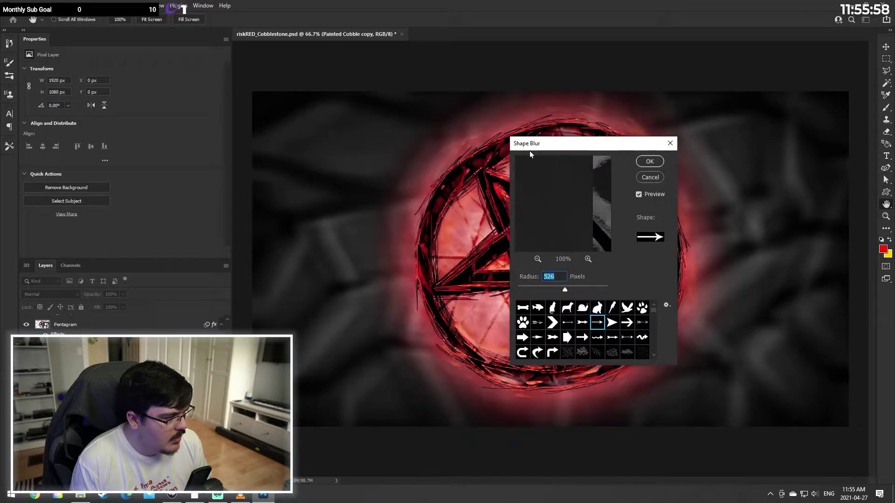
pyautogui.click(647, 177)
pyautogui.click(128, 6)
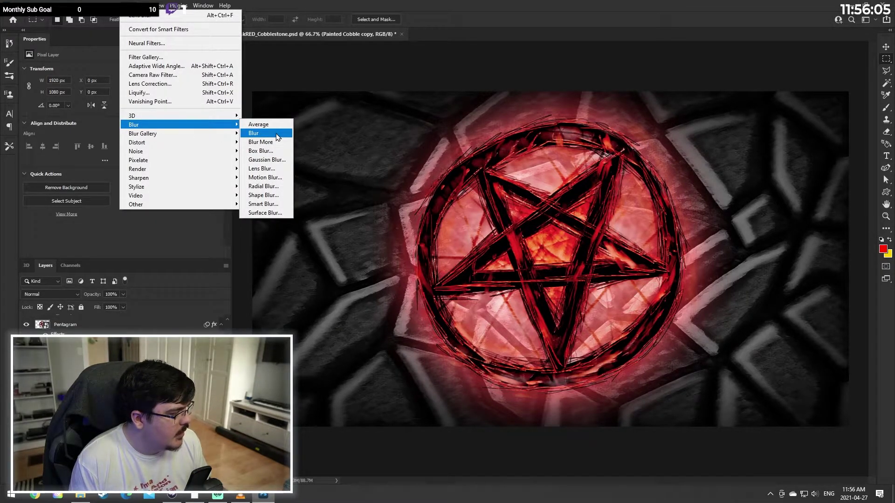
pyautogui.moveTo(164, 170)
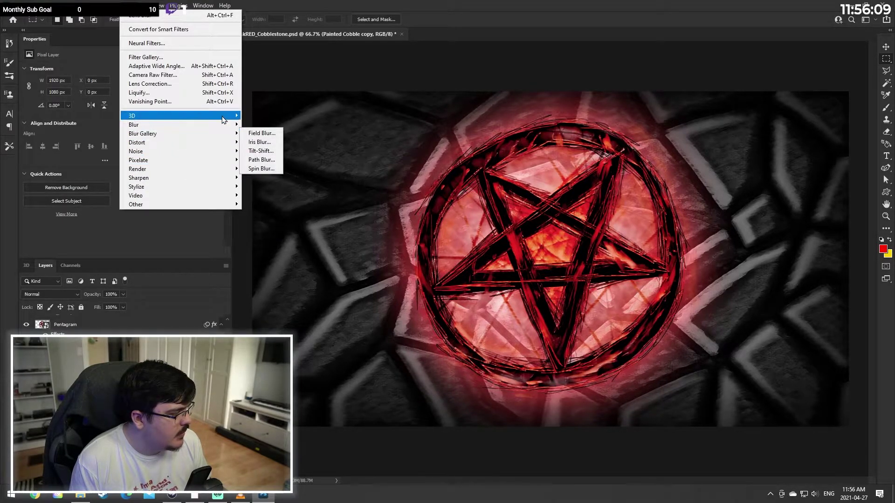
pyautogui.moveTo(231, 125)
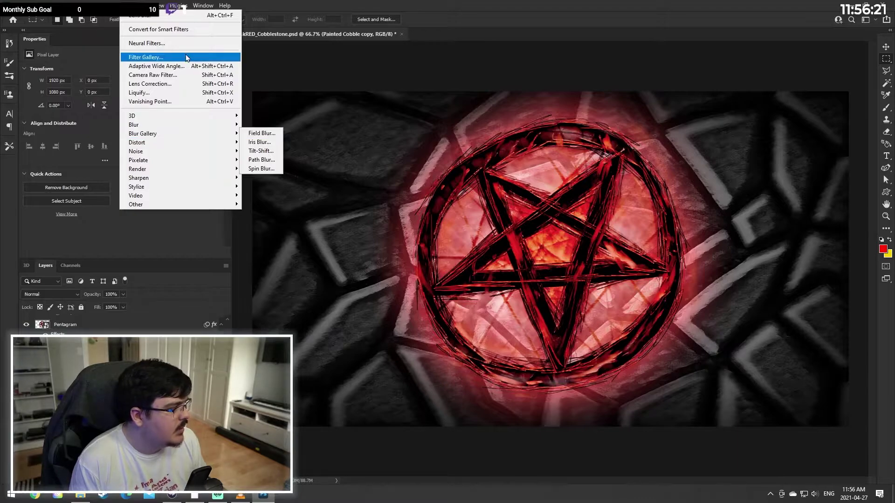
pyautogui.click(128, 6)
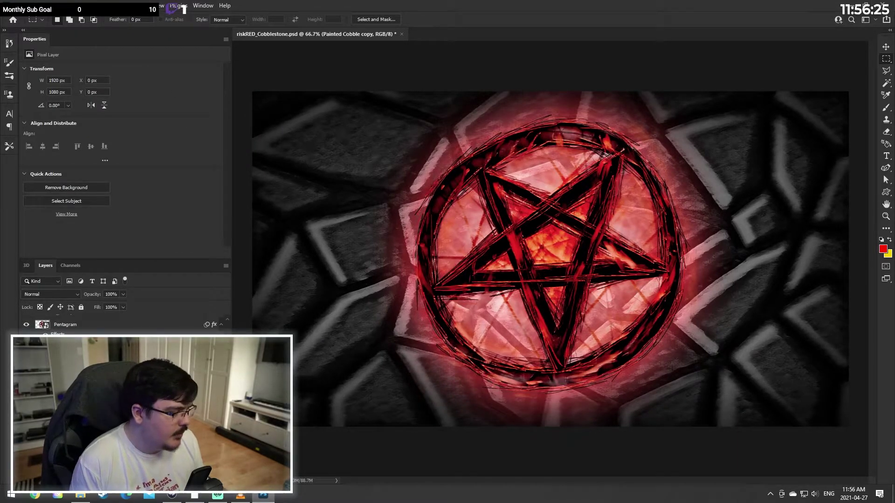
pyautogui.rightClick(139, 405)
pyautogui.click(52, 6)
pyautogui.click(53, 5)
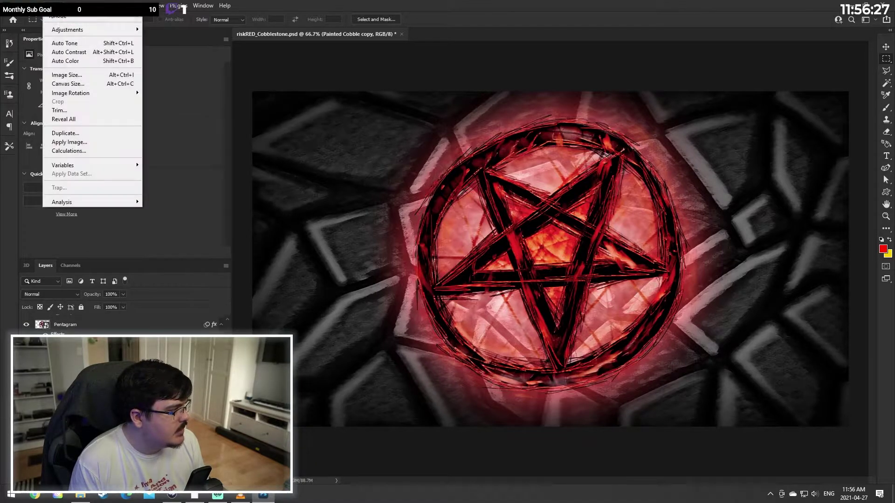
pyautogui.moveTo(92, 3)
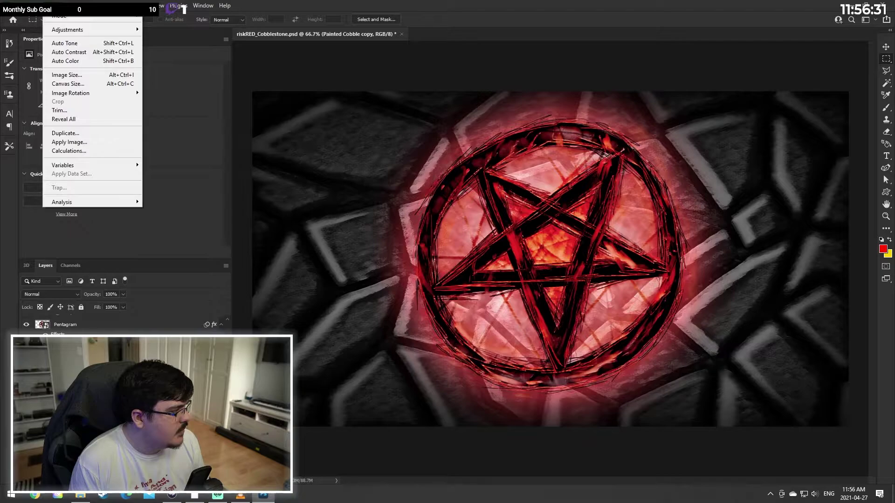
pyautogui.click(52, 6)
# Step: Duplicate the Painted Cobble copy layer as Painted Cobble copy 2
pyautogui.rightClick(85, 434)
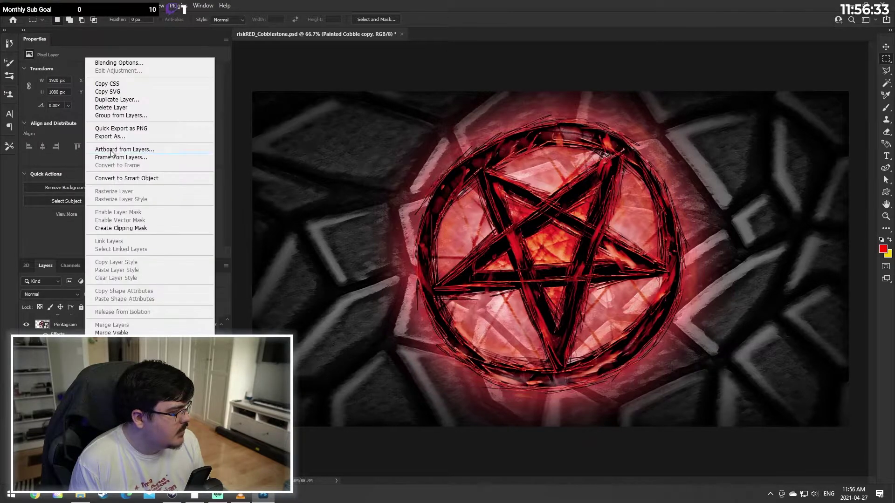
pyautogui.click(130, 99)
pyautogui.press('Return')
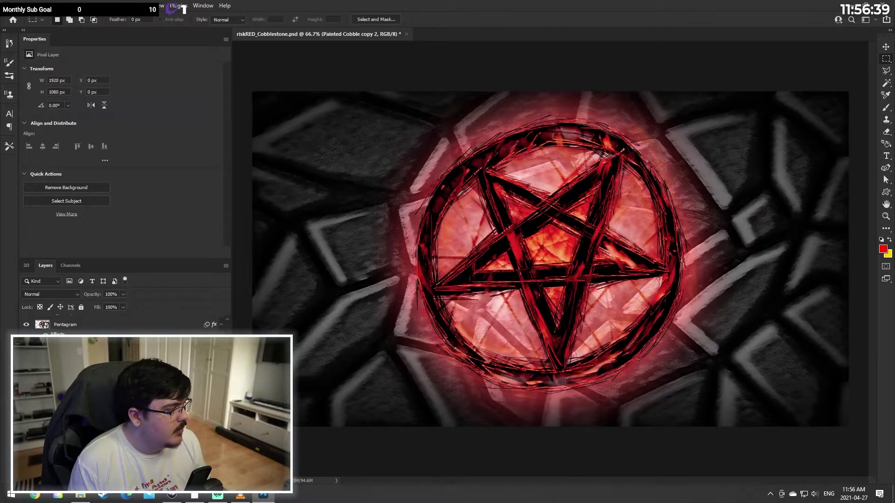
# Step: Apply a Lens Blur with a radius of 41 to the Painted Cobble copy 2 layer
pyautogui.hotkey('alt', 't')
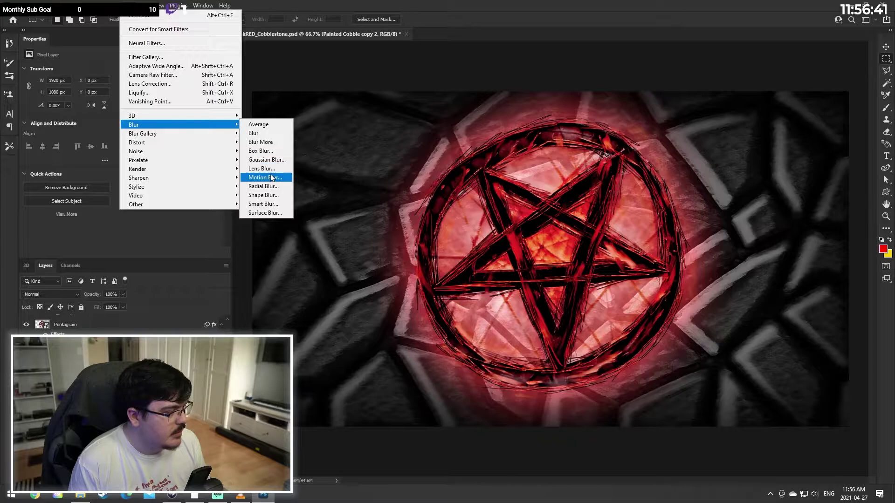
pyautogui.click(265, 169)
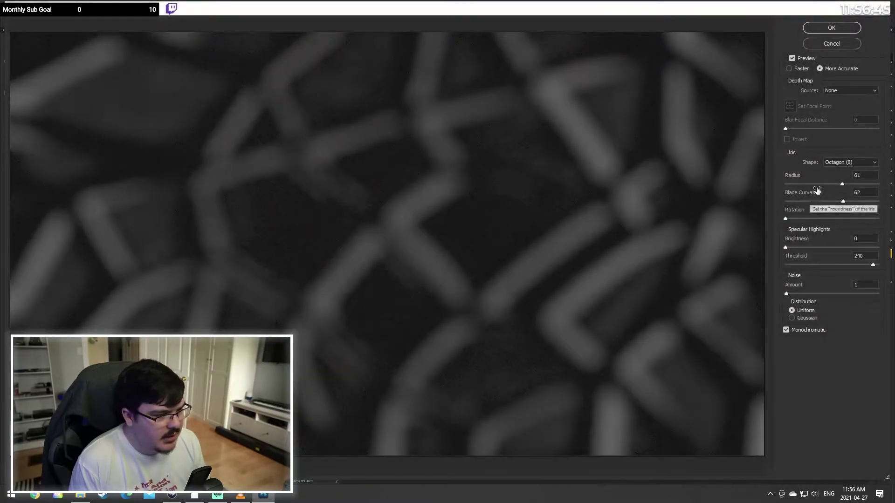
pyautogui.click(811, 184)
pyautogui.click(823, 184)
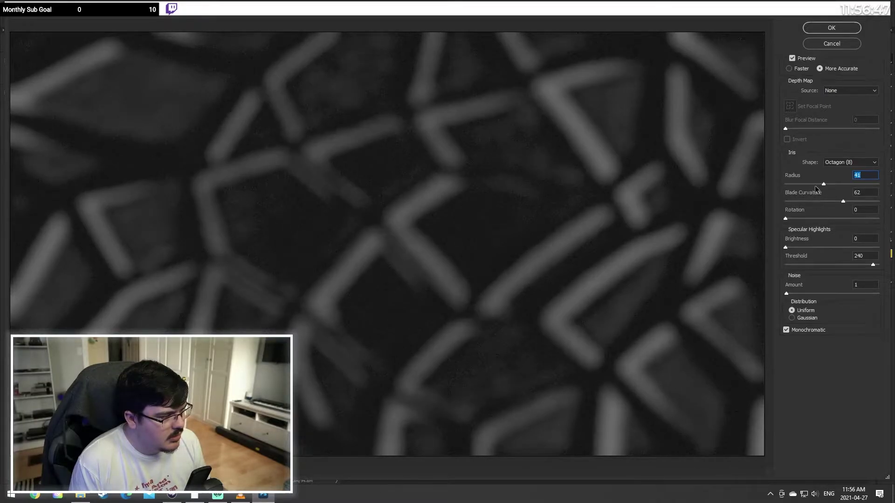
pyautogui.click(830, 30)
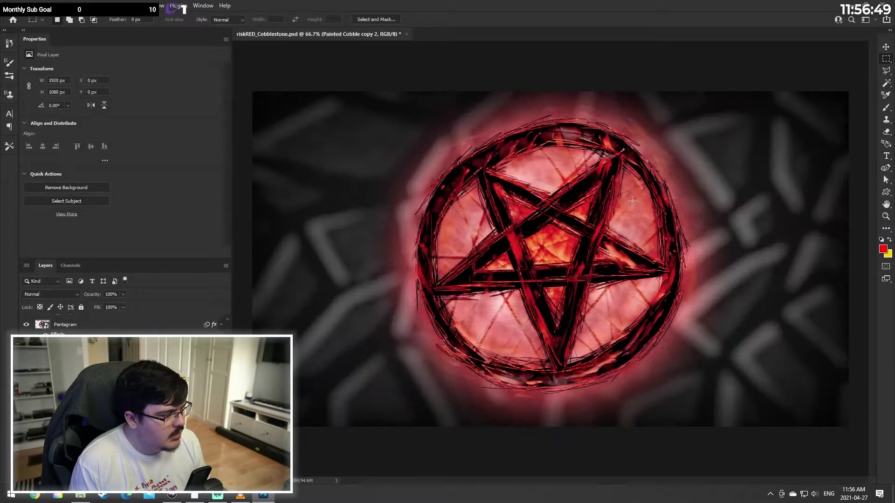
# Step: Apply a Levels adjustment to the Painted Cobble copy 2 layer with the black input level set to 13
pyautogui.click(49, 5)
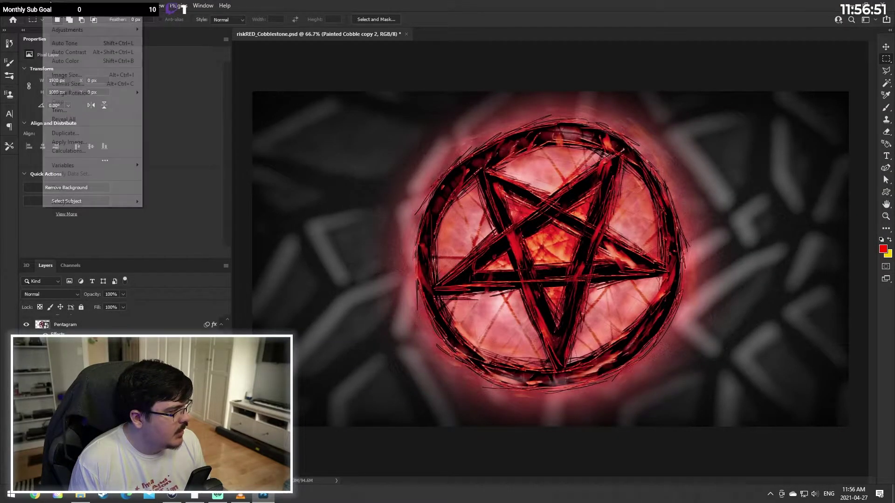
pyautogui.moveTo(63, 33)
pyautogui.click(159, 38)
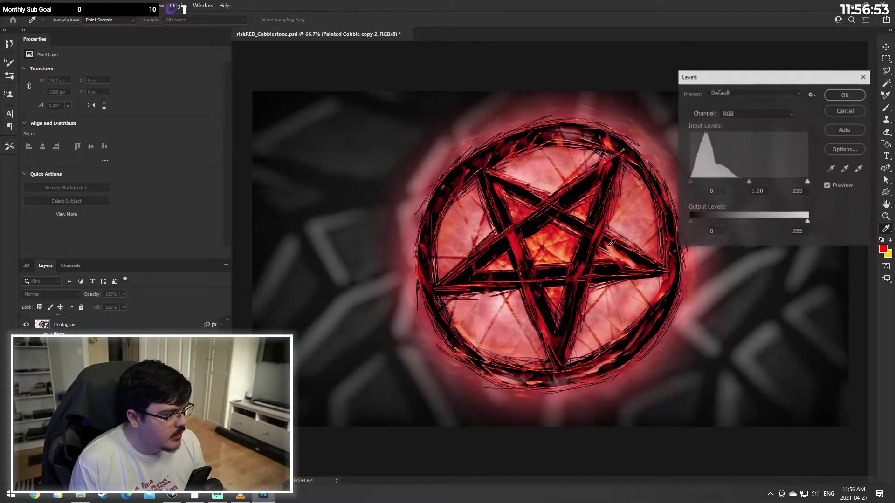
pyautogui.moveTo(690, 182); pyautogui.dragTo(695, 183)
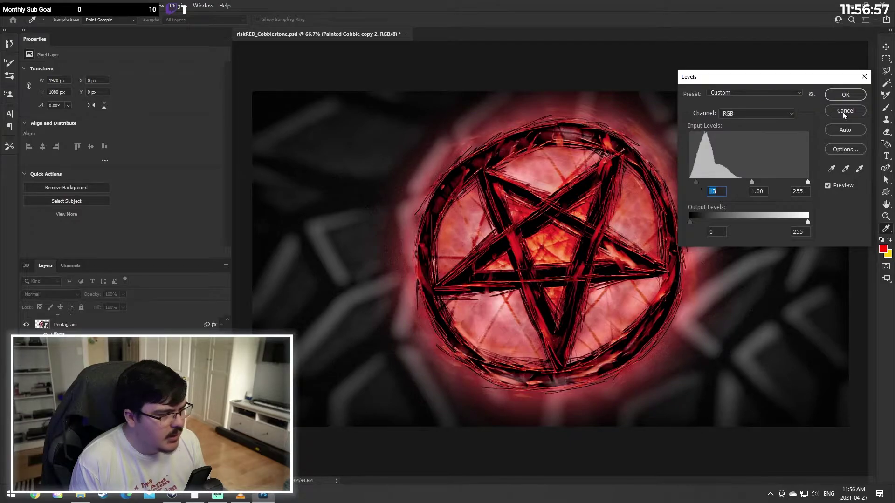
pyautogui.click(848, 95)
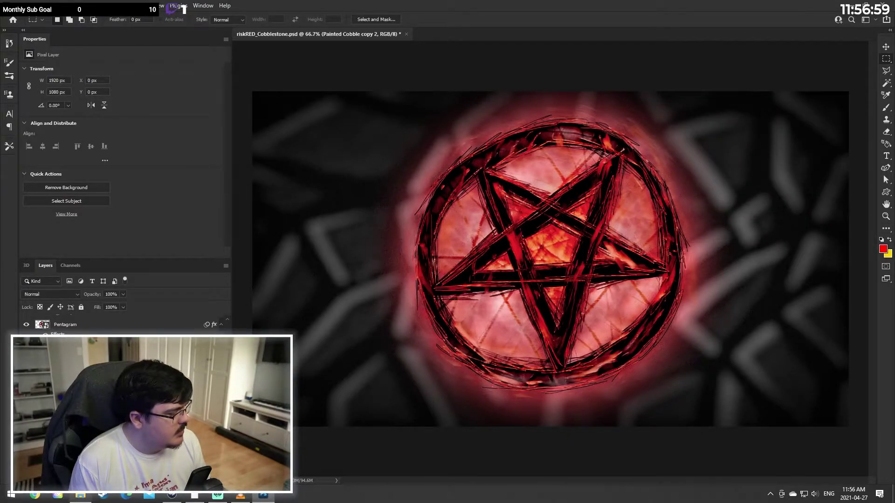
# Step: Erase the blurred Painted Cobble copy 2 layer around the outer areas of the canvas with a 1102 px eraser brush
pyautogui.press('e')
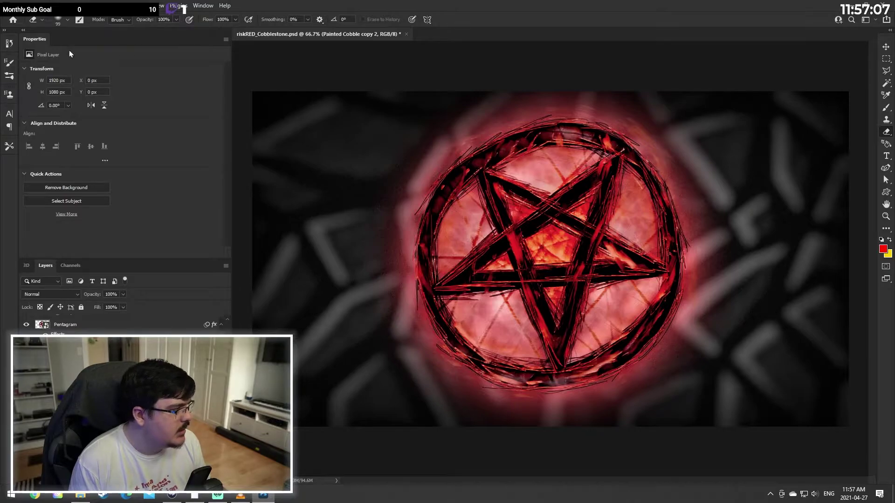
pyautogui.click(67, 20)
pyautogui.moveTo(97, 48); pyautogui.dragTo(106, 51)
pyautogui.click(69, 19)
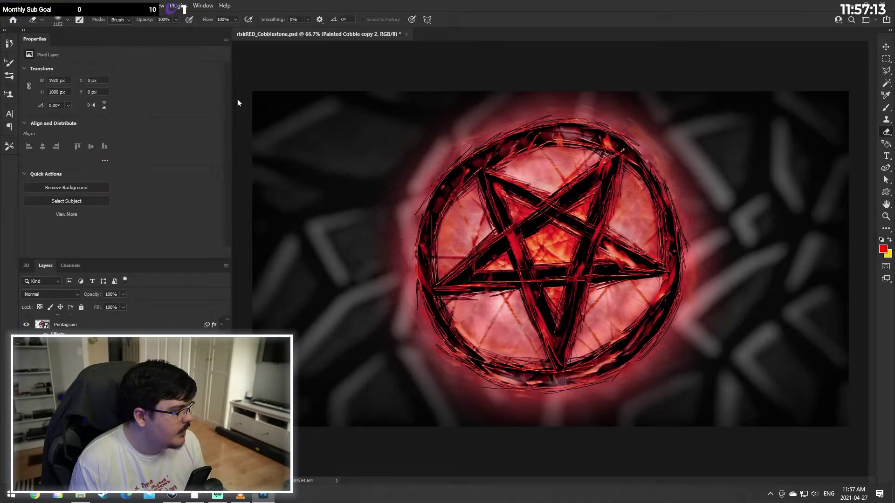
pyautogui.moveTo(249, 317)
pyautogui.mouseDown()
pyautogui.moveTo(289, 392)
pyautogui.moveTo(296, 501)
pyautogui.mouseUp()
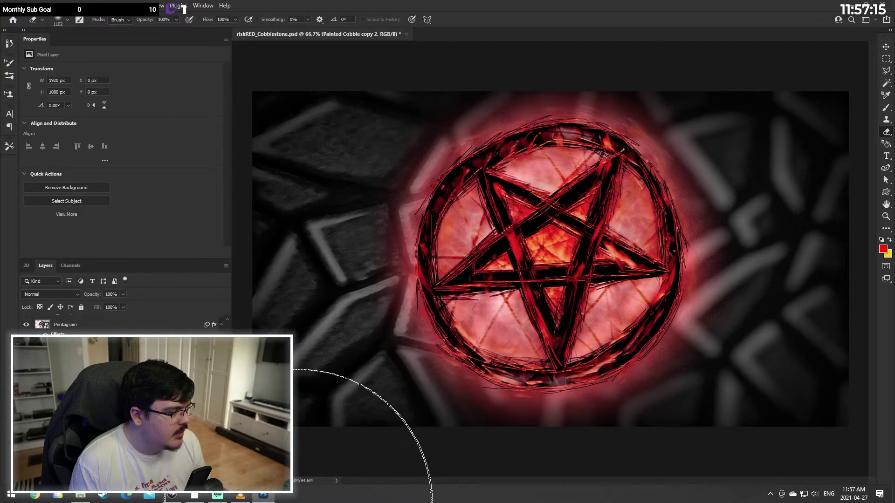
pyautogui.moveTo(801, 465)
pyautogui.mouseDown()
pyautogui.moveTo(837, 403)
pyautogui.moveTo(865, 408)
pyautogui.moveTo(867, 56)
pyautogui.moveTo(878, 142)
pyautogui.moveTo(882, 57)
pyautogui.mouseUp()
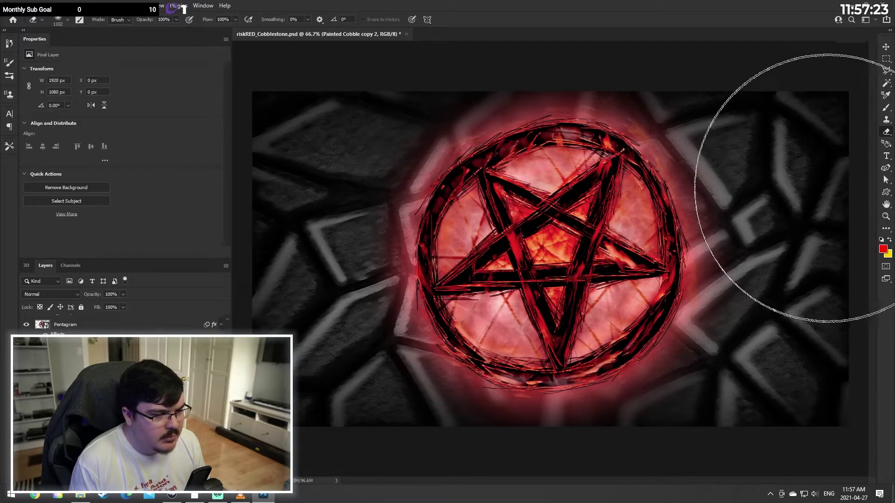
pyautogui.click(886, 217)
pyautogui.rightClick(658, 213)
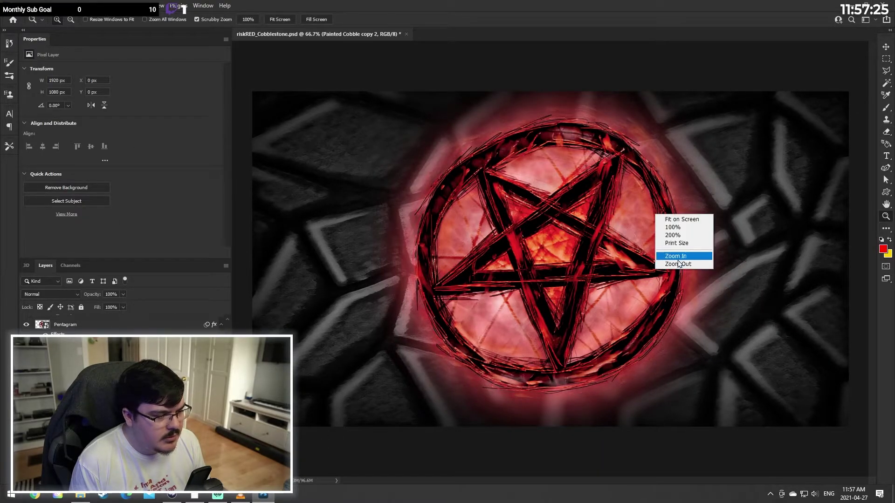
pyautogui.click(675, 264)
pyautogui.rightClick(664, 254)
pyautogui.click(683, 304)
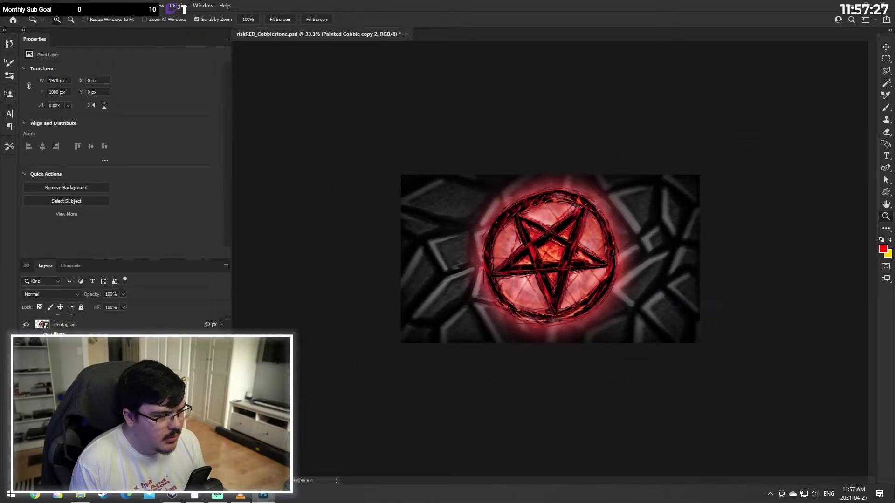
pyautogui.click(886, 133)
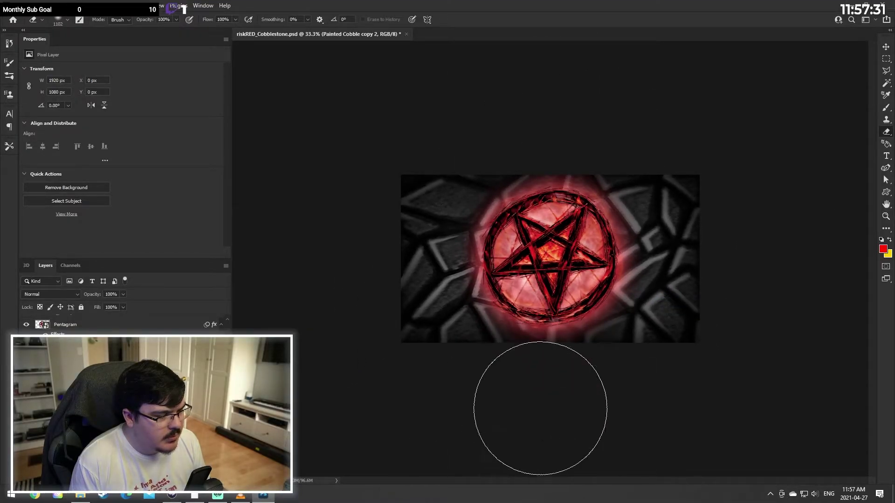
pyautogui.click(886, 217)
pyautogui.click(497, 217)
pyautogui.click(497, 217)
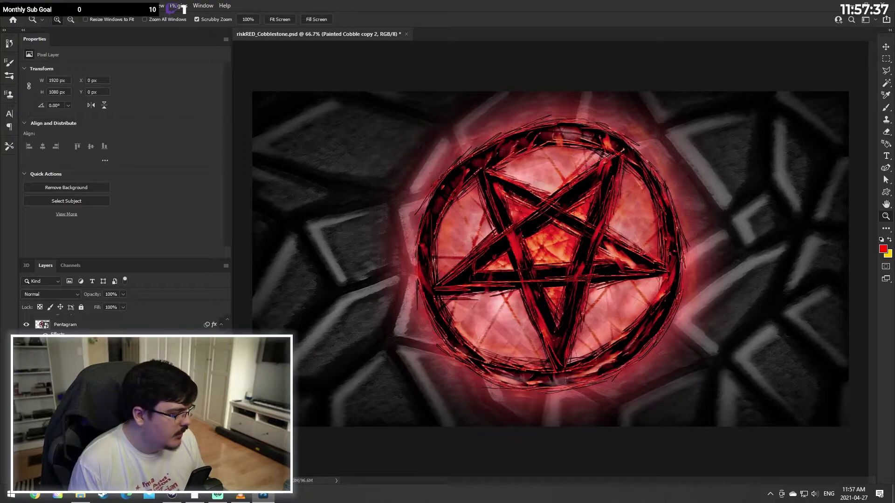
# Step: Compare the graphic with the pentagram and the End of Stream text alternately shown and hidden
pyautogui.scroll(2, 70, 364)
pyautogui.click(26, 364)
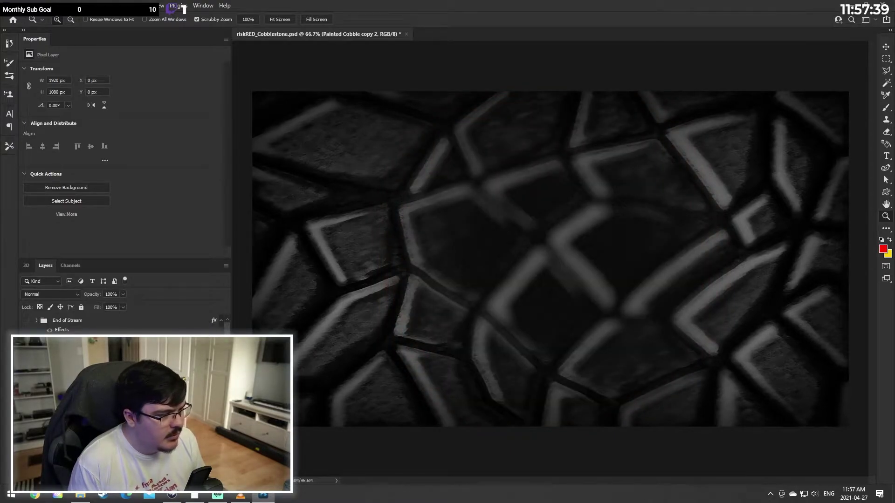
pyautogui.click(27, 321)
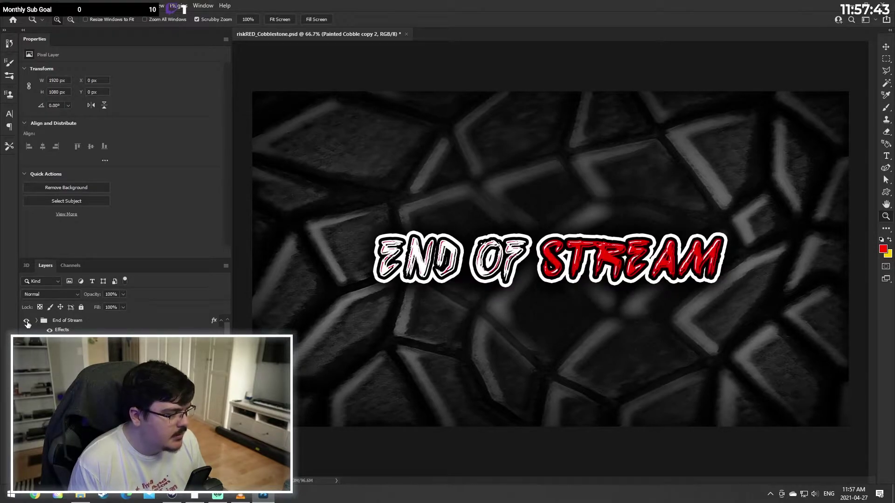
pyautogui.click(26, 321)
pyautogui.click(26, 363)
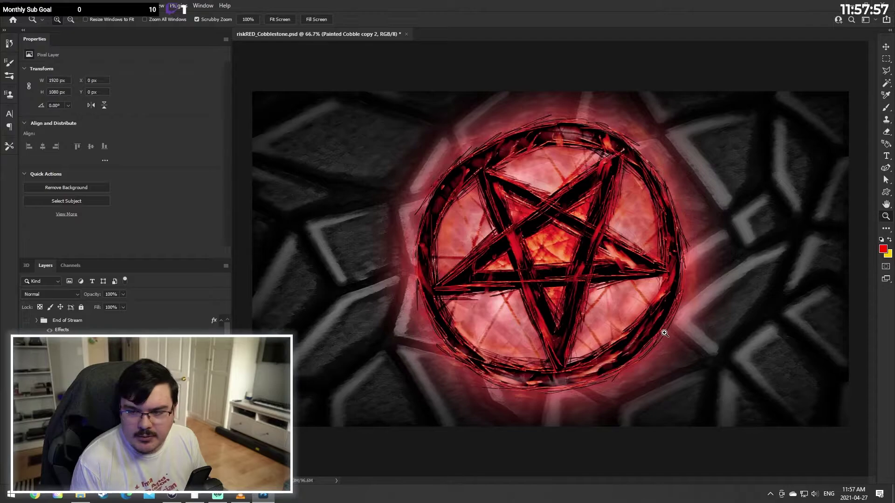
pyautogui.click(26, 321)
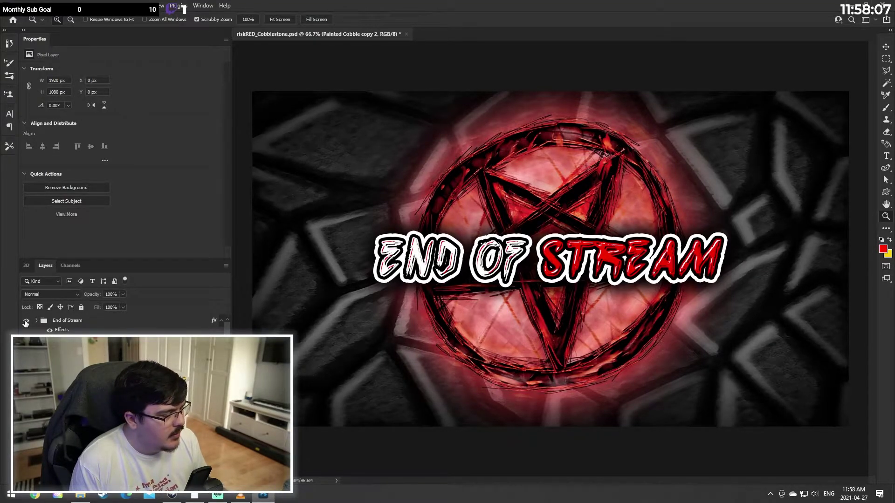
pyautogui.click(26, 321)
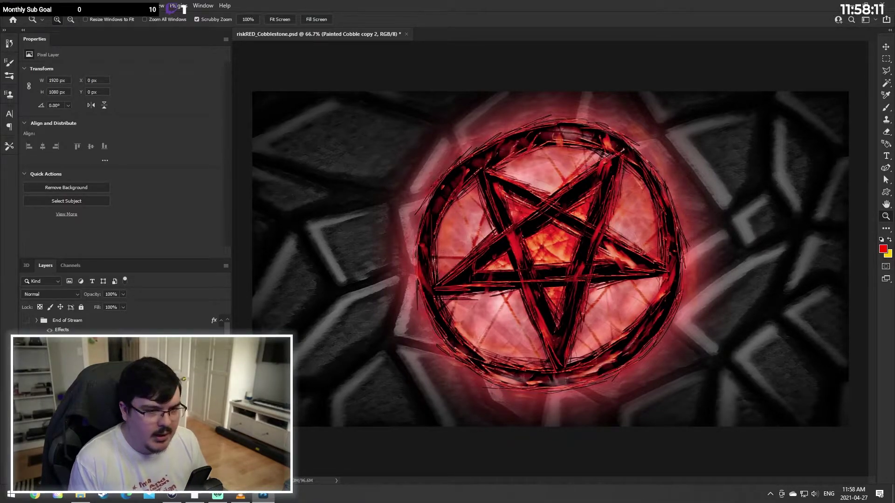
# Step: Create a new empty layer above the End of Stream group
pyautogui.rightClick(42, 366)
pyautogui.click(86, 368)
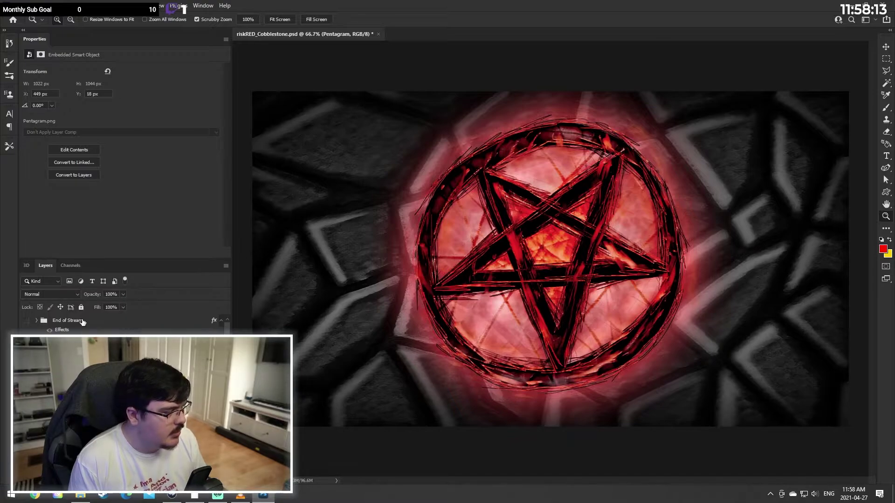
pyautogui.click(77, 329)
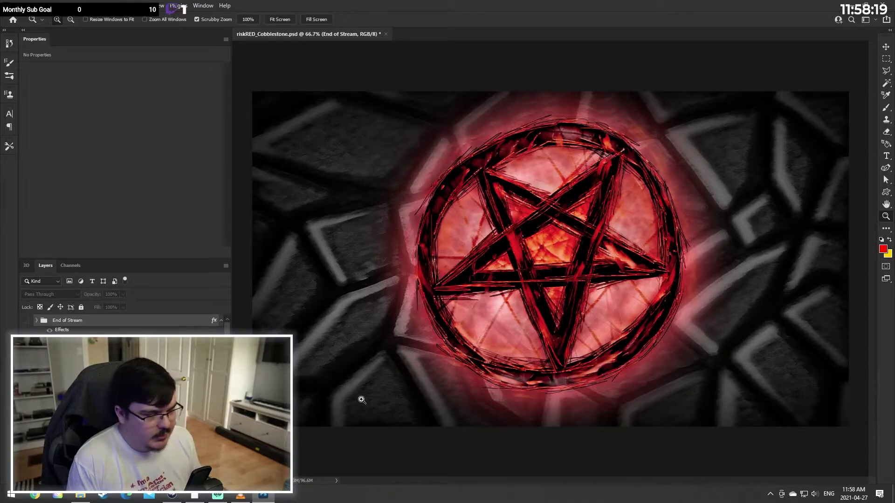
pyautogui.click(151, 480)
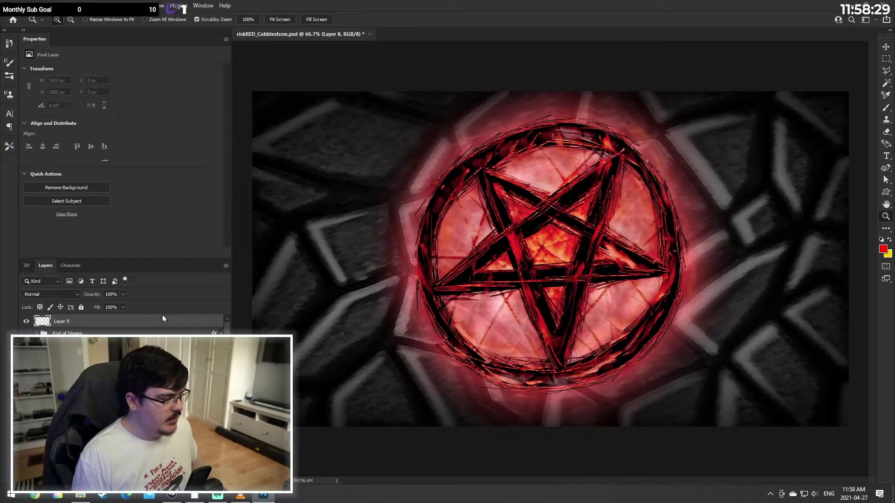
# Step: Hide the pentagram and the blurred cobblestone copy so only the sharp cobblestone shows in the centre
pyautogui.click(27, 321)
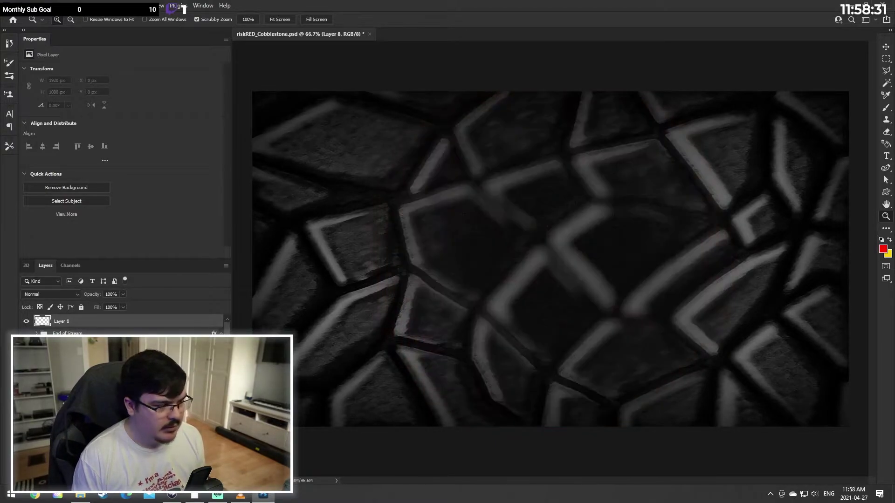
pyautogui.scroll(-5, 82, 321)
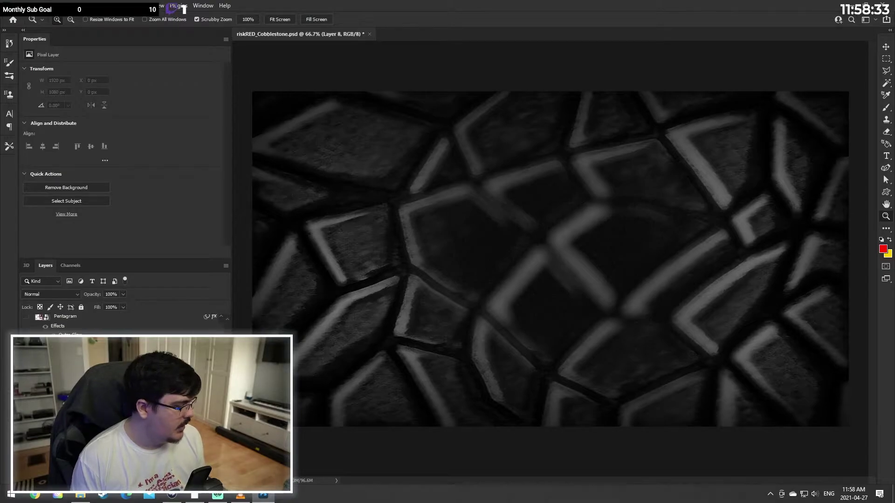
pyautogui.click(26, 451)
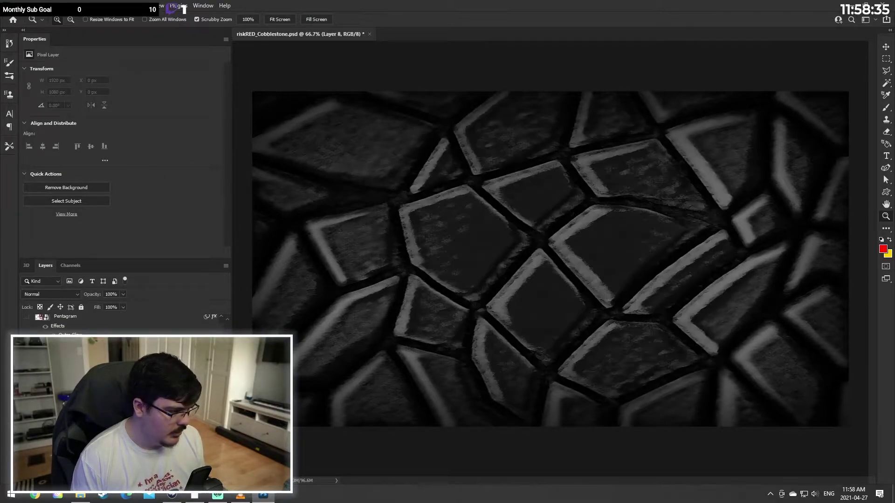
pyautogui.scroll(5, 125, 324)
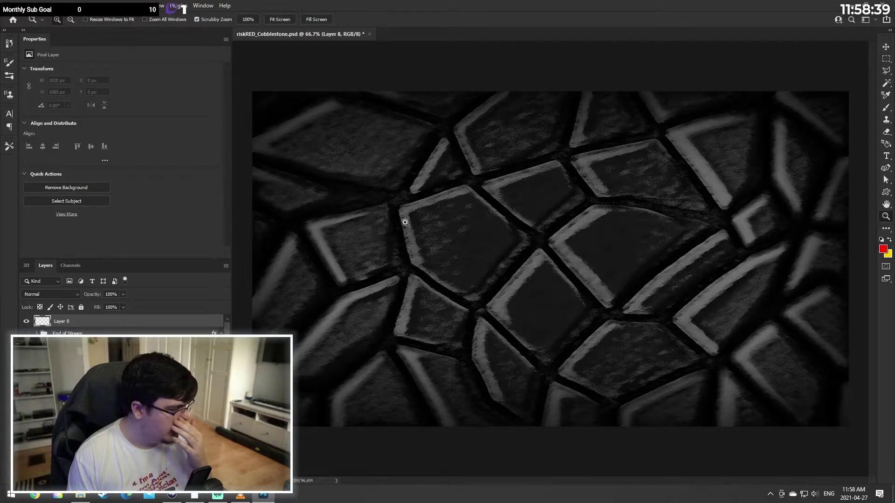
pyautogui.click(133, 5)
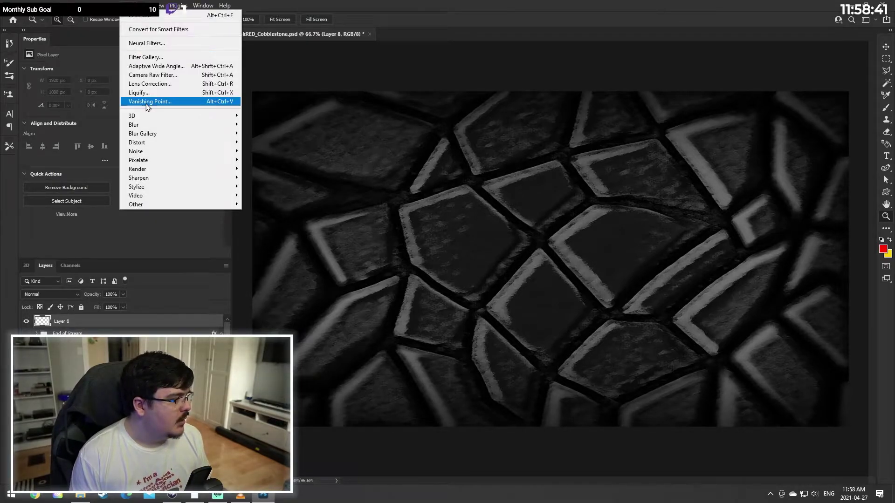
pyautogui.moveTo(234, 128)
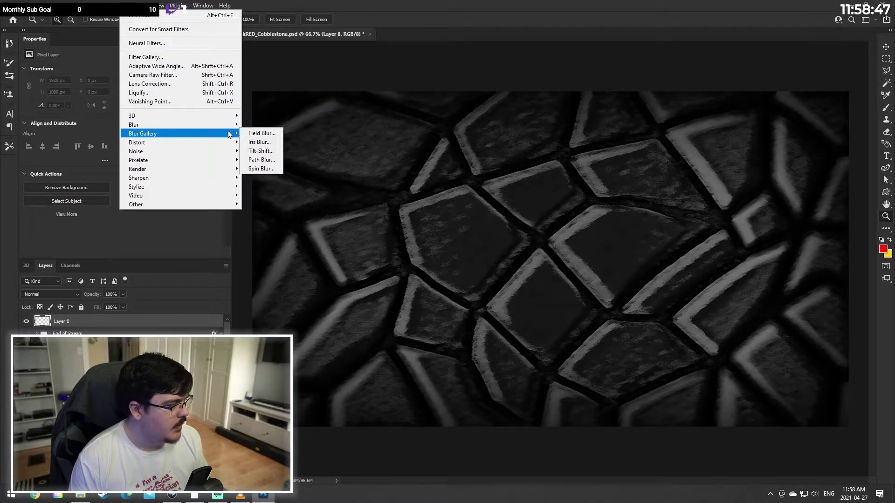
pyautogui.click(134, 3)
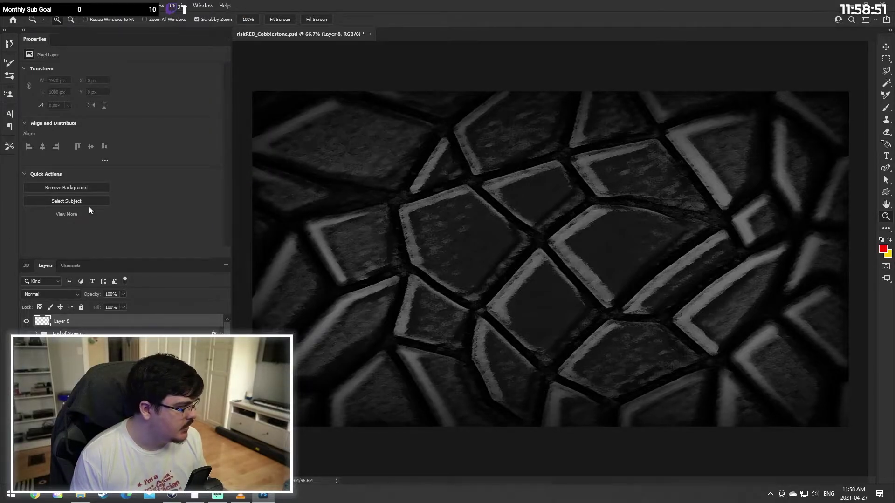
pyautogui.click(130, 3)
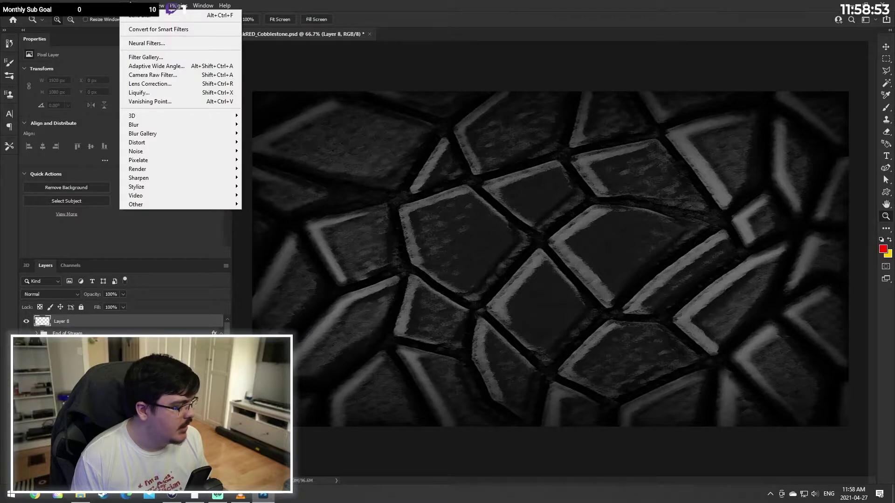
pyautogui.click(130, 2)
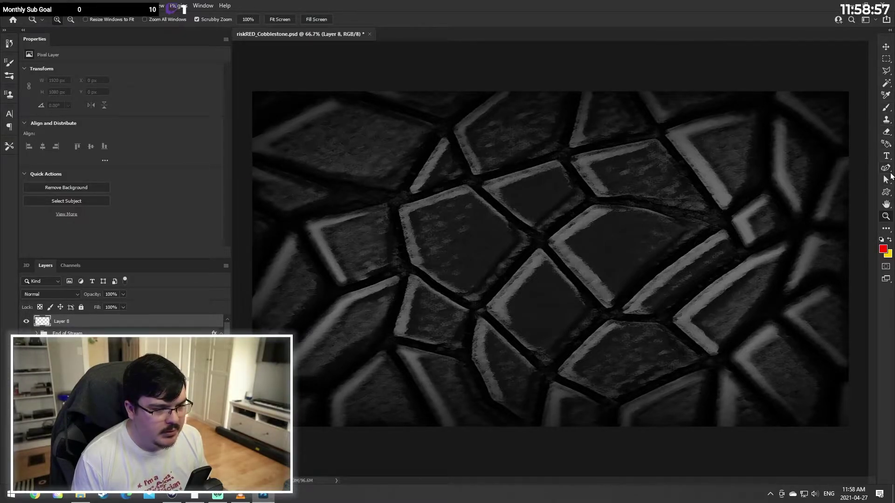
# Step: Select the Curvature Pen tool and set its shape fill to solid red
pyautogui.click(886, 168)
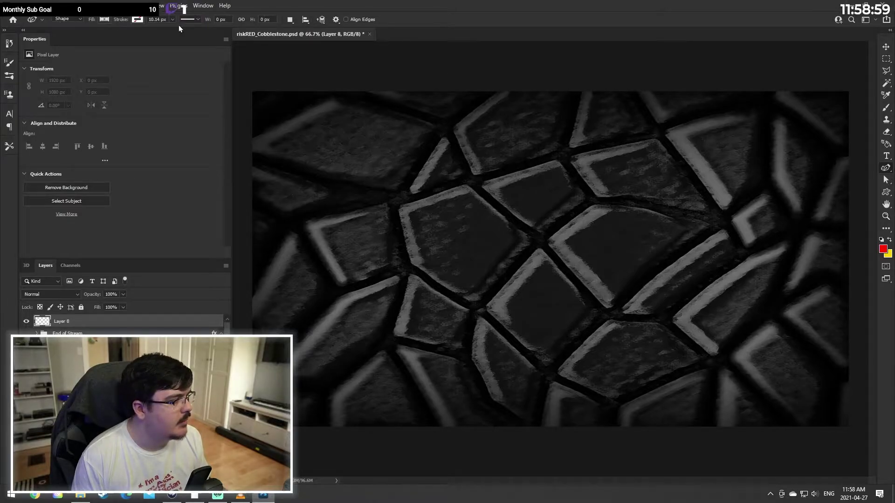
pyautogui.click(104, 19)
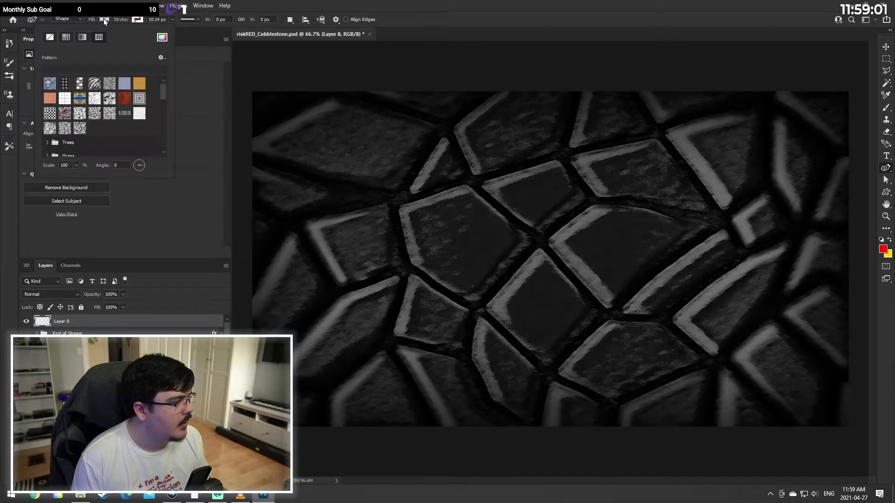
pyautogui.click(49, 39)
pyautogui.click(55, 69)
pyautogui.press('Return')
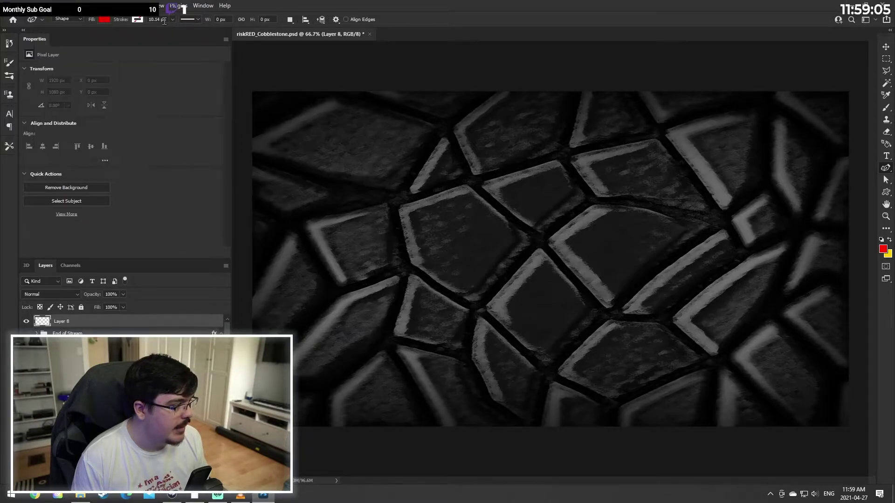
# Step: Switch the Curvature Pen tool to Path mode and check its path options
pyautogui.click(67, 19)
pyautogui.click(75, 35)
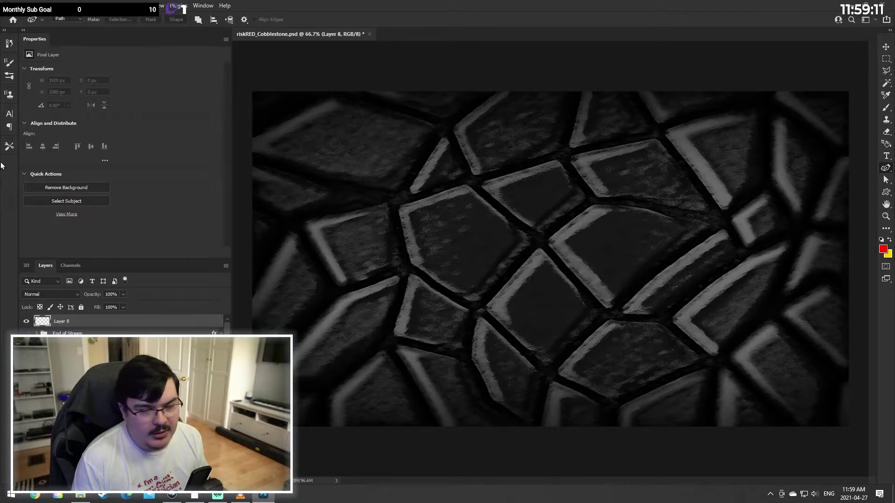
pyautogui.click(245, 19)
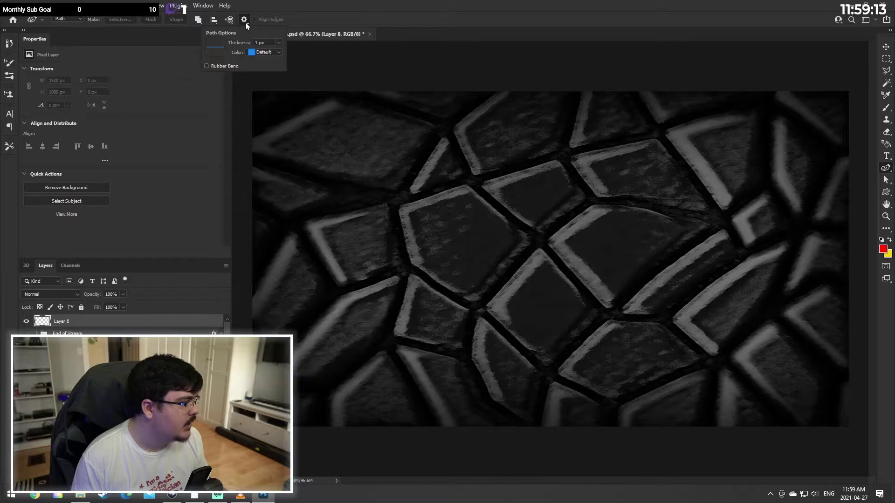
pyautogui.click(245, 22)
pyautogui.click(246, 23)
pyautogui.click(246, 22)
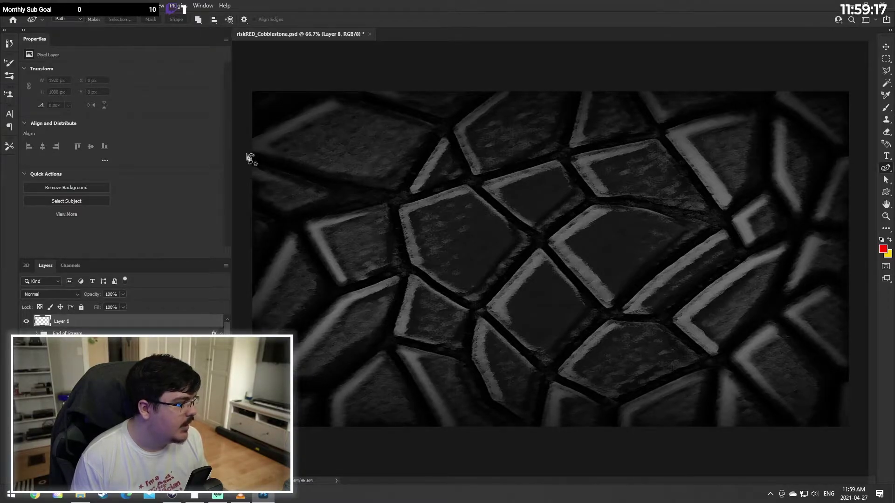
# Step: With the standard Pen tool, trace the lower and right edges of the upper-left cobblestone, starting just outside the canvas
pyautogui.click(887, 169)
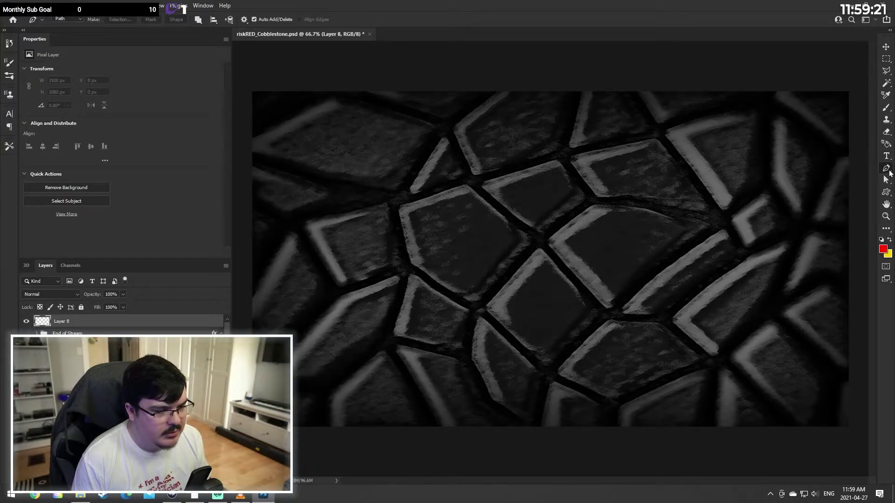
pyautogui.click(882, 171)
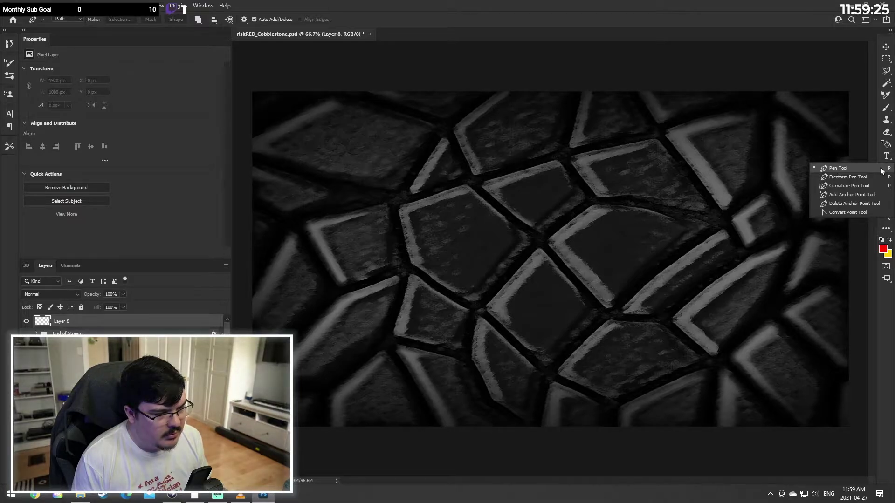
pyautogui.click(881, 171)
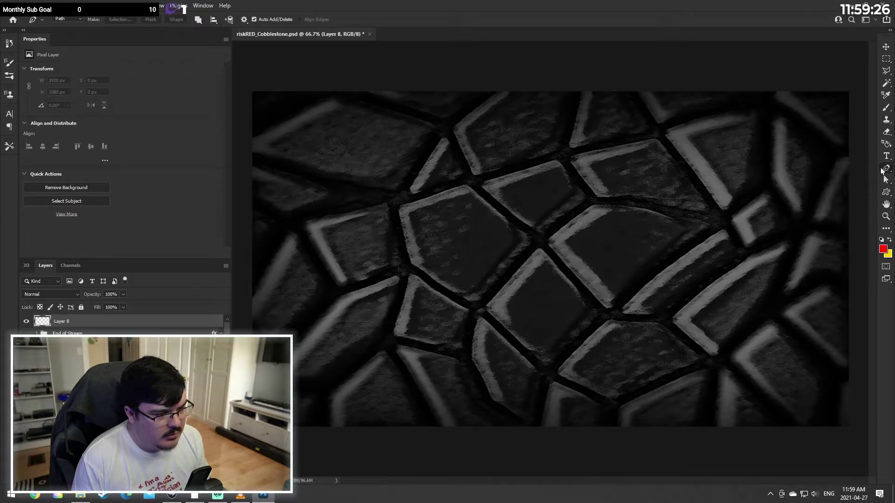
pyautogui.click(243, 156)
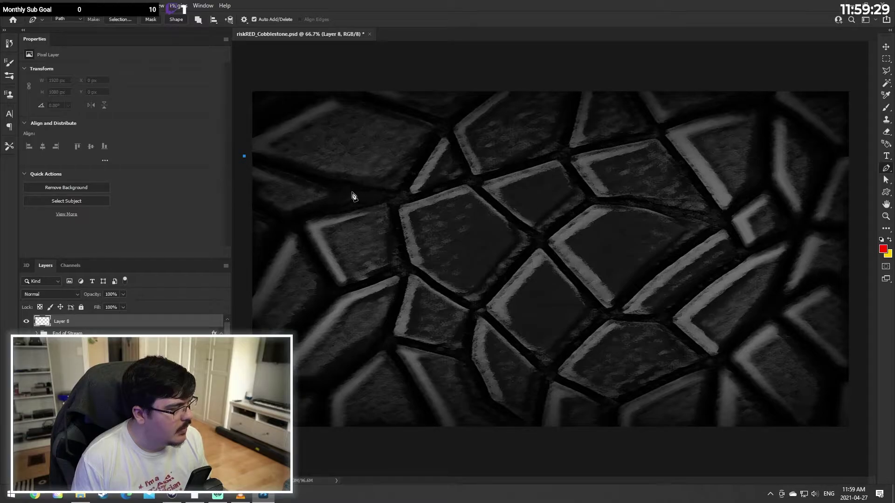
pyautogui.click(384, 197)
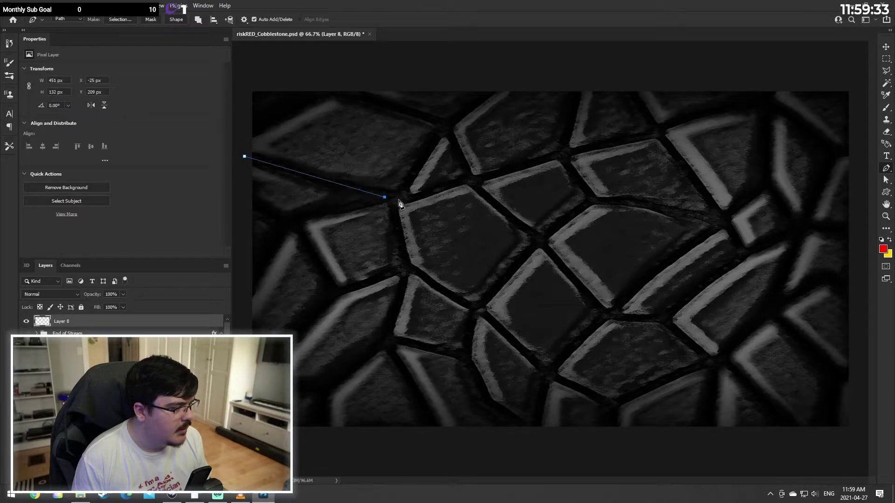
pyautogui.click(398, 200)
pyautogui.click(430, 149)
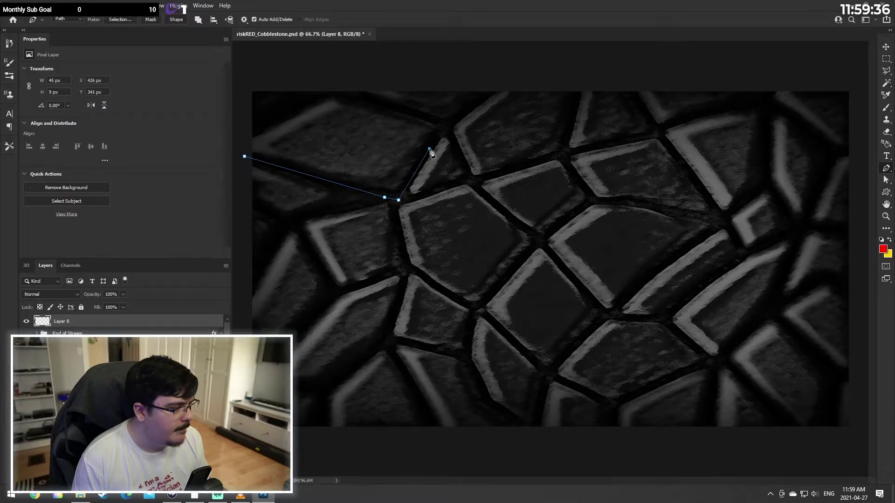
pyautogui.click(446, 127)
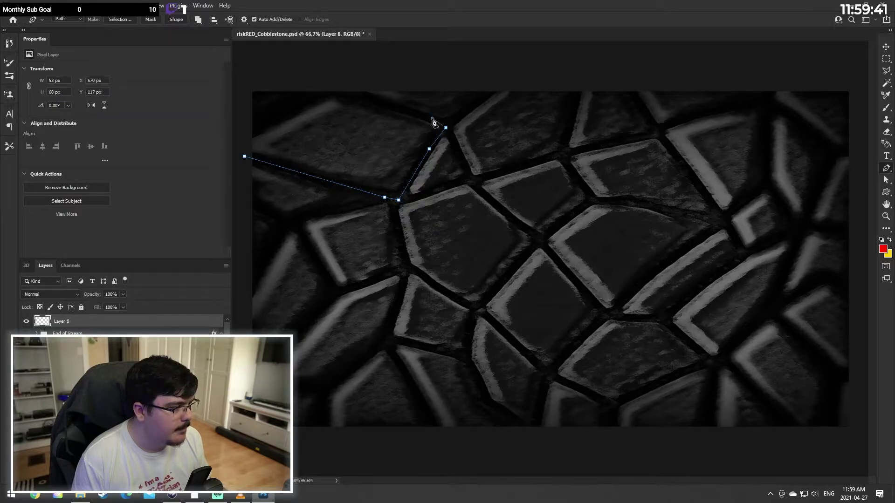
# Step: Continue the path along the upper-left cobblestone's top edge, run it past the canvas border and close it at its starting point
pyautogui.click(432, 120)
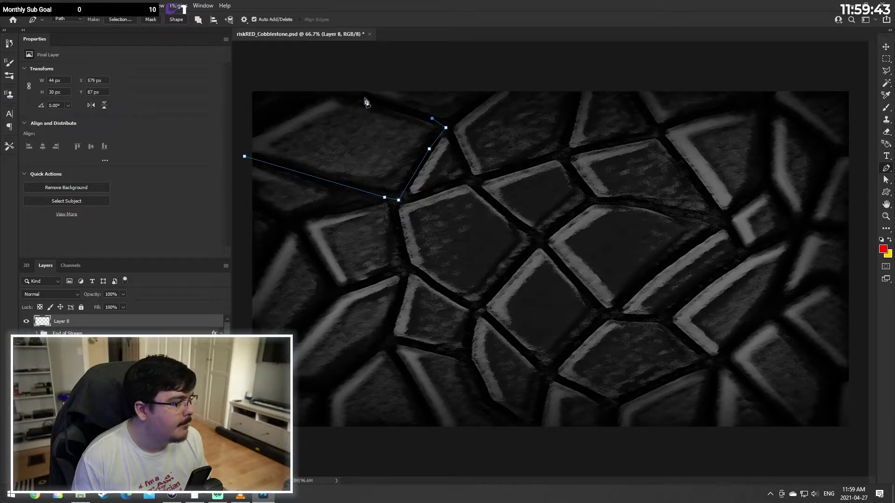
pyautogui.moveTo(364, 98); pyautogui.dragTo(351, 95)
pyautogui.hotkey('ctrl', 'z')
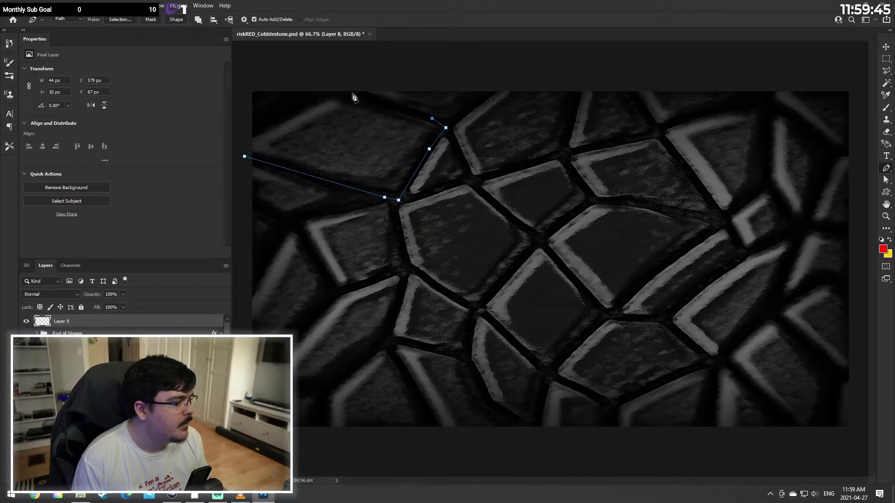
pyautogui.click(336, 90)
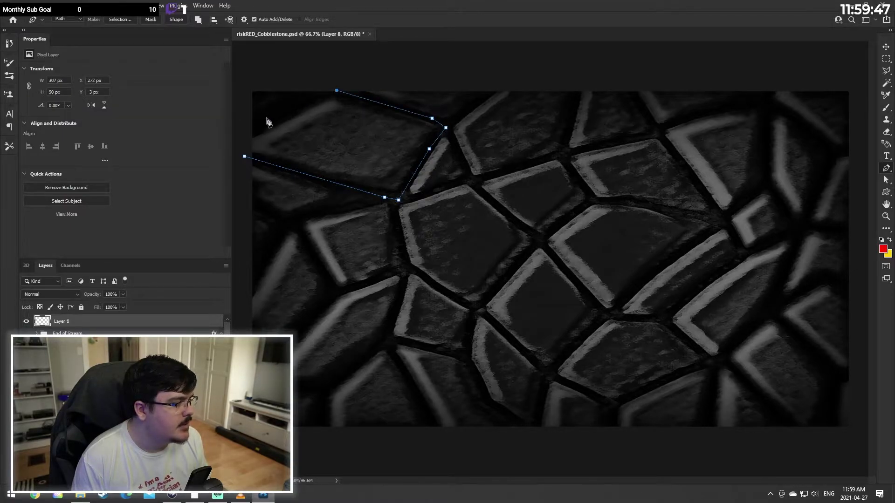
pyautogui.click(255, 127)
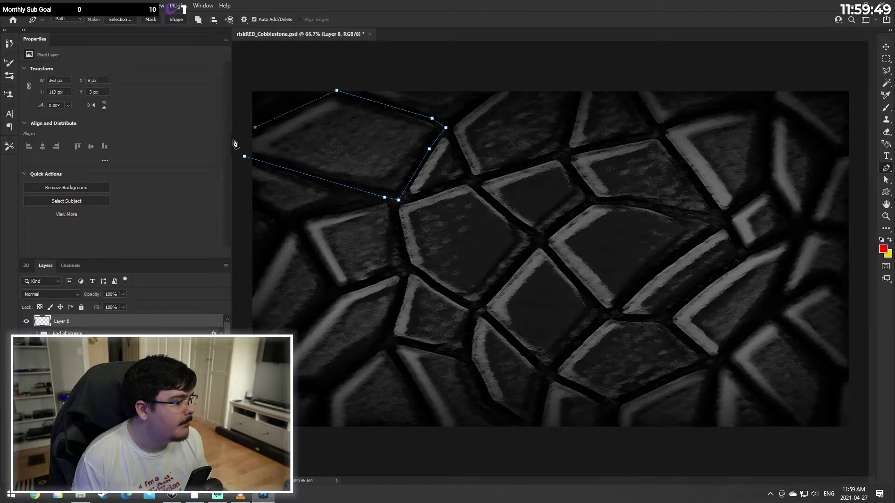
pyautogui.click(239, 139)
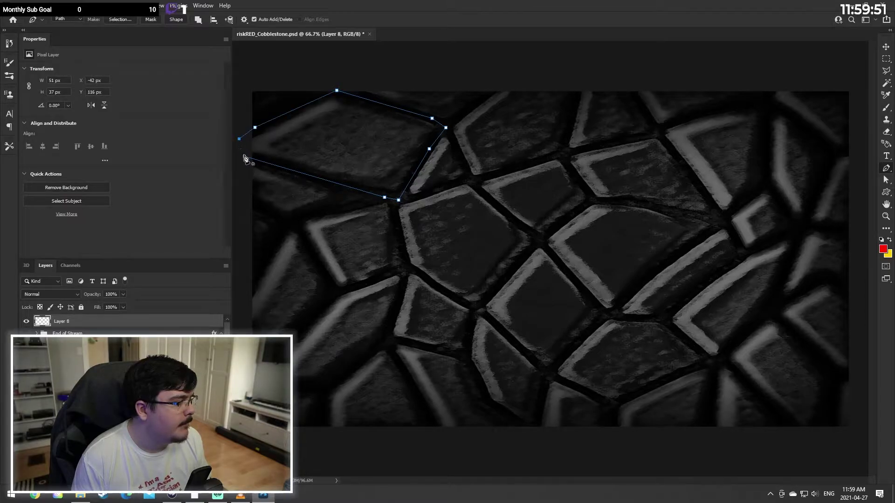
pyautogui.click(244, 157)
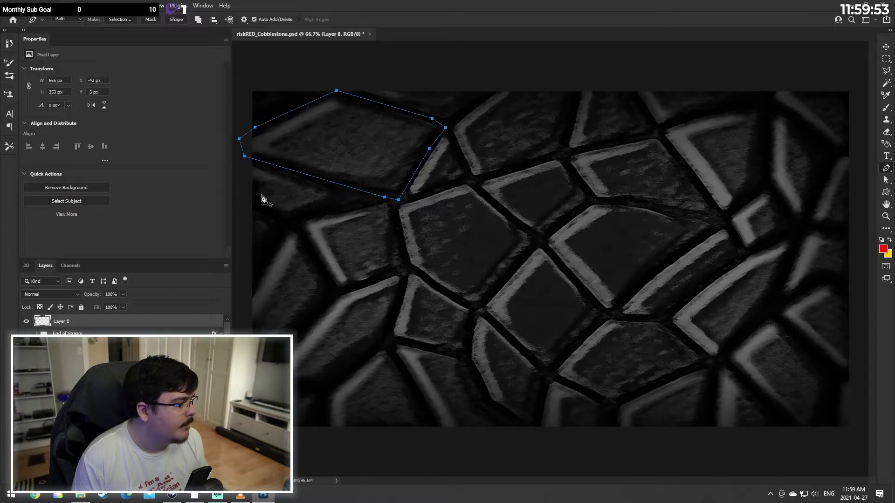
pyautogui.click(310, 211)
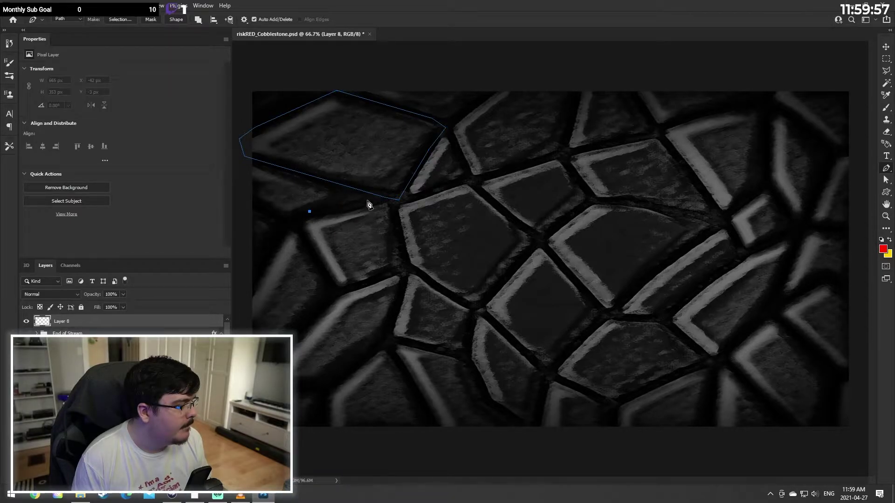
pyautogui.moveTo(361, 193); pyautogui.dragTo(376, 194)
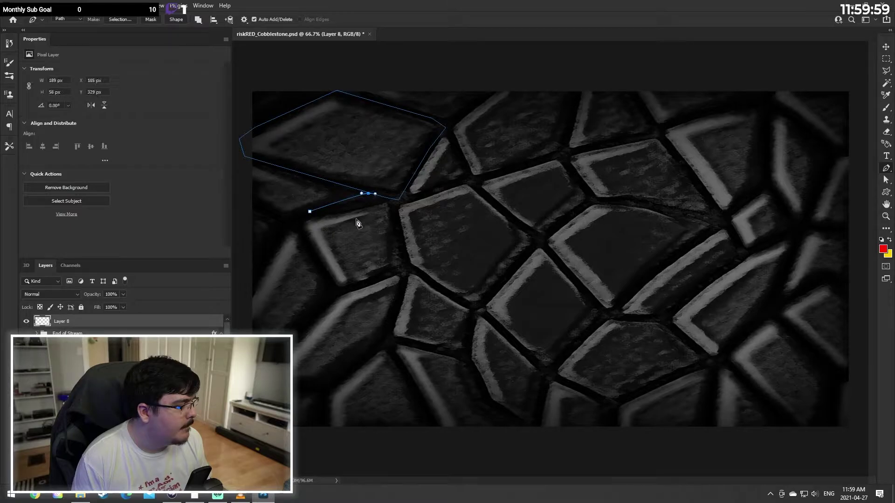
pyautogui.hotkey('ctrl', 'z')
pyautogui.click(385, 198)
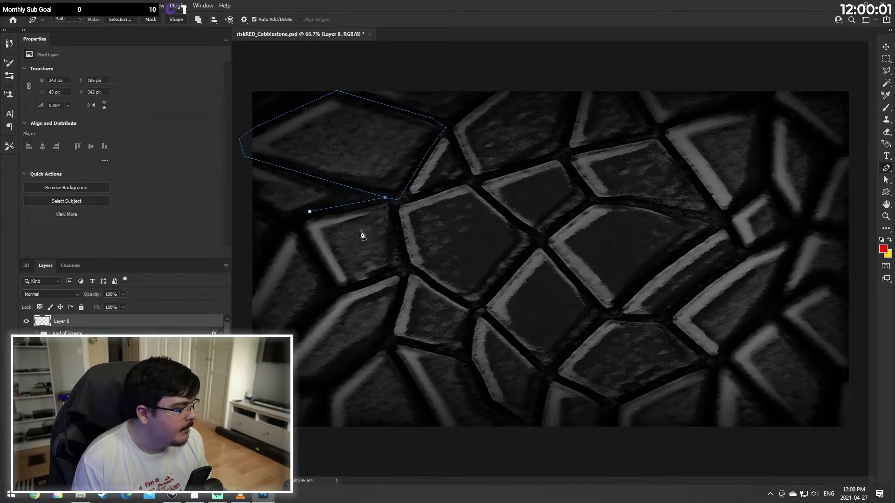
pyautogui.hotkey('ctrl', 'z')
pyautogui.hotkey('ctrl', 'z')
pyautogui.hotkey('ctrl', 'z')
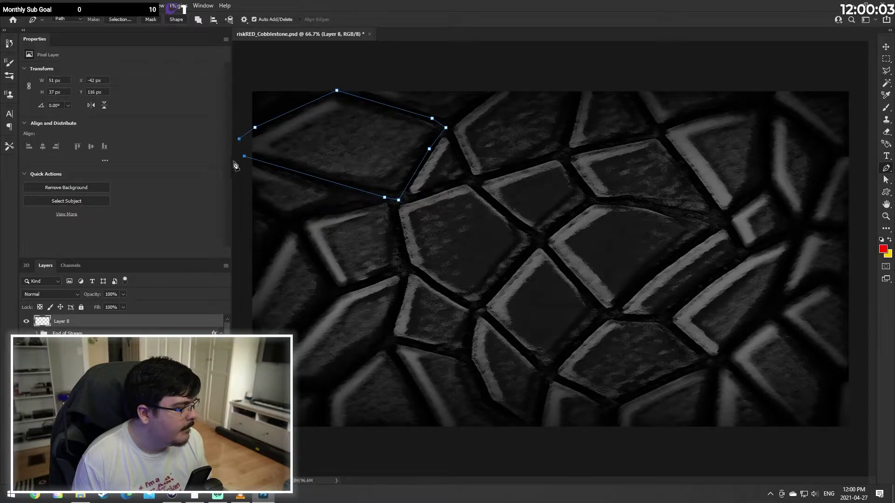
# Step: Extend the path down outside the canvas and around the small stone below, ending on the first outline's lower edge
pyautogui.click(240, 195)
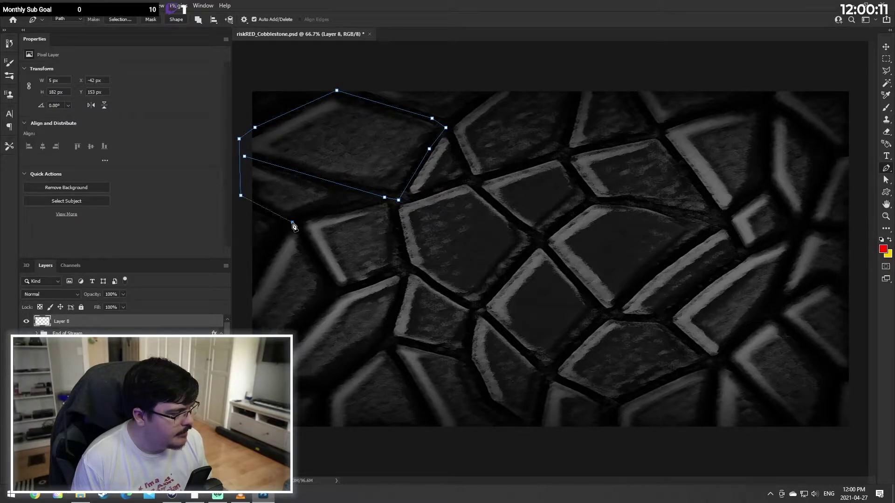
pyautogui.click(351, 203)
pyautogui.click(360, 190)
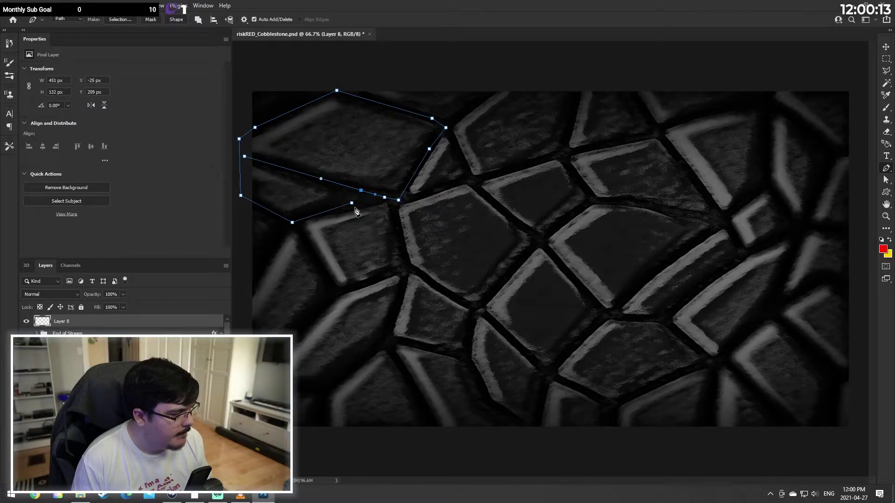
pyautogui.hotkey('ctrl', 'z')
pyautogui.moveTo(366, 188); pyautogui.dragTo(363, 187)
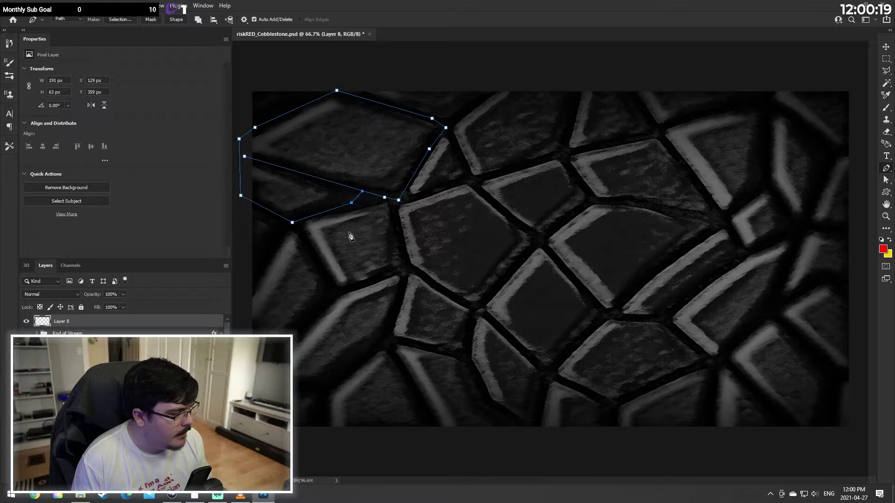
pyautogui.click(292, 223)
pyautogui.hotkey('ctrl', 'z')
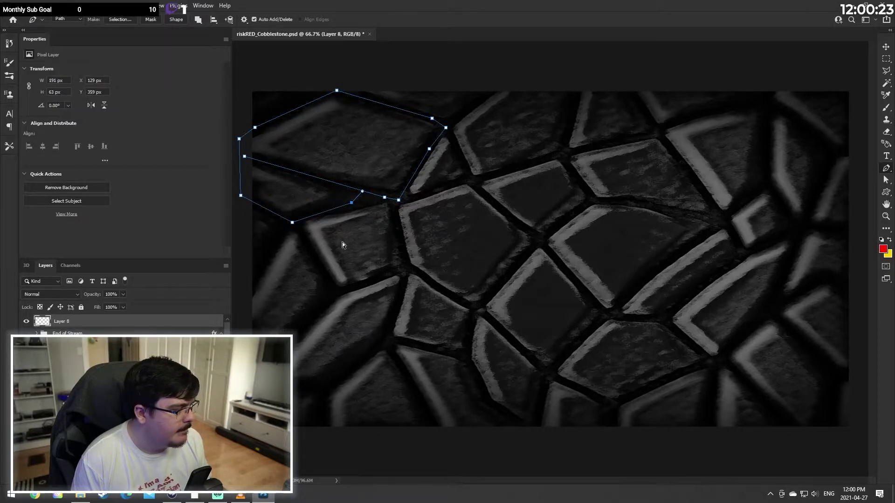
pyautogui.hotkey('ctrl', 'z')
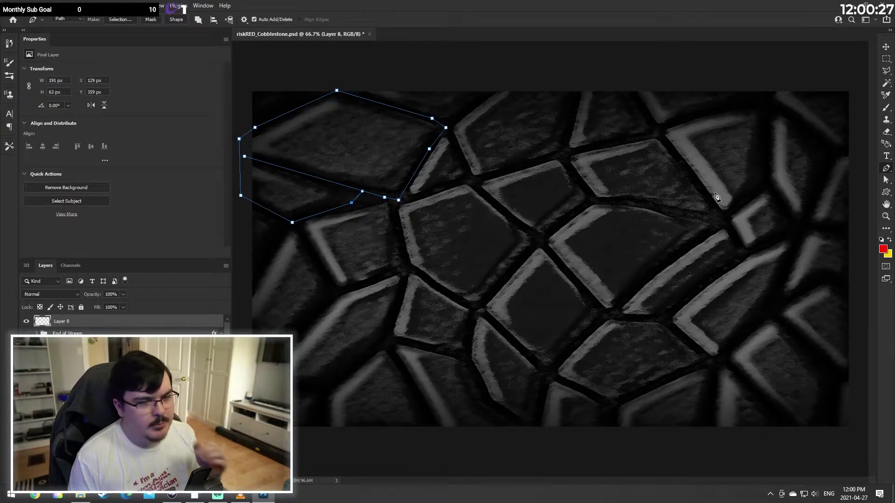
# Step: Examine the tool choices for stroking the path, then cancel without applying a stroke
pyautogui.rightClick(385, 200)
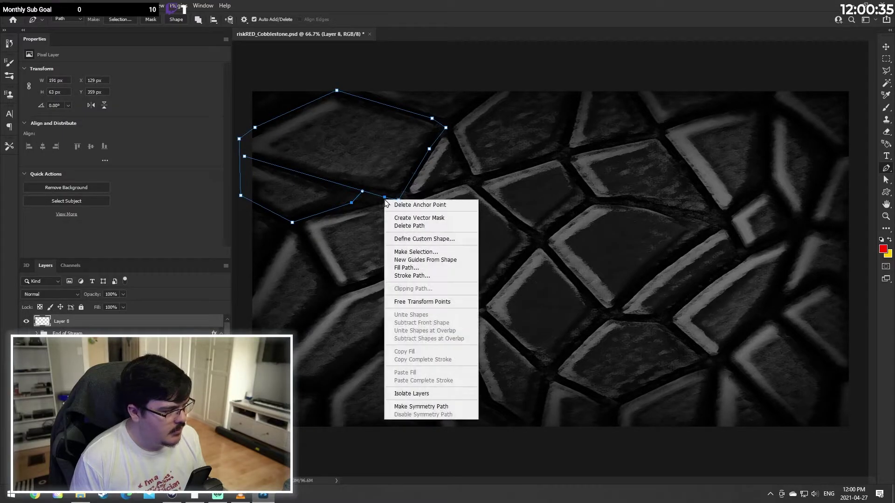
pyautogui.press('i')
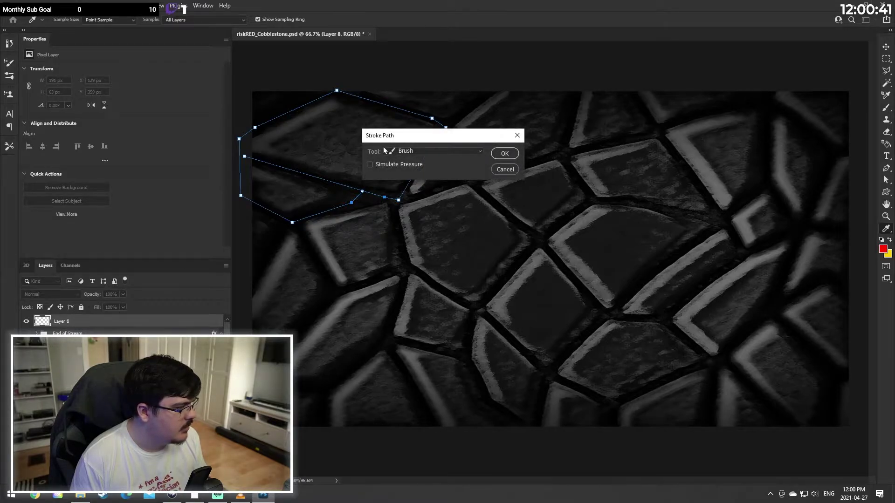
pyautogui.moveTo(386, 136); pyautogui.dragTo(504, 154)
pyautogui.click(536, 171)
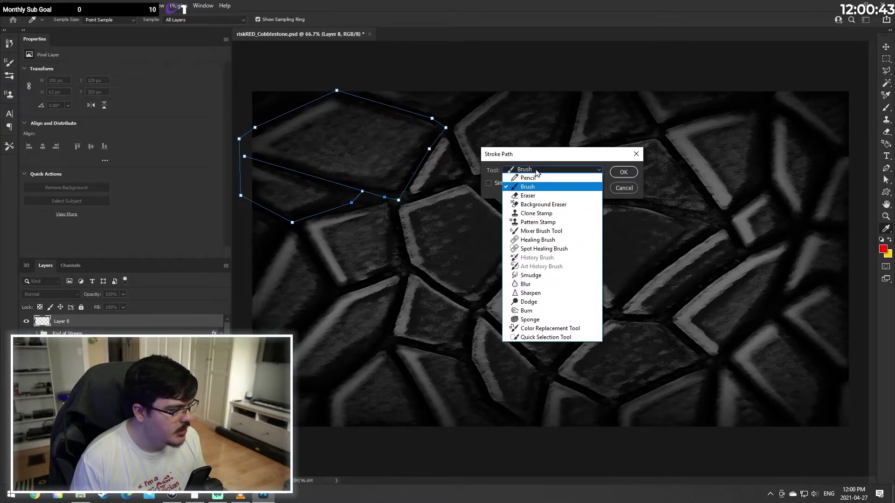
pyautogui.click(525, 185)
pyautogui.click(623, 189)
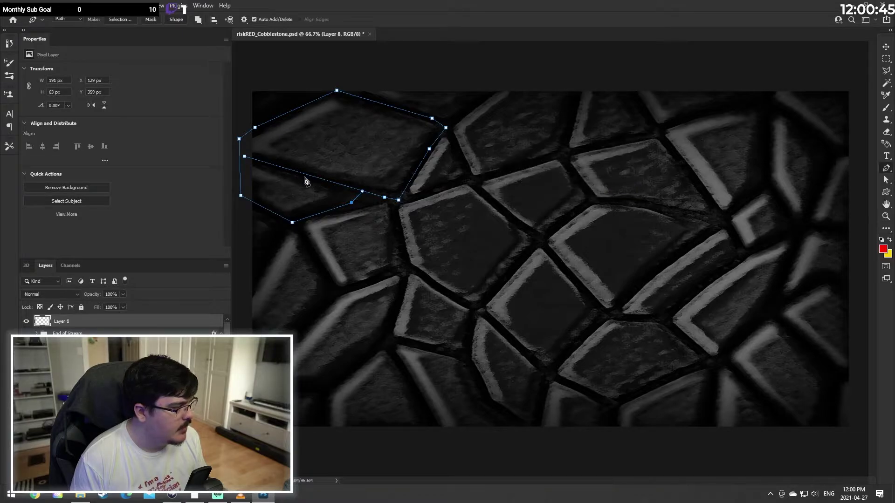
# Step: Set the Brush tool to Hard Round at 10 px, then try a freehand test stroke and undo it
pyautogui.click(886, 107)
pyautogui.click(67, 19)
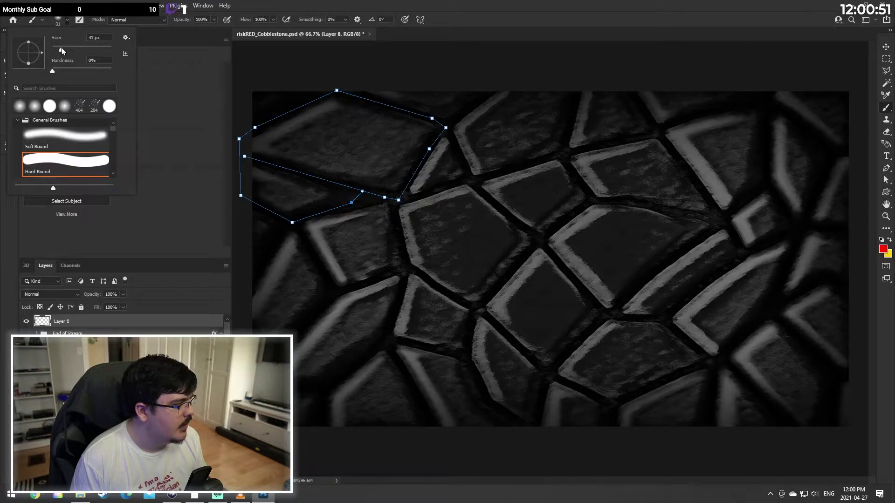
pyautogui.moveTo(61, 49); pyautogui.dragTo(61, 48)
pyautogui.scroll(-1, 66, 141)
pyautogui.click(66, 140)
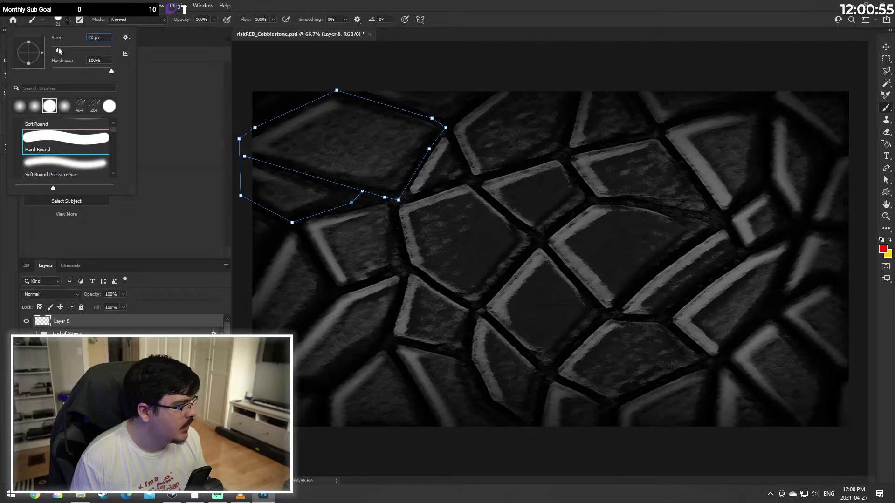
pyautogui.moveTo(57, 47); pyautogui.dragTo(55, 46)
pyautogui.click(68, 20)
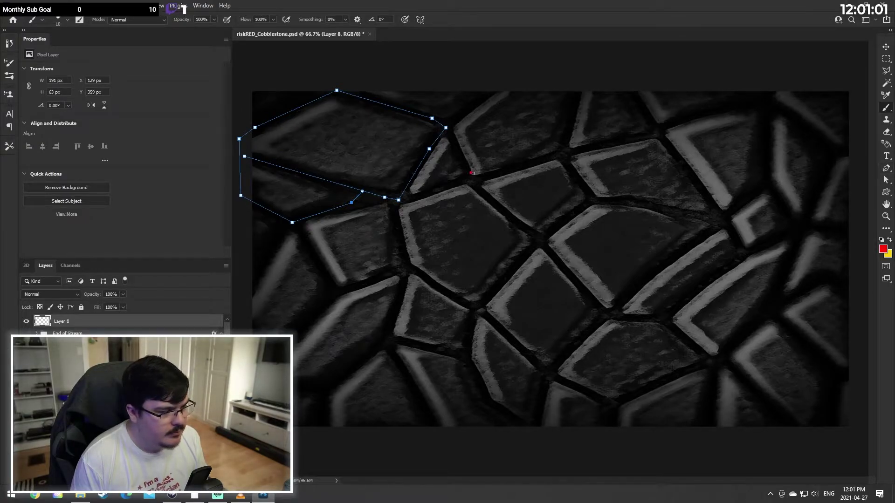
pyautogui.moveTo(471, 172); pyautogui.dragTo(586, 183)
pyautogui.hotkey('ctrl', 'z')
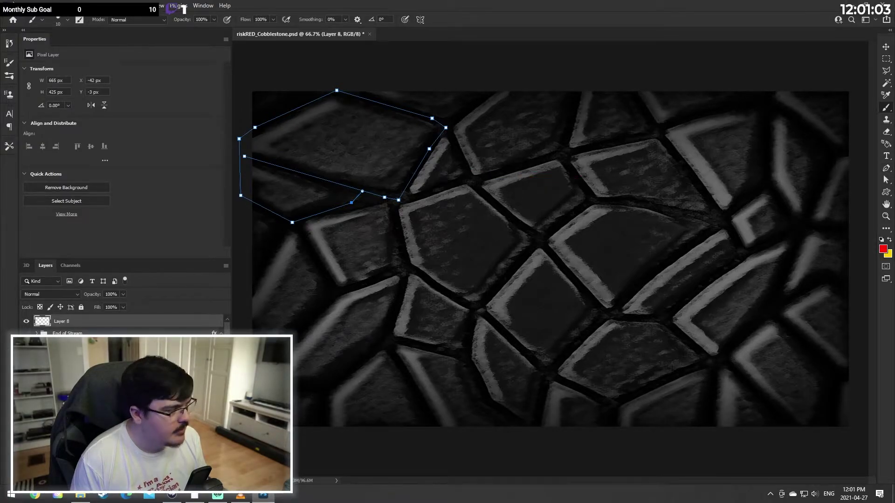
# Step: Reduce the brush size to about 6 px, paint a short red test stroke on a central stone and undo it
pyautogui.click(68, 21)
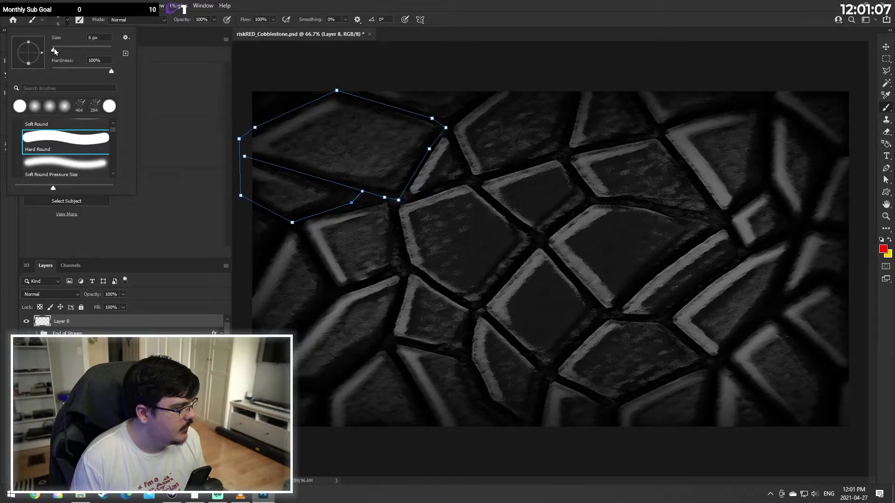
pyautogui.click(68, 21)
pyautogui.moveTo(506, 185); pyautogui.dragTo(557, 217)
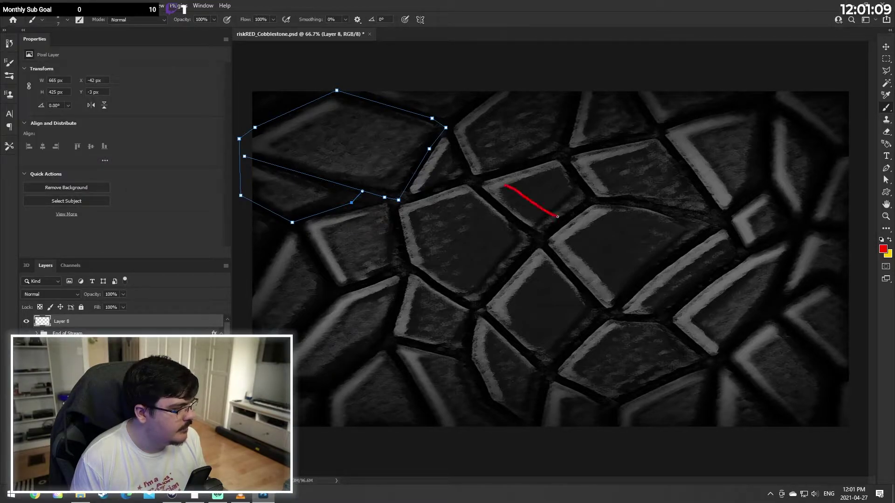
pyautogui.hotkey('ctrl', 'z')
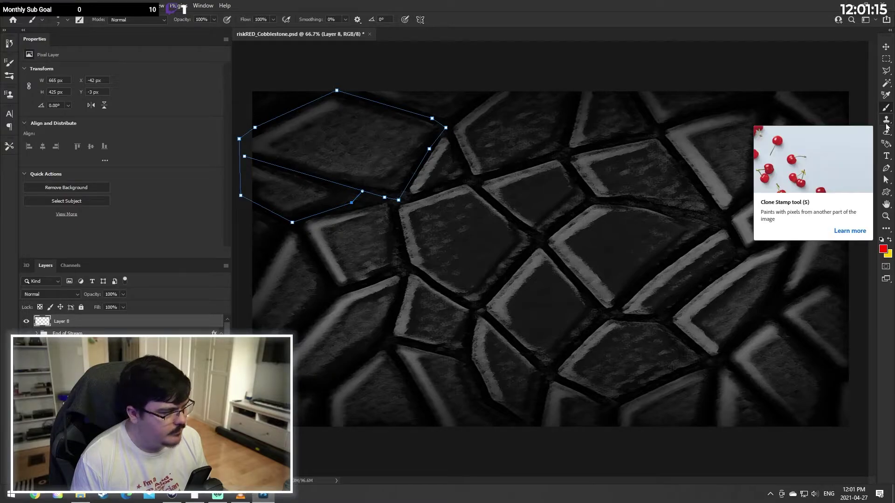
# Step: Stroke the traced path with the red Brush as a trial, then undo the stroke
pyautogui.click(885, 168)
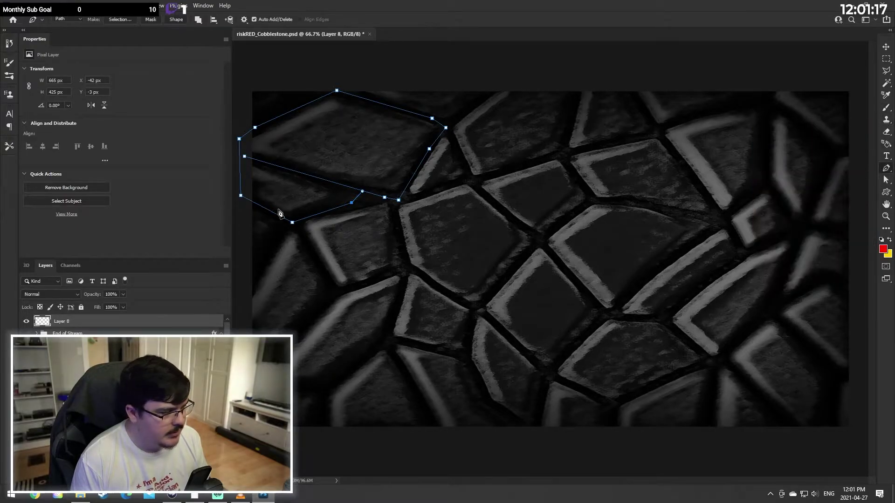
pyautogui.rightClick(352, 204)
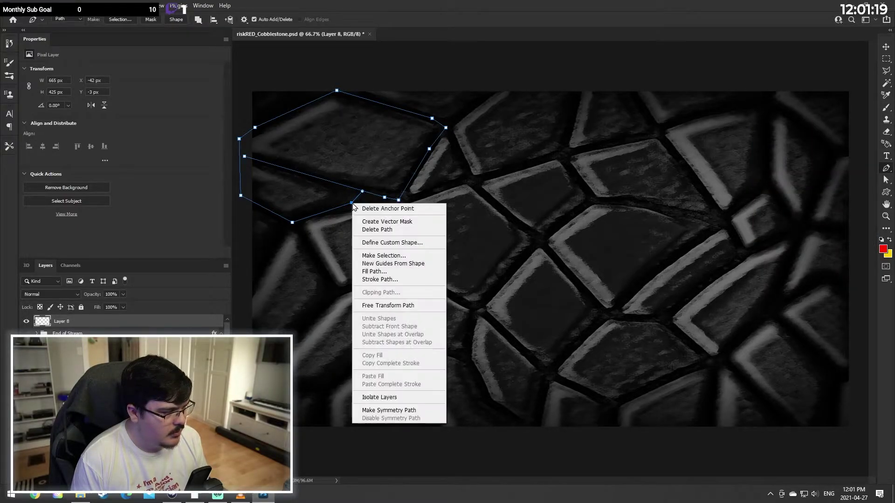
pyautogui.press('i')
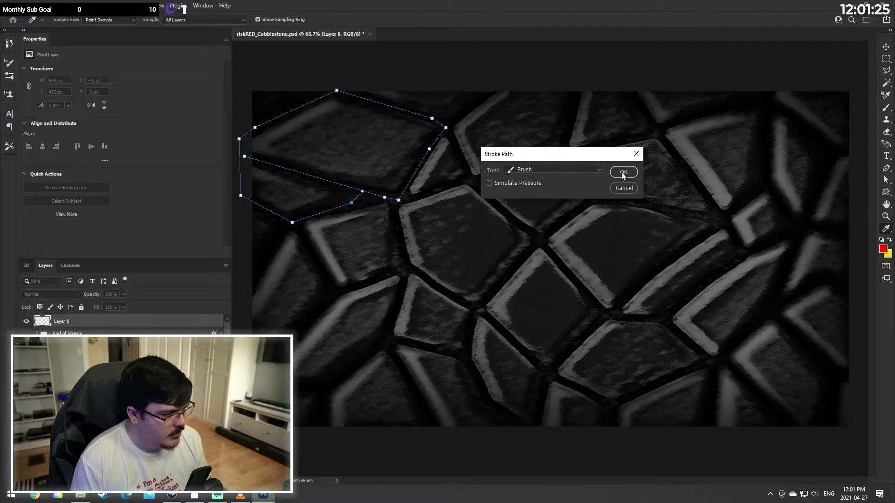
pyautogui.click(622, 173)
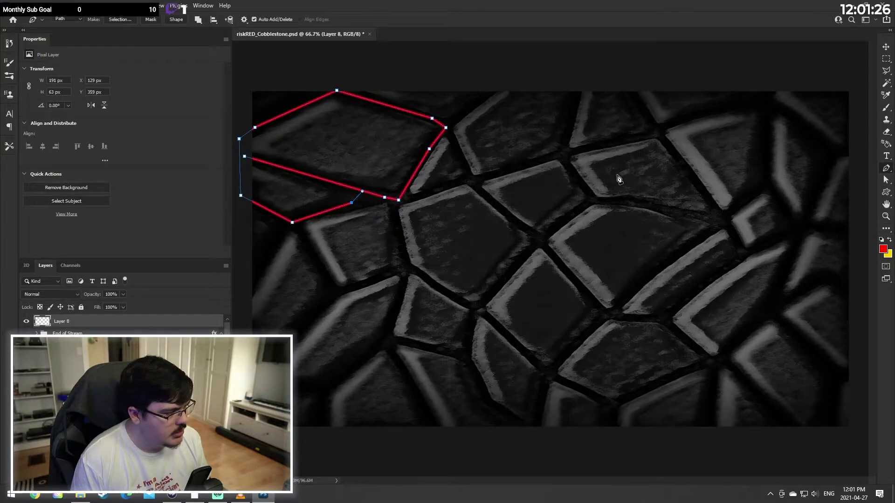
pyautogui.click(885, 59)
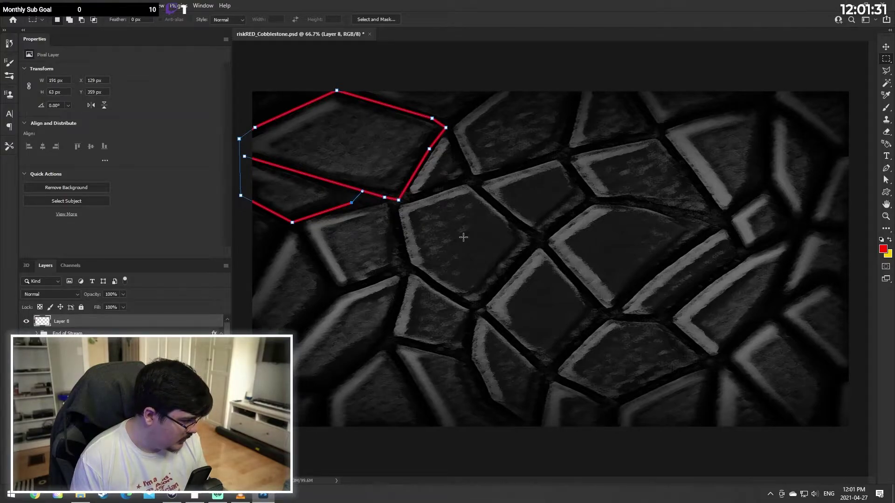
pyautogui.hotkey('ctrl', 'z')
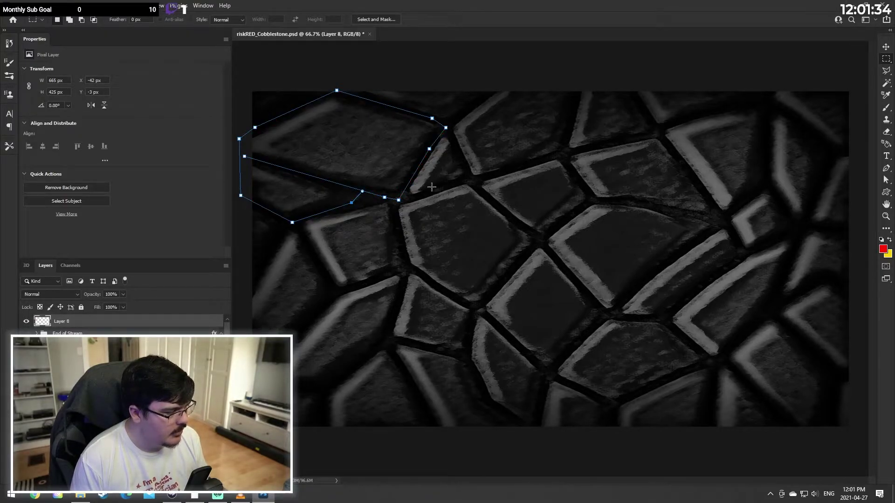
# Step: Extend the small stone's open path and move its end anchor onto the lower edge of the large stone's outline to close the gap
pyautogui.click(886, 168)
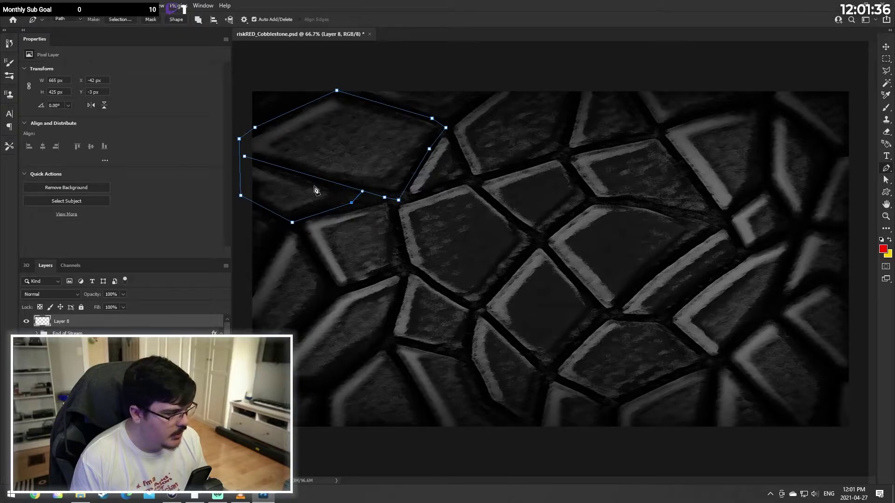
pyautogui.click(363, 192)
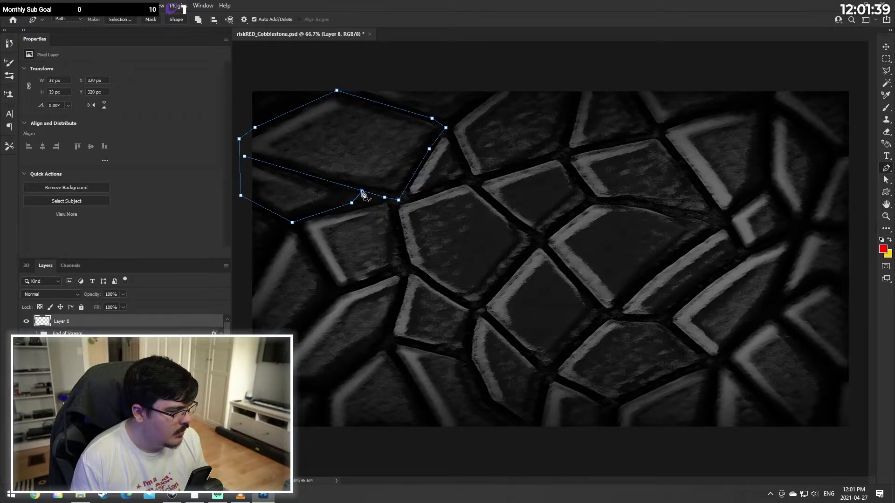
pyautogui.click(368, 193)
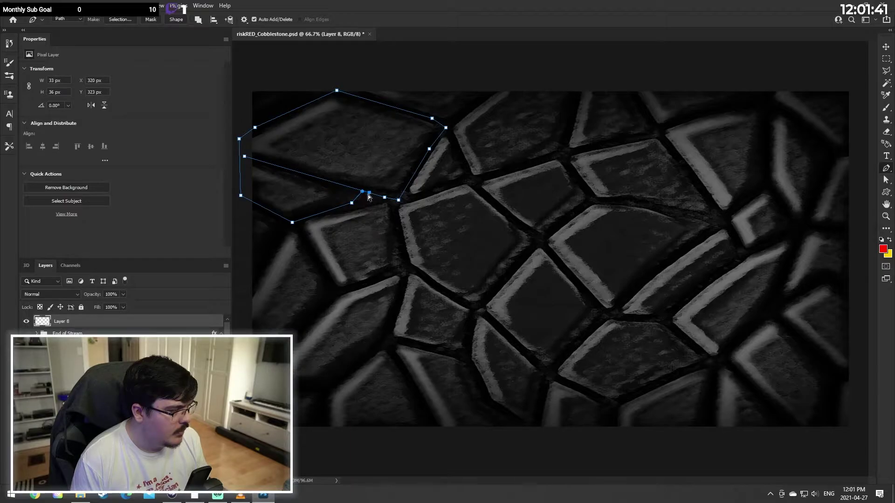
pyautogui.click(363, 192)
pyautogui.click(368, 193)
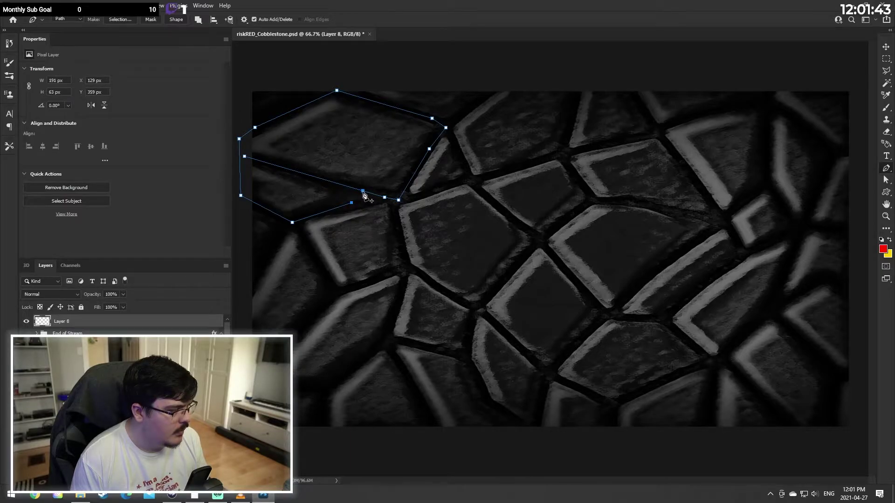
pyautogui.click(363, 191)
pyautogui.keyDown('alt'); pyautogui.click(363, 192); pyautogui.keyUp('alt')
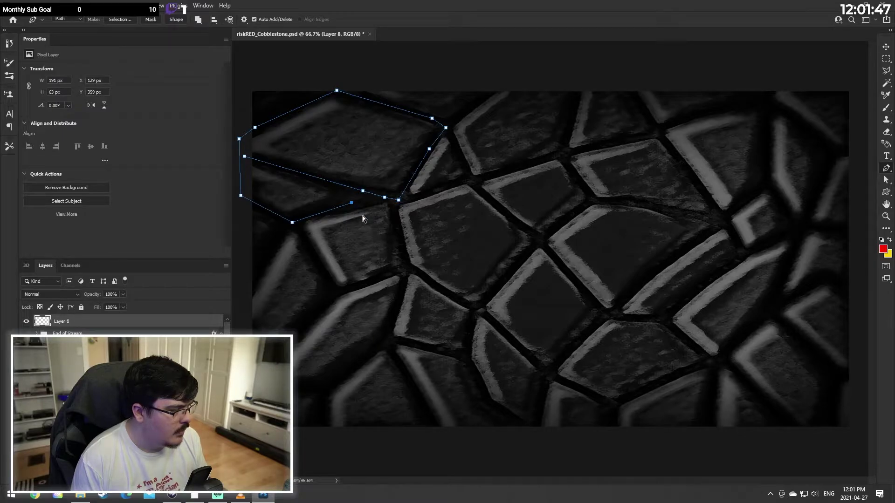
pyautogui.click(363, 192)
pyautogui.click(366, 196)
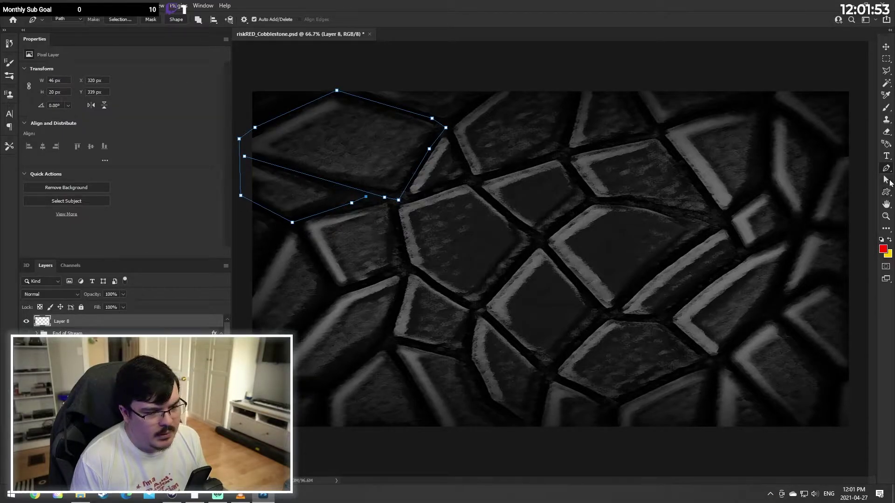
pyautogui.click(887, 181)
pyautogui.moveTo(368, 200); pyautogui.dragTo(366, 192)
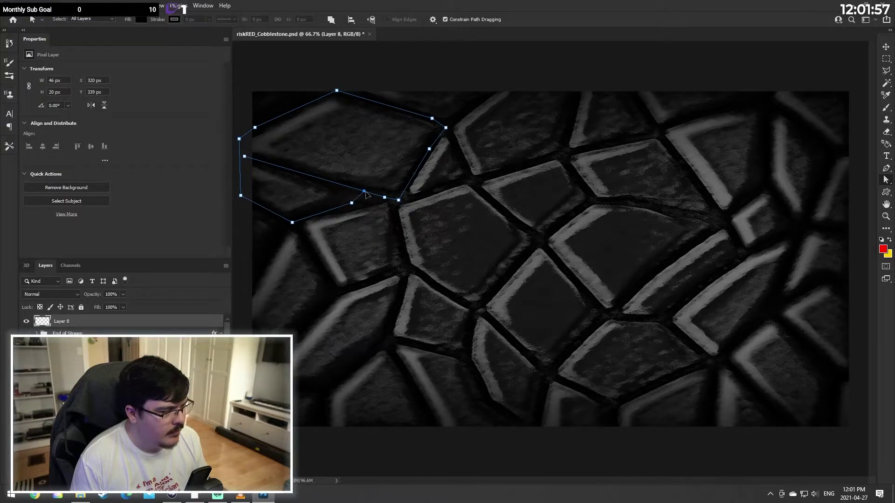
# Step: Stroke the completed path around the two upper-left stones with the red Brush, without simulated pressure
pyautogui.rightClick(365, 192)
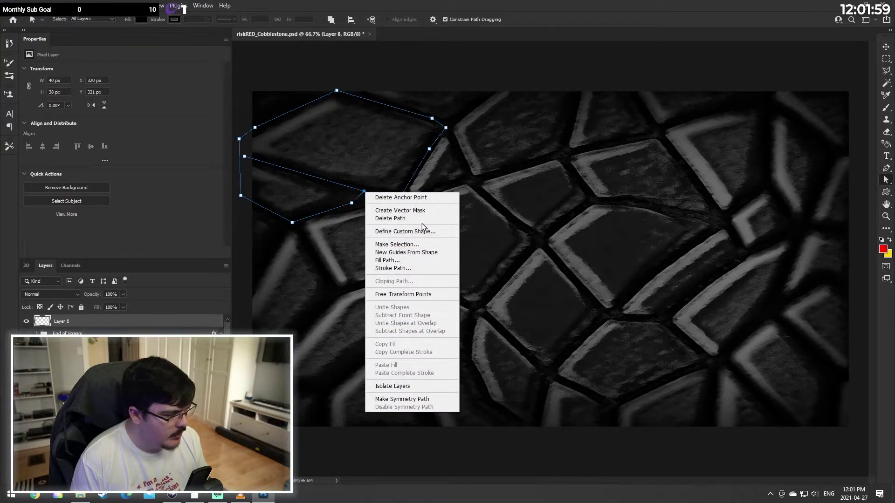
pyautogui.click(401, 268)
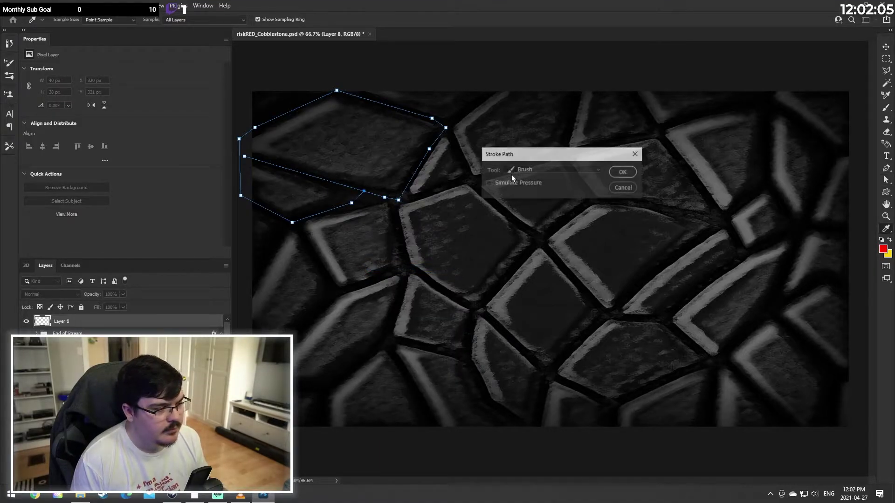
pyautogui.click(624, 172)
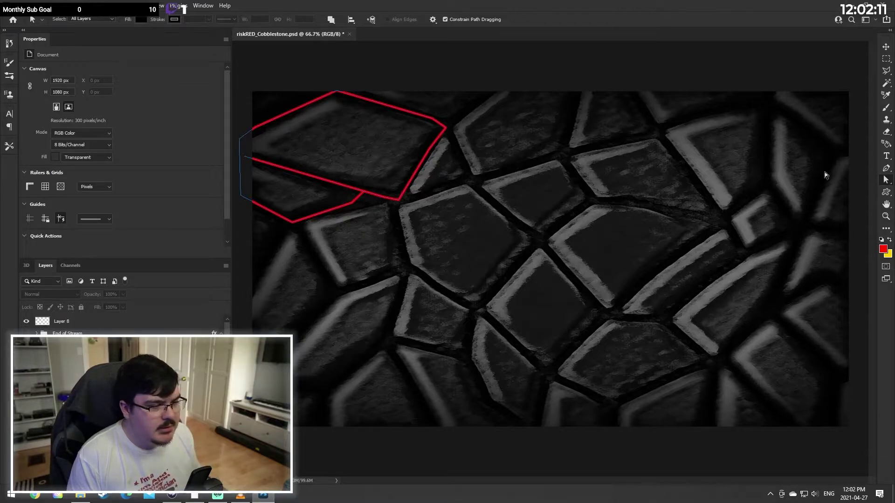
# Step: On Layer 8, trace a new path from the small stone's lowest corner along the gap below it to beyond the canvas's left edge
pyautogui.click(70, 326)
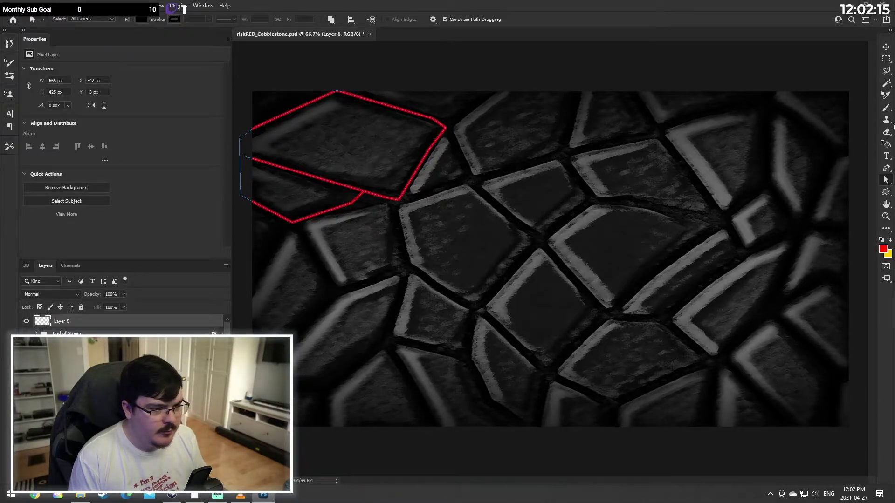
pyautogui.click(886, 168)
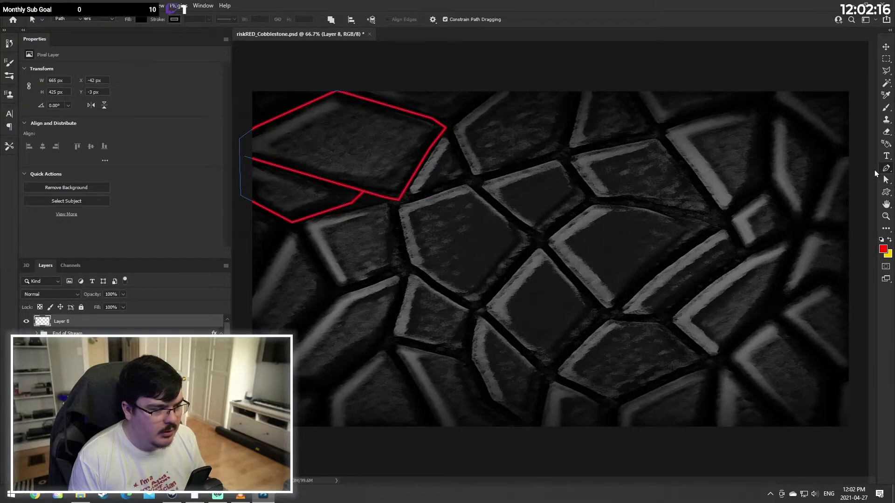
pyautogui.click(292, 223)
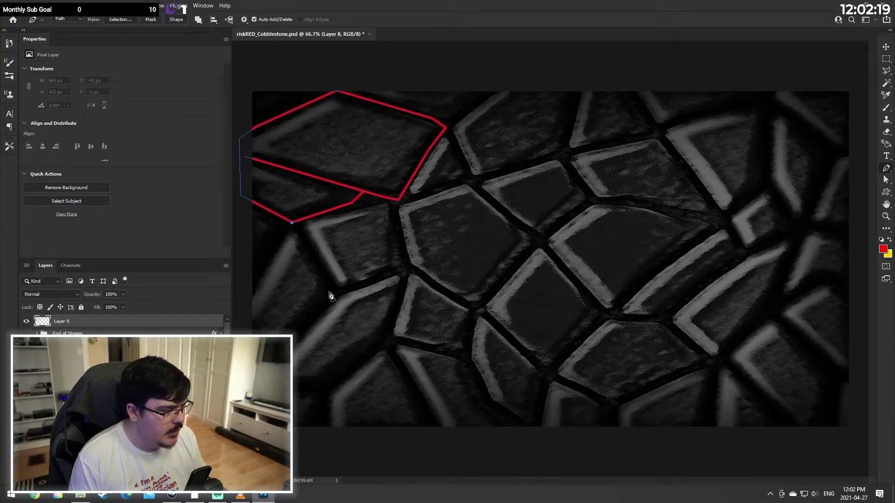
pyautogui.click(330, 292)
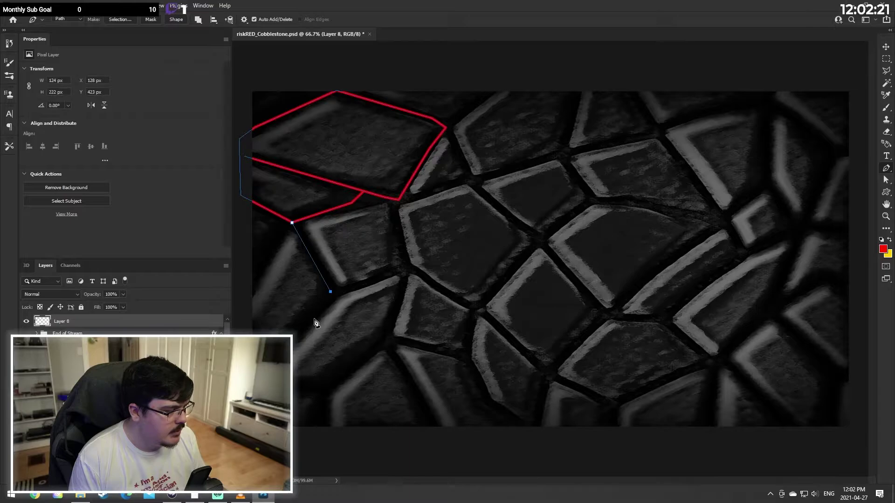
pyautogui.click(291, 338)
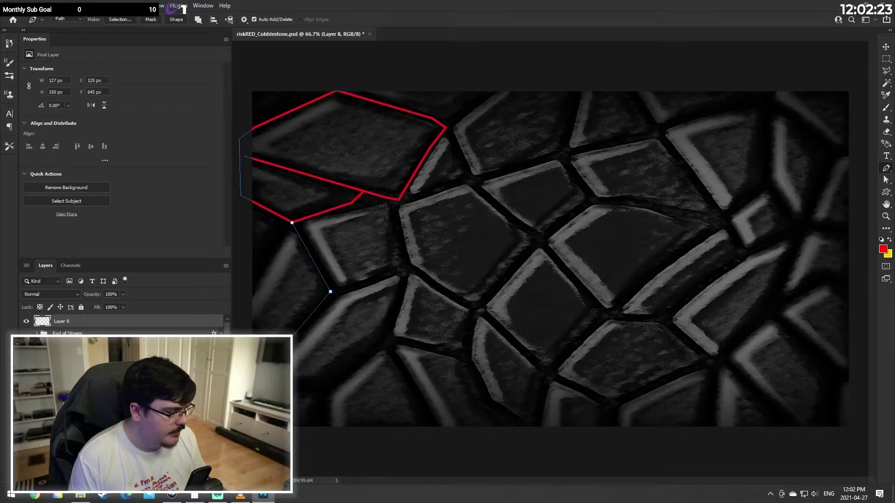
pyautogui.click(257, 386)
pyautogui.click(240, 402)
# Step: Continue the path below the canvas and up around the bottom-left corner stone, joining its end to the path's earlier segment
pyautogui.click(318, 452)
pyautogui.click(322, 434)
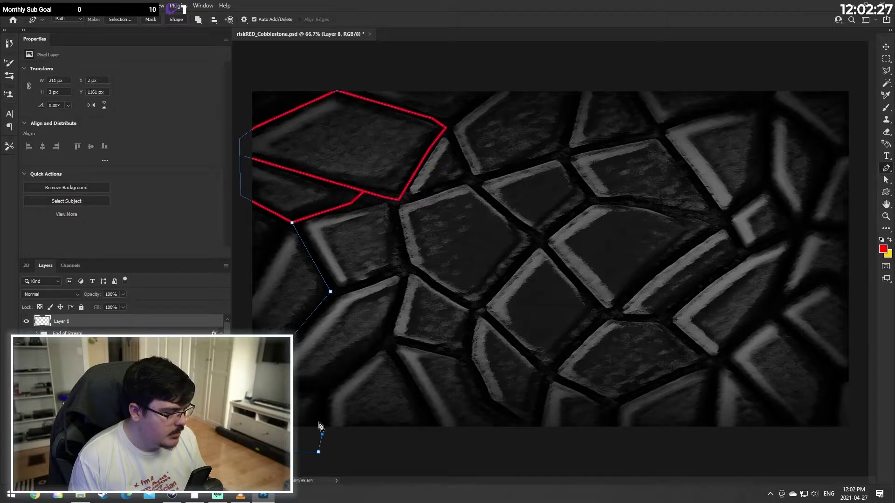
pyautogui.click(323, 399)
pyautogui.click(323, 387)
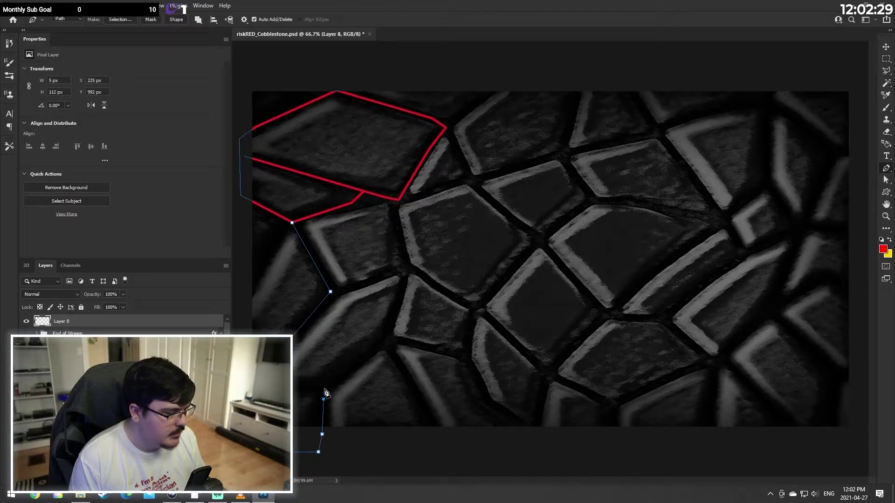
pyautogui.click(279, 385)
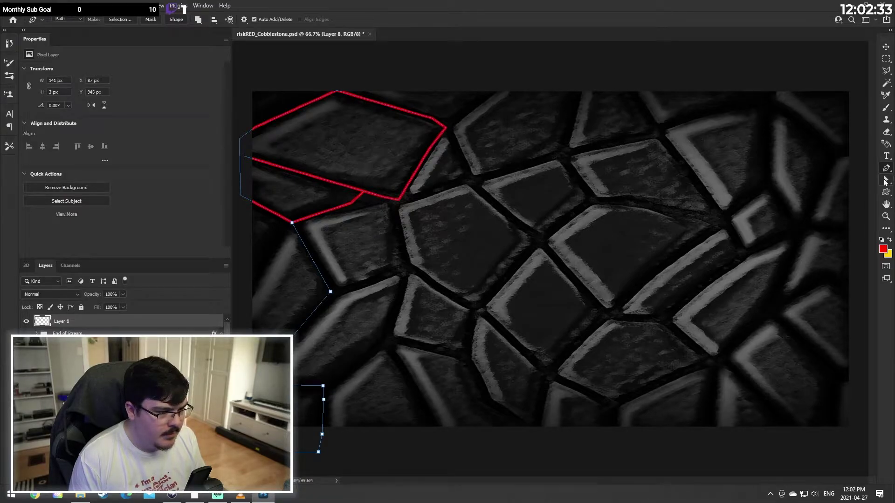
pyautogui.click(886, 181)
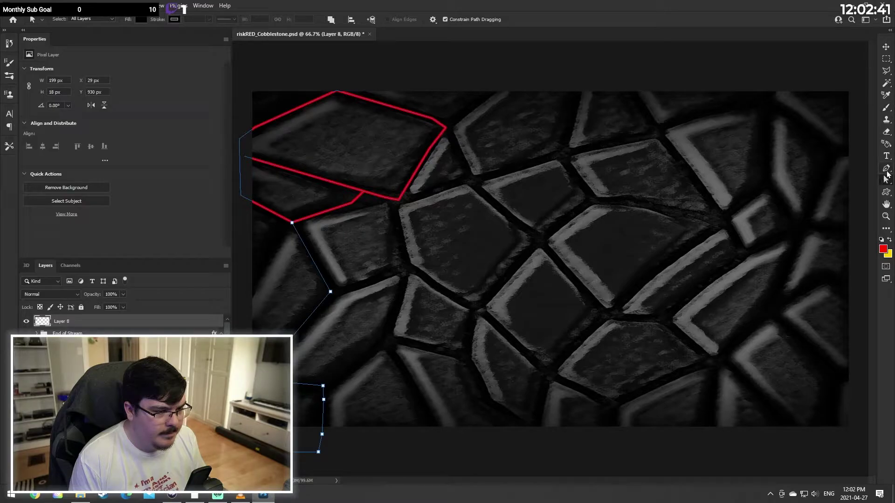
pyautogui.click(886, 171)
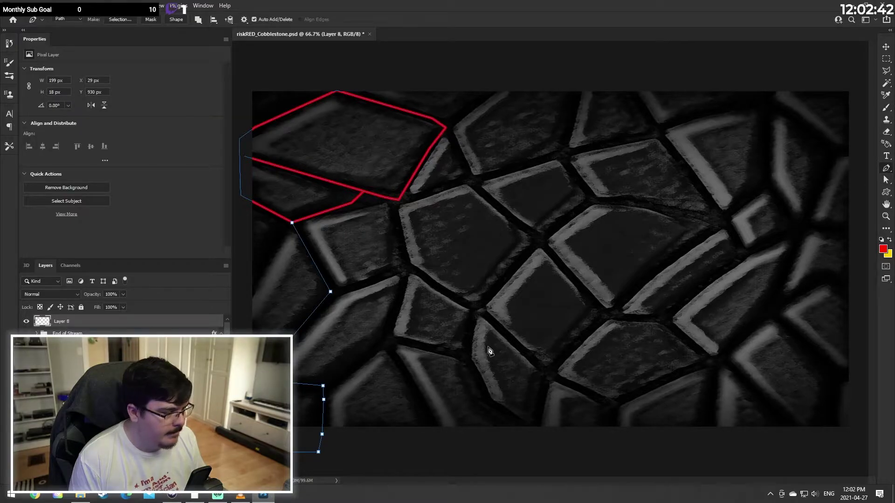
pyautogui.click(330, 293)
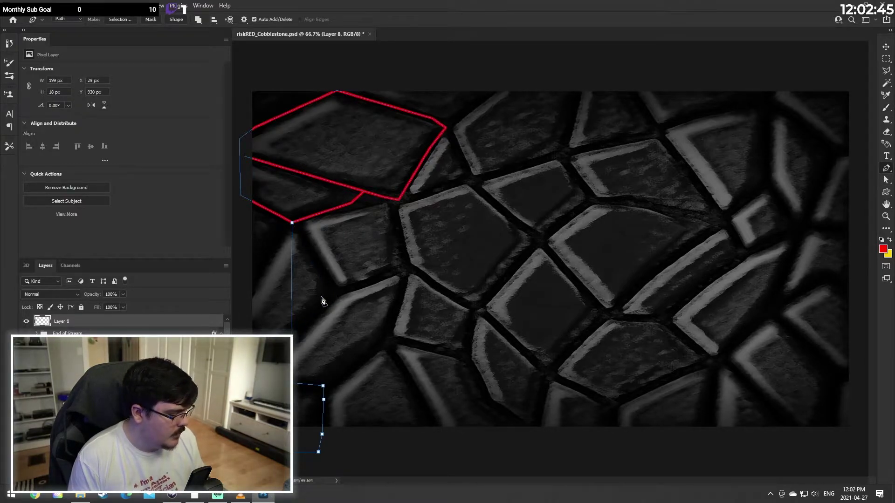
pyautogui.hotkey('ctrl', 'z')
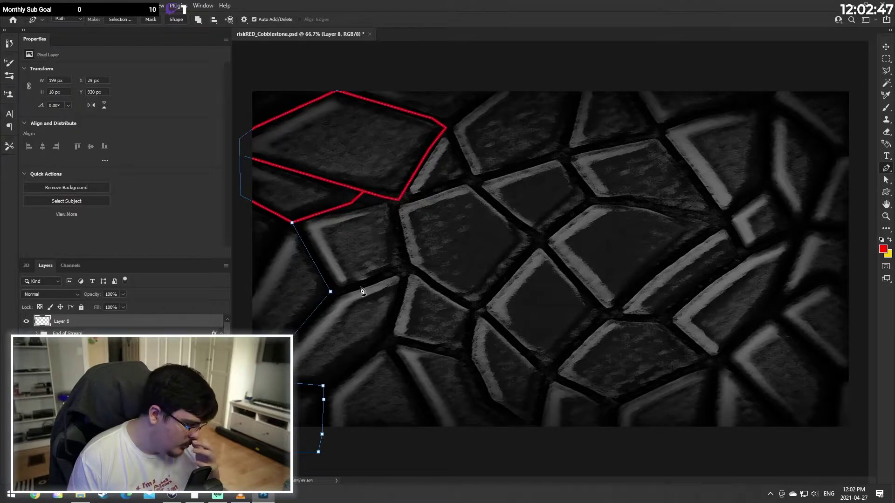
pyautogui.rightClick(332, 294)
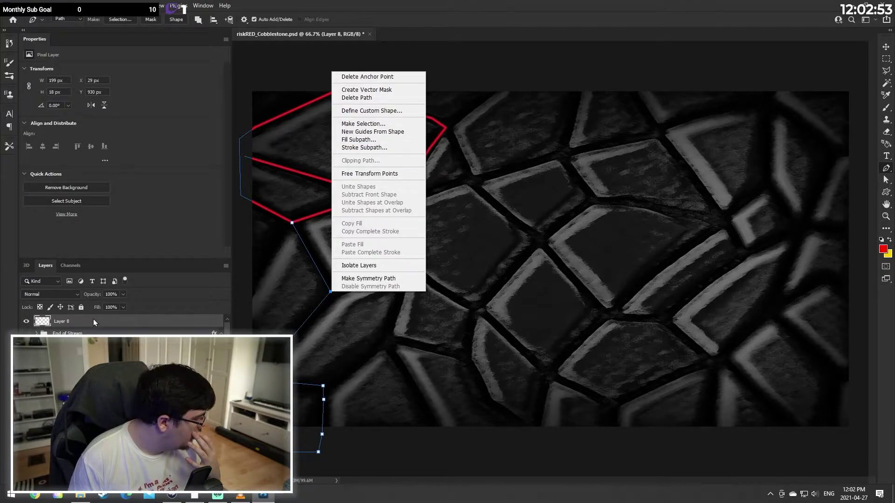
pyautogui.press('Escape')
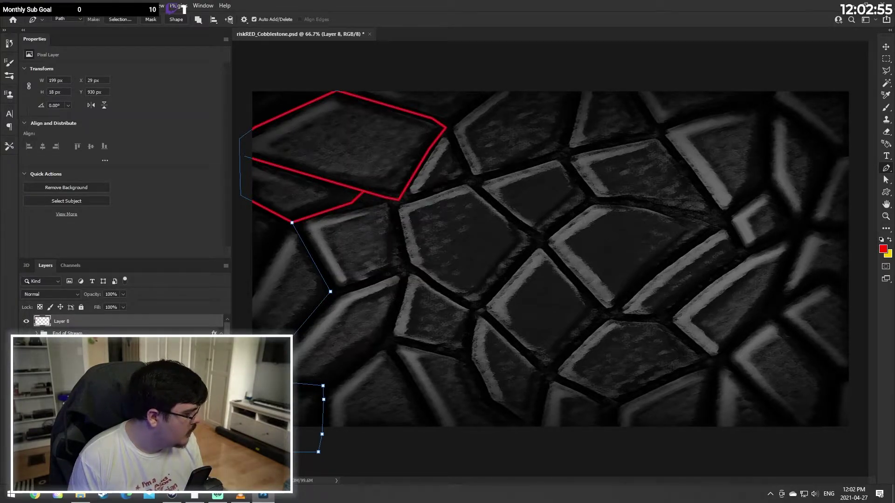
# Step: Stroke the new subpath around the lower-left stones with the red Brush
pyautogui.rightClick(260, 381)
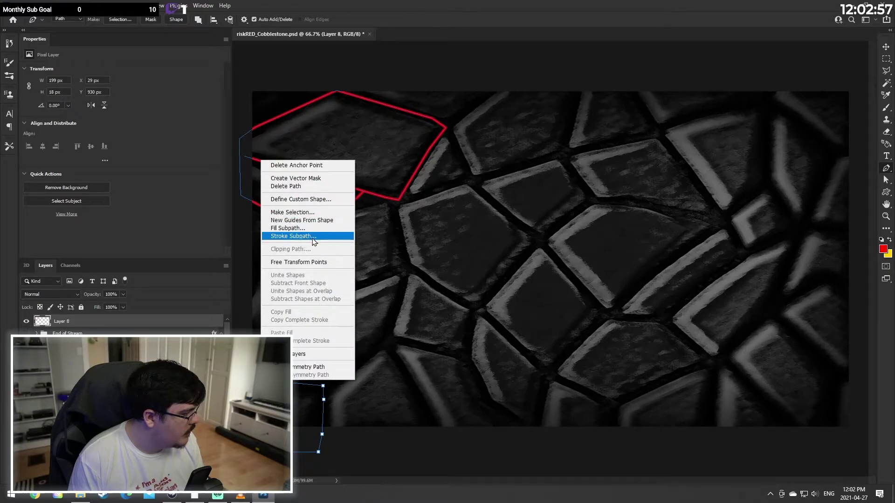
pyautogui.press('i')
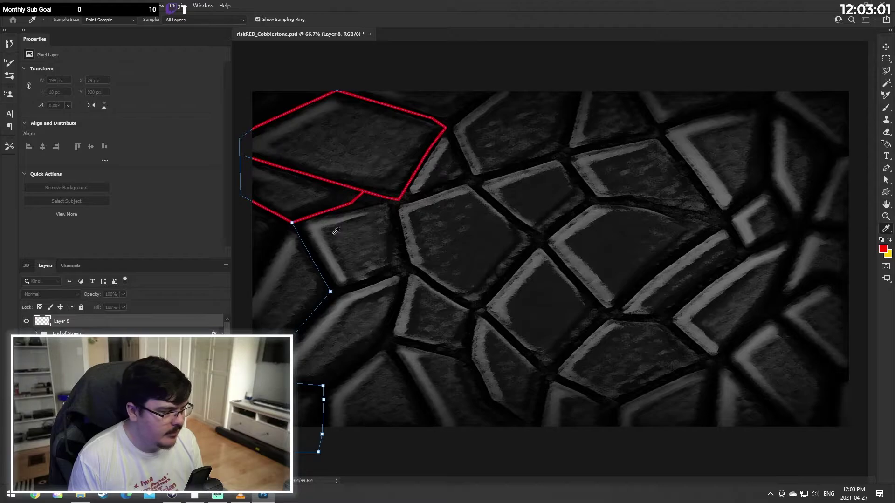
pyautogui.click(625, 172)
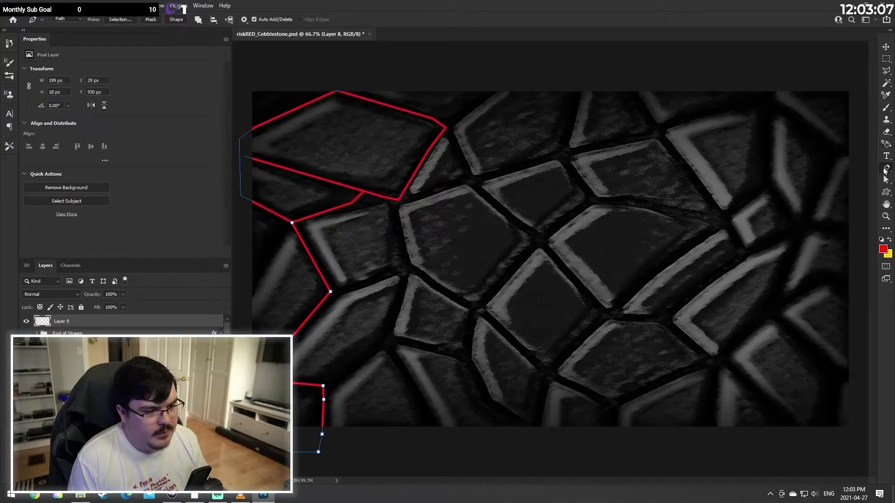
# Step: Start a new path at the bottom-left corner stone's upper-right corner and trace the gaps up to the large upper-left stone's lowest corner
pyautogui.click(884, 171)
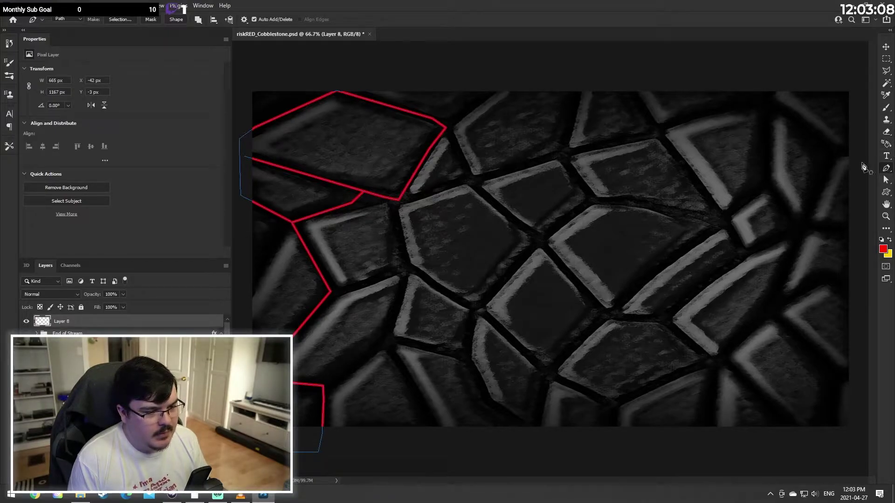
pyautogui.click(324, 387)
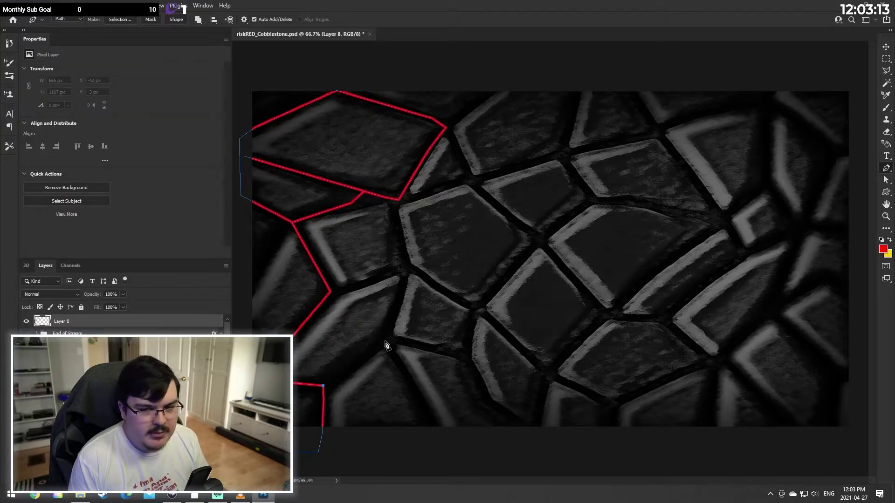
pyautogui.click(387, 341)
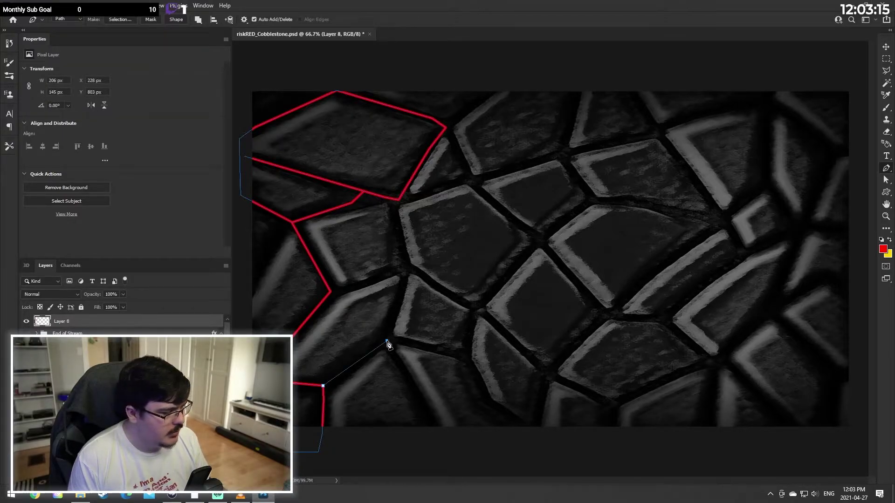
pyautogui.click(404, 274)
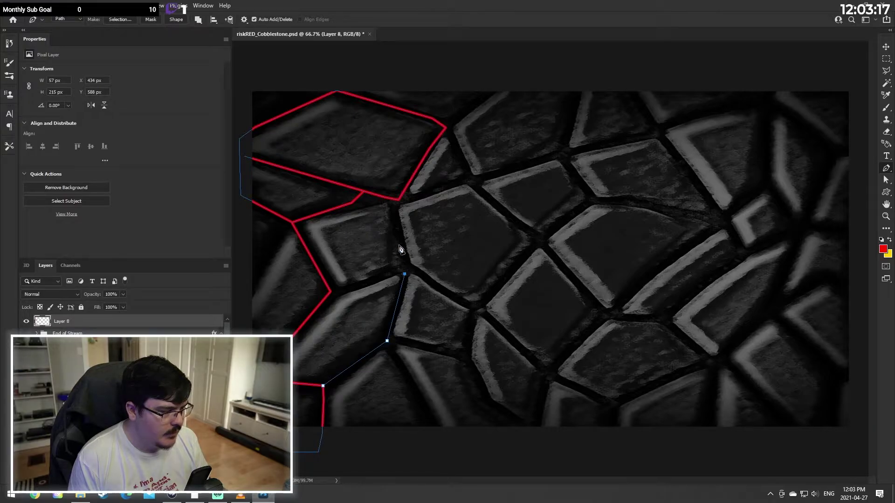
pyautogui.click(398, 228)
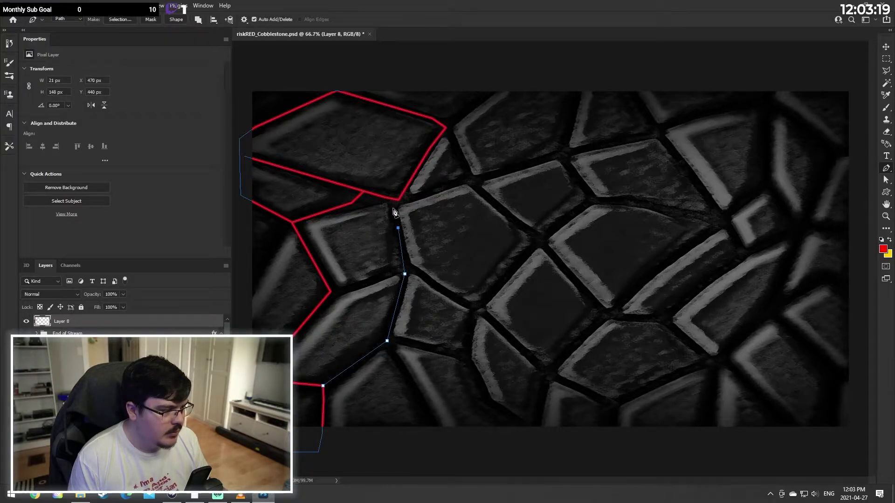
pyautogui.click(394, 205)
pyautogui.moveTo(398, 199); pyautogui.dragTo(430, 191)
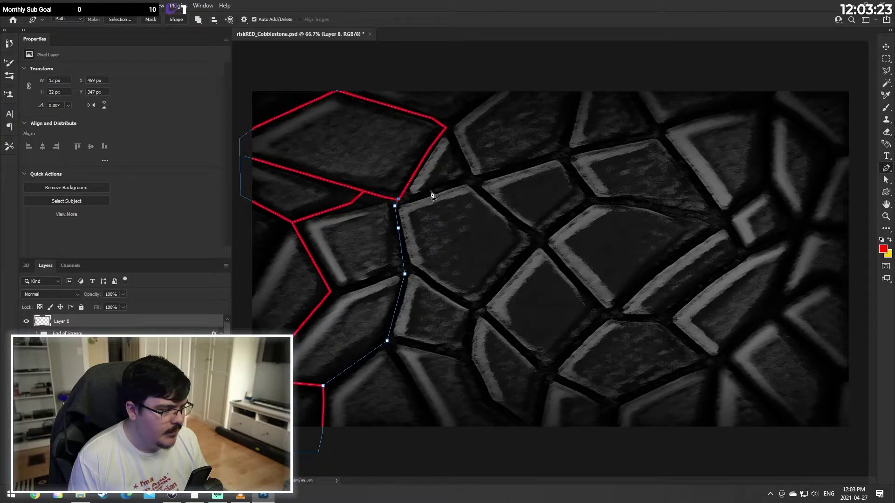
# Step: Continue the path around the small triangular stone to the large stone's right corner, then along the gap past the canvas's top edge
pyautogui.click(468, 179)
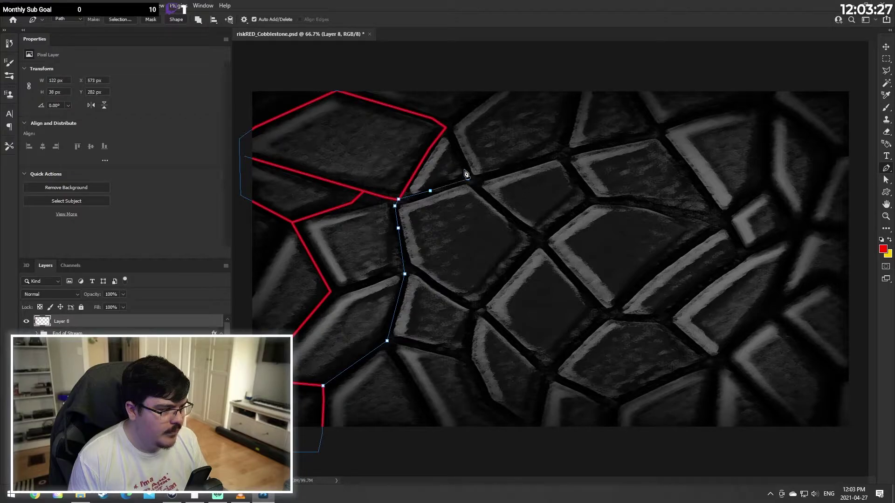
pyautogui.click(460, 156)
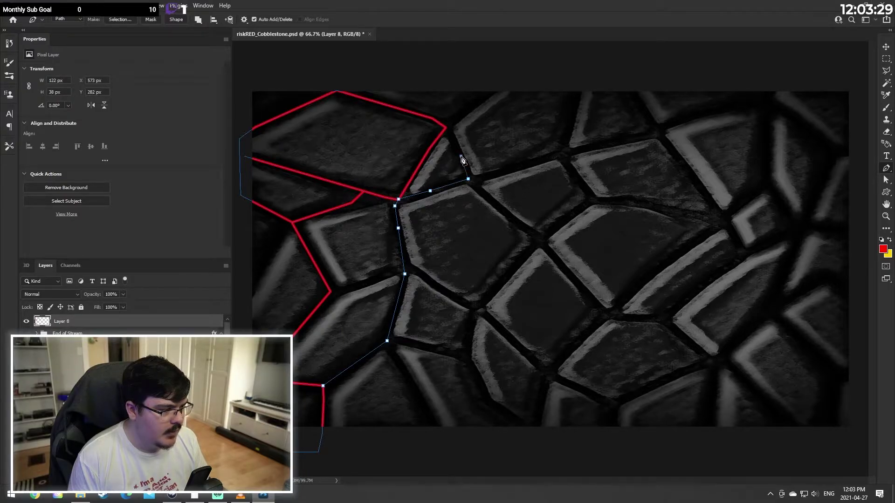
pyautogui.click(447, 132)
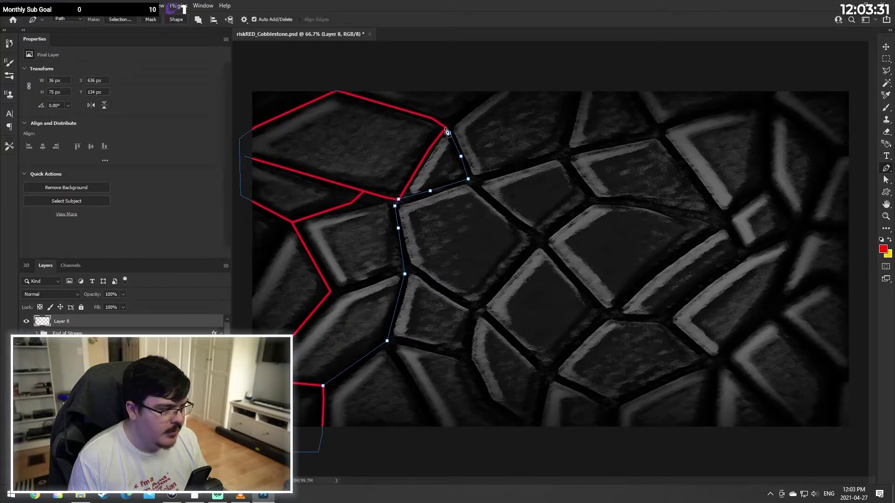
pyautogui.click(447, 133)
pyautogui.click(453, 118)
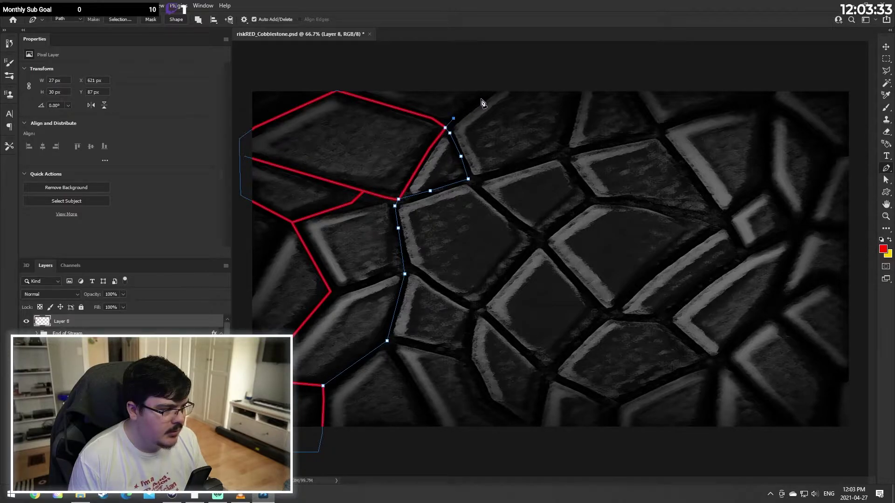
pyautogui.click(480, 98)
pyautogui.click(498, 87)
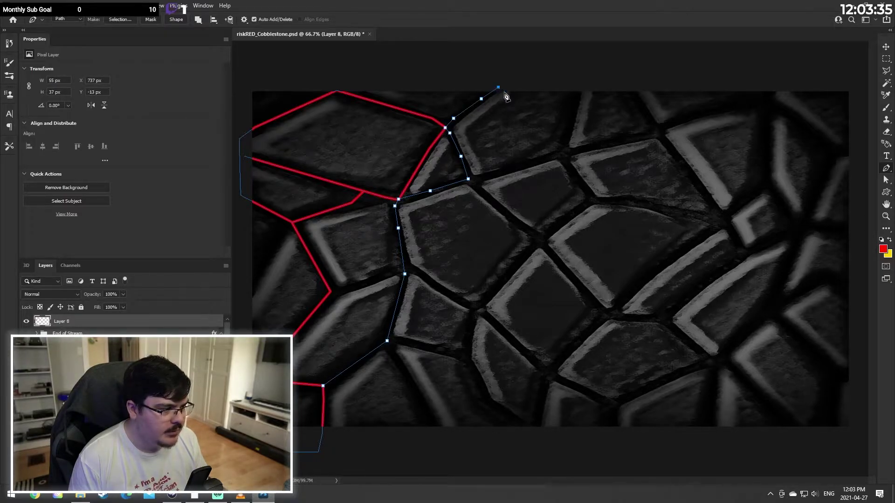
# Step: Extend the path across above the upper-middle stone and down the gap on its right to the next junction's right-hand corner
pyautogui.click(579, 84)
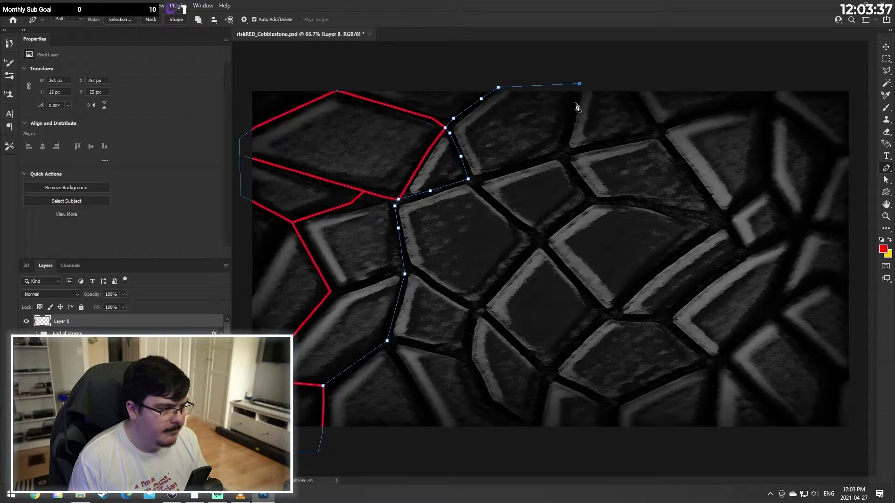
pyautogui.click(575, 103)
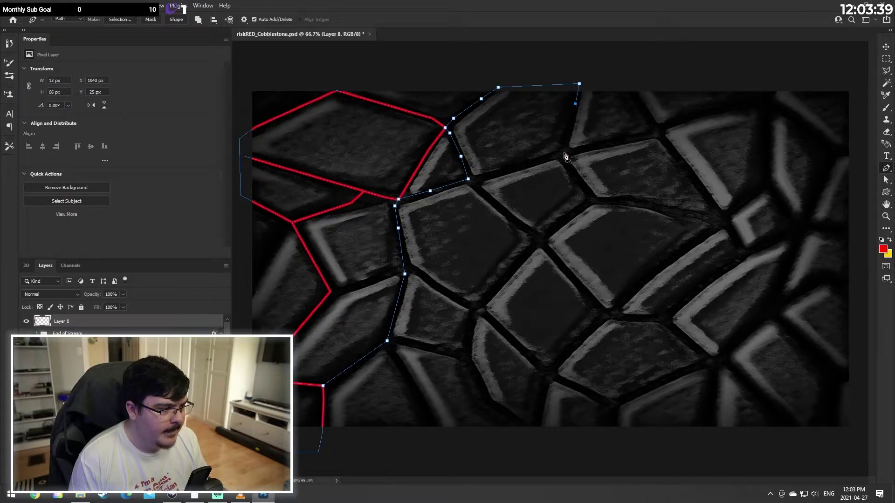
pyautogui.click(564, 153)
pyautogui.click(564, 160)
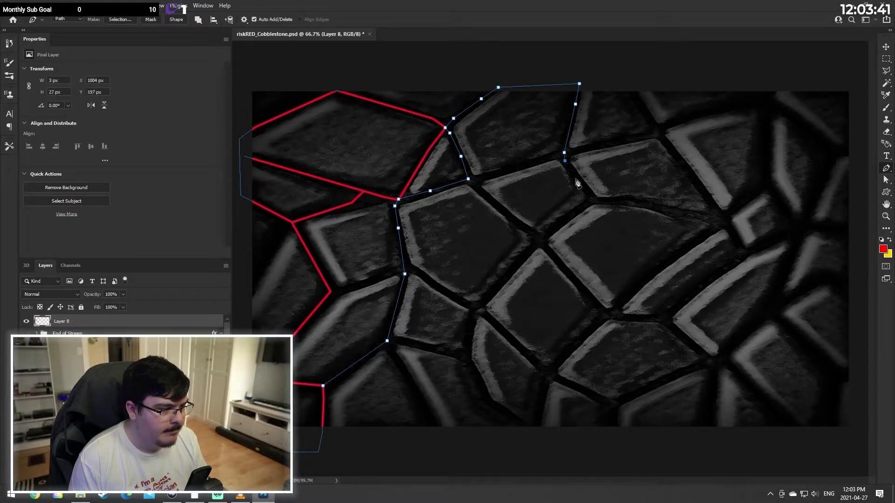
pyautogui.click(580, 189)
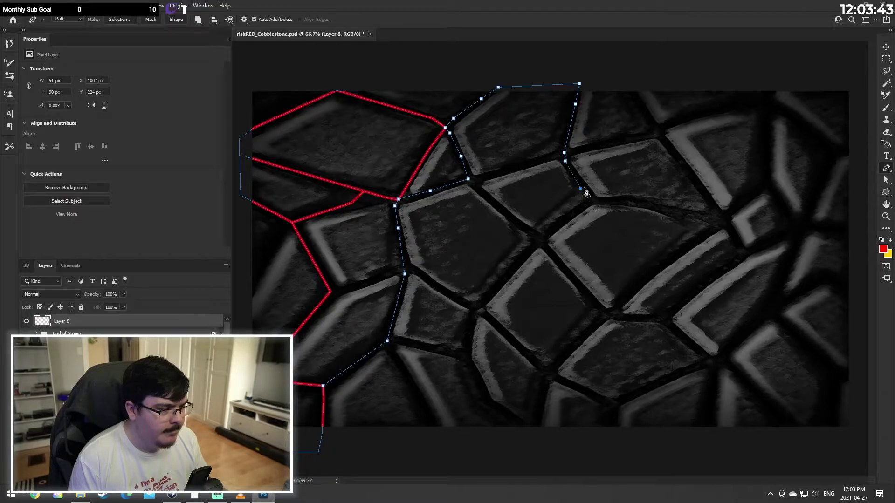
pyautogui.click(593, 199)
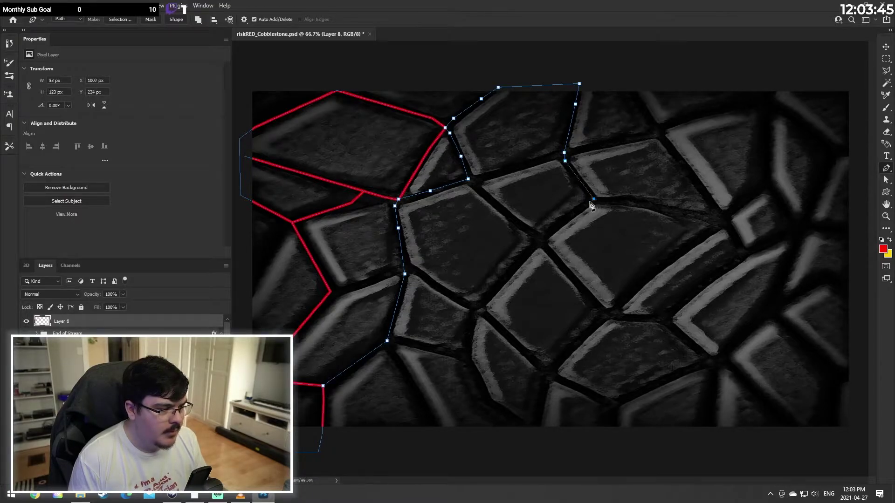
# Step: Continue the path diagonally down-left along the gap to the junction below the large central stone
pyautogui.click(582, 208)
pyautogui.click(554, 230)
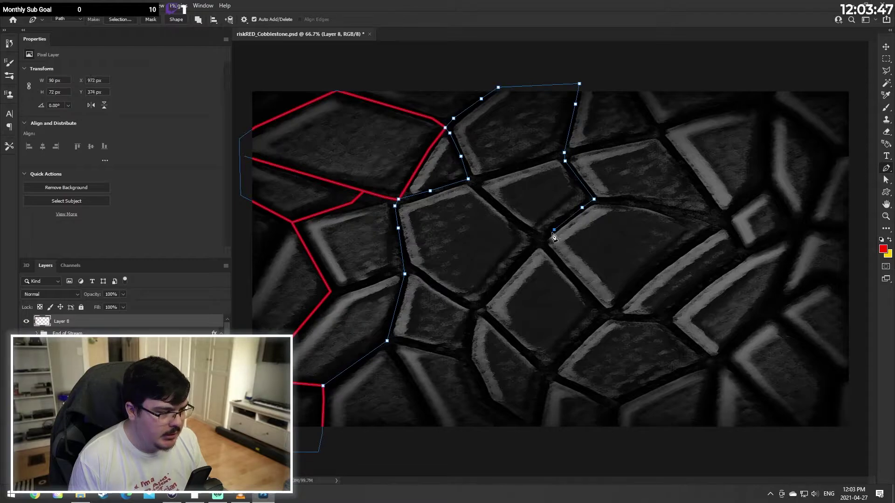
pyautogui.click(539, 242)
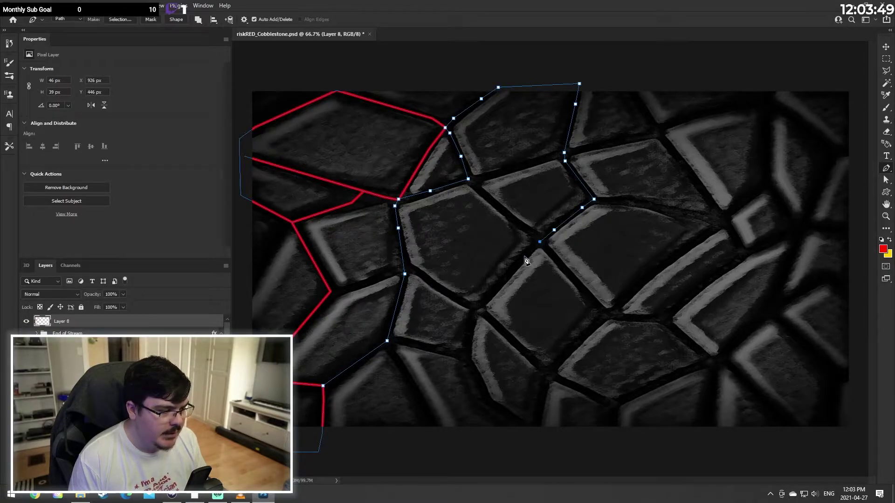
pyautogui.click(524, 256)
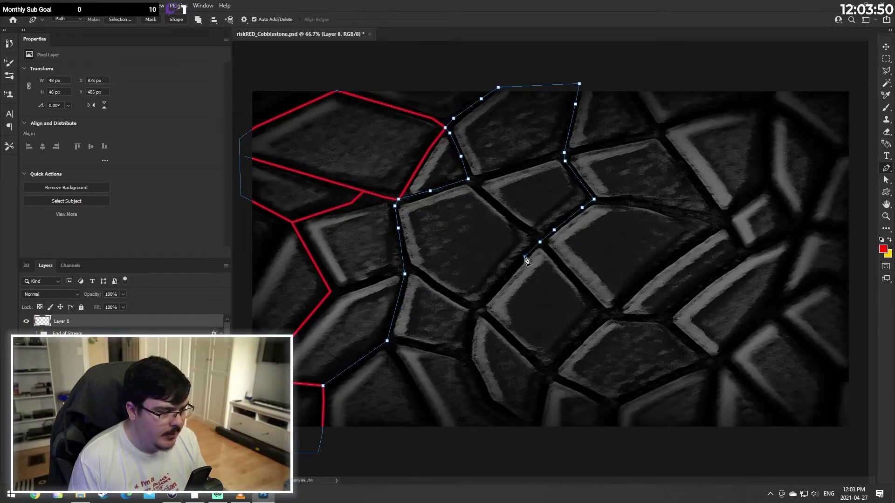
pyautogui.click(480, 306)
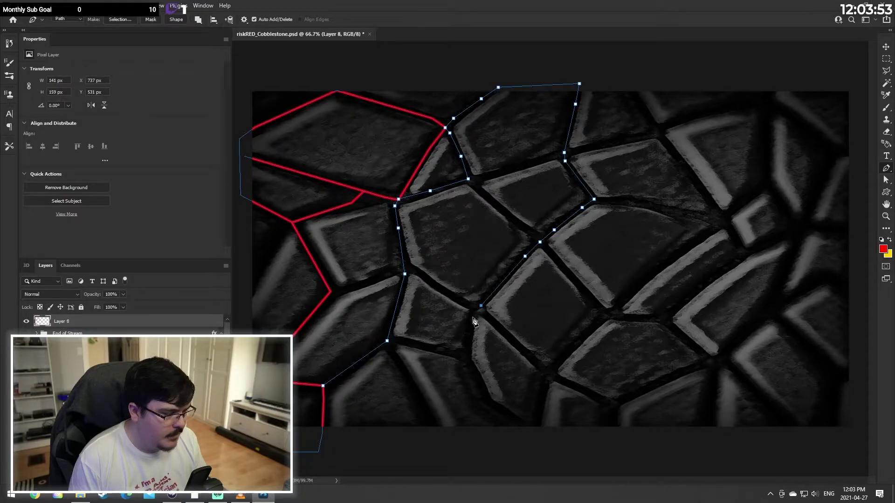
pyautogui.click(473, 312)
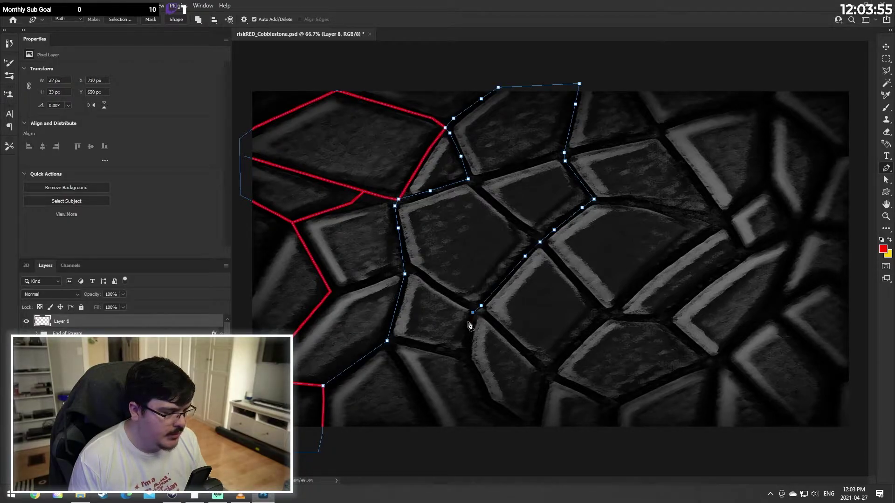
# Step: Trace the path down the curved gap left of the narrow lower stone to just below the canvas's bottom edge
pyautogui.click(470, 338)
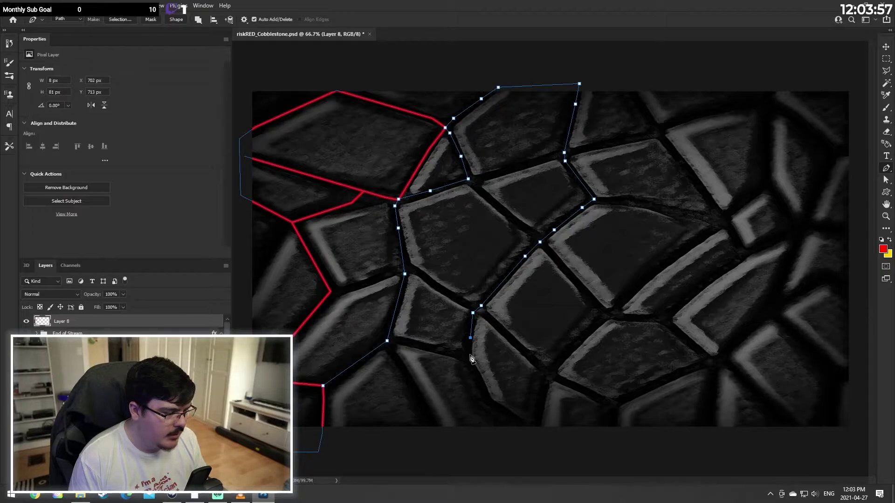
pyautogui.click(469, 354)
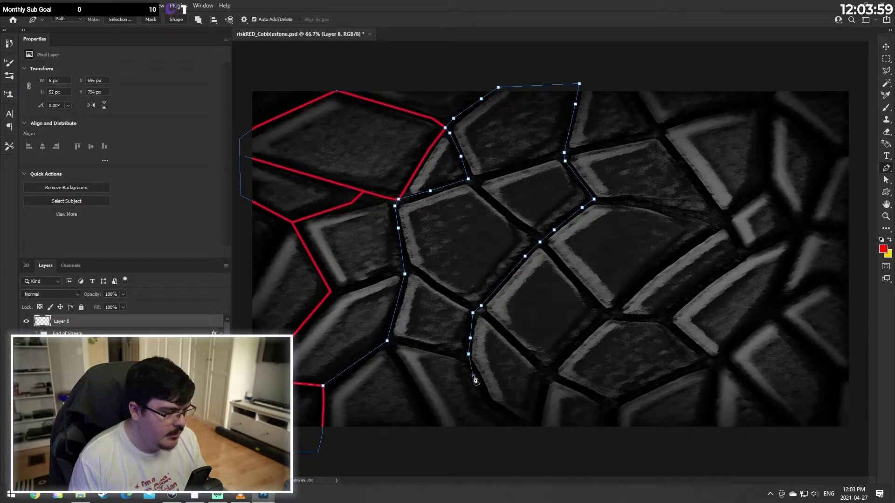
pyautogui.click(492, 408)
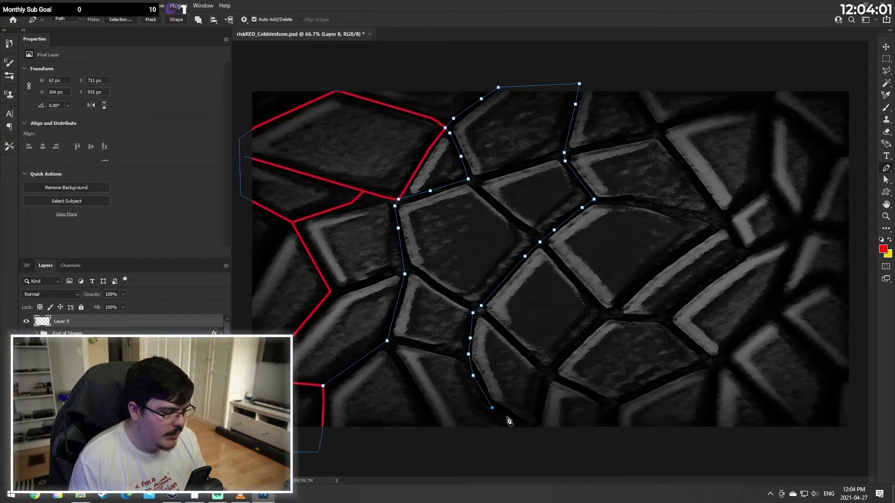
pyautogui.hotkey('ctrl', 'z')
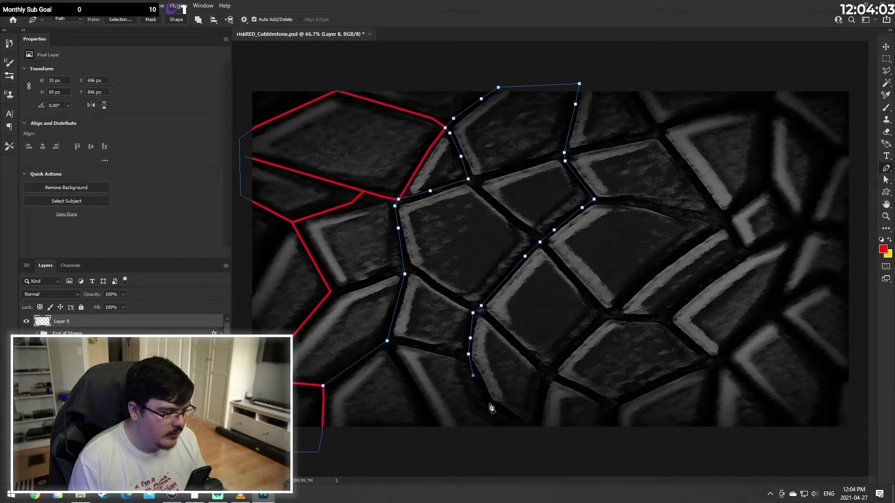
pyautogui.click(491, 404)
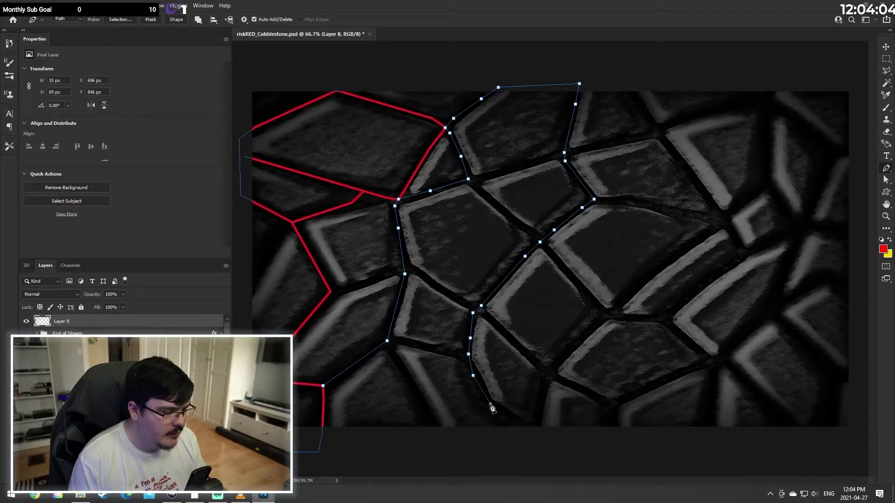
pyautogui.click(527, 430)
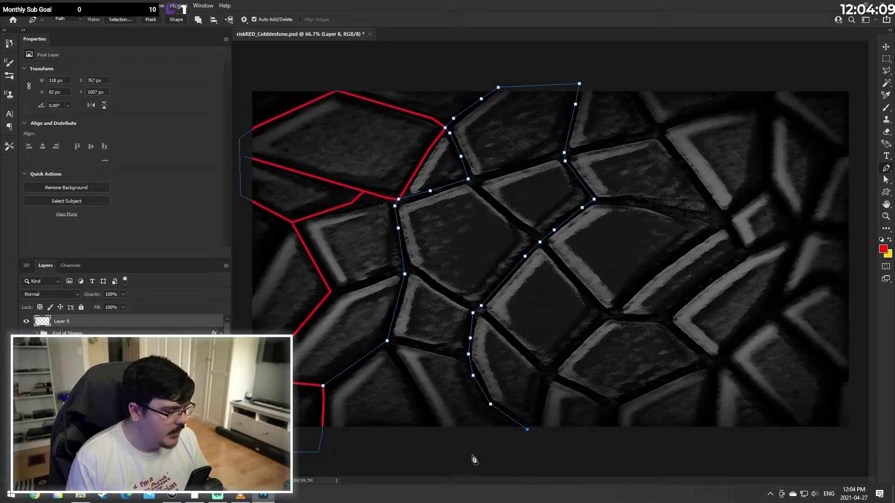
# Step: Run the path left below the canvas and up the next gap, placing its end anchor on the path's earlier corner point
pyautogui.click(437, 431)
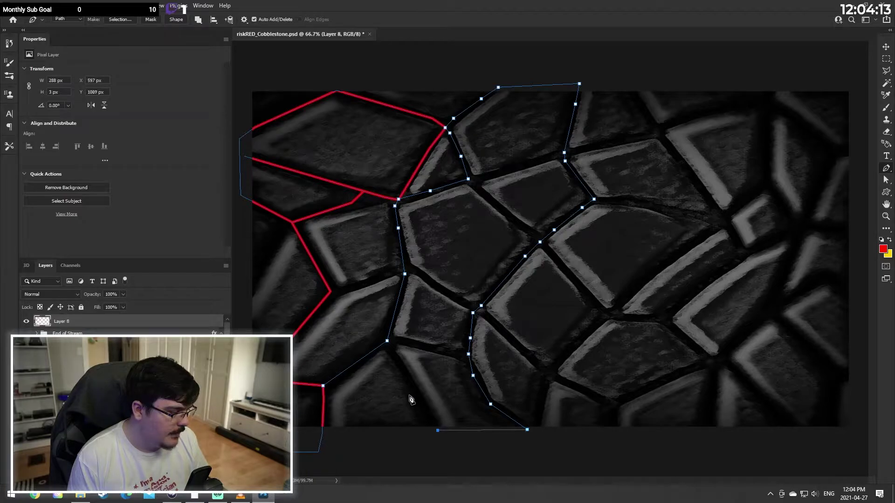
pyautogui.click(387, 341)
pyautogui.hotkey('ctrl', 'z')
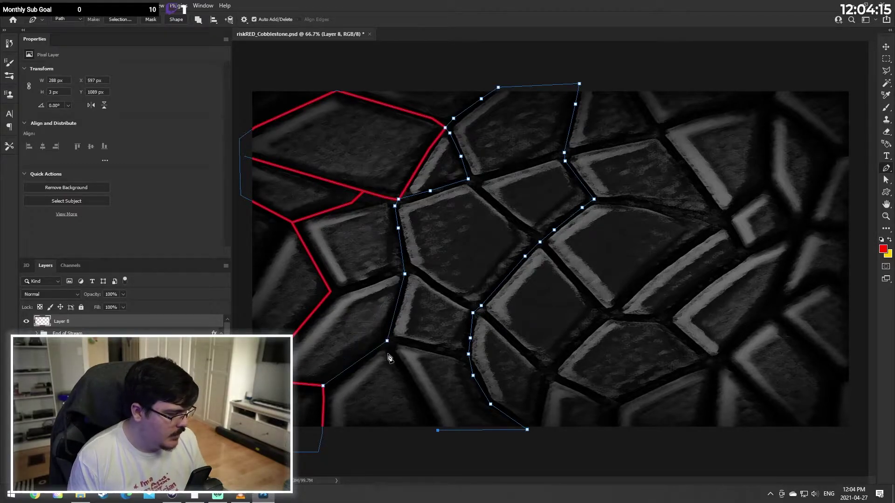
pyautogui.click(391, 349)
pyautogui.click(886, 180)
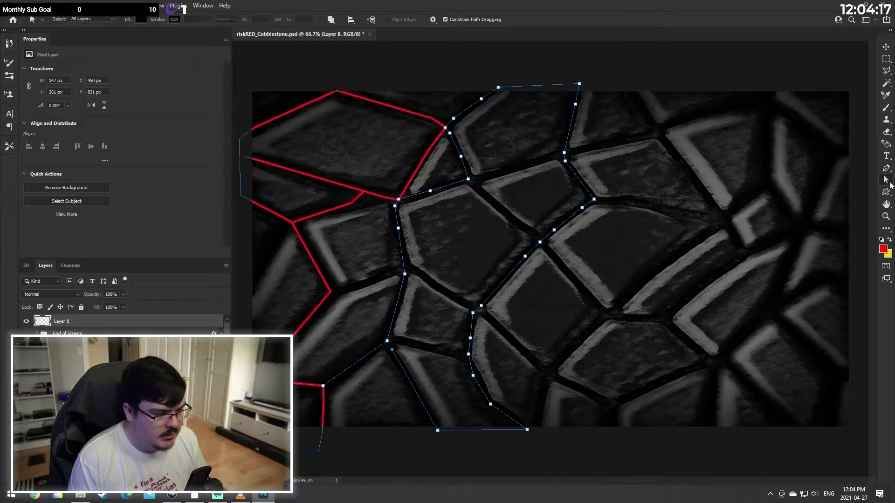
pyautogui.moveTo(392, 349); pyautogui.dragTo(387, 341)
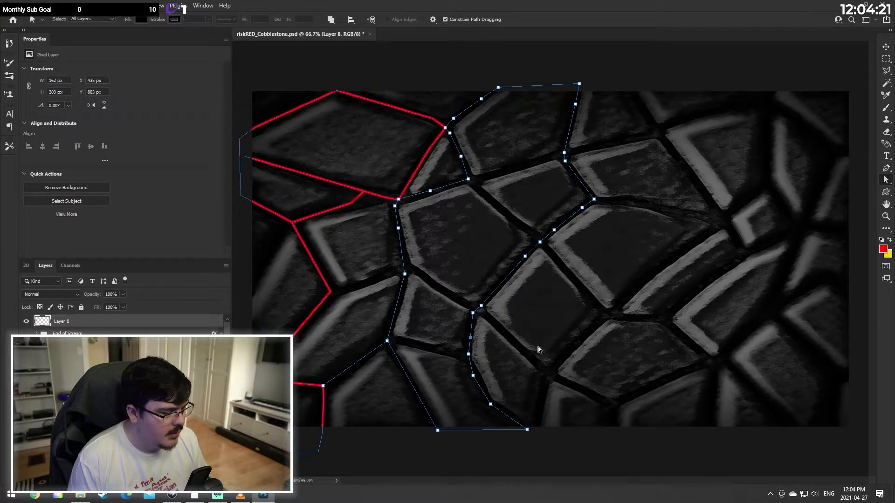
# Step: Stroke the new subpath through the middle stones with the red Brush
pyautogui.rightClick(389, 344)
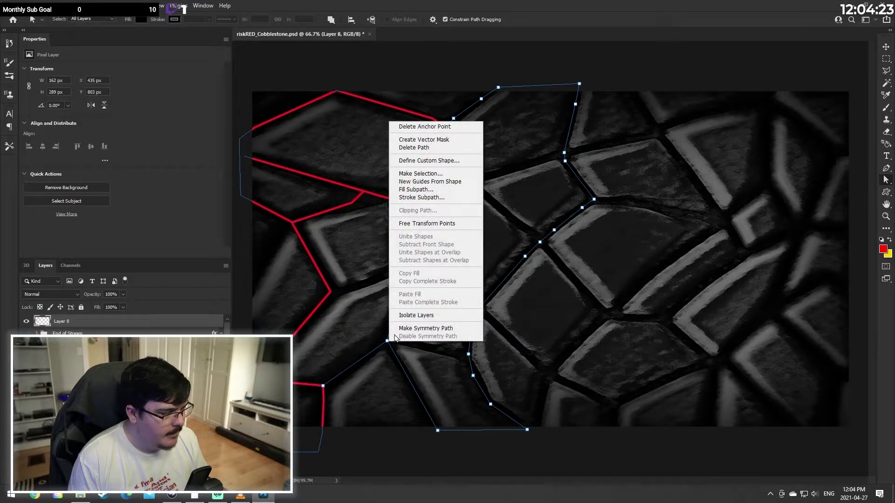
pyautogui.press('Escape')
pyautogui.press('i')
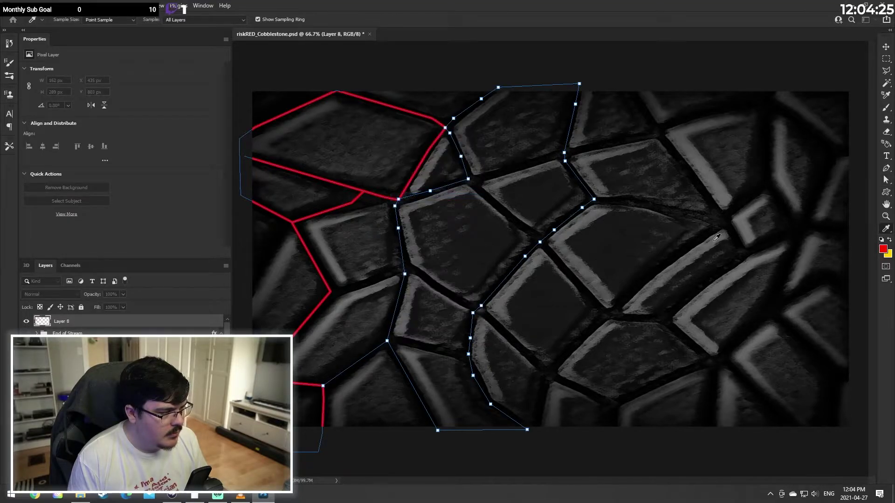
pyautogui.click(623, 172)
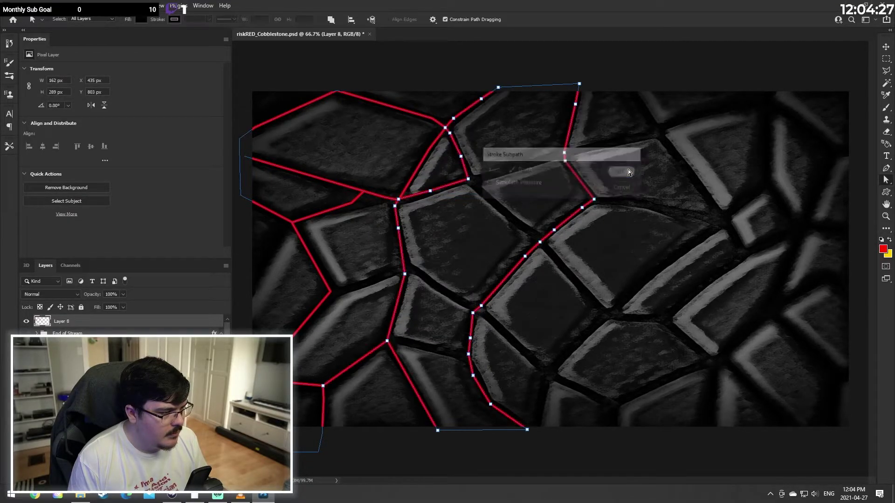
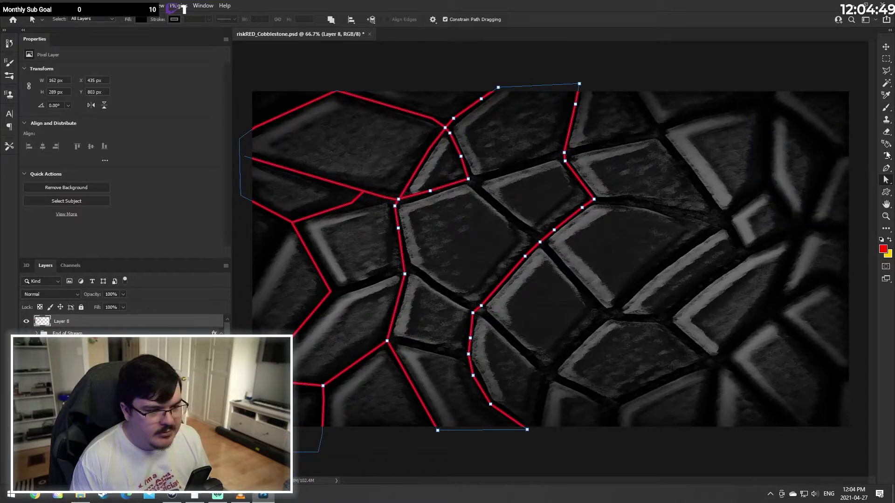
pyautogui.click(887, 107)
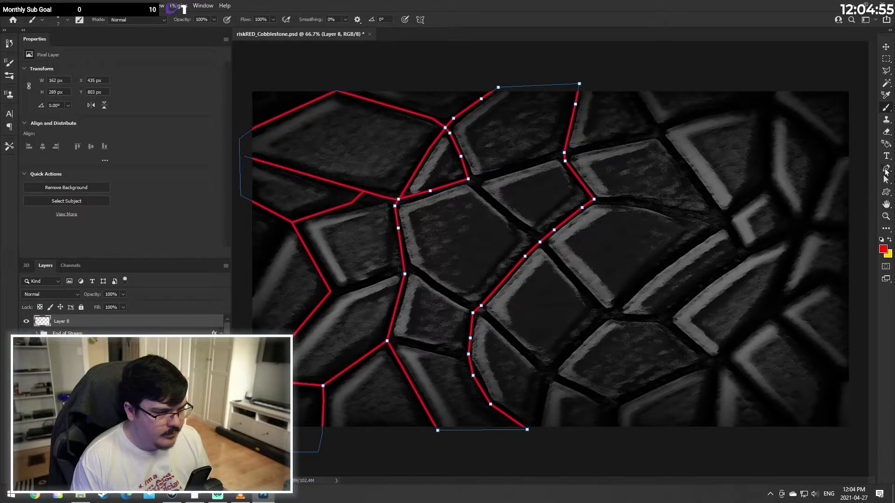
pyautogui.click(886, 169)
pyautogui.click(468, 179)
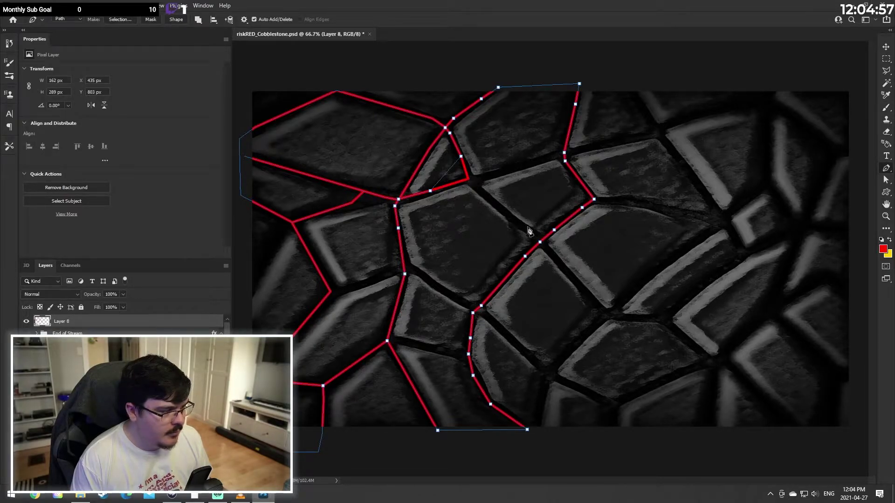
pyautogui.hotkey('ctrl', 'z')
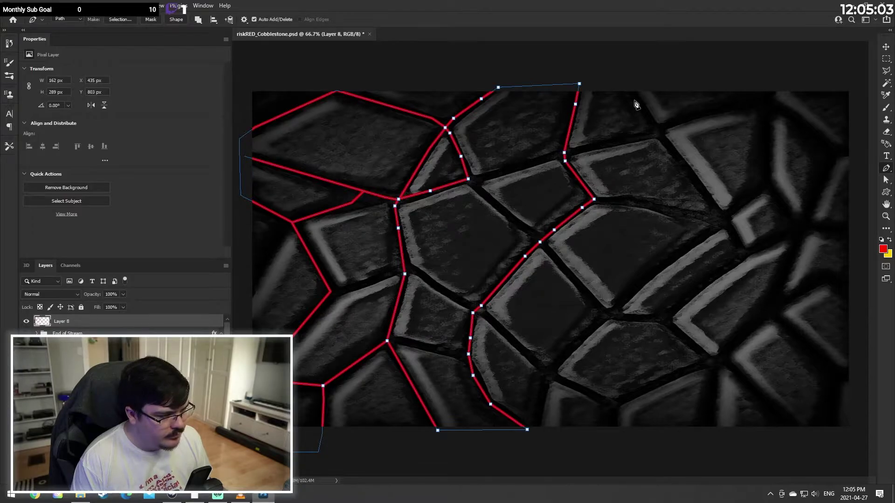
pyautogui.click(628, 85)
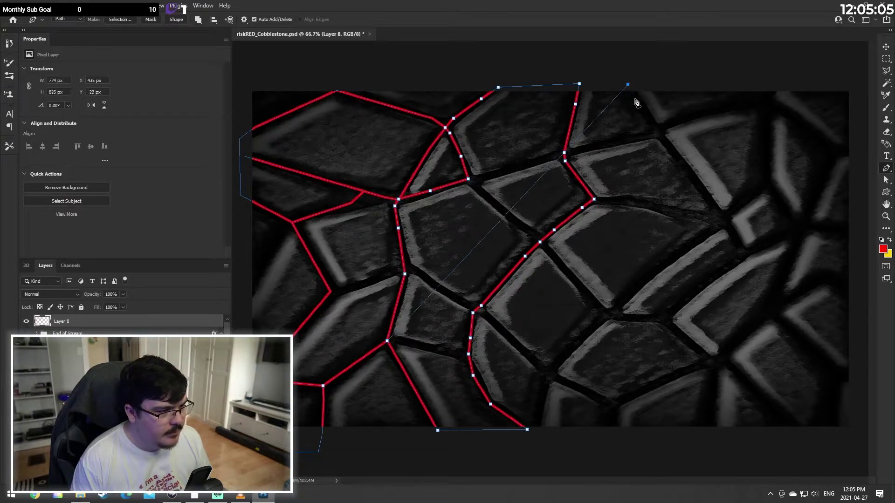
pyautogui.hotkey('ctrl', 'z')
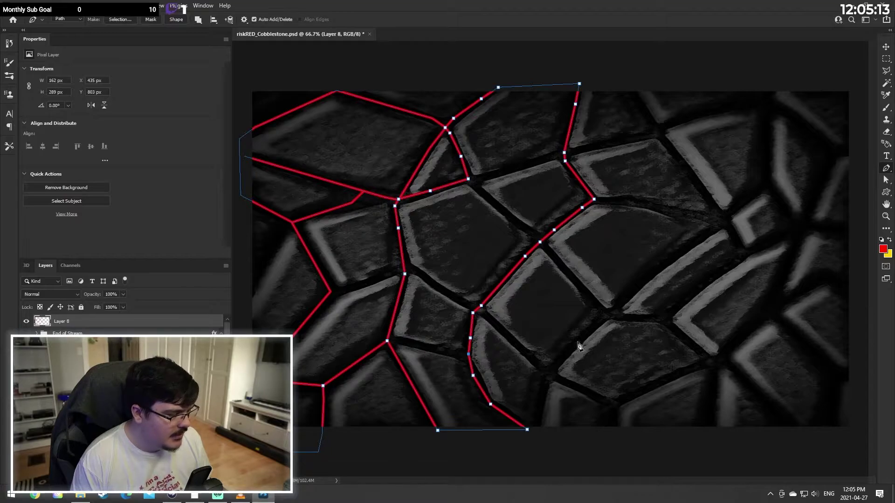
# Step: Deselect the finished path and trace a new subpath from the upper-middle red junction up-right along the gap, across the red line to the next junction
pyautogui.press('Escape')
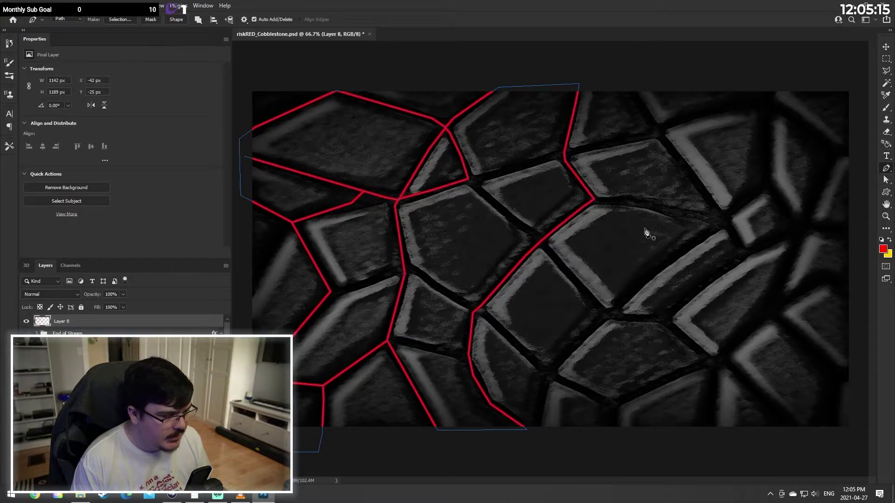
pyautogui.click(621, 196)
pyautogui.hotkey('ctrl', 'z')
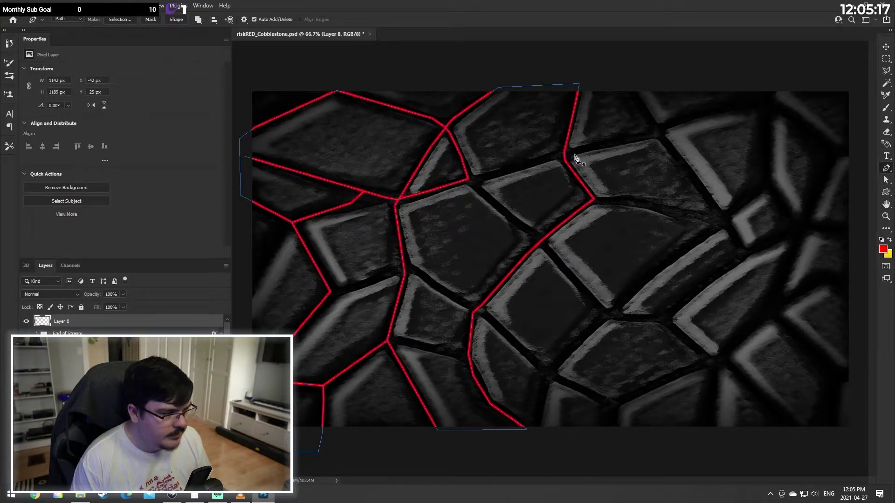
pyautogui.click(467, 179)
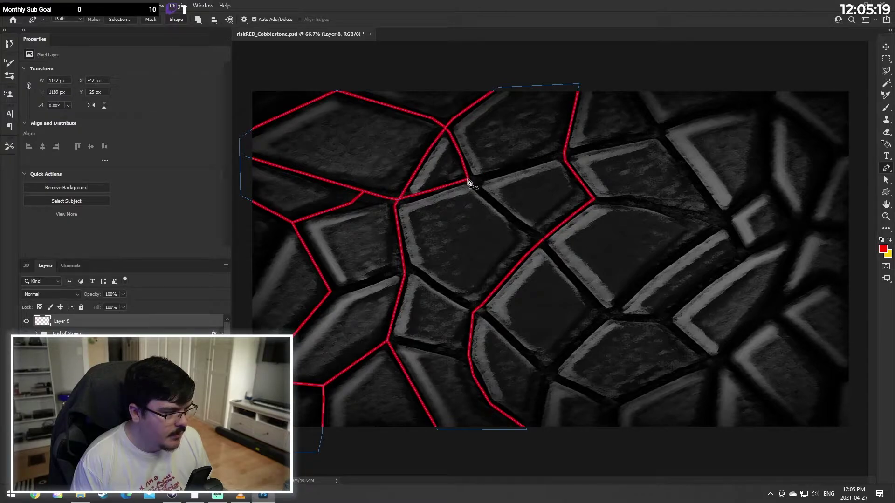
pyautogui.click(512, 171)
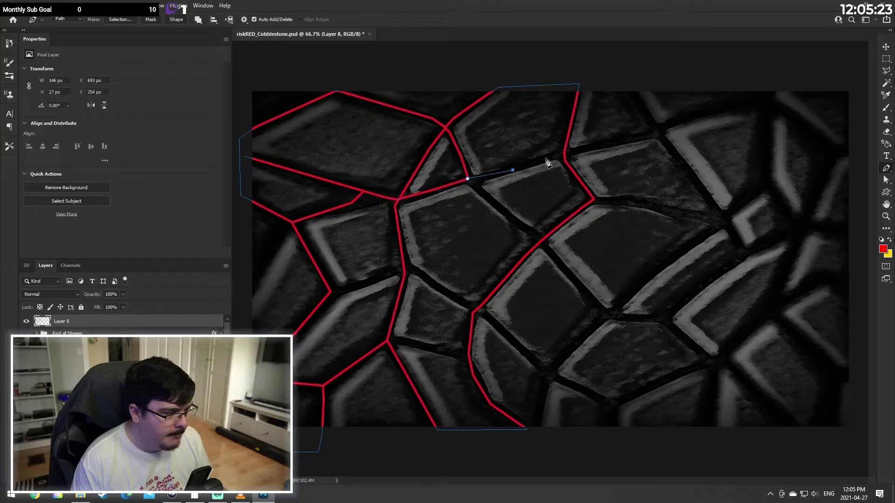
pyautogui.hotkey('ctrl', 'z')
pyautogui.click(507, 170)
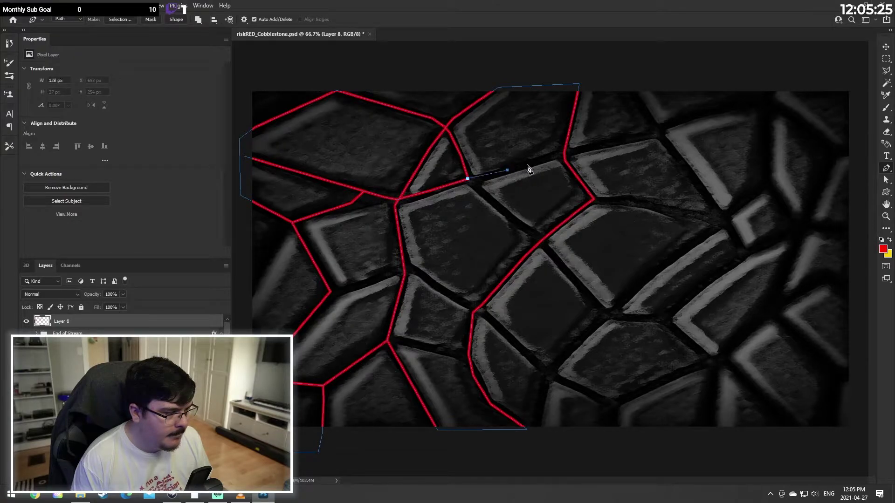
pyautogui.click(564, 154)
pyautogui.click(616, 143)
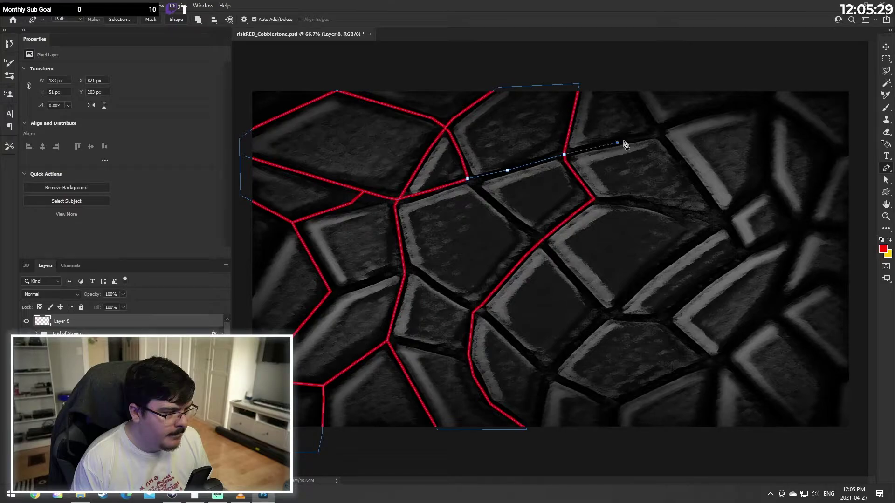
pyautogui.click(659, 133)
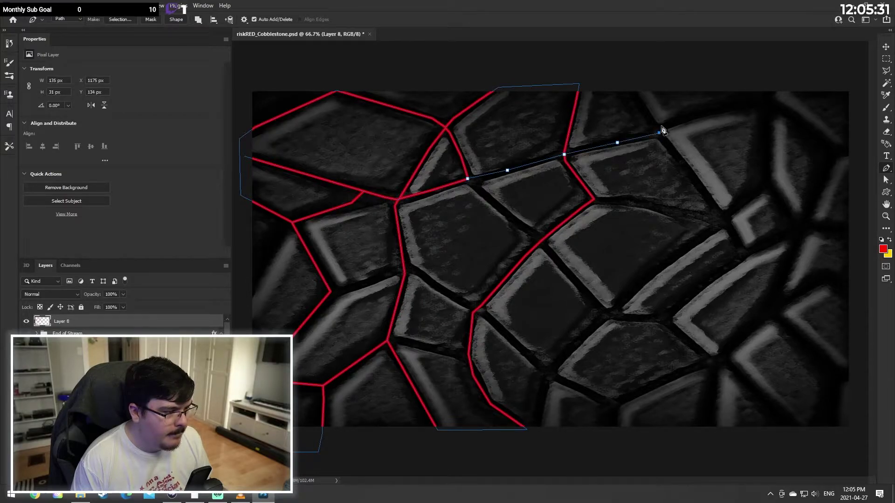
# Step: Carry the path up the gap past the canvas's top edge, then right above the canvas to the next vertical gap
pyautogui.click(639, 102)
pyautogui.click(627, 83)
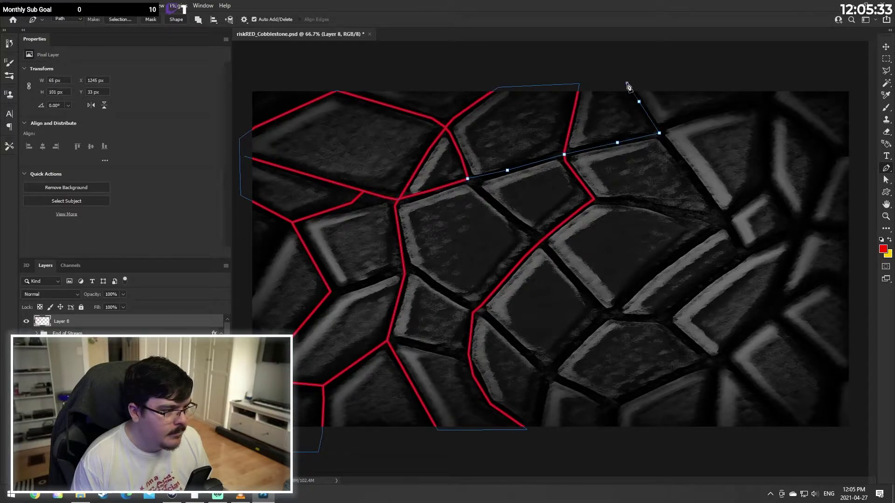
pyautogui.click(710, 82)
pyautogui.click(769, 81)
# Step: Trace the path down the vertical gap and diagonally down-left to the junction beside the small bright-edged stone
pyautogui.click(770, 91)
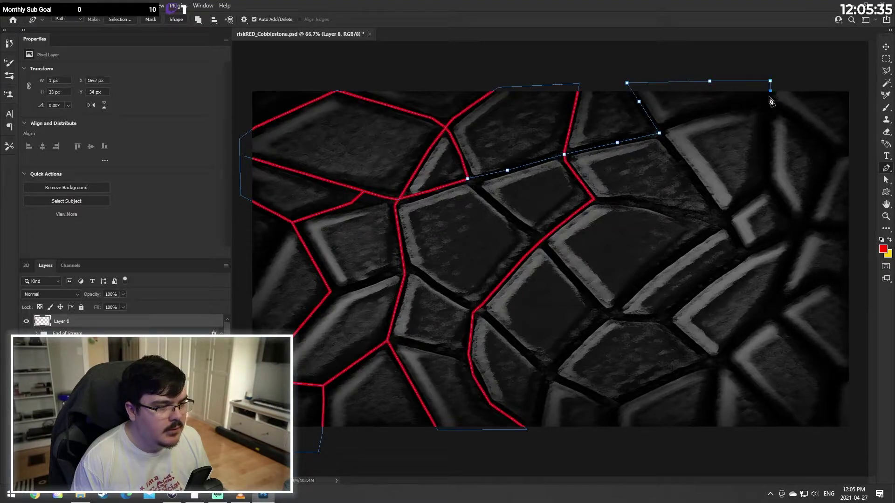
pyautogui.click(768, 108)
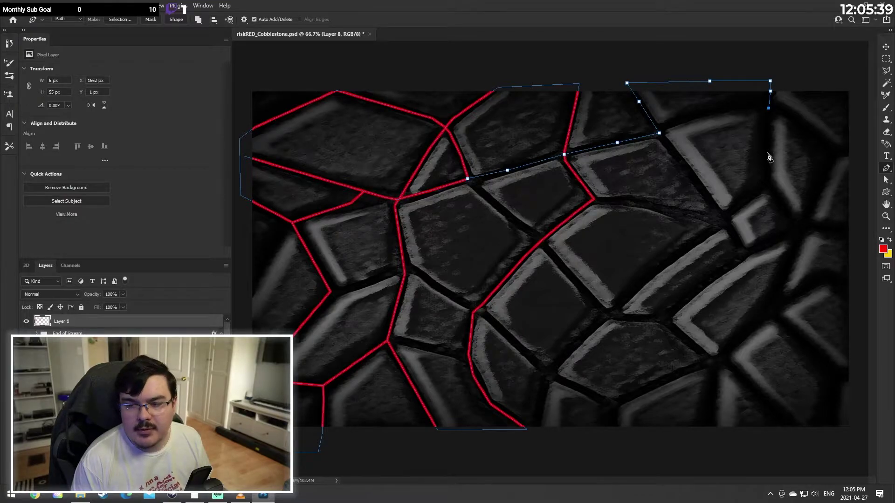
pyautogui.click(765, 181)
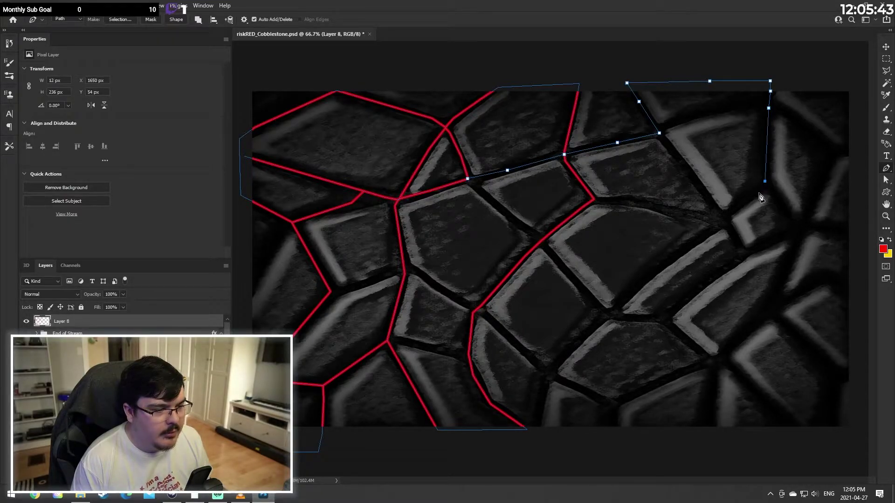
pyautogui.click(752, 196)
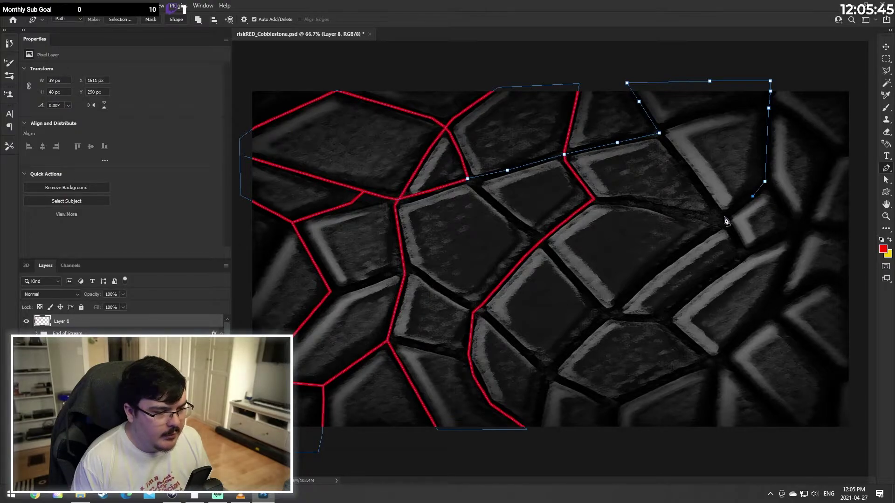
pyautogui.click(724, 217)
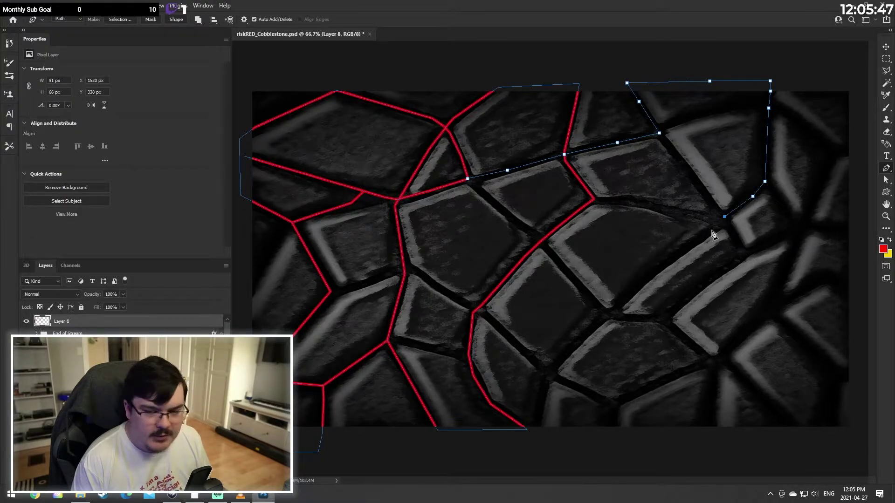
# Step: Continue the path down-left along the upper side of the long narrow stone to the junction at its lower end
pyautogui.click(712, 230)
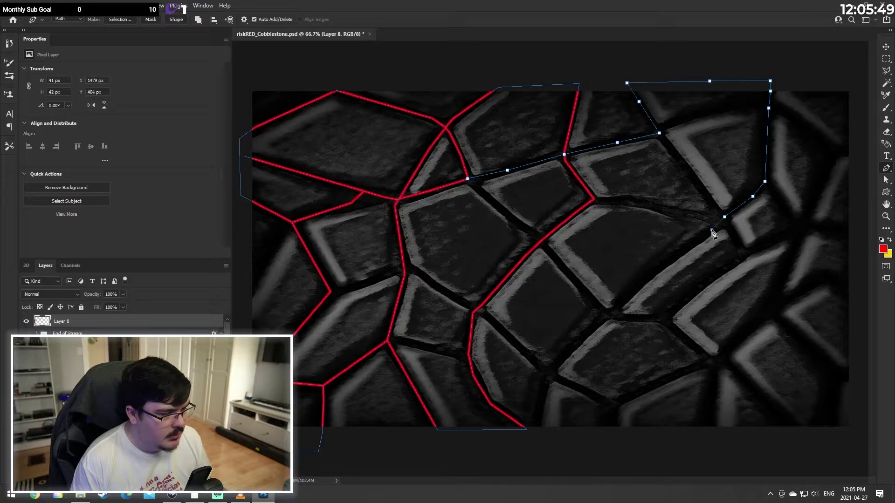
pyautogui.click(656, 270)
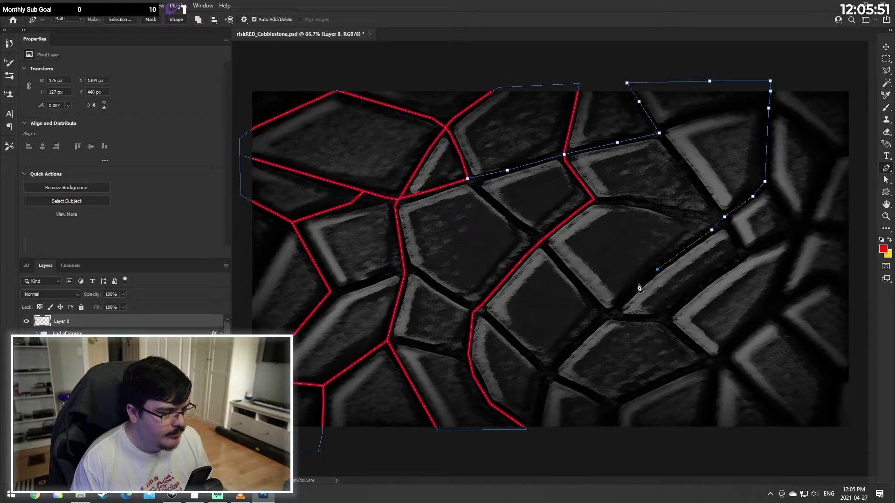
pyautogui.click(626, 297)
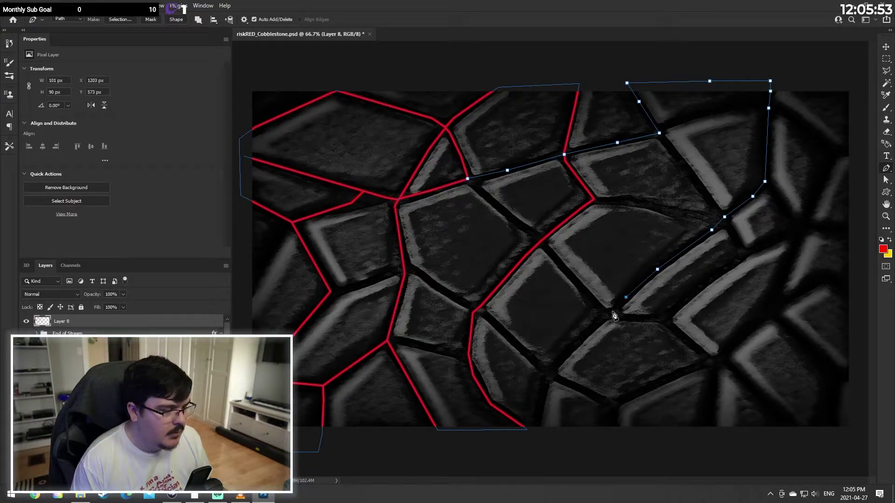
pyautogui.click(613, 314)
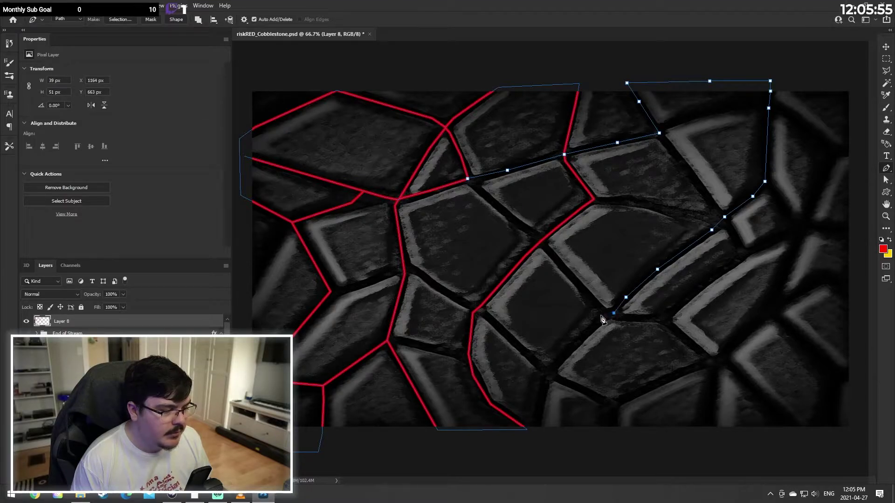
pyautogui.click(604, 316)
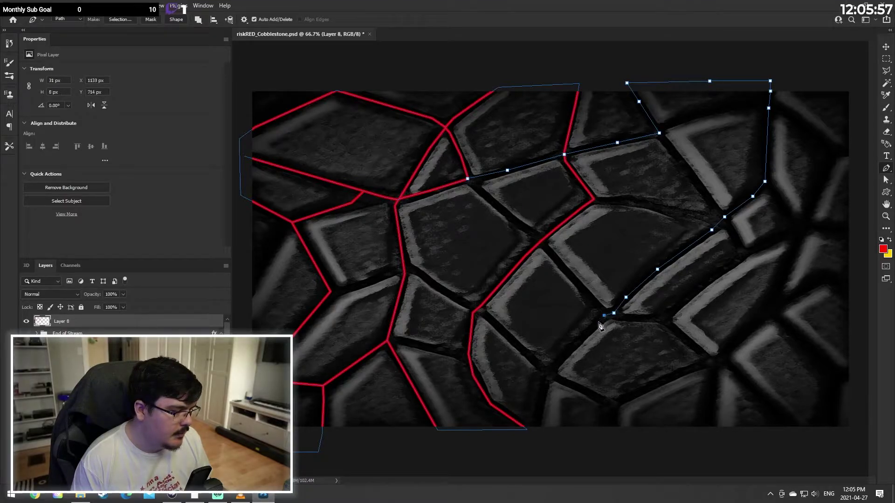
# Step: Trace the path down-left around the large lower stone and down the gap to just below the canvas's bottom edge
pyautogui.click(585, 334)
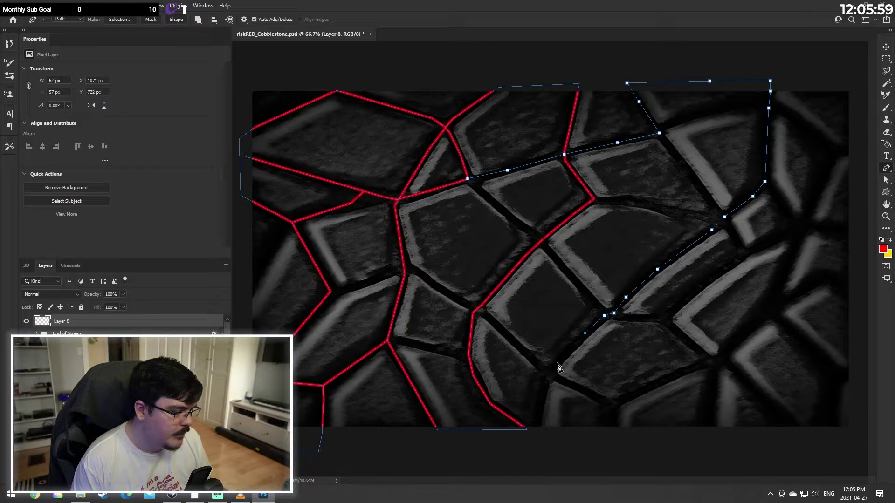
pyautogui.click(557, 363)
pyautogui.click(550, 378)
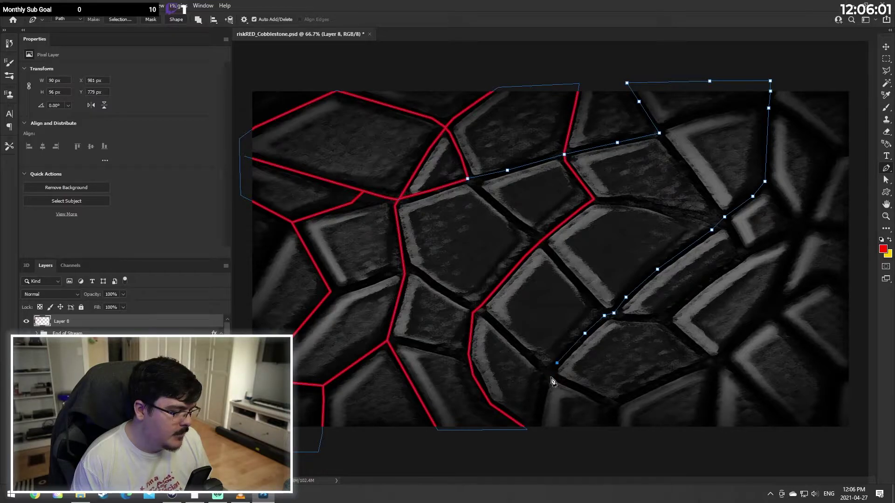
pyautogui.click(549, 375)
pyautogui.click(543, 390)
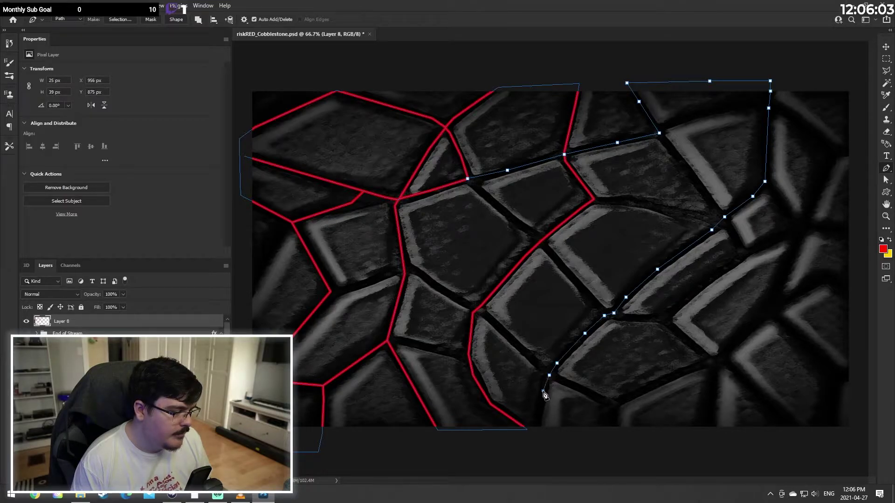
pyautogui.click(535, 433)
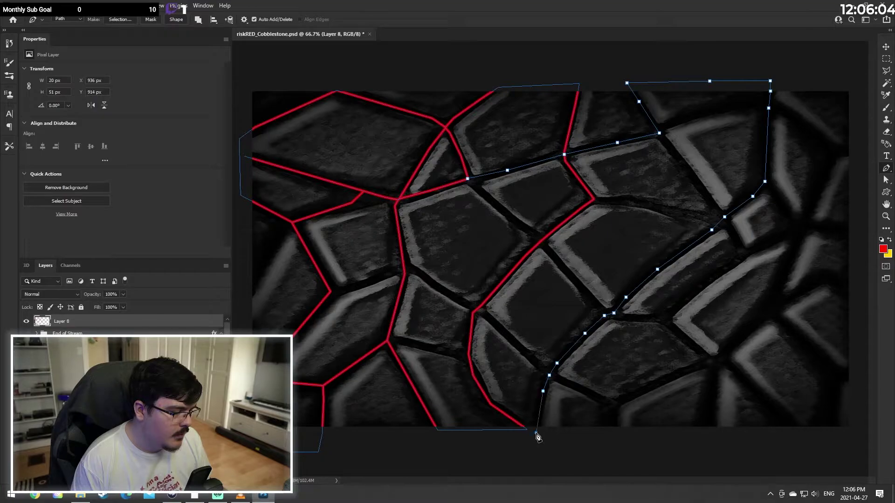
# Step: Run the path right below the canvas, up the short vertical gap, and up-right beneath the large lower stone to the next junction
pyautogui.click(615, 435)
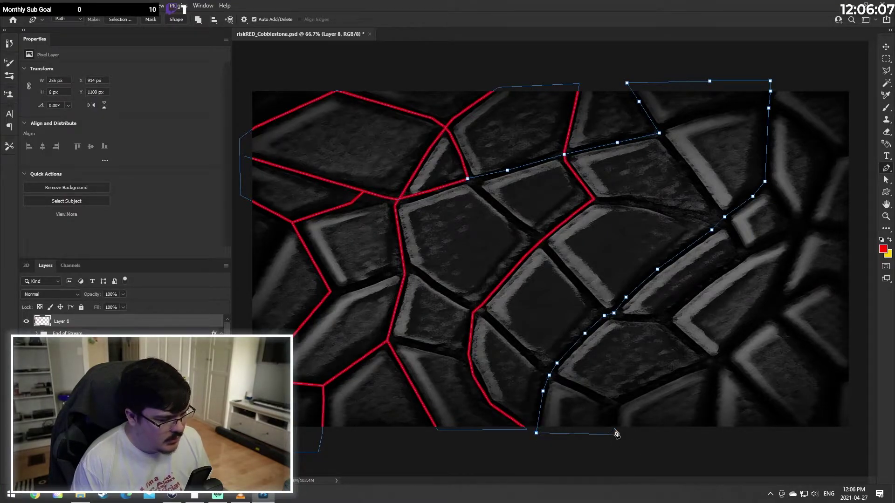
pyautogui.moveTo(615, 420); pyautogui.dragTo(614, 410)
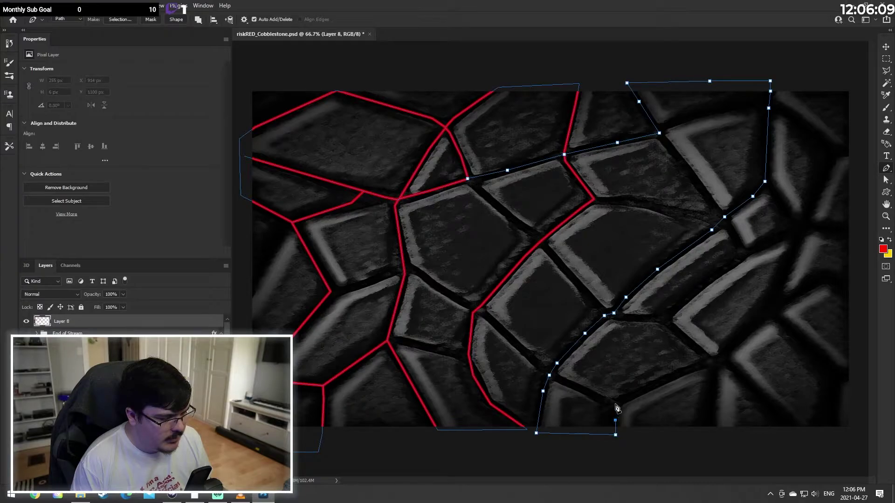
pyautogui.click(615, 404)
pyautogui.click(646, 390)
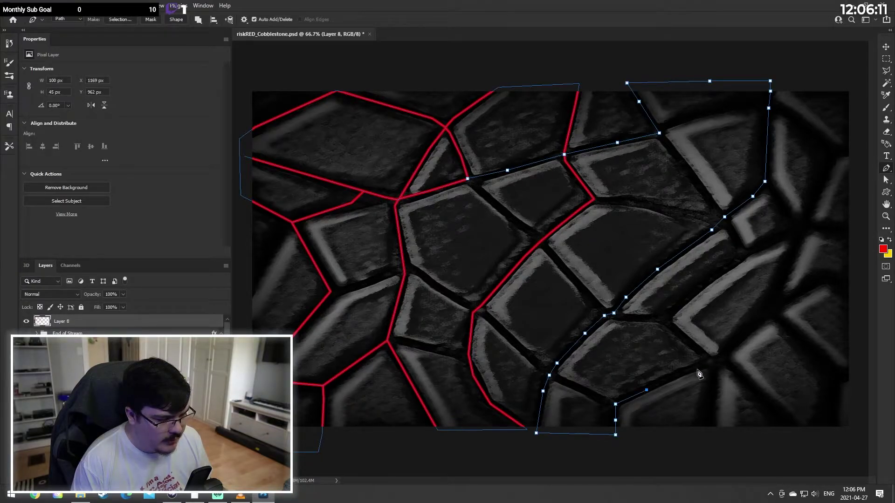
pyautogui.click(697, 369)
pyautogui.click(714, 365)
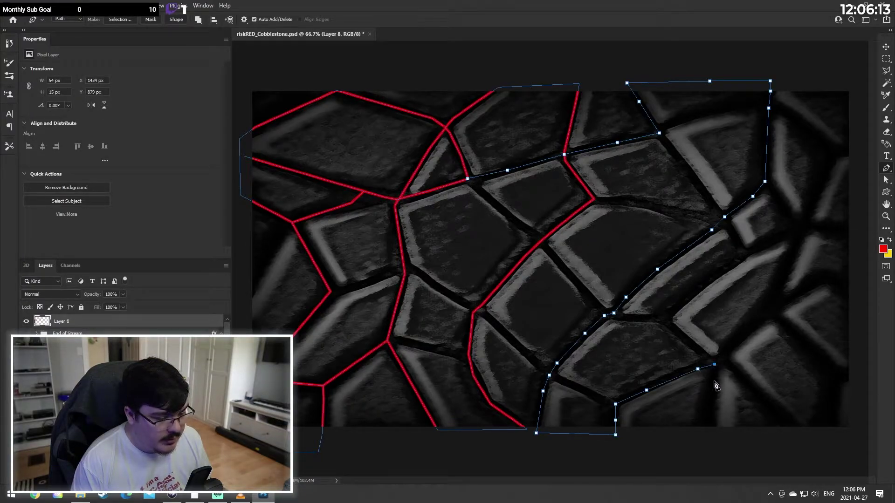
# Step: Trace the path from that junction down the near-vertical gap to just below the canvas's bottom edge
pyautogui.click(714, 381)
pyautogui.click(709, 424)
pyautogui.click(709, 434)
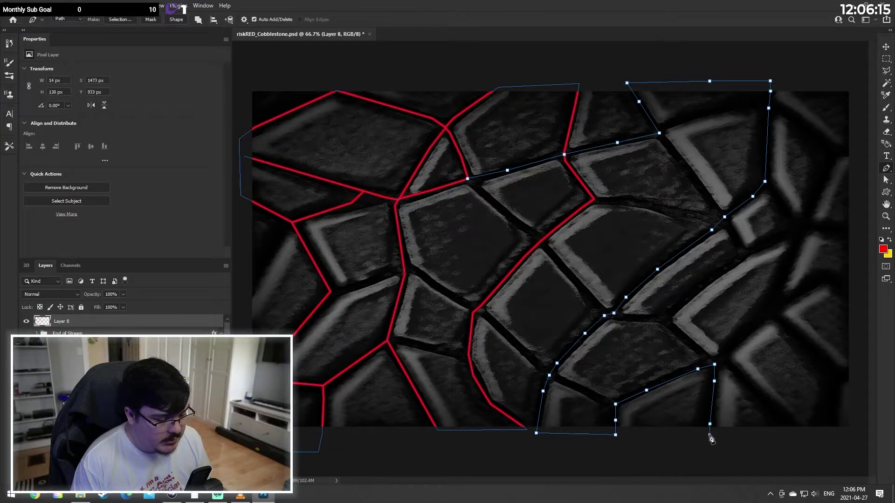
# Step: Run the path right below the canvas, up-left along the diagonal gap, and align its last anchor with the junction beneath the large leaf-shaped stone
pyautogui.click(803, 432)
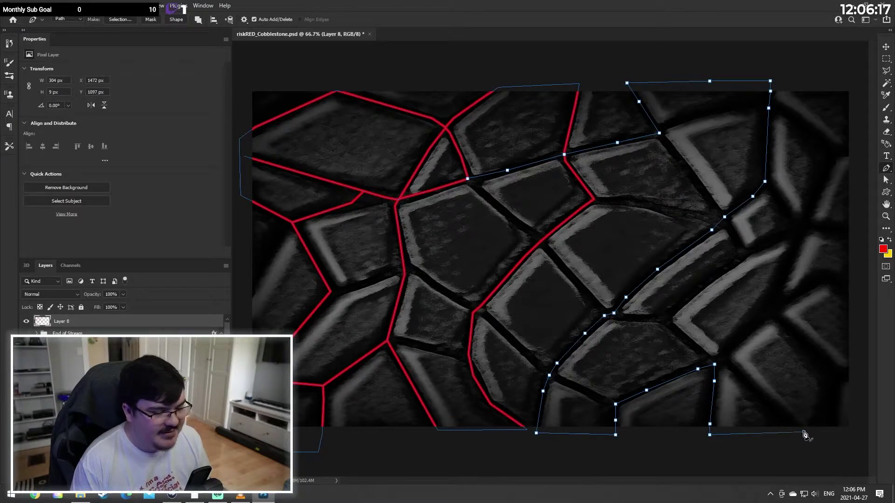
pyautogui.click(787, 419)
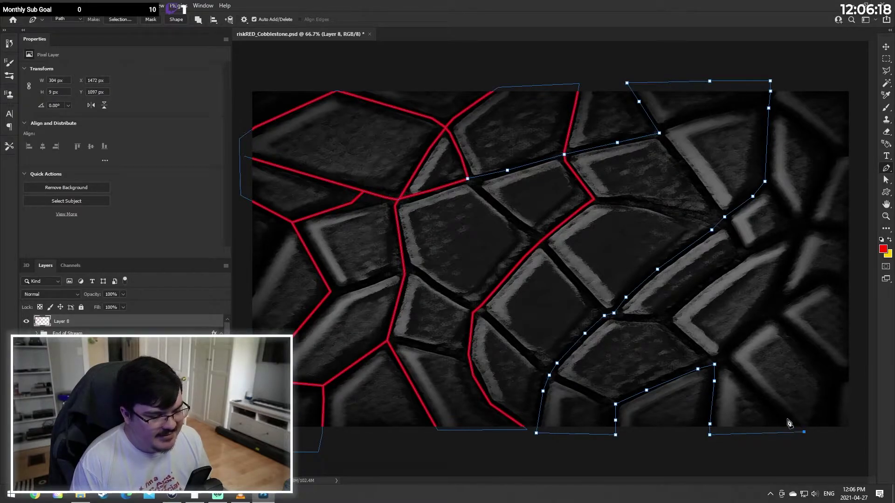
pyautogui.click(746, 379)
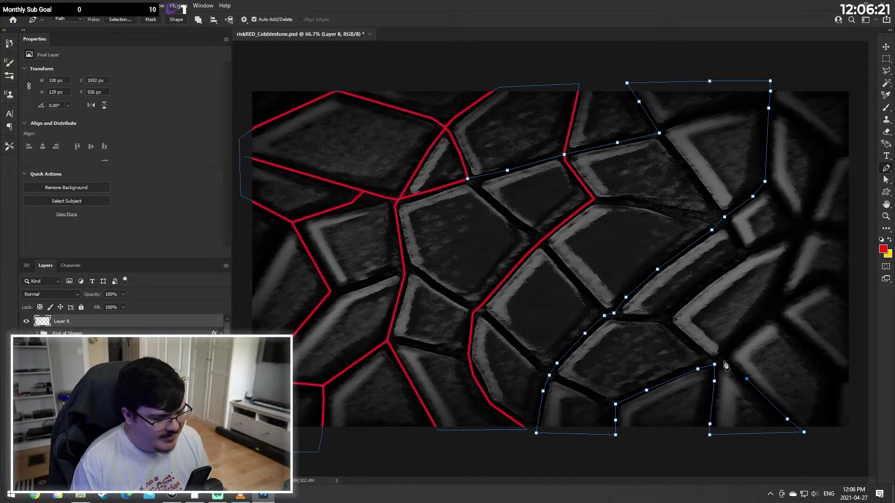
pyautogui.click(723, 360)
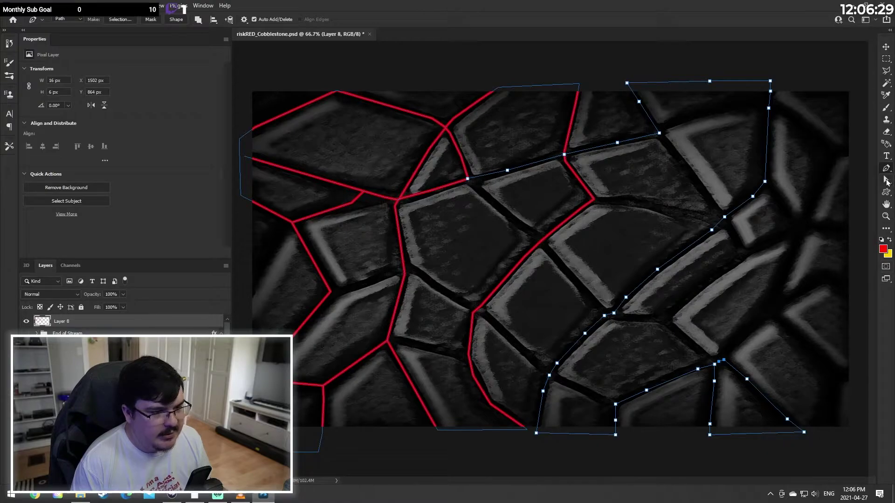
pyautogui.click(886, 181)
pyautogui.moveTo(718, 361); pyautogui.dragTo(714, 364)
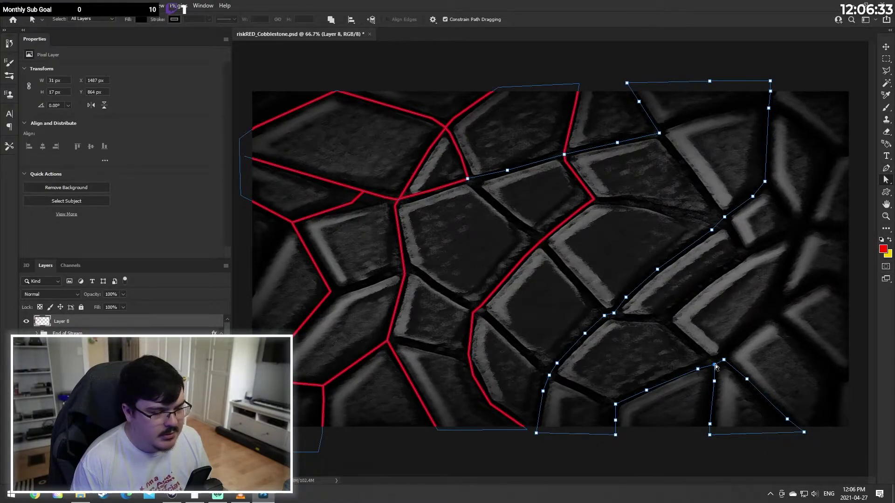
# Step: Stroke the traced subpath with the red brush on Layer 8 and deselect the path
pyautogui.rightClick(714, 364)
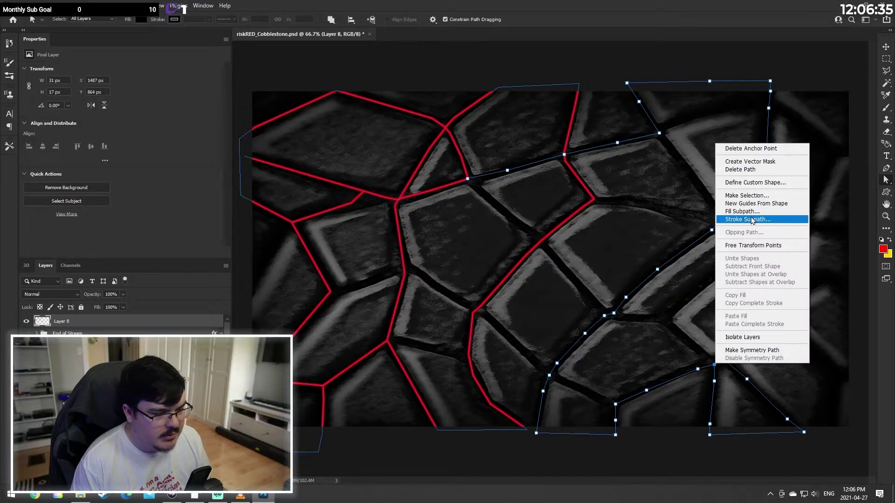
pyautogui.press('Escape')
pyautogui.press('i')
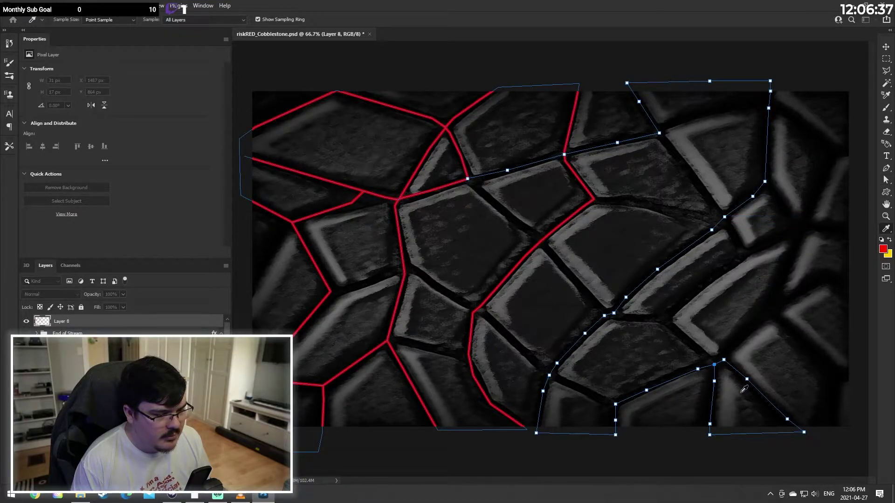
pyautogui.click(621, 172)
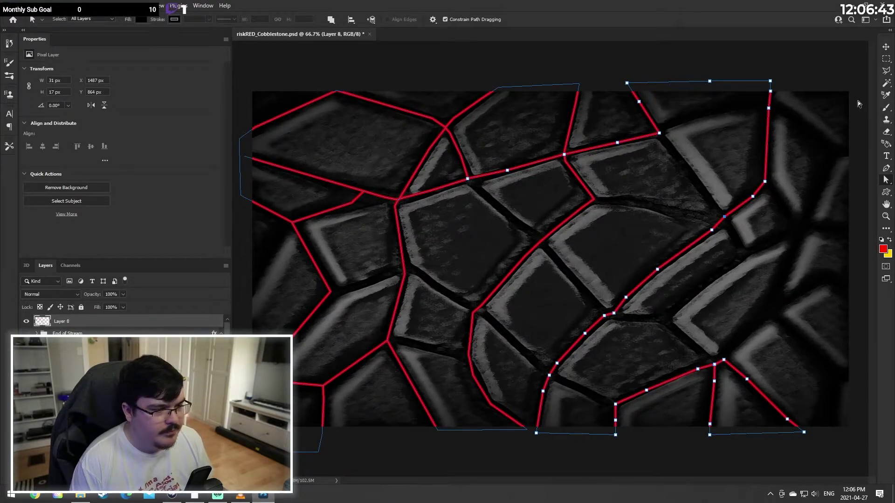
pyautogui.click(886, 170)
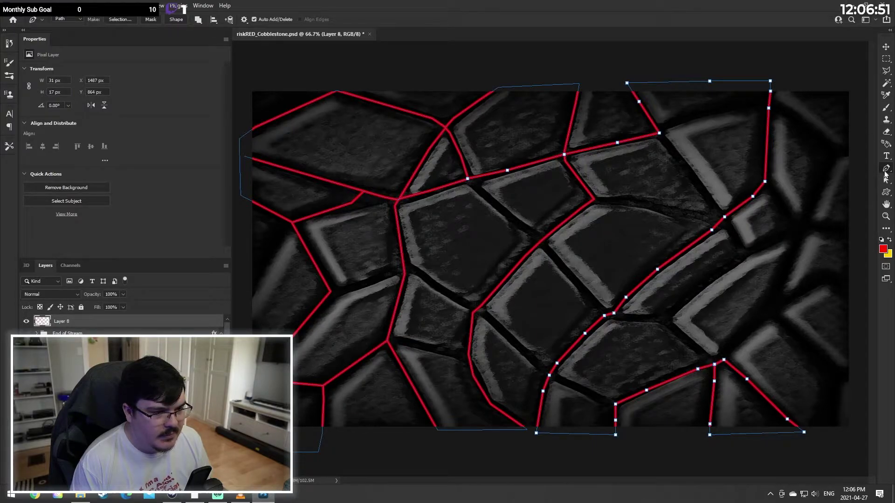
pyautogui.click(884, 59)
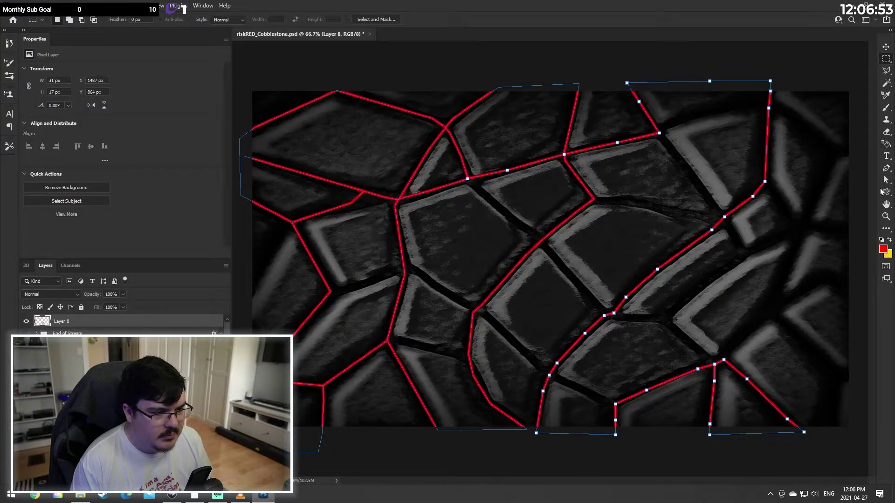
pyautogui.click(887, 171)
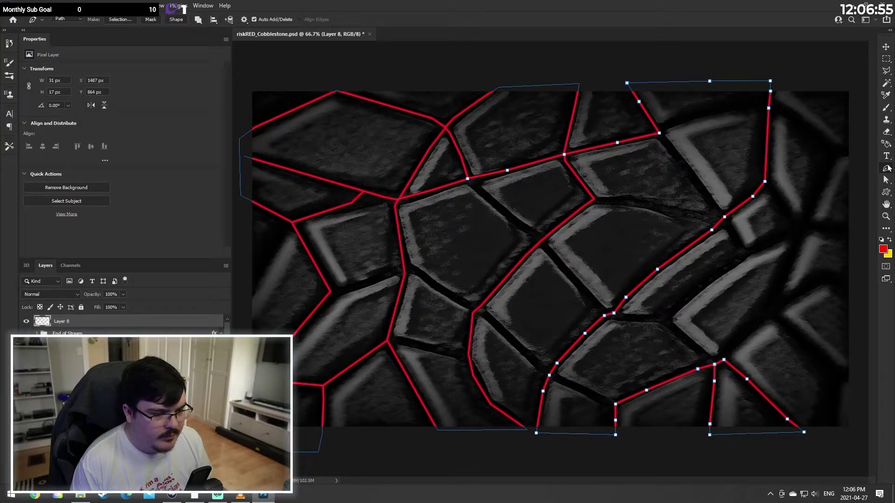
pyautogui.press('Escape')
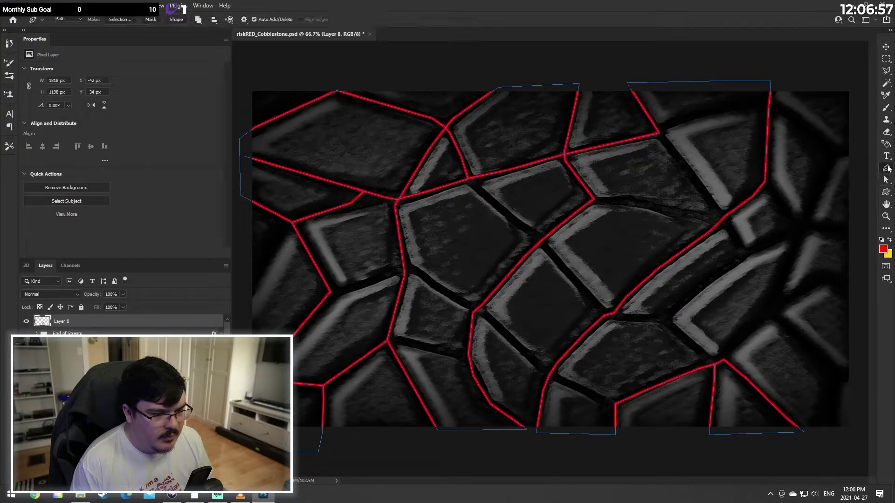
# Step: Trace a new path from that junction up-left around the leaf-shaped stone's corner, and up-right along its upper side to the next junction
pyautogui.click(715, 365)
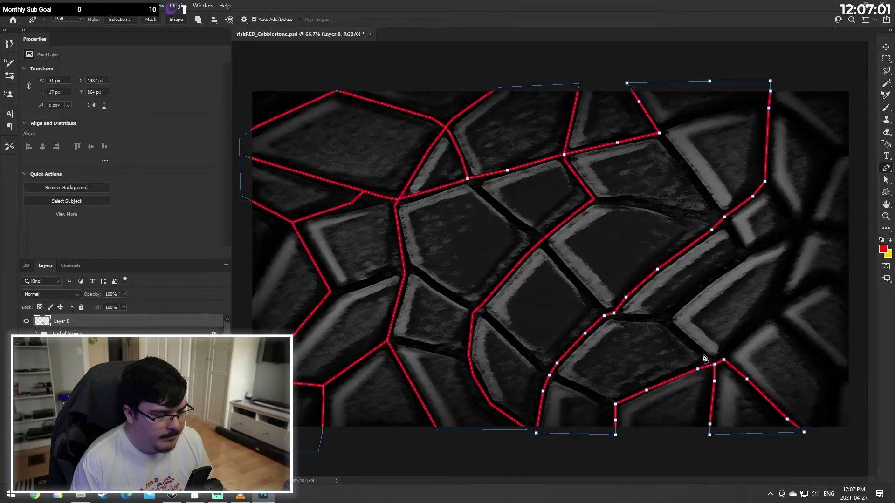
pyautogui.click(700, 353)
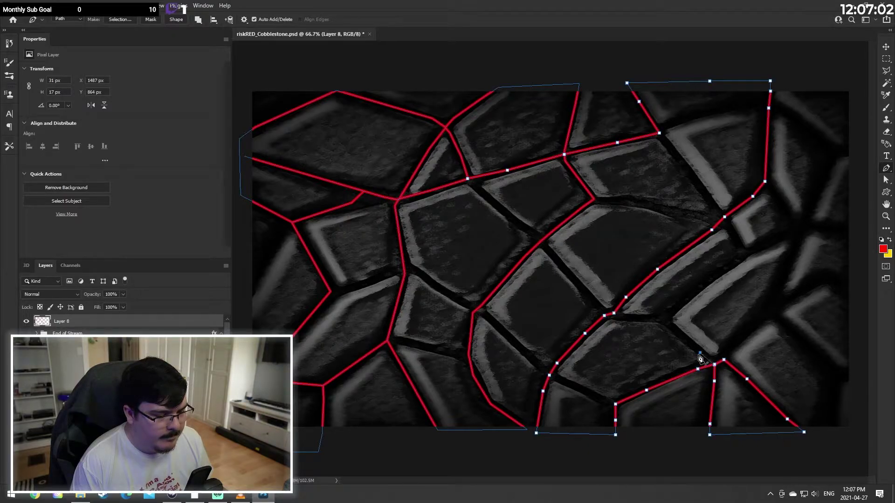
pyautogui.click(662, 319)
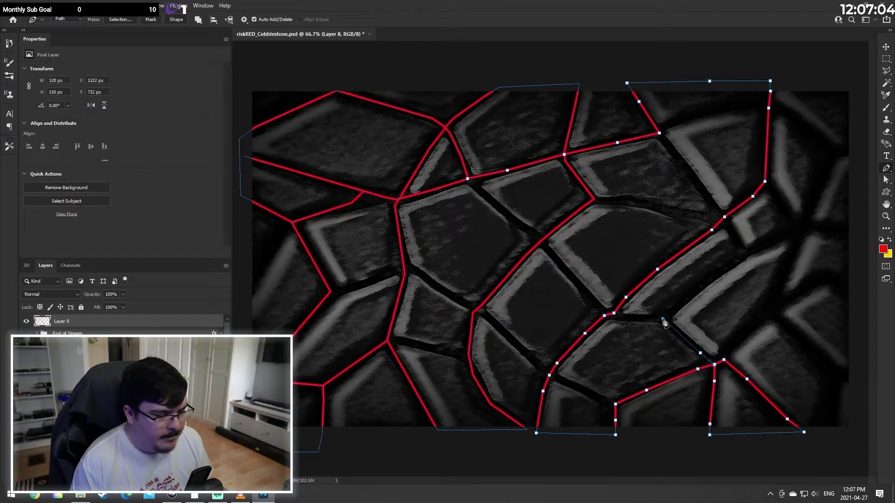
pyautogui.click(687, 298)
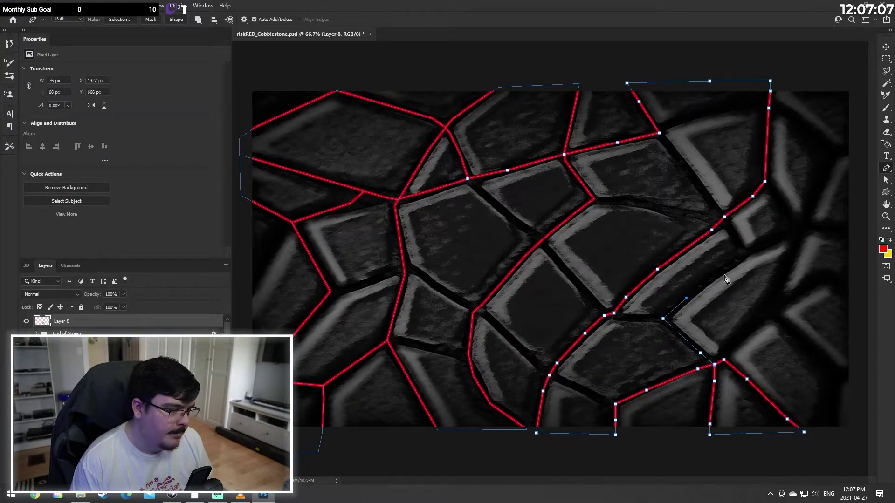
pyautogui.click(725, 266)
pyautogui.click(741, 257)
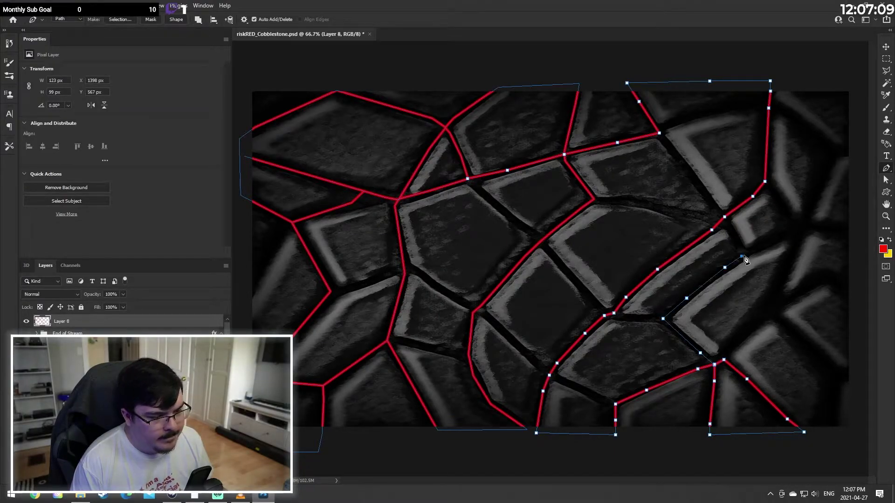
pyautogui.click(764, 244)
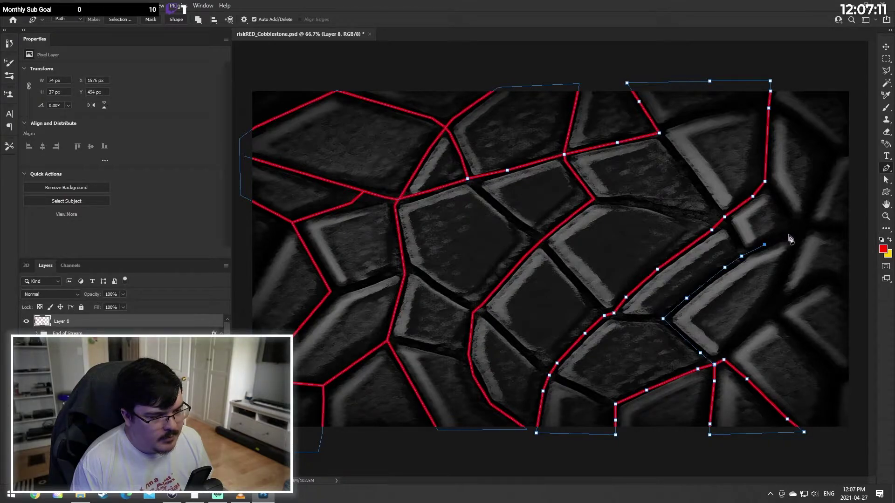
pyautogui.click(789, 236)
pyautogui.click(796, 241)
# Step: Continue the path down-left beside the leaf-shaped stone, down-right along the diagonal gap, and down to just below the canvas's bottom edge
pyautogui.click(791, 257)
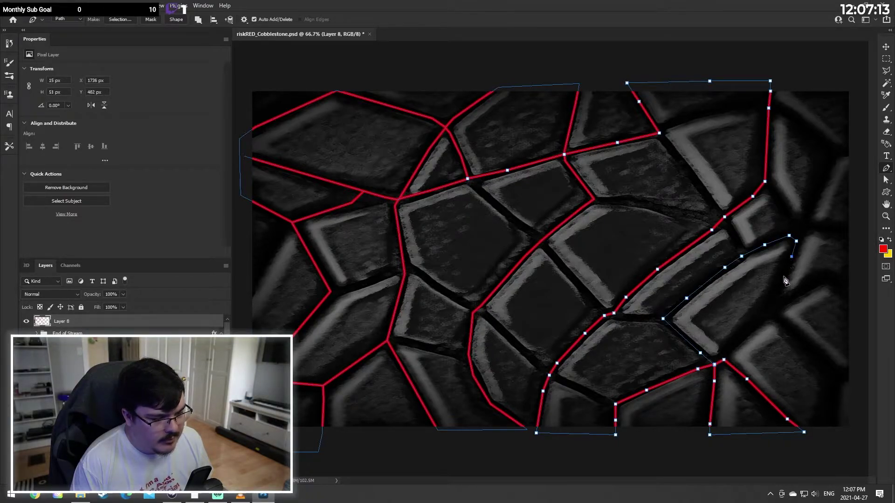
pyautogui.click(772, 302)
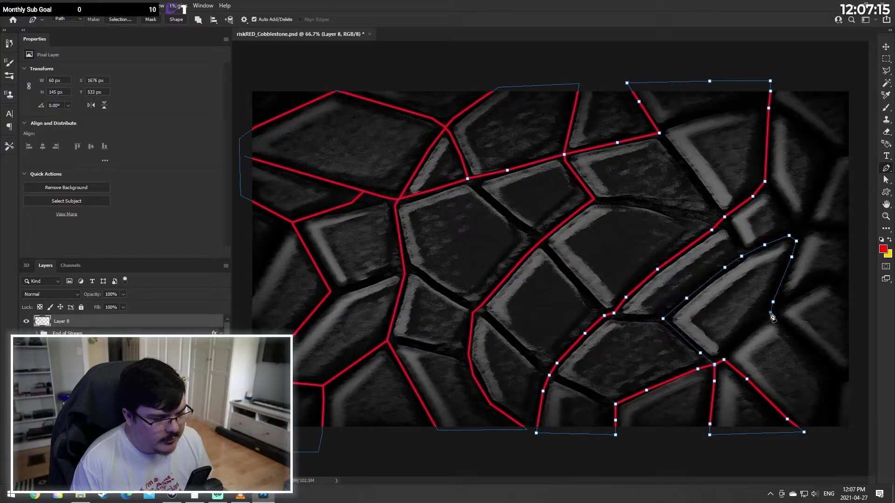
pyautogui.click(770, 313)
pyautogui.click(789, 327)
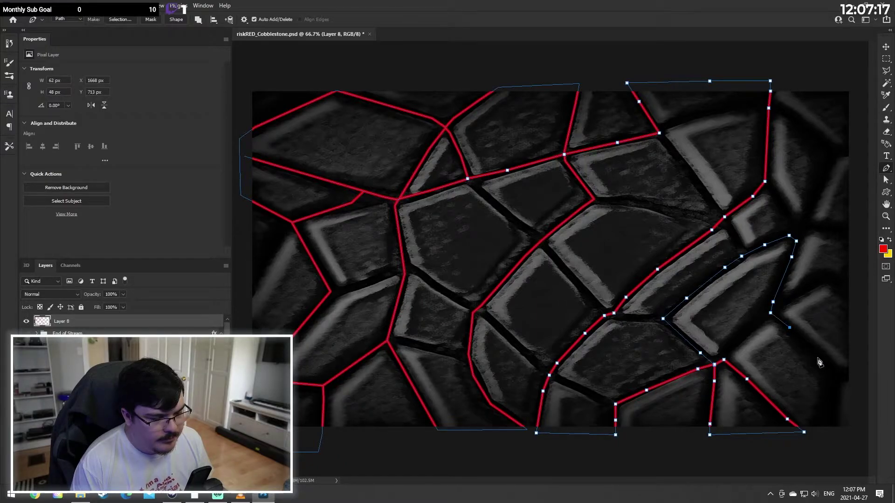
pyautogui.click(817, 358)
pyautogui.click(833, 374)
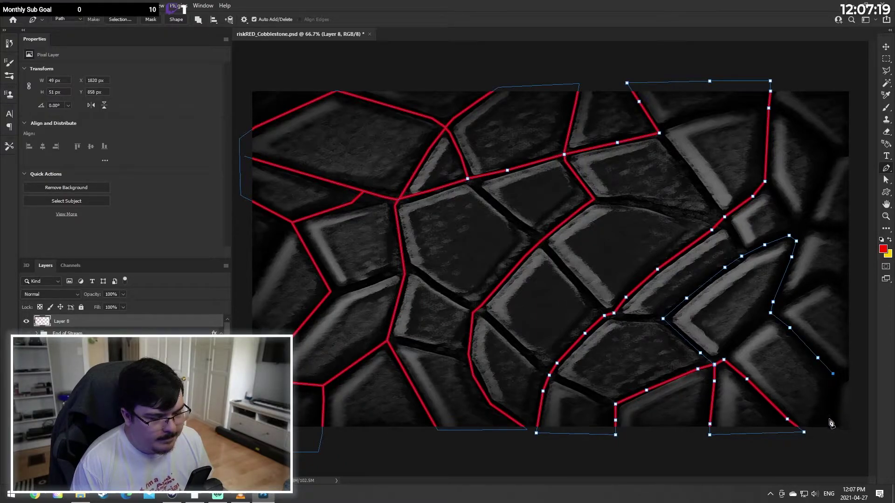
pyautogui.click(828, 419)
pyautogui.click(823, 436)
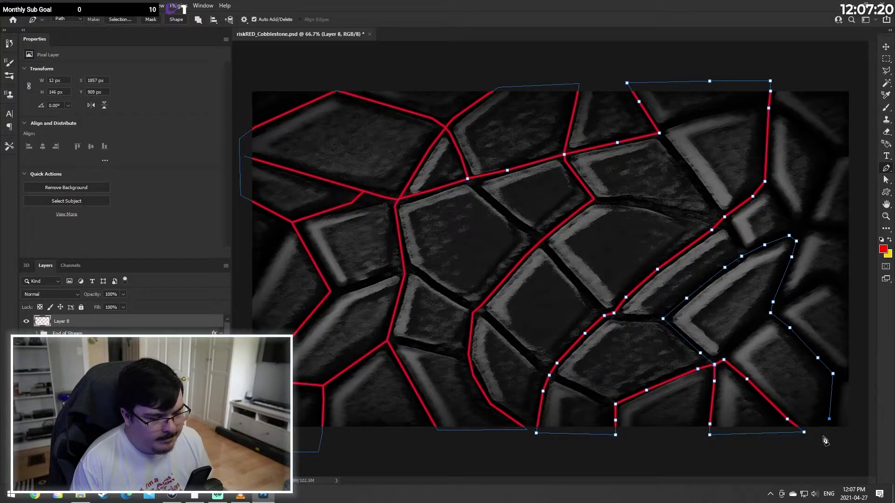
# Step: Route the path outside the canvas's lower-right corner, up past the right edge, and back into the gap near the upper right
pyautogui.click(861, 434)
pyautogui.click(861, 331)
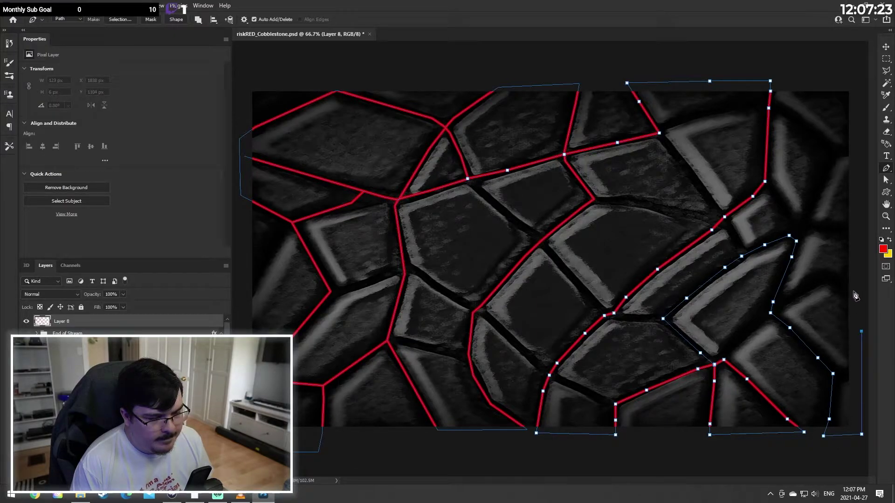
pyautogui.click(853, 152)
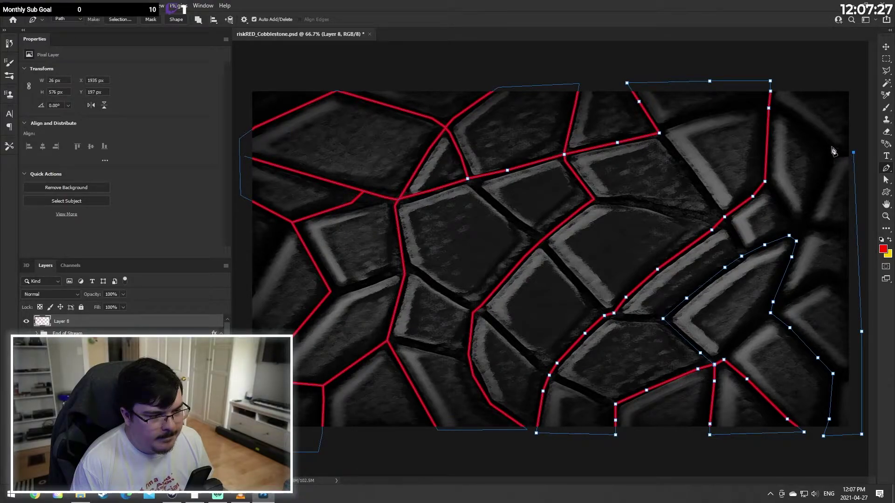
pyautogui.click(834, 147)
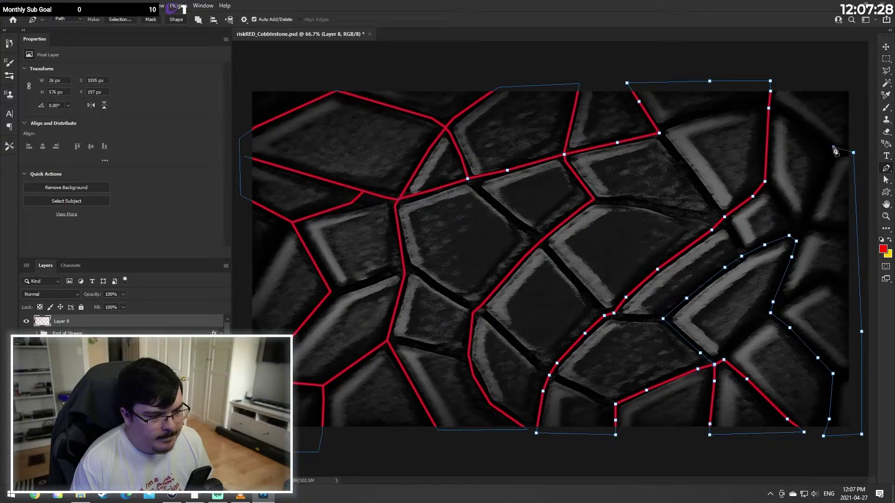
# Step: Trace the path down-left along the gap to the junction at the leaf-shaped stone's upper tip, aligning the end anchor with it
pyautogui.click(808, 215)
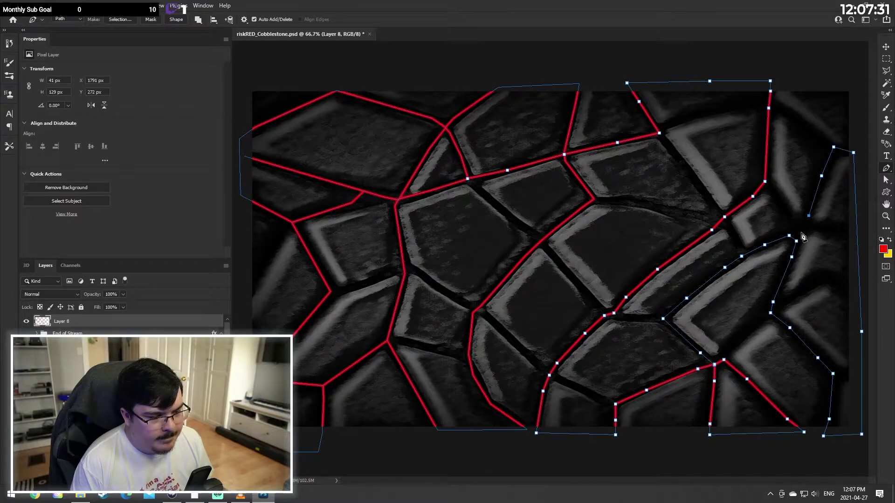
pyautogui.click(801, 231)
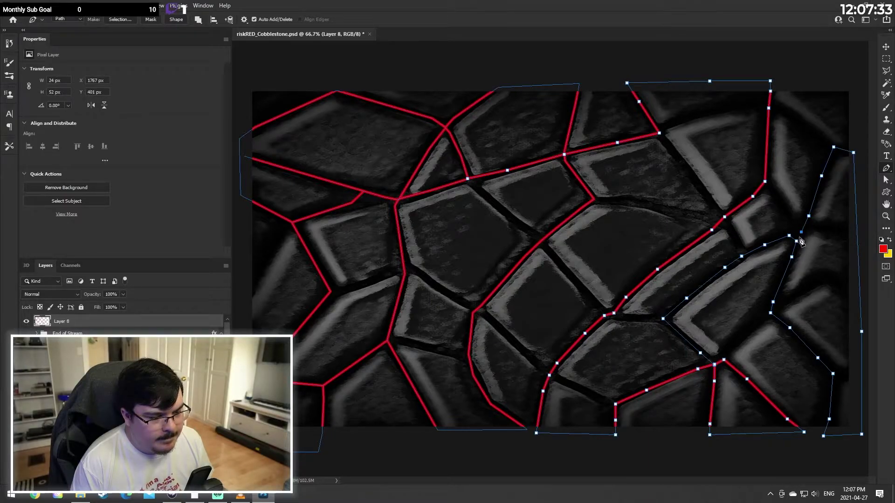
pyautogui.click(885, 181)
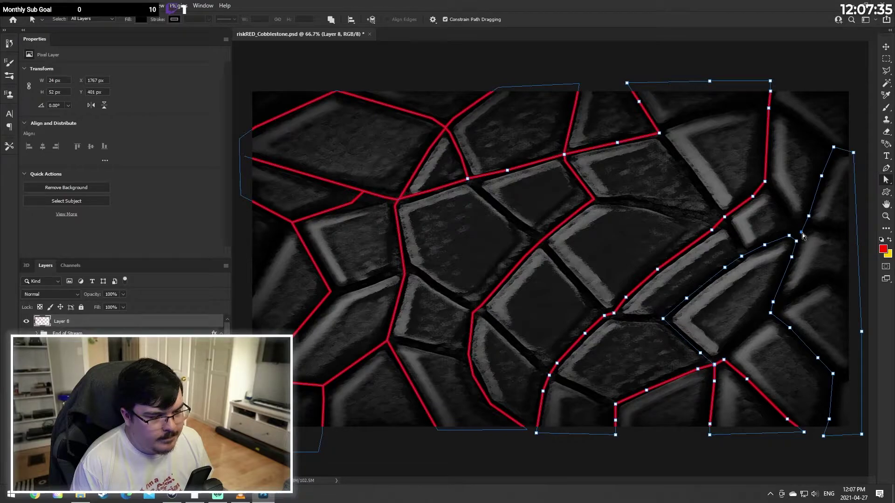
pyautogui.moveTo(801, 233); pyautogui.dragTo(795, 238)
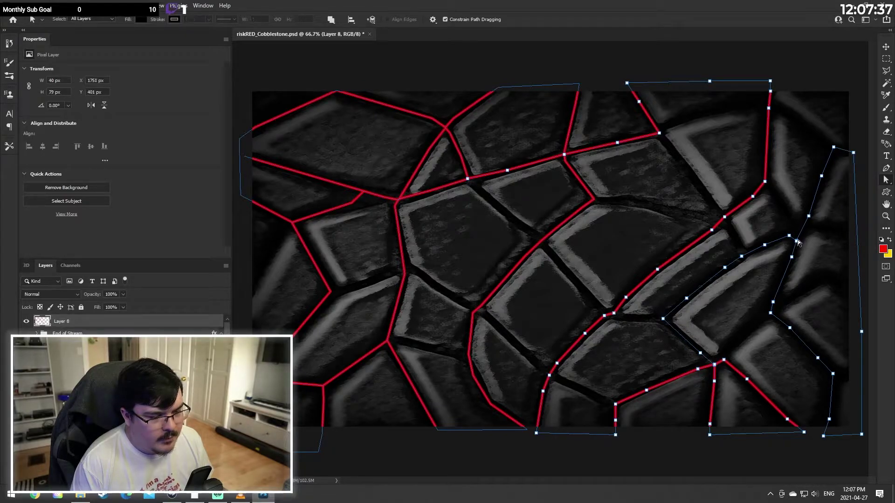
# Step: Stroke the new subpath using the Brush tool without Simulate Pressure, and deselect the path
pyautogui.rightClick(797, 240)
pyautogui.click(821, 316)
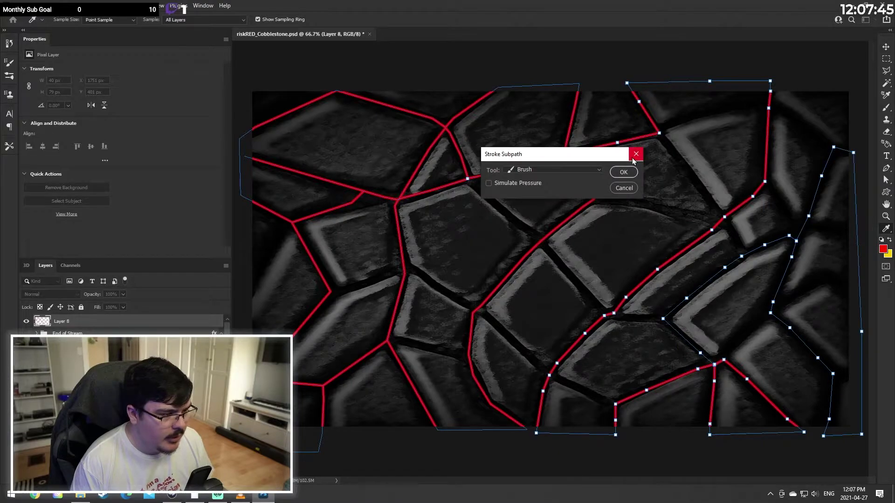
pyautogui.click(623, 172)
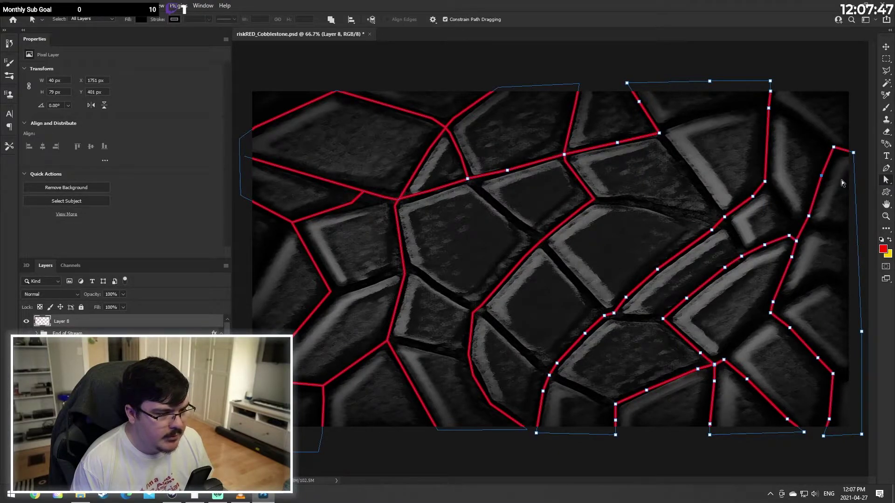
pyautogui.click(887, 59)
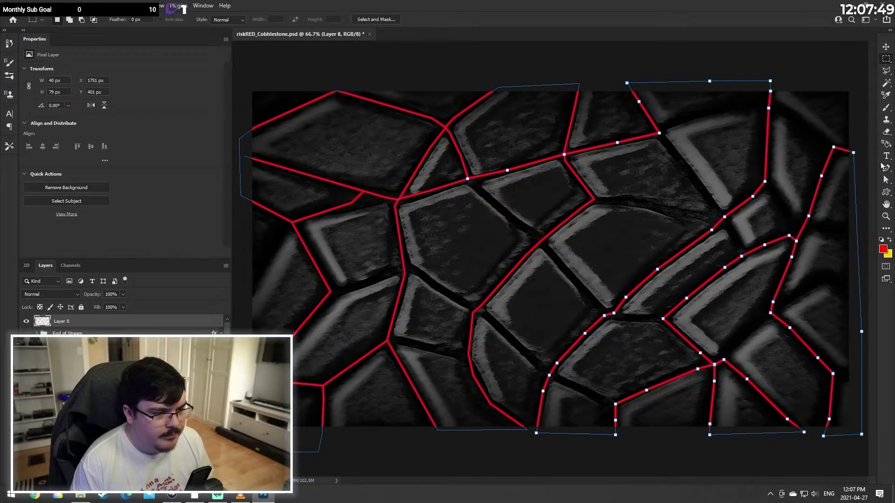
pyautogui.click(886, 169)
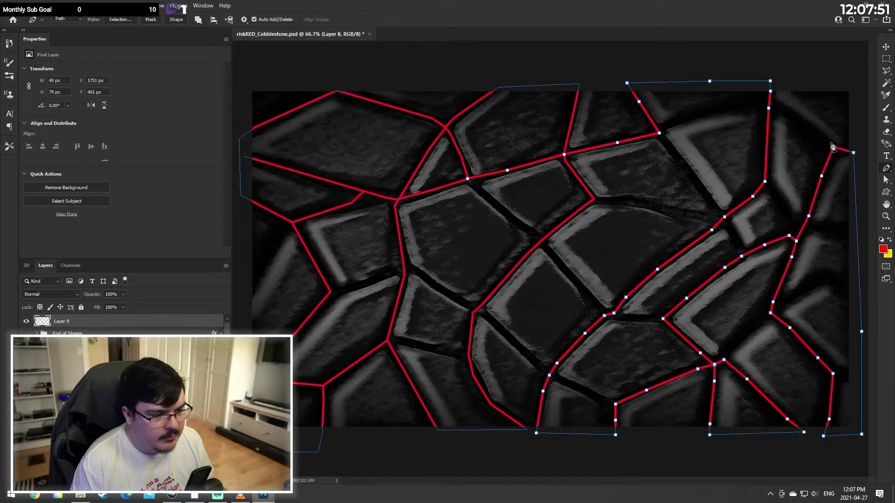
pyautogui.click(885, 179)
pyautogui.click(832, 125)
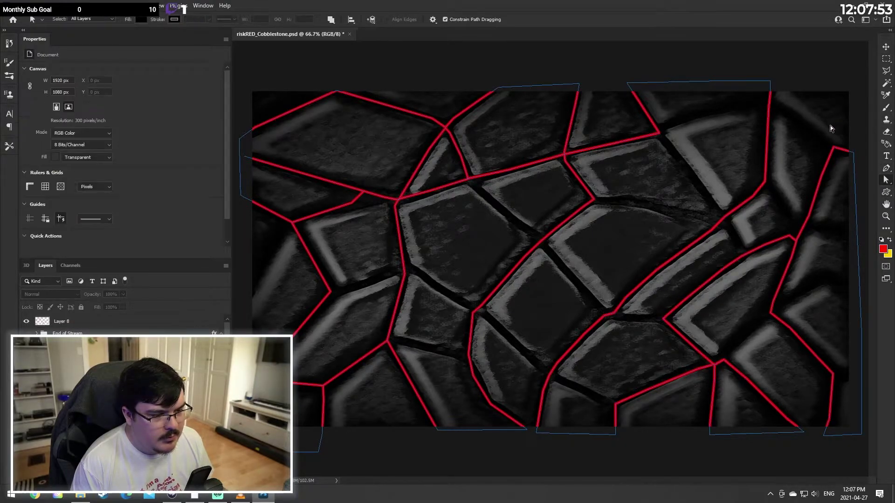
# Step: Trace a new path from the gap junction above the leaf-shaped stone's upper tip past the canvas's right edge, down, and back into the next gap
pyautogui.click(887, 169)
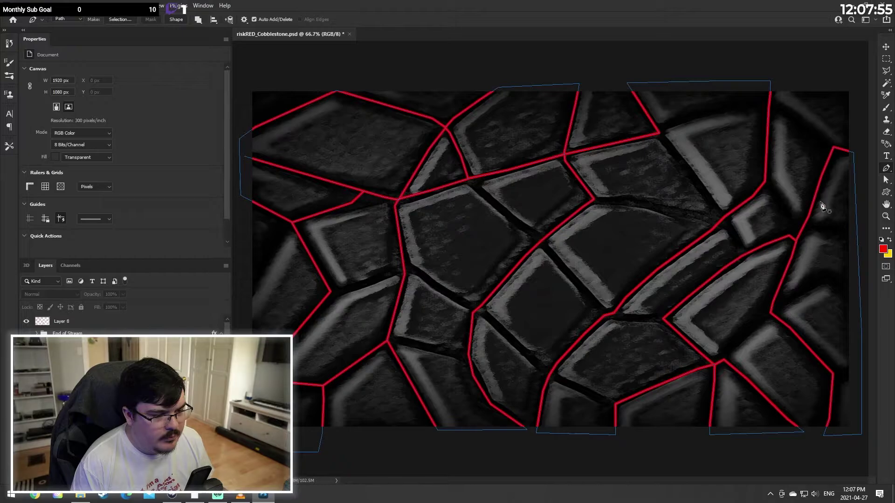
pyautogui.click(805, 223)
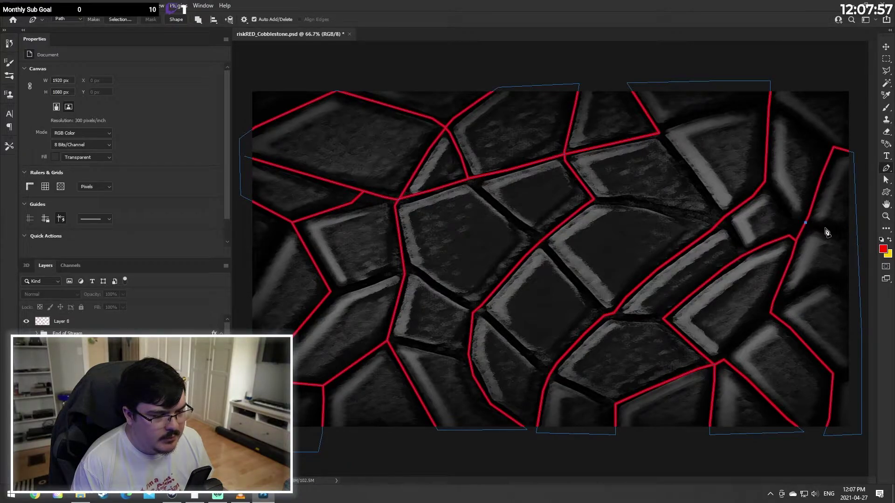
pyautogui.click(838, 235)
pyautogui.click(852, 244)
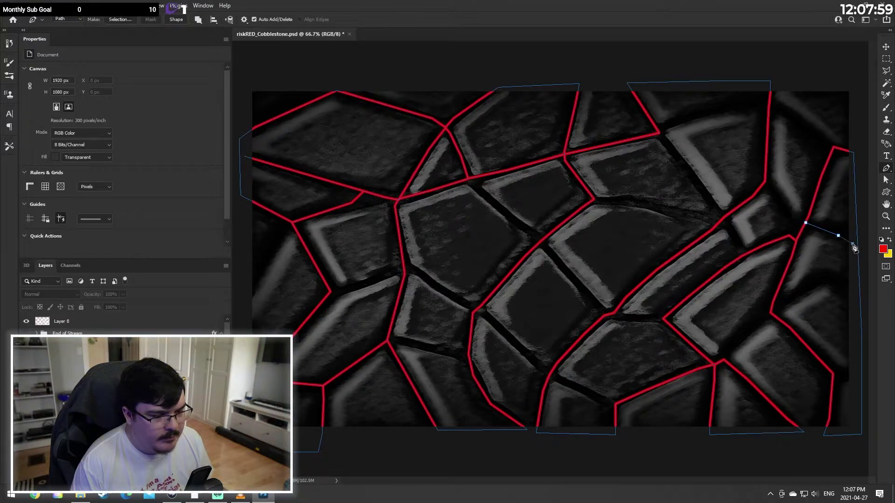
pyautogui.click(853, 296)
pyautogui.click(840, 285)
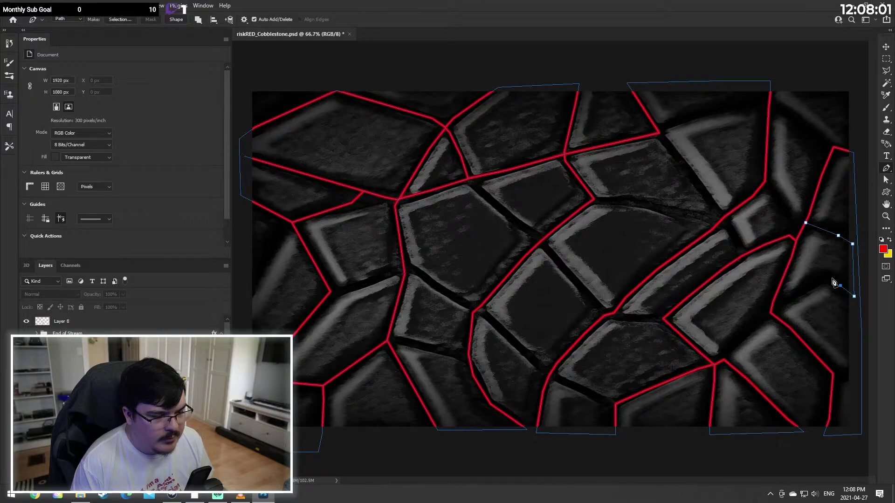
pyautogui.click(827, 279)
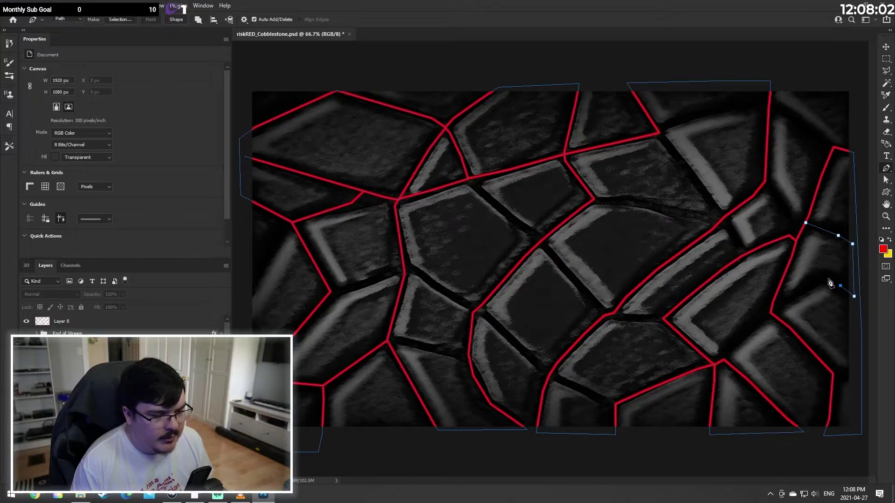
# Step: Continue the path down-left along the gap to the junction at the leaf-shaped stone's lower tip
pyautogui.click(793, 295)
pyautogui.click(782, 304)
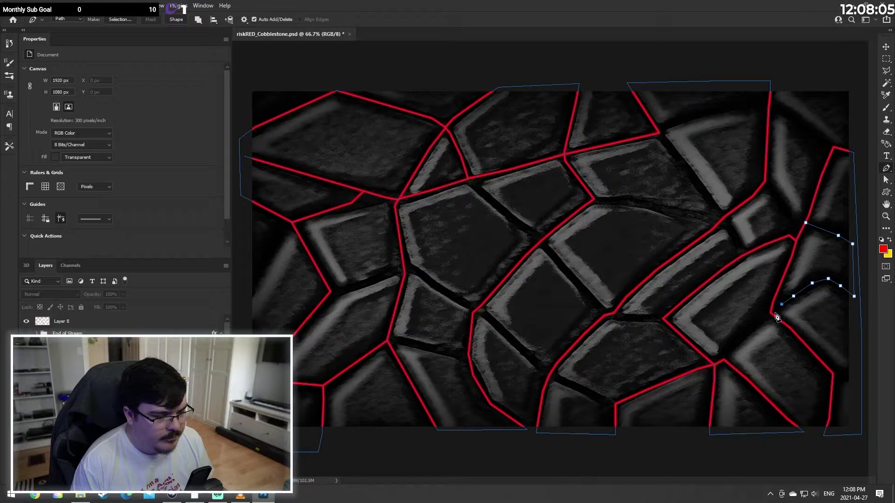
pyautogui.click(754, 325)
pyautogui.click(727, 350)
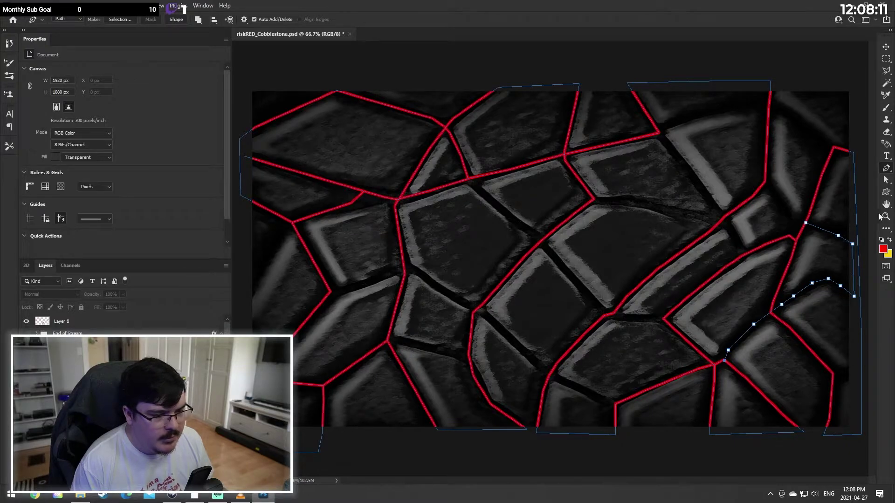
# Step: Try to stroke the new subpath from its end anchor at the leaf-shaped stone's lower tip
pyautogui.click(885, 181)
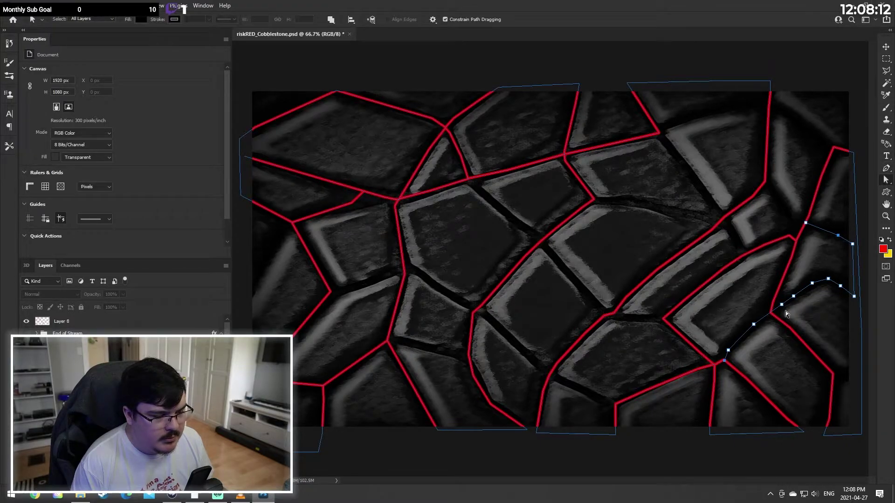
pyautogui.rightClick(725, 363)
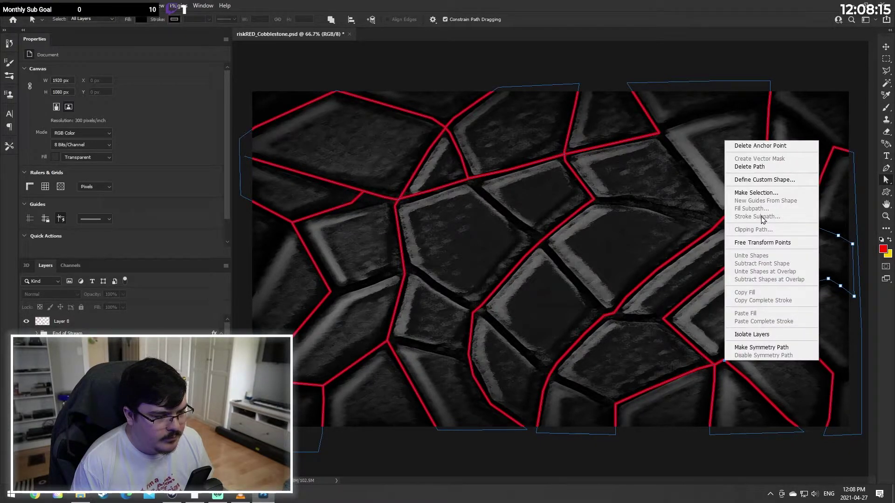
pyautogui.click(885, 181)
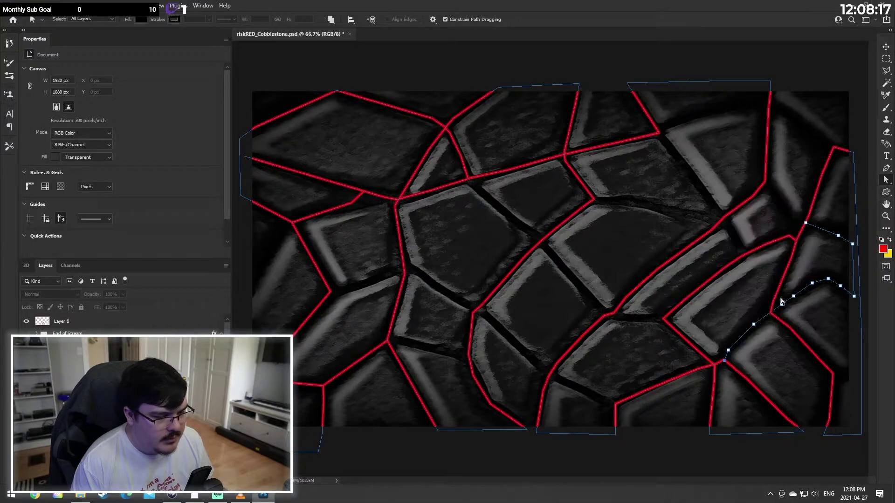
pyautogui.rightClick(724, 363)
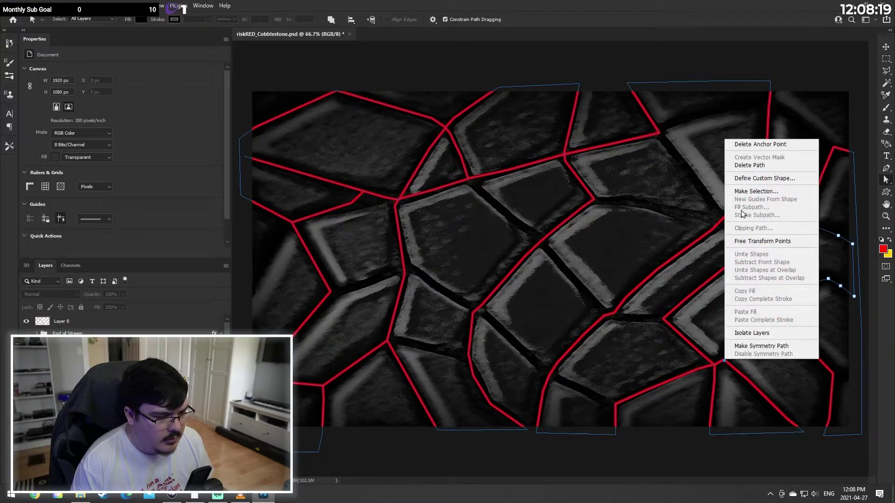
pyautogui.click(772, 387)
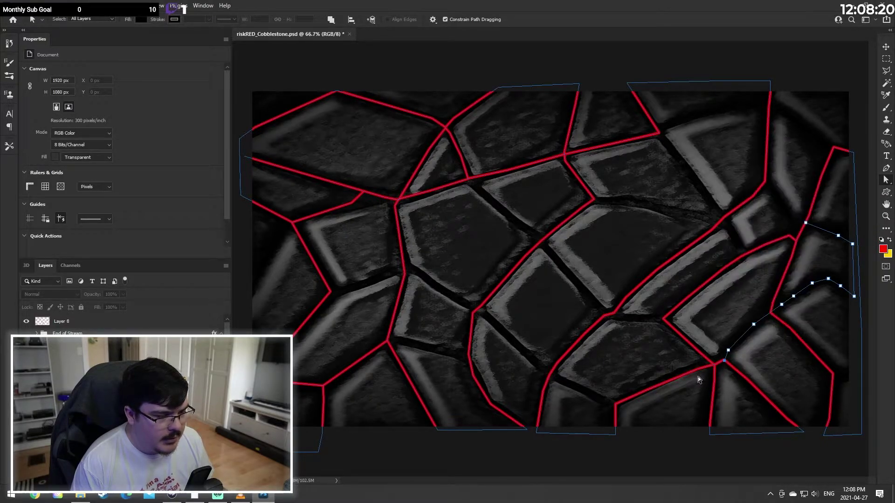
pyautogui.rightClick(724, 363)
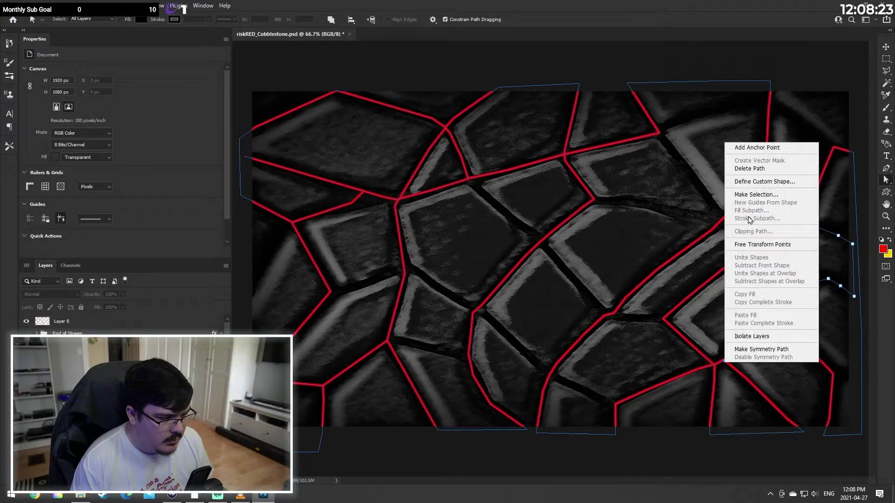
pyautogui.keyDown('shift'); pyautogui.click(854, 296); pyautogui.keyUp('shift')
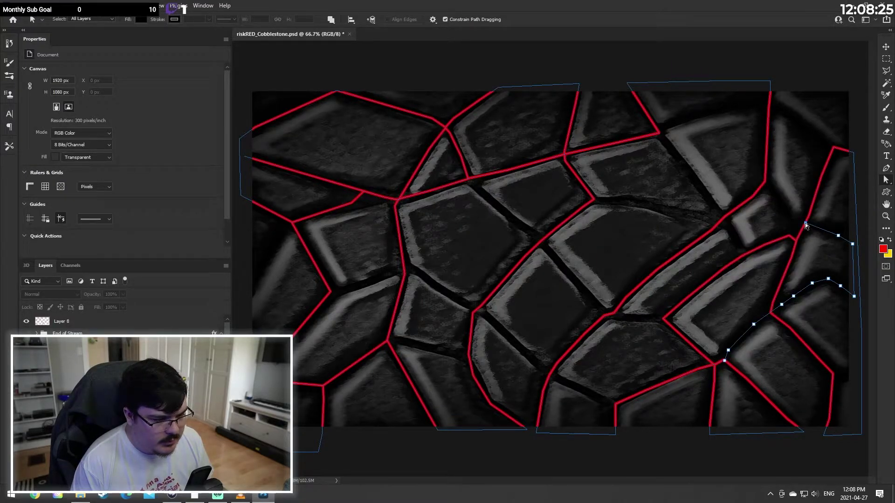
pyautogui.rightClick(724, 362)
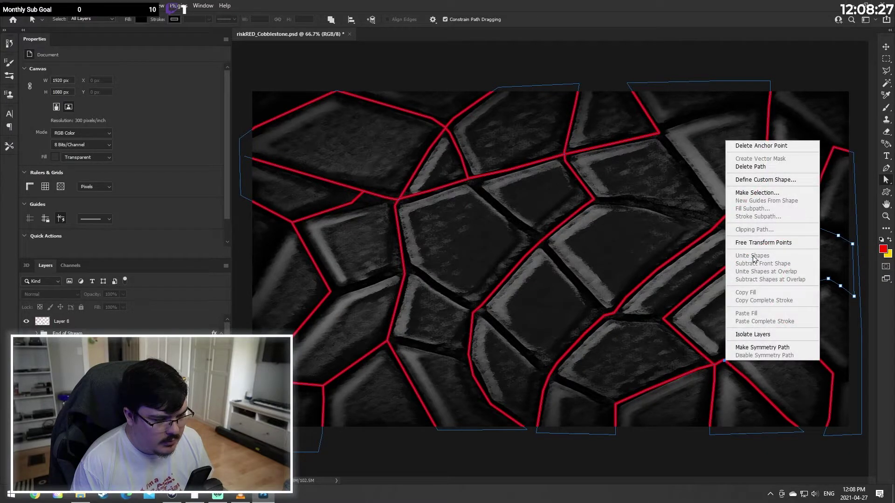
pyautogui.click(891, 161)
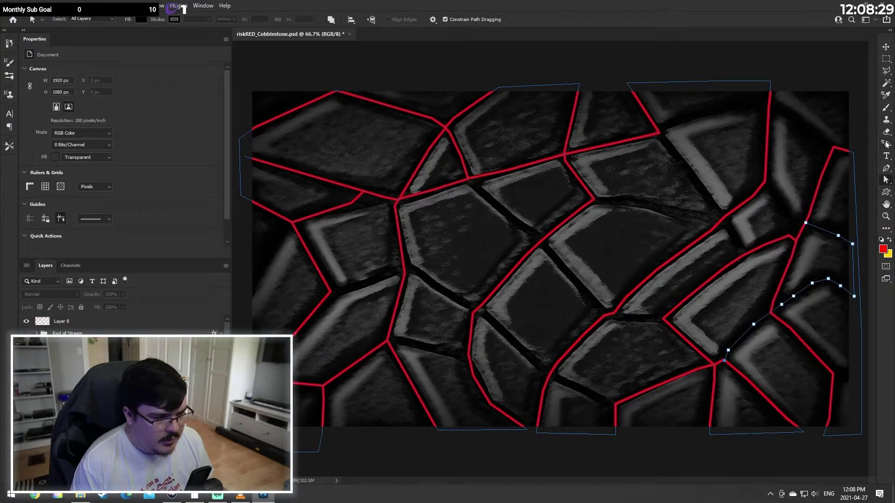
# Step: Try extending the path through an anchor inside the leaf-shaped stone and back to the path's starting point
pyautogui.click(886, 168)
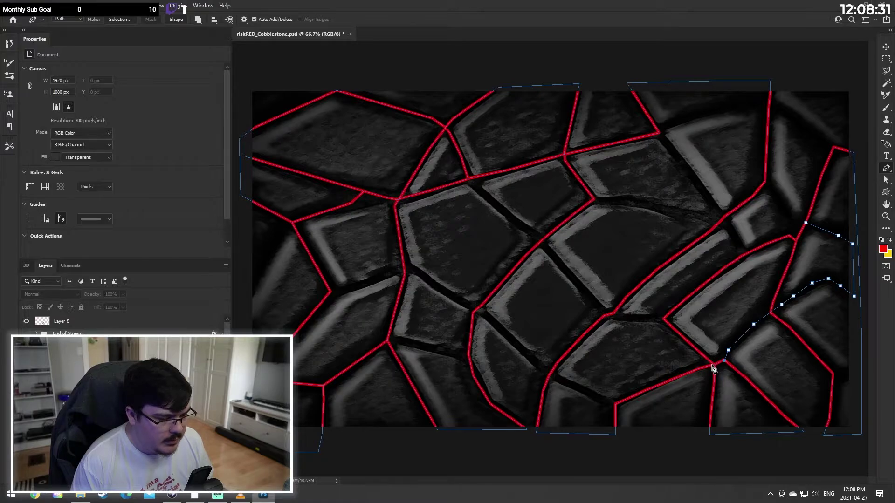
pyautogui.click(721, 307)
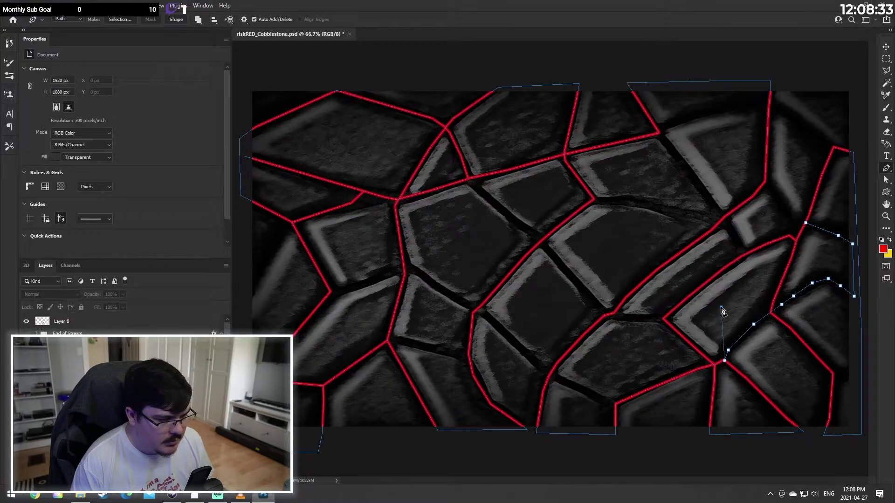
pyautogui.click(805, 225)
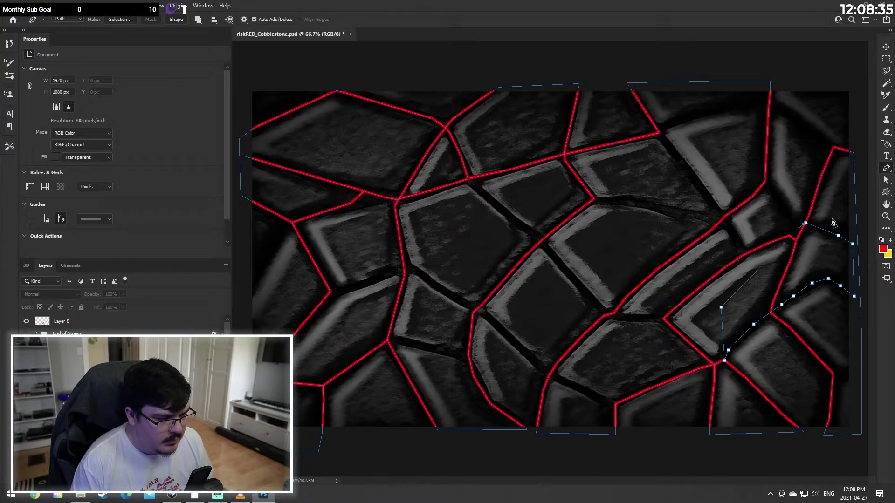
pyautogui.rightClick(805, 225)
pyautogui.press('Escape')
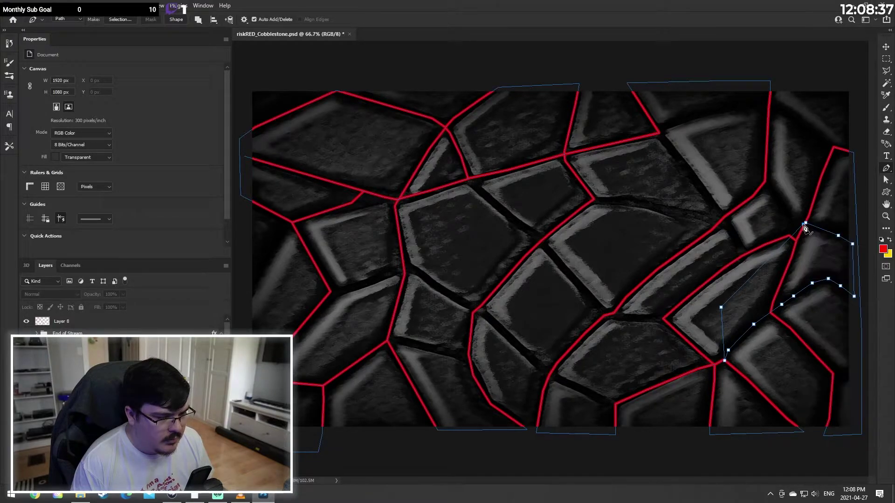
# Step: Undo the latest anchor points, and redo only those tracing the gap down to the leaf-shaped stone's lower tip
pyautogui.hotkey('ctrl', 'z')
pyautogui.hotkey('ctrl', 'z')
pyautogui.hotkey('ctrl', 'z')
pyautogui.hotkey('ctrl', 'z')
pyautogui.hotkey('ctrl', 'z')
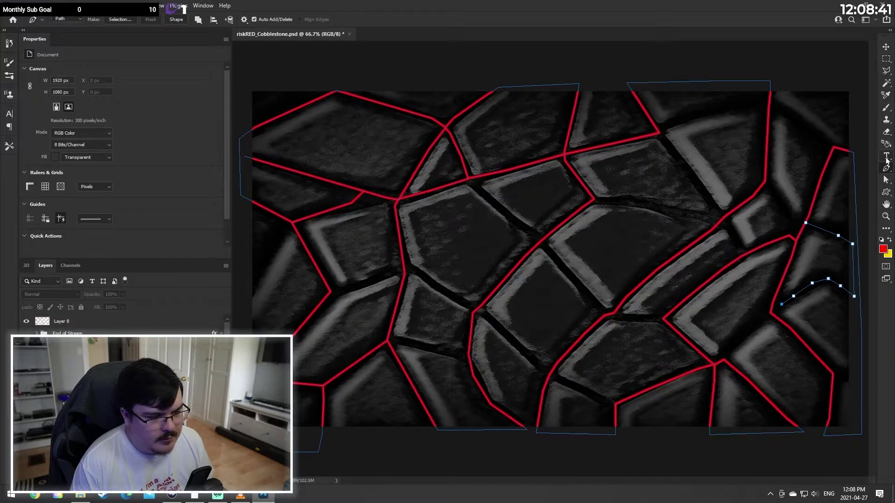
pyautogui.click(34, 6)
pyautogui.click(42, 24)
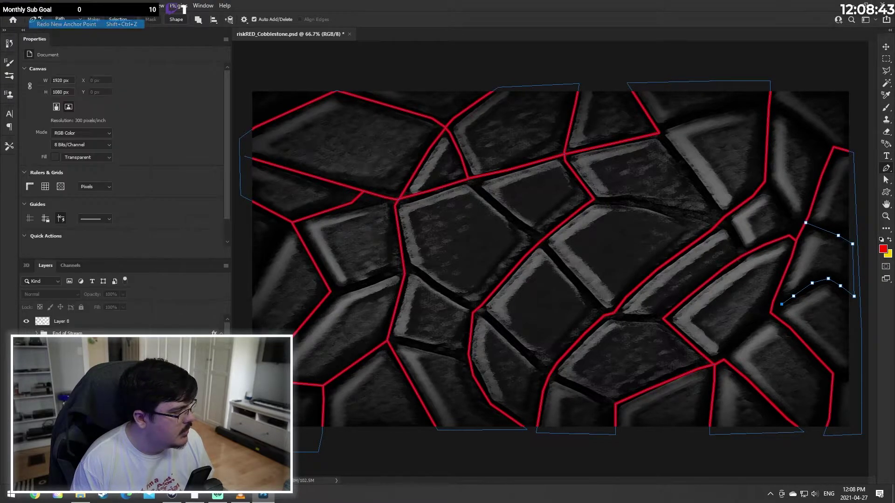
pyautogui.click(34, 6)
pyautogui.click(42, 24)
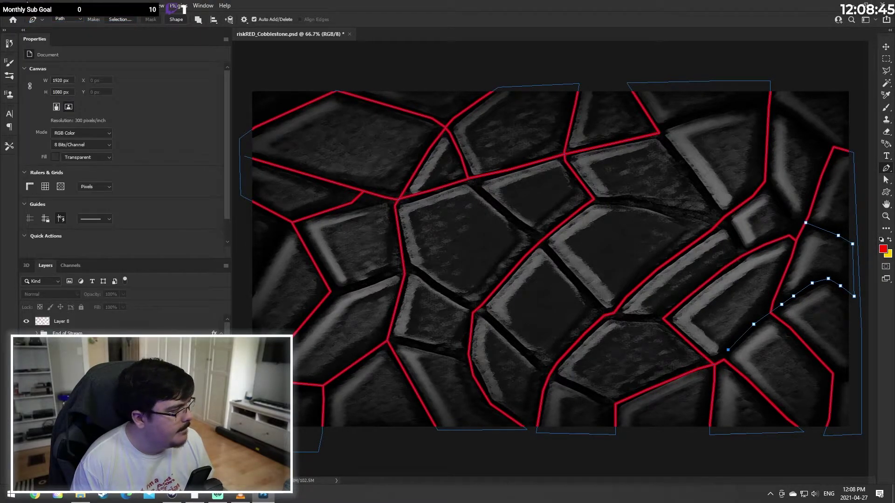
pyautogui.click(34, 6)
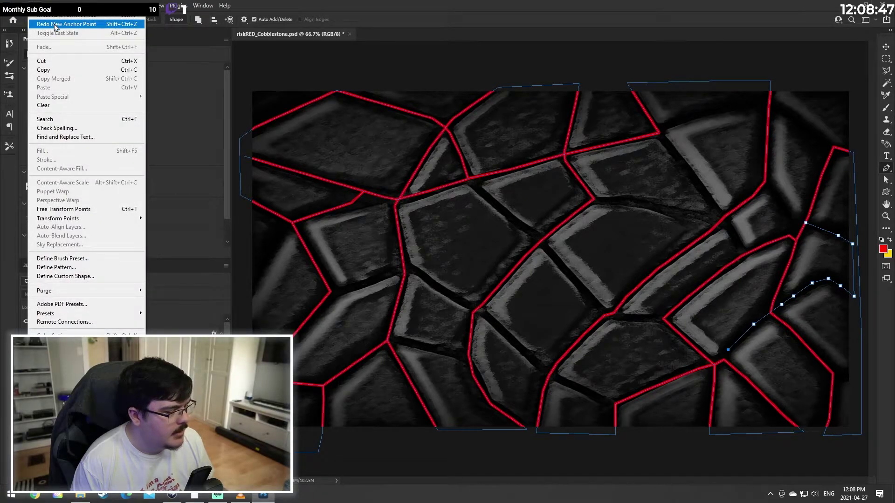
pyautogui.click(54, 25)
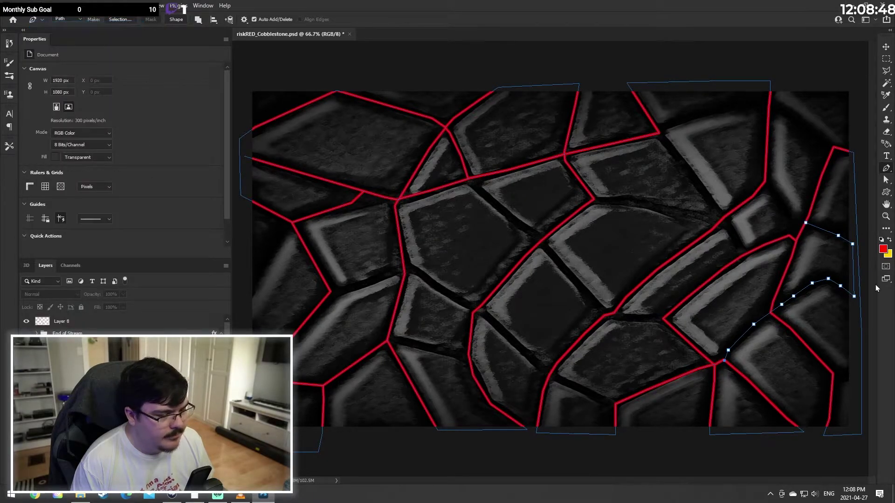
# Step: Try again to stroke the subpath, and place an anchor near the canvas's upper-right corner
pyautogui.rightClick(725, 362)
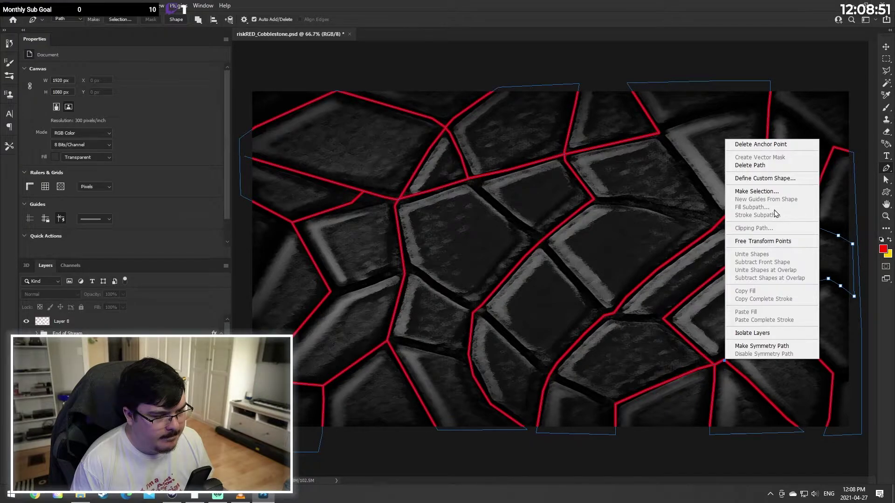
pyautogui.click(823, 97)
pyautogui.click(809, 103)
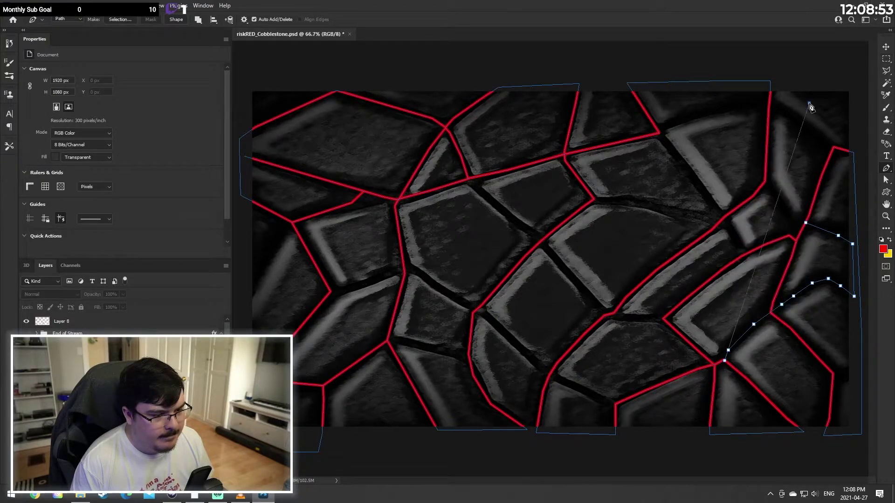
# Step: Undo the whole new path back through the previous red stroke, and redo the Stroke Path
pyautogui.hotkey('ctrl', 'z')
pyautogui.hotkey('ctrl', 'z')
pyautogui.hotkey('ctrl', 'z')
pyautogui.hotkey('ctrl', 'z')
pyautogui.hotkey('ctrl', 'z')
pyautogui.hotkey('ctrl', 'z')
pyautogui.hotkey('ctrl', 'z')
pyautogui.hotkey('ctrl', 'z')
pyautogui.hotkey('ctrl', 'z')
pyautogui.hotkey('ctrl', 'z')
pyautogui.hotkey('ctrl', 'z')
pyautogui.hotkey('ctrl', 'z')
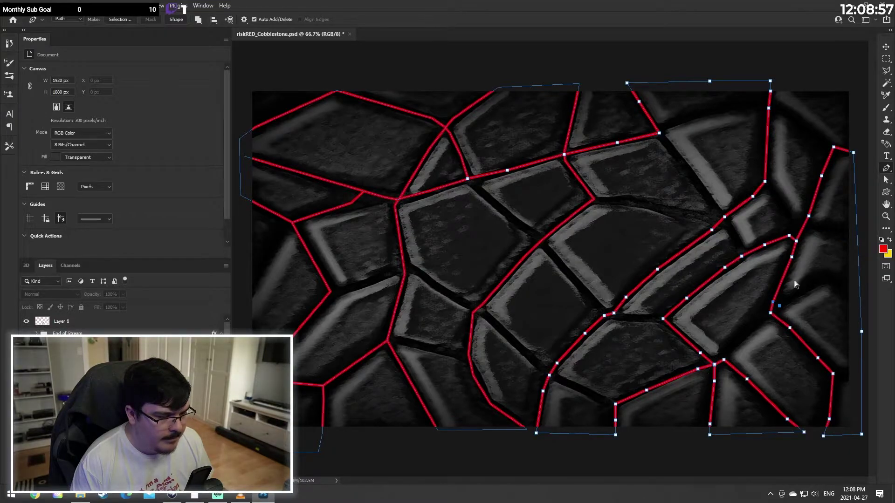
pyautogui.hotkey('ctrl', 'z')
pyautogui.click(36, 6)
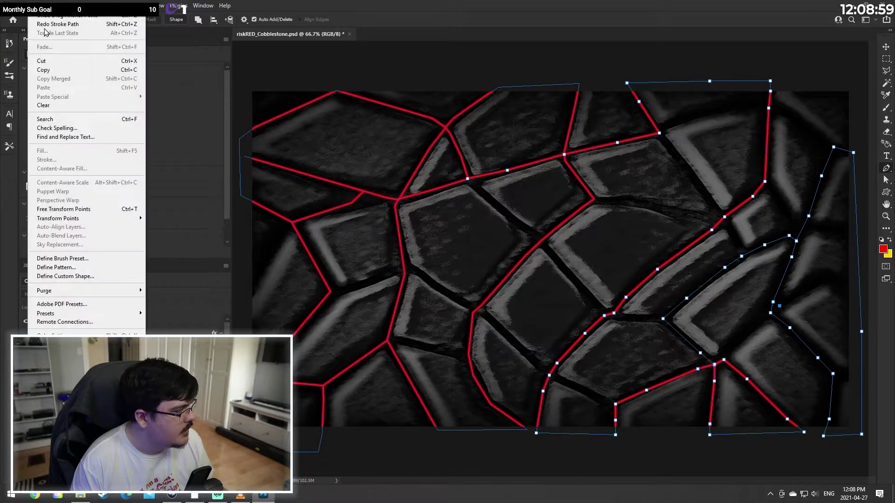
pyautogui.click(51, 26)
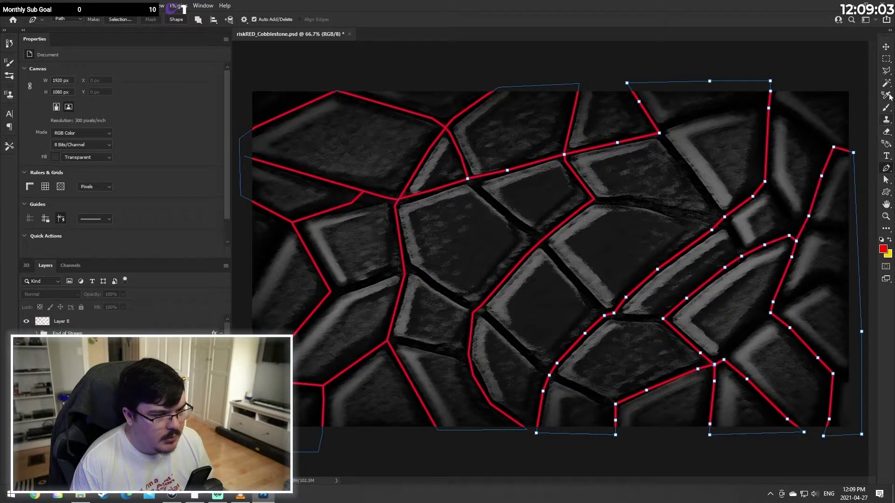
# Step: Select the whole canvas, delete the active path around the right-hand stones, and clear the selection
pyautogui.click(886, 59)
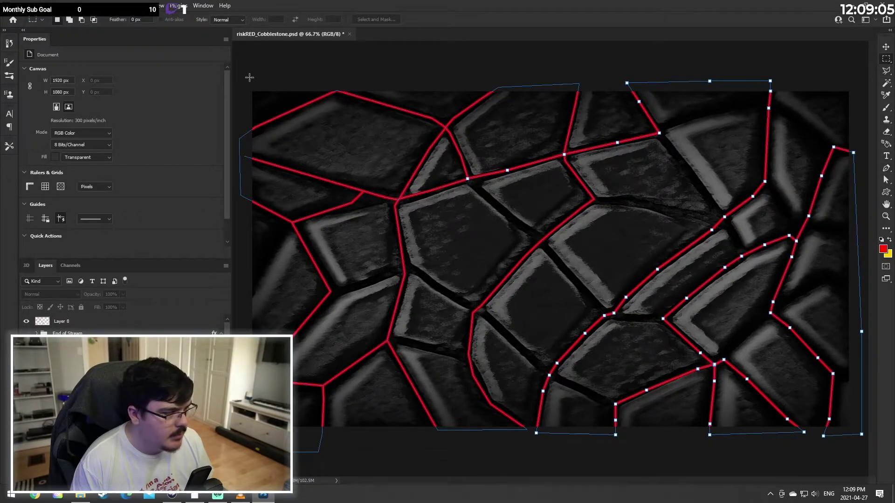
pyautogui.moveTo(233, 72)
pyautogui.mouseDown()
pyautogui.moveTo(828, 500)
pyautogui.moveTo(862, 501)
pyautogui.mouseUp()
pyautogui.press('Delete')
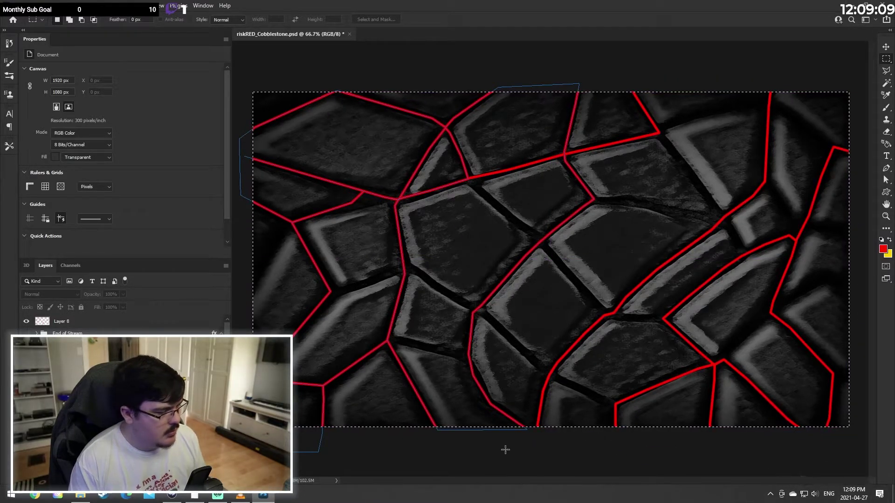
pyautogui.hotkey('ctrl', 'd')
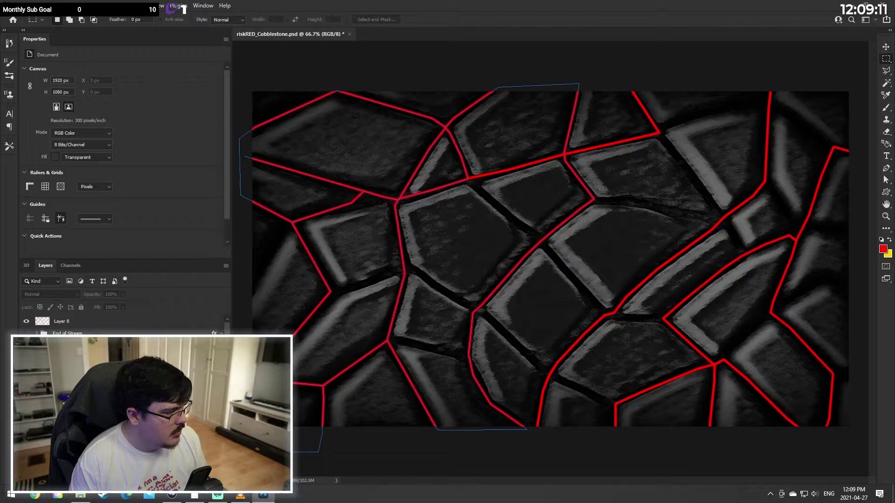
# Step: Clear the canvas selection and deselect the remaining path outlines so only the red strokes are displayed
pyautogui.moveTo(241, 63); pyautogui.dragTo(859, 476)
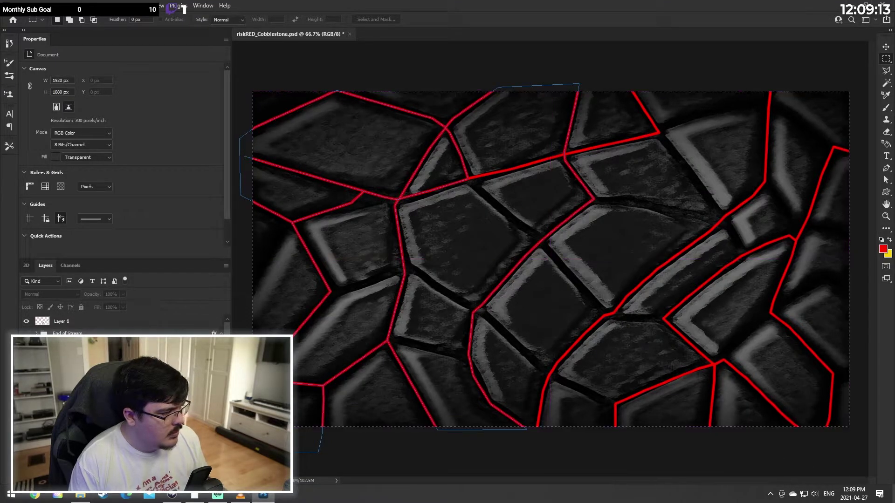
pyautogui.hotkey('ctrl', 'd')
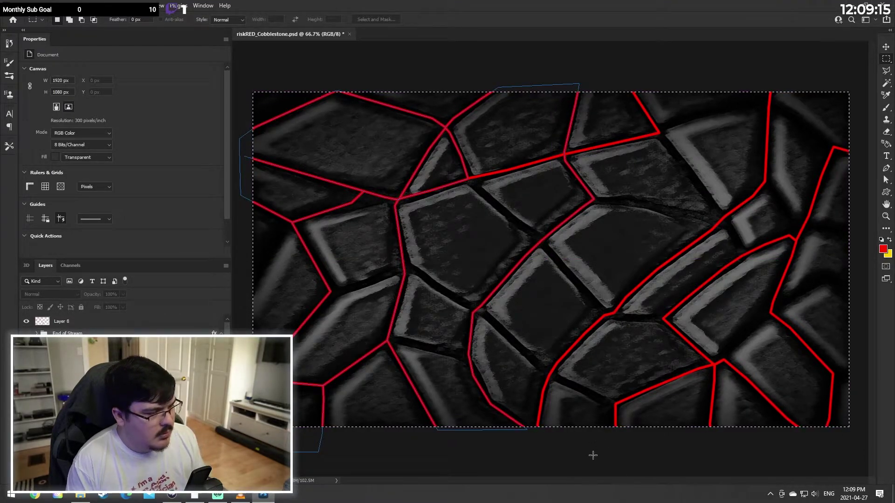
pyautogui.click(80, 323)
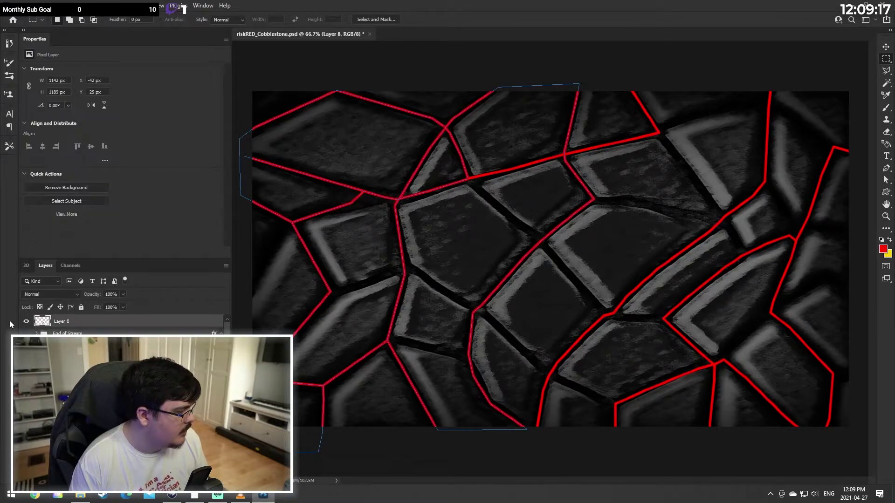
pyautogui.click(26, 322)
pyautogui.click(27, 323)
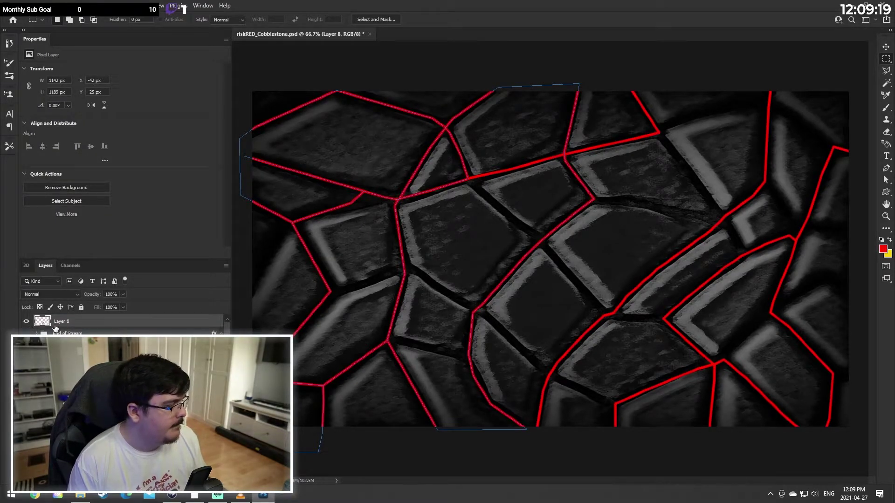
pyautogui.click(885, 180)
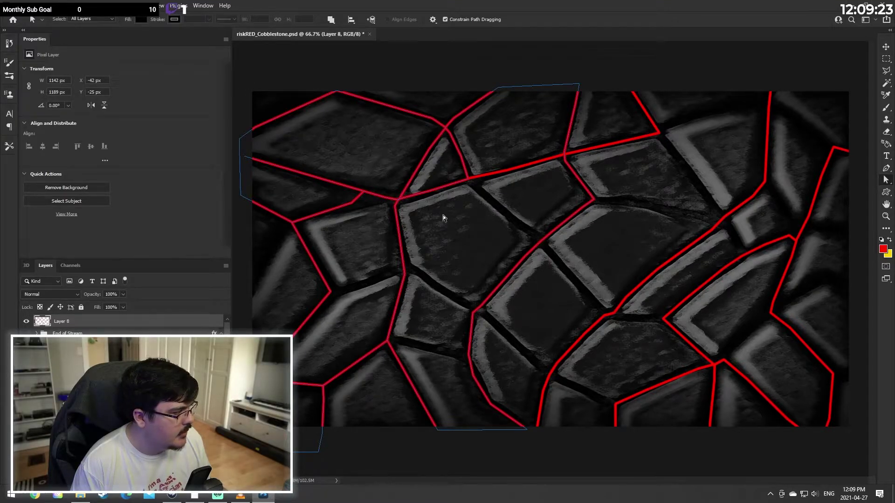
pyautogui.click(824, 462)
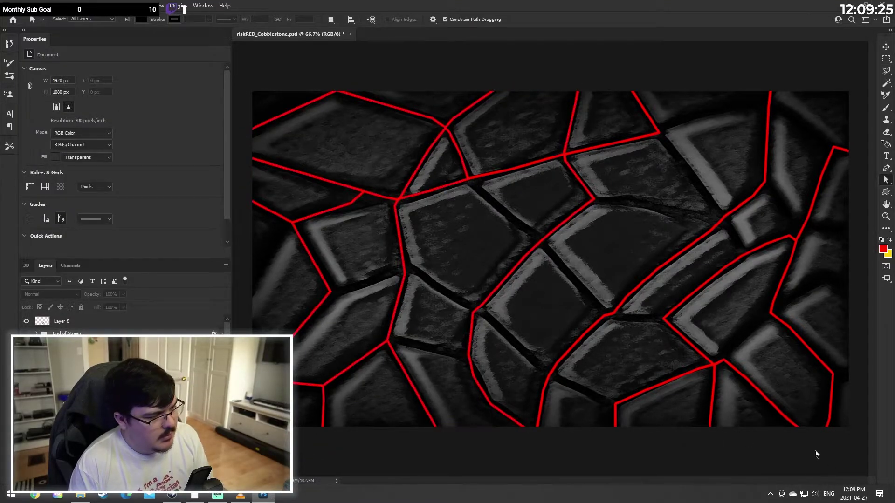
pyautogui.press('m')
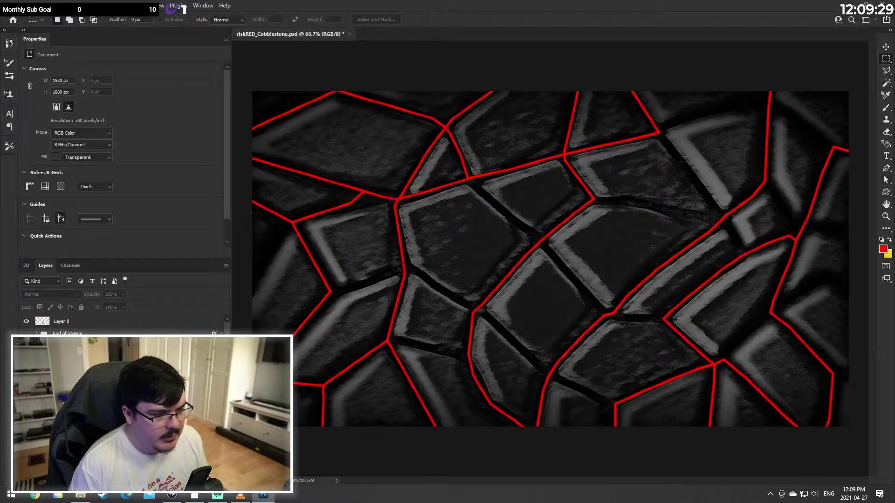
pyautogui.click(885, 168)
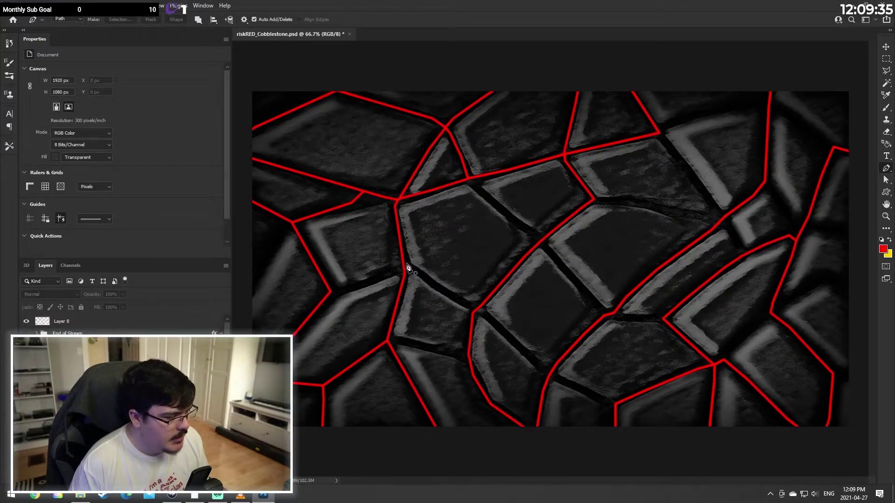
pyautogui.click(887, 108)
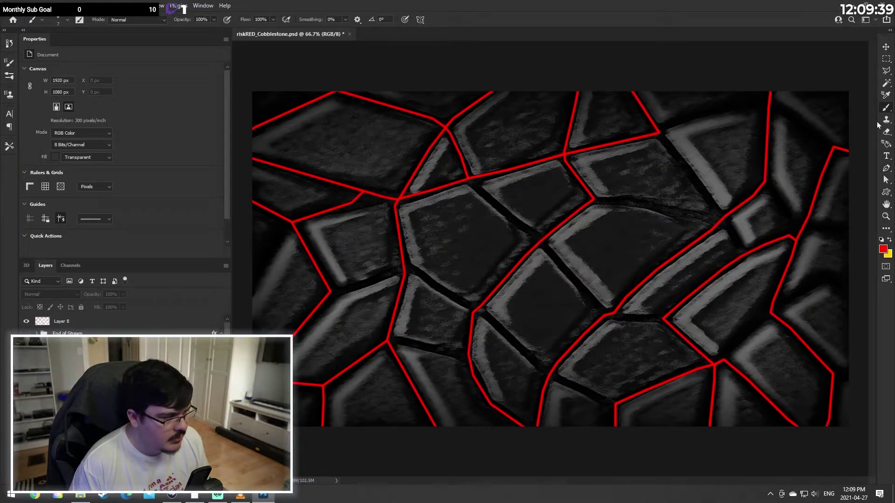
pyautogui.click(885, 59)
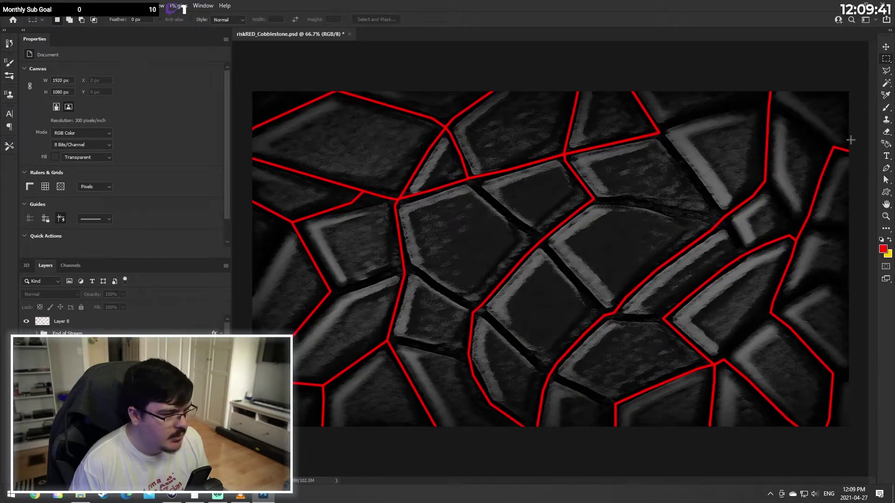
# Step: Switch to the Brush tool and make Layer 8 the active layer
pyautogui.click(886, 108)
pyautogui.click(674, 119)
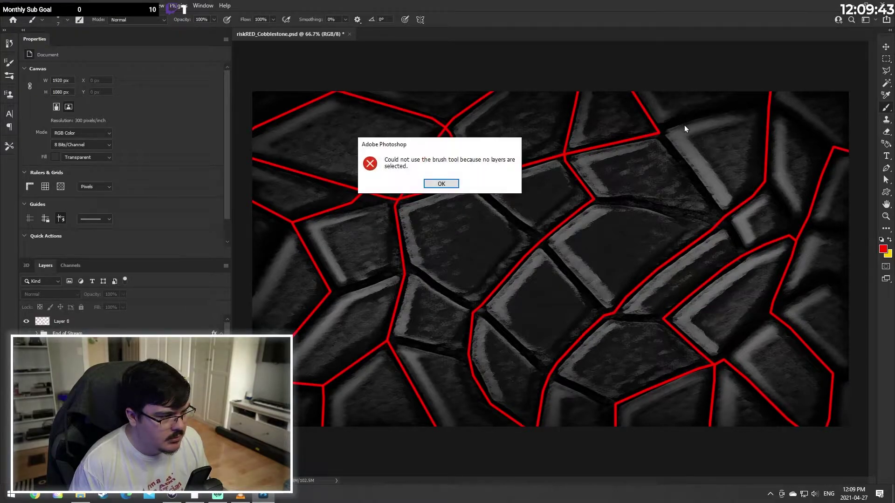
pyautogui.click(441, 184)
pyautogui.click(75, 322)
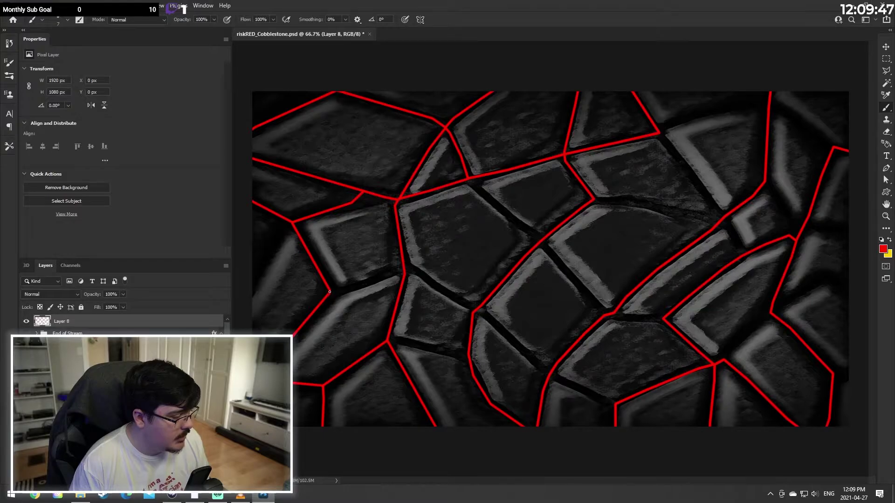
# Step: Try to paint a freehand red line along the crack beneath the left-centre stone, and undo the strokes
pyautogui.moveTo(348, 288); pyautogui.dragTo(397, 279)
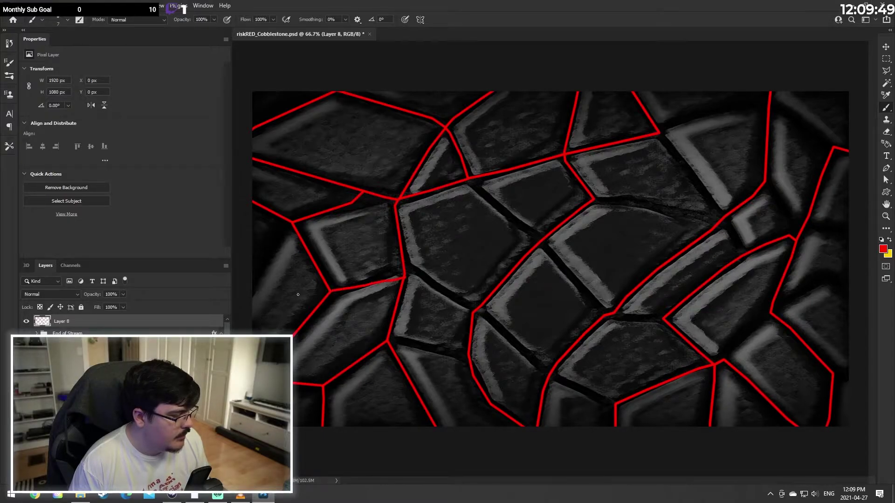
pyautogui.hotkey('ctrl', 'z')
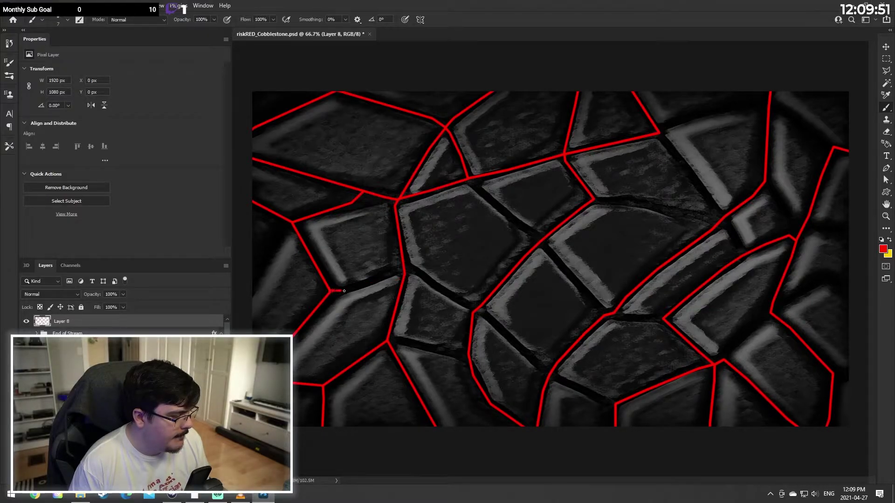
pyautogui.moveTo(344, 291); pyautogui.dragTo(351, 290)
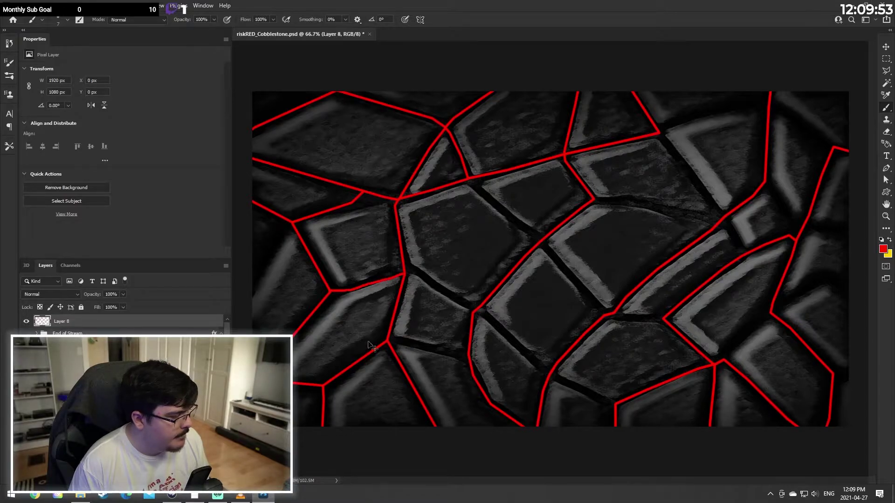
pyautogui.hotkey('ctrl', 'z')
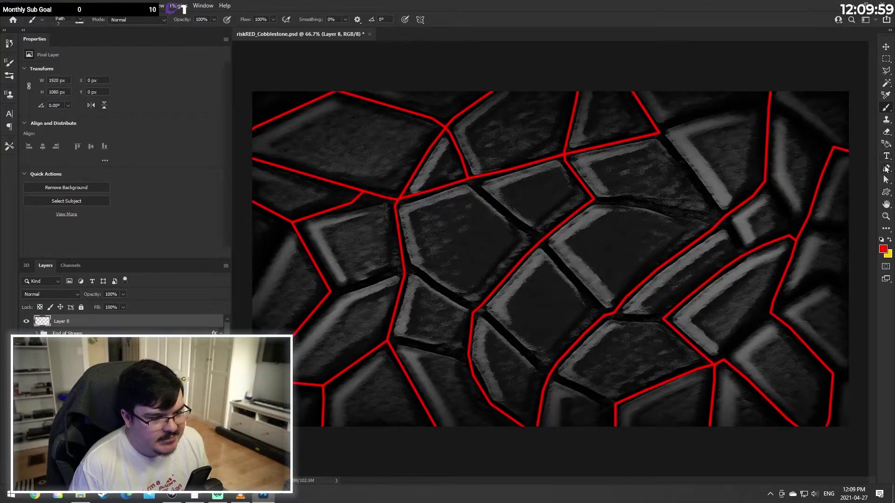
# Step: Draw a Pen path on Layer 8 along the crack from the left red corner to the red junction below the large central stone
pyautogui.click(886, 169)
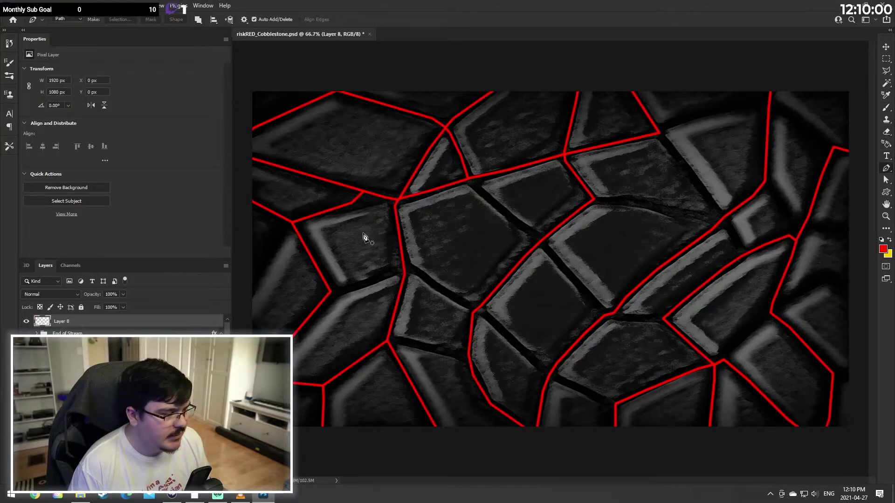
pyautogui.click(329, 292)
pyautogui.click(374, 281)
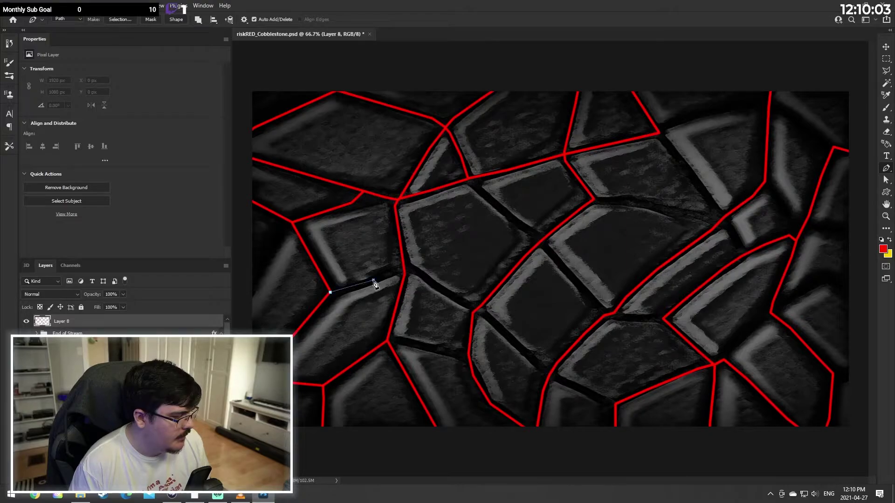
pyautogui.click(396, 272)
pyautogui.click(410, 269)
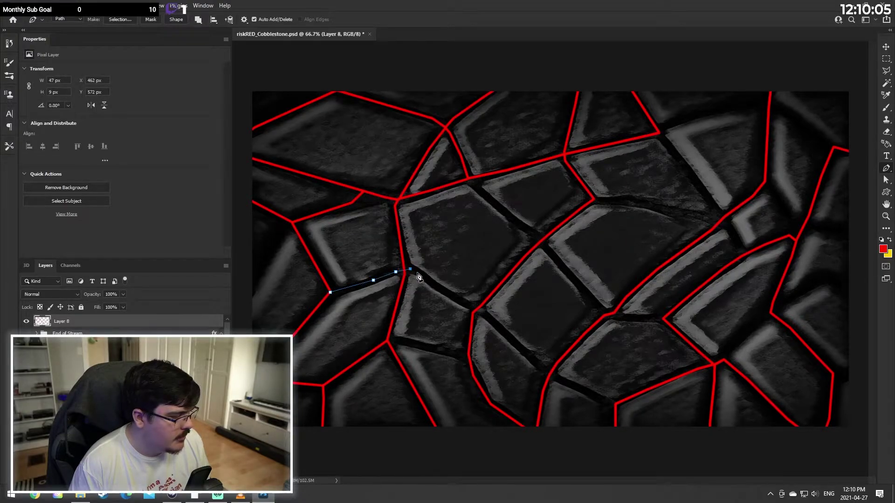
pyautogui.click(422, 276)
pyautogui.click(443, 291)
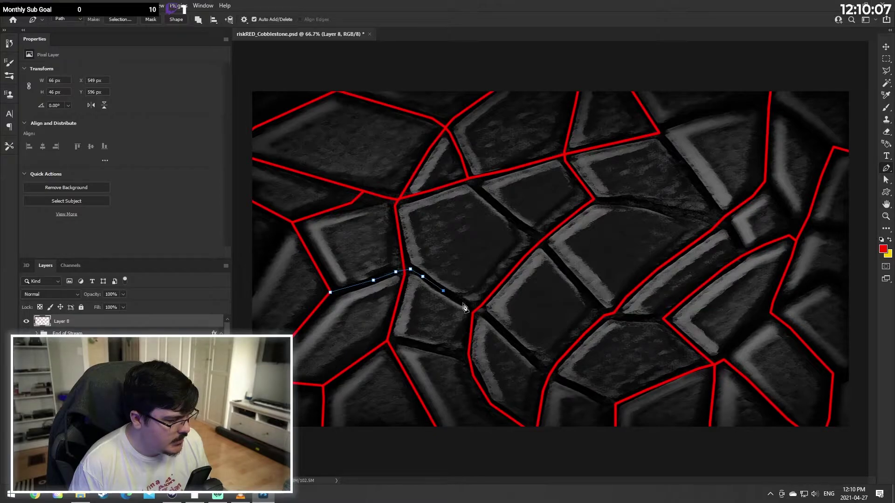
pyautogui.click(464, 301)
pyautogui.click(479, 308)
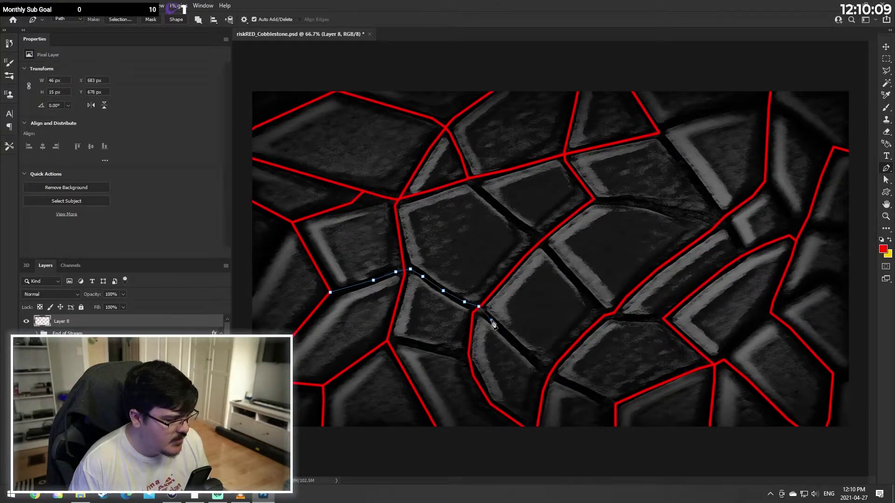
# Step: Extend the path diagonally down the crack between the lower central stones to the red corner near the canvas's lower edge
pyautogui.click(491, 321)
pyautogui.click(512, 340)
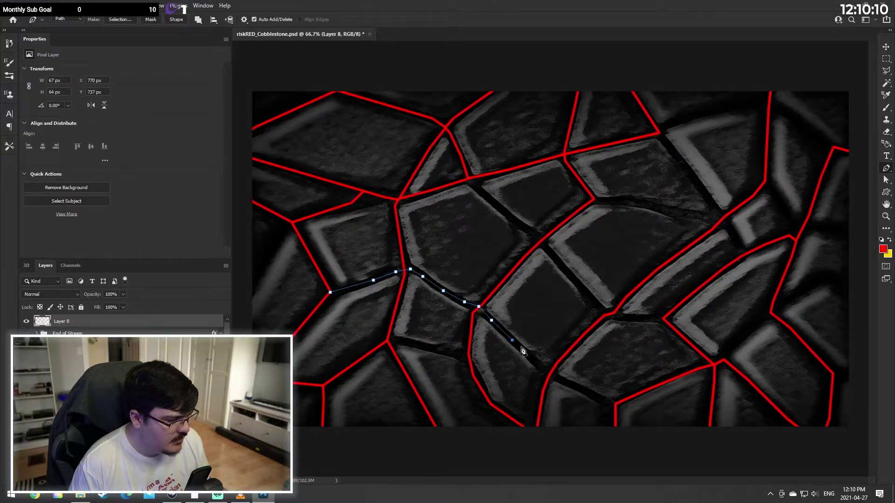
pyautogui.click(537, 365)
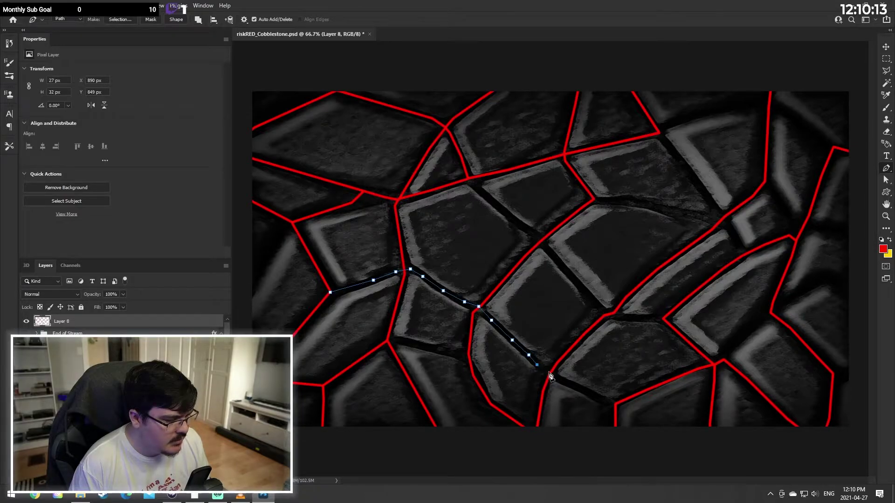
pyautogui.click(550, 371)
pyautogui.click(560, 379)
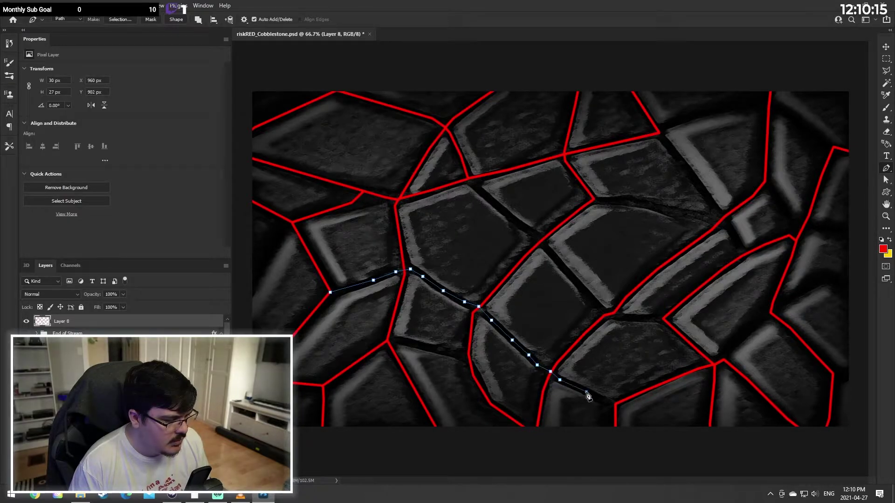
pyautogui.click(601, 399)
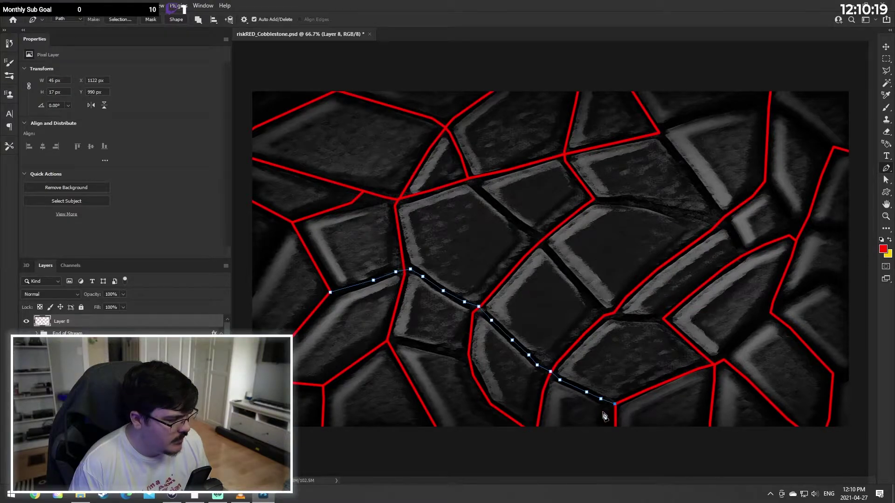
# Step: Stroke the finished path in red with the Brush, simulated pressure off, and deselect the path
pyautogui.rightClick(615, 403)
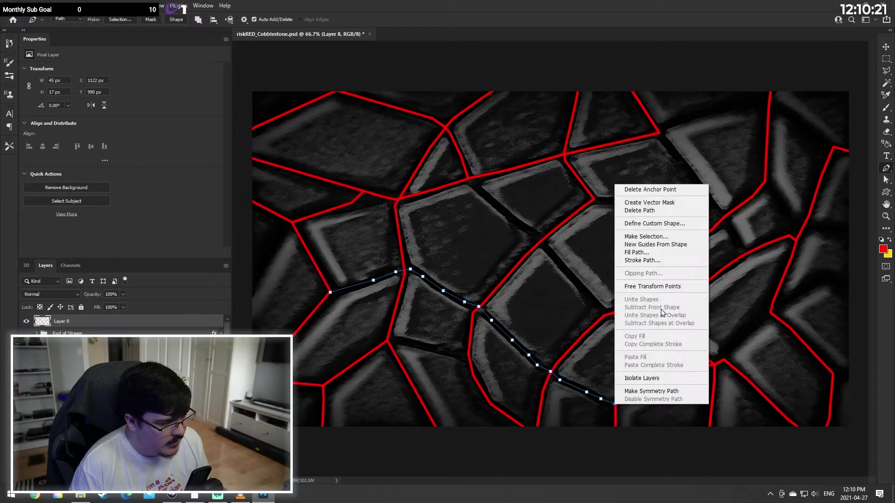
pyautogui.click(657, 261)
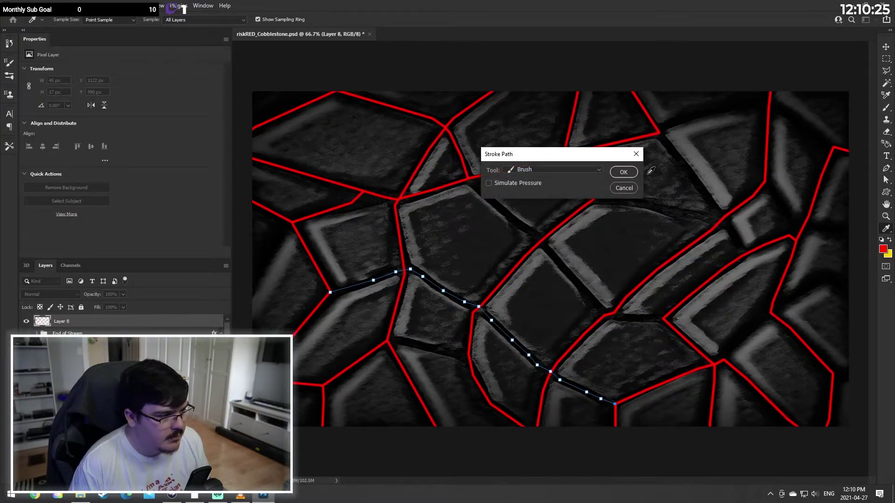
pyautogui.click(622, 171)
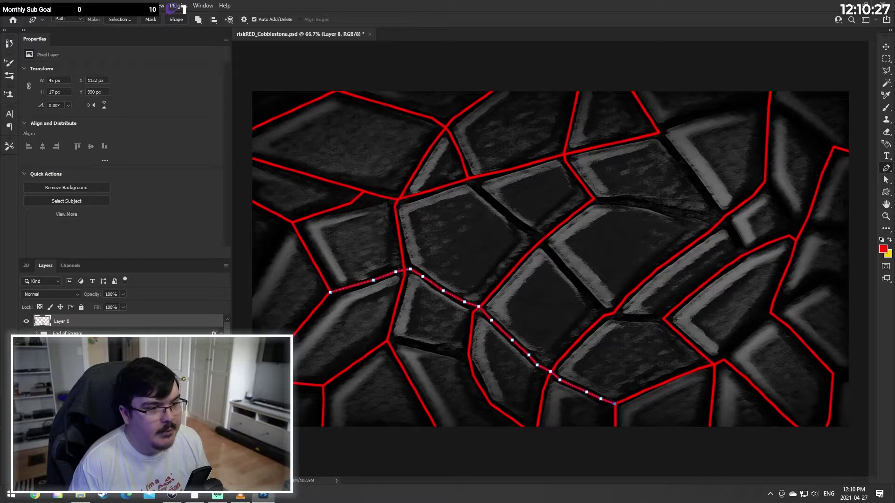
pyautogui.press('m')
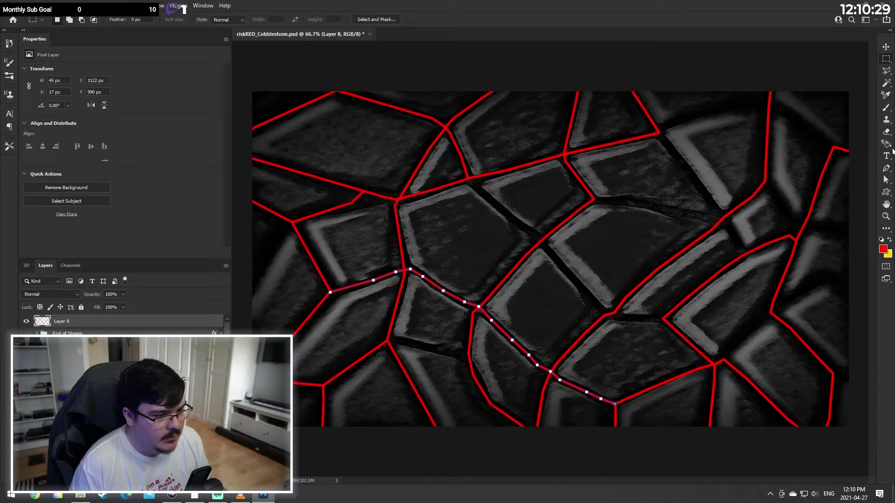
# Step: Draw a Pen path from the red junction above the large central stone down the diagonal crack and across to the red corner at its right
pyautogui.click(886, 168)
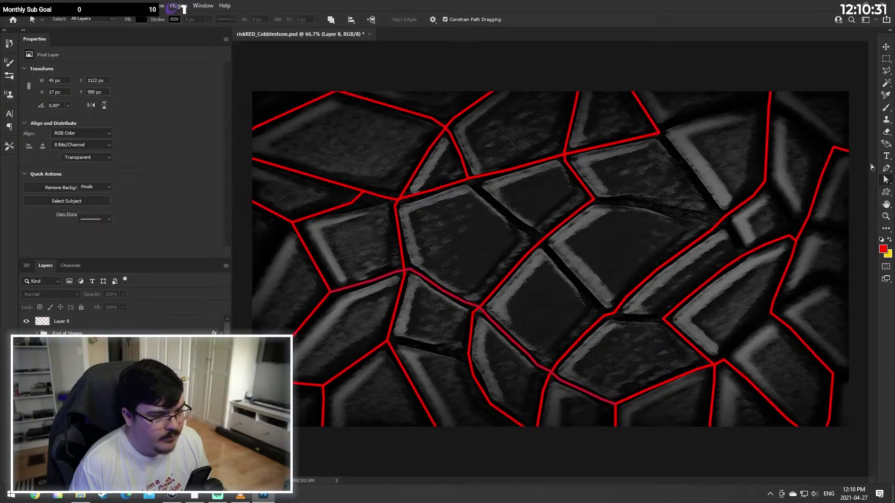
pyautogui.click(467, 177)
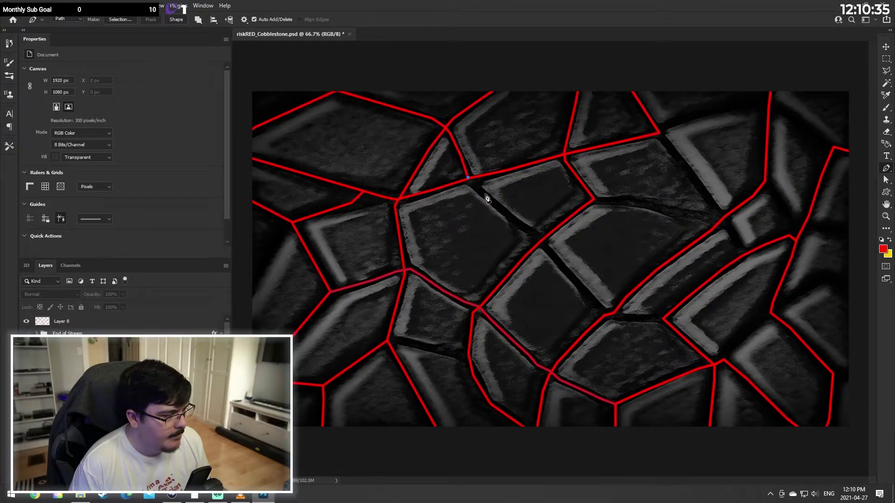
pyautogui.click(485, 195)
pyautogui.click(506, 213)
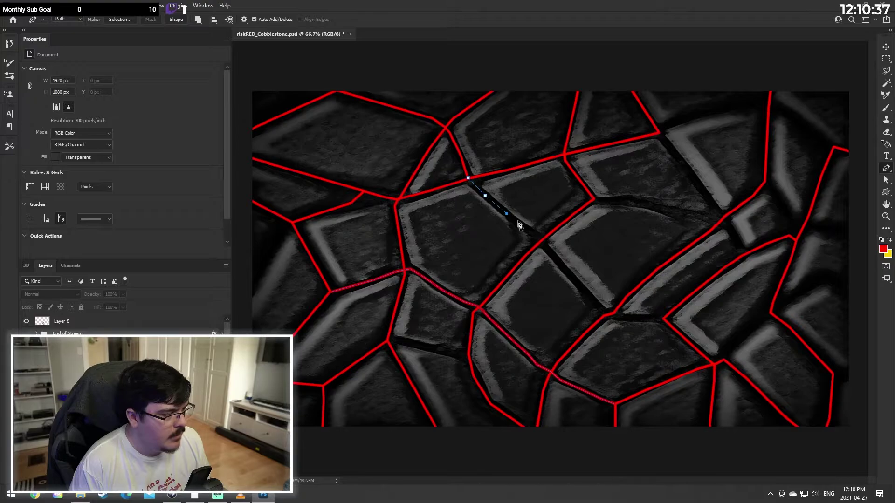
pyautogui.click(541, 244)
pyautogui.click(559, 264)
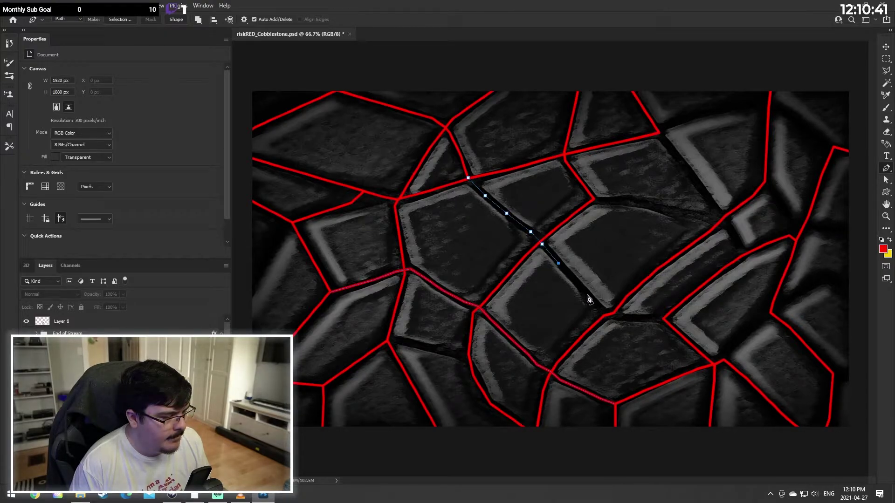
pyautogui.click(587, 295)
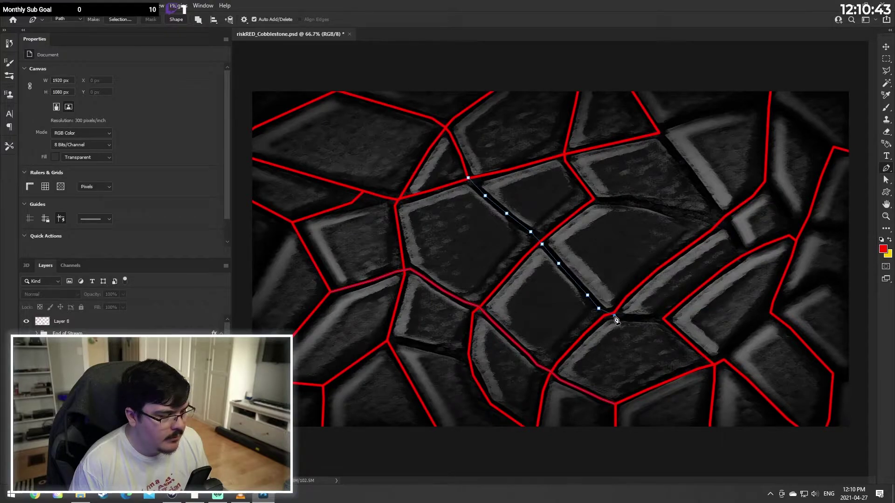
pyautogui.click(614, 315)
pyautogui.click(635, 319)
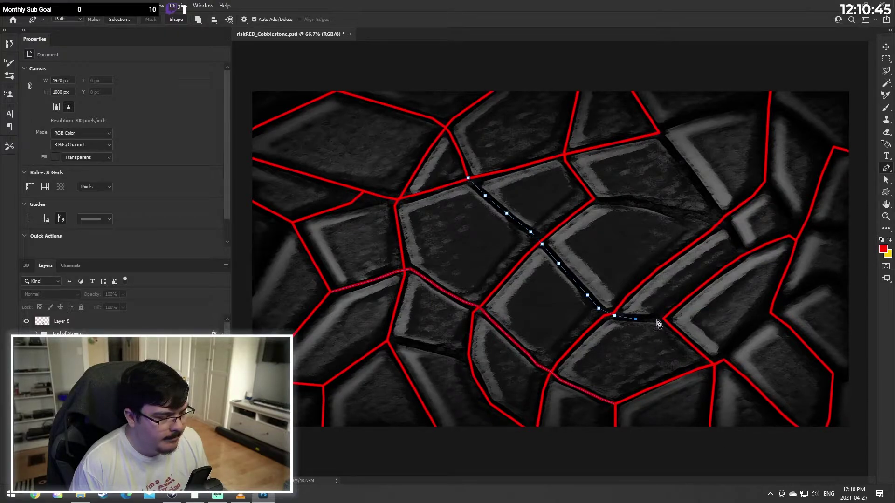
pyautogui.click(657, 320)
pyautogui.click(662, 320)
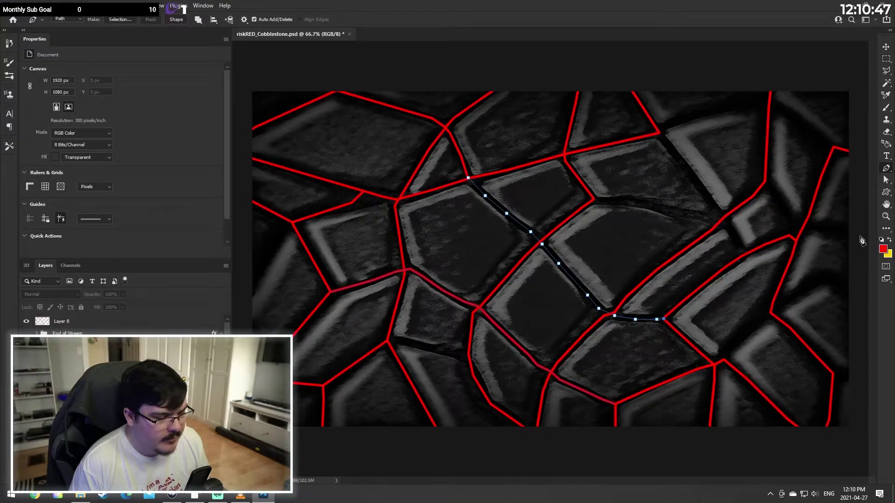
# Step: Try to stroke the new path from its last anchor point without a layer selected
pyautogui.click(886, 180)
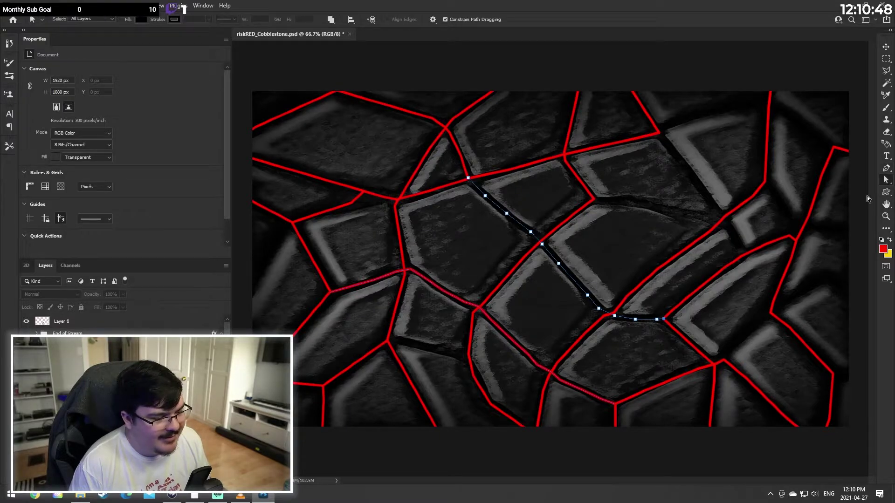
pyautogui.rightClick(664, 321)
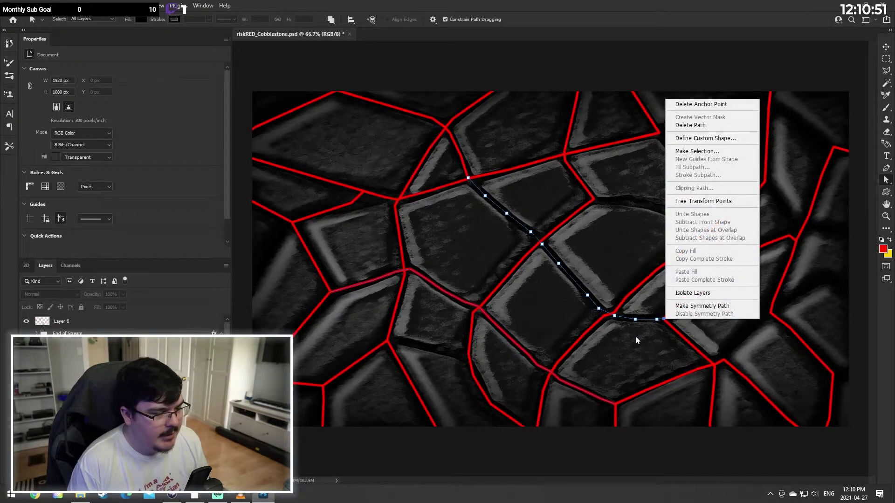
pyautogui.click(636, 338)
pyautogui.rightClick(663, 320)
pyautogui.click(635, 320)
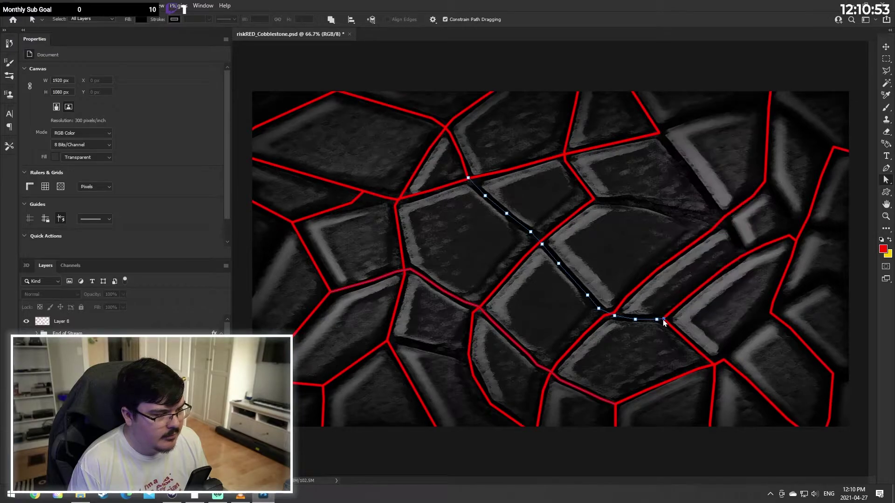
# Step: Remove the new diagonal path's anchor points back to the previously stroked path
pyautogui.press('BackSpace')
pyautogui.press('BackSpace')
pyautogui.press('BackSpace')
pyautogui.press('BackSpace')
pyautogui.press('BackSpace')
pyautogui.press('BackSpace')
pyautogui.press('BackSpace')
pyautogui.press('BackSpace')
pyautogui.press('BackSpace')
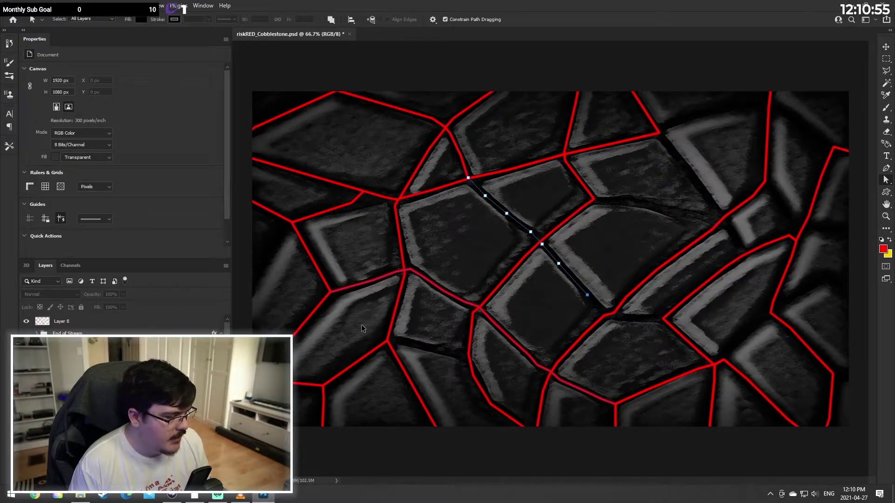
pyautogui.press('BackSpace')
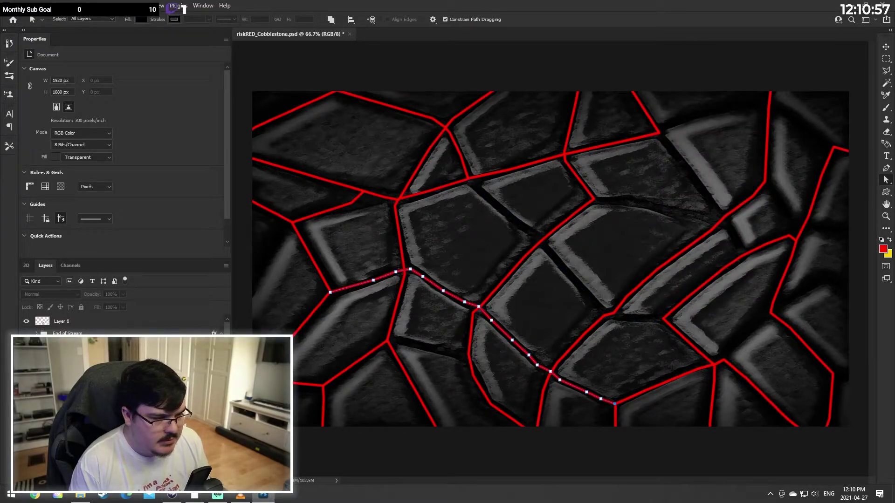
# Step: Deselect the previously stroked path and clear it from the canvas
pyautogui.click(304, 279)
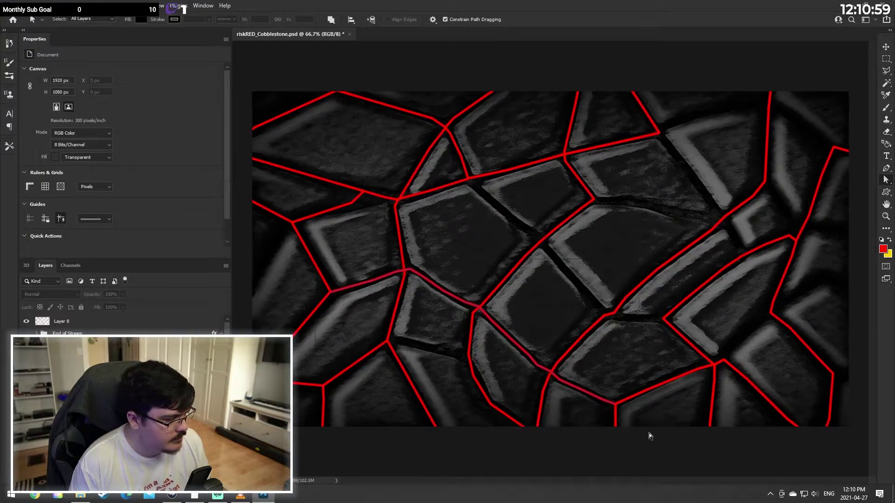
pyautogui.moveTo(648, 432); pyautogui.dragTo(660, 444)
pyautogui.press('BackSpace')
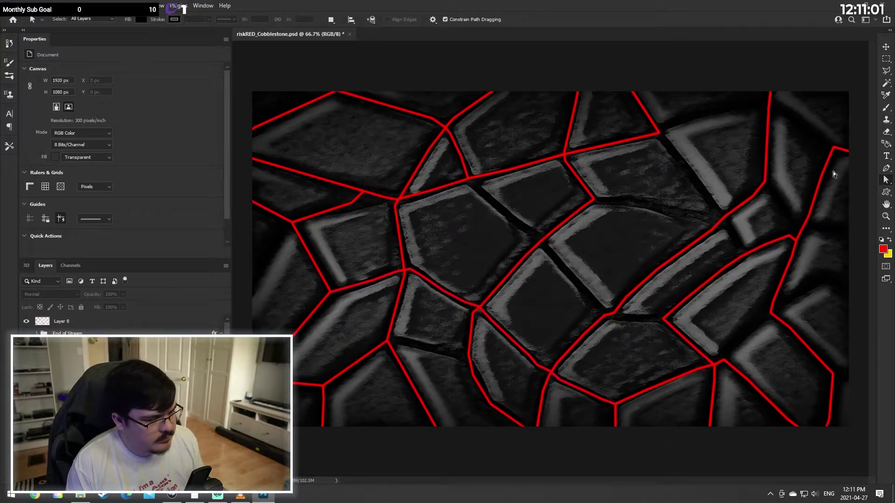
# Step: Redraw the Pen path from the junction above the large central stone down the diagonal crack and along the short crack to the right-hand red corner
pyautogui.click(886, 169)
pyautogui.click(467, 178)
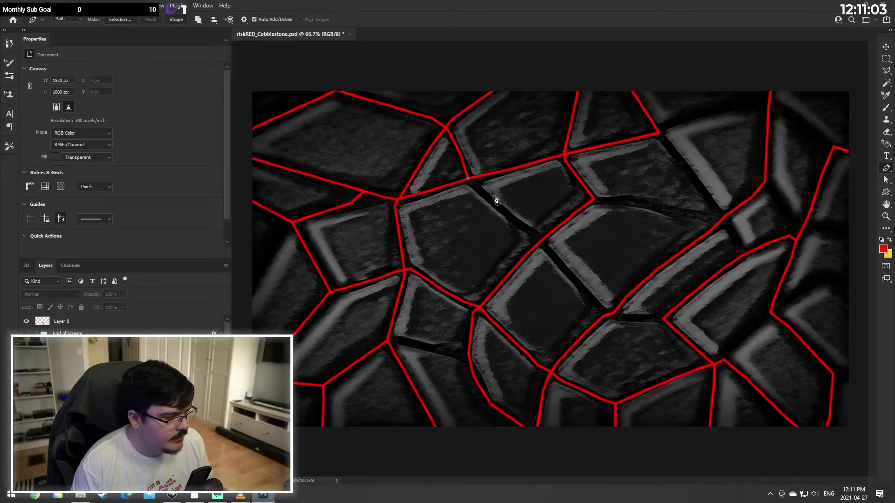
pyautogui.click(510, 216)
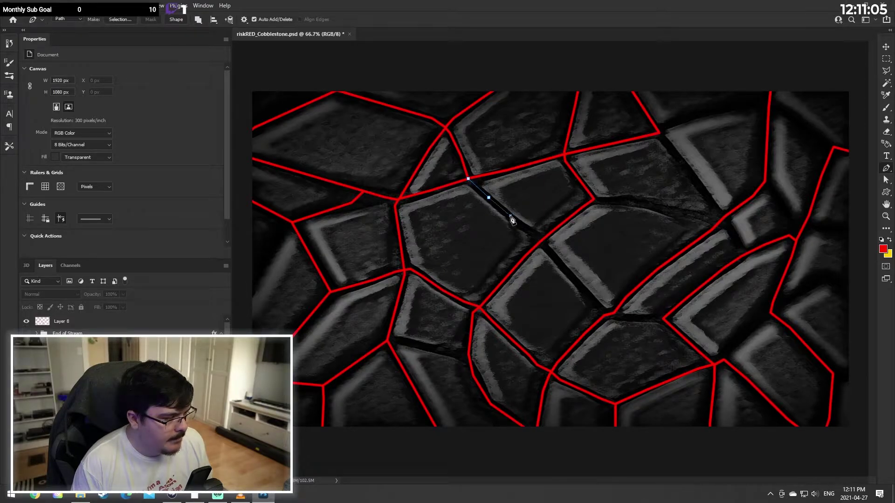
pyautogui.click(535, 233)
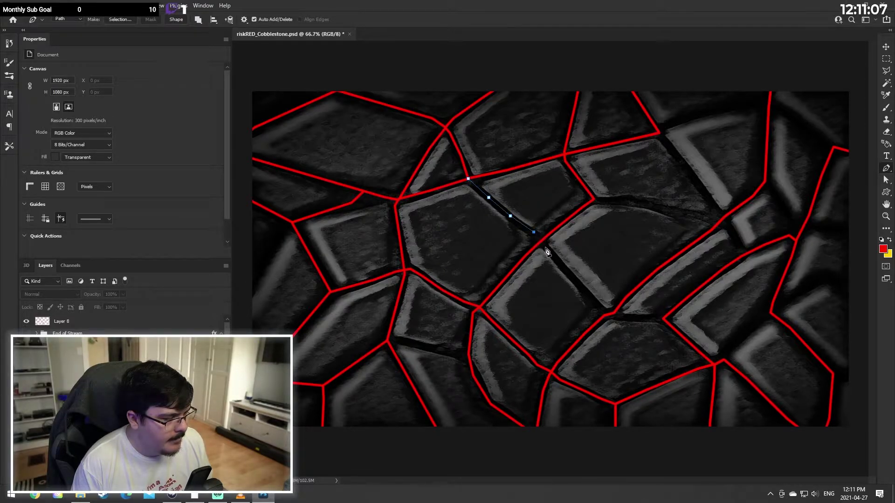
pyautogui.click(547, 248)
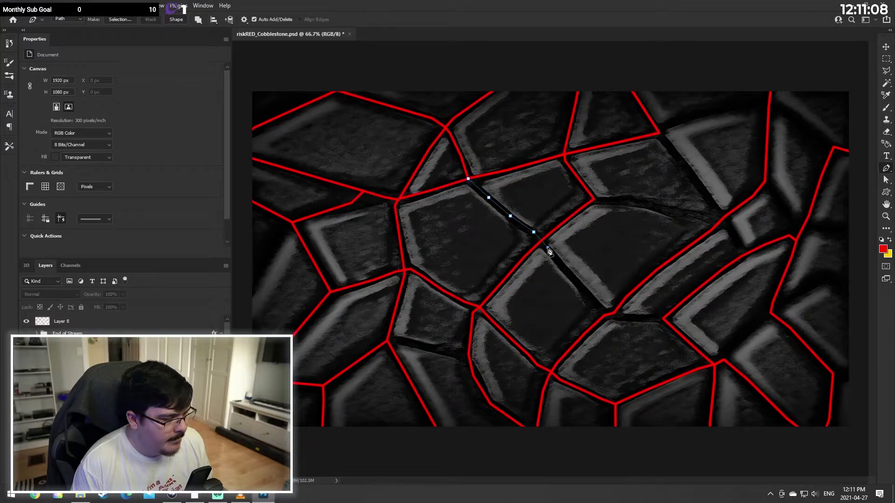
pyautogui.click(587, 296)
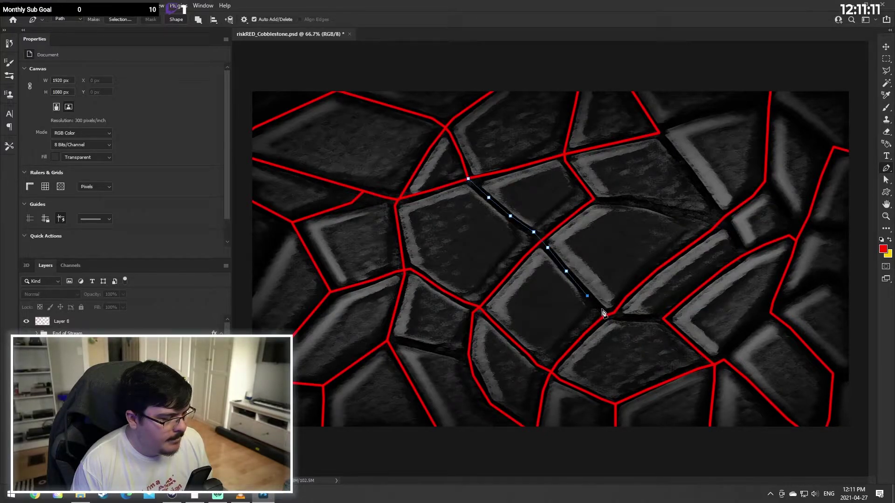
pyautogui.click(602, 312)
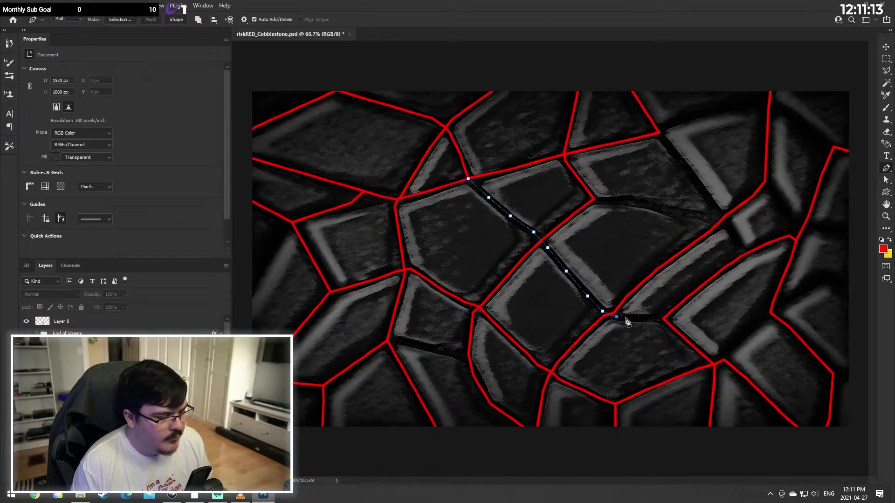
pyautogui.click(642, 319)
pyautogui.click(664, 319)
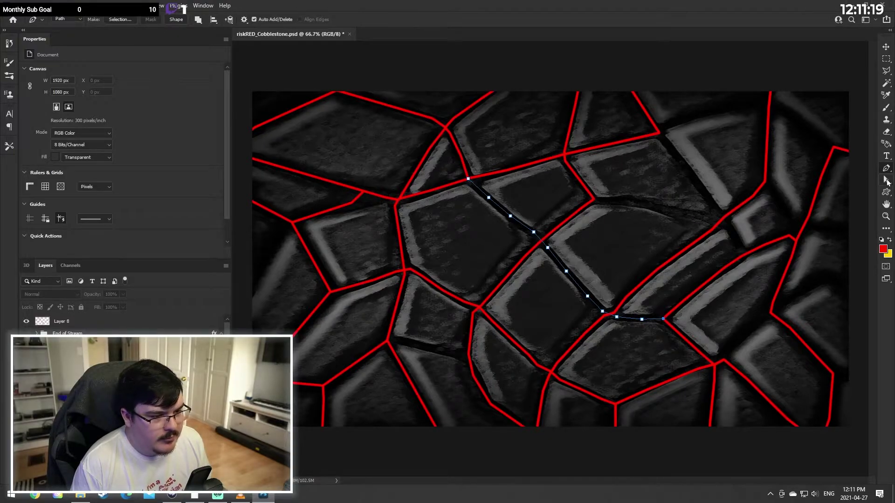
# Step: Select all anchor points of the redrawn diagonal path with the Direct Selection tool
pyautogui.click(886, 181)
pyautogui.rightClick(667, 322)
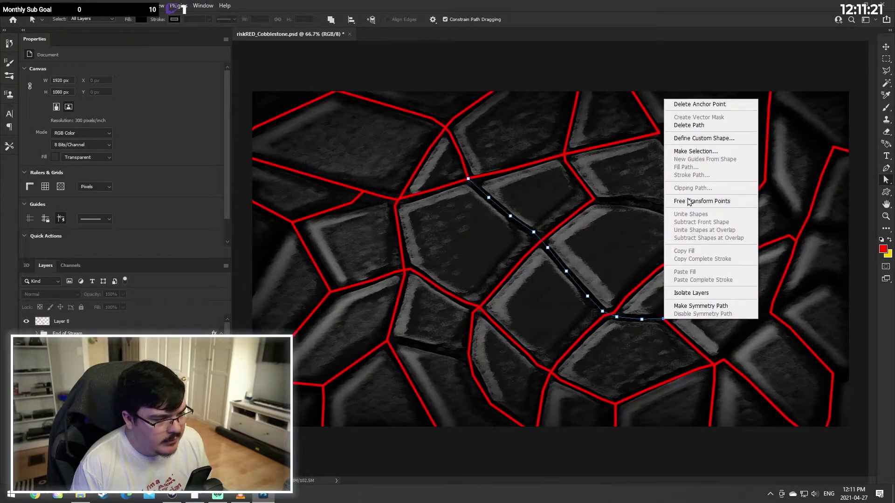
pyautogui.click(653, 324)
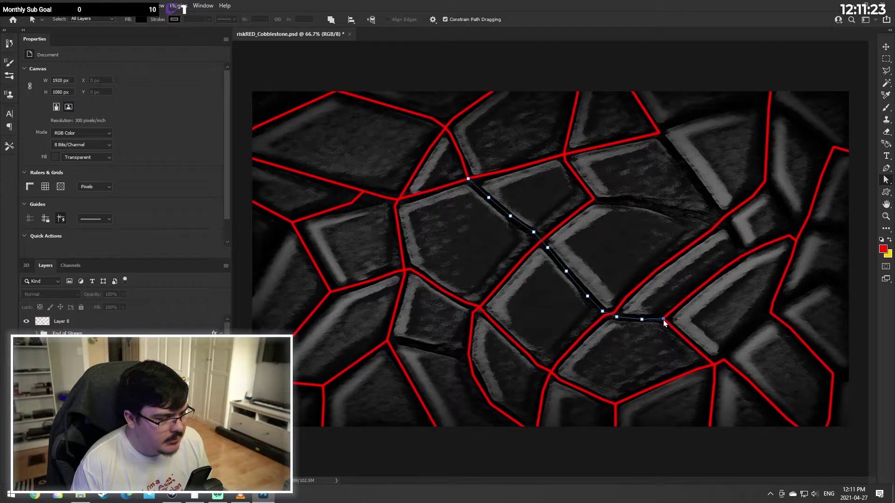
pyautogui.rightClick(663, 320)
pyautogui.click(672, 328)
pyautogui.moveTo(691, 345); pyautogui.dragTo(305, 95)
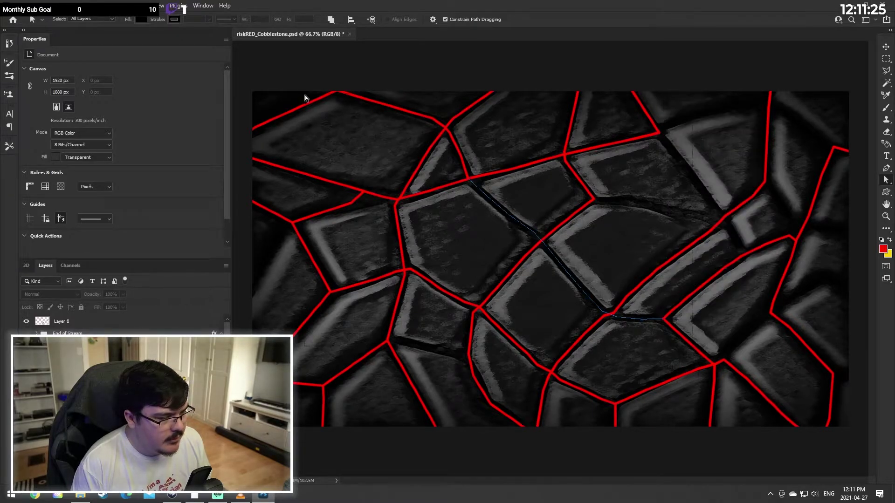
# Step: Try to stroke the selected path from several of its anchor points without a layer selected
pyautogui.rightClick(664, 321)
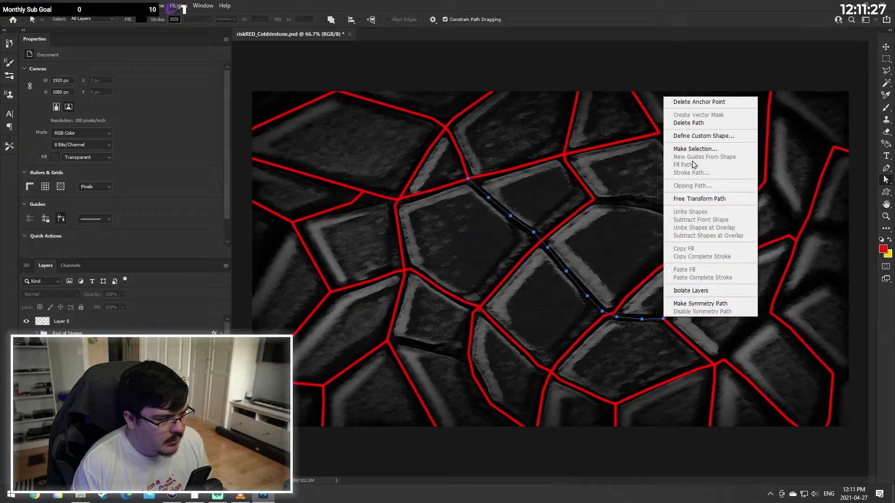
pyautogui.click(499, 176)
pyautogui.rightClick(511, 216)
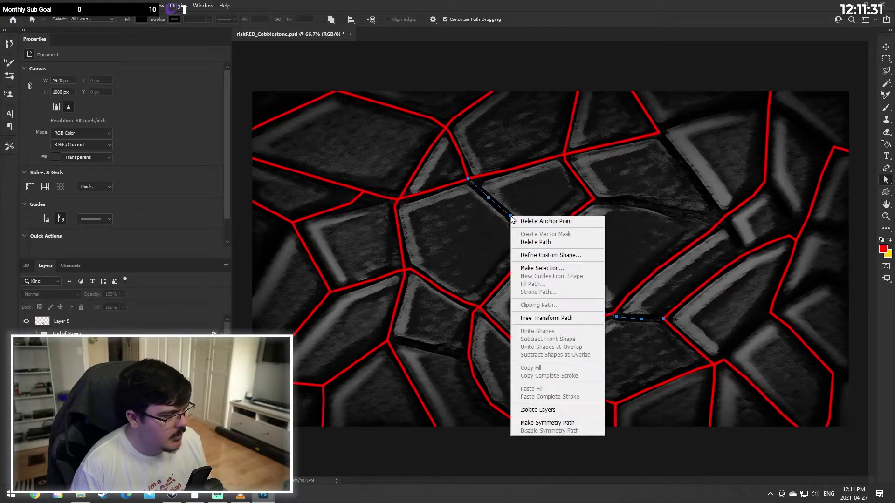
pyautogui.click(469, 177)
pyautogui.rightClick(468, 180)
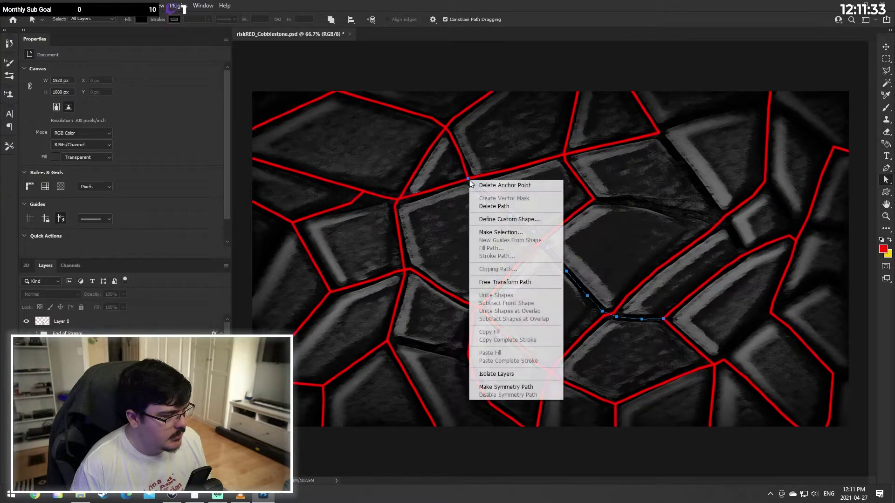
pyautogui.click(722, 248)
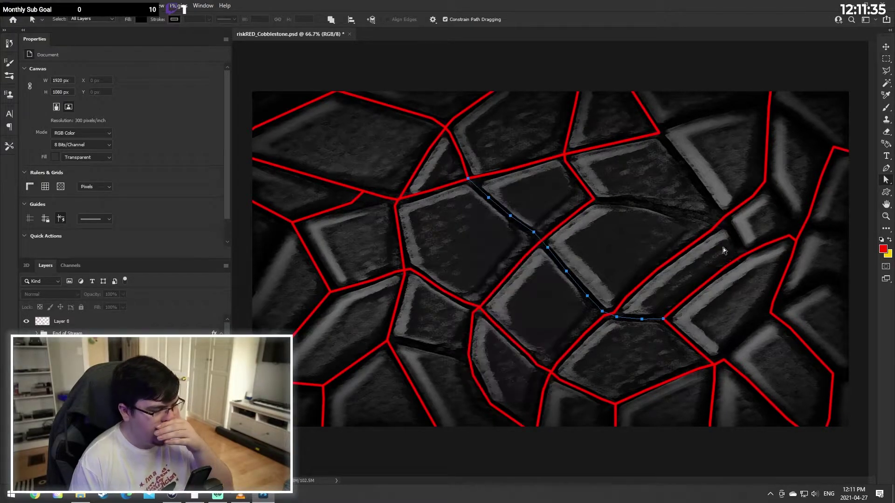
# Step: Stroke the diagonal path in red on Layer 8, and deselect the path
pyautogui.click(98, 322)
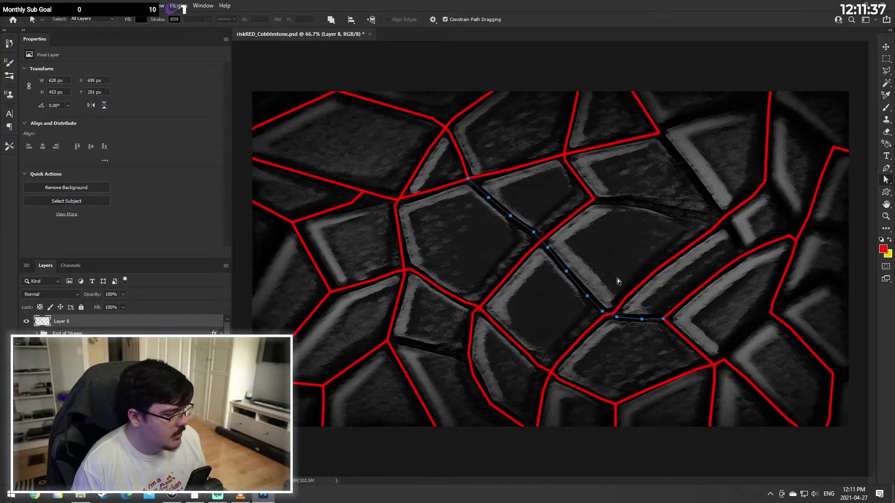
pyautogui.rightClick(663, 322)
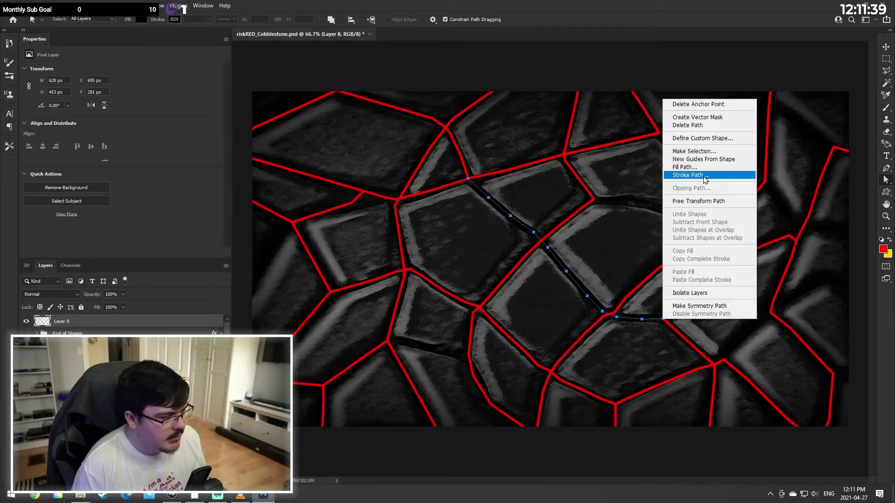
pyautogui.click(685, 178)
pyautogui.click(624, 172)
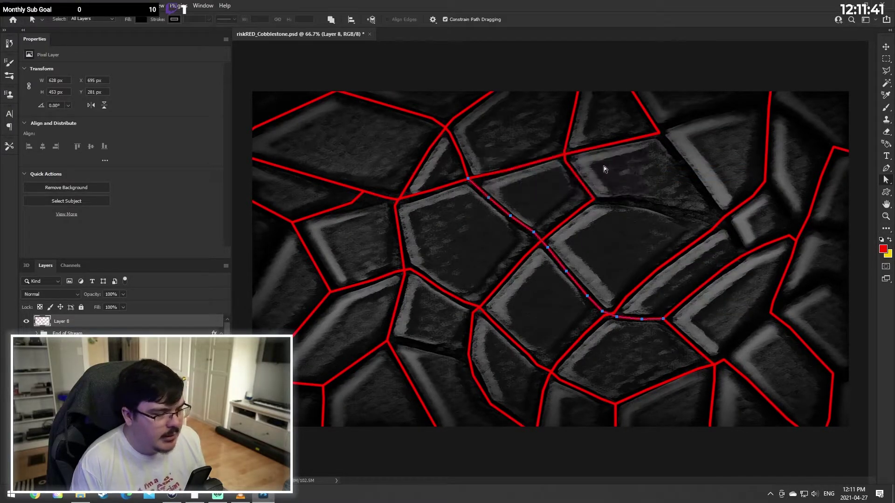
pyautogui.click(886, 60)
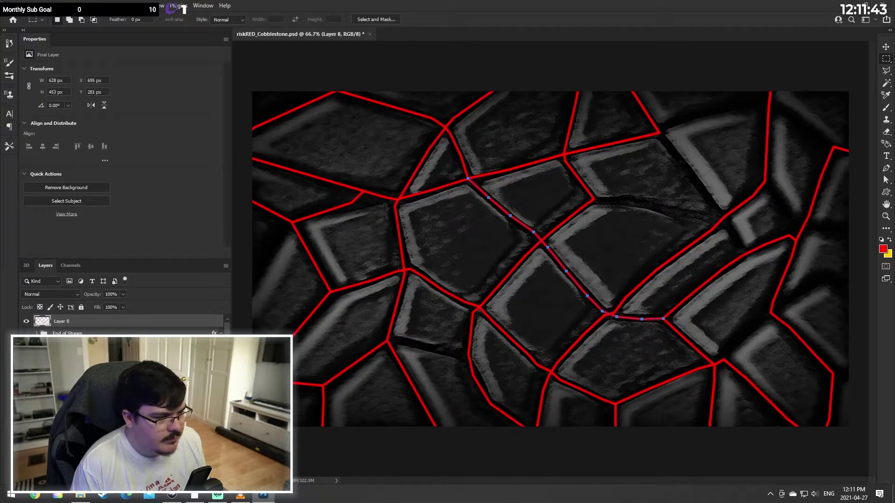
pyautogui.click(886, 179)
pyautogui.click(818, 195)
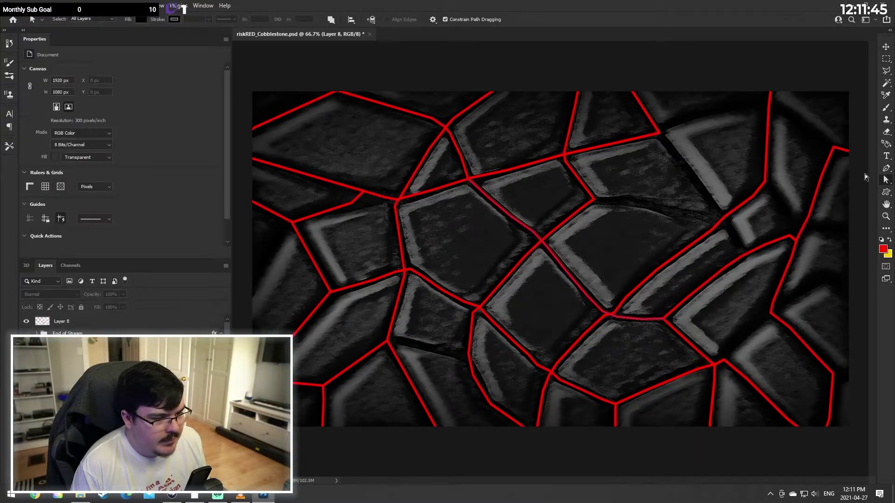
# Step: Draw a Pen path from the junction beside the upper central stones along the unstroked crack eastward, curving down to the red line below the small stone
pyautogui.click(886, 168)
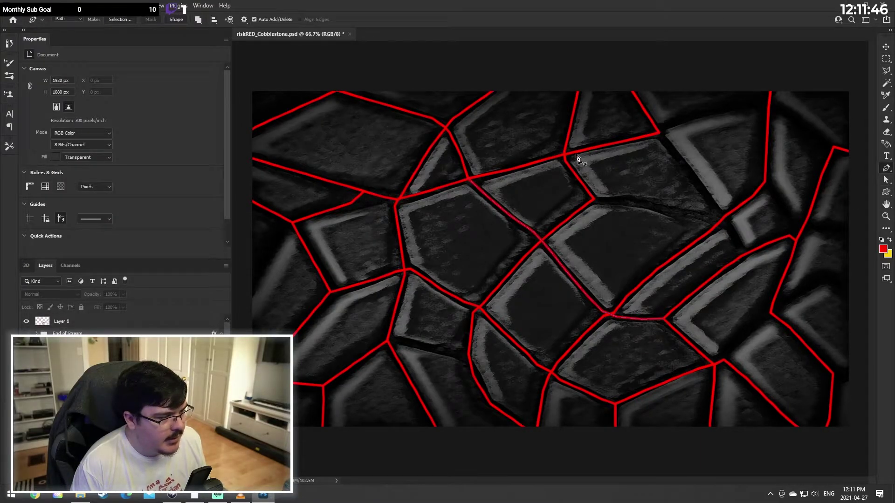
pyautogui.click(593, 199)
pyautogui.click(628, 202)
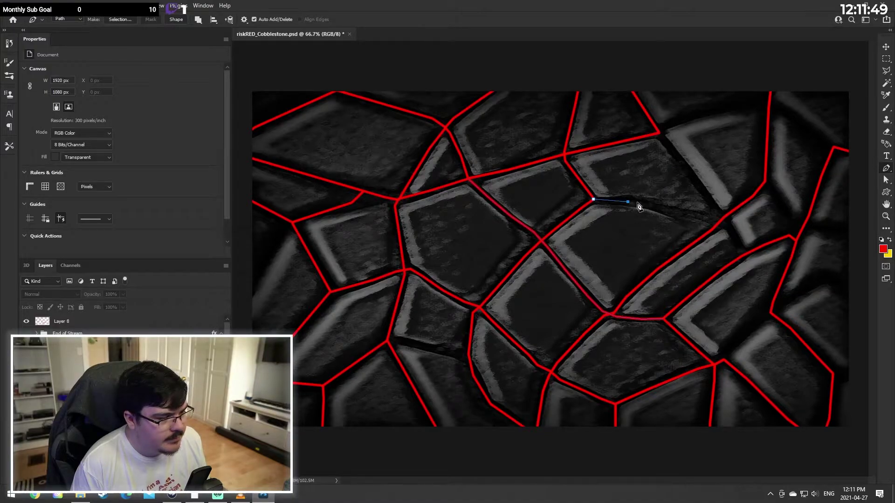
pyautogui.click(669, 211)
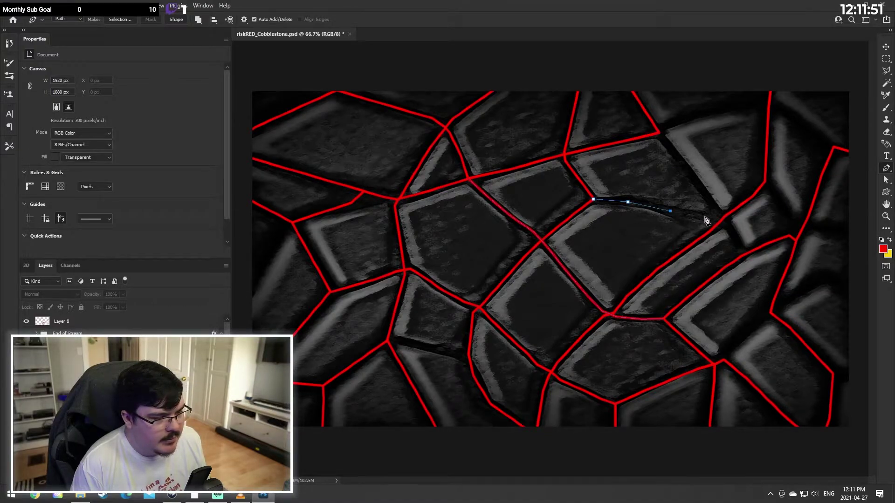
pyautogui.click(705, 216)
pyautogui.click(724, 223)
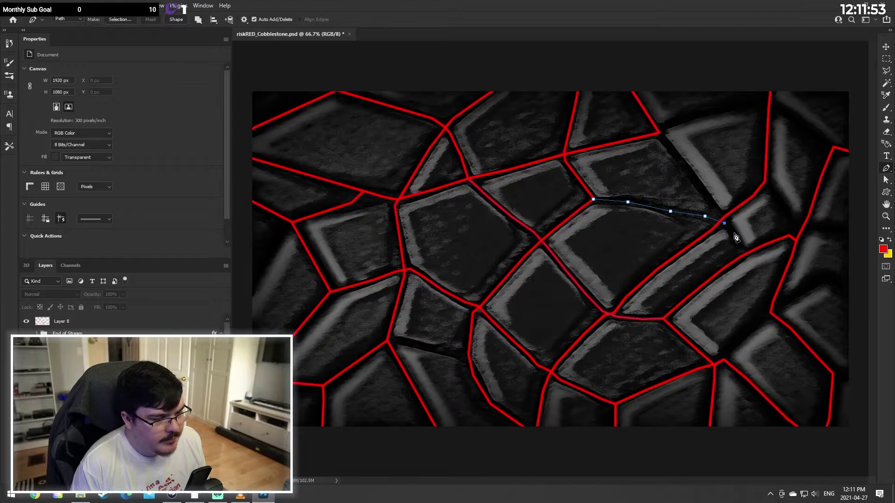
pyautogui.click(741, 249)
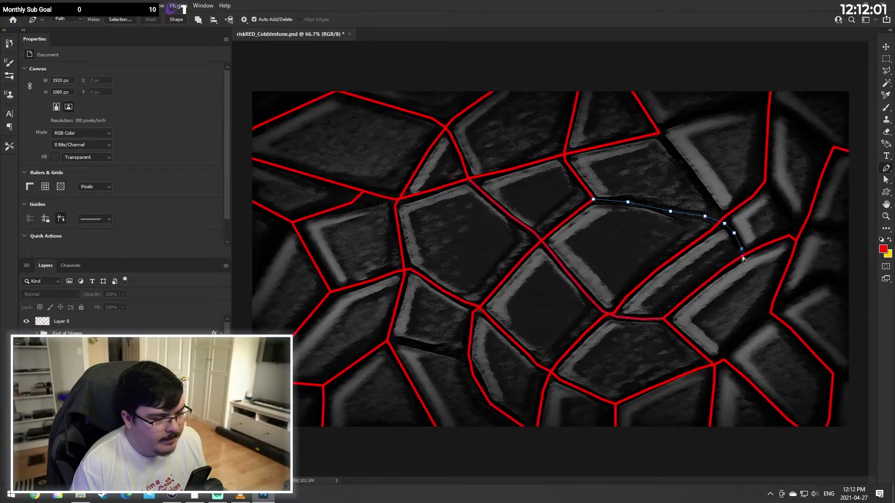
# Step: Stroke the path along the crack below the upper central-right stone in red on Layer 8
pyautogui.rightClick(744, 259)
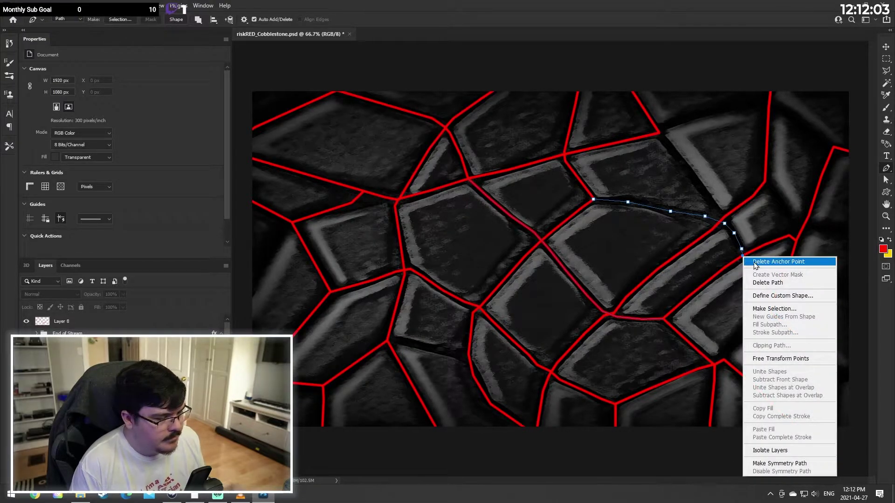
pyautogui.click(62, 321)
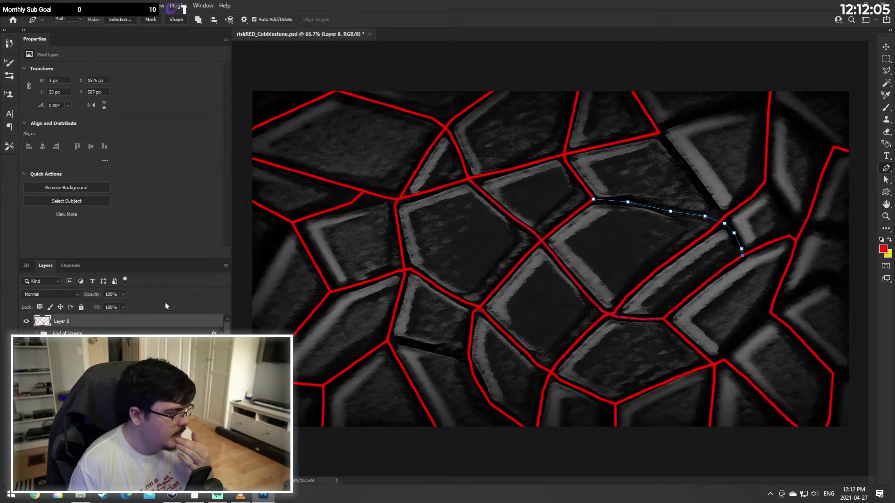
pyautogui.rightClick(744, 259)
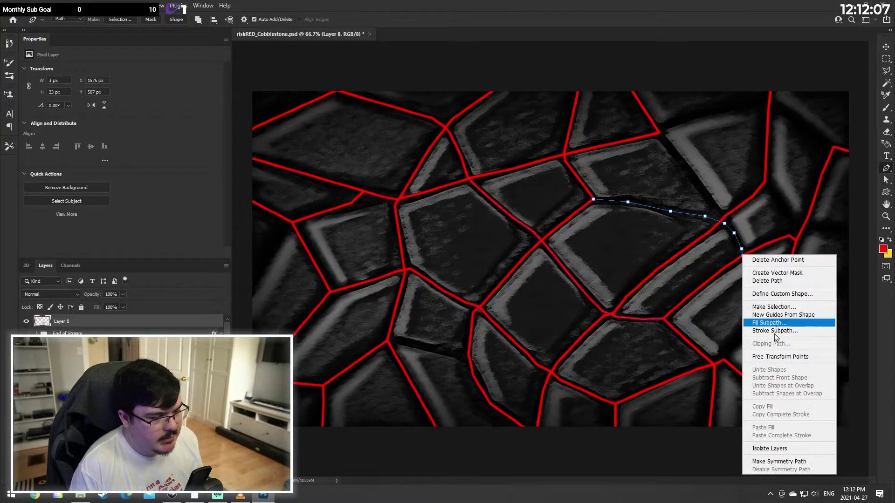
pyautogui.click(764, 332)
pyautogui.click(623, 173)
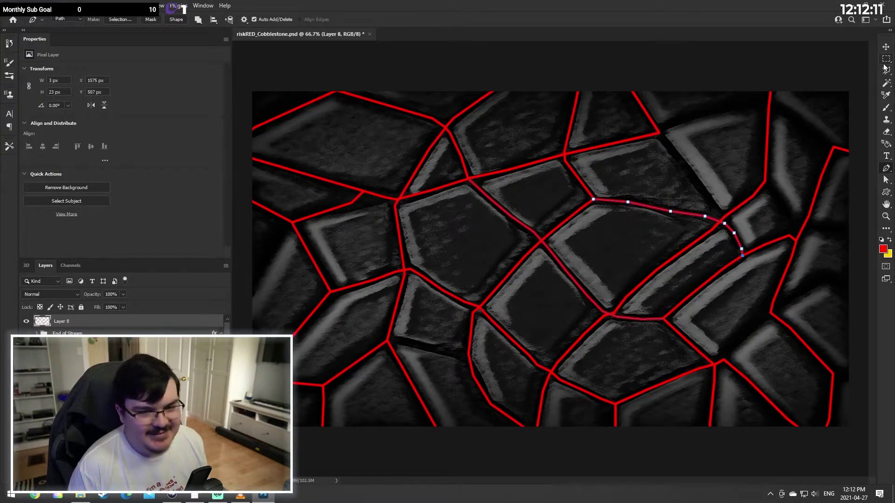
pyautogui.press('m')
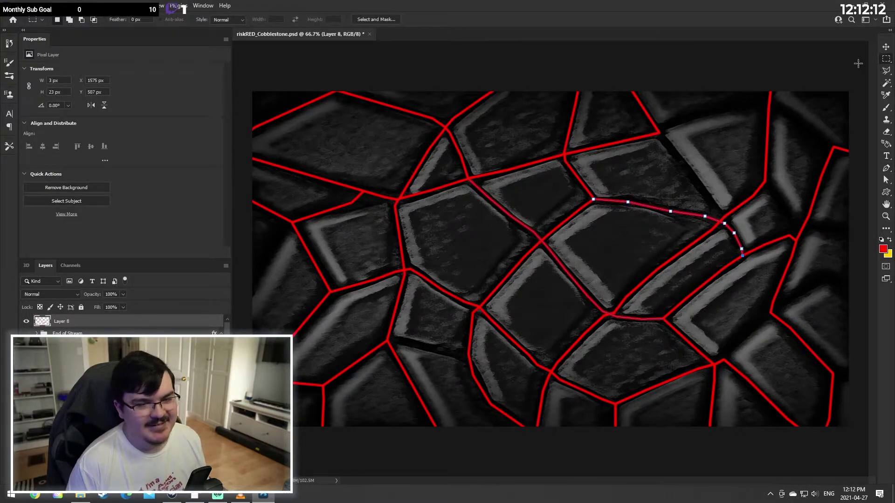
# Step: Draw a Pen path from the red corner near the canvas's upper-right edge along the upper crack to the corner above the diagonal crack
pyautogui.click(886, 169)
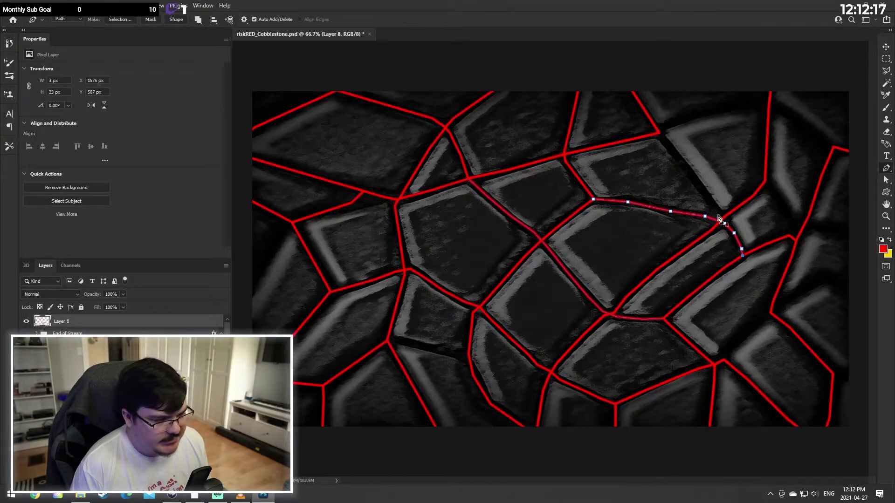
pyautogui.click(834, 148)
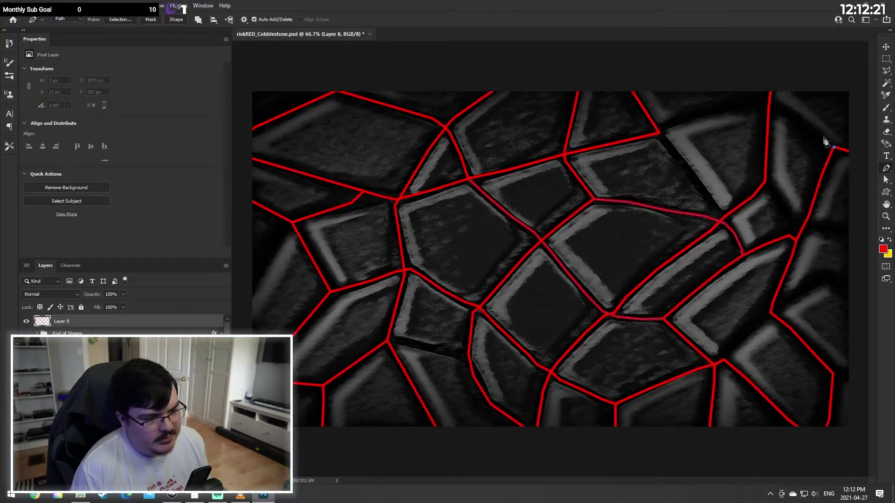
pyautogui.click(821, 136)
pyautogui.click(783, 112)
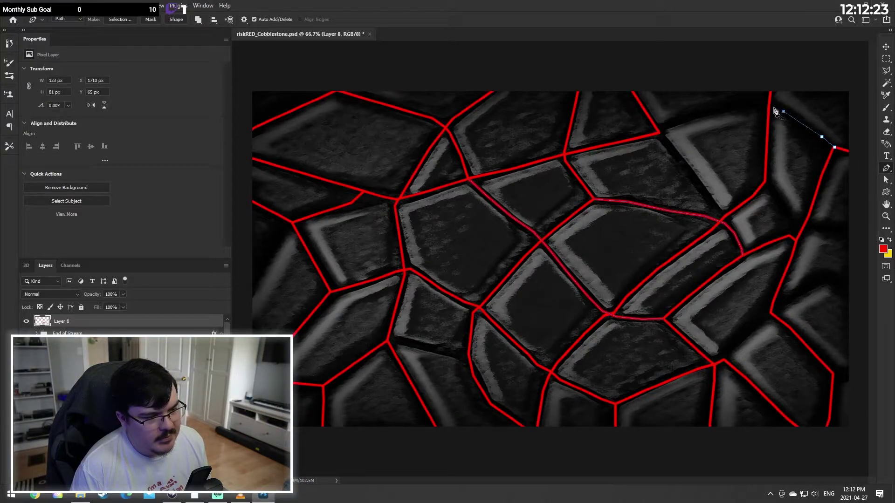
pyautogui.click(768, 105)
pyautogui.click(715, 111)
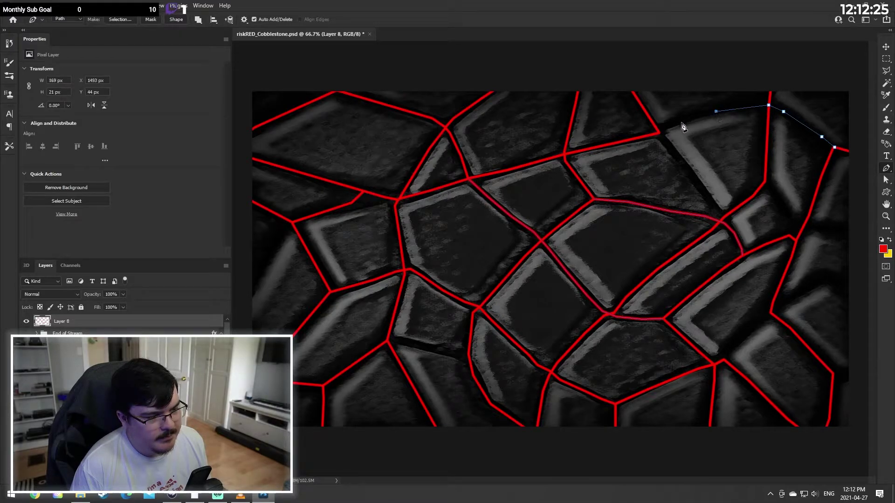
pyautogui.click(673, 124)
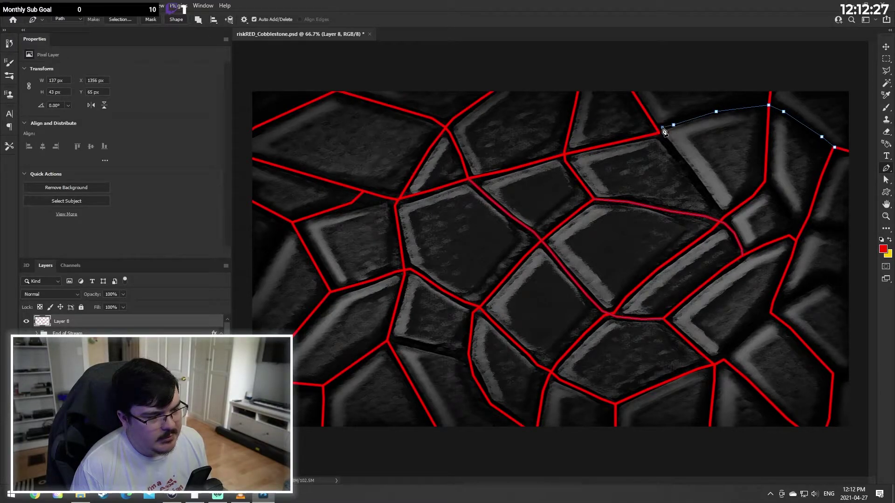
pyautogui.click(662, 127)
pyautogui.click(658, 133)
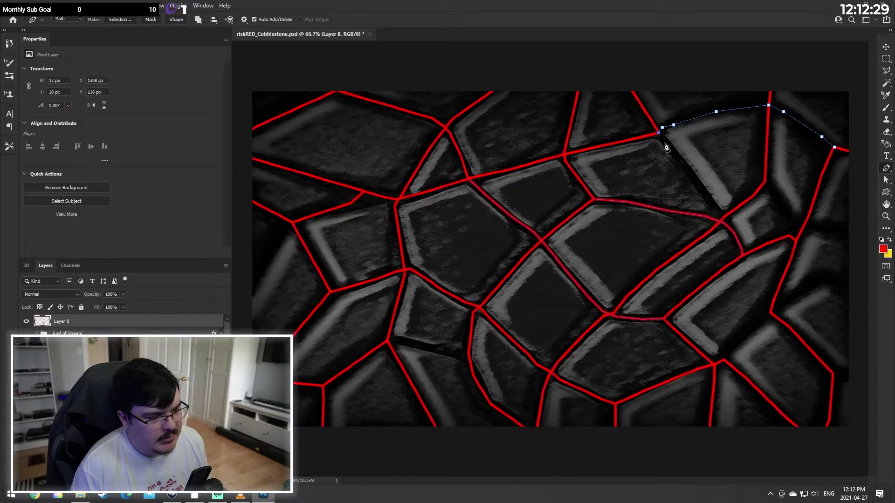
# Step: Extend the Pen path down the diagonal crack to the junction beside the small stone, redoing its final anchor point
pyautogui.click(689, 172)
pyautogui.click(711, 202)
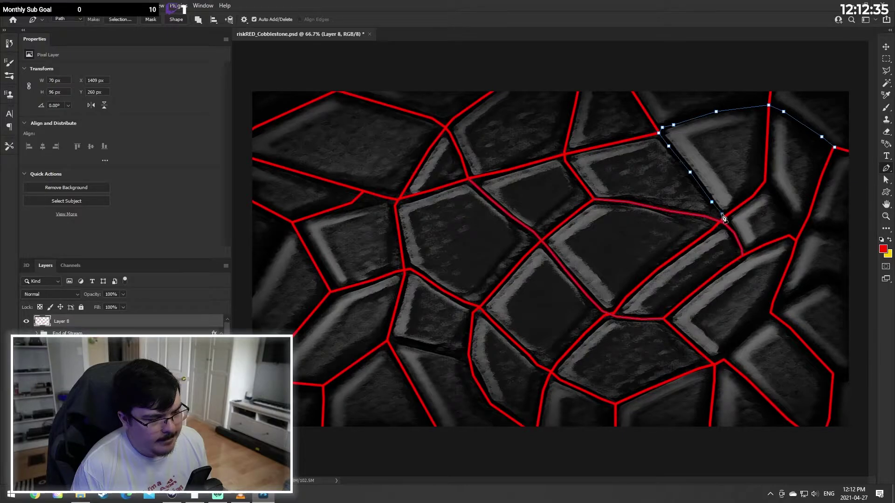
pyautogui.click(721, 214)
pyautogui.hotkey('ctrl', 'z')
pyautogui.click(725, 218)
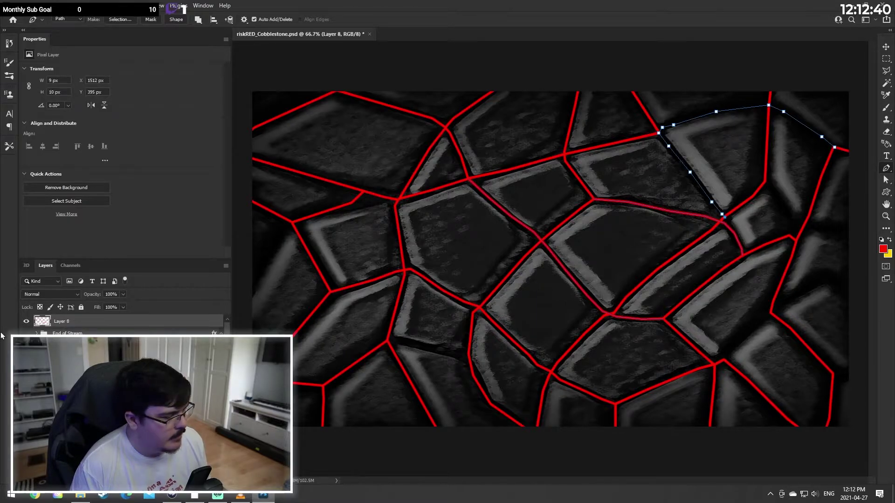
# Step: Stroke the upper-right crack path in red on Layer 8, and deselect the path
pyautogui.rightClick(725, 220)
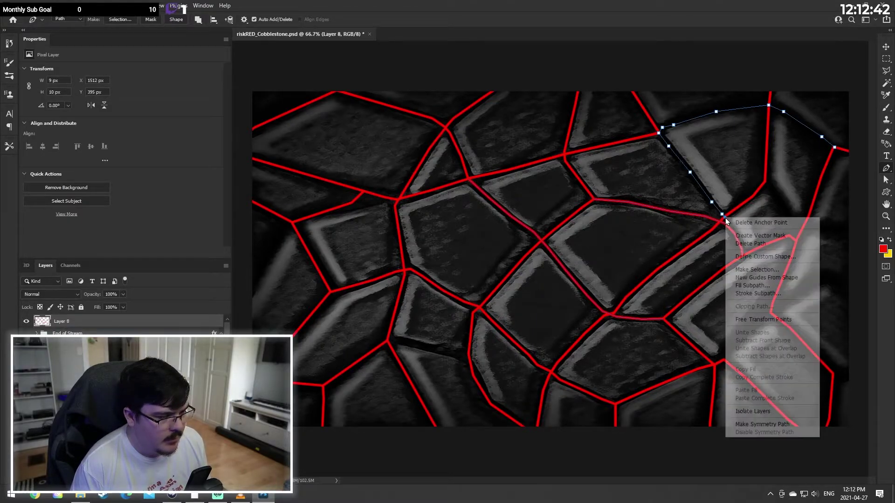
pyautogui.click(773, 293)
pyautogui.click(623, 172)
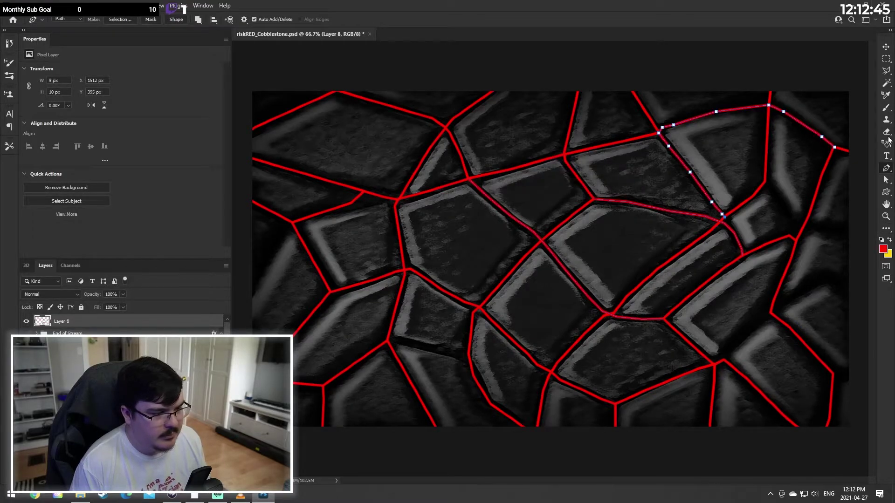
pyautogui.click(890, 59)
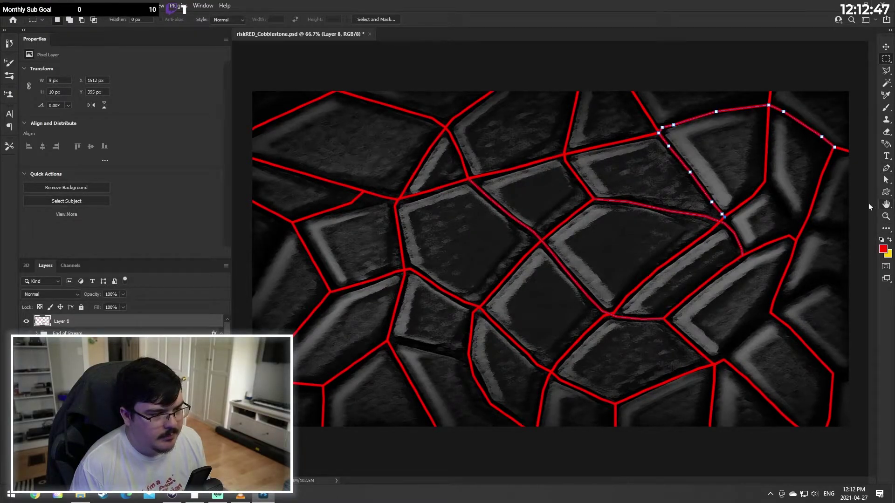
pyautogui.click(885, 180)
pyautogui.click(849, 173)
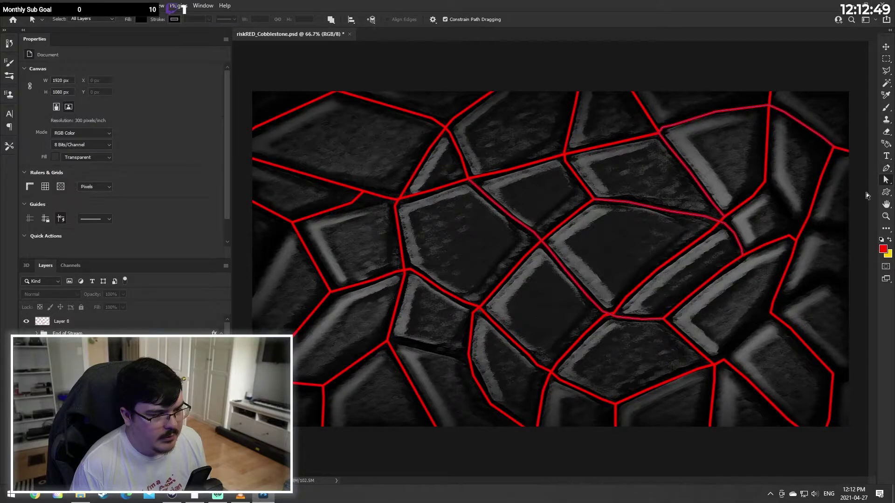
# Step: Draw a Pen path from the red corner above the small stone down its crack and eastward past the canvas's right edge
pyautogui.click(888, 169)
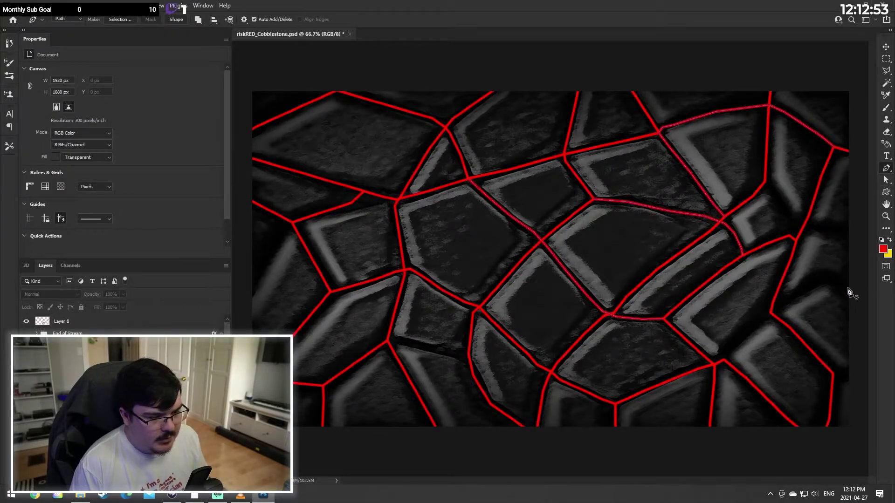
pyautogui.click(765, 179)
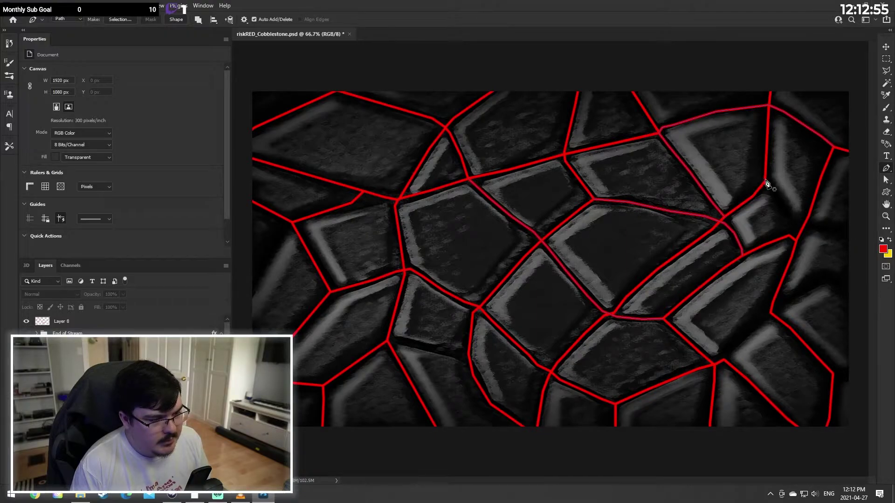
pyautogui.click(794, 225)
pyautogui.click(813, 229)
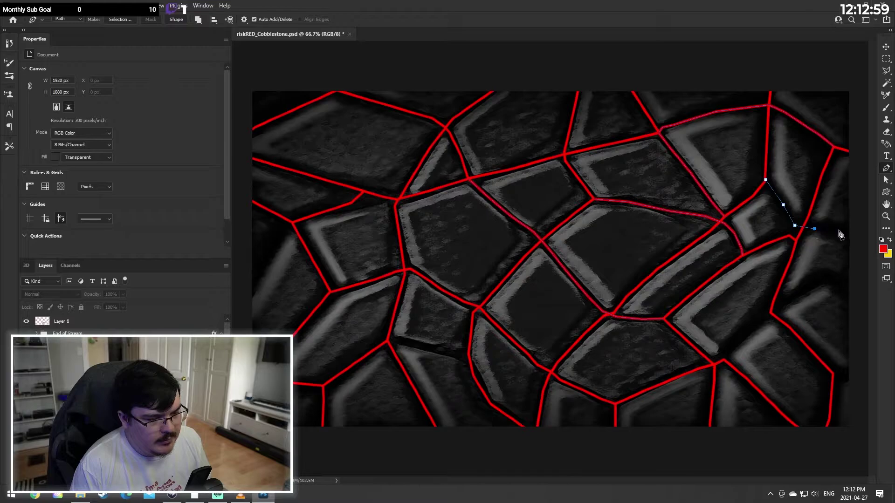
pyautogui.click(841, 235)
pyautogui.click(855, 247)
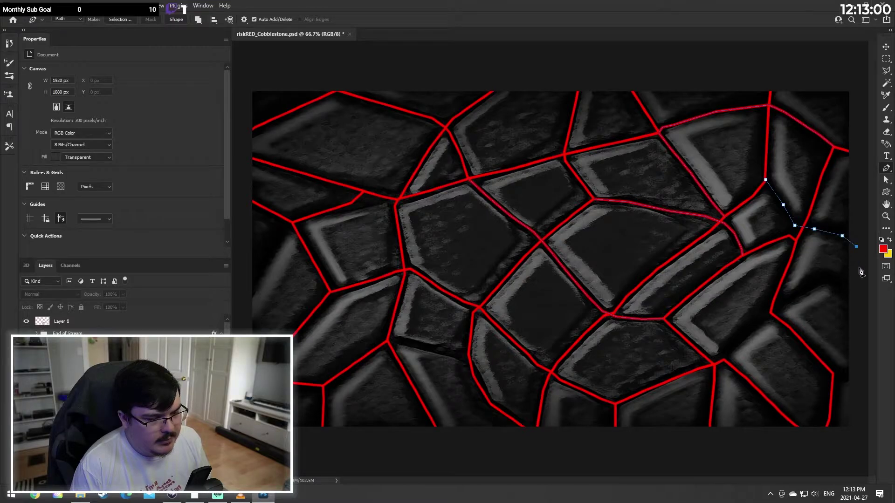
# Step: Continue the Pen path back in from outside the canvas edge along the lower crack and down to the red junction at the lower right
pyautogui.click(841, 289)
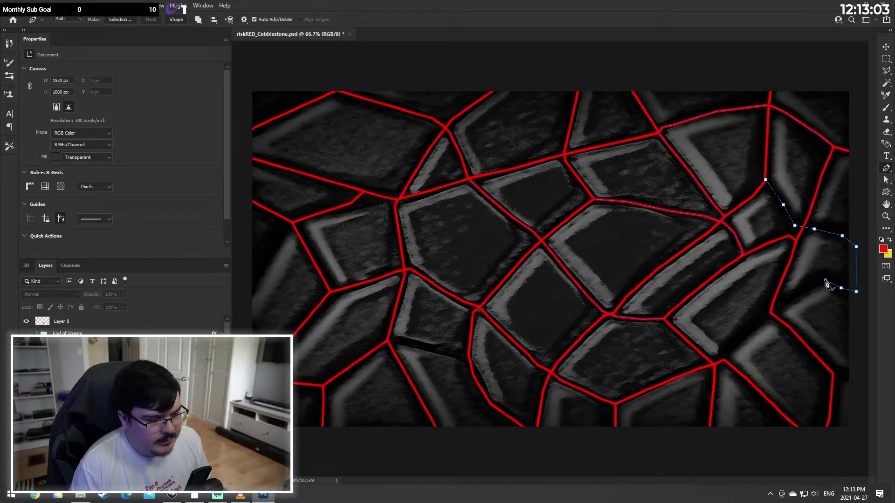
pyautogui.click(825, 281)
pyautogui.click(797, 295)
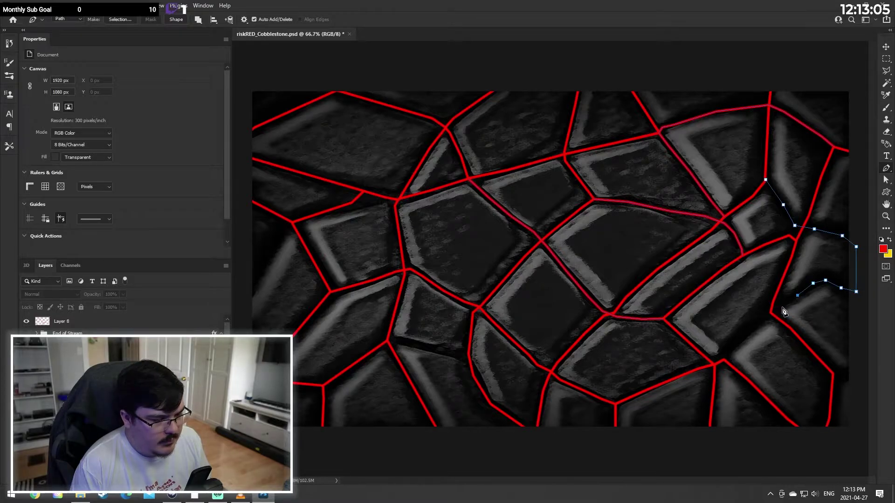
pyautogui.click(781, 306)
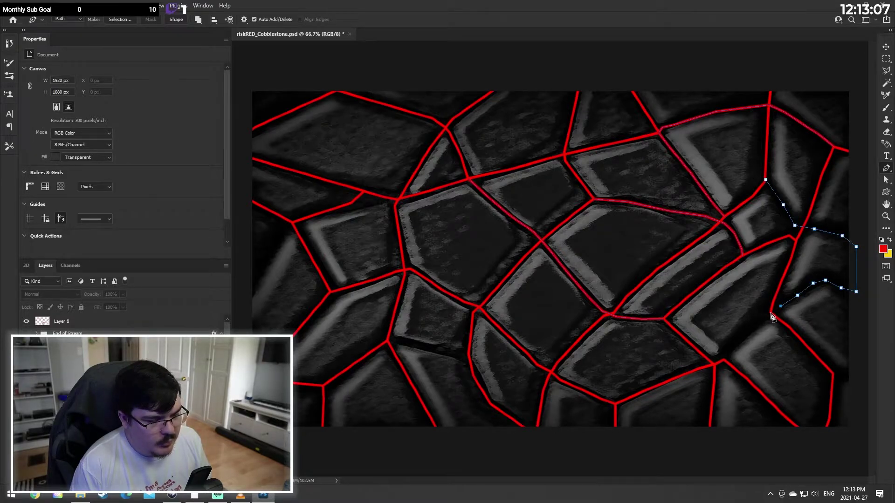
pyautogui.click(750, 328)
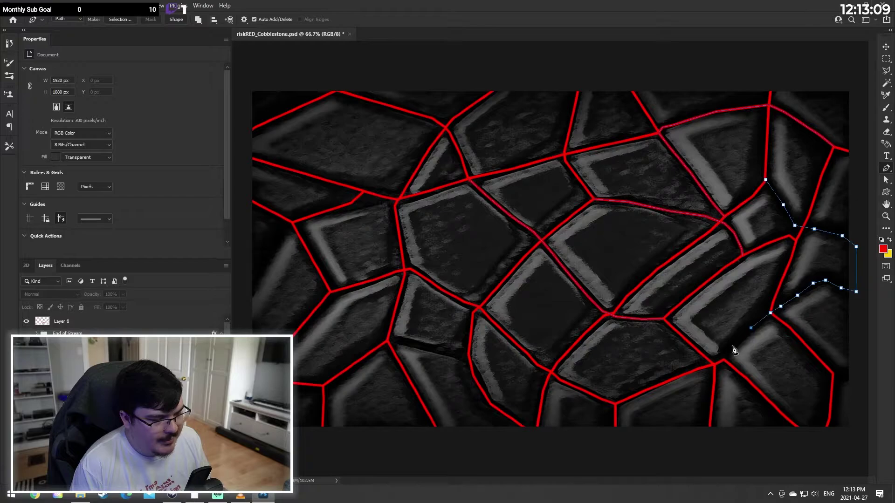
pyautogui.click(734, 347)
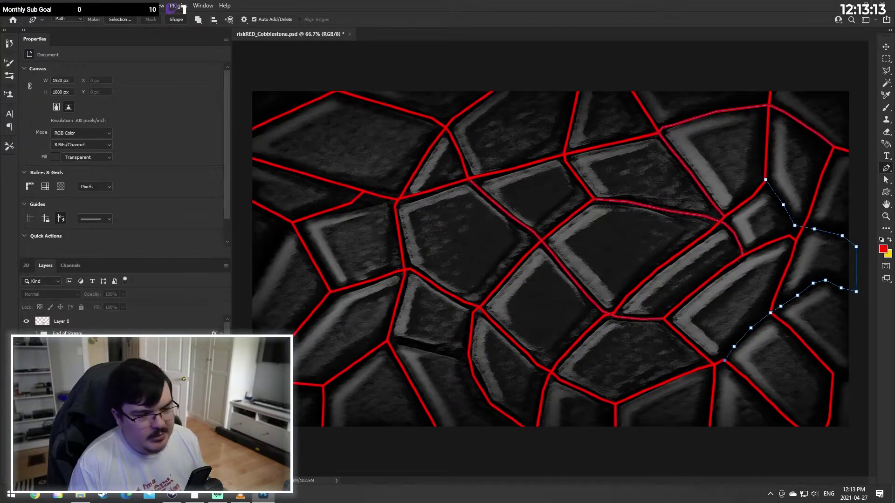
# Step: Stroke the crack path running past the canvas's right edge with the red Brush on Layer 8, and deselect the path
pyautogui.press('a')
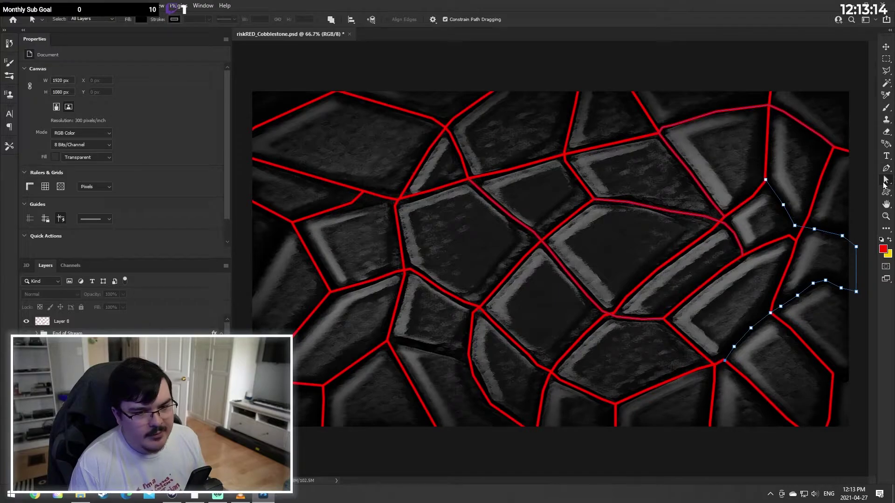
pyautogui.rightClick(724, 362)
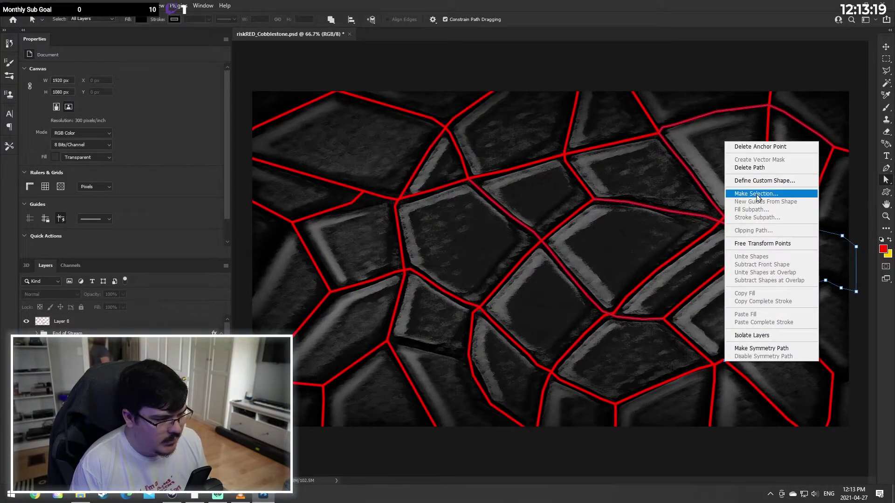
pyautogui.click(90, 317)
pyautogui.click(90, 317)
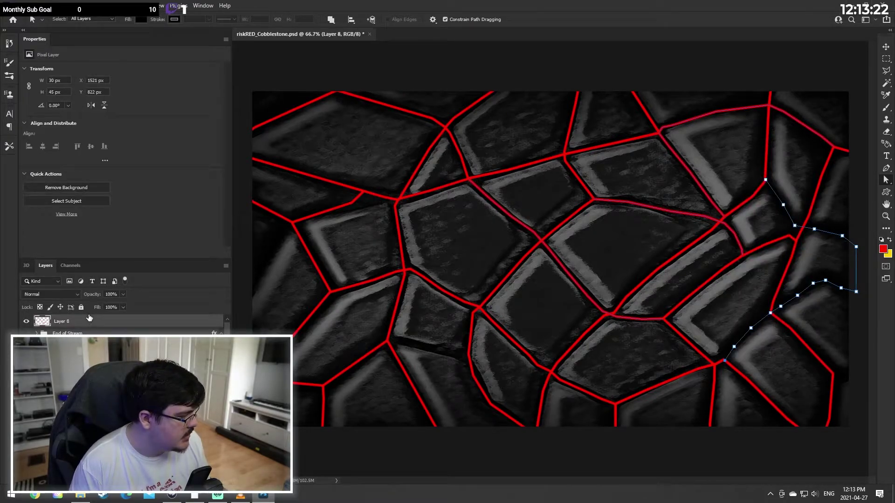
pyautogui.rightClick(724, 362)
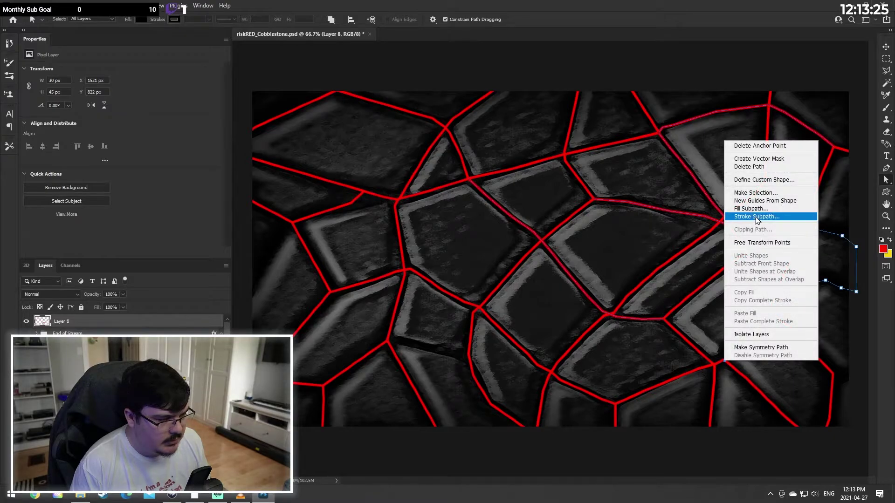
pyautogui.press('Escape')
pyautogui.press('i')
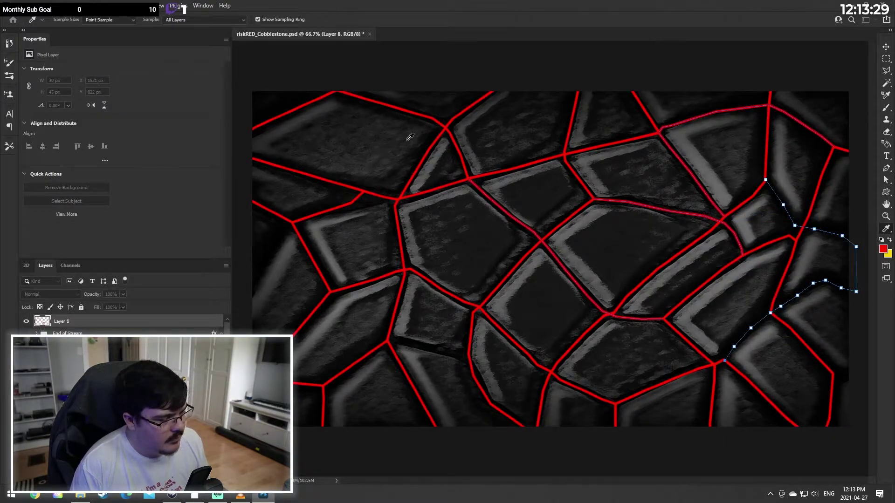
pyautogui.click(623, 173)
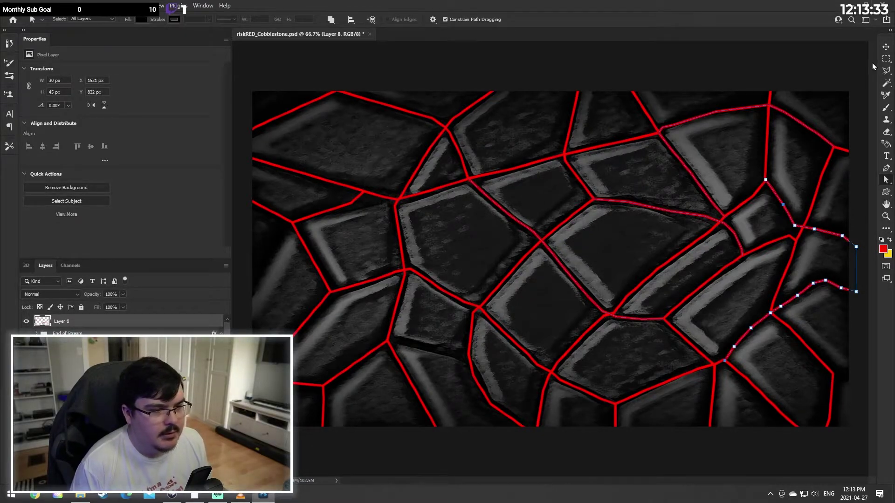
pyautogui.click(884, 61)
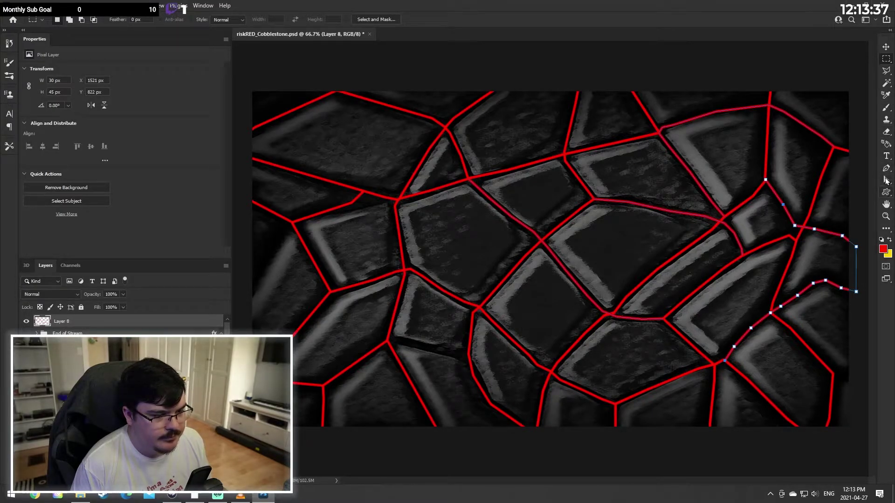
pyautogui.click(885, 180)
pyautogui.click(736, 192)
# Step: Draw a Pen path from the red junction near the canvas's left edge down the diagonal crack and past that edge
pyautogui.click(886, 168)
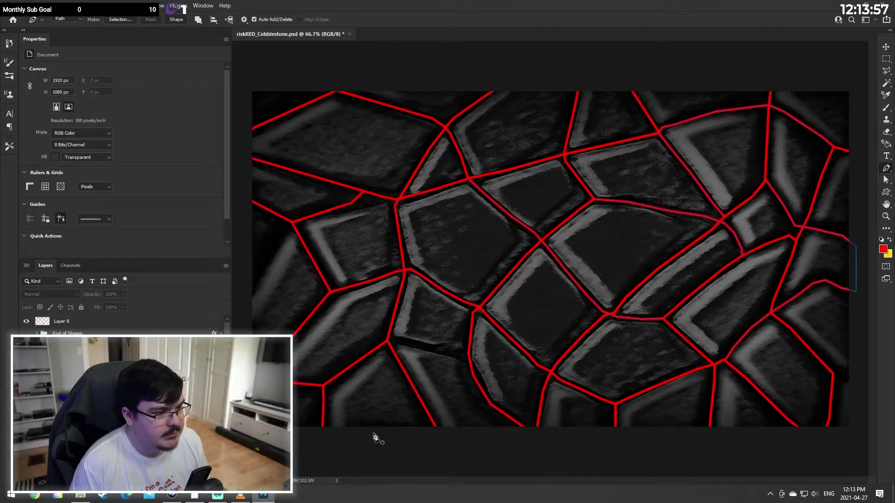
pyautogui.click(292, 222)
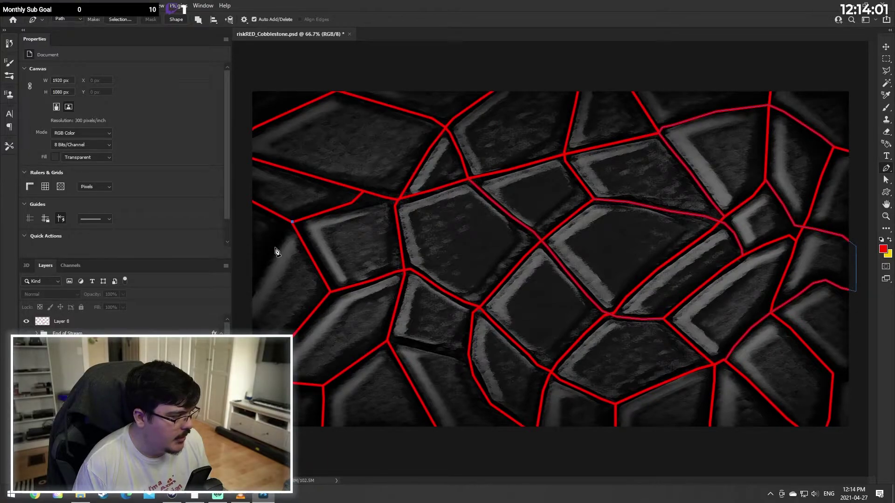
pyautogui.click(272, 252)
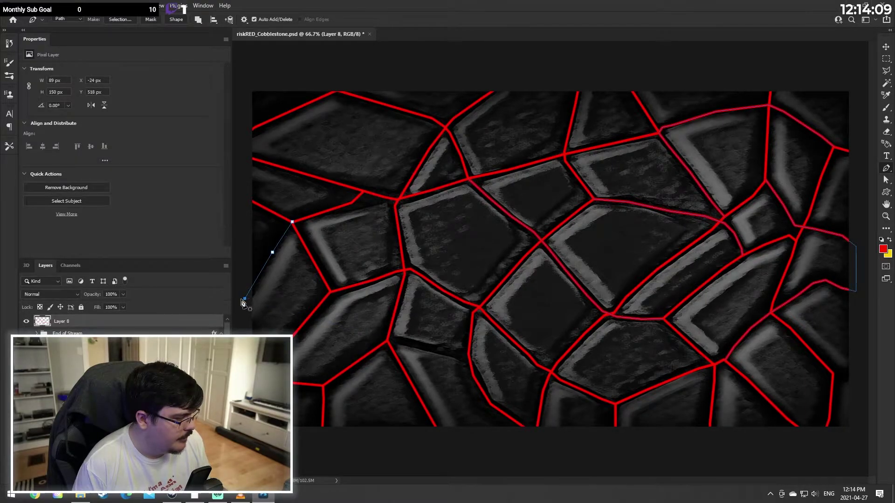
# Step: Stroke the left-edge crack path with the red Brush on Layer 8, without simulated pressure, and deselect the path
pyautogui.rightClick(245, 299)
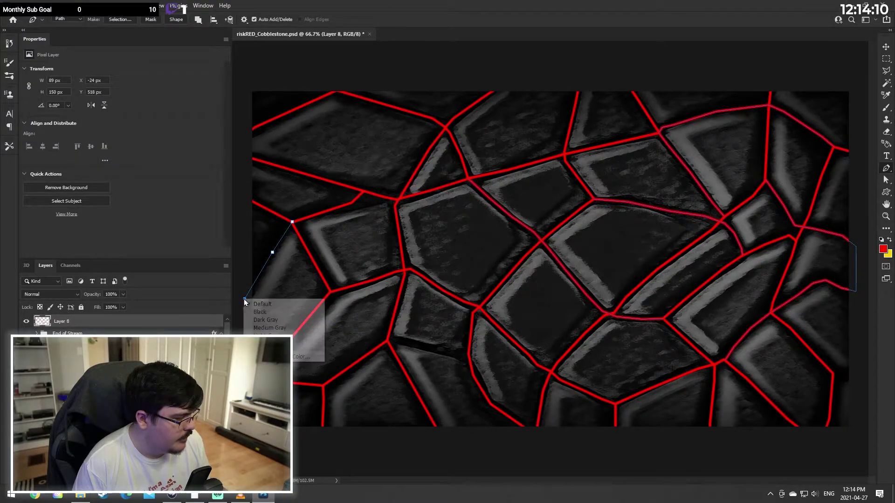
pyautogui.rightClick(293, 223)
pyautogui.press('Escape')
pyautogui.press('i')
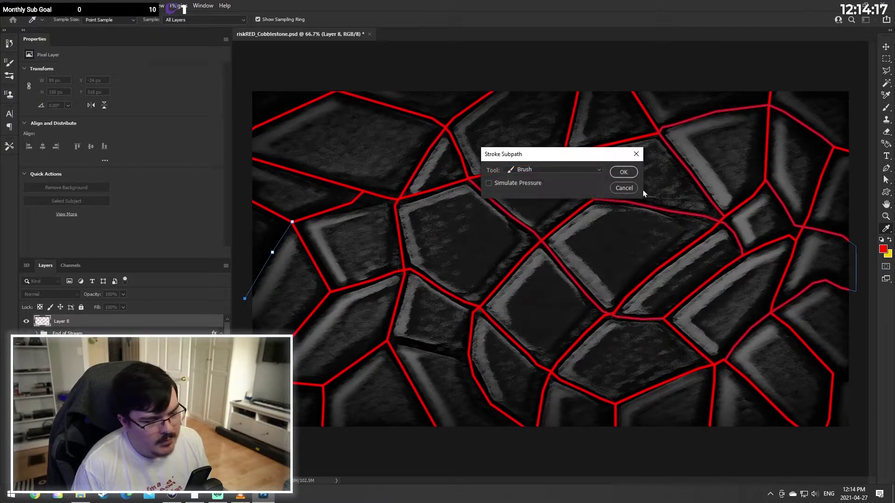
pyautogui.click(623, 173)
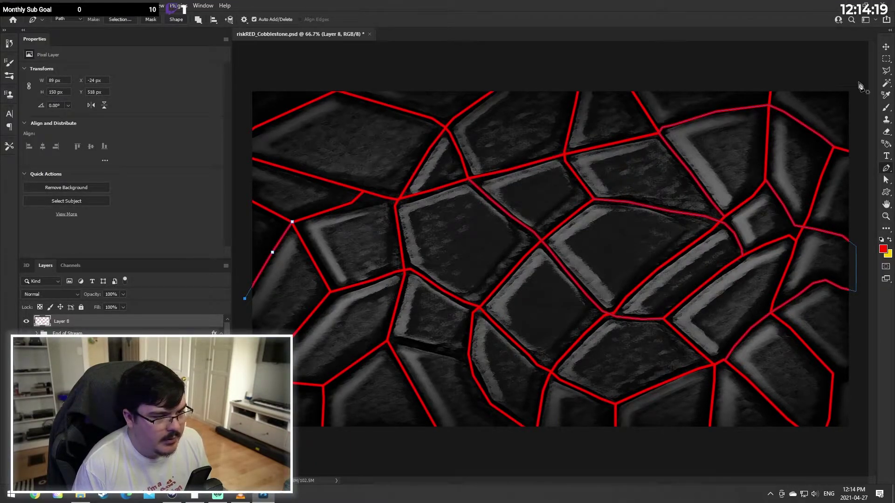
pyautogui.click(886, 180)
pyautogui.click(718, 184)
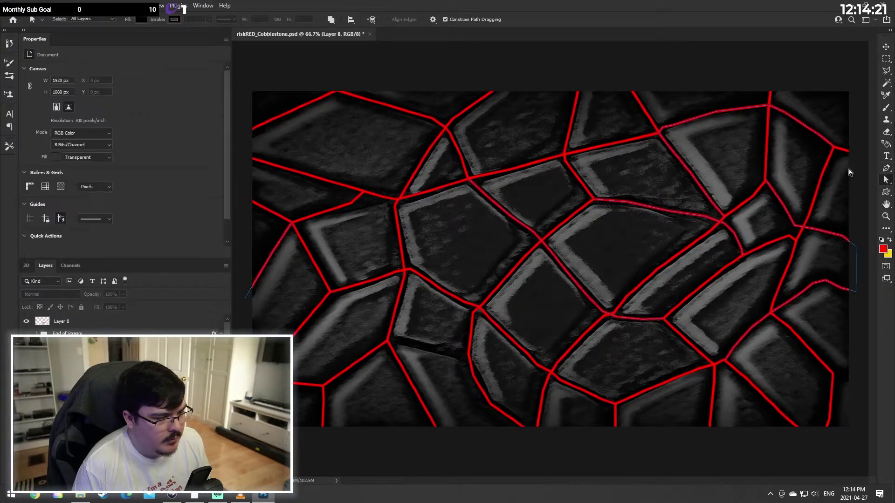
# Step: Draw a Pen path along the black crack below the small lower-centre stone, joining the red junctions at its two ends
pyautogui.click(887, 170)
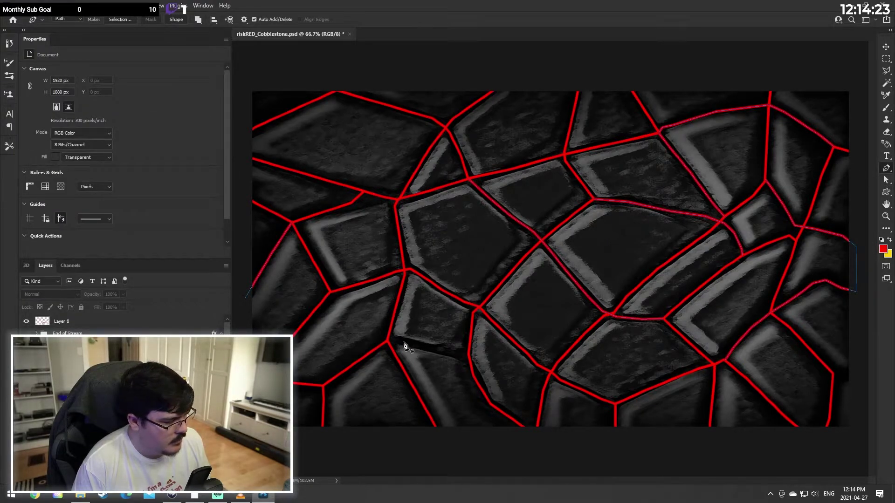
pyautogui.click(387, 342)
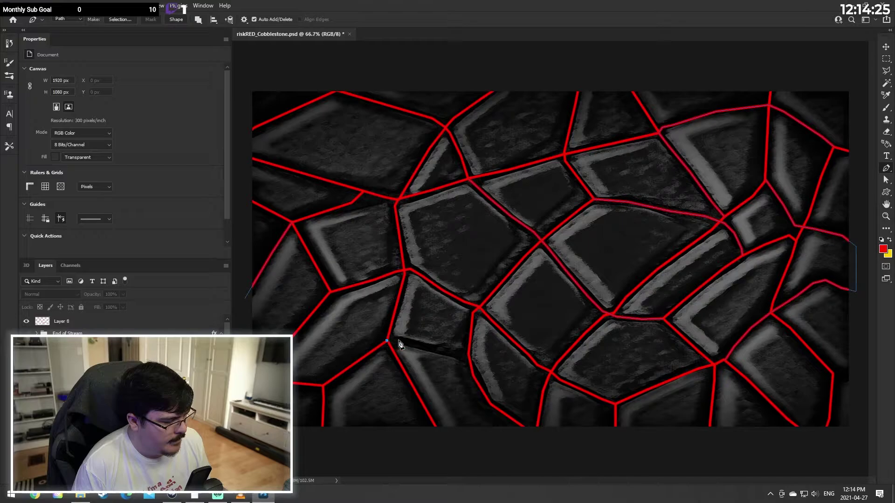
pyautogui.click(437, 350)
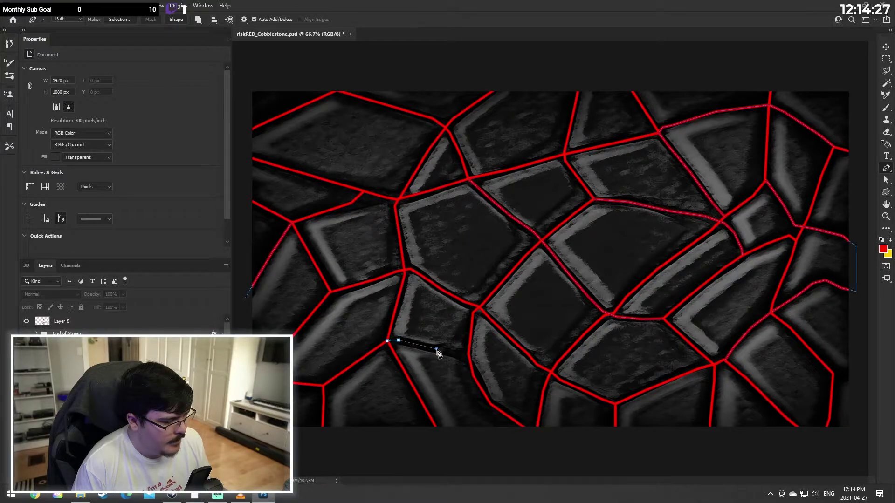
pyautogui.rightClick(469, 355)
# Step: Stroke the path below the small lower-centre stone with the red Brush on Layer 8, and deselect it
pyautogui.click(82, 320)
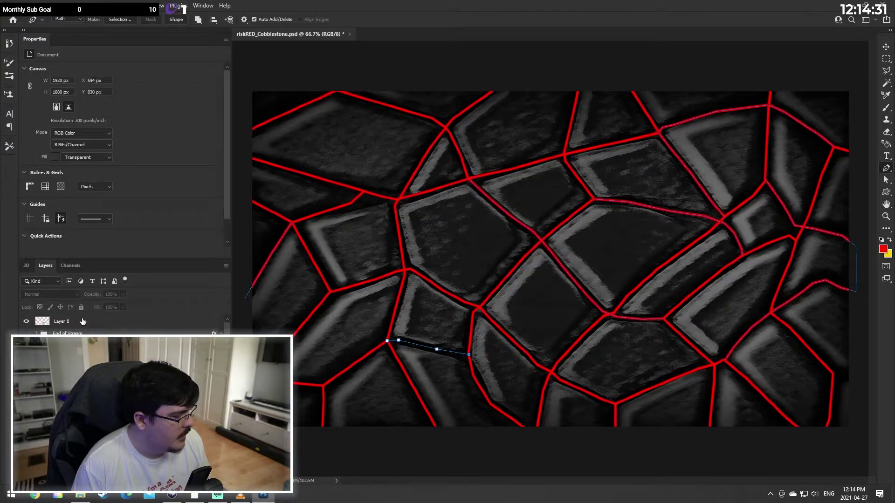
pyautogui.click(83, 321)
pyautogui.rightClick(472, 356)
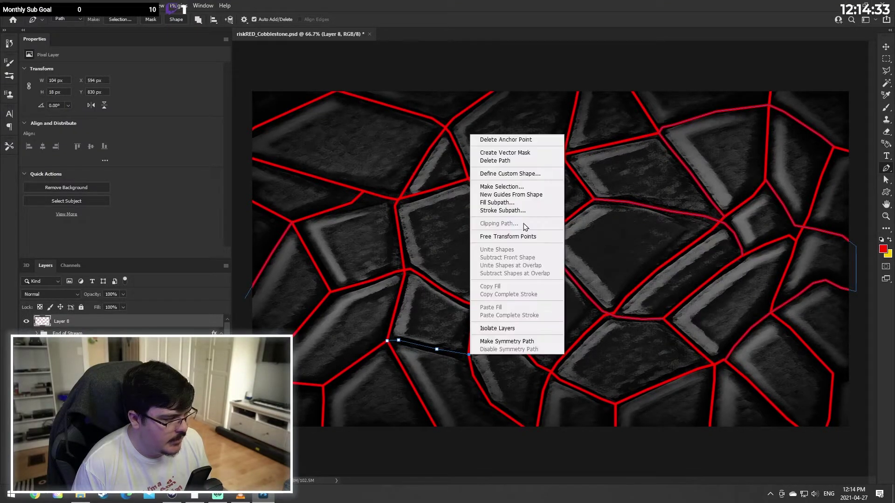
pyautogui.click(520, 212)
pyautogui.click(624, 172)
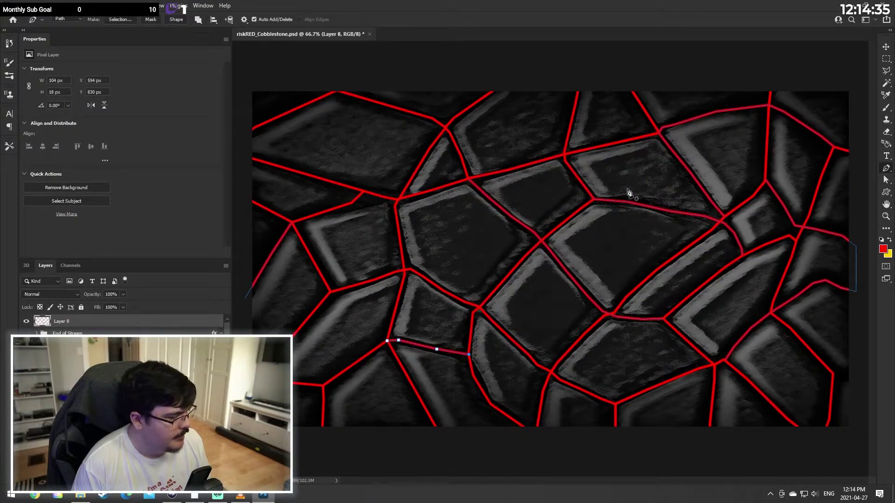
pyautogui.click(887, 180)
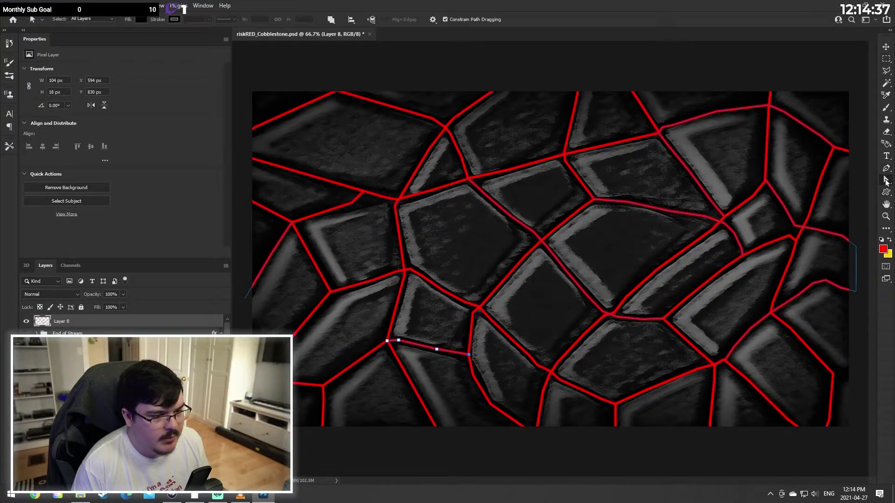
# Step: Draw a short Pen path from the lower-right red corner past the canvas's right edge, and stroke it in red on Layer 8
pyautogui.click(886, 168)
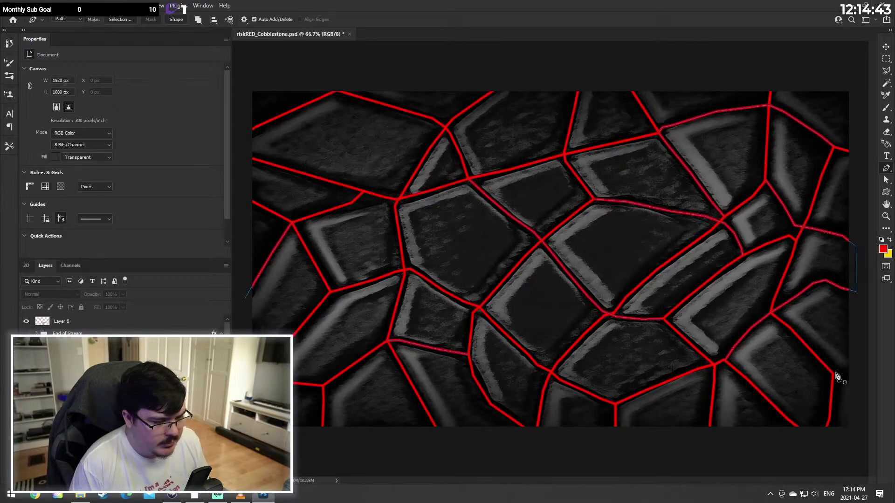
pyautogui.moveTo(833, 374); pyautogui.dragTo(856, 379)
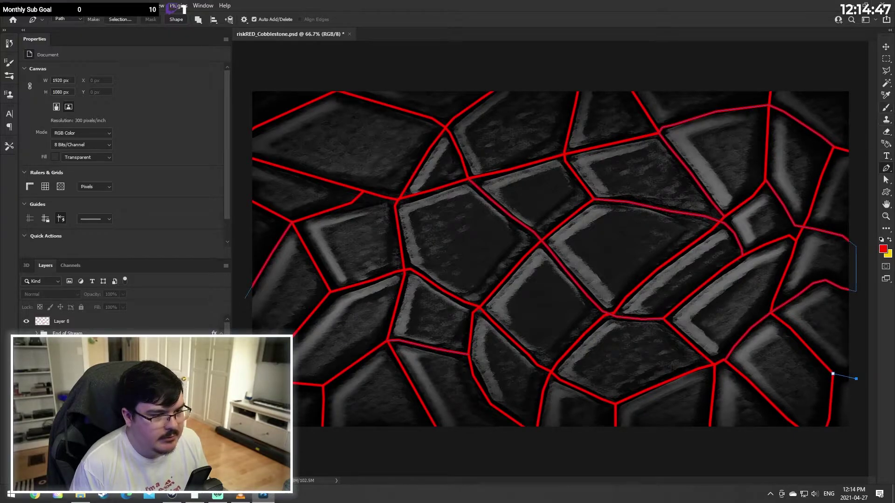
pyautogui.click(886, 181)
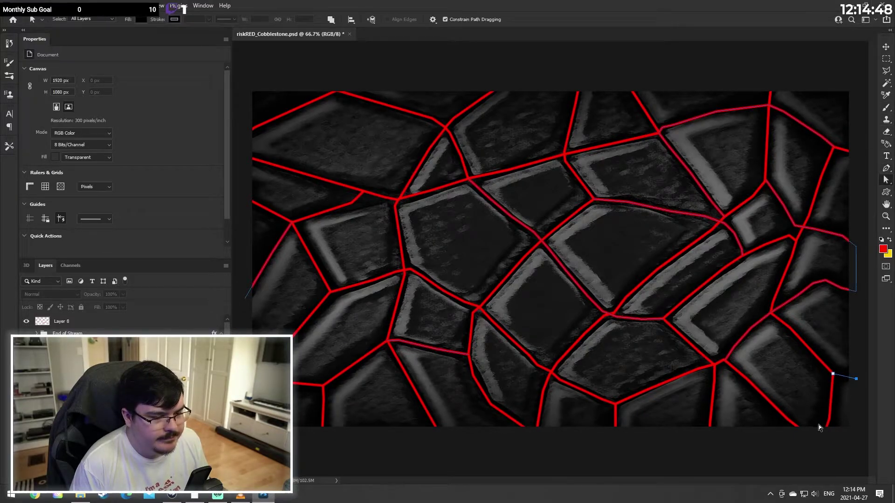
pyautogui.rightClick(857, 382)
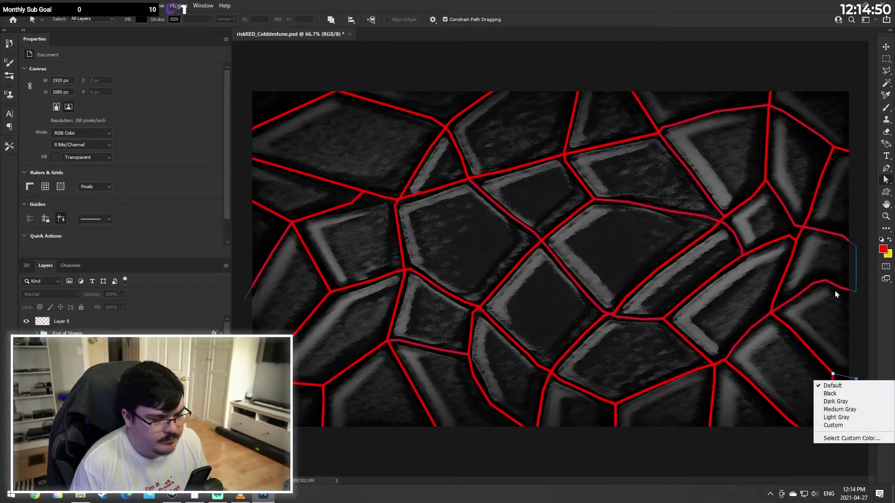
pyautogui.rightClick(856, 379)
pyautogui.rightClick(833, 374)
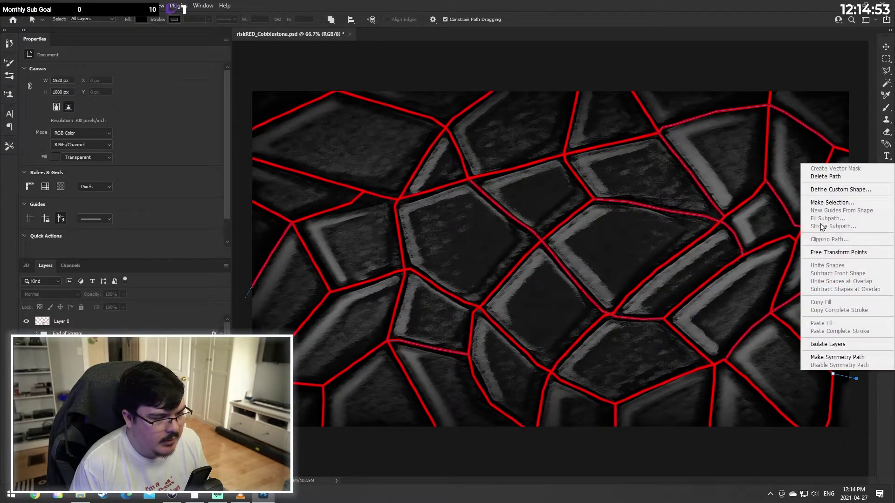
pyautogui.click(86, 317)
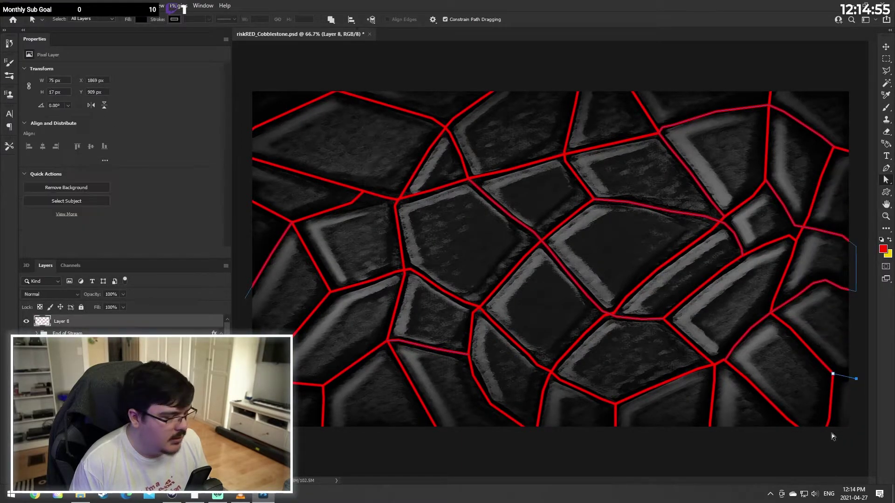
pyautogui.rightClick(833, 374)
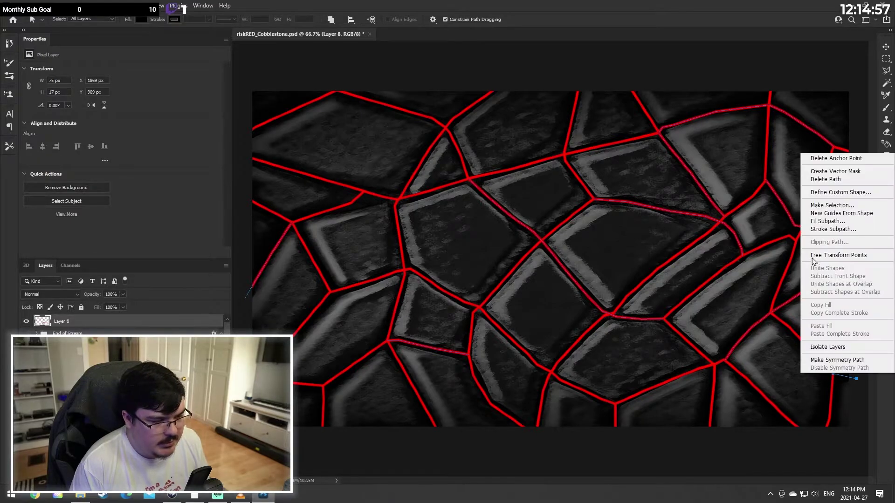
pyautogui.click(822, 230)
pyautogui.click(623, 172)
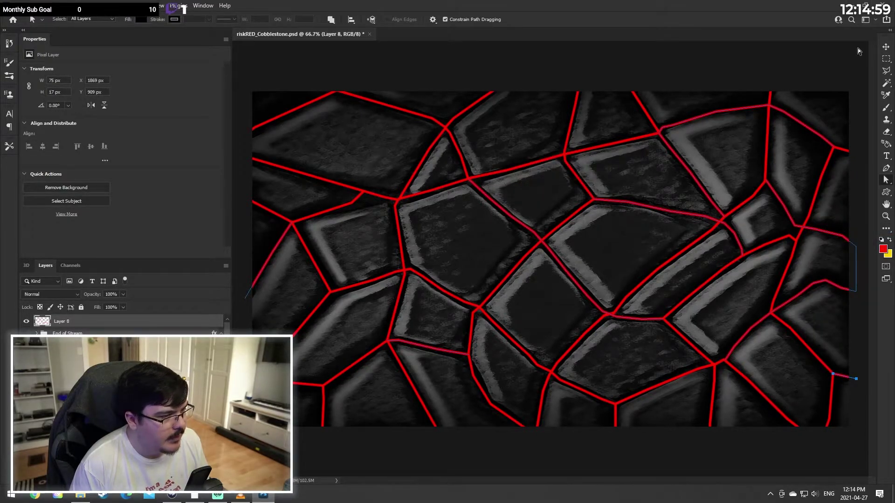
# Step: Deselect the stroked path, and delete all leftover Pen paths, keeping only the painted red strokes
pyautogui.click(886, 60)
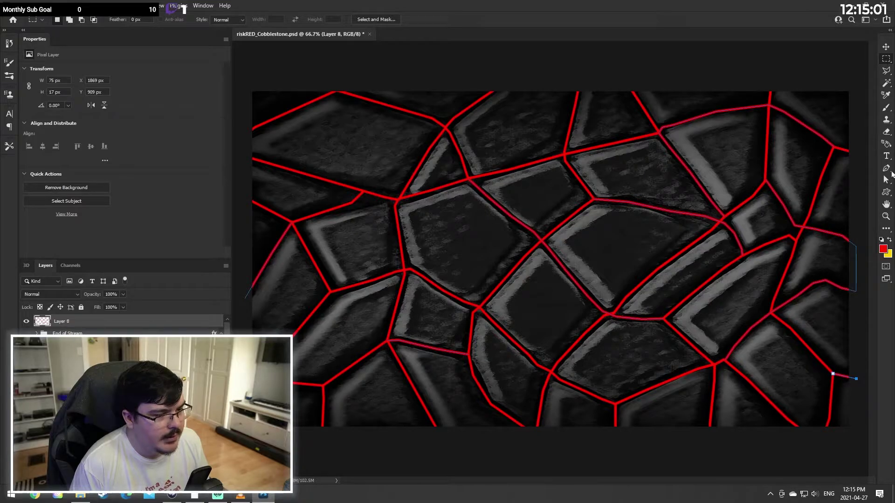
pyautogui.click(885, 180)
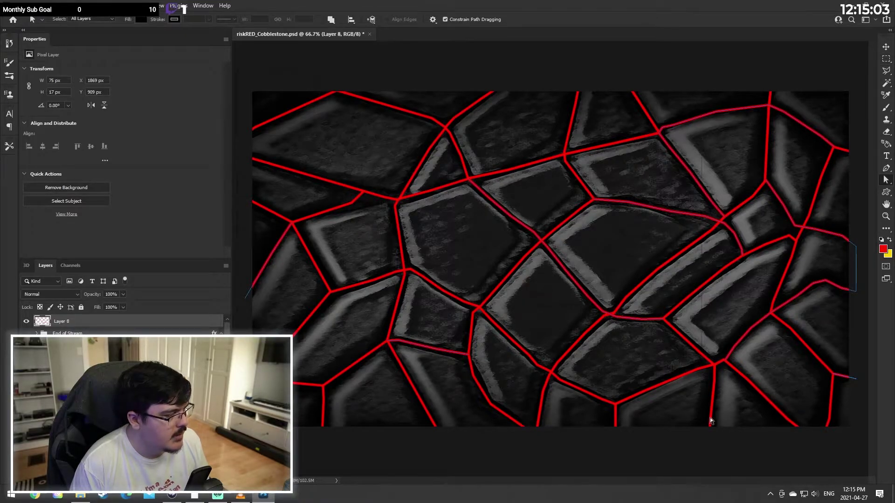
pyautogui.moveTo(874, 467); pyautogui.dragTo(872, 467)
pyautogui.press('Delete')
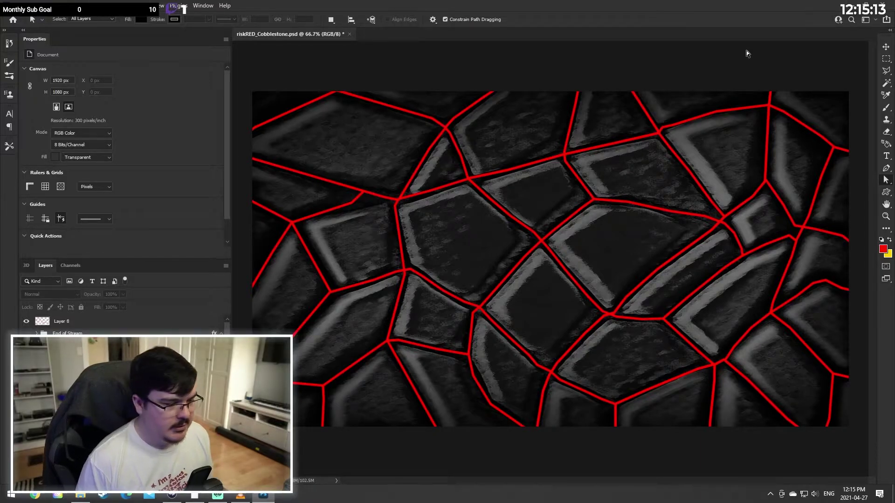
pyautogui.click(130, 6)
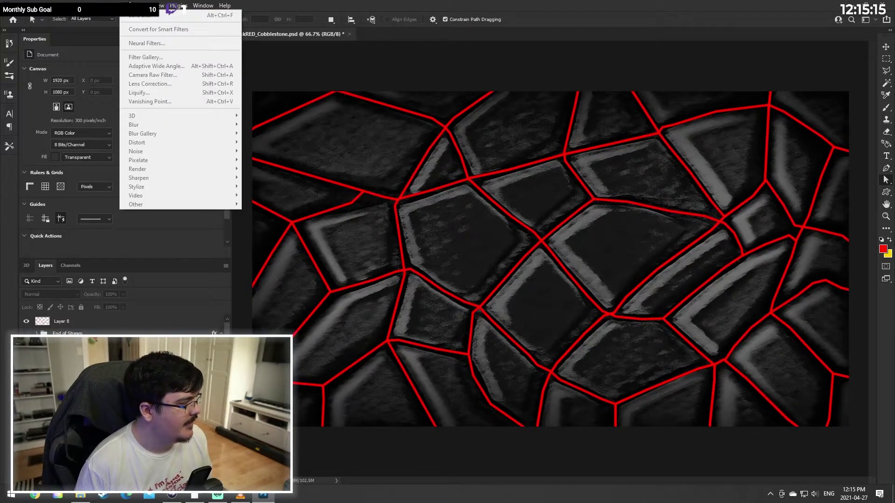
pyautogui.click(129, 4)
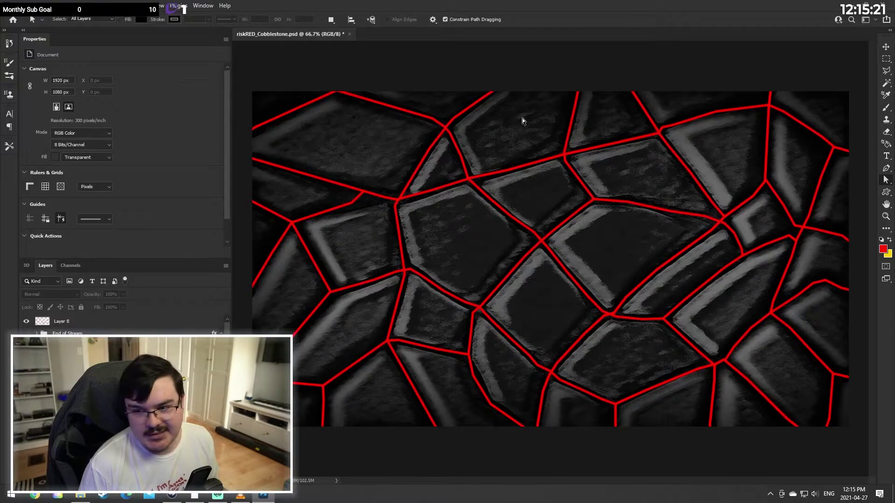
pyautogui.click(129, 5)
pyautogui.click(131, 5)
pyautogui.click(131, 4)
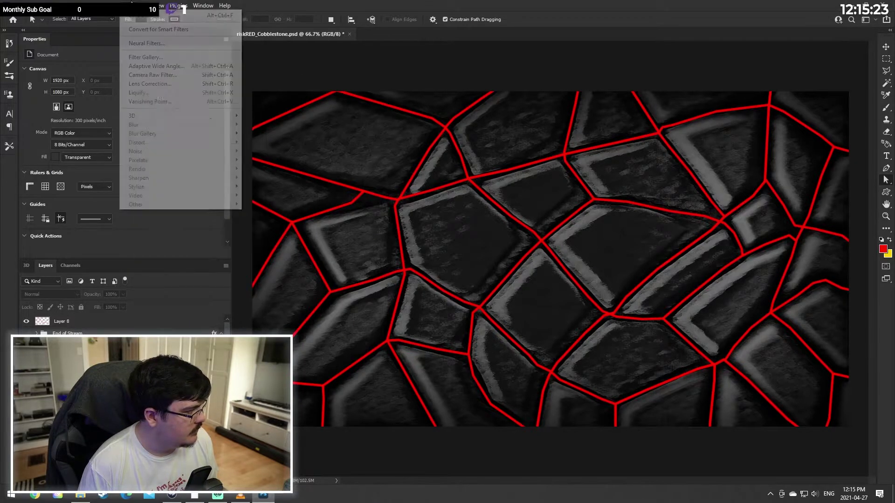
# Step: Switch to the Rectangular Marquee tool and make Layer 8 the active layer
pyautogui.click(131, 4)
pyautogui.click(886, 59)
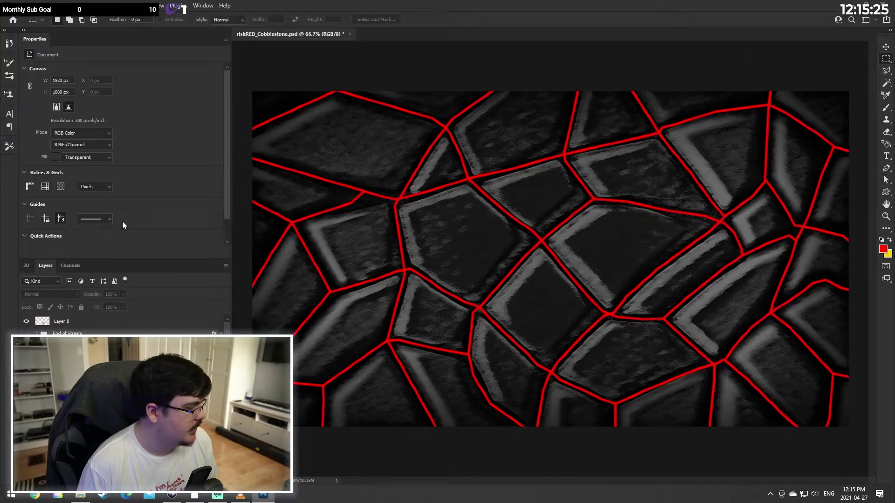
pyautogui.click(92, 321)
# Step: Try a Gaussian Blur with a radius of about 18 px on Layer 8's red lines, and cancel the filter
pyautogui.click(144, 5)
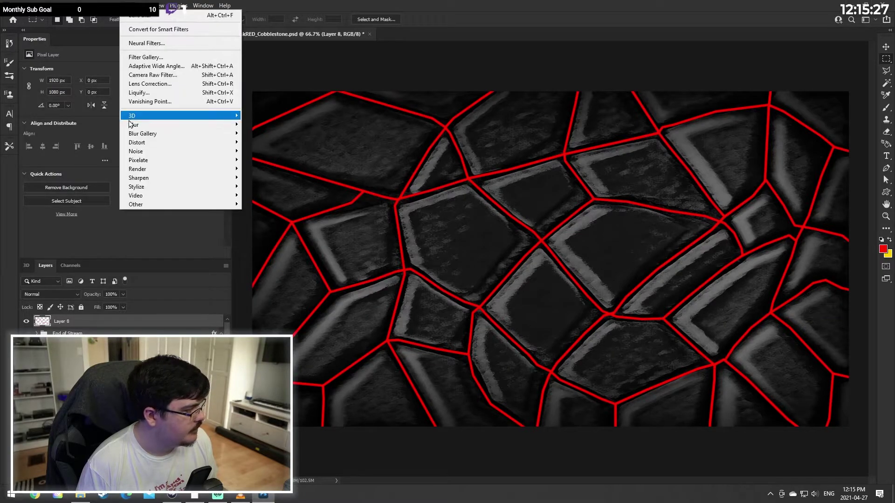
pyautogui.moveTo(132, 129)
pyautogui.click(267, 160)
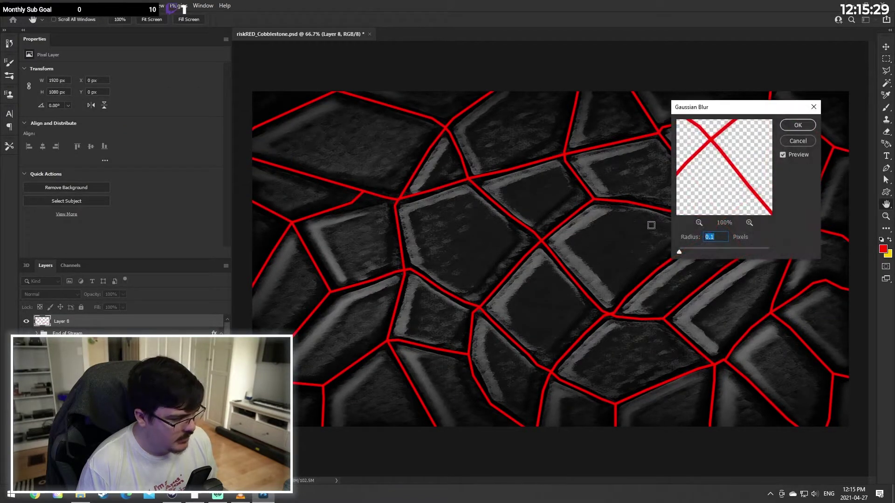
pyautogui.moveTo(690, 253); pyautogui.dragTo(713, 255)
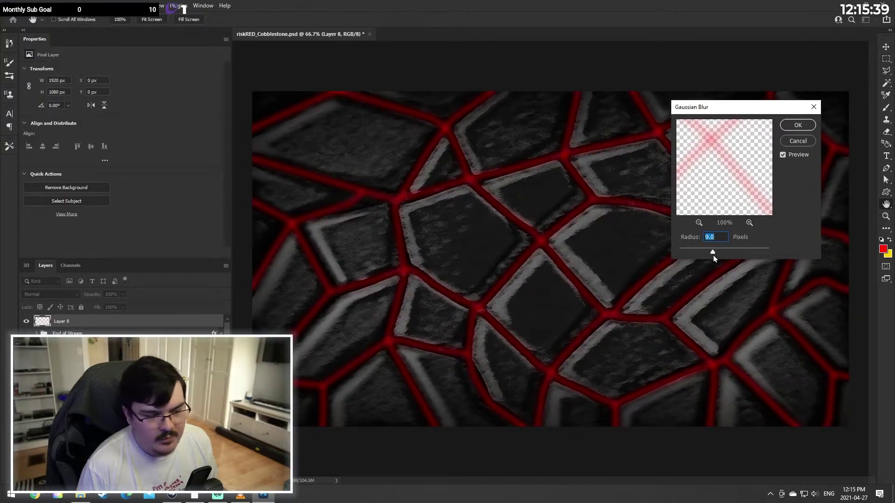
pyautogui.click(716, 254)
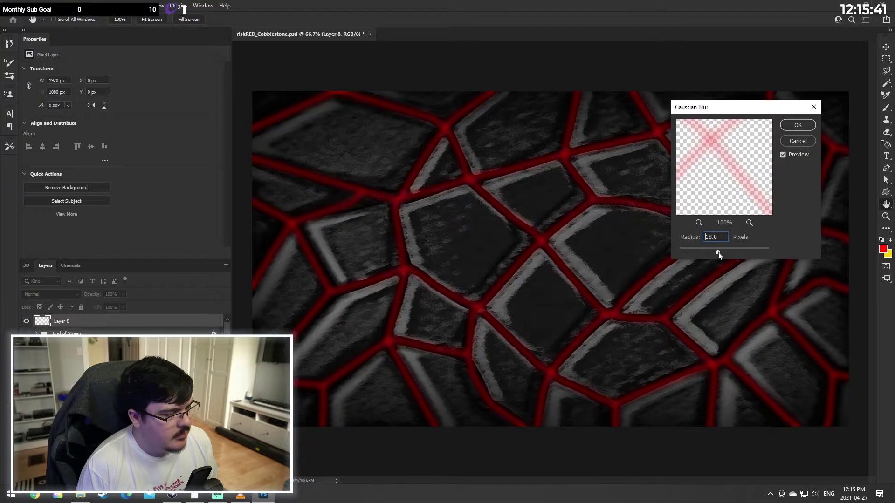
pyautogui.click(793, 145)
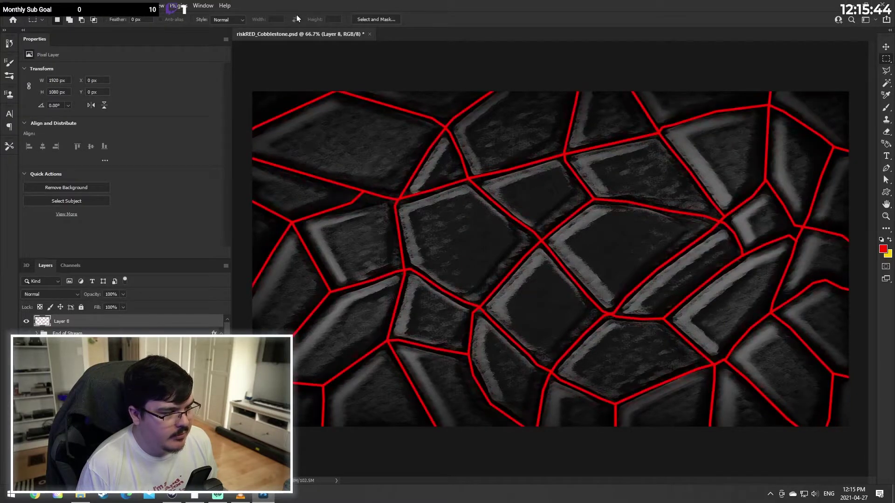
# Step: Try a Box Blur with a 24 px radius on Layer 8's red lines, and cancel the filter
pyautogui.click(128, 5)
pyautogui.moveTo(143, 125)
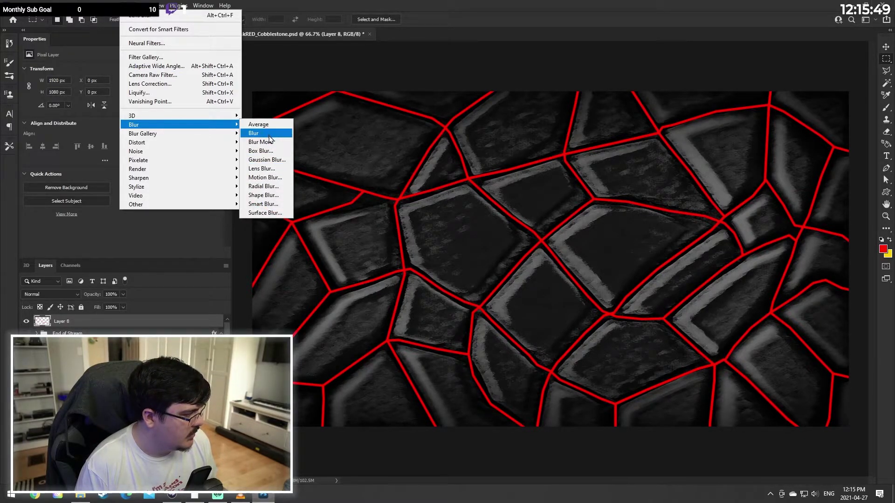
pyautogui.click(260, 151)
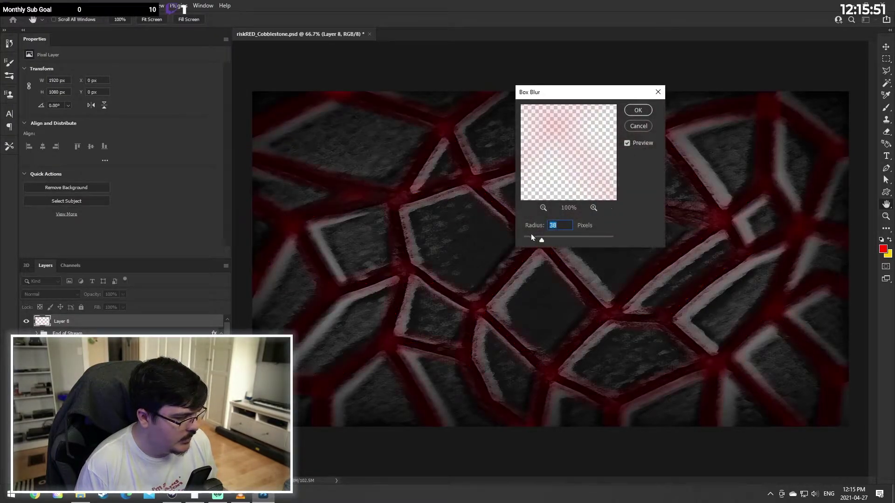
pyautogui.moveTo(537, 240); pyautogui.dragTo(535, 240)
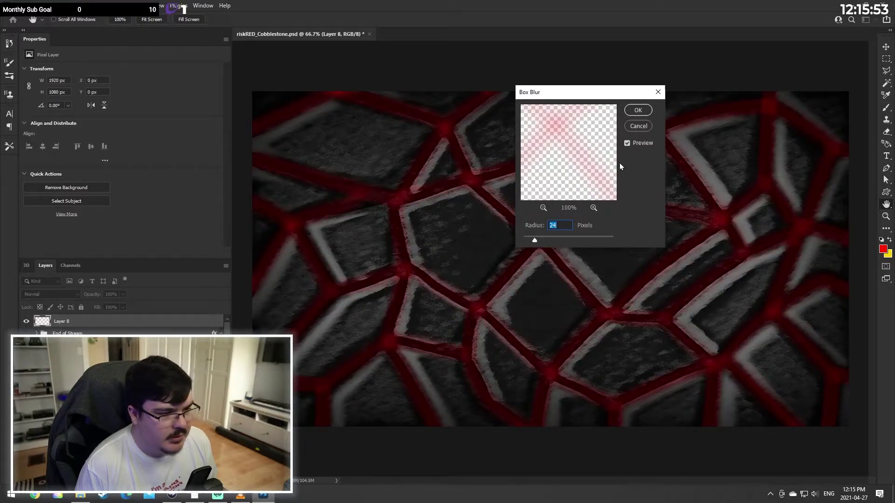
pyautogui.click(646, 127)
# Step: Try a High-quality Smart Blur on Layer 8 with radius 68.7, threshold 70.3 and Normal mode, and cancel the filter
pyautogui.click(130, 6)
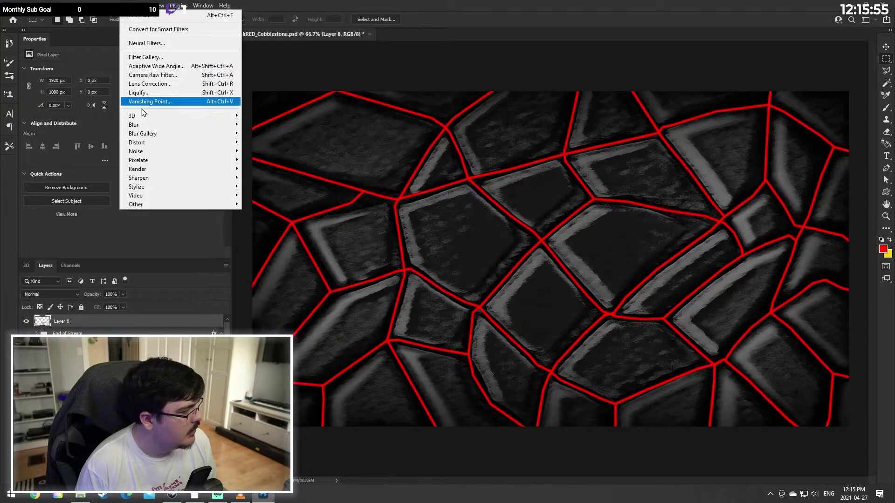
pyautogui.moveTo(151, 126)
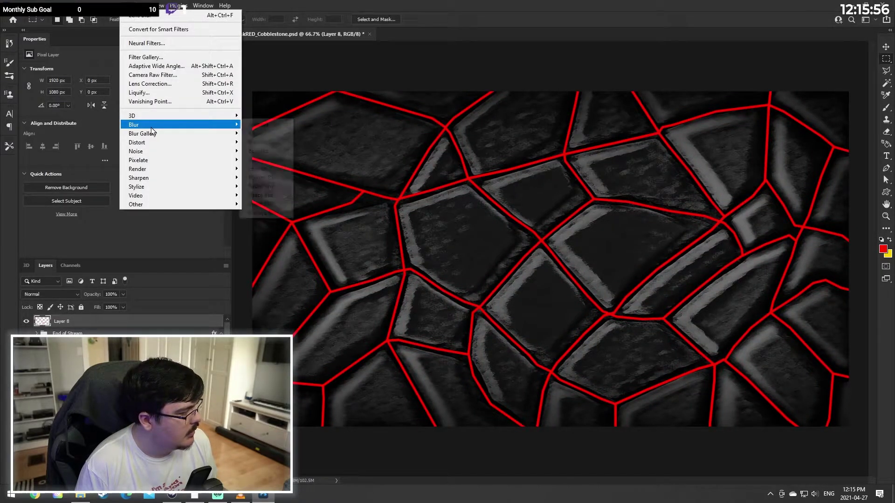
pyautogui.click(284, 204)
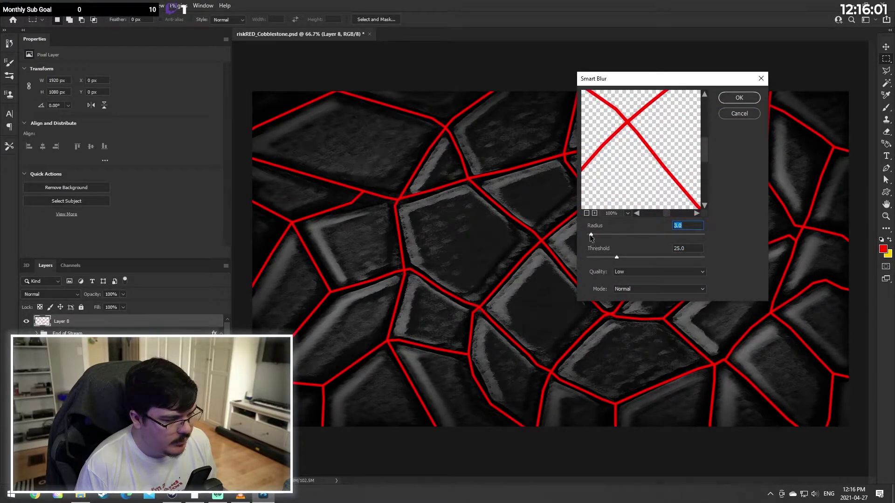
pyautogui.click(628, 273)
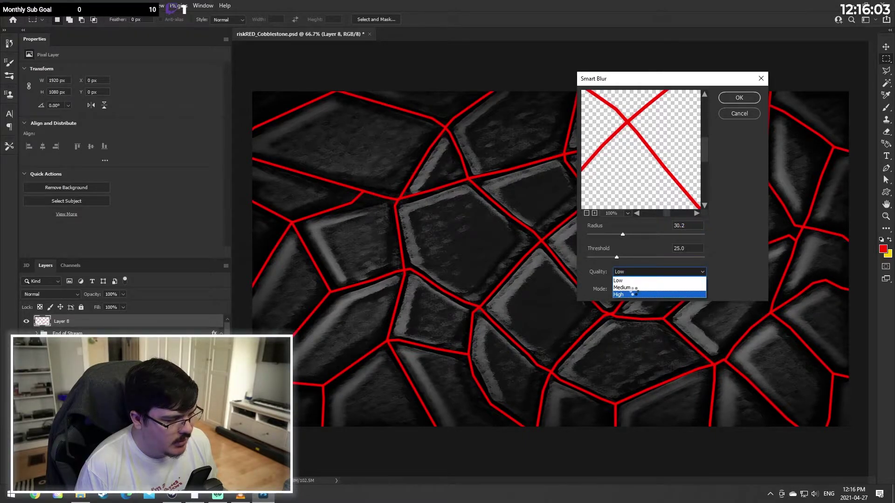
pyautogui.click(633, 293)
pyautogui.click(633, 290)
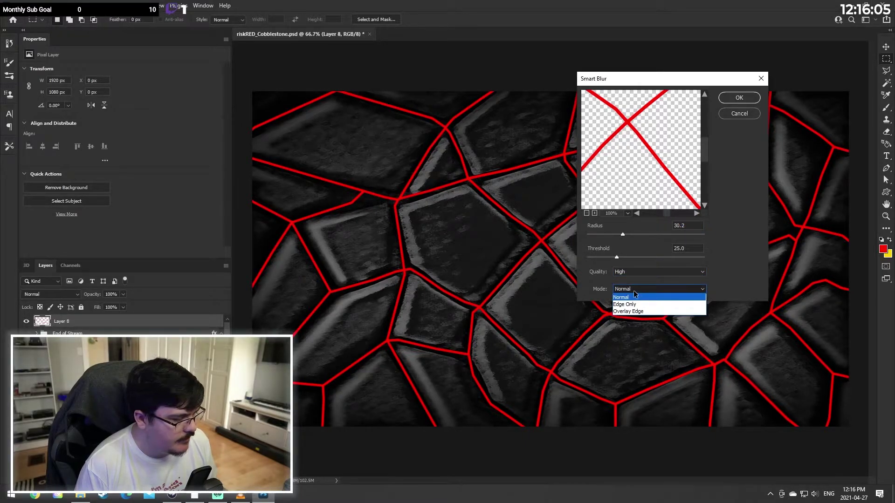
pyautogui.click(633, 291)
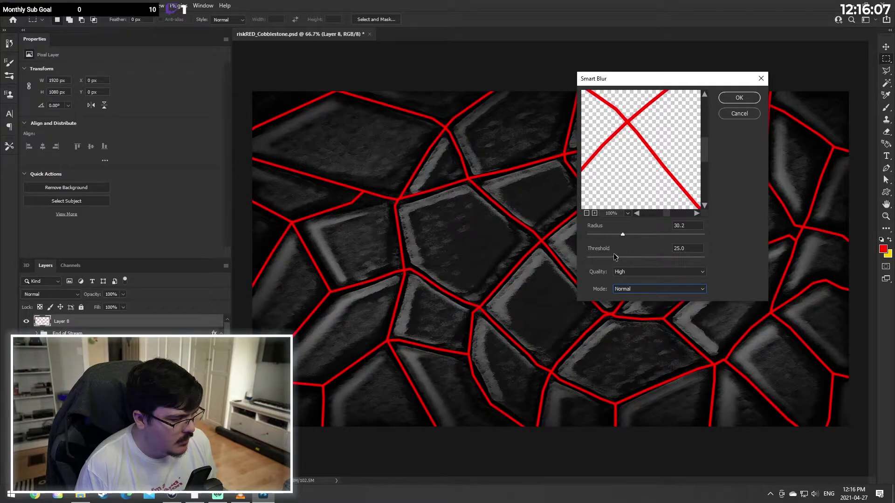
pyautogui.moveTo(614, 257); pyautogui.dragTo(652, 260)
pyautogui.moveTo(625, 234); pyautogui.dragTo(667, 235)
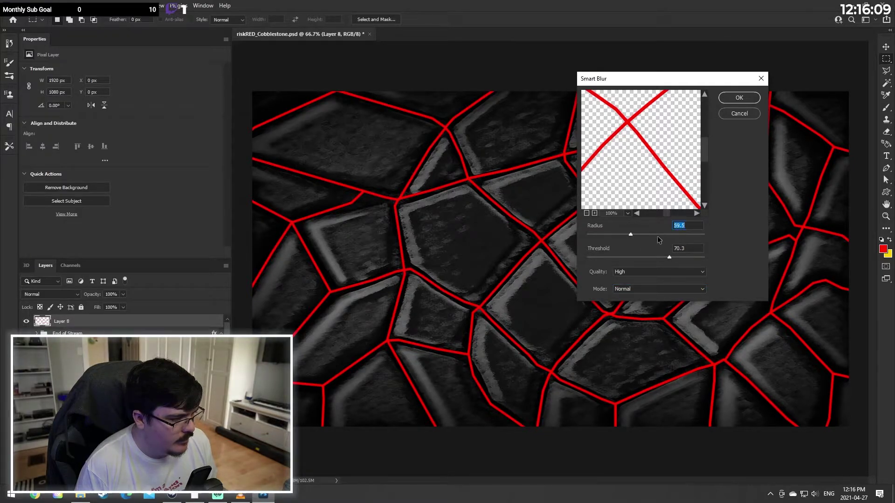
pyautogui.moveTo(603, 125); pyautogui.dragTo(704, 155)
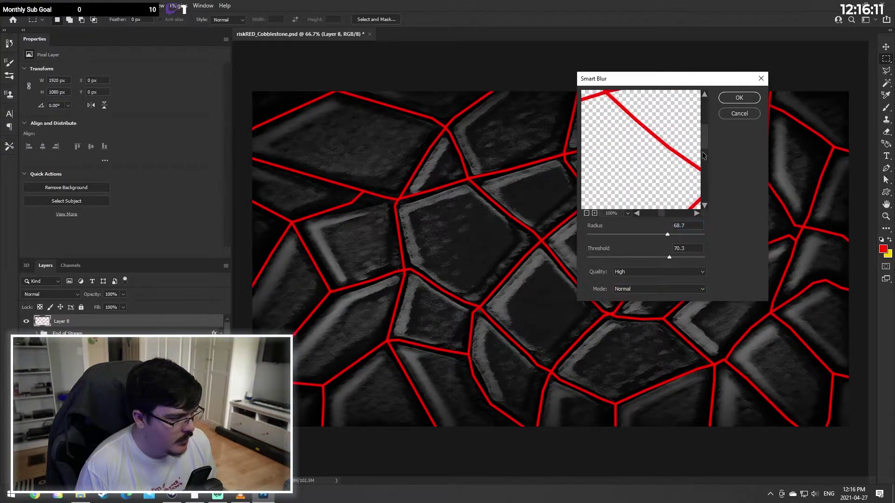
pyautogui.click(736, 114)
# Step: Try a Lens Blur with a reduced iris radius on Layer 8's red lines, and undo it
pyautogui.click(111, 6)
pyautogui.moveTo(128, 6)
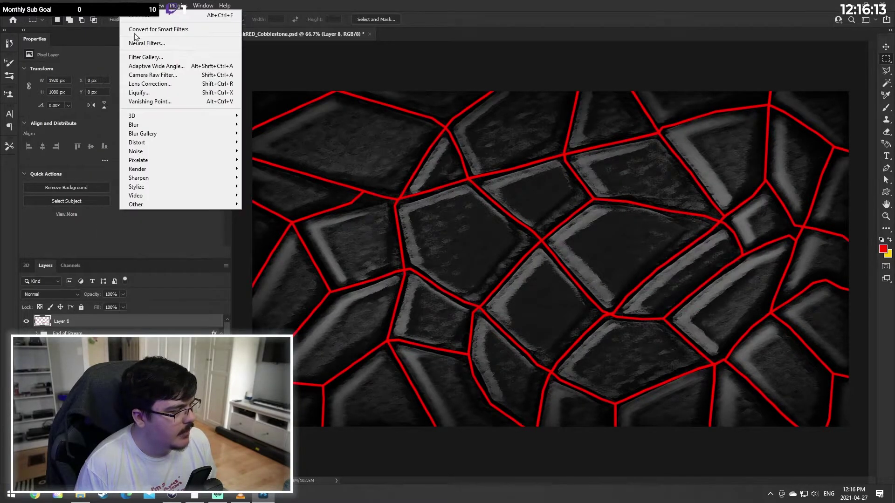
pyautogui.moveTo(185, 136)
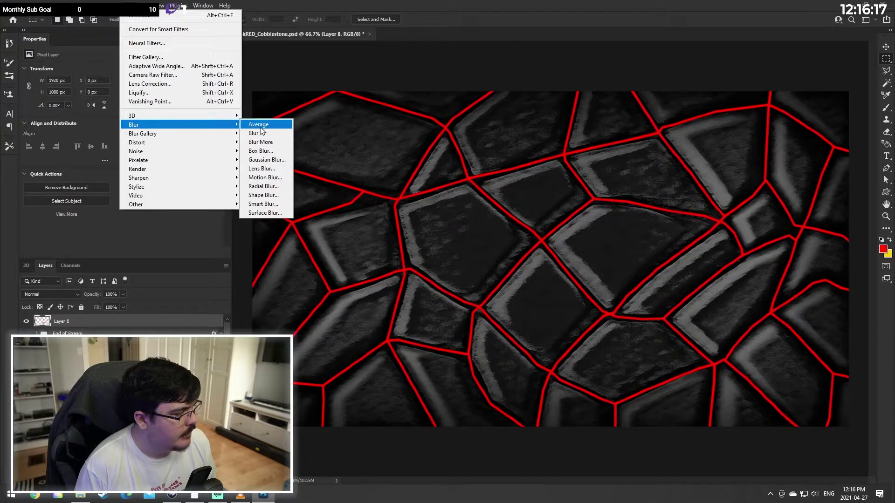
pyautogui.click(279, 170)
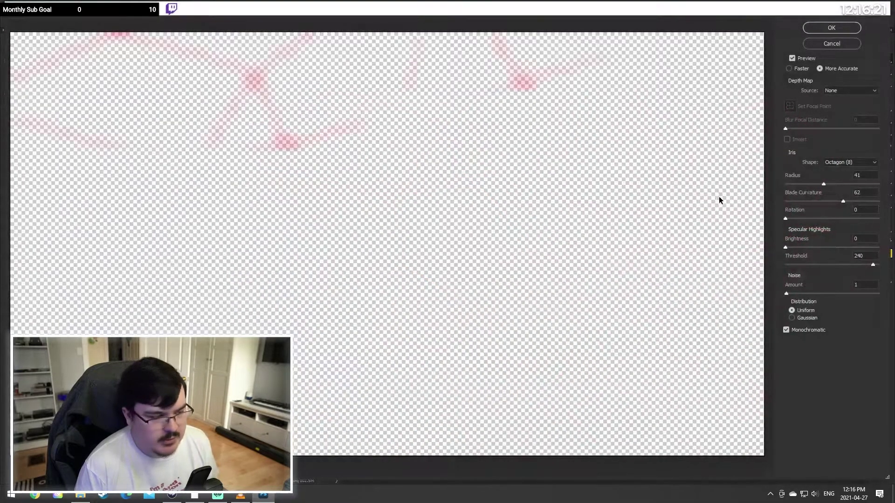
pyautogui.click(809, 184)
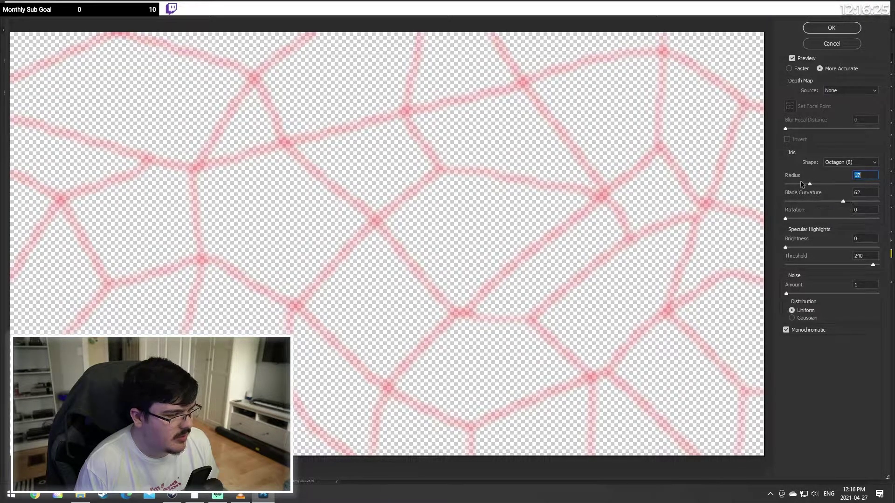
pyautogui.click(791, 185)
pyautogui.moveTo(793, 185); pyautogui.dragTo(814, 185)
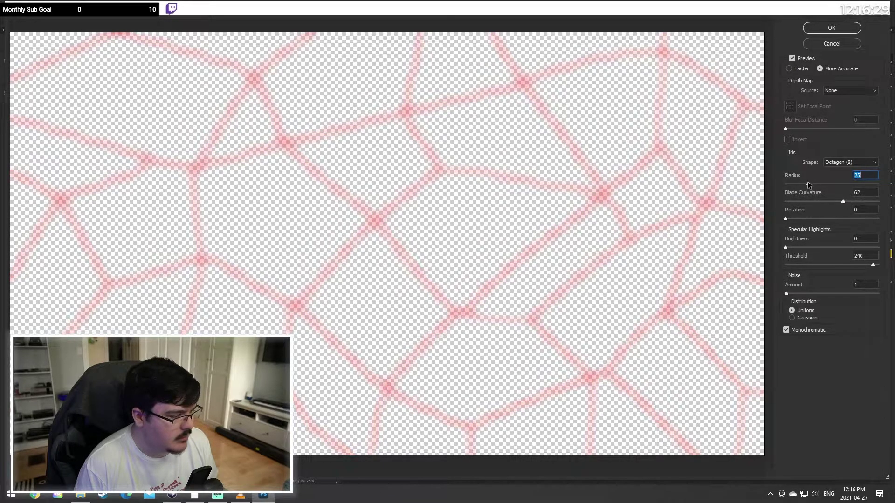
pyautogui.click(802, 185)
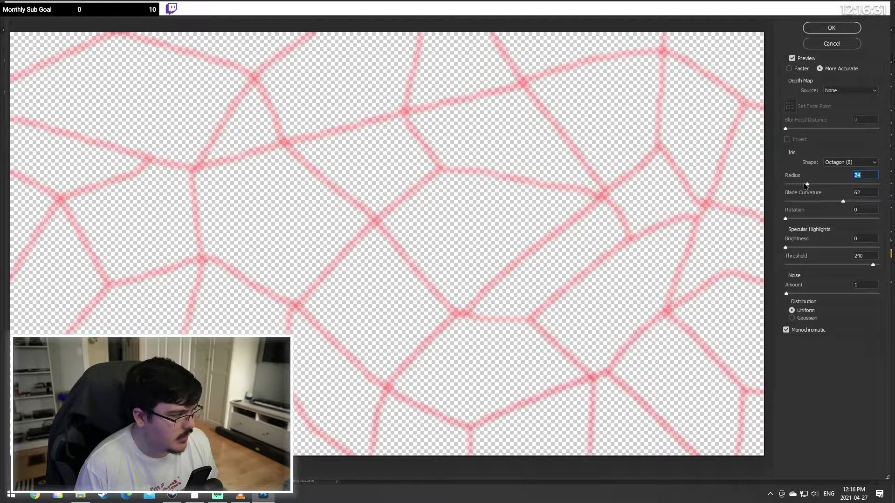
pyautogui.click(799, 185)
pyautogui.click(826, 28)
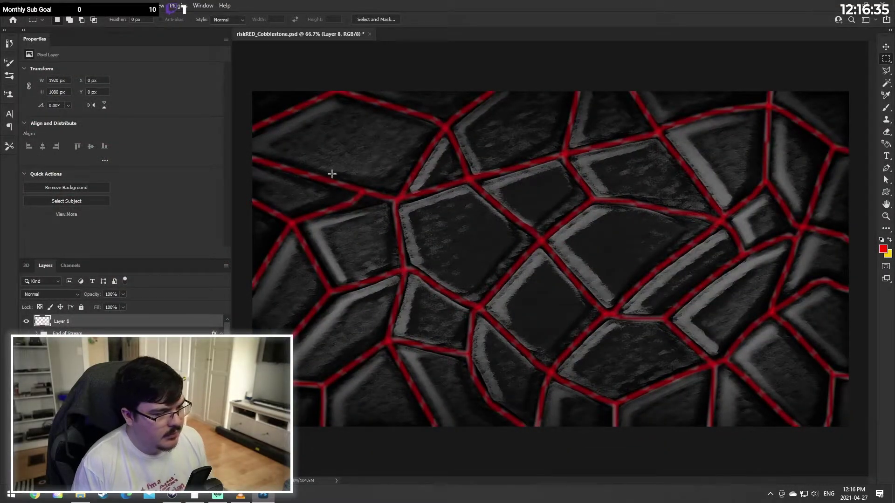
pyautogui.hotkey('ctrl', 'z')
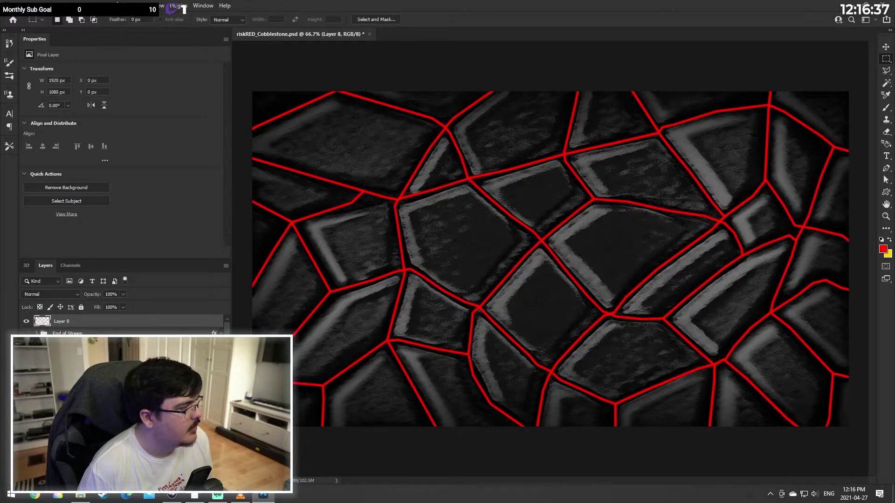
# Step: Apply a Gaussian Blur with a radius of 13.9 px to Layer 8's red lines
pyautogui.click(130, 5)
pyautogui.moveTo(158, 129)
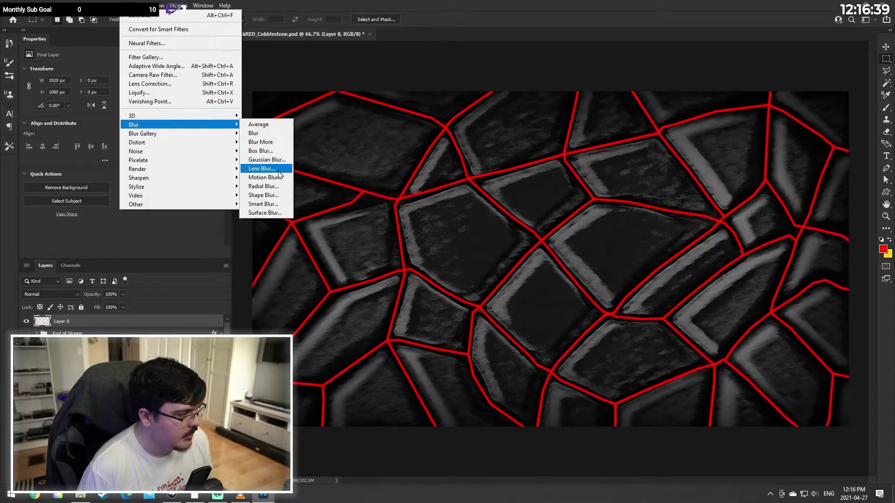
pyautogui.click(262, 161)
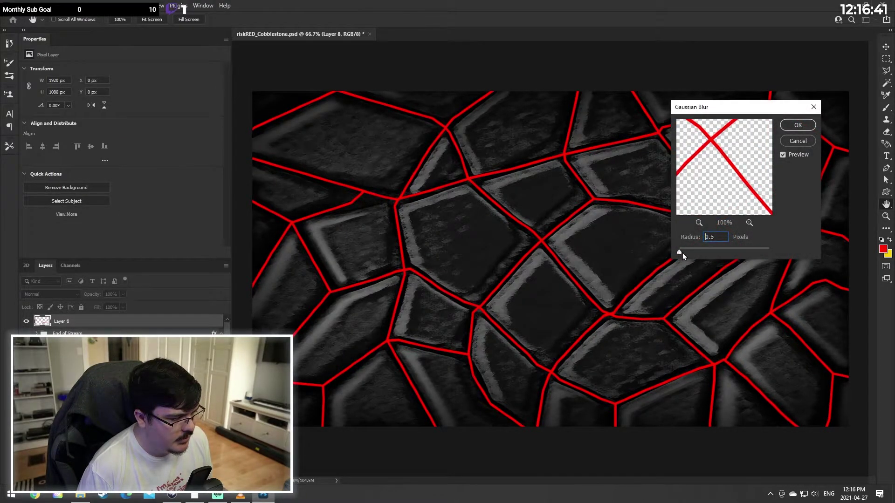
pyautogui.moveTo(682, 252); pyautogui.dragTo(717, 254)
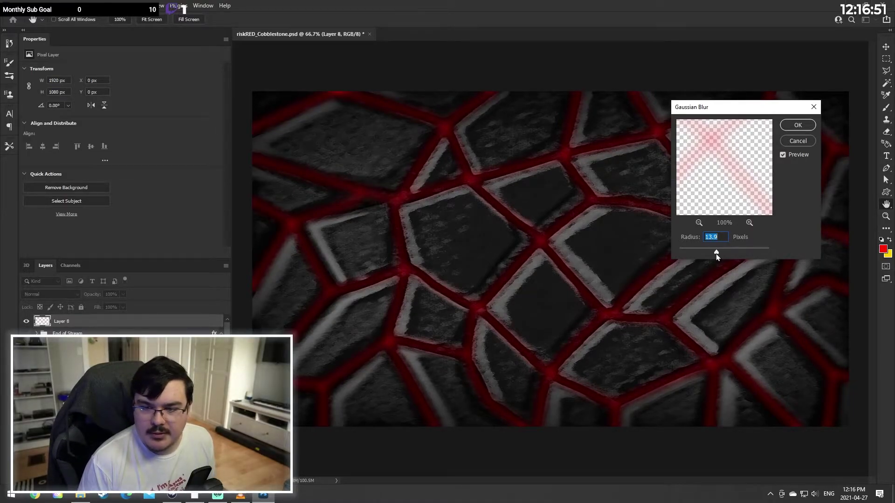
pyautogui.click(807, 124)
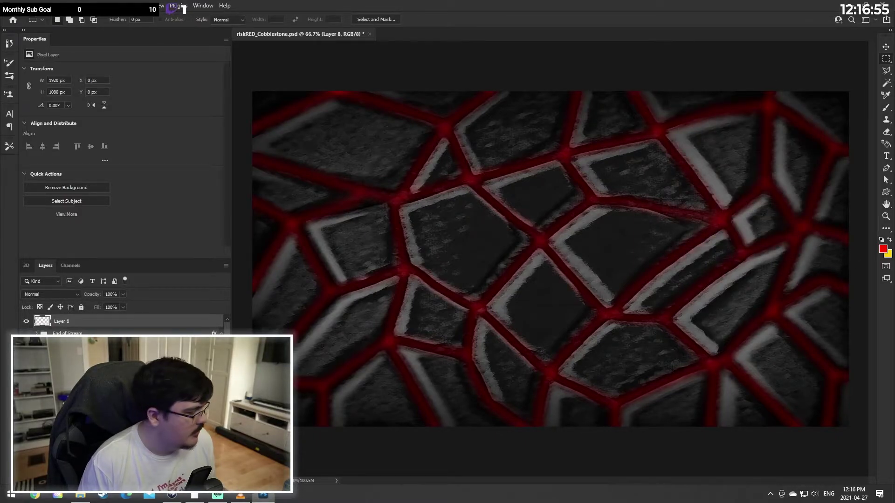
# Step: Set Layer 8's blend mode to Color in its blending options
pyautogui.rightClick(80, 322)
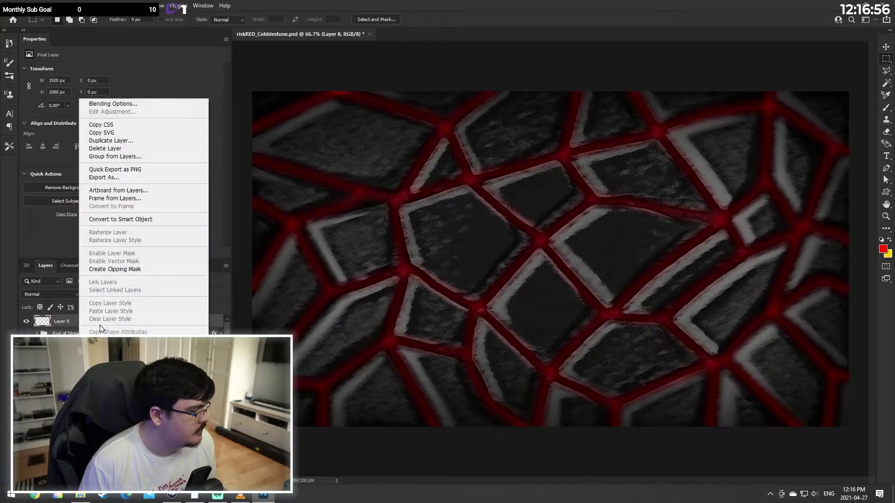
pyautogui.click(151, 105)
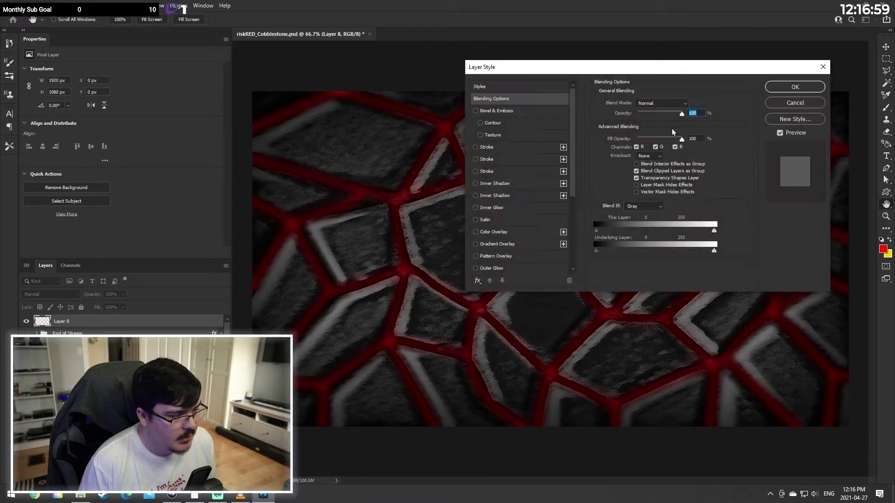
pyautogui.click(660, 103)
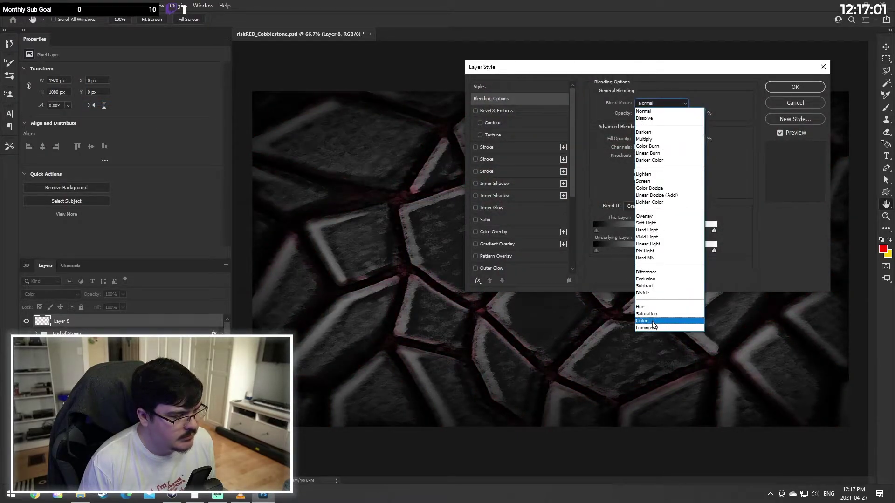
pyautogui.click(651, 321)
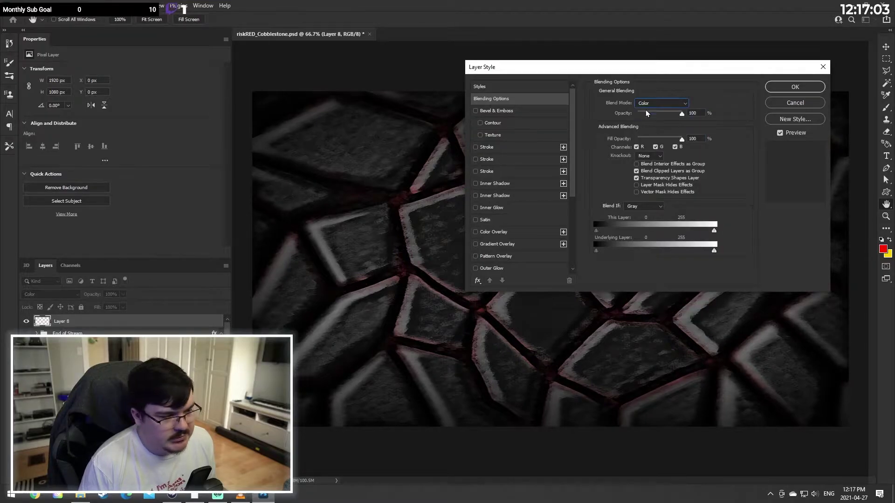
pyautogui.click(657, 103)
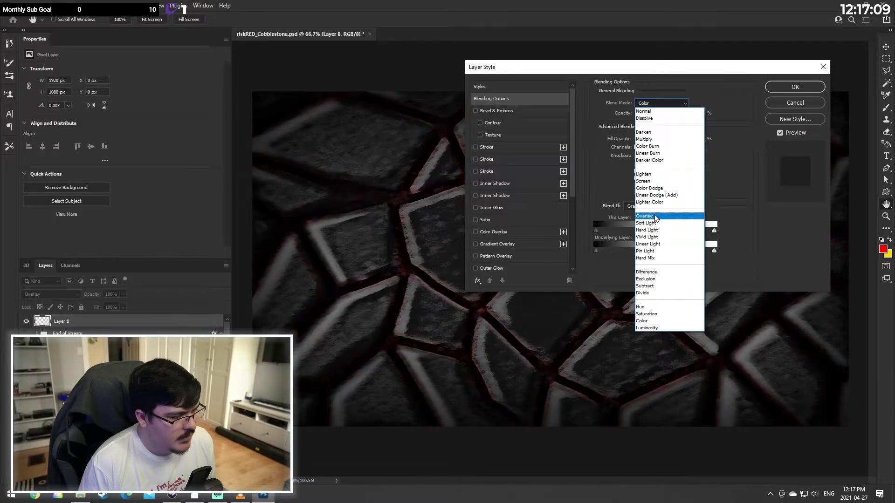
pyautogui.click(645, 321)
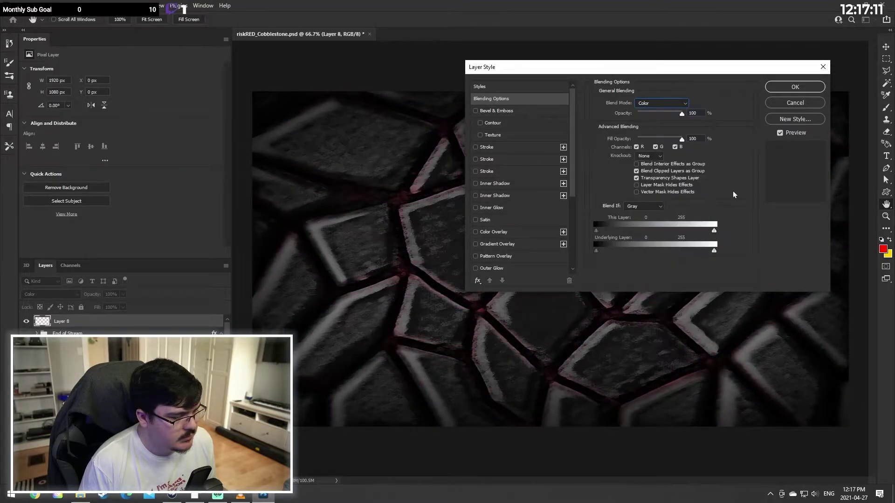
pyautogui.click(786, 89)
# Step: Duplicate the Color-blended Layer 8 three times within the document, keeping the default copy names
pyautogui.rightClick(130, 321)
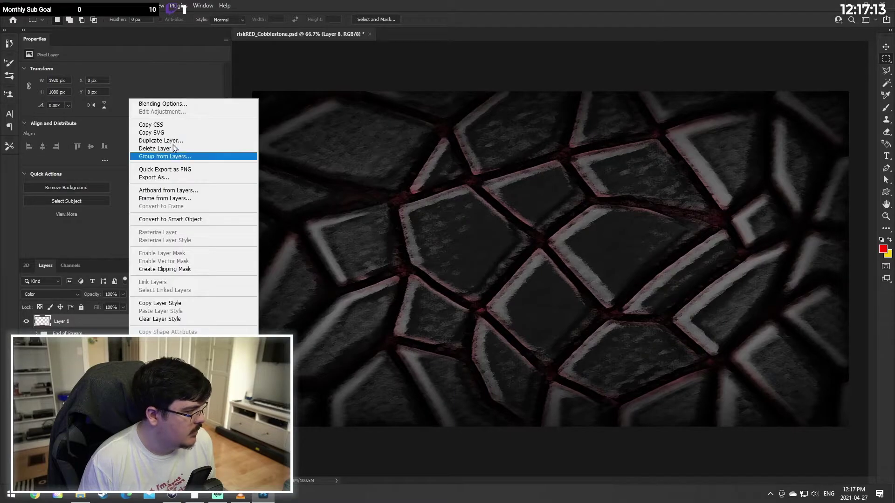
pyautogui.click(175, 141)
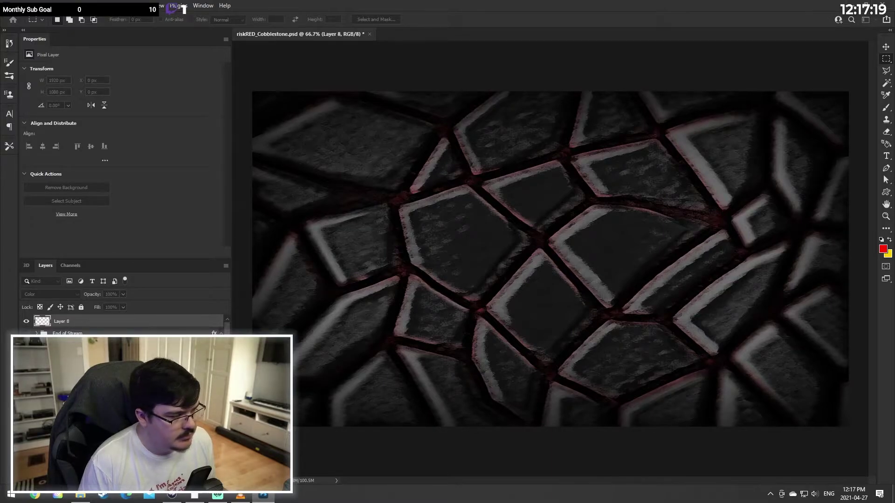
pyautogui.click(676, 120)
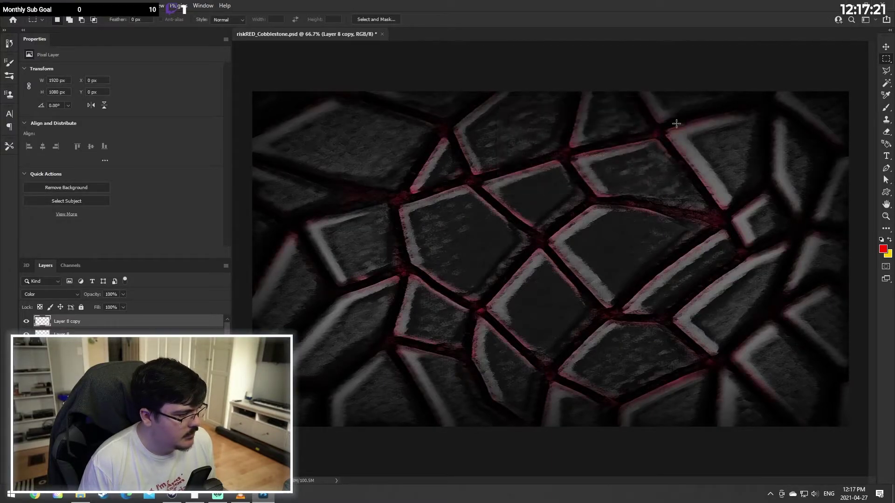
pyautogui.rightClick(105, 327)
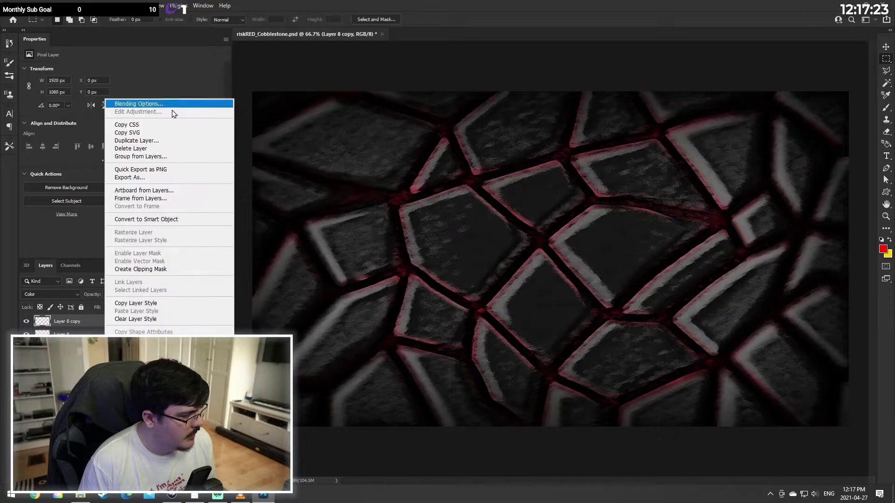
pyautogui.click(163, 135)
pyautogui.click(675, 123)
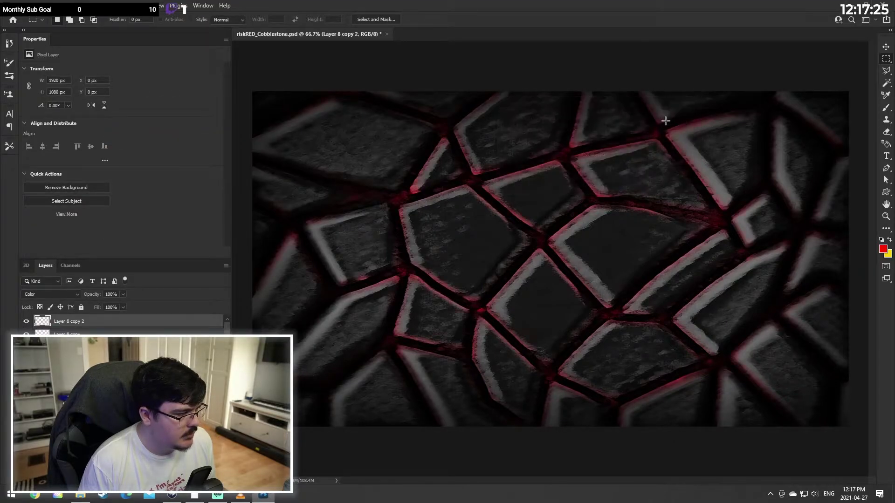
pyautogui.rightClick(85, 321)
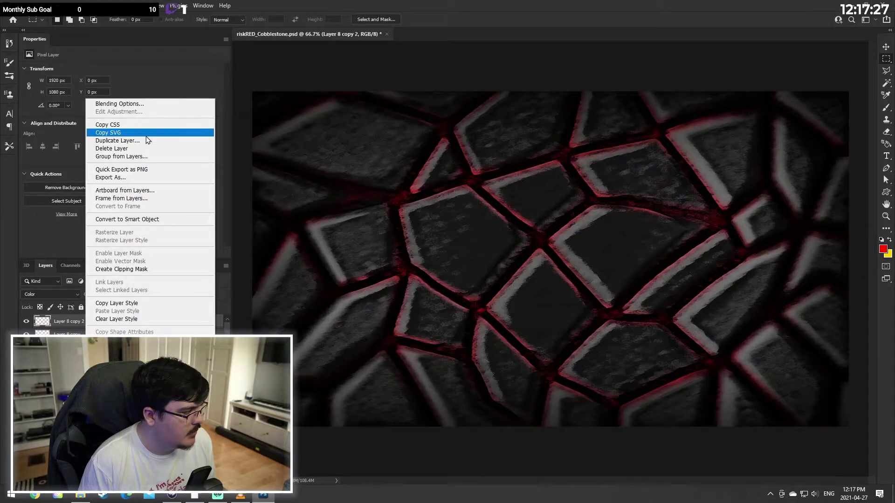
pyautogui.click(172, 136)
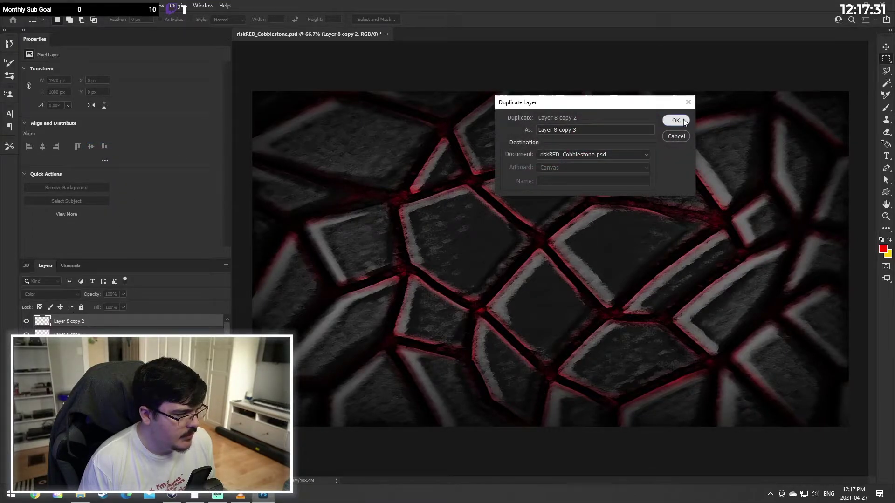
pyautogui.click(675, 121)
# Step: Set the blend mode of Layer 8 copy 3 to Overlay and toggle its visibility to compare the effect
pyautogui.rightClick(75, 323)
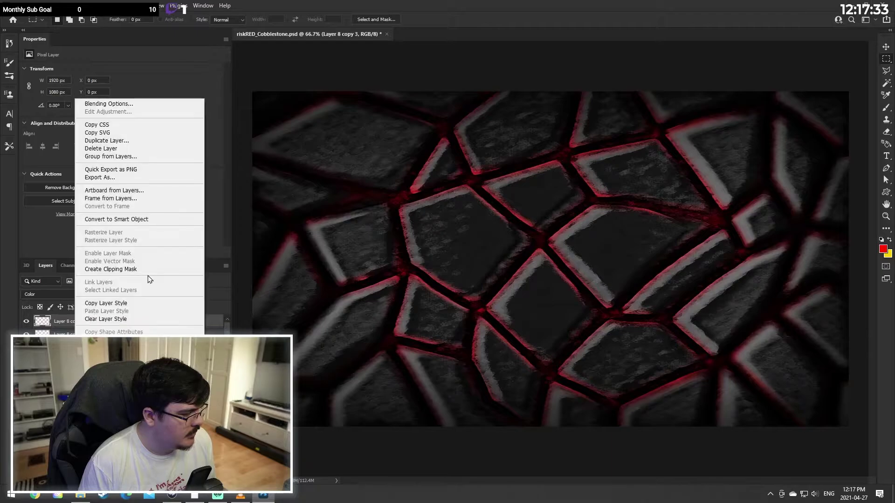
pyautogui.click(150, 104)
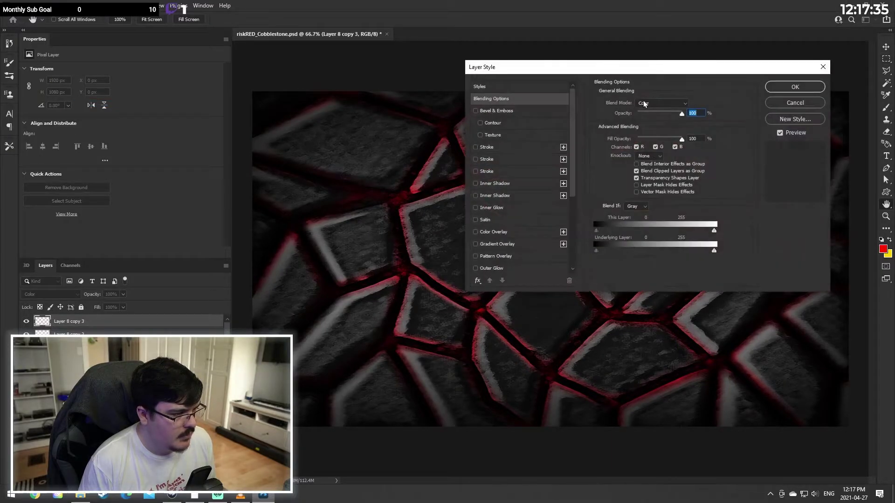
pyautogui.click(661, 103)
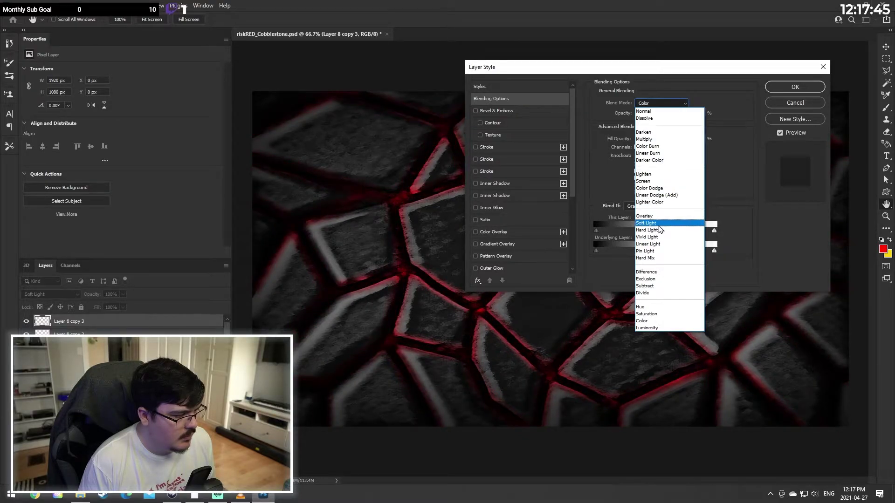
pyautogui.click(661, 216)
pyautogui.click(794, 86)
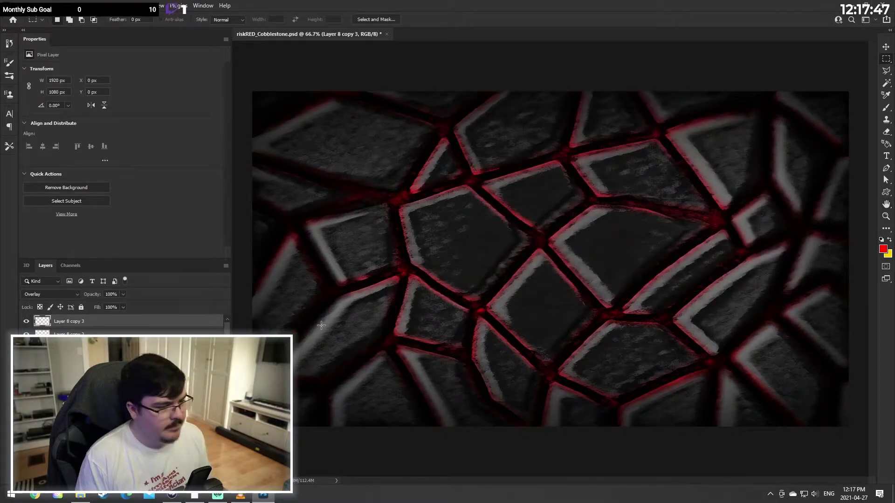
pyautogui.click(26, 322)
pyautogui.click(26, 321)
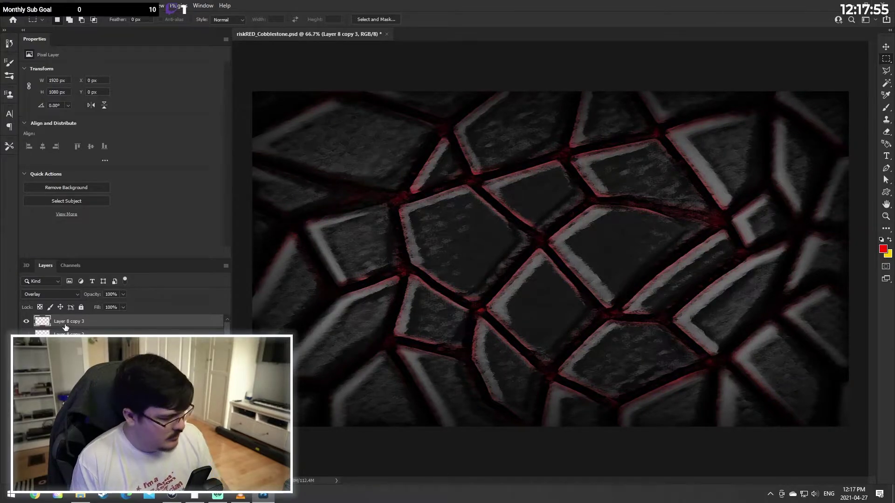
# Step: Delete all three copies of Layer 8, keeping only the original layer
pyautogui.press('Delete')
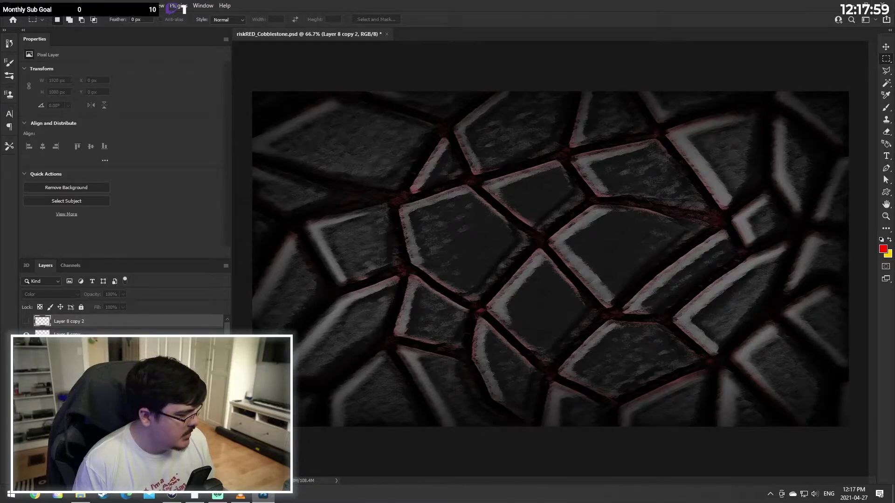
pyautogui.click(70, 335)
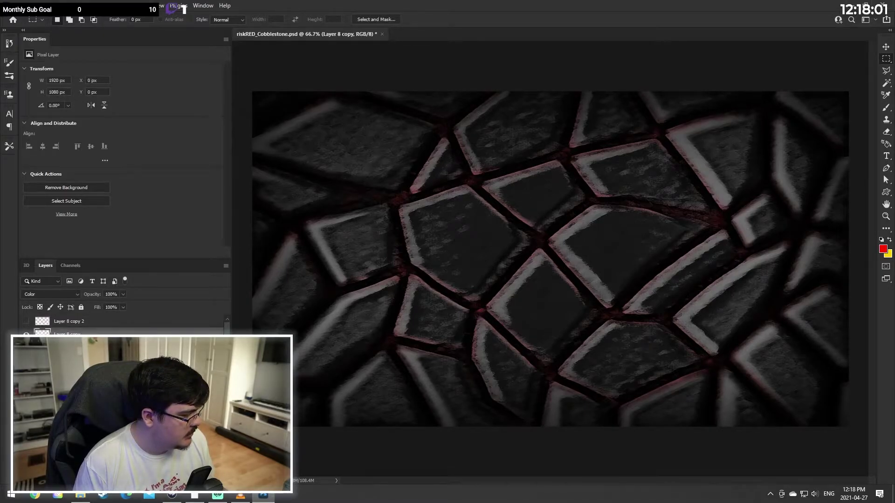
pyautogui.press('Delete')
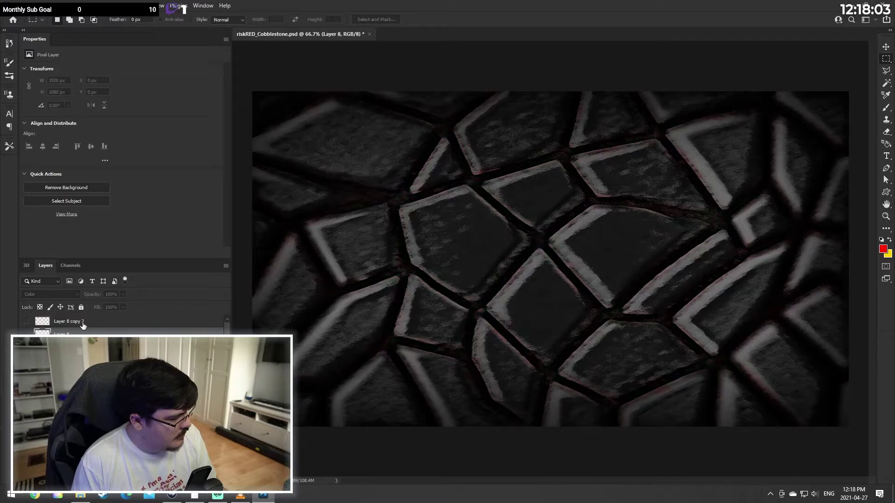
pyautogui.click(82, 324)
pyautogui.press('Delete')
# Step: Set the blend mode of Layer 8 to Hard Mix
pyautogui.click(27, 322)
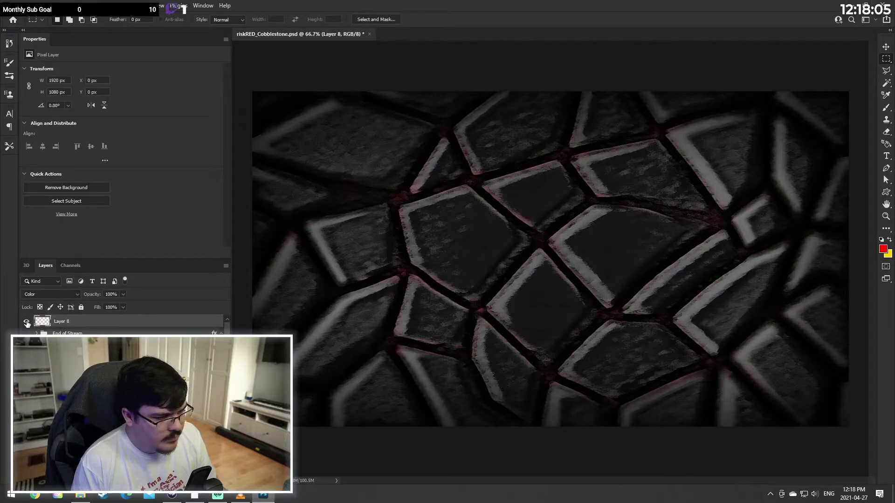
pyautogui.click(47, 295)
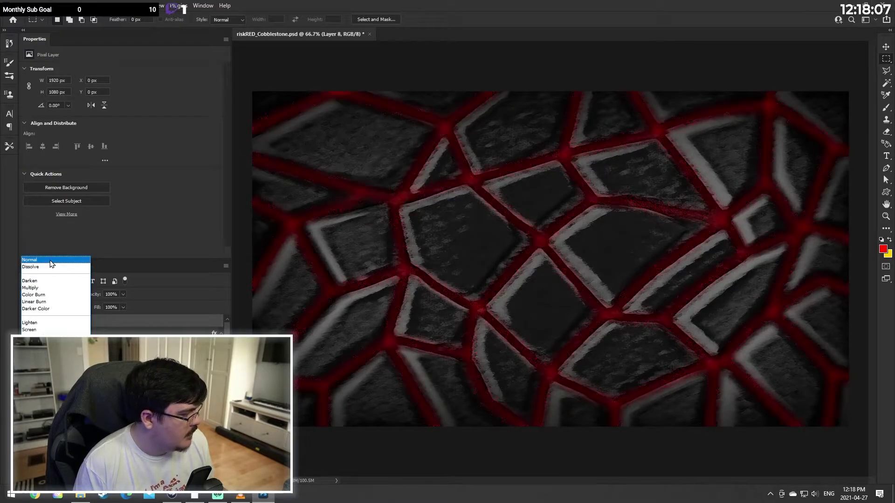
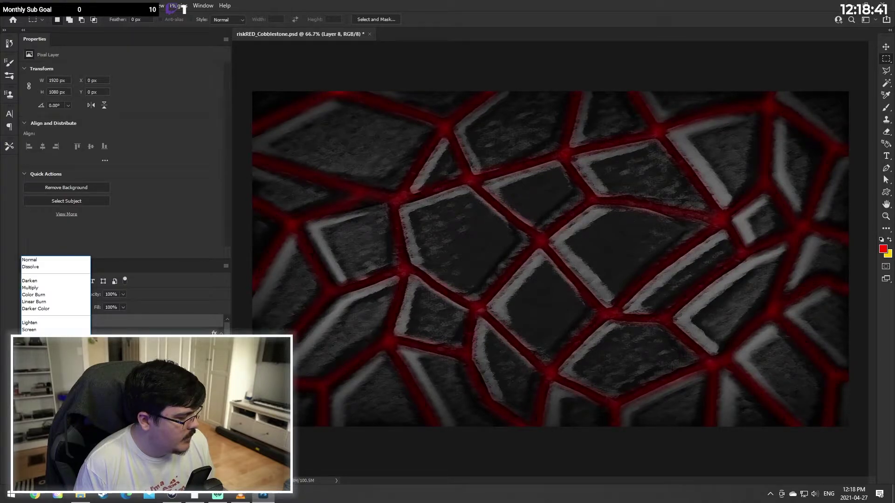
pyautogui.click(42, 407)
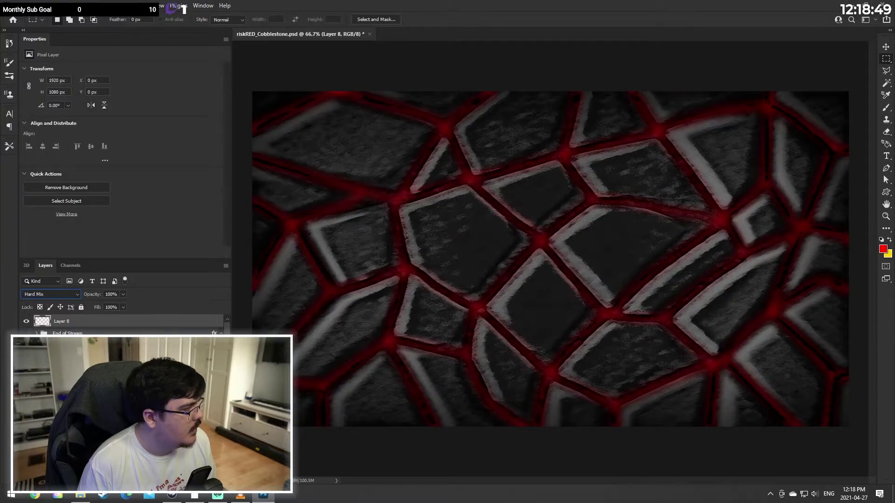
# Step: Try the Cutout, Dry Brush and Fresco artistic effects on Layer 8 in the Filter Gallery, and cancel the filter
pyautogui.click(143, 6)
pyautogui.moveTo(177, 191)
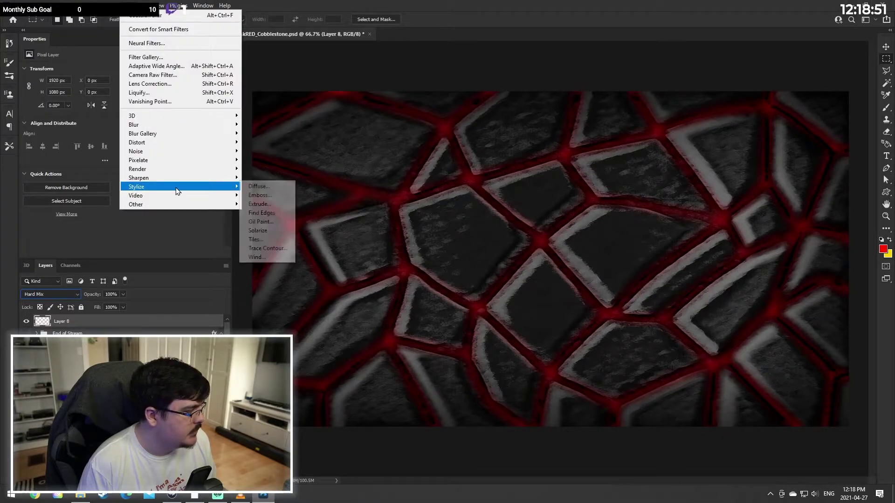
pyautogui.click(158, 60)
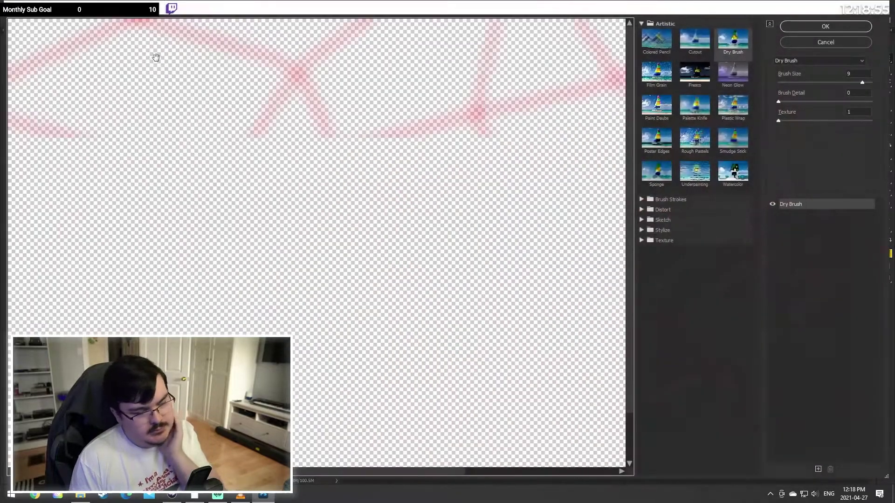
pyautogui.click(684, 41)
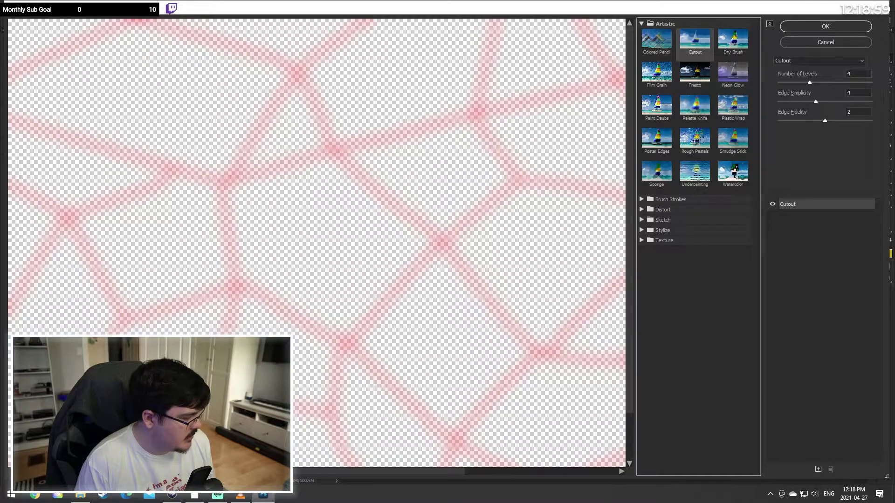
pyautogui.hotkey('ctrl', '-')
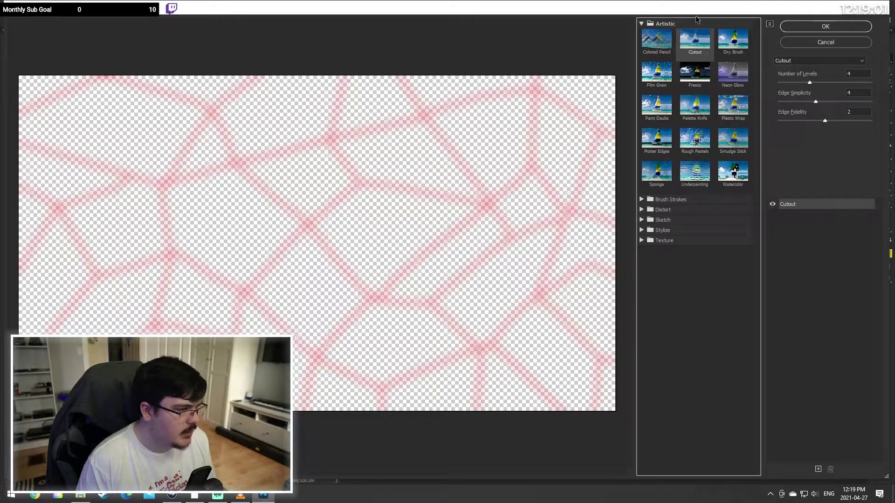
pyautogui.click(747, 46)
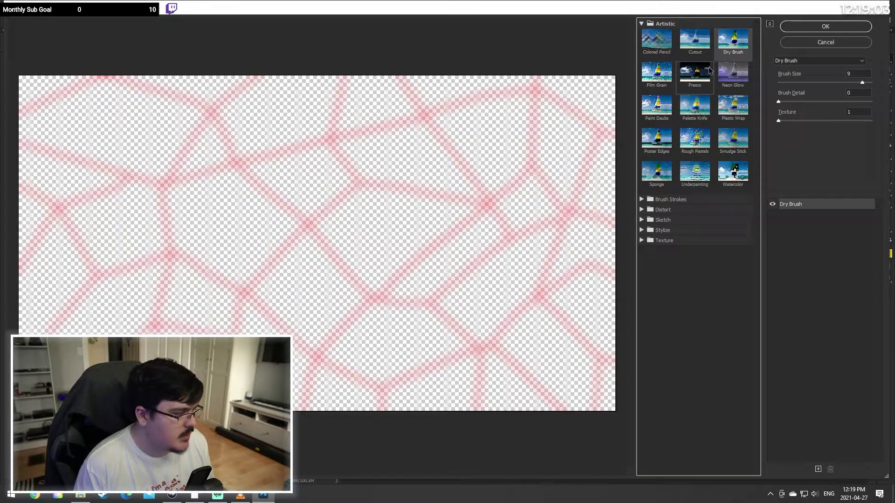
pyautogui.click(694, 77)
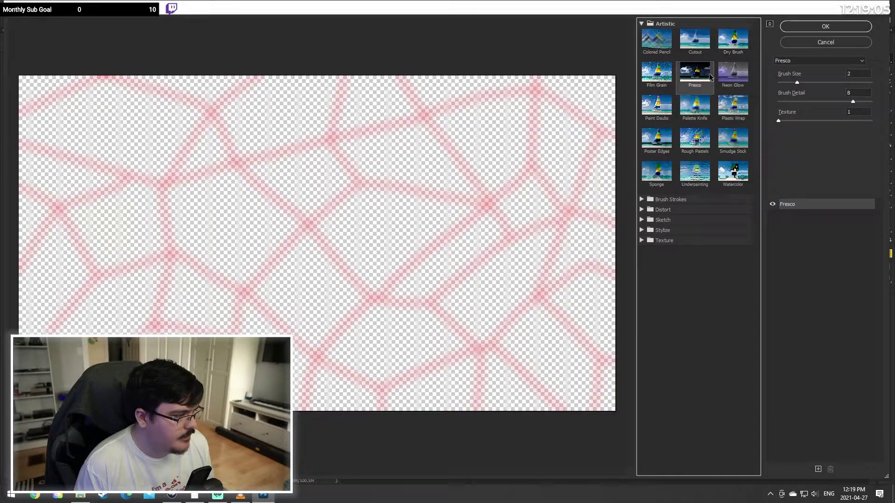
pyautogui.click(837, 44)
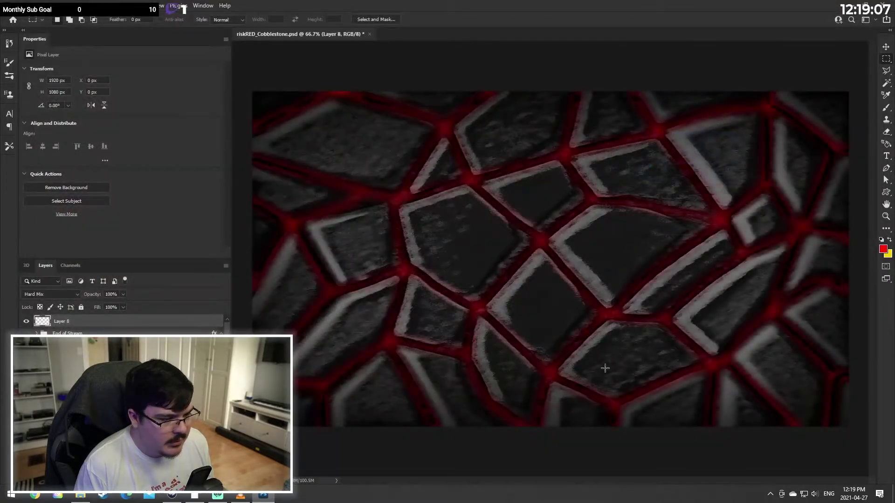
# Step: Try Layer 8 in Normal blend mode for comparison, and undo the change
pyautogui.click(50, 294)
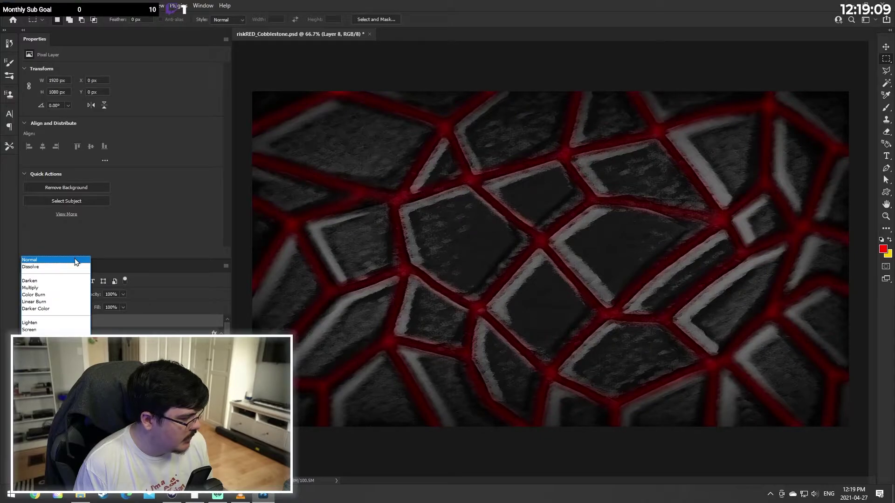
pyautogui.click(46, 258)
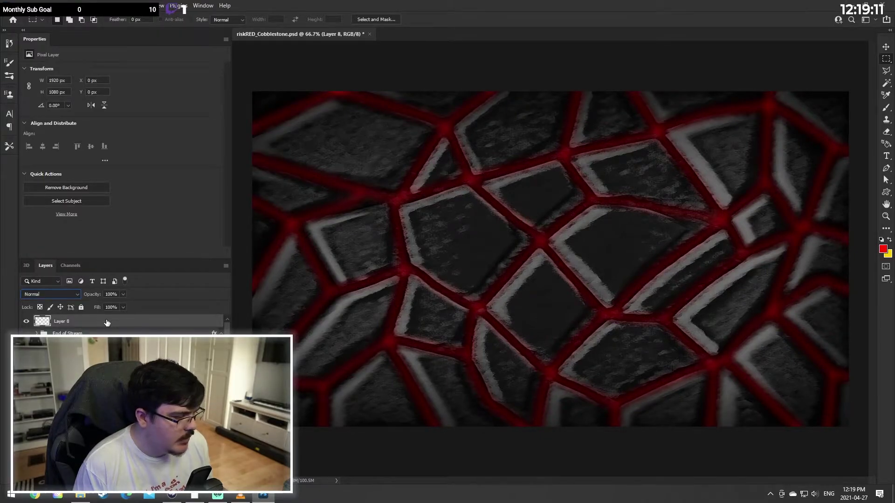
pyautogui.hotkey('ctrl', 'z')
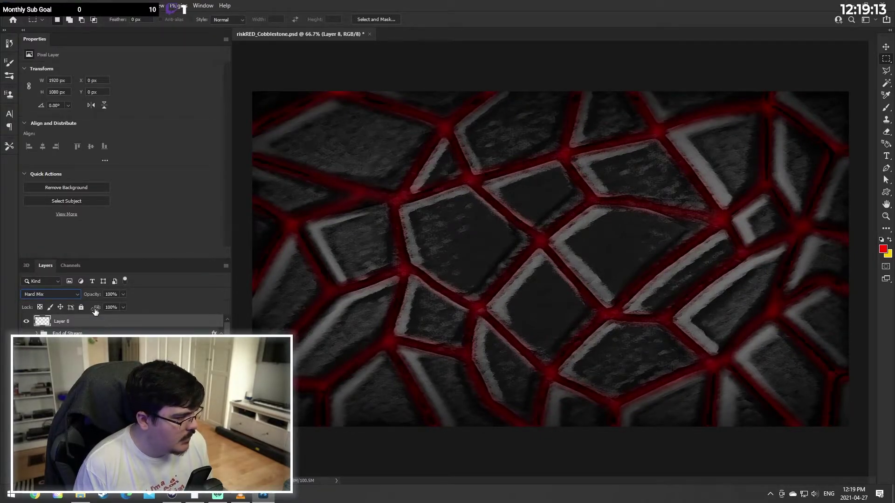
# Step: Try a duplicate of Layer 8 above the original, and delete the copy
pyautogui.hotkey('ctrl', 'j')
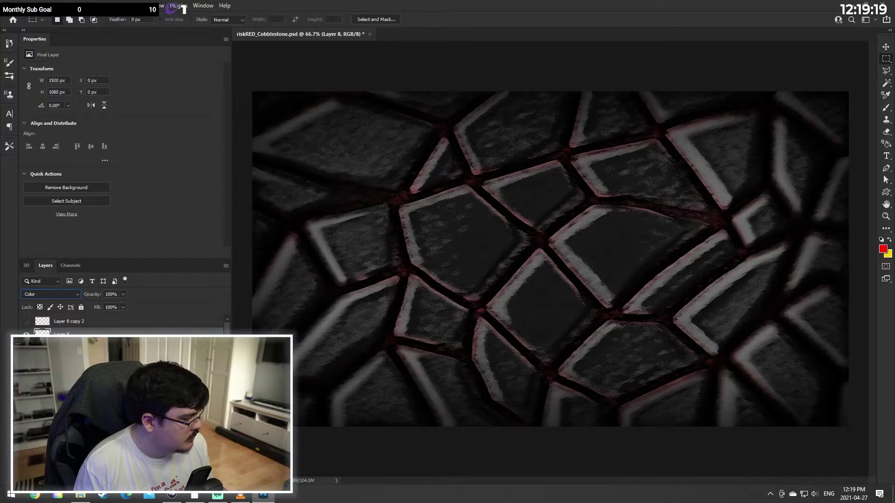
pyautogui.click(66, 325)
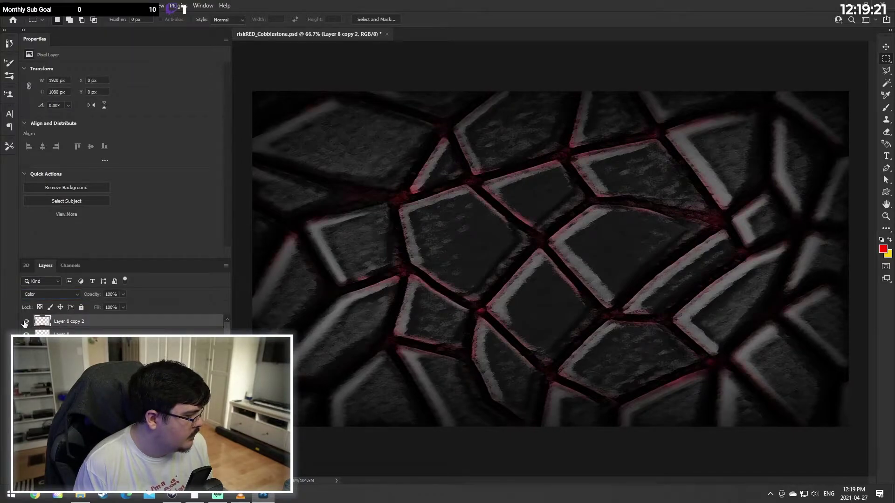
pyautogui.press('Delete')
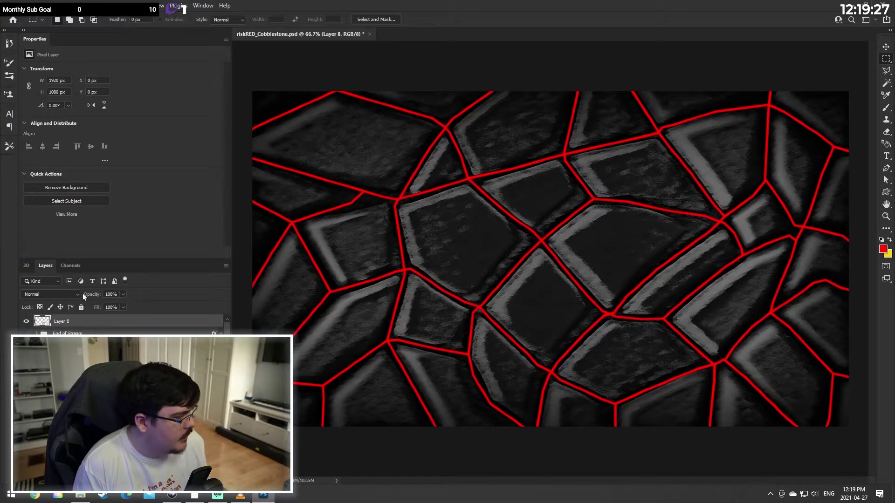
# Step: Duplicate Layer 8 within riskRED_Cobblestone.psd under the name Layer 8 copy
pyautogui.rightClick(84, 323)
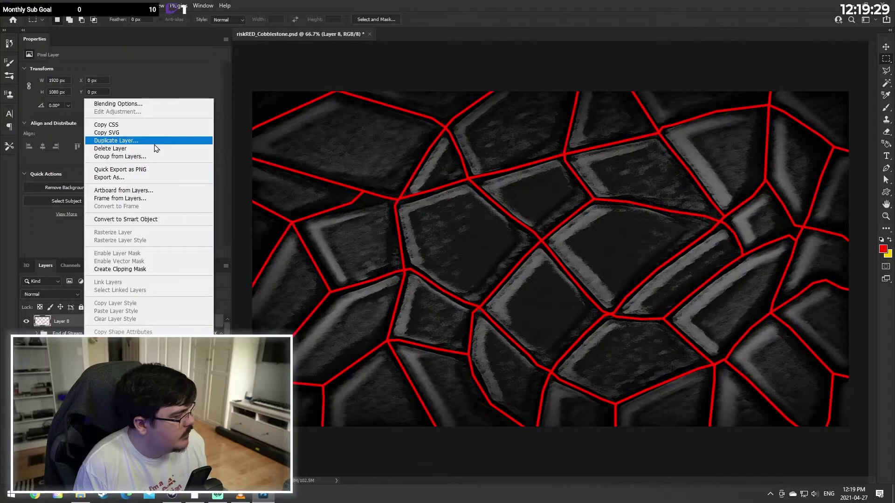
pyautogui.click(154, 143)
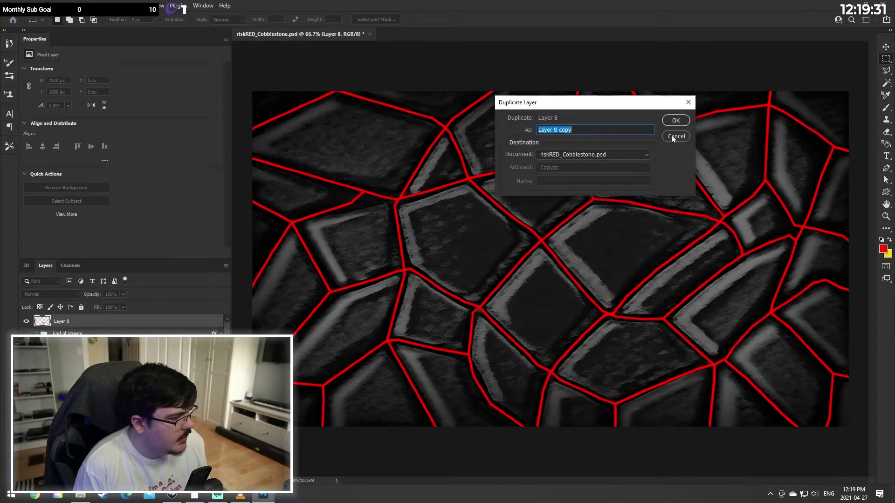
pyautogui.press('Return')
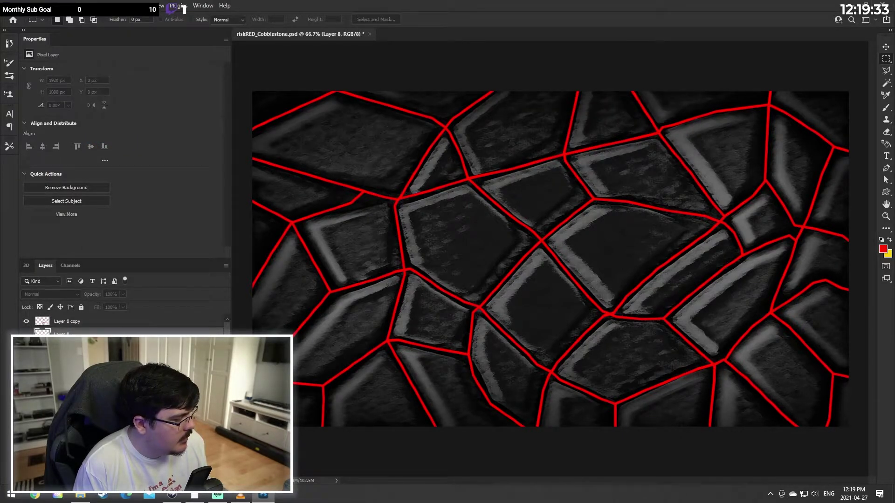
# Step: Apply the Median noise filter to Layer 8 copy with a radius of 7 pixels
pyautogui.click(133, 5)
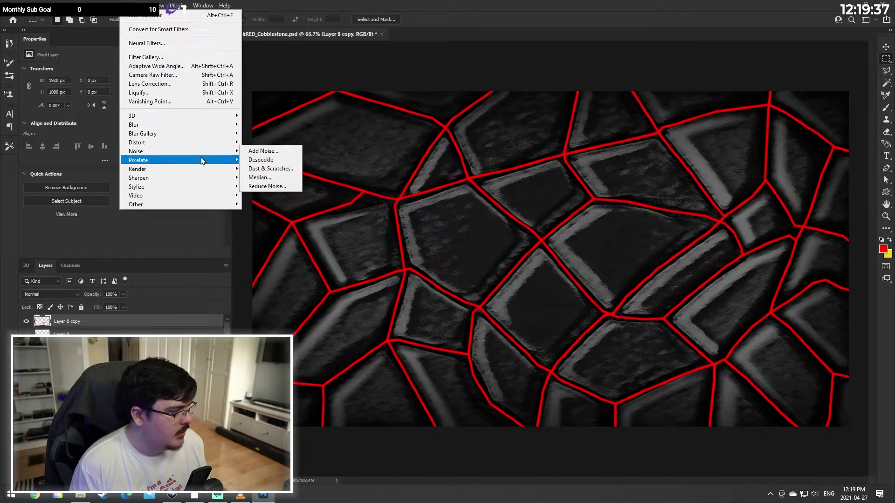
pyautogui.click(260, 177)
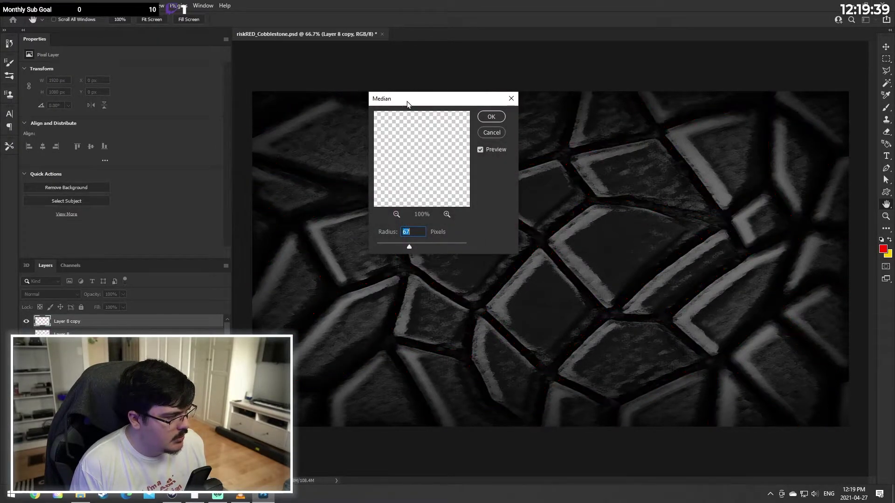
pyautogui.moveTo(412, 107); pyautogui.dragTo(642, 114)
pyautogui.moveTo(615, 250); pyautogui.dragTo(610, 256)
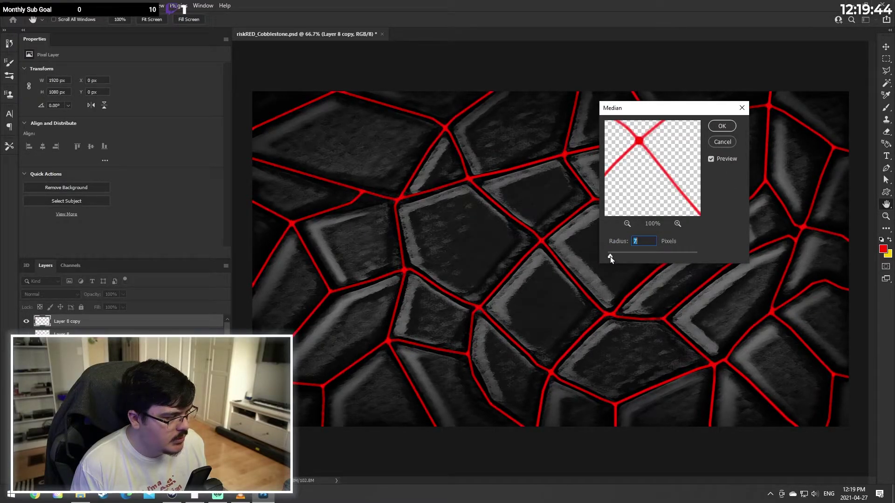
pyautogui.click(722, 124)
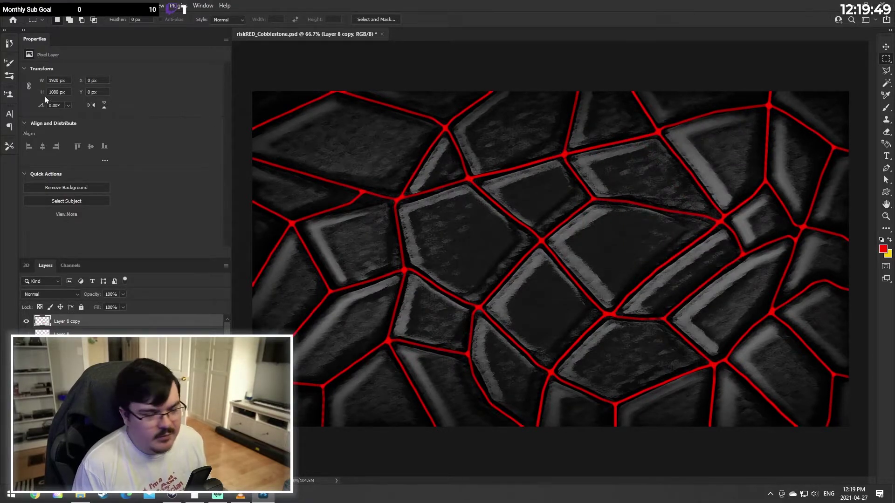
pyautogui.click(121, 4)
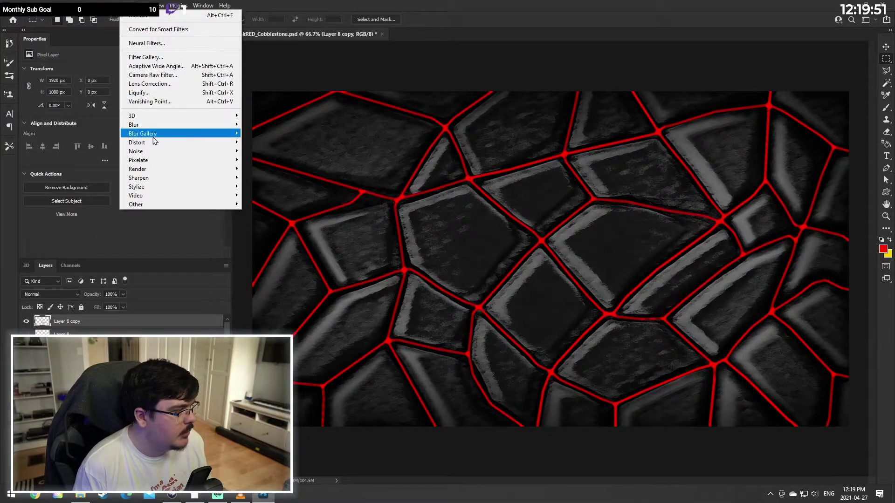
pyautogui.moveTo(182, 125)
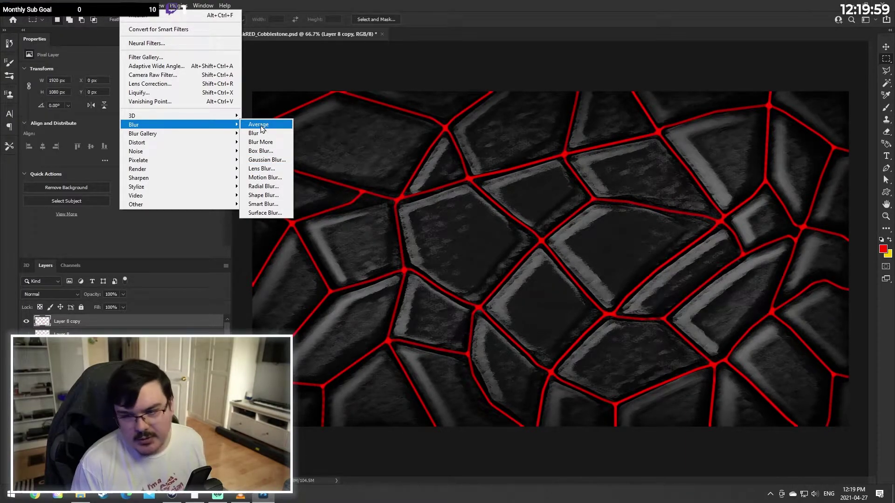
pyautogui.click(253, 161)
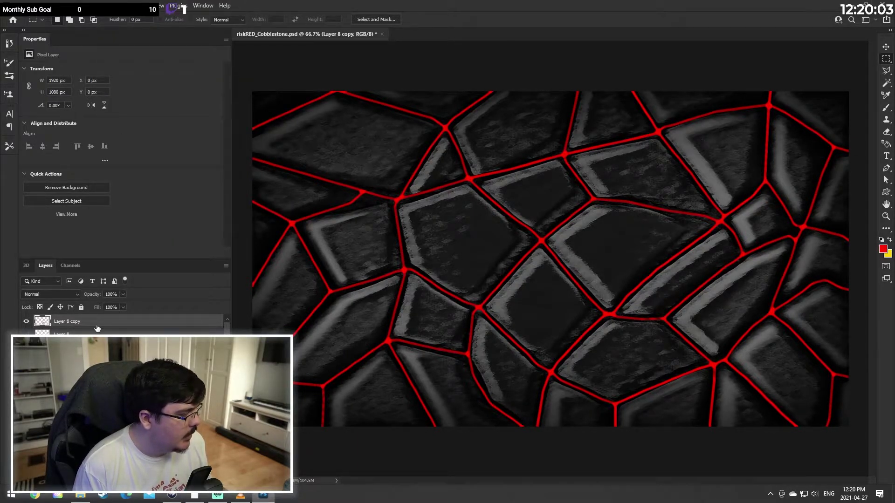
# Step: Add an outside stroke layer style to Layer 8 copy, coloured red ec0000 and 2 px in size
pyautogui.rightClick(97, 329)
pyautogui.click(124, 102)
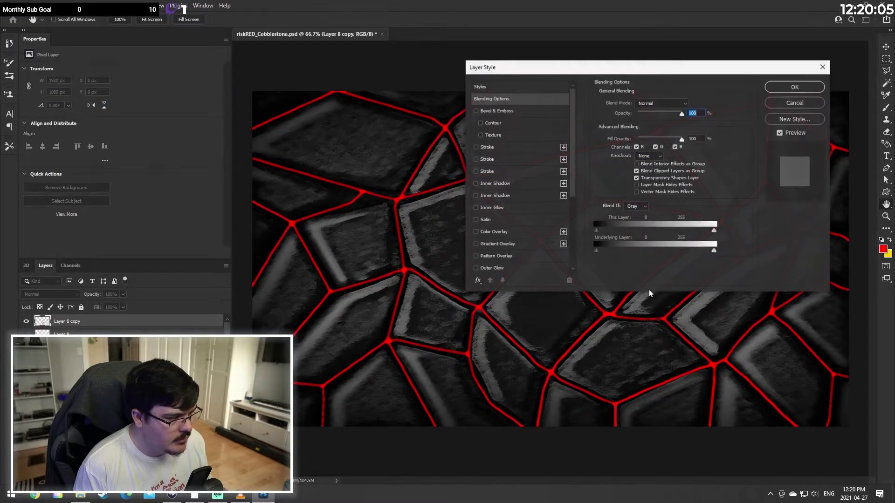
pyautogui.click(476, 147)
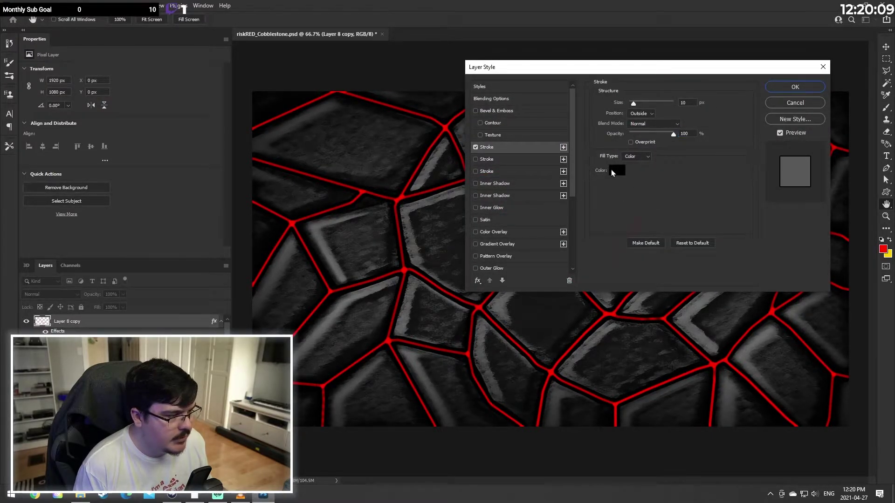
pyautogui.click(616, 170)
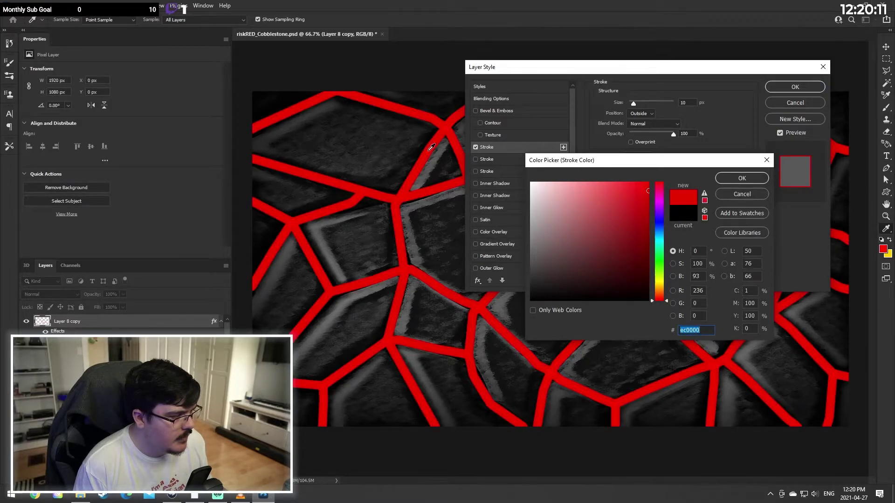
pyautogui.click(741, 194)
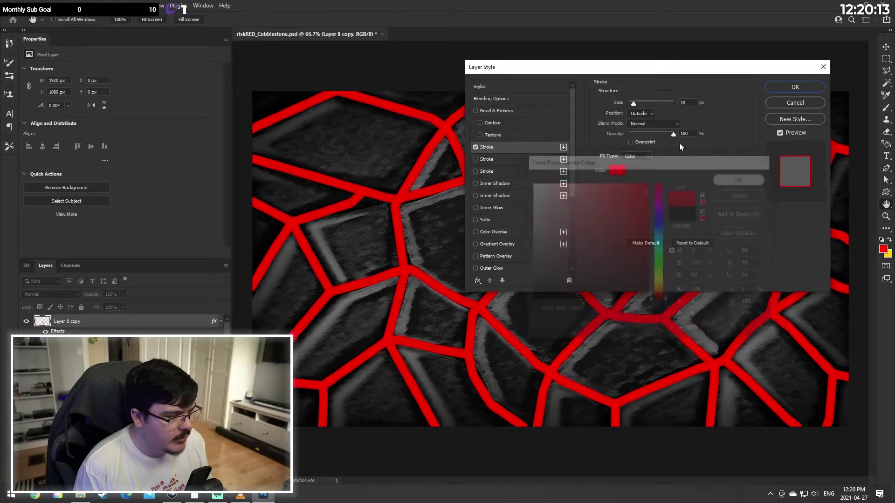
pyautogui.moveTo(633, 103); pyautogui.dragTo(628, 105)
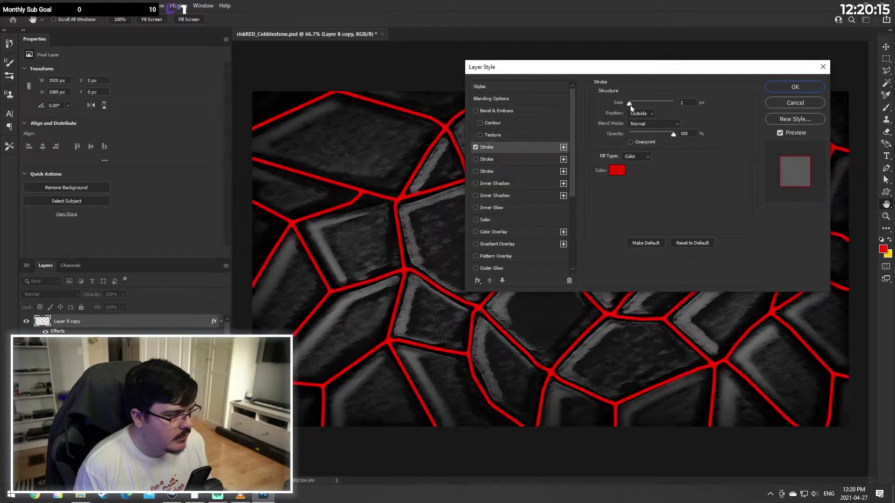
pyautogui.press('Up')
# Step: Set the fill opacity of Layer 8 copy to 0% and enable its Color Overlay effect
pyautogui.moveTo(572, 66); pyautogui.dragTo(660, 97)
pyautogui.click(626, 133)
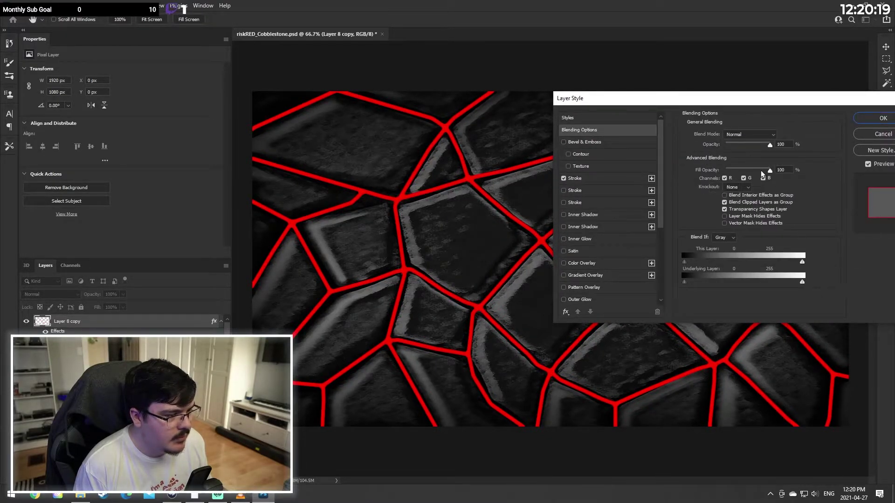
pyautogui.moveTo(769, 171); pyautogui.dragTo(680, 157)
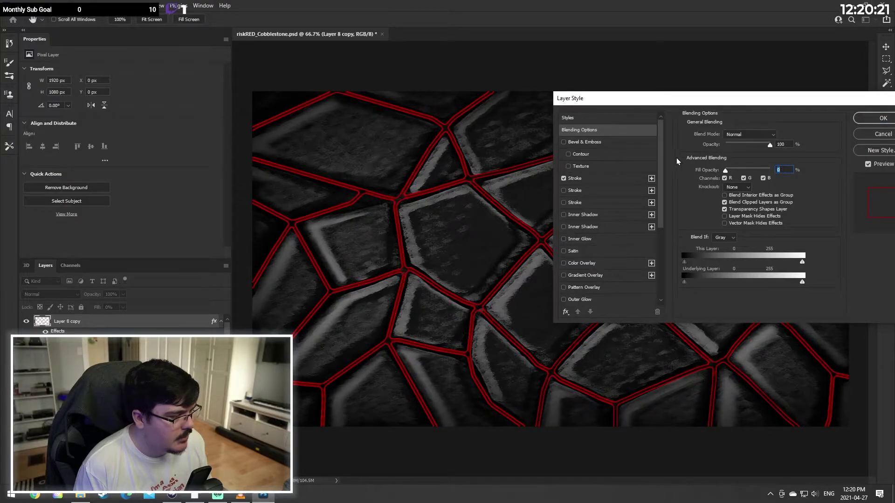
pyautogui.click(572, 264)
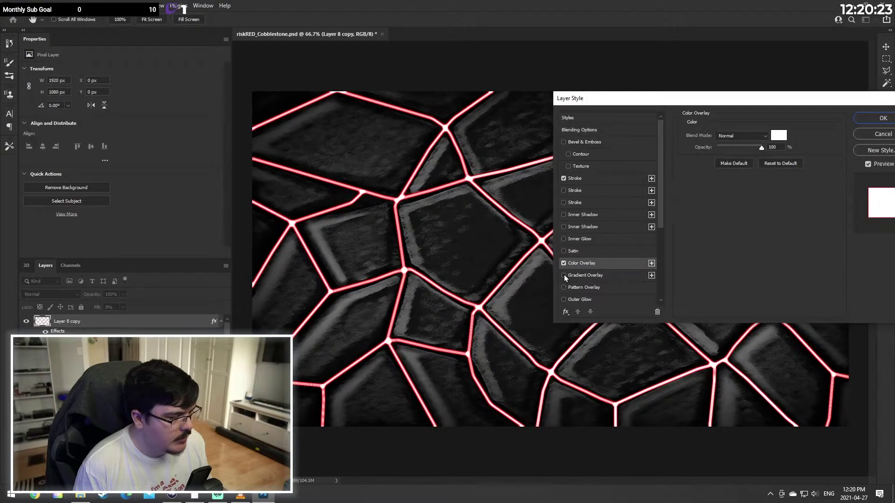
pyautogui.click(563, 264)
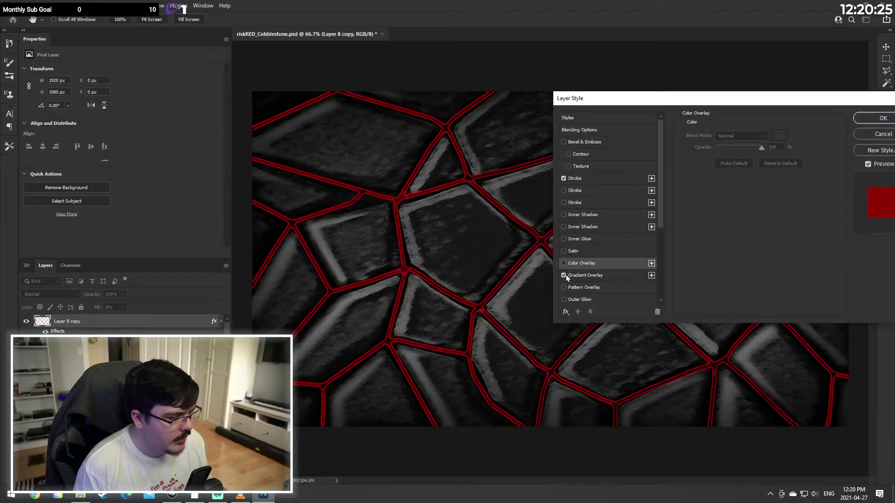
pyautogui.click(565, 264)
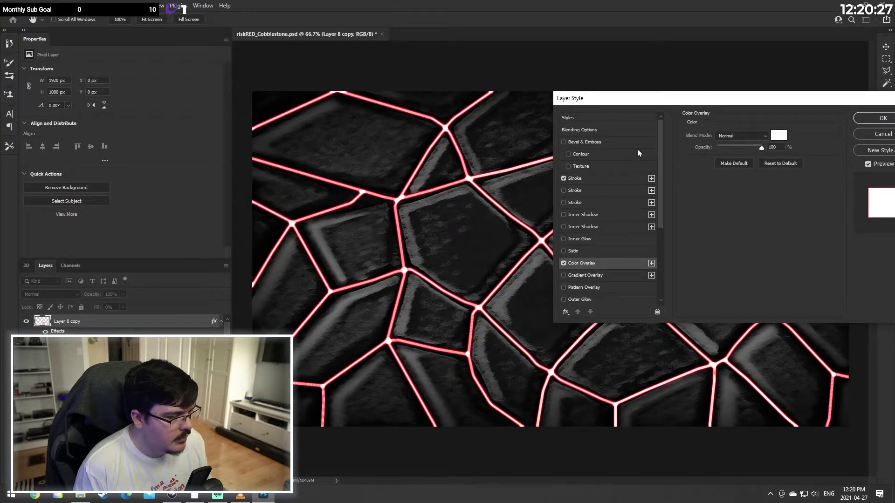
# Step: Set the Color Overlay of Layer 8 copy to the stroke's red, ec0000, and apply the layer style
pyautogui.click(580, 186)
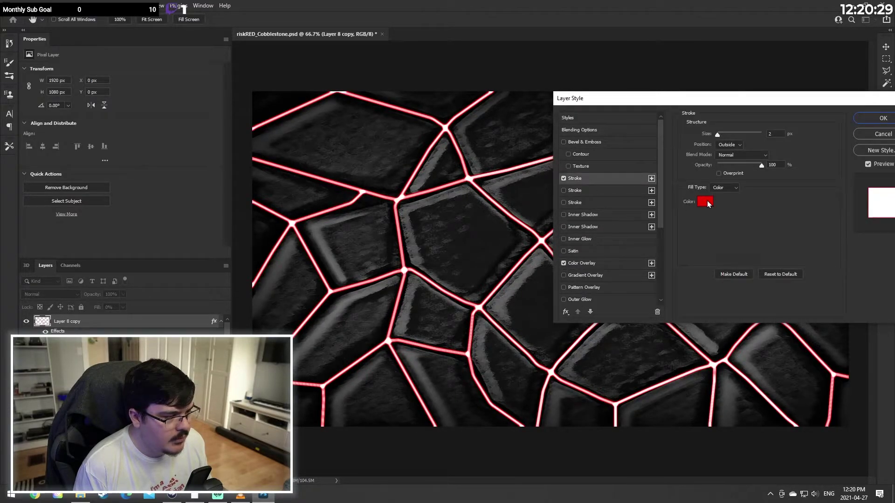
pyautogui.click(706, 197)
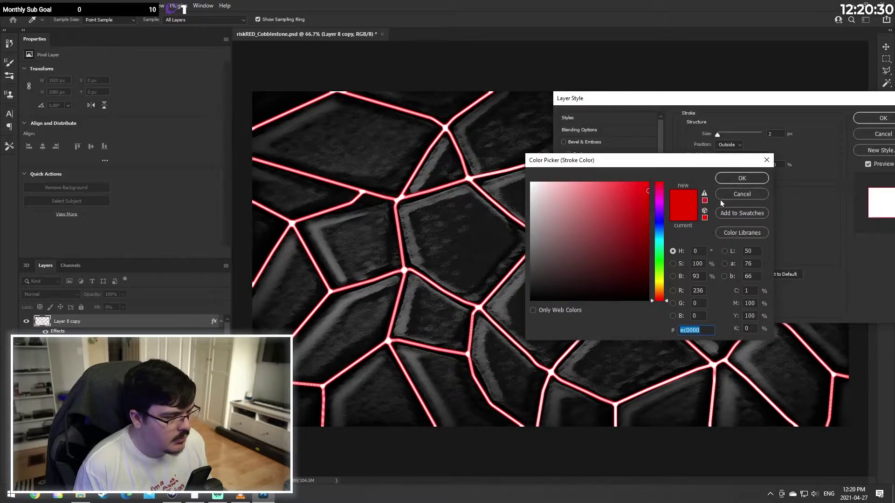
pyautogui.click(751, 195)
pyautogui.click(597, 264)
pyautogui.click(775, 138)
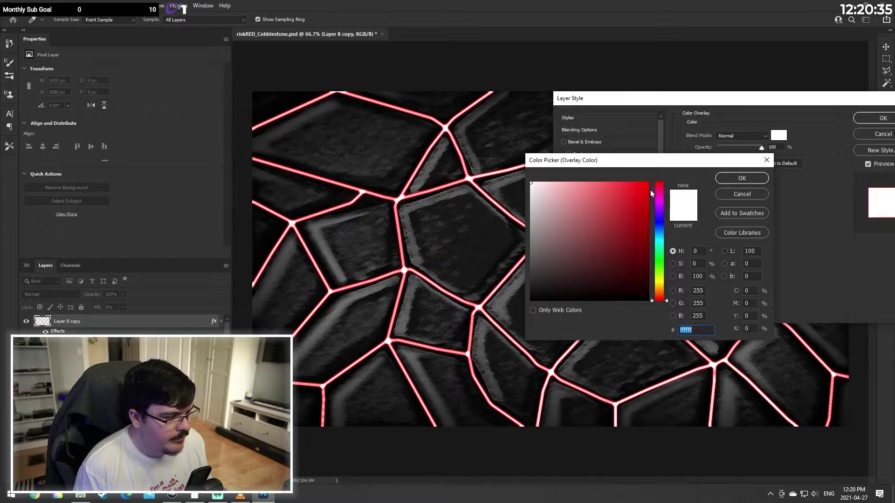
pyautogui.click(649, 189)
pyautogui.moveTo(662, 188); pyautogui.dragTo(664, 191)
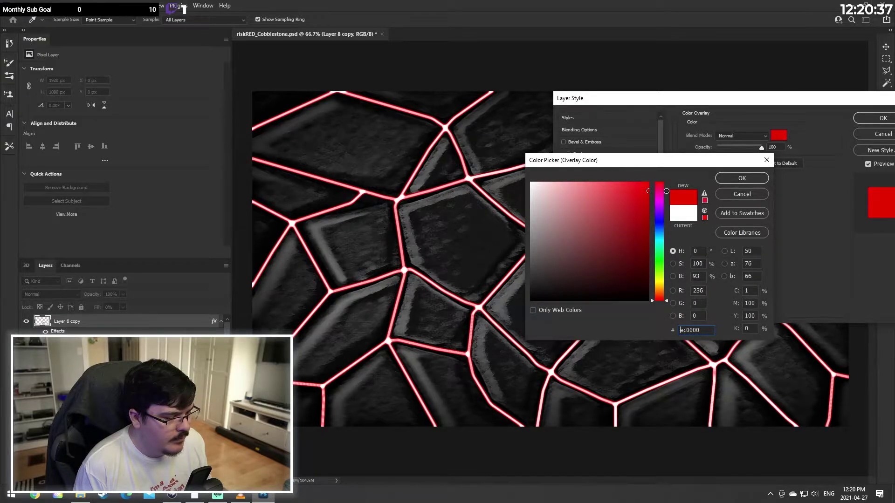
pyautogui.click(750, 177)
pyautogui.click(876, 118)
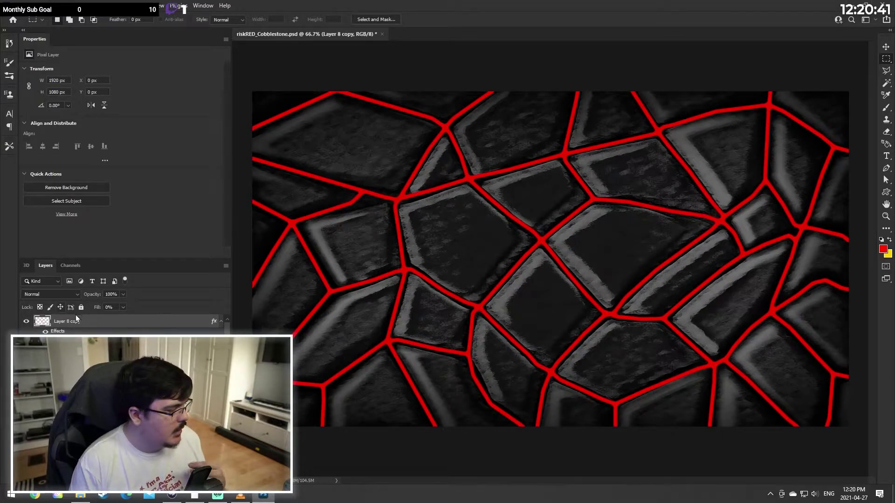
# Step: Create an empty layer beneath Layer 8 copy and merge Layer 8 copy down into it
pyautogui.click(151, 480)
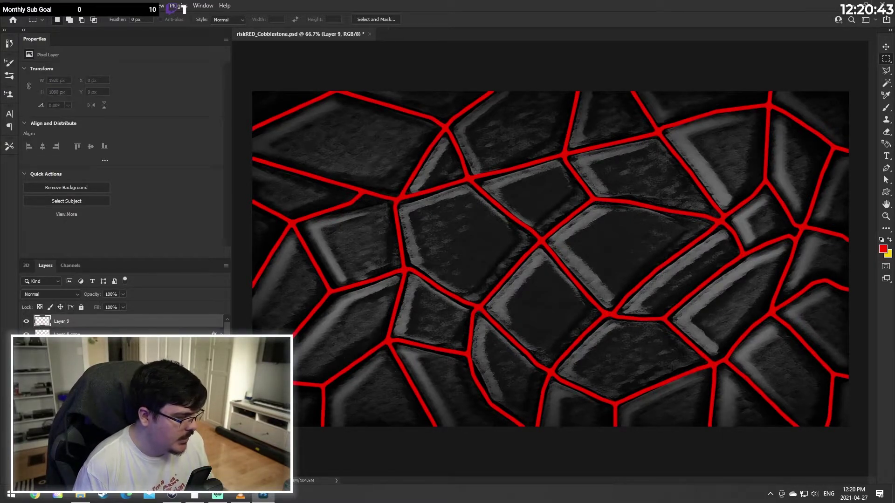
pyautogui.moveTo(68, 322); pyautogui.dragTo(67, 361)
pyautogui.rightClick(67, 321)
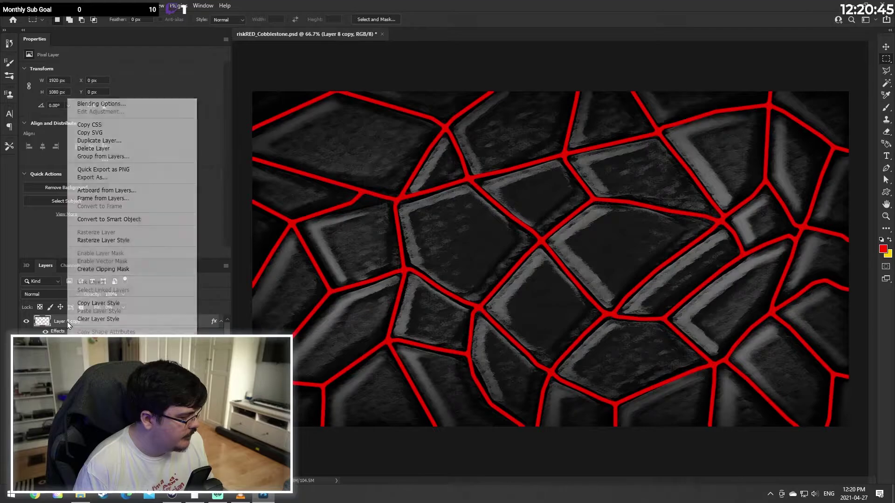
pyautogui.click(88, 365)
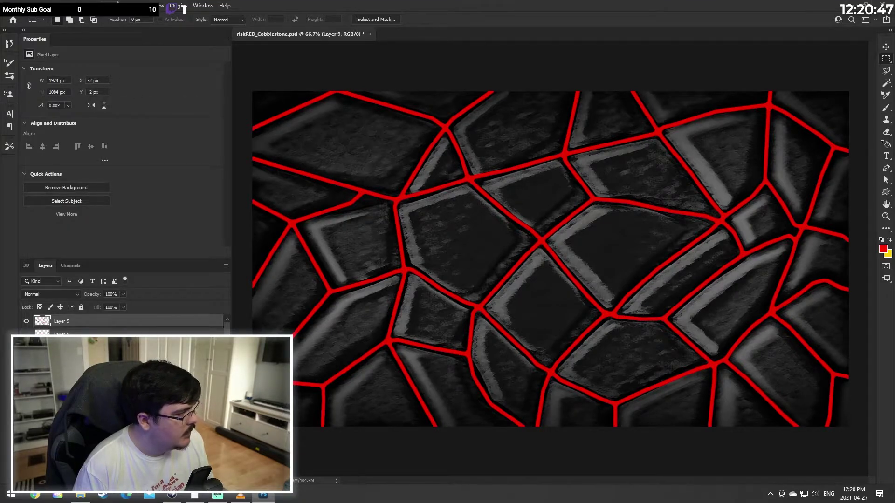
# Step: Try the Solarize filter on Layer 9, and undo it
pyautogui.click(130, 5)
pyautogui.moveTo(149, 126)
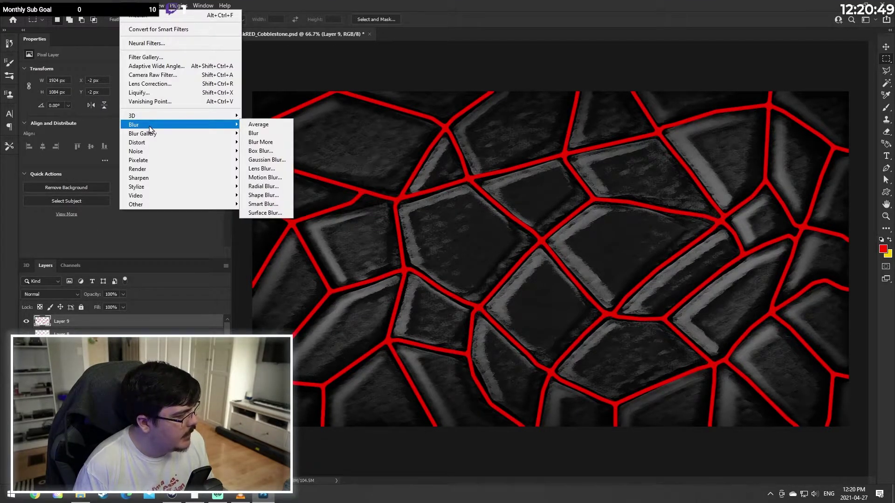
pyautogui.moveTo(177, 186)
pyautogui.click(272, 228)
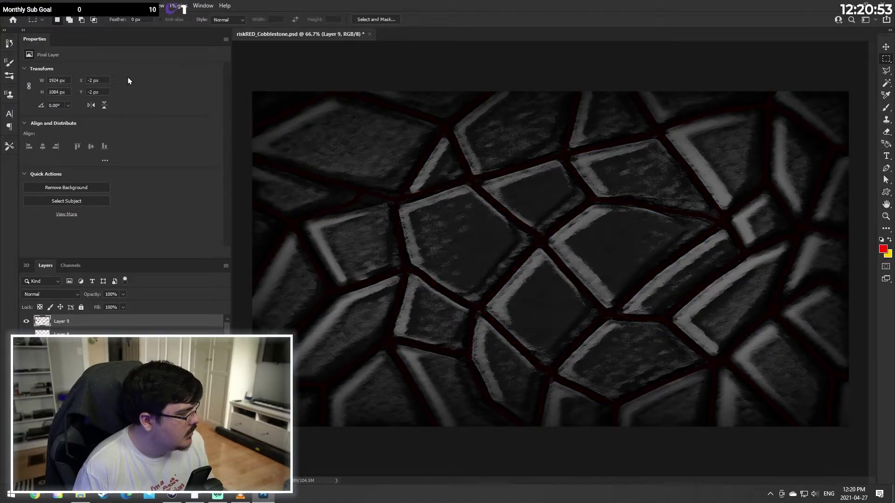
pyautogui.hotkey('ctrl', 'z')
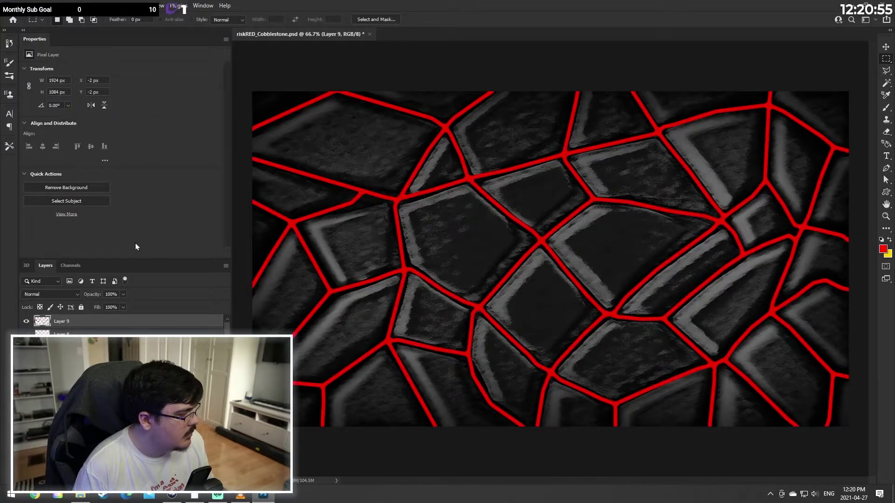
# Step: Try the Oil Paint filter on Layer 9 with stylization 8.9 and cleanliness 7.2
pyautogui.click(128, 5)
pyautogui.moveTo(168, 187)
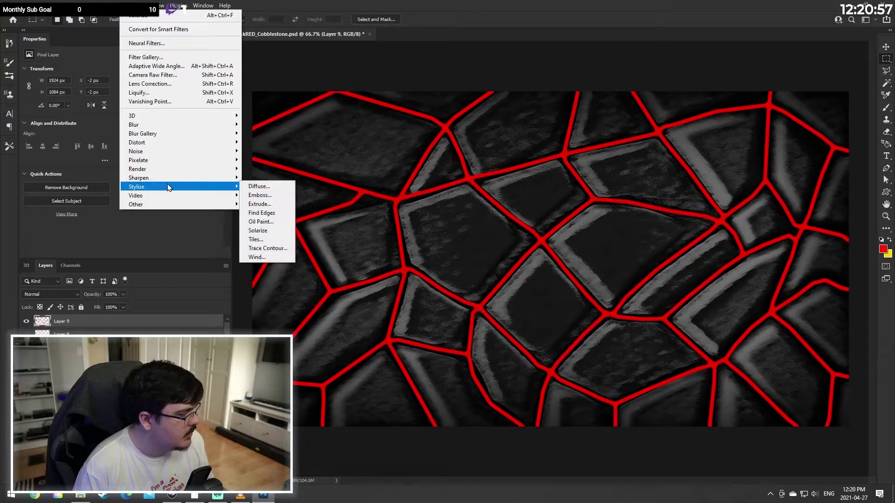
pyautogui.click(278, 222)
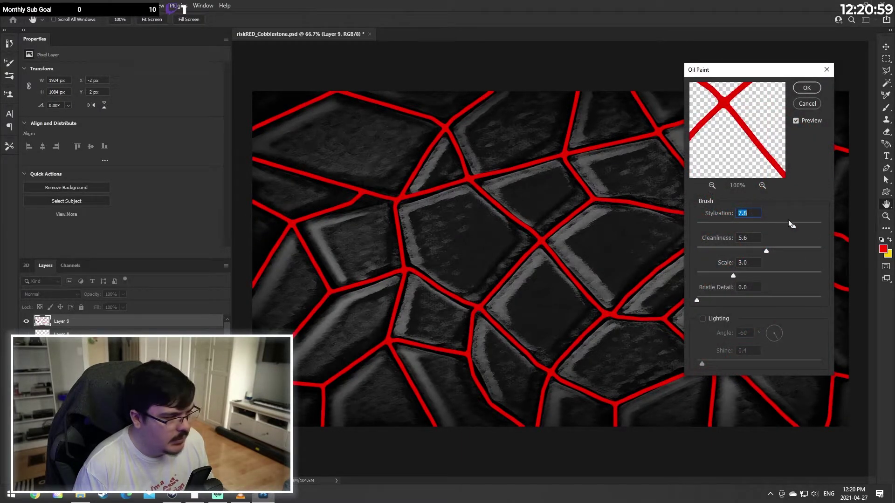
pyautogui.moveTo(789, 223); pyautogui.dragTo(807, 225)
pyautogui.click(787, 248)
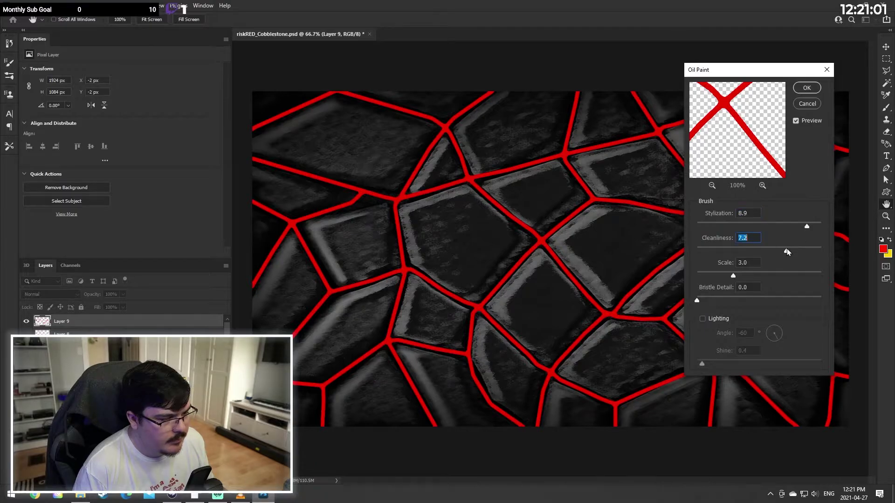
pyautogui.click(806, 88)
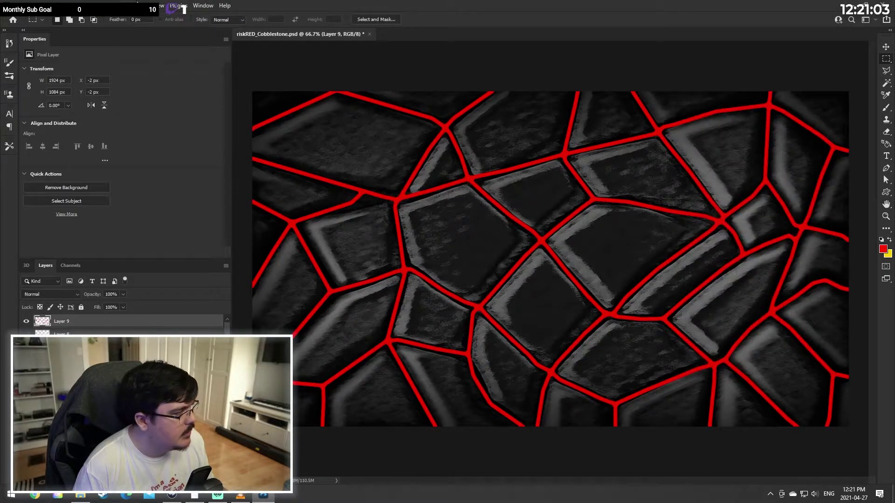
pyautogui.click(130, 5)
pyautogui.moveTo(159, 125)
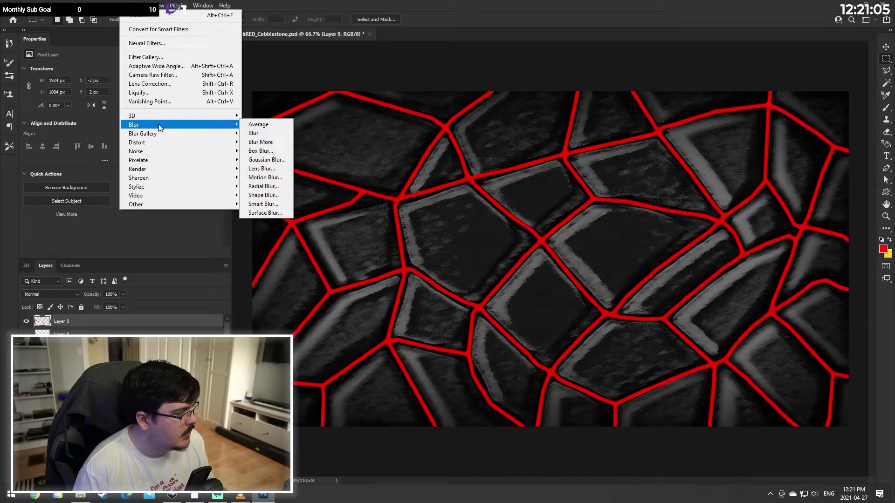
pyautogui.click(144, 58)
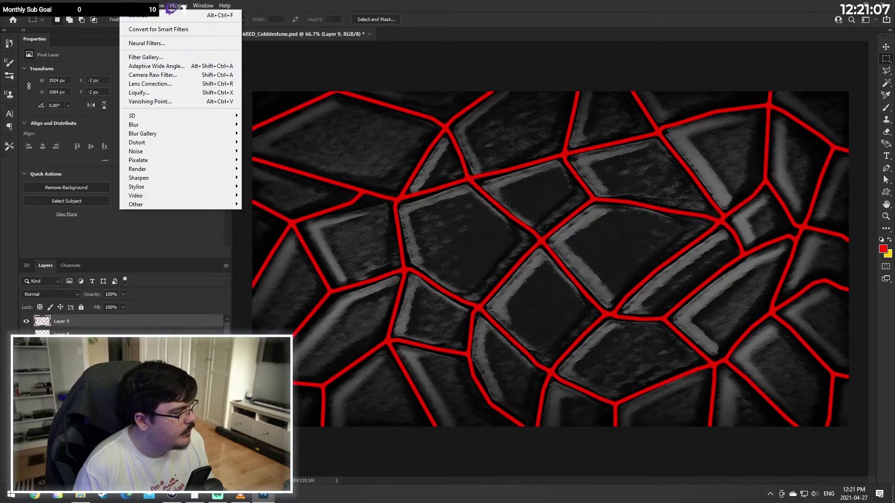
# Step: Create an empty layer beneath Layer 9 and select it
pyautogui.hotkey('ctrl', 'shift', 'alt', 'n')
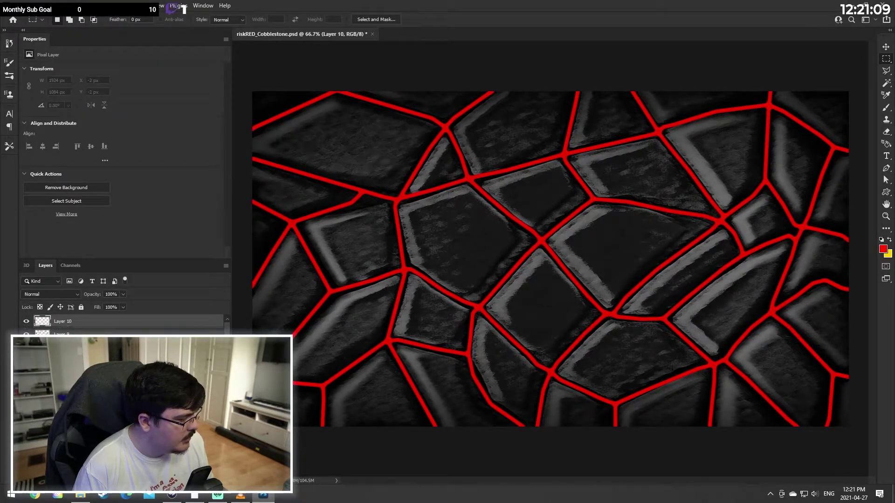
pyautogui.moveTo(70, 335); pyautogui.dragTo(70, 318)
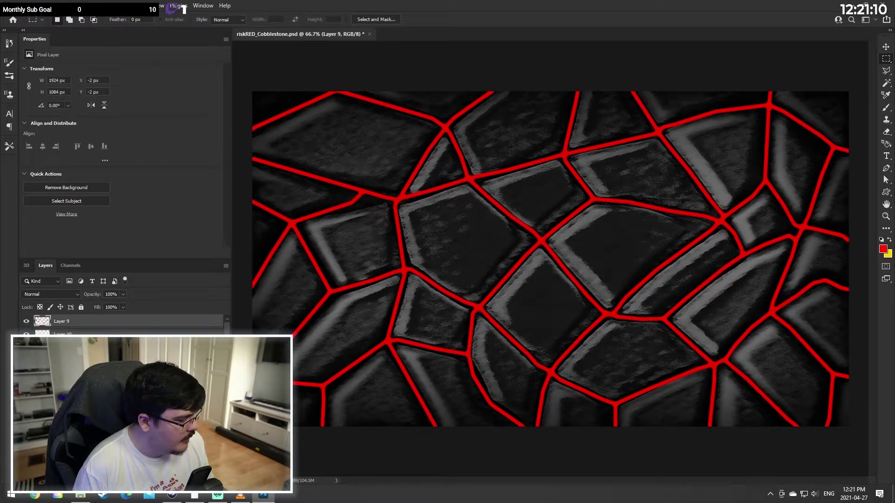
pyautogui.rightClick(72, 329)
pyautogui.click(42, 332)
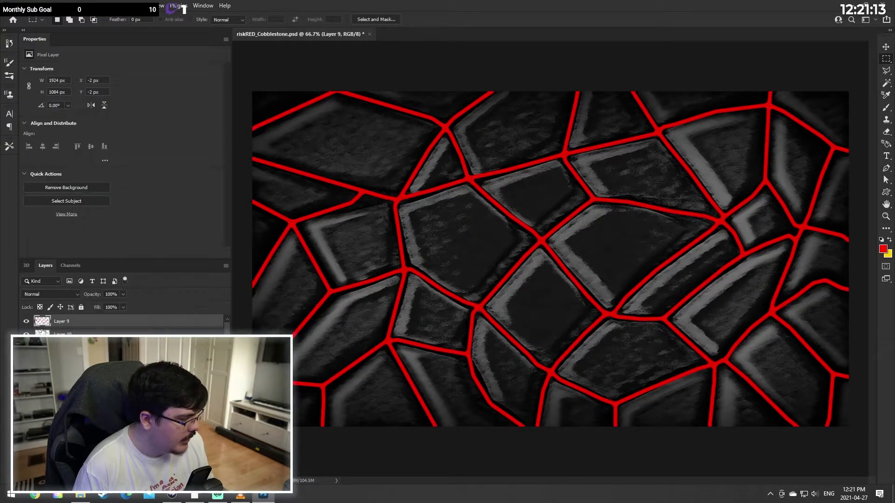
pyautogui.click(43, 334)
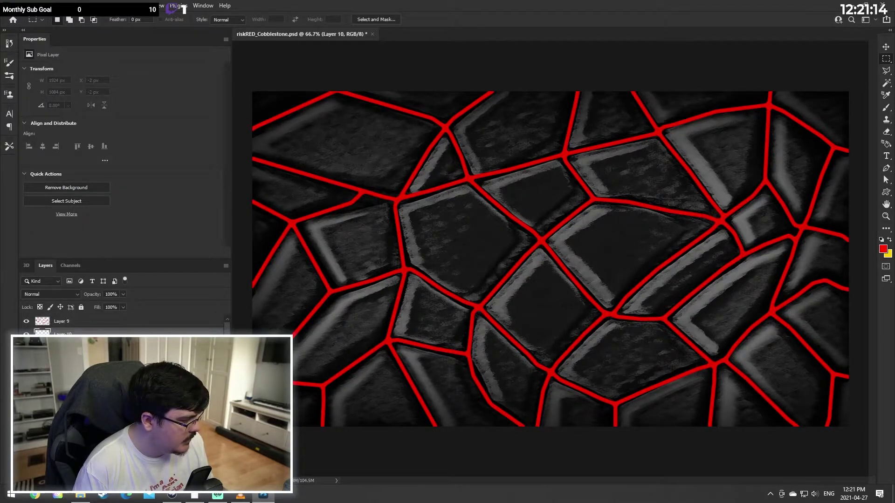
# Step: Fill the empty Layer 10 with black, 000000, using the Paint Bucket tool, and merge Layer 9 down into it
pyautogui.click(886, 228)
pyautogui.click(886, 229)
pyautogui.click(885, 229)
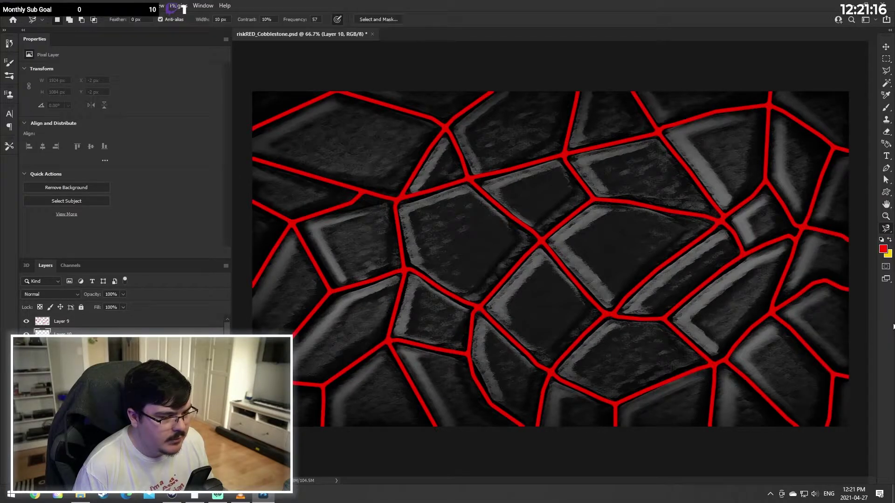
pyautogui.click(885, 232)
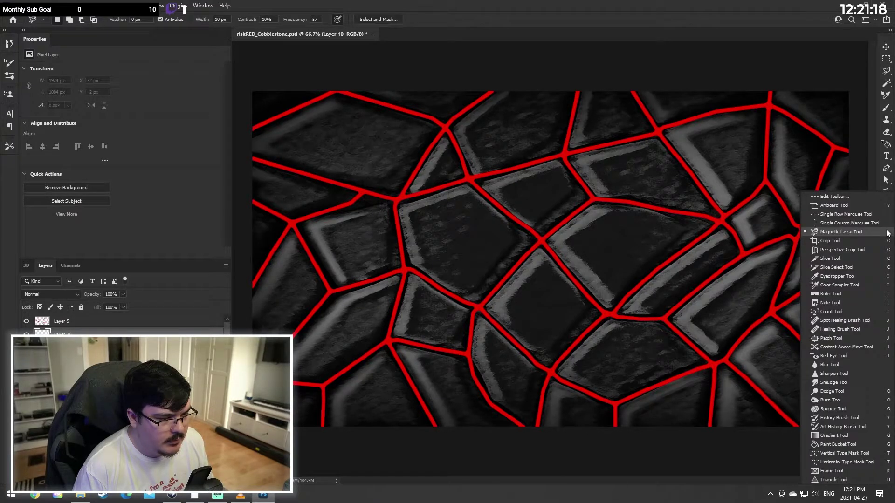
pyautogui.click(834, 445)
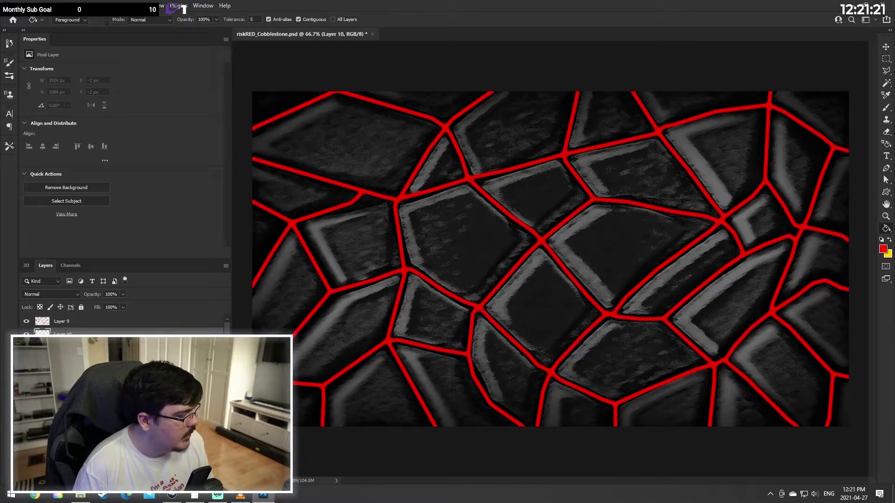
pyautogui.click(882, 249)
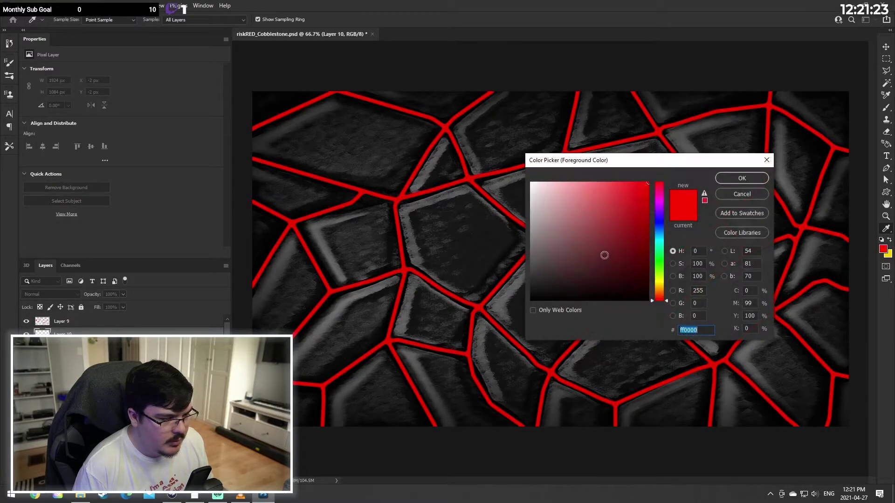
pyautogui.write('000000')
pyautogui.click(743, 179)
pyautogui.click(546, 204)
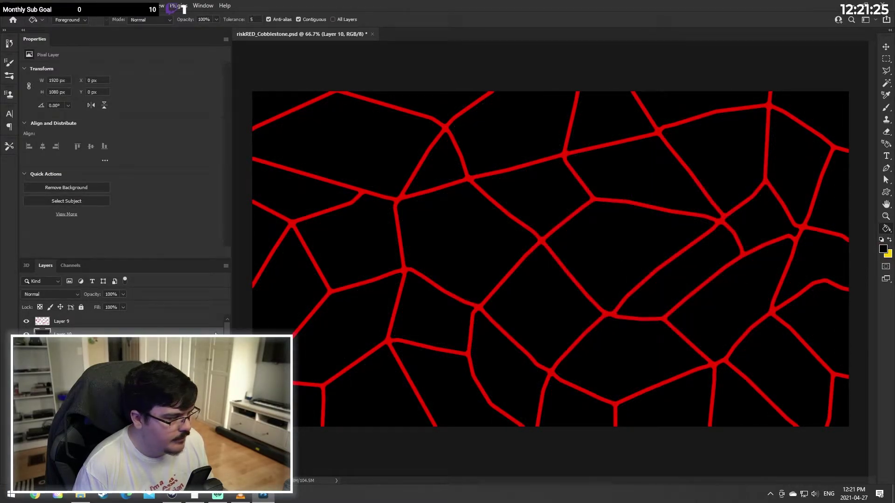
pyautogui.rightClick(58, 320)
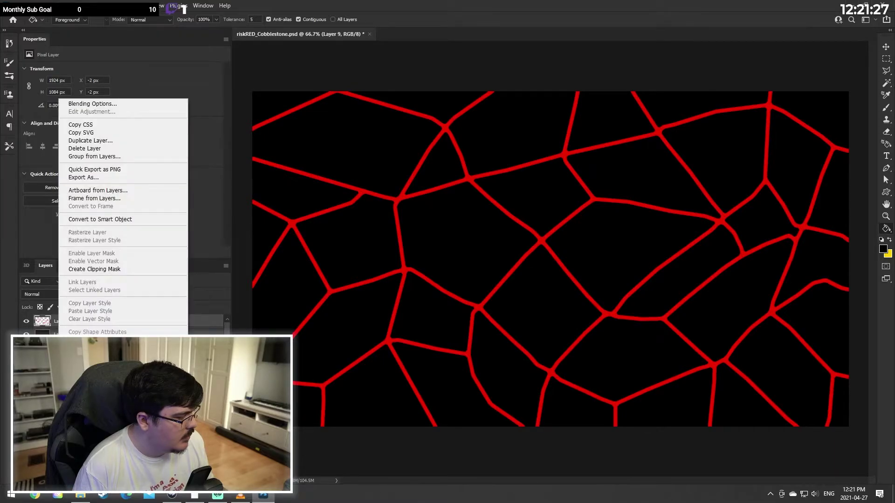
pyautogui.click(84, 366)
# Step: Try the Oil Paint filter on the merged Layer 10 with stylization 9.1 and cleanliness 8.0, and cancel it
pyautogui.click(131, 5)
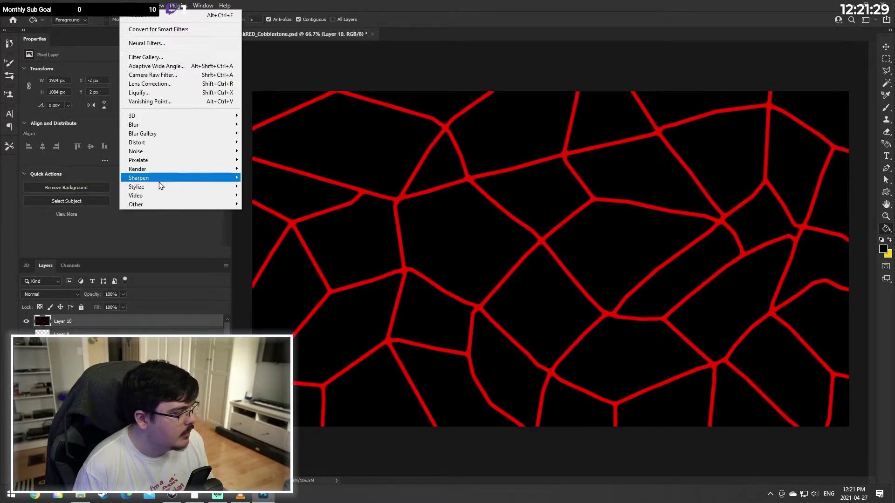
pyautogui.moveTo(158, 184)
pyautogui.click(278, 222)
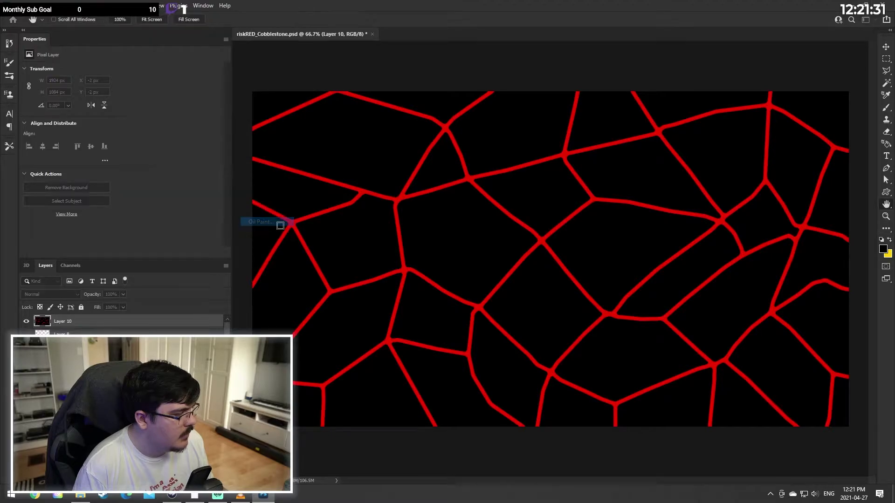
pyautogui.moveTo(793, 226); pyautogui.dragTo(810, 222)
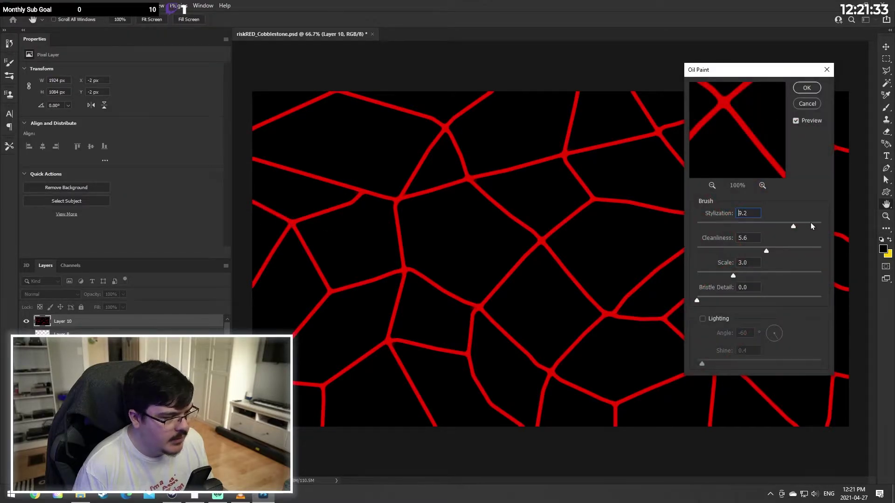
pyautogui.click(796, 252)
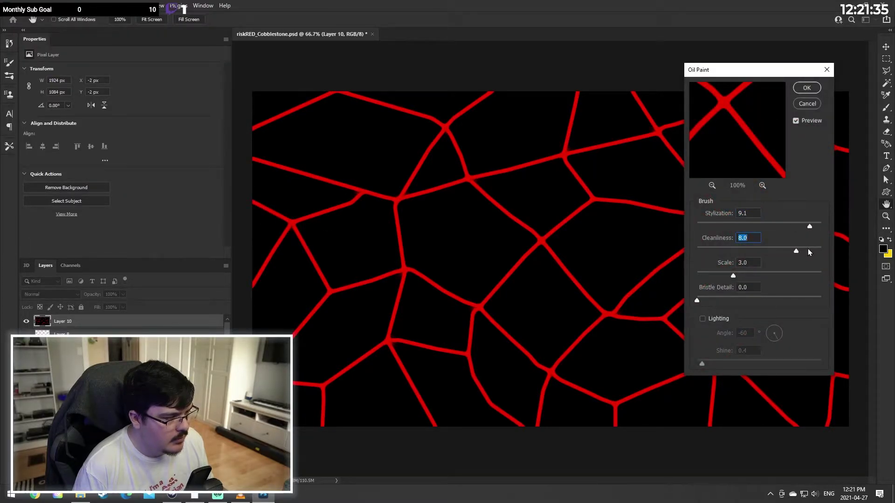
pyautogui.click(809, 103)
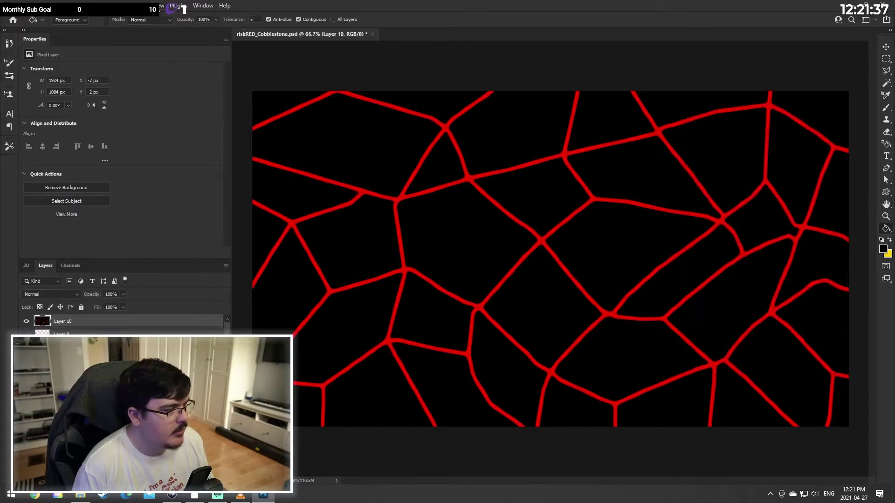
# Step: Apply a Gaussian Blur with a radius of 4.1 pixels to the merged Layer 10
pyautogui.click(135, 5)
pyautogui.moveTo(140, 124)
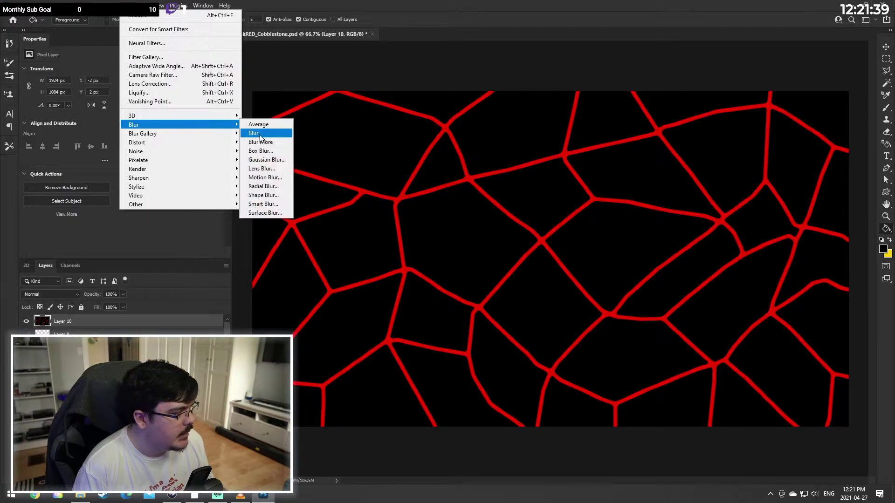
pyautogui.click(275, 160)
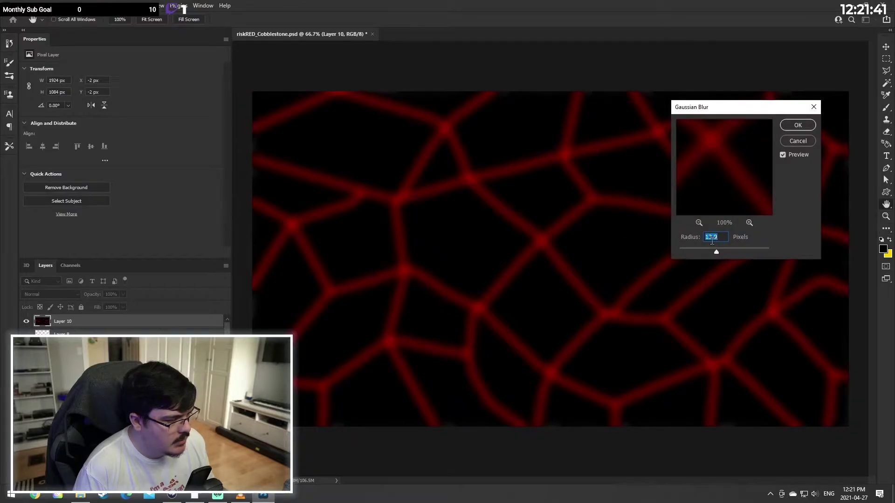
pyautogui.moveTo(711, 251)
pyautogui.mouseDown()
pyautogui.moveTo(684, 254)
pyautogui.moveTo(700, 248)
pyautogui.mouseUp()
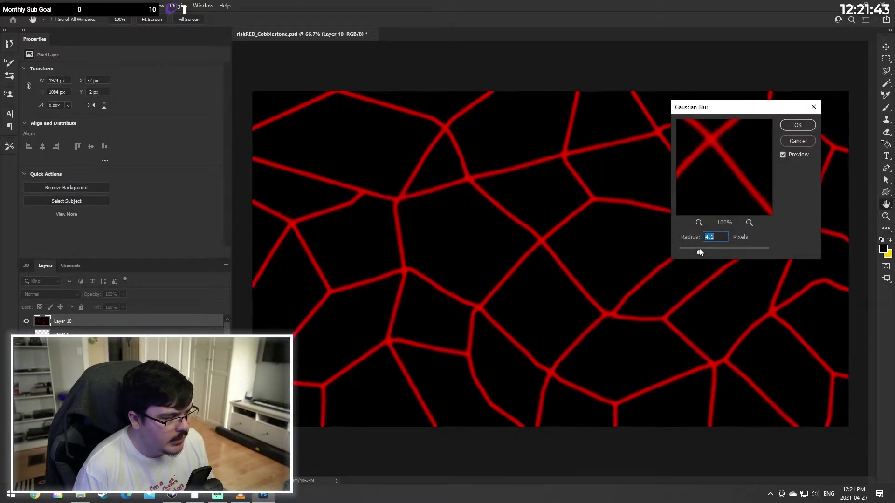
pyautogui.click(797, 125)
# Step: Try the Oil Paint filter on the blurred Layer 10 with stylization 9.0, and cancel it
pyautogui.click(135, 5)
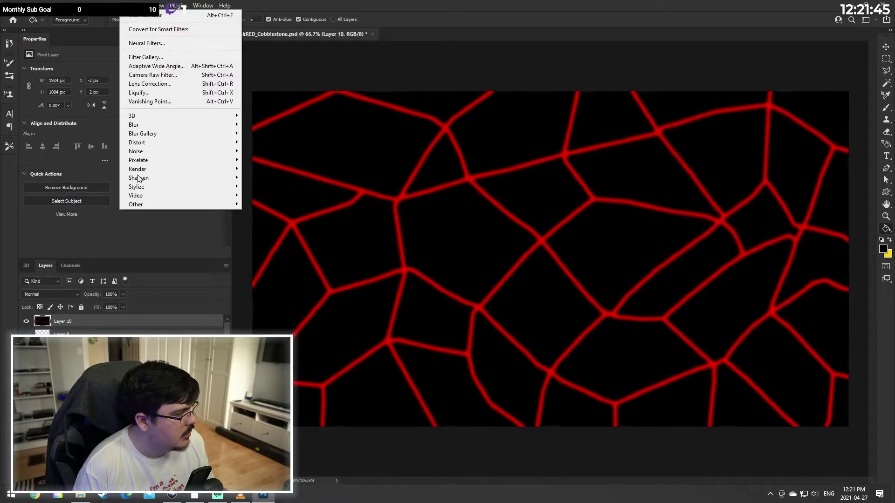
pyautogui.moveTo(157, 190)
pyautogui.click(271, 222)
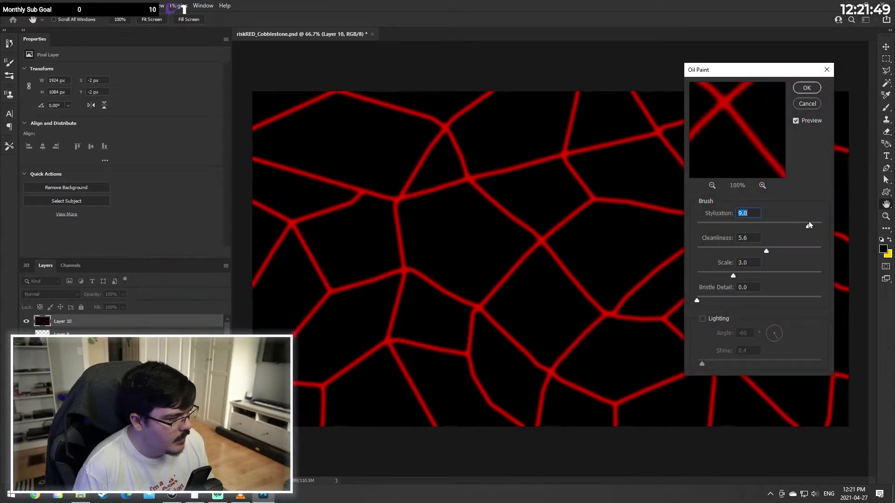
pyautogui.click(810, 104)
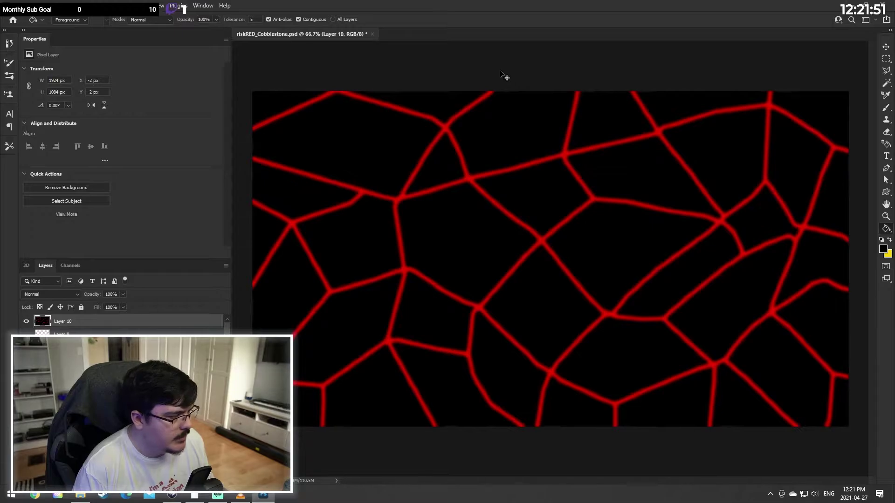
# Step: Undo the Gaussian Blur, the merge of Layer 9 and the black fill of Layer 10
pyautogui.hotkey('ctrl', 'z')
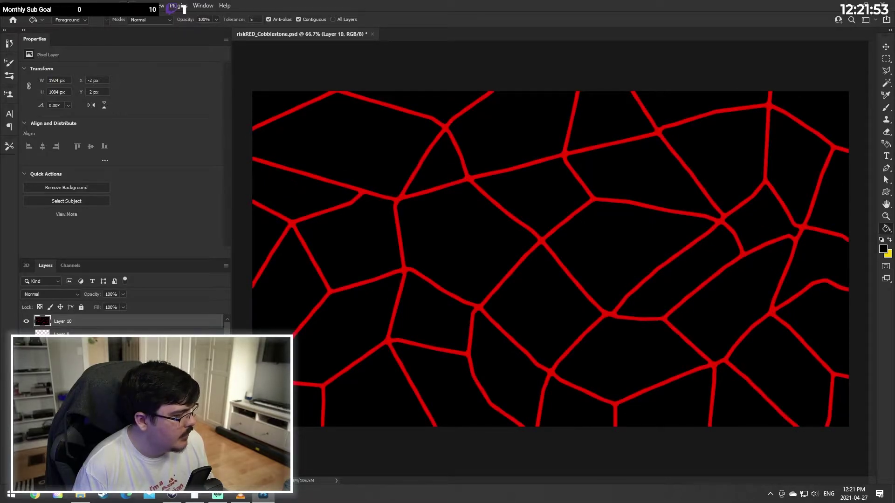
pyautogui.hotkey('ctrl', 'z')
pyautogui.hotkey('ctrl', 'z')
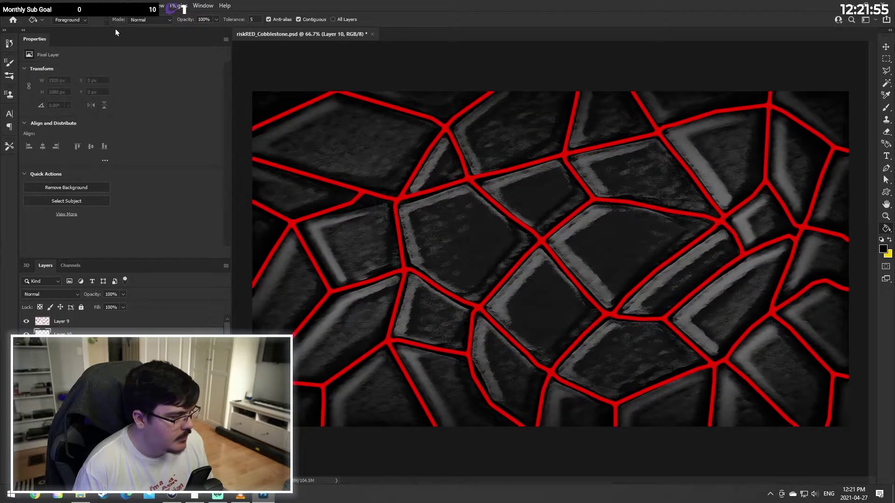
# Step: Set the blending mode of Layer 9 to Color
pyautogui.click(63, 321)
pyautogui.click(56, 294)
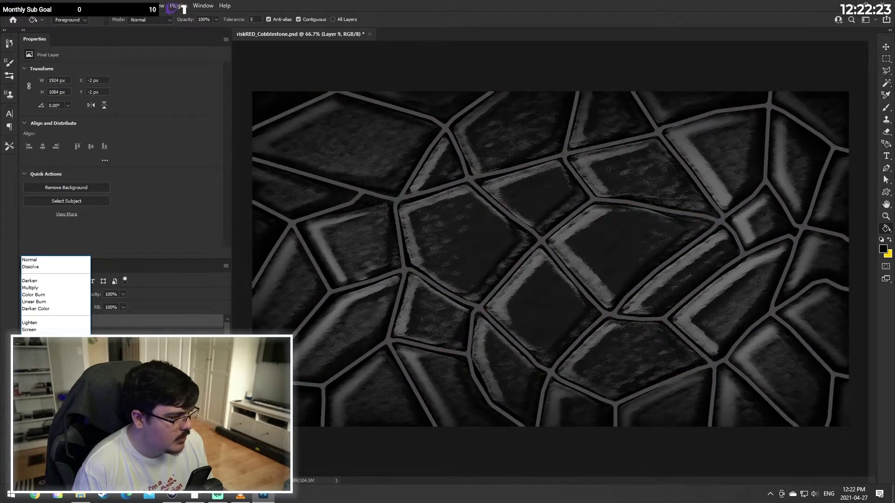
pyautogui.click(42, 469)
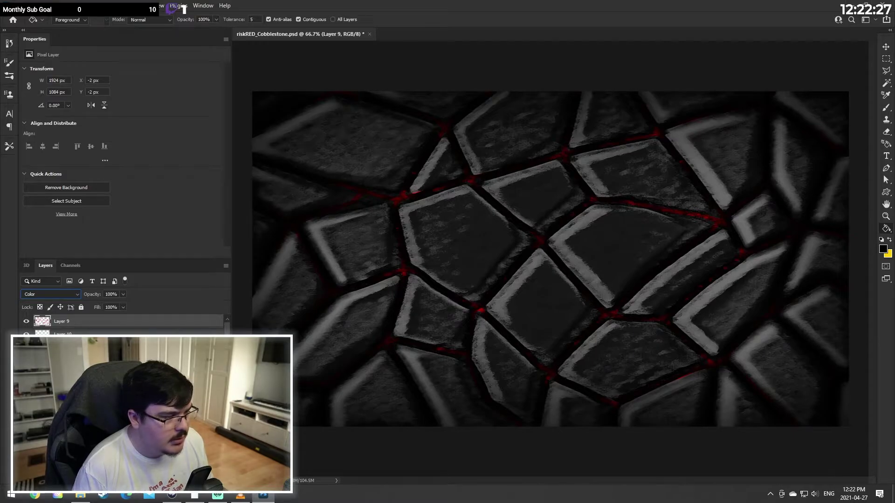
# Step: Apply a Gaussian Blur with a radius of 5.0 pixels to Layer 9
pyautogui.click(128, 5)
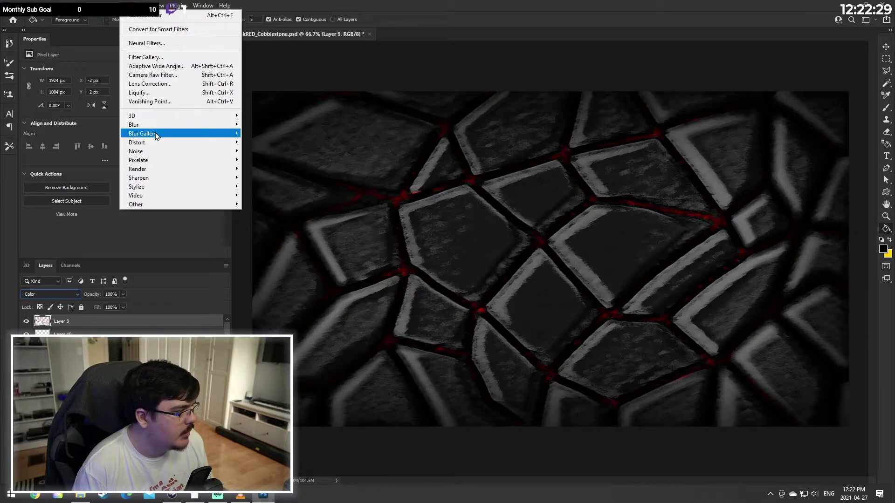
pyautogui.moveTo(171, 130)
pyautogui.click(268, 160)
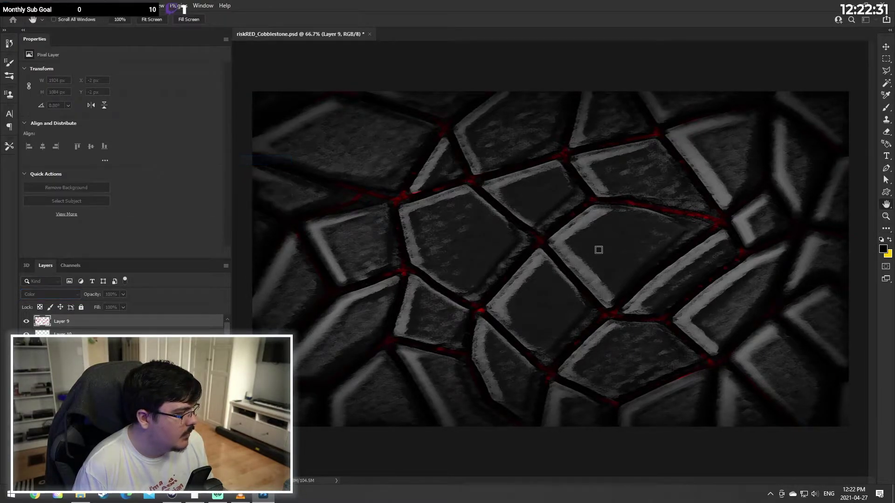
pyautogui.moveTo(698, 253)
pyautogui.mouseDown()
pyautogui.moveTo(713, 254)
pyautogui.moveTo(702, 254)
pyautogui.mouseUp()
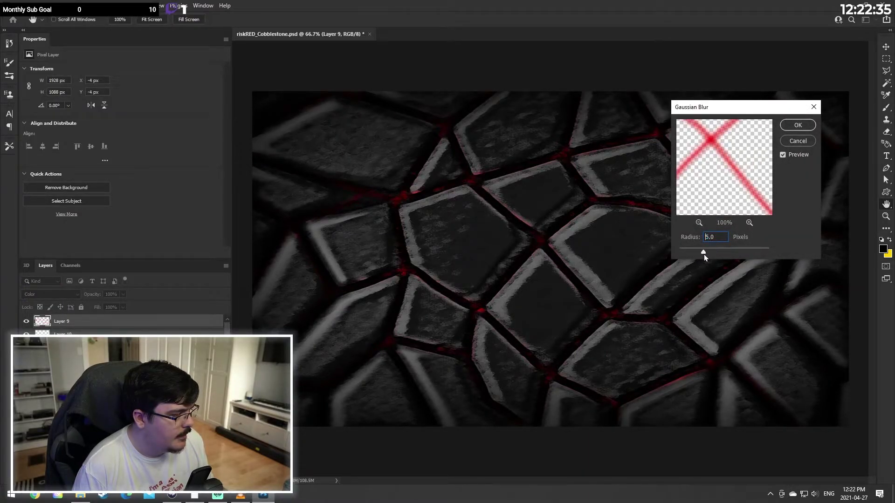
pyautogui.click(798, 125)
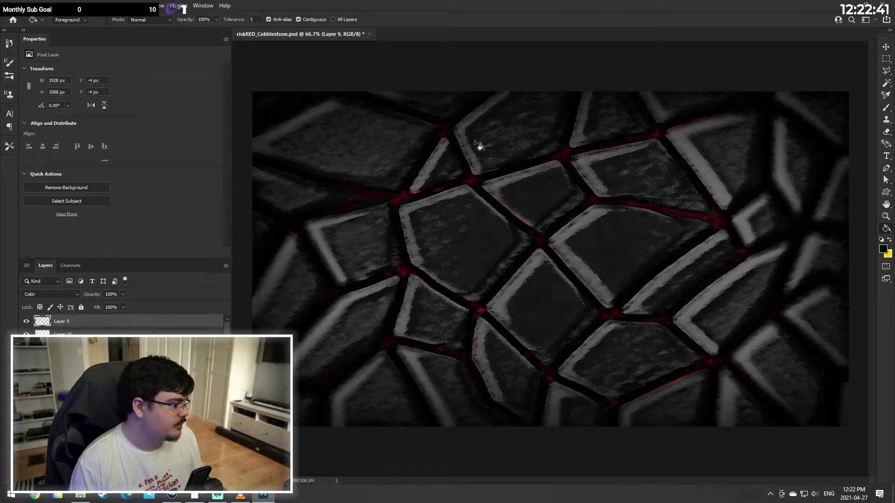
# Step: Duplicate Layer 9 as Layer 9 copy within riskRED_Cobblestone.psd
pyautogui.scroll(-5, 124, 327)
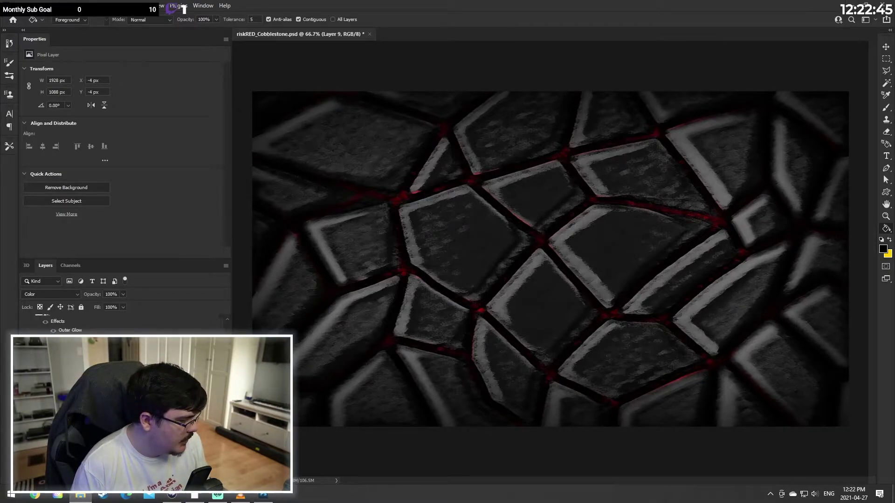
pyautogui.scroll(-1, 123, 324)
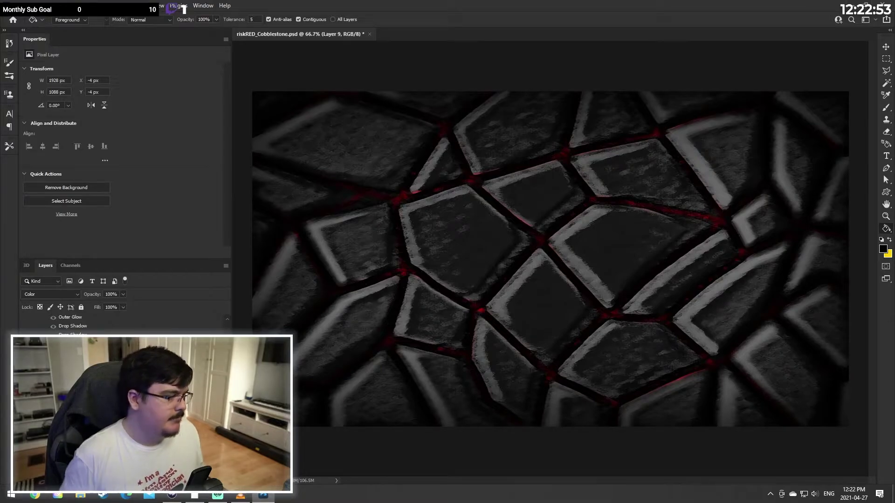
pyautogui.rightClick(133, 334)
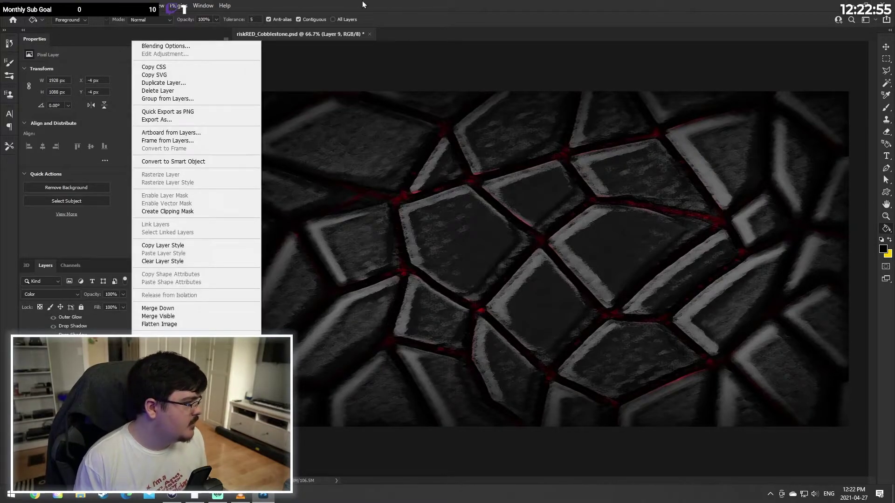
pyautogui.click(185, 83)
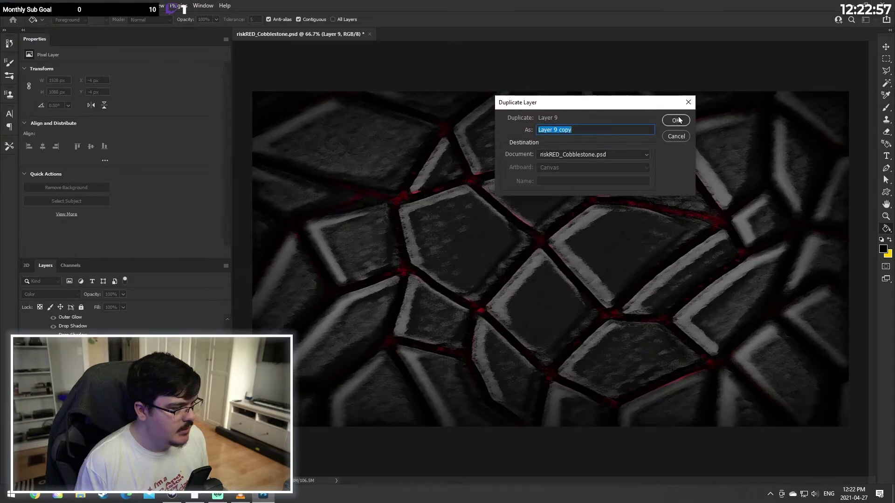
pyautogui.click(675, 120)
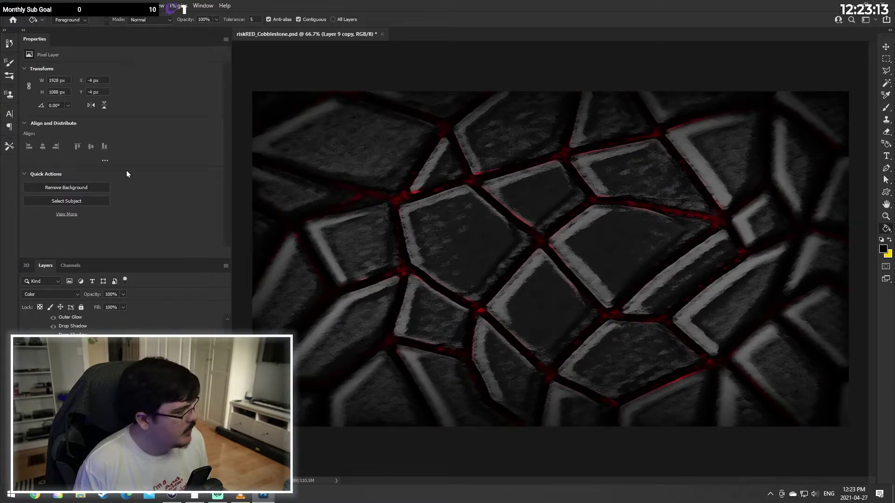
# Step: Erase spots of red glow on Layer 9 copy with a 47 px Soft Round eraser, and merge the copy down into Layer 9
pyautogui.click(888, 131)
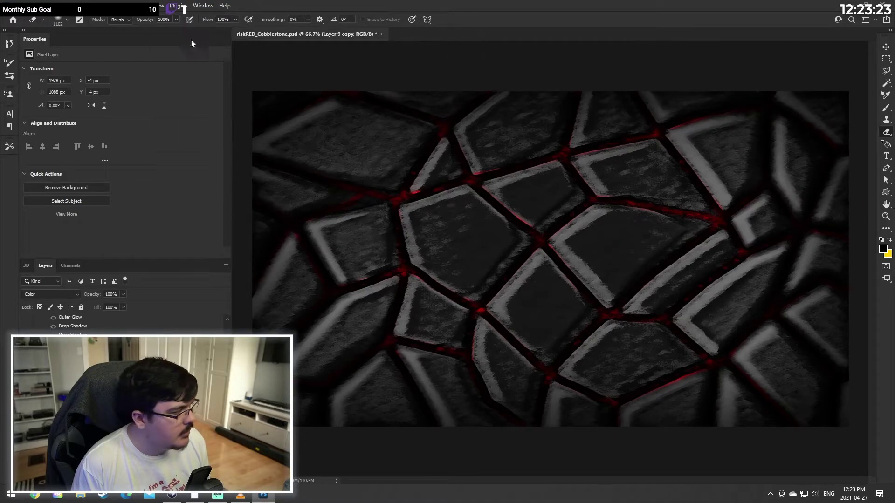
pyautogui.click(65, 20)
pyautogui.moveTo(72, 47); pyautogui.dragTo(66, 49)
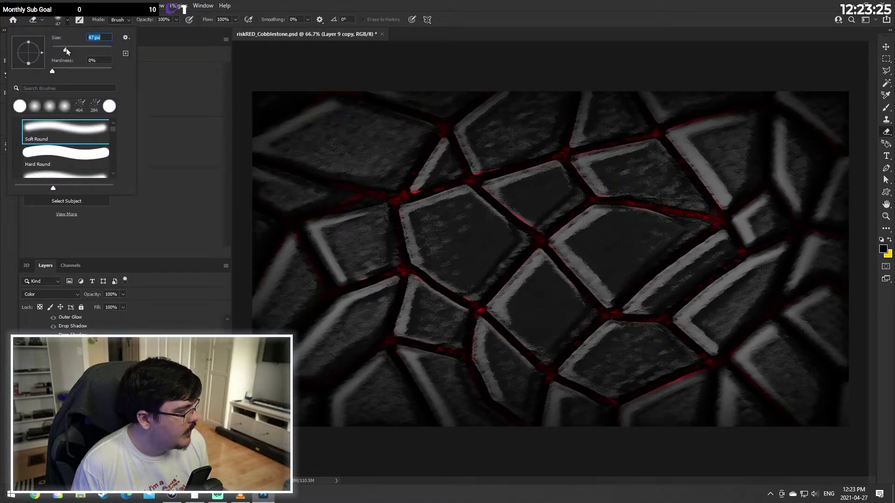
pyautogui.click(416, 191)
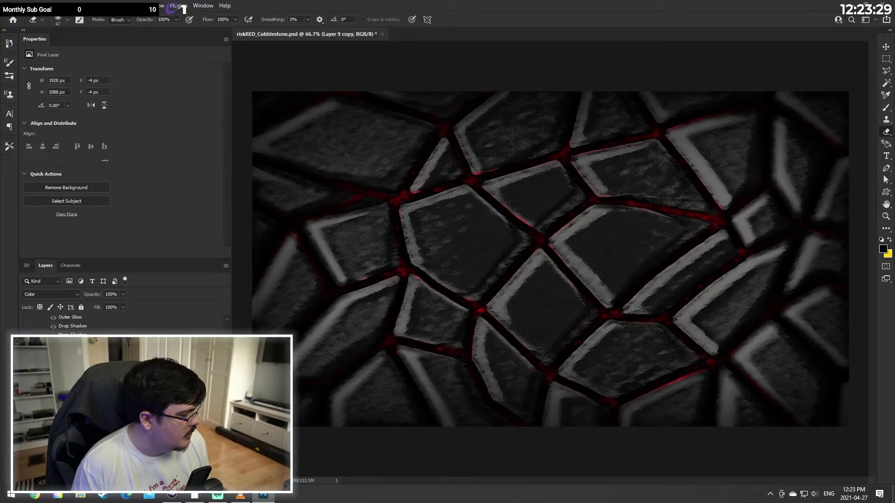
pyautogui.rightClick(84, 426)
pyautogui.click(127, 316)
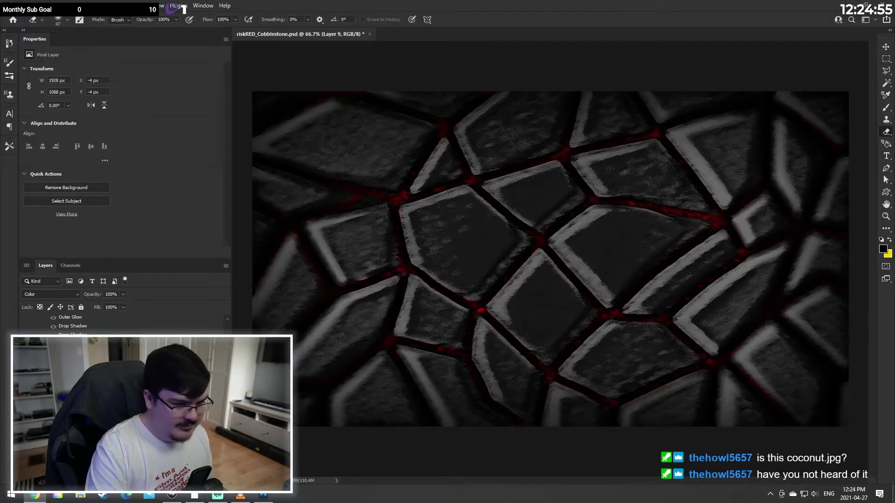
# Step: Switch to Chrome, search Google for coconut.jpg, and open the coconut picture from the r/tf2 Reddit post at full size
pyautogui.moveTo(893, 135); pyautogui.dragTo(355, 1)
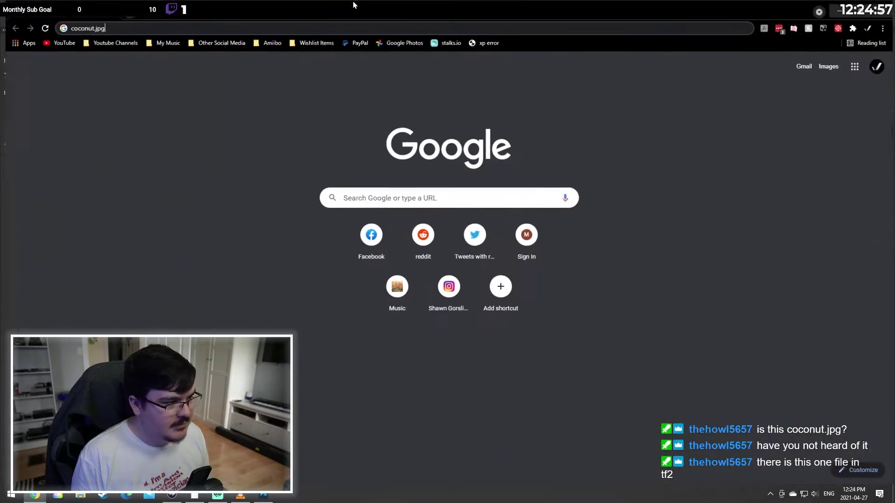
pyautogui.press('Return')
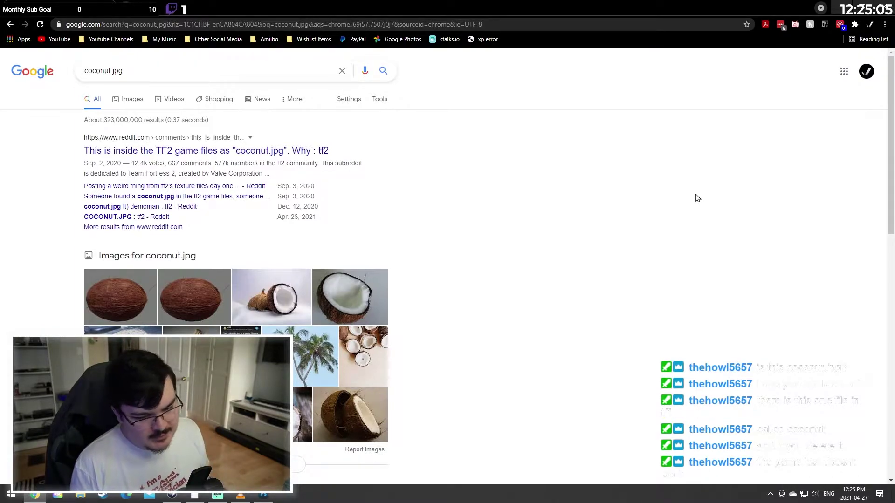
pyautogui.click(129, 305)
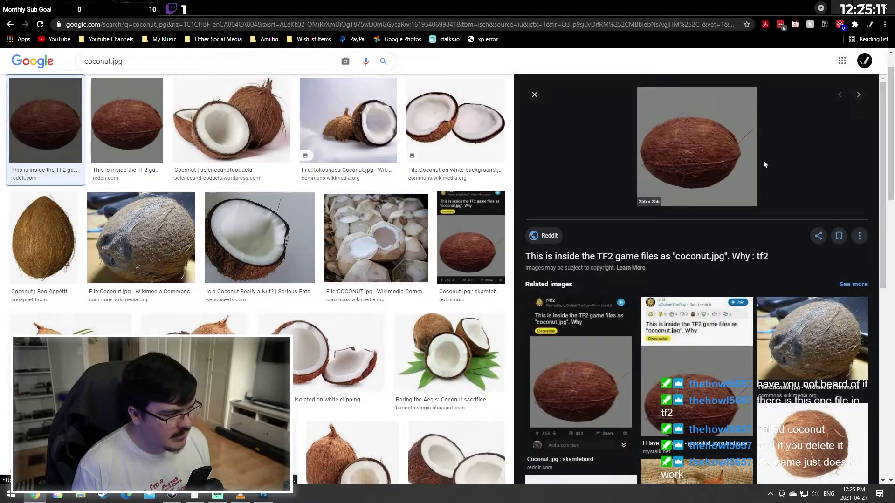
pyautogui.click(714, 186)
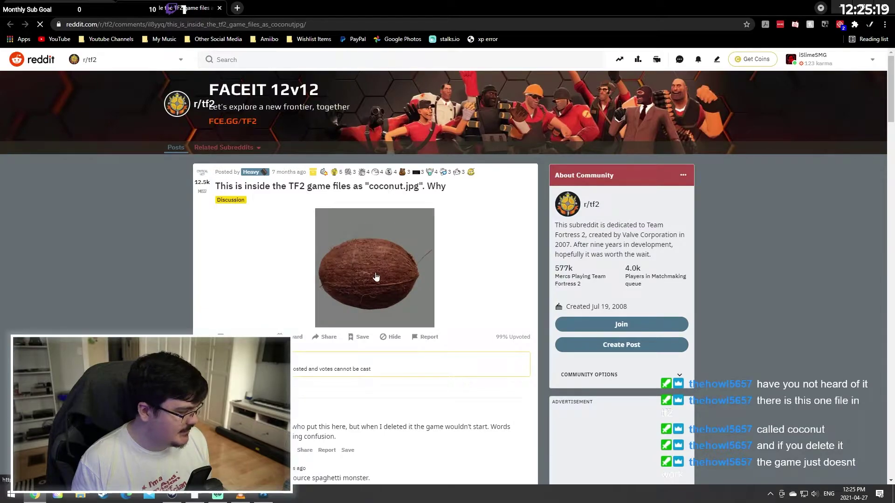
pyautogui.click(376, 276)
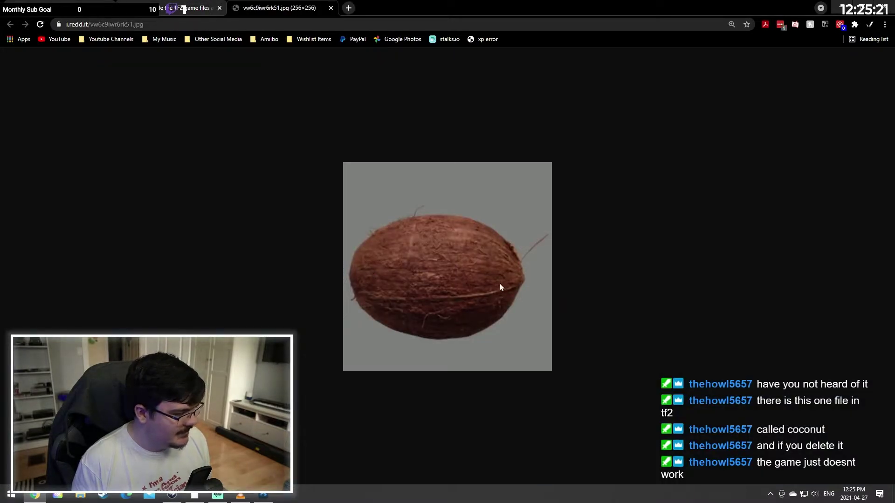
# Step: Read through the comments of the Reddit post about coconut.jpg in the TF2 game files
pyautogui.hotkey('ctrl', 'shift', 'Tab')
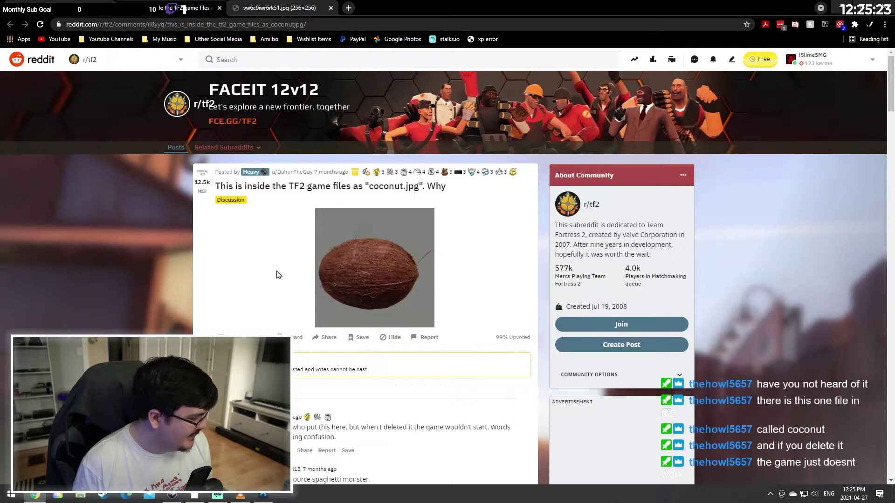
pyautogui.scroll(-3, 338, 361)
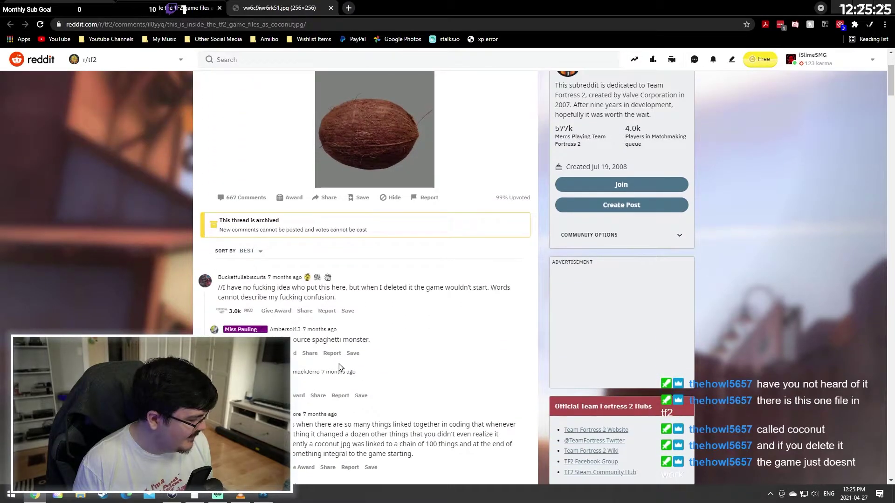
pyautogui.scroll(3, 340, 361)
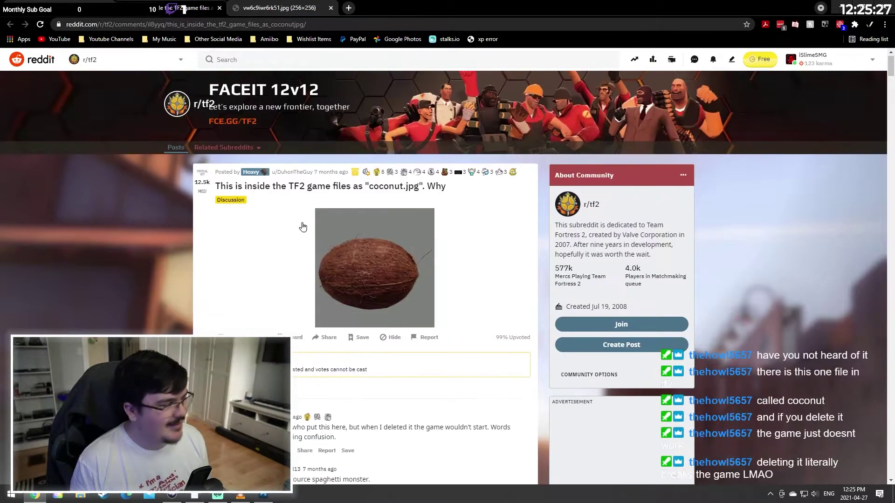
pyautogui.scroll(-15, 461, 295)
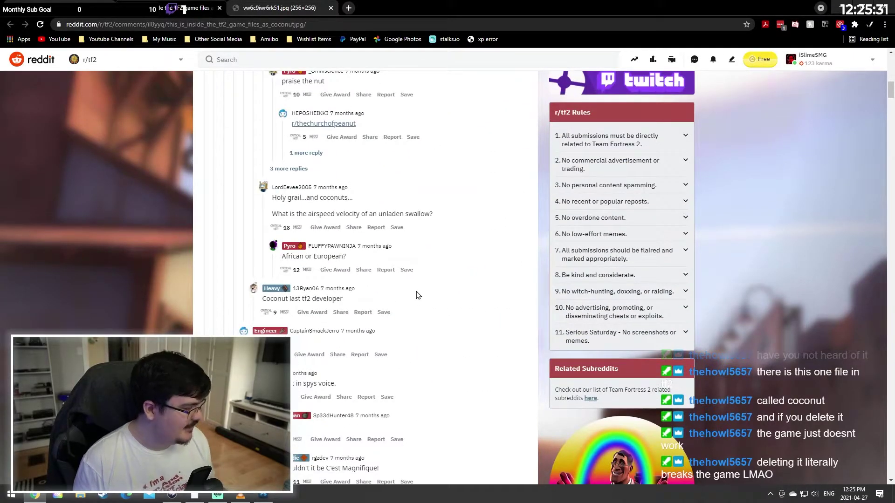
pyautogui.scroll(-12, 418, 294)
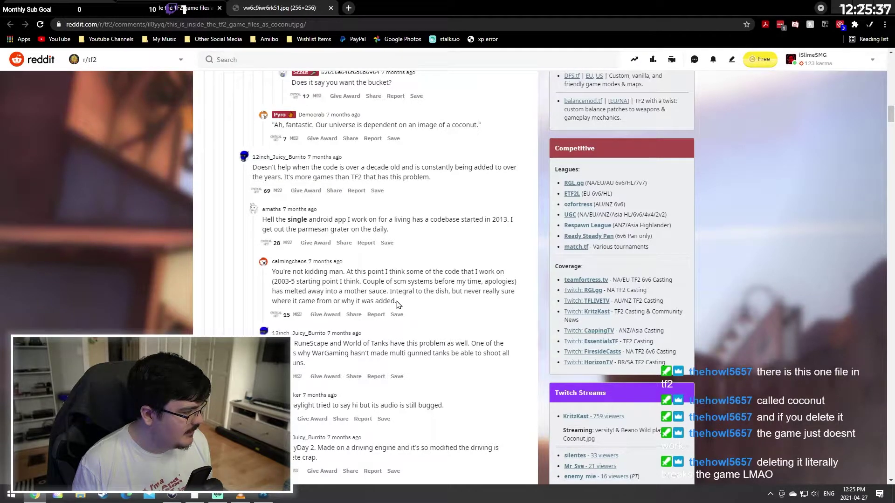
pyautogui.scroll(-5, 397, 304)
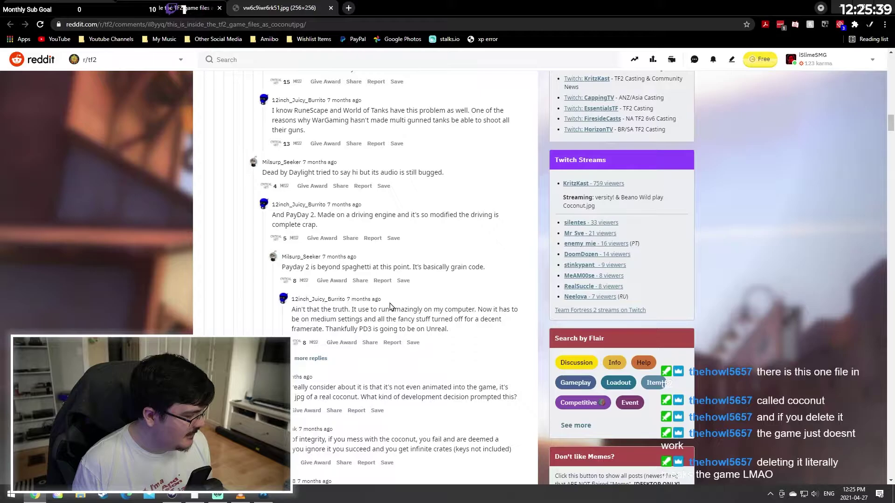
pyautogui.scroll(-7, 390, 306)
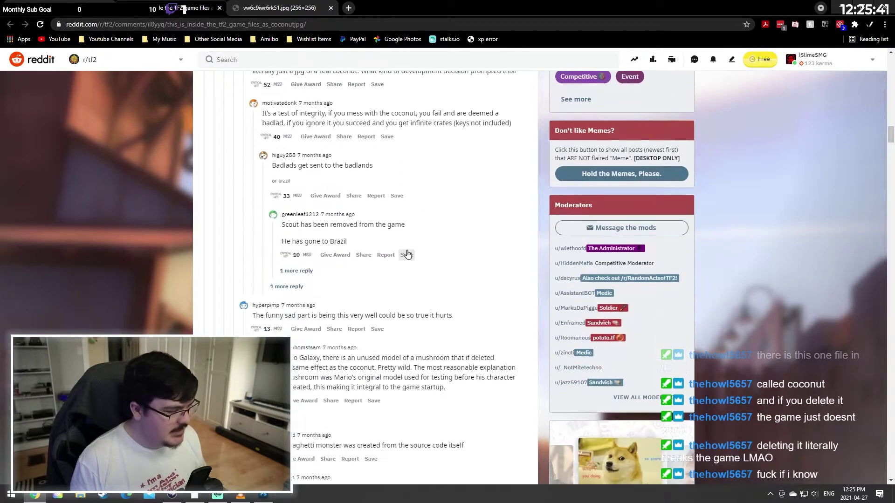
pyautogui.scroll(5, 399, 276)
pyautogui.scroll(-10, 400, 276)
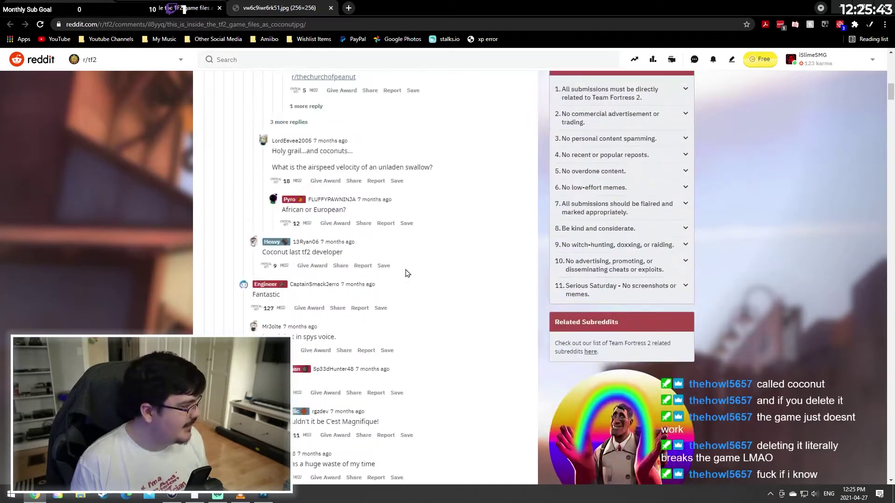
pyautogui.scroll(15, 391, 224)
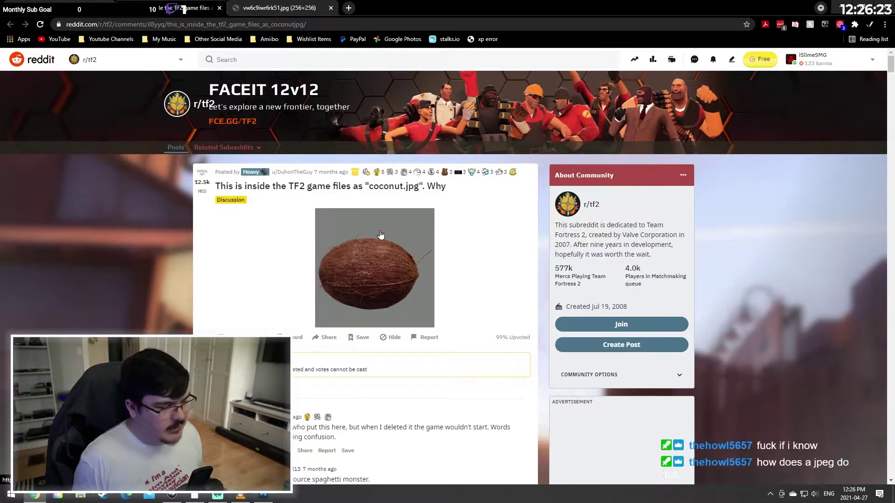
pyautogui.scroll(-1, 380, 232)
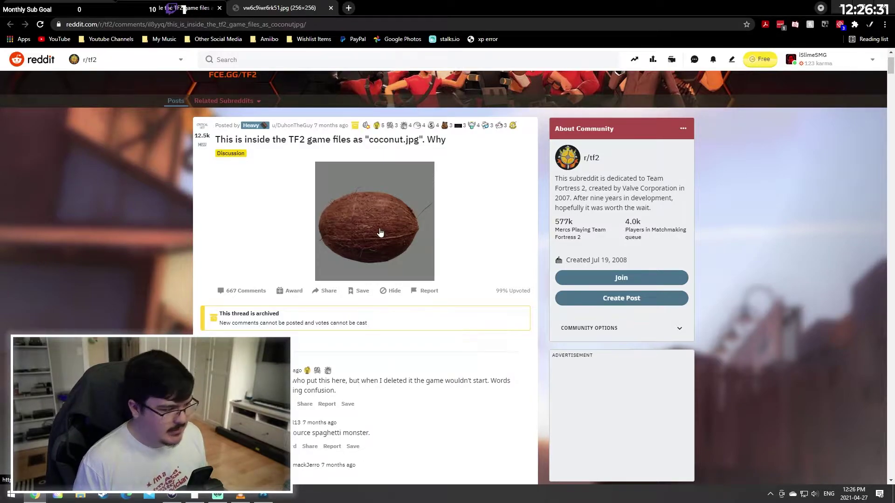
pyautogui.scroll(1, 380, 232)
pyautogui.scroll(-3, 363, 281)
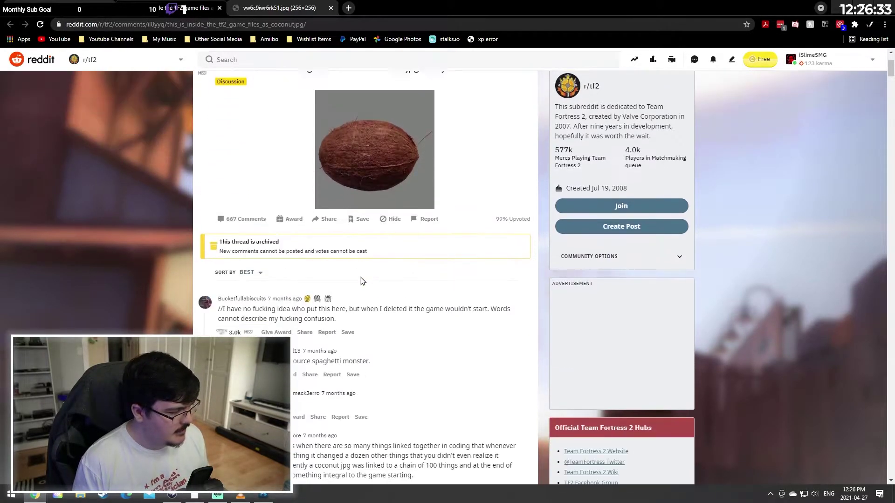
# Step: Save the Reddit post's coconut image as vw6c9iwr6rk51.jpg in the The Schiller pictures folder and dismiss the download bar
pyautogui.scroll(3, 363, 281)
pyautogui.rightClick(366, 266)
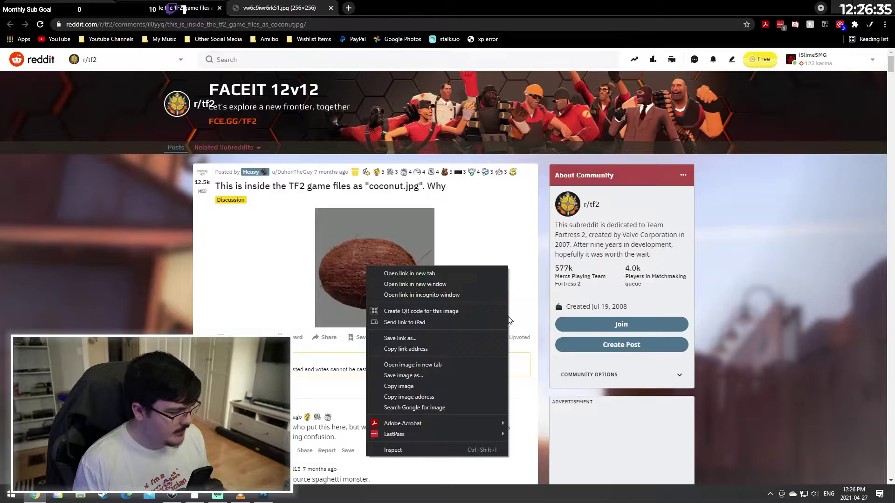
pyautogui.click(403, 375)
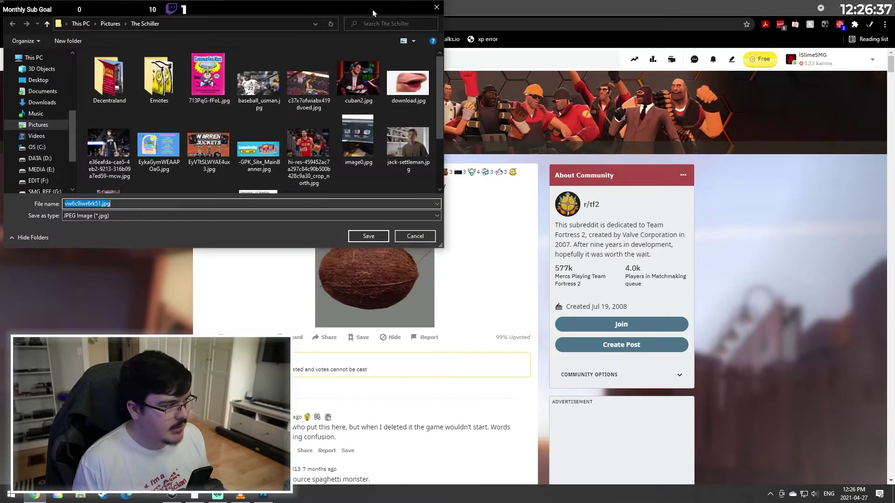
pyautogui.press('Return')
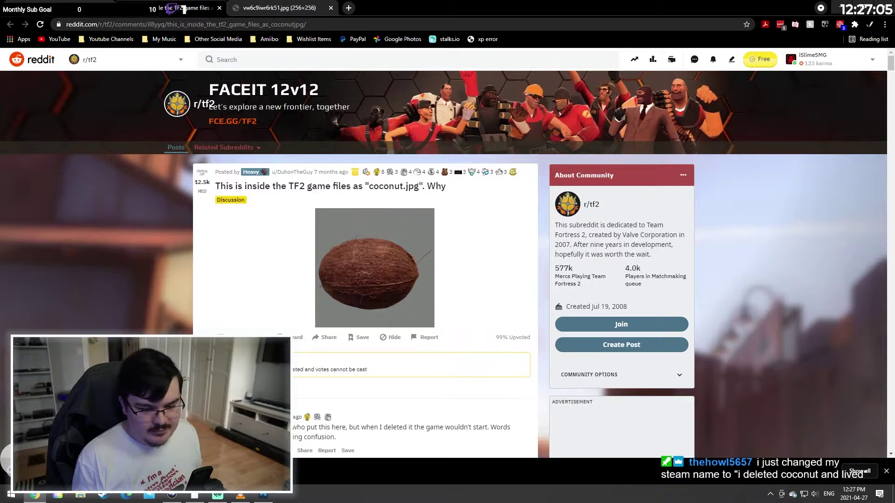
pyautogui.click(886, 471)
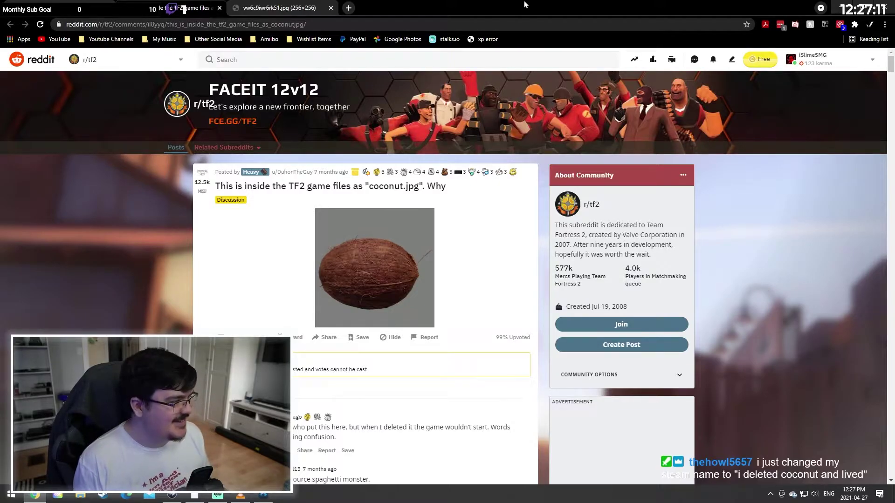
# Step: Close the Reddit post, coconut picture and image search pages, and return to Photoshop
pyautogui.click(217, 8)
pyautogui.click(217, 9)
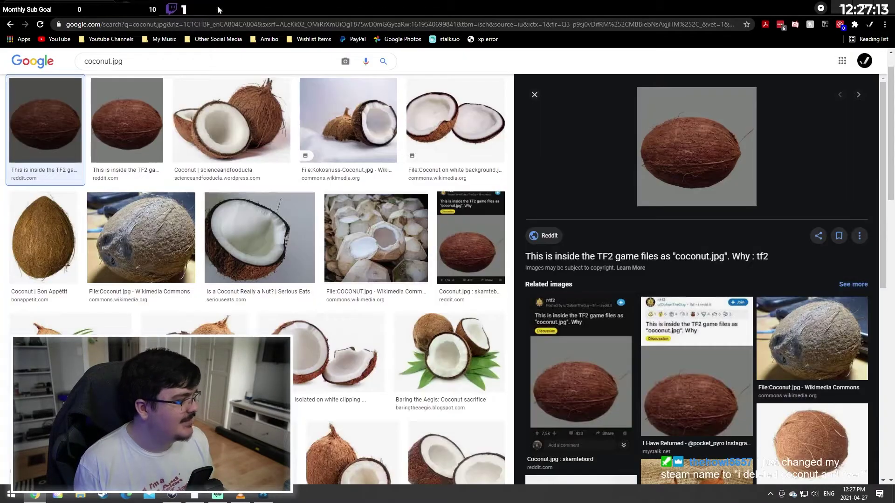
pyautogui.click(107, 10)
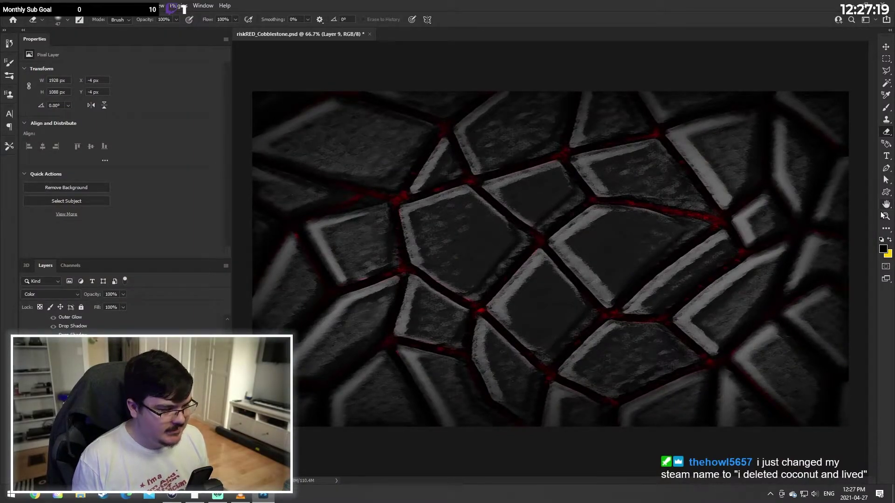
pyautogui.press('z')
pyautogui.click(468, 115)
pyautogui.rightClick(487, 211)
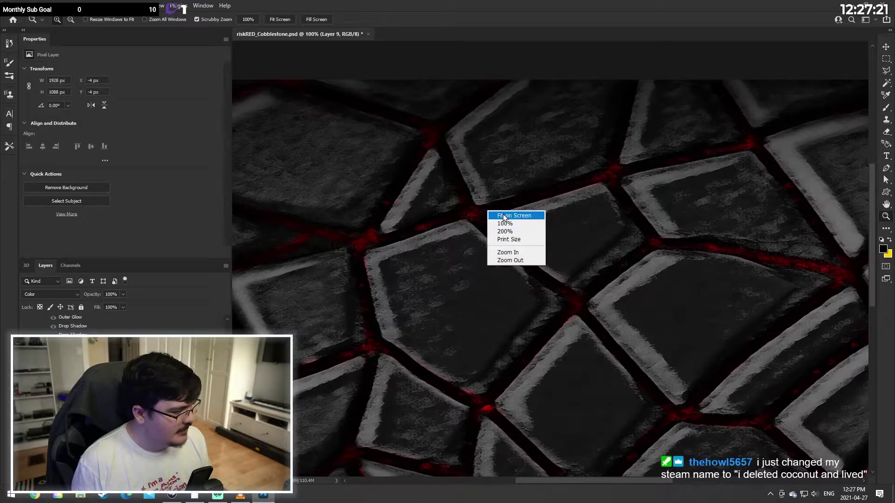
pyautogui.click(502, 215)
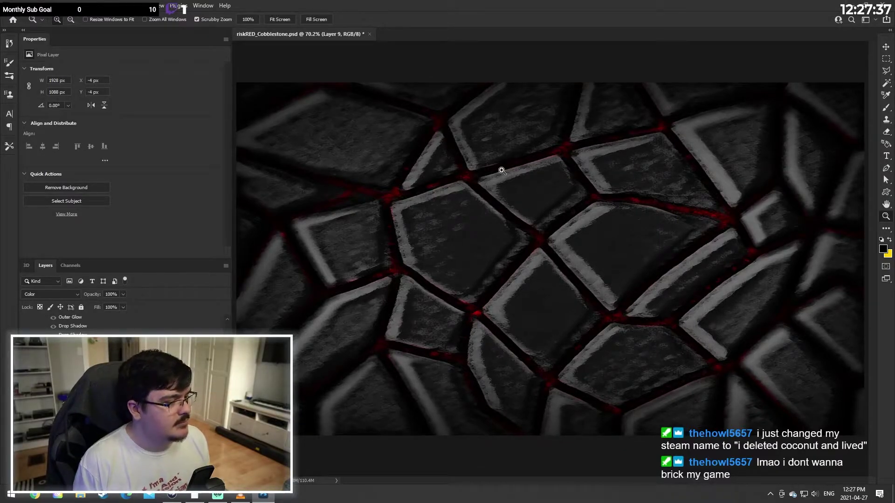
pyautogui.click(18, 6)
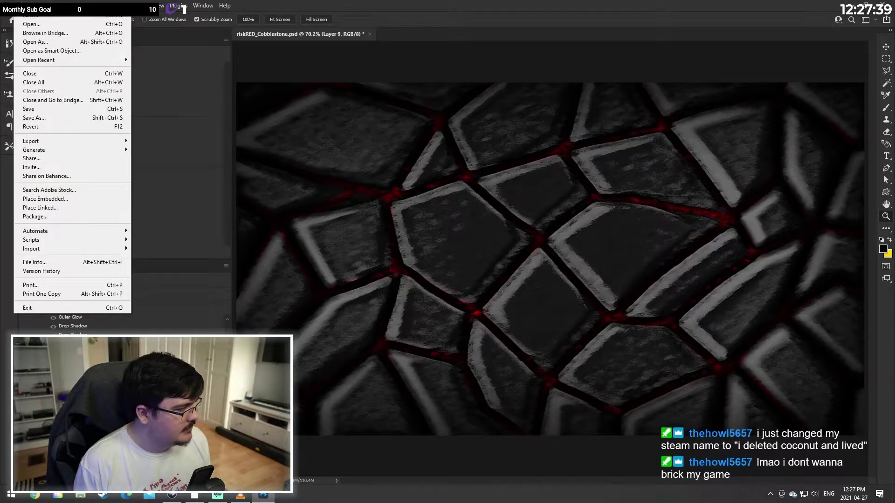
pyautogui.click(35, 118)
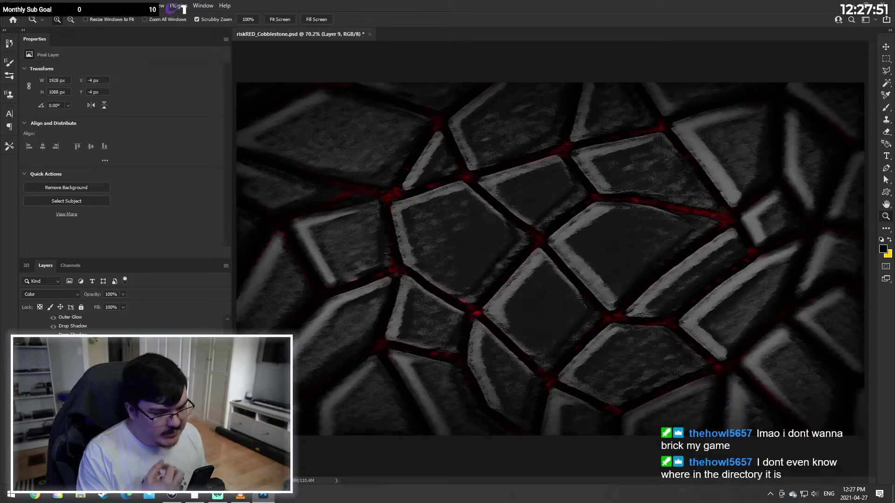
pyautogui.click(20, 5)
pyautogui.moveTo(34, 5)
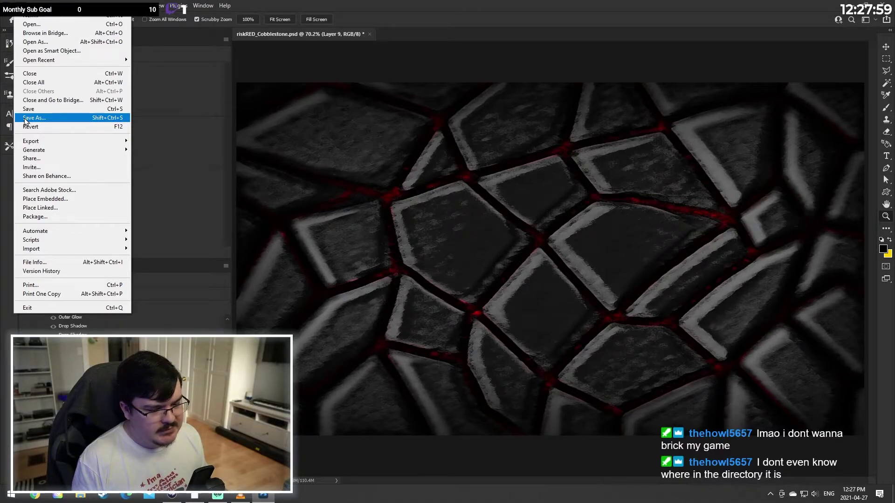
pyautogui.click(24, 118)
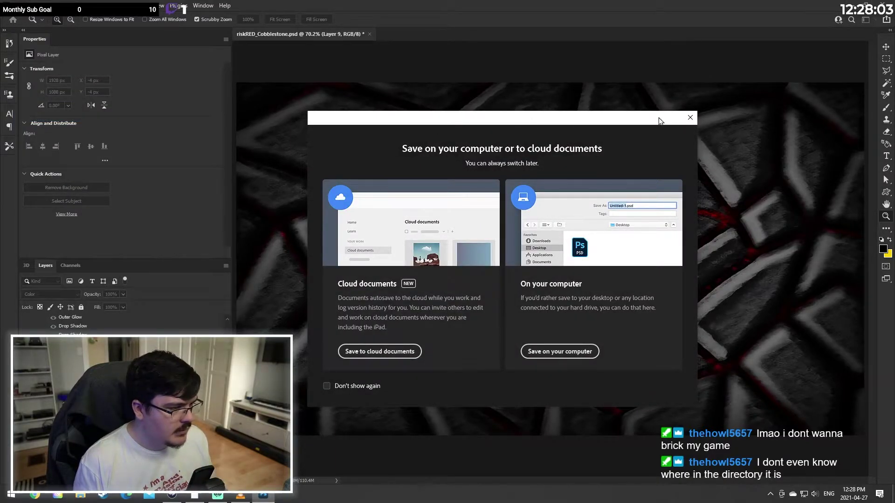
pyautogui.click(690, 118)
# Step: Save the current changes to riskRED_Cobblestone.psd
pyautogui.click(18, 5)
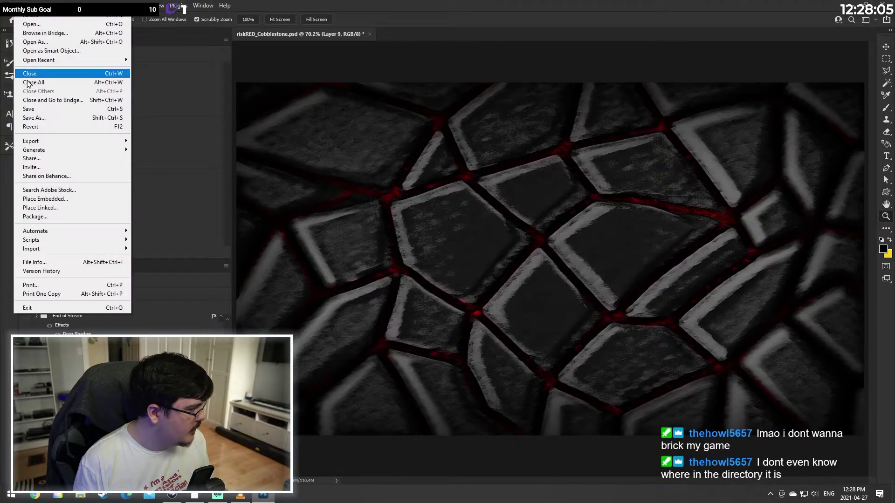
pyautogui.click(29, 109)
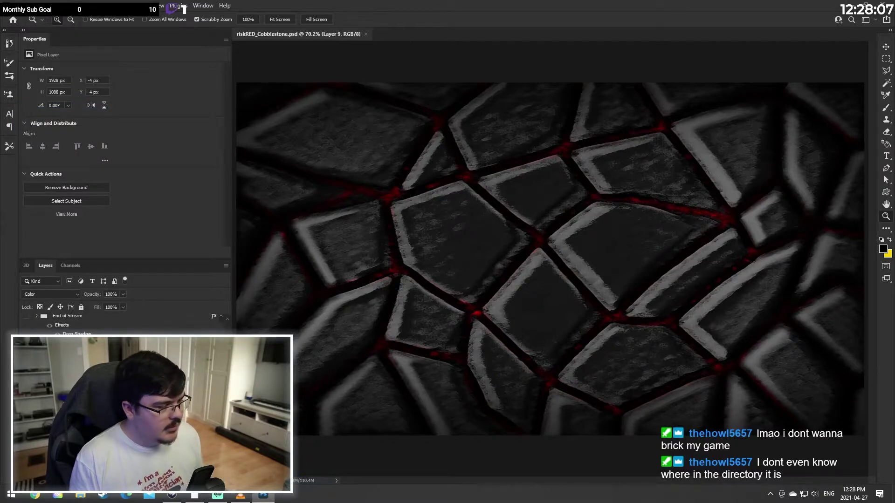
# Step: Delete Layer 10 from the layer stack
pyautogui.scroll(-3, 95, 326)
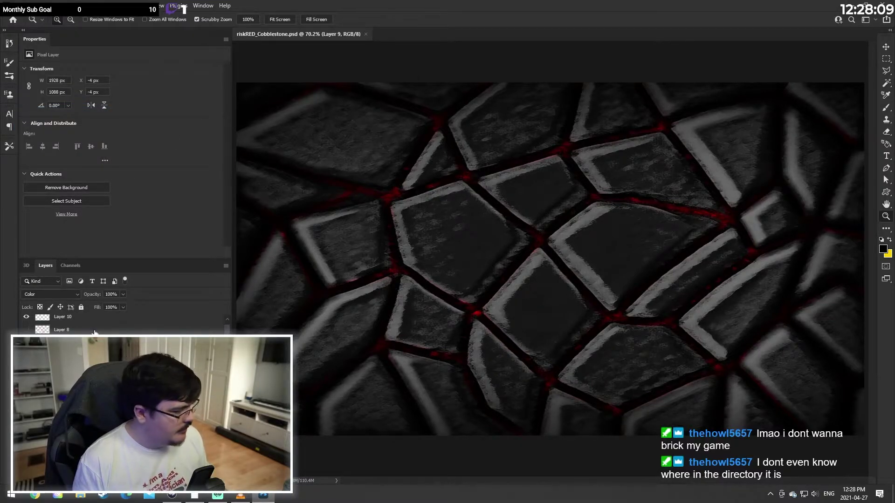
pyautogui.scroll(1, 95, 328)
pyautogui.click(27, 335)
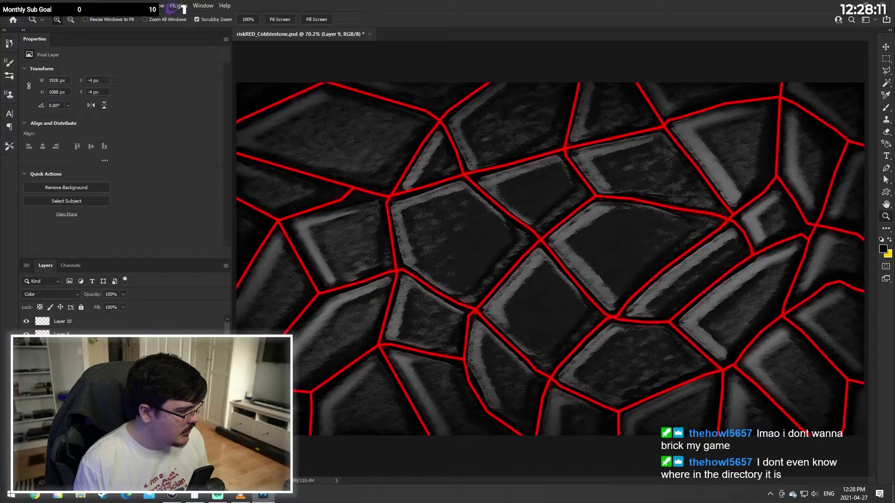
pyautogui.click(37, 322)
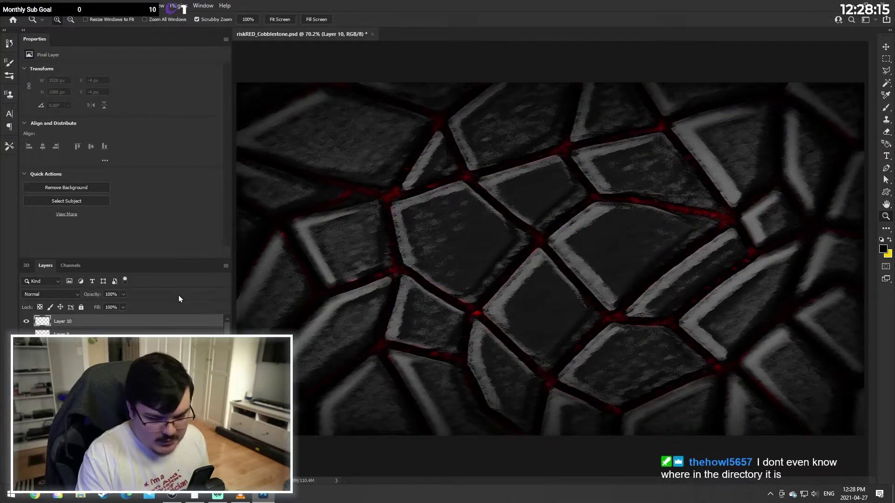
pyautogui.press('Delete')
# Step: Show Layer 8 with the solid red crack lines, comparing the artwork with the layer on and off
pyautogui.click(28, 321)
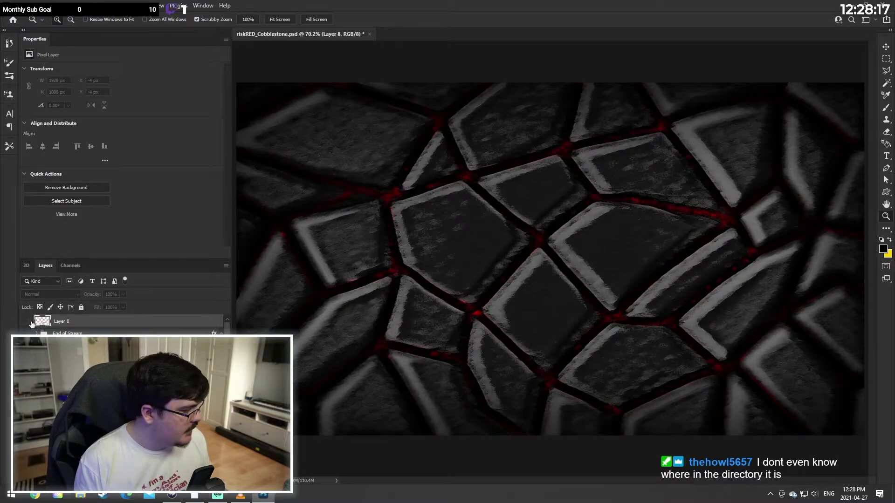
pyautogui.click(29, 322)
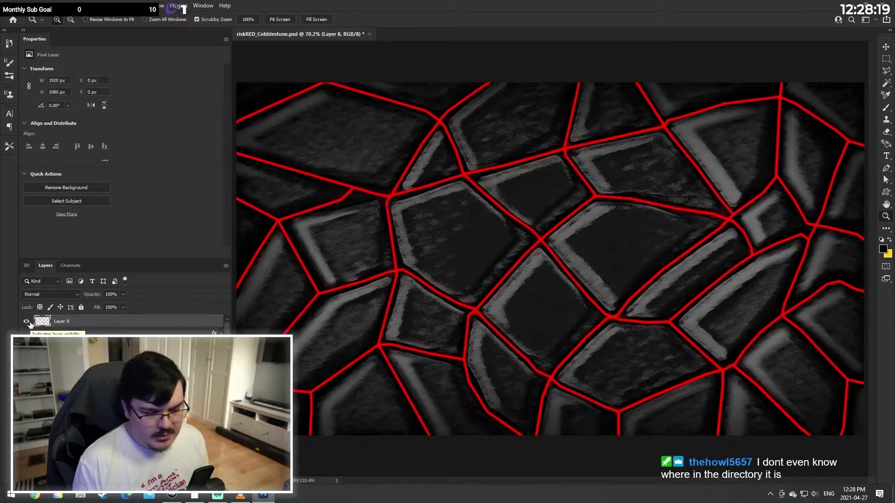
pyautogui.click(27, 322)
pyautogui.click(27, 321)
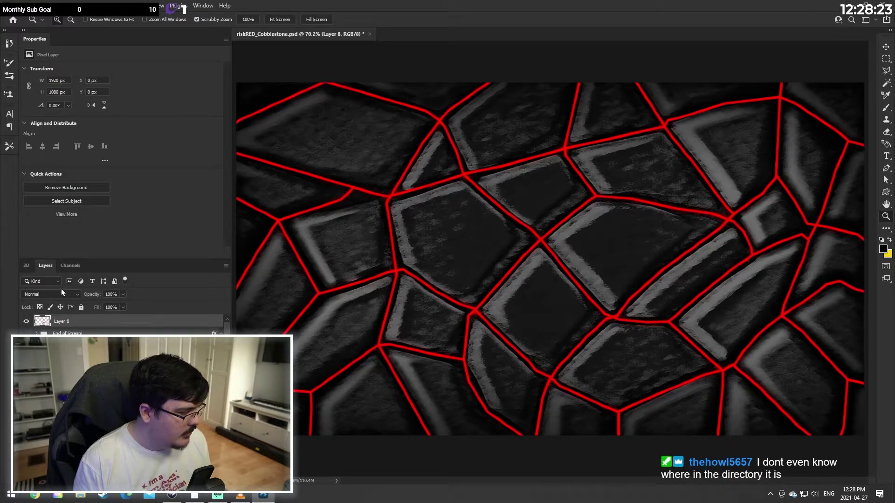
# Step: Set Layer 8's fill to 0% and open its blending options
pyautogui.moveTo(122, 307); pyautogui.dragTo(86, 320)
pyautogui.rightClick(66, 317)
pyautogui.click(105, 104)
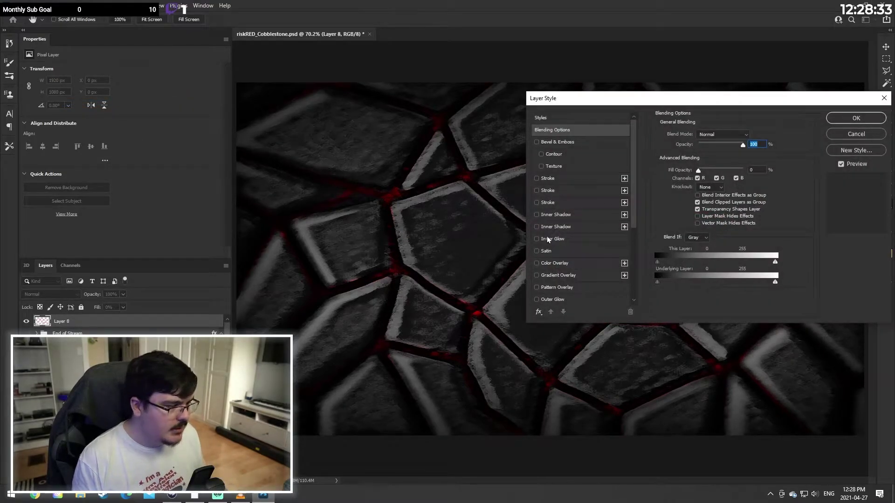
# Step: Try a red Inner Glow on Layer 8 with 100% opacity, Edge source and a 5 px size
pyautogui.click(536, 239)
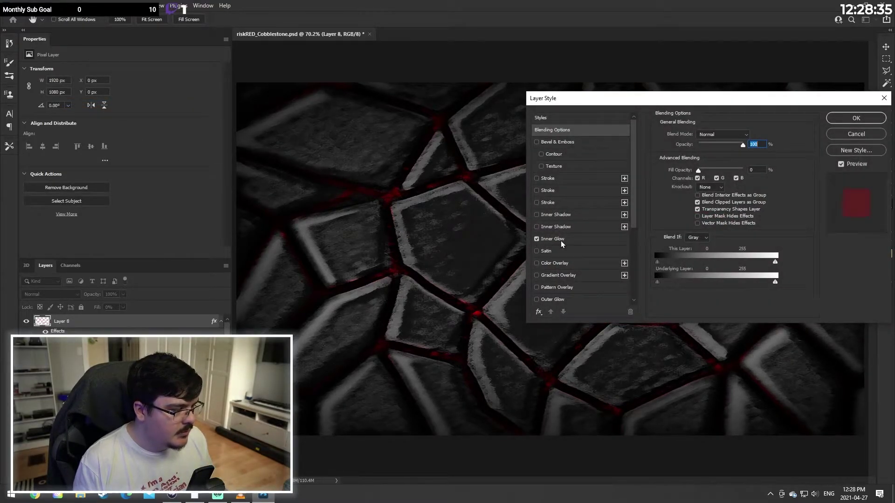
pyautogui.click(552, 238)
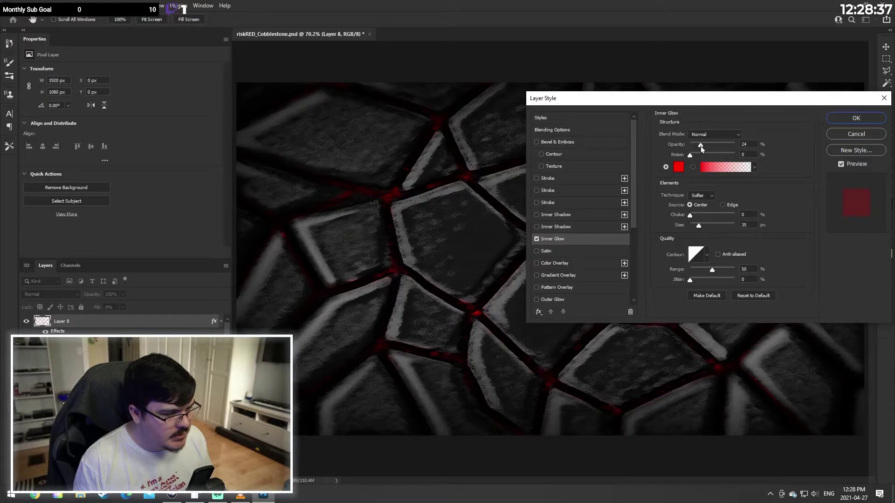
pyautogui.moveTo(700, 146); pyautogui.dragTo(811, 139)
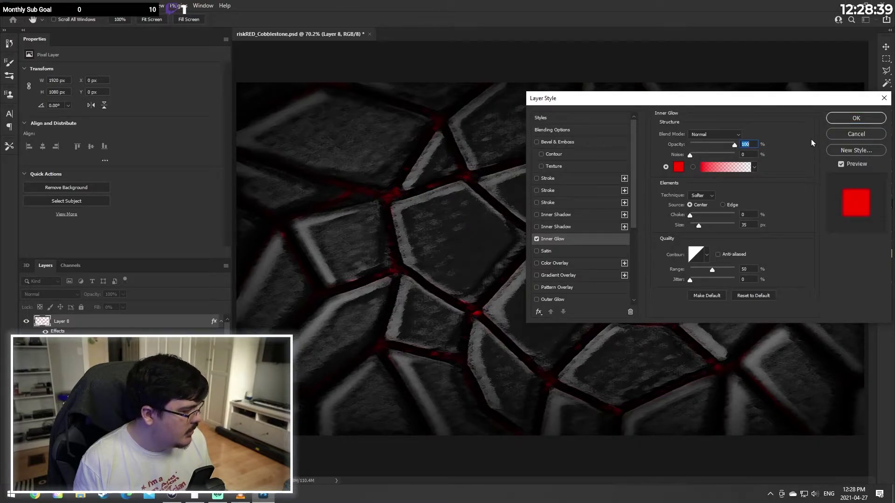
pyautogui.moveTo(692, 158); pyautogui.dragTo(673, 156)
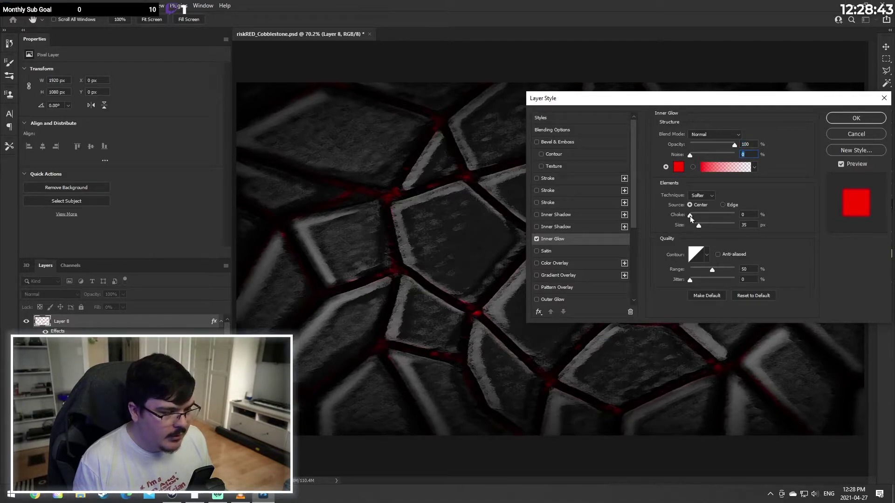
pyautogui.moveTo(690, 216)
pyautogui.mouseDown()
pyautogui.moveTo(754, 214)
pyautogui.moveTo(681, 230)
pyautogui.moveTo(712, 225)
pyautogui.moveTo(681, 219)
pyautogui.moveTo(714, 225)
pyautogui.moveTo(692, 224)
pyautogui.mouseUp()
pyautogui.click(722, 204)
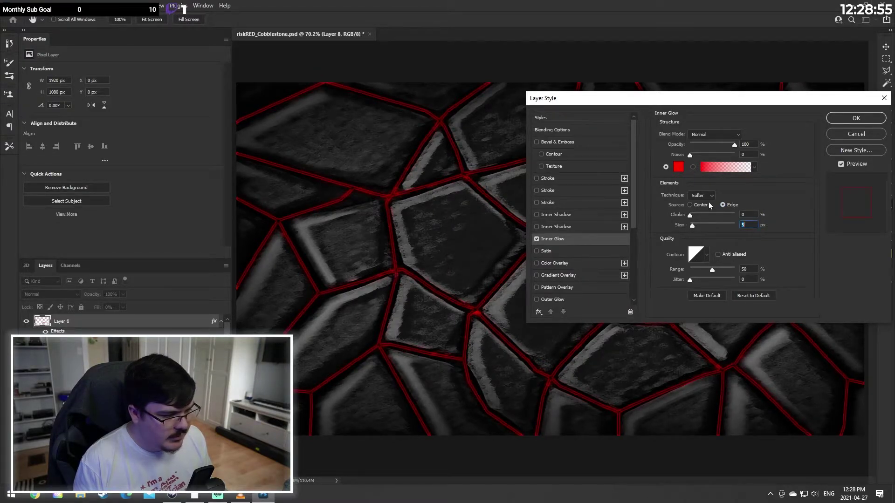
pyautogui.click(536, 239)
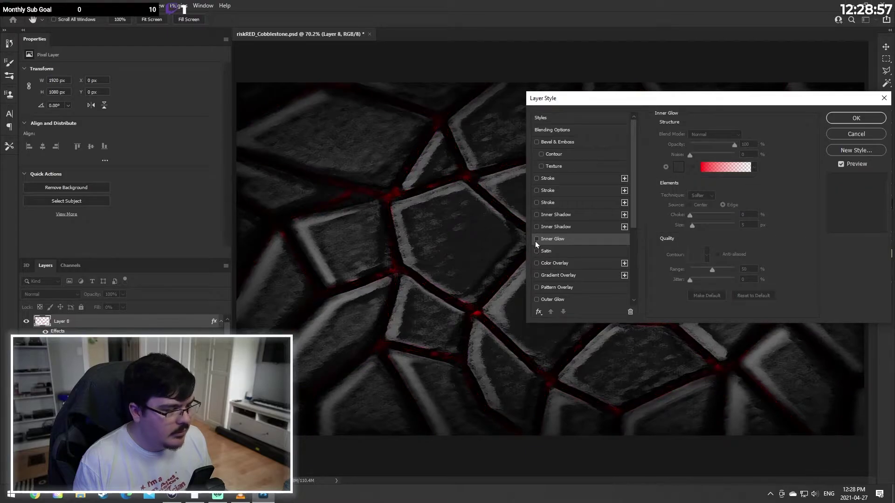
# Step: Add a red Outer Glow to Layer 8 with the Softer technique and 7 px size, and set the layer's fill opacity to 100%
pyautogui.scroll(-1, 538, 275)
pyautogui.click(536, 288)
pyautogui.click(564, 286)
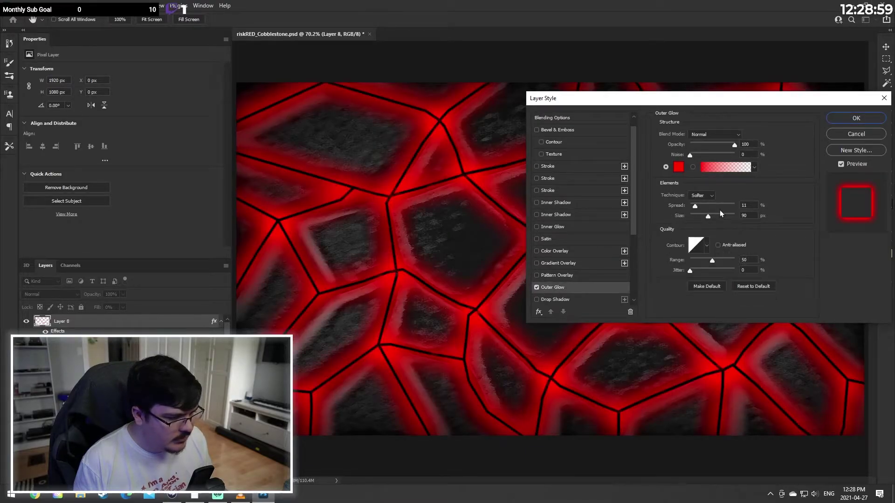
pyautogui.moveTo(707, 215); pyautogui.dragTo(692, 216)
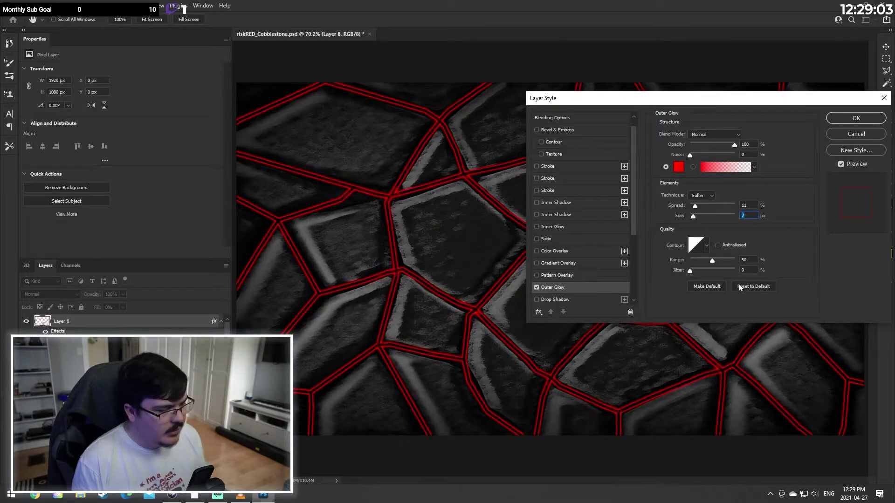
pyautogui.click(702, 197)
pyautogui.click(703, 211)
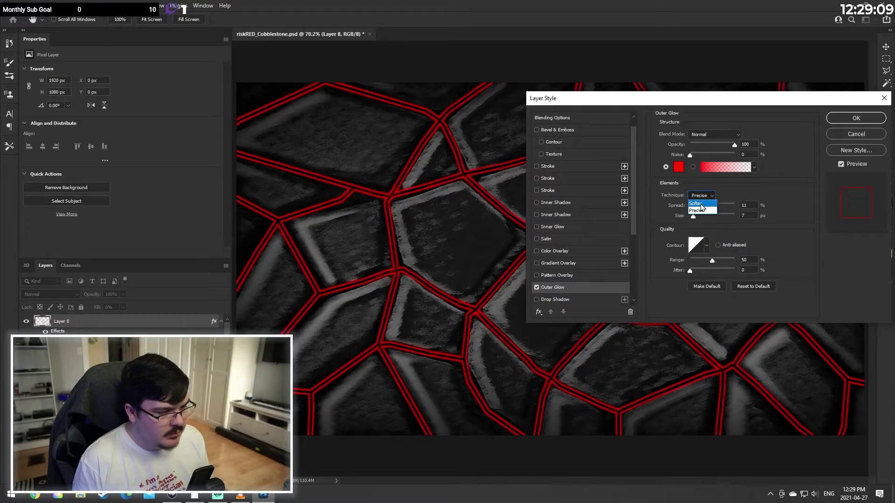
pyautogui.click(703, 204)
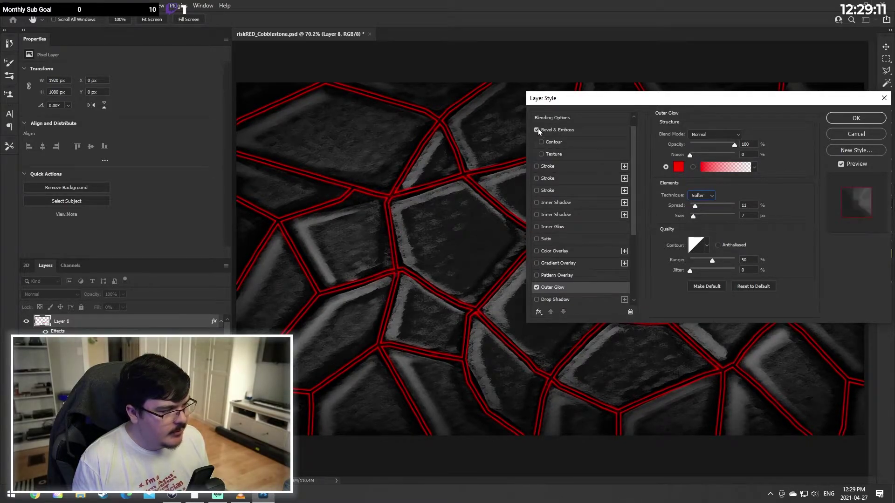
pyautogui.click(570, 118)
pyautogui.moveTo(701, 171); pyautogui.dragTo(743, 171)
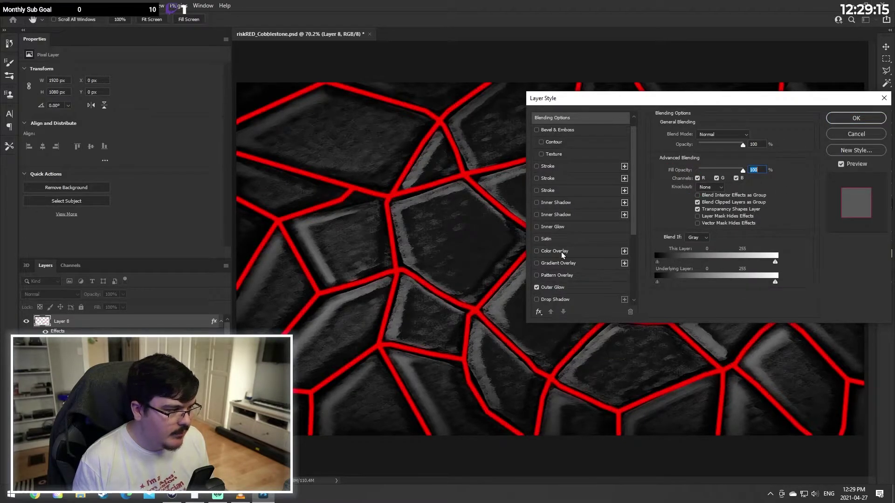
# Step: Try Linear Dodge (Add) as the blend mode of Layer 8's Outer Glow
pyautogui.click(557, 287)
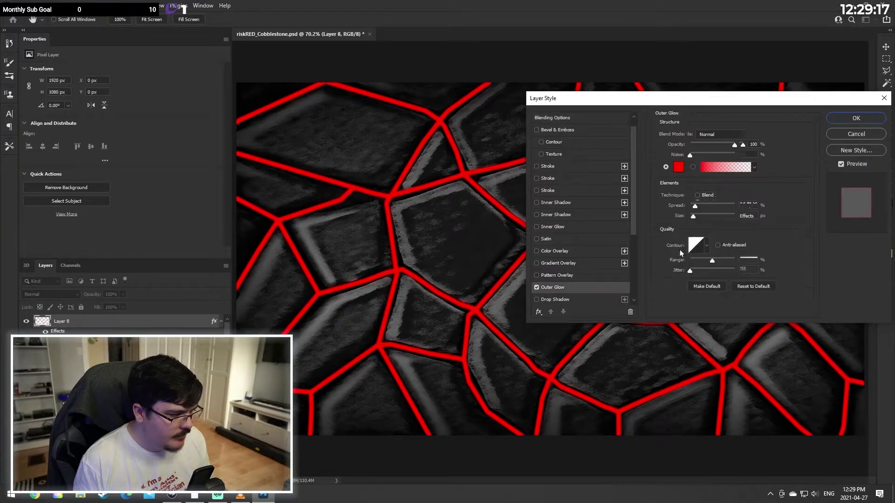
pyautogui.click(715, 134)
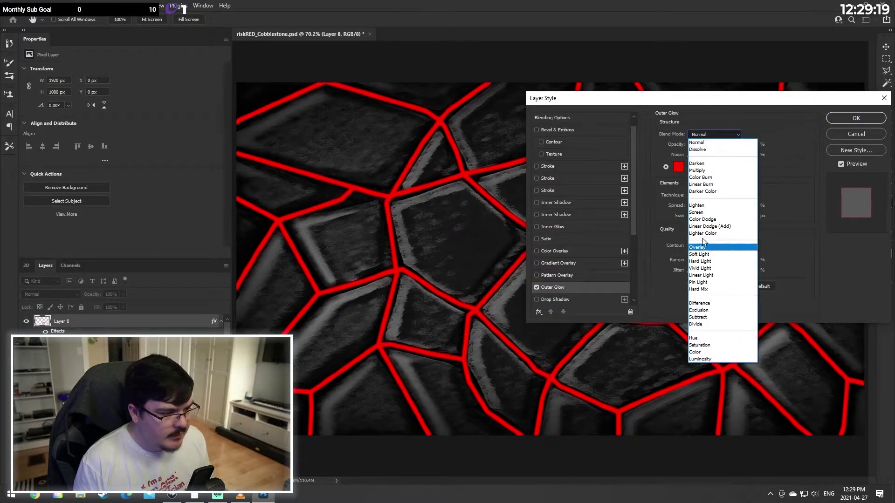
pyautogui.click(705, 228)
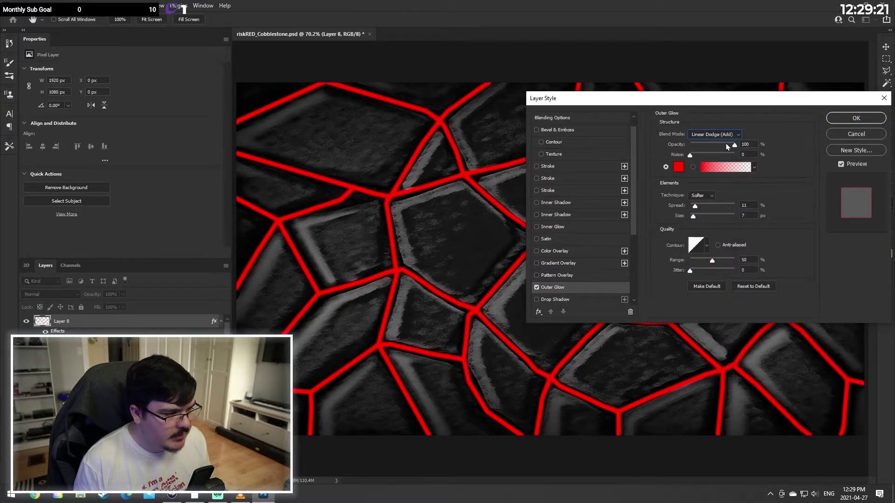
pyautogui.moveTo(733, 146)
pyautogui.mouseDown()
pyautogui.moveTo(691, 143)
pyautogui.moveTo(745, 149)
pyautogui.mouseUp()
pyautogui.click(707, 135)
pyautogui.click(707, 143)
pyautogui.click(584, 117)
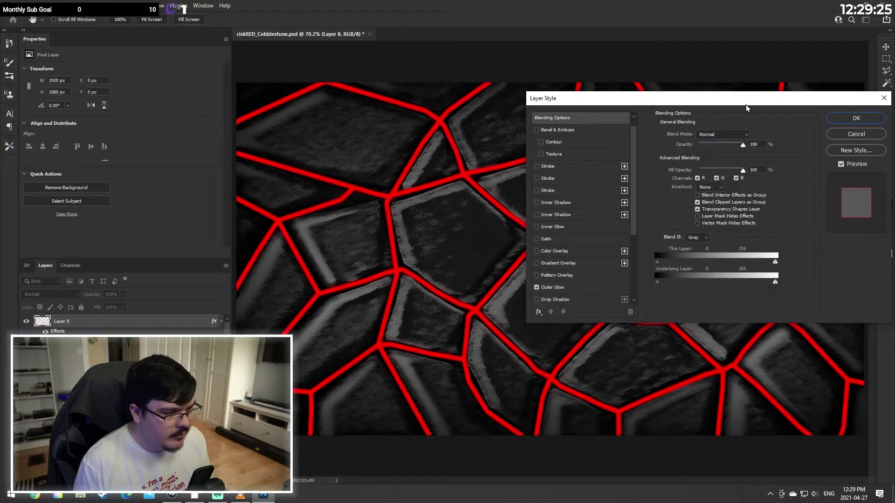
# Step: Accept the Outer Glow style and set the blend mode of Layer 8 to Overlay
pyautogui.click(856, 118)
pyautogui.click(52, 294)
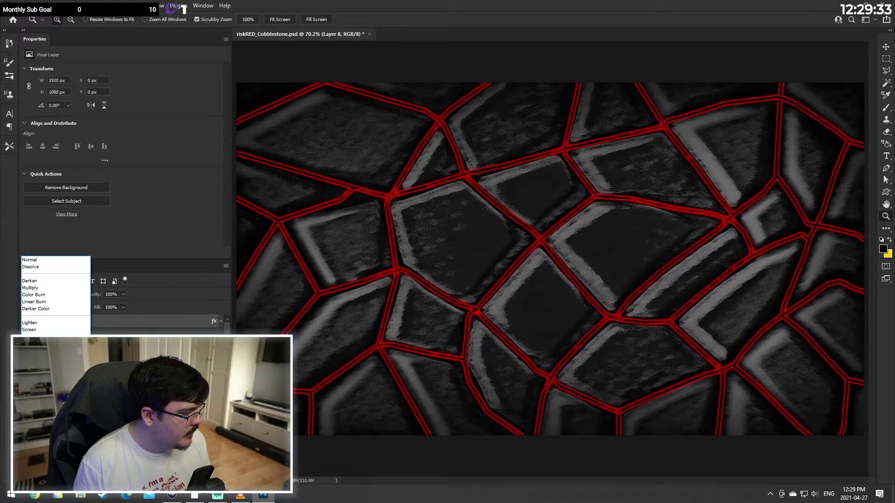
pyautogui.click(70, 365)
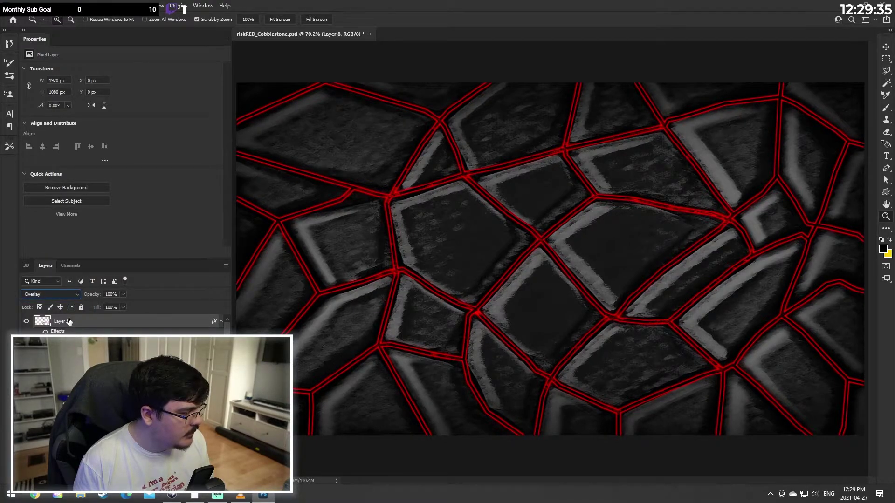
# Step: Change the blend mode of Layer 8's Outer Glow effect to Overlay
pyautogui.rightClick(69, 322)
pyautogui.click(96, 105)
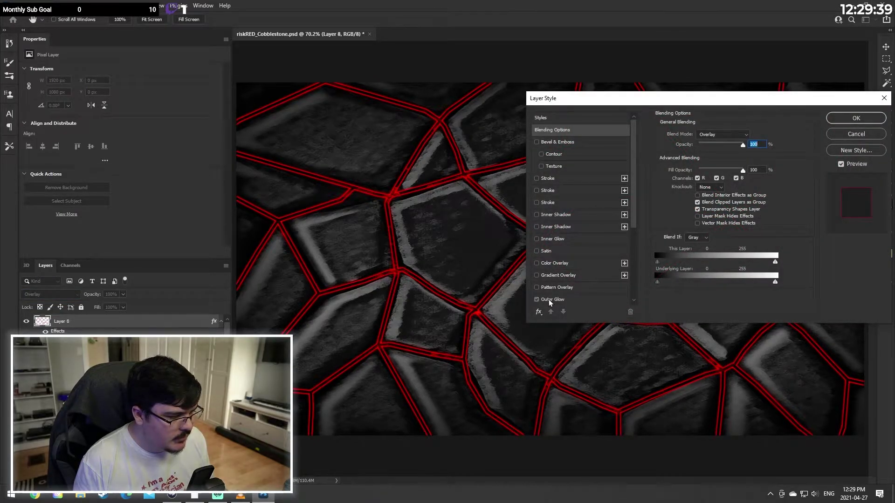
pyautogui.click(550, 301)
pyautogui.click(714, 134)
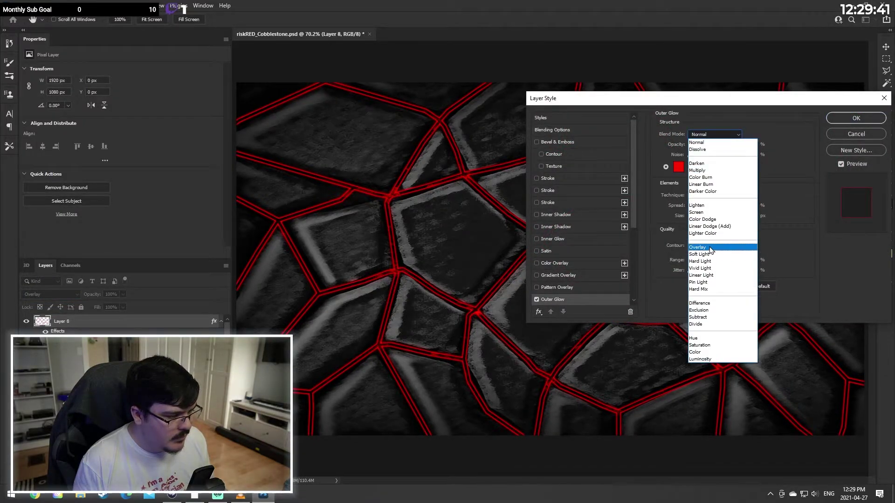
pyautogui.click(710, 248)
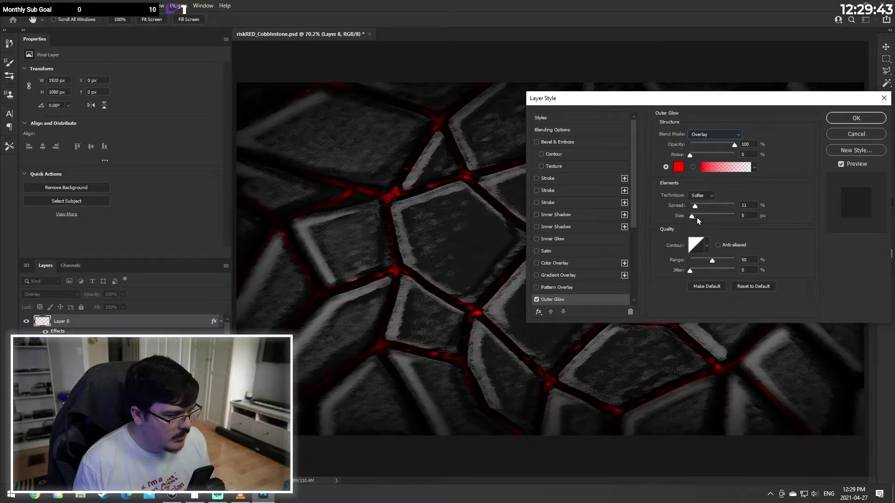
# Step: Set the Outer Glow size to 46 px and apply the layer style
pyautogui.moveTo(697, 217); pyautogui.dragTo(603, 211)
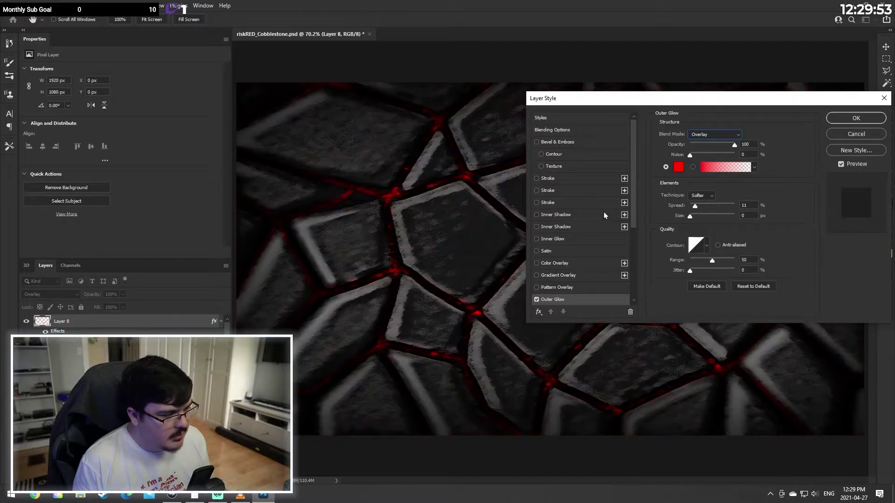
pyautogui.moveTo(697, 218); pyautogui.dragTo(701, 218)
pyautogui.moveTo(653, 96); pyautogui.dragTo(671, 96)
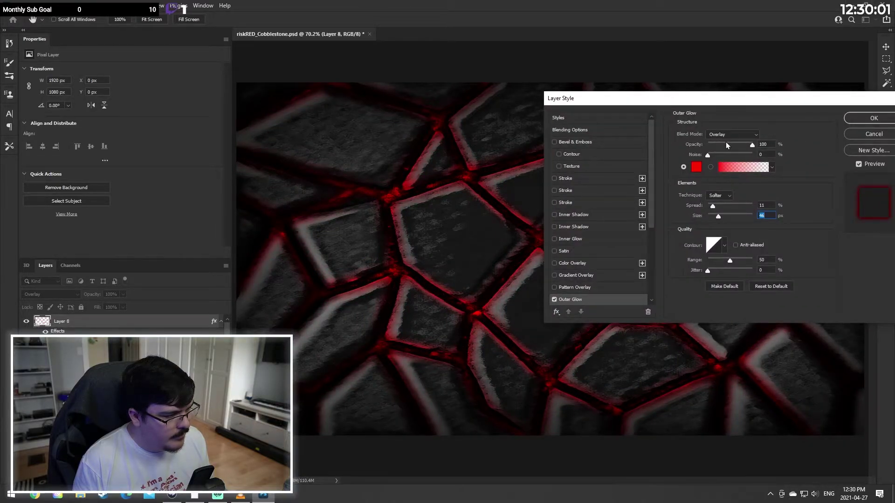
pyautogui.click(873, 117)
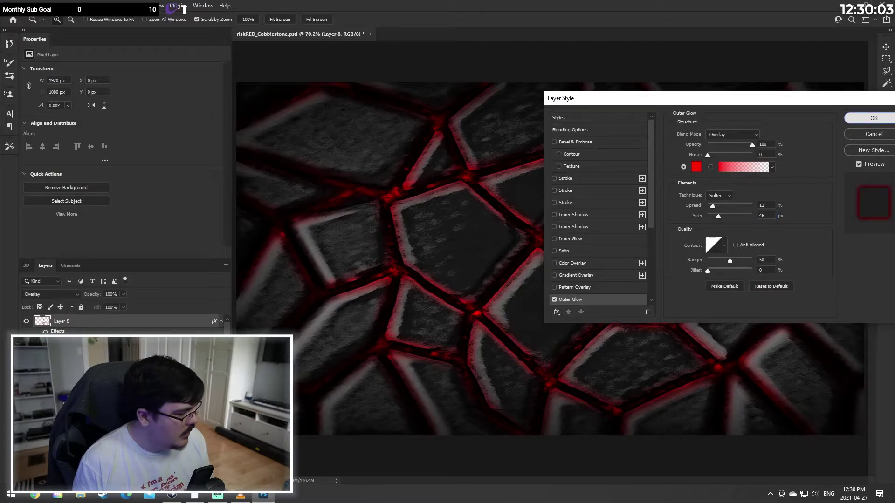
# Step: Group Layer 8 and set the group's opacity to 55%
pyautogui.hotkey('ctrl', 'g')
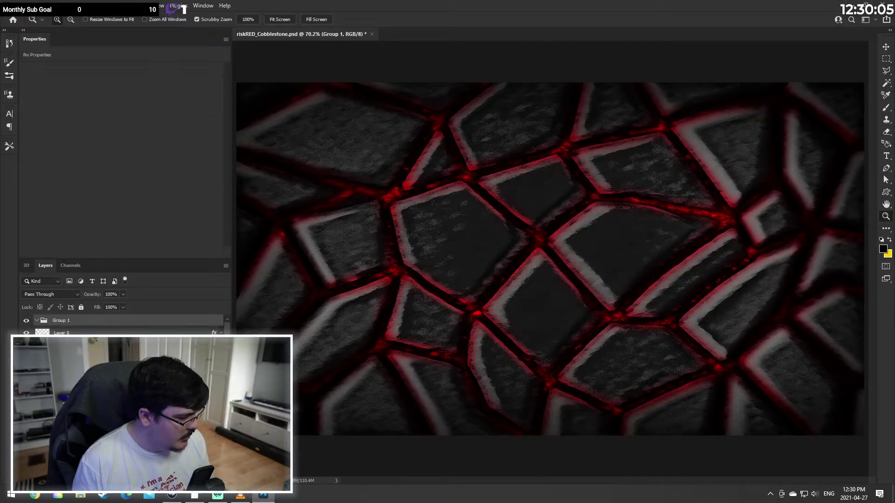
pyautogui.click(70, 329)
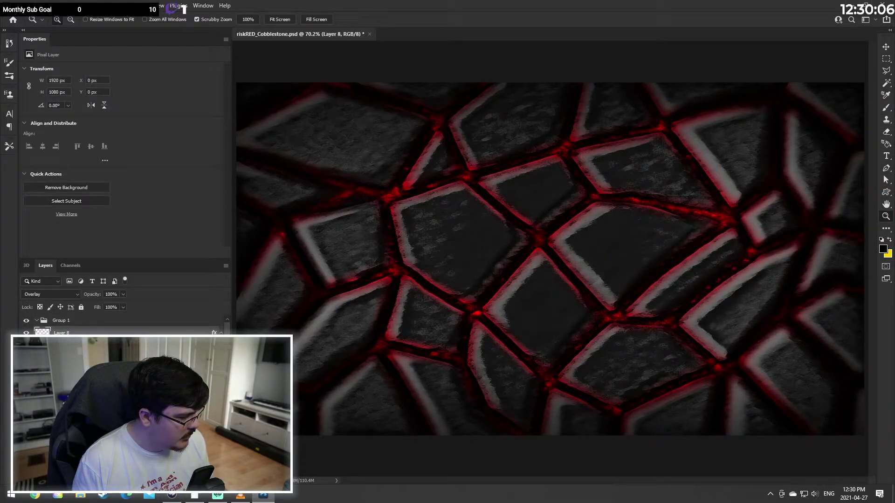
pyautogui.click(72, 320)
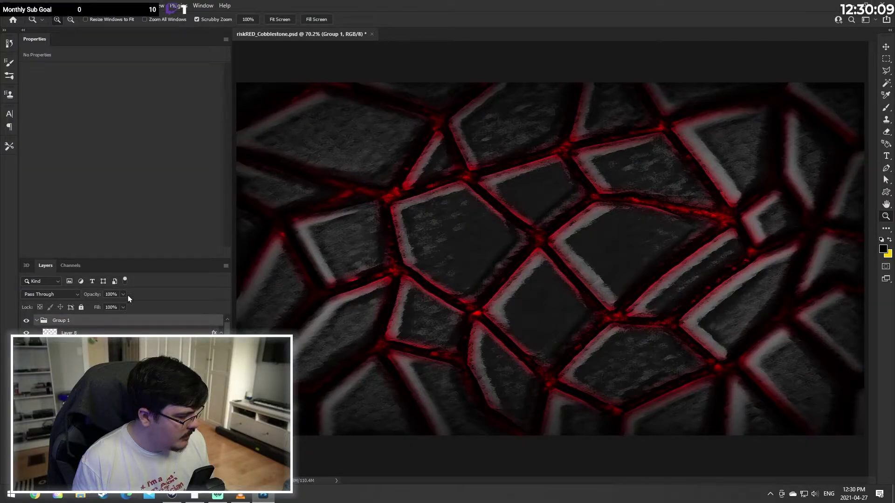
pyautogui.click(123, 294)
pyautogui.moveTo(119, 305); pyautogui.dragTo(100, 305)
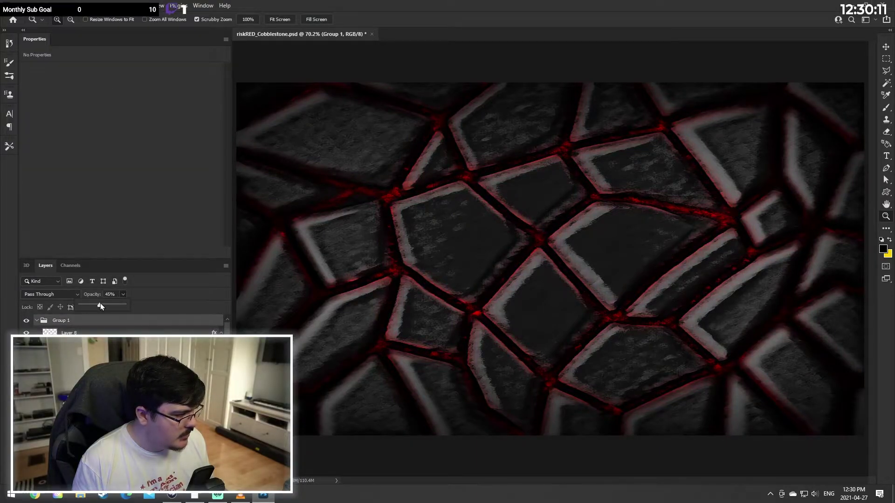
pyautogui.moveTo(100, 303); pyautogui.dragTo(105, 302)
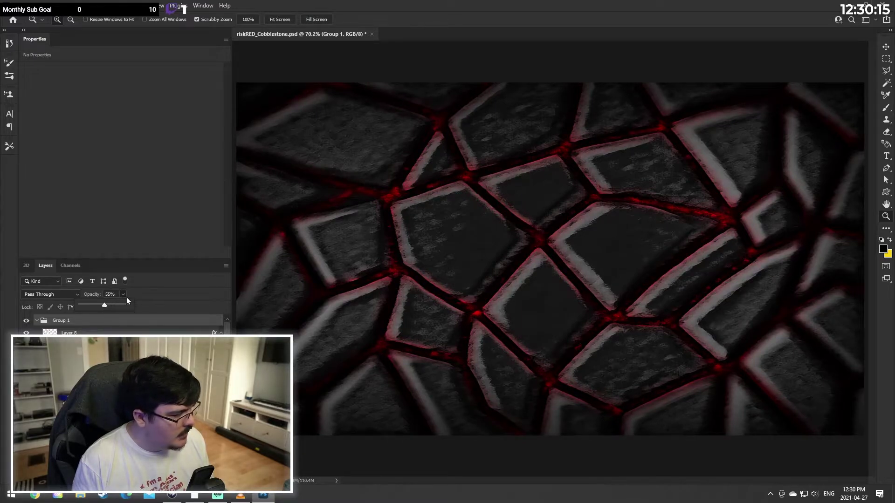
pyautogui.click(125, 296)
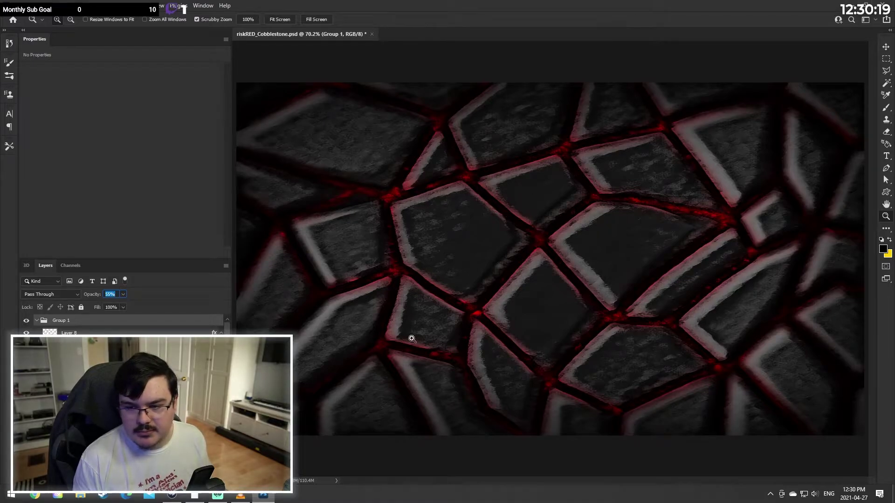
pyautogui.scroll(-10, 123, 401)
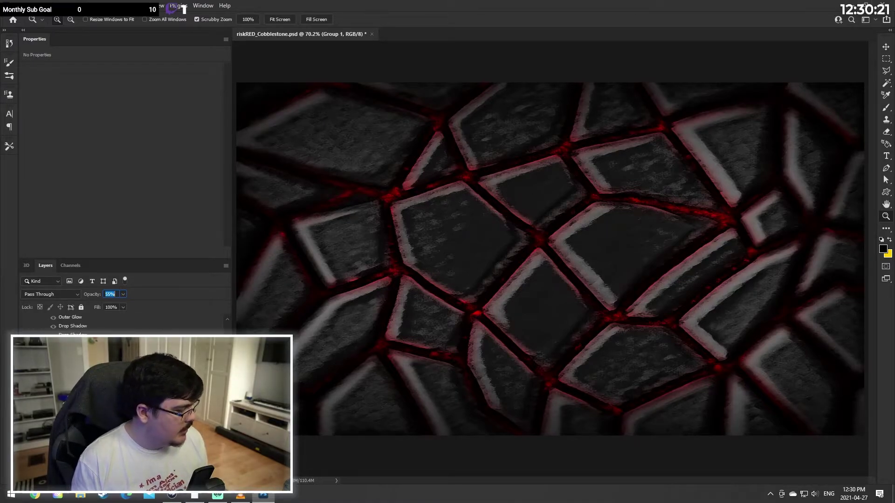
pyautogui.click(103, 401)
pyautogui.click(53, 5)
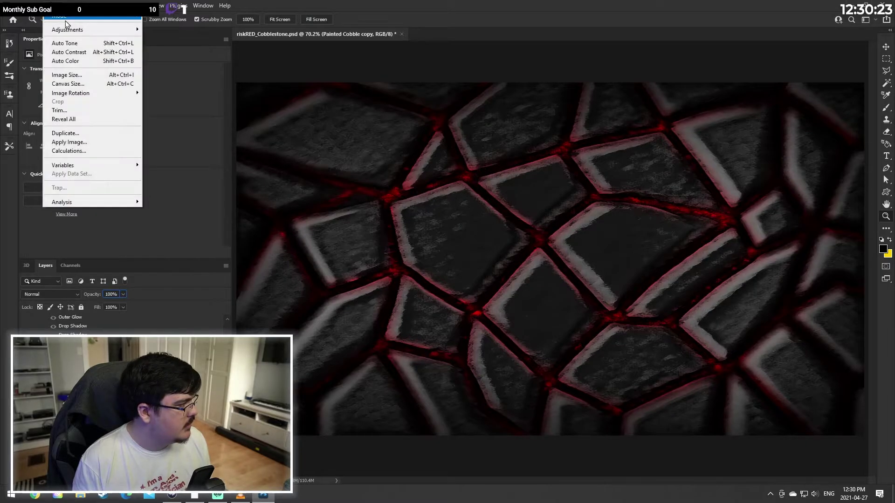
pyautogui.moveTo(70, 29)
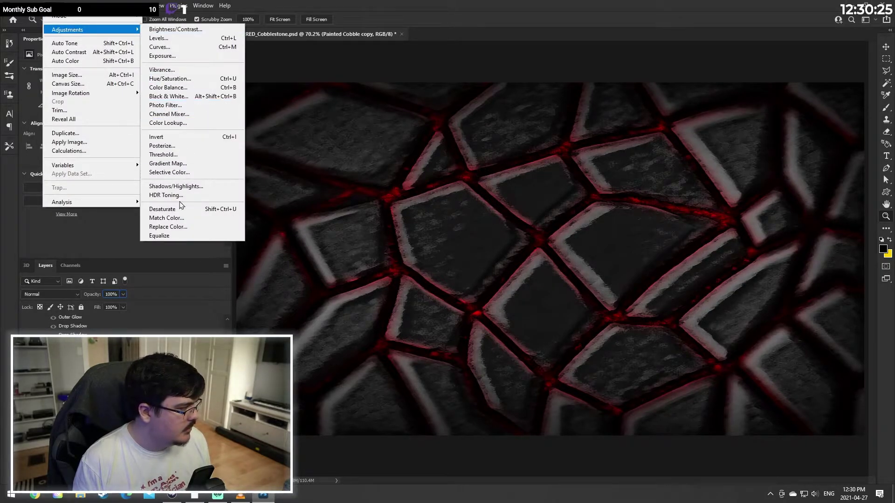
# Step: Start a Photo Filter adjustment on Layer 9 and switch it to use a custom color
pyautogui.click(102, 401)
pyautogui.click(53, 6)
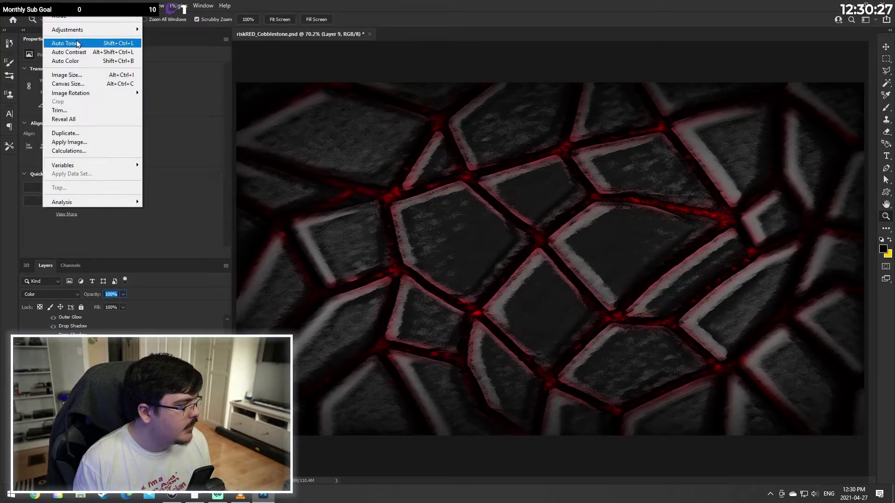
pyautogui.moveTo(79, 31)
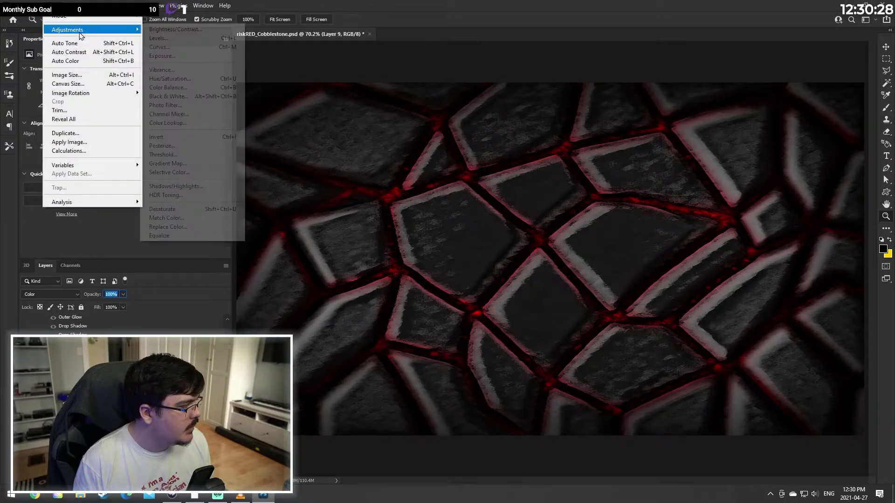
pyautogui.click(179, 105)
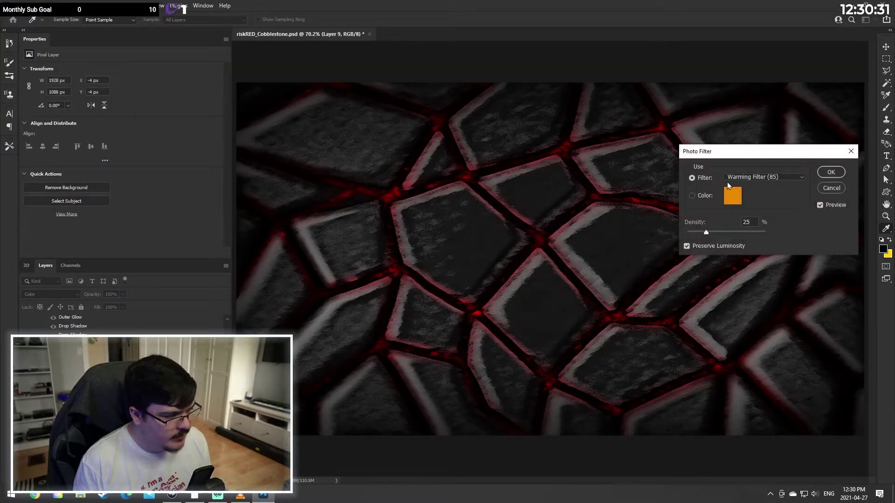
pyautogui.click(704, 195)
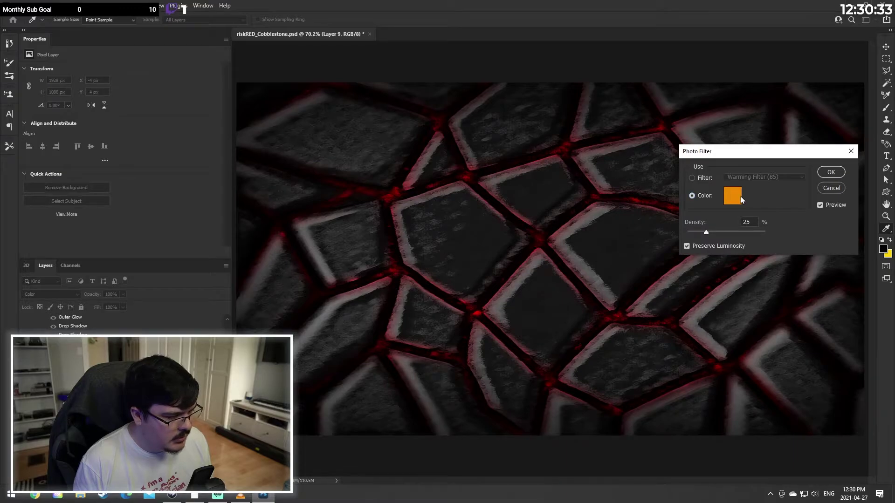
pyautogui.click(732, 197)
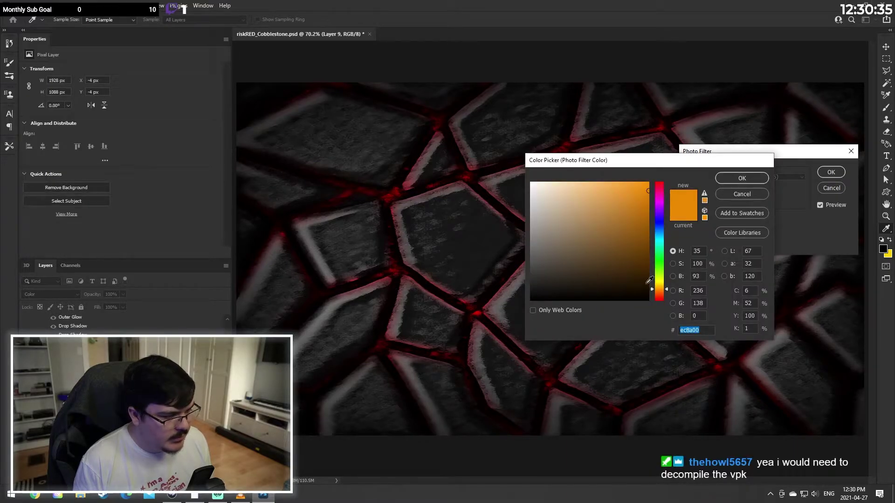
pyautogui.press('Return')
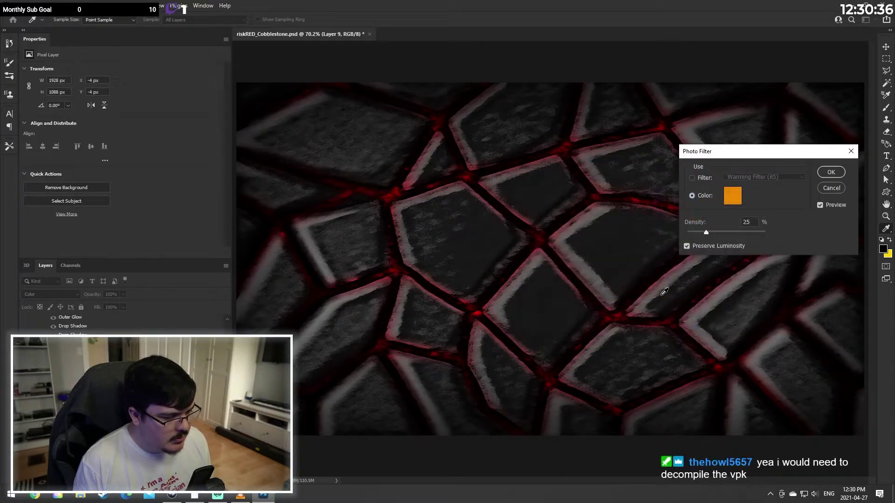
# Step: Set the Photo Filter color to red (#ec0000) and its density to 88%
pyautogui.click(732, 197)
pyautogui.click(656, 301)
pyautogui.click(729, 198)
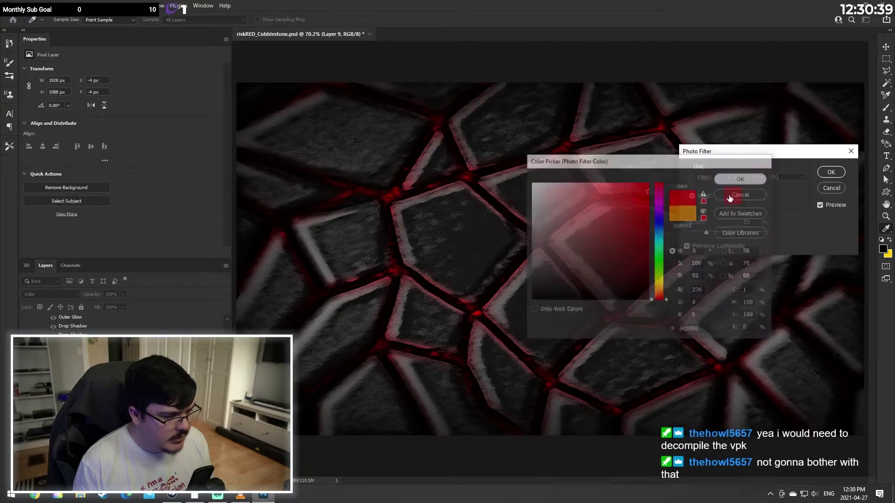
pyautogui.moveTo(707, 232); pyautogui.dragTo(730, 236)
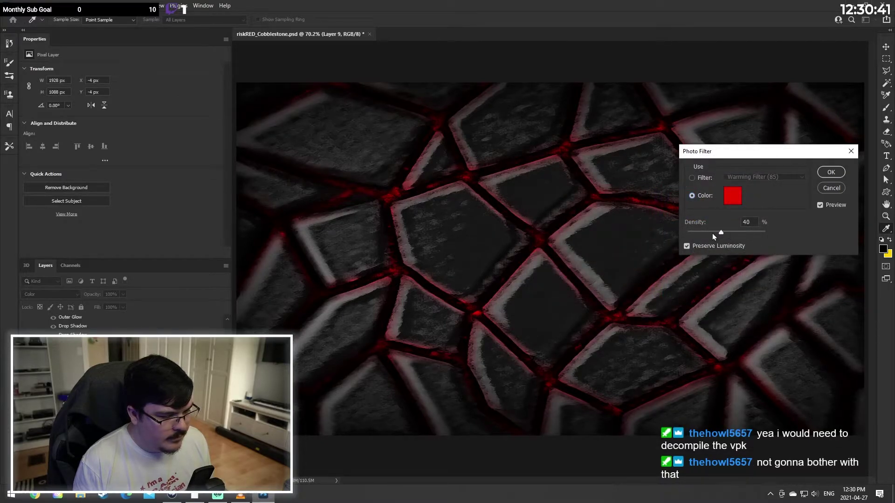
pyautogui.click(731, 198)
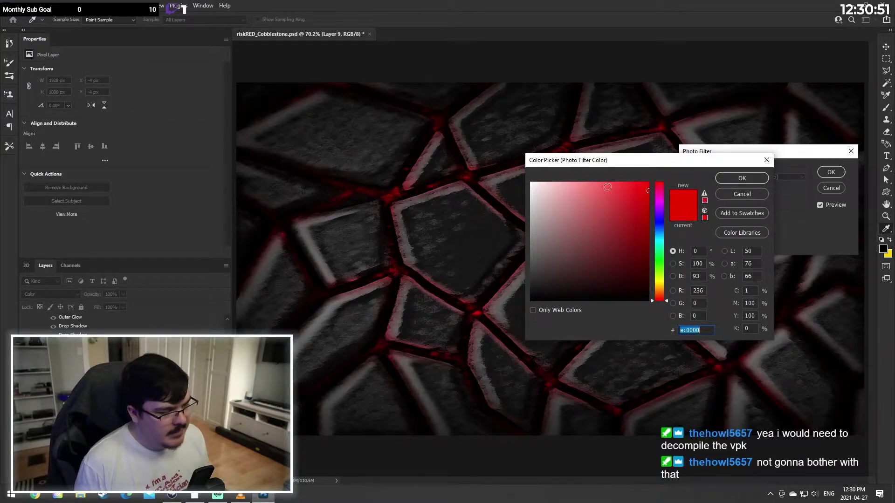
pyautogui.moveTo(610, 160); pyautogui.dragTo(431, 114)
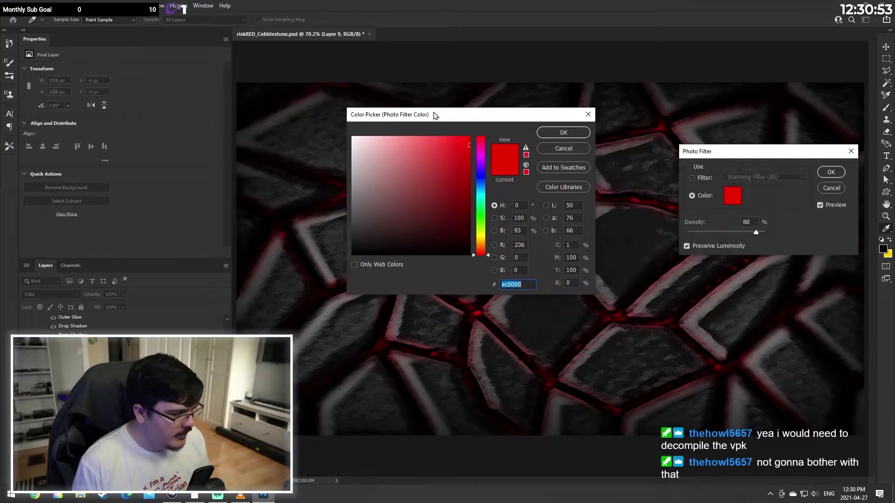
pyautogui.click(568, 148)
pyautogui.moveTo(772, 151); pyautogui.dragTo(647, 134)
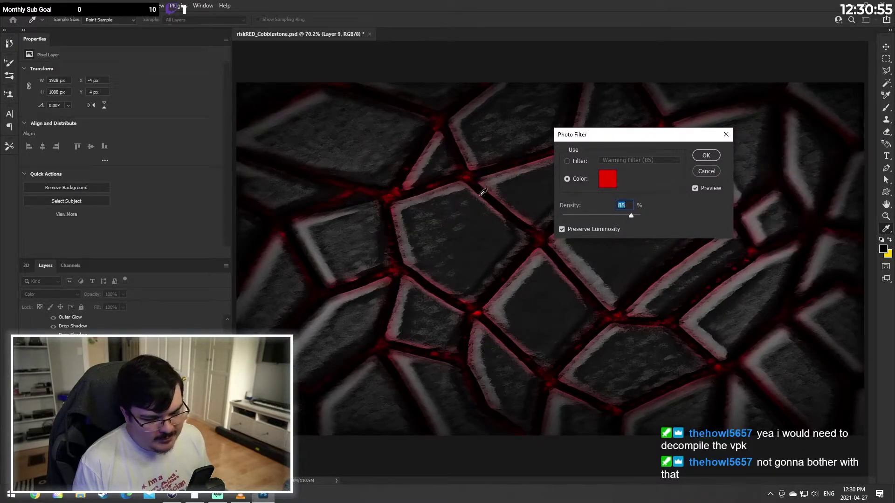
# Step: Change the Photo Filter color to pure red (#ff0000) and apply the filter to Layer 9
pyautogui.click(607, 179)
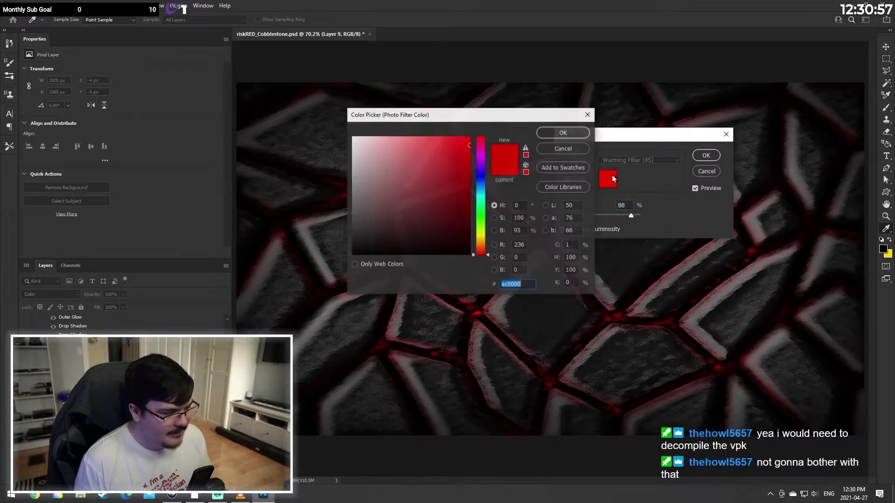
pyautogui.click(402, 135)
pyautogui.moveTo(403, 135); pyautogui.dragTo(390, 126)
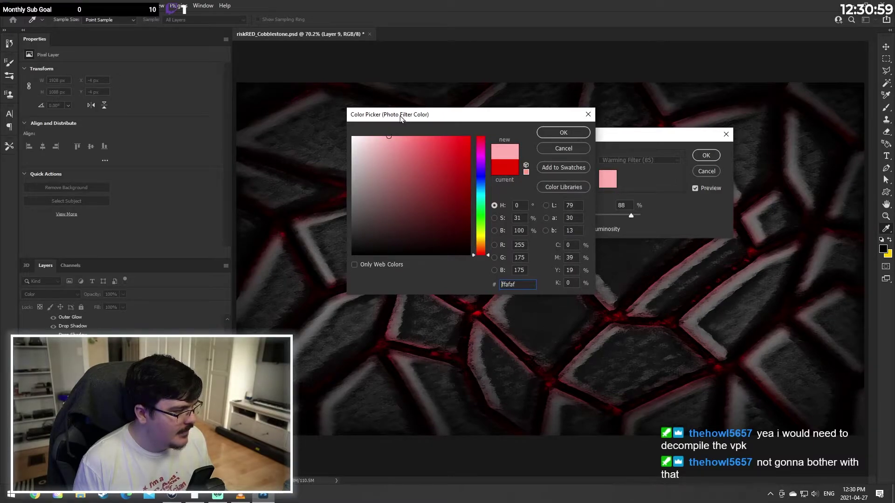
pyautogui.click(806, 145)
pyautogui.write('ff0000')
pyautogui.moveTo(455, 114); pyautogui.dragTo(379, 166)
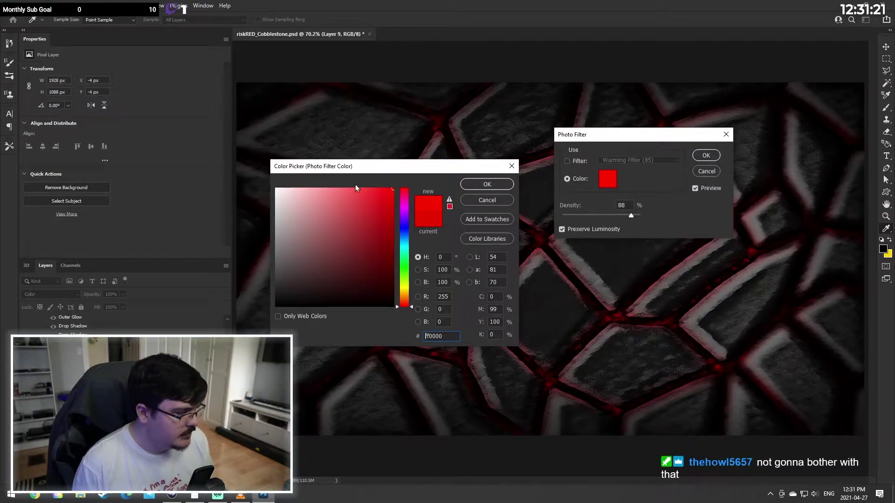
pyautogui.click(507, 187)
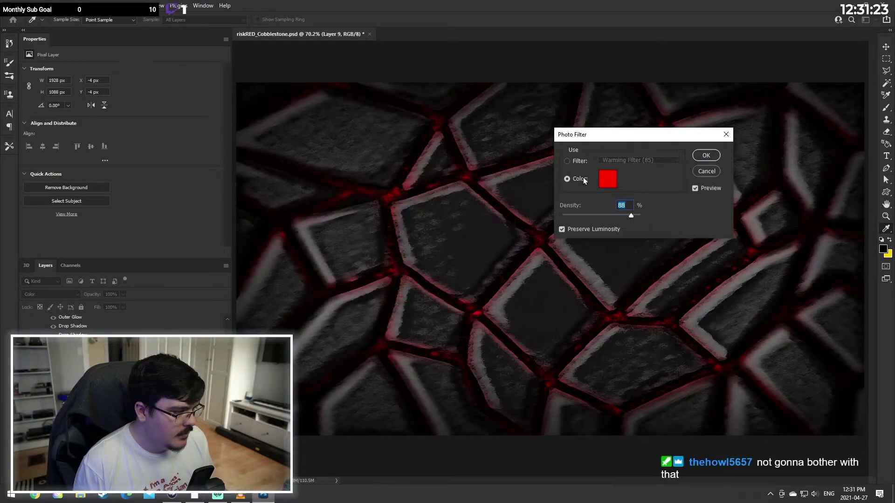
pyautogui.press('Return')
pyautogui.press('z')
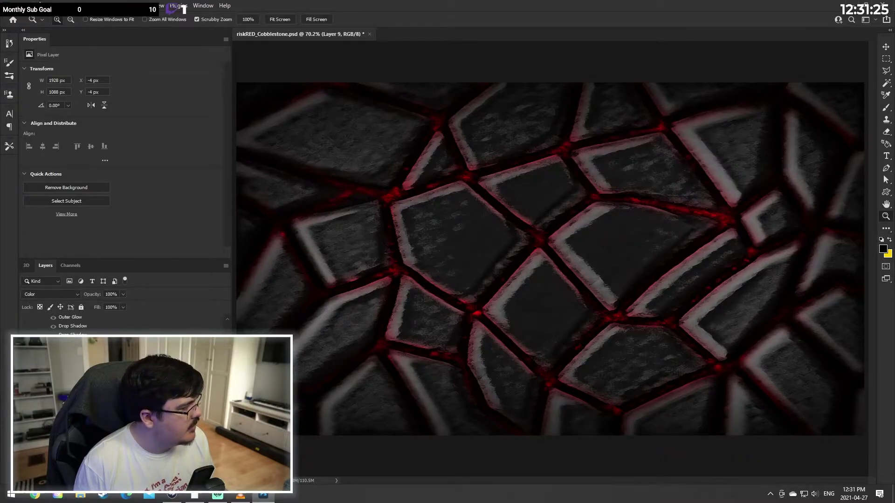
pyautogui.click(38, 5)
pyautogui.click(46, 5)
pyautogui.click(241, 496)
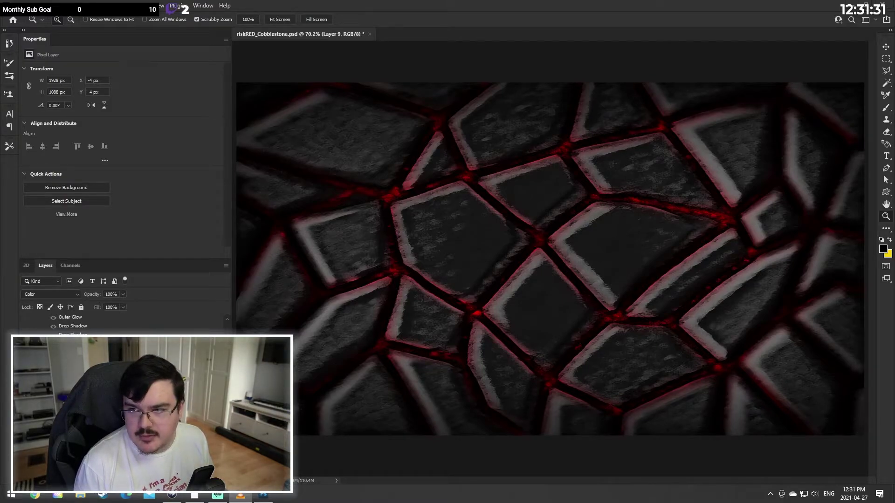
pyautogui.hotkey('alt', 'Tab')
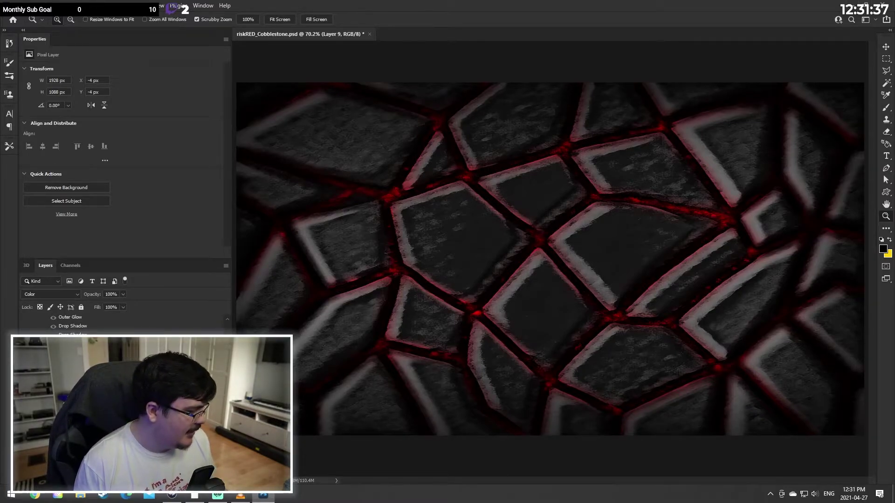
# Step: Add a red Color Overlay in Color blend mode to the Painted Cobble copy layer
pyautogui.rightClick(129, 429)
pyautogui.click(66, 443)
pyautogui.rightClick(66, 443)
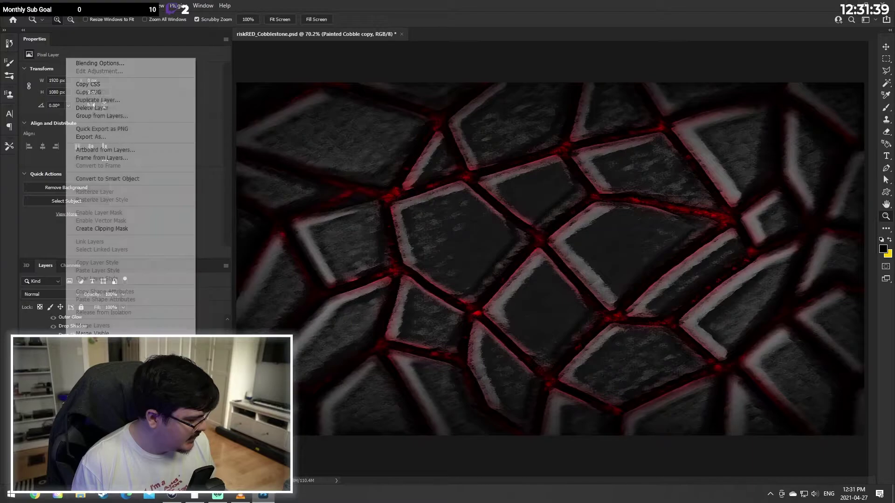
pyautogui.click(117, 63)
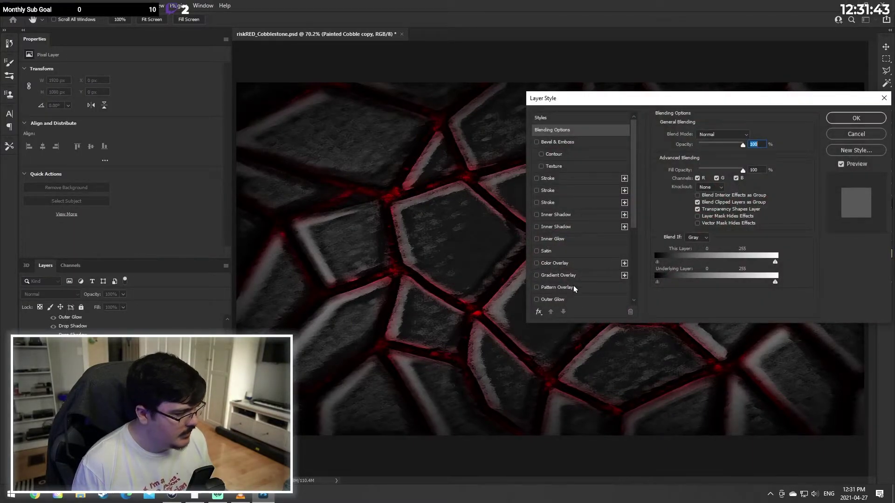
pyautogui.click(537, 263)
pyautogui.click(705, 134)
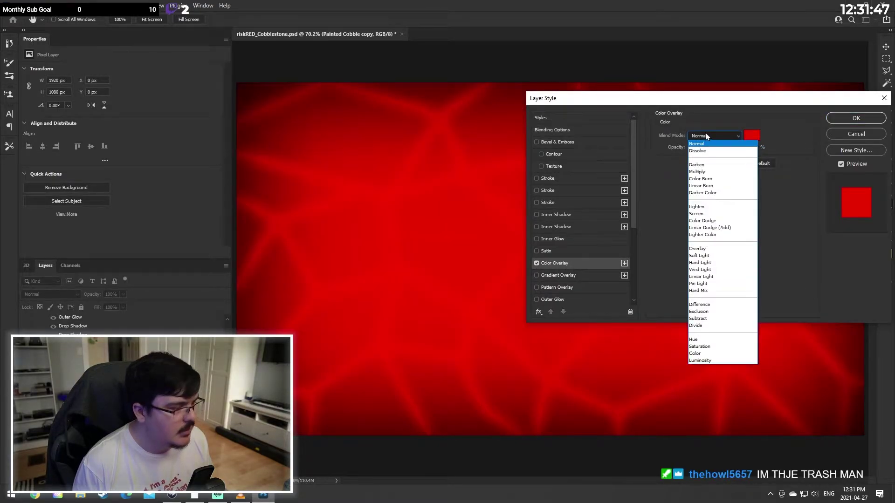
pyautogui.click(702, 353)
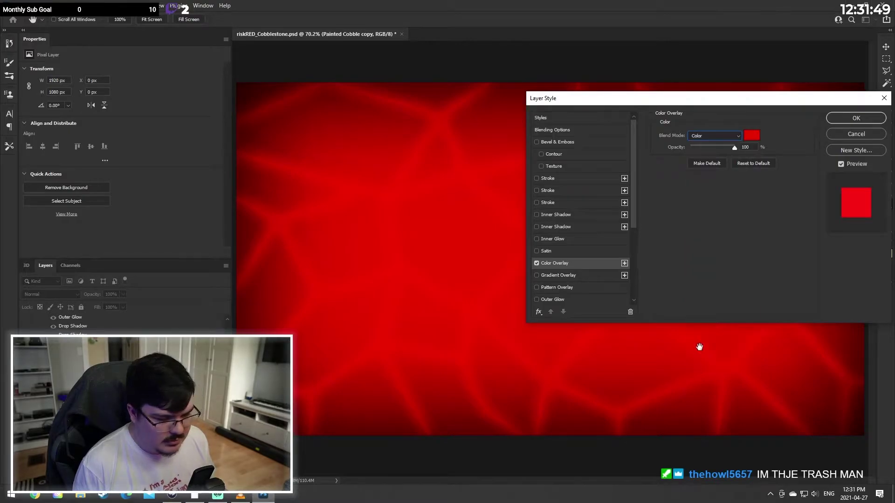
# Step: Try the color overlay at 21% and at 100% opacity
pyautogui.moveTo(725, 144); pyautogui.dragTo(700, 146)
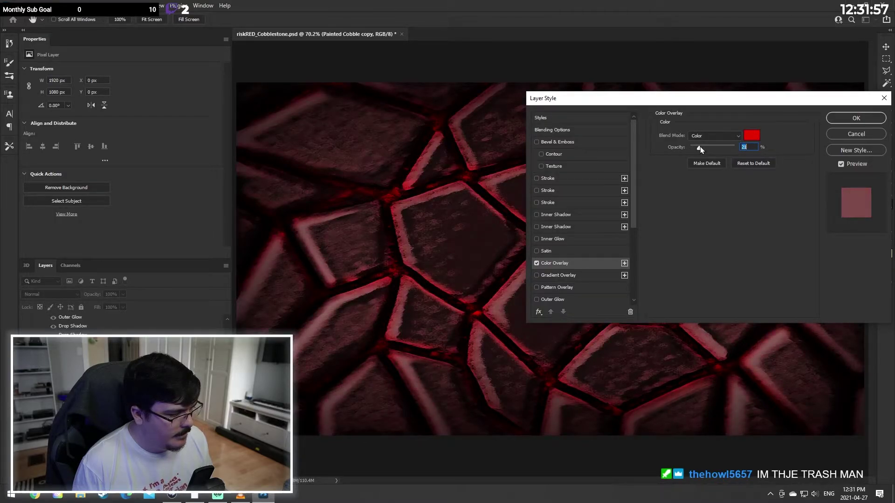
pyautogui.moveTo(641, 98); pyautogui.dragTo(492, 114)
pyautogui.moveTo(549, 164); pyautogui.dragTo(591, 164)
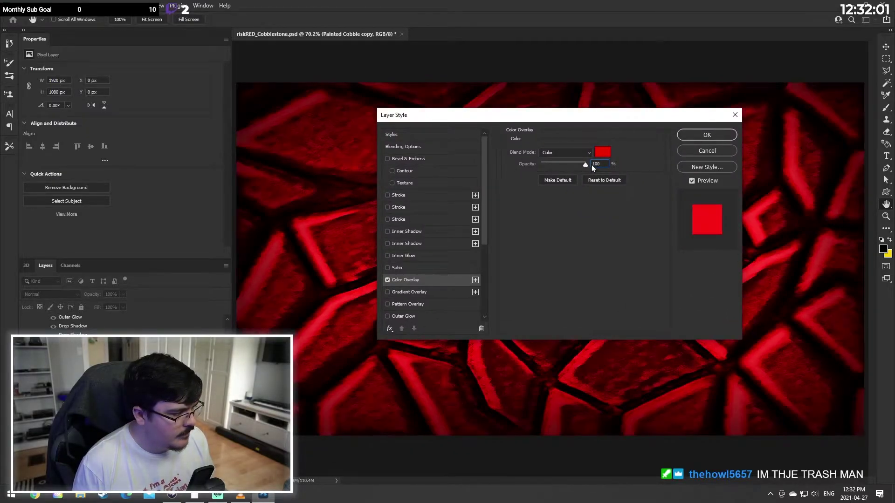
# Step: Change the color overlay's blend mode to Overlay and its opacity to 24%
pyautogui.moveTo(513, 115); pyautogui.dragTo(512, 135)
pyautogui.click(517, 172)
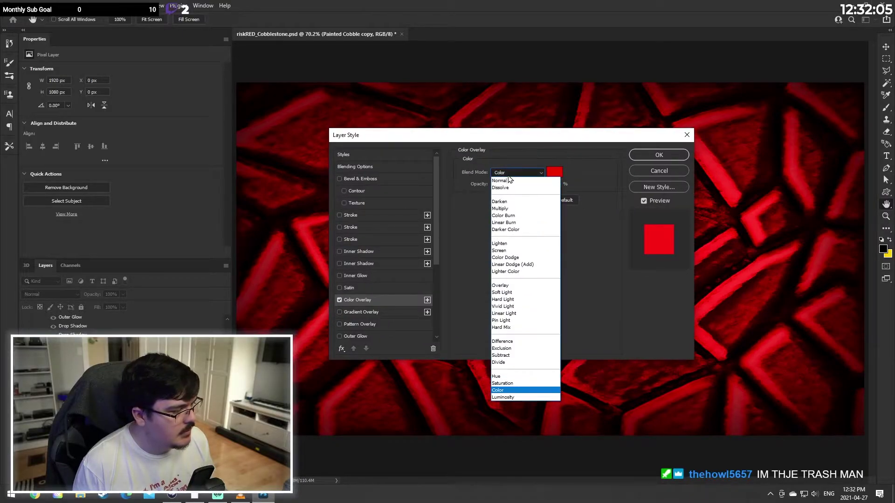
pyautogui.click(501, 285)
pyautogui.moveTo(448, 137); pyautogui.dragTo(683, 161)
pyautogui.moveTo(730, 209); pyautogui.dragTo(737, 209)
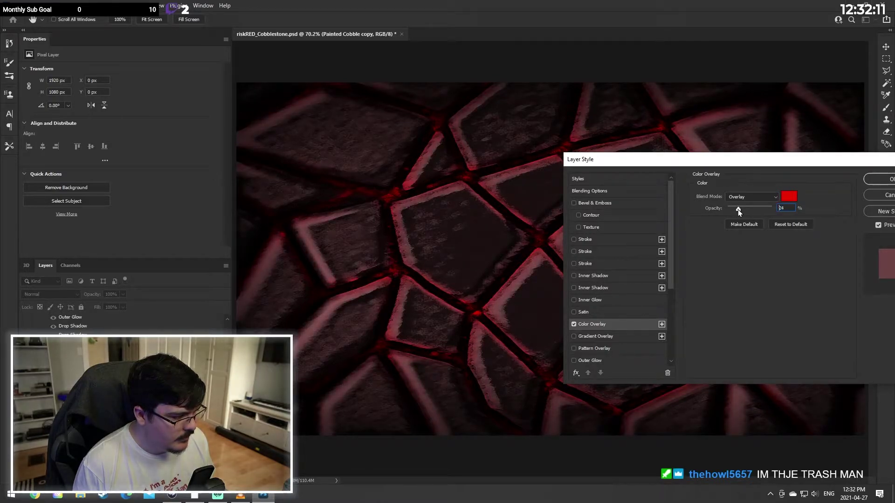
# Step: Set the color overlay's opacity to 0% and apply the layer style
pyautogui.moveTo(697, 159); pyautogui.dragTo(481, 199)
pyautogui.moveTo(520, 249); pyautogui.dragTo(481, 250)
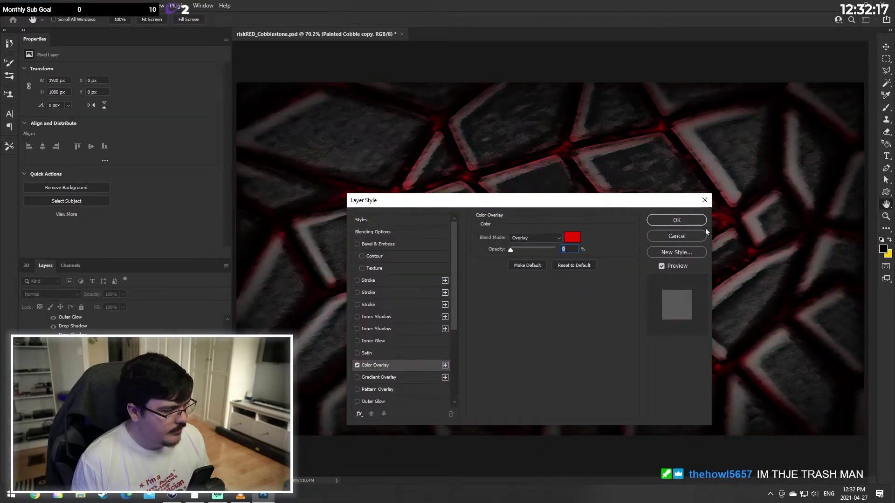
pyautogui.click(689, 220)
pyautogui.press('z')
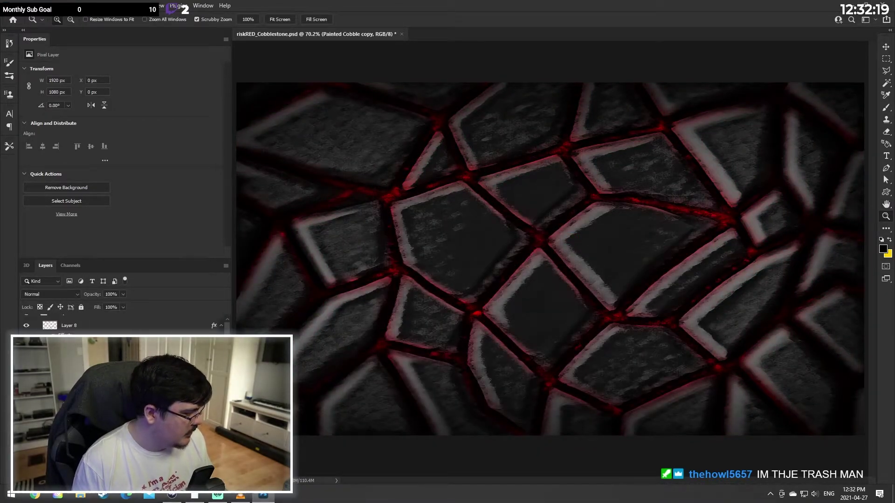
# Step: Hide Layer 8 and show the pentagram artwork over the cobblestone background
pyautogui.scroll(1, 123, 396)
pyautogui.click(26, 332)
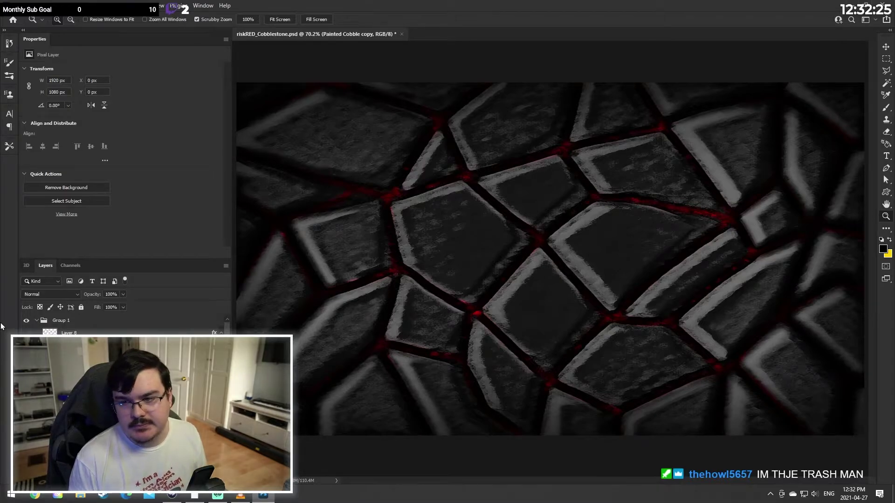
pyautogui.click(22, 5)
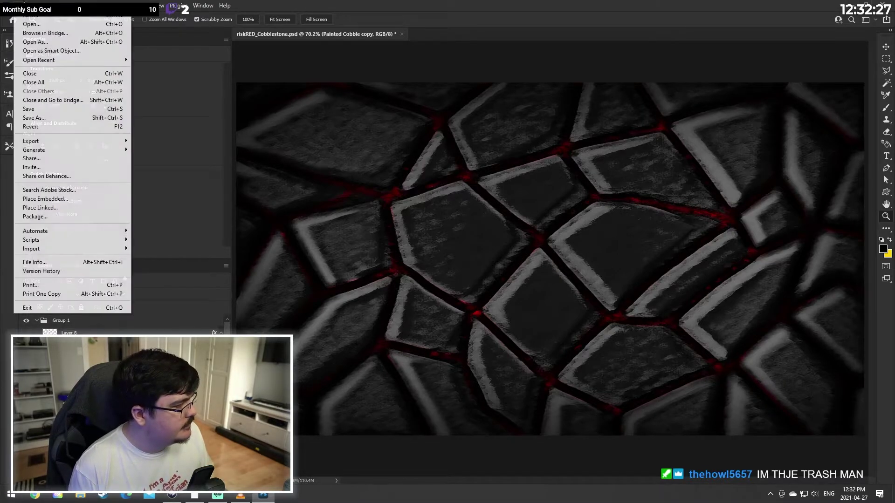
pyautogui.click(23, 3)
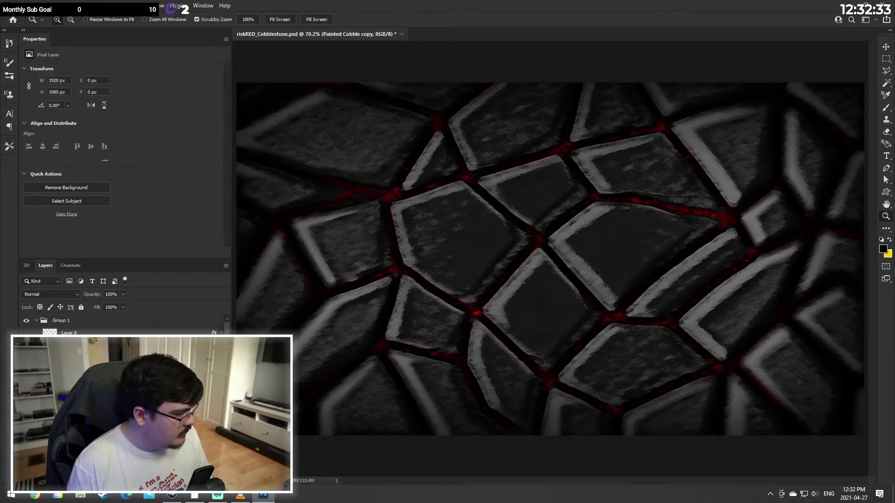
pyautogui.click(26, 372)
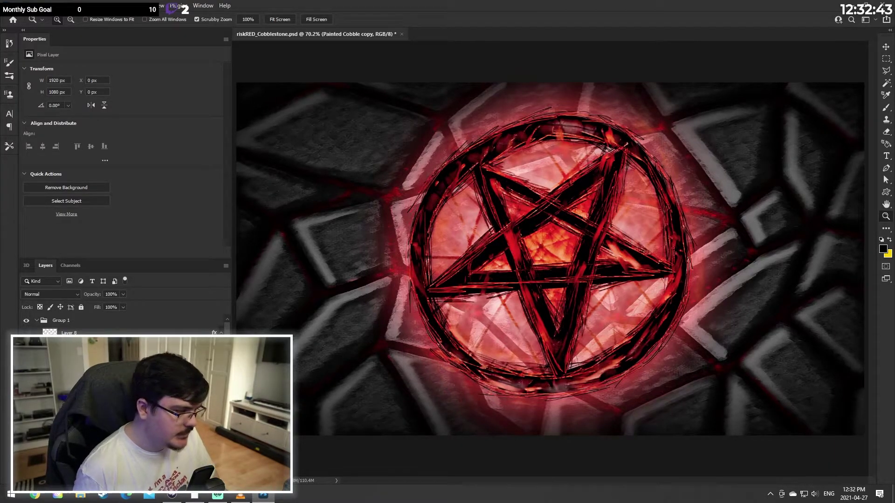
# Step: Select the Pentagram layer and turn off its smart filter, comparing the artwork with and without it
pyautogui.scroll(-1, 123, 326)
pyautogui.scroll(-1, 124, 324)
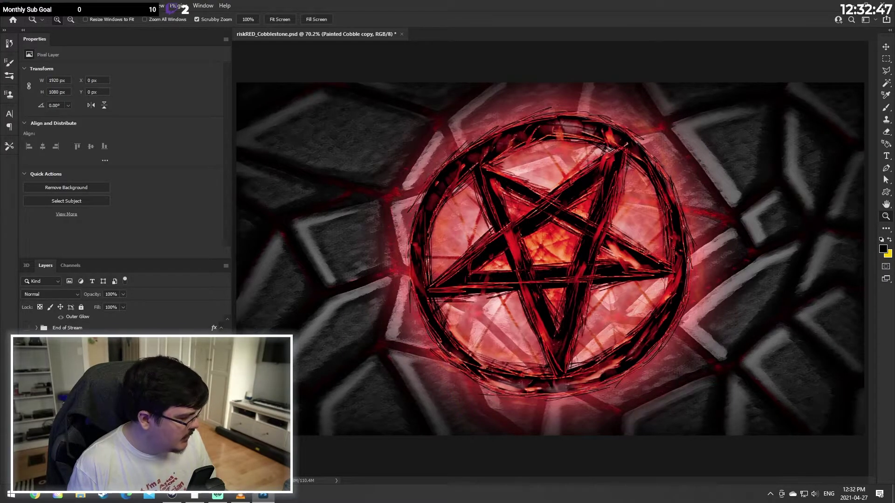
pyautogui.press('Delete')
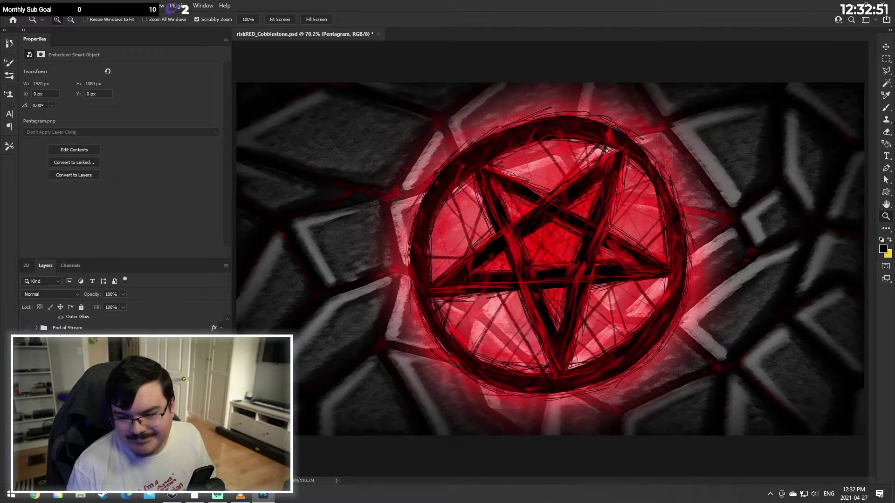
pyautogui.hotkey('ctrl', 'z')
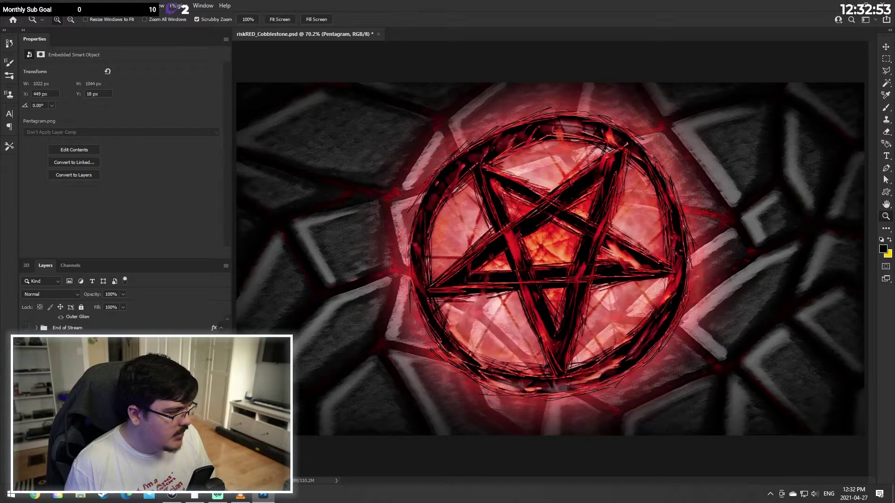
pyautogui.hotkey('ctrl', 'z')
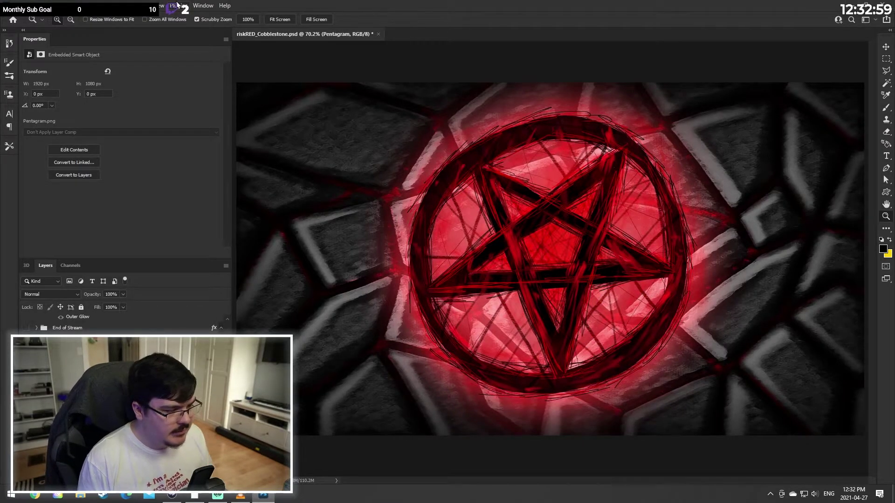
pyautogui.click(130, 5)
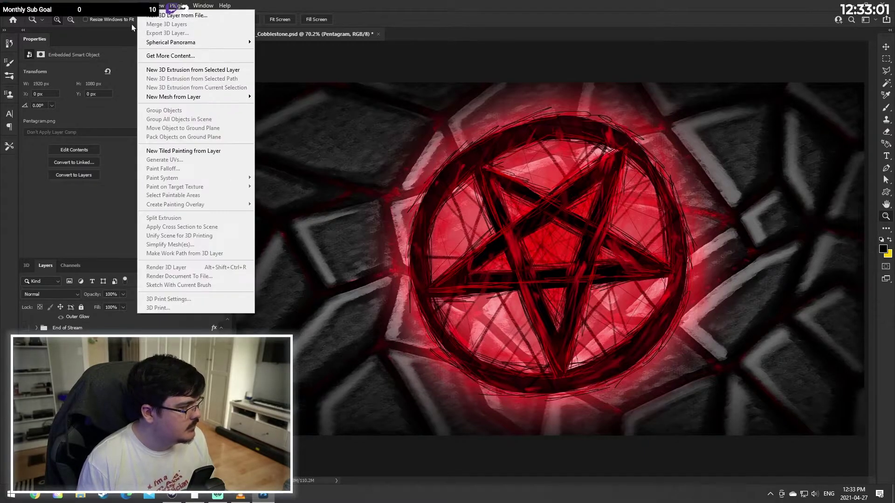
pyautogui.click(159, 57)
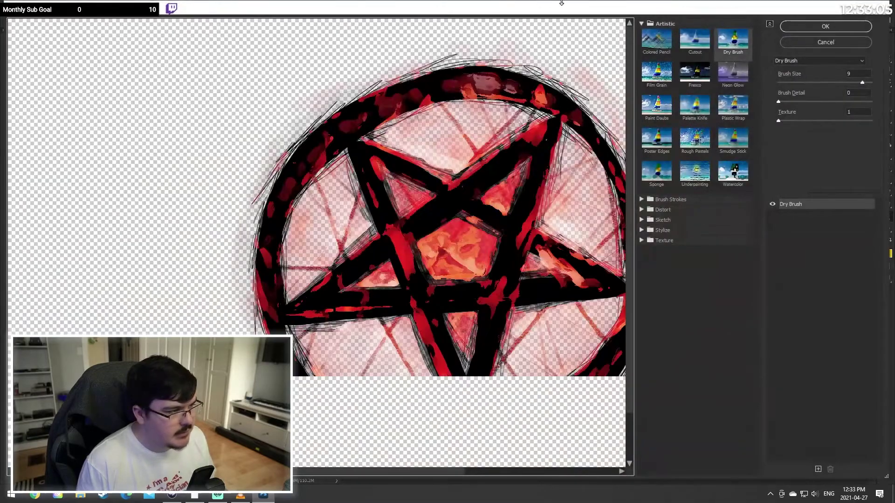
pyautogui.press('Escape')
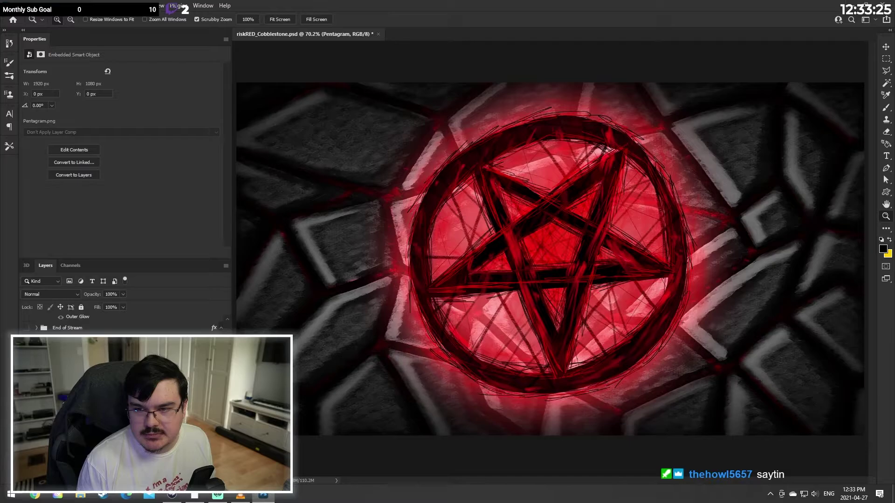
# Step: Try the Sponge, Underpainting, Watercolor, Smudge Stick, Poster Edges, Paint Daubs and Film Grain filters on the Pentagram layer
pyautogui.moveTo(881, 195); pyautogui.dragTo(739, 32)
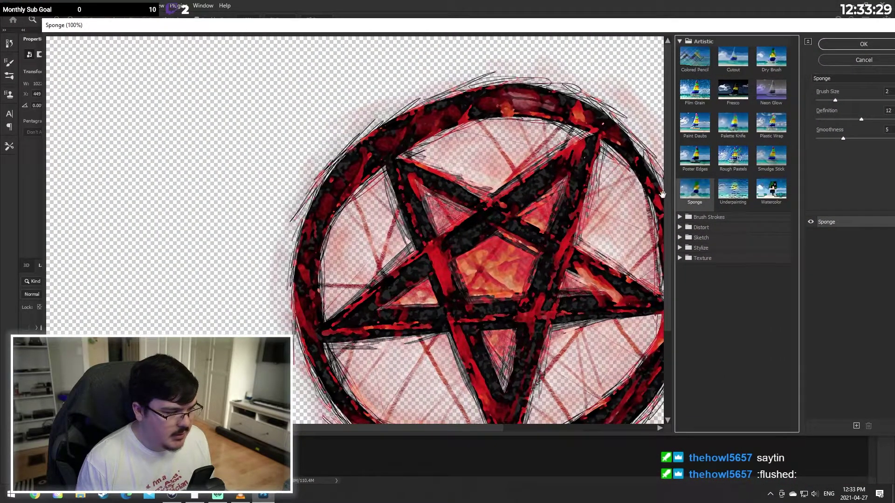
pyautogui.moveTo(670, 201); pyautogui.dragTo(673, 239)
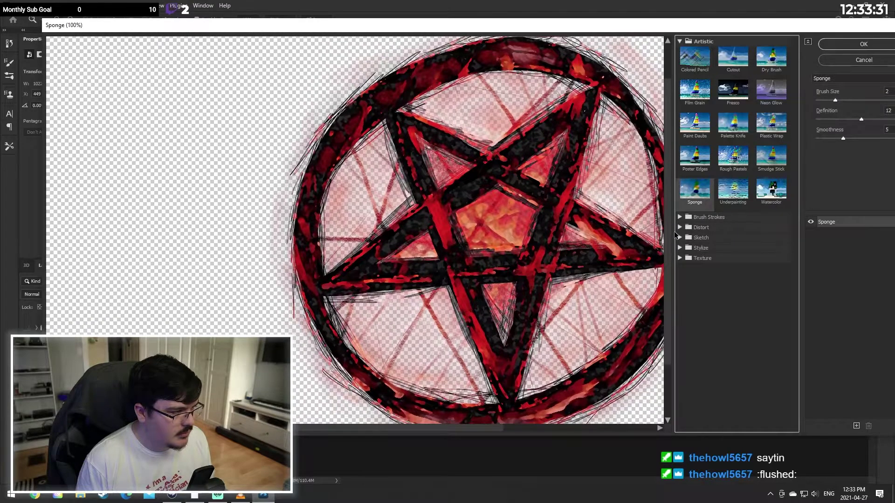
pyautogui.click(732, 188)
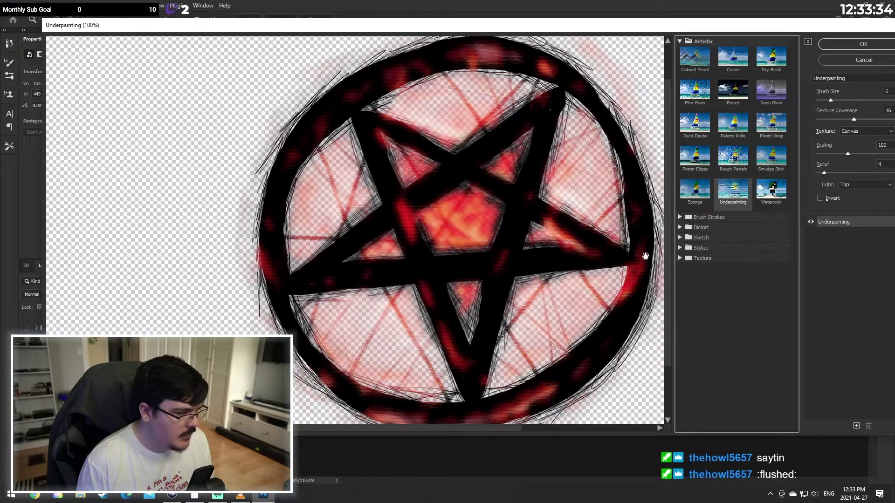
pyautogui.click(768, 189)
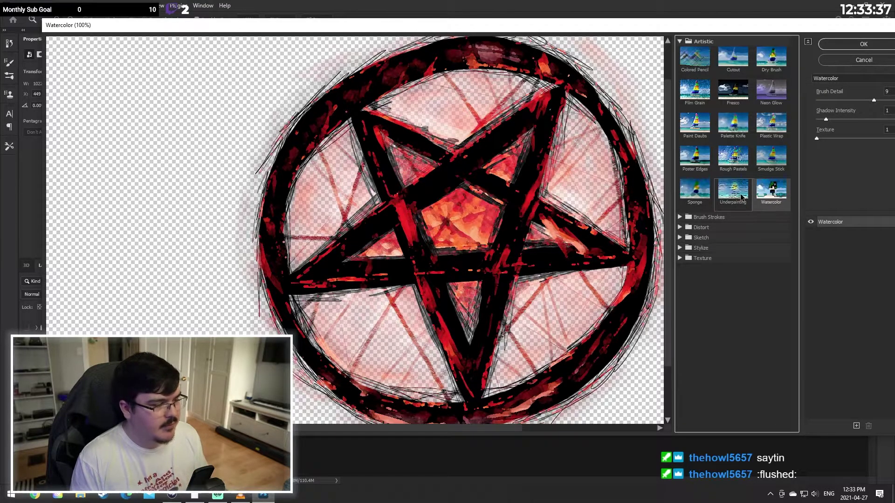
pyautogui.click(771, 157)
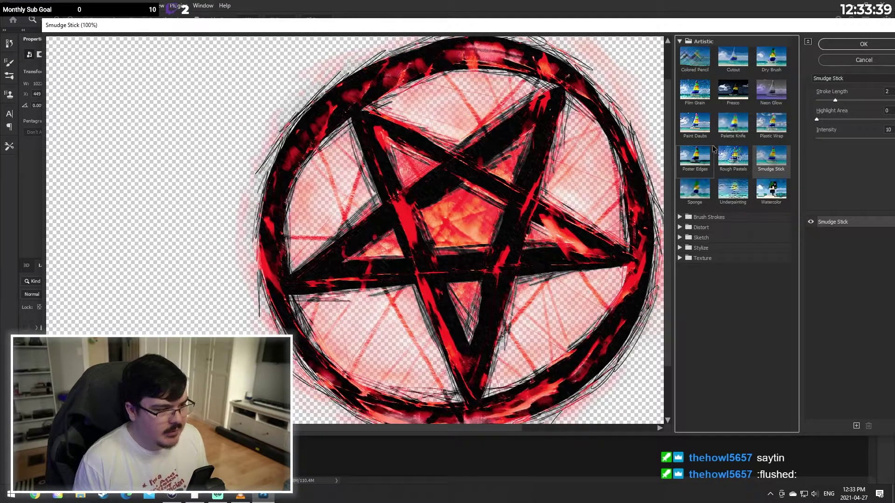
pyautogui.click(699, 156)
pyautogui.click(693, 134)
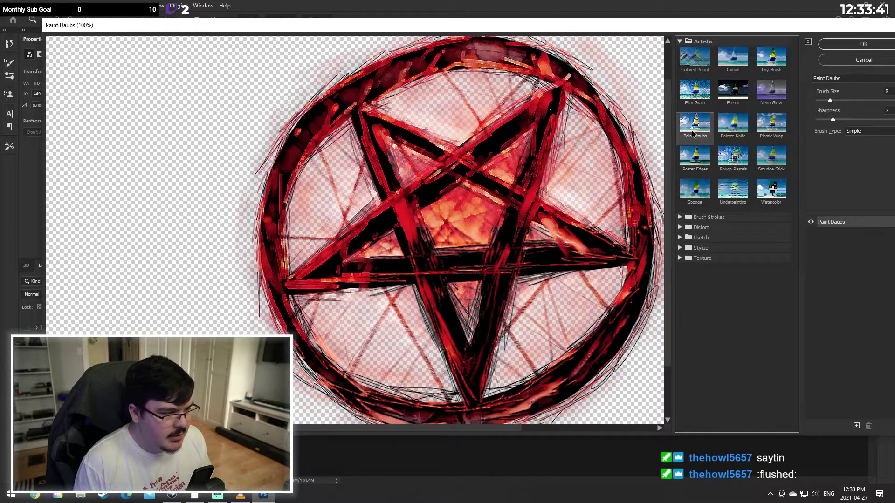
pyautogui.click(694, 90)
pyautogui.click(881, 60)
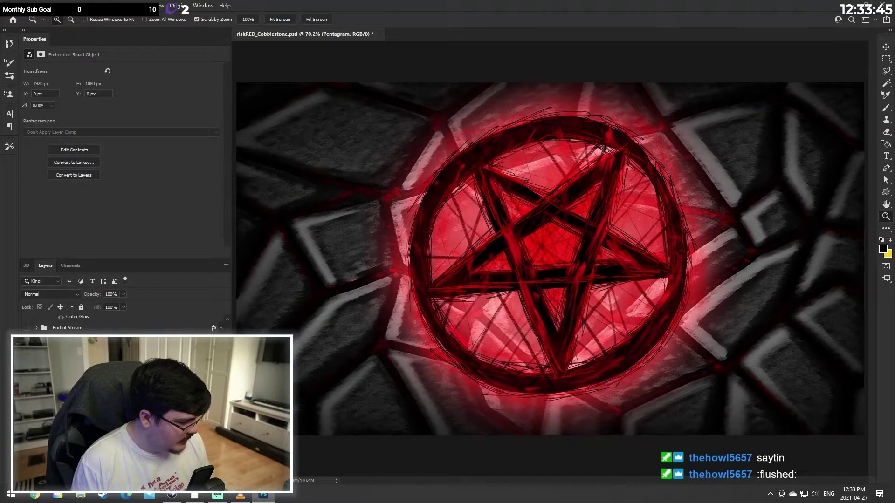
# Step: Remove the smart filter and its filter mask from the Pentagram layer
pyautogui.click(52, 410)
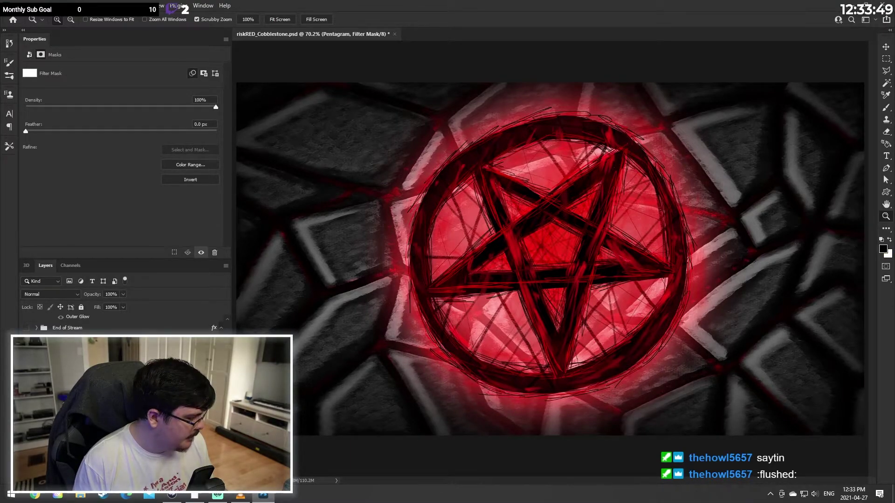
pyautogui.click(70, 398)
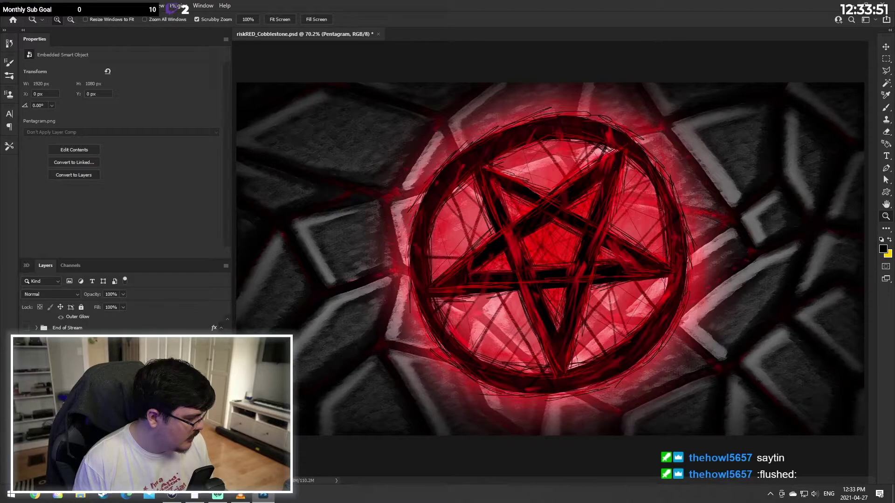
pyautogui.rightClick(56, 411)
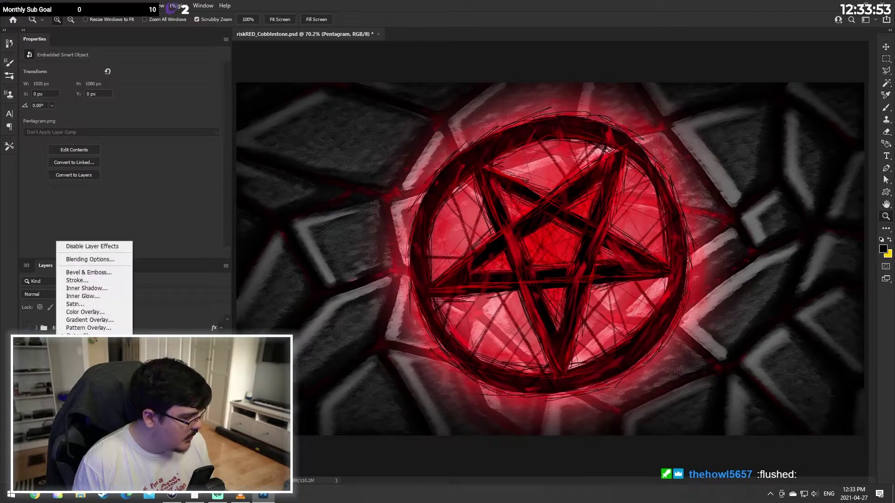
pyautogui.click(77, 356)
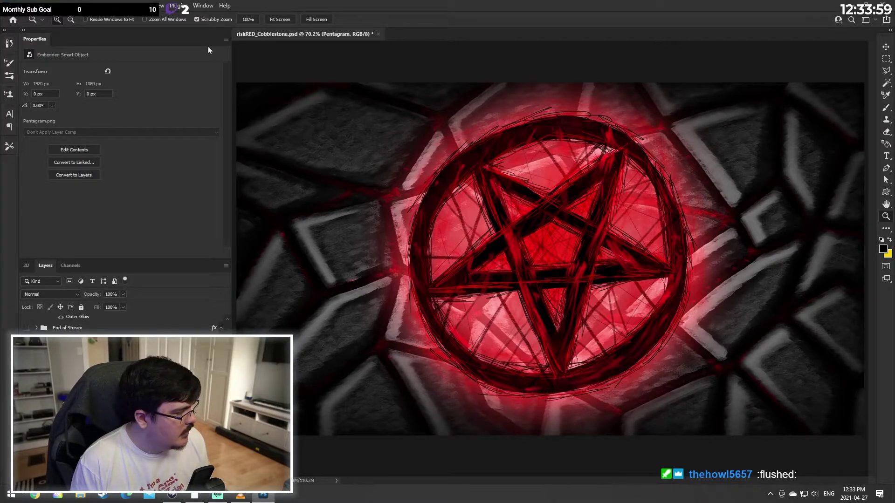
# Step: Open the Filter Gallery for the Pentagram layer and preview the Palette Knife, Film Grain, Colored Pencil, Cutout and Dry Brush filters
pyautogui.click(132, 5)
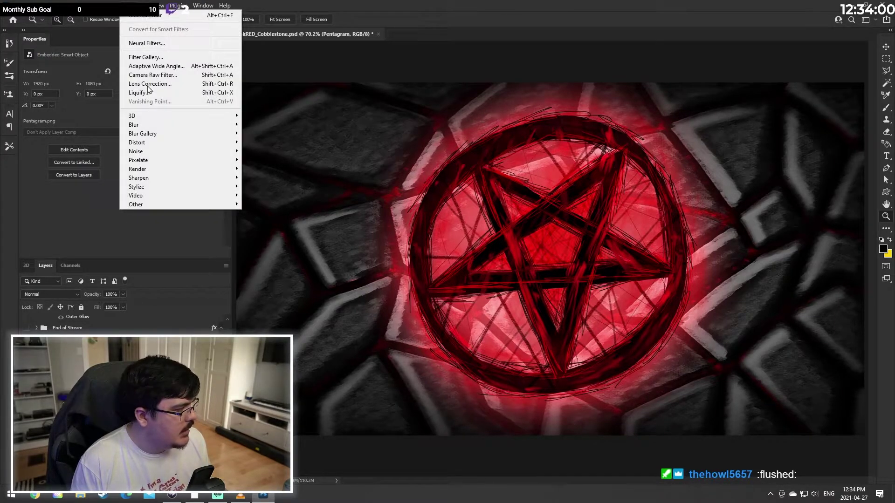
pyautogui.click(160, 58)
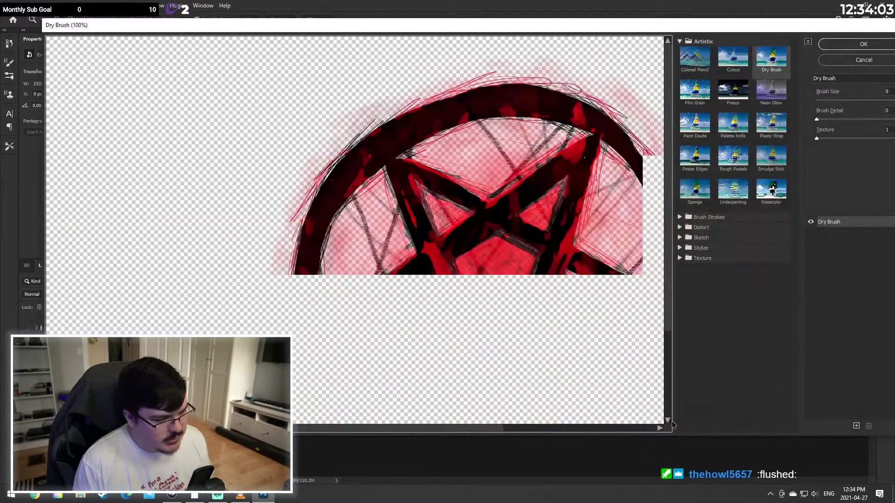
pyautogui.click(735, 125)
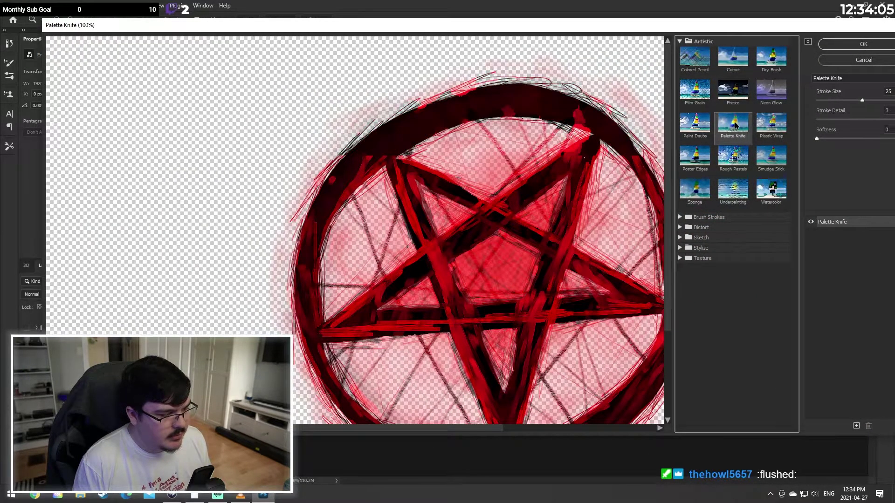
pyautogui.click(703, 93)
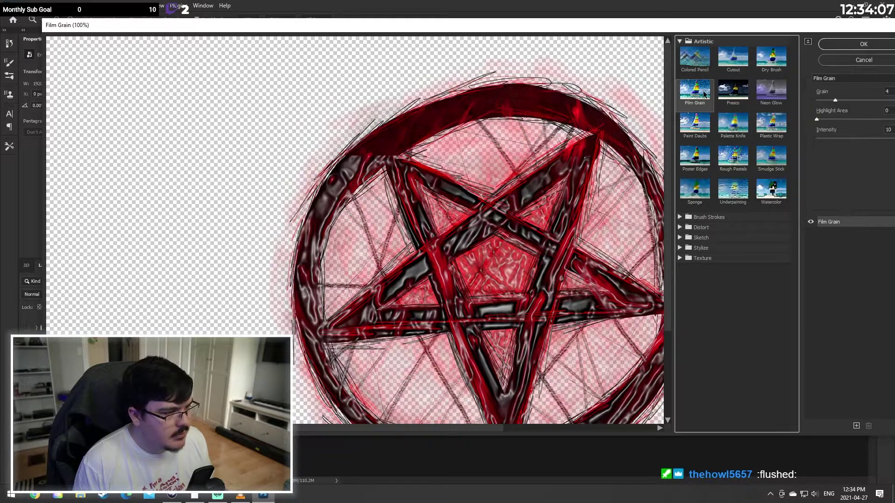
pyautogui.click(694, 57)
pyautogui.click(732, 56)
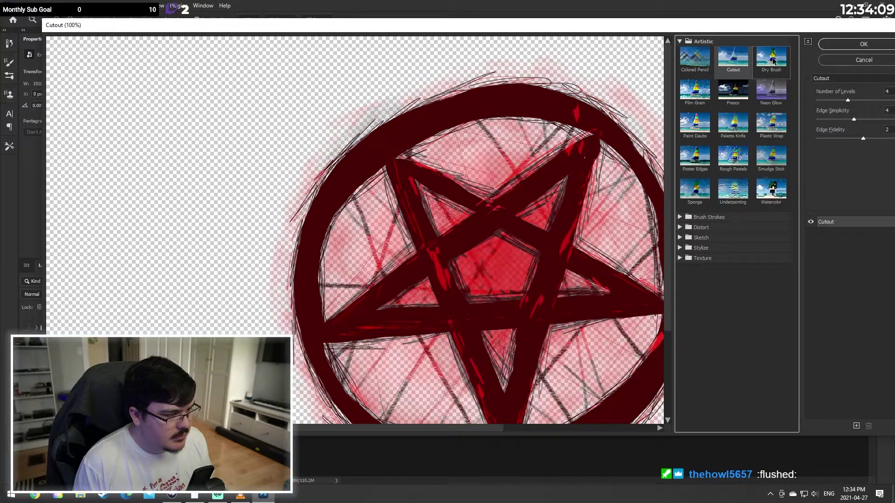
pyautogui.click(772, 60)
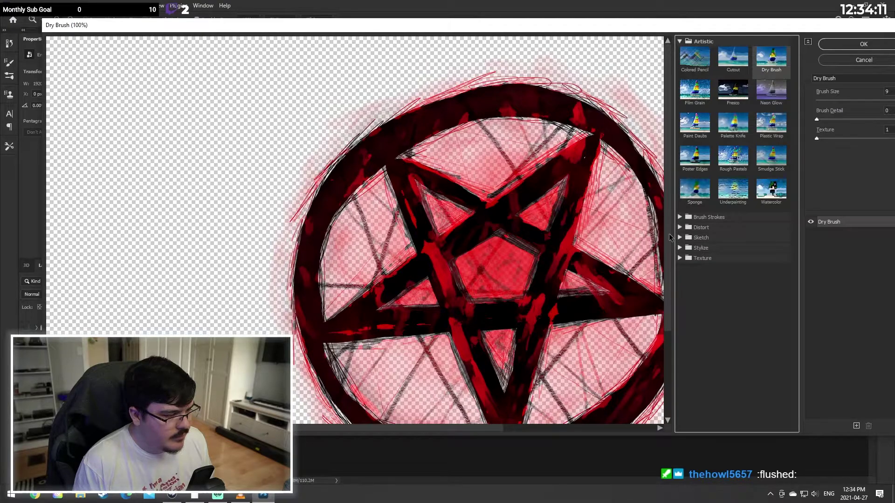
pyautogui.moveTo(670, 238); pyautogui.dragTo(669, 272)
pyautogui.moveTo(490, 429)
pyautogui.mouseDown()
pyautogui.moveTo(542, 429)
pyautogui.moveTo(536, 425)
pyautogui.mouseUp()
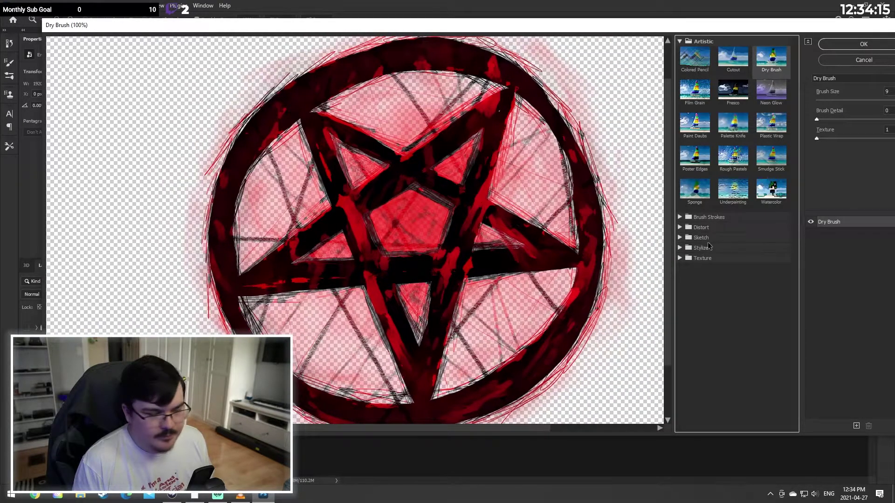
# Step: Preview the Paint Daubs, Palette Knife, Plastic Wrap, Smudge Stick, Rough Pastels and Poster Edges filters on the pentagram
pyautogui.click(694, 124)
pyautogui.click(733, 123)
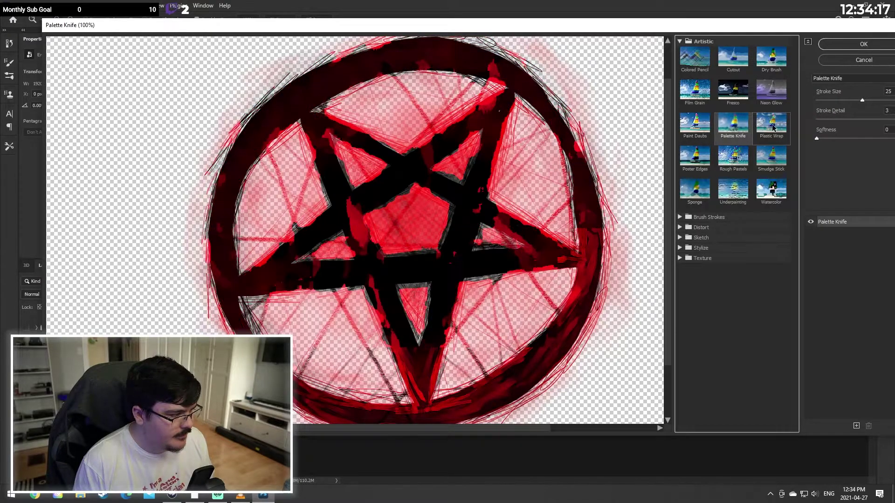
pyautogui.click(771, 125)
pyautogui.click(771, 157)
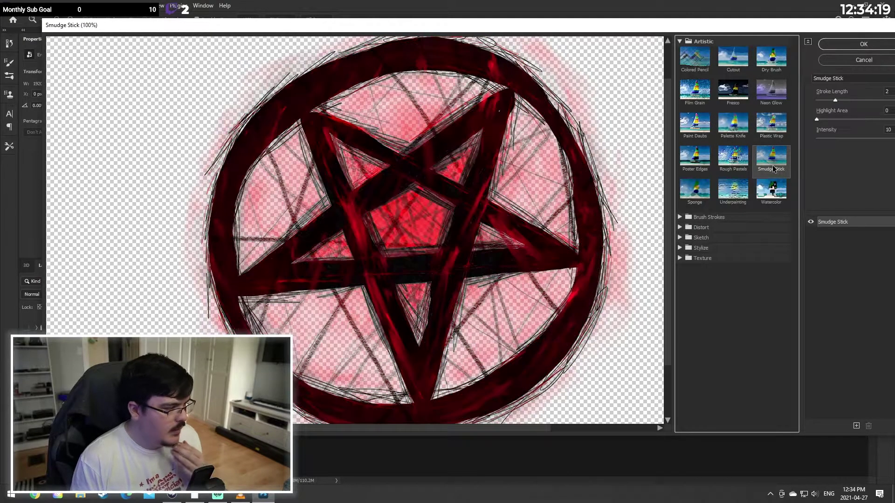
pyautogui.click(745, 162)
pyautogui.click(685, 164)
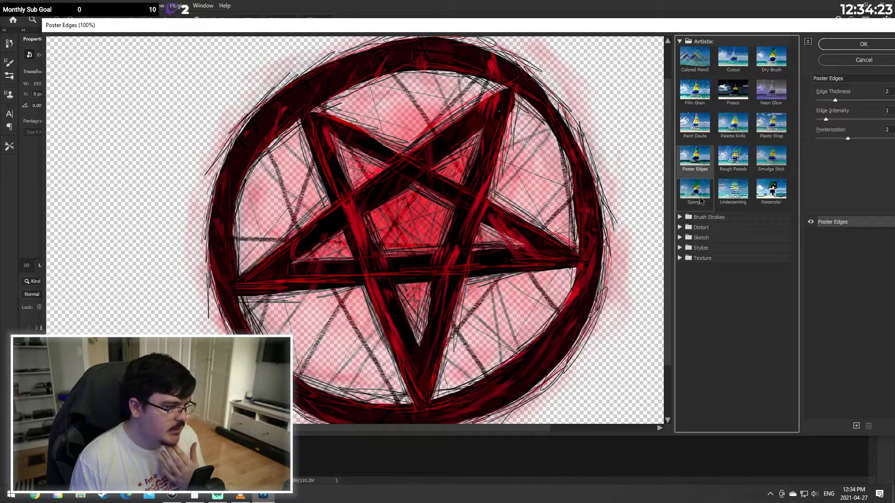
# Step: Compare Sponge with Underpainting, then apply Sponge to the Pentagram layer with brush size 0 and definition 1
pyautogui.click(691, 195)
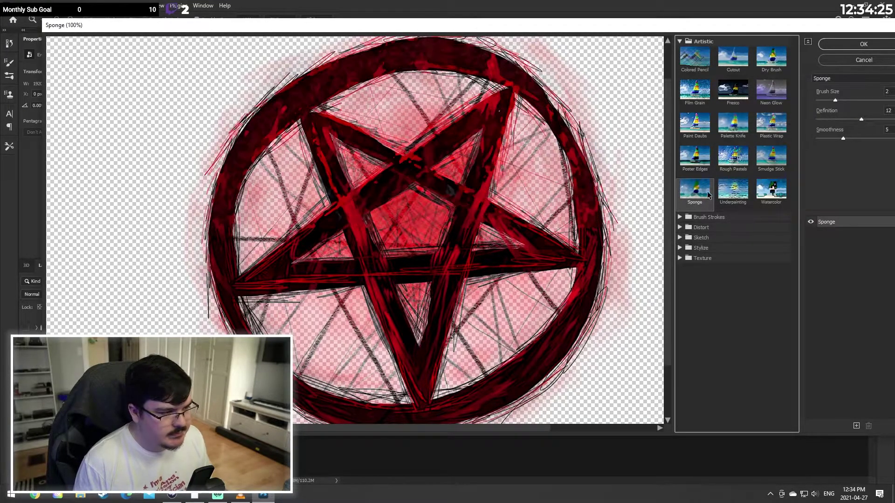
pyautogui.click(718, 200)
pyautogui.click(694, 190)
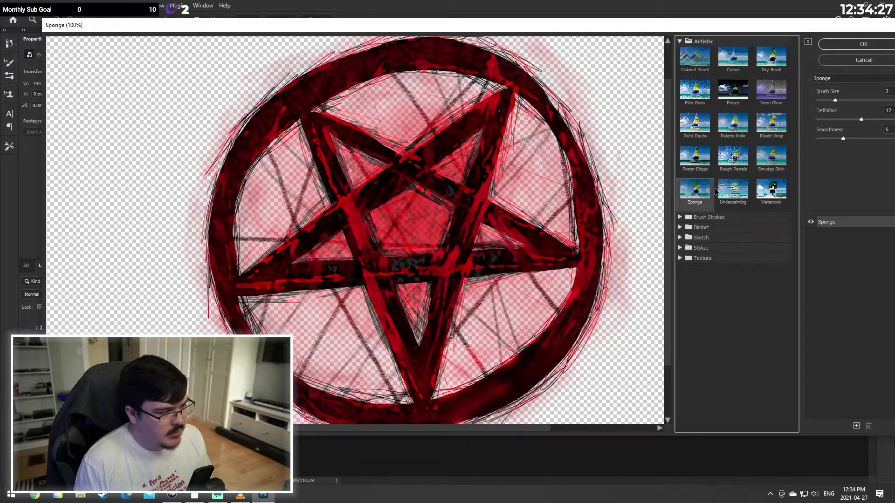
pyautogui.click(823, 100)
pyautogui.moveTo(823, 101); pyautogui.dragTo(811, 102)
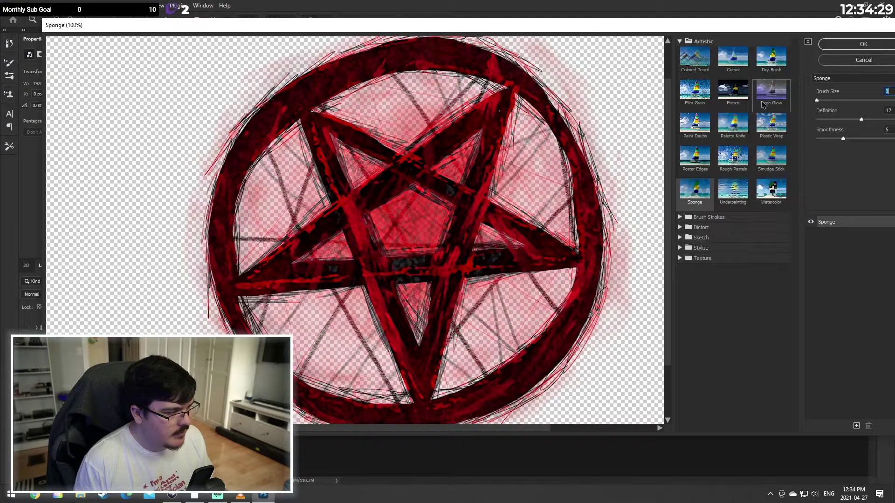
pyautogui.click(818, 119)
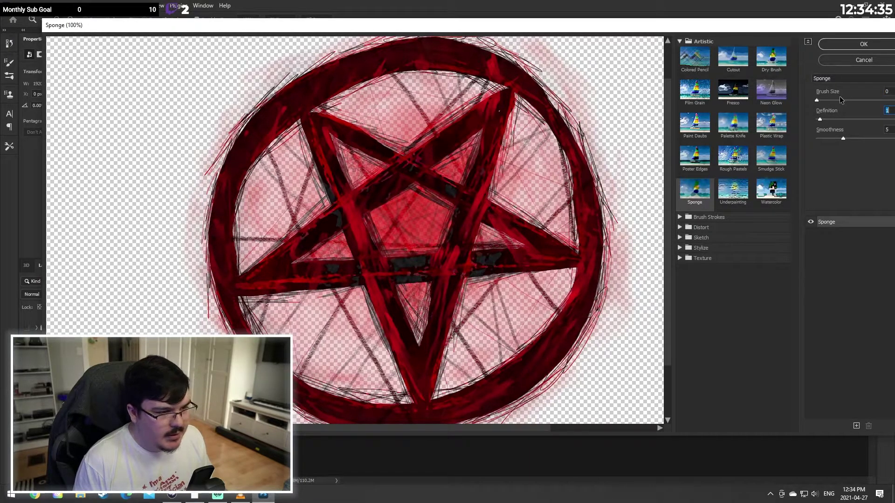
pyautogui.click(839, 101)
pyautogui.click(821, 100)
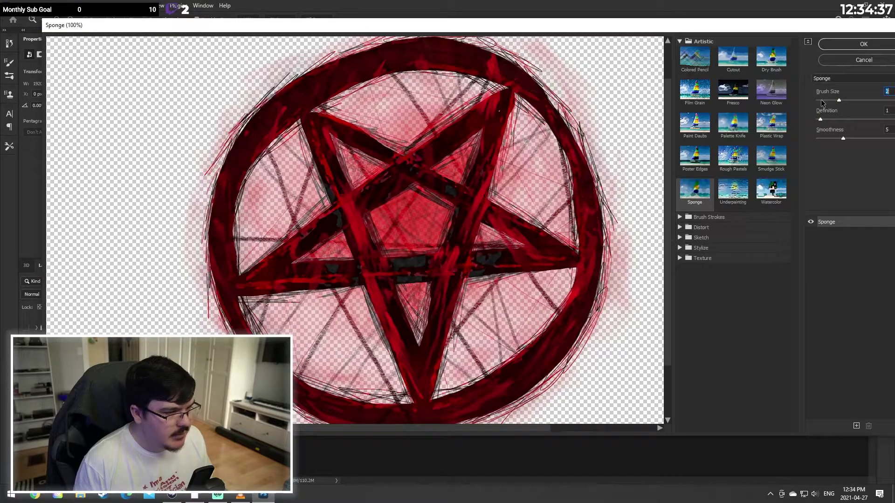
pyautogui.moveTo(820, 100); pyautogui.dragTo(809, 99)
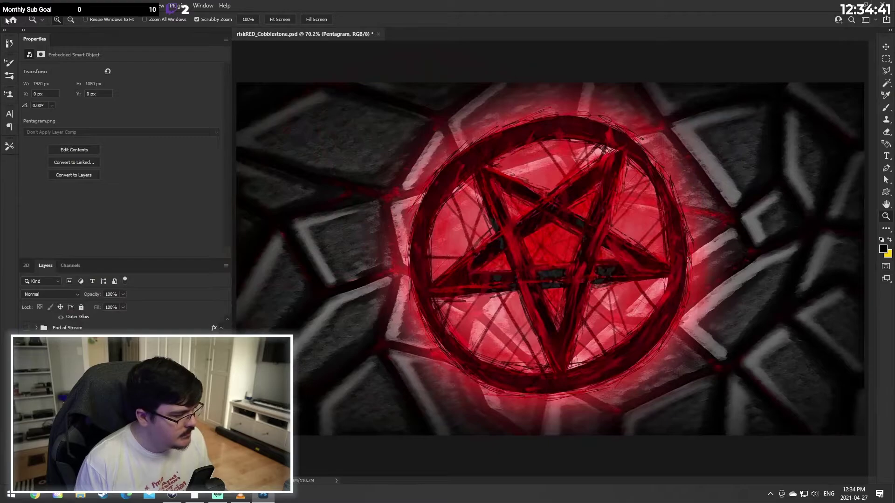
# Step: Apply a Levels adjustment to the Pentagram layer with the black input level set to 20
pyautogui.click(53, 6)
pyautogui.moveTo(66, 34)
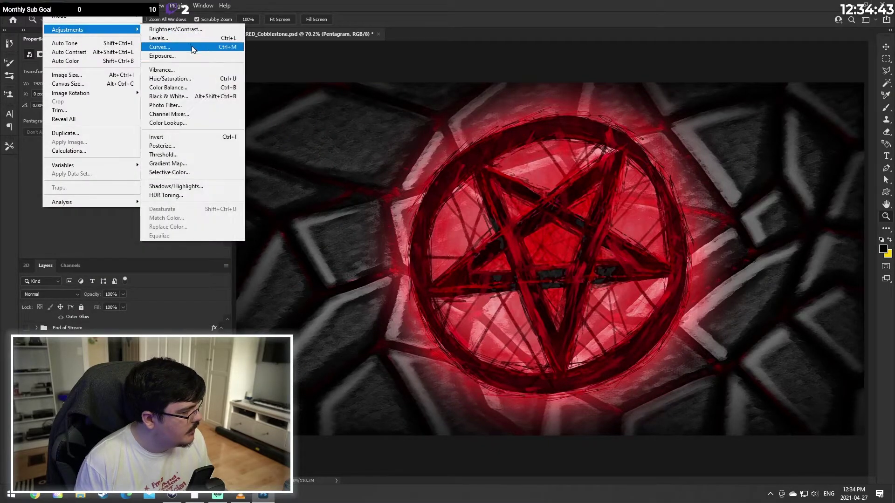
pyautogui.click(192, 36)
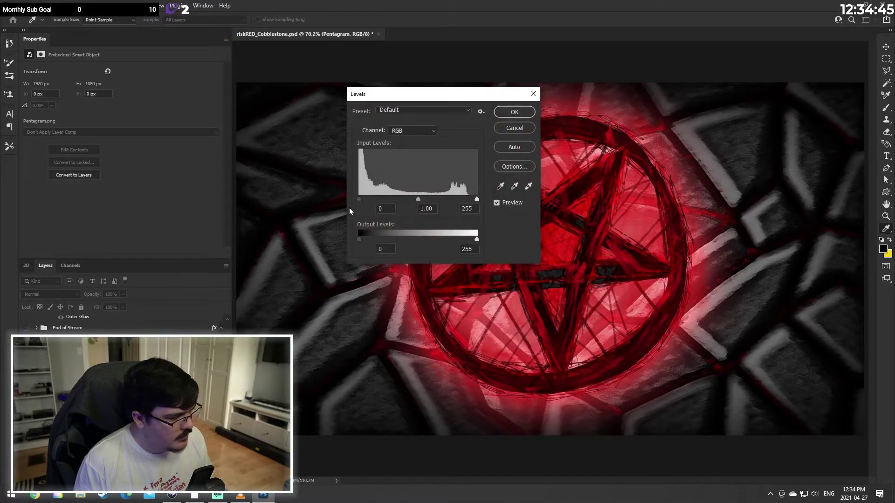
pyautogui.moveTo(361, 199); pyautogui.dragTo(368, 201)
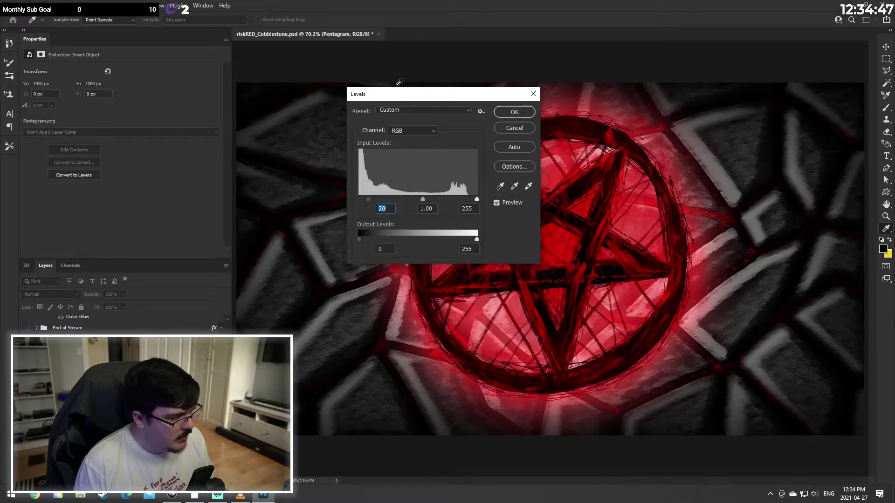
pyautogui.moveTo(434, 100); pyautogui.dragTo(557, 122)
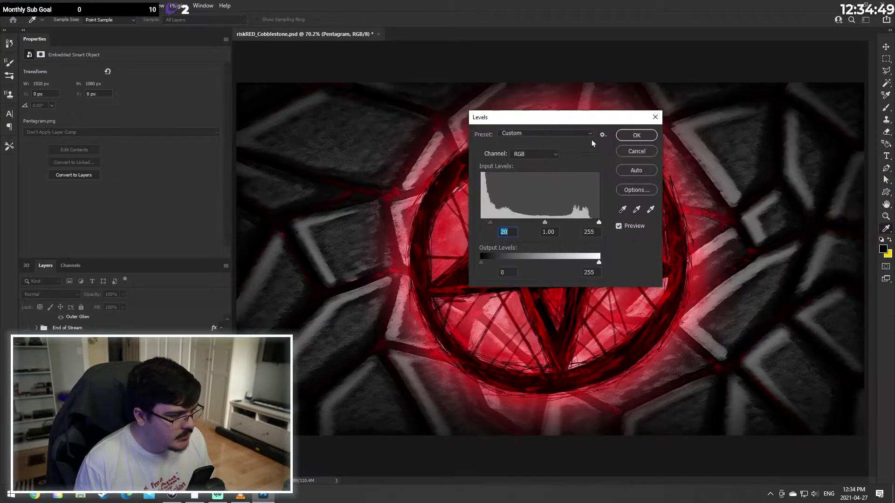
pyautogui.click(637, 134)
# Step: Apply the Oil Paint filter to the Pentagram layer with stylization 6.4 and cleanliness 3.6
pyautogui.click(129, 5)
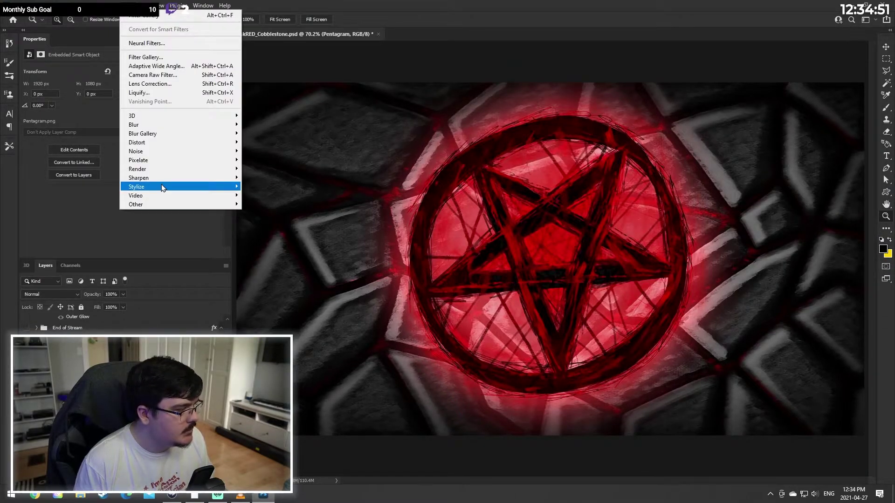
pyautogui.moveTo(219, 186)
pyautogui.click(286, 226)
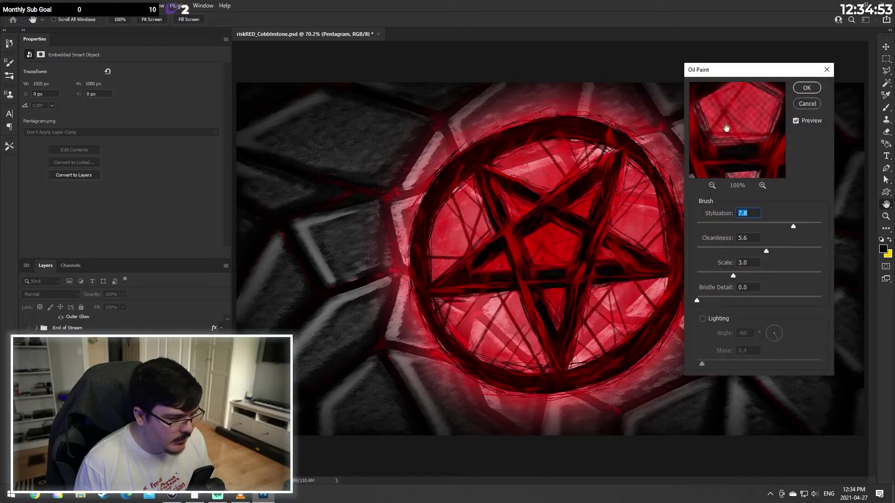
pyautogui.moveTo(729, 63)
pyautogui.mouseDown()
pyautogui.moveTo(845, 62)
pyautogui.moveTo(742, 63)
pyautogui.mouseUp()
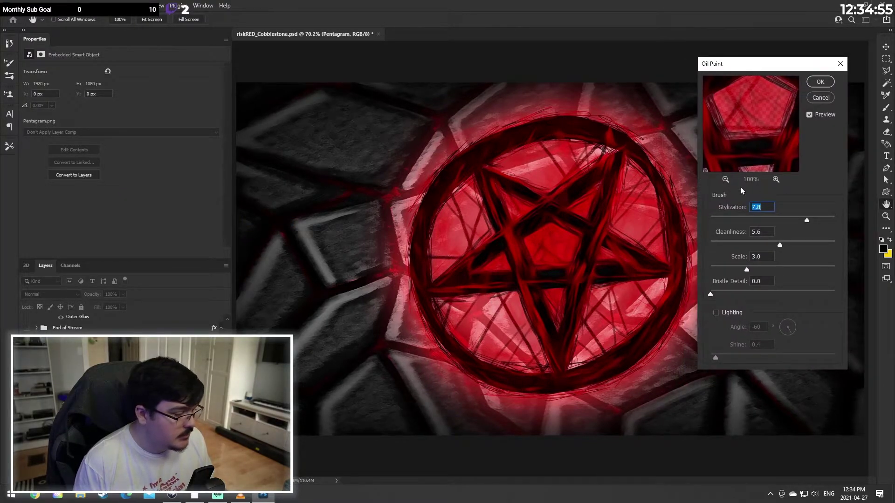
pyautogui.click(777, 219)
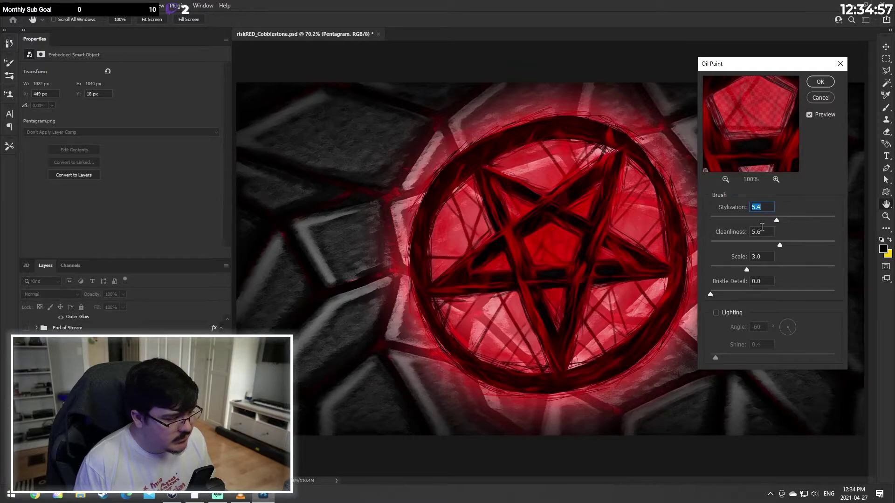
pyautogui.click(740, 241)
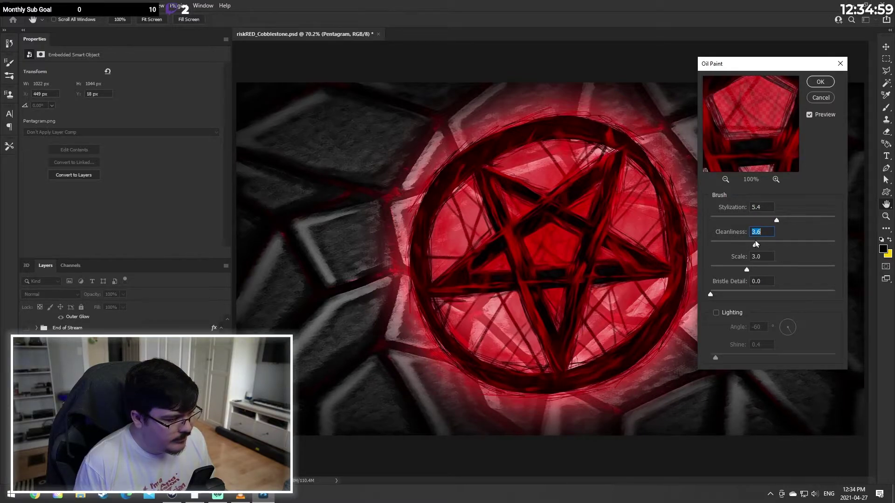
pyautogui.click(789, 219)
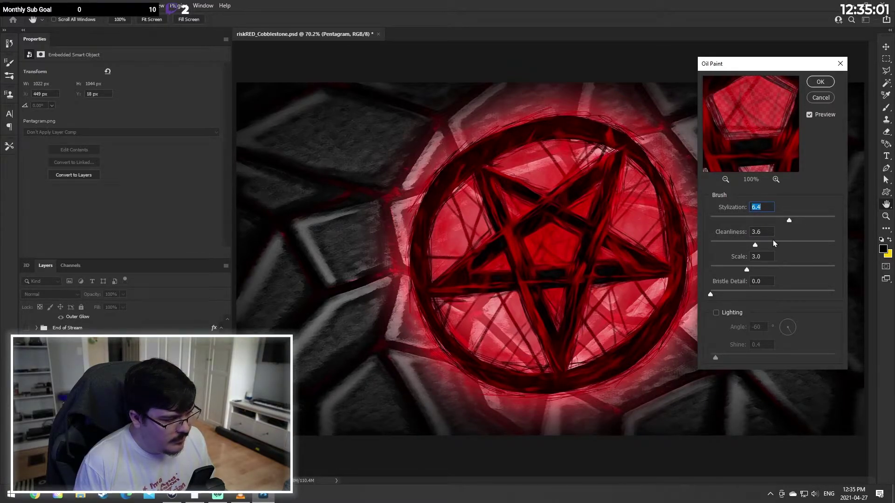
pyautogui.click(820, 82)
pyautogui.press('z')
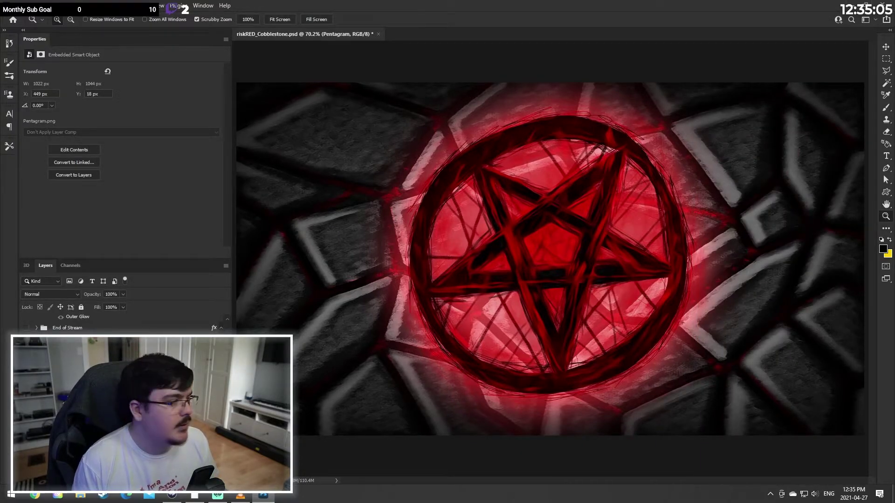
# Step: Open the Neural Filters for the Pentagram layer
pyautogui.click(126, 6)
pyautogui.click(139, 45)
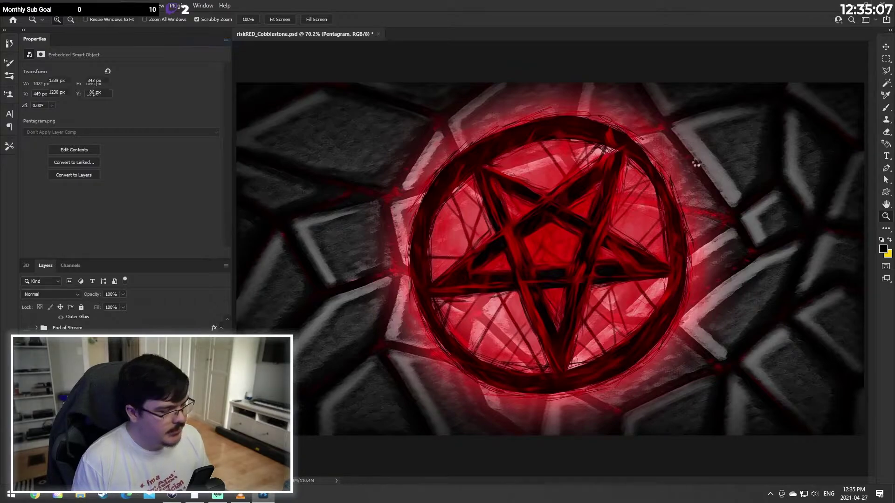
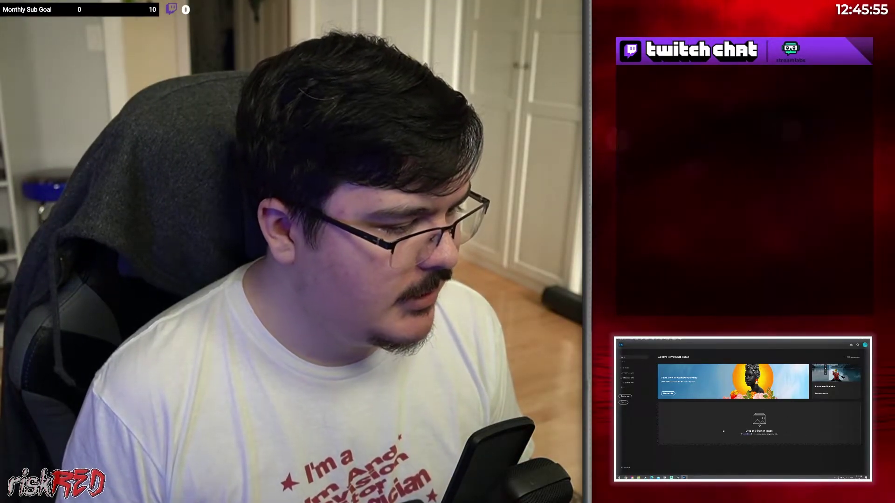
# Step: Browse the computer's folders and open riskRED_Cobblestone.psd
pyautogui.click(623, 403)
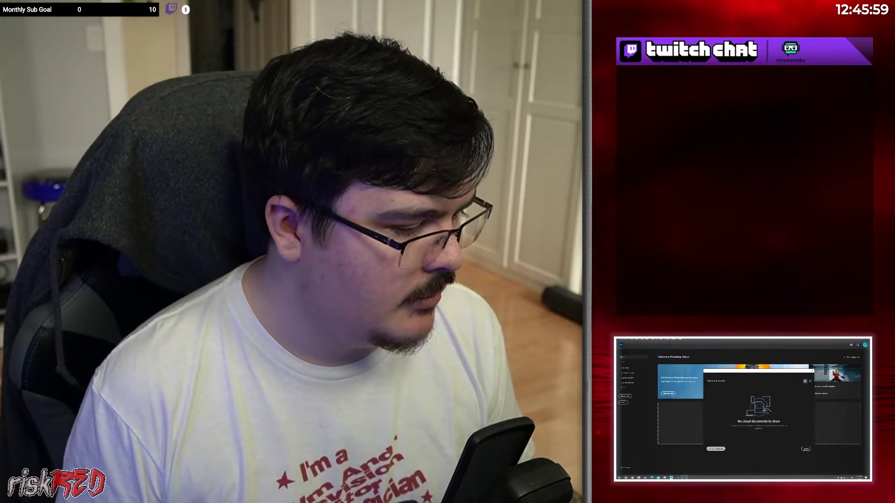
pyautogui.click(716, 448)
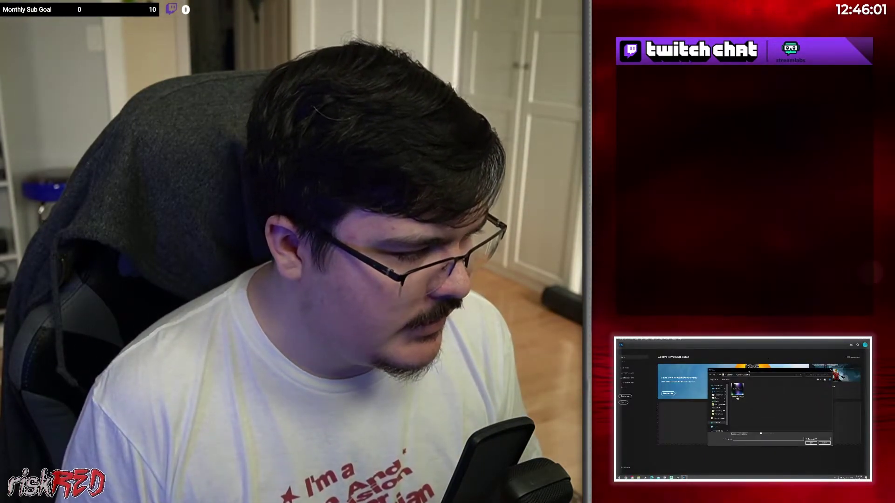
pyautogui.moveTo(749, 370); pyautogui.dragTo(747, 355)
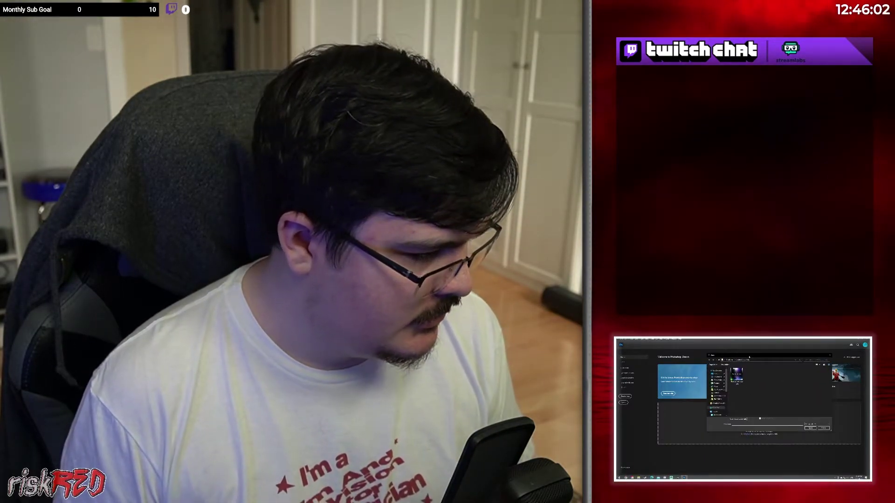
pyautogui.click(716, 383)
pyautogui.scroll(-5, 779, 396)
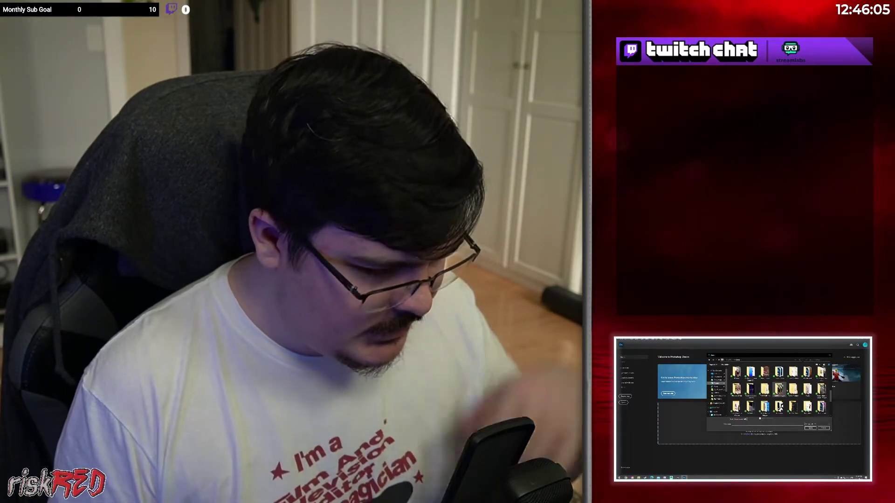
pyautogui.doubleClick(808, 392)
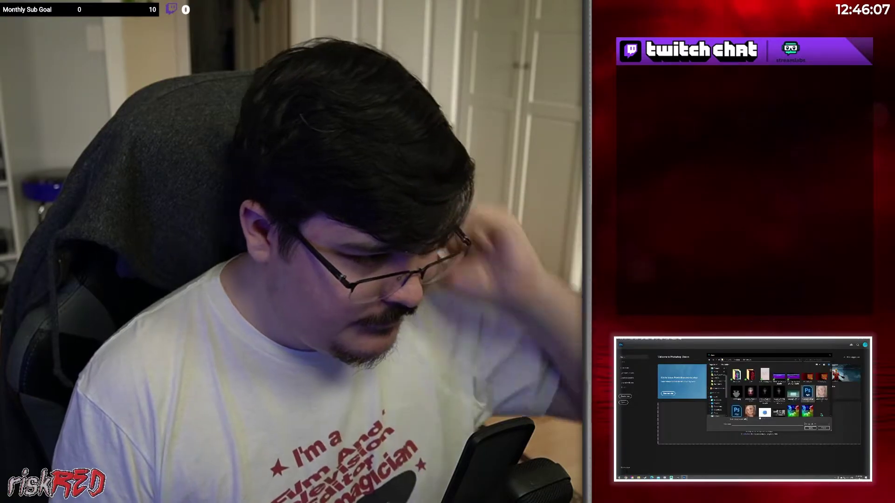
pyautogui.scroll(-5, 808, 393)
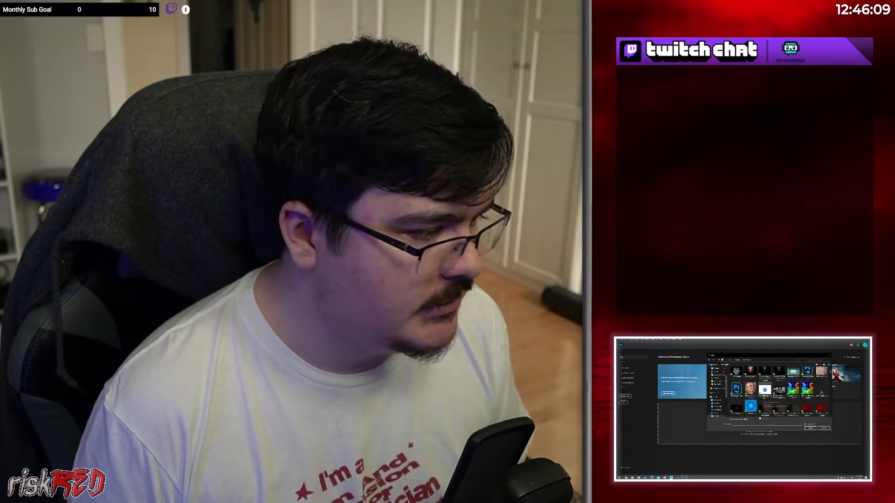
pyautogui.scroll(-2, 794, 391)
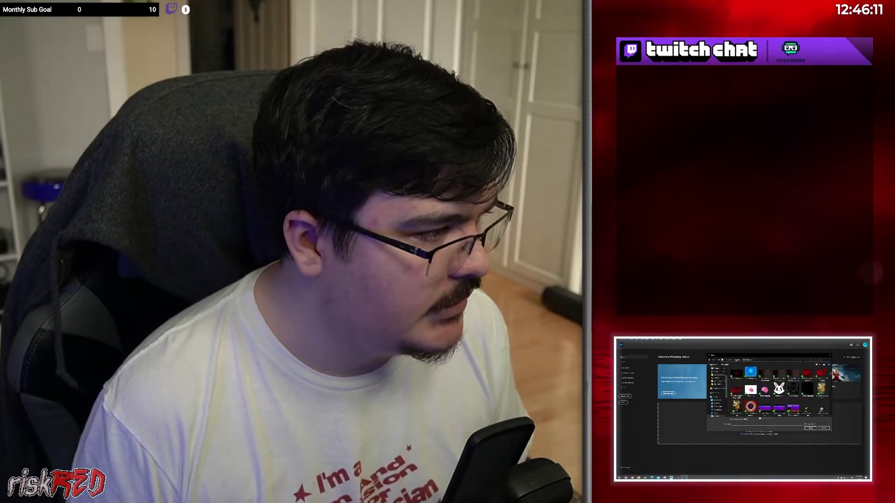
pyautogui.click(737, 360)
pyautogui.scroll(-5, 808, 392)
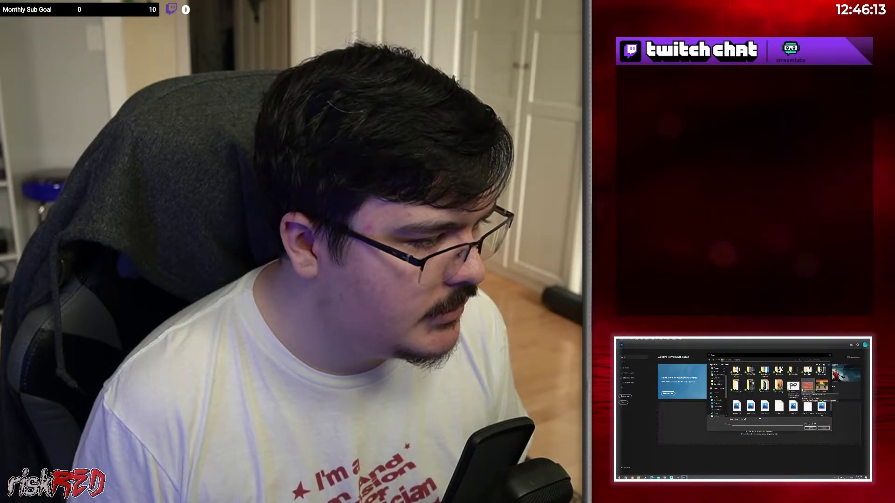
pyautogui.scroll(1, 773, 395)
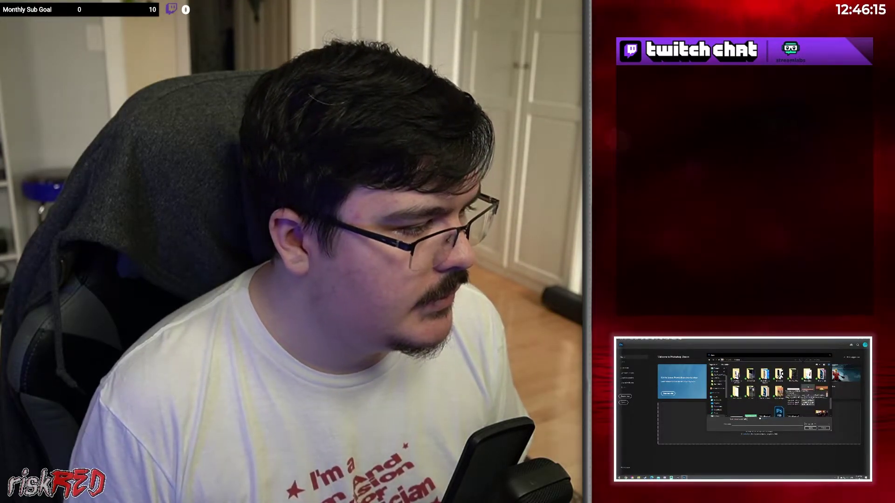
pyautogui.moveTo(759, 355); pyautogui.dragTo(869, 373)
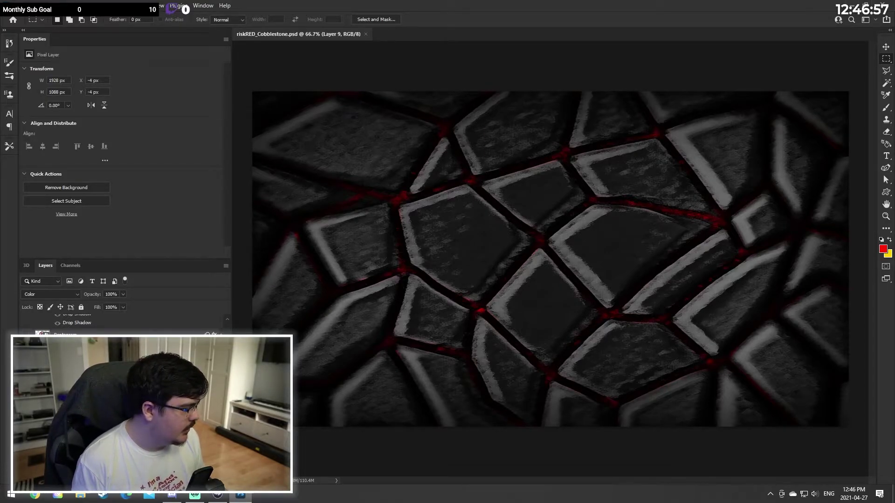
# Step: Preview the hidden Painted Cobble copy 2 layer by switching its visibility on and back off
pyautogui.click(65, 448)
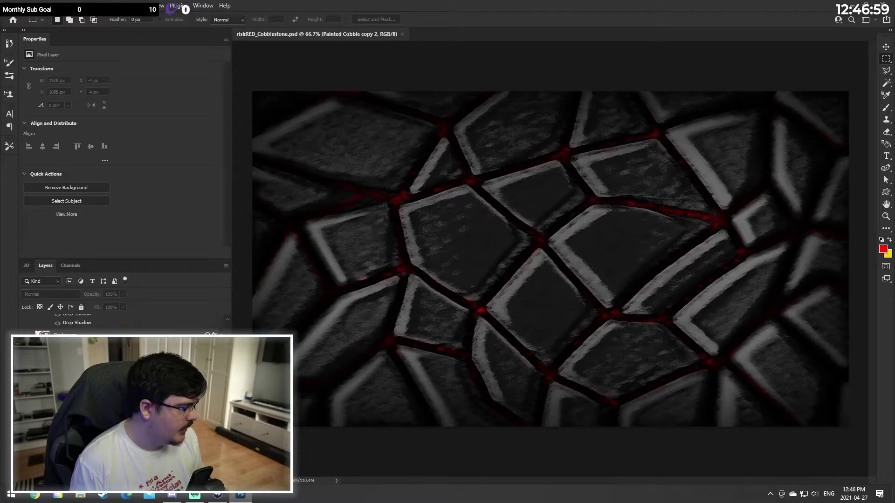
pyautogui.hotkey('ctrl', 'a')
pyautogui.hotkey('ctrl', 'd')
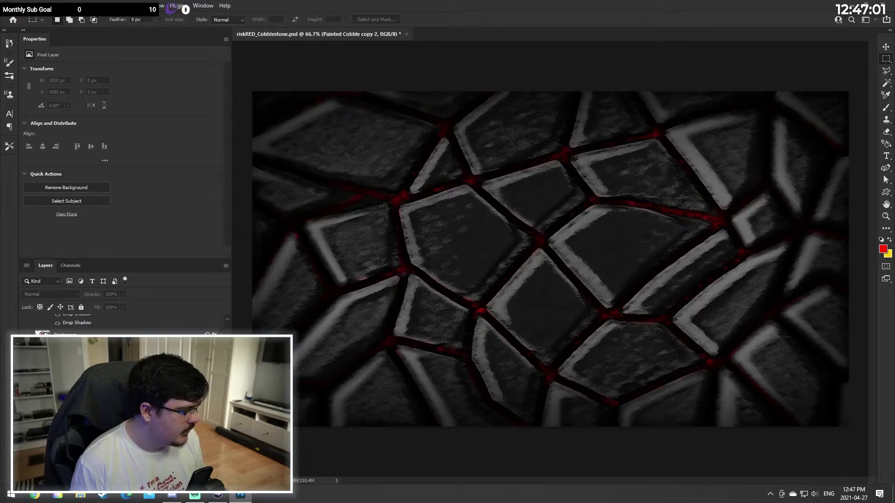
pyautogui.click(27, 449)
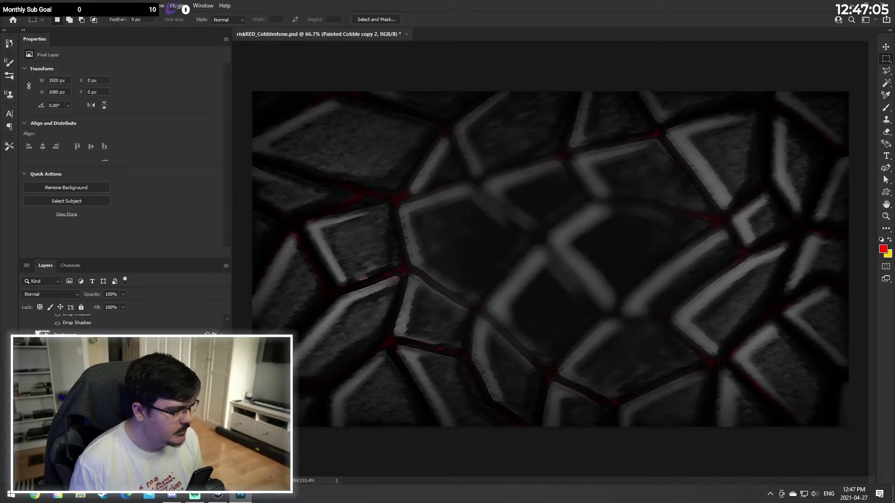
pyautogui.click(27, 448)
# Step: Make the End of Stream lettering and the red pentagram artwork visible over the cobblestones
pyautogui.scroll(5, 93, 410)
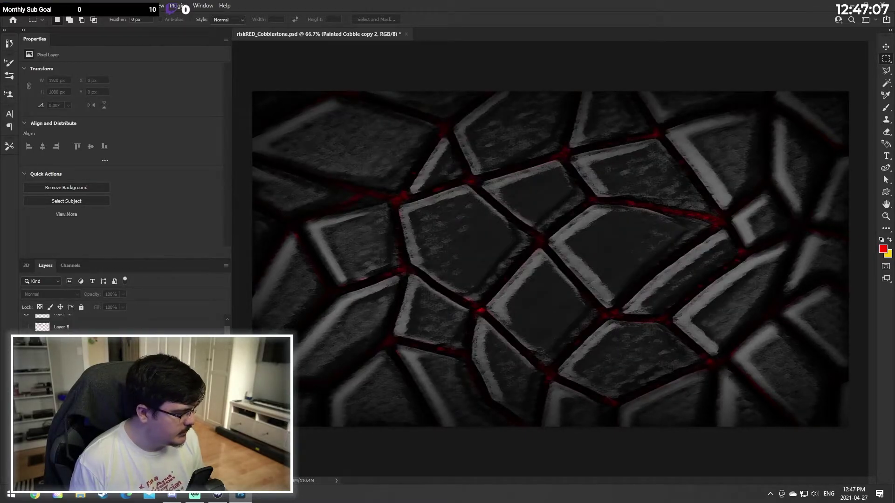
pyautogui.scroll(1, 28, 396)
pyautogui.click(27, 386)
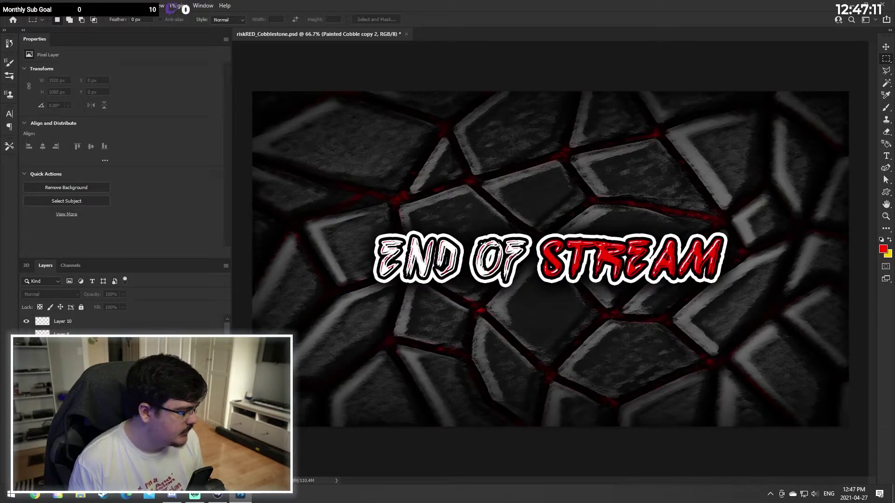
pyautogui.click(26, 400)
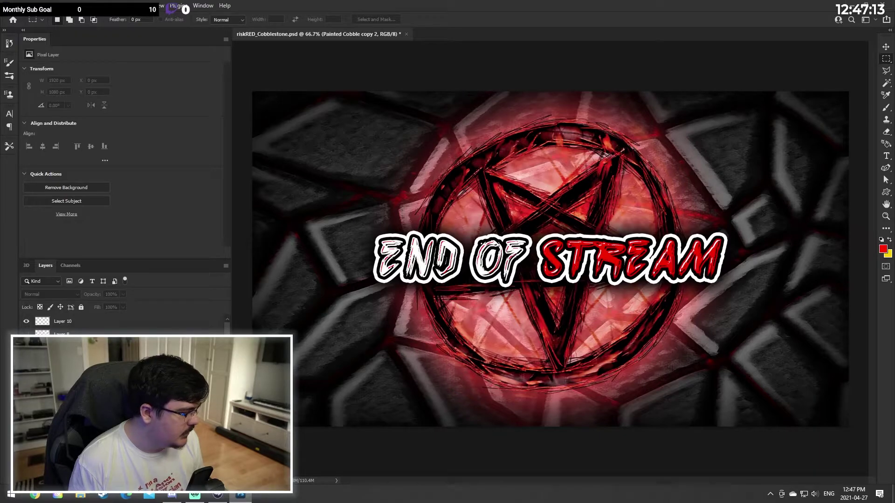
# Step: Delete the masked Pentagram smart object with the fiery texture and save the document
pyautogui.click(65, 469)
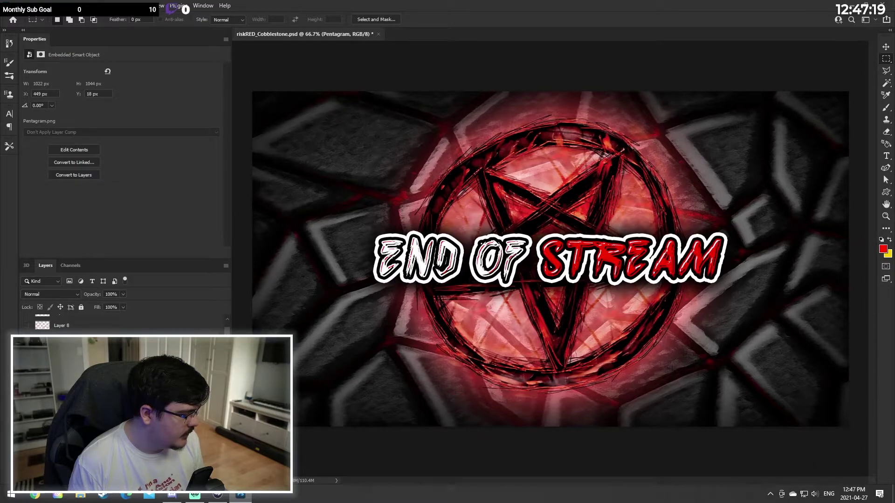
pyautogui.press('Delete')
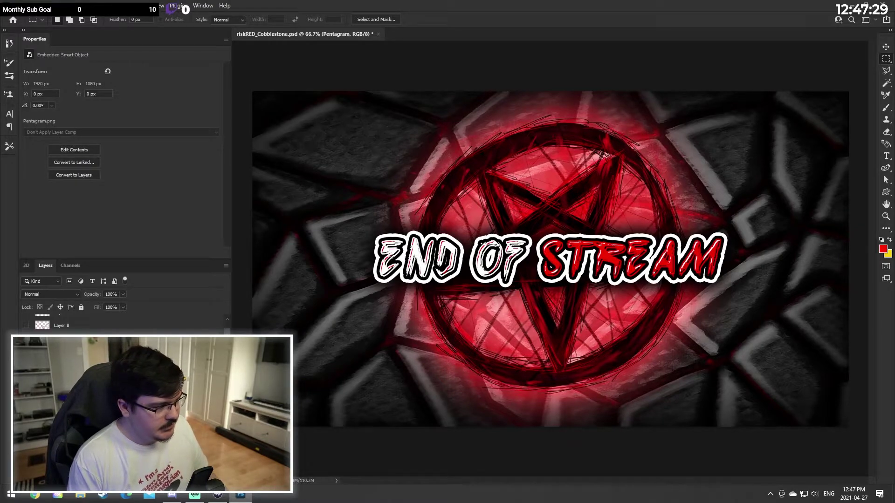
pyautogui.hotkey('ctrl', 's')
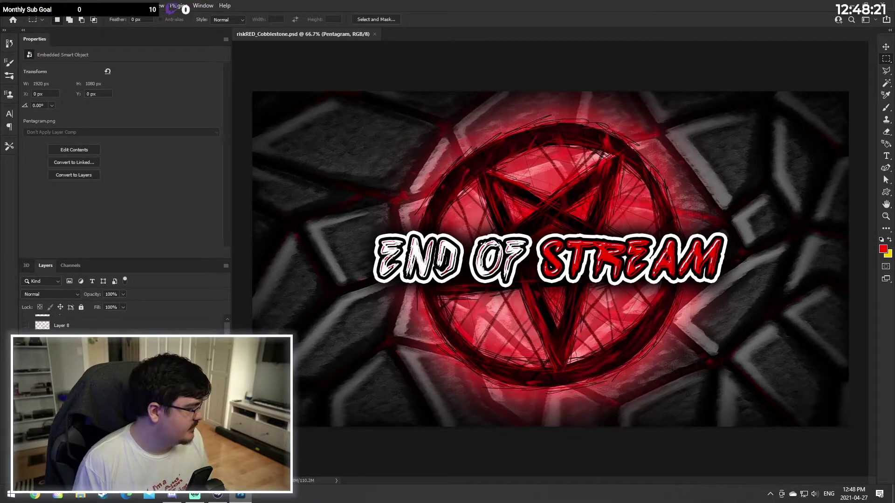
# Step: Review the layer stack below the End of Stream group, checking Layer 9, Painted Cobble copy 2 and Vignette
pyautogui.scroll(1, 126, 396)
pyautogui.scroll(1, 126, 396)
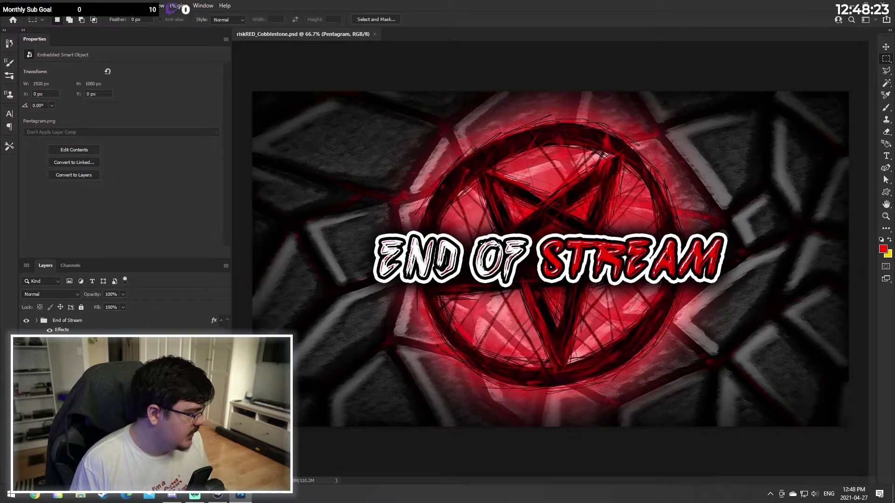
pyautogui.click(26, 373)
pyautogui.click(26, 373)
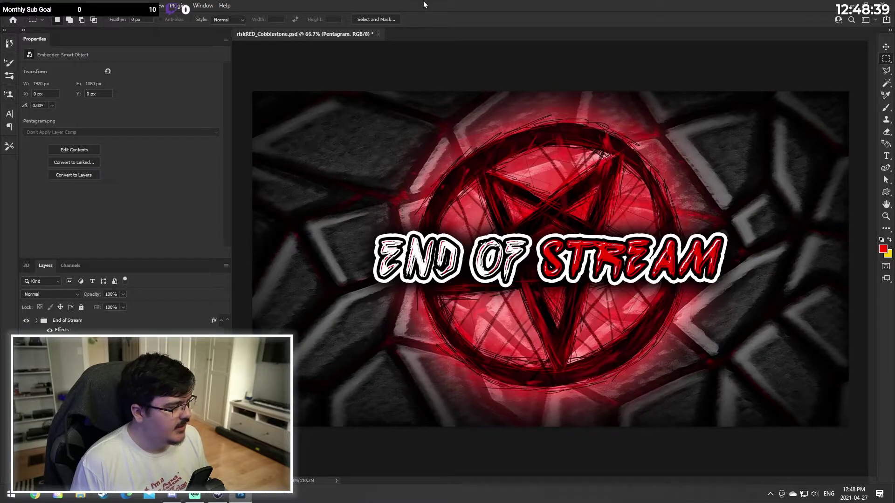
pyautogui.scroll(-3, 117, 326)
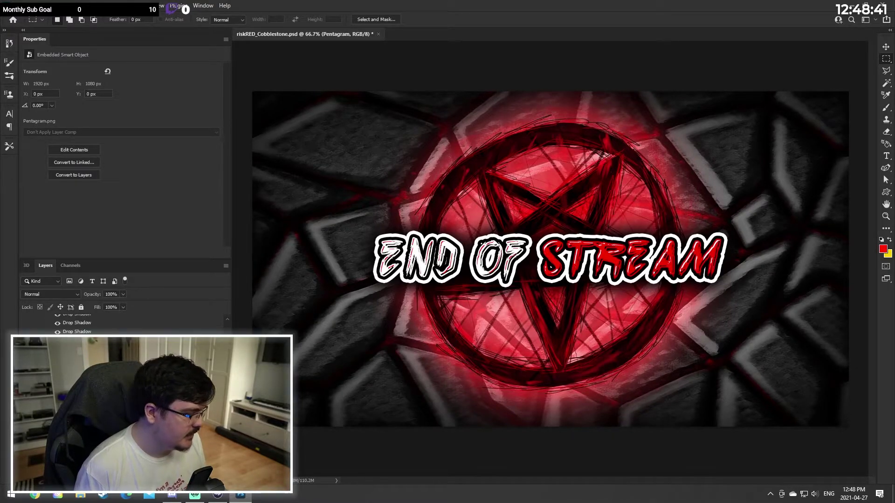
pyautogui.click(93, 401)
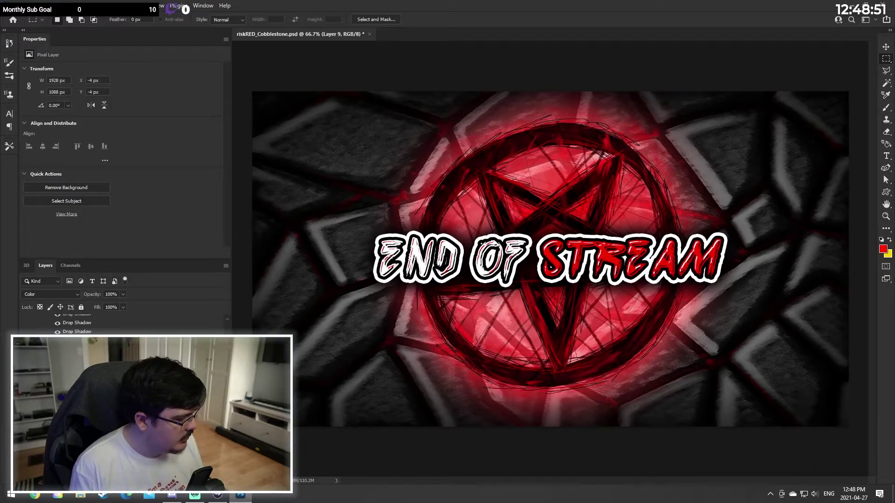
pyautogui.click(98, 450)
pyautogui.click(98, 438)
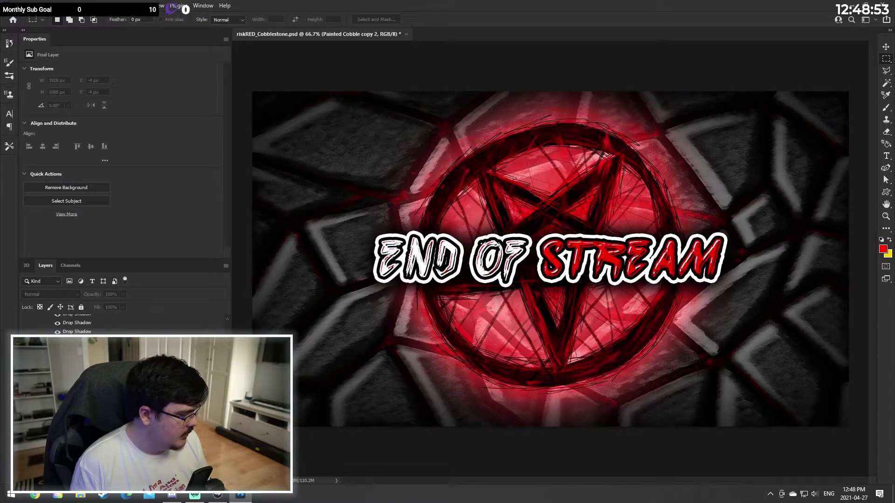
pyautogui.click(98, 428)
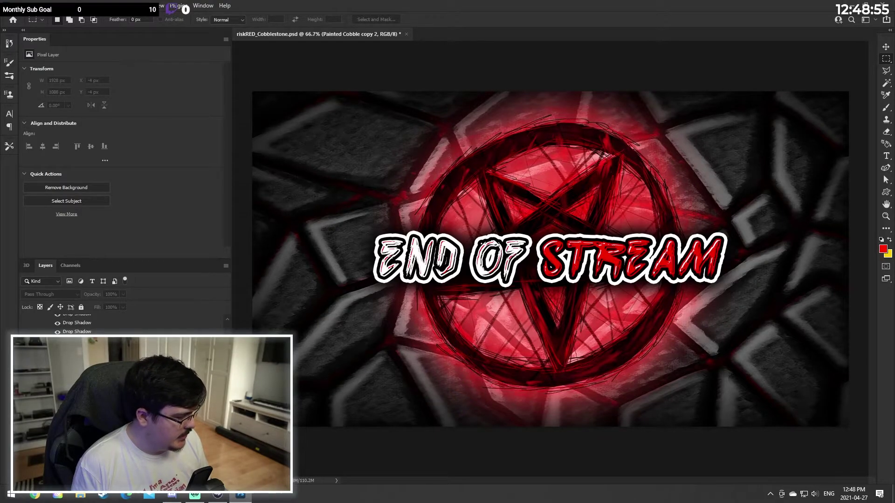
pyautogui.scroll(3, 98, 429)
pyautogui.scroll(2, 98, 428)
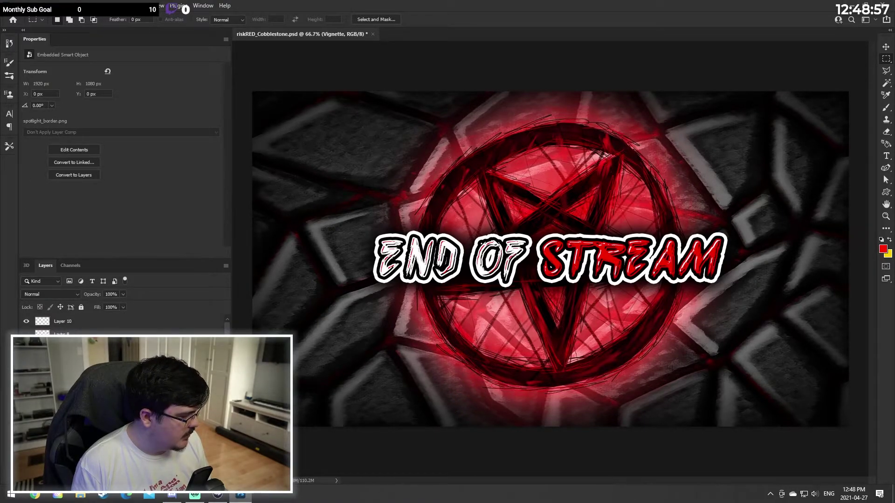
# Step: Delete Layer 10, check the red line drawing on Layer 8, and rename that layer to OG Lines
pyautogui.click(65, 322)
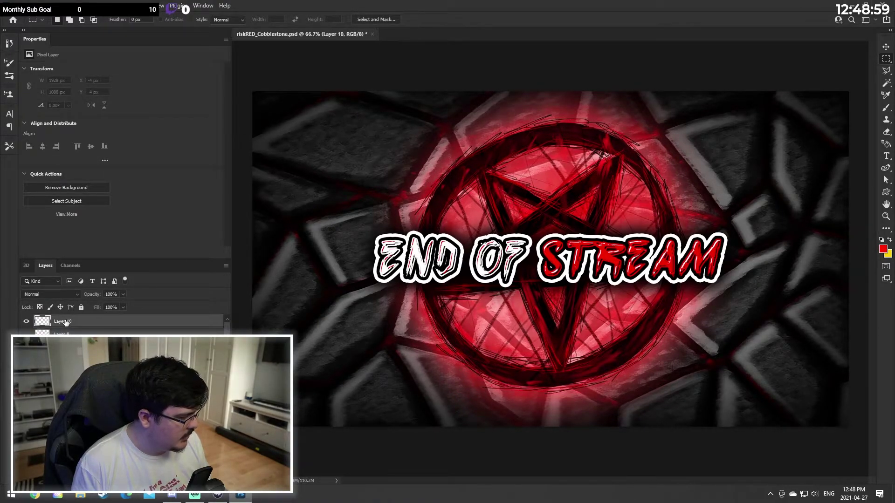
pyautogui.press('Delete')
pyautogui.click(25, 321)
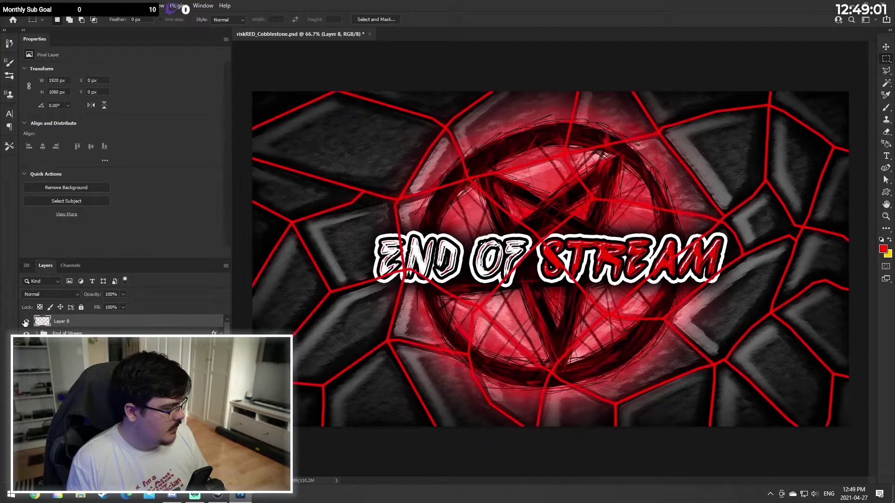
pyautogui.click(25, 322)
pyautogui.doubleClick(62, 321)
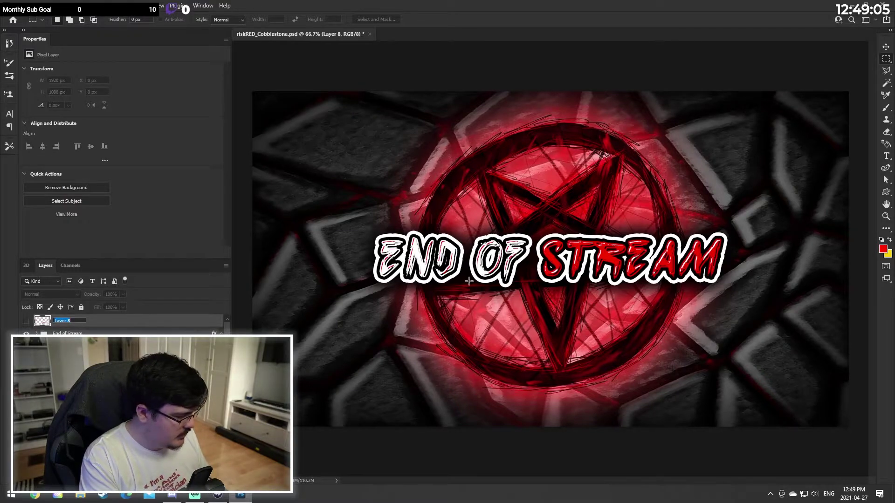
pyautogui.write('OG Lines')
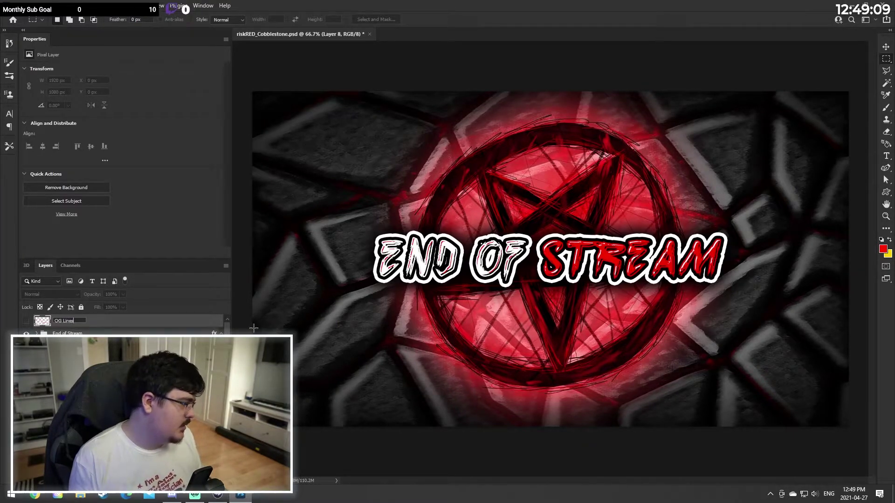
pyautogui.click(140, 334)
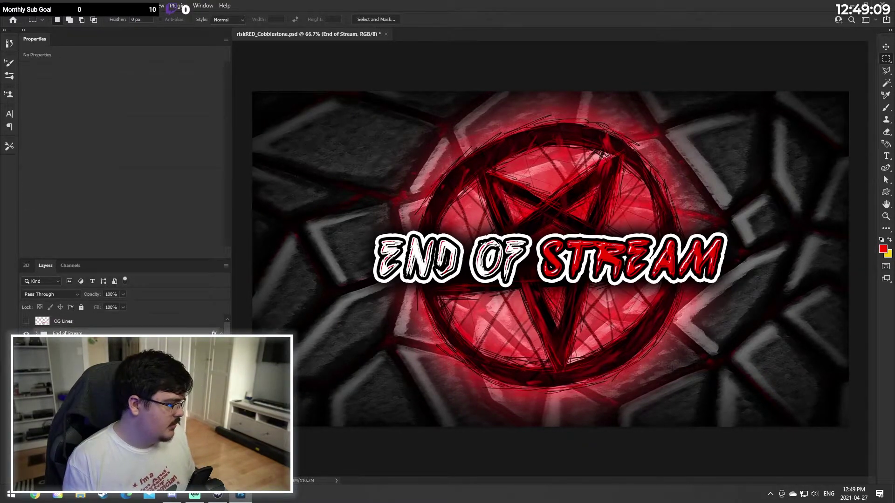
# Step: Save the cobblestone document and return to the desktop
pyautogui.hotkey('ctrl', 's')
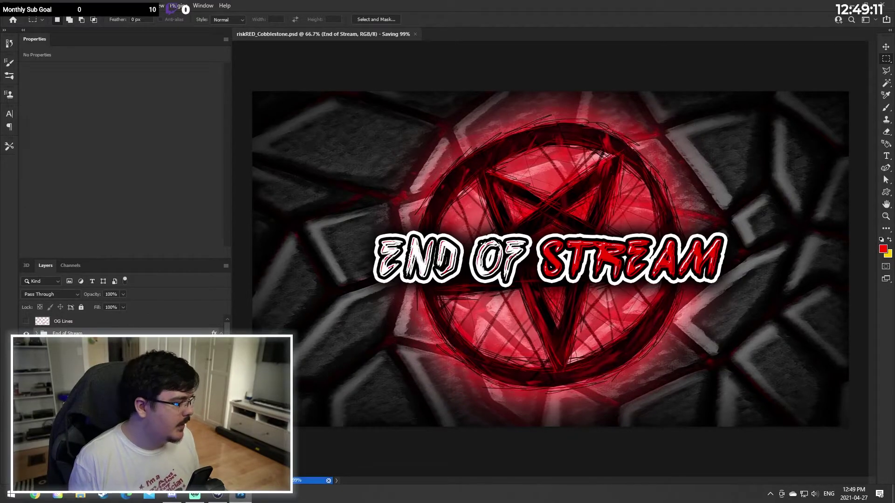
pyautogui.scroll(-3, 126, 324)
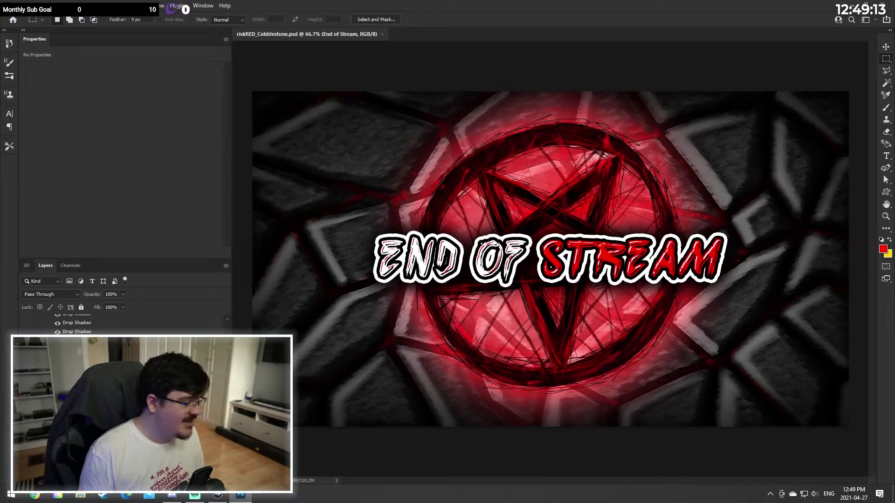
pyautogui.scroll(3, 126, 324)
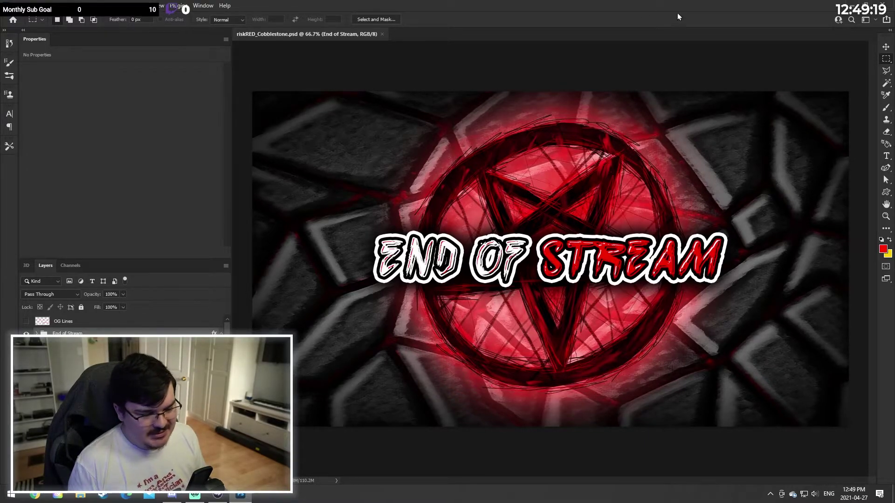
pyautogui.press('super+d')
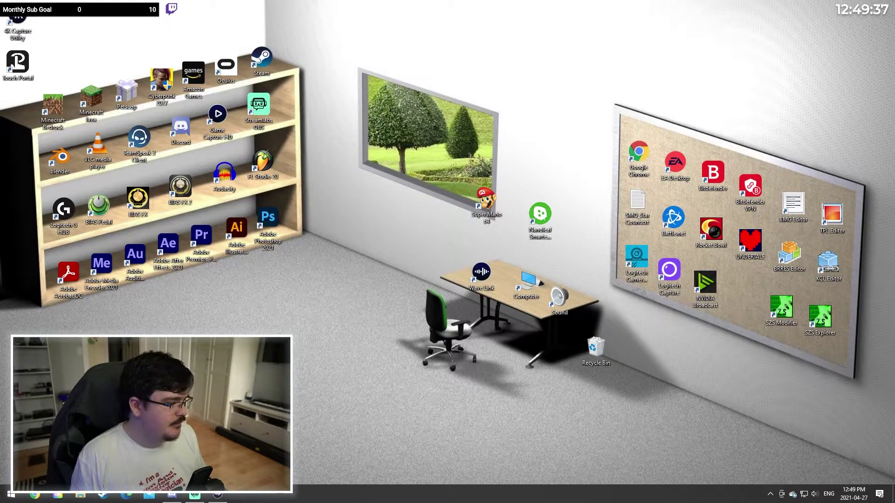
pyautogui.moveTo(446, 125); pyautogui.dragTo(525, 246)
pyautogui.click(365, 324)
pyautogui.moveTo(454, 132); pyautogui.dragTo(491, 227)
pyautogui.click(345, 240)
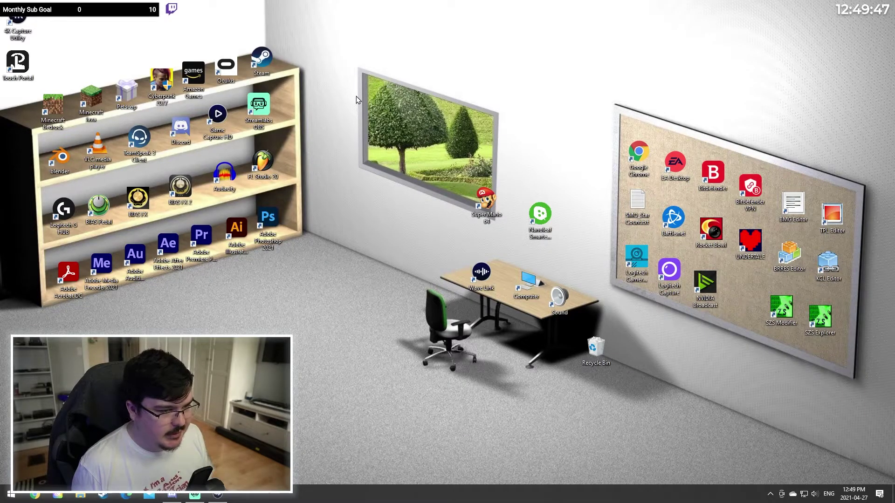
# Step: Launch After Effects from the desktop and look through the recent projects on its home screen
pyautogui.click(203, 238)
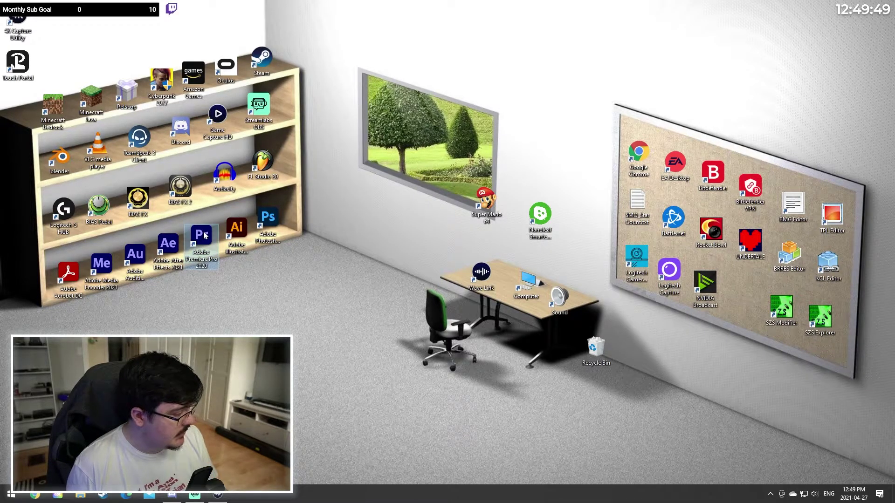
pyautogui.doubleClick(168, 243)
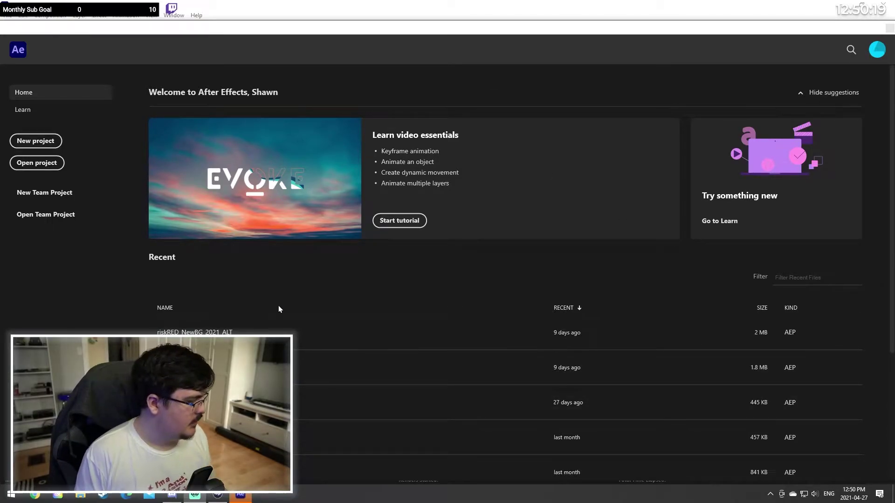
pyautogui.scroll(-3, 278, 305)
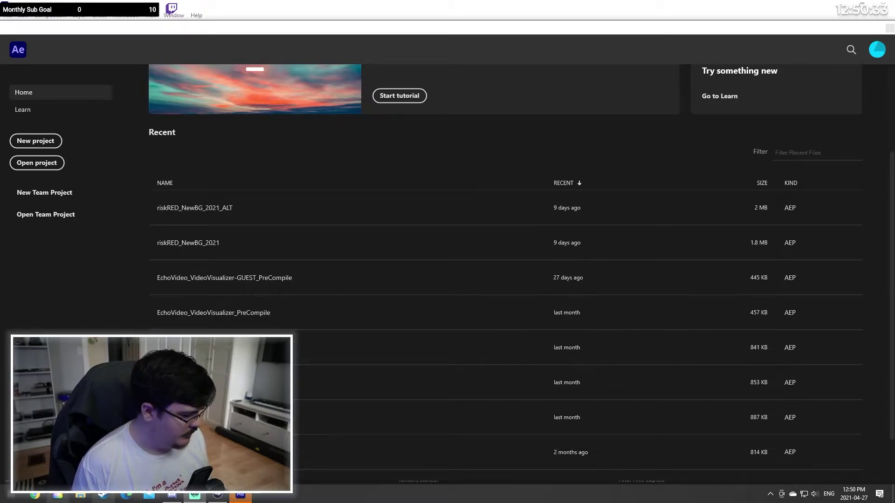
# Step: Open a Chrome browser window and move it onto the other monitor
pyautogui.click(35, 496)
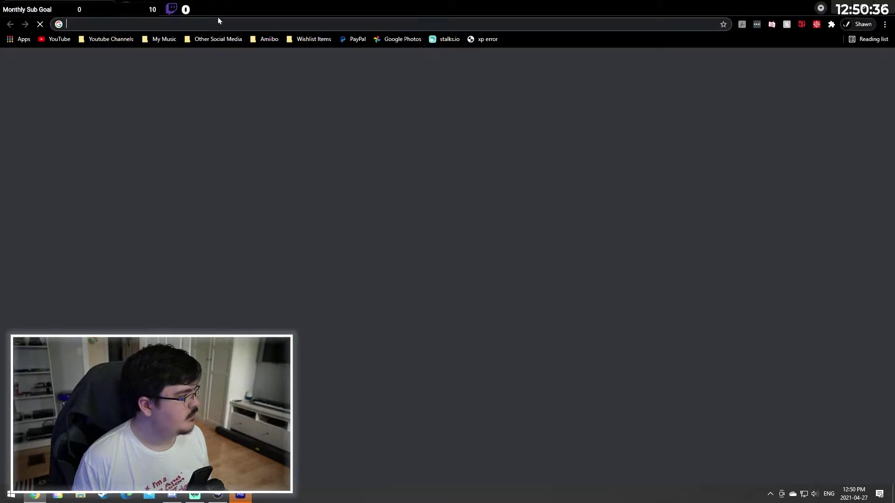
pyautogui.moveTo(217, 10); pyautogui.dragTo(894, 154)
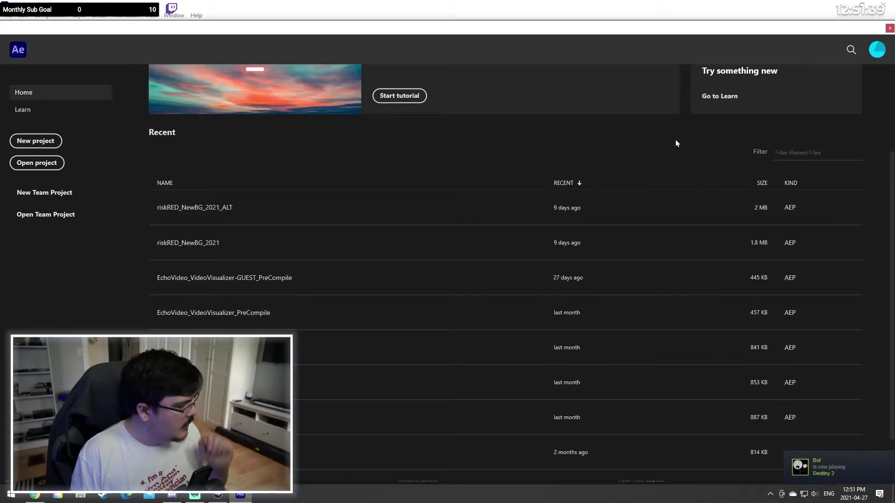
# Step: Return to After Effects and dismiss its home screen to reach the empty project workspace
pyautogui.moveTo(659, 30); pyautogui.dragTo(657, 2)
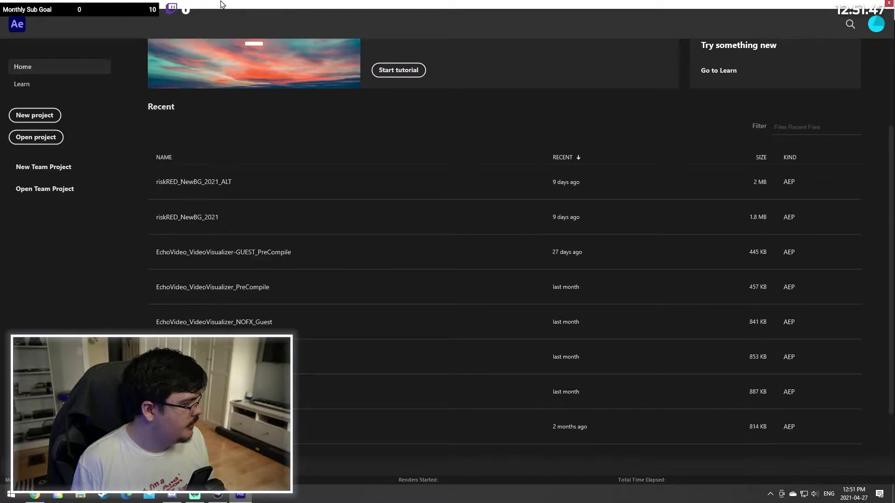
pyautogui.moveTo(221, 3); pyautogui.dragTo(247, 37)
pyautogui.click(63, 152)
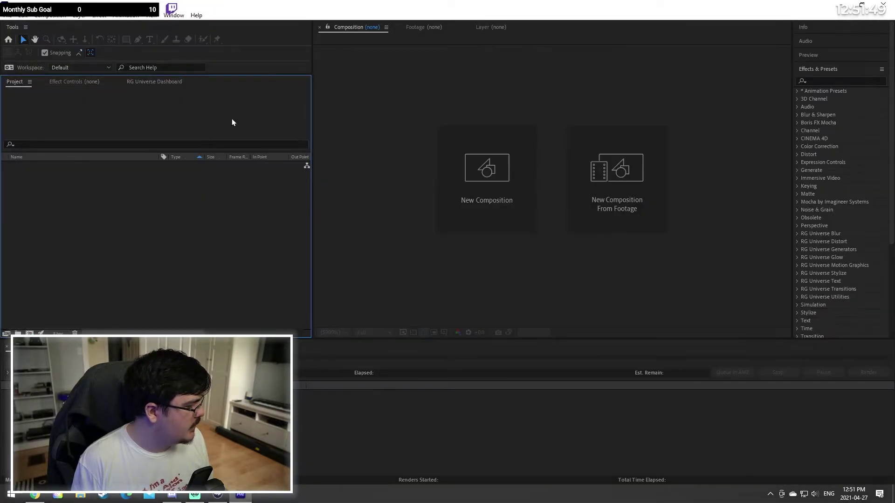
pyautogui.rightClick(200, 194)
pyautogui.click(162, 181)
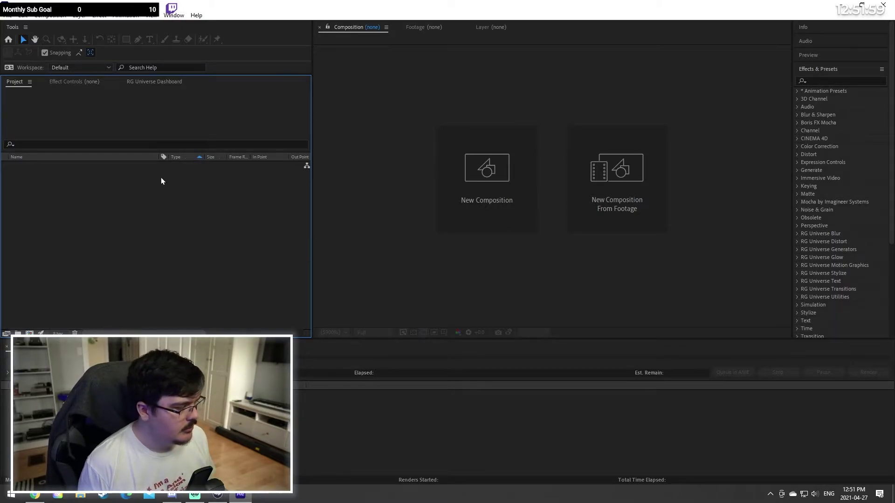
# Step: Import the riskRED_Cobblestone Photoshop file from the file browser as a composition with editable layer styles
pyautogui.click(77, 495)
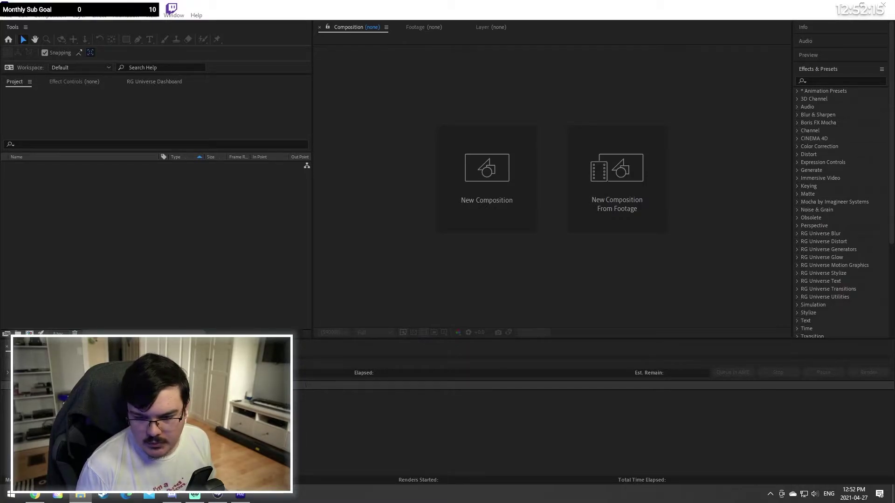
pyautogui.moveTo(96, 275); pyautogui.dragTo(119, 212)
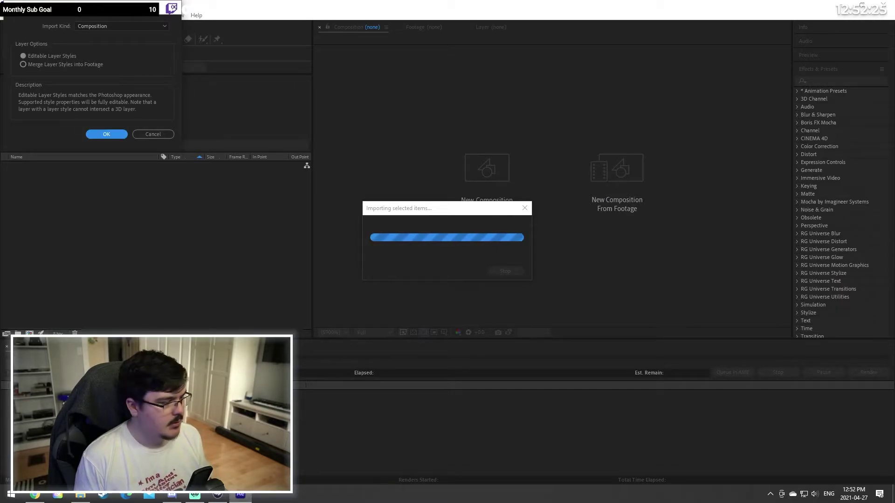
pyautogui.click(103, 134)
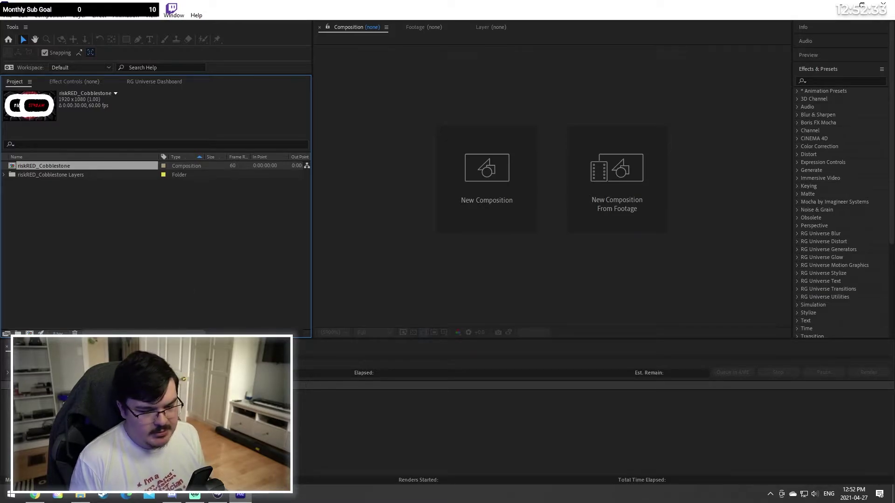
pyautogui.click(88, 288)
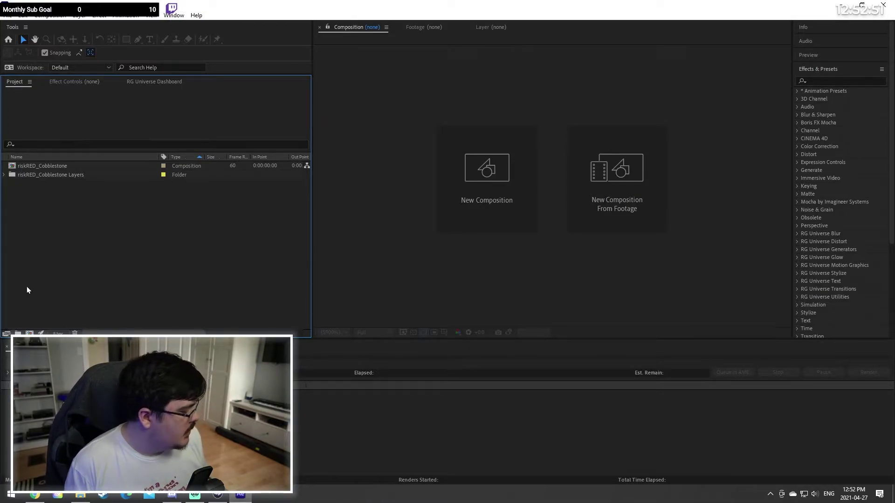
# Step: Browse the folders in File Explorer for files to use in the project
pyautogui.click(78, 497)
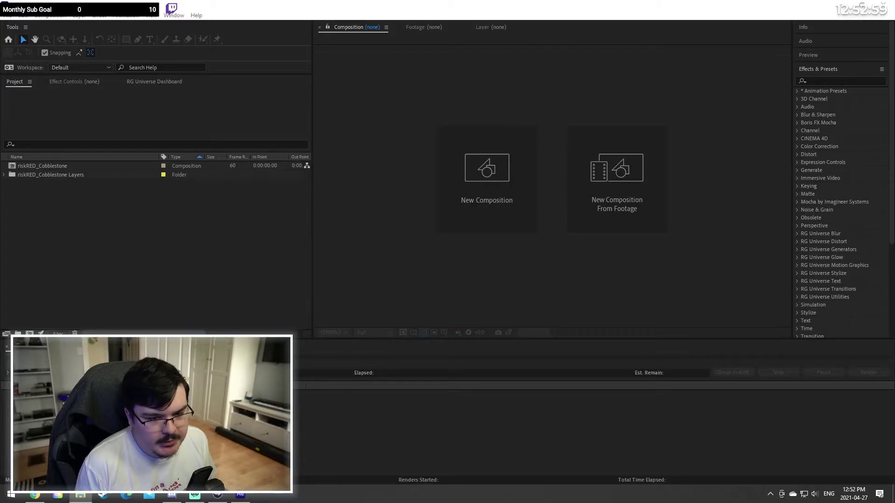
pyautogui.moveTo(894, 160)
pyautogui.mouseDown()
pyautogui.moveTo(680, 160)
pyautogui.moveTo(756, 136)
pyautogui.moveTo(894, 156)
pyautogui.mouseUp()
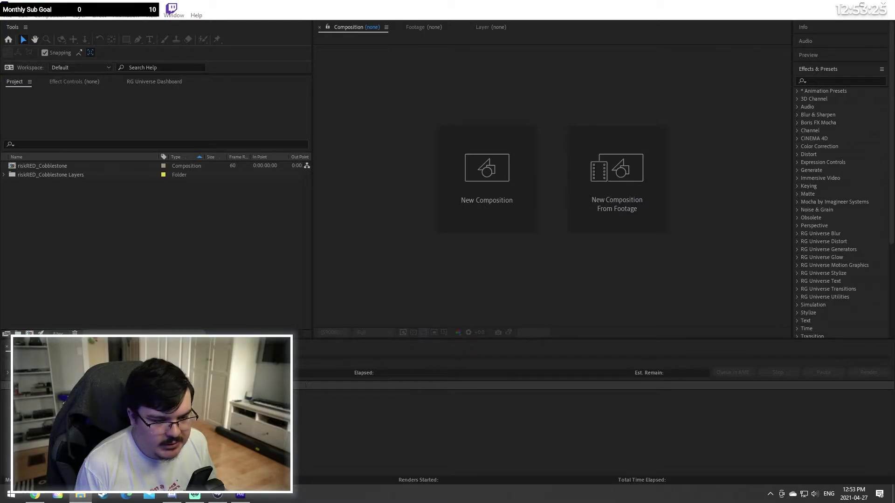
pyautogui.click(148, 248)
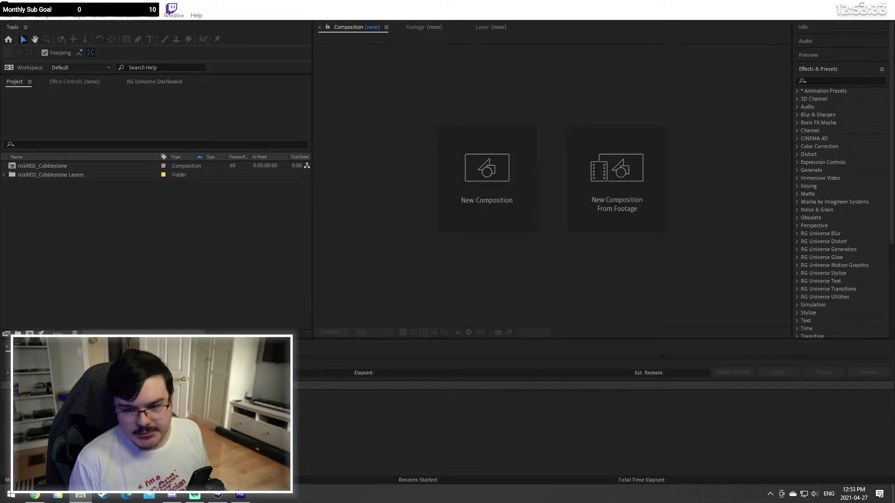
pyautogui.click(156, 247)
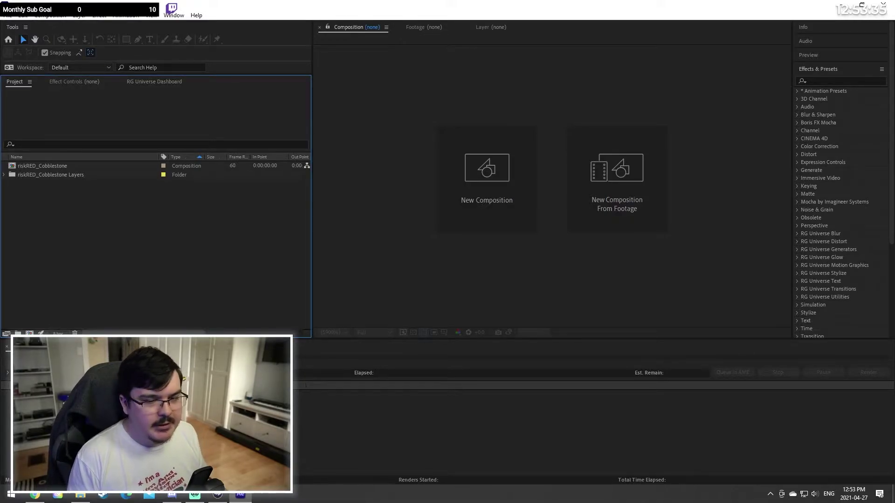
pyautogui.hotkey('alt', 'Tab')
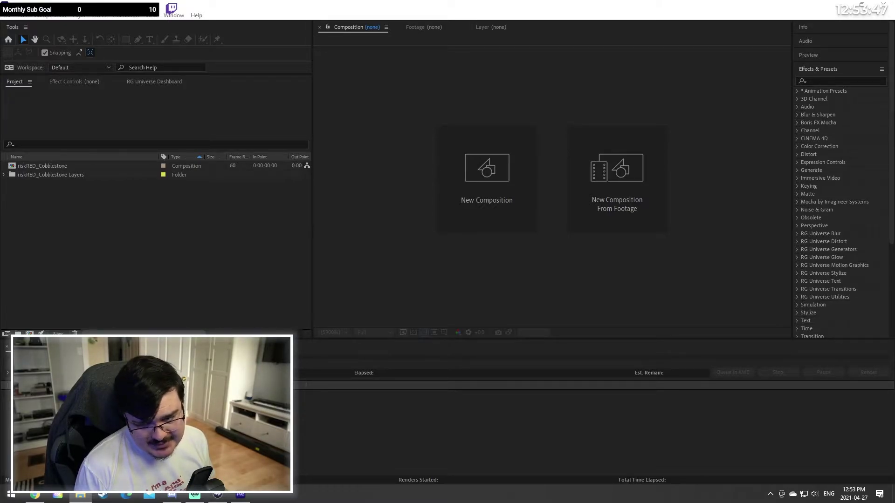
# Step: Open the riskRED_Cobblestone composition and review its basic composition settings, including frame rate and duration
pyautogui.click(43, 175)
pyautogui.doubleClick(55, 166)
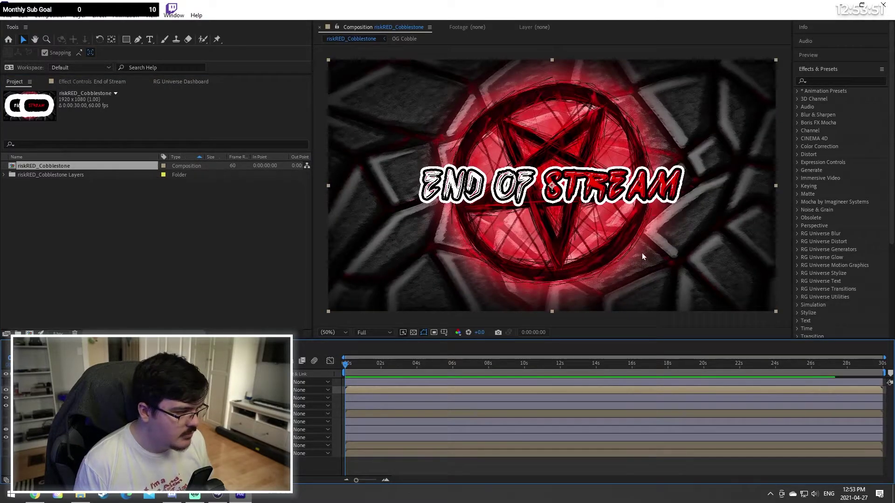
pyautogui.click(50, 15)
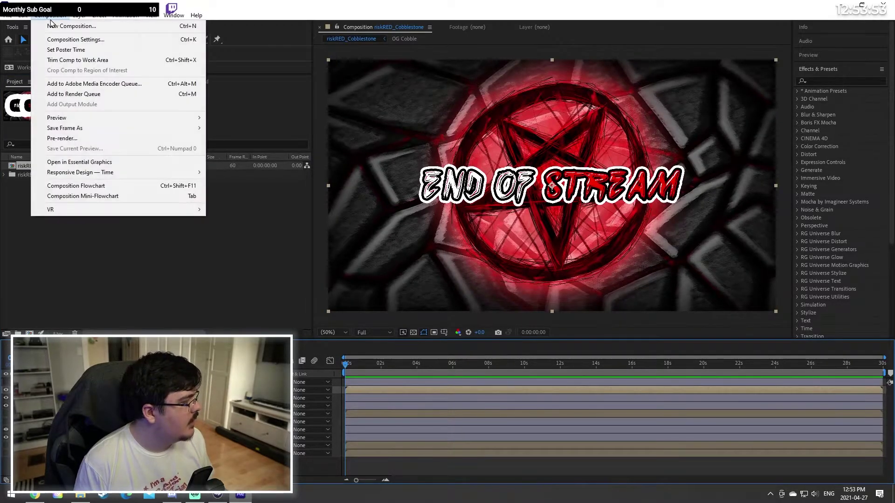
pyautogui.click(70, 37)
pyautogui.moveTo(621, 68); pyautogui.dragTo(571, 104)
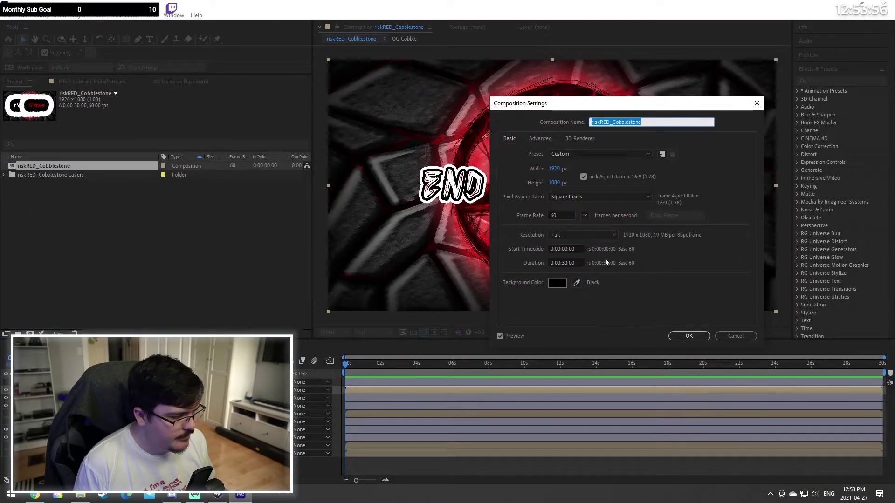
pyautogui.click(688, 335)
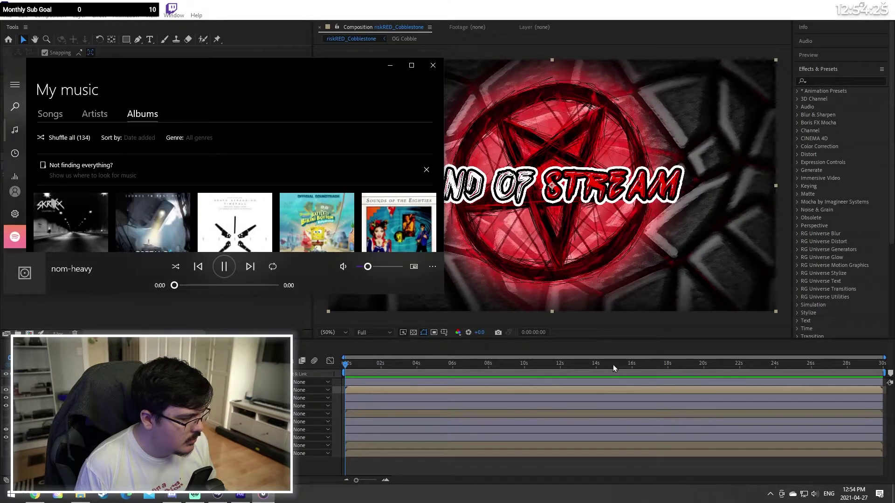
# Step: Close the music player and import intense_drums.wav from the file browser into the project
pyautogui.click(431, 64)
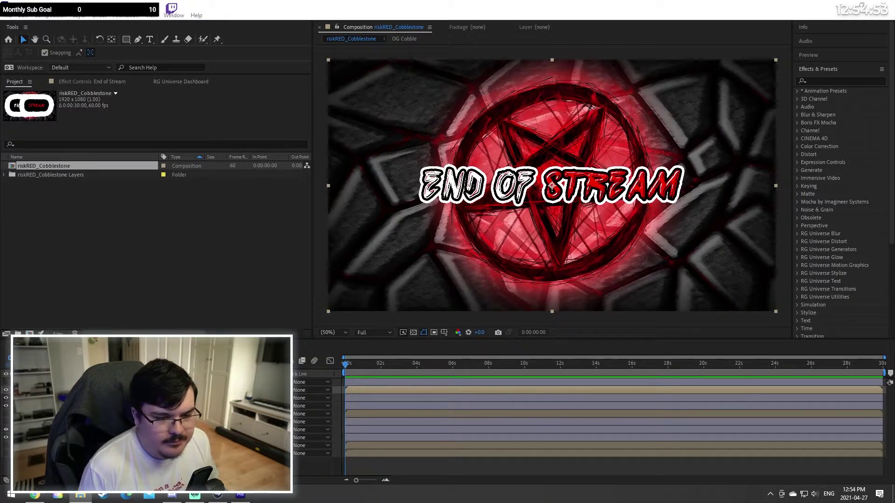
pyautogui.moveTo(894, 140); pyautogui.dragTo(180, 279)
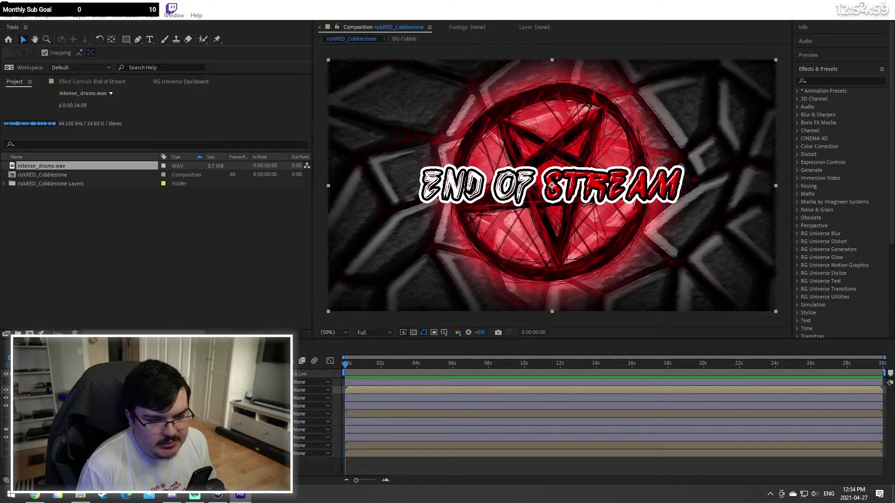
pyautogui.click(73, 191)
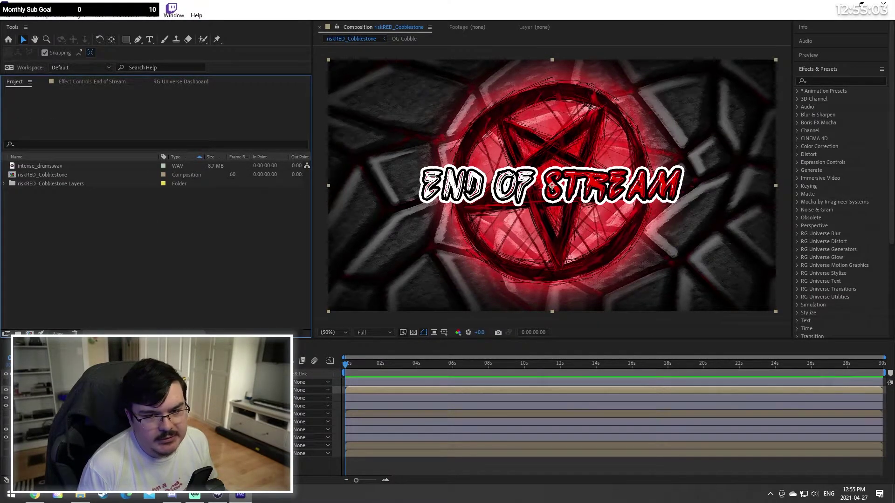
# Step: Listen to intense_drums in the music player at full volume, pause the playback and close the player
pyautogui.hotkey('alt', 'Tab')
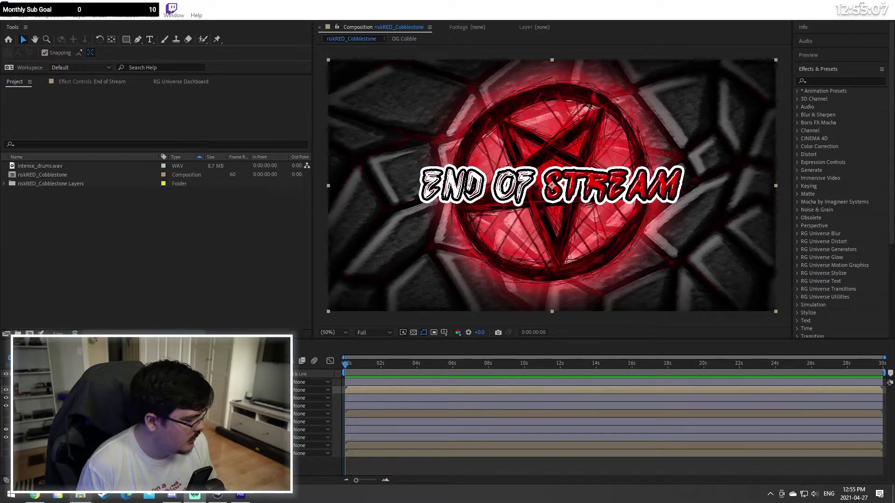
pyautogui.hotkey('alt', 'Tab')
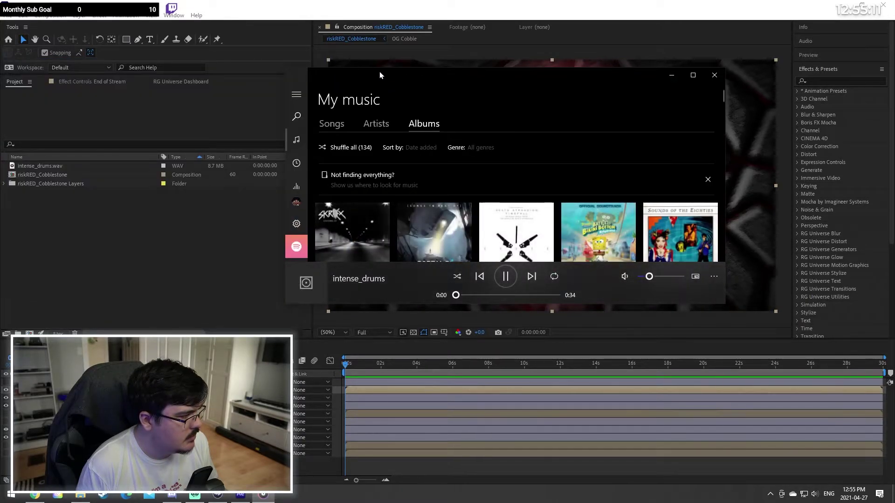
pyautogui.moveTo(649, 276); pyautogui.dragTo(695, 278)
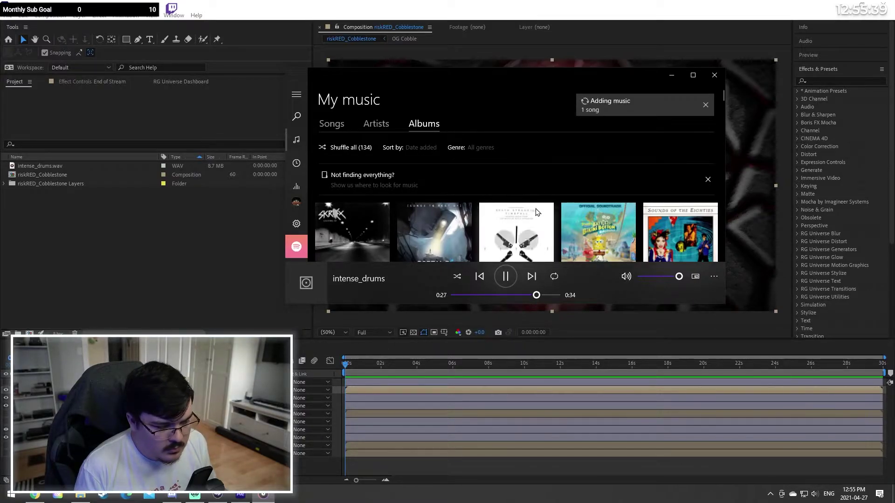
pyautogui.click(509, 281)
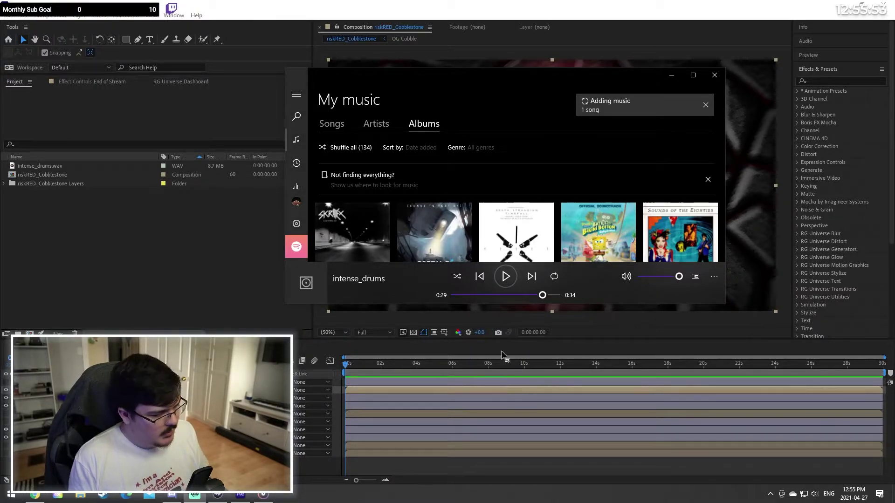
pyautogui.click(713, 75)
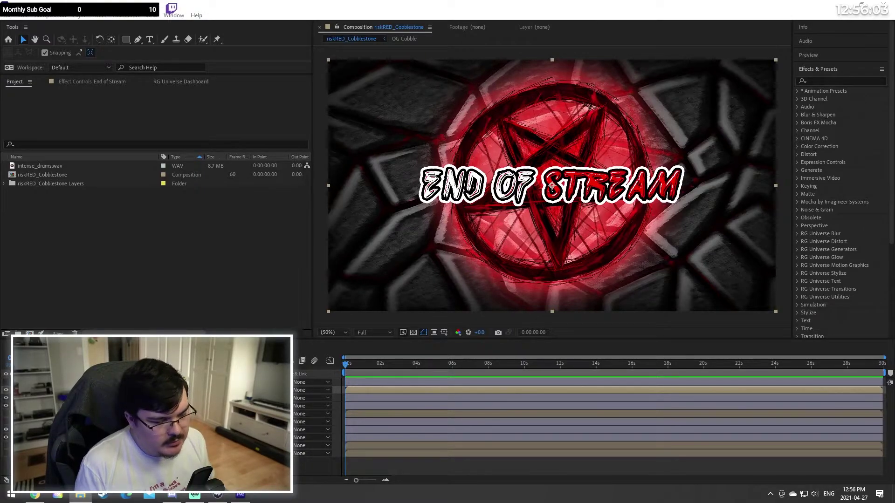
# Step: Select intense_drums.wav in the project and widen the Name column slightly
pyautogui.click(69, 199)
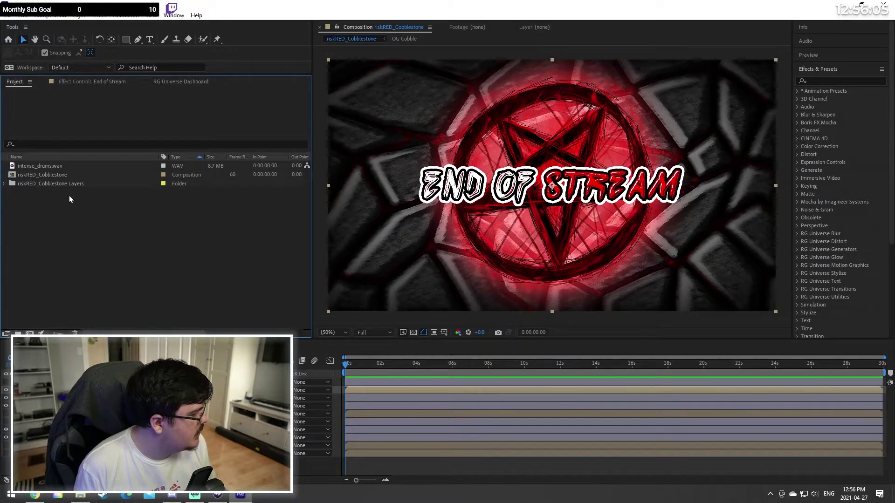
pyautogui.click(54, 166)
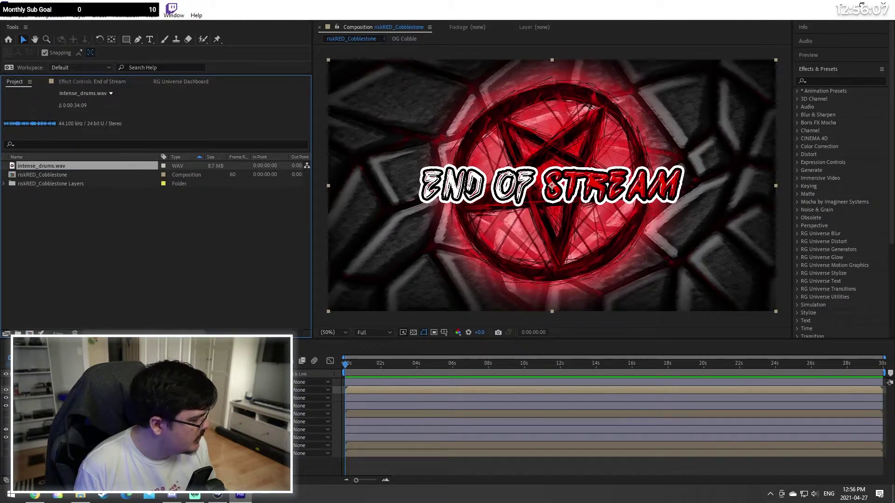
pyautogui.moveTo(159, 157); pyautogui.dragTo(166, 197)
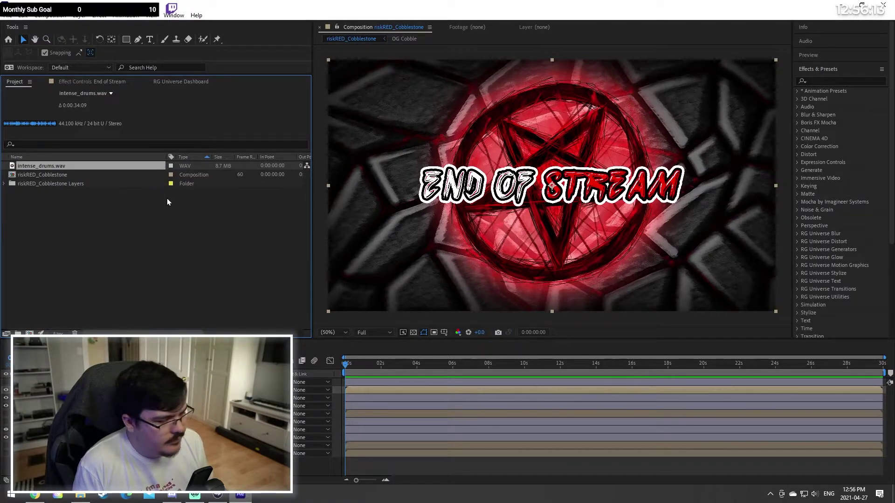
pyautogui.click(130, 254)
pyautogui.click(66, 19)
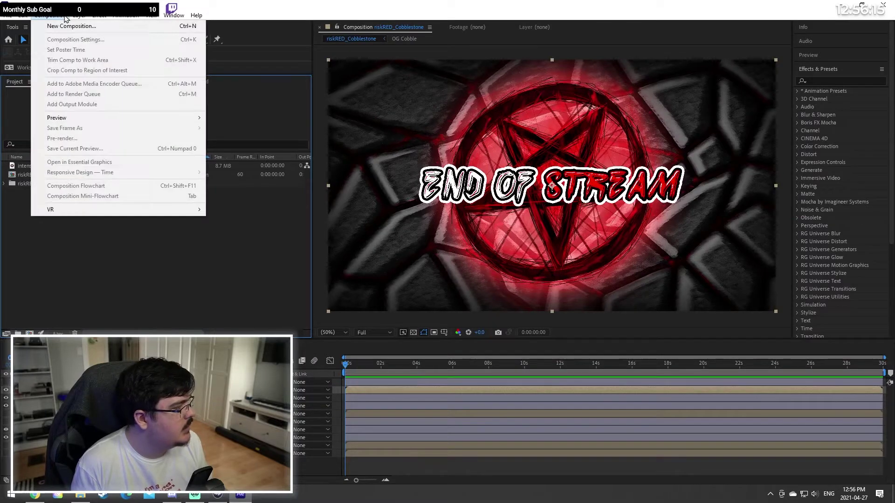
pyautogui.moveTo(85, 21)
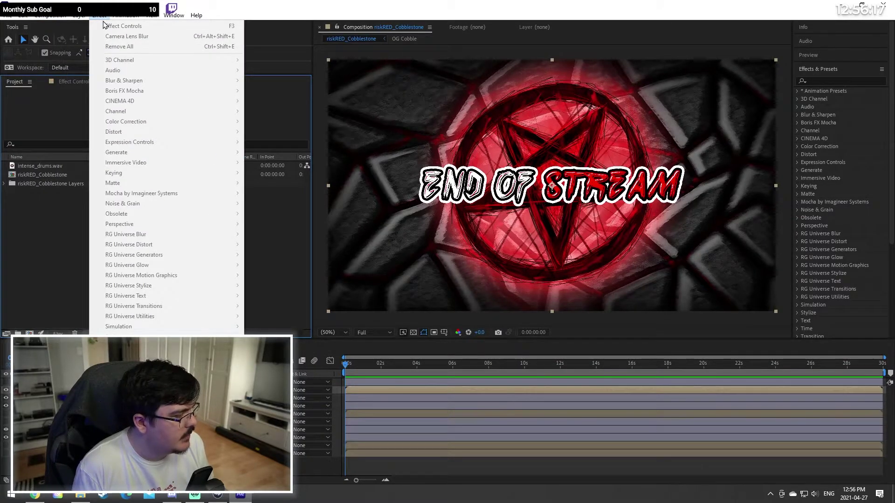
pyautogui.click(246, 239)
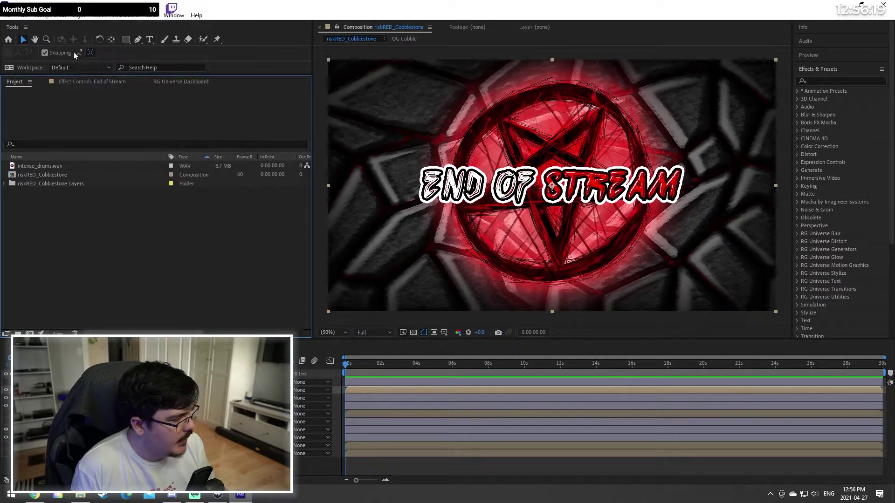
pyautogui.click(93, 15)
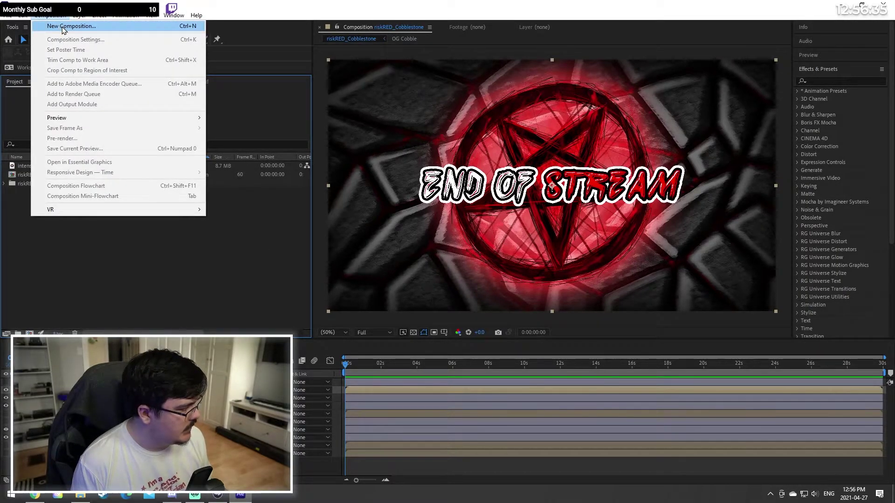
pyautogui.click(235, 289)
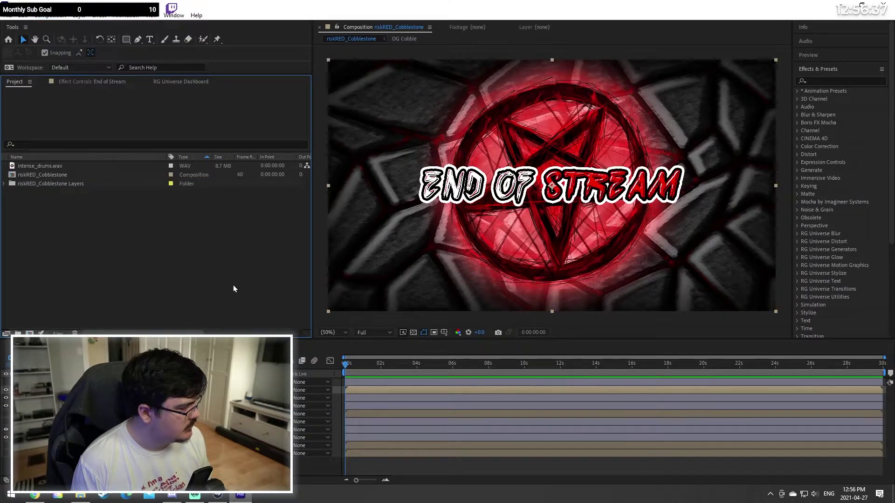
# Step: Set the riskRED_Cobblestone composition's duration to 0:00:34:08 in its composition settings
pyautogui.click(50, 15)
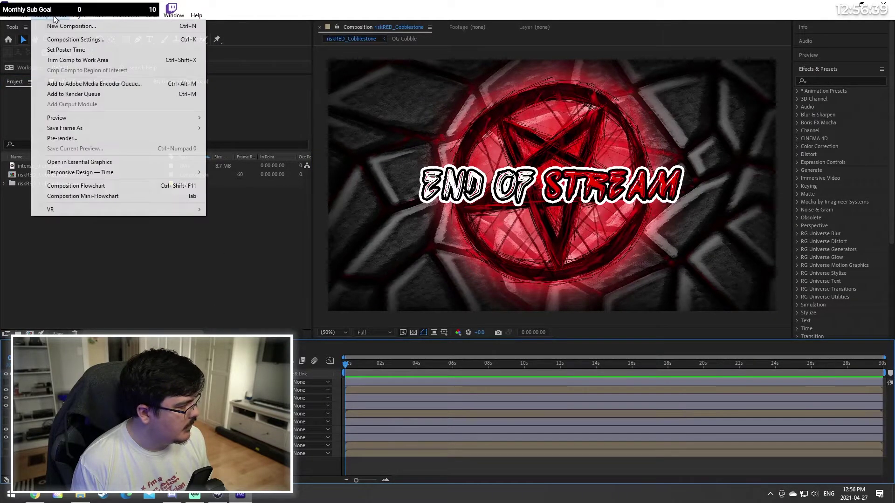
pyautogui.click(102, 36)
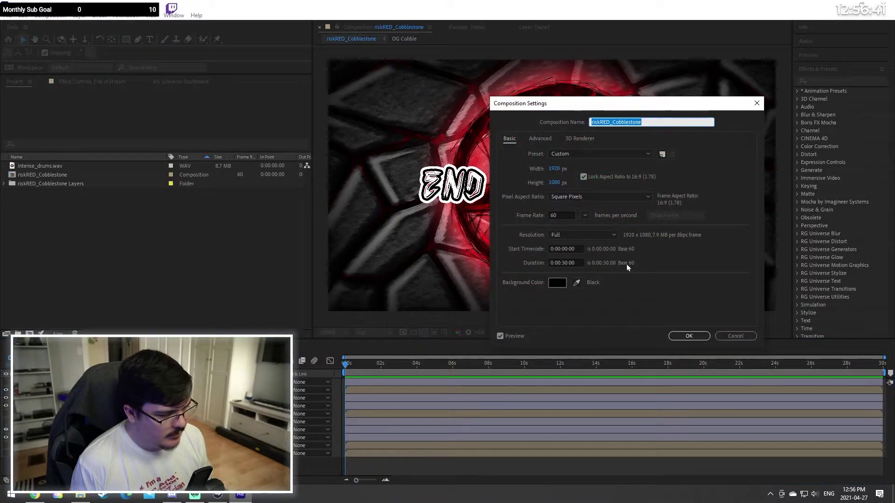
pyautogui.click(565, 263)
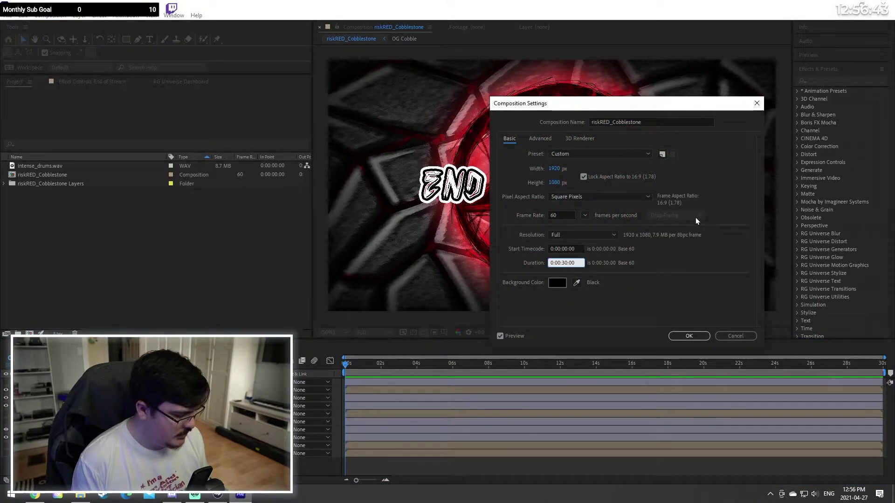
pyautogui.press('Right')
pyautogui.press('Right')
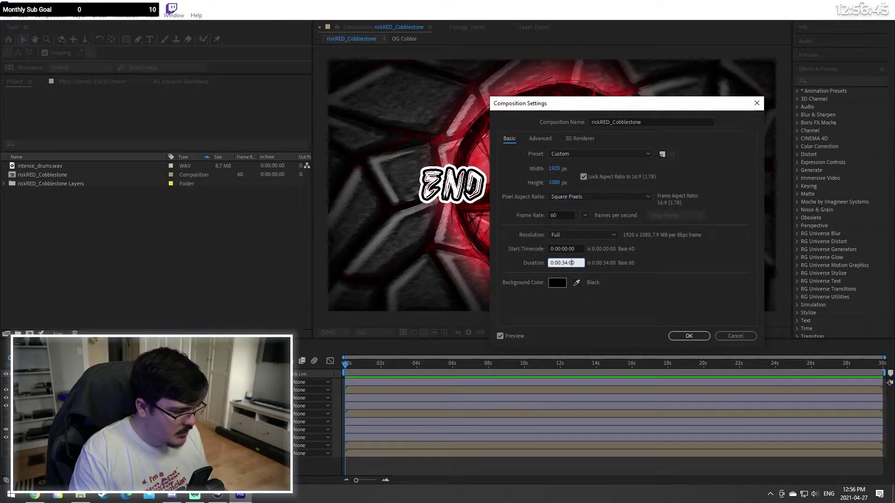
pyautogui.write('00')
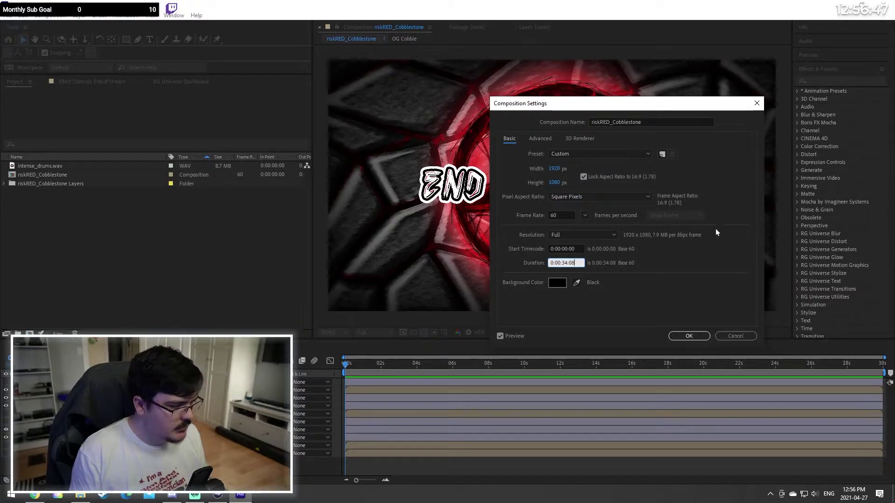
pyautogui.click(698, 337)
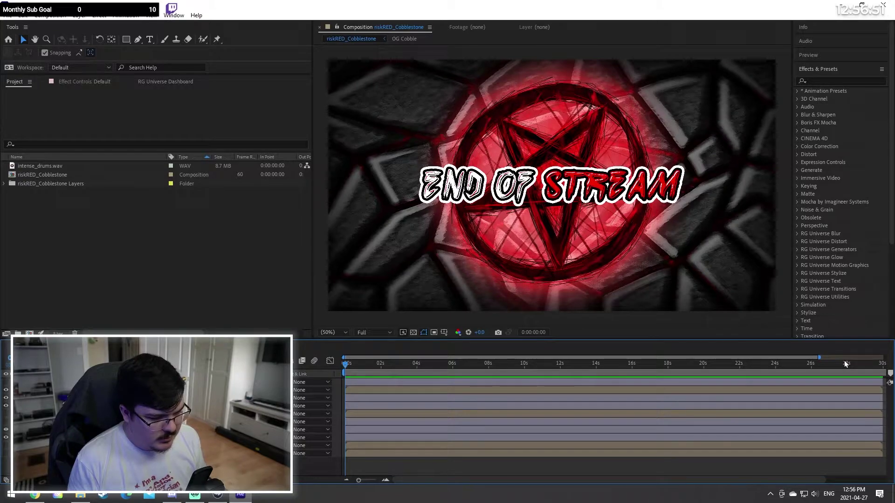
# Step: Extend the out points of the regular image layers, leaving out the precomposed ones, to the end of the riskRED_Cobblestone timeline
pyautogui.moveTo(846, 363); pyautogui.dragTo(891, 368)
pyautogui.moveTo(818, 364); pyautogui.dragTo(884, 389)
pyautogui.click(809, 382)
pyautogui.moveTo(808, 397); pyautogui.dragTo(884, 397)
pyautogui.moveTo(808, 406); pyautogui.dragTo(885, 406)
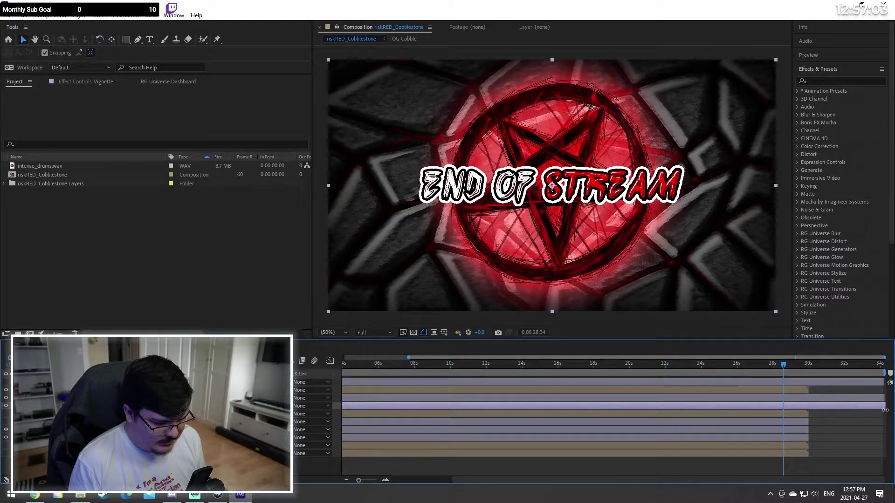
pyautogui.moveTo(809, 422)
pyautogui.mouseDown()
pyautogui.moveTo(885, 425)
pyautogui.moveTo(806, 432)
pyautogui.moveTo(884, 433)
pyautogui.mouseUp()
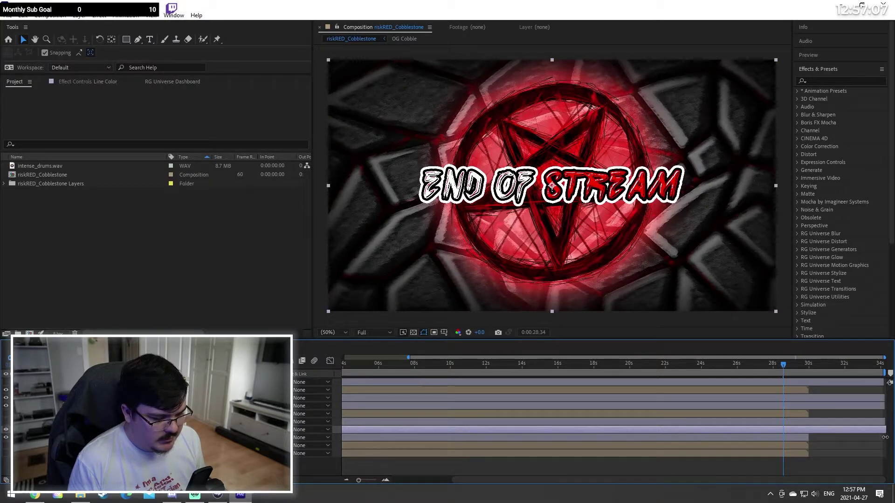
pyautogui.moveTo(809, 438); pyautogui.dragTo(884, 438)
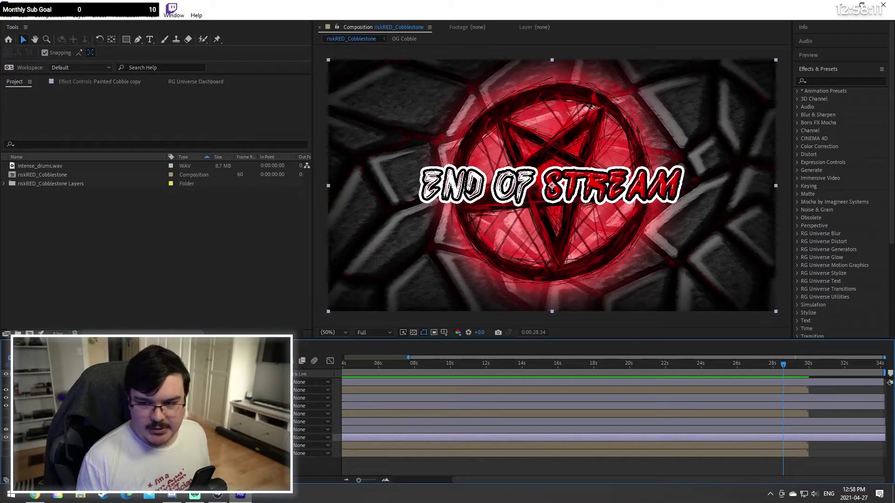
pyautogui.click(254, 252)
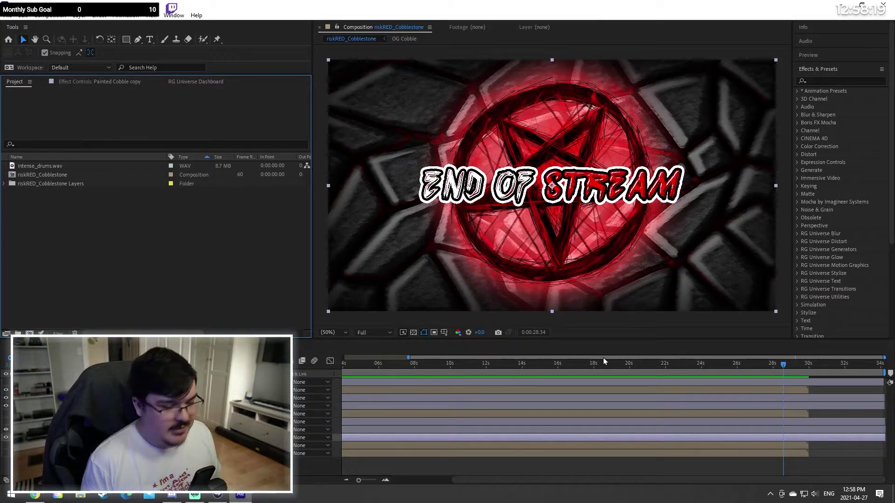
pyautogui.click(674, 329)
pyautogui.click(629, 352)
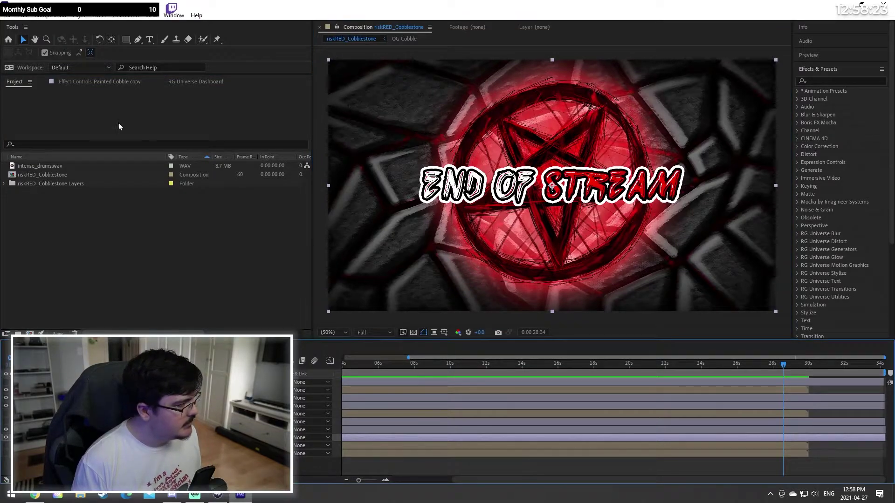
pyautogui.click(167, 257)
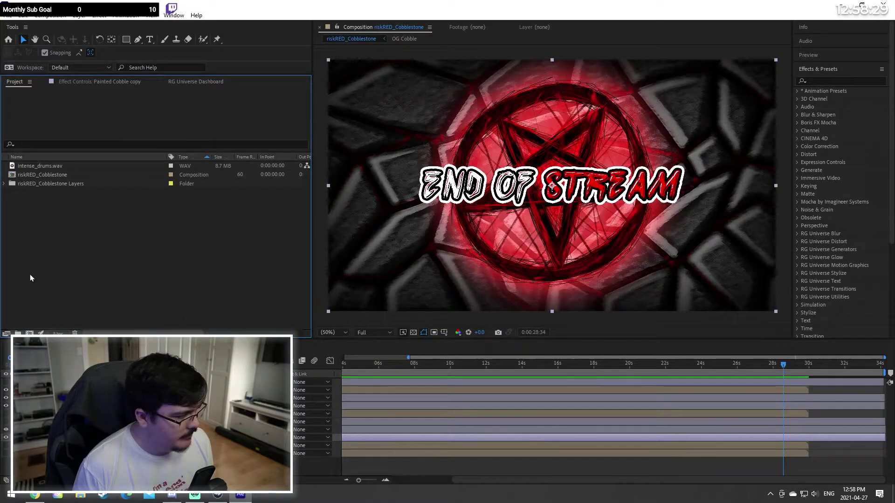
pyautogui.hotkey('ctrl', 'Up')
pyautogui.hotkey('ctrl', 'Up')
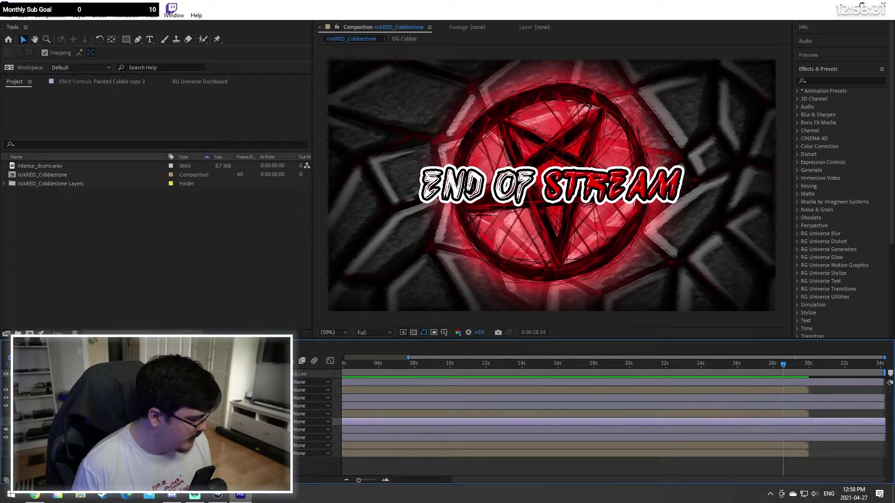
pyautogui.hotkey('ctrl', 'Up')
pyautogui.hotkey('ctrl', 'Up')
pyautogui.hotkey('ctrl', 'Up')
pyautogui.hotkey('ctrl', 'Up')
pyautogui.hotkey('ctrl', 'Up')
pyautogui.click(228, 292)
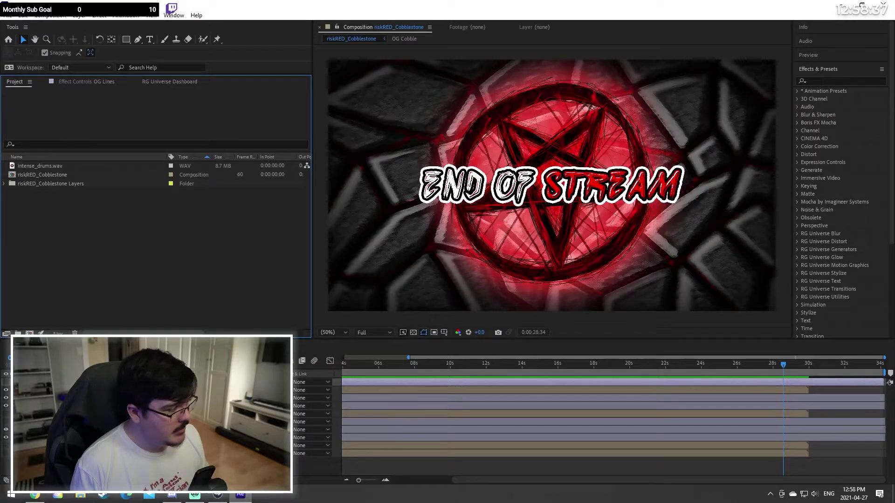
# Step: Save the project as riskRED_EndOfStream.aep in the Adobe After Effects Projects folder
pyautogui.click(7, 14)
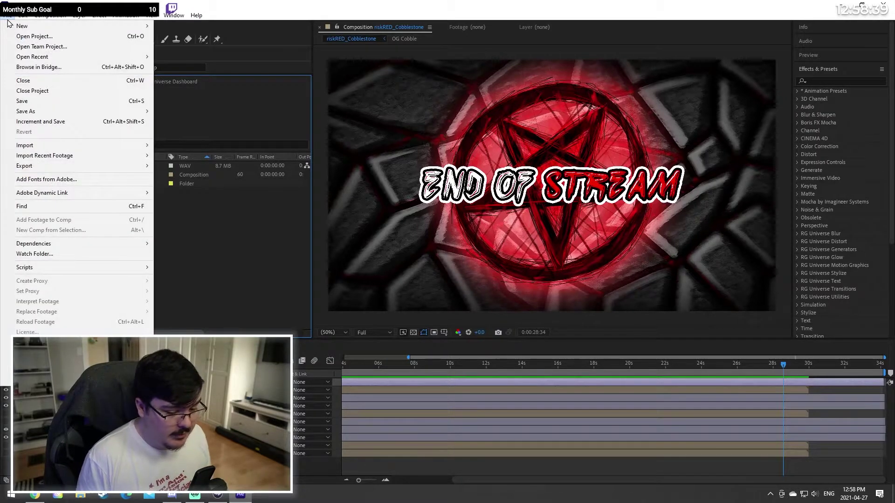
pyautogui.moveTo(59, 114)
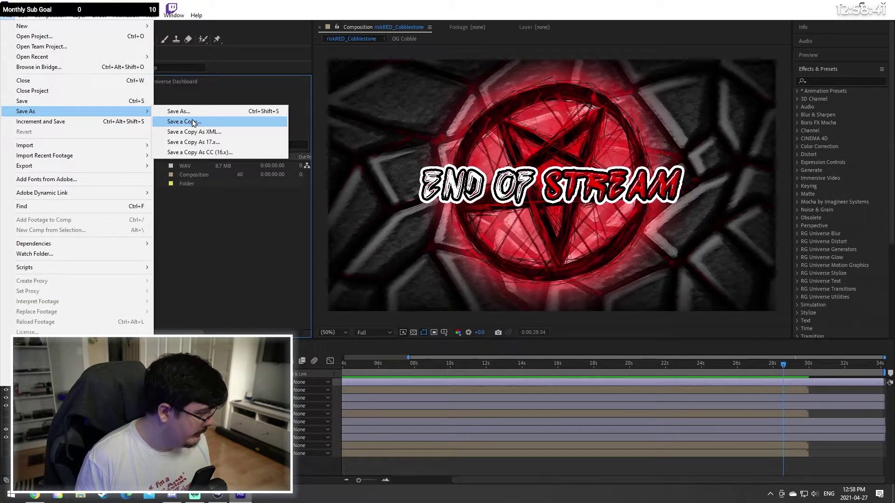
pyautogui.click(209, 113)
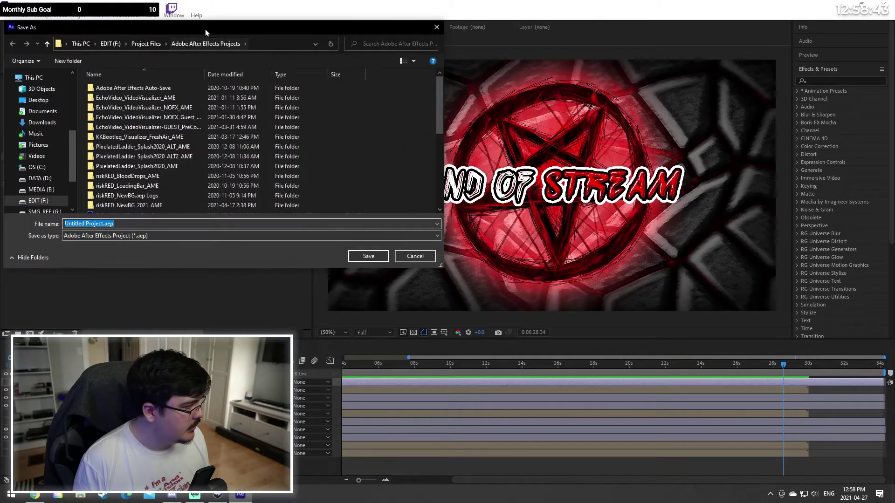
pyautogui.moveTo(205, 29); pyautogui.dragTo(0, 28)
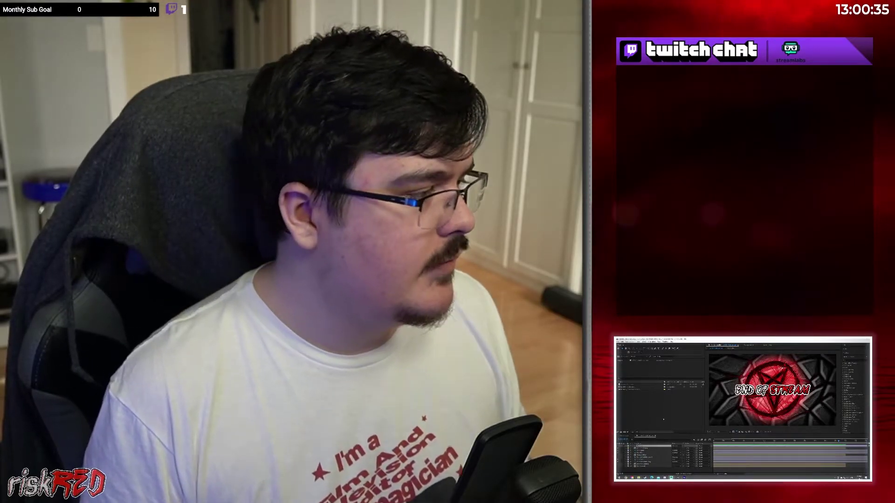
# Step: Return the playhead to the start of the riskRED_Cobblestone timeline and select the Pentagram layer
pyautogui.click(640, 384)
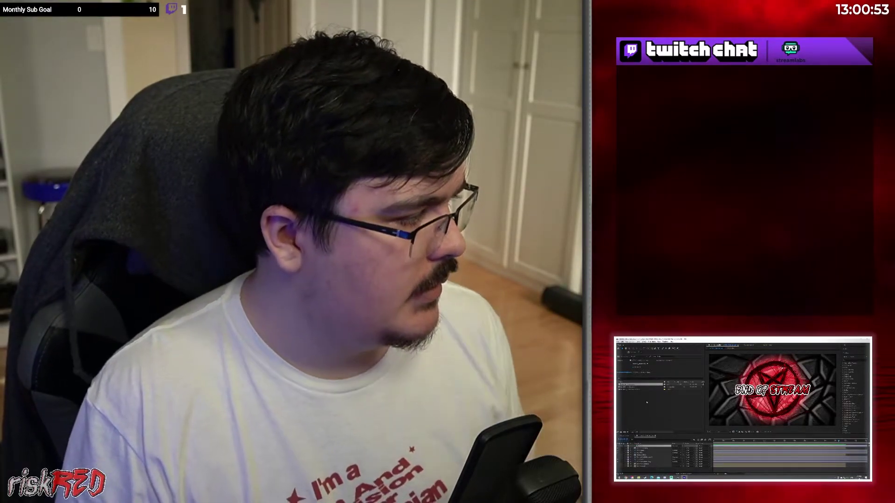
pyautogui.click(646, 402)
pyautogui.moveTo(834, 441); pyautogui.dragTo(683, 449)
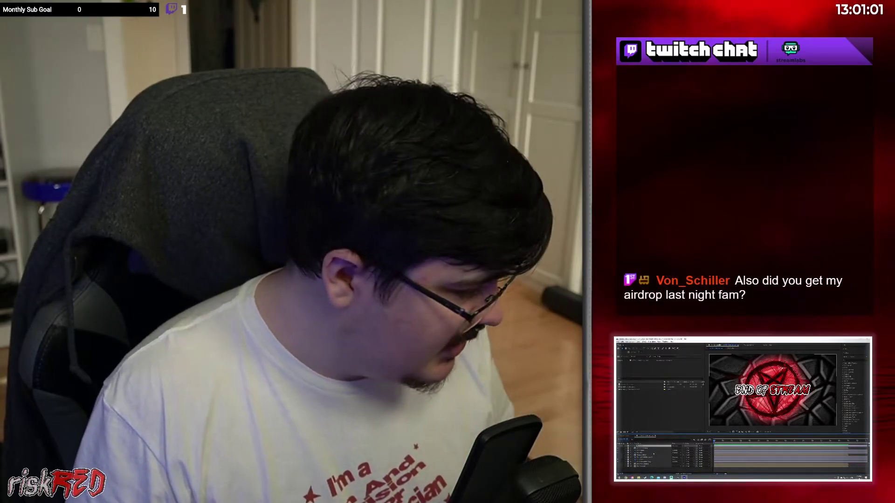
pyautogui.click(645, 450)
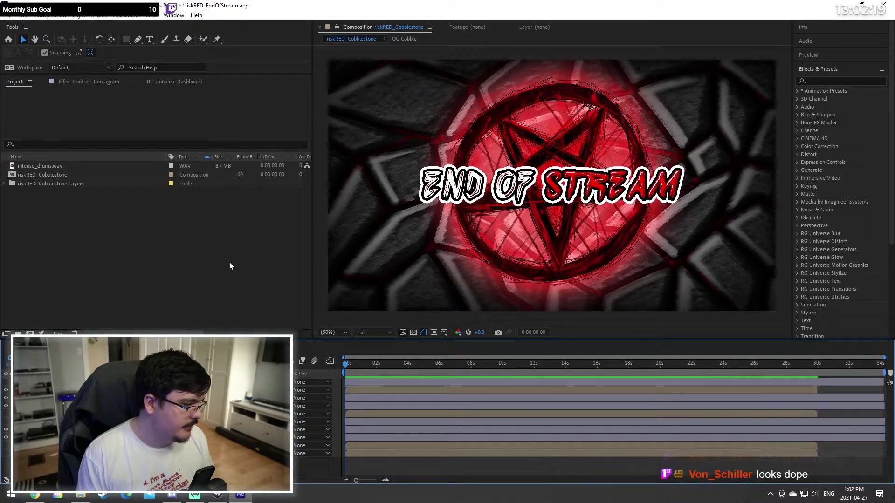
pyautogui.click(240, 242)
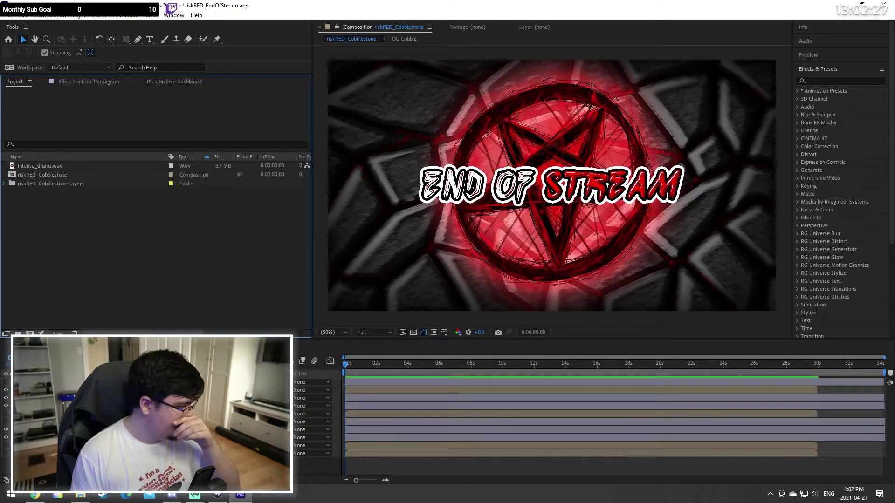
# Step: Open the End of Stream precomposition and set its duration to 0:00:34:08 in its composition settings
pyautogui.doubleClick(84, 390)
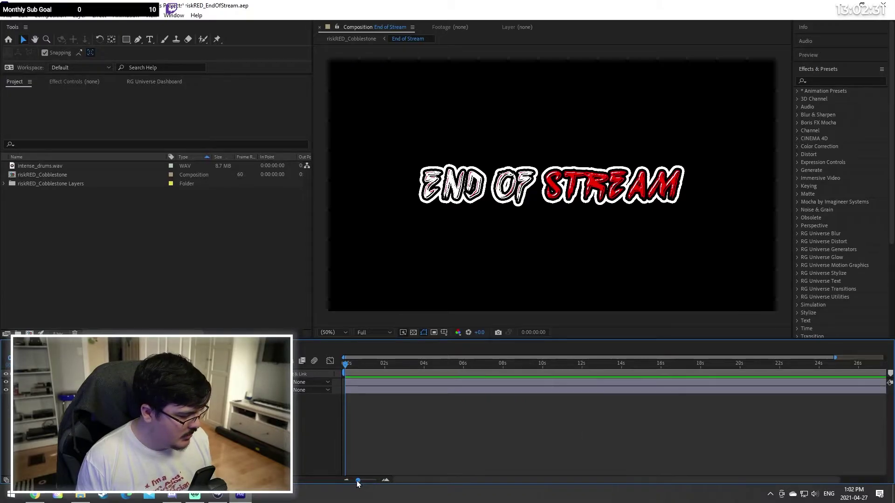
pyautogui.click(613, 382)
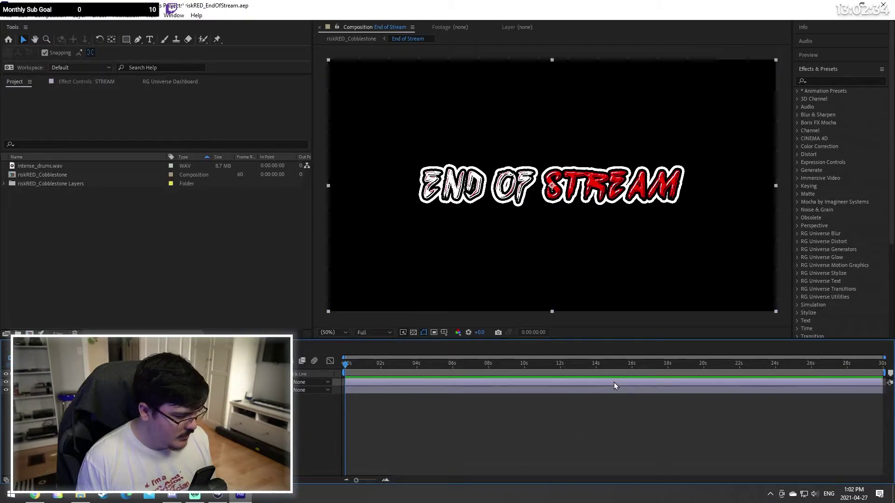
pyautogui.click(49, 16)
pyautogui.click(86, 40)
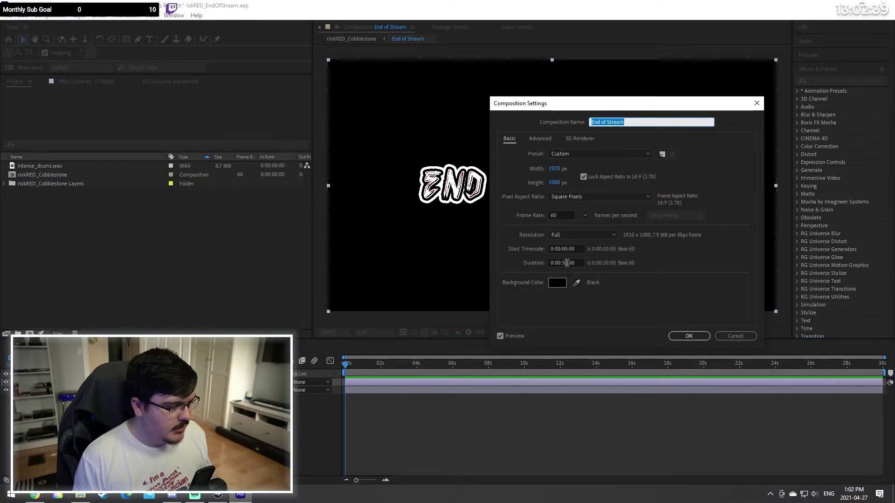
pyautogui.click(565, 263)
pyautogui.press('BackSpace')
pyautogui.write('4')
pyautogui.press('Right')
pyautogui.press('Right')
pyautogui.press('Right')
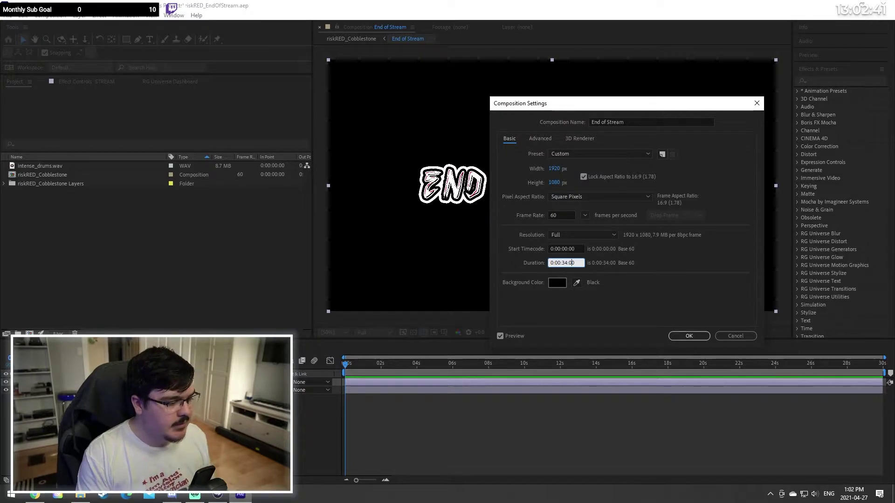
pyautogui.press('BackSpace')
pyautogui.write('8')
pyautogui.press('Return')
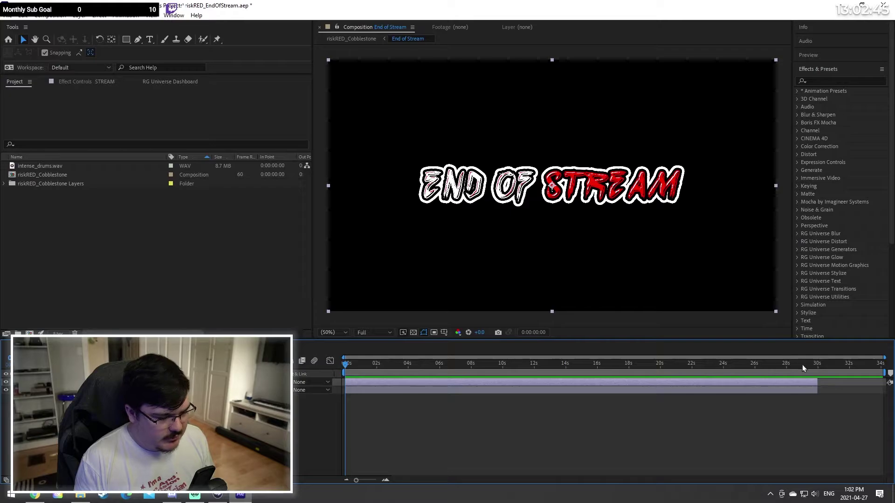
# Step: Extend the STREAM and END OF layers to the end of the End of Stream composition
pyautogui.moveTo(814, 384); pyautogui.dragTo(883, 393)
pyautogui.hotkey('ctrl', 'z')
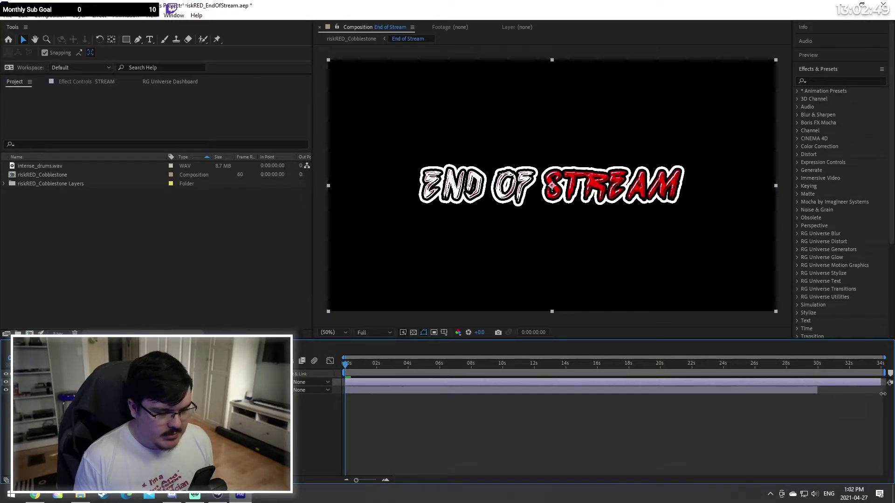
pyautogui.moveTo(817, 390); pyautogui.dragTo(884, 397)
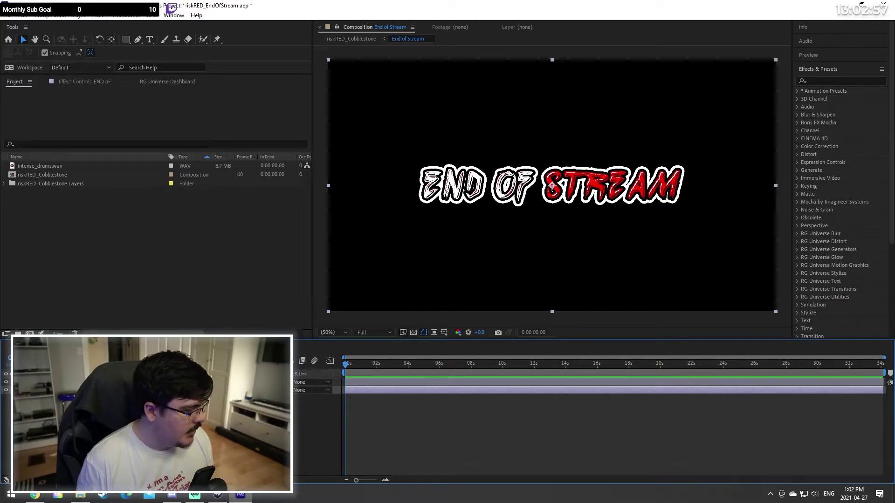
# Step: In the riskRED_Cobblestone composition, extend the End of Stream layer to the timeline's end and select the Unused BGs layer
pyautogui.click(45, 348)
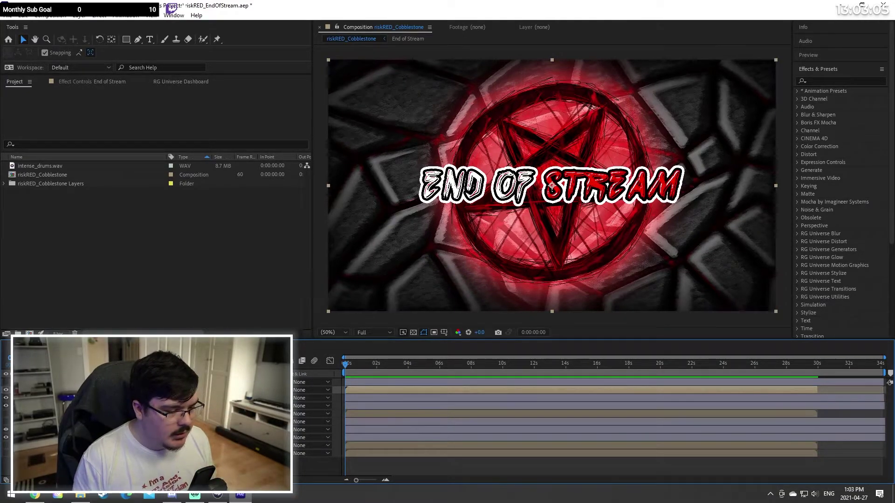
pyautogui.moveTo(818, 388); pyautogui.dragTo(888, 395)
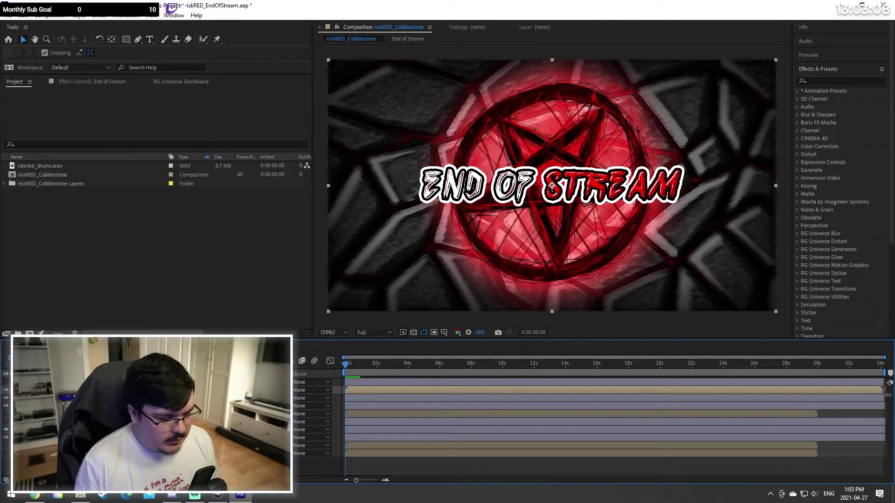
pyautogui.click(798, 416)
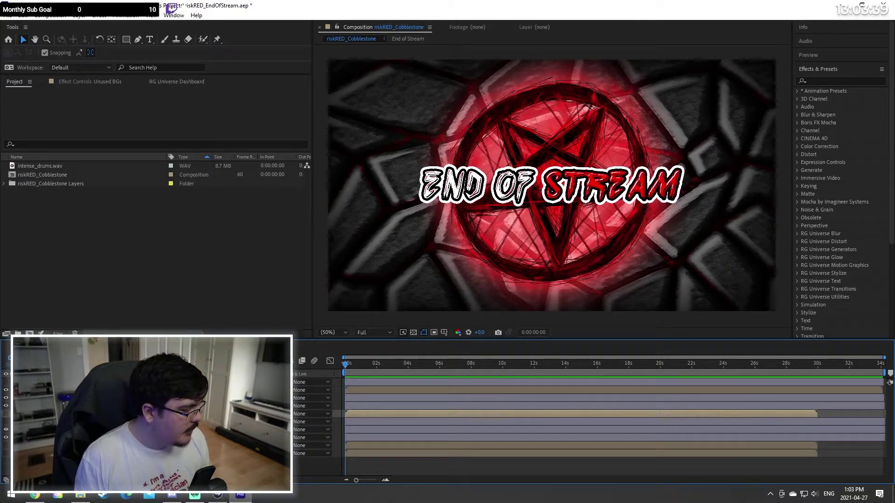
# Step: Open the Unused BGs precomposition and set its duration to 0:00:34:08 in its composition settings
pyautogui.doubleClick(93, 414)
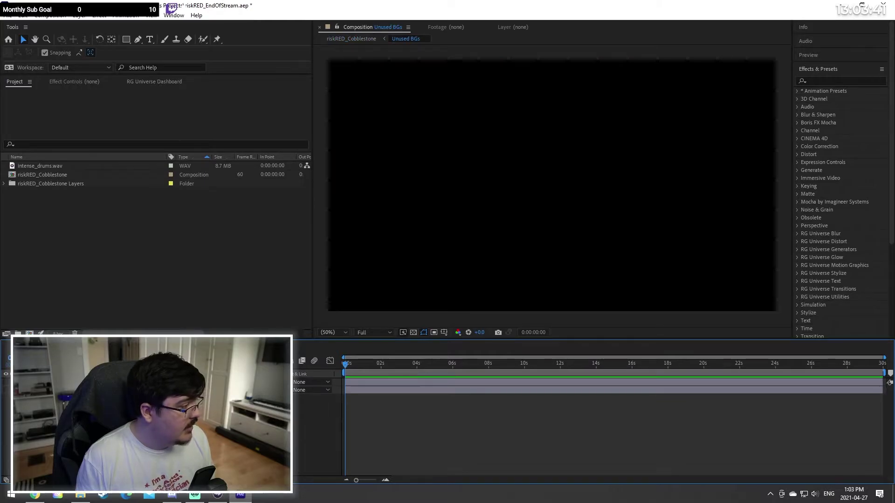
pyautogui.click(51, 17)
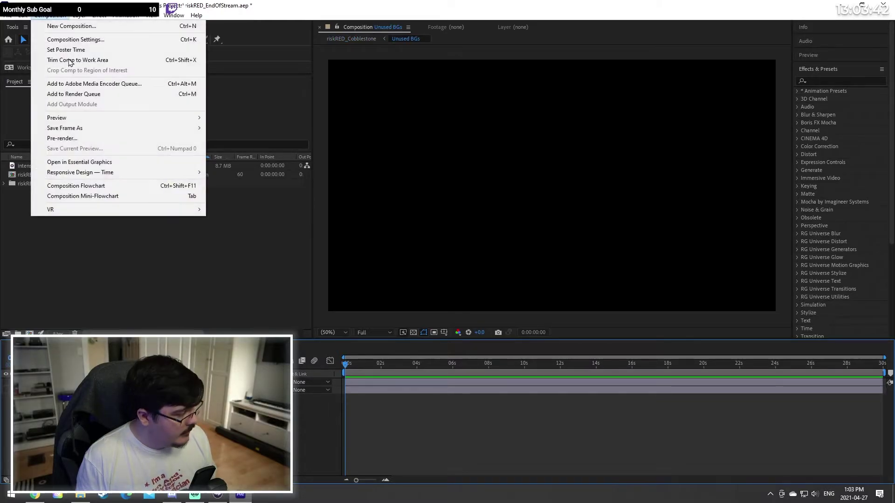
pyautogui.click(90, 40)
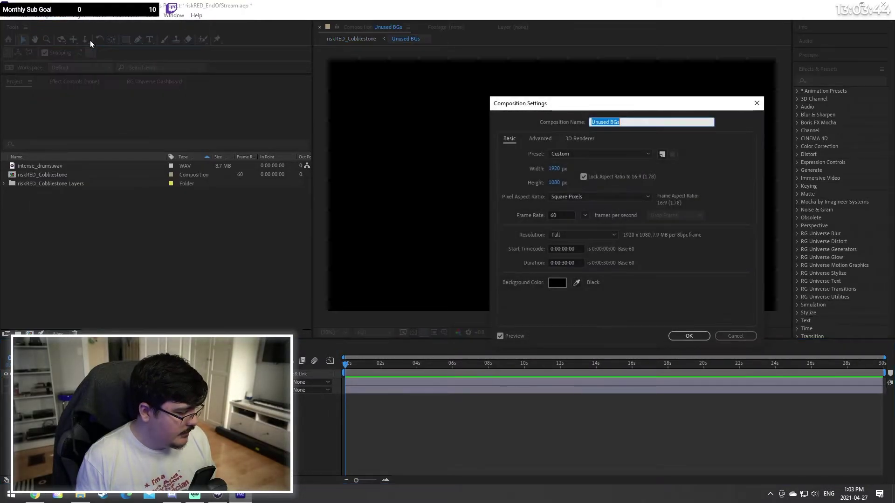
pyautogui.click(564, 264)
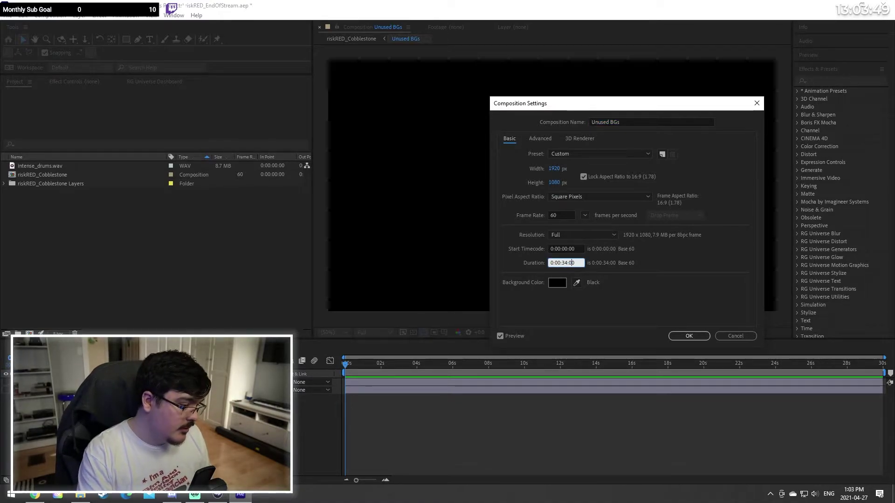
pyautogui.write('8')
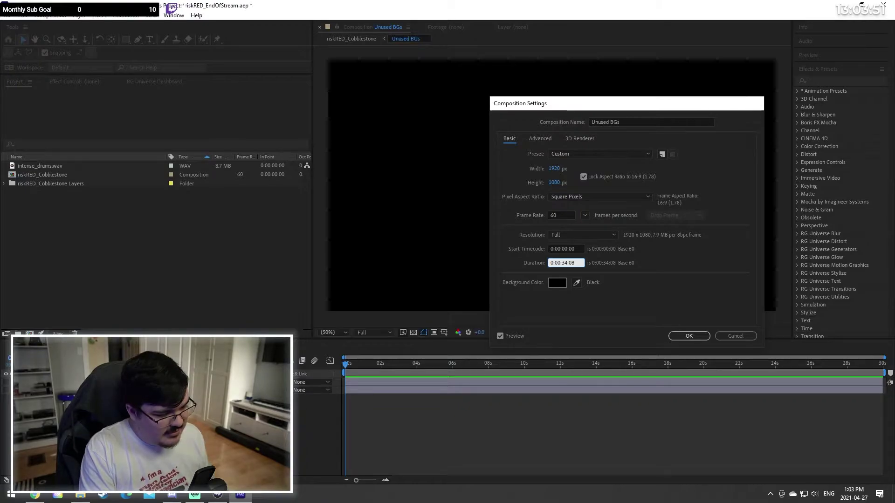
pyautogui.press('Return')
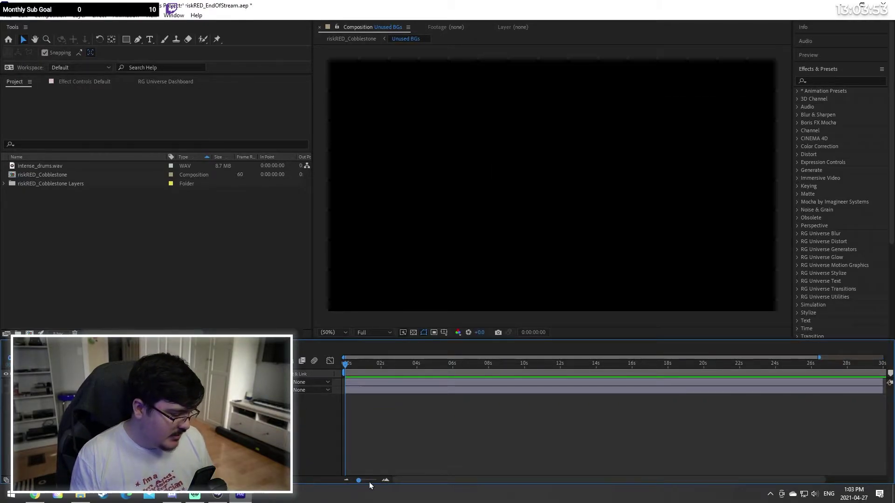
# Step: Extend the Group 1 copy 2 and Layer 7 copy layers to the end of the Unused BGs composition
pyautogui.moveTo(369, 482); pyautogui.dragTo(318, 481)
pyautogui.moveTo(813, 383); pyautogui.dragTo(884, 395)
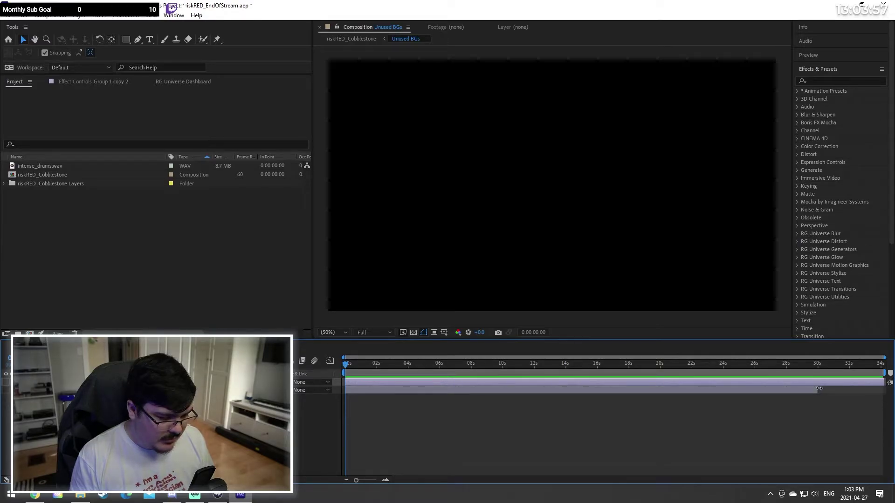
pyautogui.moveTo(818, 388); pyautogui.dragTo(883, 390)
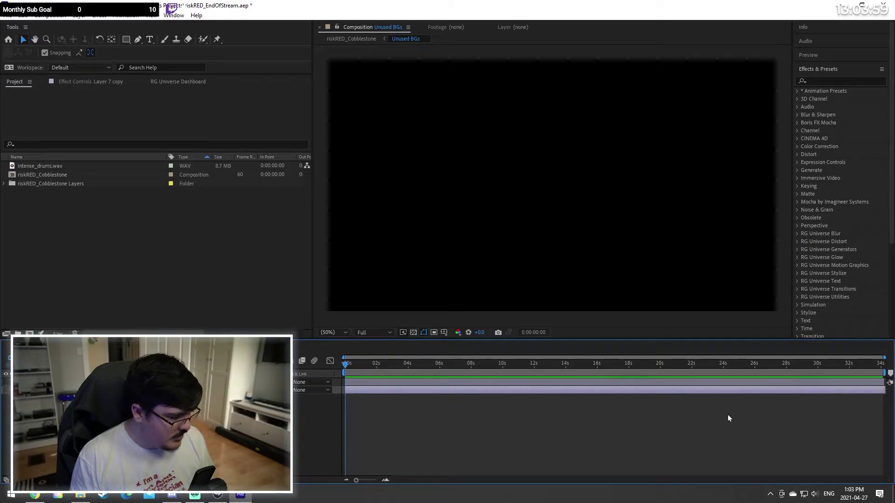
# Step: In the riskRED_Cobblestone composition, extend the Unused BGs layer to the end of the timeline
pyautogui.click(51, 347)
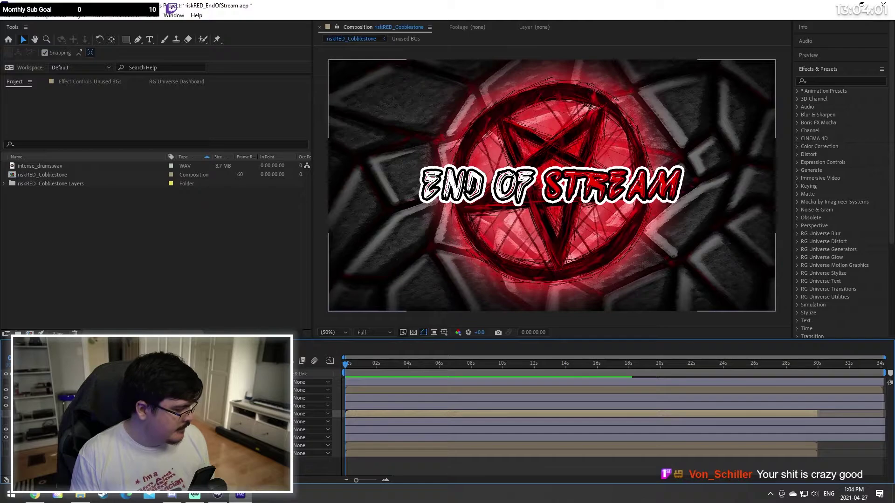
pyautogui.click(671, 437)
pyautogui.click(678, 445)
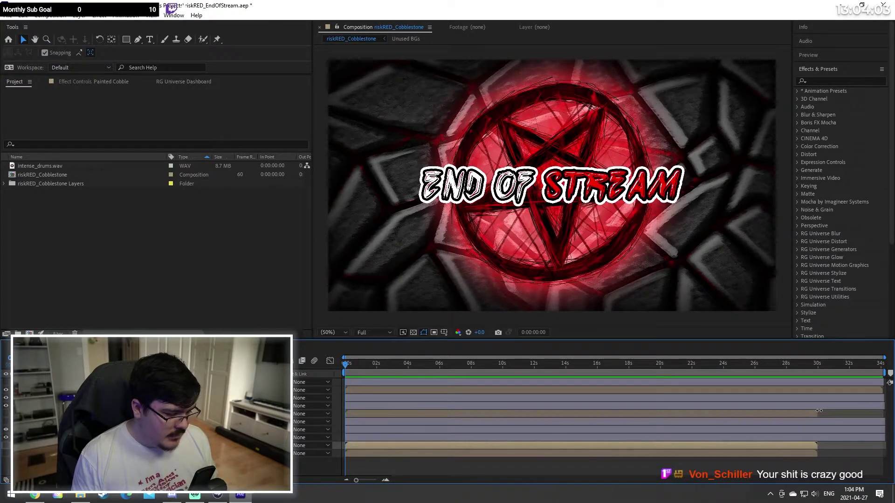
pyautogui.moveTo(819, 410); pyautogui.dragTo(882, 413)
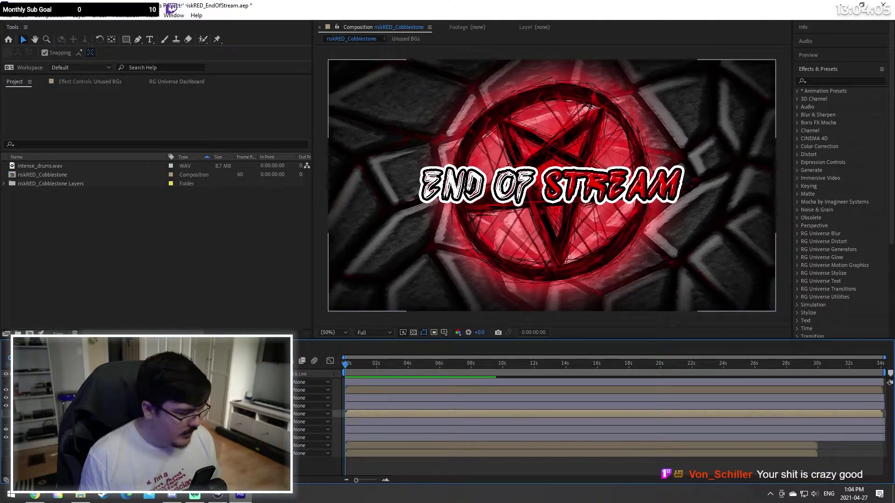
# Step: Open the Painted Cobble precomposition to examine its contents, and return to the riskRED_Cobblestone composition
pyautogui.click(813, 446)
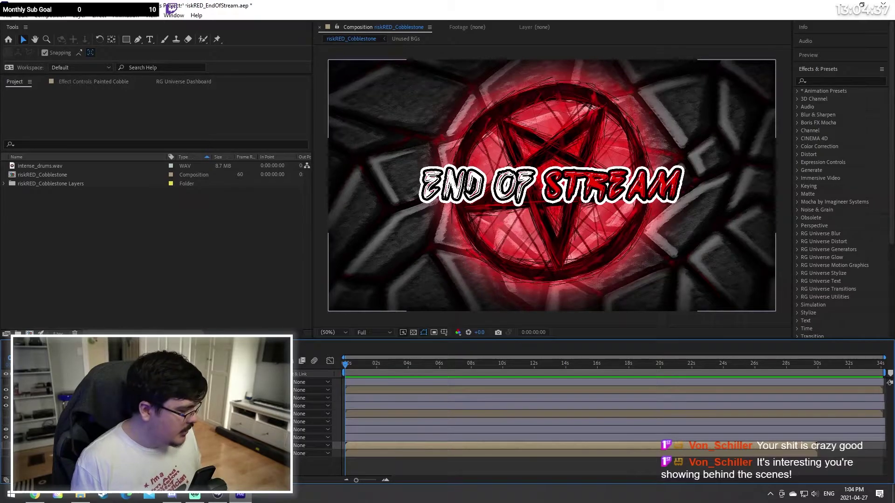
pyautogui.doubleClick(93, 438)
pyautogui.doubleClick(93, 445)
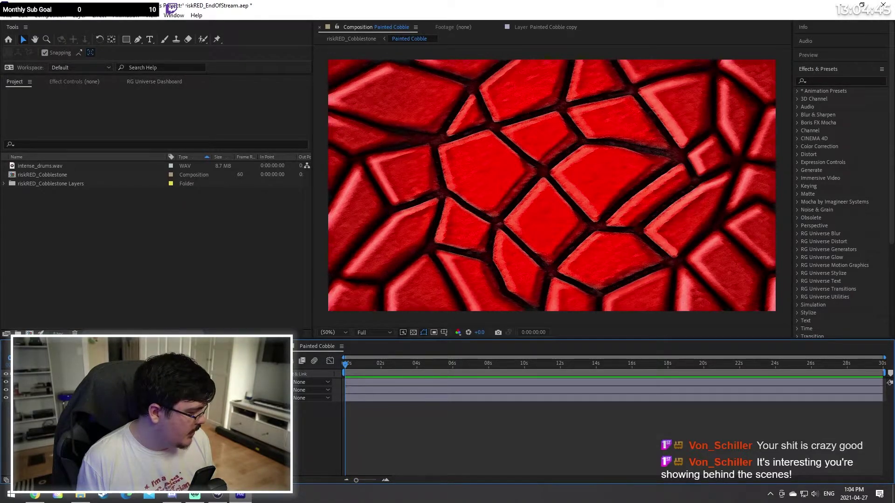
pyautogui.click(255, 346)
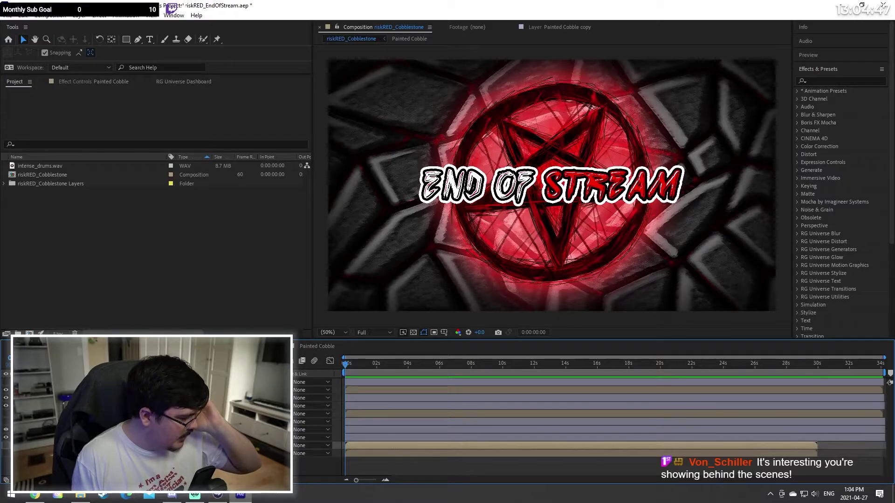
# Step: Delete the Painted Cobble layer together with the layer directly beneath it from the riskRED_Cobblestone composition
pyautogui.click(117, 414)
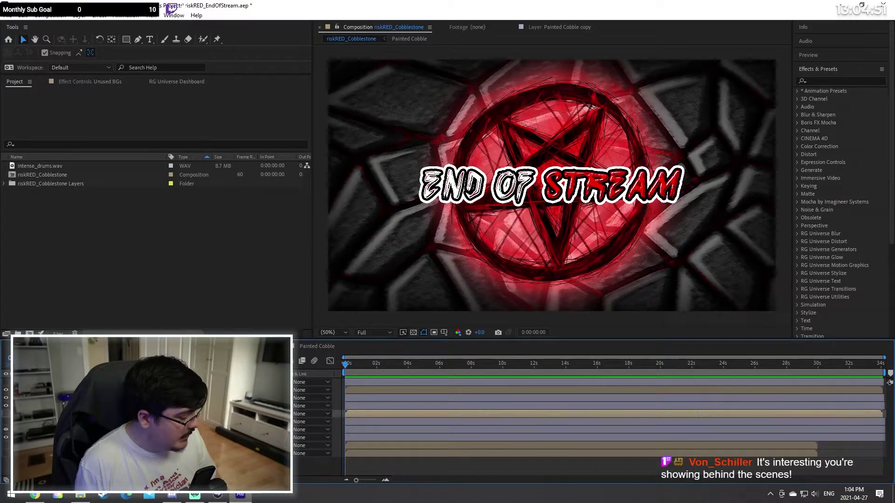
pyautogui.click(116, 445)
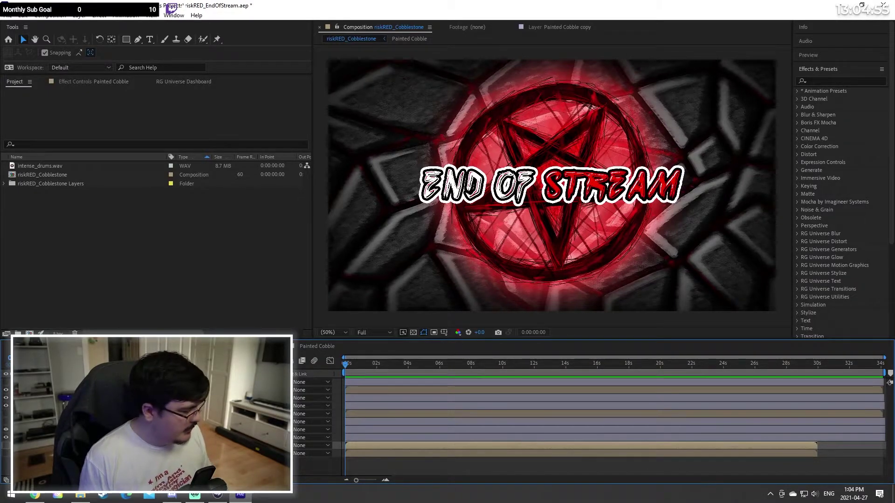
pyautogui.click(261, 466)
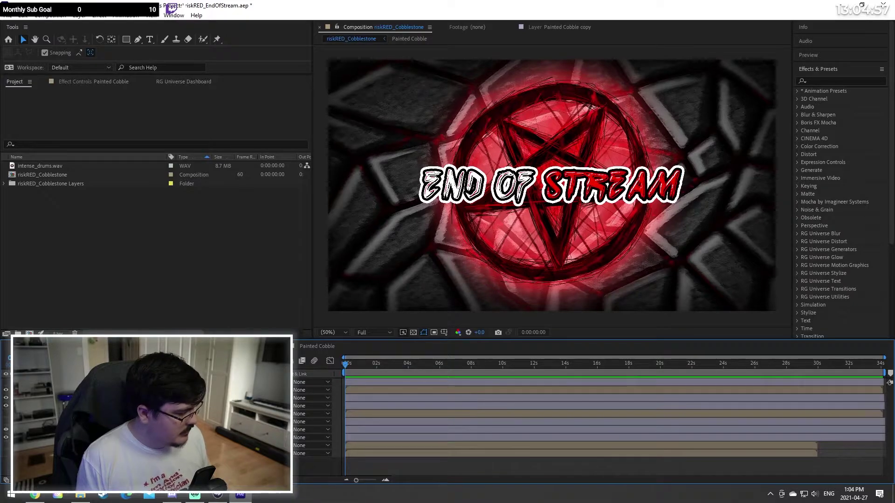
pyautogui.click(117, 445)
pyautogui.keyDown('shift'); pyautogui.click(116, 454); pyautogui.keyUp('shift')
pyautogui.press('Delete')
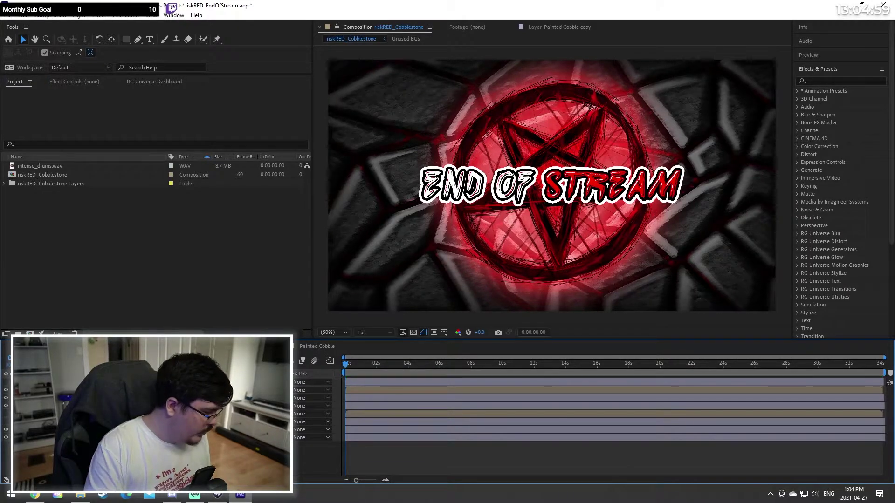
# Step: Delete the Unused BGs layer and the layer directly beneath it from the riskRED_Cobblestone composition
pyautogui.click(117, 414)
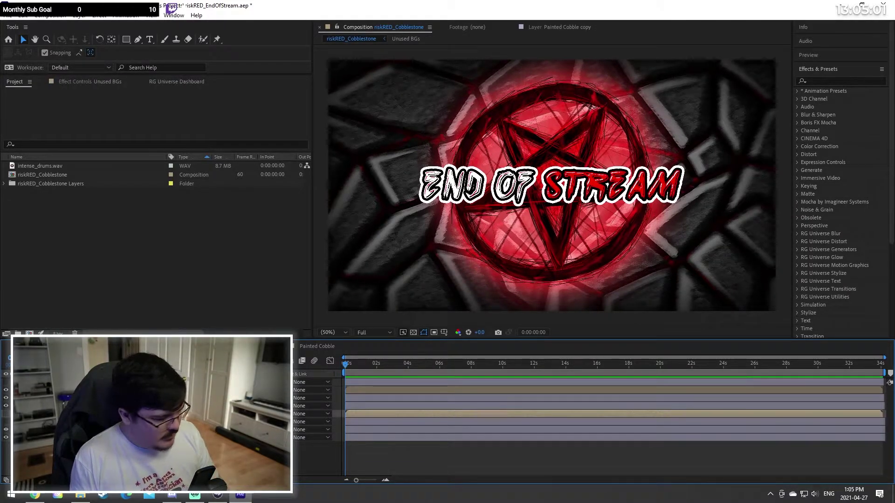
pyautogui.press('Delete')
pyautogui.click(116, 414)
pyautogui.press('Delete')
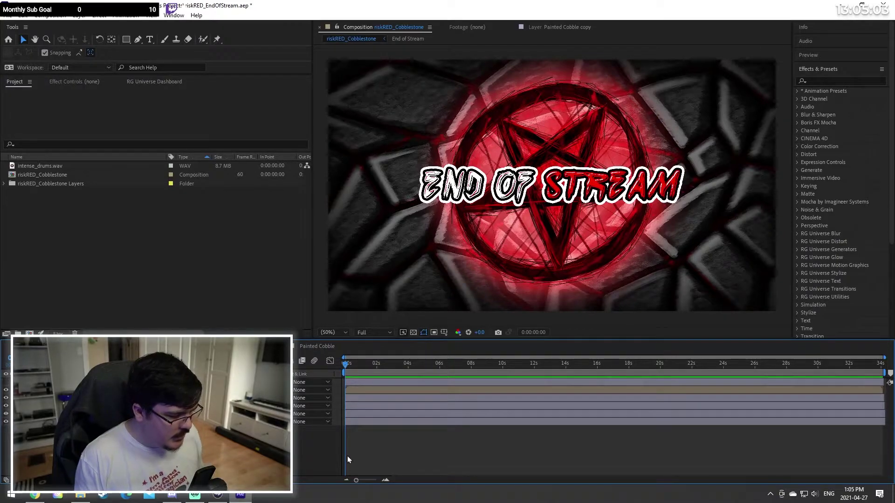
# Step: Try to adjust the end of the End of Stream layer, leaving its Normal blending mode in place
pyautogui.click(880, 391)
pyautogui.moveTo(882, 389); pyautogui.dragTo(881, 389)
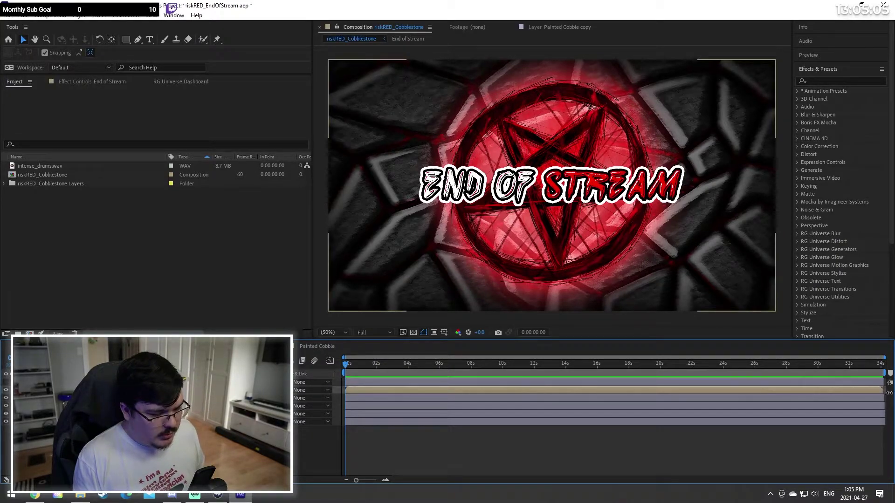
pyautogui.click(212, 390)
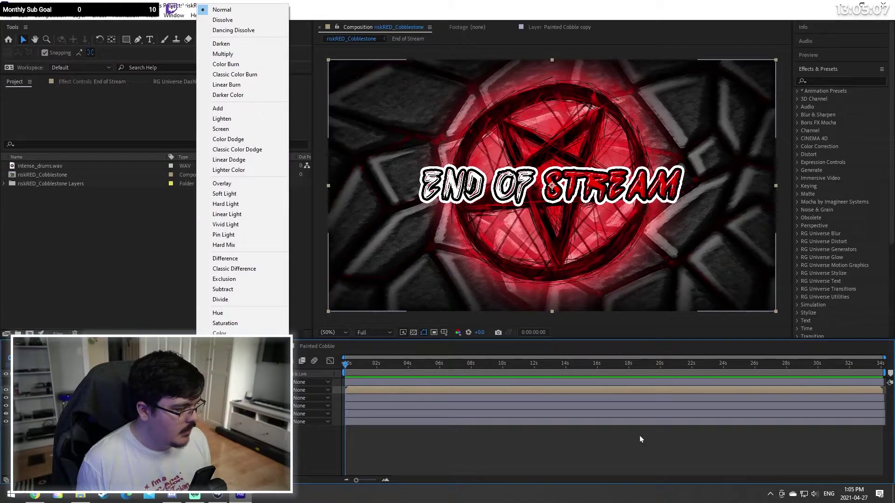
pyautogui.click(532, 461)
# Step: Delete the OG Lines layer from the riskRED_Cobblestone composition
pyautogui.click(116, 382)
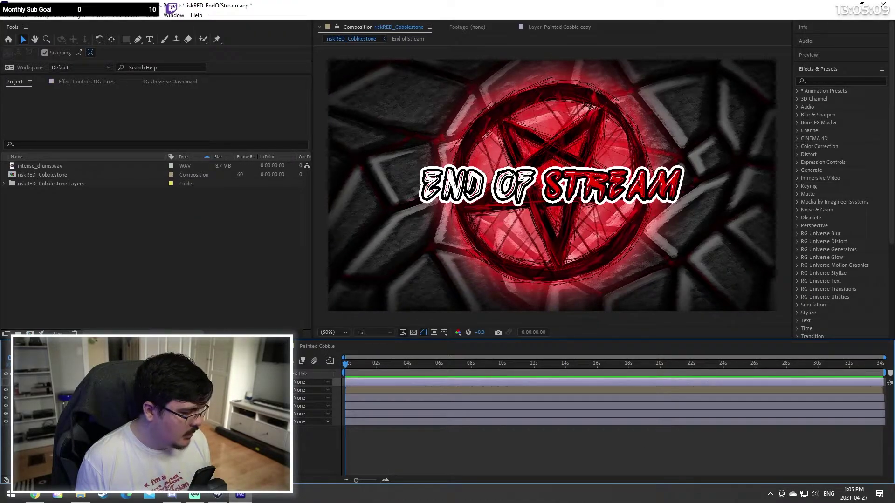
pyautogui.press('Delete')
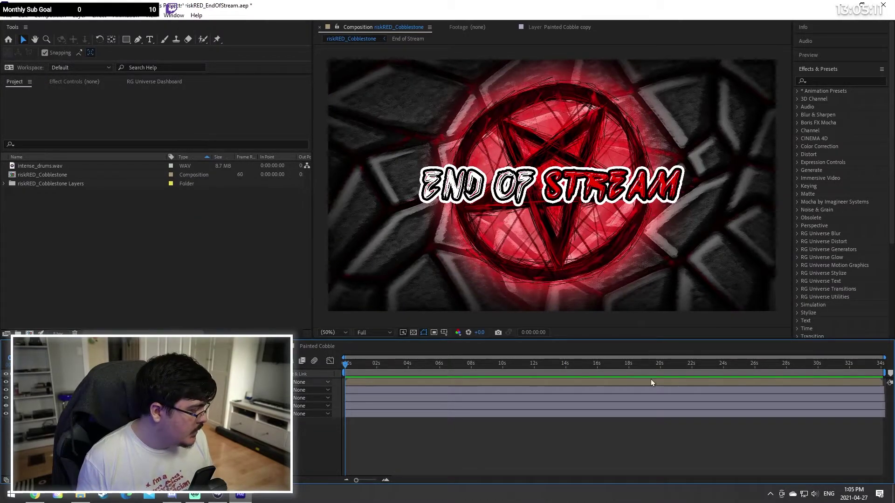
# Step: Expand the Pentagram layer's Transform properties and set a Rotation keyframe at 0:00:00:00
pyautogui.click(824, 396)
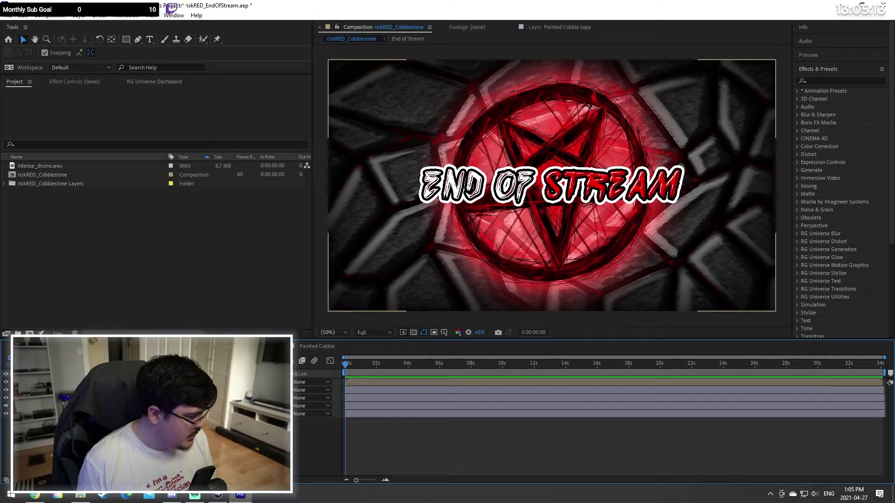
pyautogui.click(445, 391)
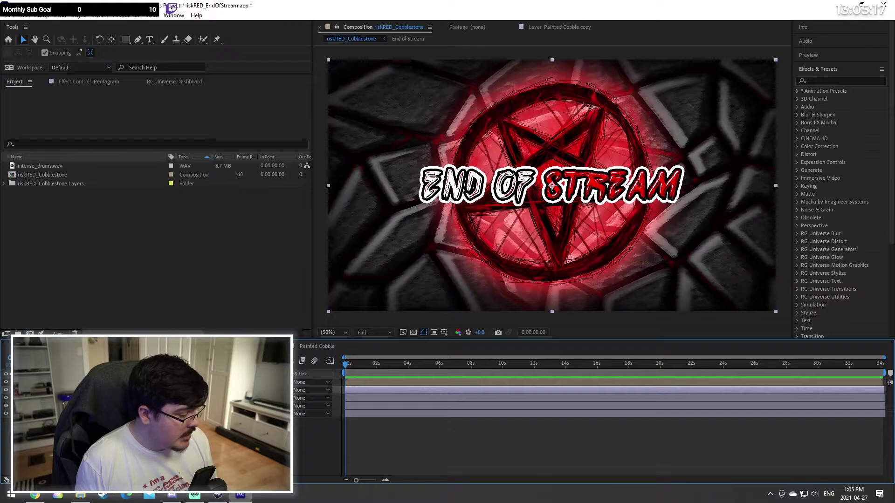
pyautogui.click(36, 390)
pyautogui.click(43, 398)
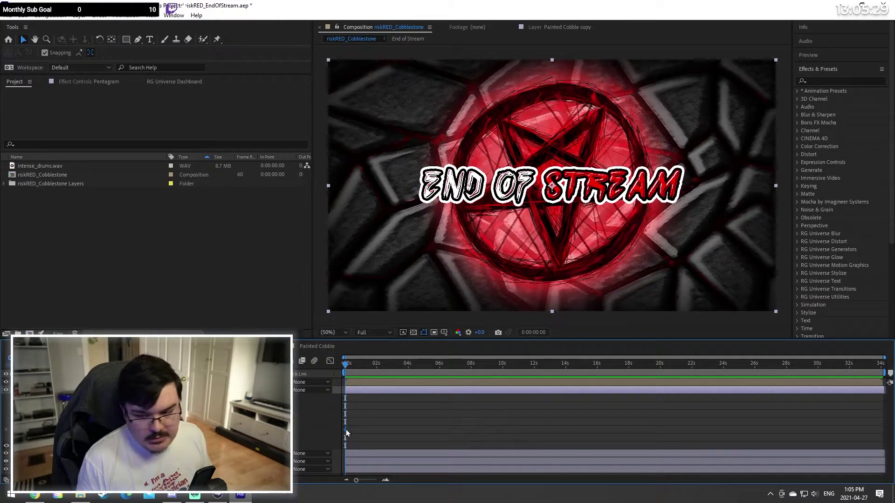
pyautogui.moveTo(356, 480); pyautogui.dragTo(390, 484)
pyautogui.moveTo(365, 367); pyautogui.dragTo(339, 373)
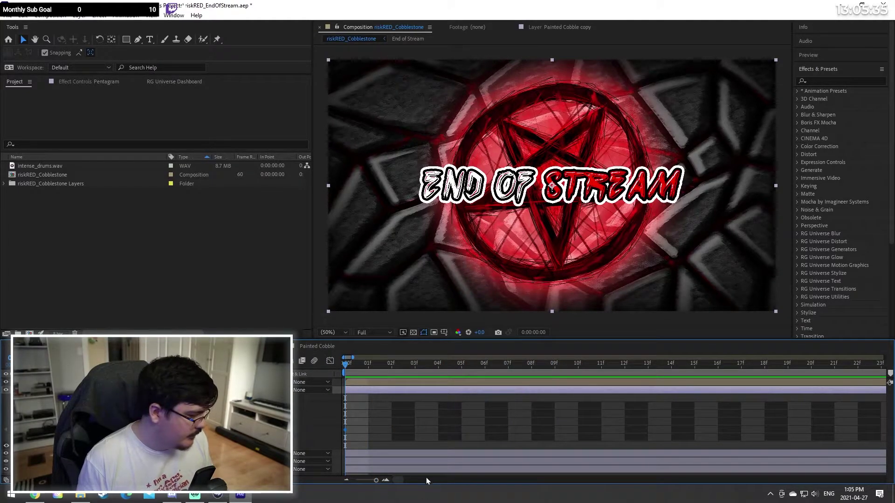
pyautogui.moveTo(375, 480); pyautogui.dragTo(340, 480)
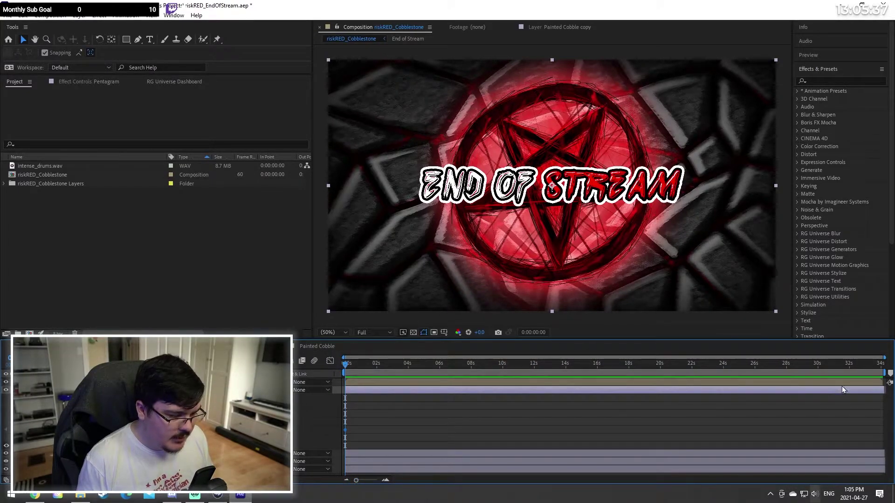
# Step: Add a second Rotation keyframe with a new angle to the Pentagram layer at 0:00:30:00
pyautogui.click(819, 366)
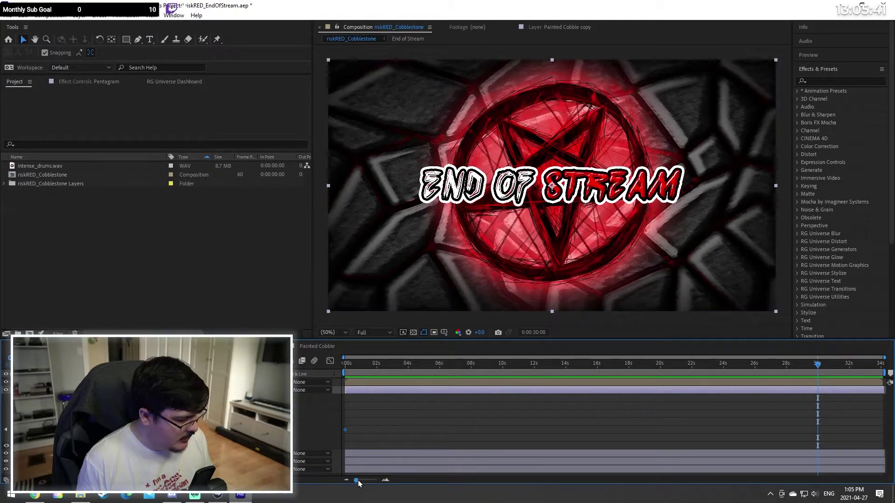
pyautogui.moveTo(358, 483); pyautogui.dragTo(377, 484)
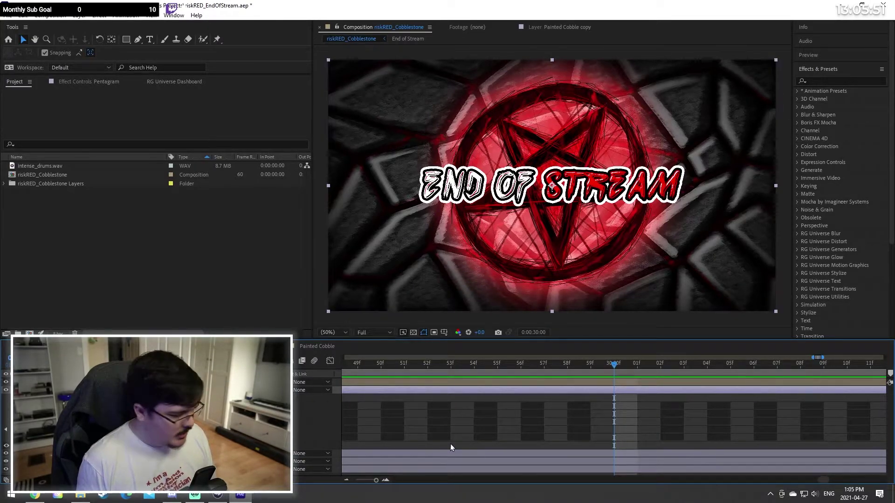
pyautogui.click(491, 407)
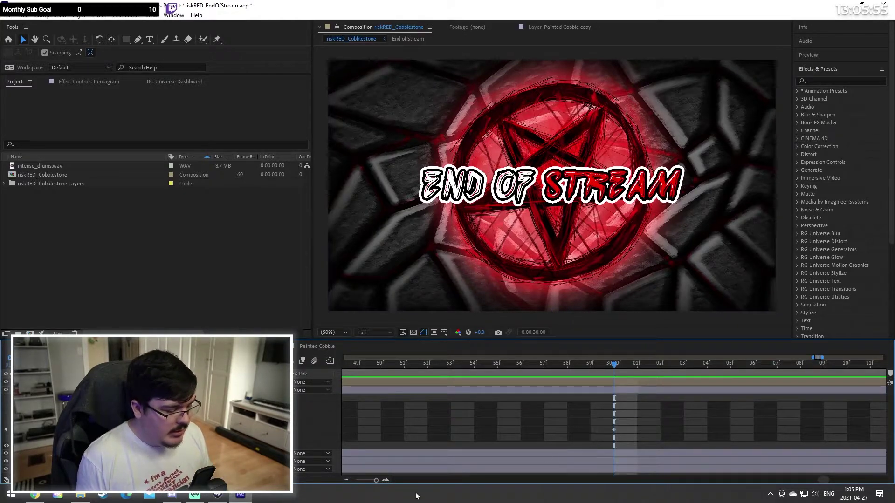
pyautogui.moveTo(378, 481); pyautogui.dragTo(343, 477)
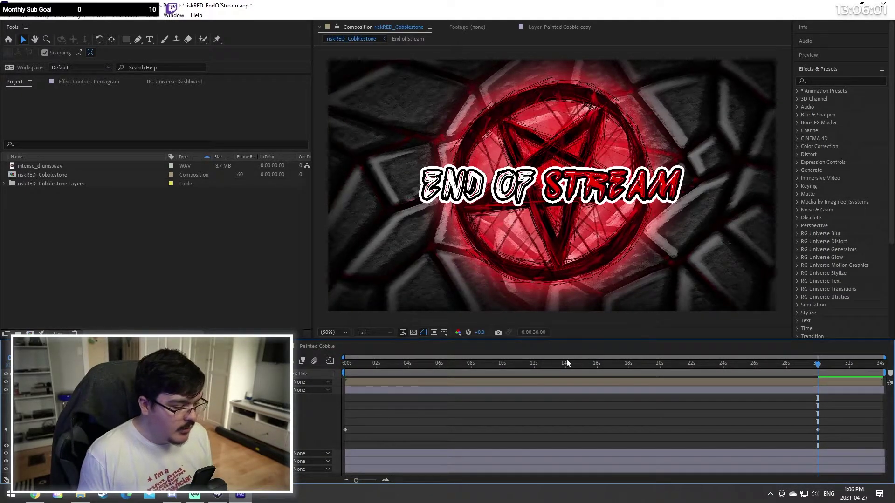
# Step: Scrub between the two Rotation keyframes to review how the pentagram turns behind the title
pyautogui.click(547, 362)
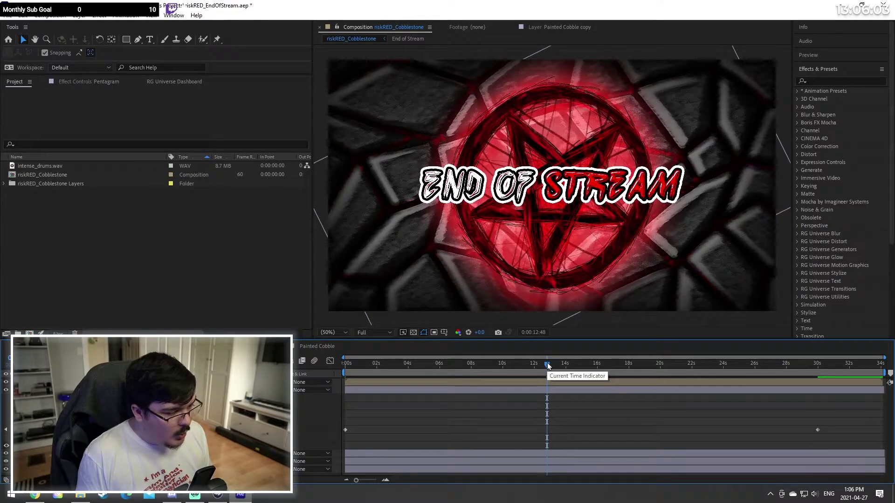
pyautogui.click(461, 364)
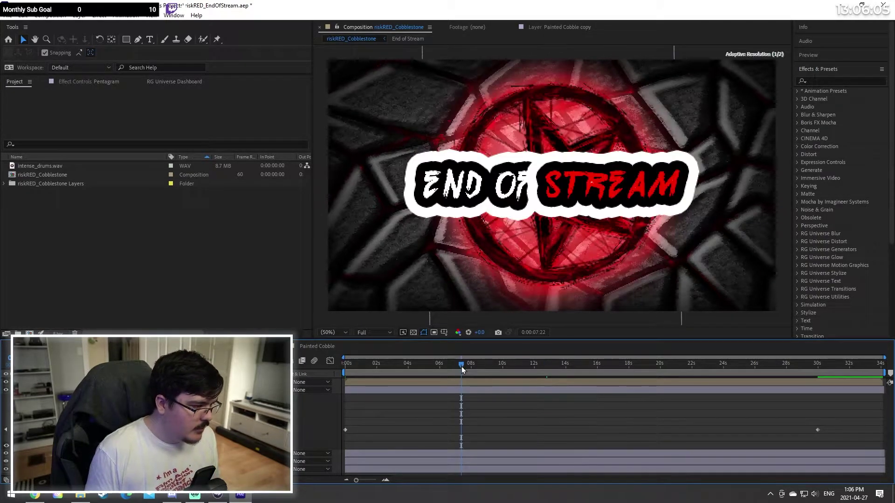
# Step: Check the pentagram's angle at several times between 0:00:04:00 and the Rotation keyframe at 0:00:30:00
pyautogui.click(408, 364)
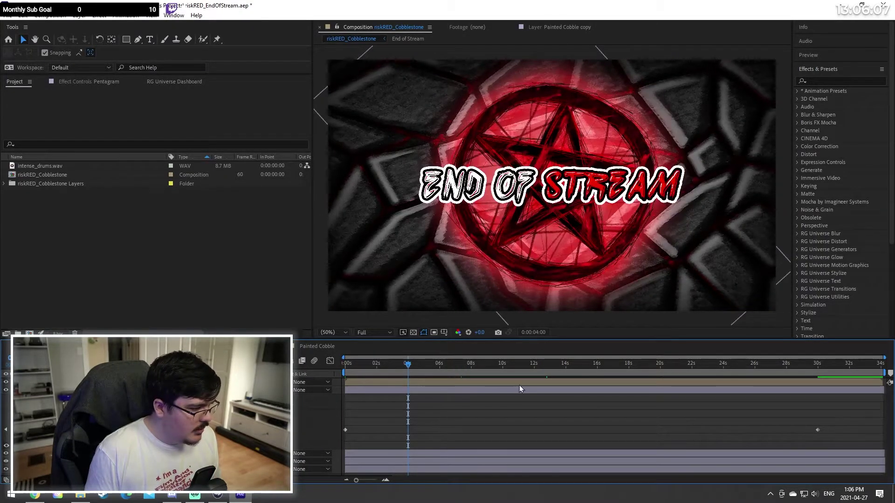
pyautogui.click(669, 363)
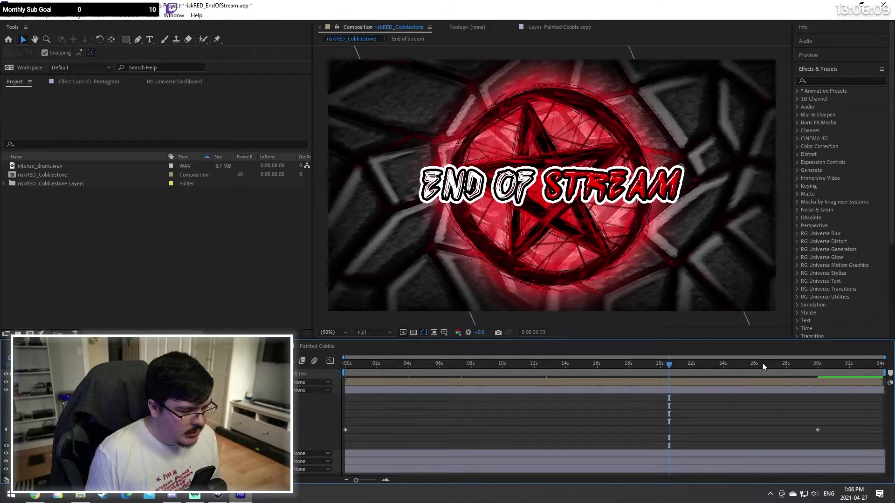
pyautogui.click(762, 362)
pyautogui.click(792, 365)
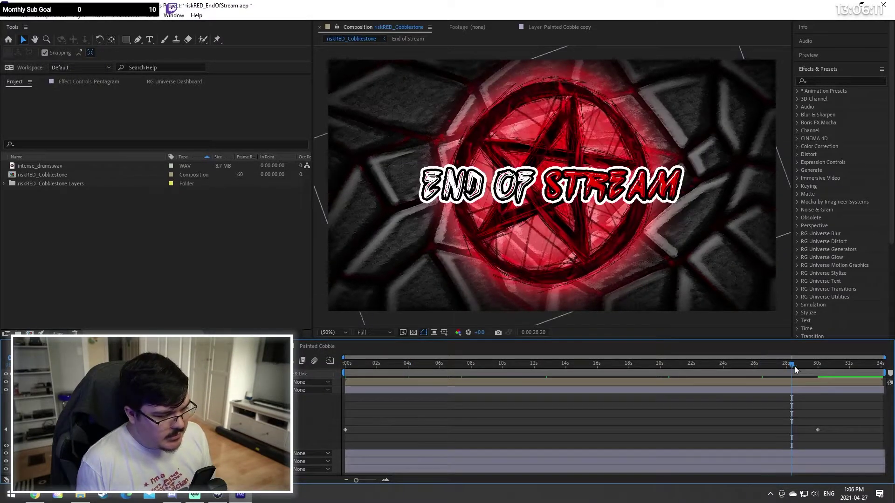
pyautogui.click(809, 366)
pyautogui.click(827, 366)
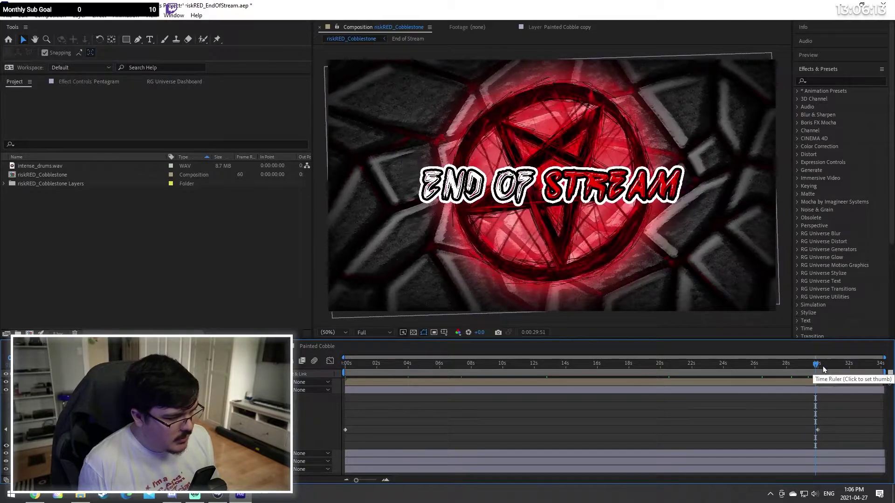
pyautogui.moveTo(376, 367); pyautogui.dragTo(774, 372)
# Step: Return to 0:00:00:00 and preview the first seconds of the pentagram's rotation twice
pyautogui.moveTo(598, 370); pyautogui.dragTo(345, 363)
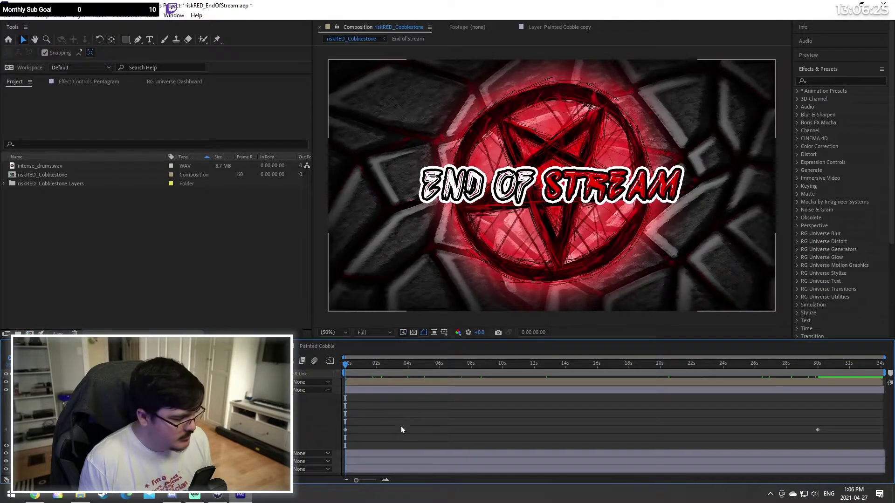
pyautogui.press('space')
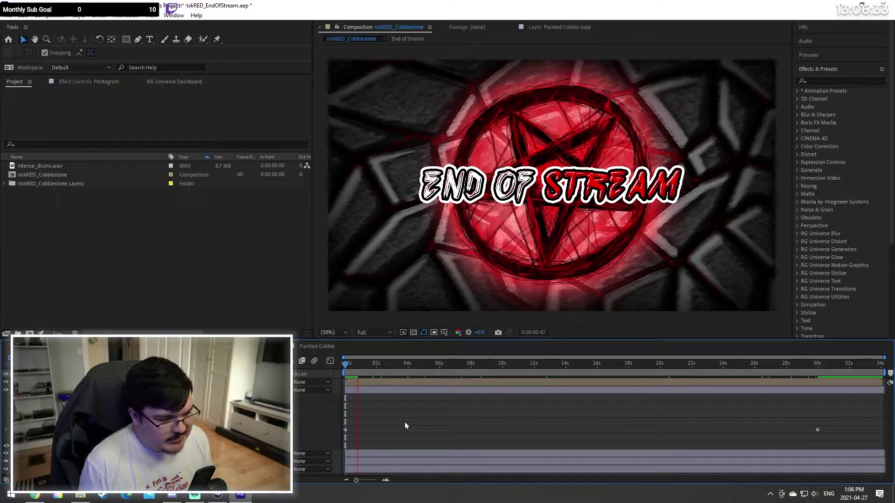
pyautogui.press('space')
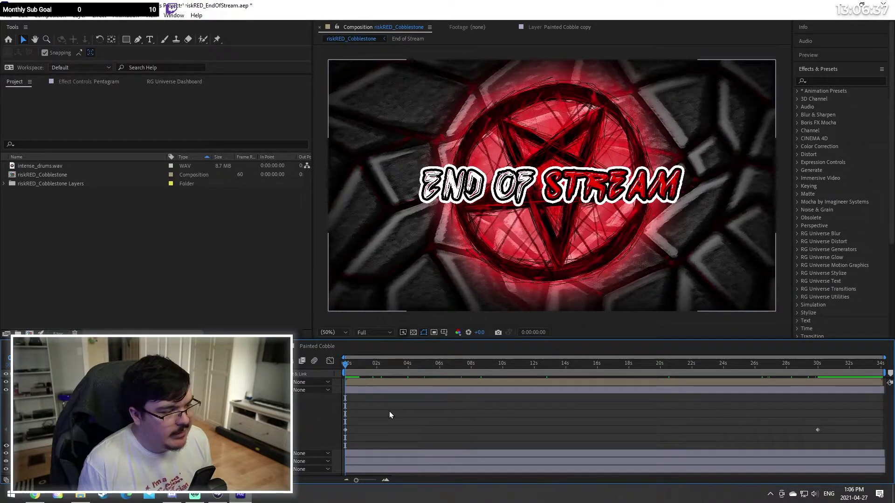
pyautogui.press('space')
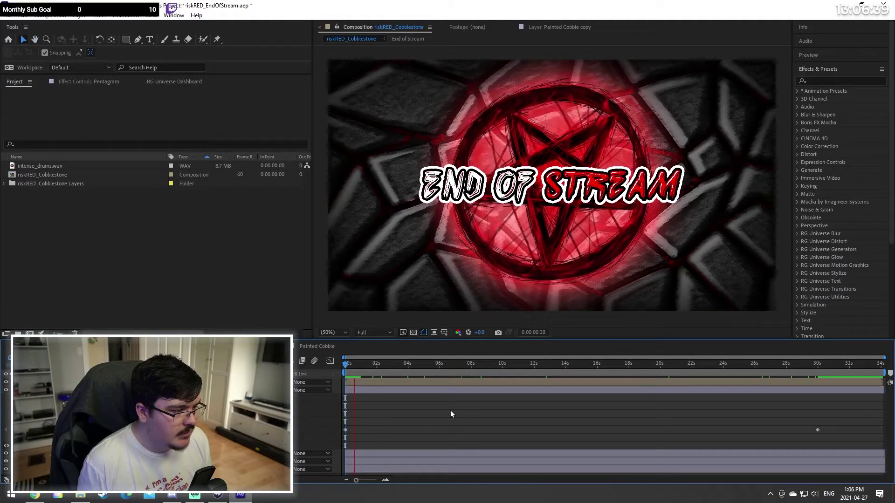
pyautogui.press('space')
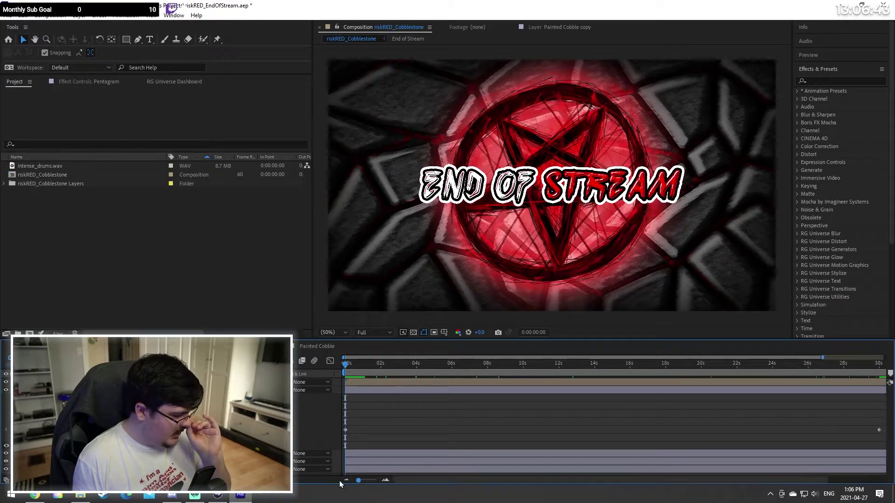
# Step: Place the current time exactly on the Pentagram layer's second Rotation keyframe at 0:00:30:00
pyautogui.click(818, 364)
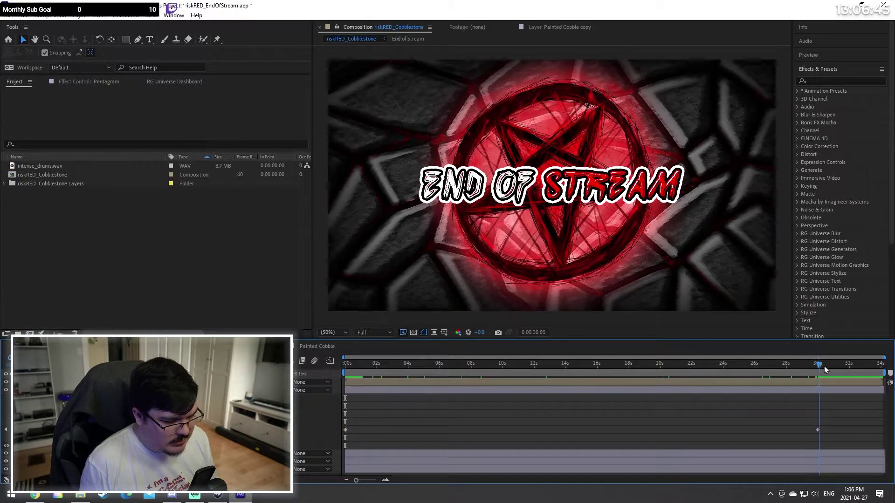
pyautogui.moveTo(819, 366); pyautogui.dragTo(816, 364)
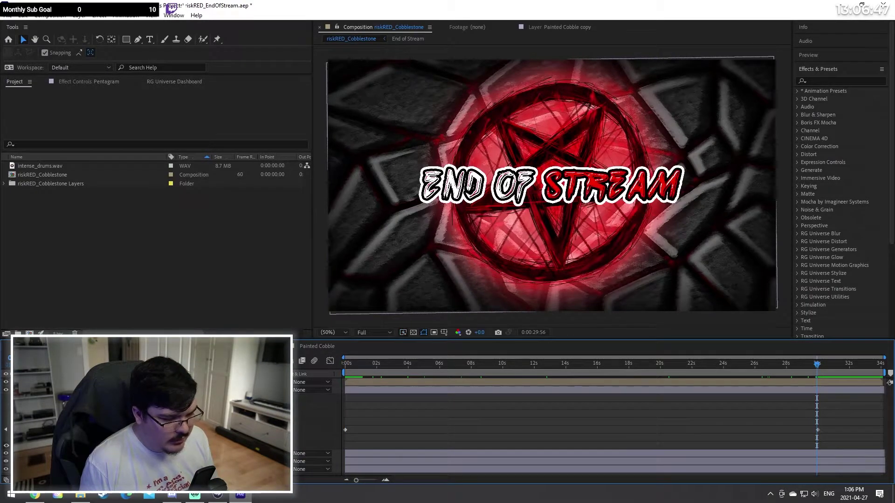
pyautogui.click(818, 430)
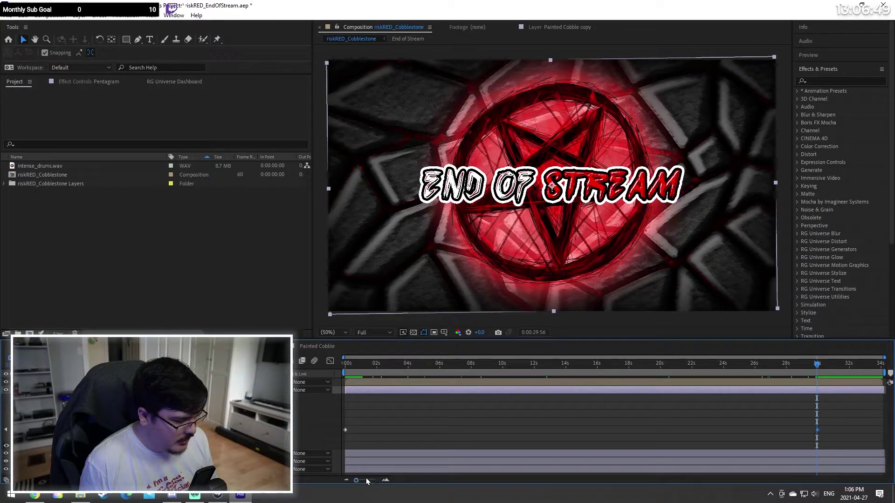
pyautogui.moveTo(357, 480); pyautogui.dragTo(380, 482)
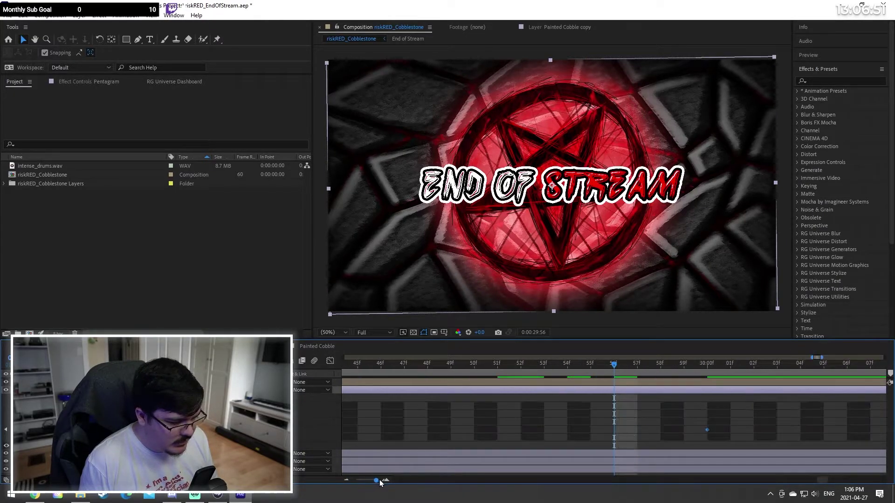
pyautogui.click(704, 364)
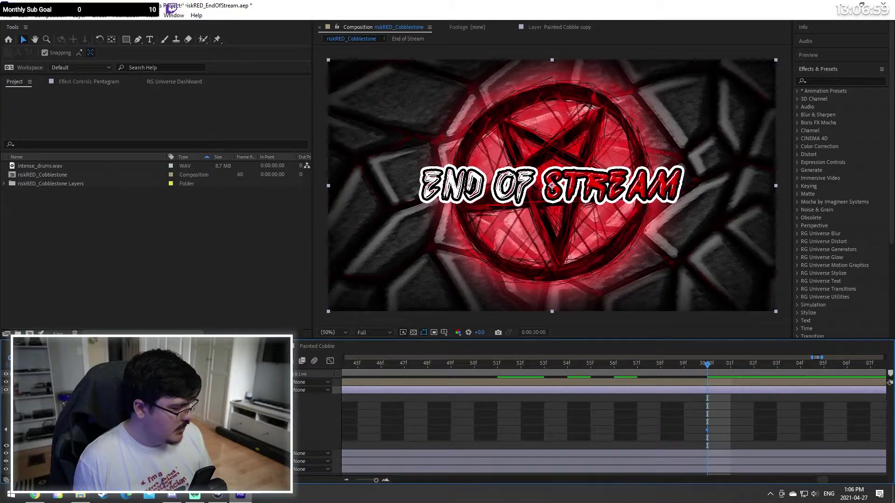
# Step: Open the Windows Calculator to work out the rotation, and change the Pentagram's Rotation keyframe angle at 0:00:30:00
pyautogui.press('F2')
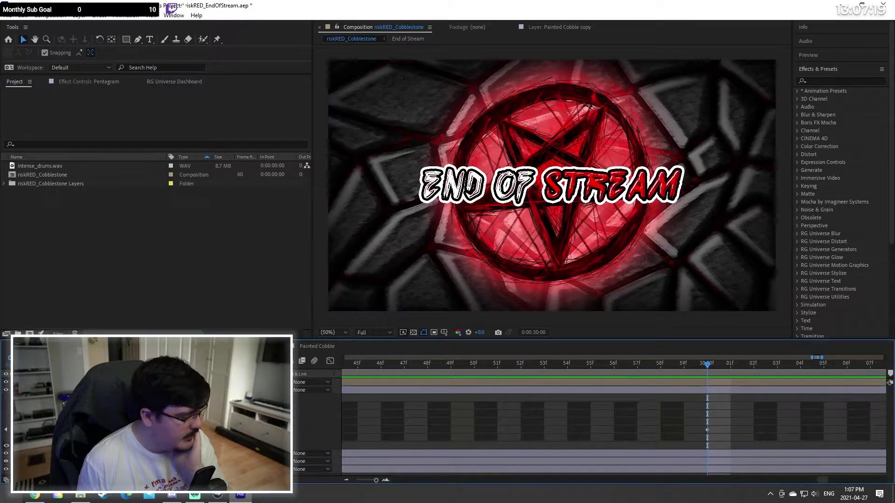
pyautogui.press('super')
pyautogui.write('calc')
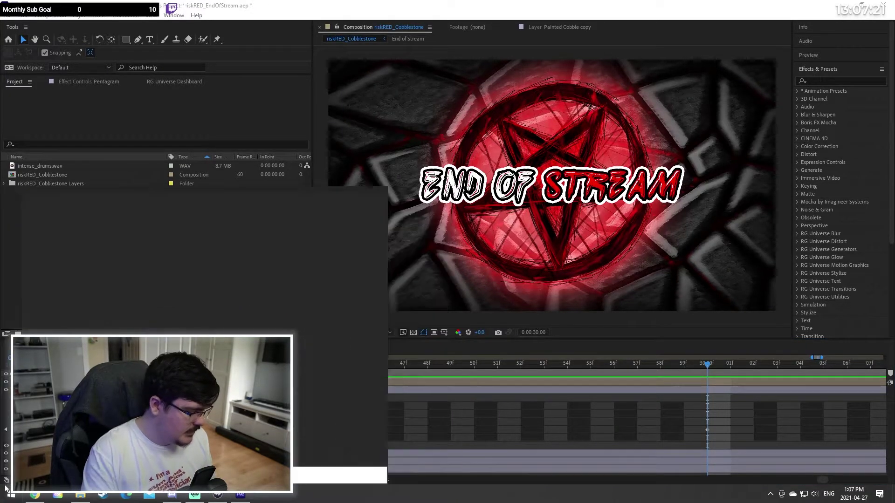
pyautogui.click(75, 234)
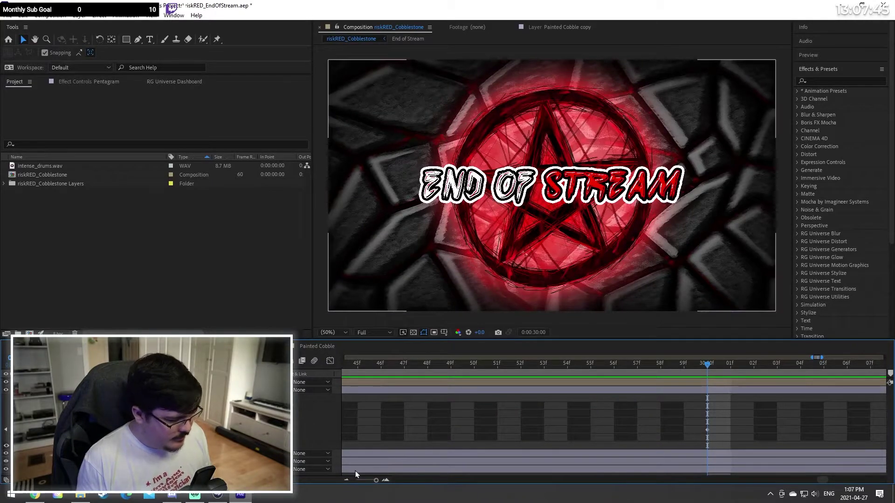
# Step: Show the whole timeline and preview the revised pentagram rotation from 0:00:00:00
pyautogui.moveTo(373, 481); pyautogui.dragTo(315, 484)
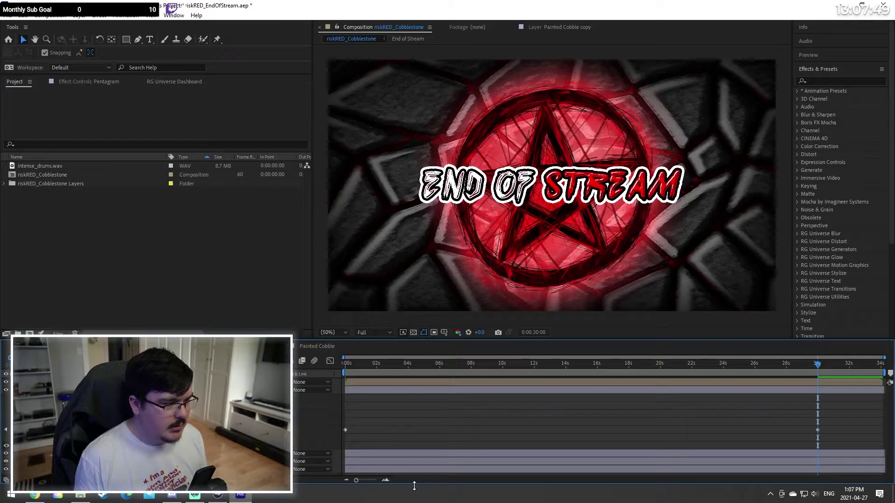
pyautogui.moveTo(356, 481); pyautogui.dragTo(298, 486)
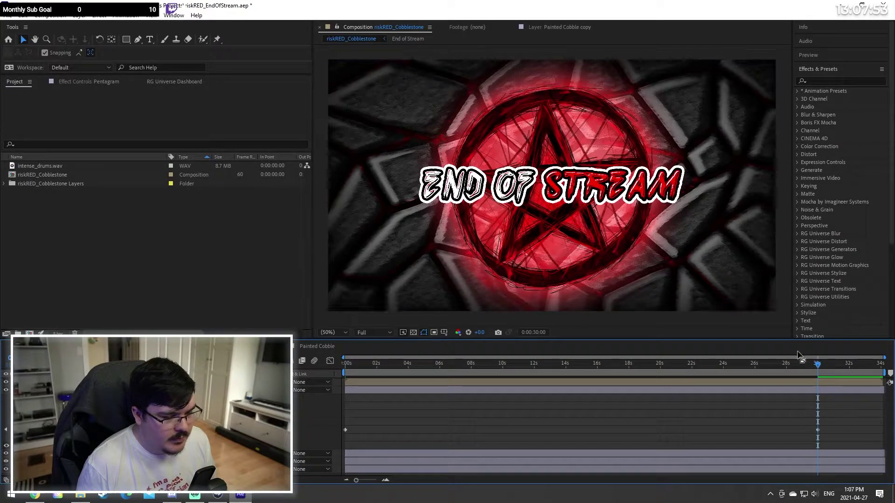
pyautogui.moveTo(790, 365); pyautogui.dragTo(344, 364)
pyautogui.press('space')
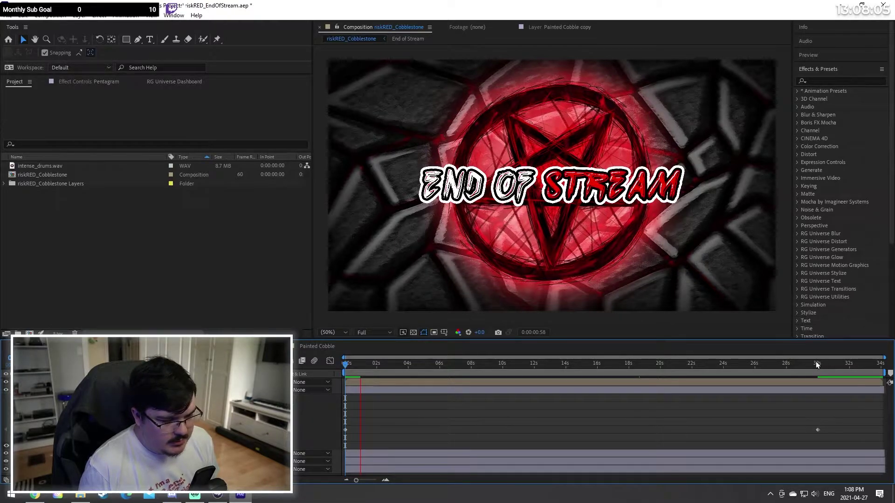
pyautogui.press('space')
# Step: Move the current time to 0:00:04:08 to check the Pentagram's rotation at that frame
pyautogui.moveTo(404, 367); pyautogui.dragTo(409, 369)
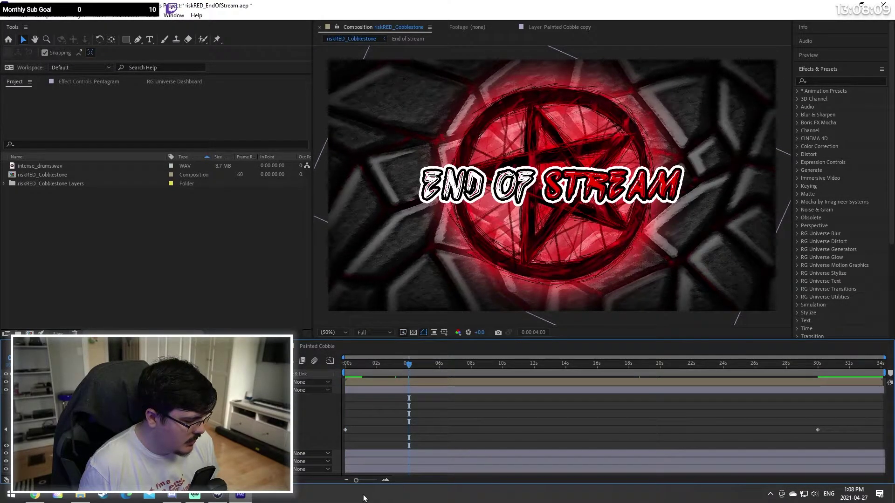
pyautogui.moveTo(356, 481); pyautogui.dragTo(378, 486)
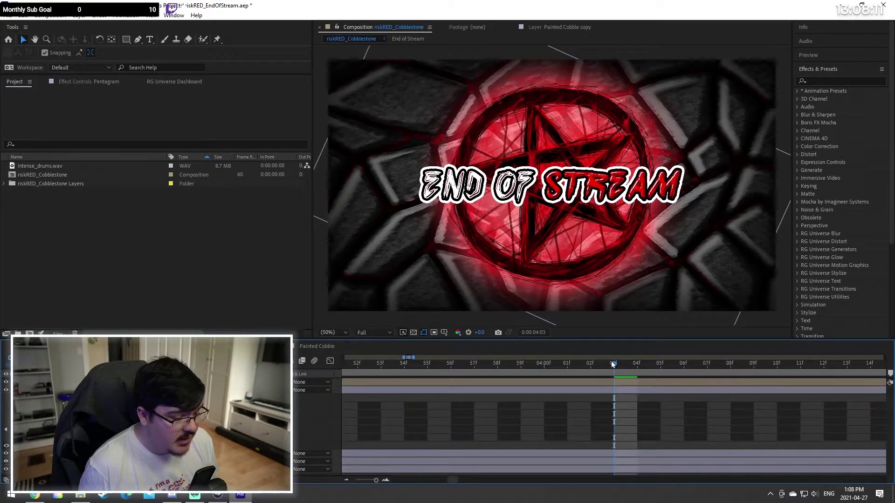
pyautogui.moveTo(633, 367); pyautogui.dragTo(734, 367)
pyautogui.hotkey('alt', '[')
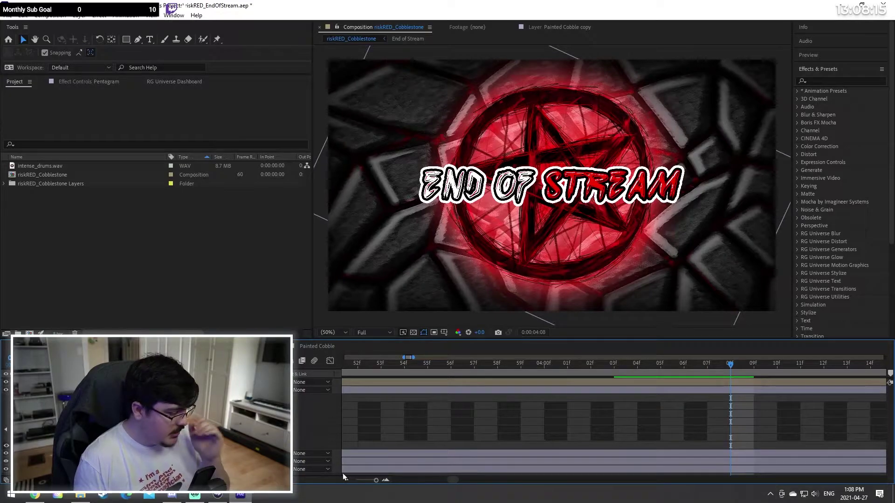
pyautogui.moveTo(373, 482); pyautogui.dragTo(348, 482)
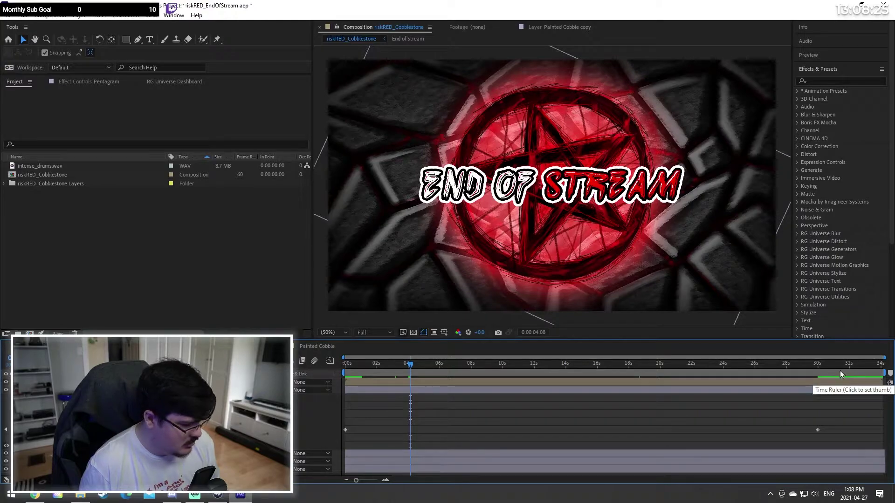
# Step: Add a third Rotation keyframe with a new angle to the Pentagram layer at 0:00:32:34
pyautogui.moveTo(844, 366)
pyautogui.mouseDown()
pyautogui.moveTo(873, 366)
pyautogui.moveTo(857, 366)
pyautogui.mouseUp()
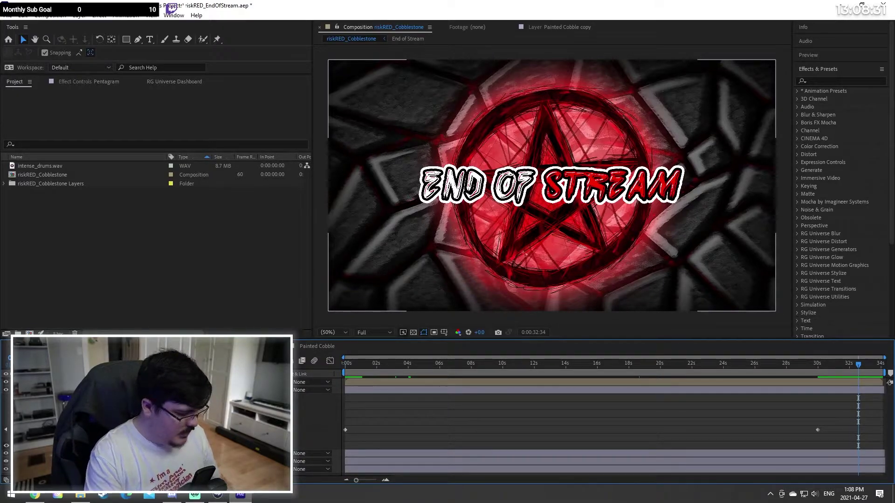
pyautogui.press('Return')
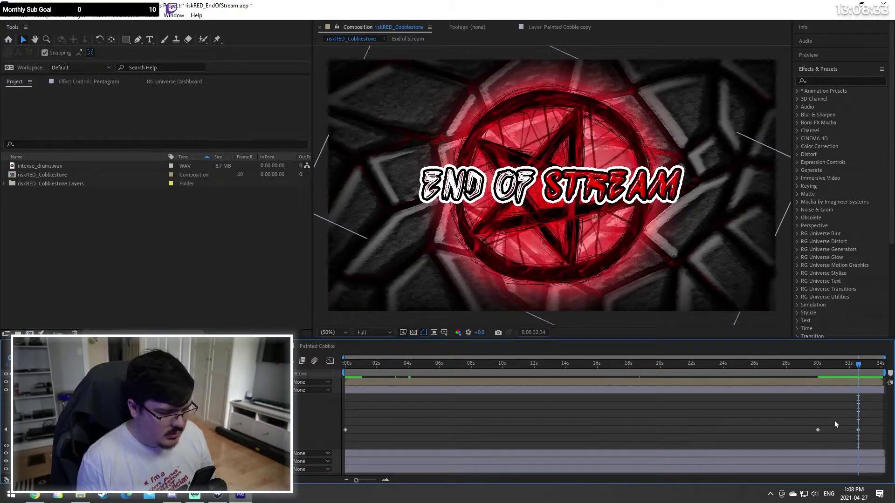
pyautogui.click(857, 430)
pyautogui.press('Delete')
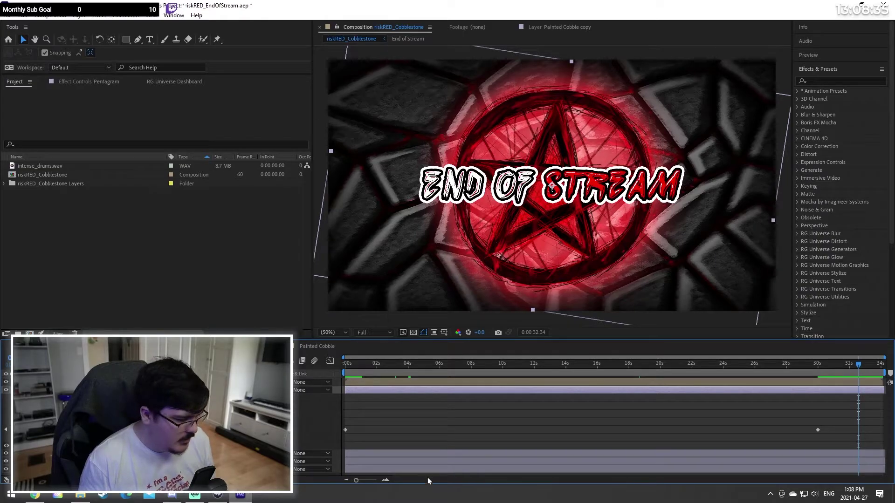
pyautogui.hotkey('ctrl', 'z')
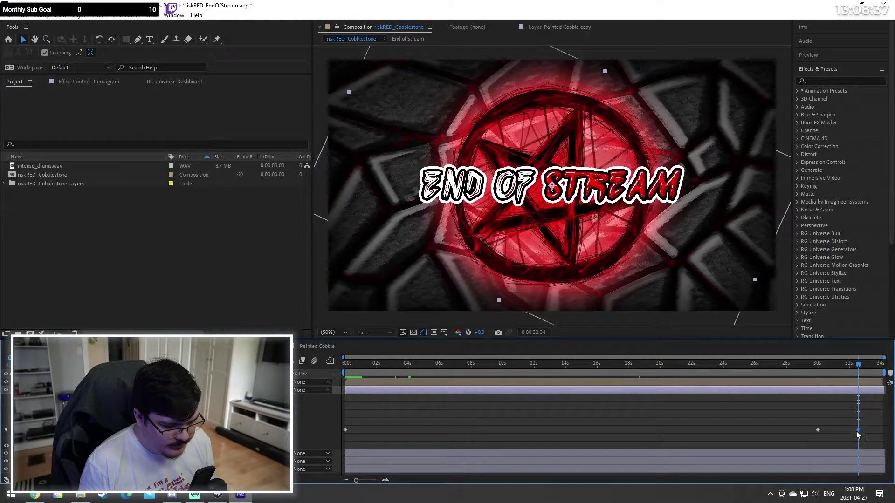
# Step: Move the Pentagram's third Rotation keyframe to the end of the timeline, return to 0:00:00:00 and deselect the keyframe
pyautogui.moveTo(857, 430); pyautogui.dragTo(870, 432)
pyautogui.moveTo(860, 366); pyautogui.dragTo(888, 368)
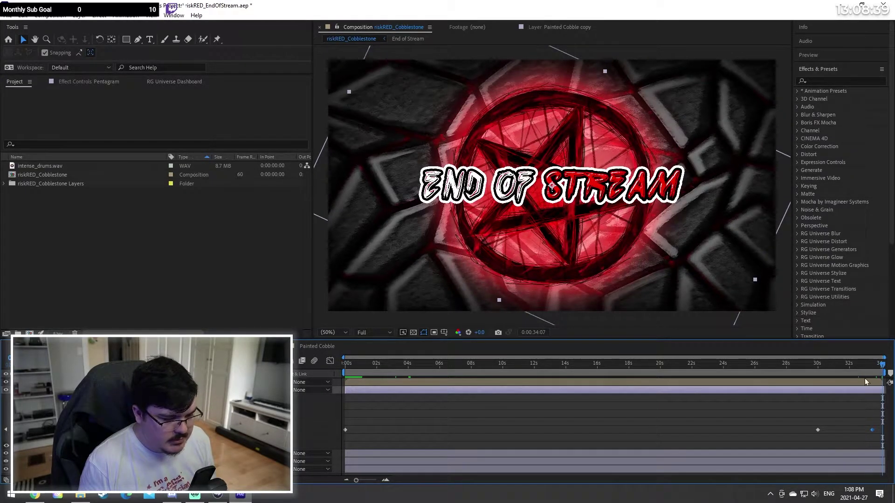
pyautogui.moveTo(360, 480)
pyautogui.mouseDown()
pyautogui.moveTo(384, 486)
pyautogui.moveTo(377, 483)
pyautogui.mouseUp()
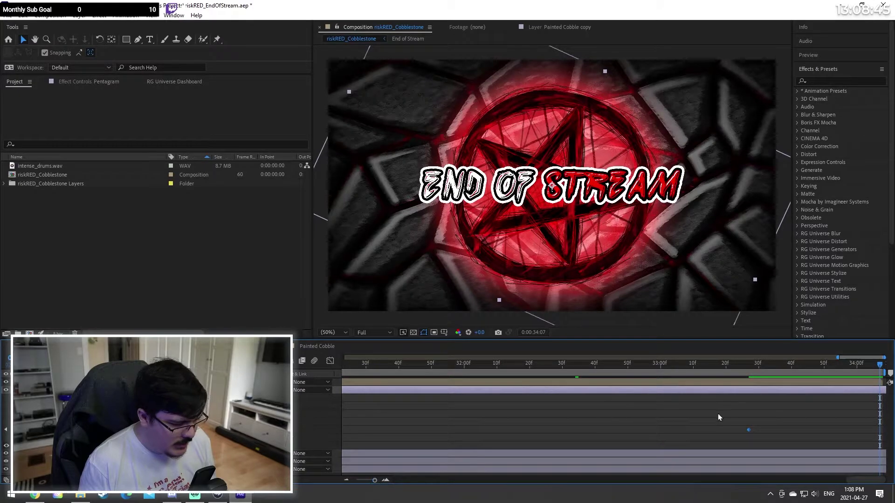
pyautogui.moveTo(747, 431); pyautogui.dragTo(882, 438)
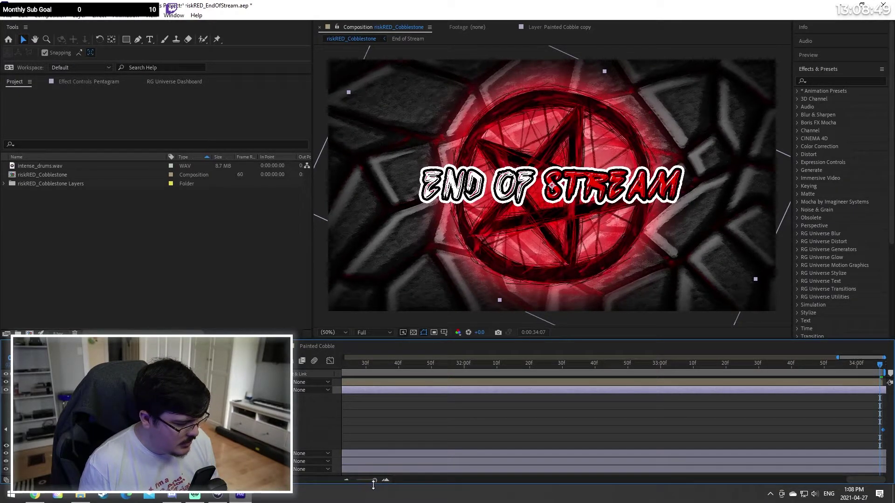
pyautogui.moveTo(374, 480); pyautogui.dragTo(351, 481)
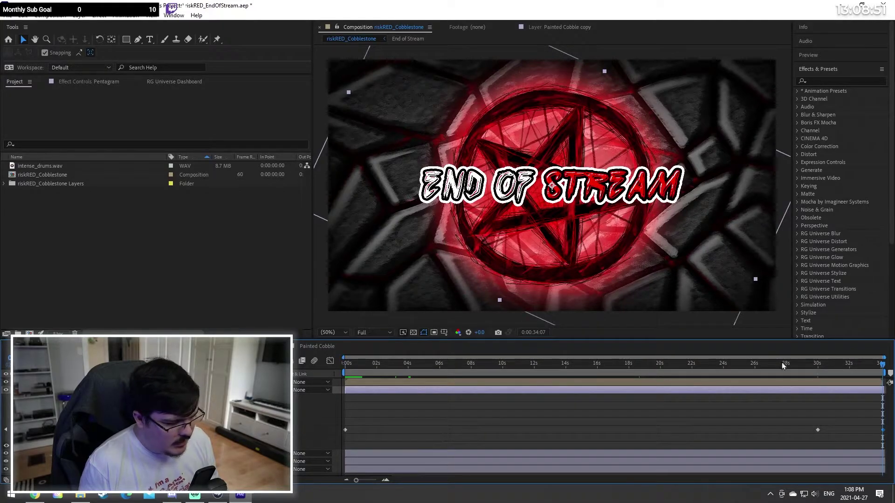
pyautogui.moveTo(782, 366); pyautogui.dragTo(334, 382)
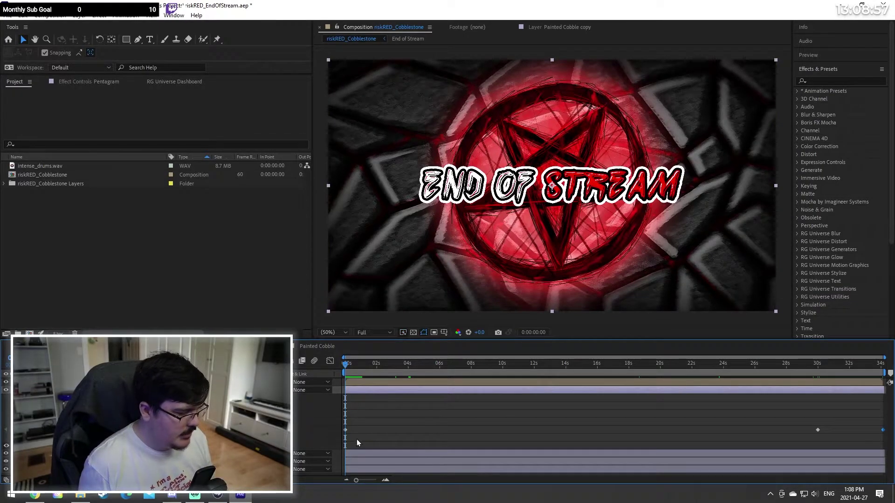
pyautogui.click(395, 425)
# Step: Import riskRED_AltPentagram.png from File Explorer into the project
pyautogui.click(94, 390)
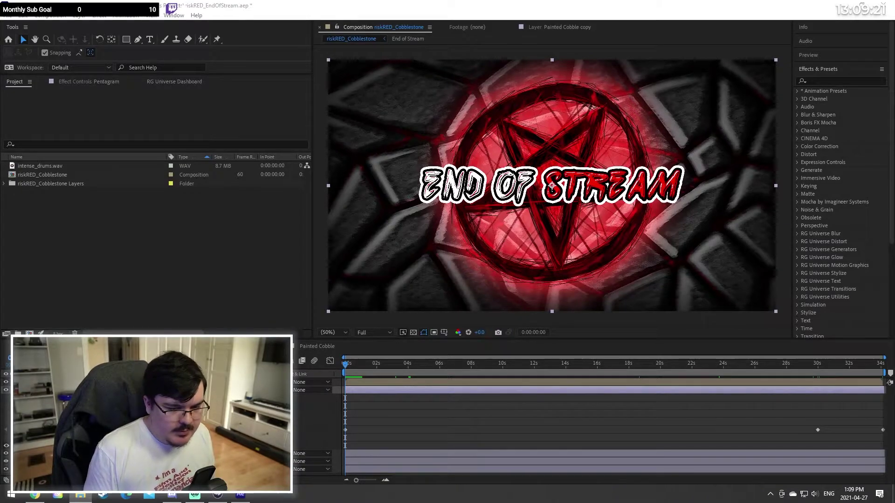
pyautogui.moveTo(239, 275); pyautogui.dragTo(99, 279)
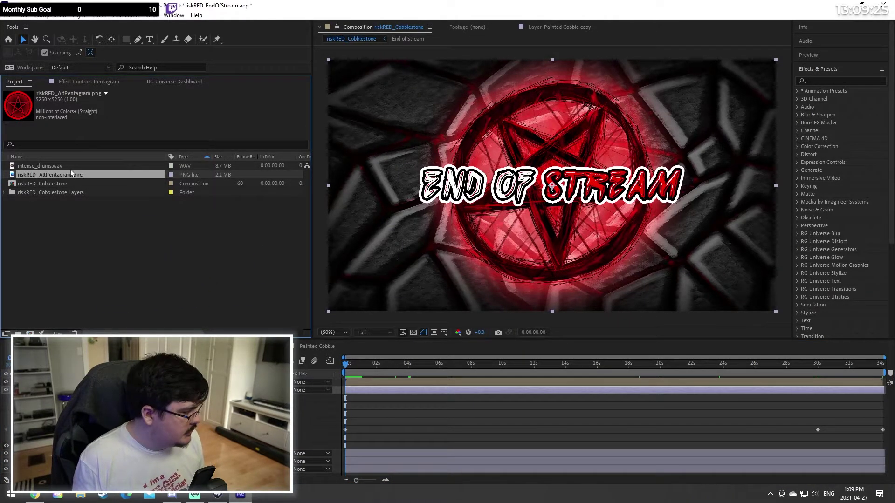
# Step: Add riskRED_AltPentagram.png to the composition above the Pentagram layer, scale it down to cover the original pentagram, and deselect it
pyautogui.moveTo(72, 174); pyautogui.dragTo(321, 390)
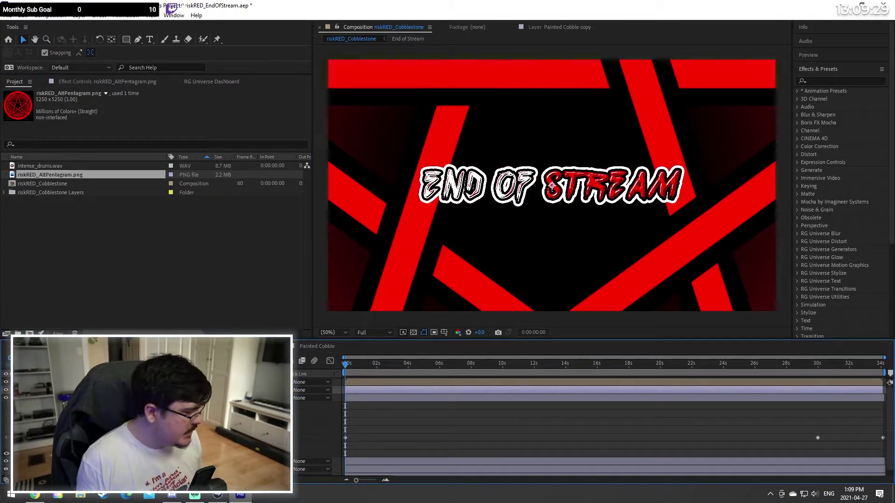
pyautogui.press('s')
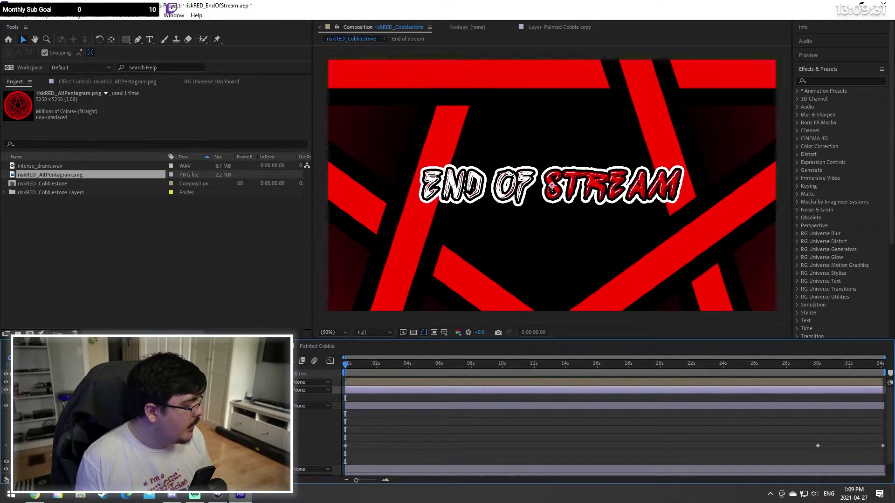
pyautogui.click(50, 397)
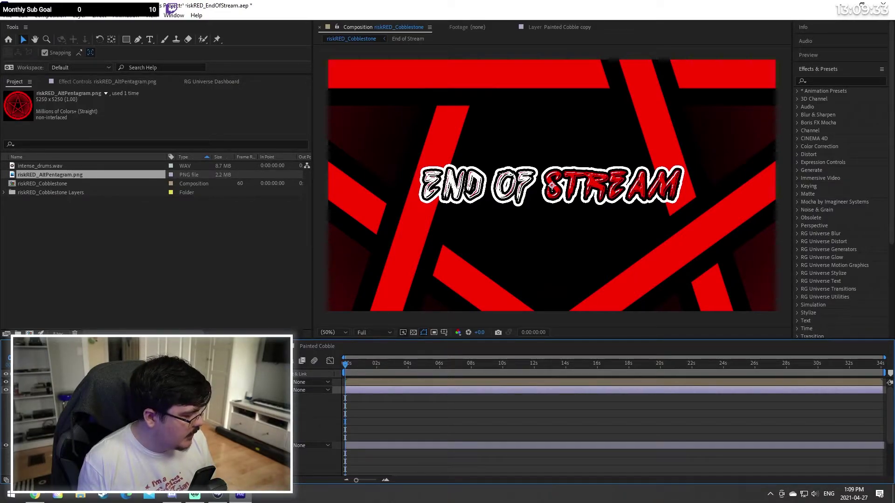
pyautogui.moveTo(224, 421); pyautogui.dragTo(186, 422)
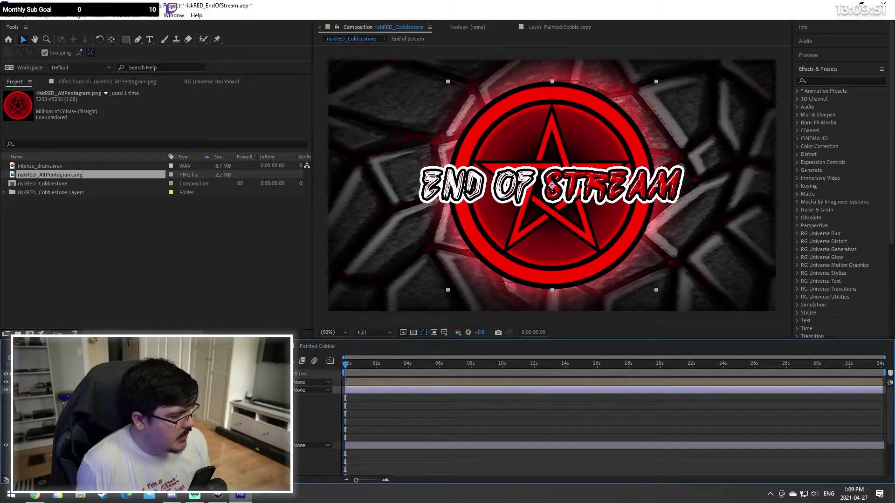
pyautogui.moveTo(174, 422); pyautogui.dragTo(173, 421)
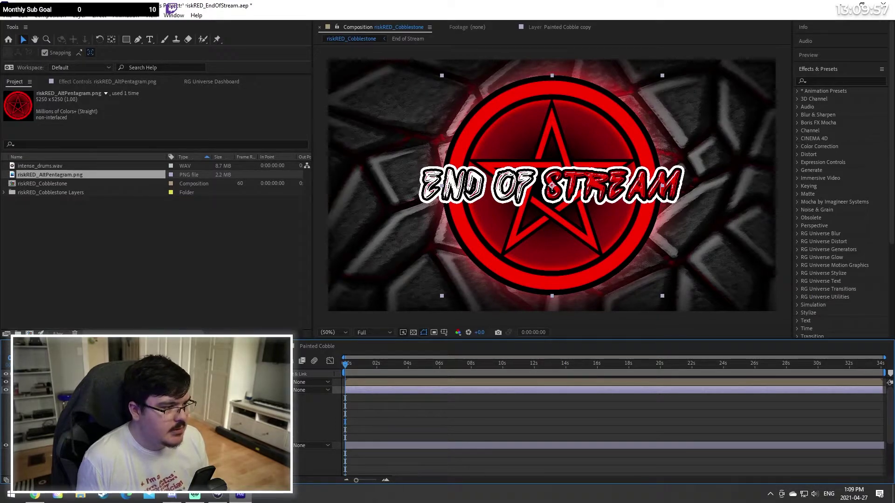
pyautogui.click(625, 468)
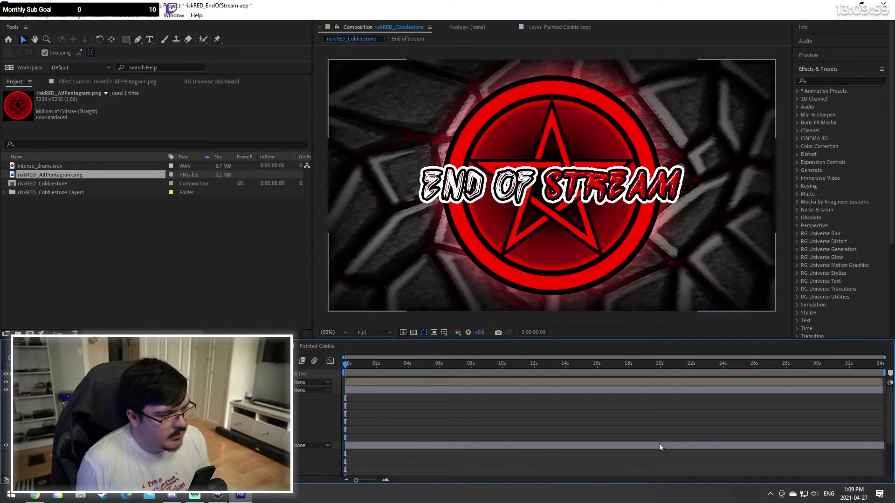
pyautogui.rightClick(493, 407)
pyautogui.click(377, 418)
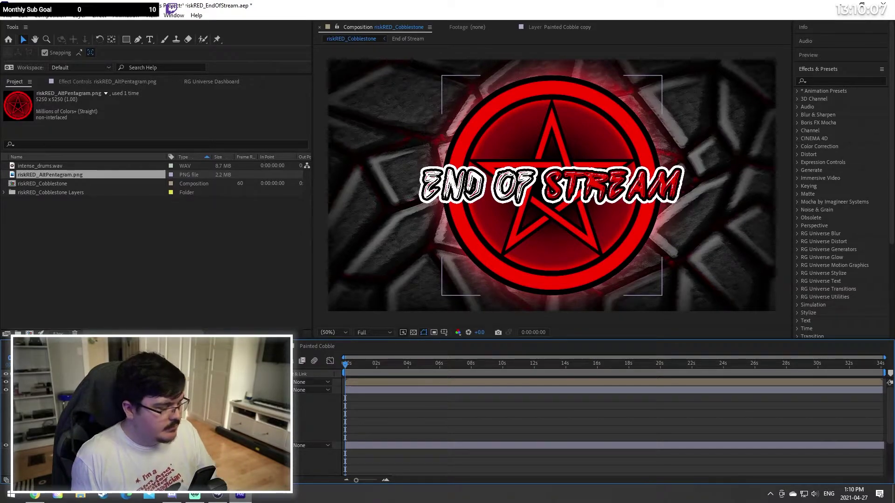
pyautogui.click(83, 390)
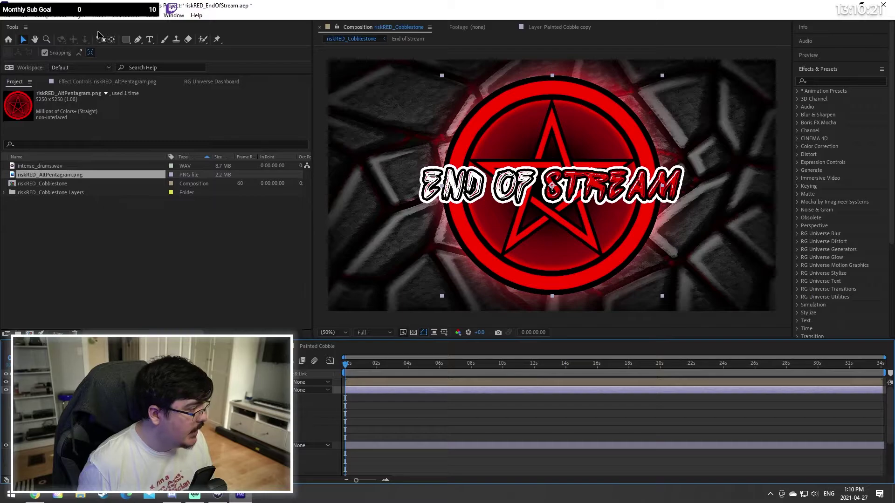
pyautogui.click(127, 15)
pyautogui.moveTo(100, 15)
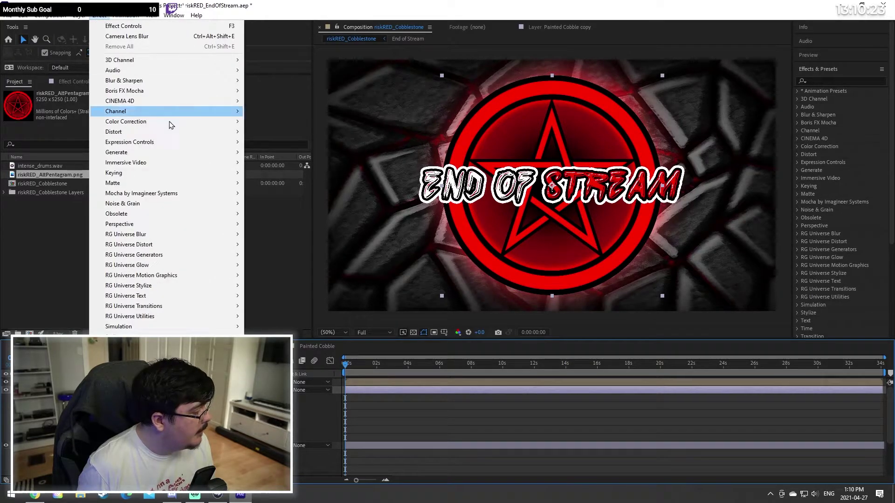
pyautogui.click(86, 17)
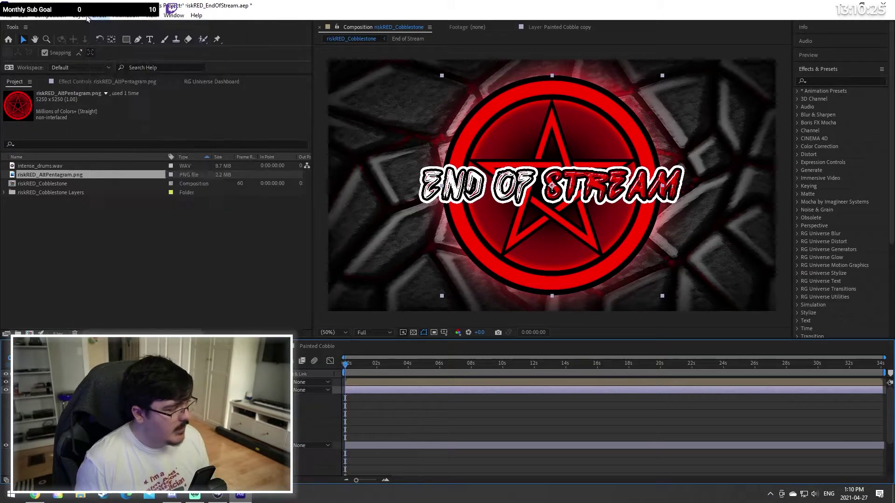
pyautogui.click(88, 17)
pyautogui.click(98, 19)
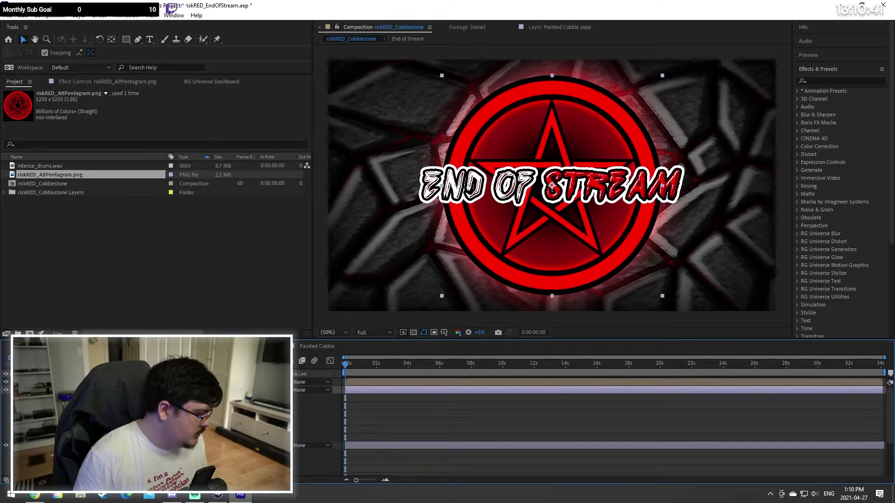
# Step: Rotate the alternative pentagram so its star points downward and set a Rotation keyframe at 0:00:00:00
pyautogui.press('Return')
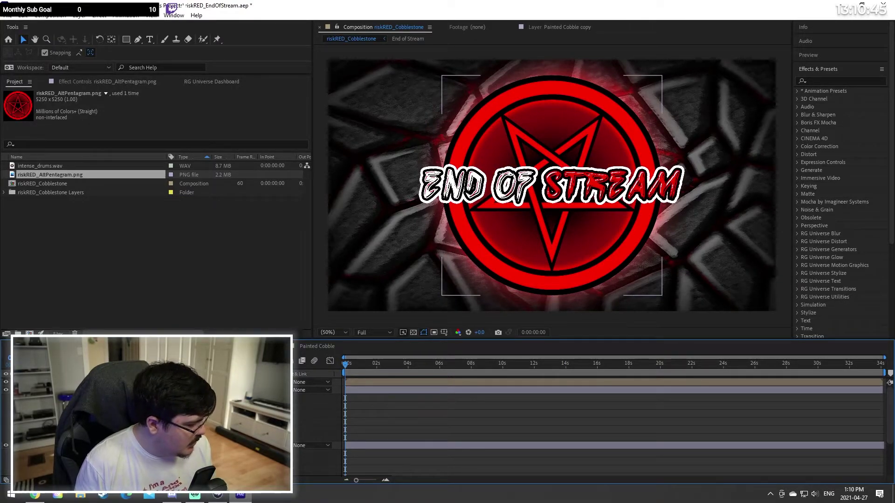
pyautogui.click(55, 429)
# Step: Try adding a second Rotation keyframe with a new angle to the alternative pentagram at 0:00:30:12
pyautogui.moveTo(597, 367); pyautogui.dragTo(818, 368)
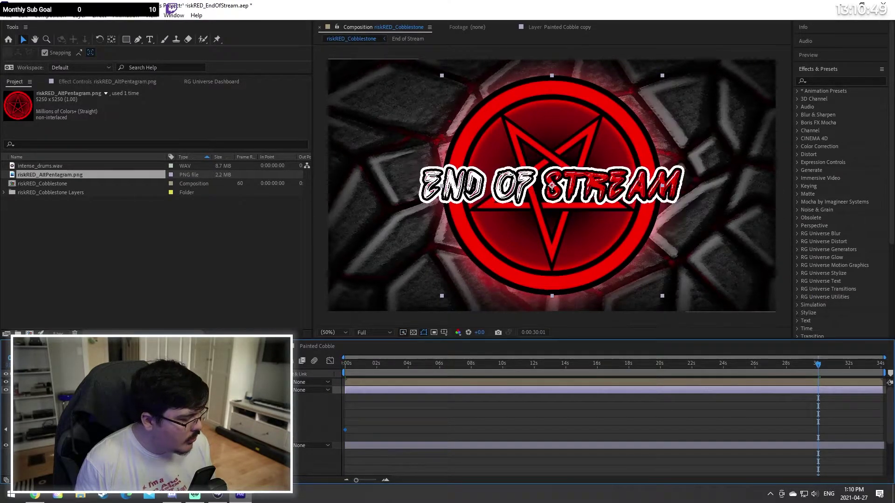
pyautogui.moveTo(357, 480); pyautogui.dragTo(374, 480)
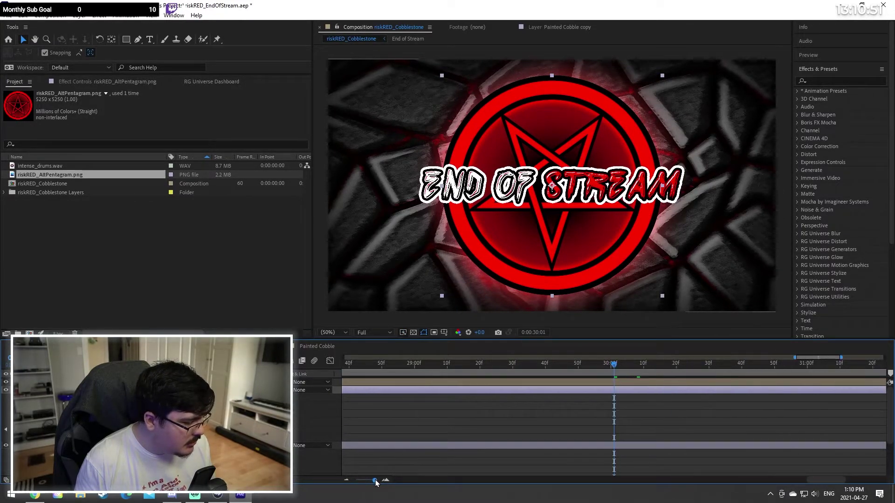
pyautogui.moveTo(617, 363); pyautogui.dragTo(649, 363)
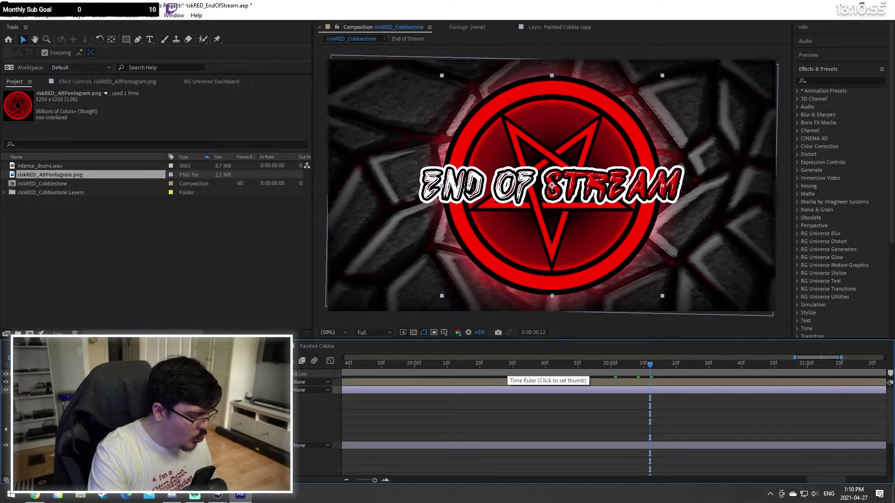
pyautogui.hotkey('ctrl', 'v')
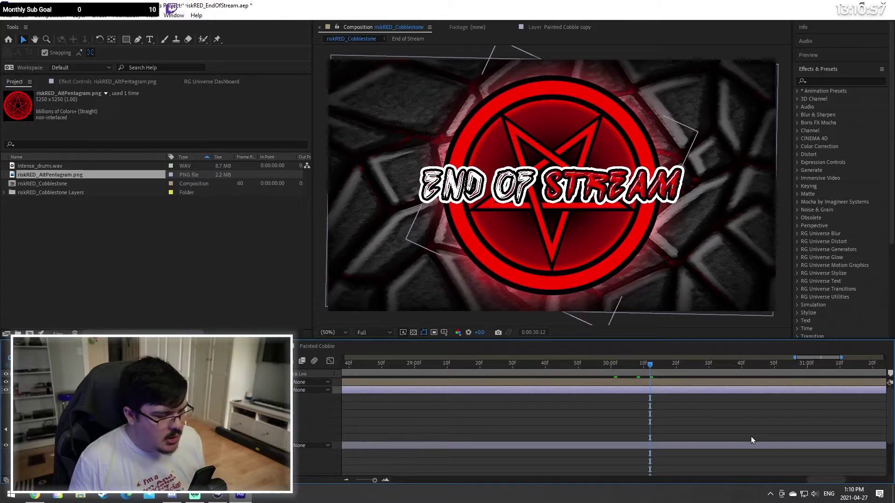
# Step: Try moving the alternative pentagram's second Rotation keyframe to the end of the timeline
pyautogui.moveTo(650, 430); pyautogui.dragTo(848, 395)
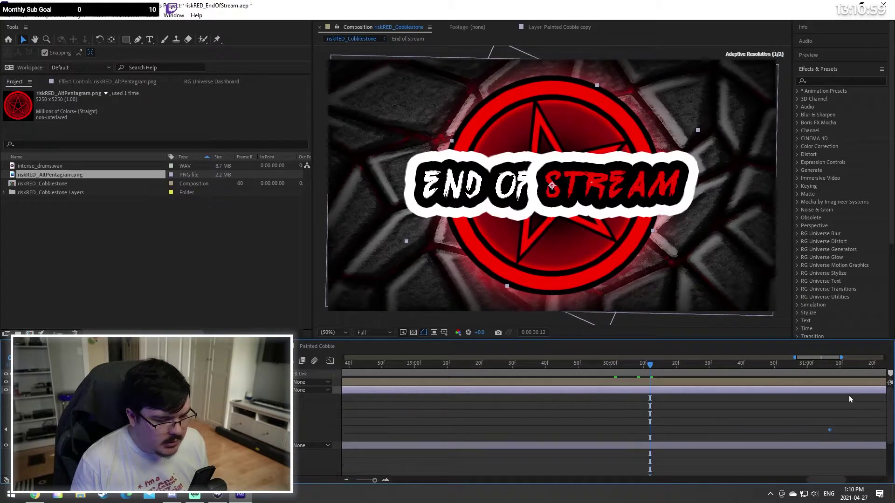
pyautogui.click(876, 365)
pyautogui.moveTo(879, 370); pyautogui.dragTo(775, 375)
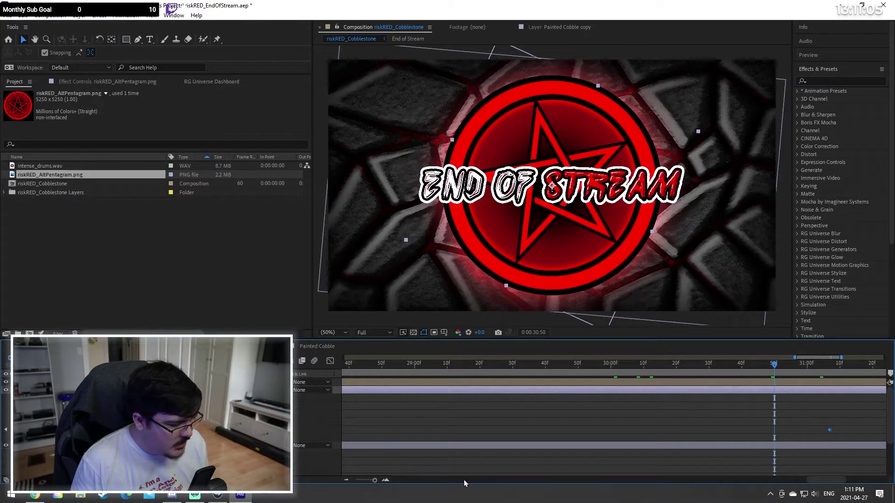
pyautogui.moveTo(375, 480); pyautogui.dragTo(314, 485)
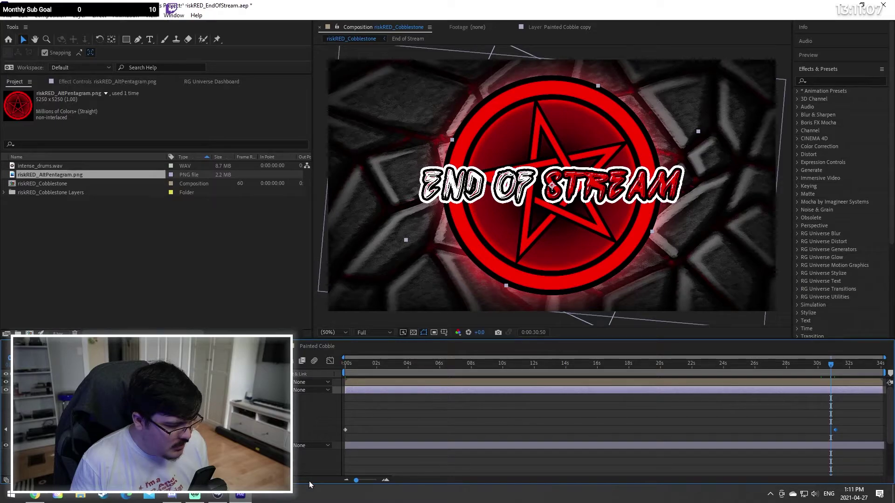
pyautogui.click(884, 368)
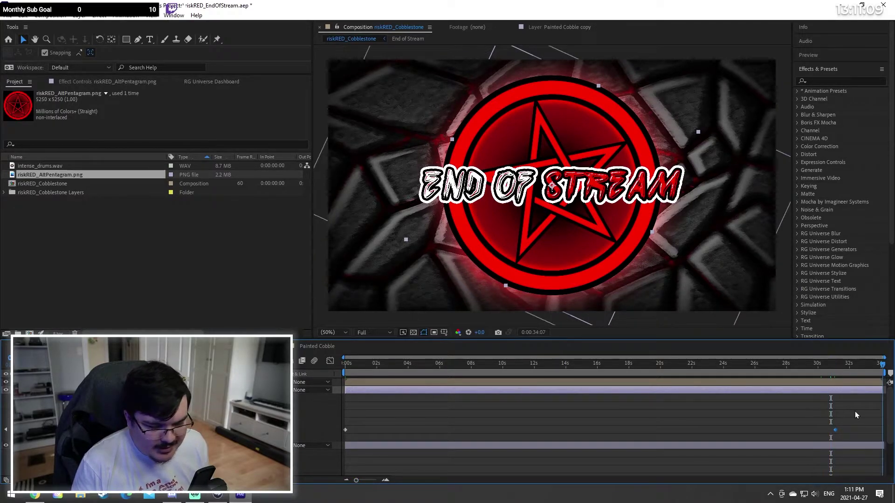
pyautogui.moveTo(838, 430); pyautogui.dragTo(882, 430)
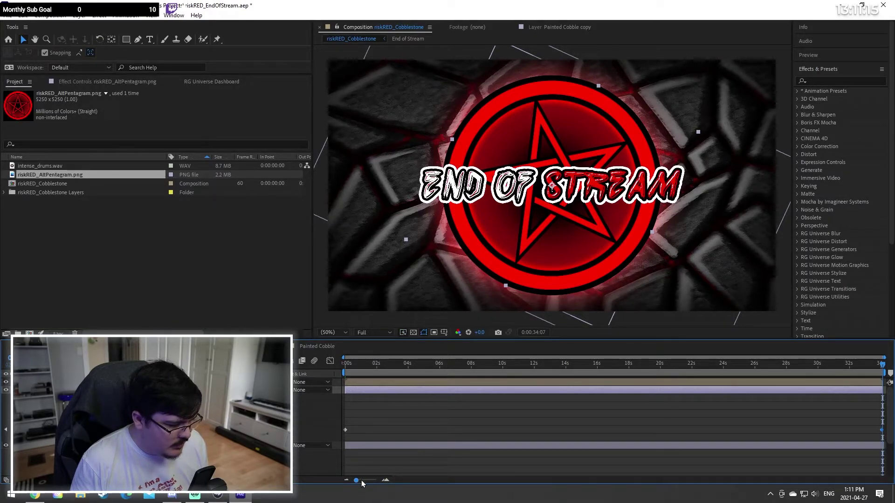
pyautogui.moveTo(361, 483); pyautogui.dragTo(381, 483)
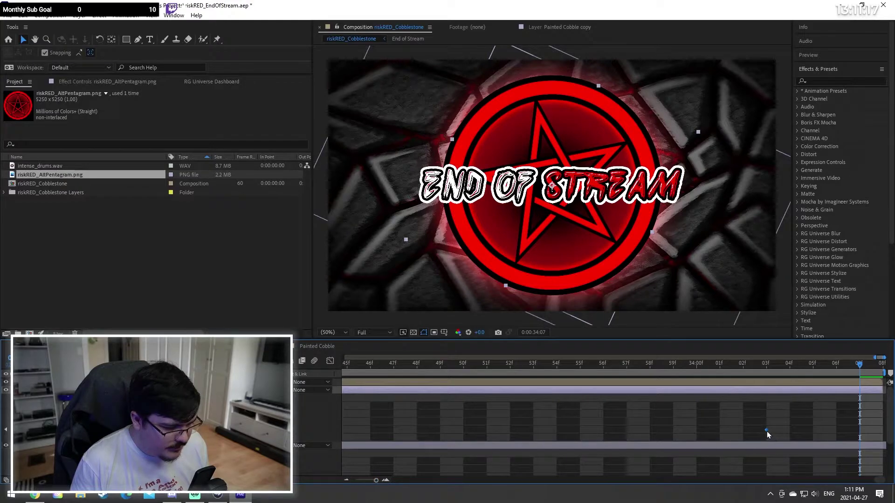
pyautogui.moveTo(767, 431); pyautogui.dragTo(880, 433)
pyautogui.moveTo(376, 480); pyautogui.dragTo(337, 484)
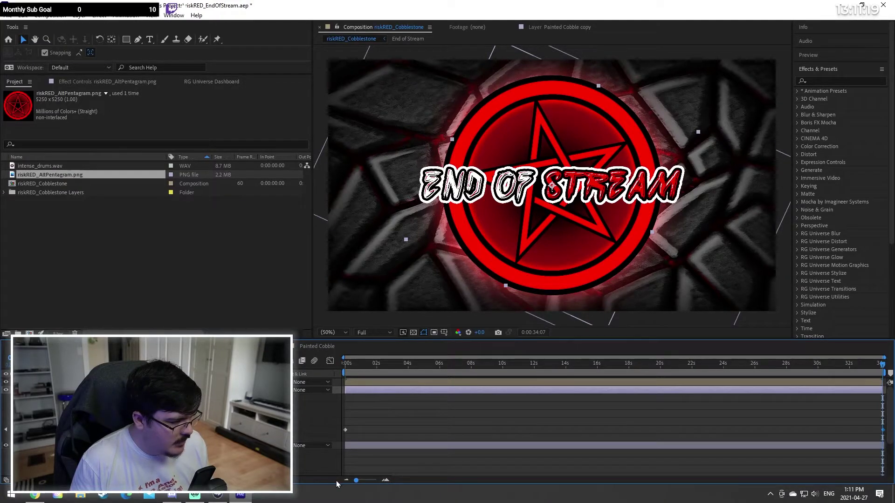
# Step: Move the current time to 0:00:30:00 to check the alternative pentagram's rotation at that frame
pyautogui.moveTo(546, 366); pyautogui.dragTo(818, 376)
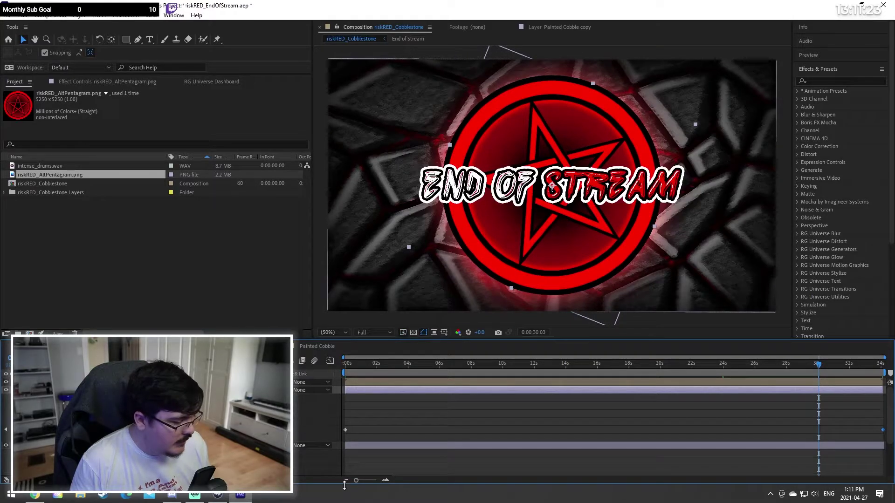
pyautogui.moveTo(363, 480); pyautogui.dragTo(379, 482)
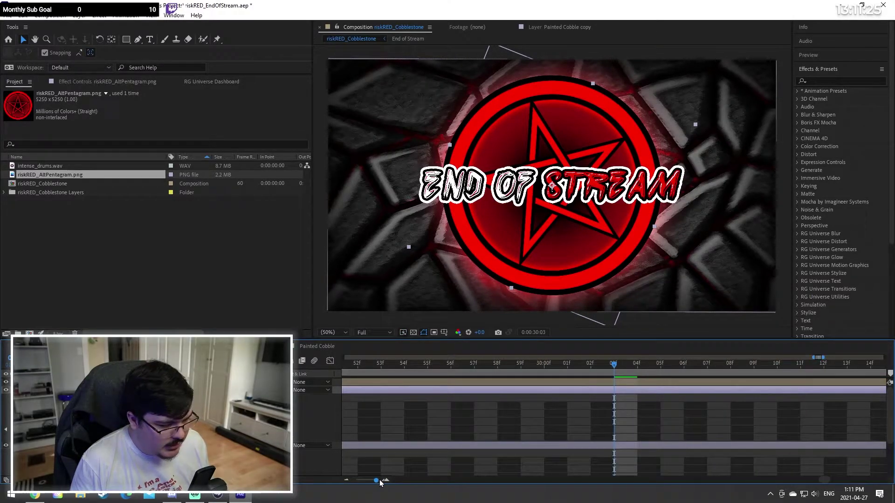
pyautogui.click(547, 369)
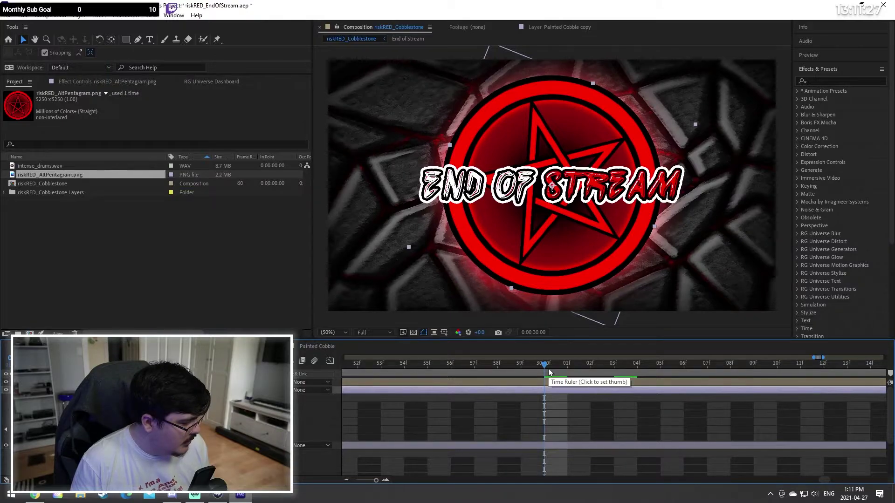
pyautogui.moveTo(379, 481); pyautogui.dragTo(355, 481)
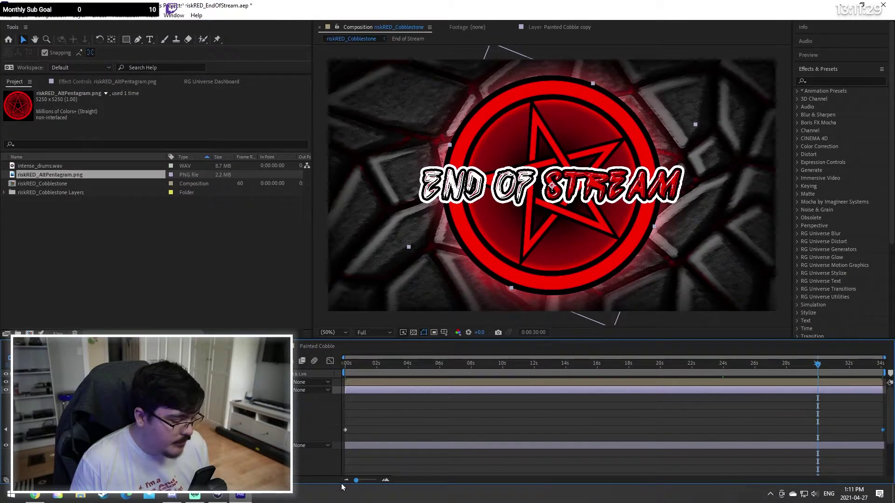
# Step: Preview the rotation from the start of the composition and scrub through the timeline to its last frame
pyautogui.moveTo(382, 366); pyautogui.dragTo(310, 371)
pyautogui.press('space')
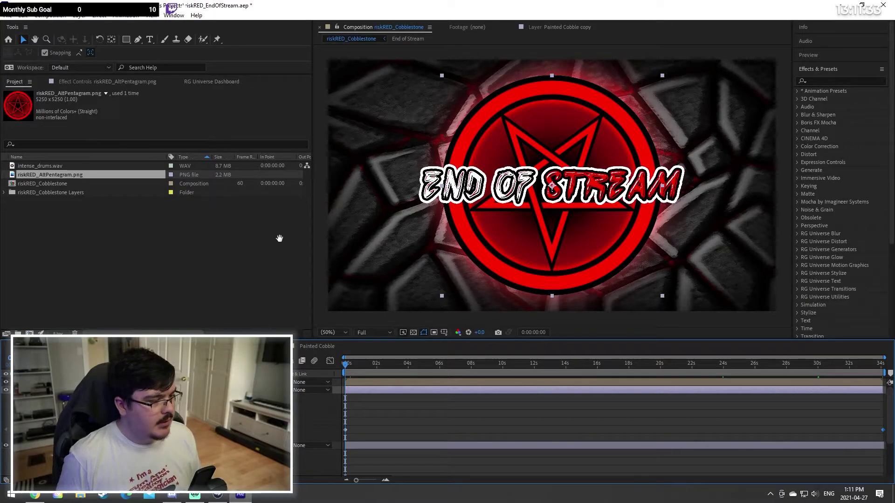
pyautogui.press('space')
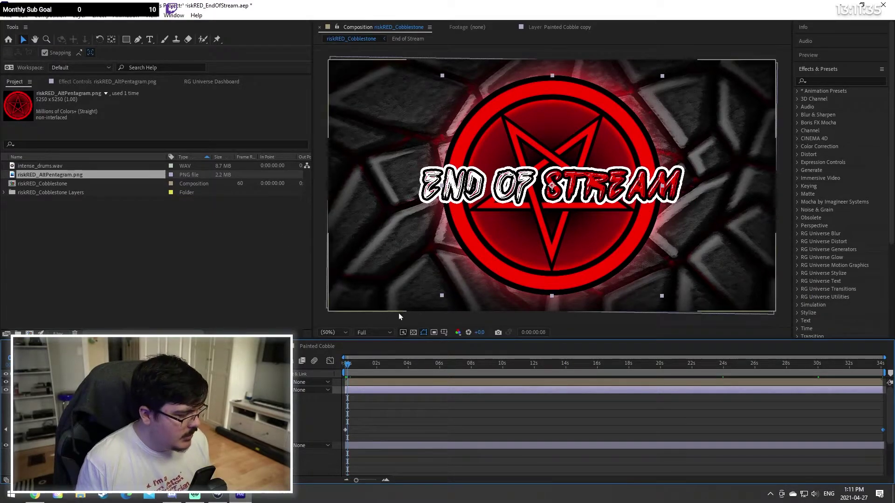
pyautogui.moveTo(347, 365); pyautogui.dragTo(502, 359)
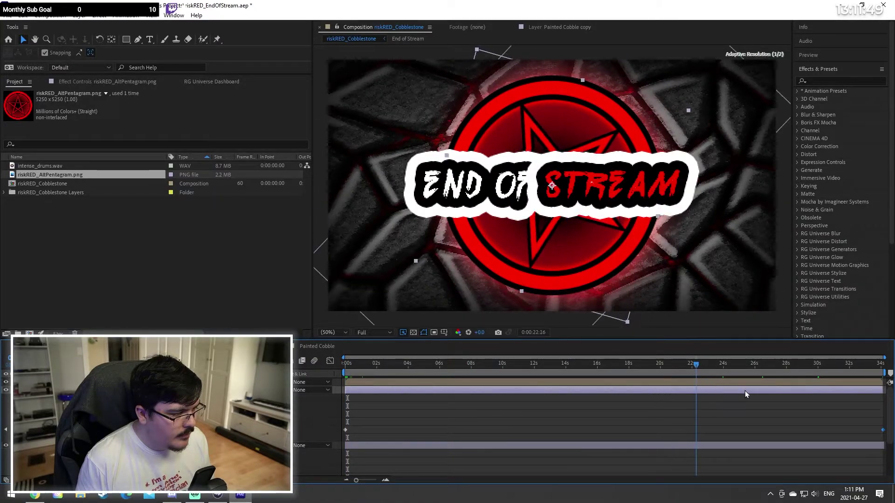
pyautogui.press('Home')
pyautogui.press('End')
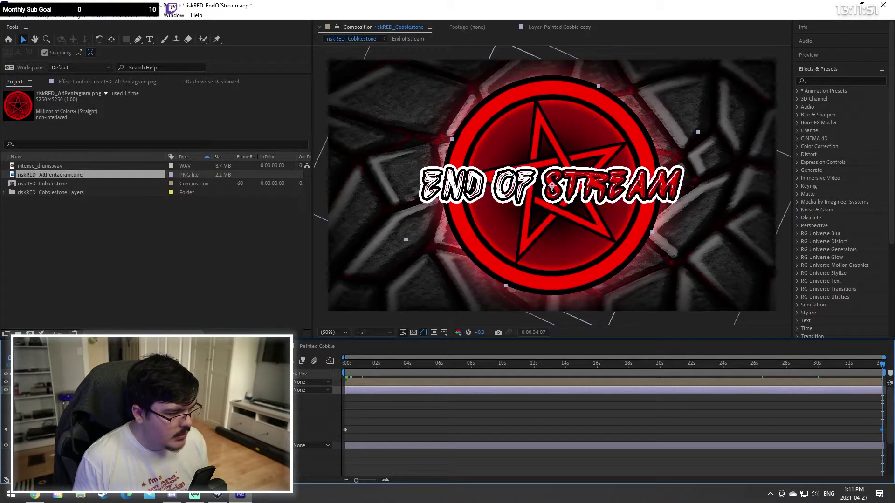
# Step: Undo the alternative pentagram's second Rotation keyframe and its move, and return the current time to 0:00:00:00
pyautogui.hotkey('ctrl', 'z')
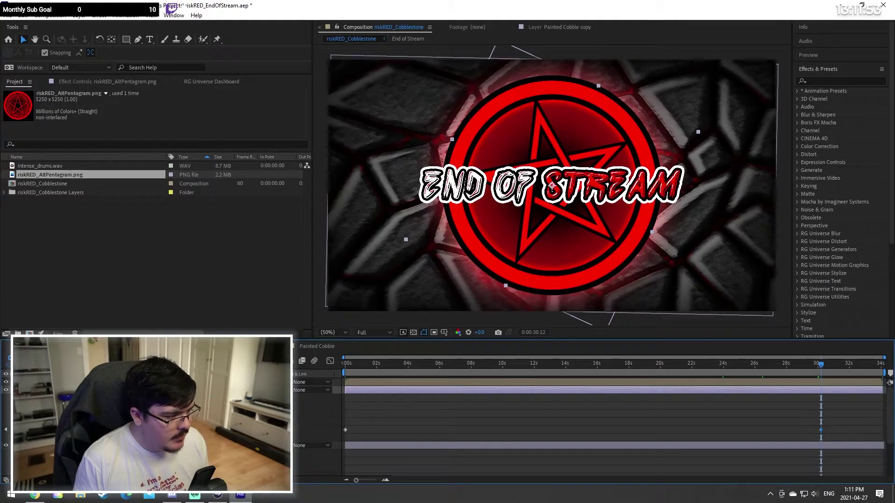
pyautogui.hotkey('ctrl', 'z')
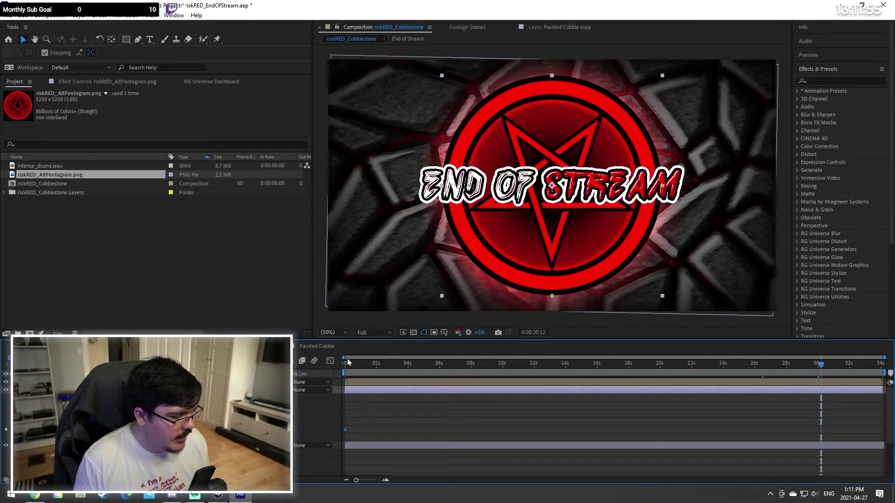
pyautogui.moveTo(348, 362)
pyautogui.mouseDown()
pyautogui.moveTo(312, 362)
pyautogui.moveTo(543, 347)
pyautogui.moveTo(822, 379)
pyautogui.moveTo(345, 406)
pyautogui.moveTo(717, 395)
pyautogui.moveTo(811, 396)
pyautogui.moveTo(820, 399)
pyautogui.moveTo(782, 401)
pyautogui.moveTo(835, 407)
pyautogui.moveTo(331, 387)
pyautogui.moveTo(583, 366)
pyautogui.moveTo(768, 388)
pyautogui.moveTo(488, 387)
pyautogui.moveTo(458, 360)
pyautogui.moveTo(345, 363)
pyautogui.mouseUp()
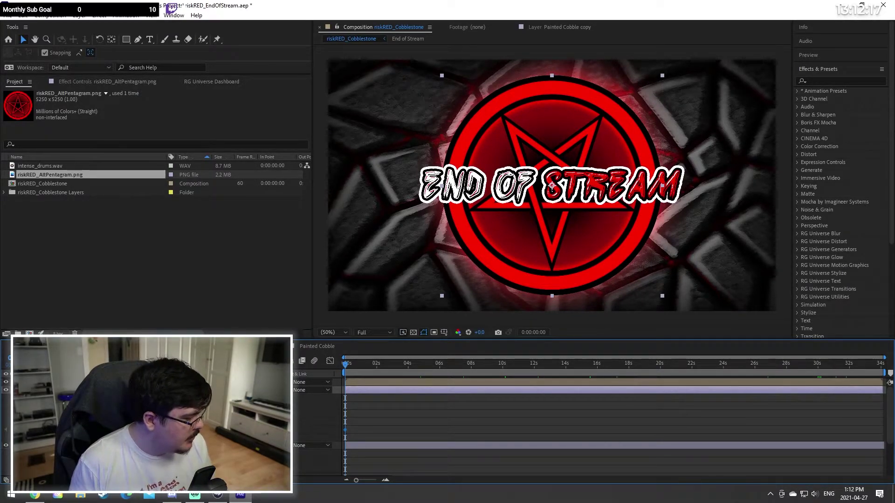
# Step: Reveal the original Pentagram layer's Rotation keyframes and move the current time to its keyframe at about 30 seconds
pyautogui.click(41, 390)
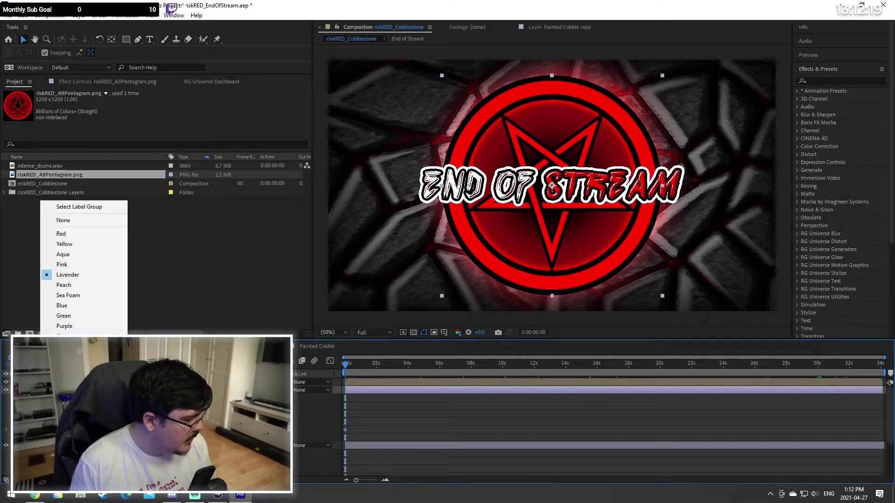
pyautogui.click(36, 391)
pyautogui.click(35, 383)
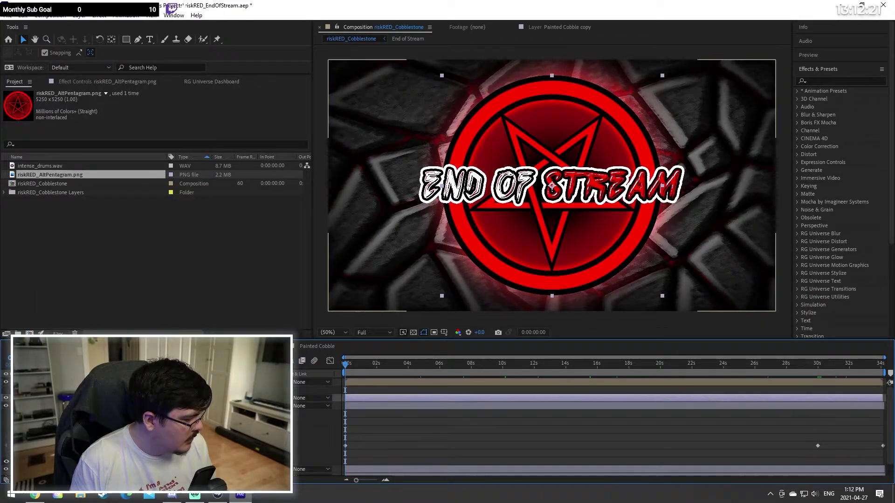
pyautogui.click(36, 383)
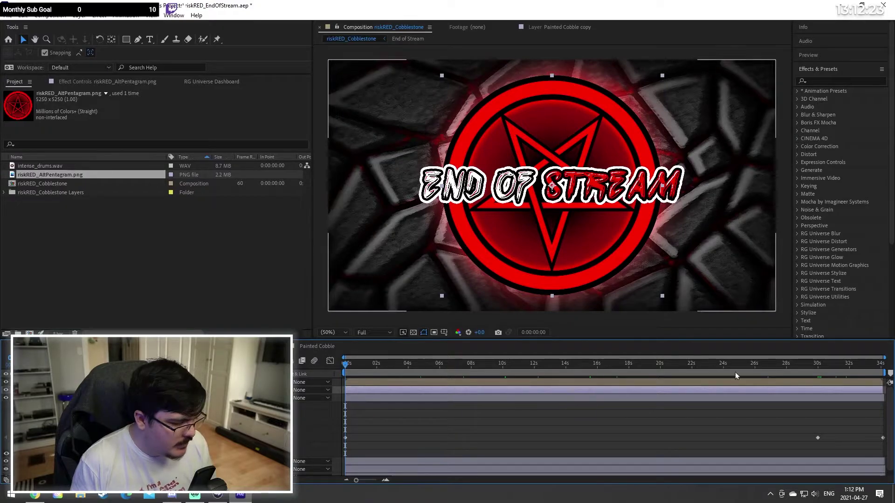
pyautogui.click(821, 365)
pyautogui.moveTo(822, 369); pyautogui.dragTo(818, 368)
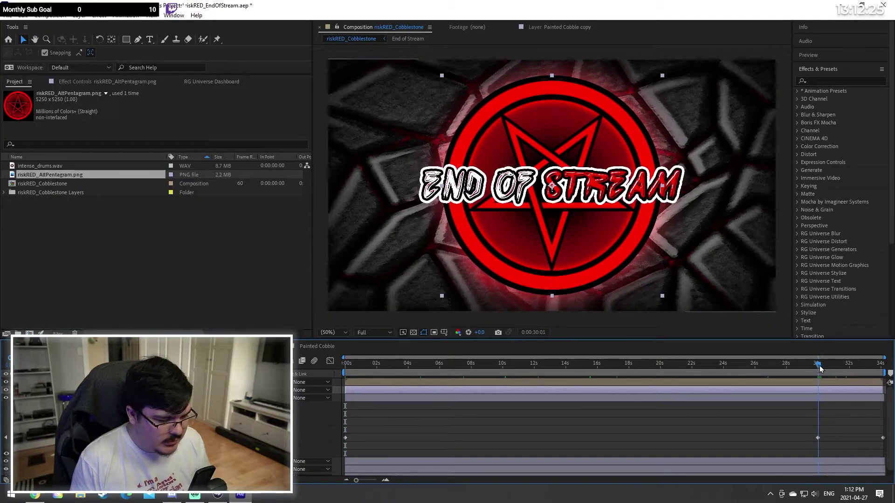
# Step: Delete the Pentagram layer's last Rotation keyframe, move its 1x+0.0° keyframe to the timeline's end, and return the current time to 0:00:00:00
pyautogui.click(883, 438)
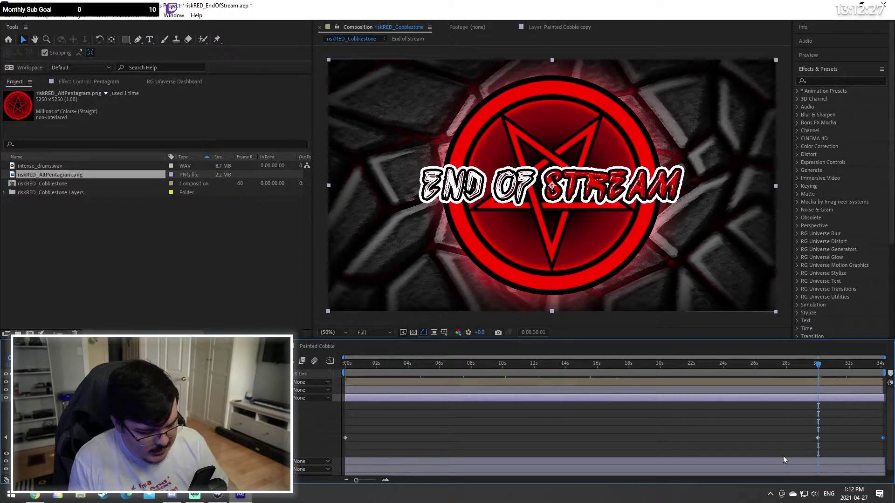
pyautogui.press('Delete')
pyautogui.click(817, 438)
pyautogui.press('Delete')
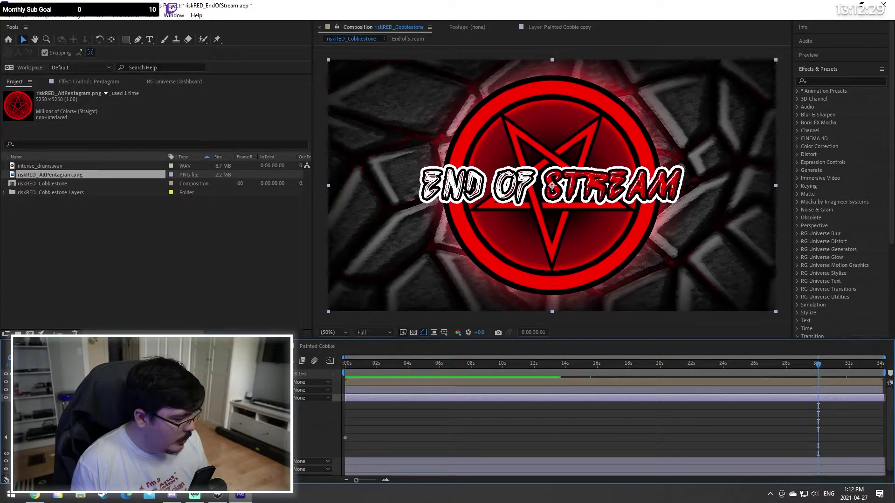
pyautogui.click(656, 462)
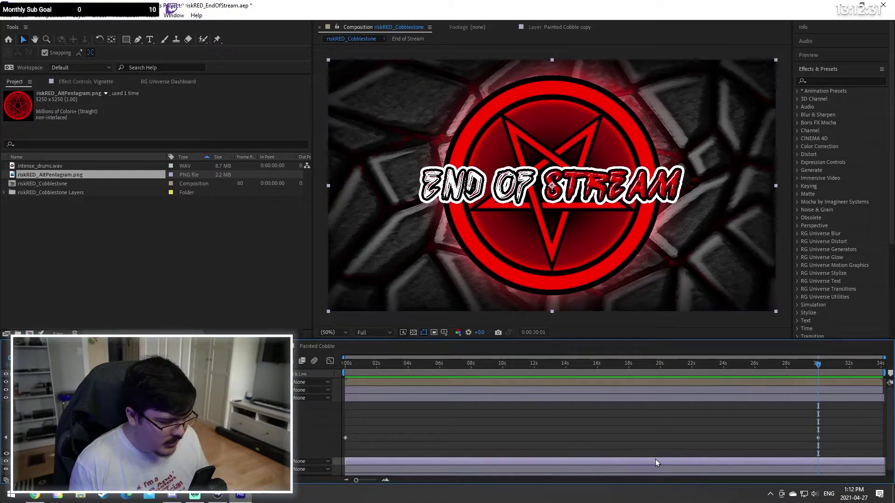
pyautogui.moveTo(818, 438); pyautogui.dragTo(882, 439)
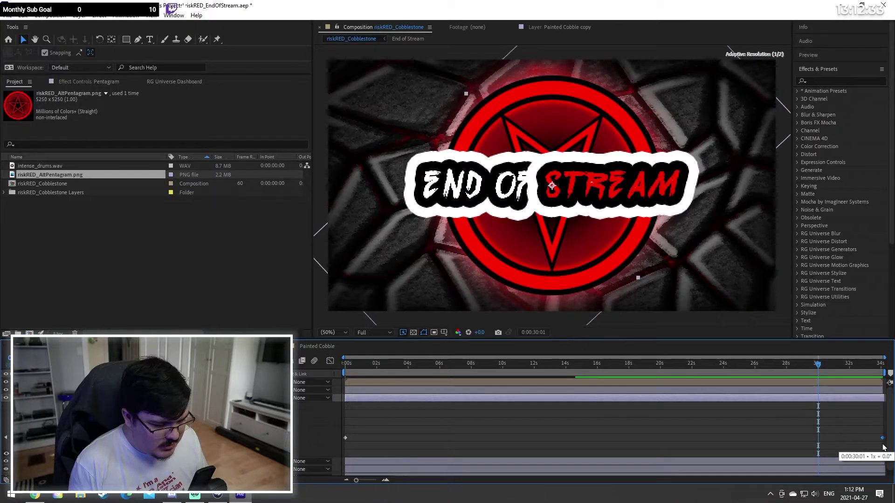
pyautogui.moveTo(438, 365); pyautogui.dragTo(298, 393)
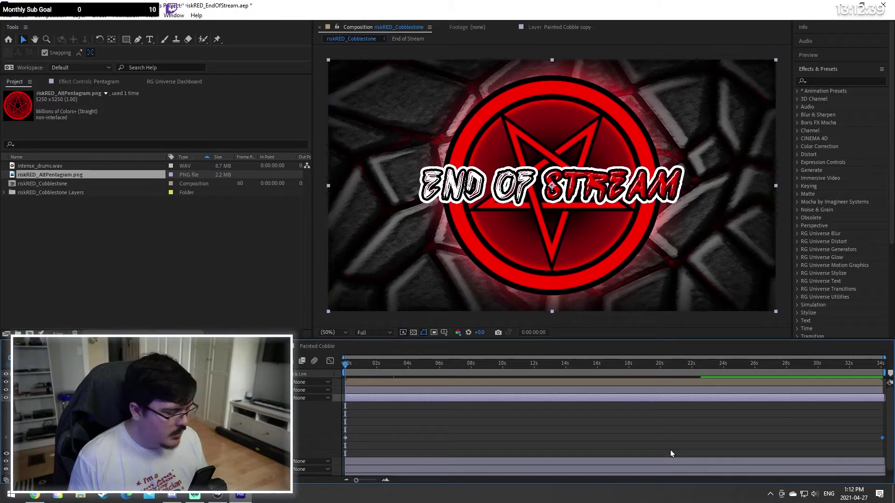
# Step: Apply an Inner Glow layer style to the riskRED_AltPentagram.png layer
pyautogui.click(40, 397)
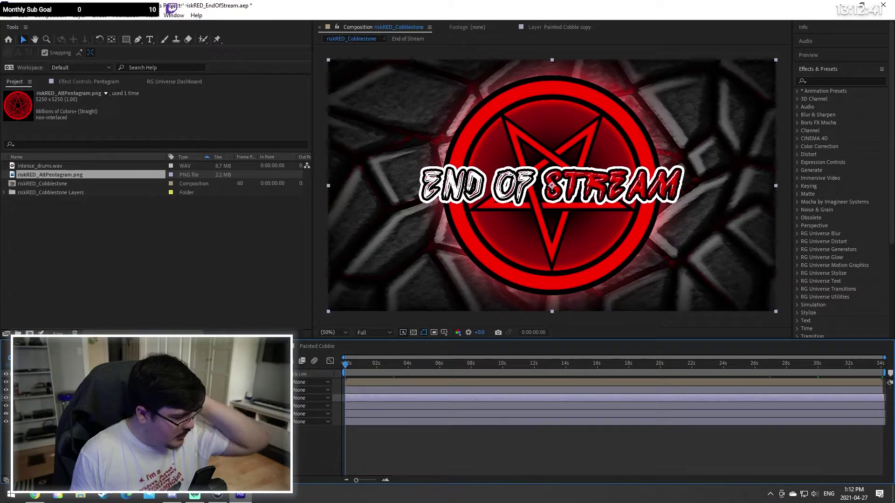
pyautogui.rightClick(126, 390)
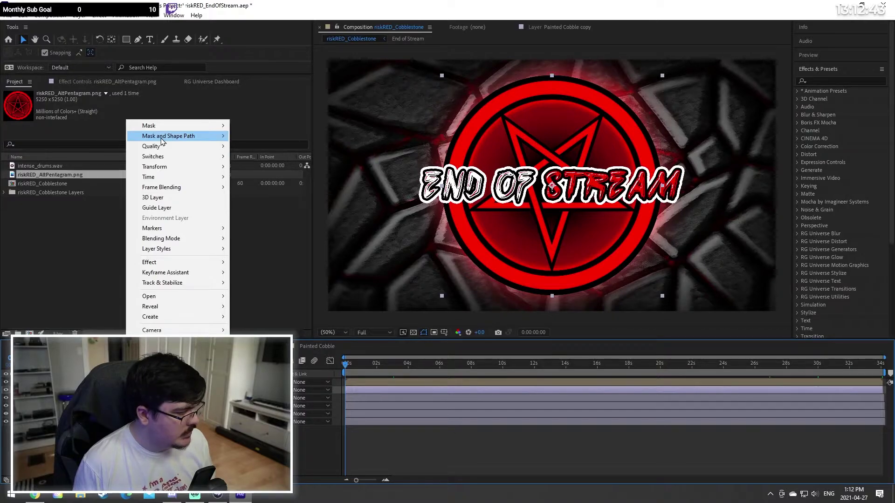
pyautogui.click(40, 390)
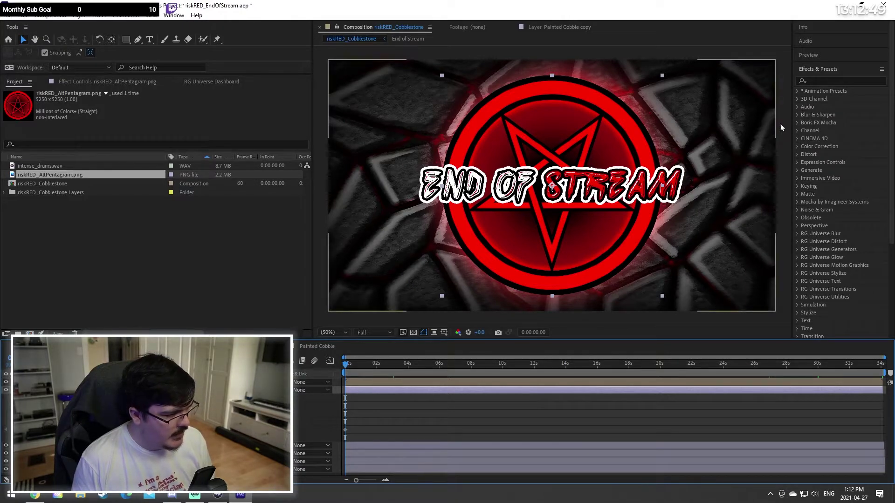
pyautogui.click(826, 81)
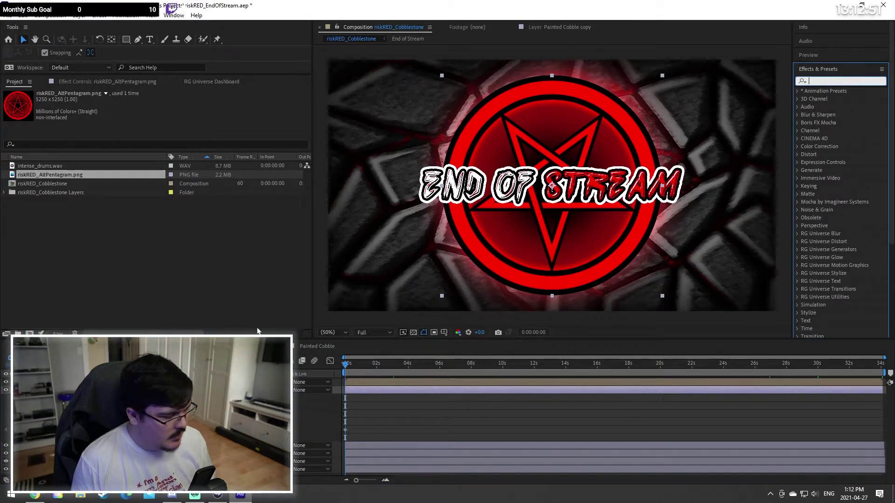
pyautogui.click(93, 390)
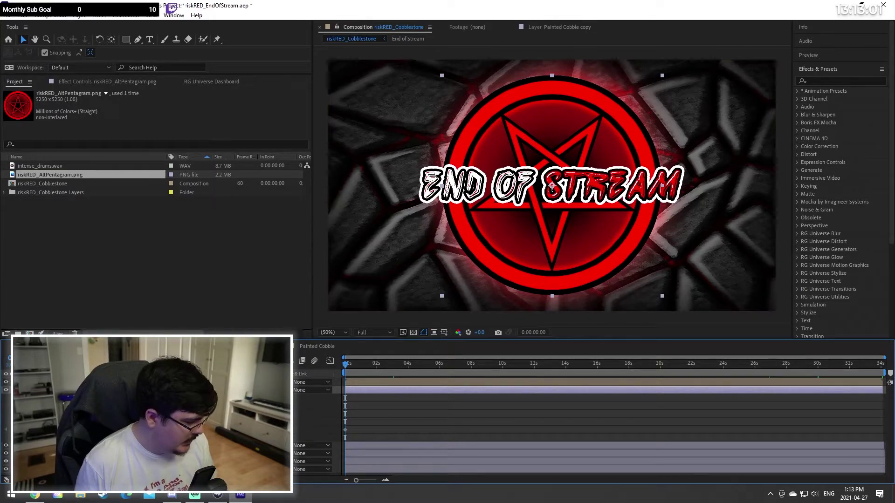
pyautogui.rightClick(110, 390)
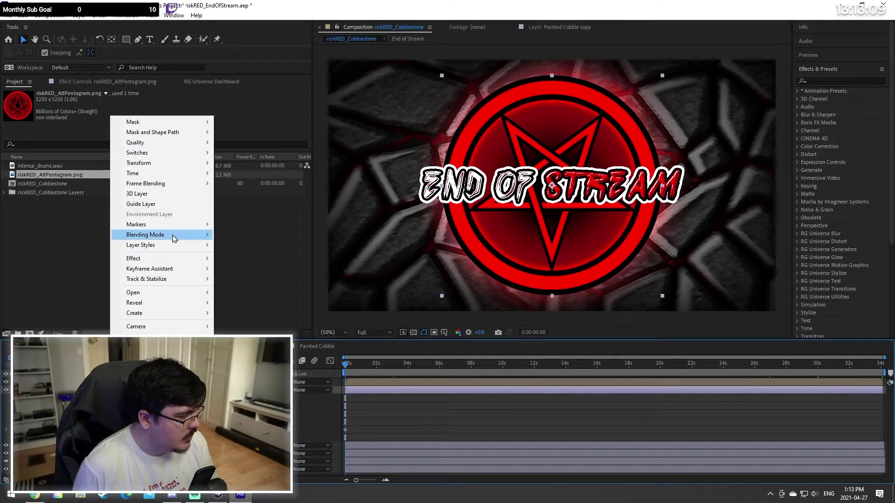
pyautogui.moveTo(173, 236)
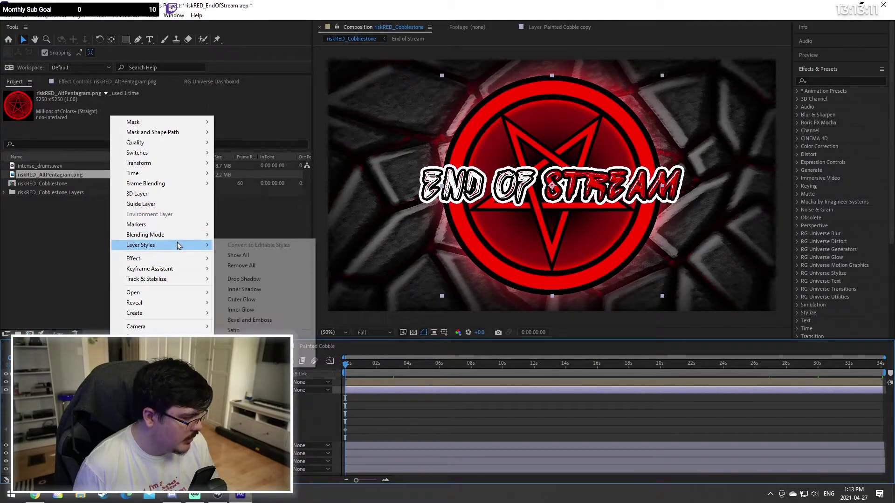
pyautogui.click(273, 309)
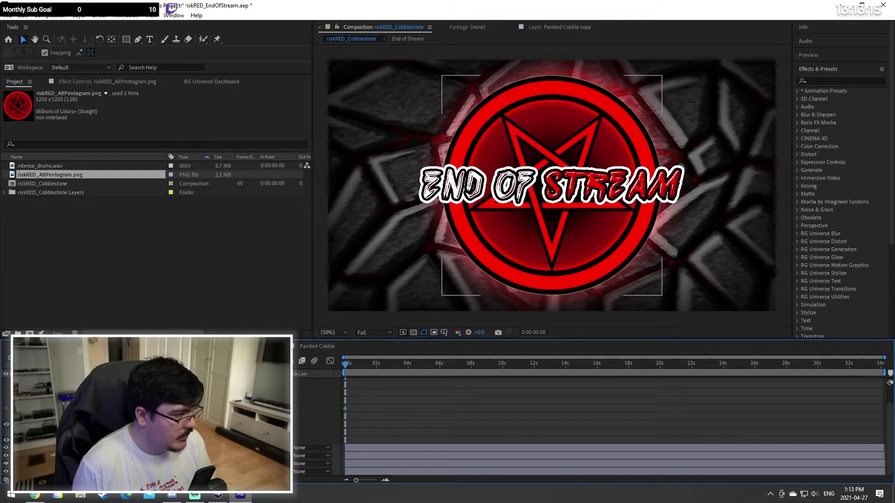
# Step: Set the alternative pentagram's glow color to a fully saturated bright red
pyautogui.click(67, 440)
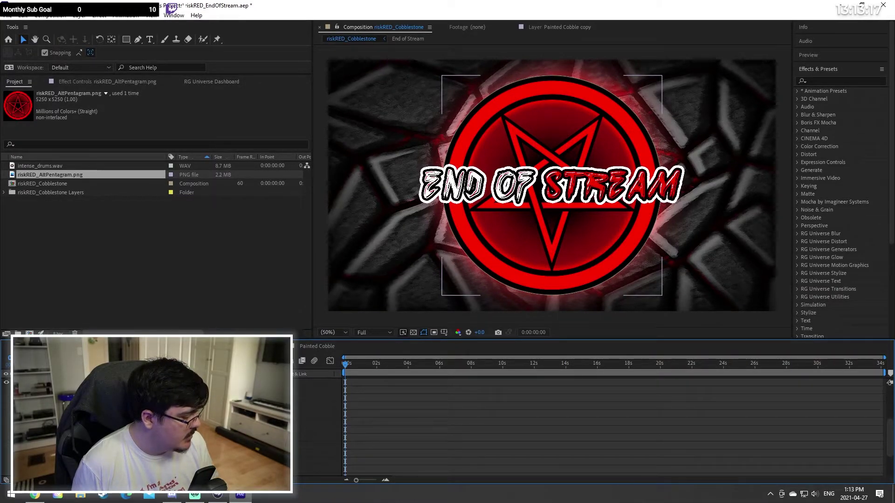
pyautogui.scroll(-1, 149, 426)
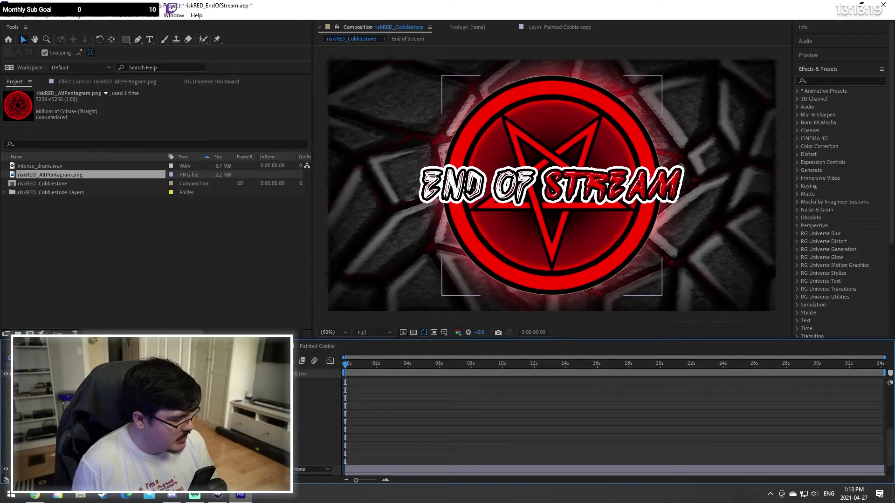
pyautogui.scroll(1, 149, 426)
pyautogui.click(149, 422)
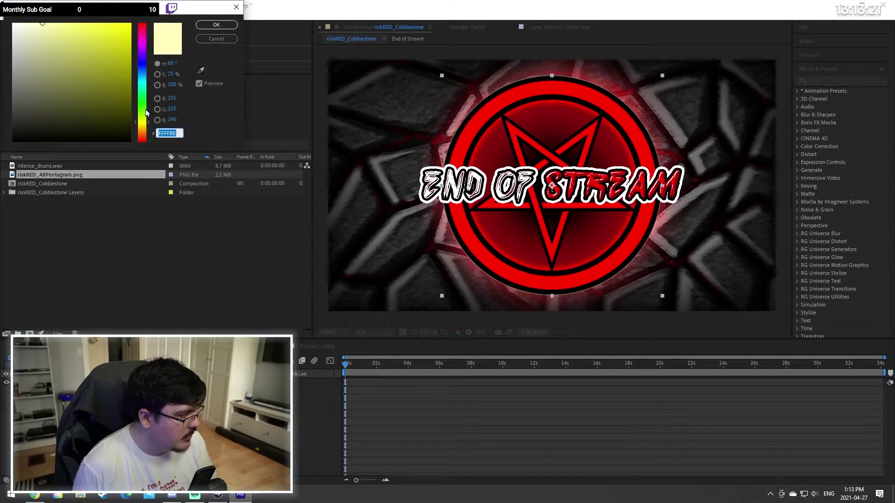
pyautogui.moveTo(145, 120); pyautogui.dragTo(144, 144)
pyautogui.moveTo(116, 47); pyautogui.dragTo(257, 4)
pyautogui.click(215, 26)
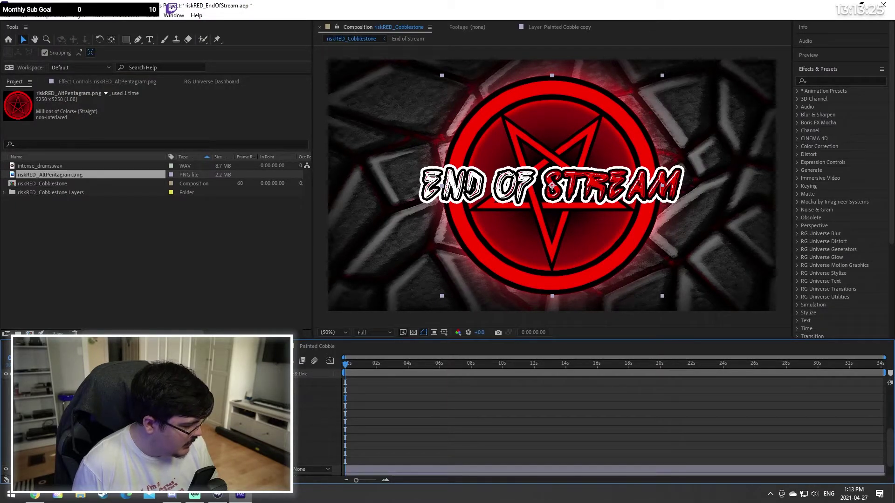
# Step: Fine-tune the existing glow layer style's values on the riskRED_AltPentagram.png layer
pyautogui.moveTo(149, 445)
pyautogui.mouseDown()
pyautogui.moveTo(345, 429)
pyautogui.moveTo(219, 438)
pyautogui.mouseUp()
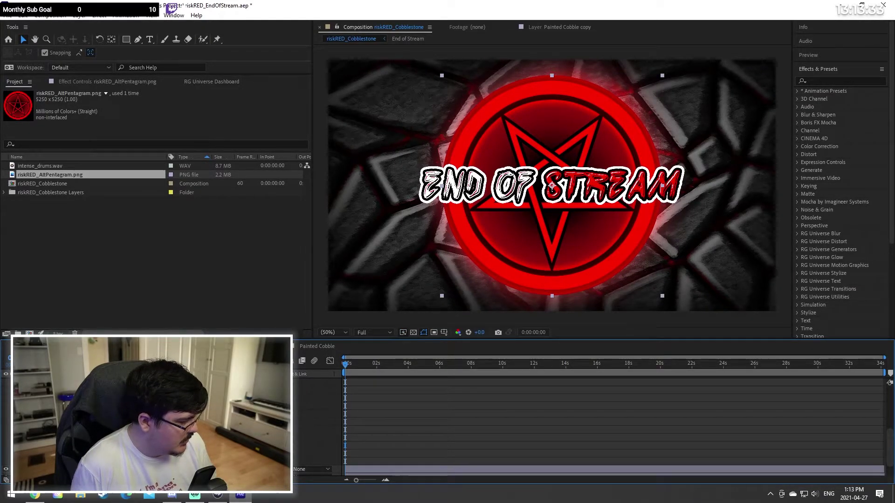
pyautogui.scroll(1, 219, 433)
pyautogui.moveTo(219, 399)
pyautogui.mouseDown()
pyautogui.moveTo(228, 398)
pyautogui.moveTo(221, 399)
pyautogui.mouseUp()
pyautogui.click(484, 444)
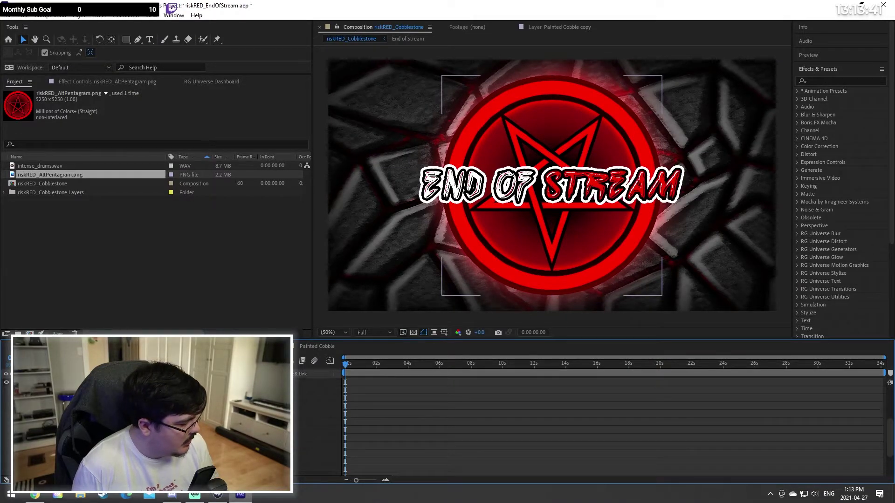
pyautogui.scroll(-1, 222, 420)
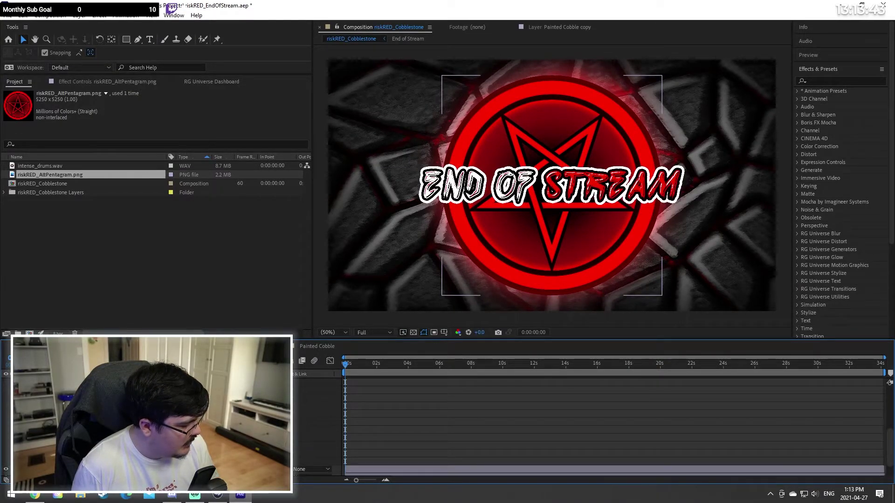
pyautogui.moveTo(221, 419); pyautogui.dragTo(223, 420)
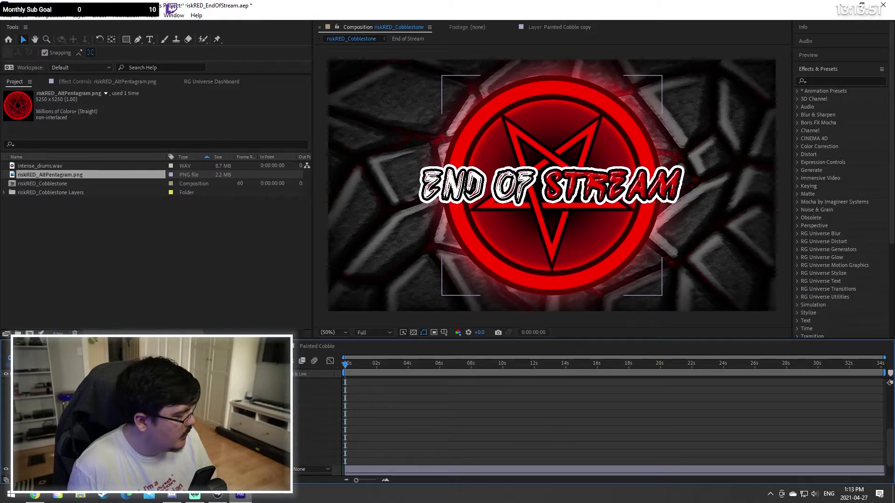
pyautogui.scroll(2, 447, 426)
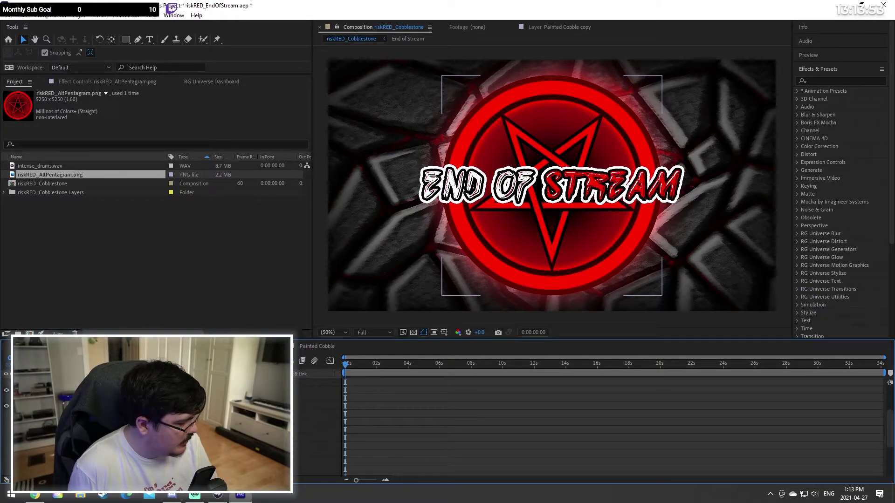
pyautogui.click(78, 406)
pyautogui.rightClick(78, 406)
pyautogui.press('Escape')
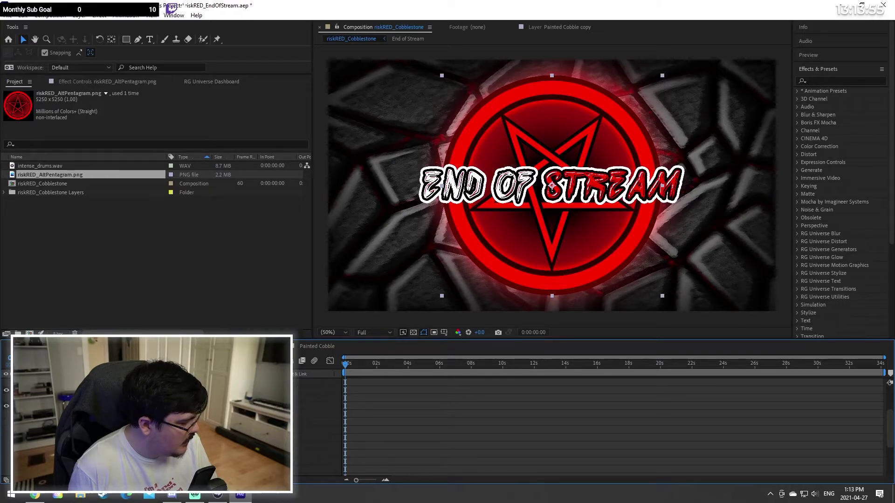
pyautogui.rightClick(66, 400)
pyautogui.click(74, 406)
pyautogui.rightClick(74, 406)
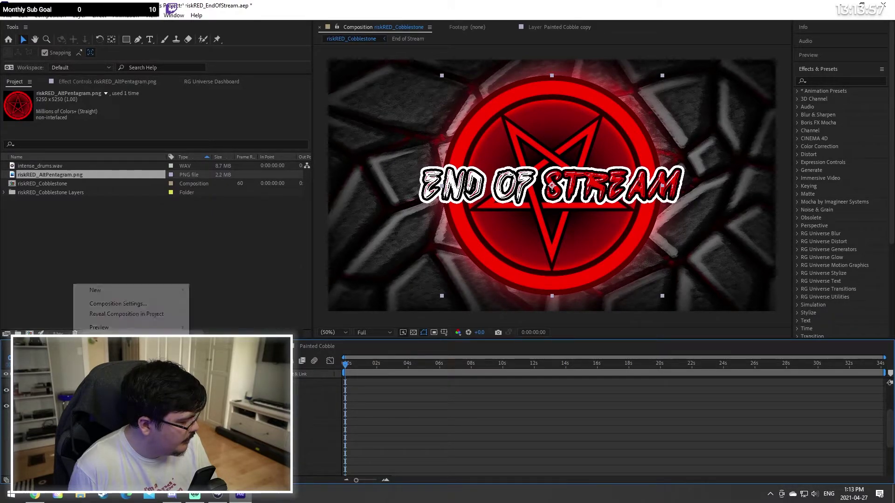
pyautogui.press('Escape')
pyautogui.scroll(-2, 74, 406)
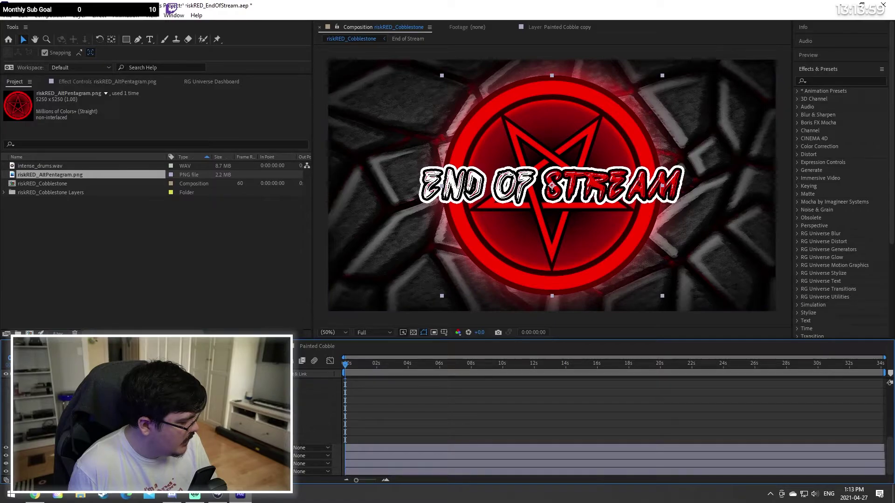
# Step: Add an Outer Glow layer style to the riskRED_AltPentagram.png layer
pyautogui.scroll(3, 75, 406)
pyautogui.scroll(2, 74, 406)
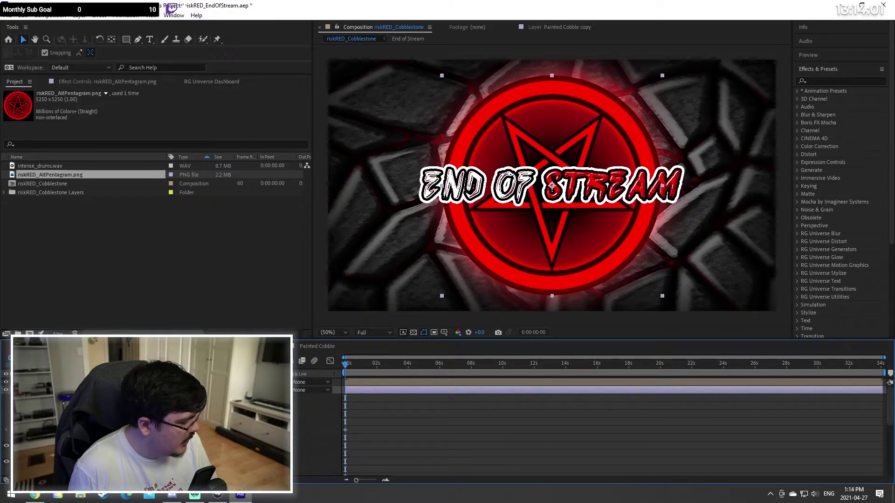
pyautogui.click(49, 446)
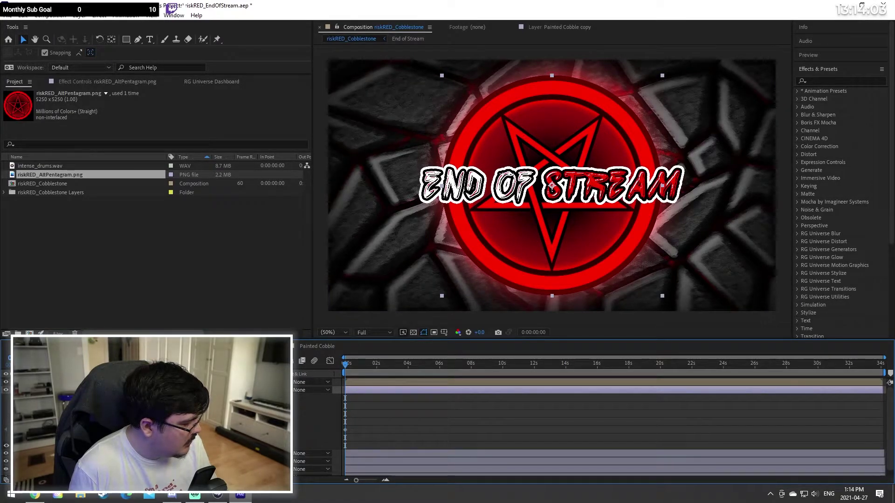
pyautogui.rightClick(93, 390)
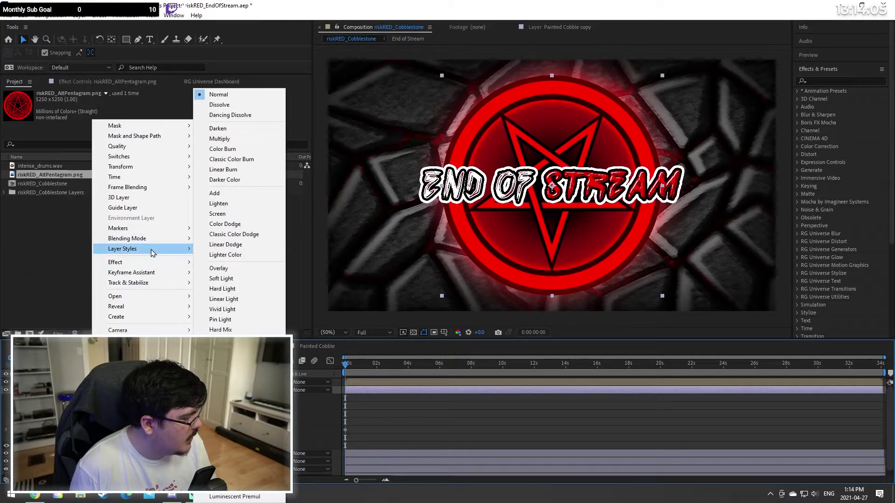
pyautogui.moveTo(151, 249)
pyautogui.click(233, 314)
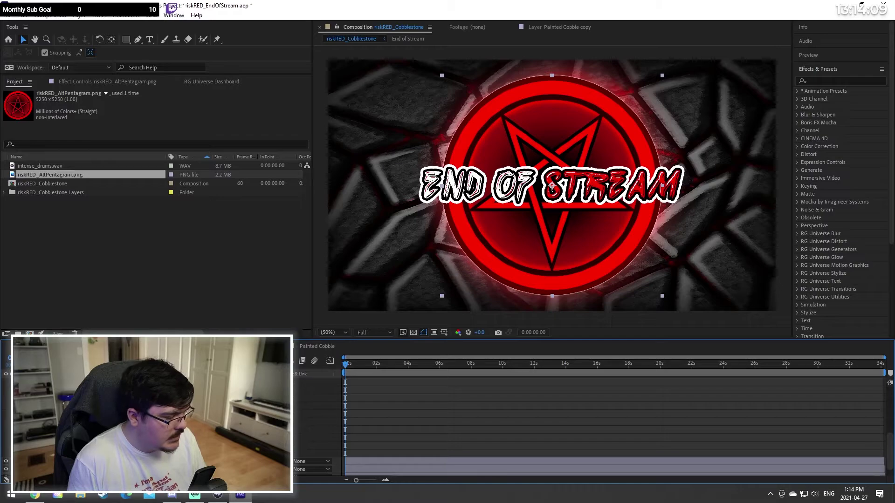
# Step: Set the pentagram's new Outer Glow colour to a light red
pyautogui.scroll(3, 154, 421)
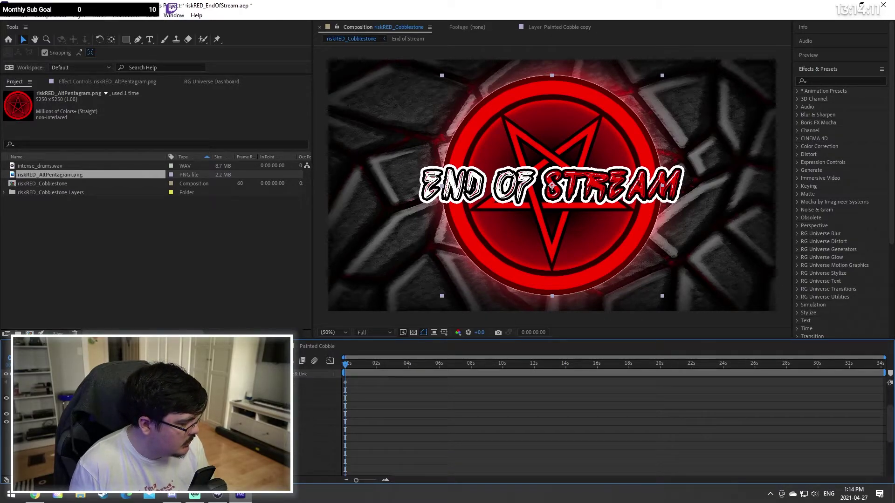
pyautogui.scroll(-3, 154, 422)
pyautogui.scroll(2, 154, 421)
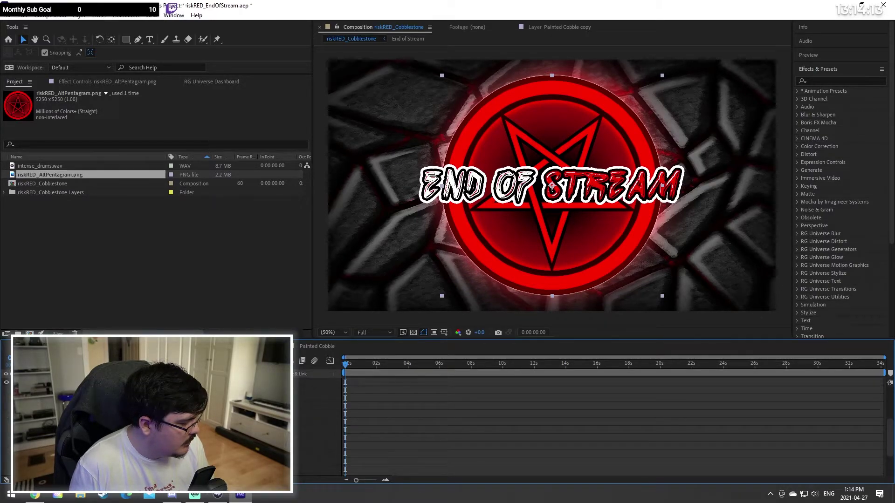
pyautogui.click(186, 422)
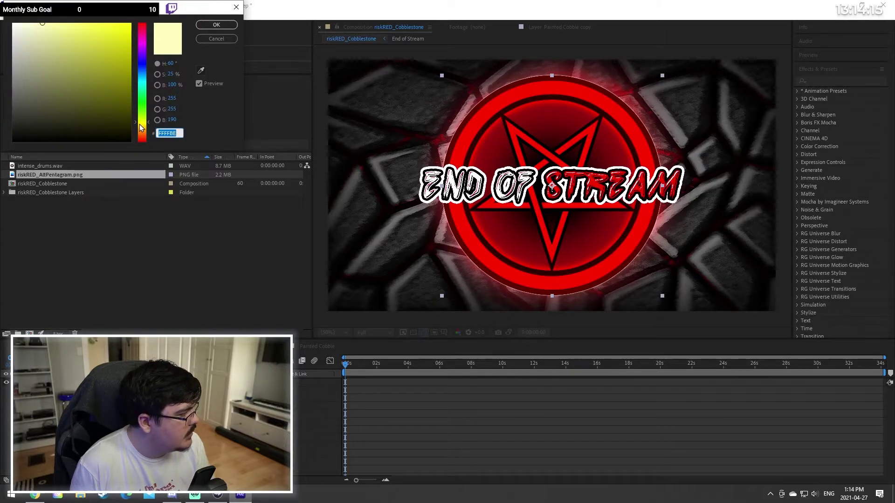
pyautogui.click(14, 25)
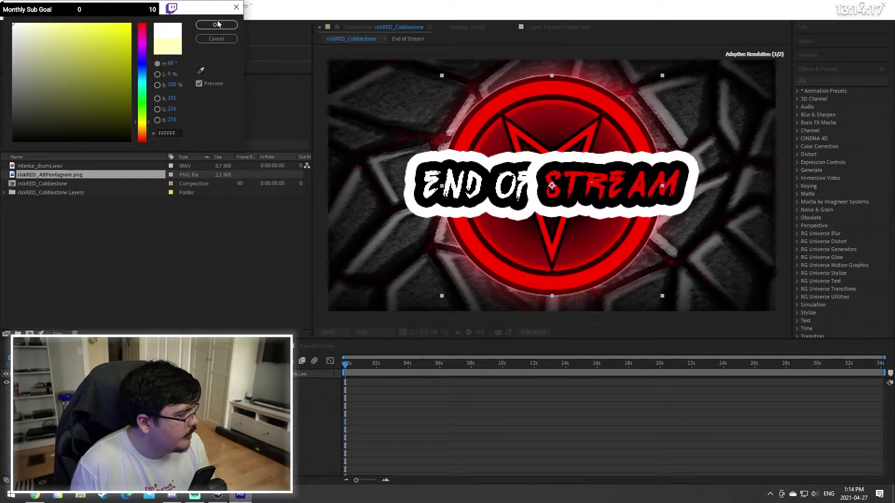
pyautogui.moveTo(143, 129); pyautogui.dragTo(143, 199)
pyautogui.moveTo(29, 26); pyautogui.dragTo(64, 20)
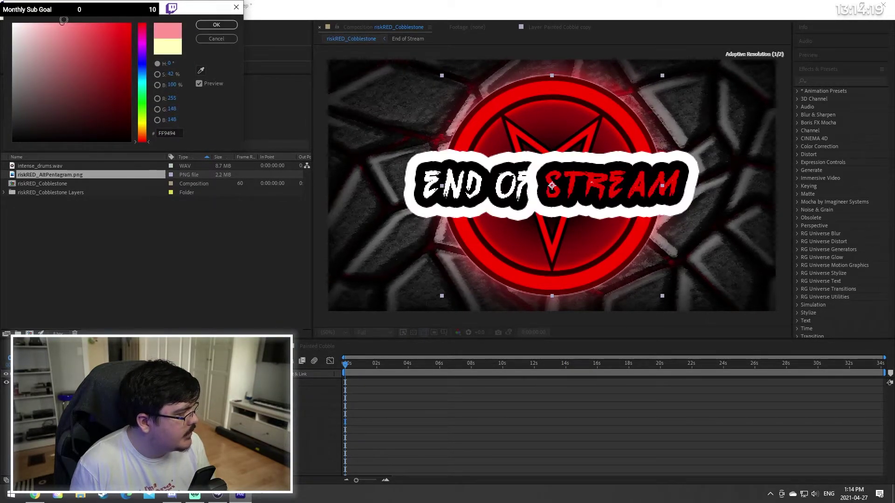
pyautogui.click(216, 25)
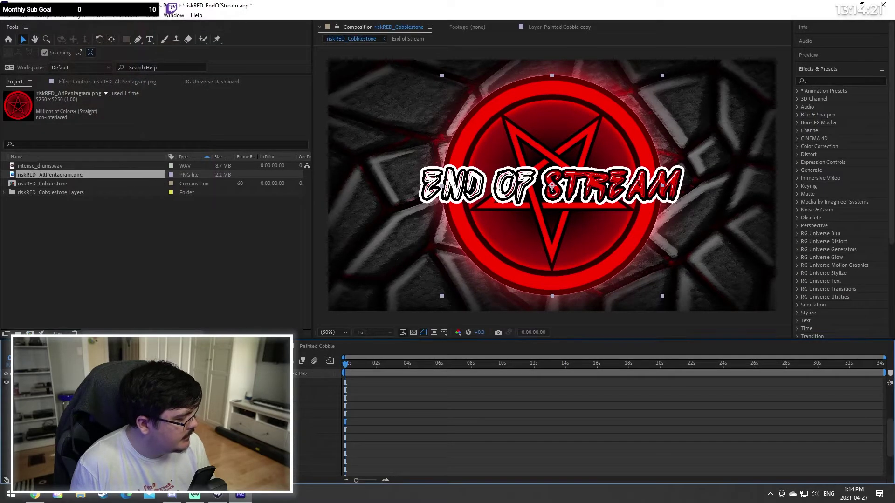
# Step: Enlarge the pentagram's Outer Glow so it spreads well beyond the circle, and set its colour to FF0000
pyautogui.scroll(-1, 447, 426)
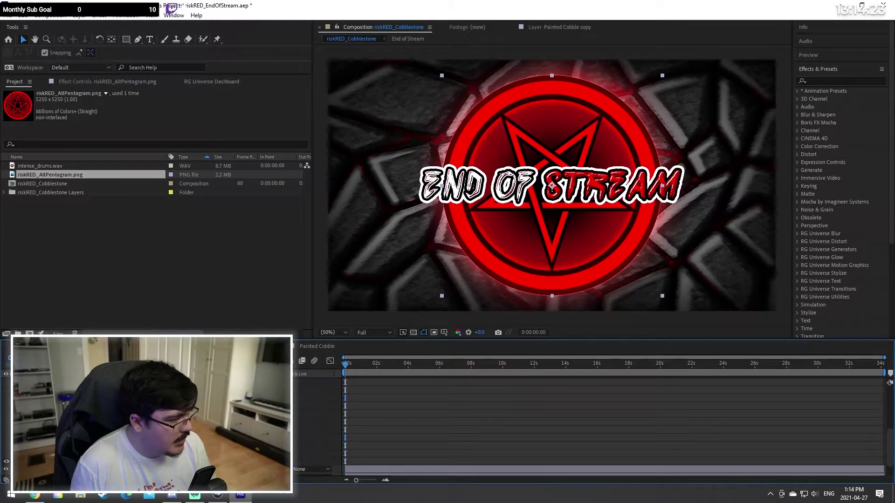
pyautogui.moveTo(209, 437); pyautogui.dragTo(221, 438)
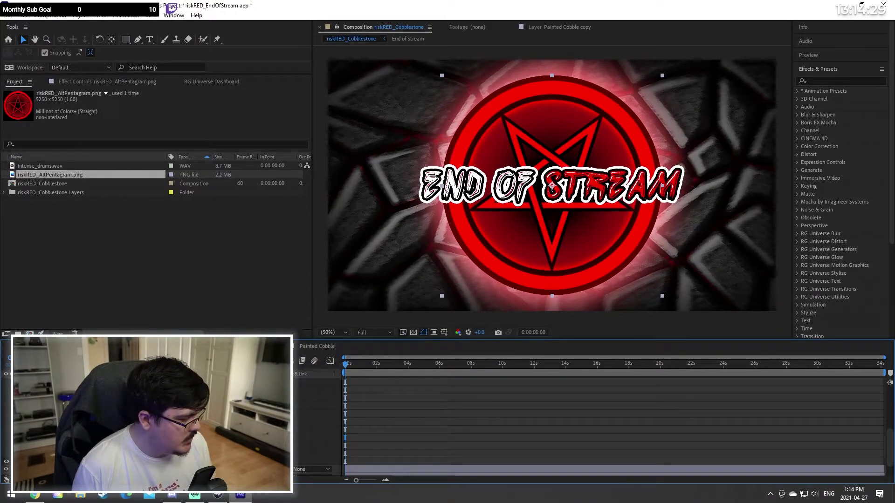
pyautogui.click(210, 397)
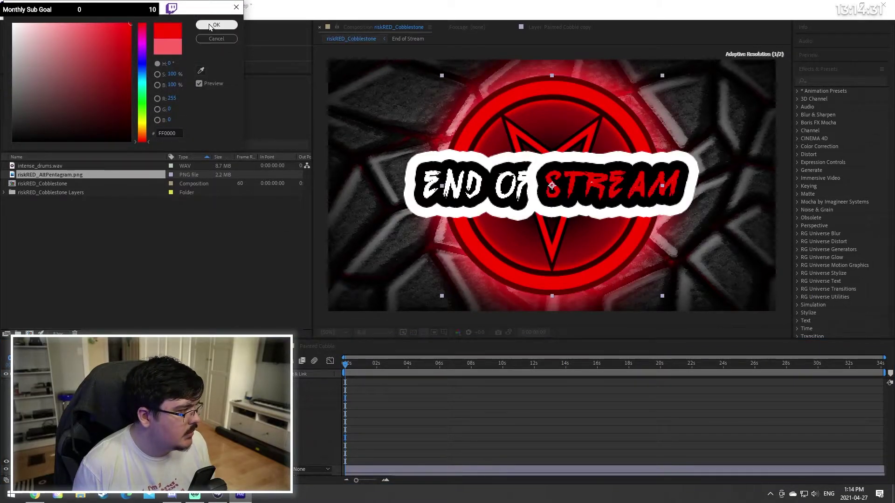
pyautogui.click(216, 24)
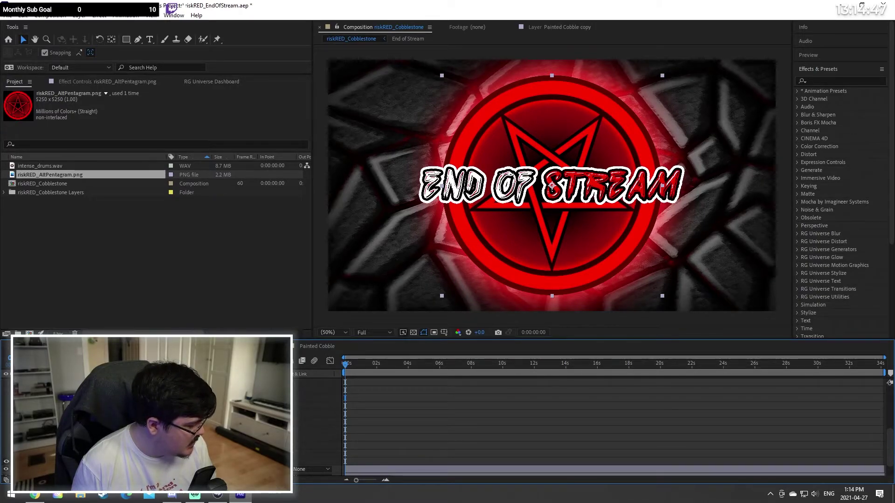
# Step: Adjust the Noise value of the pentagram's Outer Glow style
pyautogui.moveTo(224, 382); pyautogui.dragTo(228, 382)
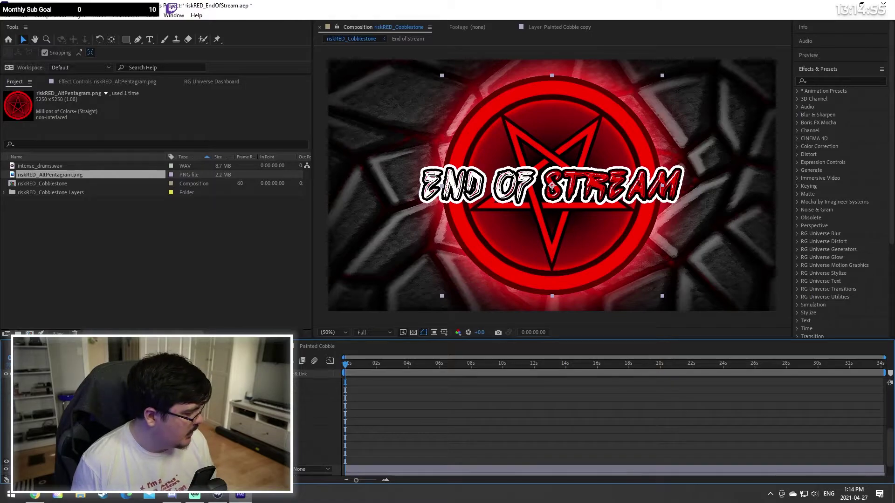
pyautogui.scroll(2, 196, 427)
pyautogui.scroll(-4, 196, 426)
pyautogui.scroll(1, 195, 427)
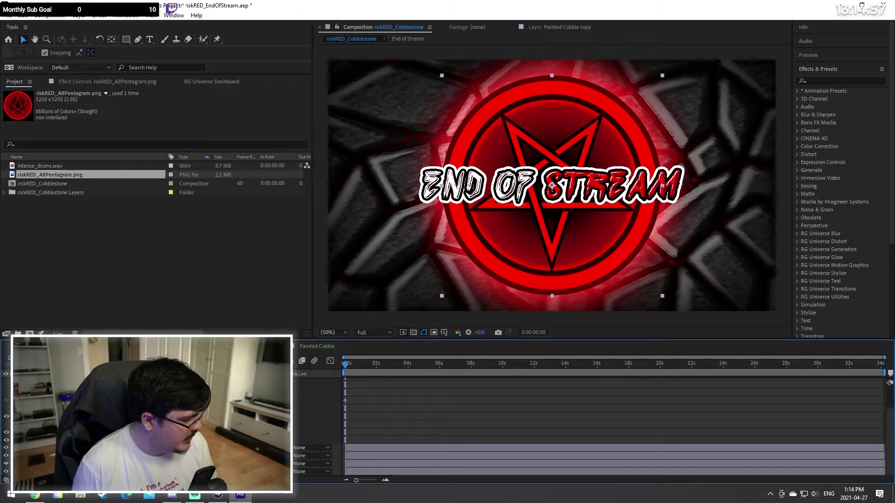
pyautogui.scroll(2, 195, 426)
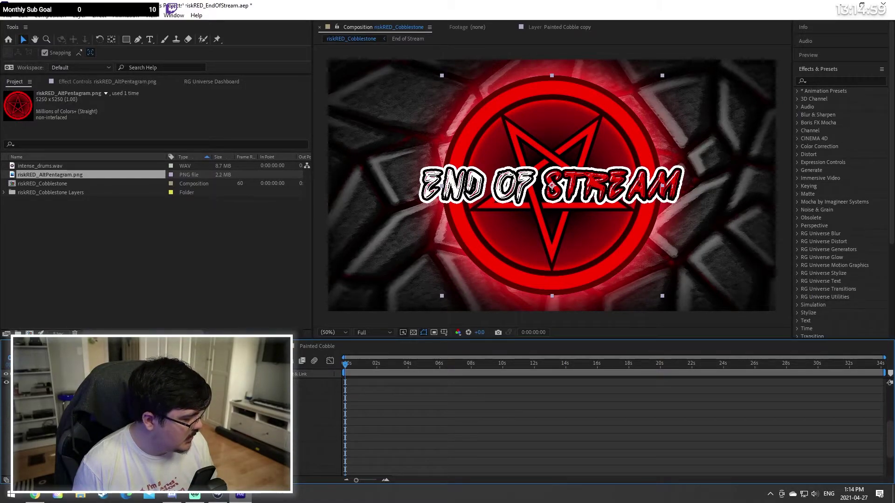
pyautogui.moveTo(195, 405); pyautogui.dragTo(199, 406)
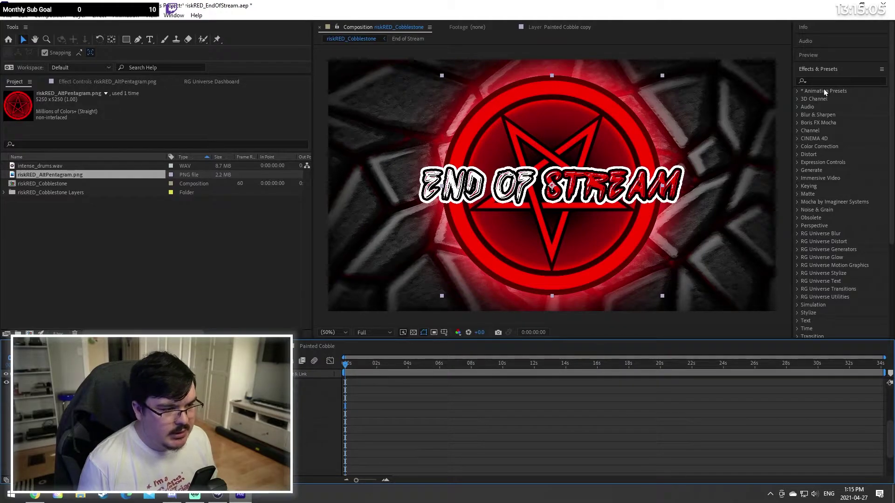
# Step: Search the available effects for "paint" and clear the search
pyautogui.click(836, 81)
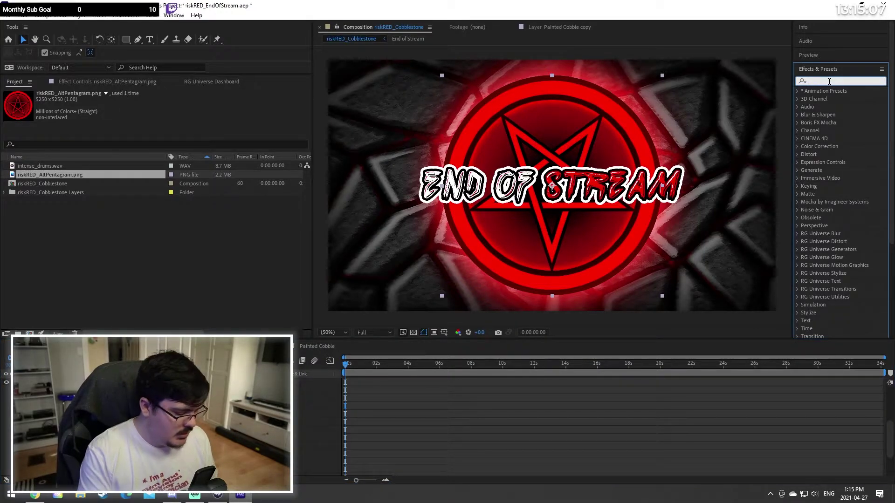
pyautogui.write('paint')
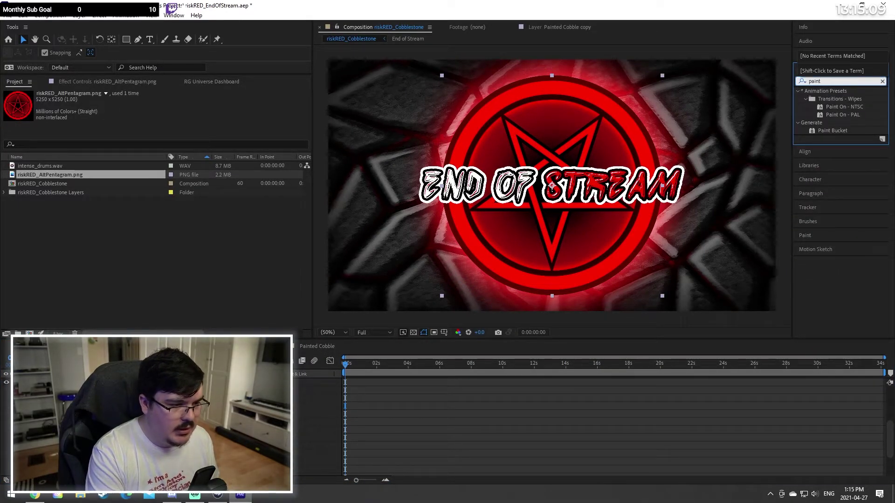
pyautogui.press('BackSpace')
pyautogui.press('BackSpace')
pyautogui.press('BackSpace')
pyautogui.press('BackSpace')
pyautogui.press('BackSpace')
pyautogui.write('st')
pyautogui.press('BackSpace')
pyautogui.press('BackSpace')
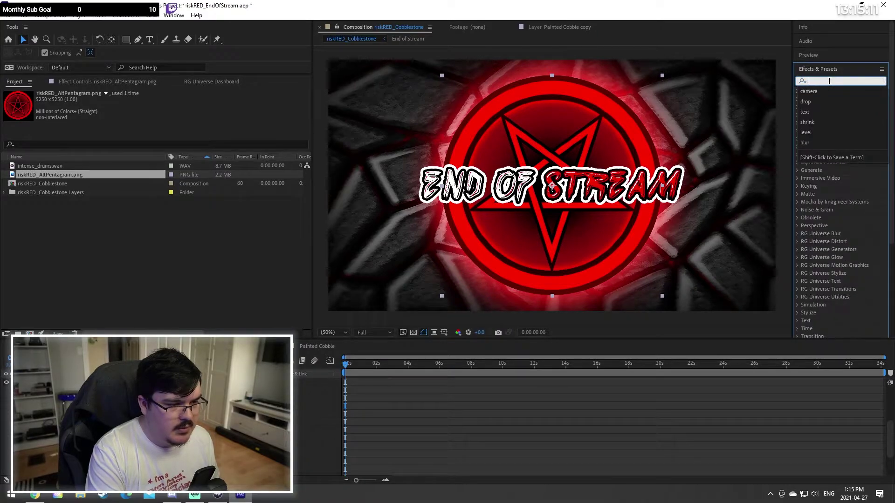
# Step: Save the project and apply the Stylize effect Brush Strokes to the riskRED_AltPentagram.png layer
pyautogui.click(829, 298)
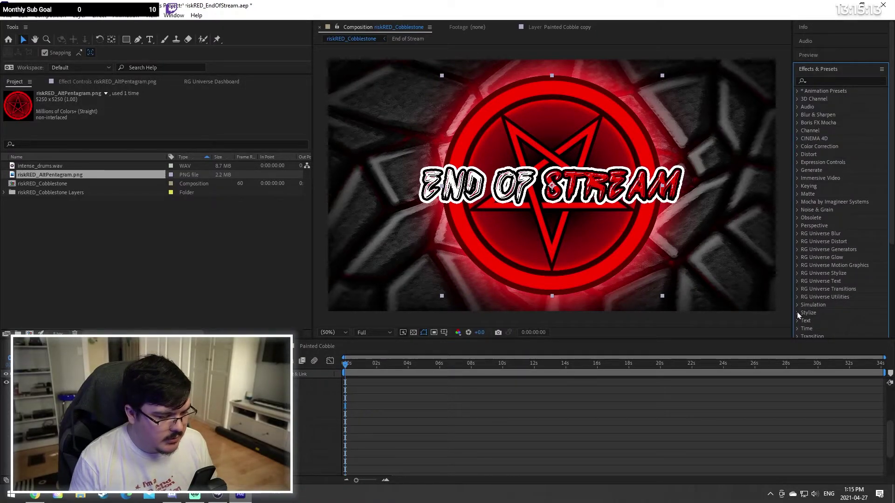
pyautogui.click(796, 312)
pyautogui.scroll(-5, 799, 308)
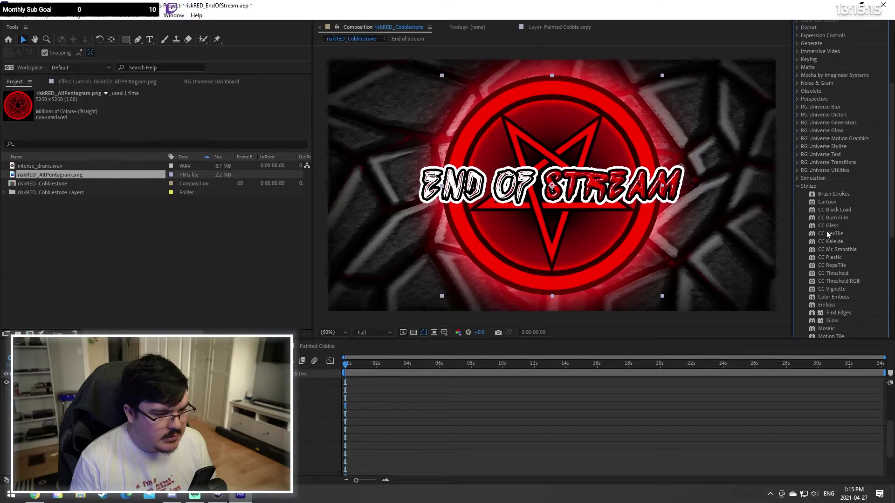
pyautogui.hotkey('ctrl', 's')
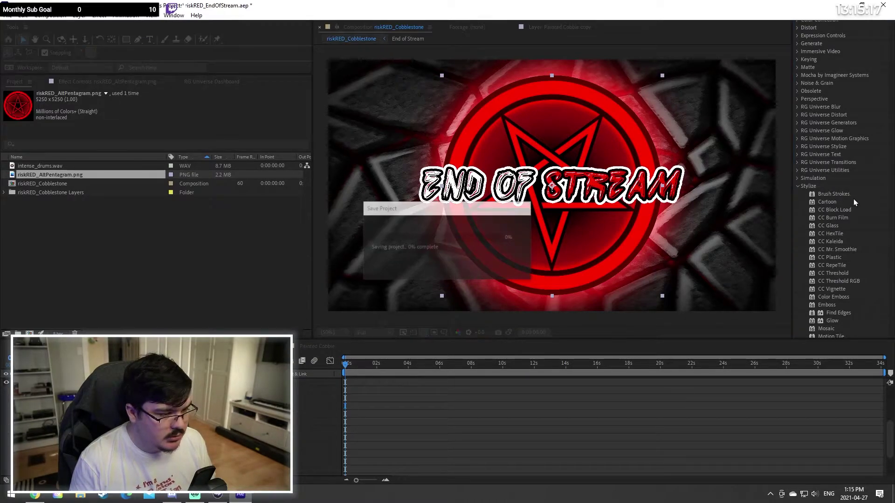
pyautogui.moveTo(834, 194)
pyautogui.mouseDown()
pyautogui.moveTo(295, 433)
pyautogui.moveTo(224, 380)
pyautogui.moveTo(200, 382)
pyautogui.moveTo(201, 390)
pyautogui.mouseUp()
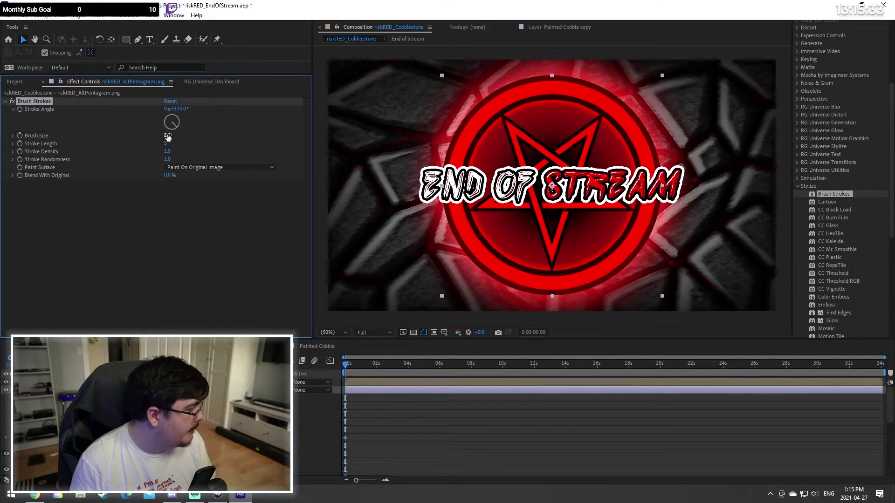
# Step: Set the Brush Size of the pentagram's Brush Strokes effect to 5.0
pyautogui.moveTo(167, 135)
pyautogui.mouseDown()
pyautogui.moveTo(229, 129)
pyautogui.moveTo(249, 137)
pyautogui.mouseUp()
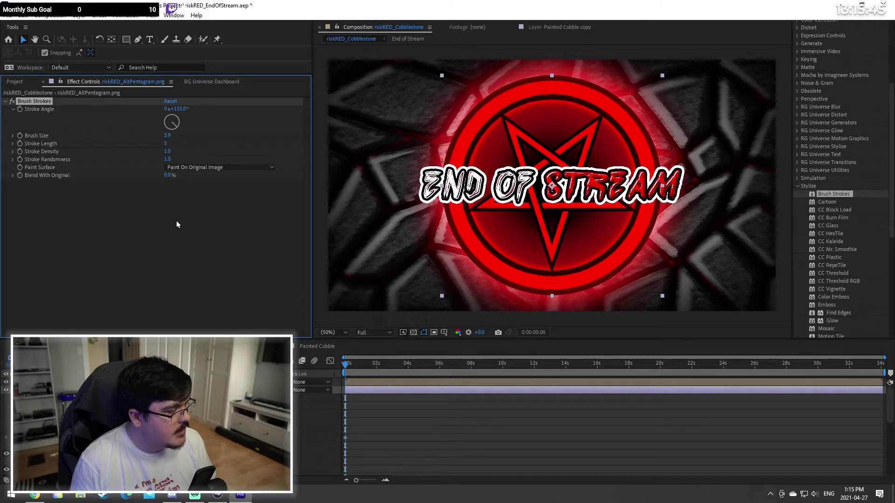
pyautogui.moveTo(170, 135)
pyautogui.mouseDown()
pyautogui.moveTo(422, 134)
pyautogui.moveTo(863, 208)
pyautogui.mouseUp()
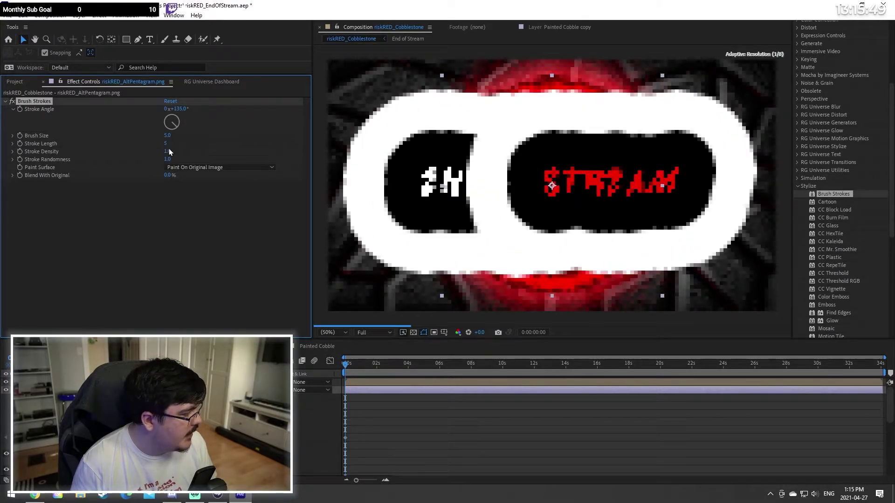
# Step: Set the Stroke Length of the pentagram's Brush Strokes effect to 40 and save the project
pyautogui.moveTo(168, 144); pyautogui.dragTo(284, 128)
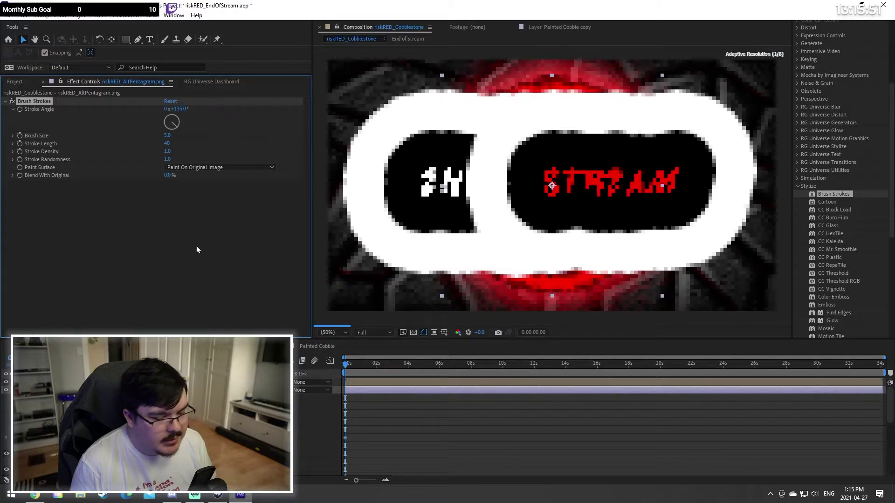
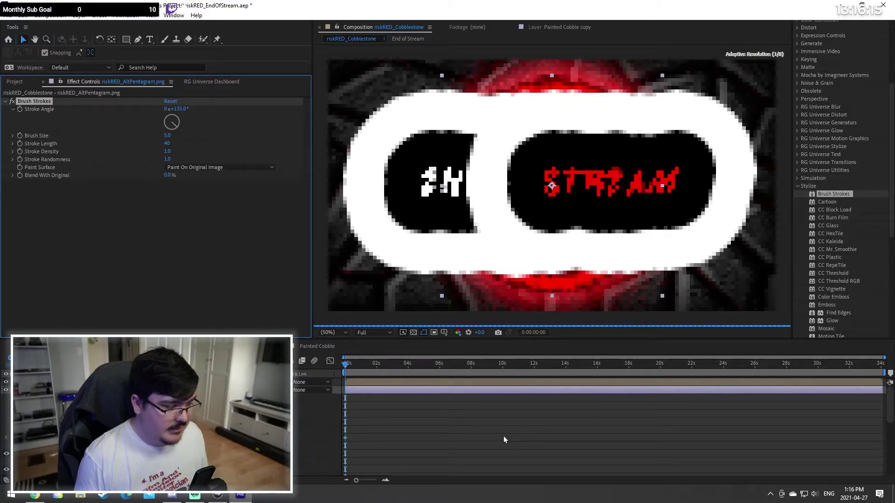
pyautogui.hotkey('ctrl', 's')
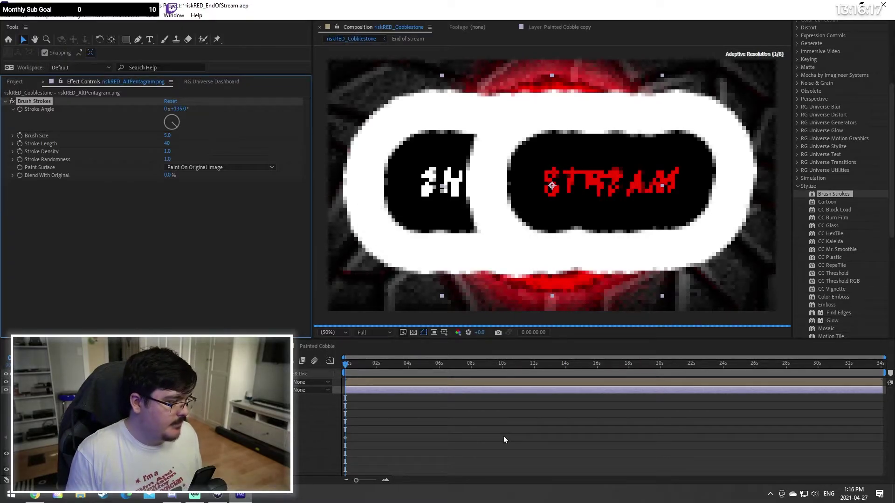
# Step: Remove the Brush Strokes effect from the riskRED_AltPentagram.png layer
pyautogui.click(117, 250)
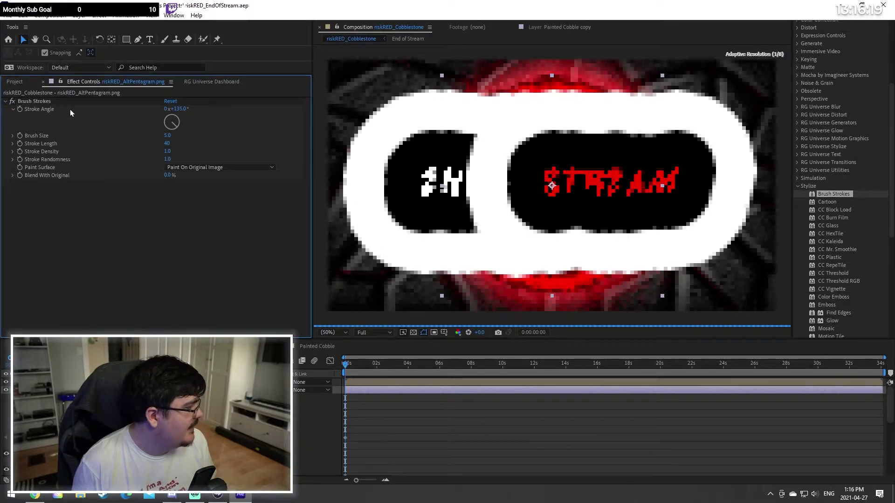
pyautogui.click(57, 99)
pyautogui.press('Delete')
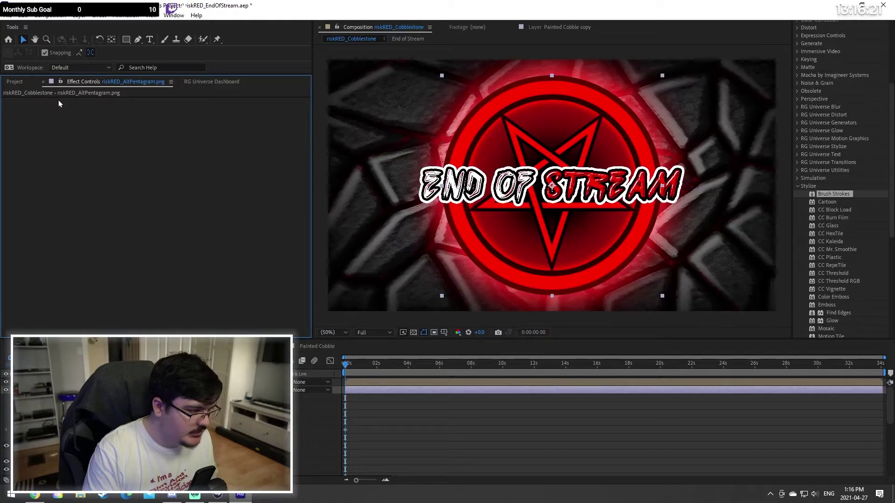
# Step: Pre-compose the riskRED_AltPentagram.png layer, moving all attributes into the new composition
pyautogui.scroll(-3, 841, 259)
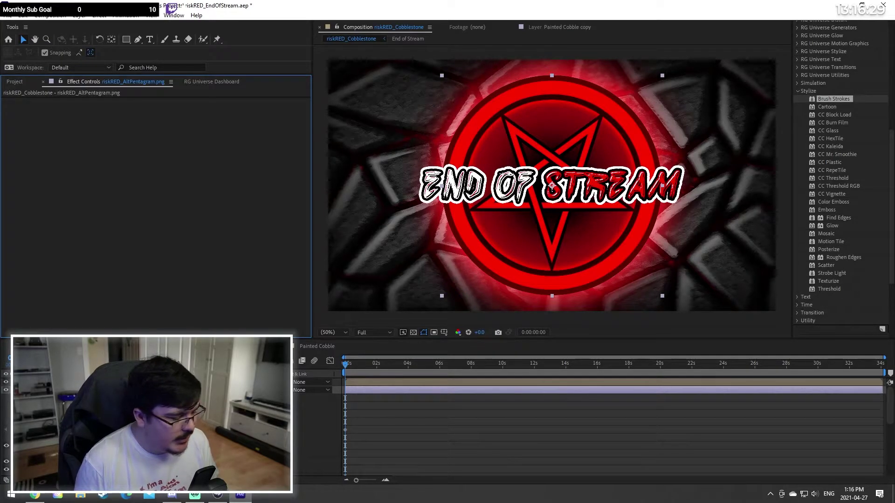
pyautogui.click(34, 390)
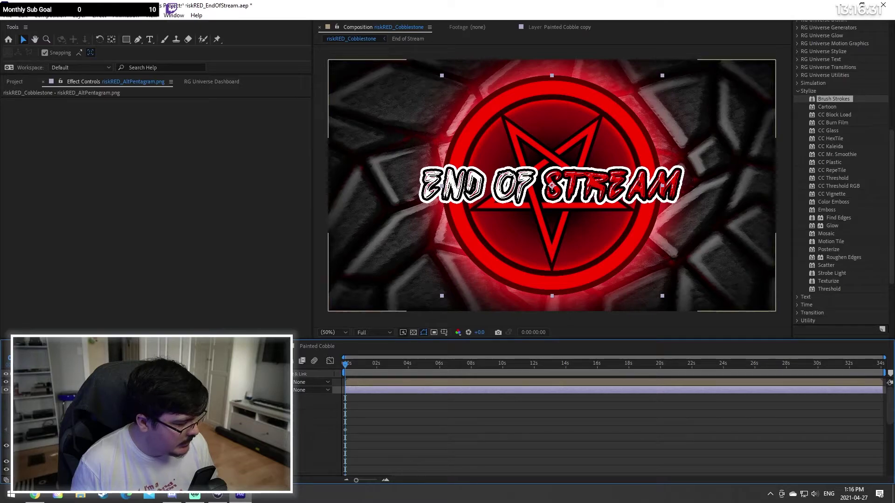
pyautogui.rightClick(93, 390)
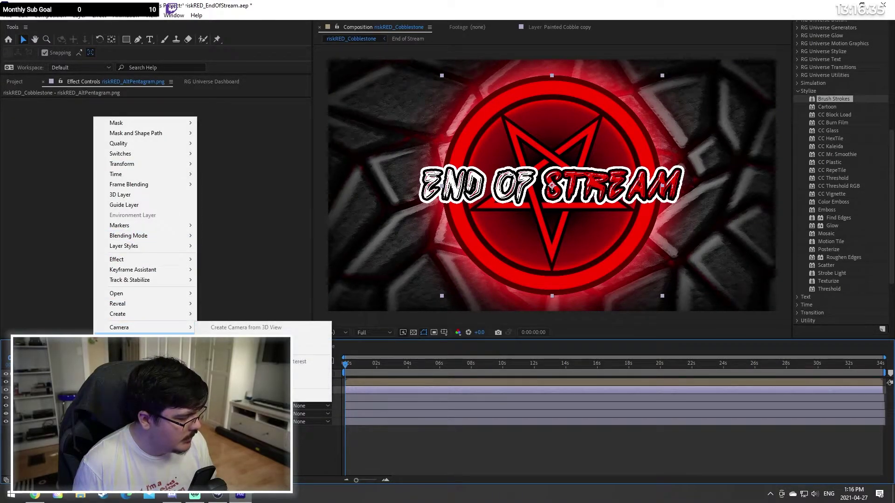
pyautogui.click(156, 338)
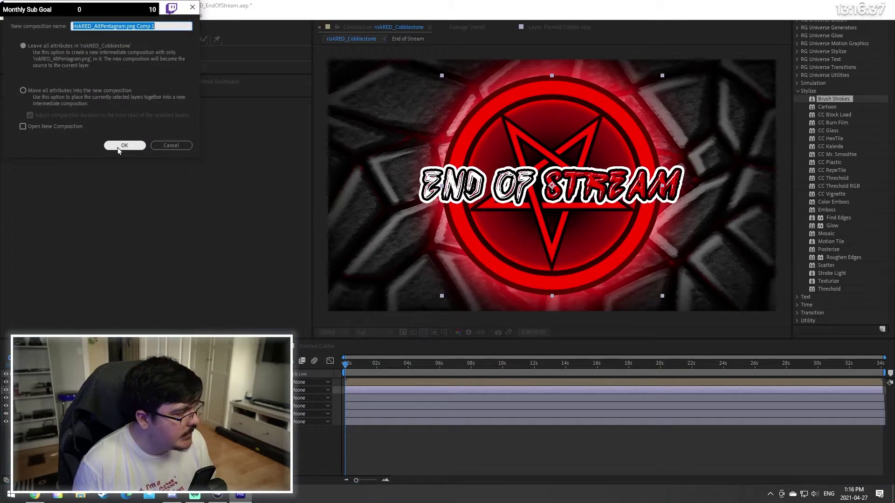
pyautogui.click(72, 90)
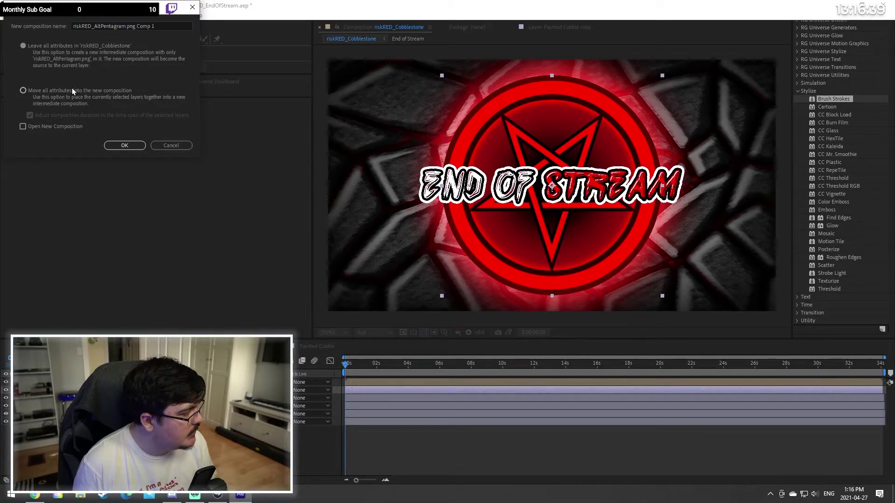
pyautogui.click(115, 146)
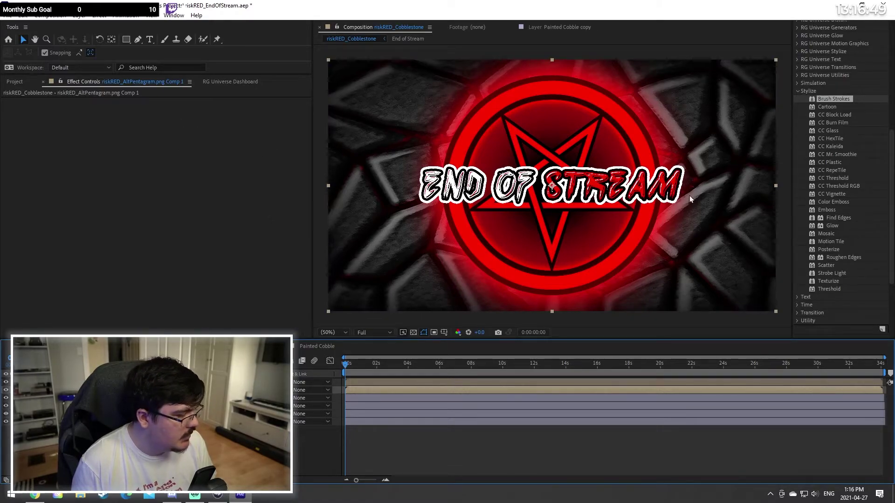
# Step: Apply Brush Strokes to the pre-composed pentagram layer and set its Brush Size to 5.0
pyautogui.moveTo(836, 100)
pyautogui.mouseDown()
pyautogui.moveTo(187, 414)
pyautogui.moveTo(140, 390)
pyautogui.mouseUp()
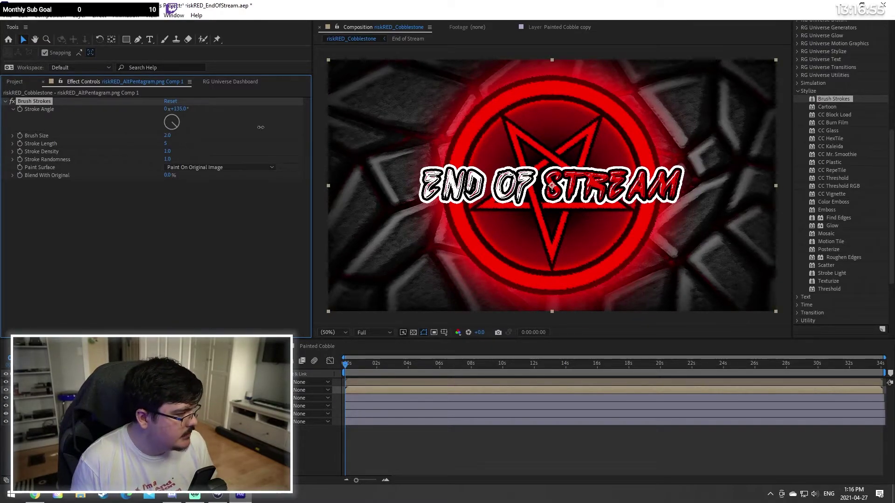
pyautogui.moveTo(166, 136)
pyautogui.mouseDown()
pyautogui.moveTo(322, 123)
pyautogui.moveTo(298, 166)
pyautogui.mouseUp()
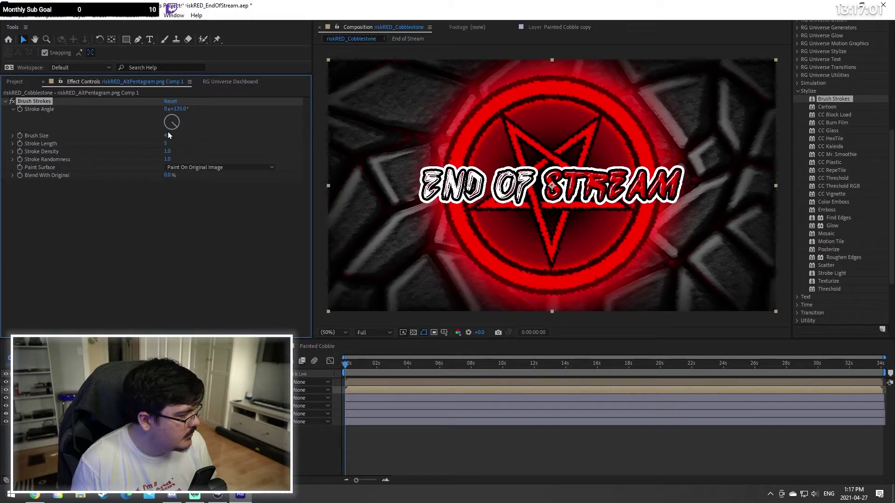
pyautogui.moveTo(168, 136); pyautogui.dragTo(276, 123)
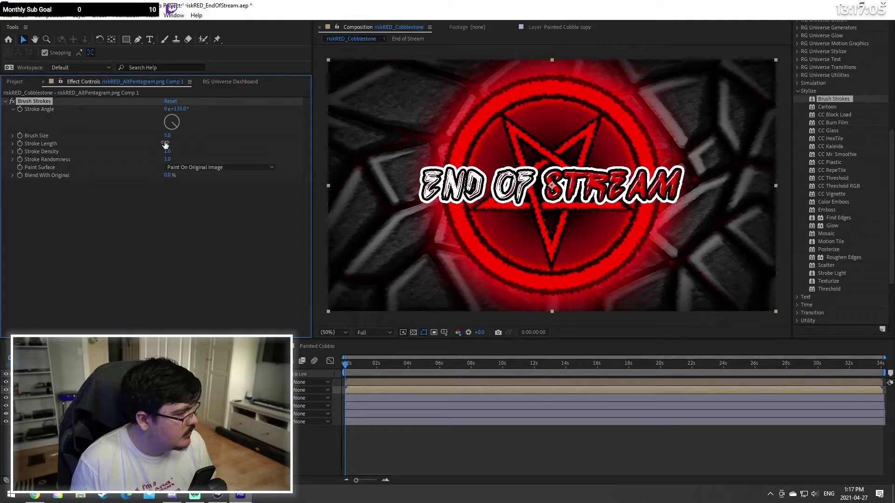
# Step: Set the pre-composed pentagram's Brush Strokes to Stroke Length 40, Stroke Density 2.0 and Stroke Randomness 2.0
pyautogui.moveTo(165, 145); pyautogui.dragTo(298, 127)
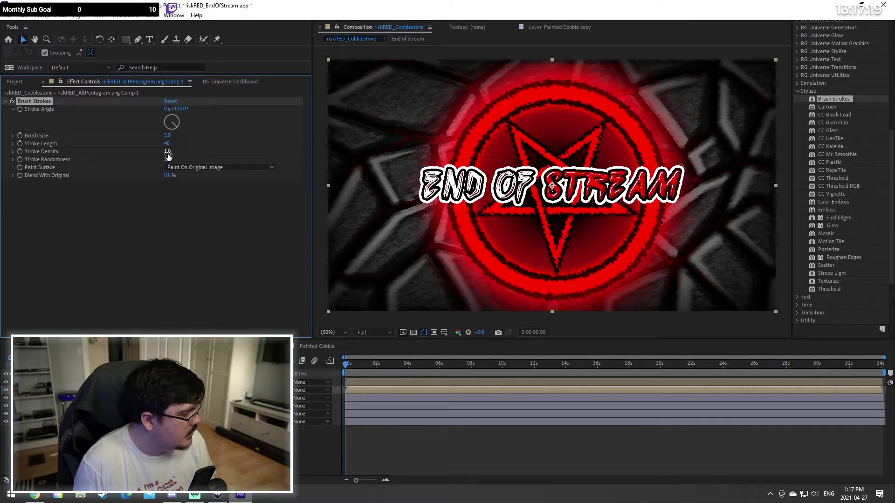
pyautogui.moveTo(168, 153); pyautogui.dragTo(80, 160)
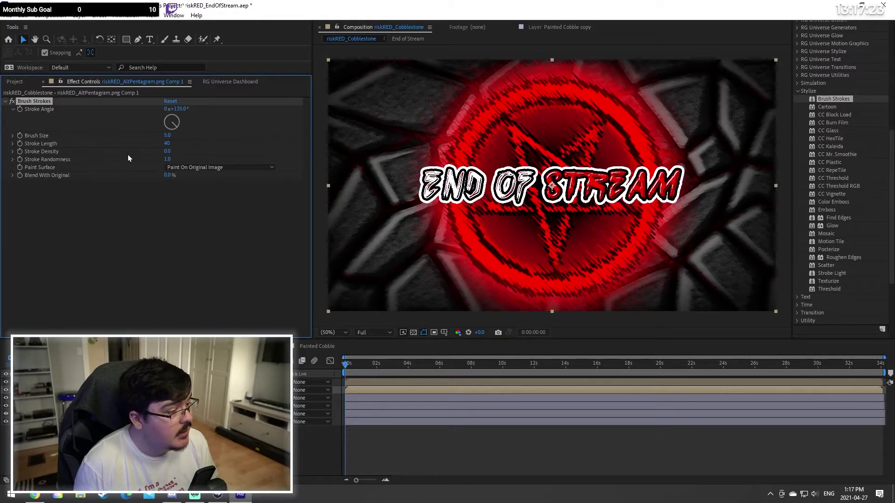
pyautogui.moveTo(167, 151); pyautogui.dragTo(232, 150)
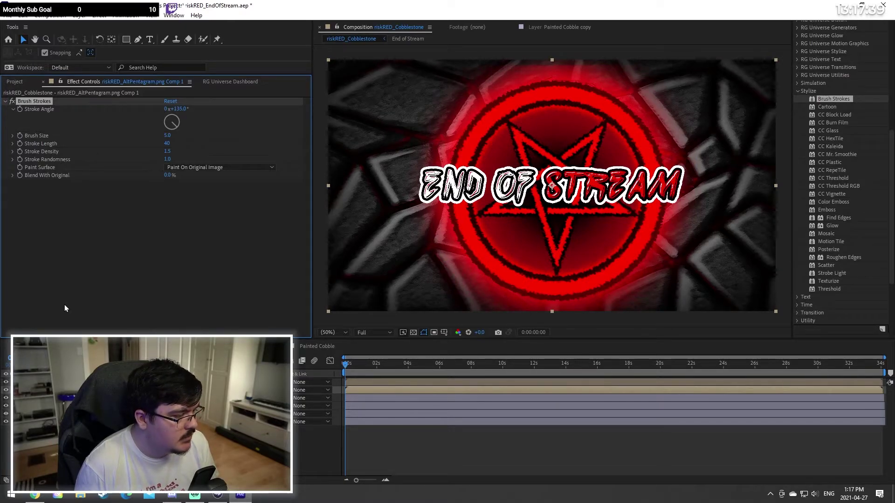
pyautogui.moveTo(167, 151); pyautogui.dragTo(344, 143)
pyautogui.moveTo(167, 158); pyautogui.dragTo(278, 143)
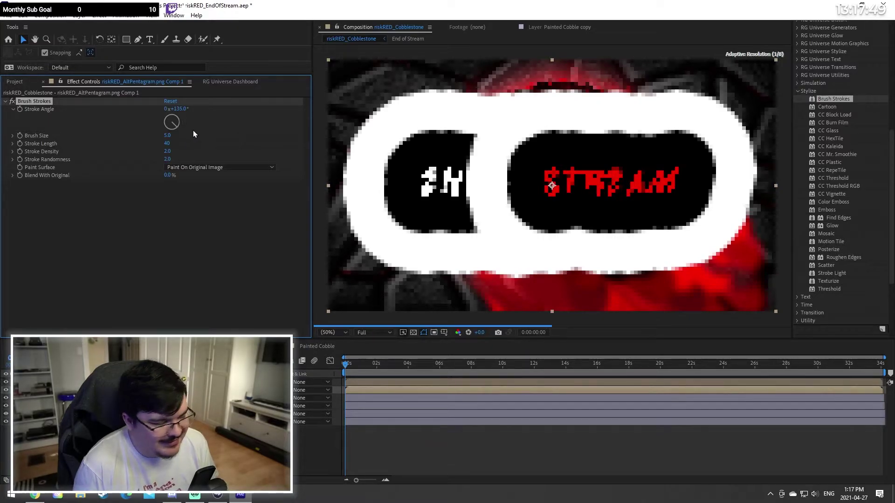
# Step: Try a Stroke Angle of 97° on the pre-composed pentagram and remove its Brush Strokes effect
pyautogui.moveTo(171, 128)
pyautogui.mouseDown()
pyautogui.moveTo(199, 122)
pyautogui.moveTo(188, 124)
pyautogui.mouseUp()
pyautogui.click(181, 118)
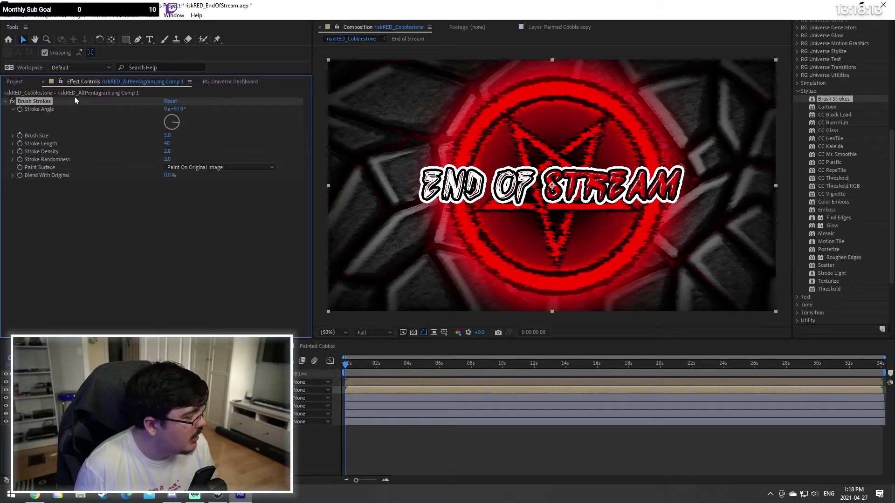
pyautogui.press('Delete')
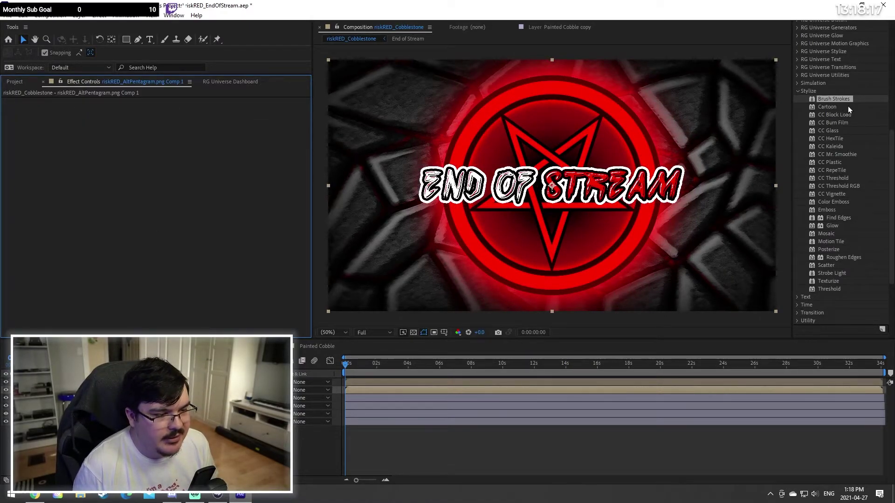
# Step: Try the Stylize effect Cartoon on the pre-composed pentagram layer and remove it
pyautogui.moveTo(847, 106); pyautogui.dragTo(199, 222)
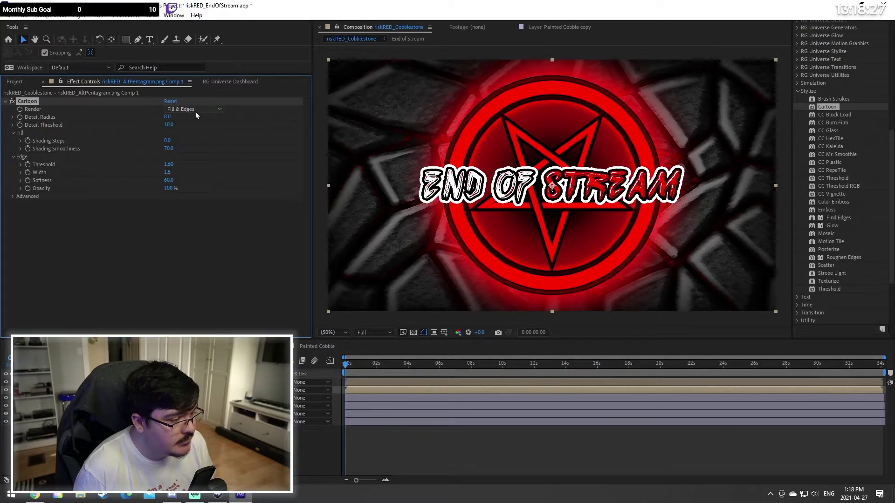
pyautogui.click(90, 99)
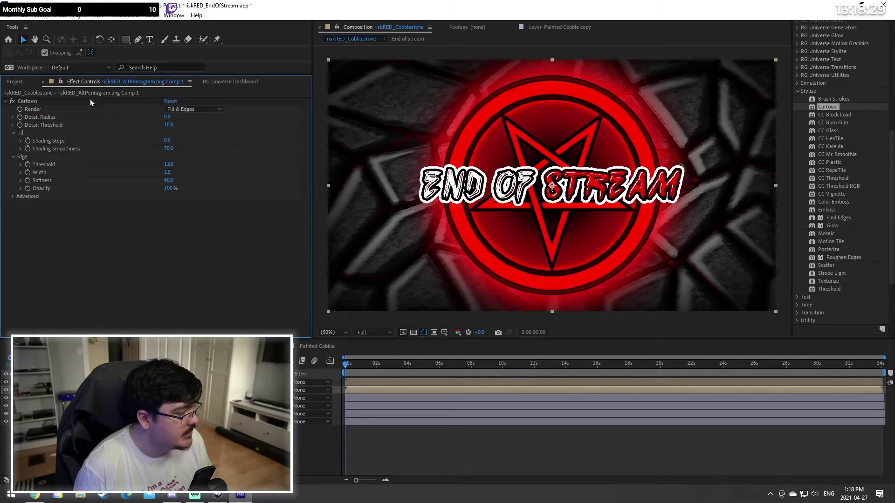
pyautogui.click(91, 100)
pyautogui.press('Delete')
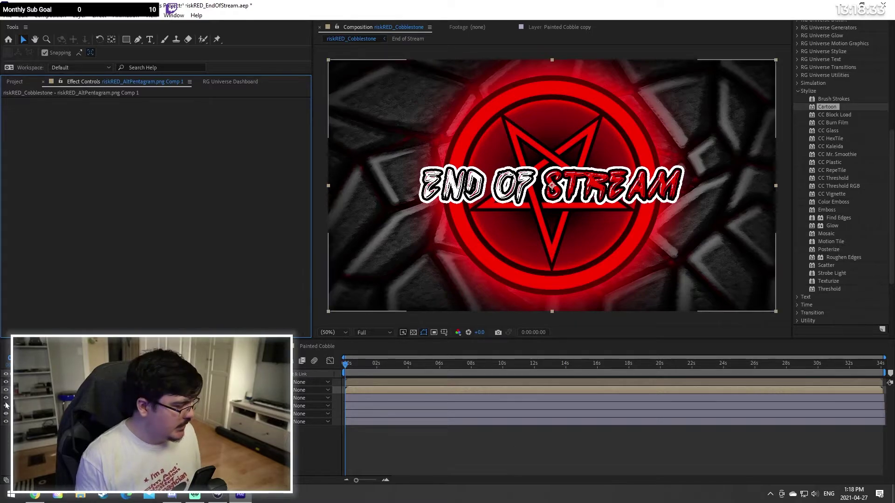
# Step: Add a Drop Shadow layer style to the End of Stream layer
pyautogui.click(88, 382)
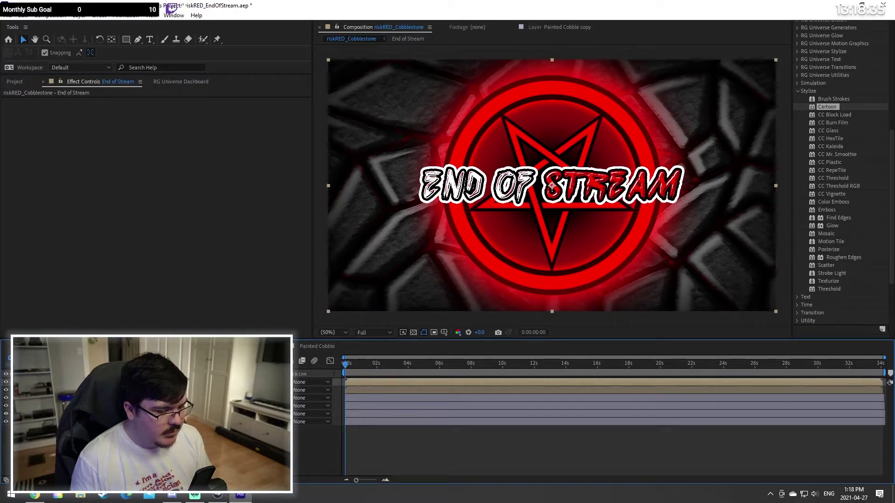
pyautogui.rightClick(88, 382)
pyautogui.click(105, 375)
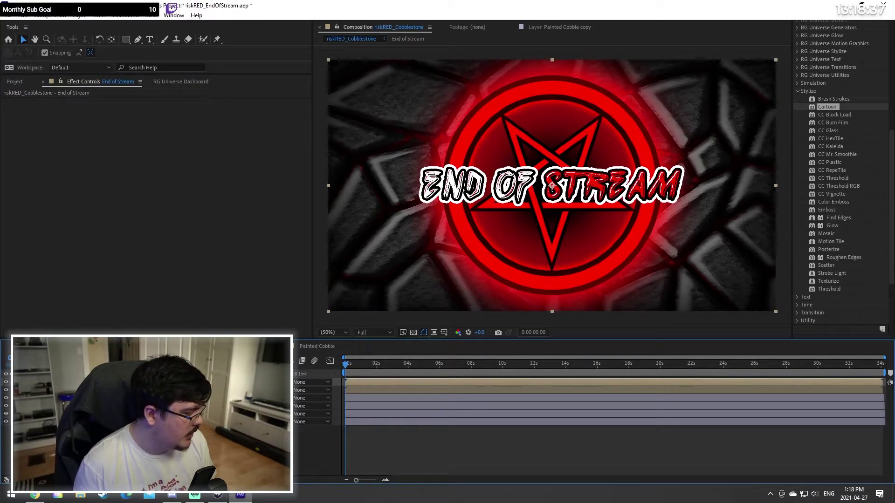
pyautogui.hotkey('ctrl', 'd')
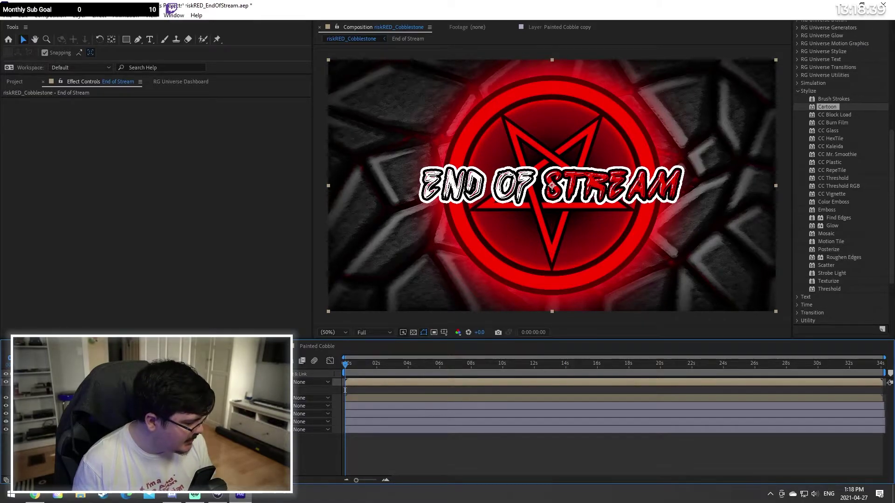
pyautogui.click(50, 390)
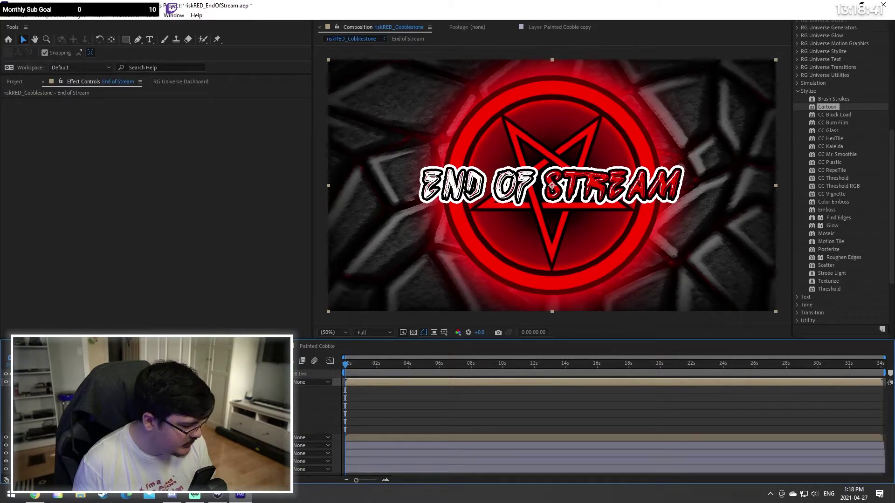
pyautogui.rightClick(93, 112)
pyautogui.moveTo(164, 241)
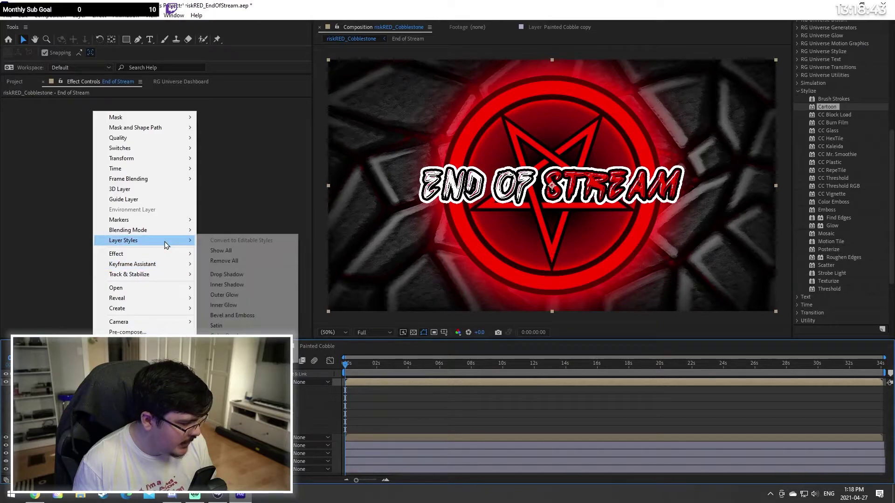
pyautogui.click(245, 275)
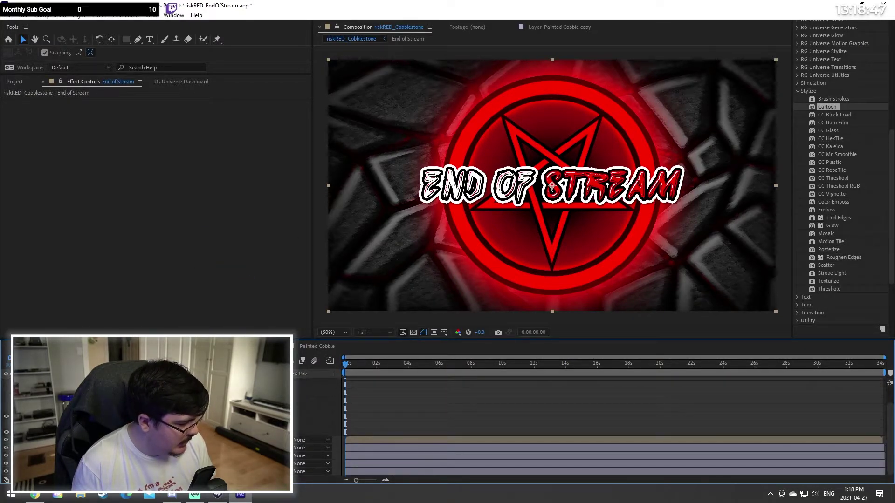
# Step: Adjust the Distance and Size of the End of Stream layer's Drop Shadow and collapse its settings
pyautogui.click(67, 432)
pyautogui.scroll(-2, 67, 432)
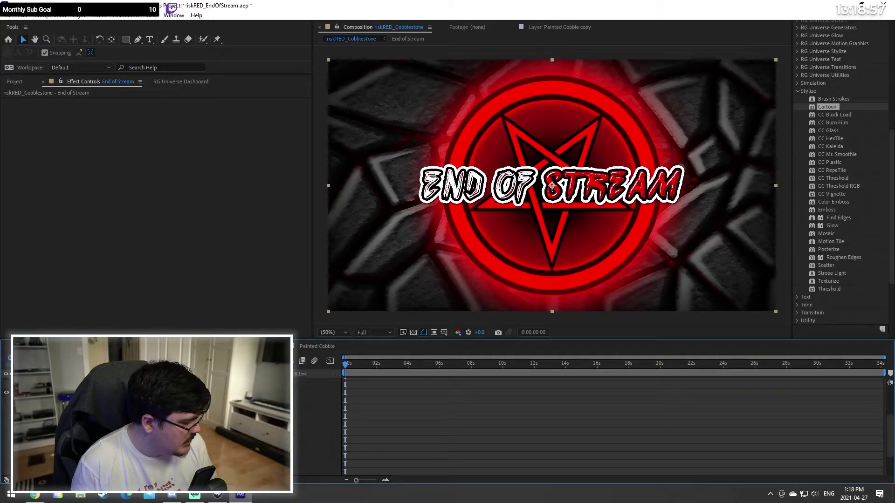
pyautogui.moveTo(200, 440)
pyautogui.mouseDown()
pyautogui.moveTo(261, 439)
pyautogui.moveTo(200, 440)
pyautogui.moveTo(210, 456)
pyautogui.moveTo(586, 463)
pyautogui.mouseUp()
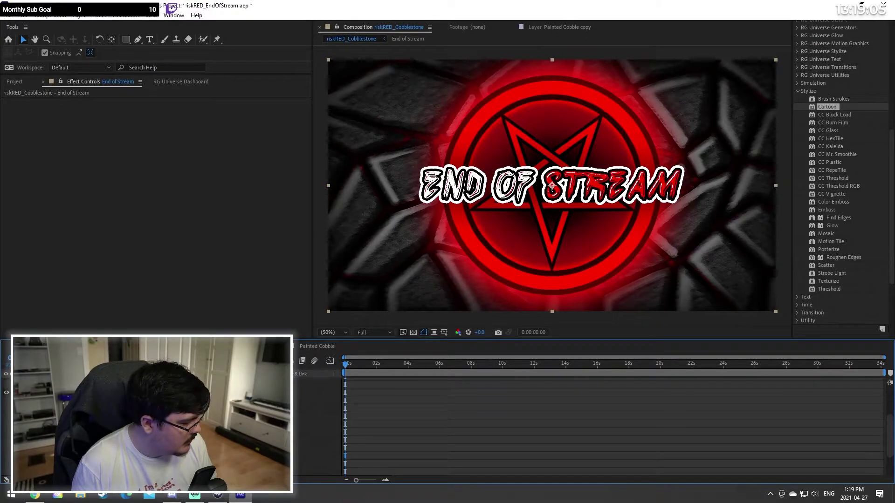
pyautogui.moveTo(210, 455); pyautogui.dragTo(228, 455)
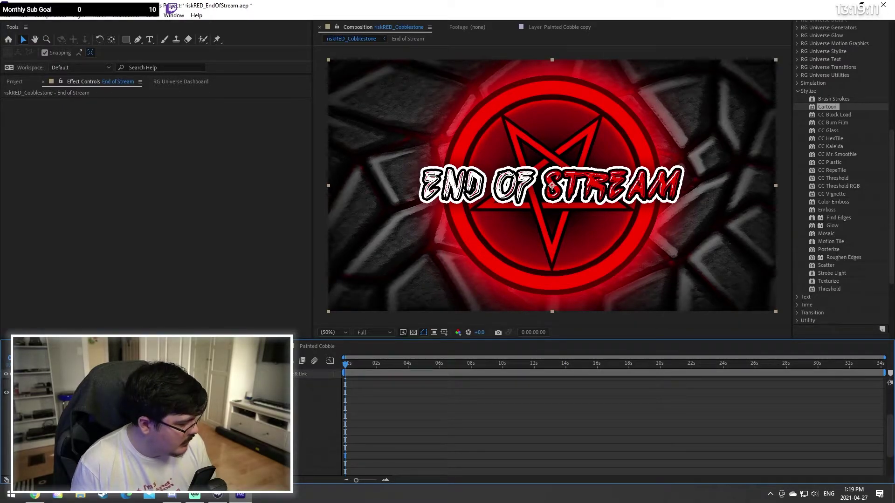
pyautogui.moveTo(205, 455); pyautogui.dragTo(219, 455)
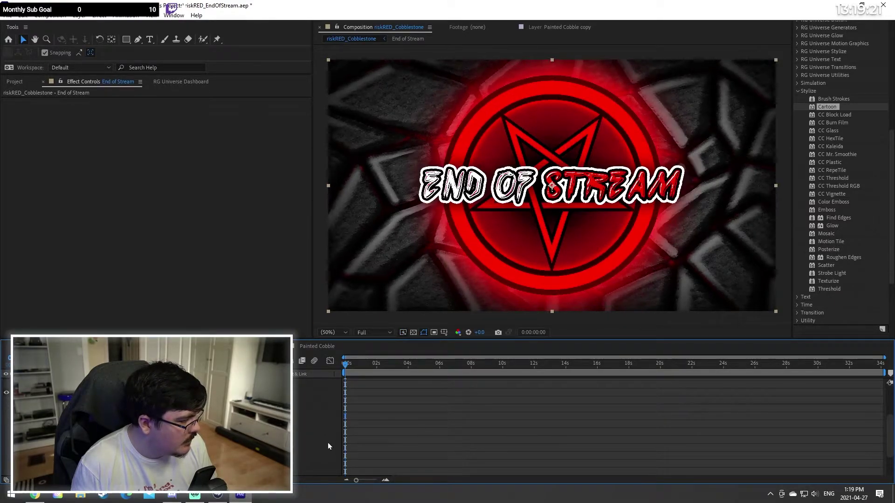
pyautogui.scroll(1, 186, 426)
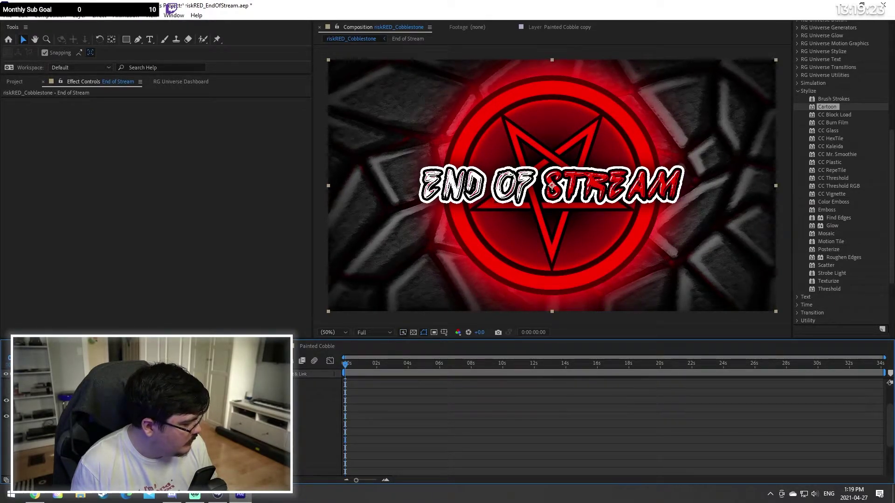
pyautogui.click(186, 432)
pyautogui.click(60, 416)
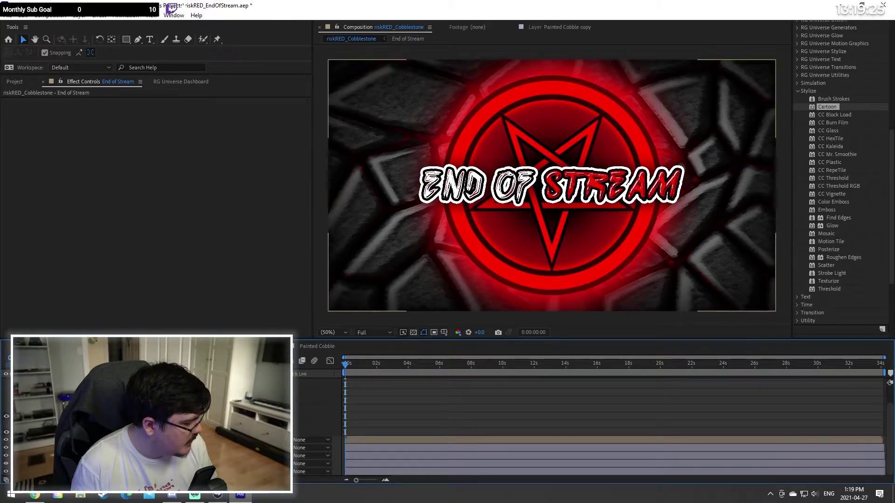
# Step: Duplicate the End of Stream layer and delete the duplicate
pyautogui.click(22, 15)
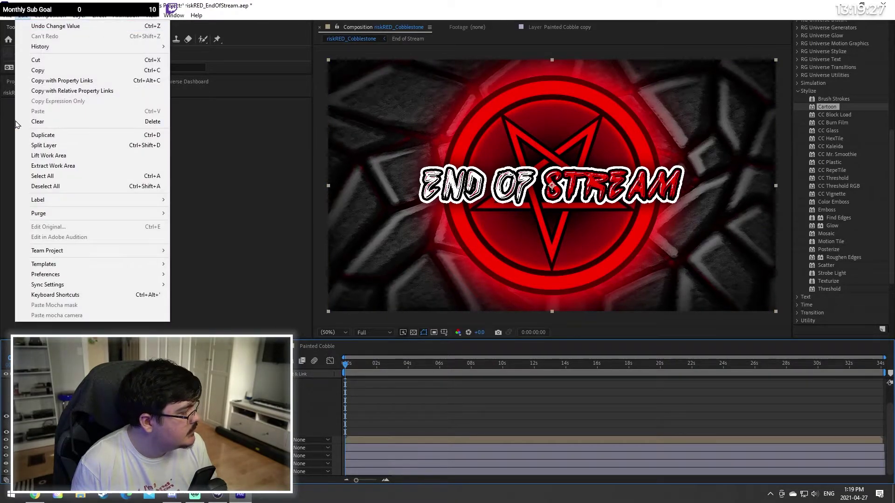
pyautogui.click(49, 137)
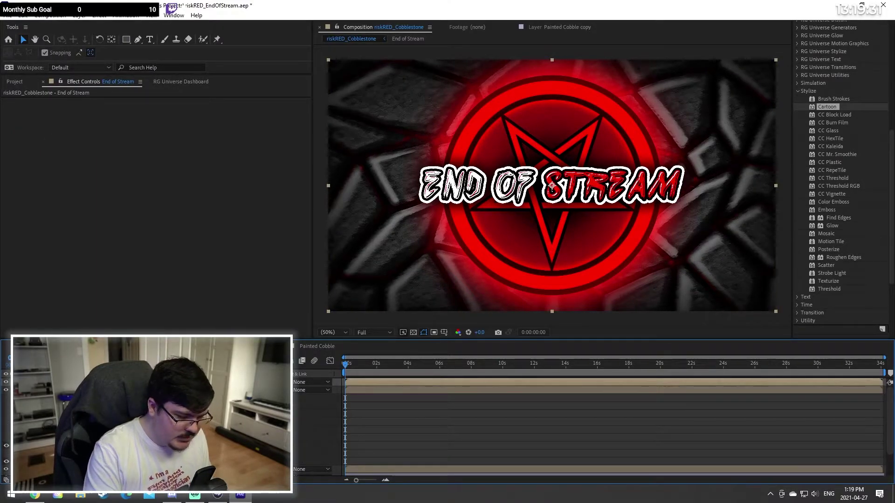
pyautogui.press('Delete')
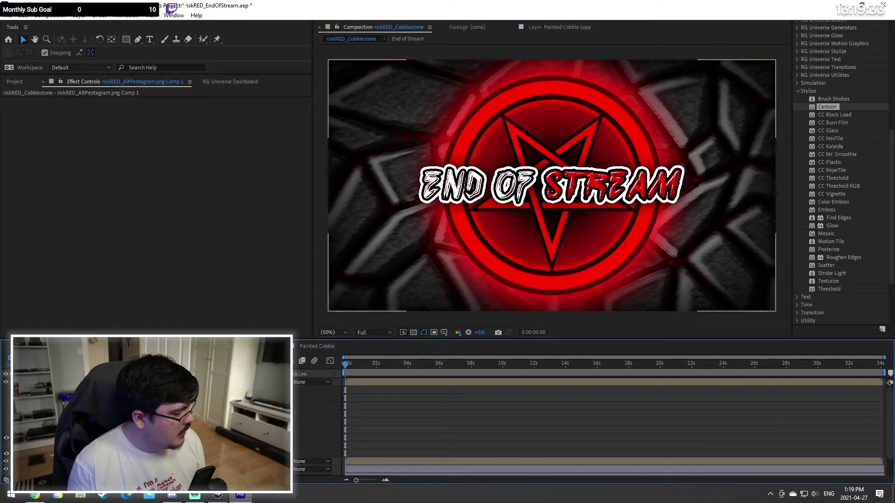
# Step: Apply the Drop Shadow layer style to the End of Stream layer again
pyautogui.click(83, 382)
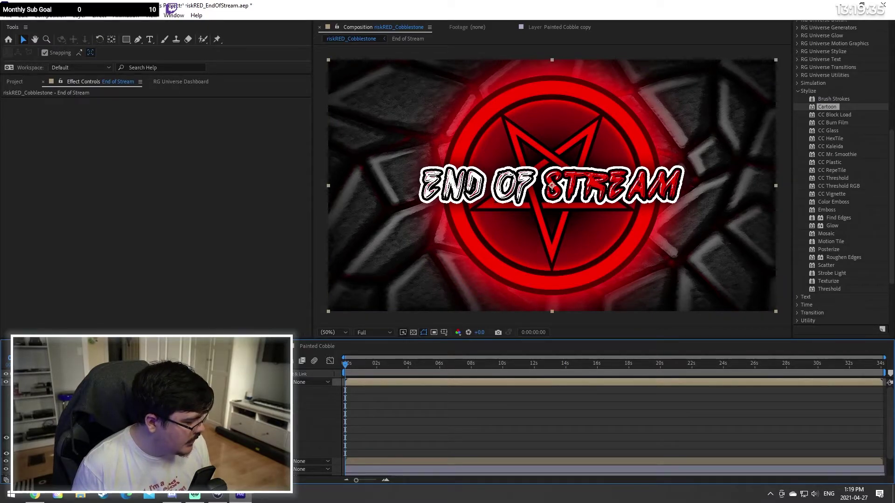
pyautogui.click(70, 438)
pyautogui.click(60, 453)
pyautogui.scroll(-3, 70, 438)
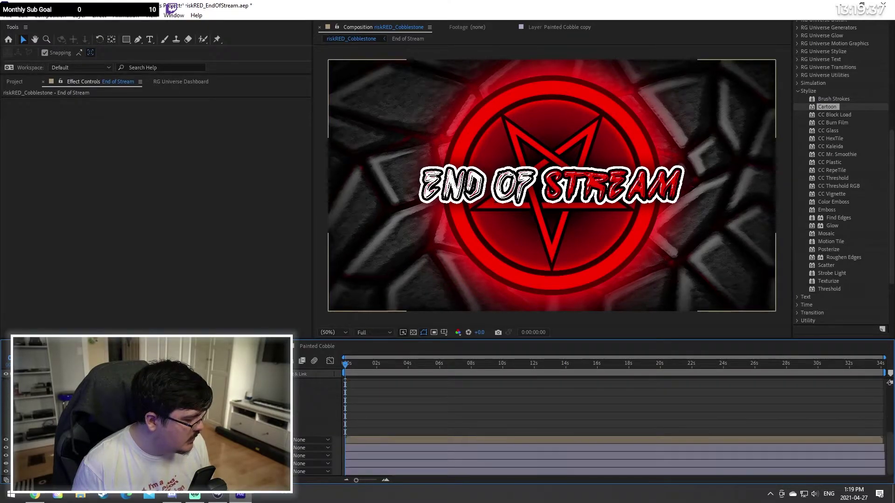
pyautogui.scroll(2, 140, 428)
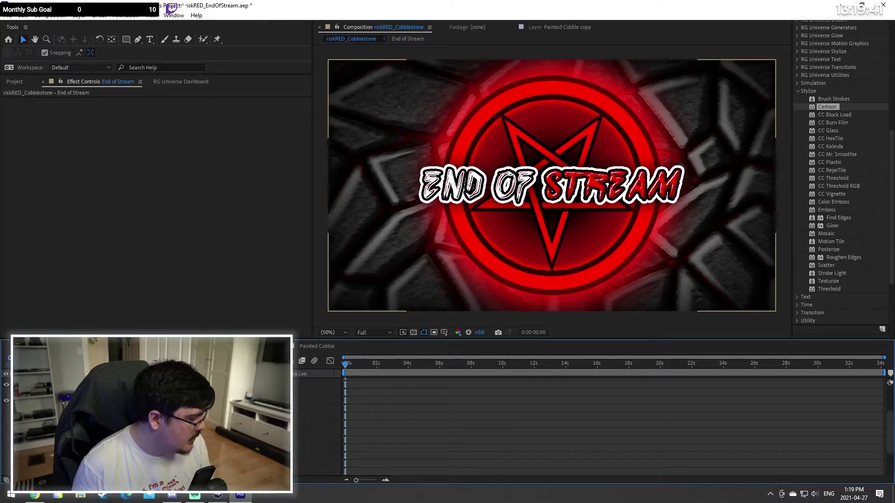
pyautogui.scroll(3, 79, 410)
pyautogui.rightClick(79, 382)
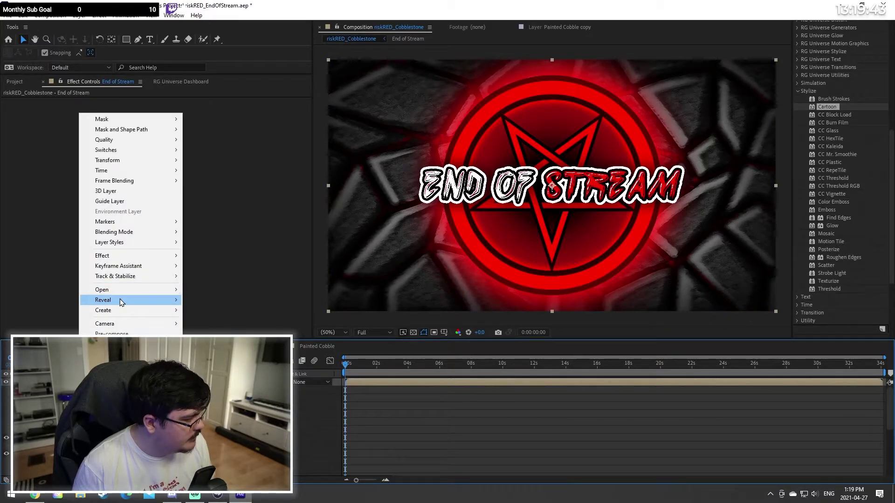
pyautogui.moveTo(138, 242)
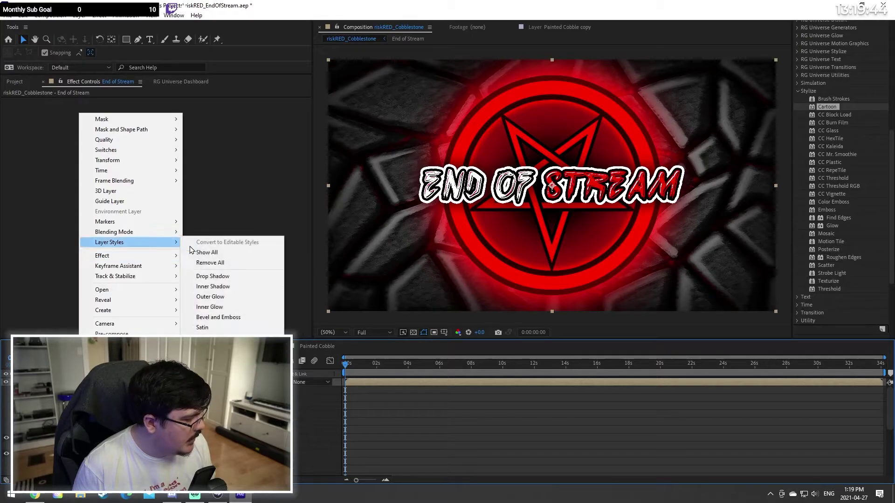
pyautogui.click(219, 275)
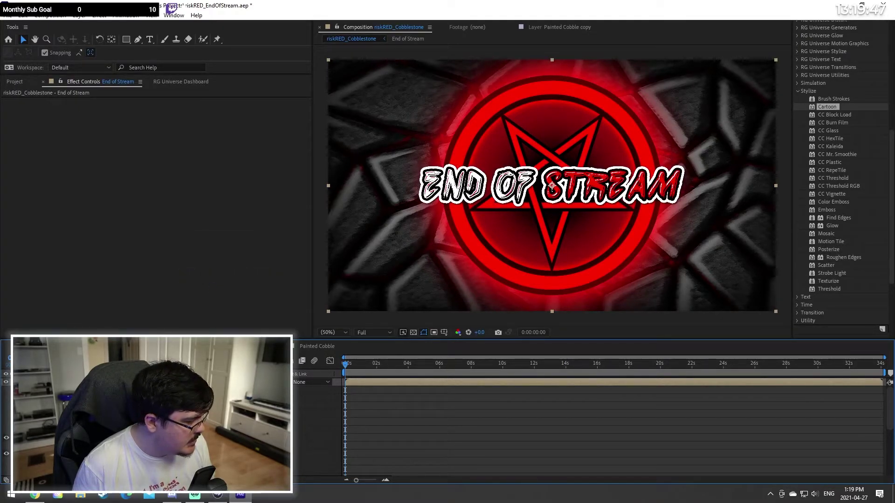
# Step: Check the End of Stream layer's style settings, switching the layer style's visibility off and on to compare, and clear the selection
pyautogui.scroll(-3, 186, 426)
pyautogui.scroll(1, 186, 427)
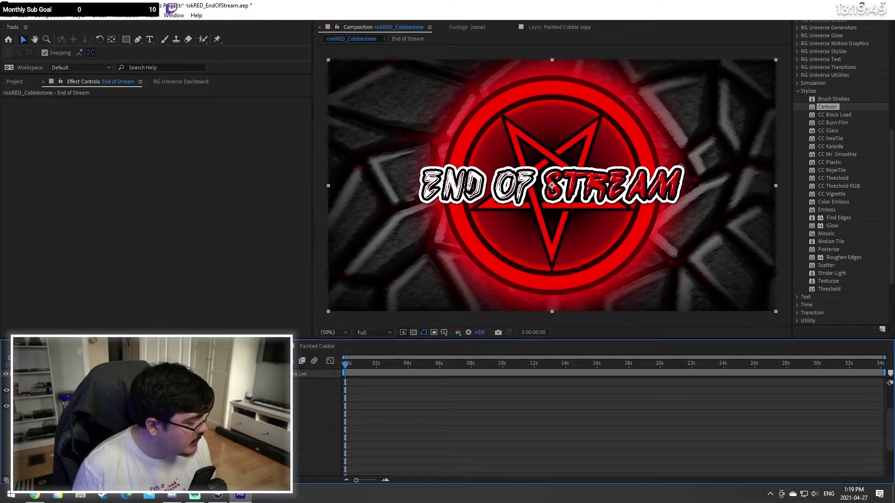
pyautogui.scroll(-2, 186, 426)
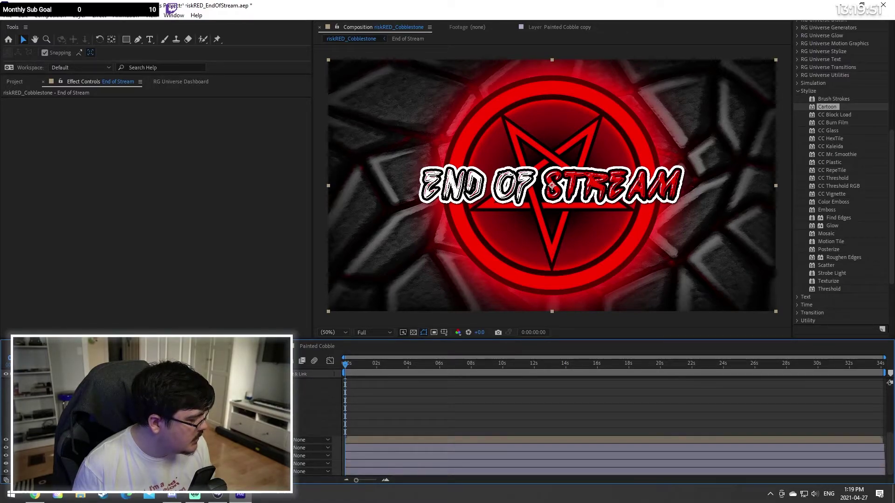
pyautogui.scroll(2, 186, 427)
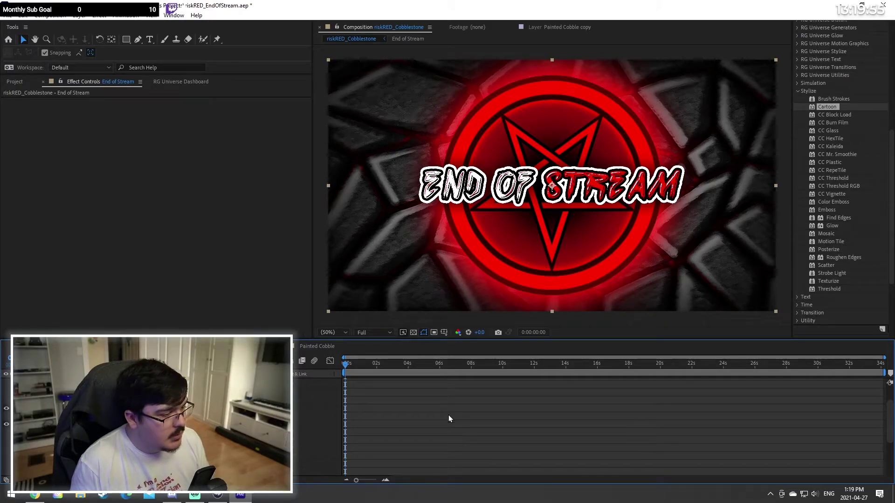
pyautogui.click(6, 425)
pyautogui.click(6, 425)
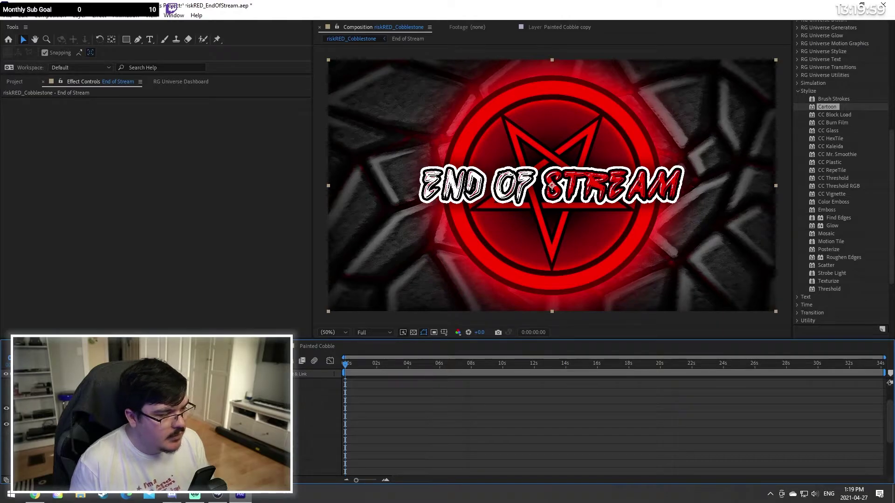
pyautogui.click(520, 436)
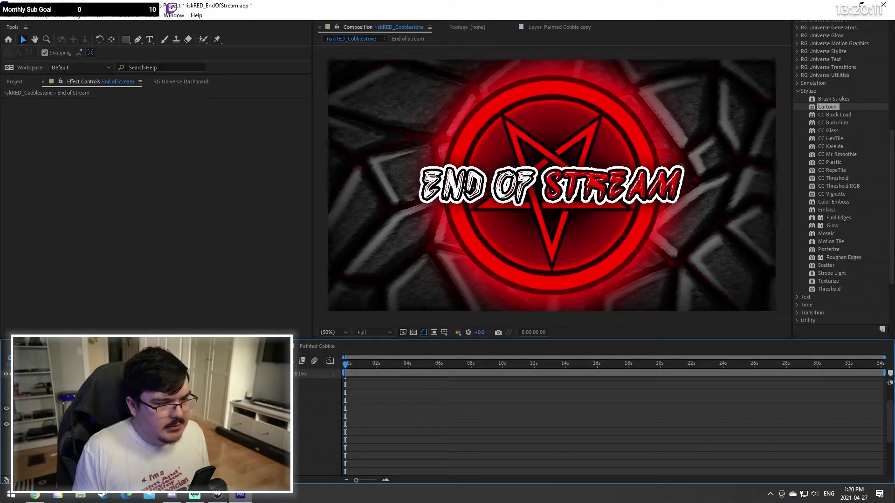
# Step: Collapse the Stylize effects category and save the project
pyautogui.scroll(3, 843, 230)
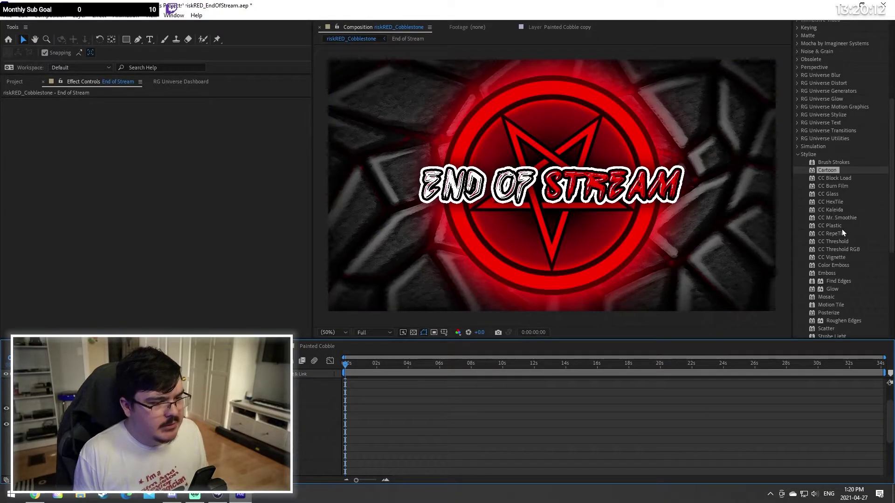
pyautogui.click(798, 154)
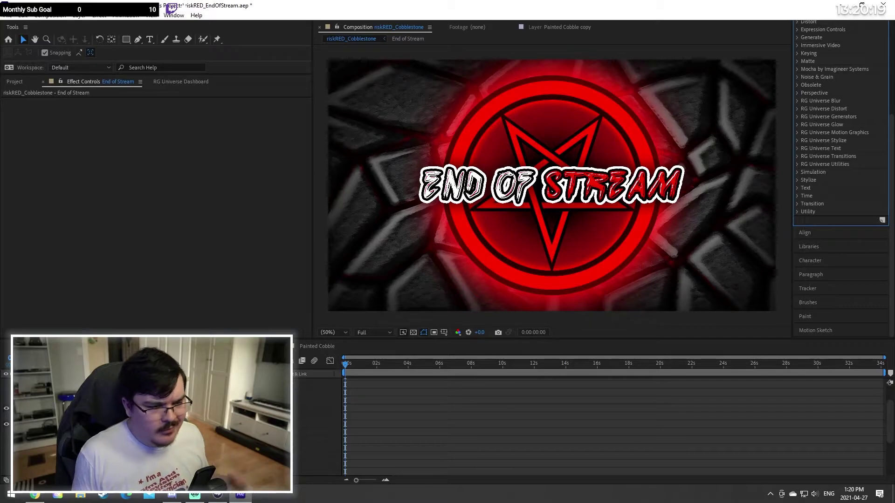
pyautogui.hotkey('ctrl', 's')
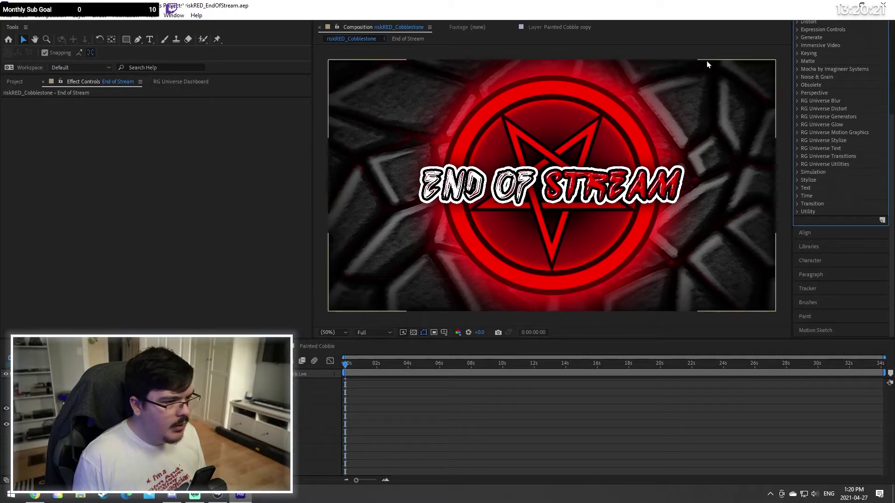
# Step: Browse the Distort, Perspective, RG Universe Blur and RG Universe Stylize effects and try uni.ShrinkRay on the End of Stream layer
pyautogui.scroll(3, 838, 125)
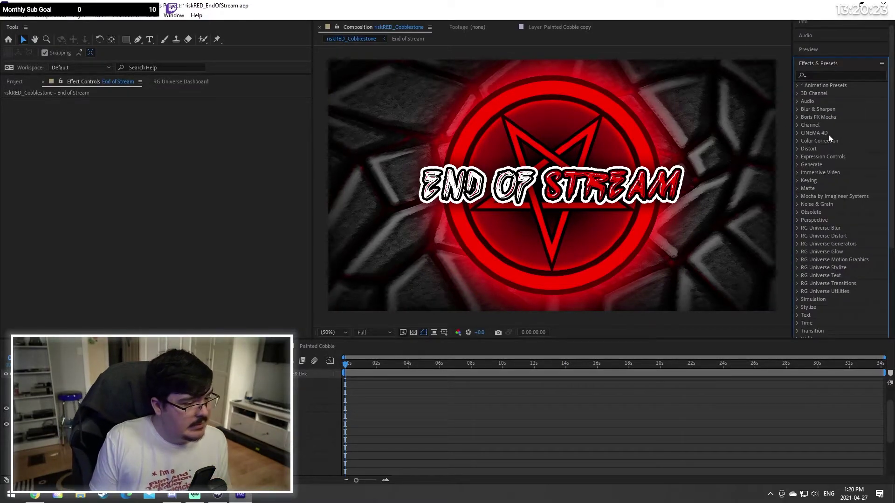
pyautogui.click(797, 148)
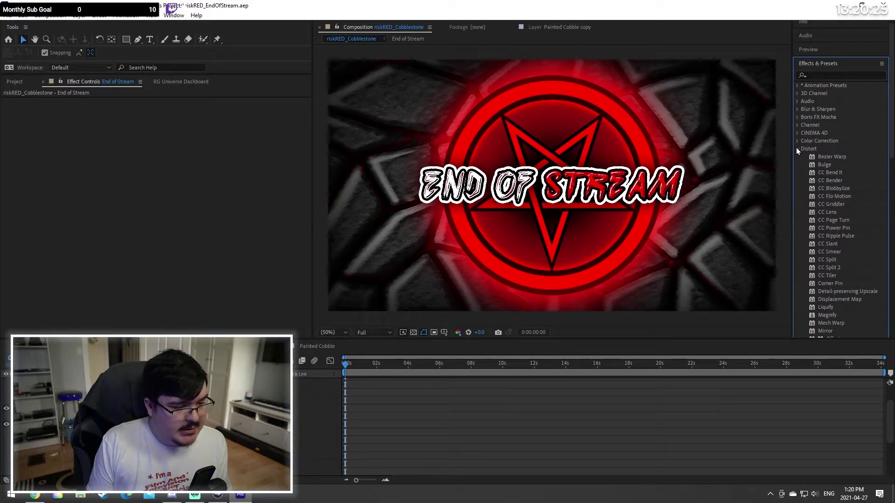
pyautogui.click(797, 149)
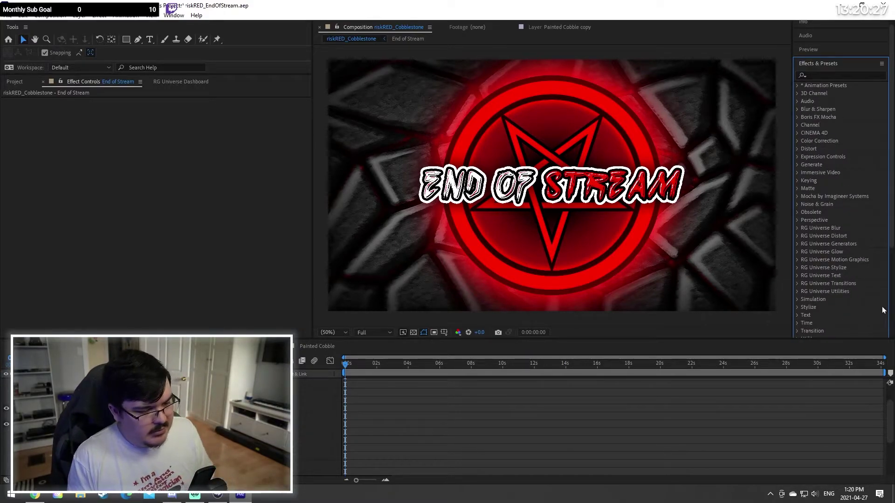
pyautogui.scroll(-2, 826, 246)
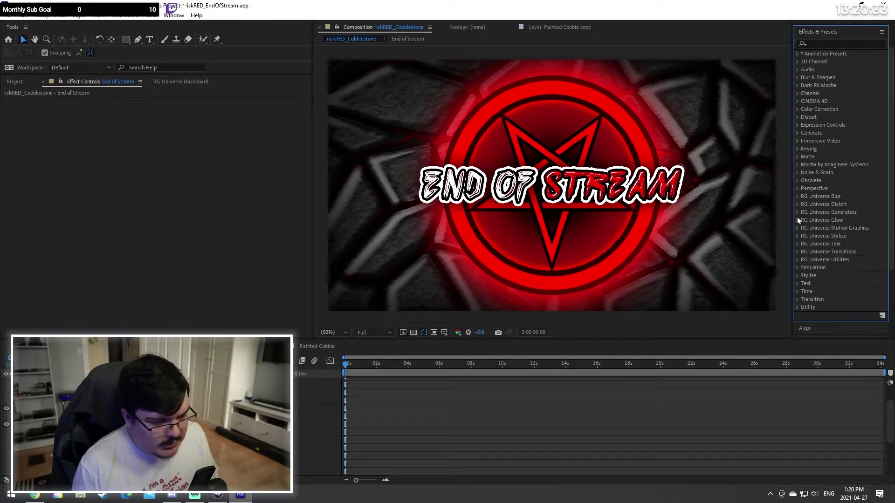
pyautogui.click(797, 189)
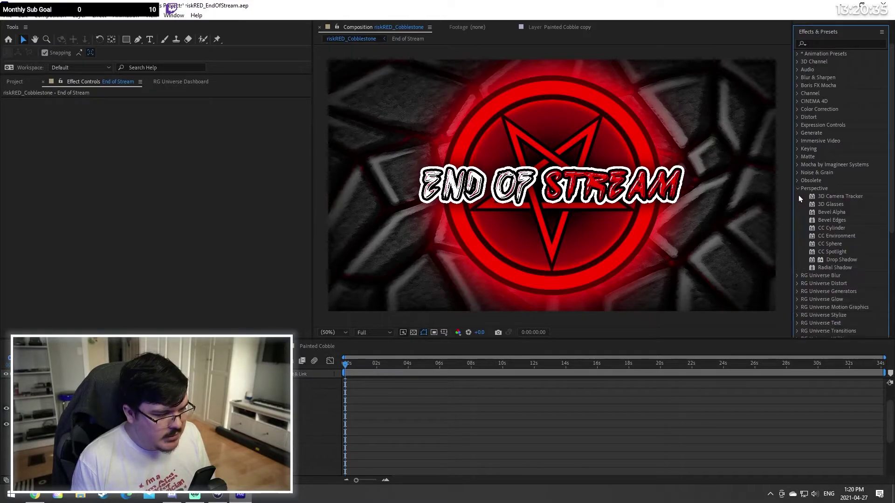
pyautogui.click(798, 190)
pyautogui.click(798, 197)
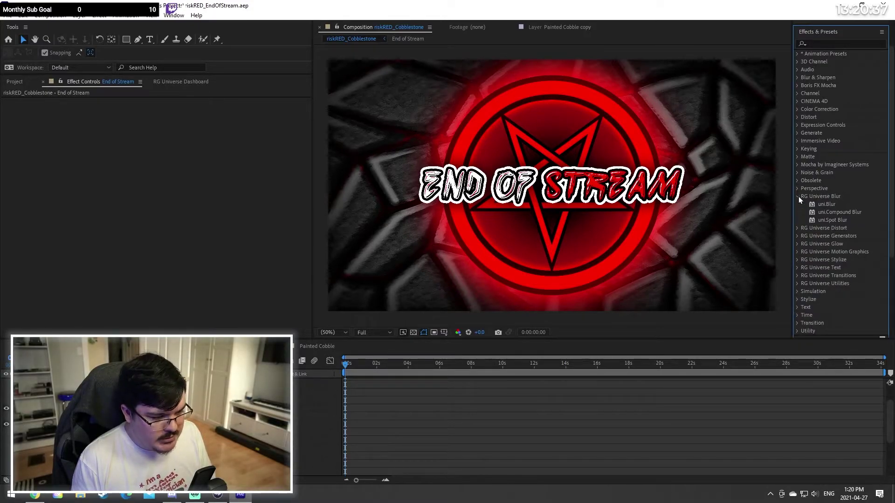
pyautogui.click(798, 196)
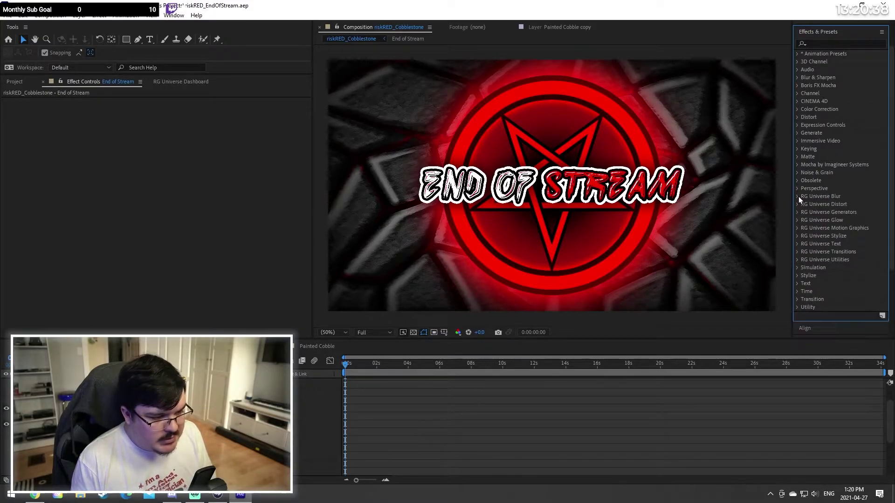
pyautogui.click(795, 236)
pyautogui.scroll(-5, 840, 271)
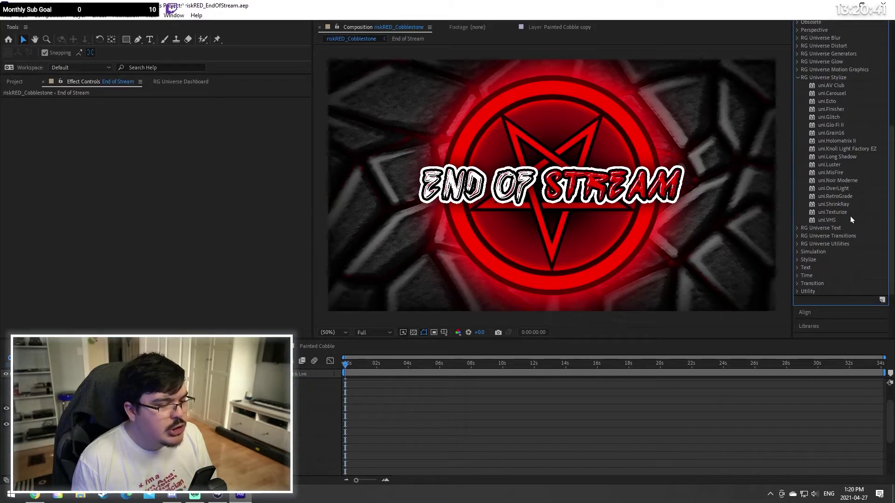
pyautogui.moveTo(837, 205); pyautogui.dragTo(186, 382)
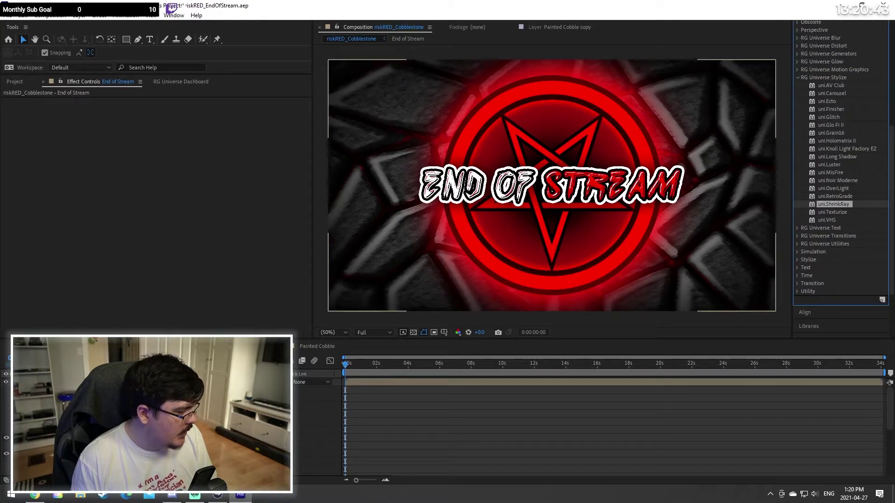
# Step: Collapse the End of Stream layer's properties in the timeline and leave all layers deselected
pyautogui.click(35, 382)
pyautogui.click(79, 382)
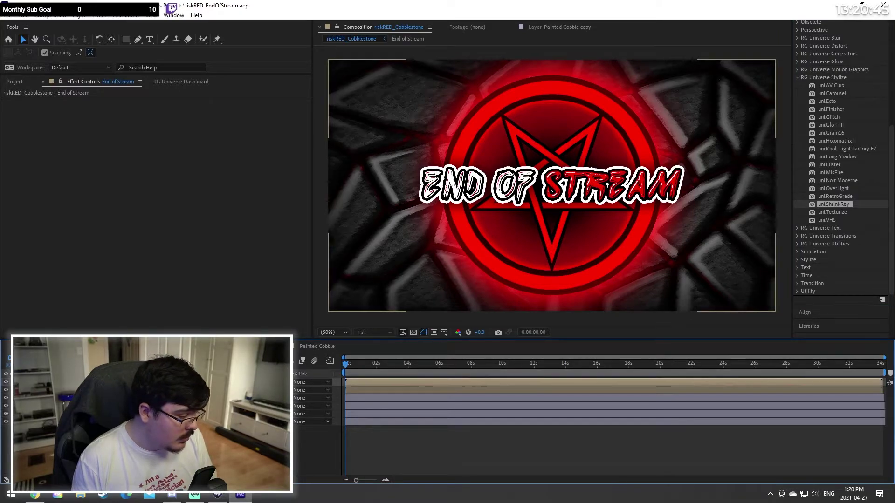
pyautogui.click(139, 450)
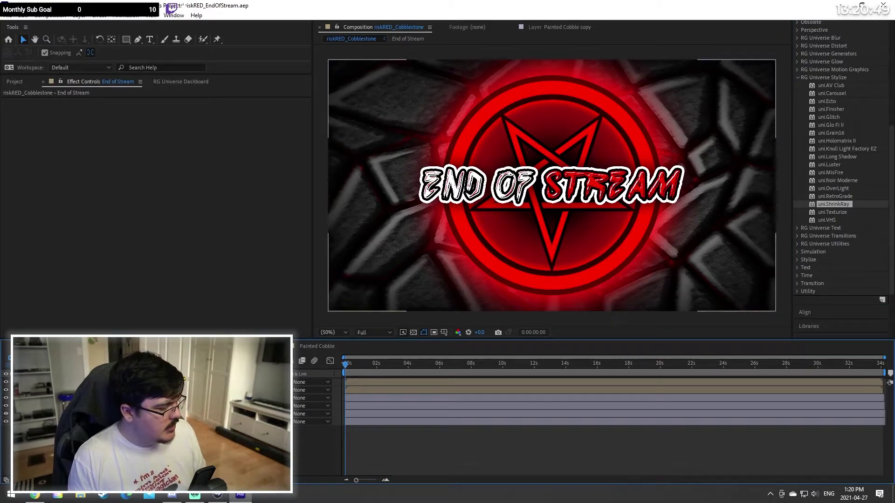
pyautogui.click(79, 382)
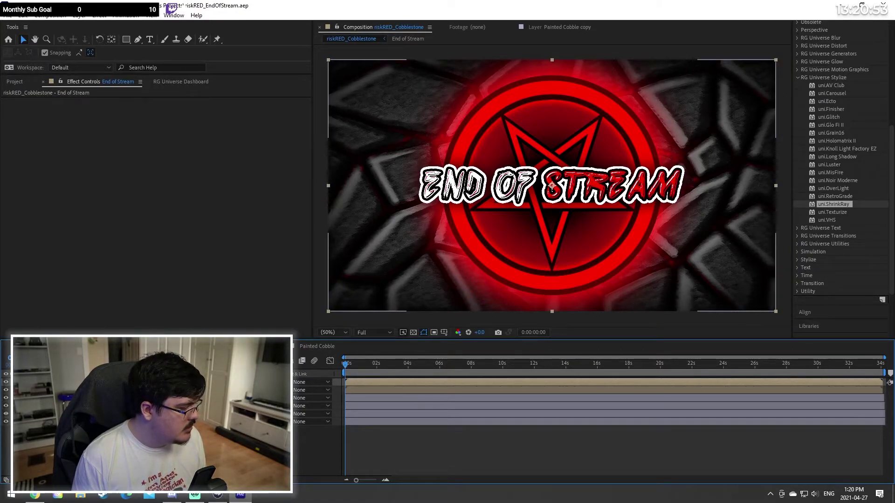
pyautogui.keyDown('shift'); pyautogui.click(79, 421); pyautogui.keyUp('shift')
pyautogui.click(79, 447)
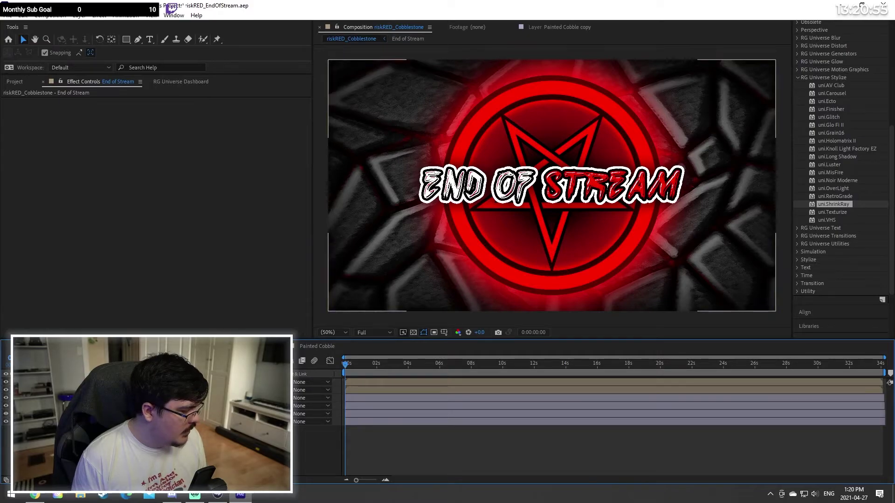
# Step: Create a new composition named Final Output at 1920 x 1080, 60 frames per second, with a duration of 0:00:34:08
pyautogui.click(19, 81)
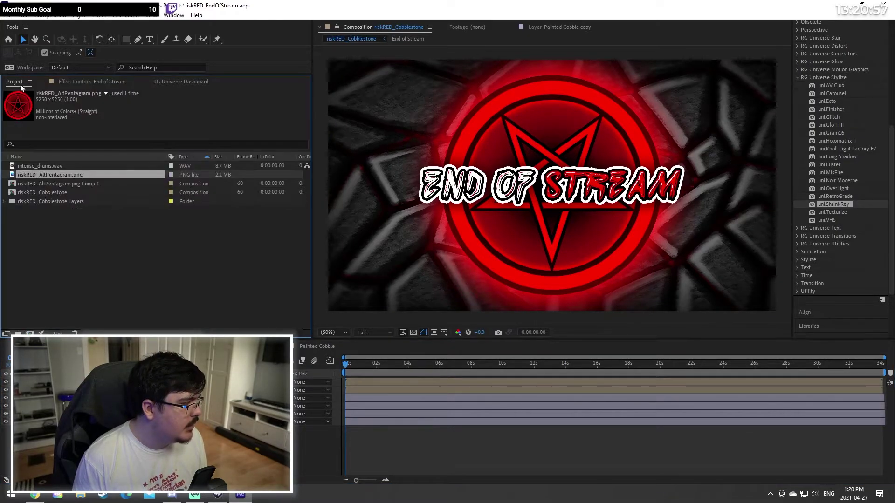
pyautogui.rightClick(110, 275)
pyautogui.click(125, 283)
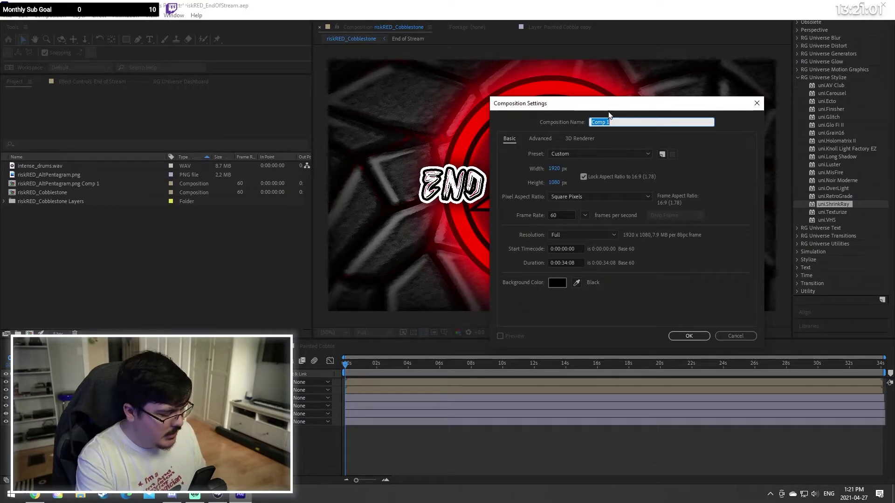
pyautogui.write('Final Output')
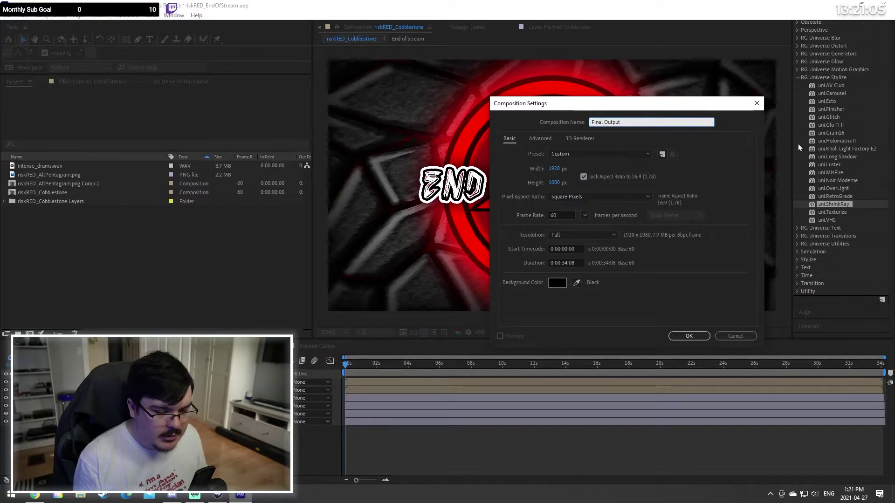
pyautogui.click(662, 266)
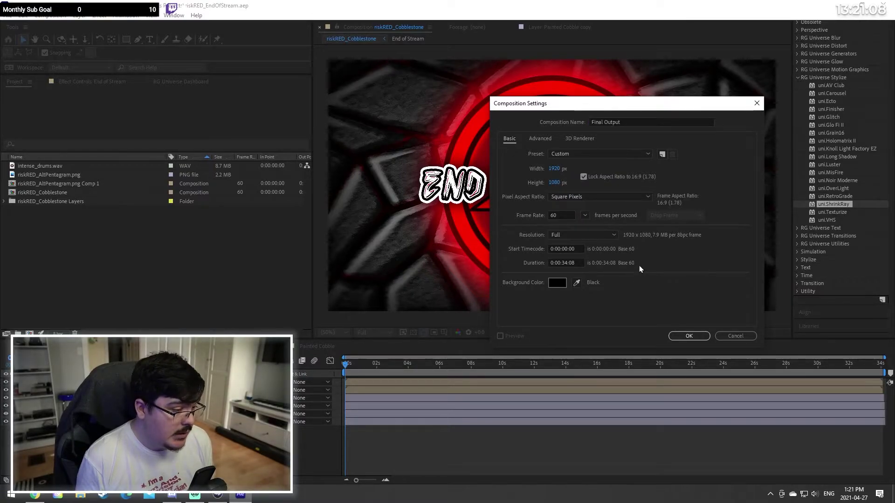
pyautogui.click(689, 335)
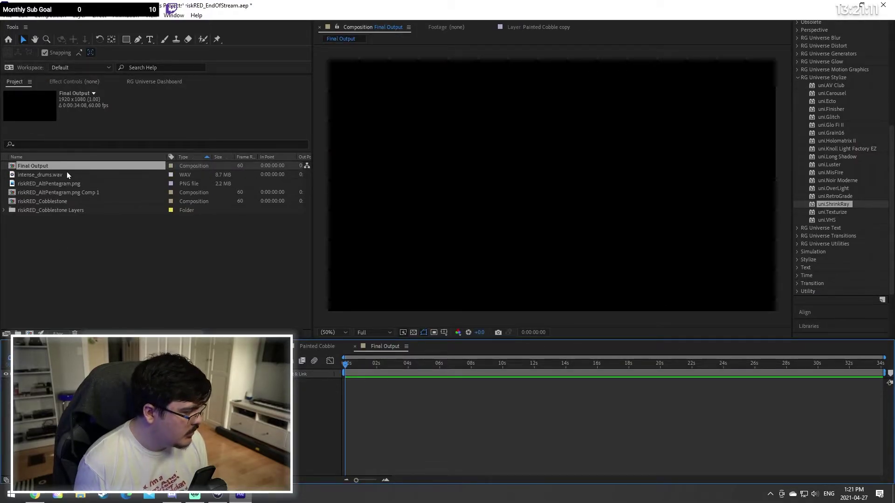
# Step: Add the riskRED_Cobblestone composition to Final Output and apply uni.ShrinkRay to its layer
pyautogui.click(34, 202)
pyautogui.moveTo(27, 202); pyautogui.dragTo(83, 406)
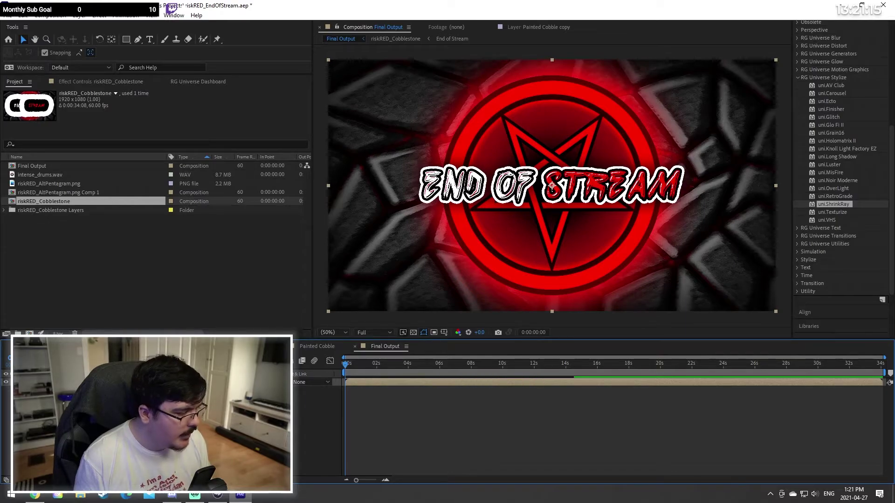
pyautogui.doubleClick(84, 382)
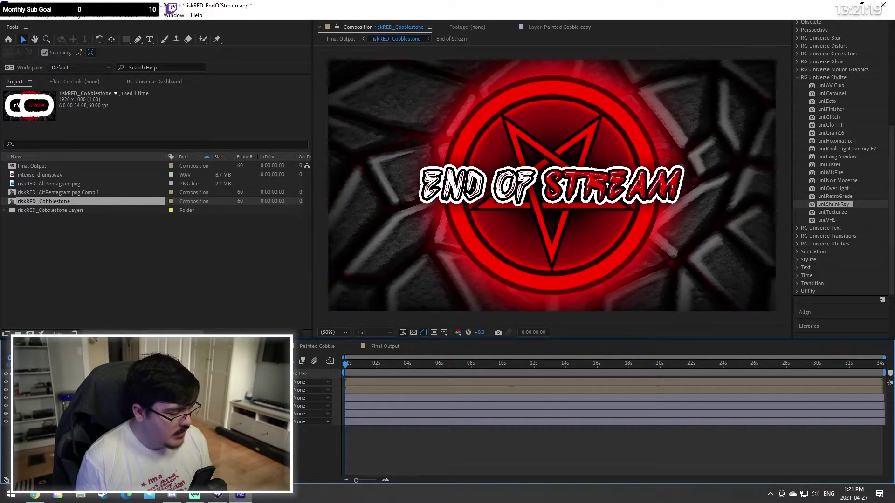
pyautogui.click(390, 350)
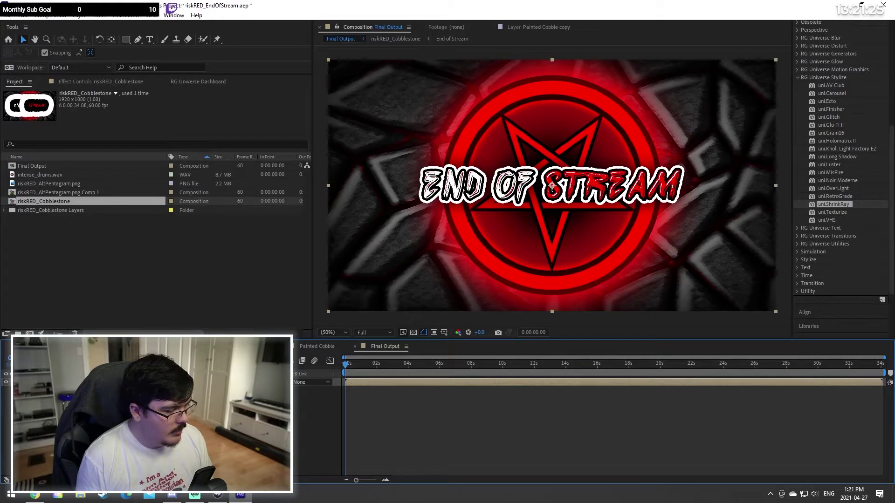
pyautogui.click(254, 346)
pyautogui.click(389, 346)
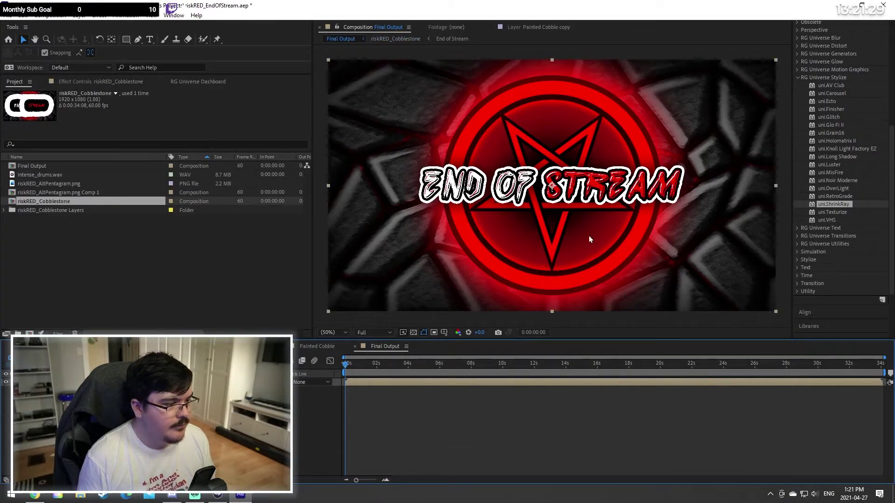
pyautogui.moveTo(831, 205); pyautogui.dragTo(489, 383)
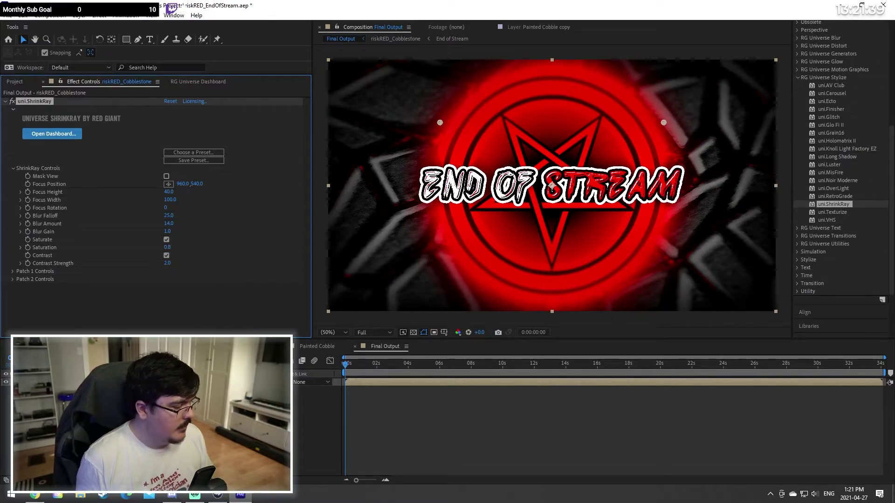
# Step: Adjust the pentagram image's layer style in riskRED_AltPentagram.png Comp 1 to remove the outer ring's dark rim, and return to Final Output
pyautogui.click(238, 346)
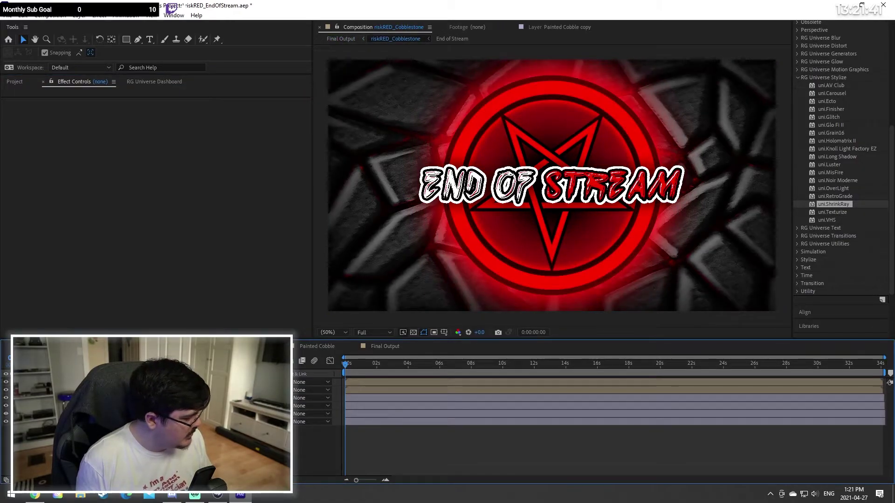
pyautogui.doubleClick(93, 390)
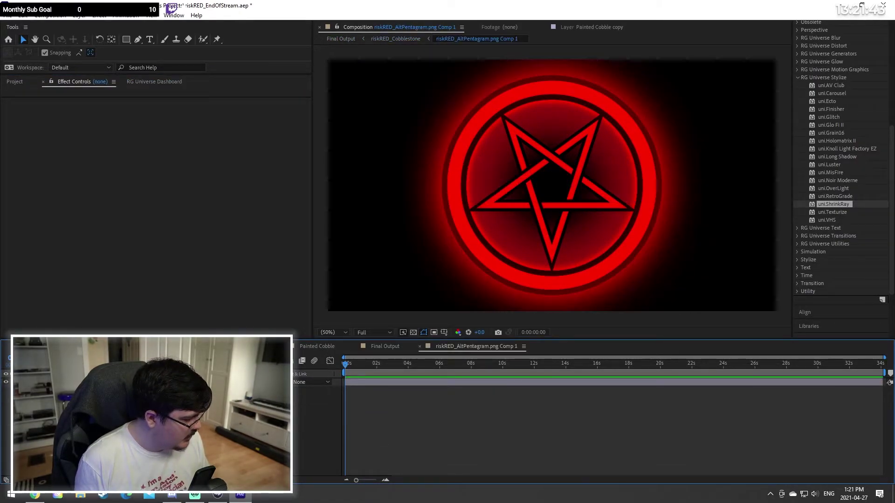
pyautogui.click(93, 382)
pyautogui.click(34, 382)
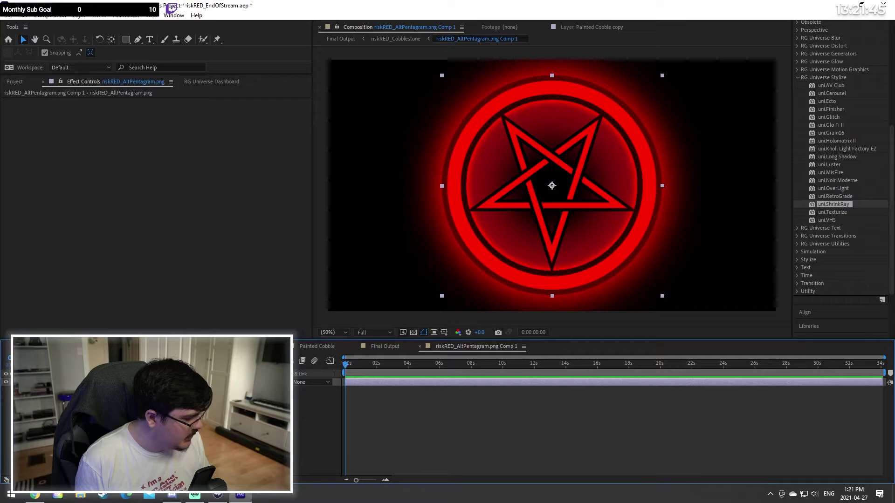
pyautogui.click(41, 398)
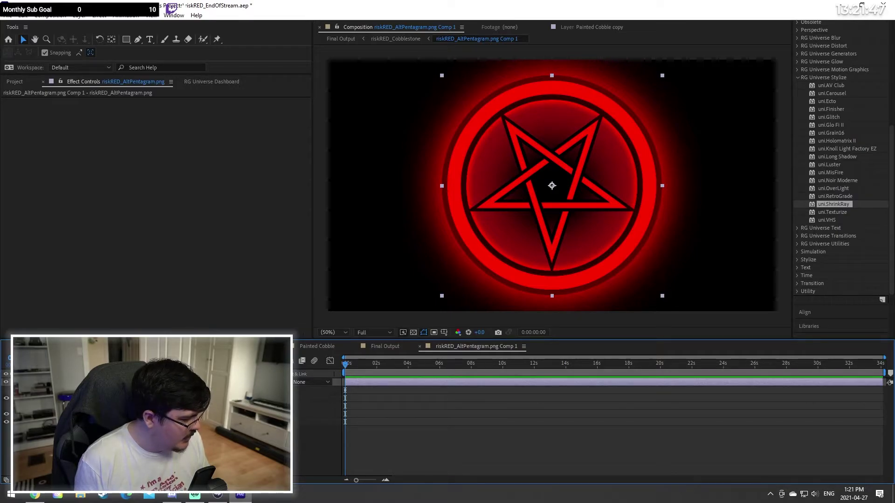
pyautogui.click(48, 422)
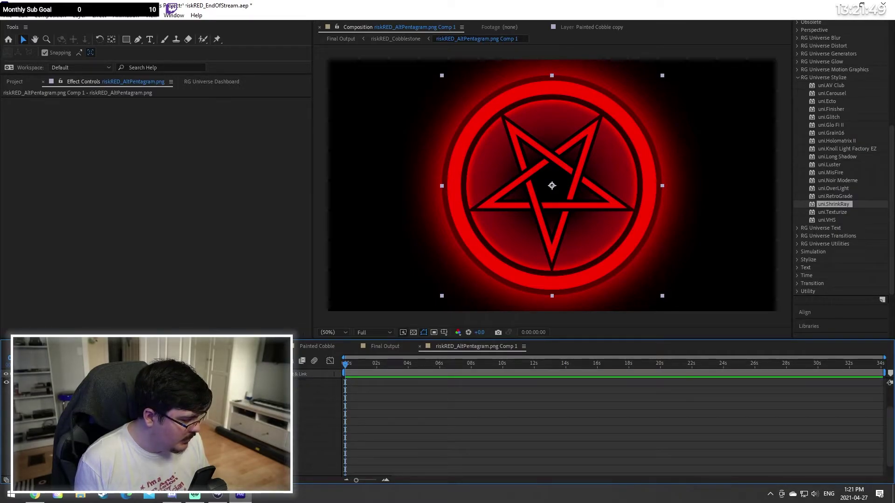
pyautogui.moveTo(214, 398)
pyautogui.mouseDown()
pyautogui.moveTo(198, 398)
pyautogui.moveTo(224, 398)
pyautogui.mouseUp()
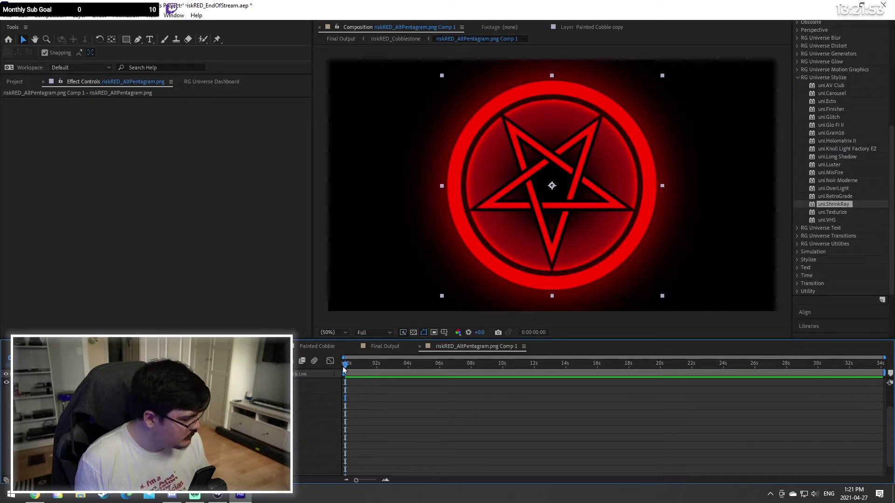
pyautogui.click(238, 346)
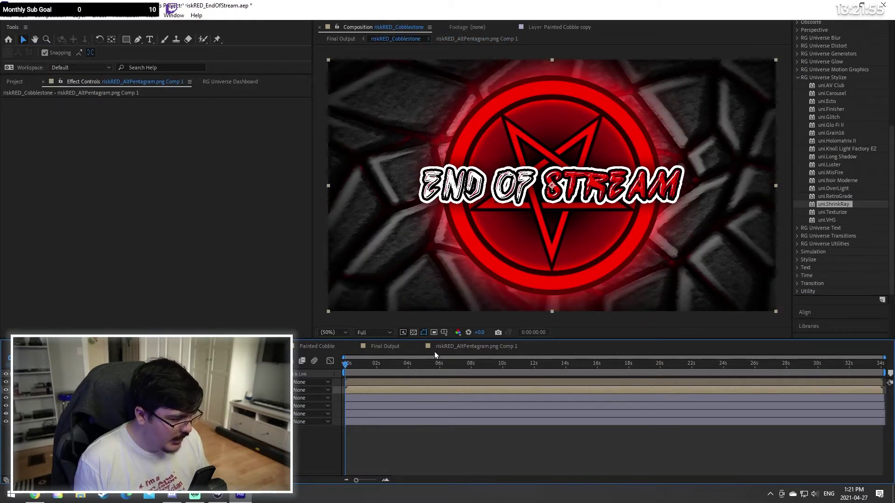
pyautogui.click(397, 349)
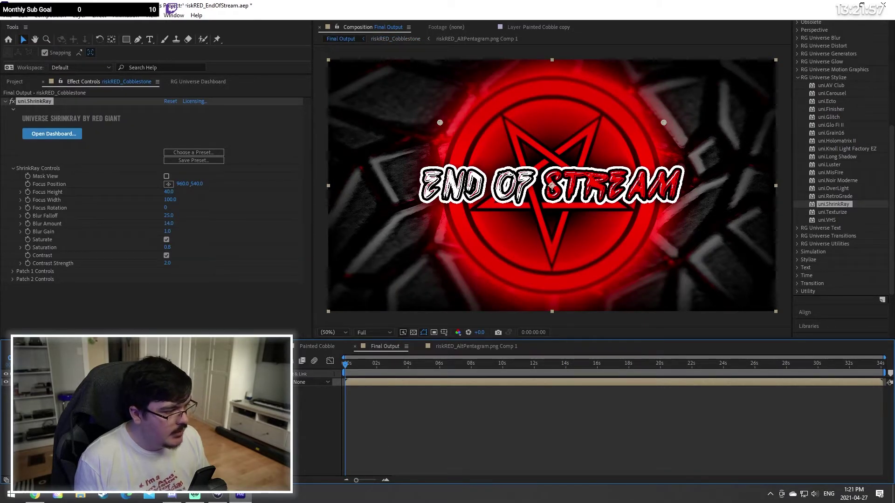
# Step: Turn on ShrinkRay's Mask View and set Focus Height to 50, Blur Falloff to 32 and Blur Amount to 47
pyautogui.click(239, 303)
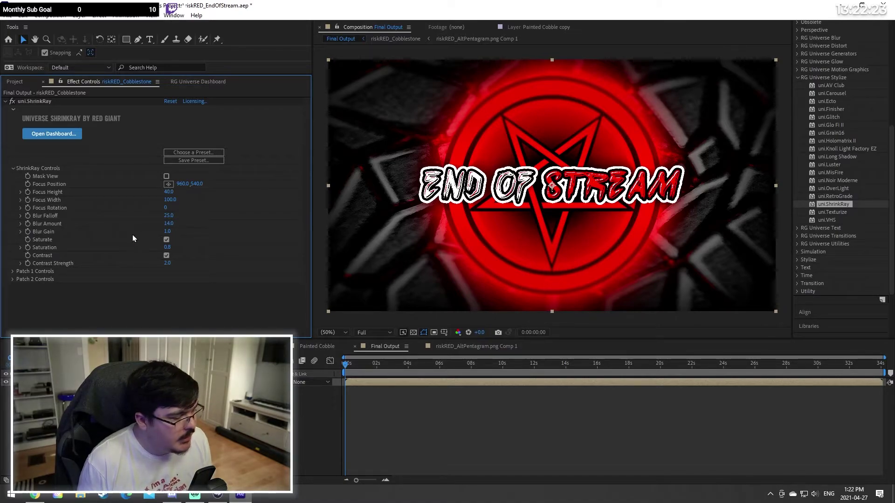
pyautogui.click(168, 176)
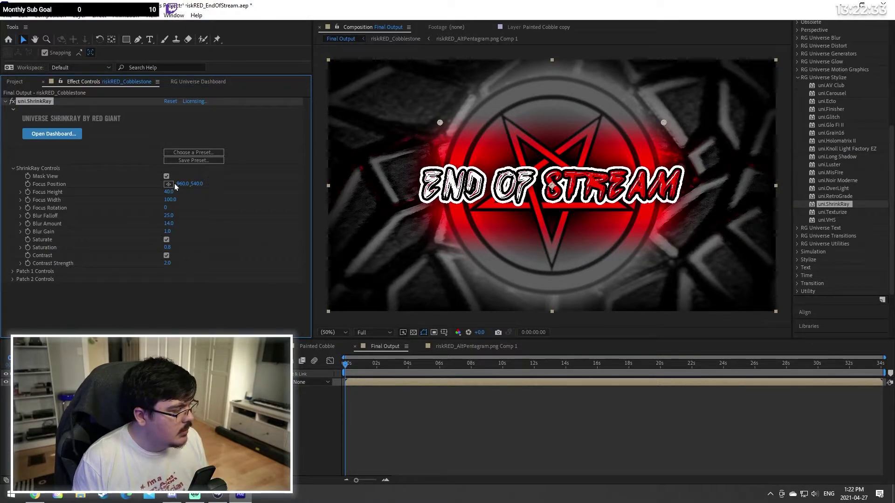
pyautogui.moveTo(168, 218); pyautogui.dragTo(69, 212)
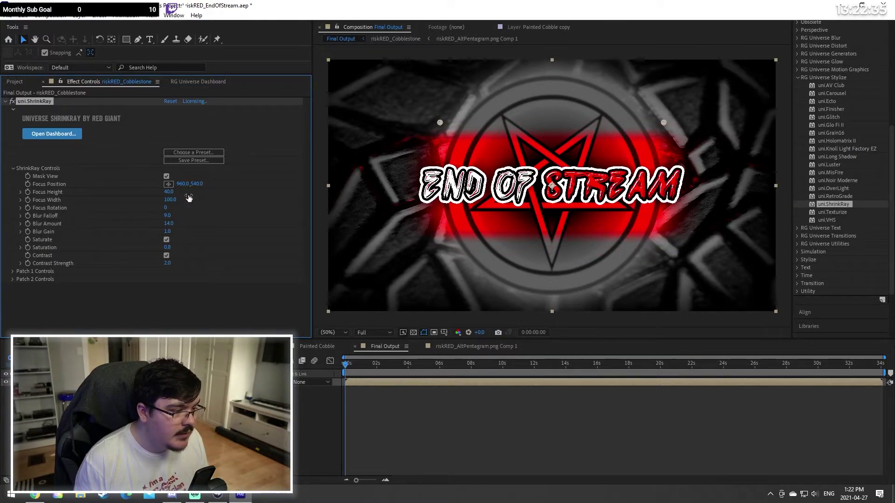
pyautogui.moveTo(168, 215); pyautogui.dragTo(99, 226)
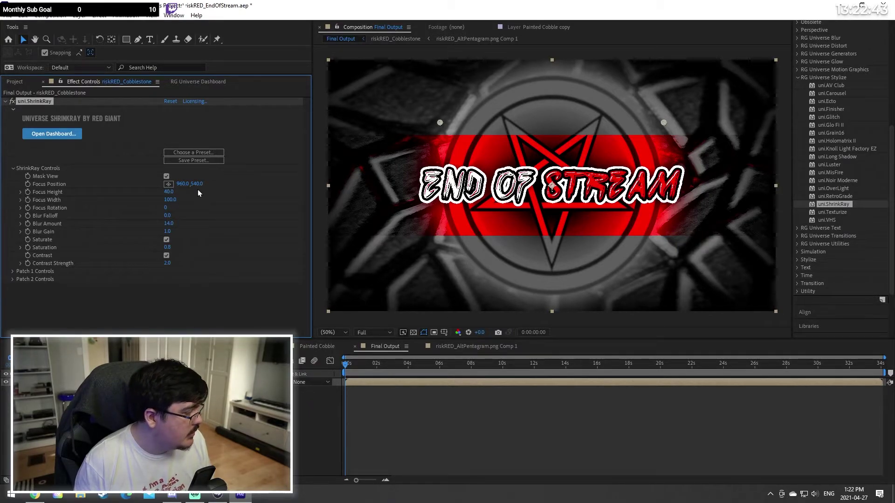
pyautogui.moveTo(177, 193); pyautogui.dragTo(166, 185)
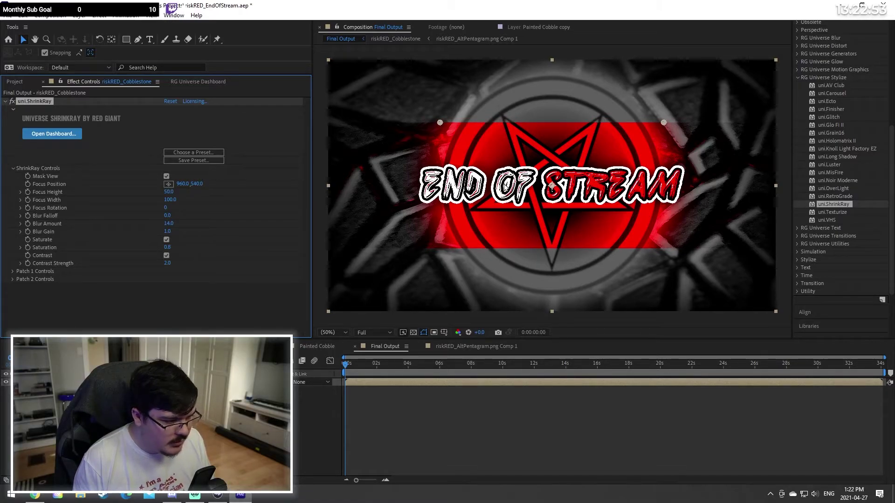
pyautogui.moveTo(167, 216)
pyautogui.mouseDown()
pyautogui.moveTo(190, 215)
pyautogui.moveTo(169, 213)
pyautogui.mouseUp()
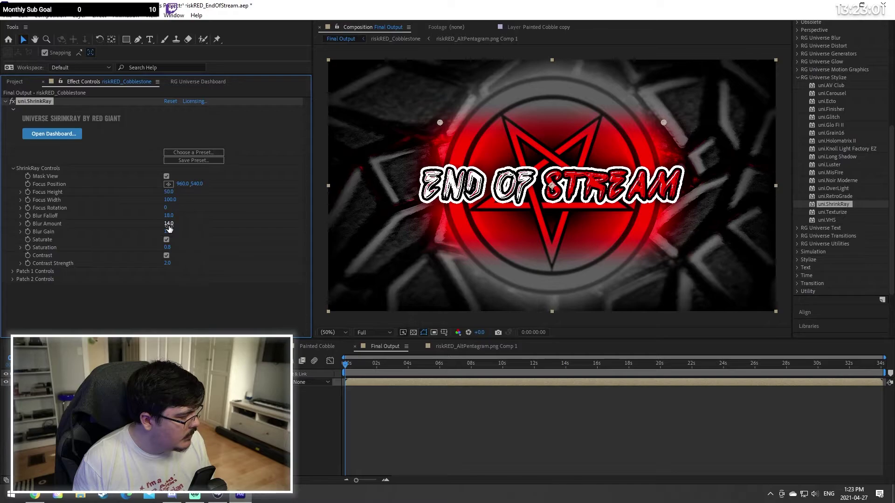
pyautogui.moveTo(168, 224); pyautogui.dragTo(183, 225)
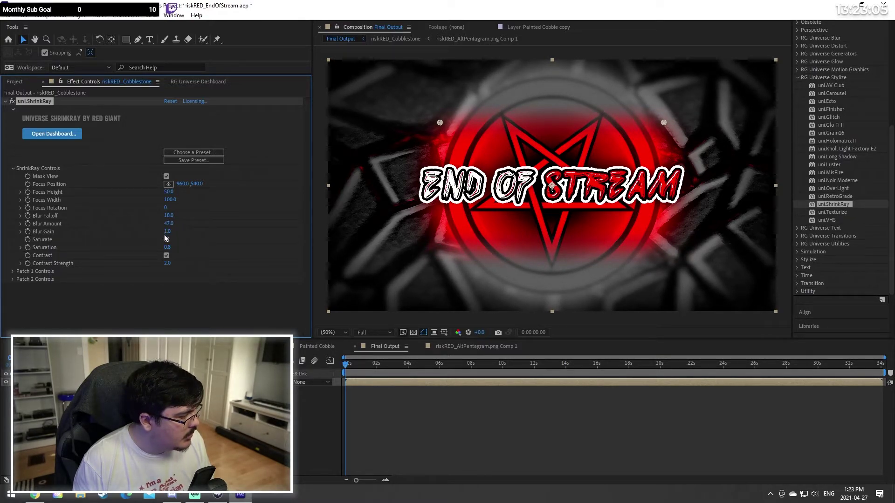
pyautogui.moveTo(171, 218)
pyautogui.mouseDown()
pyautogui.moveTo(193, 220)
pyautogui.moveTo(176, 219)
pyautogui.mouseUp()
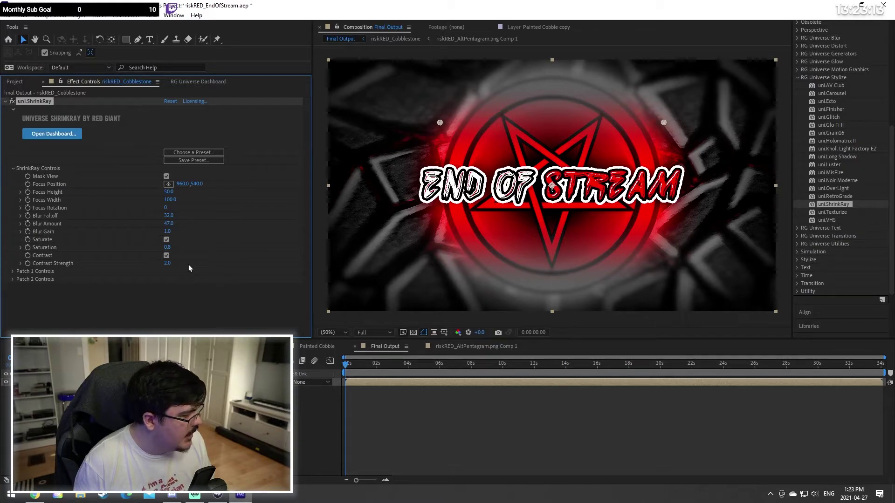
# Step: Turn off ShrinkRay's Mask View and set Focus Height to 52, Blur Falloff to 30 and Blur Amount to 30
pyautogui.click(13, 271)
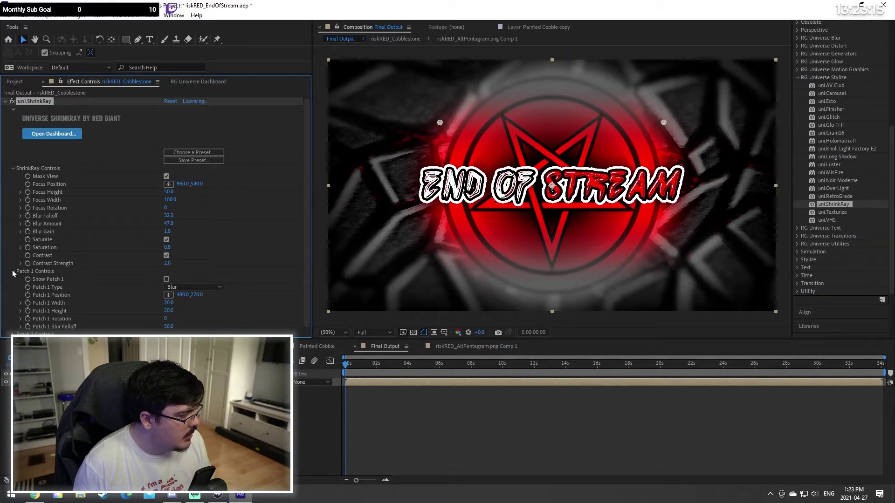
pyautogui.click(13, 271)
pyautogui.click(13, 279)
pyautogui.click(13, 277)
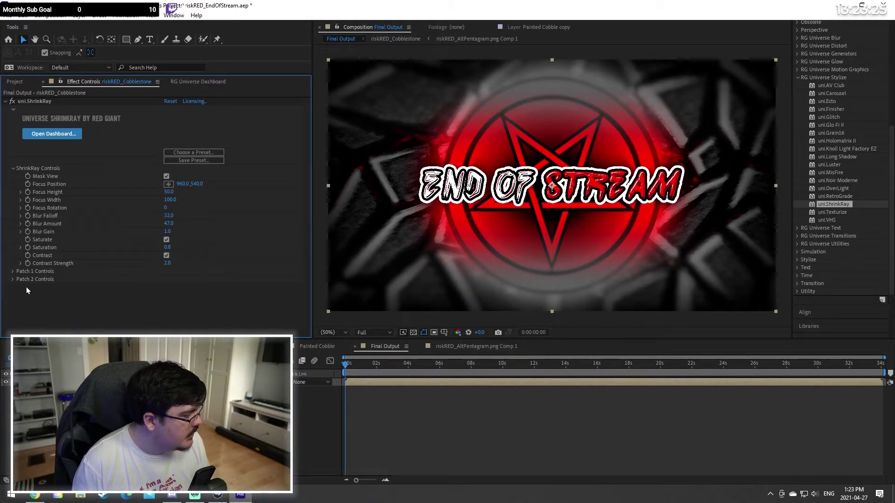
pyautogui.click(166, 176)
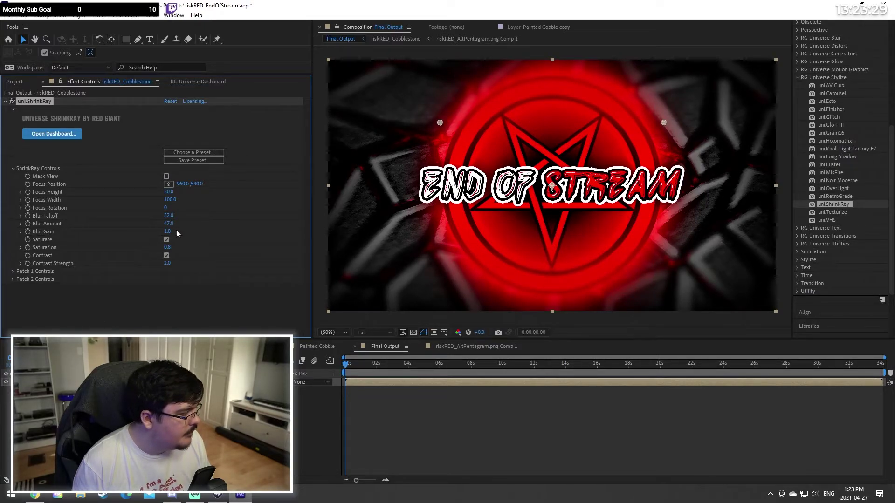
pyautogui.moveTo(168, 195); pyautogui.dragTo(162, 226)
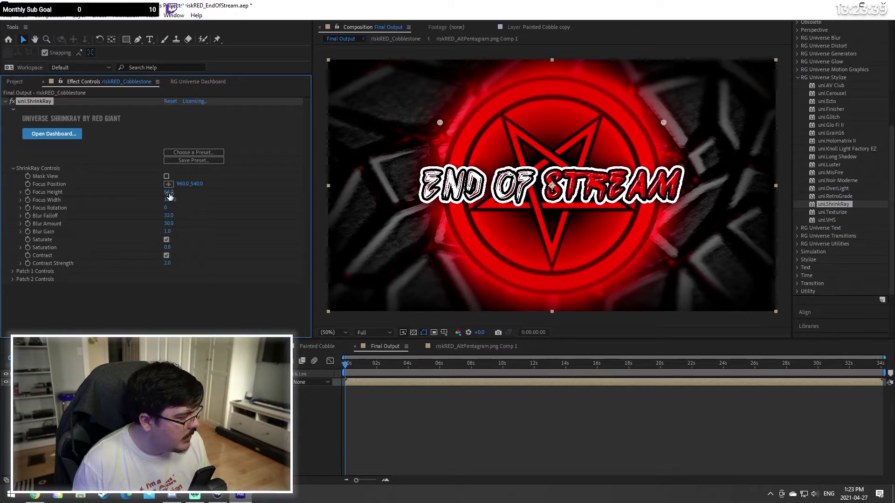
pyautogui.moveTo(169, 196); pyautogui.dragTo(155, 192)
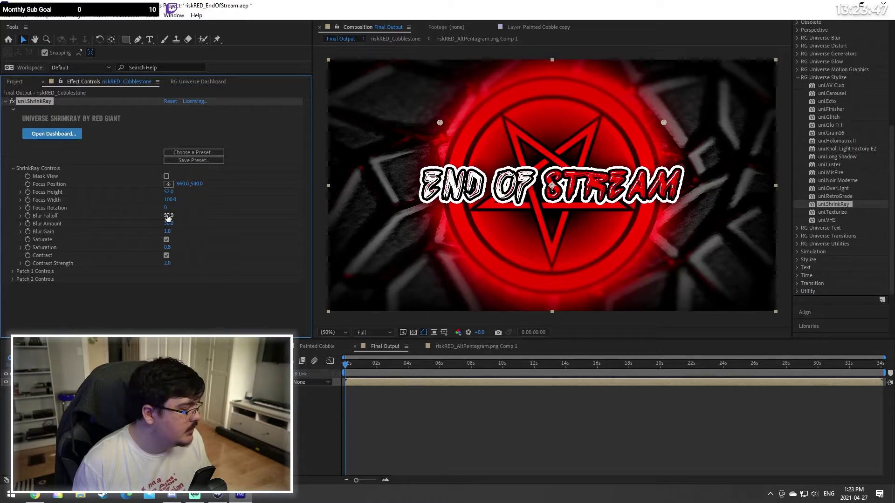
pyautogui.moveTo(168, 217)
pyautogui.mouseDown()
pyautogui.moveTo(145, 215)
pyautogui.moveTo(152, 216)
pyautogui.mouseUp()
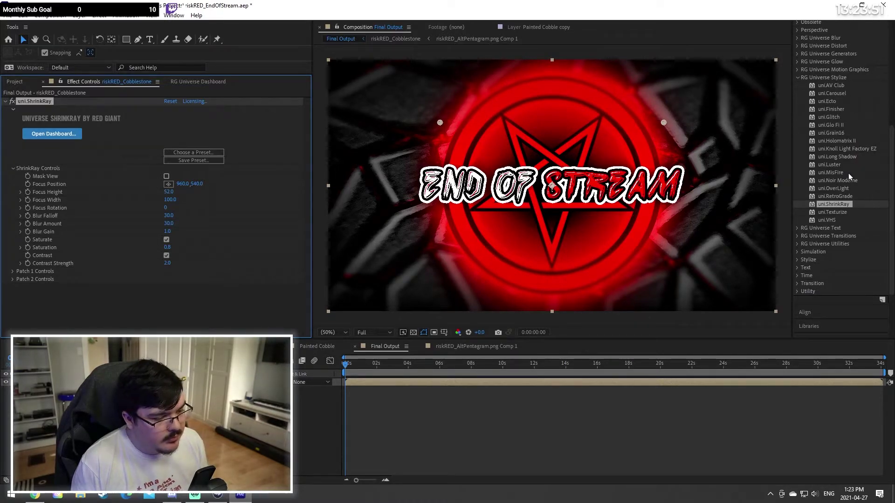
# Step: Apply uni.Texturize to the riskRED_Cobblestone layer in Final Output and review its blend modes, leaving Multiply selected
pyautogui.scroll(5, 834, 187)
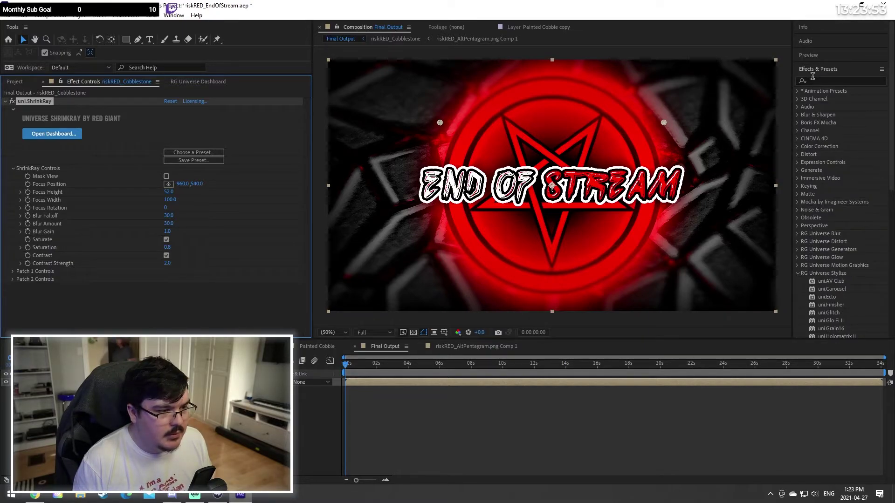
pyautogui.click(811, 81)
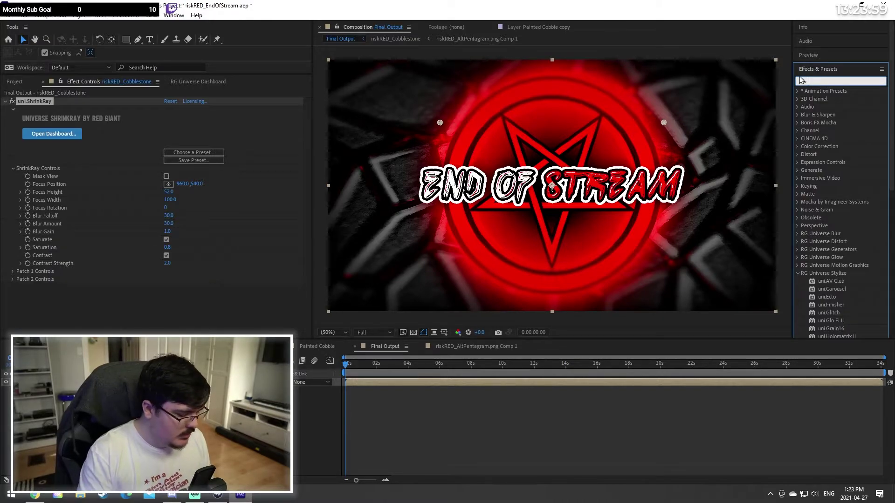
pyautogui.scroll(-5, 848, 186)
pyautogui.moveTo(847, 280)
pyautogui.mouseDown()
pyautogui.moveTo(787, 287)
pyautogui.moveTo(806, 257)
pyautogui.moveTo(836, 280)
pyautogui.mouseUp()
pyautogui.doubleClick(837, 280)
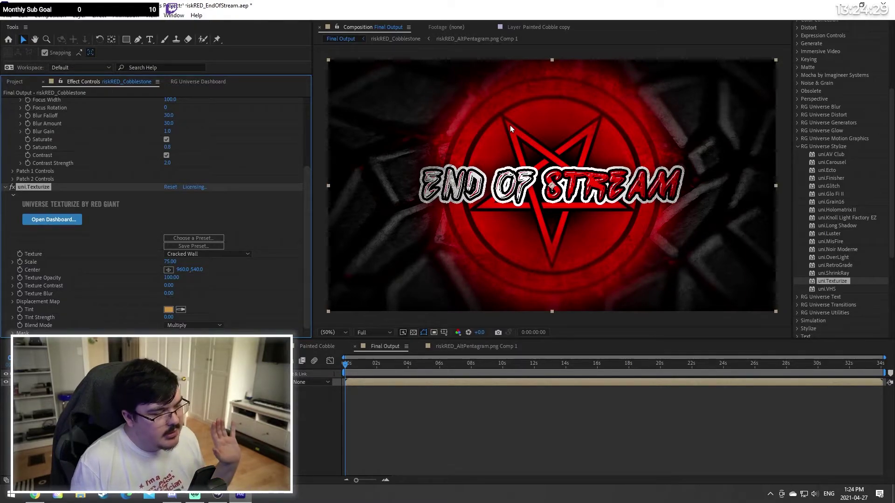
pyautogui.click(189, 325)
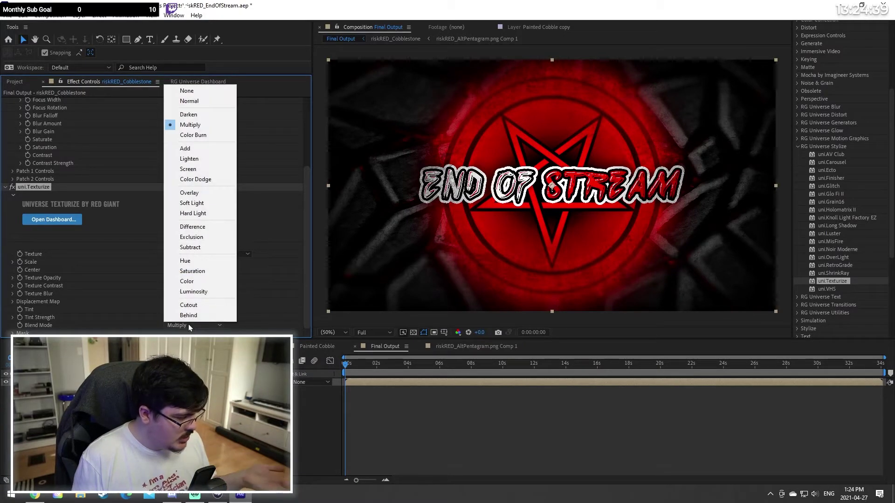
pyautogui.click(266, 228)
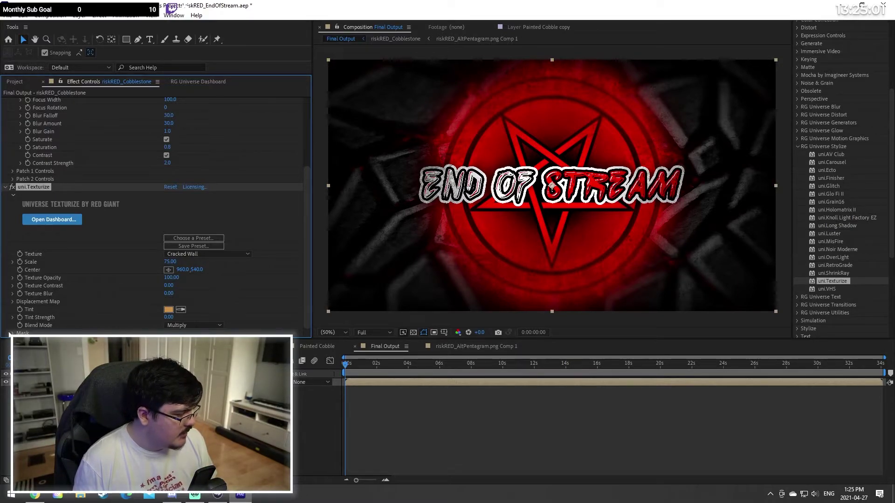
# Step: Set the Texturize mask's Aspect to 0.30 and the Cracked Wall texture's Scale to 130
pyautogui.scroll(-2, 94, 309)
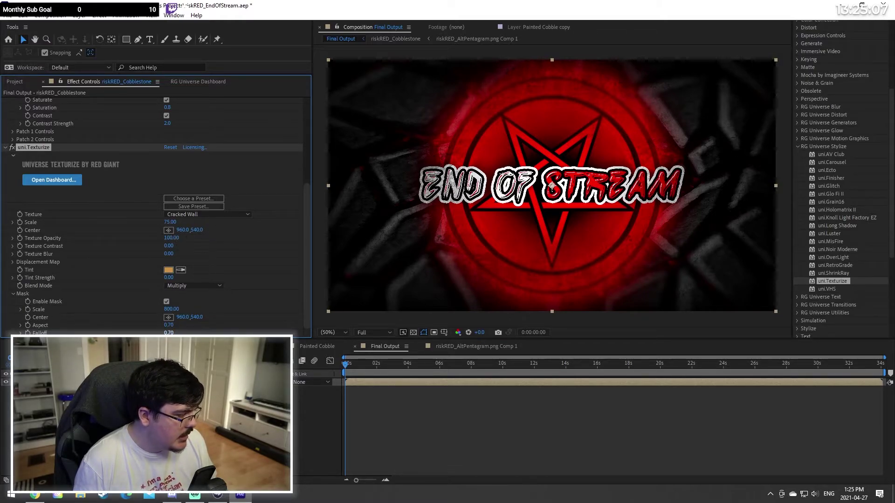
pyautogui.moveTo(168, 327)
pyautogui.mouseDown()
pyautogui.moveTo(176, 331)
pyautogui.moveTo(168, 331)
pyautogui.mouseUp()
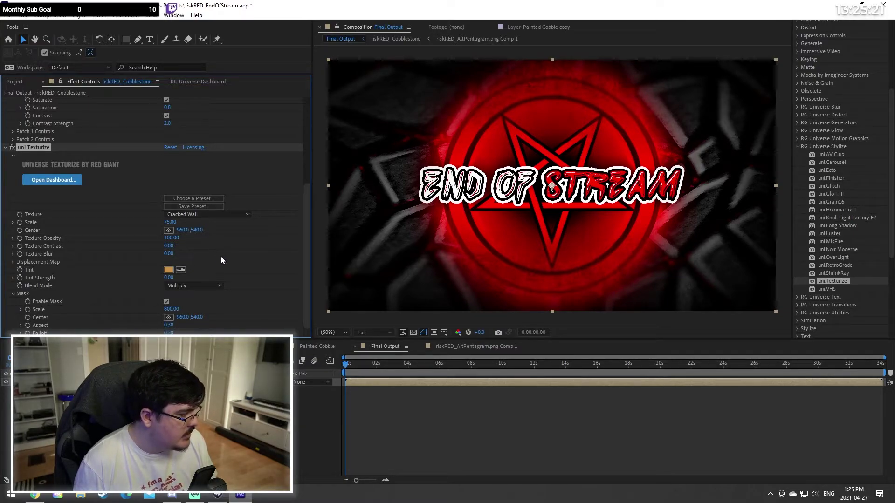
pyautogui.moveTo(179, 221); pyautogui.dragTo(196, 228)
pyautogui.hotkey('ctrl', 'z')
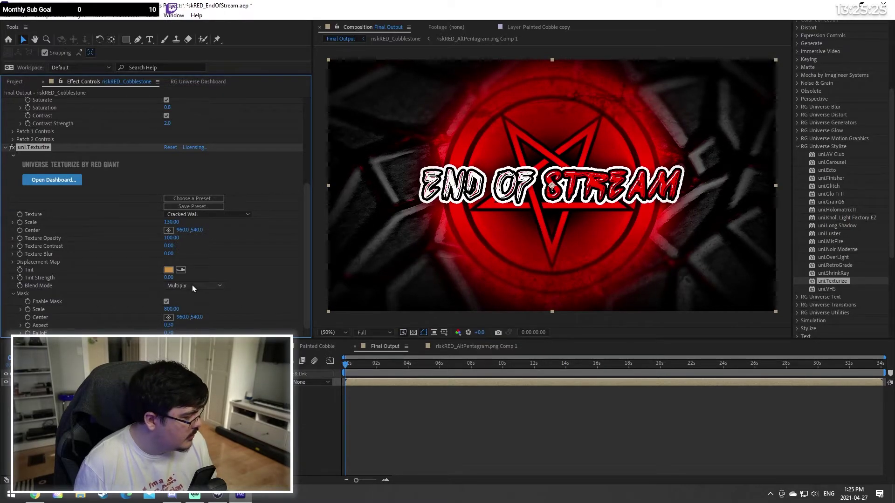
# Step: Set the Texturize mask's Scale to 1290 and Aspect to 0.60, and compare the image with the effect off and on
pyautogui.moveTo(174, 309); pyautogui.dragTo(202, 308)
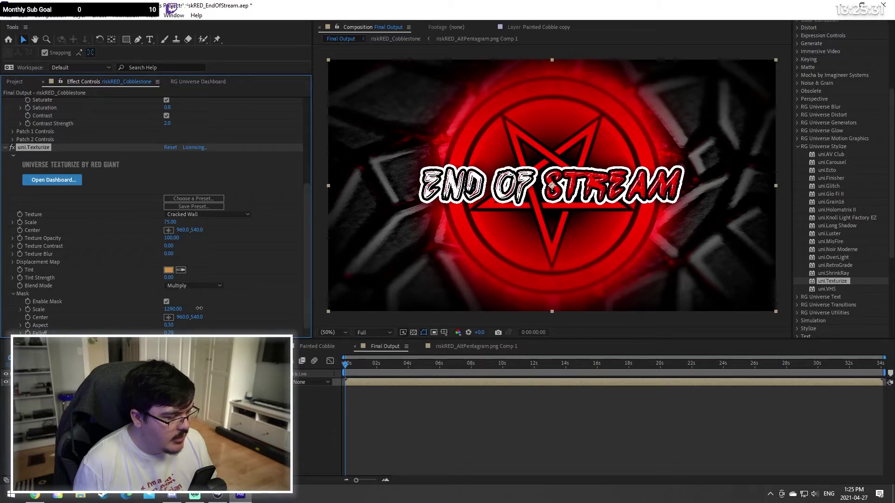
pyautogui.moveTo(169, 327); pyautogui.dragTo(149, 325)
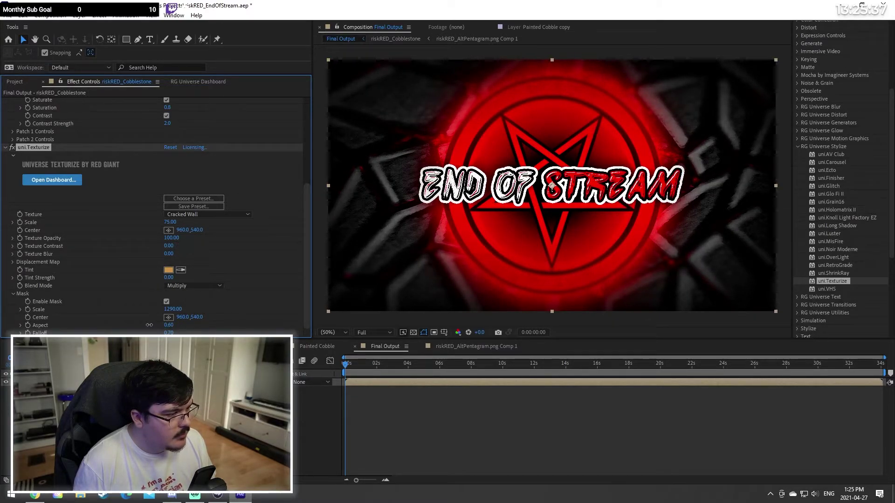
pyautogui.scroll(5, 25, 155)
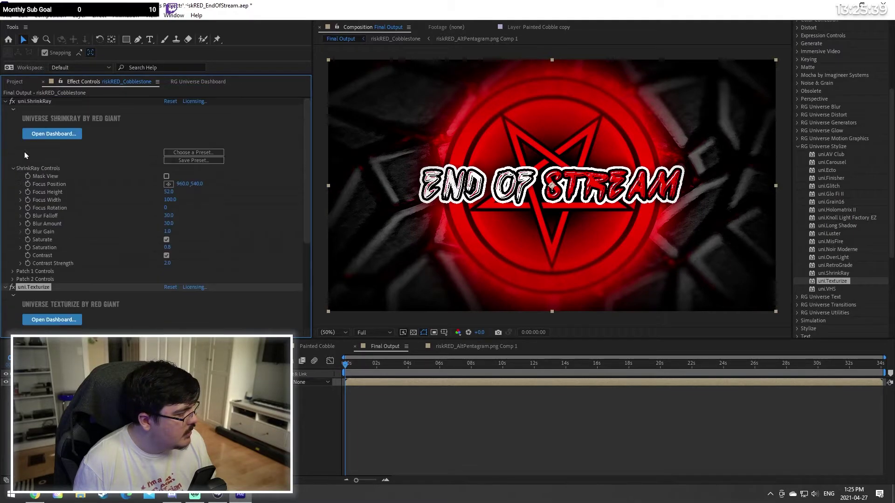
pyautogui.scroll(-3, 61, 205)
pyautogui.click(14, 202)
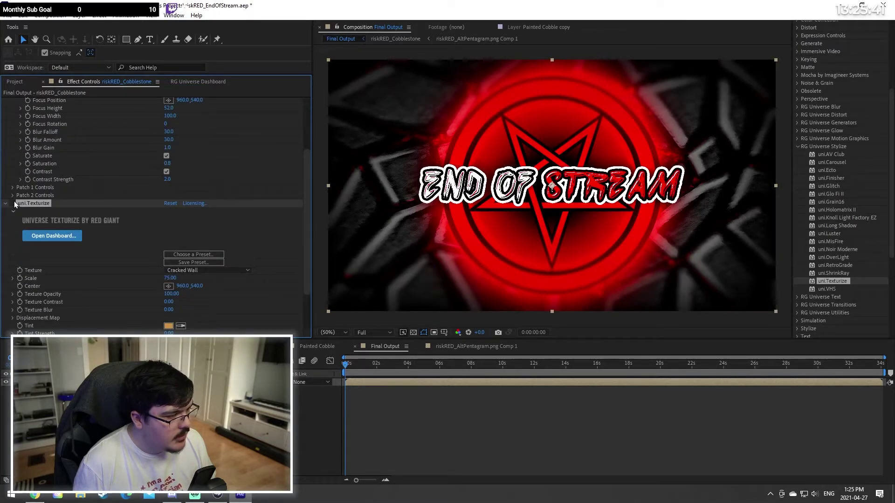
pyautogui.click(15, 202)
pyautogui.click(15, 202)
pyautogui.click(14, 202)
pyautogui.click(14, 202)
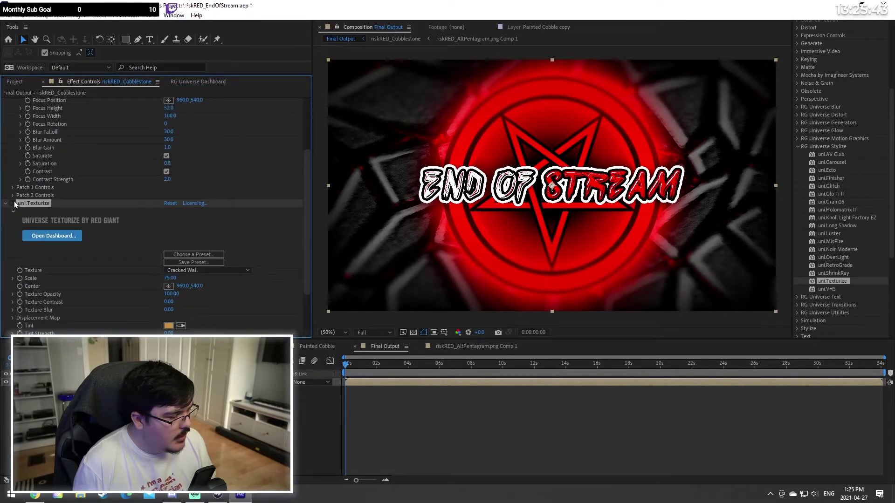
pyautogui.click(14, 203)
# Step: Fine-tune the Texturize mask, keeping Aspect at 0.60 and setting Falloff to 0.62
pyautogui.scroll(-2, 116, 300)
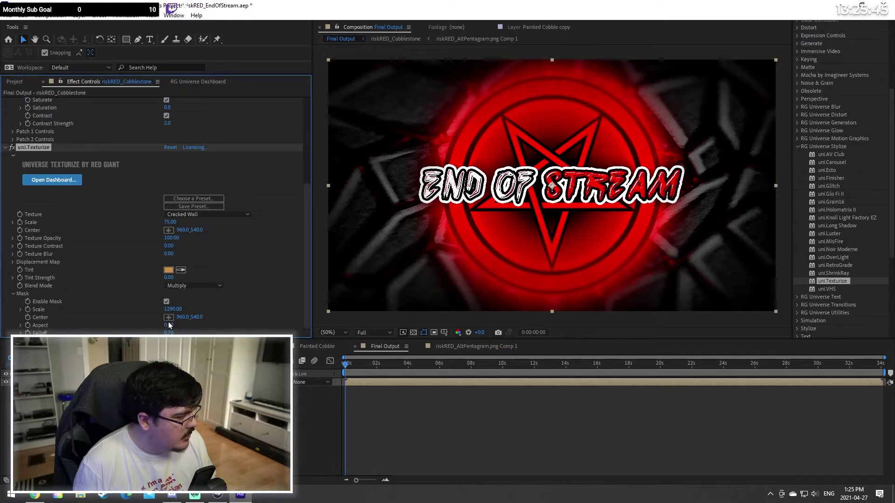
pyautogui.moveTo(169, 323); pyautogui.dragTo(170, 323)
pyautogui.moveTo(171, 333)
pyautogui.mouseDown()
pyautogui.moveTo(147, 333)
pyautogui.moveTo(171, 329)
pyautogui.moveTo(163, 330)
pyautogui.mouseUp()
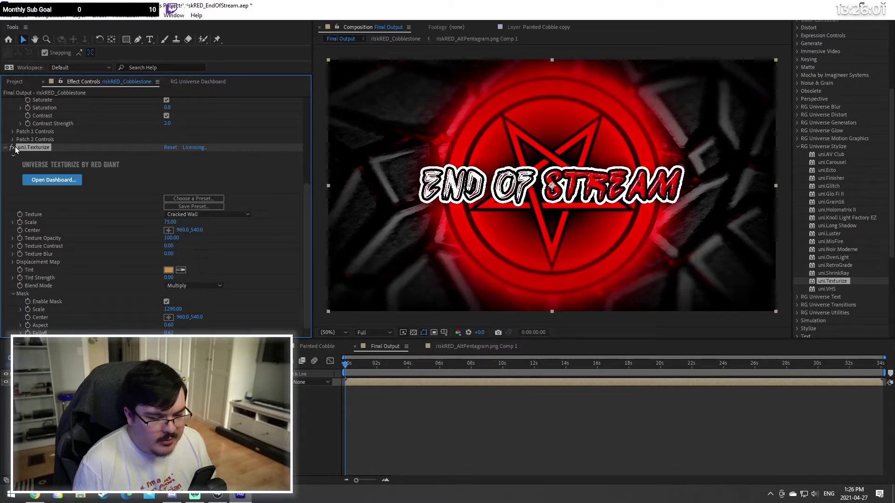
# Step: Try the Concrete, High Contrast Wall and Concrete Bricks textures in Texturize, and leave Ground selected
pyautogui.click(197, 214)
pyautogui.click(205, 234)
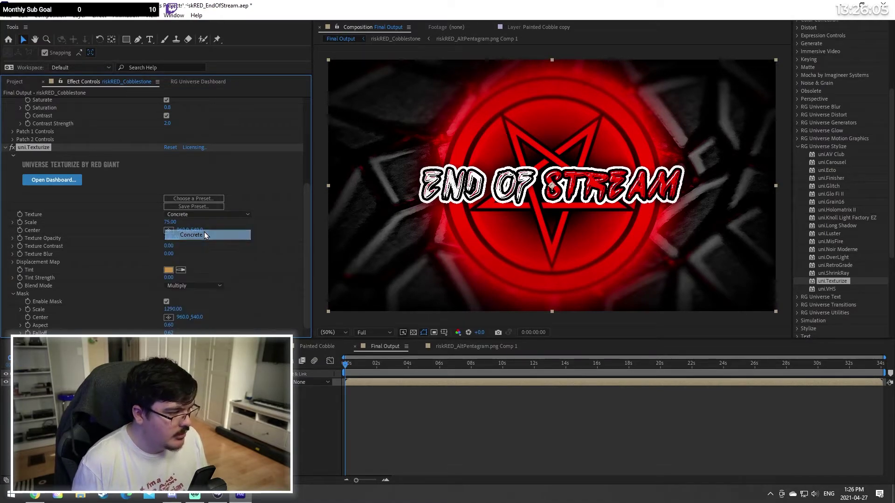
pyautogui.click(221, 212)
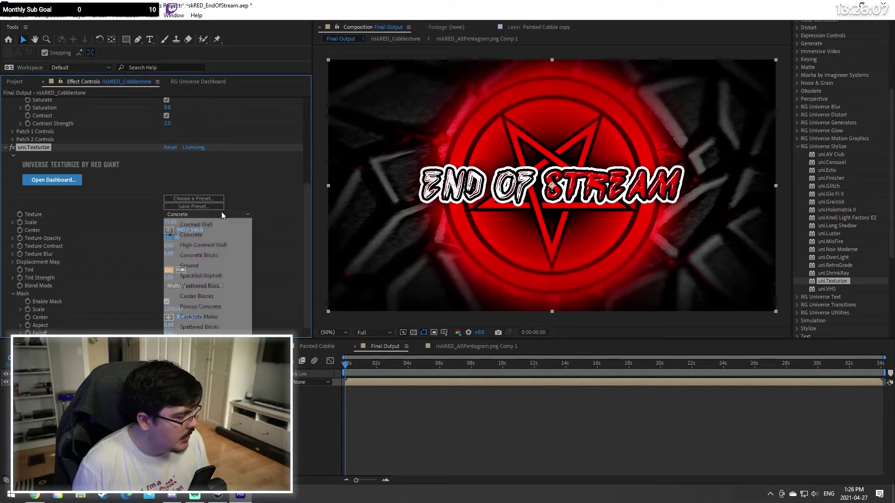
pyautogui.click(218, 245)
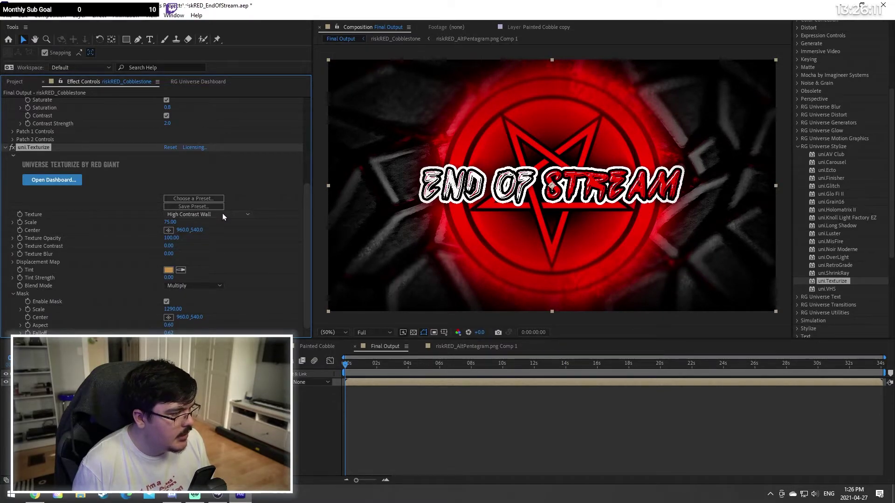
pyautogui.click(222, 214)
pyautogui.click(206, 254)
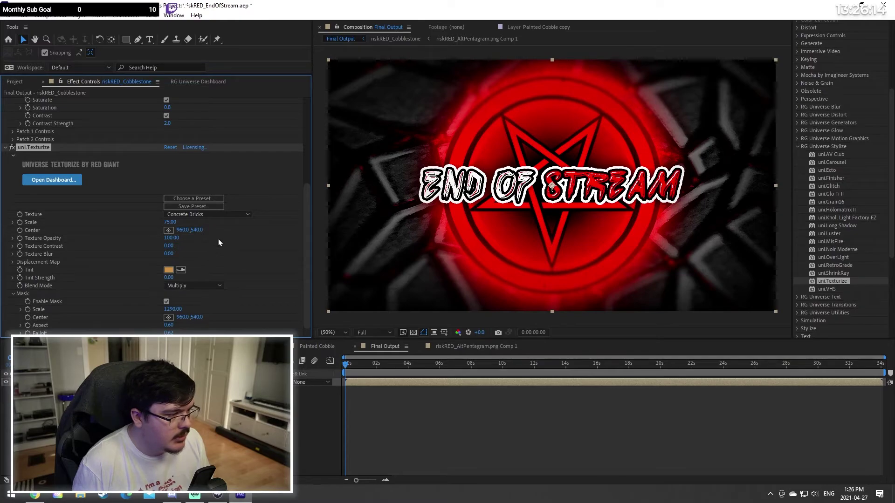
pyautogui.click(225, 215)
pyautogui.click(195, 267)
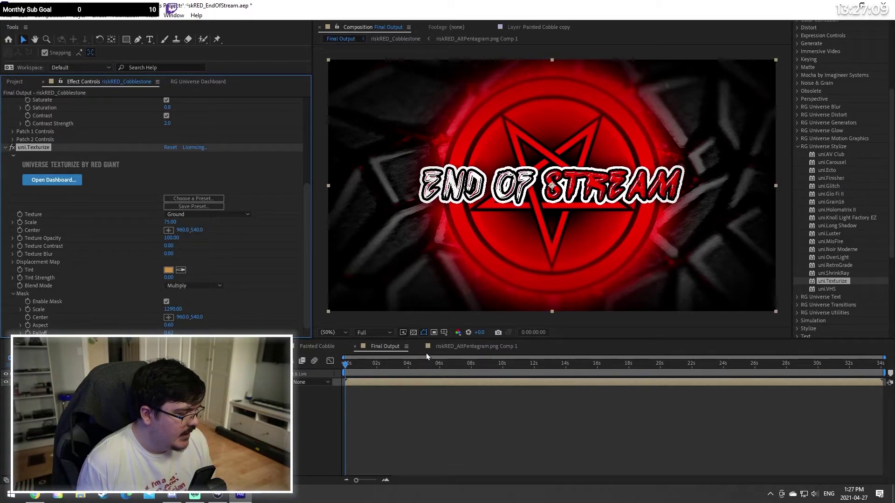
# Step: Compare the pentagram in riskRED_AltPentagram.png Comp 1 with its appearance in Final Output
pyautogui.click(460, 345)
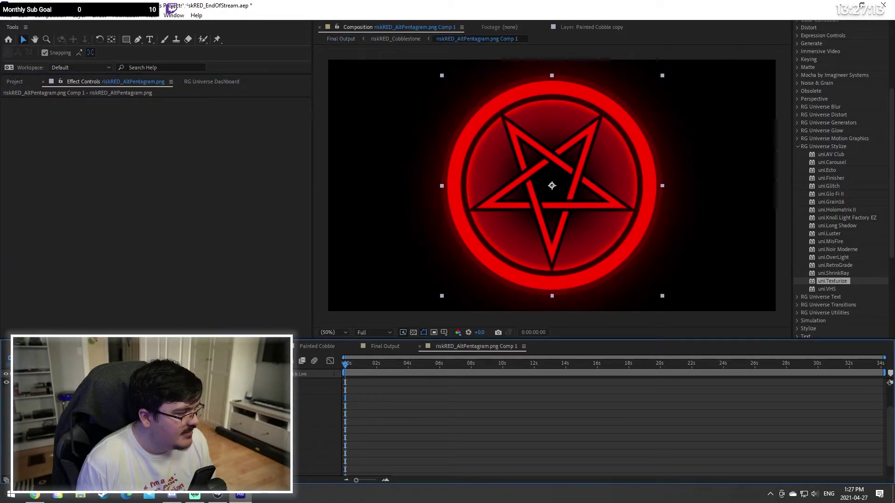
pyautogui.click(365, 346)
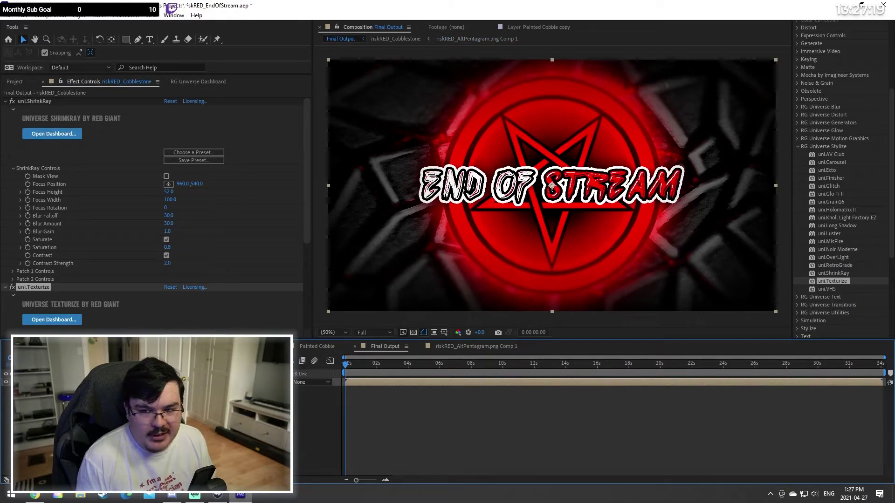
pyautogui.click(499, 348)
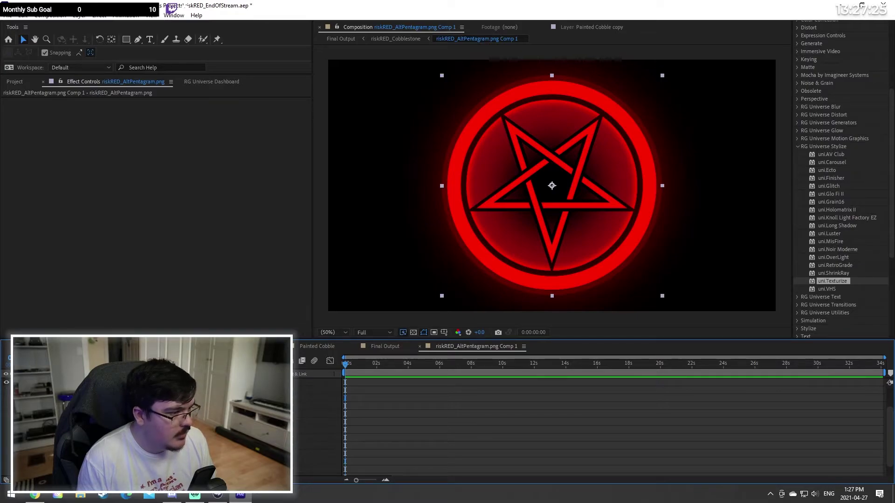
pyautogui.moveTo(224, 399); pyautogui.dragTo(214, 398)
pyautogui.click(383, 346)
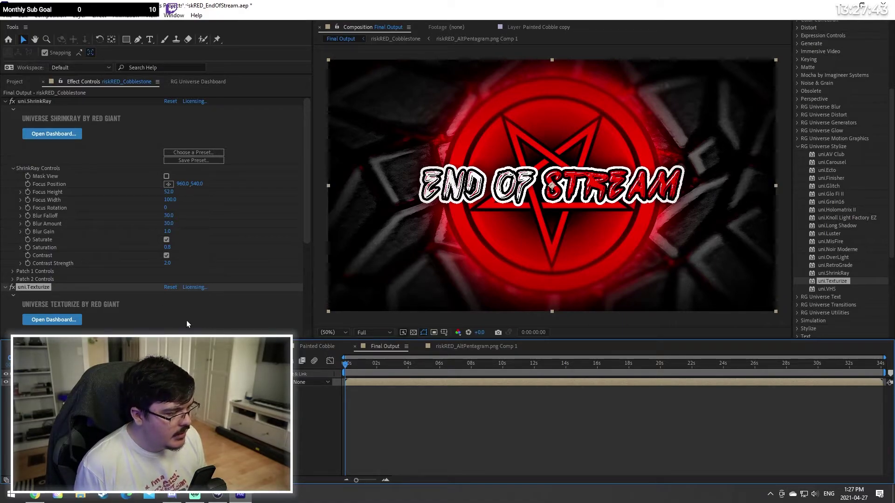
pyautogui.click(186, 420)
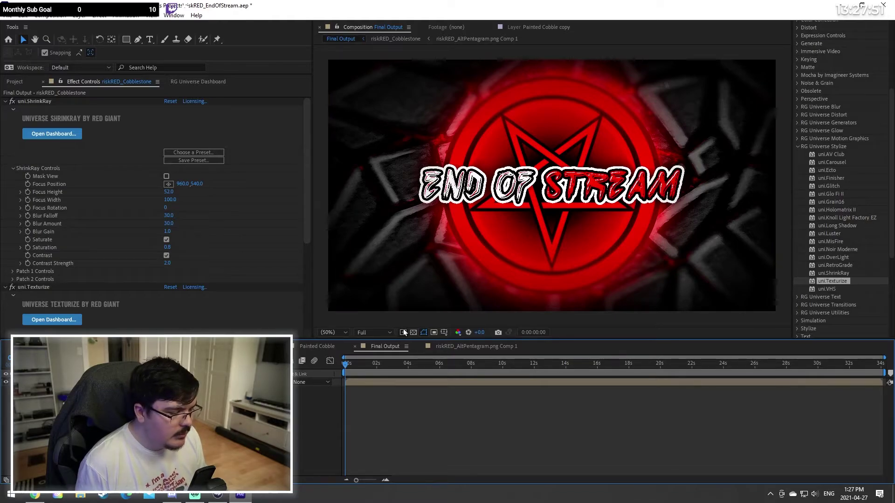
# Step: Add an adjustment layer directly above the pentagram comp layer in the riskRED_Cobblestone composition
pyautogui.click(242, 346)
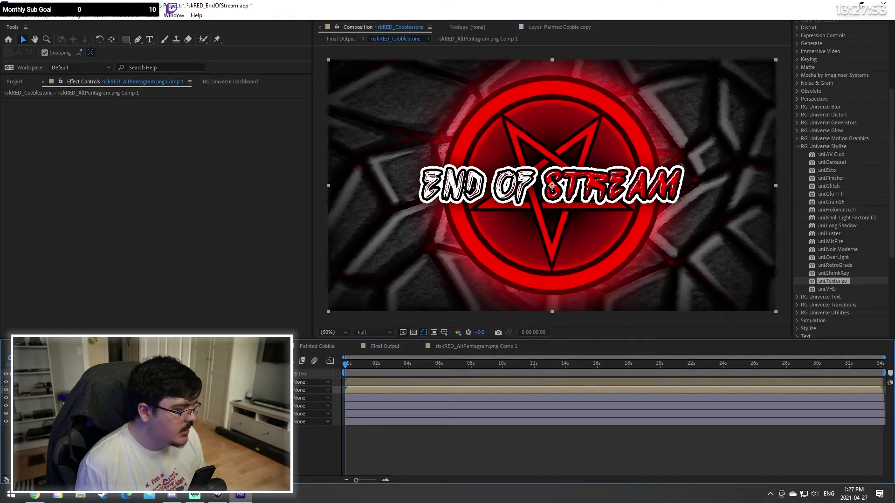
pyautogui.click(126, 16)
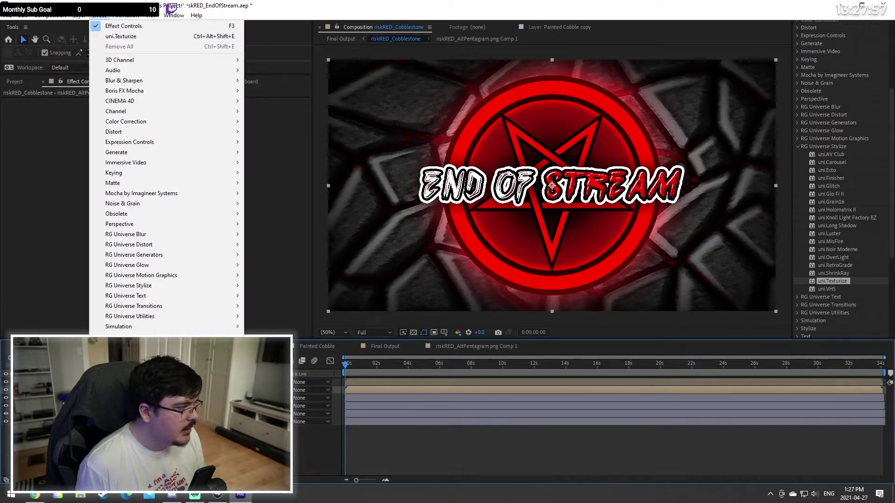
pyautogui.moveTo(79, 15)
pyautogui.click(251, 87)
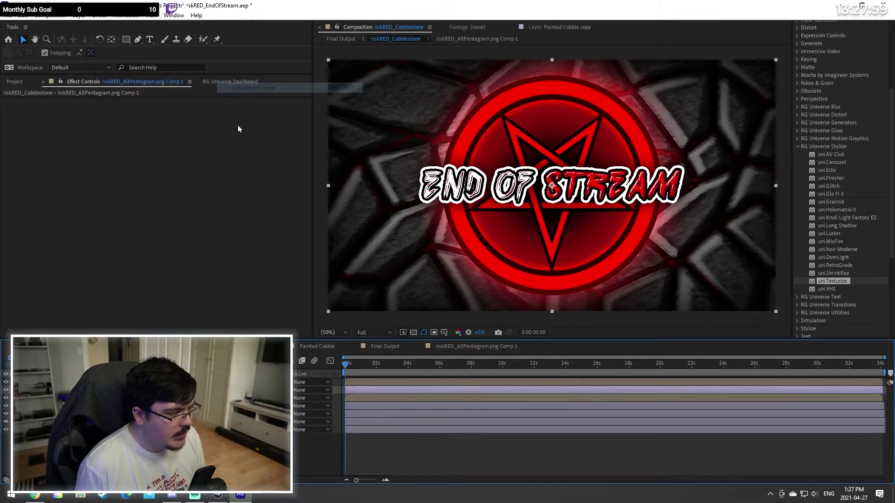
# Step: Apply uni.Knoll Light Factory EZ to the adjustment layer and centre its light at 960, 540
pyautogui.moveTo(847, 210); pyautogui.dragTo(676, 282)
pyautogui.click(860, 219)
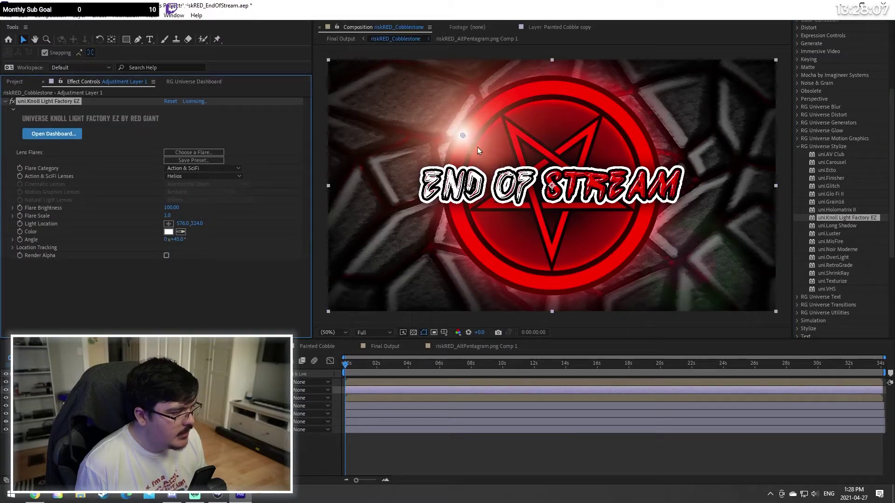
pyautogui.moveTo(464, 136); pyautogui.dragTo(699, 138)
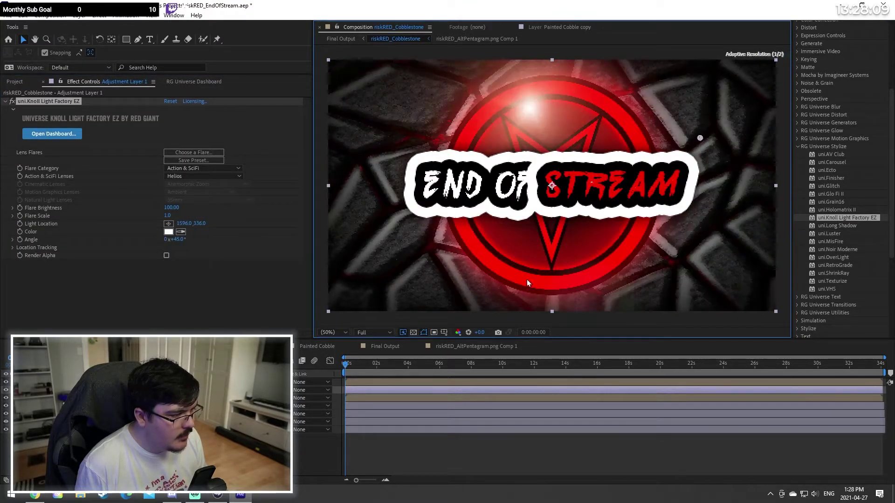
pyautogui.moveTo(528, 282); pyautogui.dragTo(552, 188)
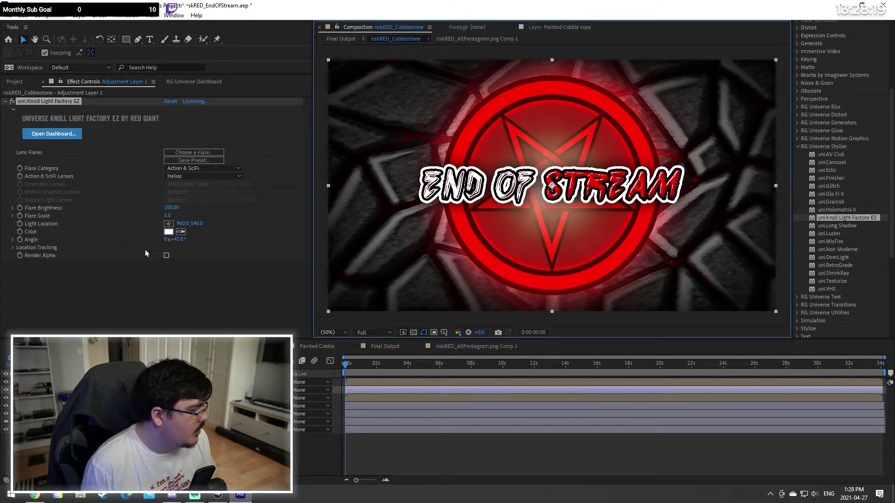
# Step: Set the flare category to Motion Graphics and try the Amethyst Star, Apogee, Arc Welder, Atria, Blimp Flare and Diagon lenses
pyautogui.click(206, 168)
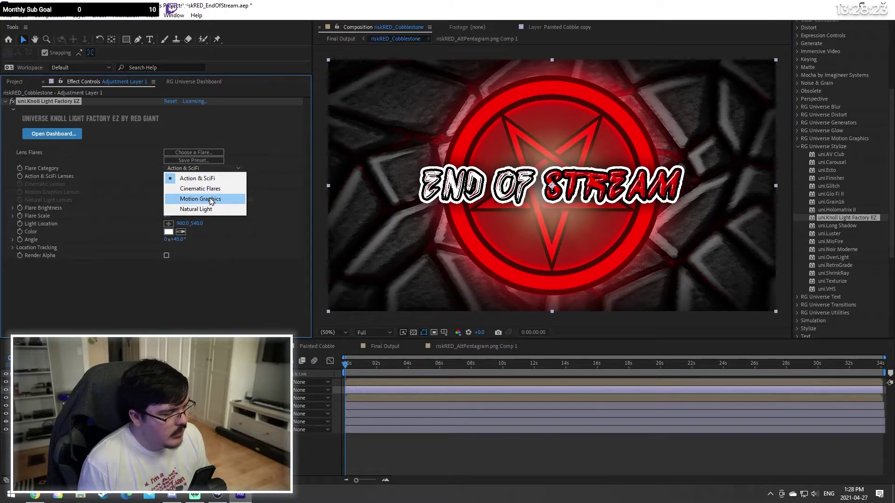
pyautogui.click(211, 199)
pyautogui.click(211, 192)
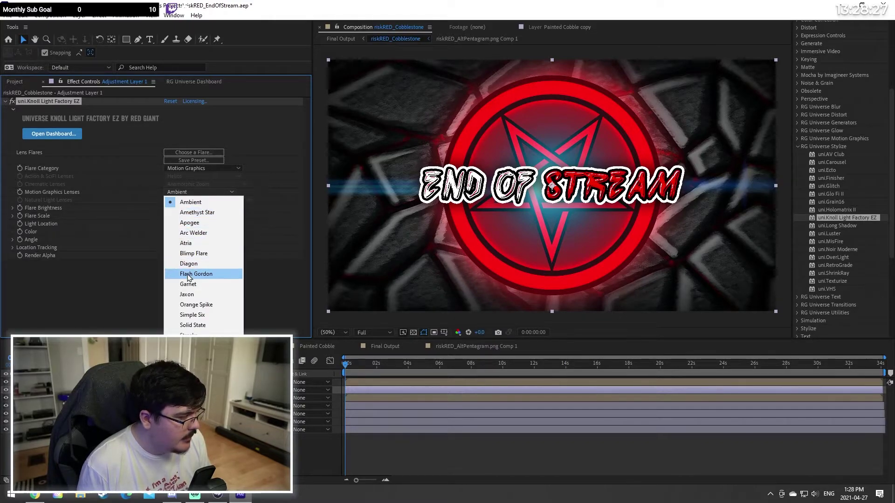
pyautogui.click(201, 214)
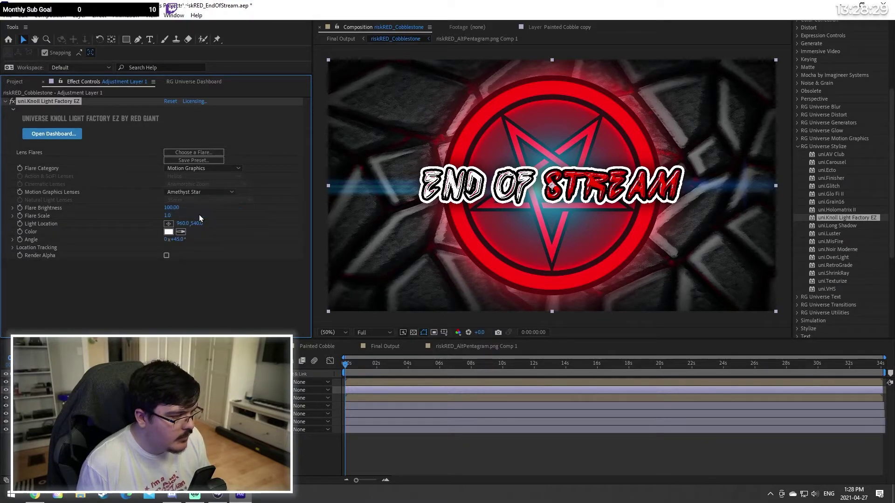
pyautogui.click(197, 191)
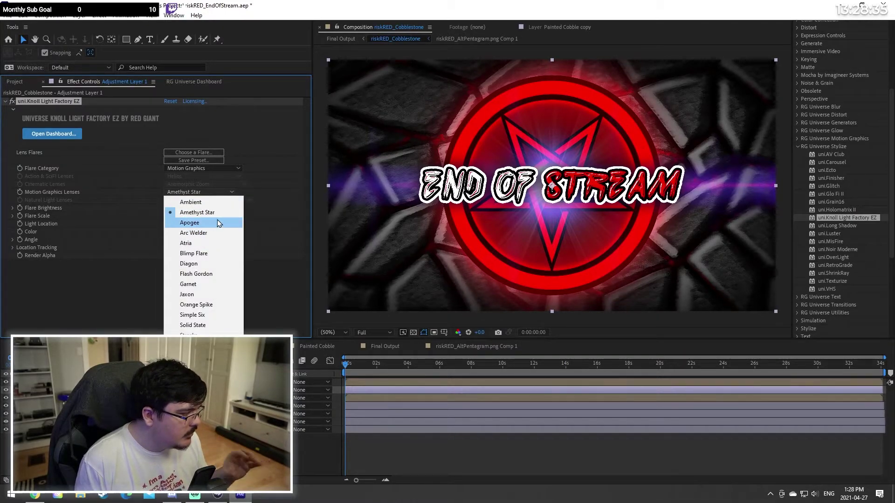
pyautogui.click(217, 222)
pyautogui.click(203, 191)
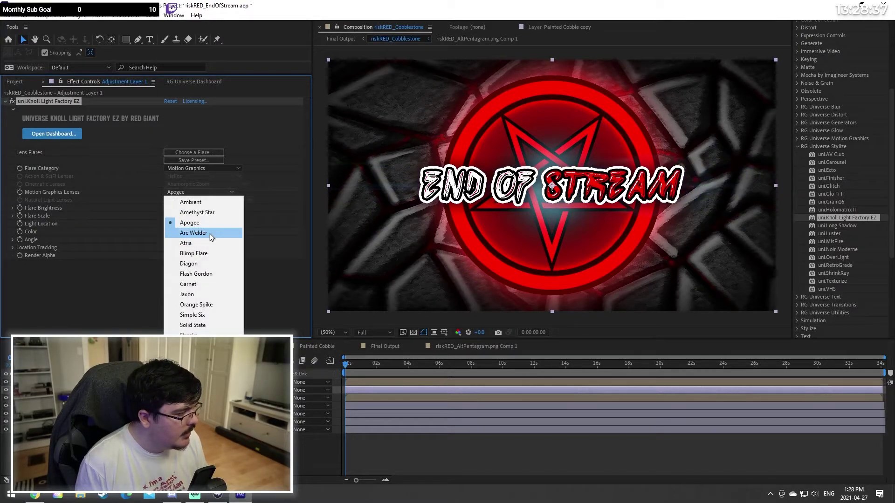
pyautogui.click(210, 233)
pyautogui.click(205, 193)
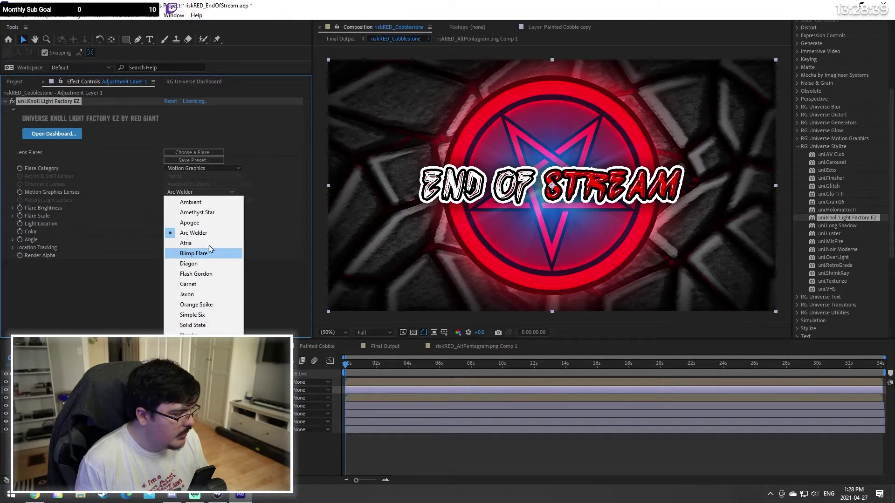
pyautogui.click(209, 244)
pyautogui.click(203, 191)
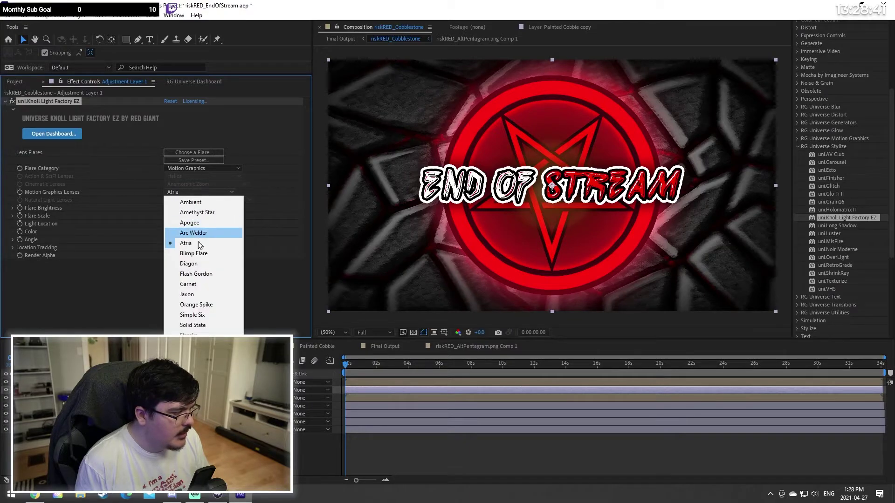
pyautogui.click(201, 250)
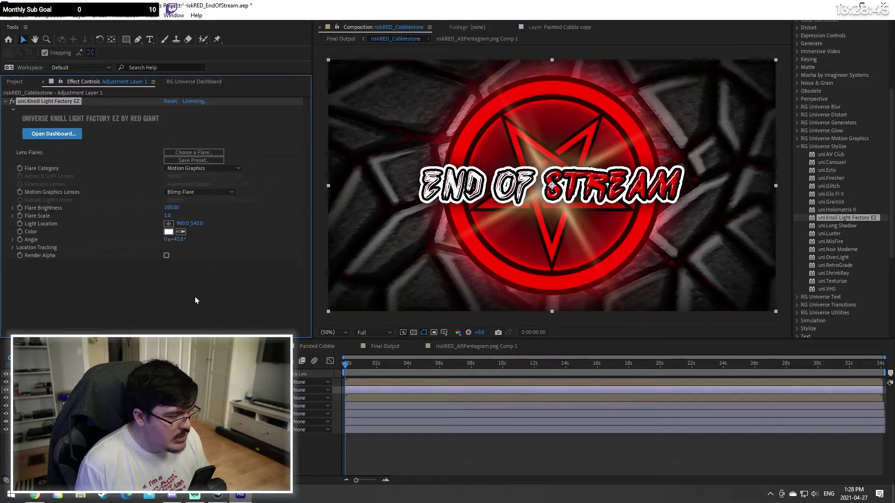
pyautogui.click(205, 190)
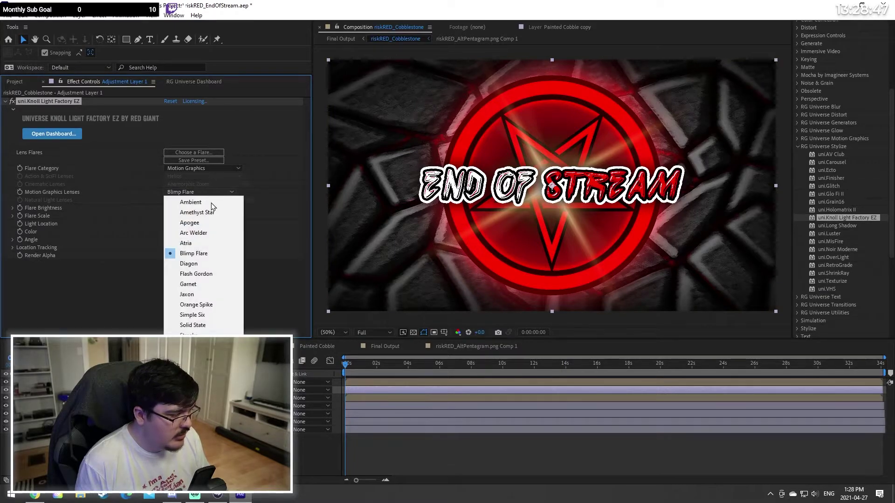
pyautogui.click(211, 264)
# Step: Move the adjustment layer to the top of the riskRED_Cobblestone layer stack and switch its flare lens to Flash Gordon
pyautogui.click(94, 390)
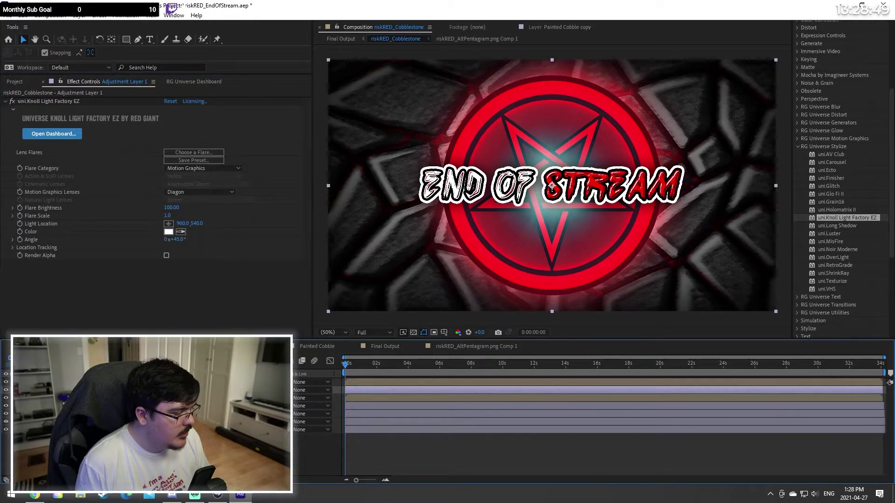
pyautogui.moveTo(93, 389); pyautogui.dragTo(93, 378)
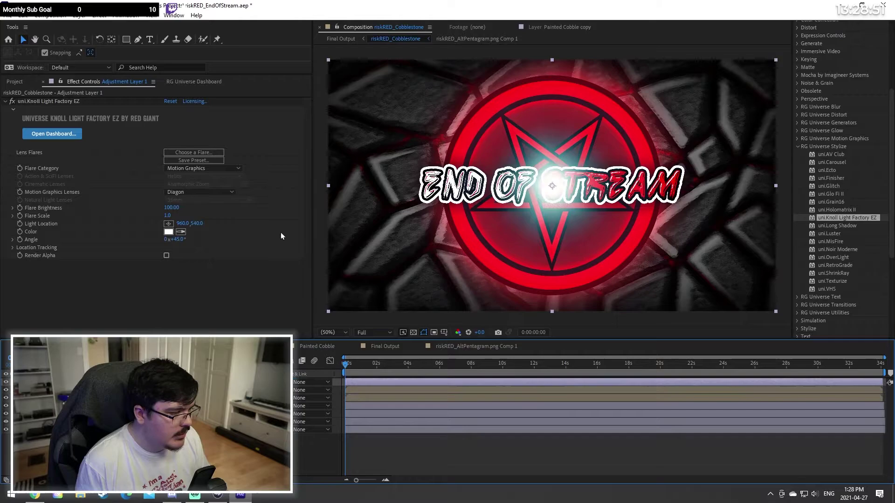
pyautogui.click(217, 192)
pyautogui.click(216, 273)
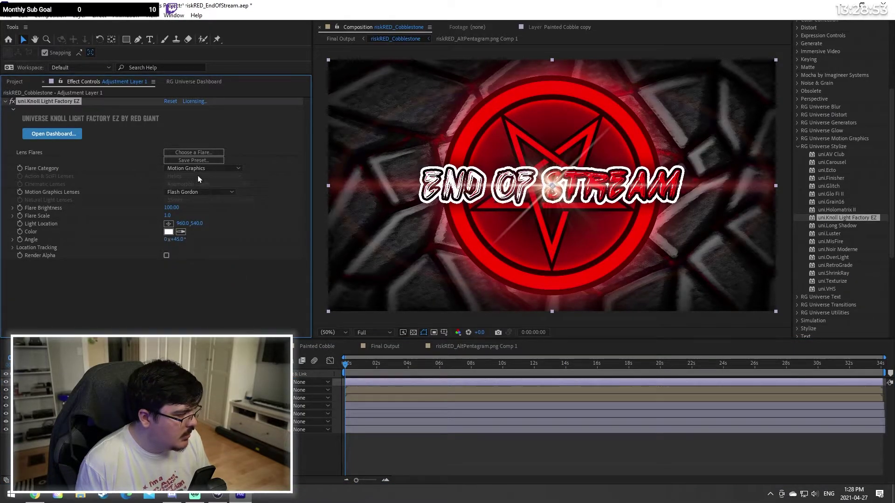
# Step: Try the Garnet, Jaxon, Orange Spike, Simple Six and Solid State Motion Graphics lenses on the adjustment layer's Knoll Light Factory EZ flare
pyautogui.click(189, 191)
pyautogui.click(209, 287)
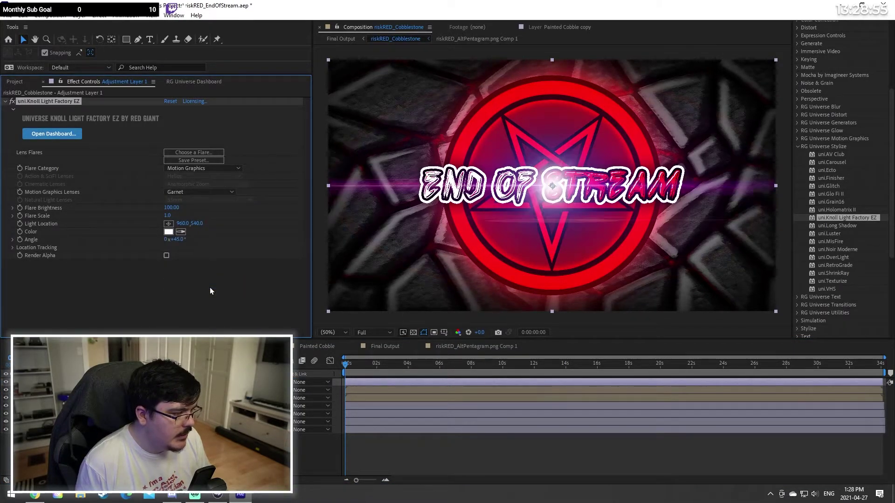
pyautogui.click(199, 192)
pyautogui.click(216, 292)
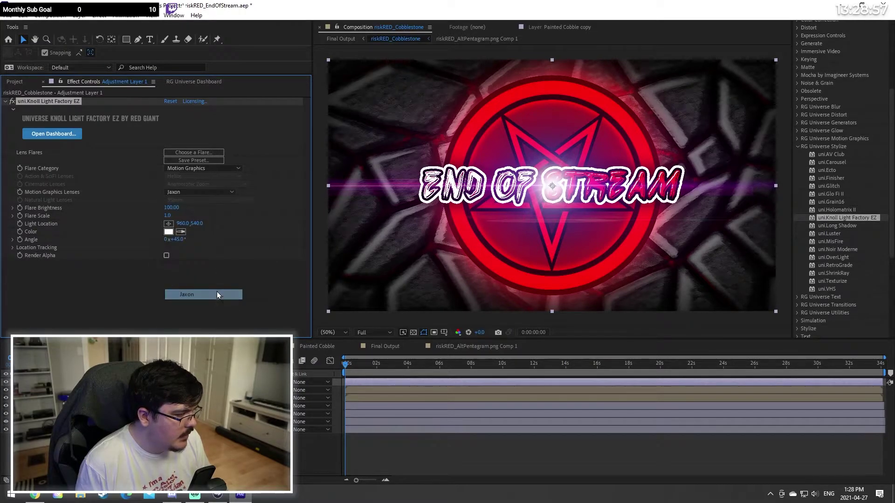
pyautogui.click(203, 191)
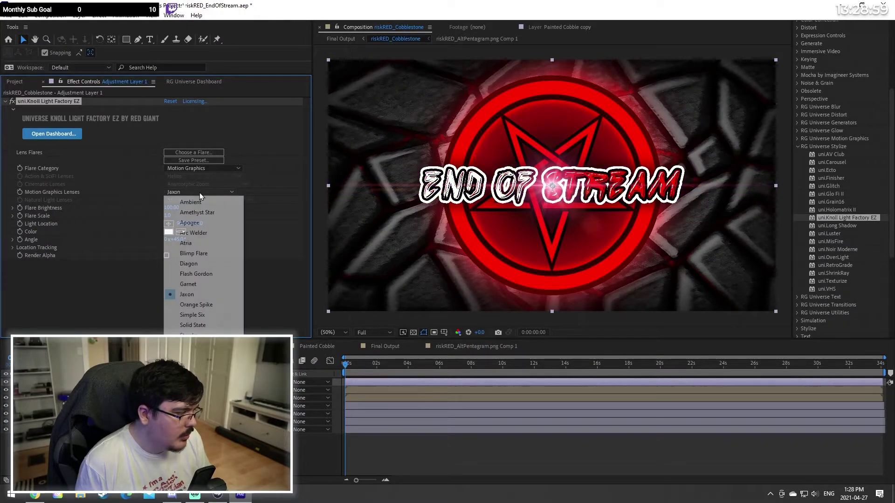
pyautogui.click(219, 306)
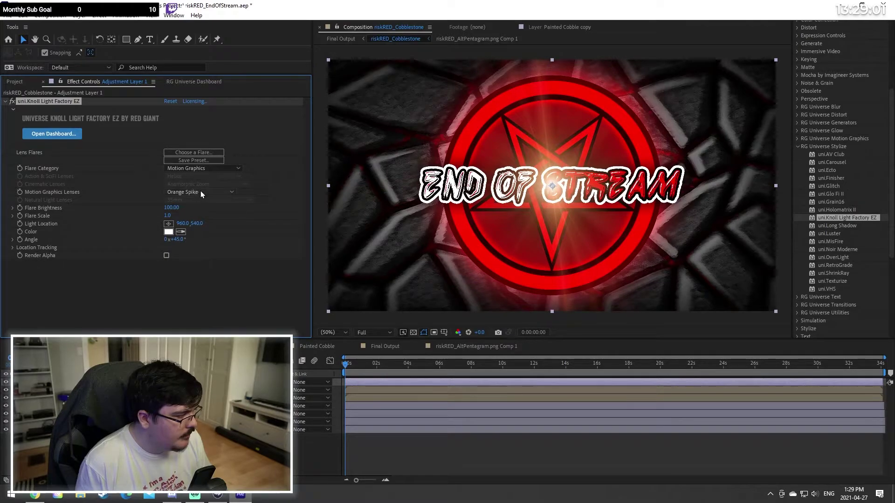
pyautogui.click(200, 191)
pyautogui.click(202, 313)
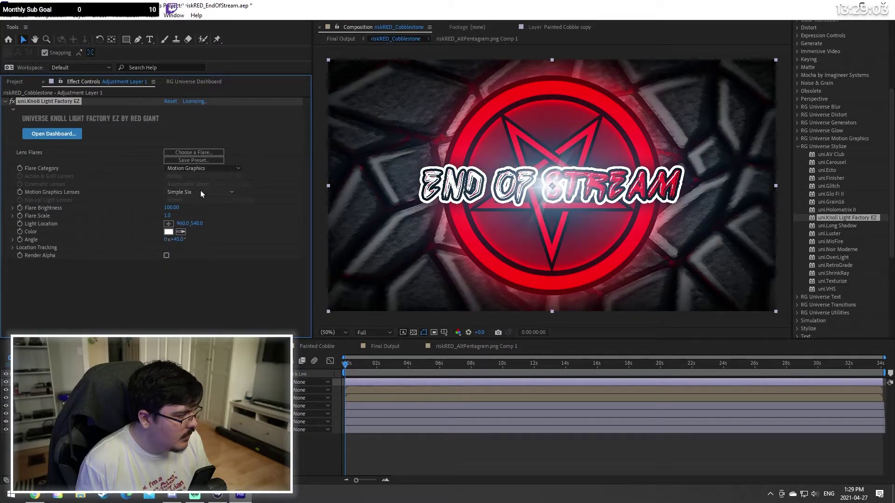
pyautogui.click(200, 191)
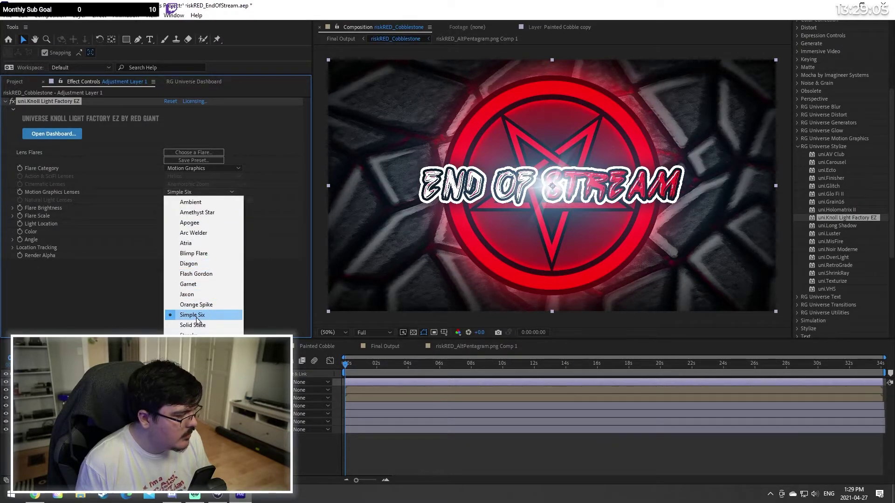
pyautogui.click(197, 325)
# Step: Try the Streaks lens on the adjustment layer with a flare scale of 1.5 and a flare brightness of 113
pyautogui.click(197, 191)
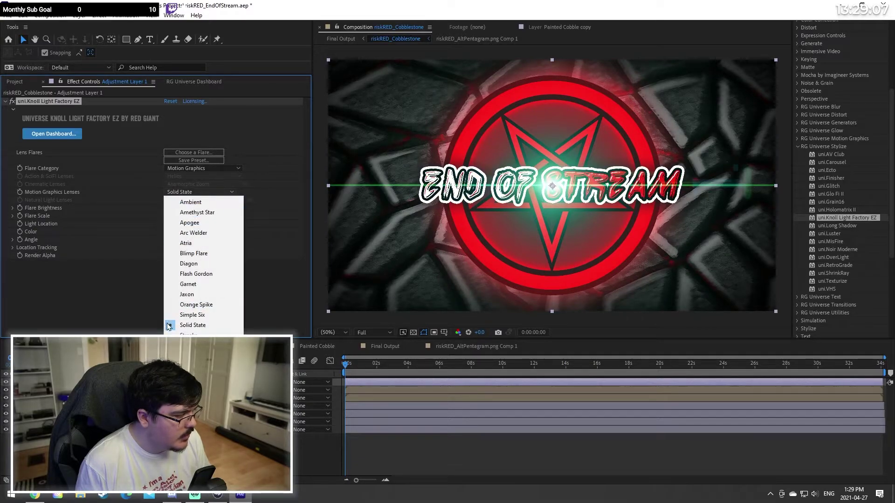
pyautogui.click(193, 319)
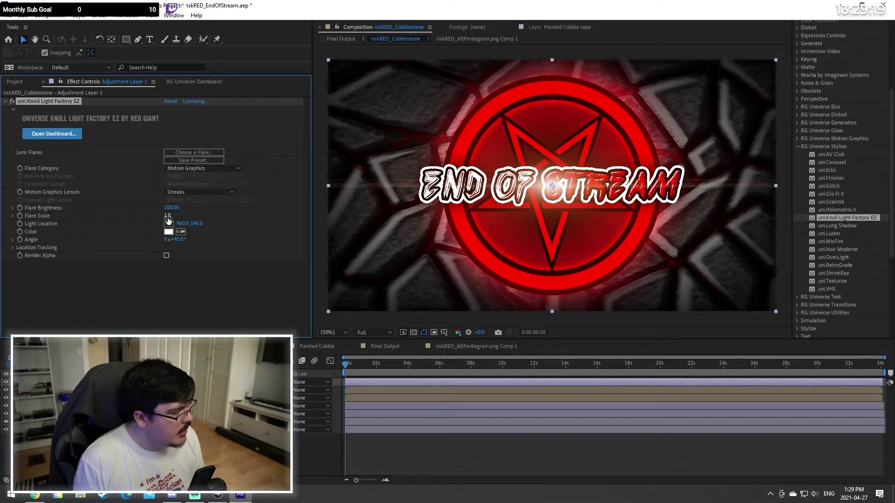
pyautogui.moveTo(167, 215)
pyautogui.mouseDown()
pyautogui.moveTo(197, 218)
pyautogui.moveTo(158, 209)
pyautogui.moveTo(191, 208)
pyautogui.moveTo(174, 207)
pyautogui.mouseUp()
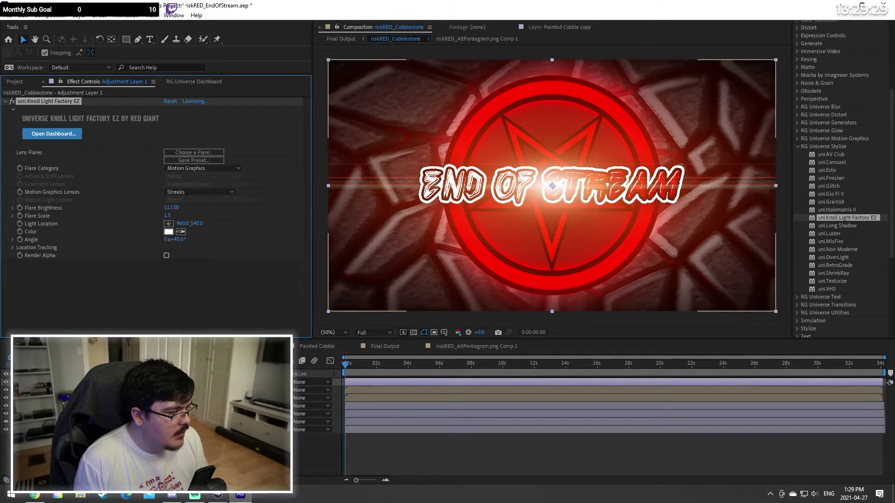
# Step: Try the flare adjustment layer directly beneath the End of Stream layer, check the title layer's properties, and return the adjustment layer to the top
pyautogui.moveTo(70, 382); pyautogui.dragTo(70, 394)
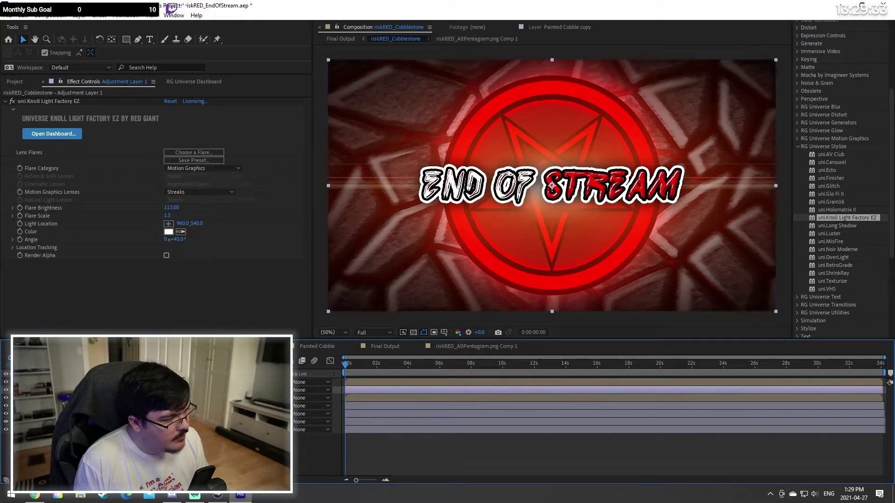
pyautogui.click(70, 382)
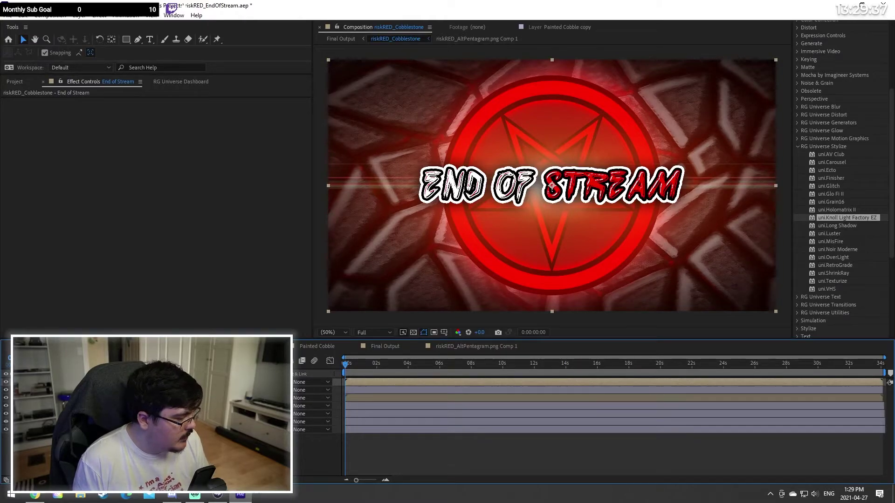
pyautogui.click(37, 382)
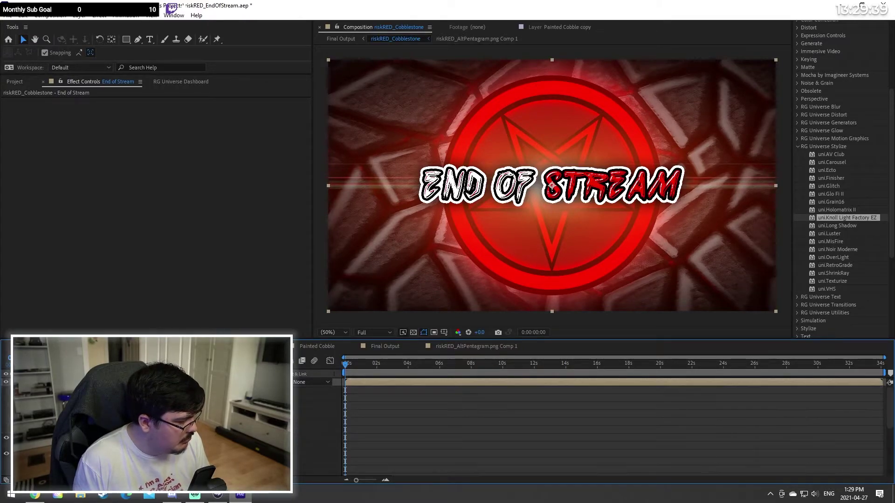
pyautogui.scroll(-1, 149, 419)
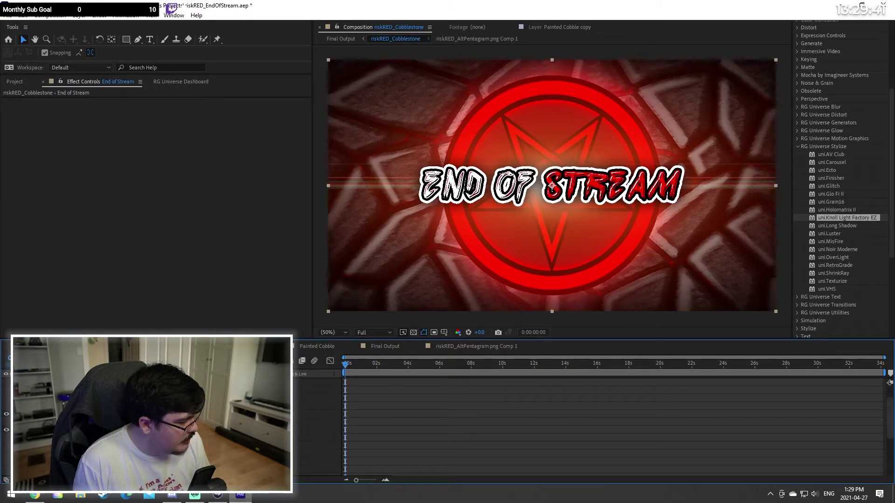
pyautogui.click(8, 432)
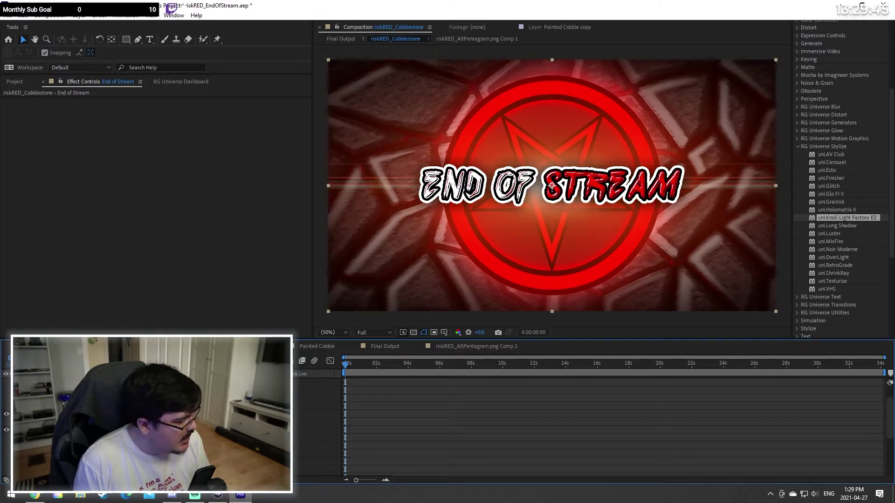
pyautogui.scroll(1, 149, 419)
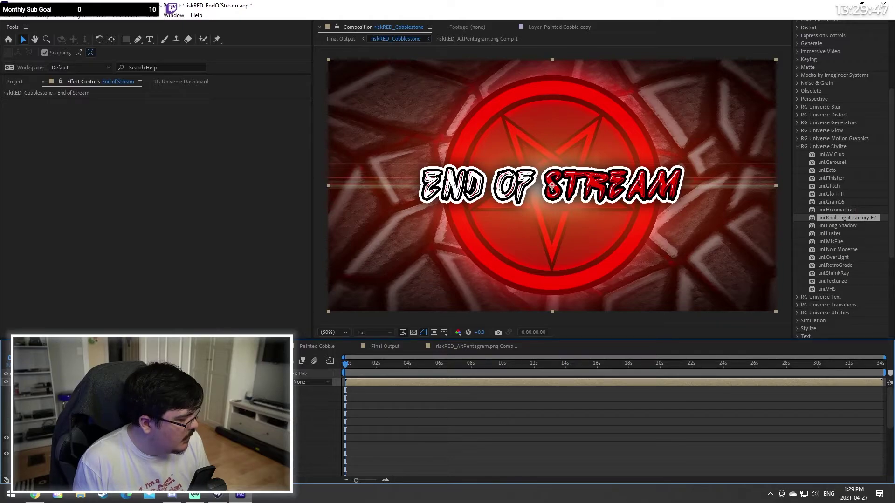
pyautogui.click(40, 382)
pyautogui.moveTo(79, 389); pyautogui.dragTo(79, 379)
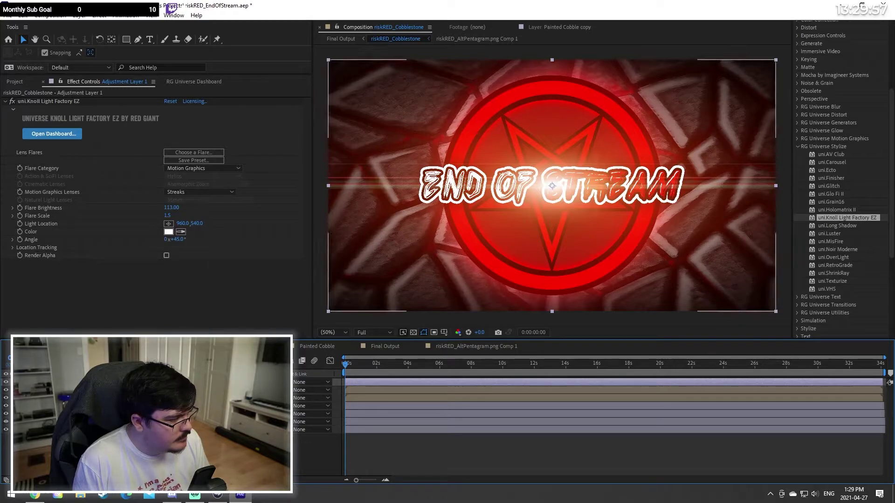
# Step: Delete the flare adjustment layer from the riskRED_Cobblestone composition
pyautogui.click(667, 459)
pyautogui.click(608, 382)
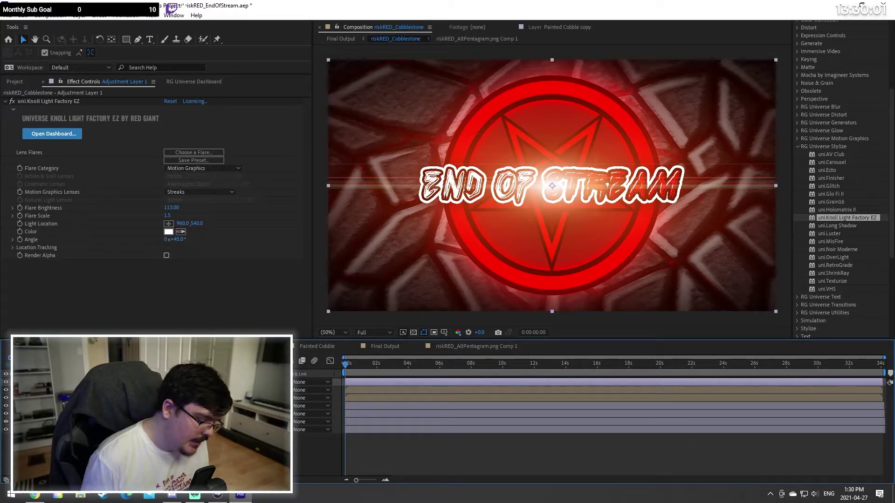
pyautogui.press('Delete')
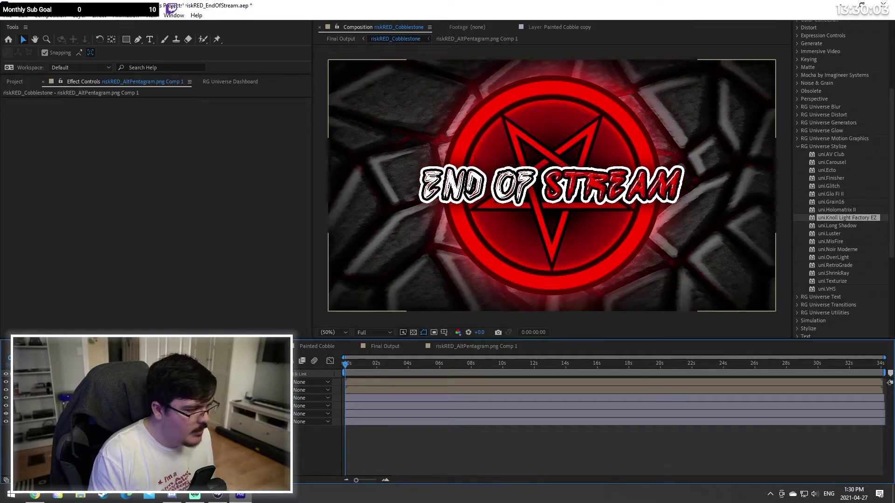
# Step: Check the riskRED_AltPentagram.png Comp 1 and Final Output compositions, and save the project
pyautogui.click(447, 346)
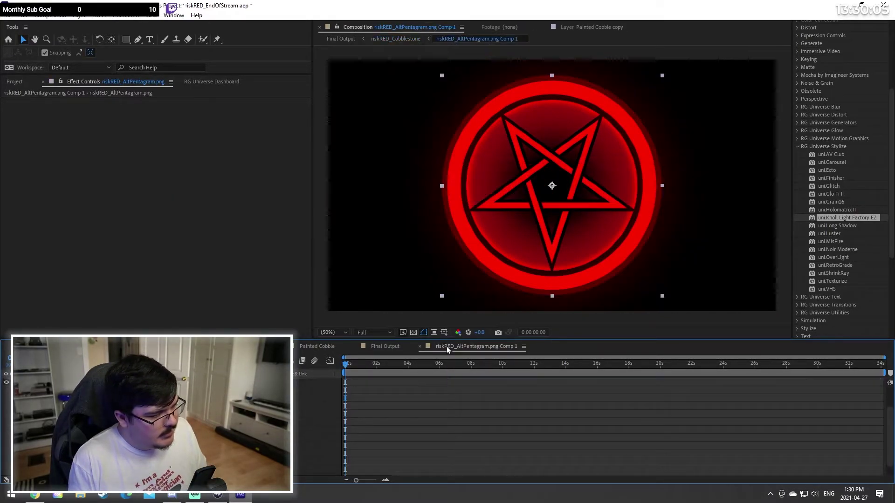
pyautogui.click(372, 350)
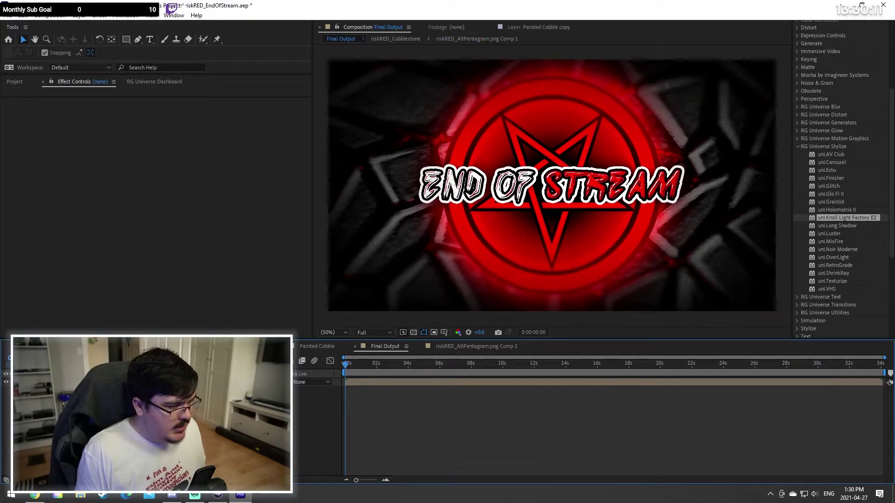
pyautogui.hotkey('ctrl', 's')
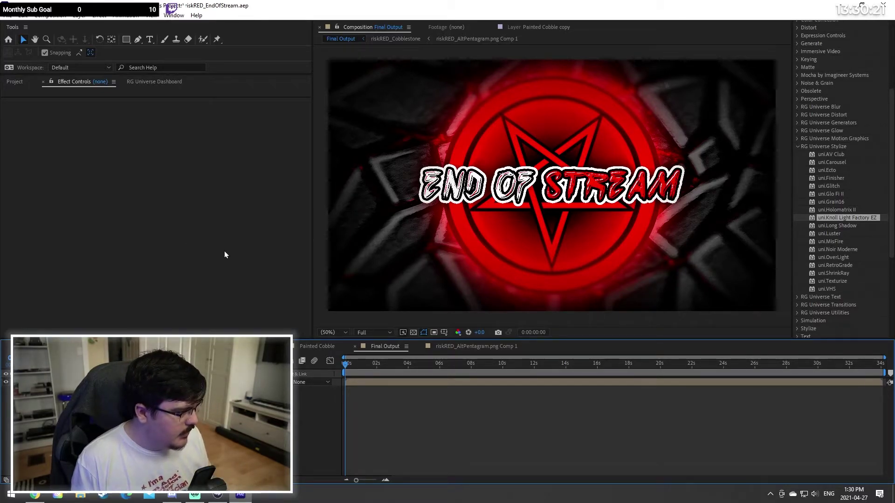
# Step: In riskRED_Cobblestone, keyframe the End of Stream layer's Scale at 0:00:00:00 and set it to 115% at 0:00:30:47
pyautogui.click(222, 346)
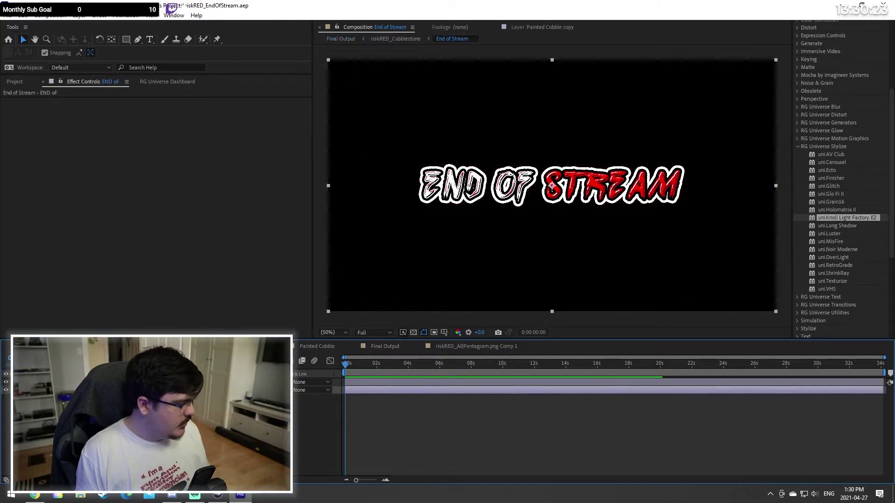
pyautogui.click(172, 346)
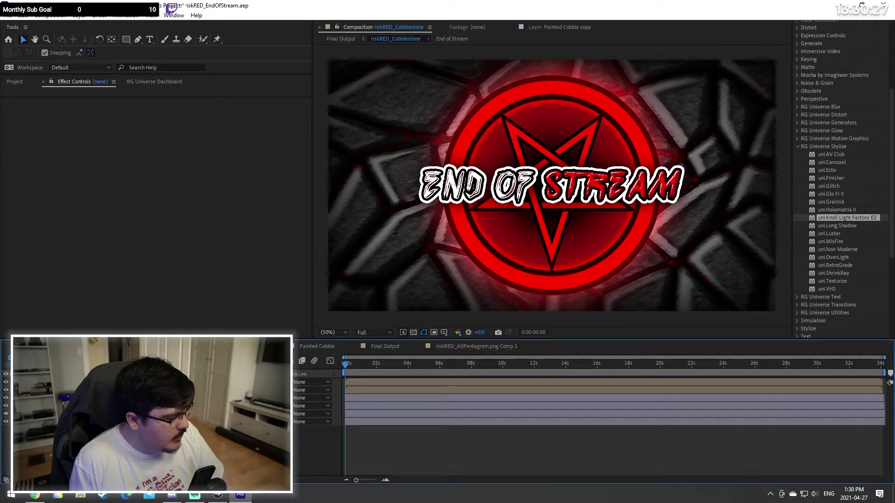
pyautogui.click(93, 382)
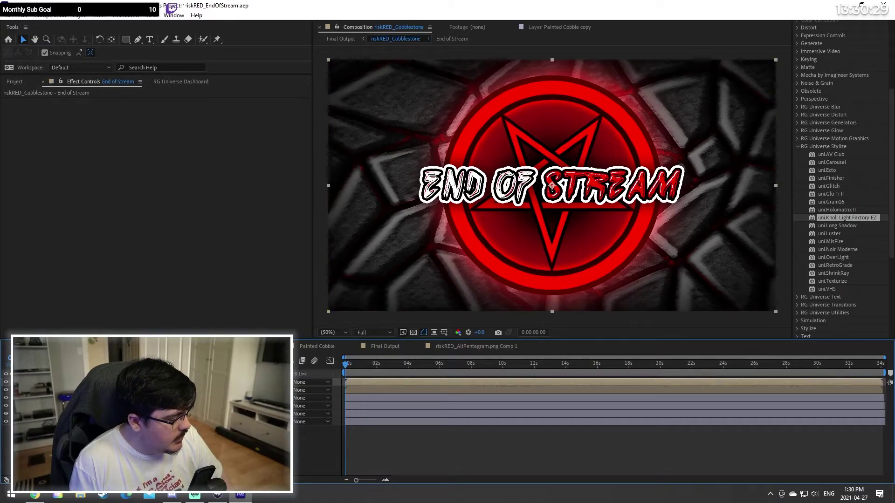
pyautogui.click(36, 382)
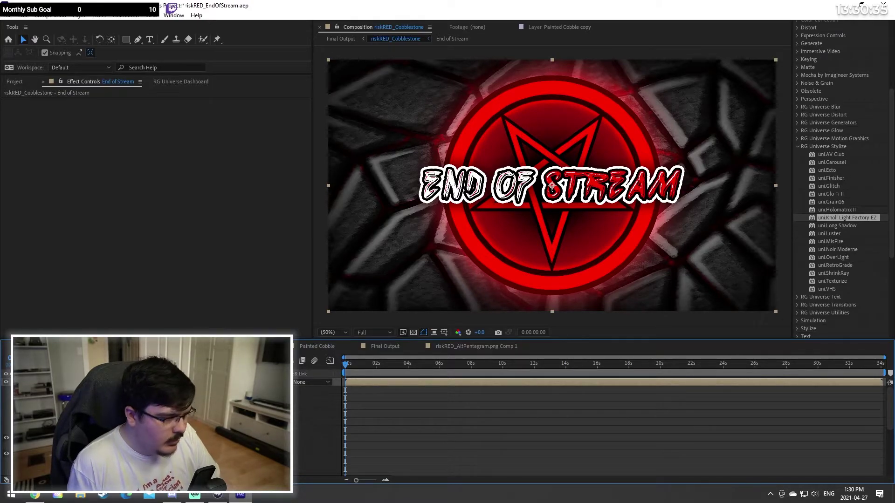
pyautogui.click(59, 414)
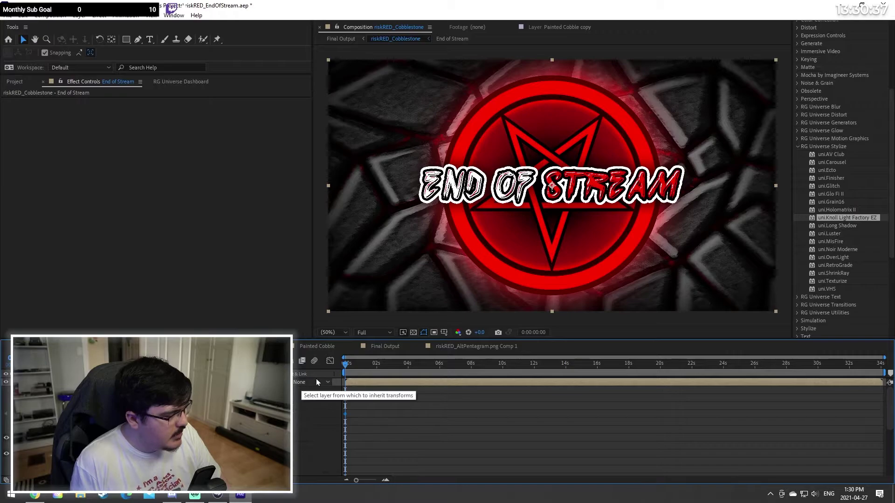
pyautogui.moveTo(368, 366); pyautogui.dragTo(829, 383)
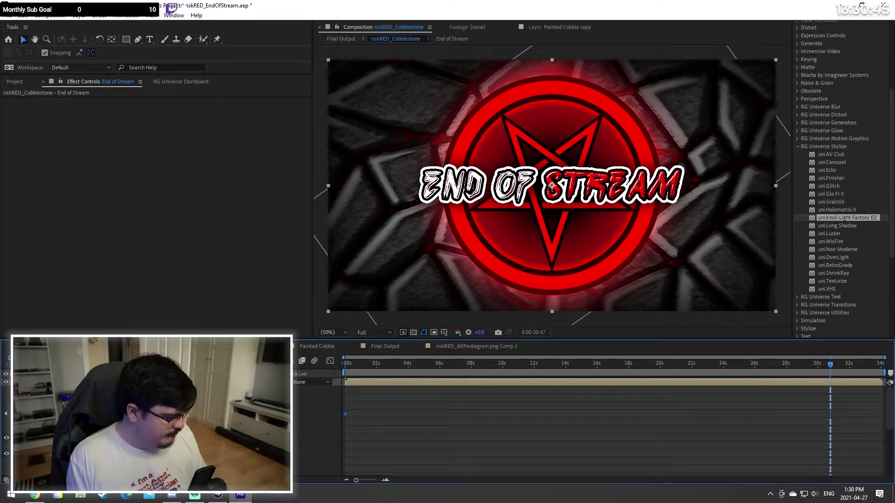
pyautogui.click(492, 437)
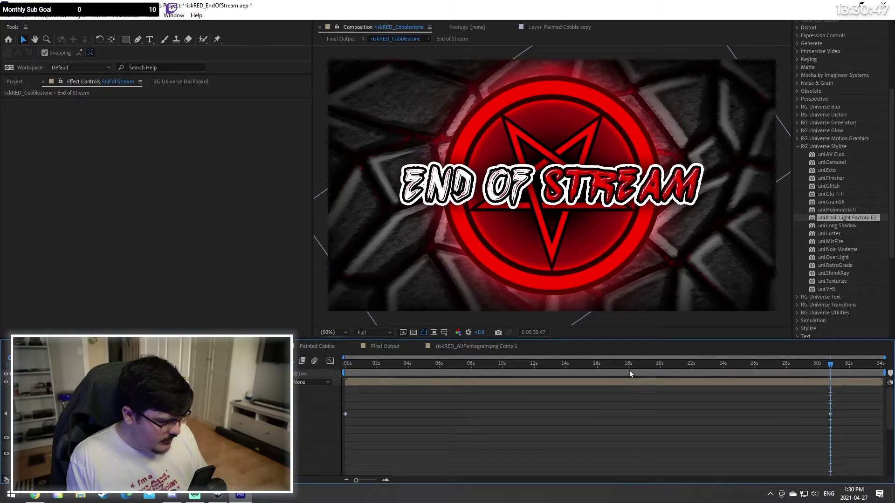
# Step: Move the End of Stream layer's second Scale keyframe to the very end of the composition and preview the growth, returning to the first frame
pyautogui.moveTo(629, 369); pyautogui.dragTo(756, 365)
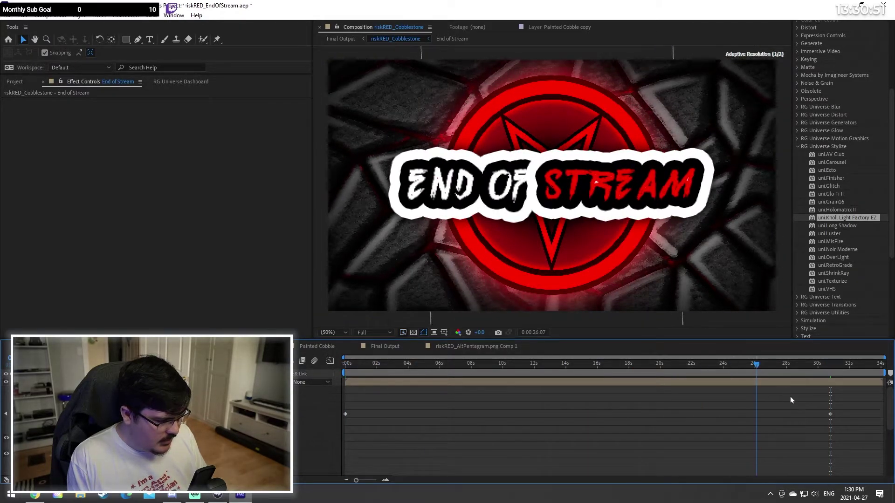
pyautogui.moveTo(832, 413); pyautogui.dragTo(885, 423)
pyautogui.moveTo(868, 366); pyautogui.dragTo(883, 371)
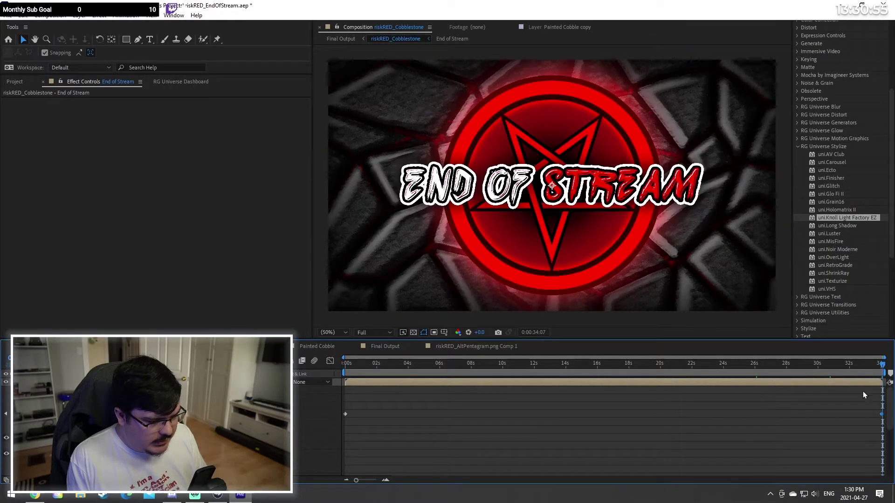
pyautogui.moveTo(360, 483); pyautogui.dragTo(381, 486)
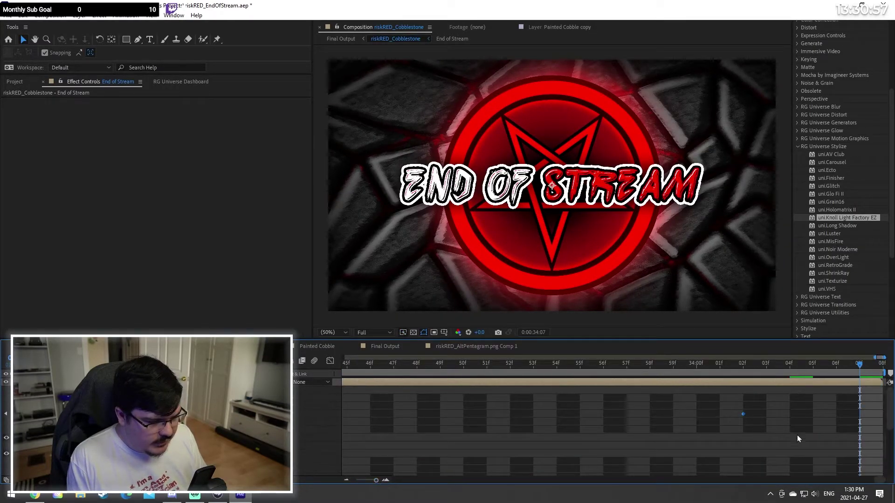
pyautogui.moveTo(745, 414); pyautogui.dragTo(823, 418)
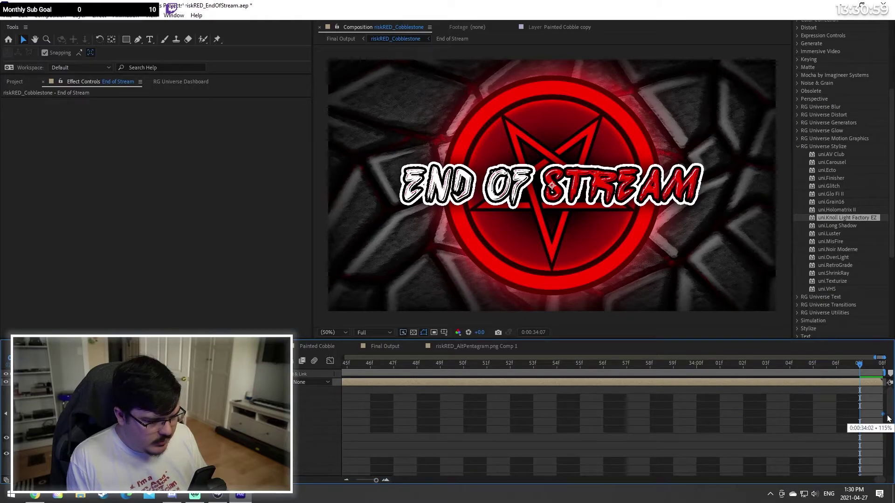
pyautogui.moveTo(365, 483); pyautogui.dragTo(341, 484)
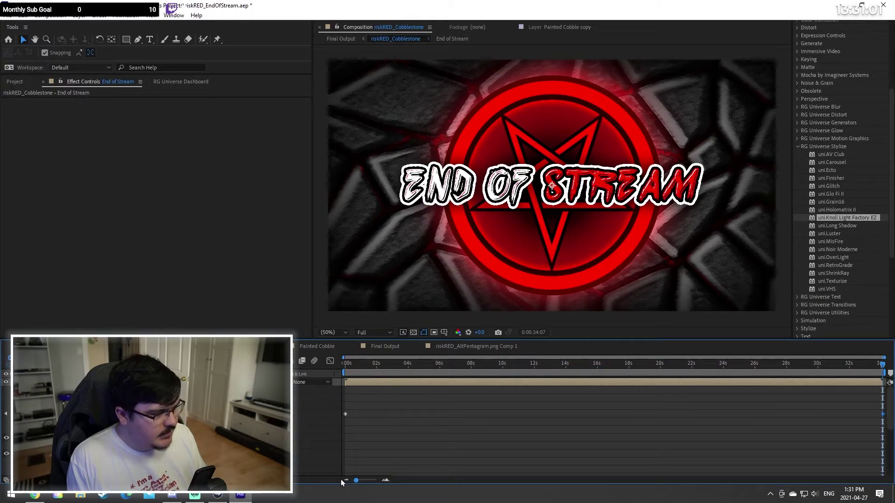
pyautogui.moveTo(390, 369); pyautogui.dragTo(541, 365)
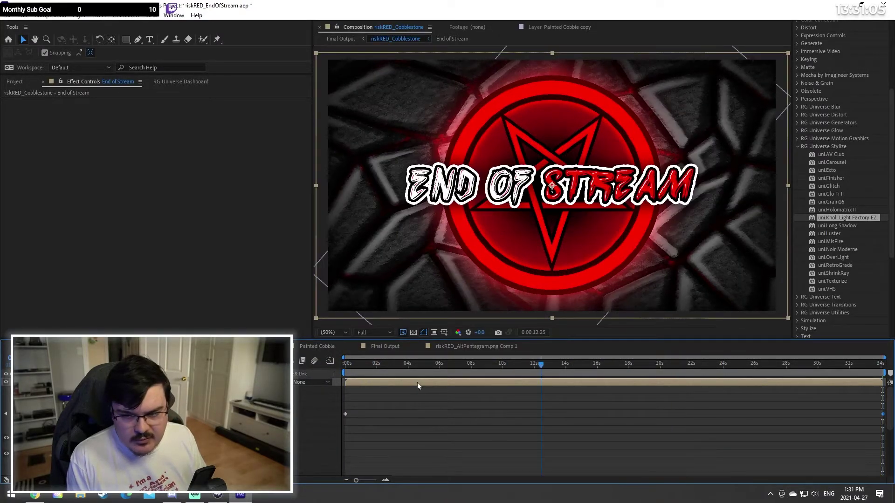
pyautogui.moveTo(417, 382); pyautogui.dragTo(289, 380)
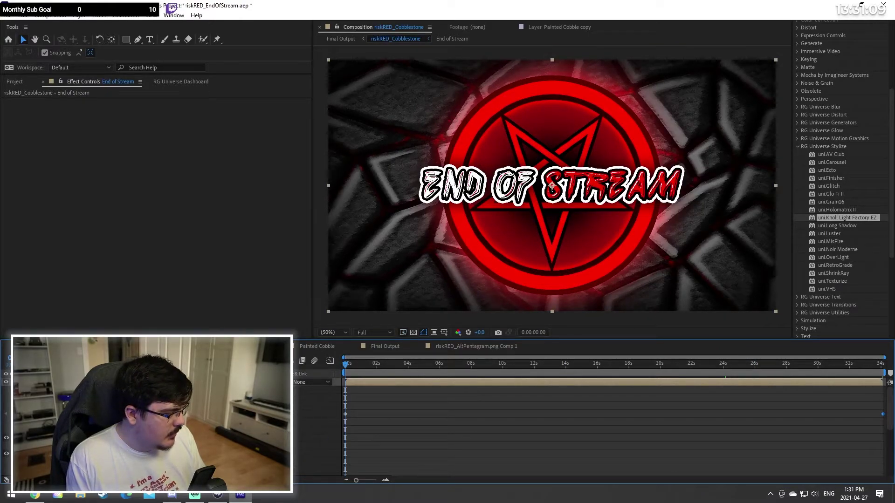
# Step: Collapse the End of Stream layer's properties, check Final Output against riskRED_Cobblestone, and save the project
pyautogui.click(38, 382)
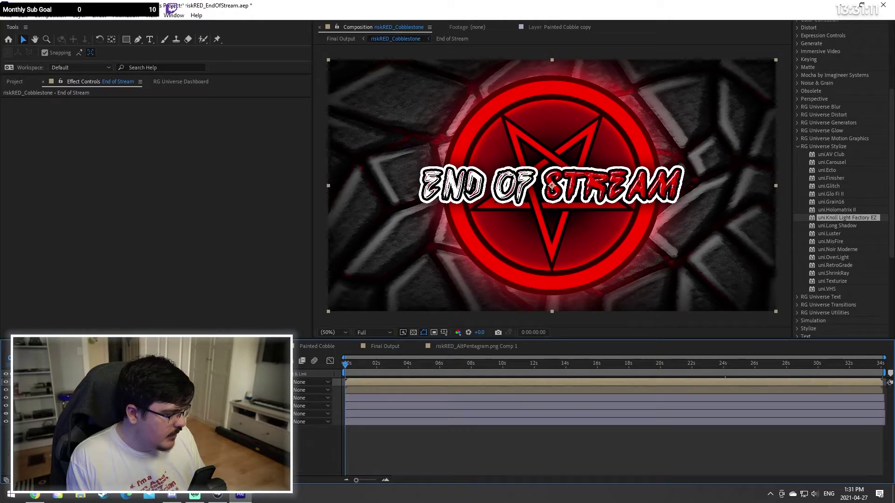
pyautogui.click(407, 441)
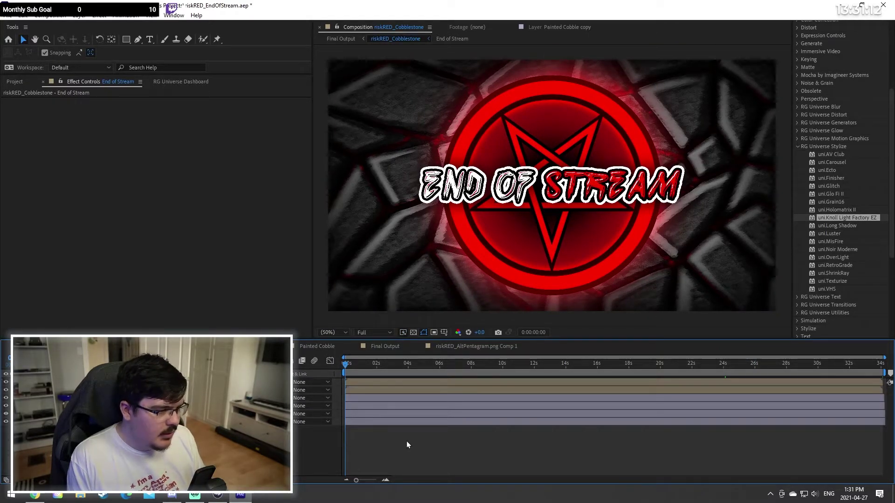
pyautogui.click(390, 348)
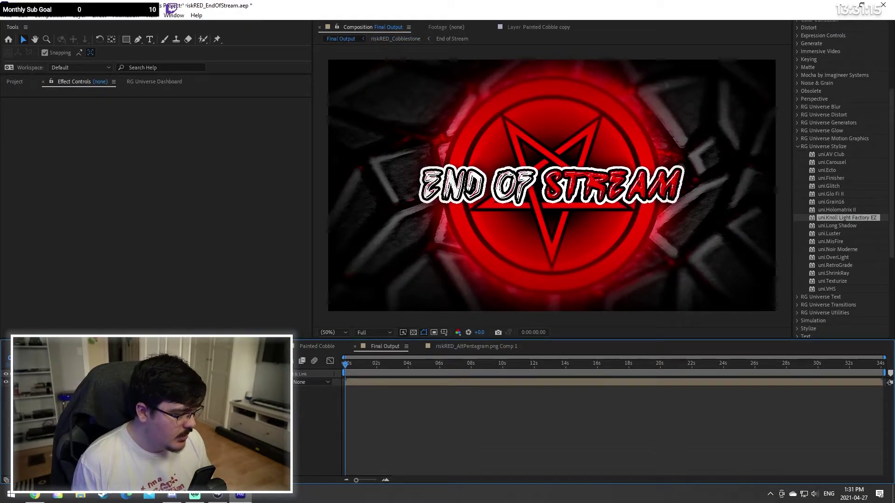
pyautogui.click(242, 347)
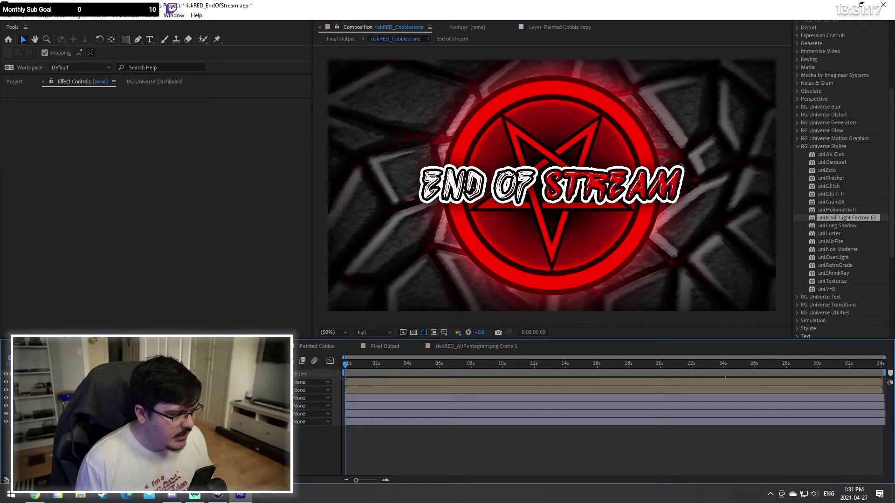
pyautogui.hotkey('ctrl', 's')
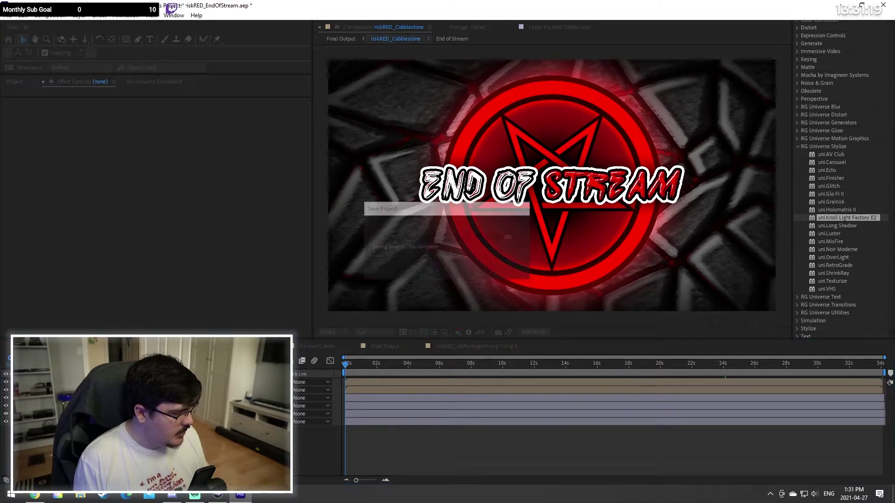
# Step: Switch to the file browser and preview the smoke and fire stock clips in the media player, looking for a suitable overlay
pyautogui.click(80, 496)
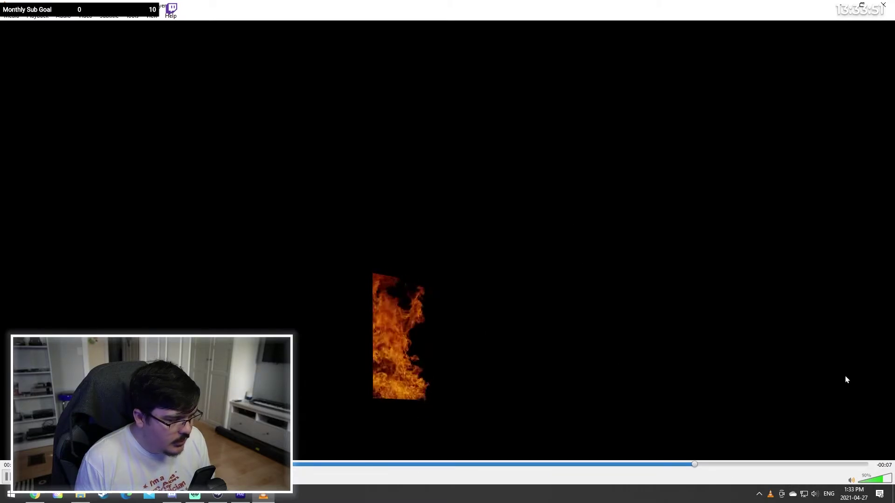
pyautogui.click(882, 5)
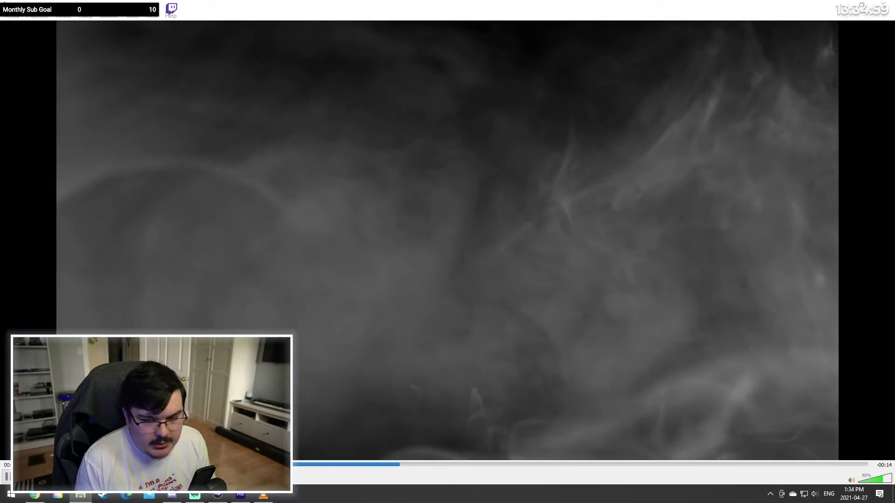
pyautogui.press('Return')
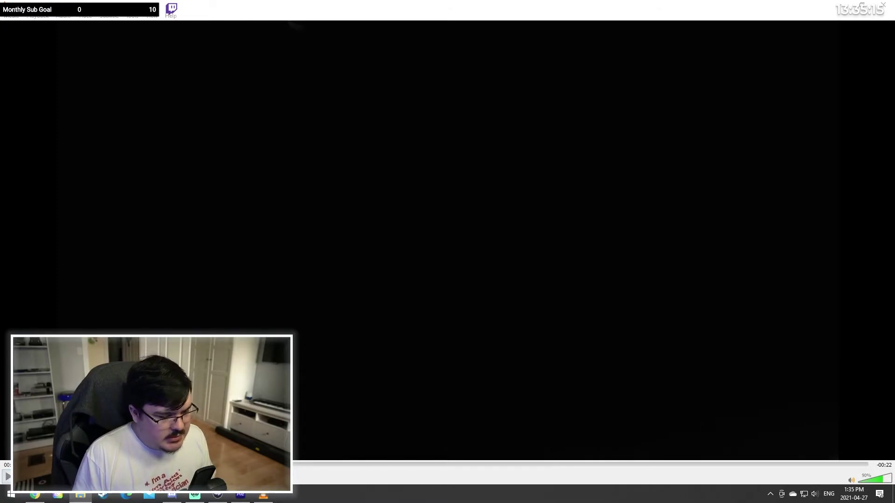
pyautogui.click(7, 476)
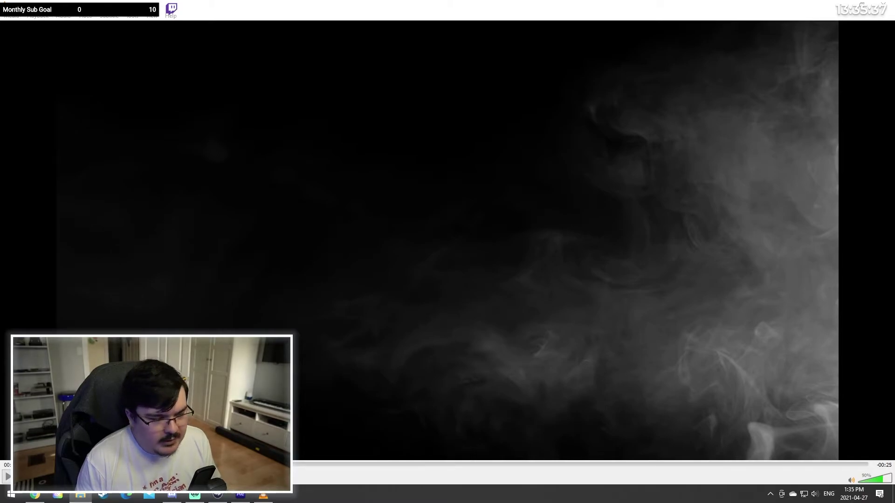
pyautogui.press('space')
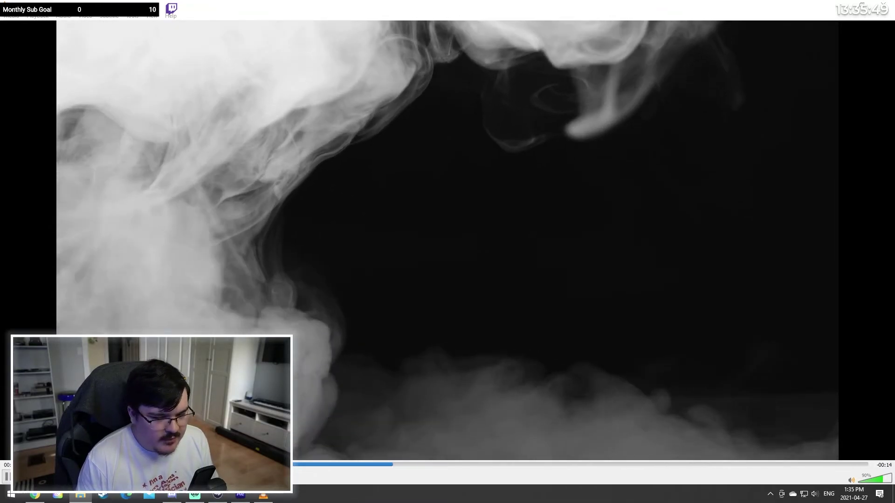
pyautogui.click(883, 5)
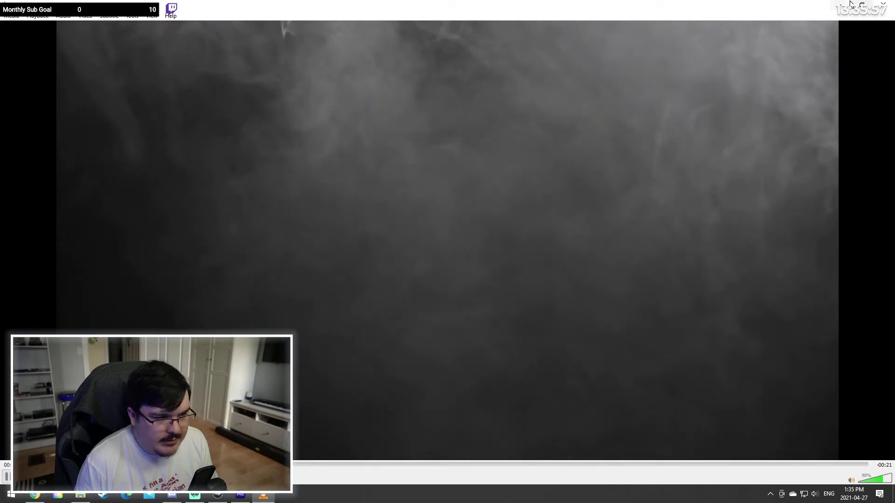
pyautogui.click(882, 5)
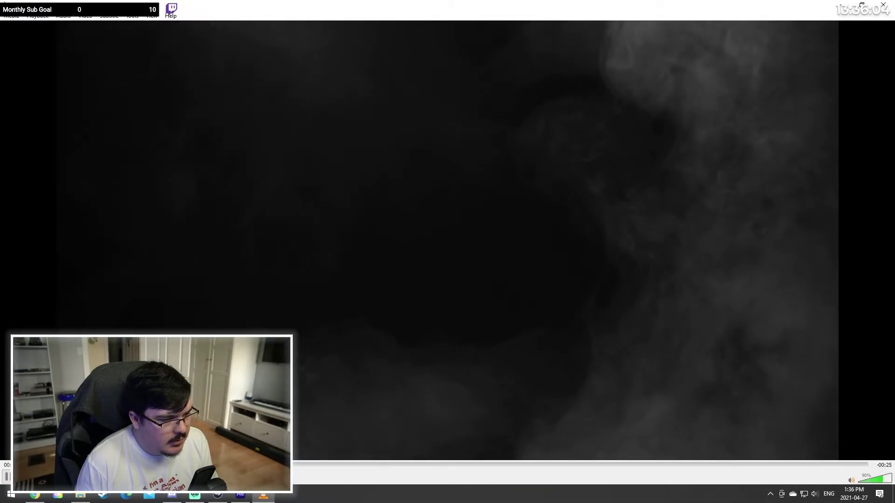
pyautogui.click(403, 464)
pyautogui.hotkey('alt', 'F4')
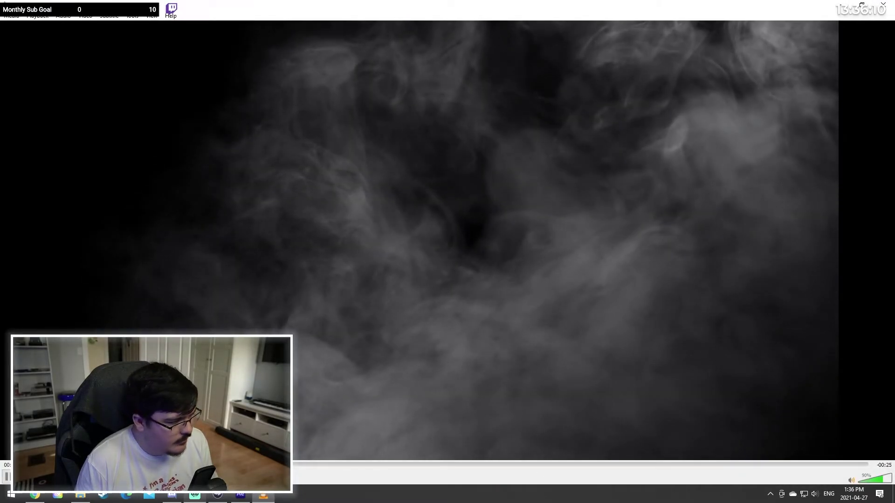
pyautogui.click(471, 464)
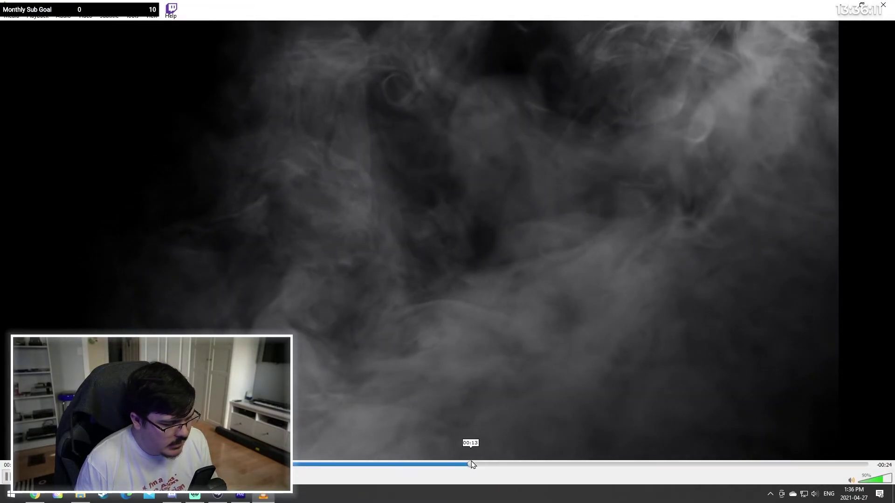
pyautogui.click(730, 466)
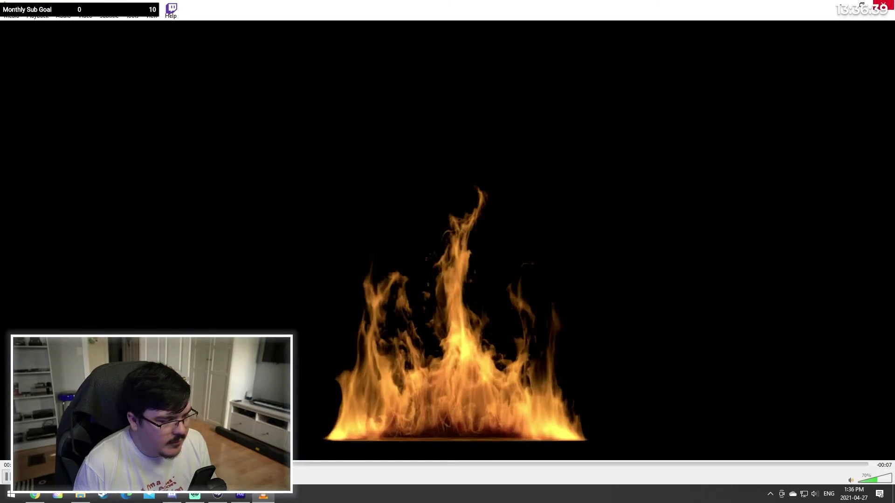
# Step: Preview the remaining fire clips one after another, closing each, and return to After Effects
pyautogui.click(883, 6)
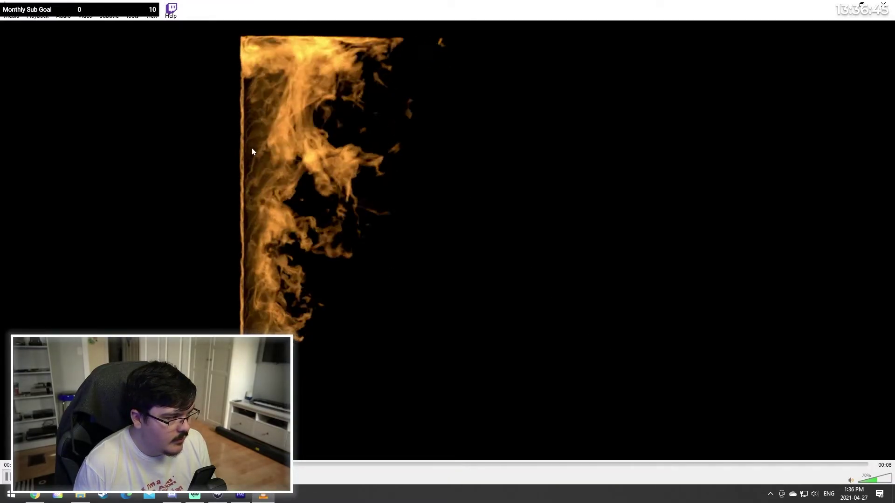
pyautogui.click(883, 6)
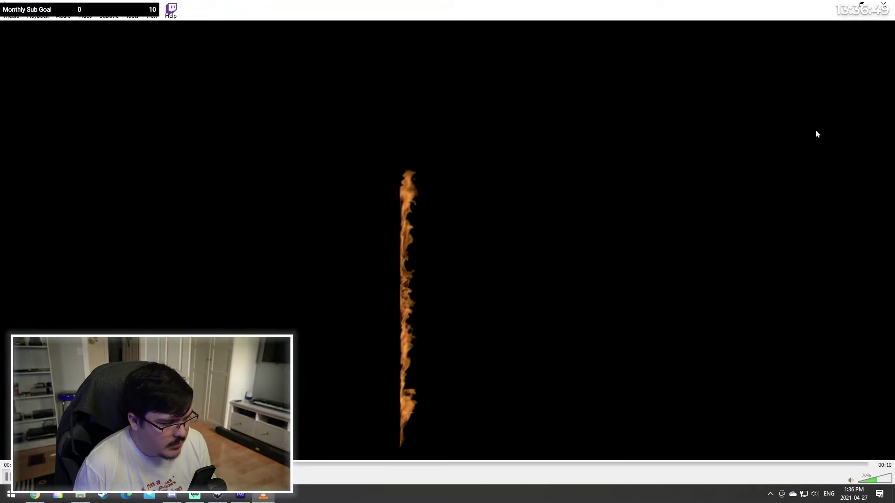
pyautogui.click(881, 5)
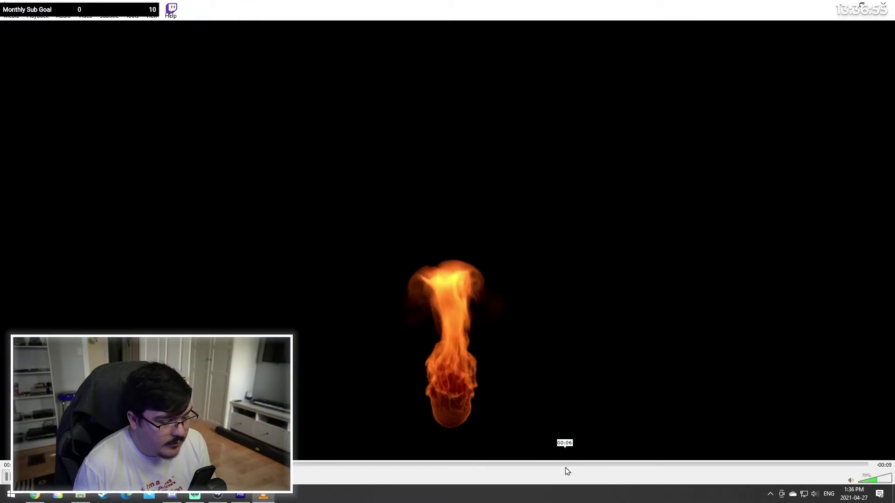
pyautogui.click(881, 6)
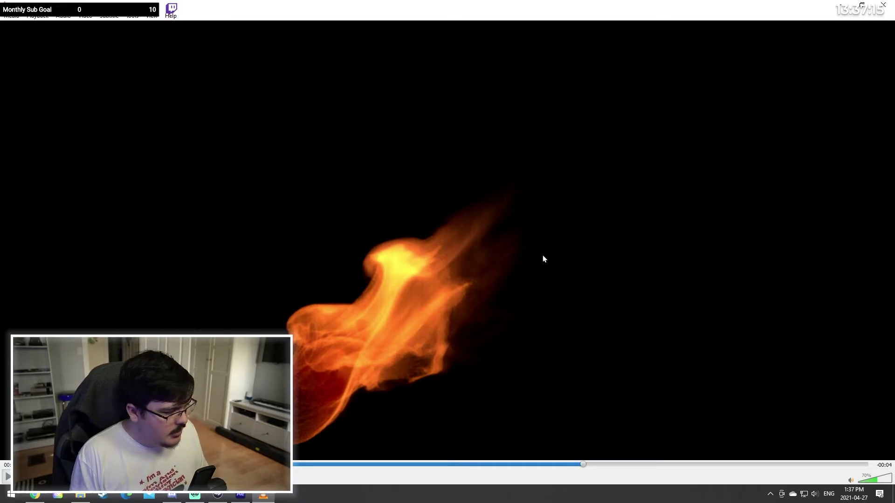
pyautogui.click(883, 5)
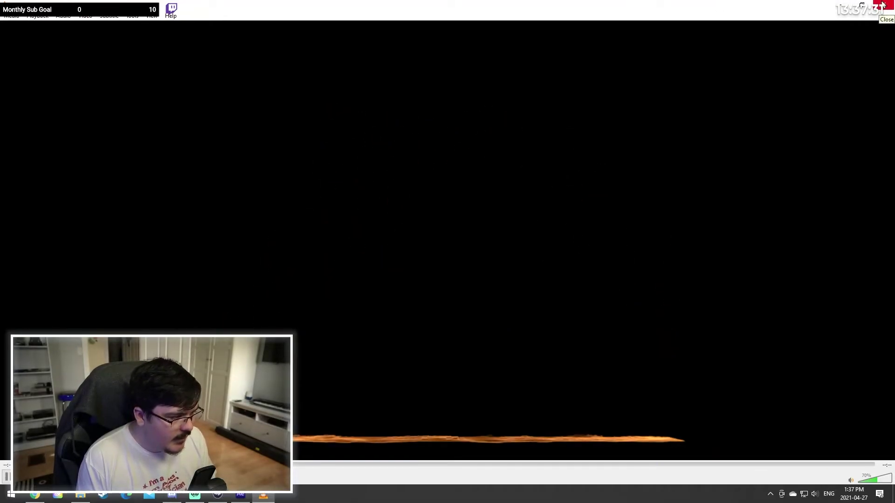
pyautogui.click(883, 5)
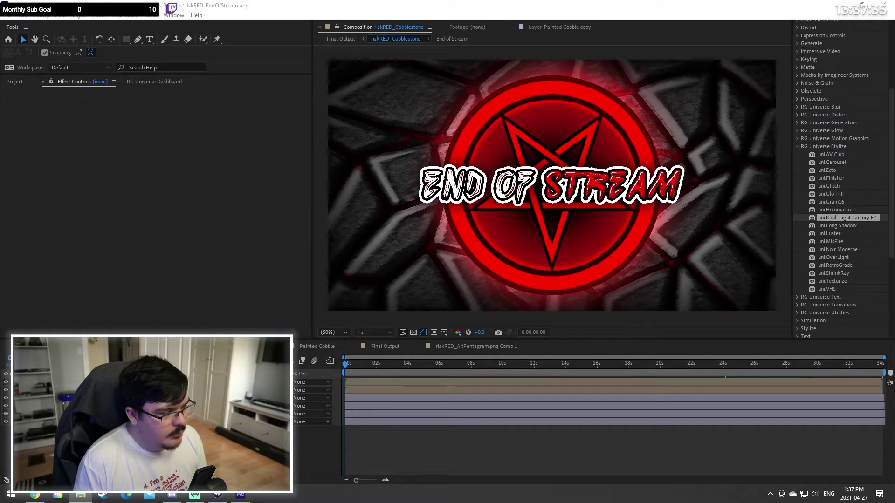
# Step: Import fire05.mov into the project and add it to riskRED_Cobblestone just above the lowest layer
pyautogui.click(8, 87)
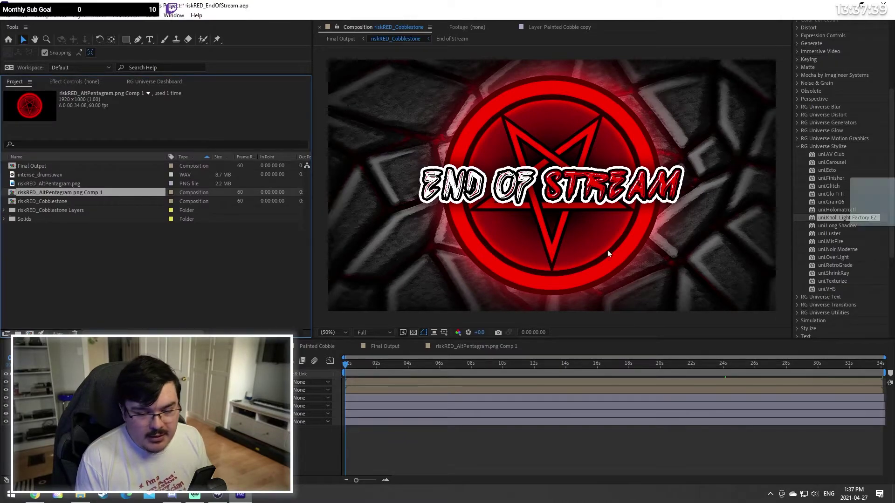
pyautogui.moveTo(608, 253); pyautogui.dragTo(150, 301)
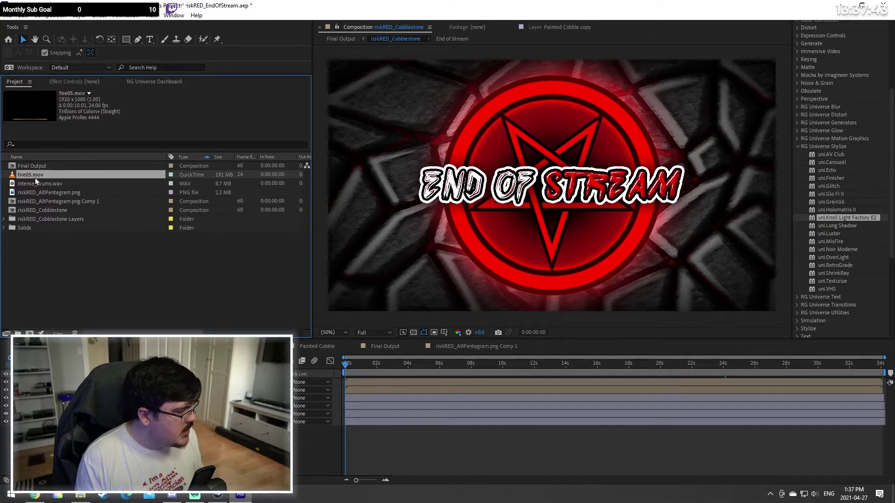
pyautogui.moveTo(35, 176); pyautogui.dragTo(140, 427)
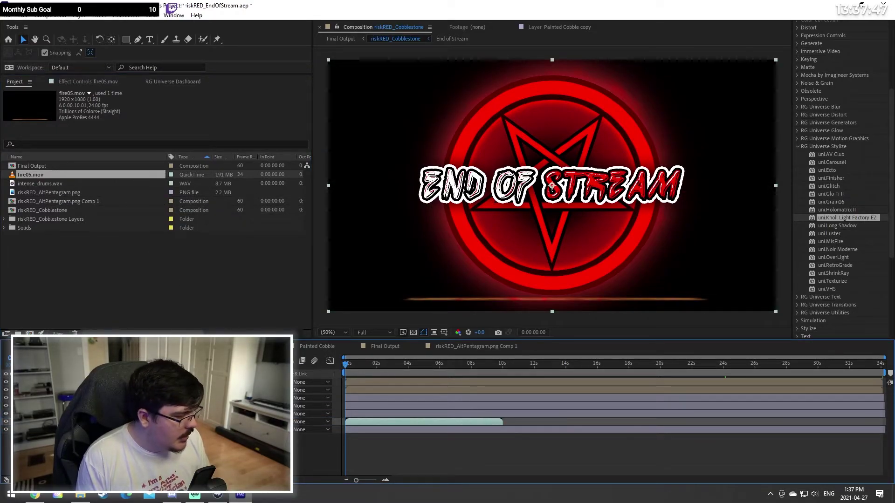
# Step: Go to 0:00:04:24 to show the flames and bring the fire05.mov layer to the top of the stack
pyautogui.moveTo(390, 368); pyautogui.dragTo(413, 407)
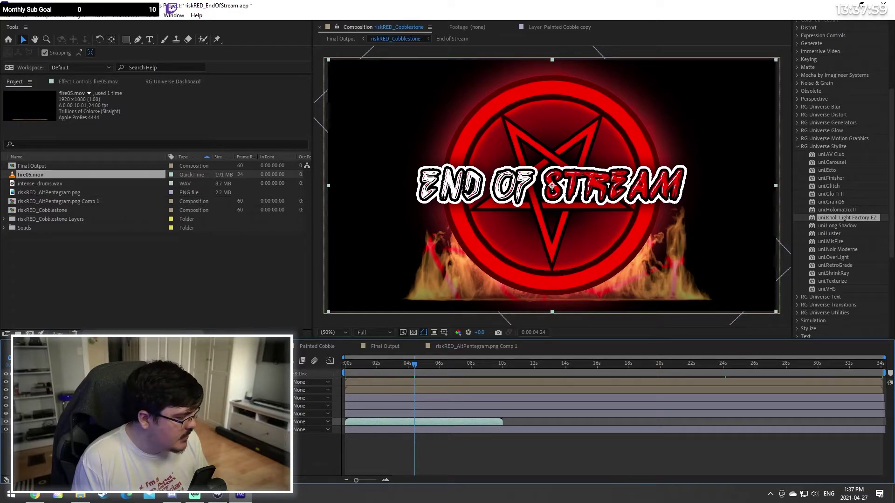
pyautogui.hotkey('ctrl', ']')
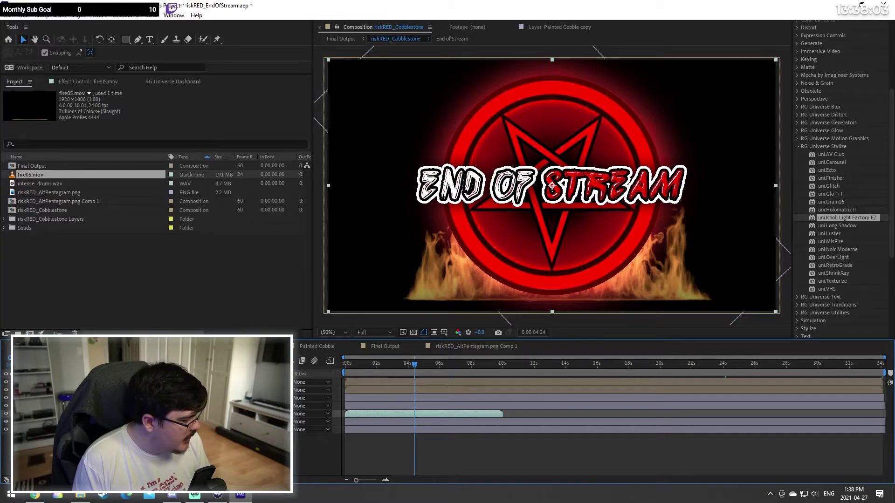
pyautogui.hotkey('ctrl', 'shift', ']')
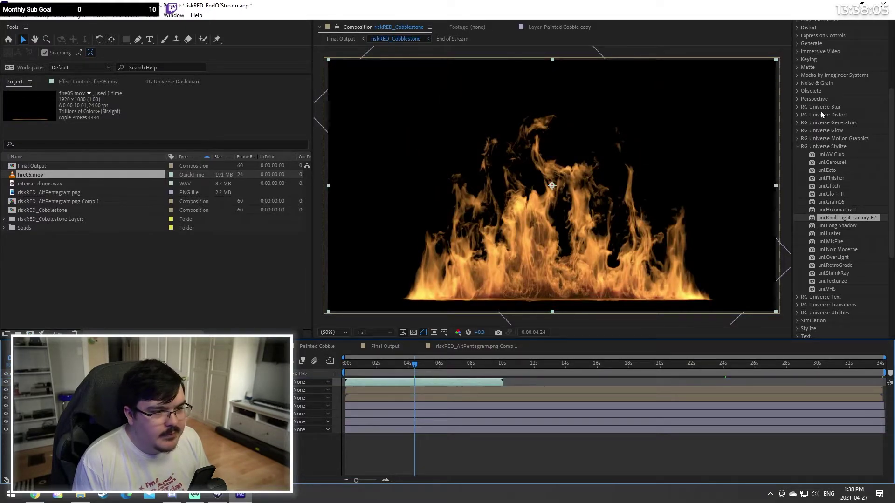
# Step: Show the fire05.mov layer's effect controls and expand its properties in the timeline
pyautogui.scroll(5, 822, 114)
pyautogui.click(88, 81)
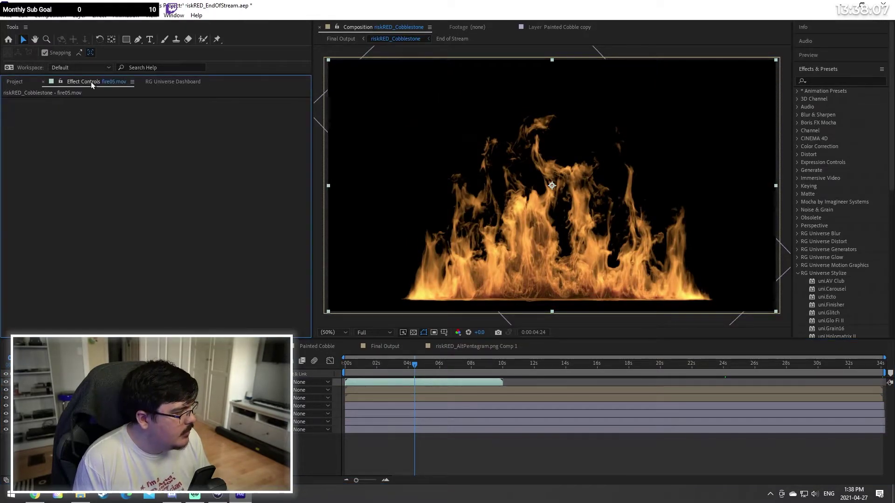
pyautogui.click(14, 81)
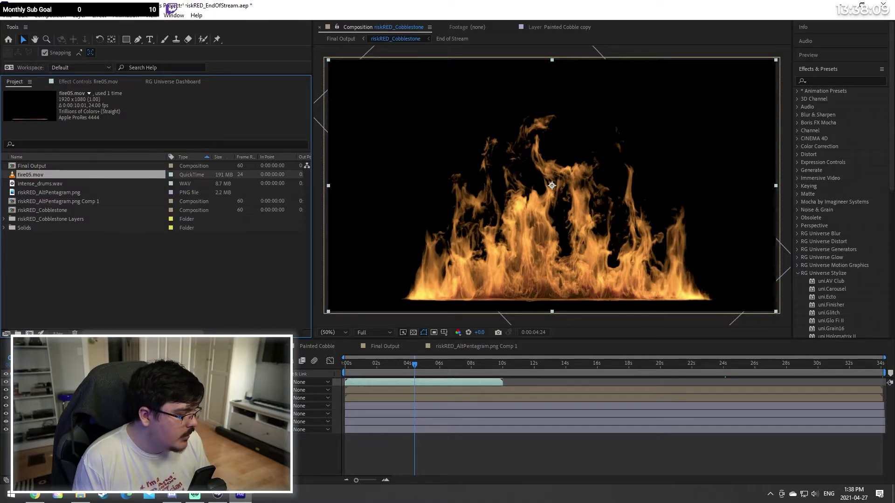
pyautogui.click(100, 83)
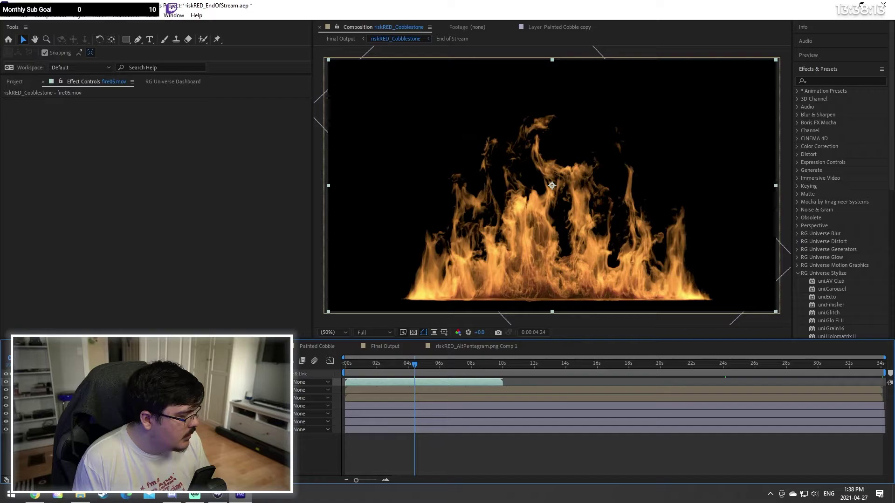
pyautogui.press('s')
pyautogui.click(51, 390)
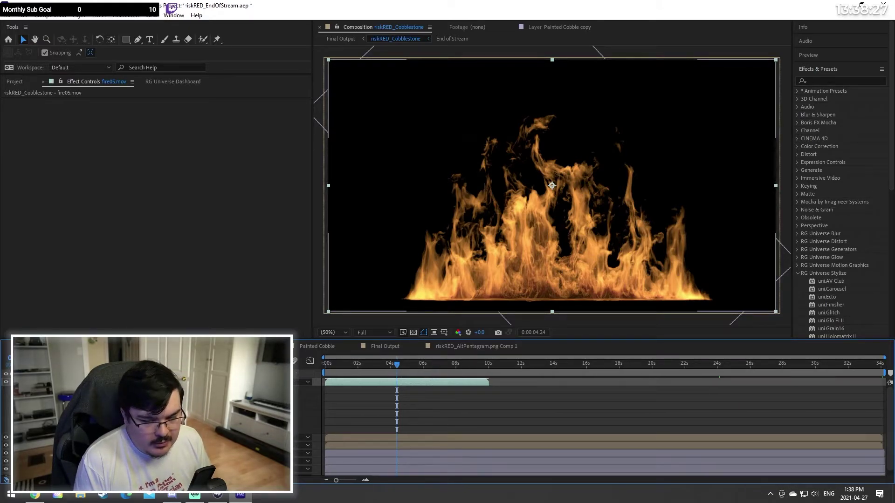
# Step: Try the Add blending mode on the fire05.mov layer and return it to Normal
pyautogui.click(235, 382)
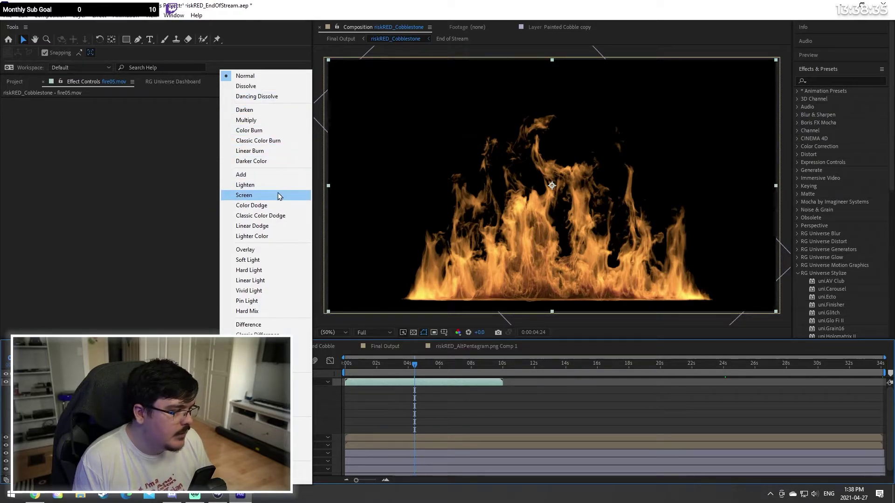
pyautogui.click(274, 176)
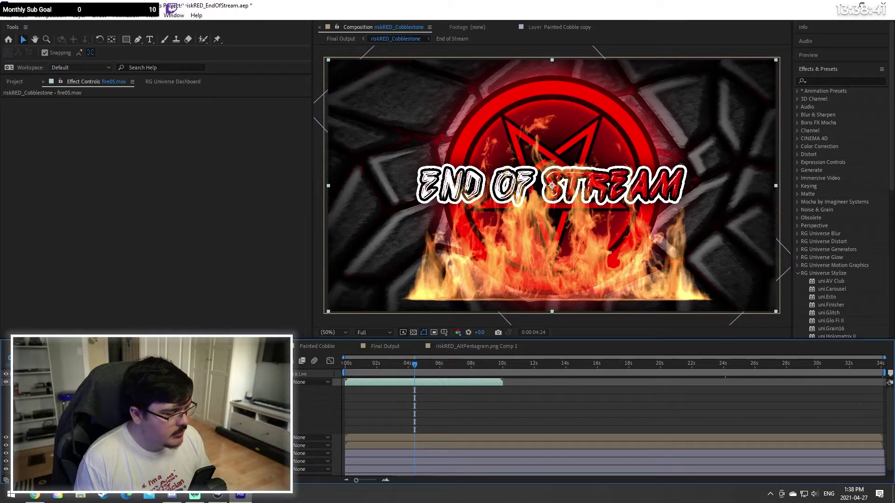
pyautogui.click(237, 382)
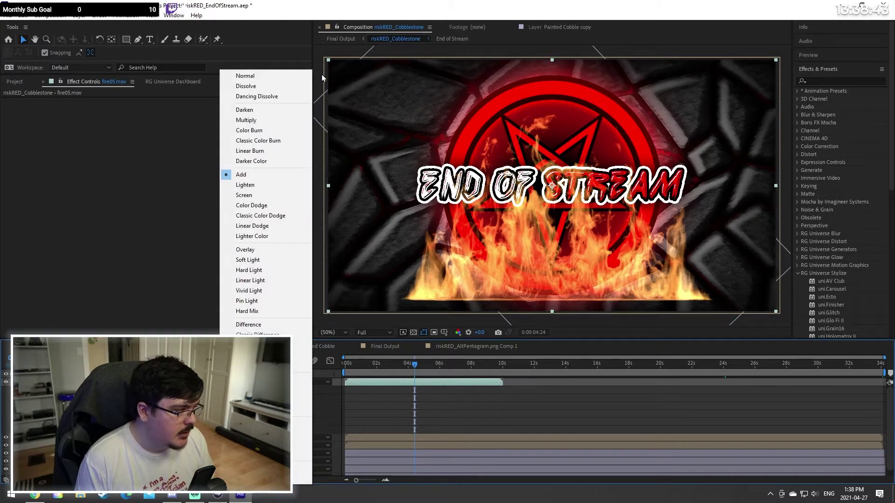
pyautogui.click(275, 76)
# Step: Search the effects for "unmult" and apply uni.Unmult to the fire05.mov layer
pyautogui.click(849, 80)
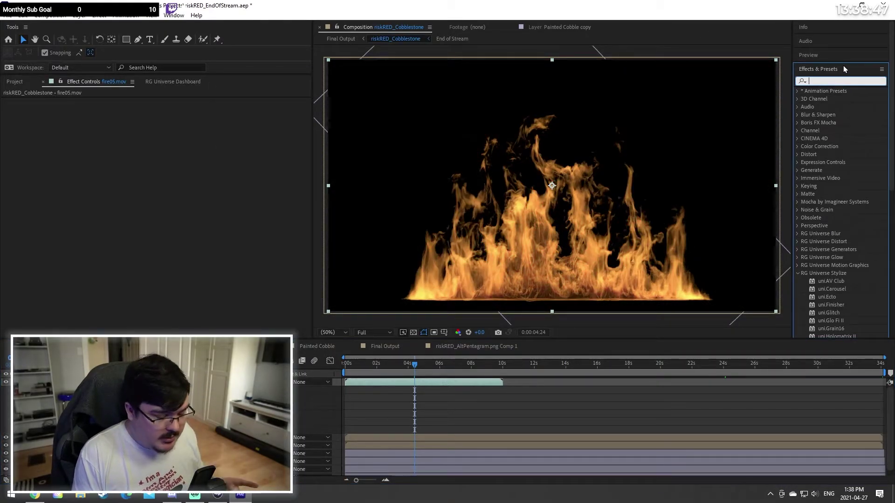
pyautogui.write('un')
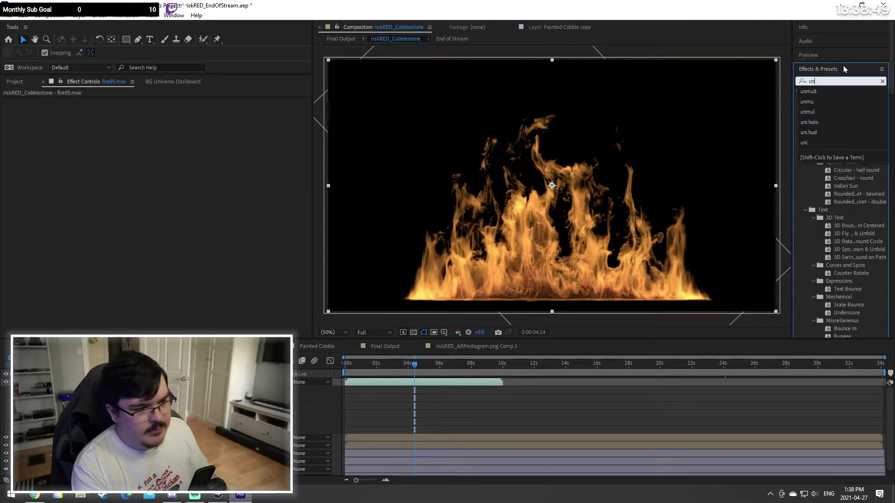
pyautogui.write('mult')
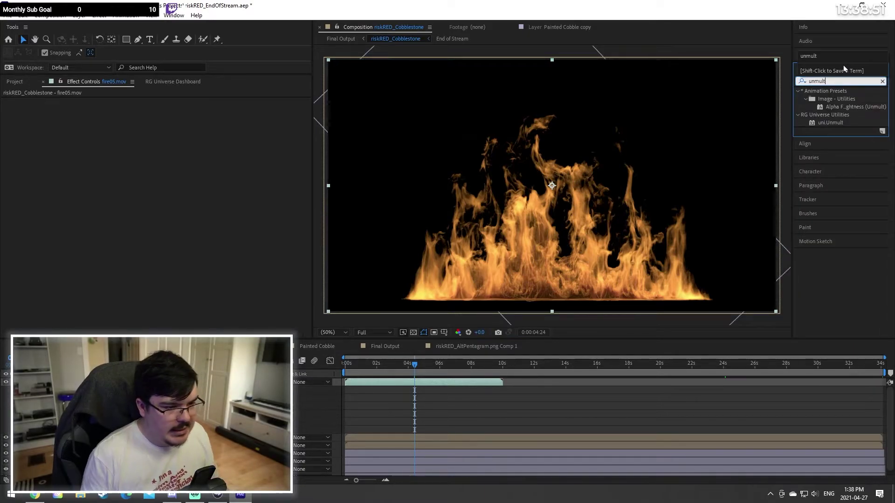
pyautogui.click(848, 107)
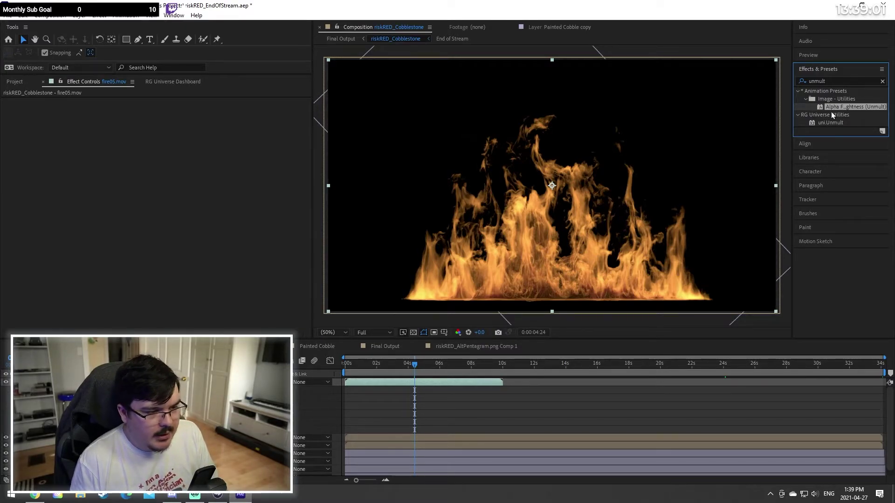
pyautogui.moveTo(831, 120); pyautogui.dragTo(118, 382)
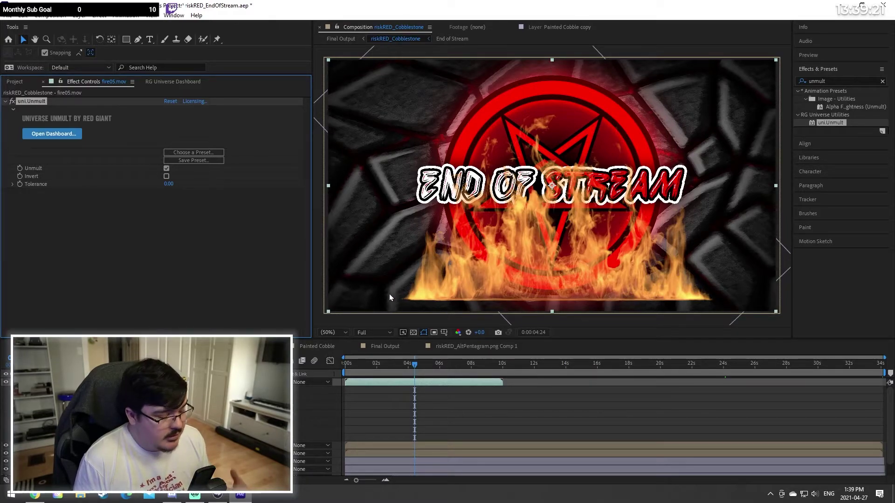
# Step: Remove uni.Unmult from the fire05.mov layer, try the Add blending mode for comparison, and undo the mode change
pyautogui.press('Delete')
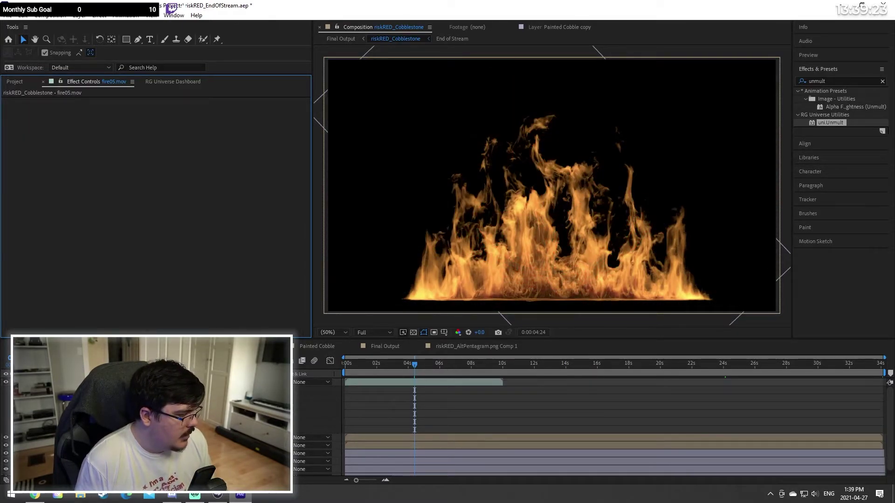
pyautogui.click(235, 382)
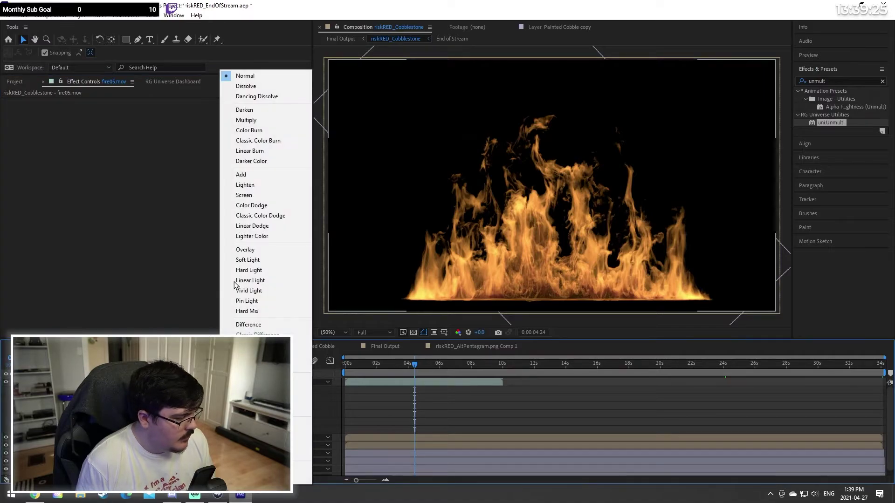
pyautogui.click(241, 175)
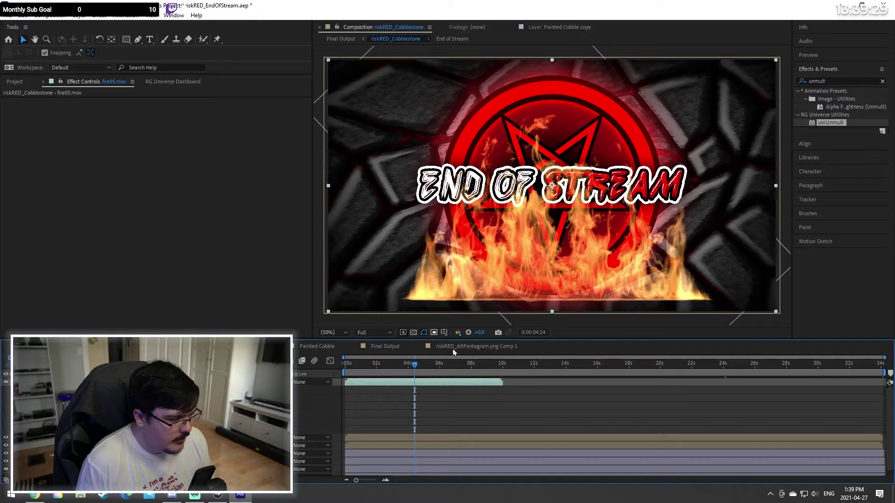
pyautogui.hotkey('ctrl', 'z')
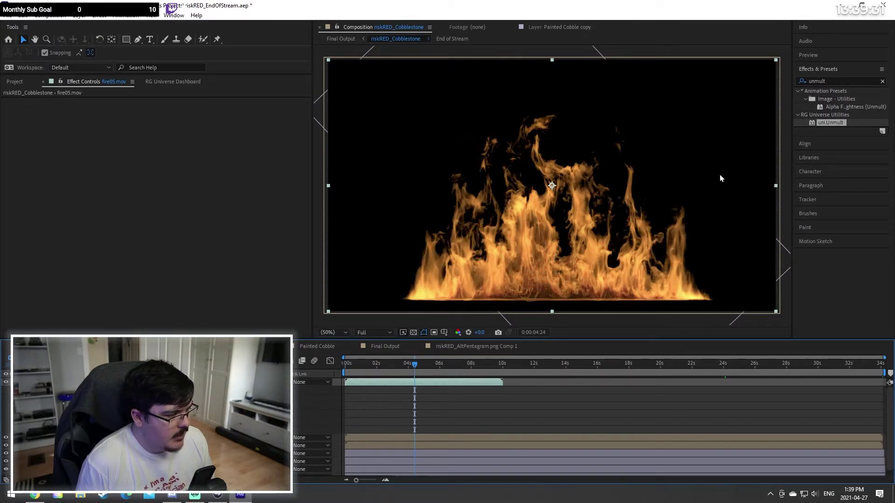
# Step: Apply uni.Unmult to the fire05.mov layer again and move the layer down the stack so the flames sit behind the pentagram
pyautogui.moveTo(826, 126); pyautogui.dragTo(149, 190)
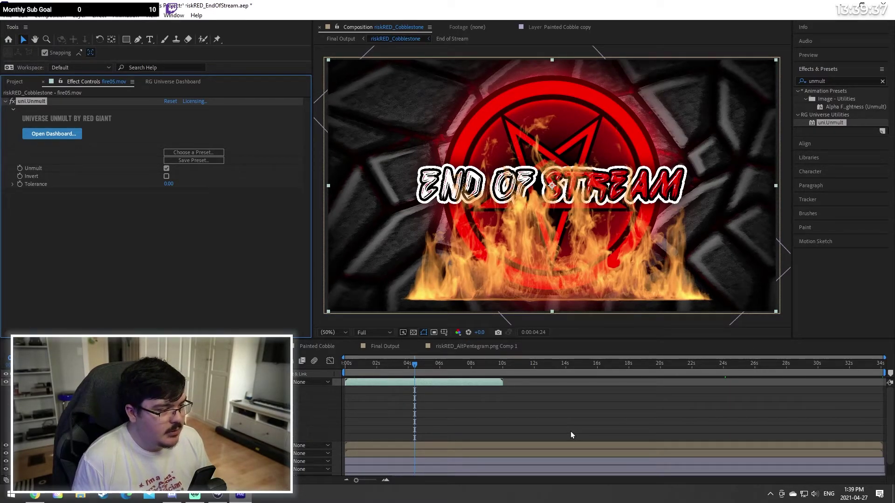
pyautogui.click(80, 279)
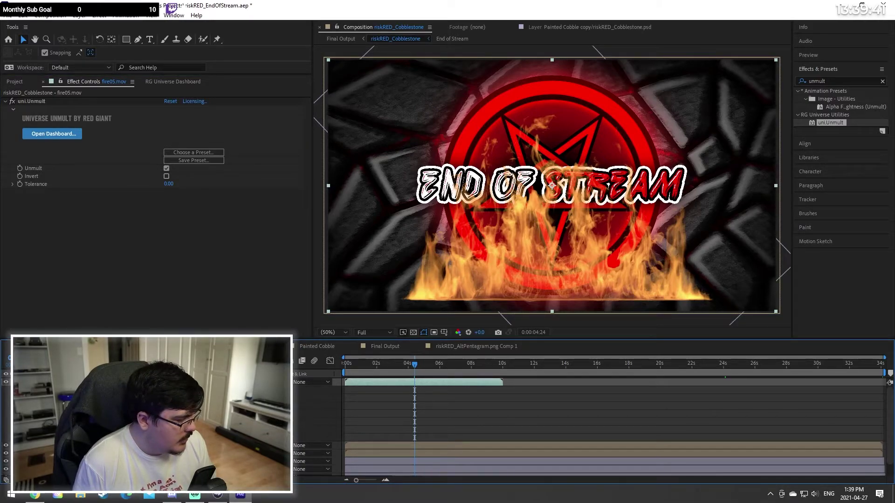
pyautogui.click(36, 382)
pyautogui.moveTo(75, 382); pyautogui.dragTo(75, 417)
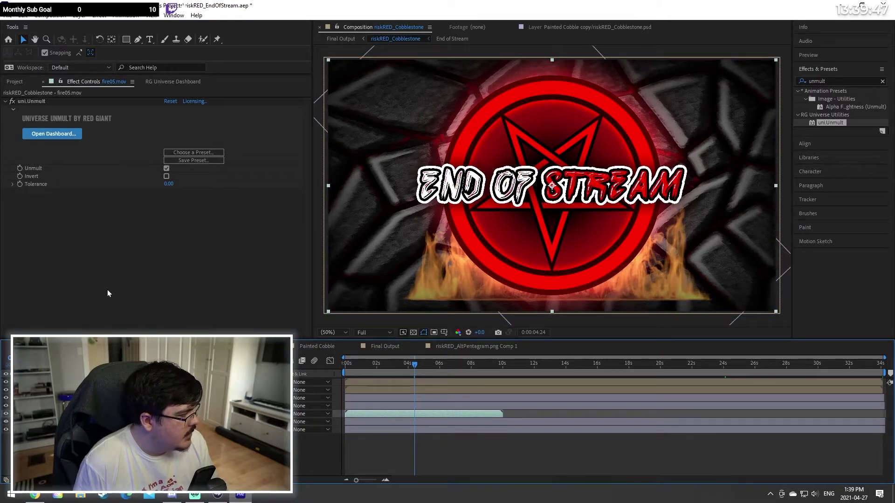
# Step: Scale up the fire05.mov layer until the flames span the full width of the frame behind the pentagram
pyautogui.click(35, 413)
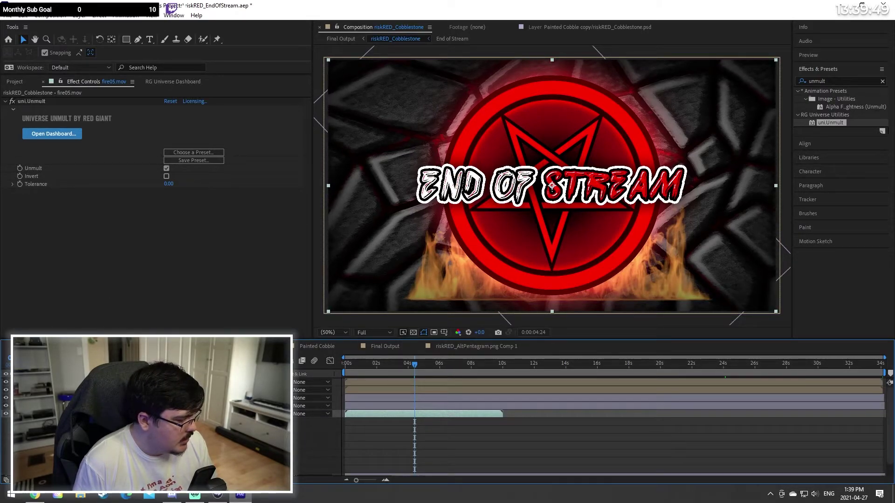
pyautogui.scroll(-1, 592, 419)
pyautogui.moveTo(180, 440); pyautogui.dragTo(188, 440)
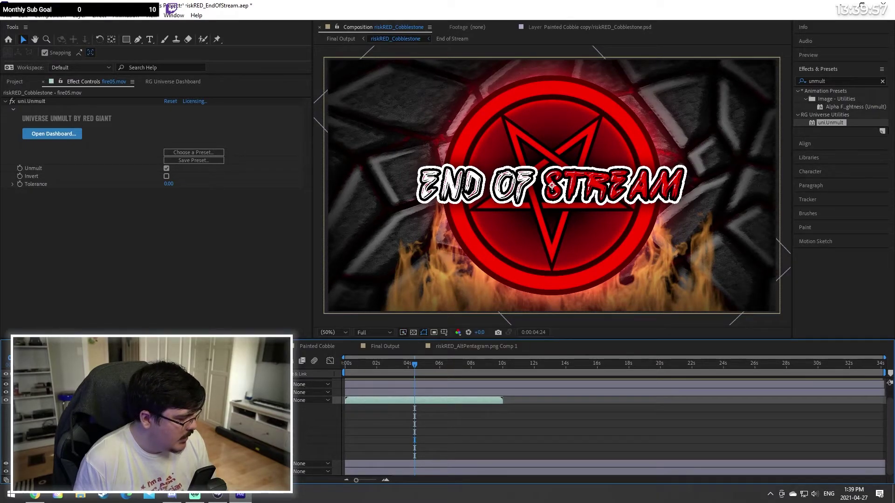
pyautogui.moveTo(188, 440); pyautogui.dragTo(225, 439)
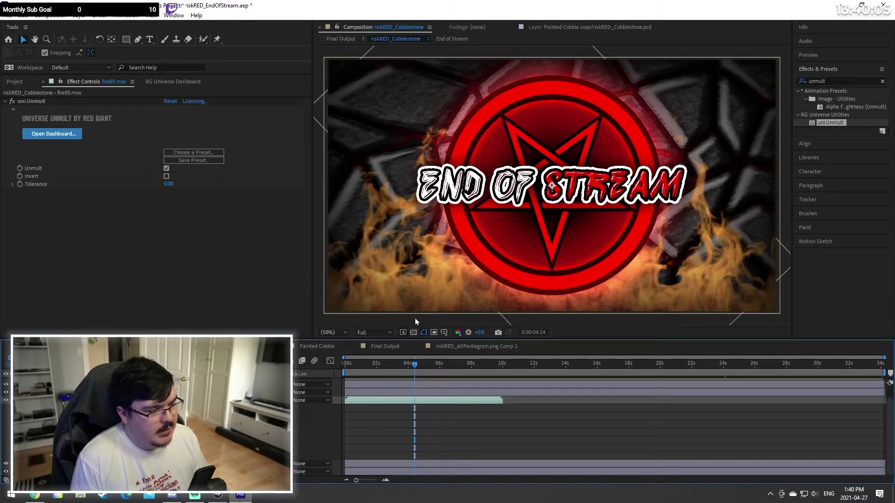
pyautogui.click(557, 430)
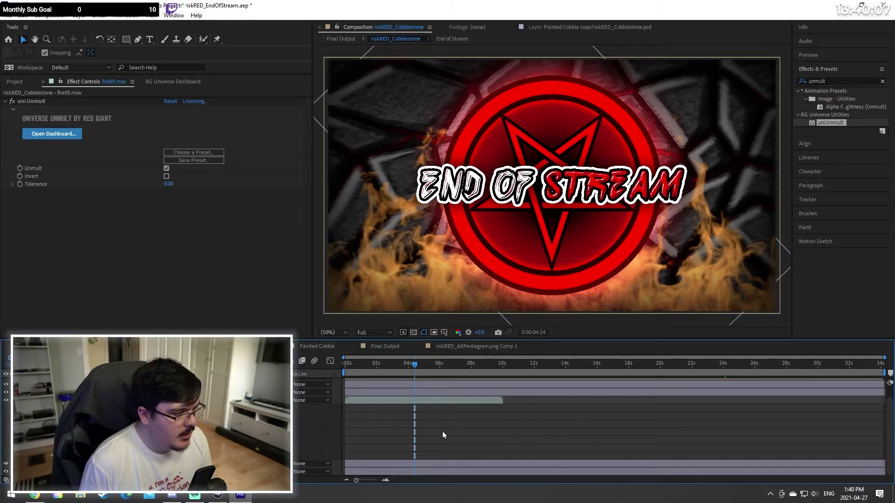
# Step: Find the Tint effect and apply it to the fire05.mov layer
pyautogui.click(838, 81)
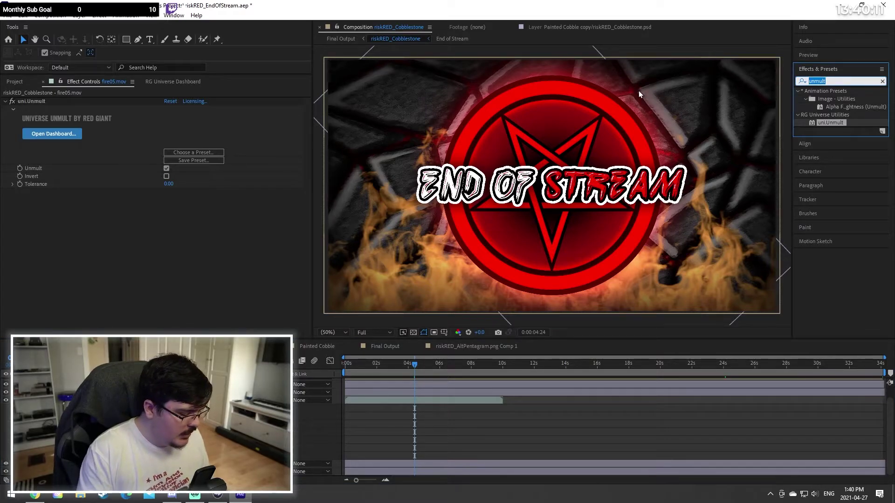
pyautogui.write('tint')
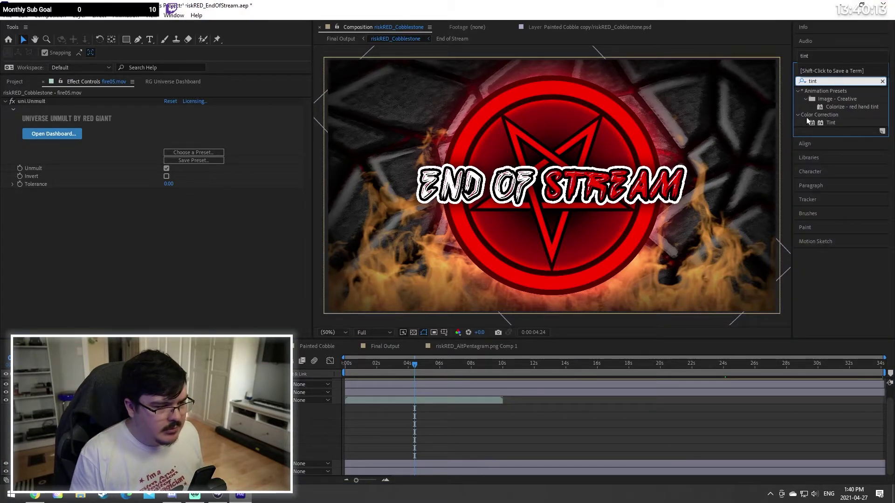
pyautogui.moveTo(830, 124); pyautogui.dragTo(656, 158)
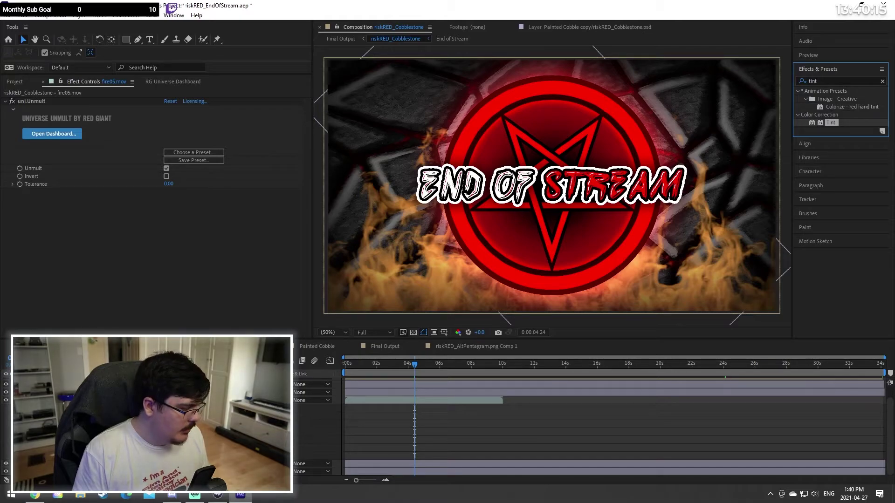
pyautogui.moveTo(121, 407)
pyautogui.mouseDown()
pyautogui.moveTo(121, 392)
pyautogui.moveTo(121, 400)
pyautogui.mouseUp()
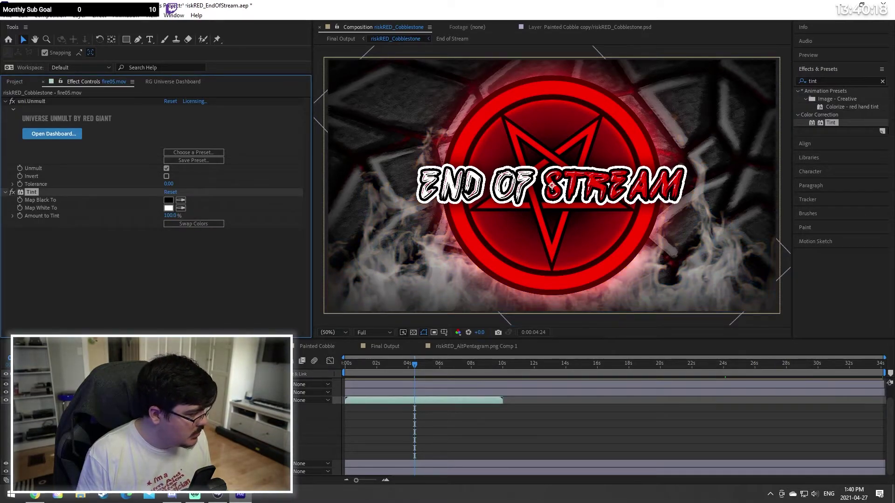
# Step: Set the Map White To color of the fire's Tint effect to bright red
pyautogui.click(169, 208)
pyautogui.click(130, 58)
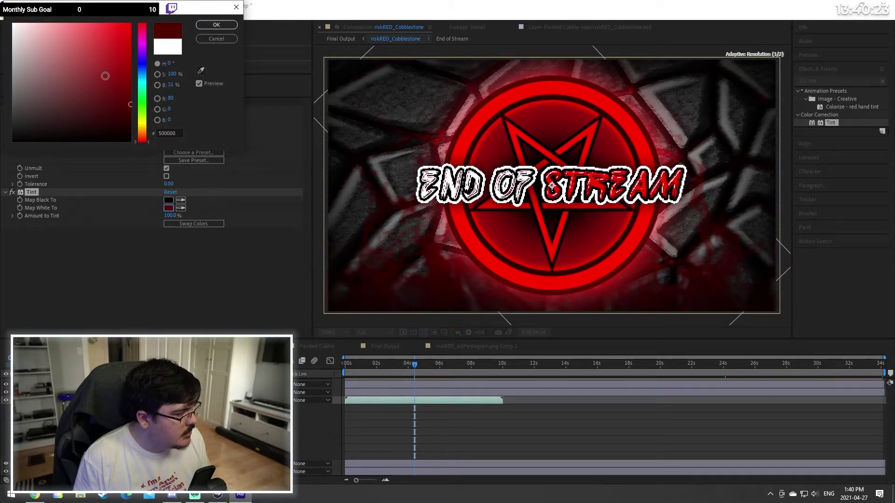
pyautogui.click(130, 24)
pyautogui.click(205, 27)
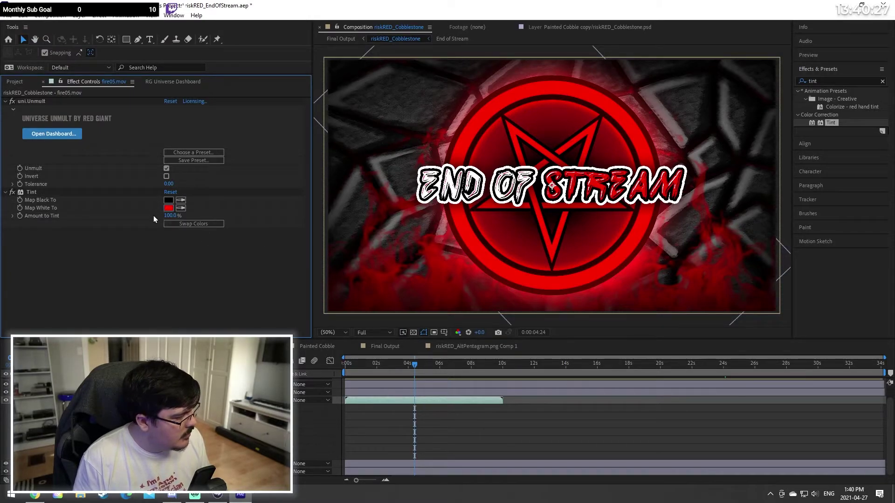
# Step: Find the Stylize Glow effect and apply it to the fire05.mov layer
pyautogui.click(835, 82)
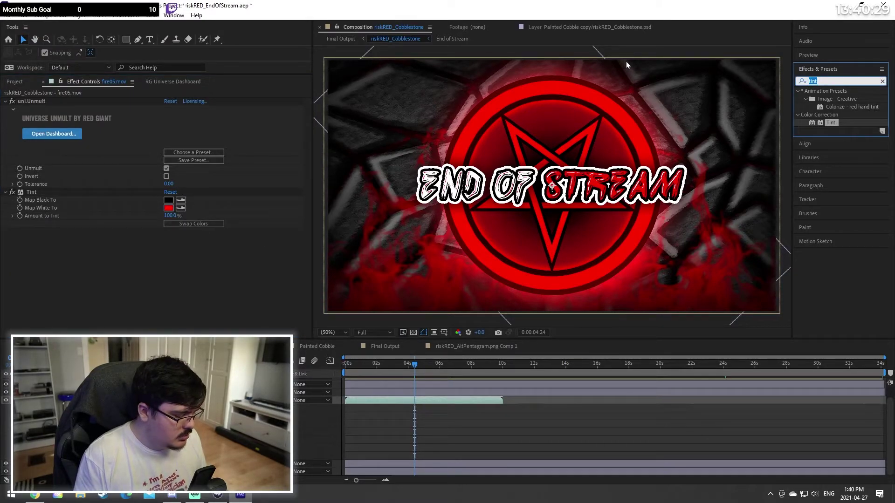
pyautogui.write('glow')
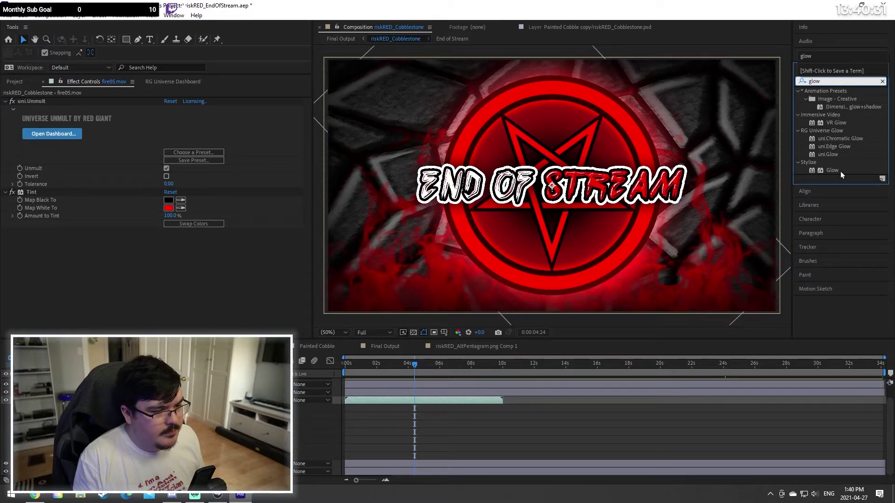
pyautogui.click(840, 170)
pyautogui.moveTo(845, 171); pyautogui.dragTo(700, 196)
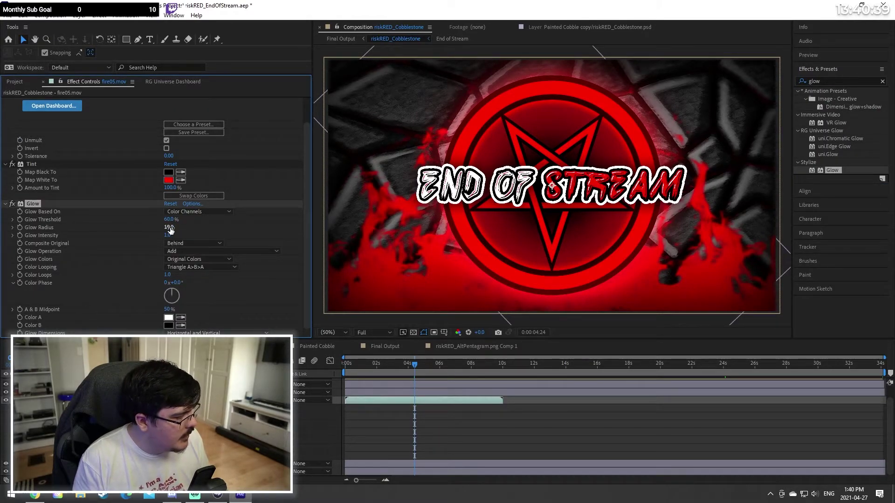
# Step: Adjust the fire's Glow effect to a threshold of 73.3% and a radius of 51.0, keeping the intensity at 1.0
pyautogui.moveTo(170, 228)
pyautogui.mouseDown()
pyautogui.moveTo(221, 224)
pyautogui.moveTo(182, 221)
pyautogui.mouseUp()
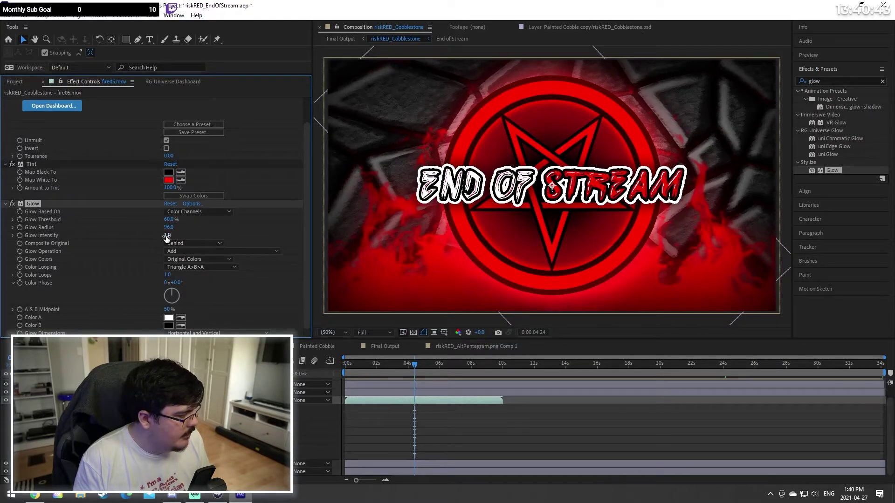
pyautogui.click(166, 236)
pyautogui.moveTo(172, 221)
pyautogui.mouseDown()
pyautogui.moveTo(80, 226)
pyautogui.moveTo(199, 205)
pyautogui.moveTo(169, 204)
pyautogui.mouseUp()
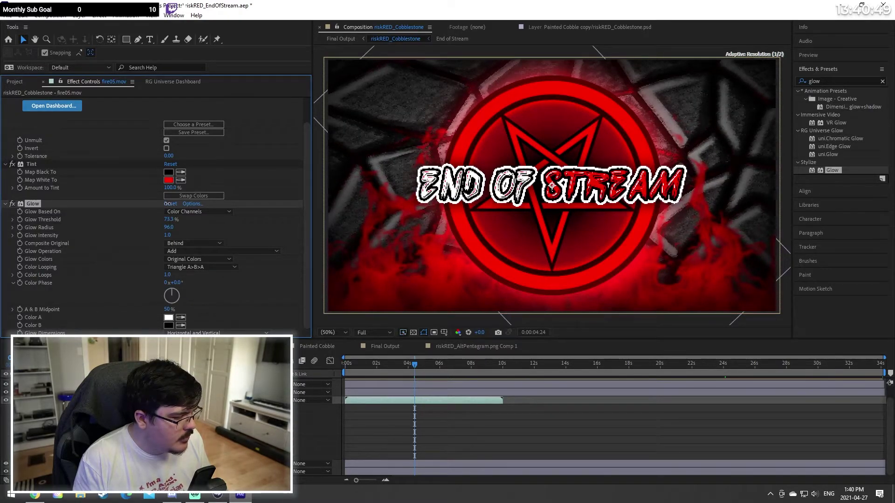
pyautogui.click(168, 228)
pyautogui.moveTo(117, 227); pyautogui.dragTo(93, 232)
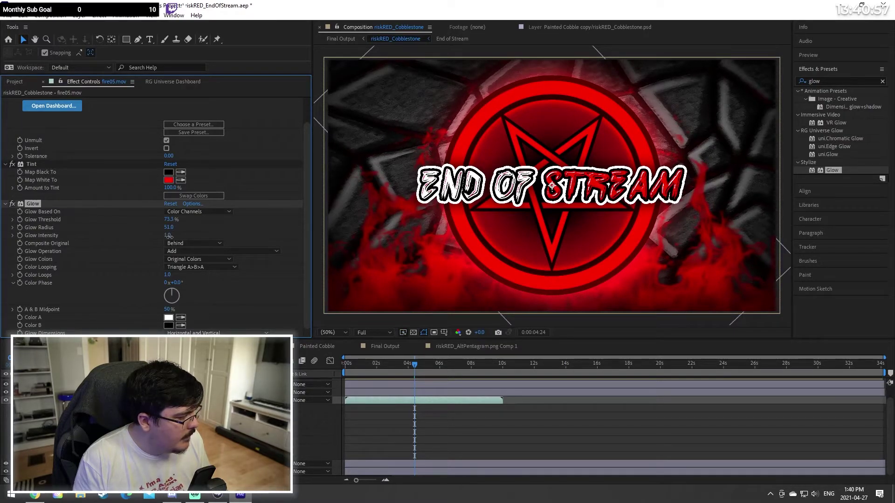
pyautogui.moveTo(169, 237)
pyautogui.mouseDown()
pyautogui.moveTo(254, 224)
pyautogui.moveTo(151, 228)
pyautogui.moveTo(163, 228)
pyautogui.mouseUp()
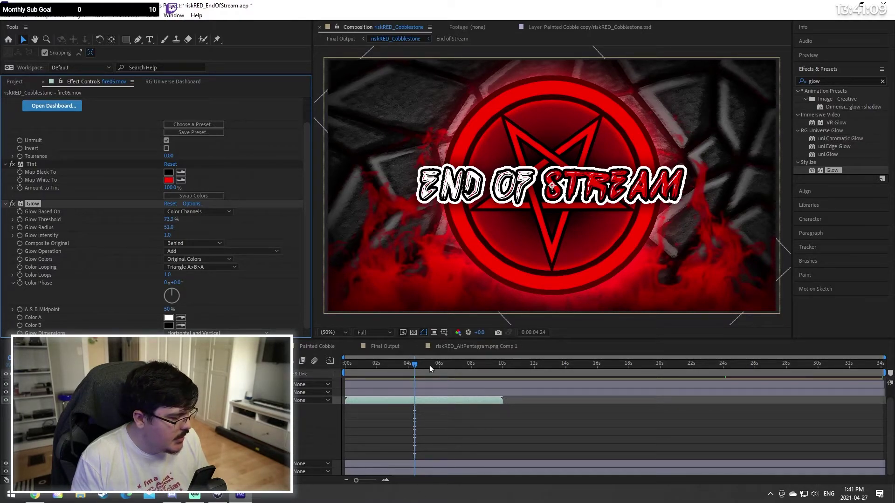
# Step: Scrub from the start to 0:00:04:03 and check the red flames in the Final Output composition
pyautogui.click(346, 363)
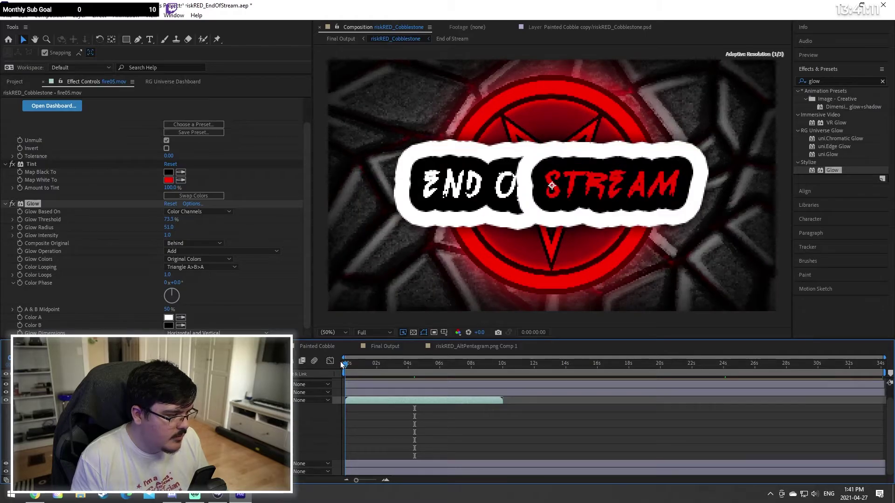
pyautogui.moveTo(341, 364); pyautogui.dragTo(409, 370)
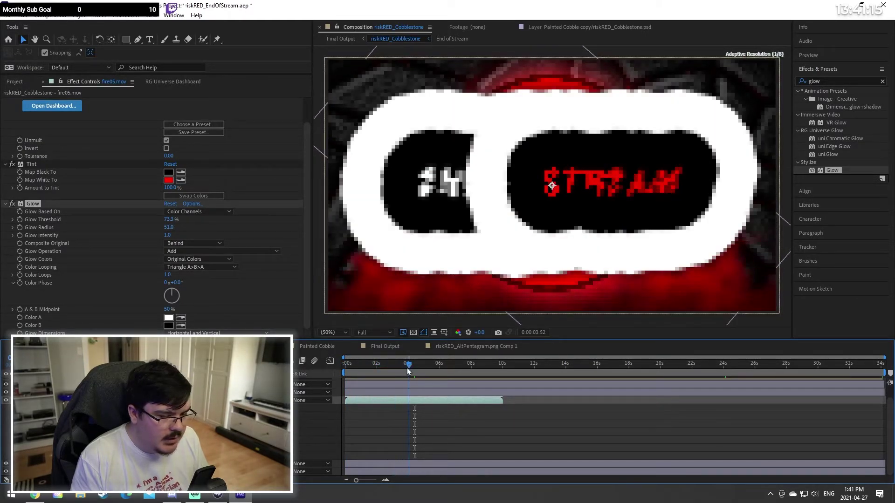
pyautogui.click(459, 346)
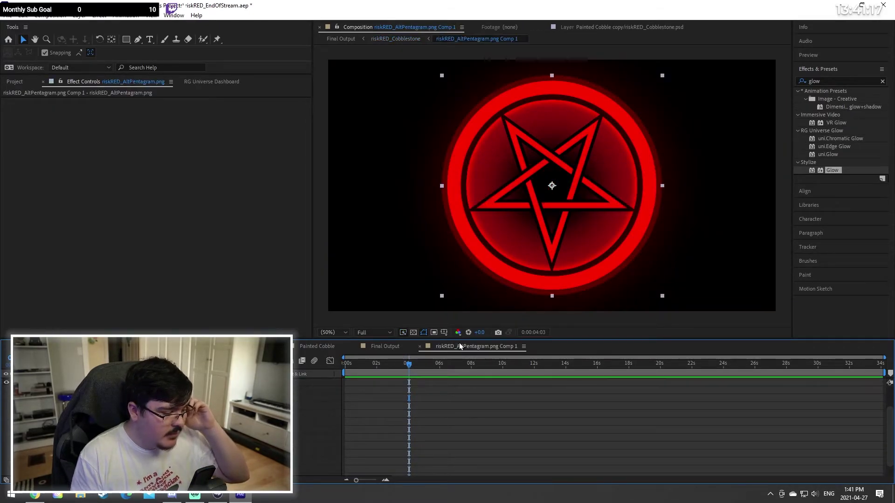
pyautogui.click(383, 346)
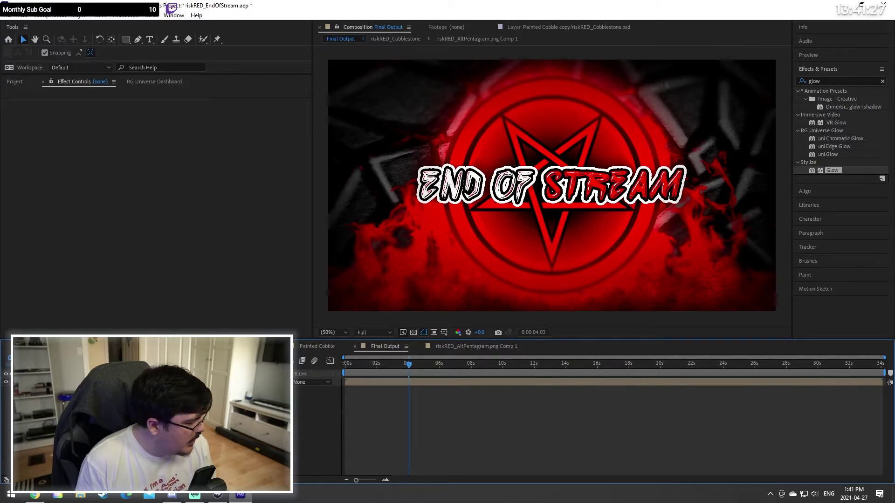
# Step: Return to the riskRED_Cobblestone composition and select the fire05.mov layer
pyautogui.click(248, 346)
pyautogui.click(171, 346)
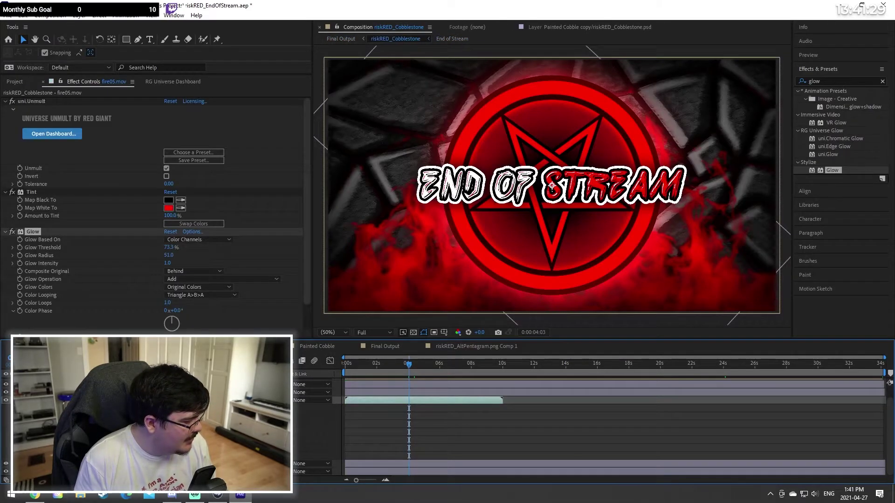
pyautogui.click(77, 400)
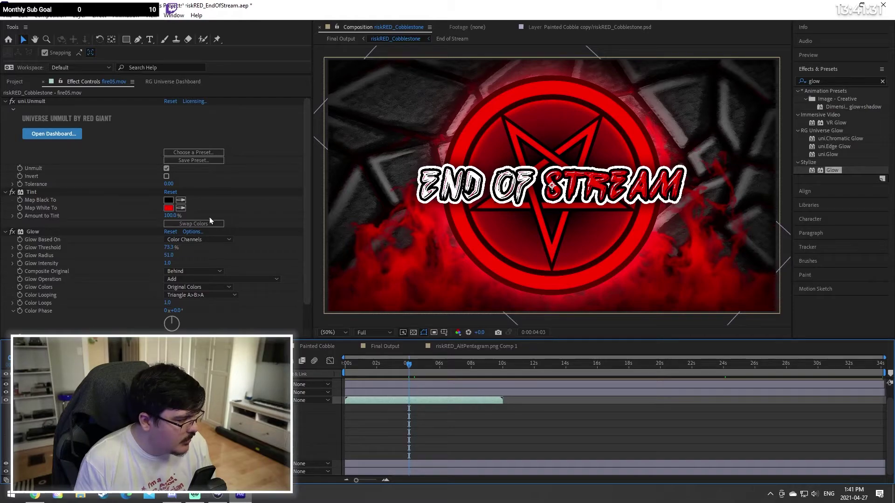
# Step: Try mapping the white of the fire's Tint effect to black (000000), compare it in Final Output, and restore the red
pyautogui.click(168, 208)
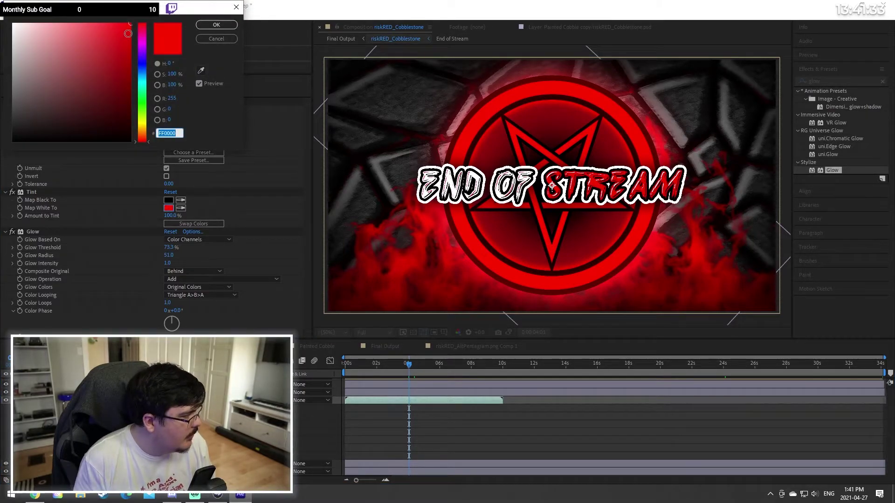
pyautogui.write('000000')
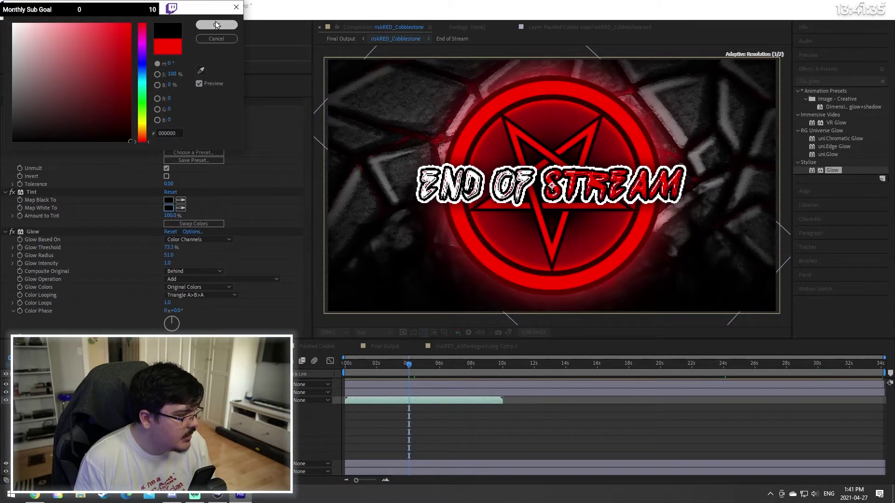
pyautogui.click(216, 25)
pyautogui.click(455, 346)
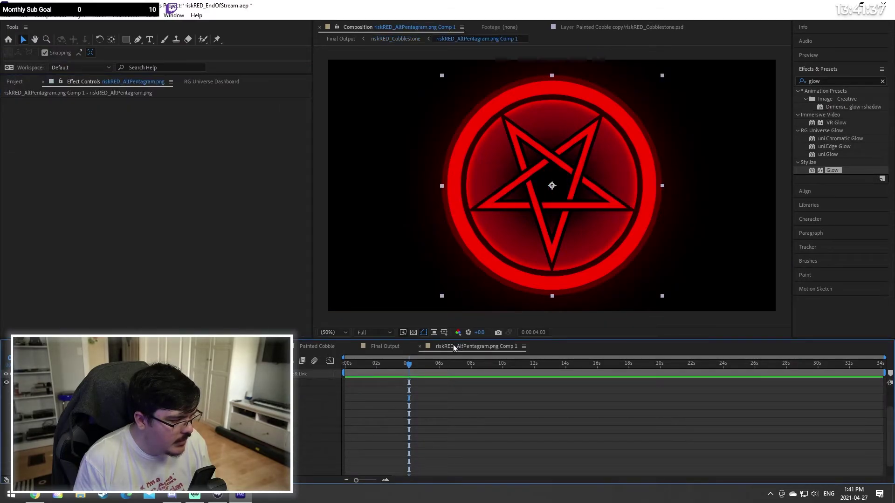
pyautogui.click(385, 346)
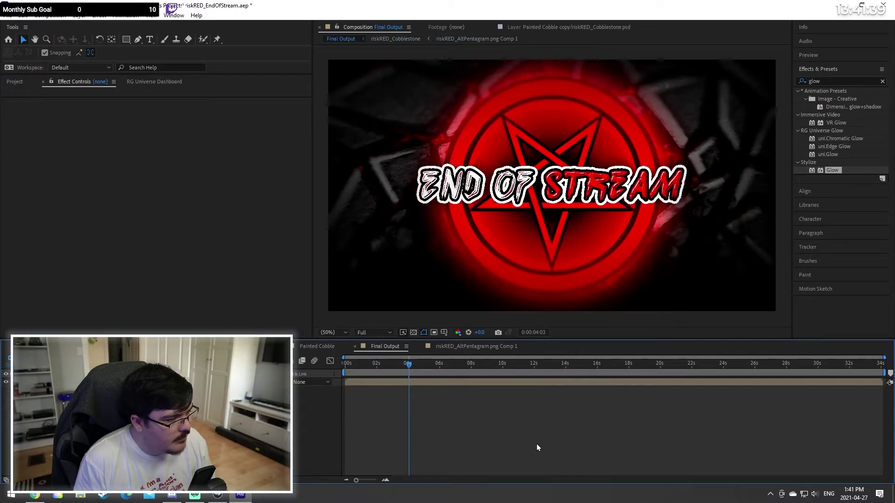
pyautogui.click(239, 346)
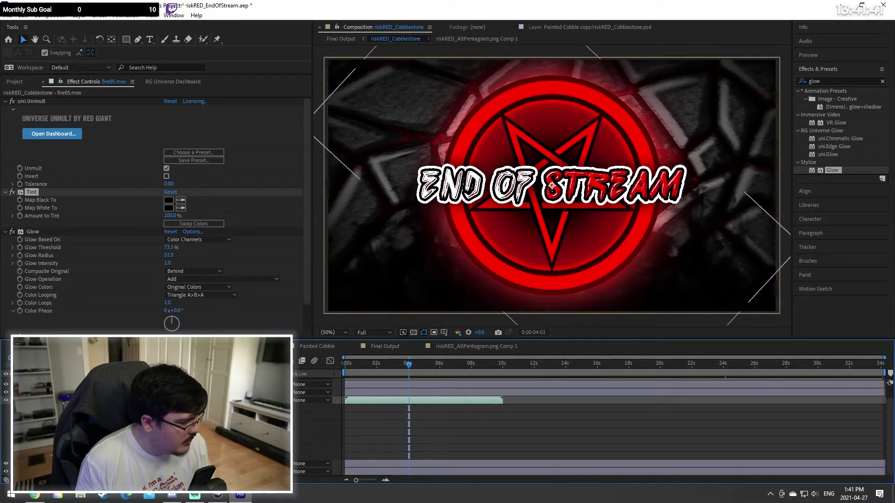
pyautogui.click(169, 208)
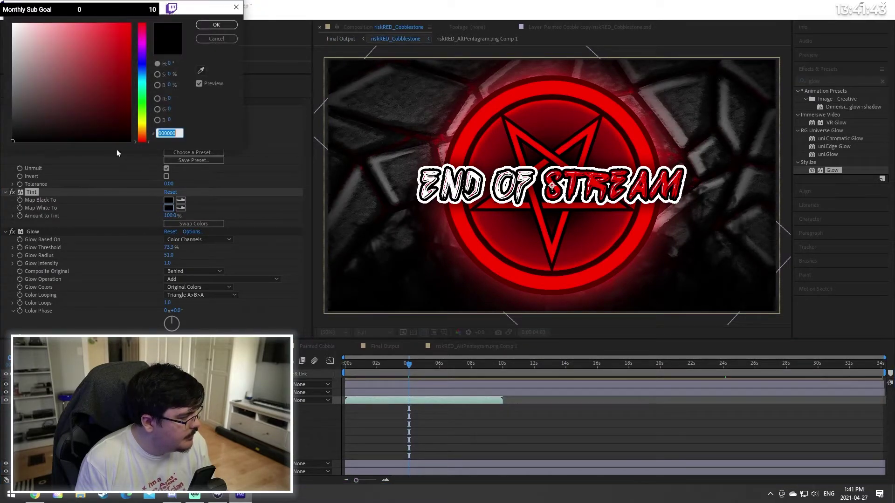
pyautogui.click(220, 26)
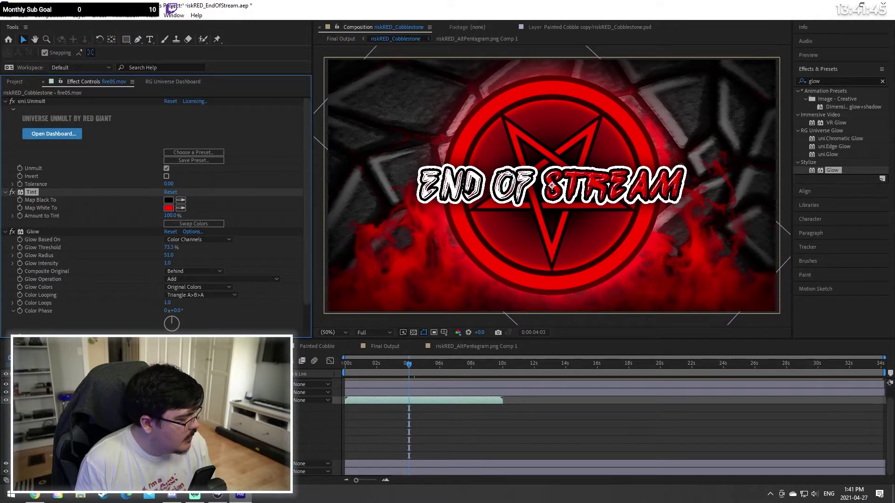
# Step: Try the Overlay, Add and Screen blending modes on the fire05.mov layer
pyautogui.click(236, 400)
pyautogui.click(267, 252)
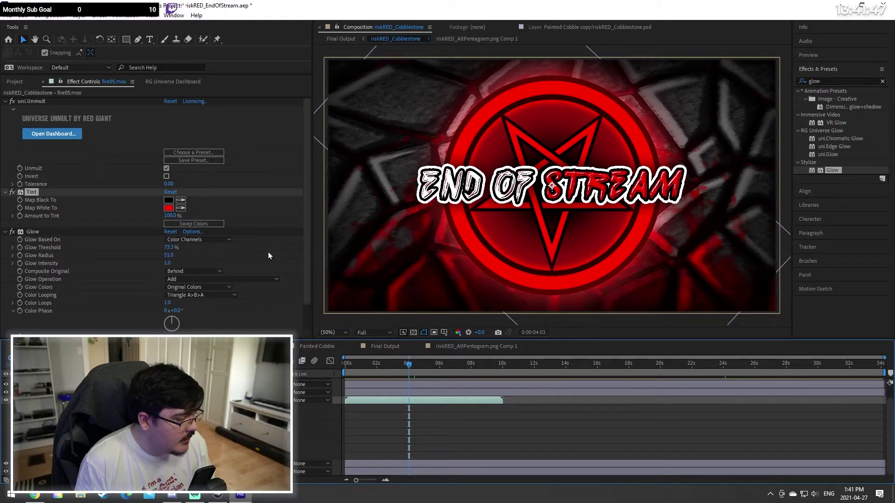
pyautogui.click(235, 401)
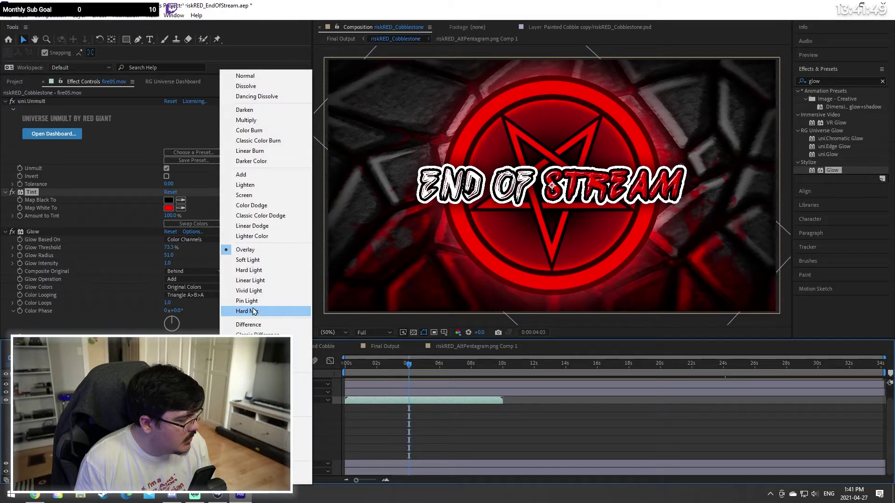
pyautogui.click(259, 177)
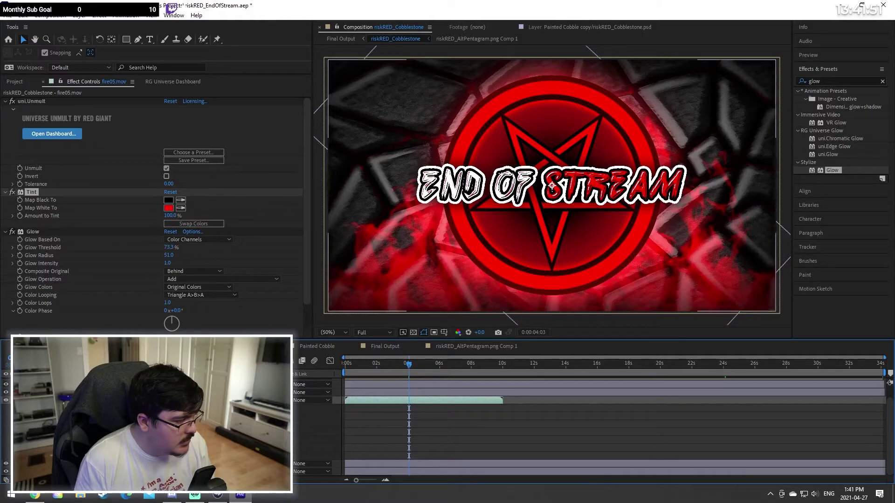
pyautogui.click(235, 401)
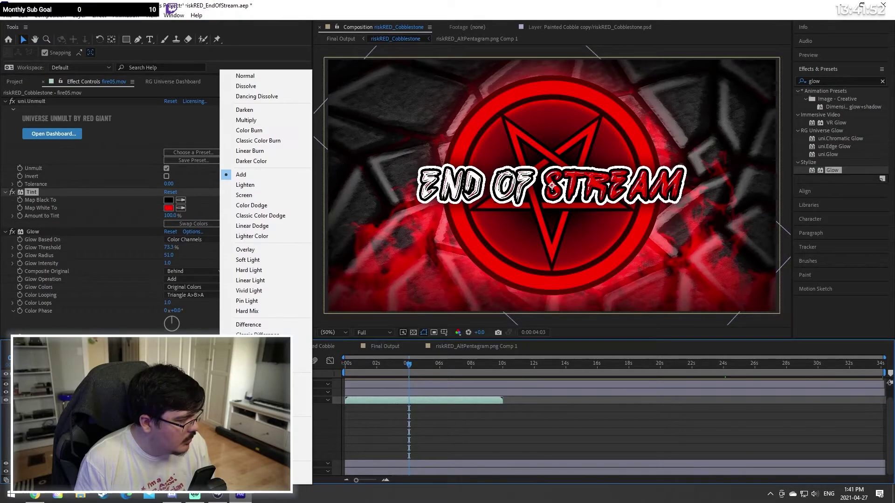
pyautogui.click(255, 197)
# Step: Set the fire05.mov layer's blending mode to Hard Light and lower its opacity
pyautogui.click(236, 400)
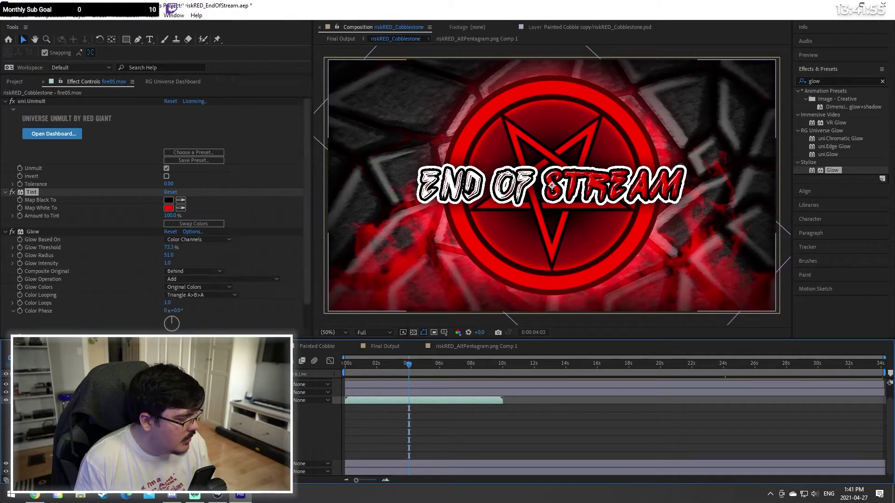
pyautogui.click(236, 400)
pyautogui.click(270, 270)
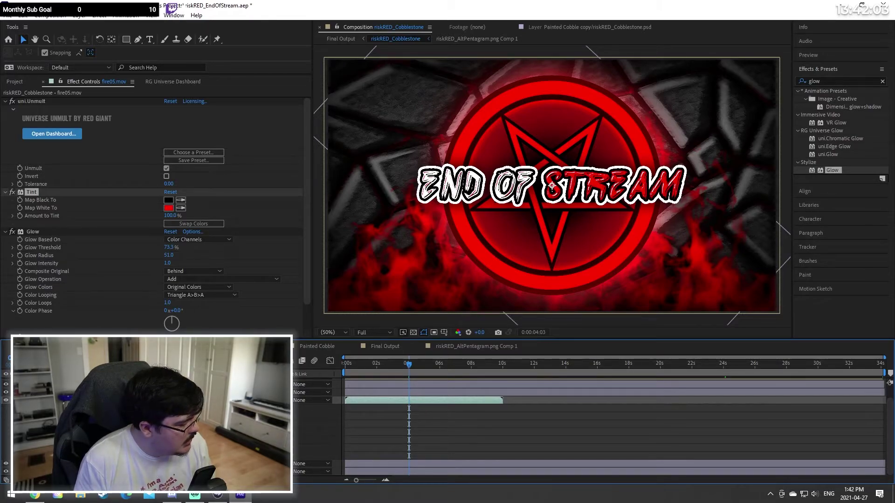
pyautogui.moveTo(191, 456); pyautogui.dragTo(170, 456)
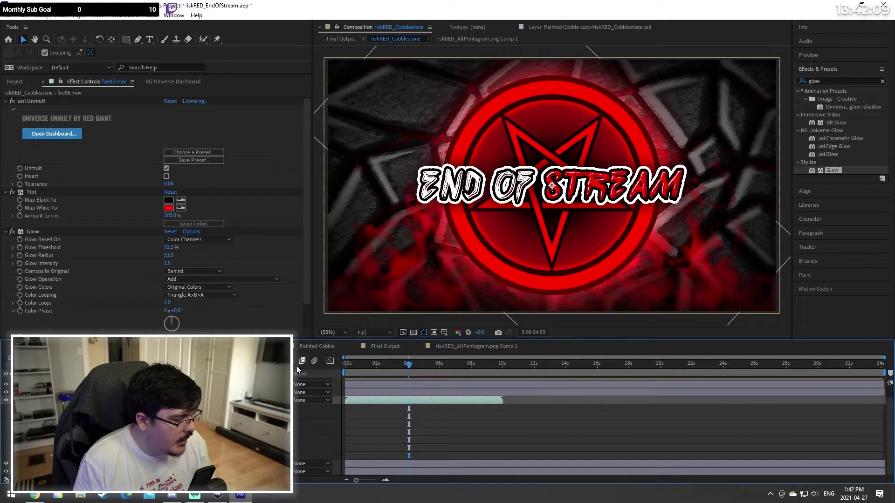
# Step: Compare the flames in riskRED_Cobblestone and Final Output, previewing from about 0:00:01:54 and scrubbing to 0:00:03:24
pyautogui.click(462, 347)
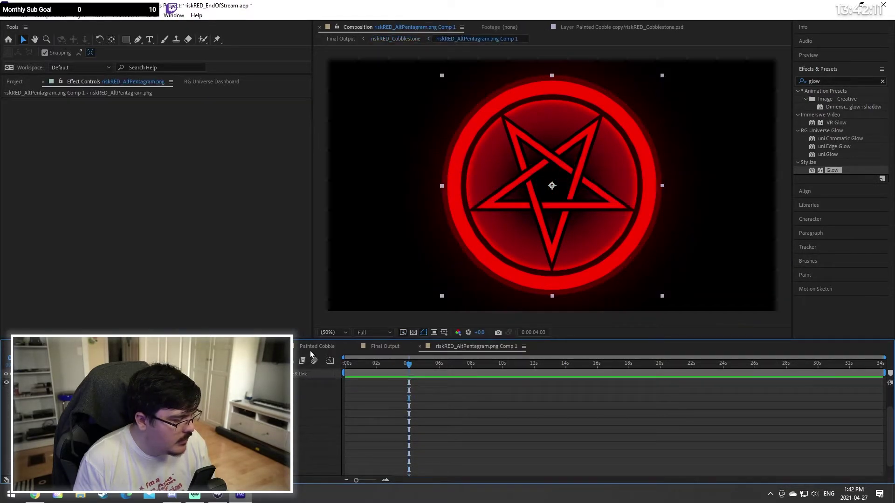
pyautogui.click(375, 346)
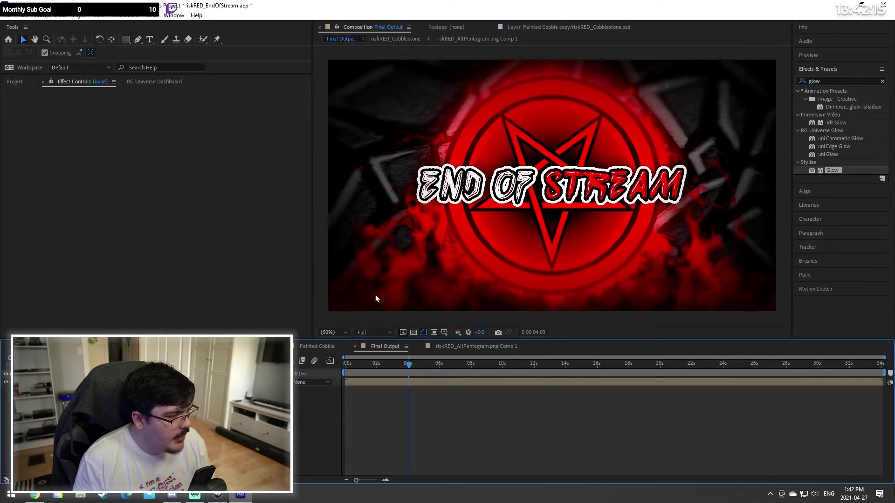
pyautogui.doubleClick(552, 186)
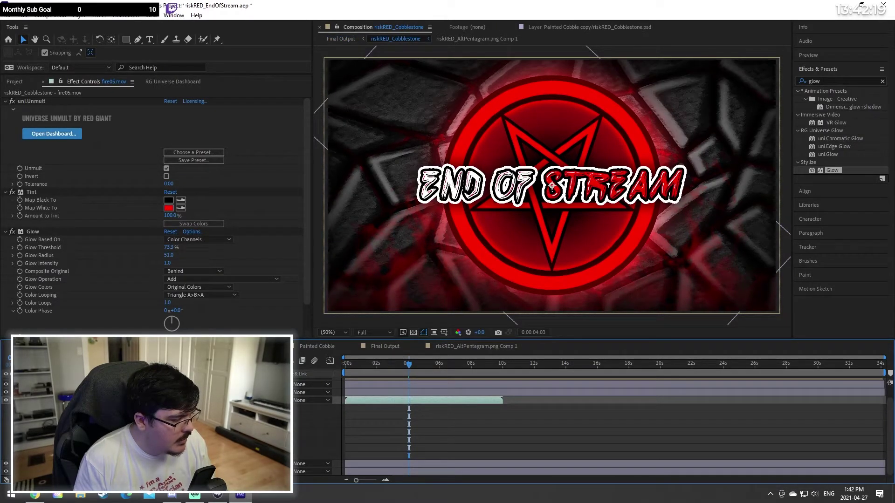
pyautogui.click(379, 348)
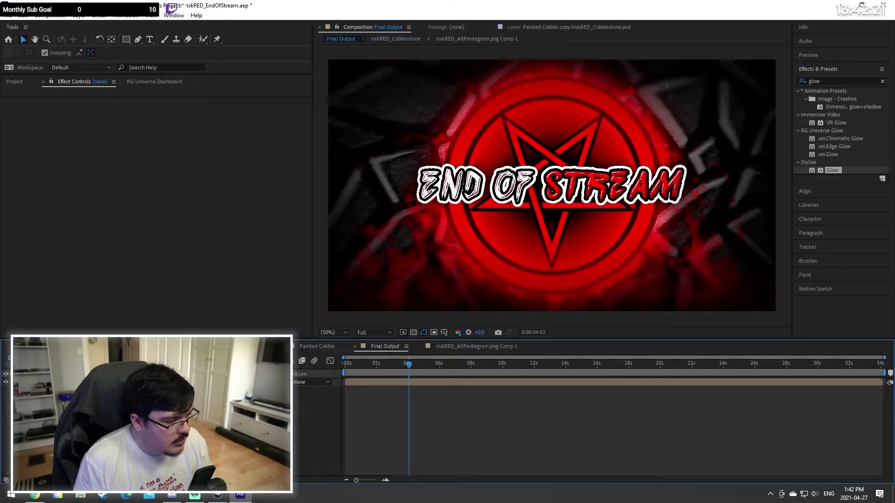
pyautogui.click(376, 365)
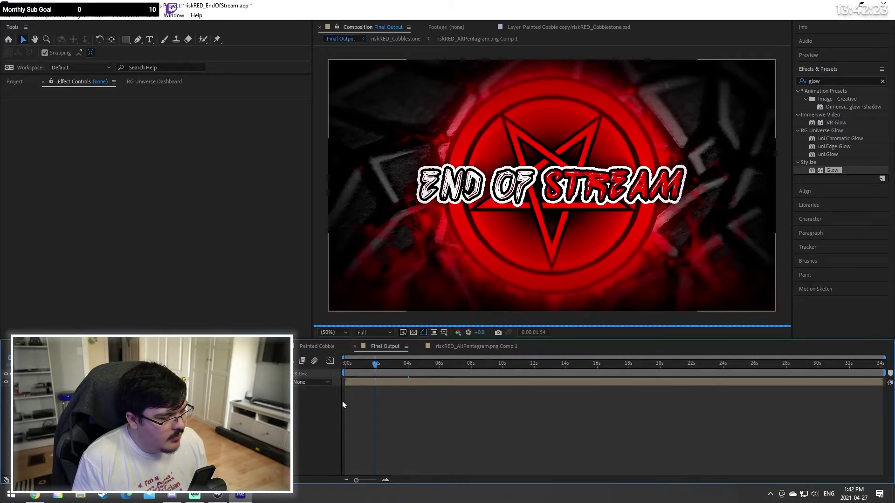
pyautogui.press('space')
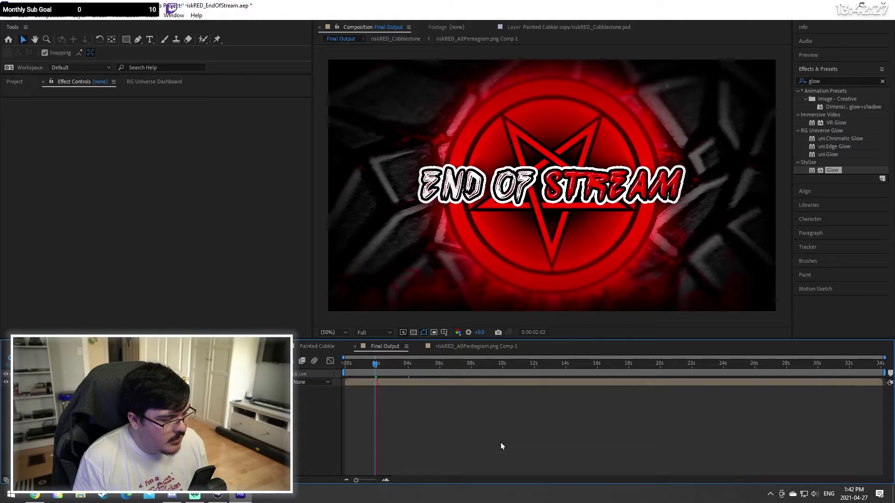
pyautogui.click(378, 366)
pyautogui.moveTo(379, 368); pyautogui.dragTo(399, 367)
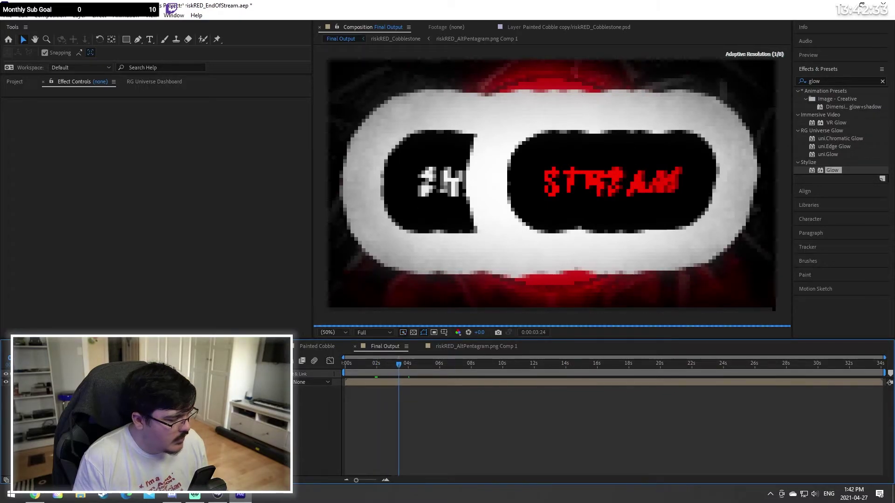
# Step: Hide the End of Stream title layer in riskRED_Cobblestone and check the flames in Final Output up to 0:00:05:30
pyautogui.click(239, 346)
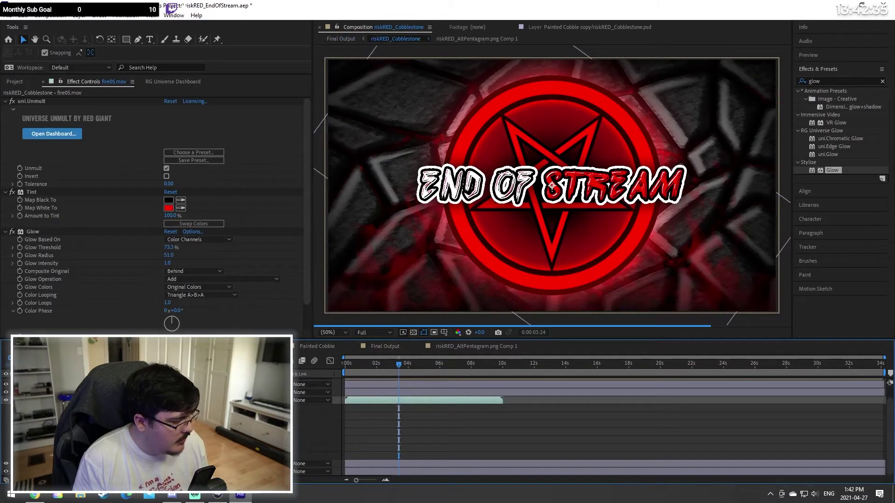
pyautogui.scroll(1, 149, 417)
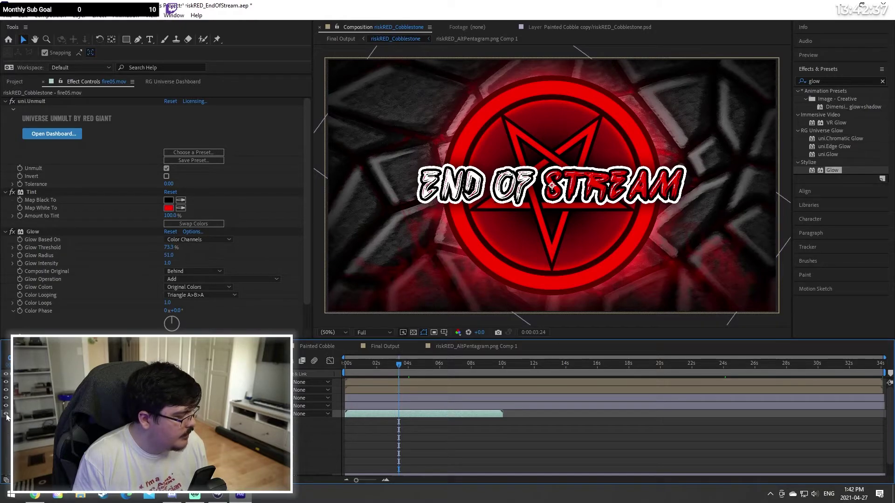
pyautogui.click(6, 382)
pyautogui.click(381, 347)
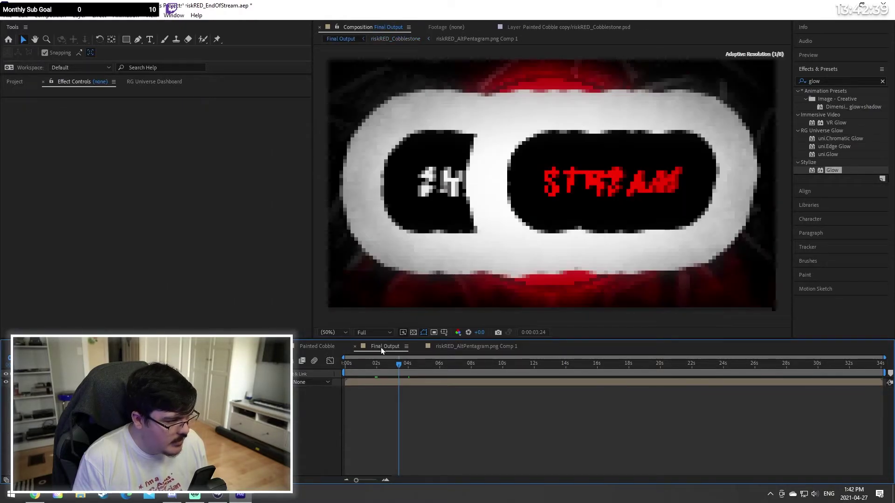
pyautogui.moveTo(385, 361); pyautogui.dragTo(432, 367)
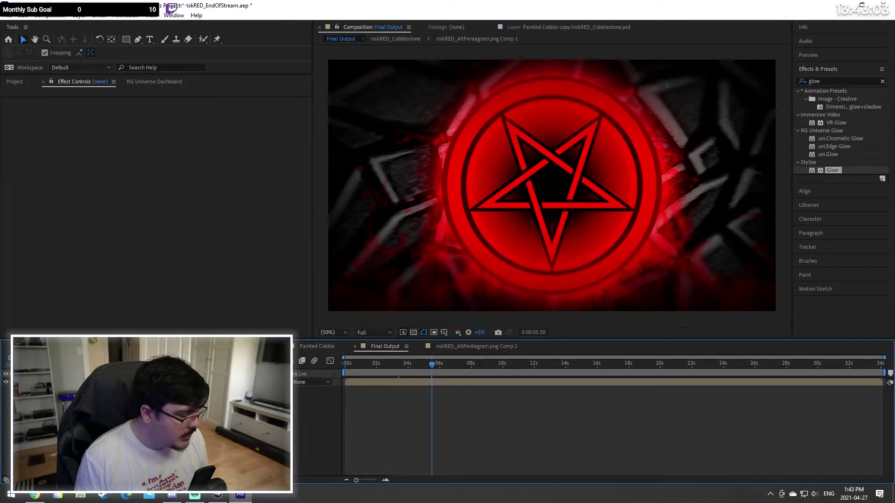
# Step: Deselect the layers in riskRED_Cobblestone, save the project, and show the End of Stream title layer again
pyautogui.click(238, 346)
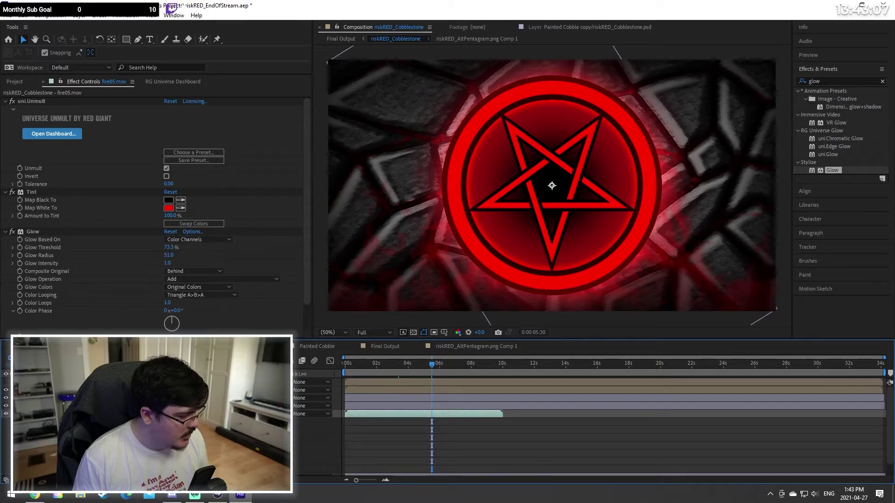
pyautogui.press('F2')
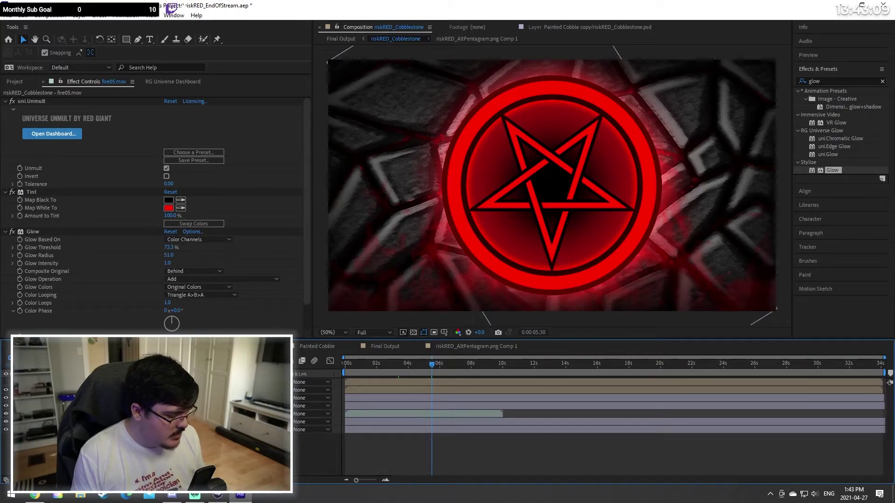
pyautogui.hotkey('ctrl', 's')
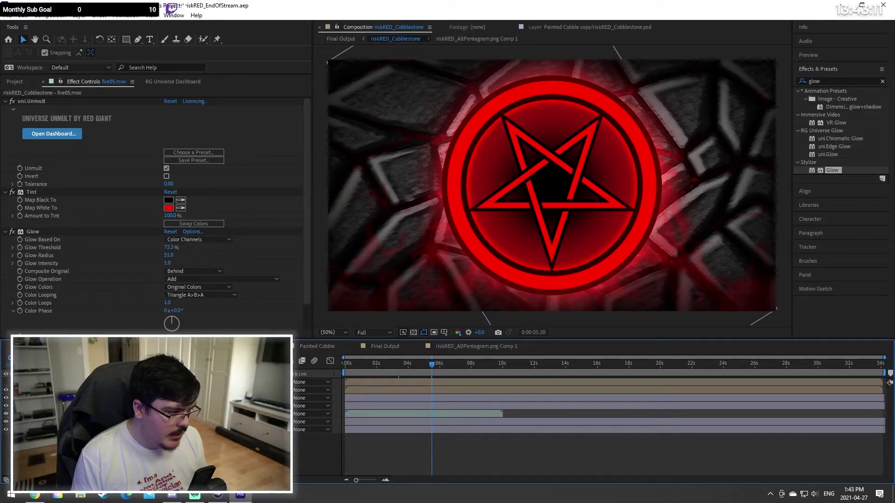
pyautogui.click(6, 382)
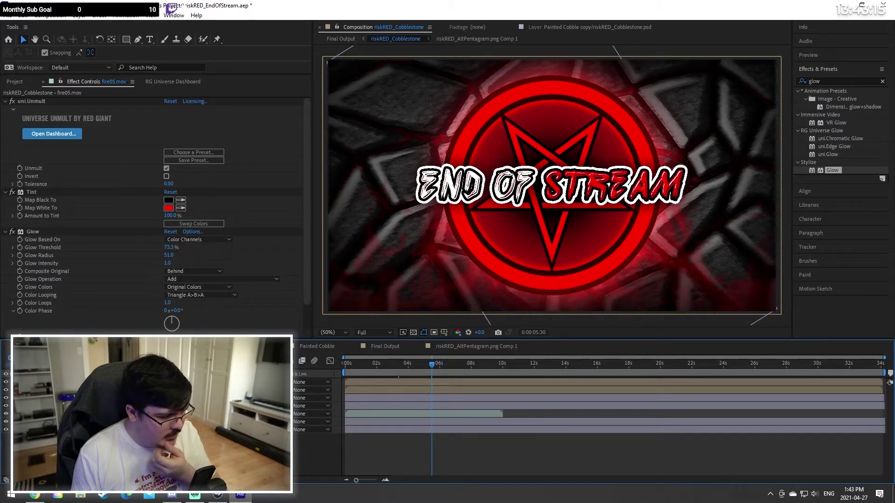
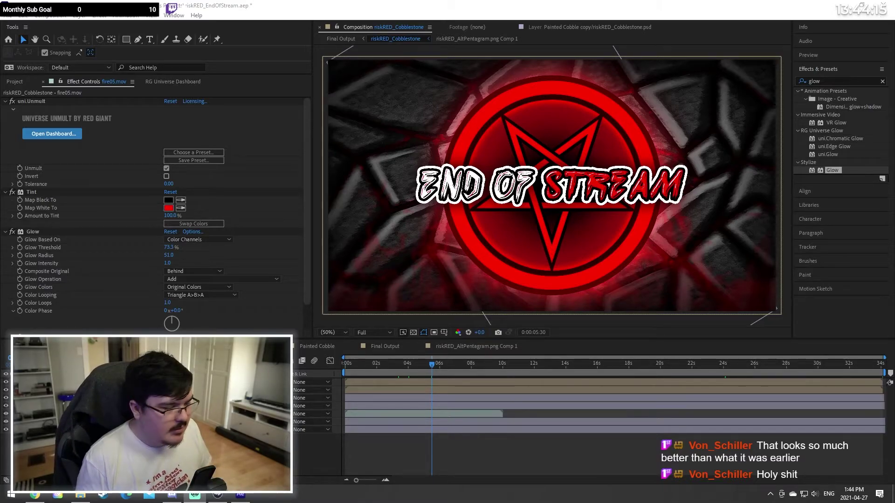
# Step: Switch to Final Output, import Subtle Dust 5.mov into the project, and open the clip for a footage preview
pyautogui.click(390, 346)
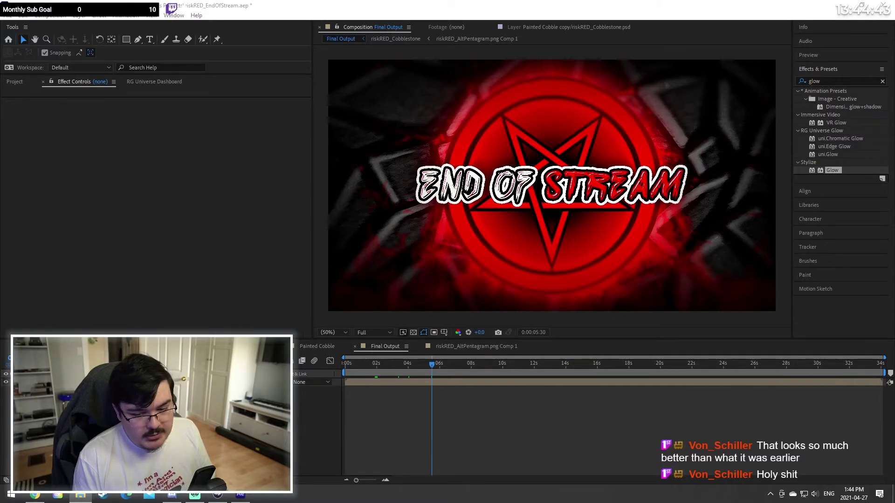
pyautogui.moveTo(894, 173); pyautogui.dragTo(186, 192)
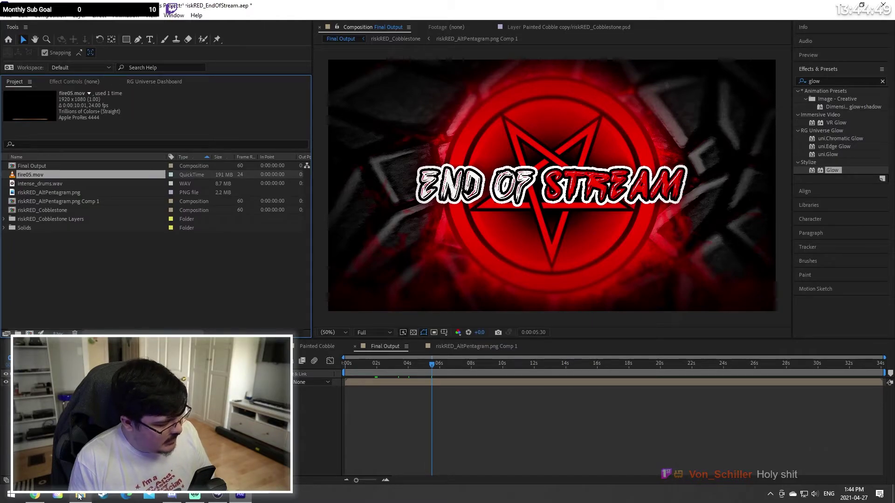
pyautogui.hotkey('alt', 'Tab')
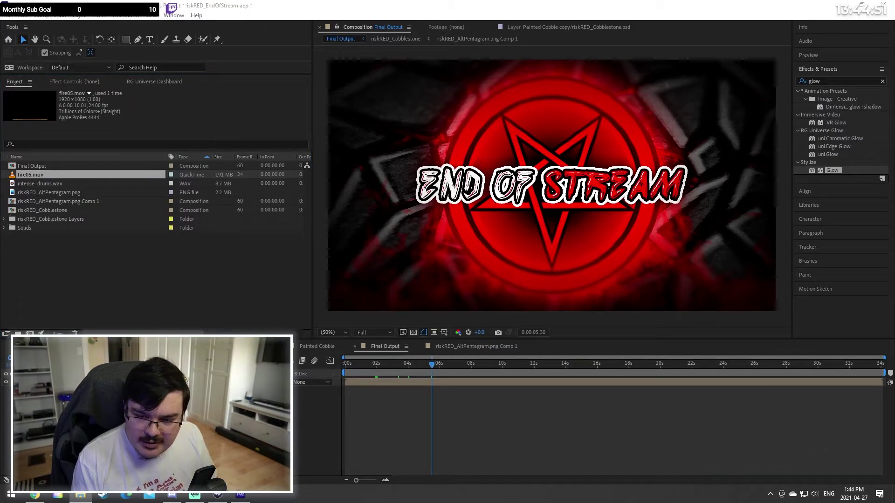
pyautogui.moveTo(894, 284); pyautogui.dragTo(96, 300)
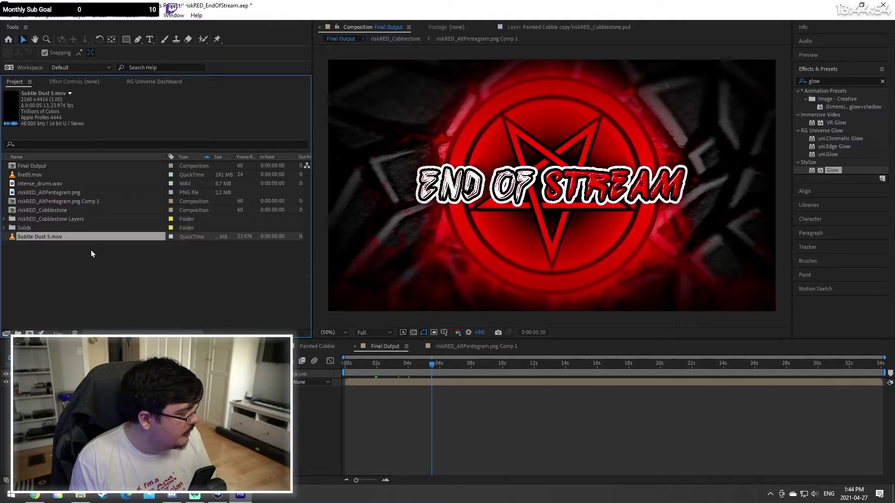
pyautogui.doubleClick(57, 236)
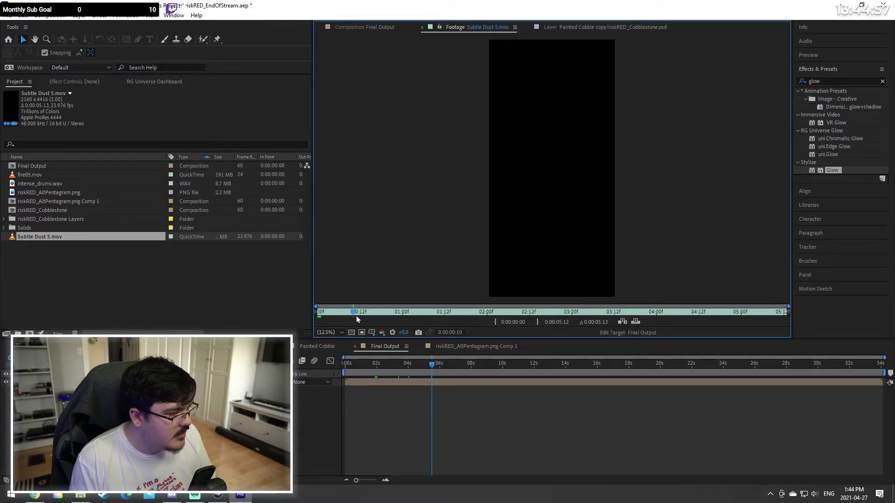
# Step: Scrub through the Subtle Dust 5.mov footage up to 0:00:03:15 and remove the clip from the project
pyautogui.moveTo(357, 317); pyautogui.dragTo(404, 317)
pyautogui.moveTo(328, 314); pyautogui.dragTo(629, 320)
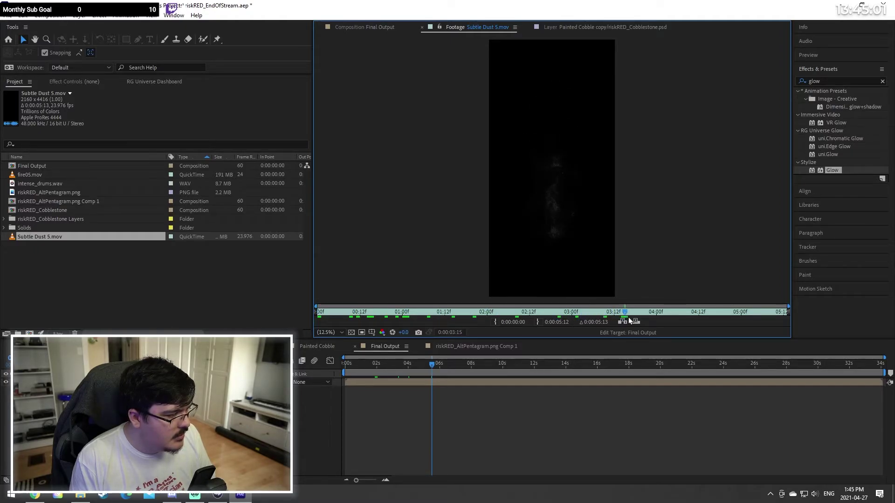
pyautogui.click(135, 284)
pyautogui.click(60, 238)
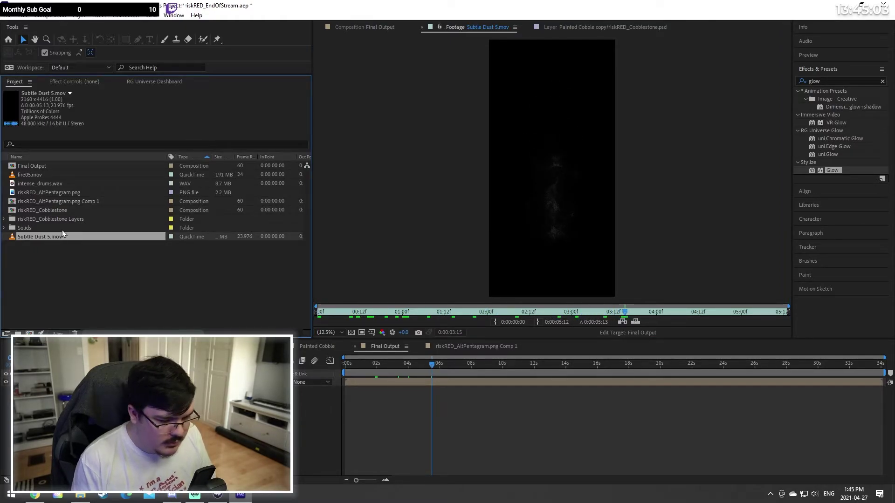
pyautogui.press('Delete')
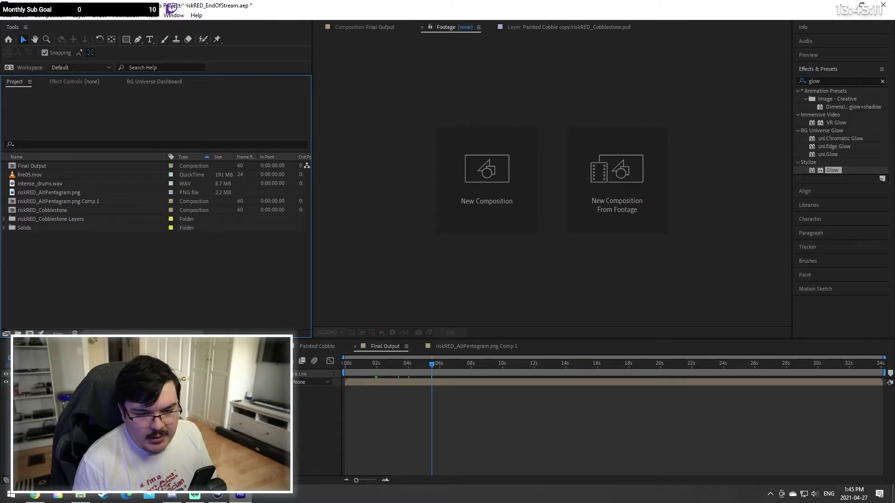
# Step: Import Dust Full Screen 3.mov into the project and preview its footage up to 0:00:07:08
pyautogui.hotkey('alt', 'Tab')
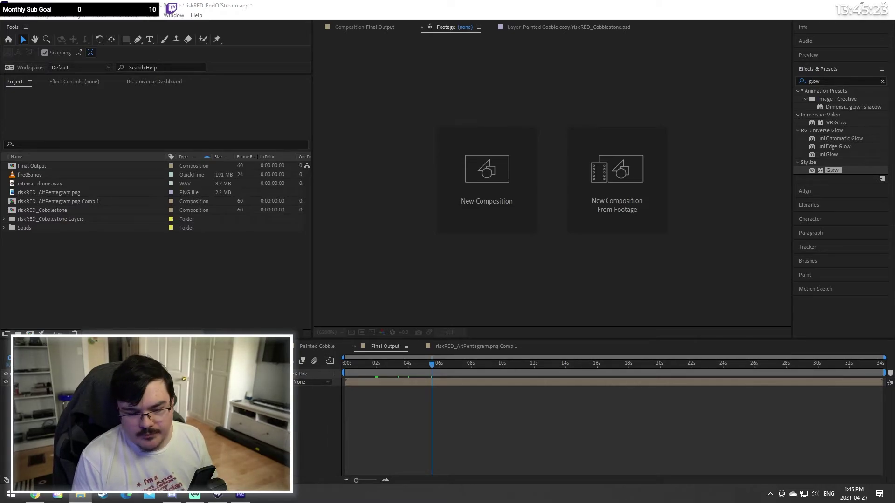
pyautogui.moveTo(894, 210); pyautogui.dragTo(164, 267)
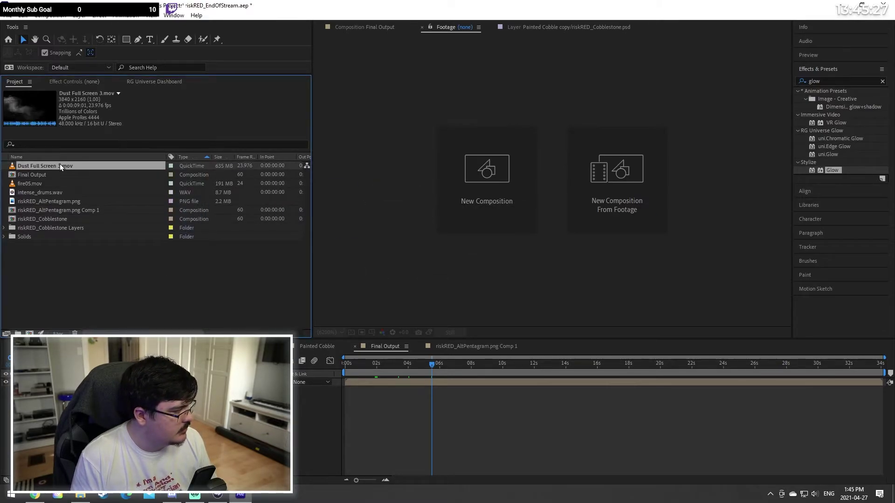
pyautogui.doubleClick(60, 165)
pyautogui.moveTo(345, 311); pyautogui.dragTo(698, 308)
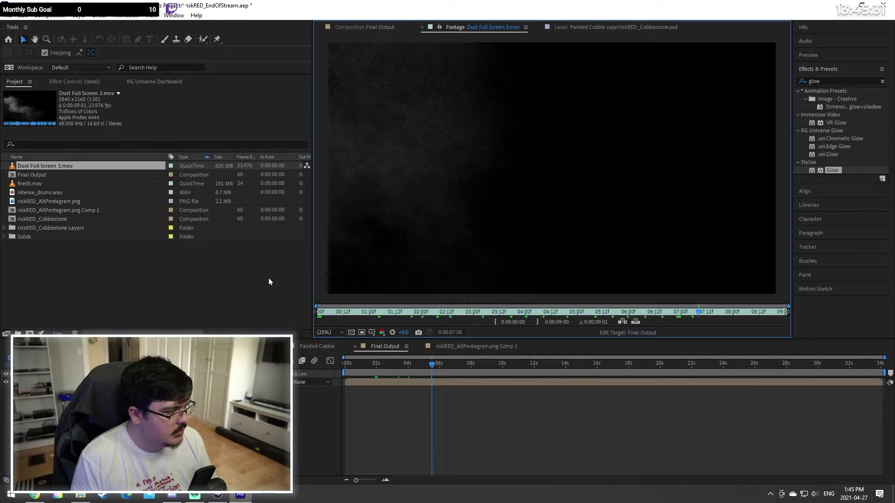
# Step: Import Dust Full Screen 1.mov into the project and scrub its footage preview to 0:00:03:20
pyautogui.click(48, 275)
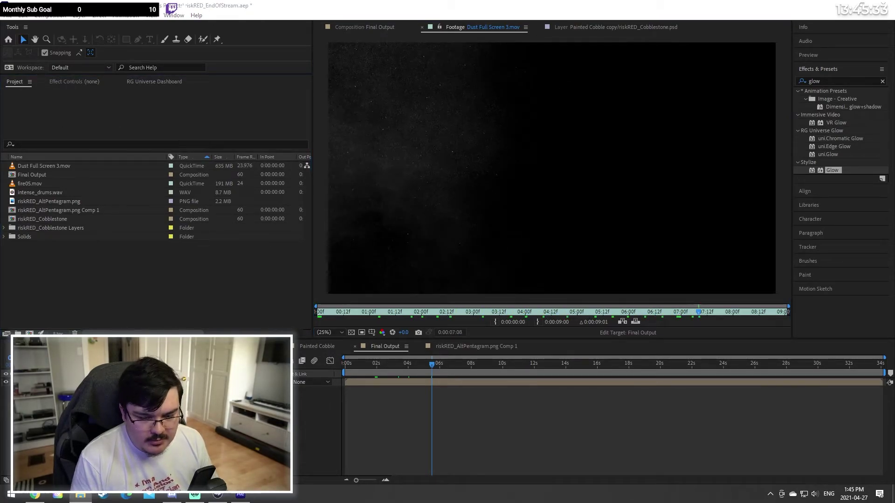
pyautogui.moveTo(136, 279); pyautogui.dragTo(136, 279)
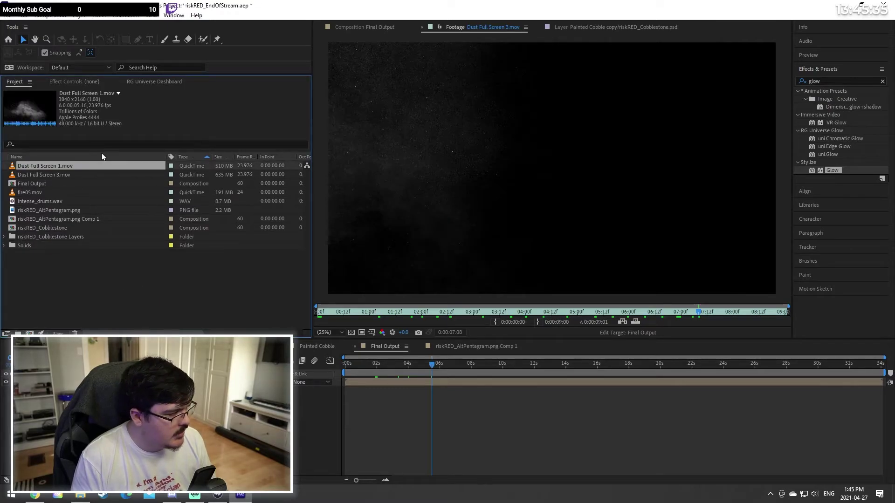
pyautogui.doubleClick(86, 165)
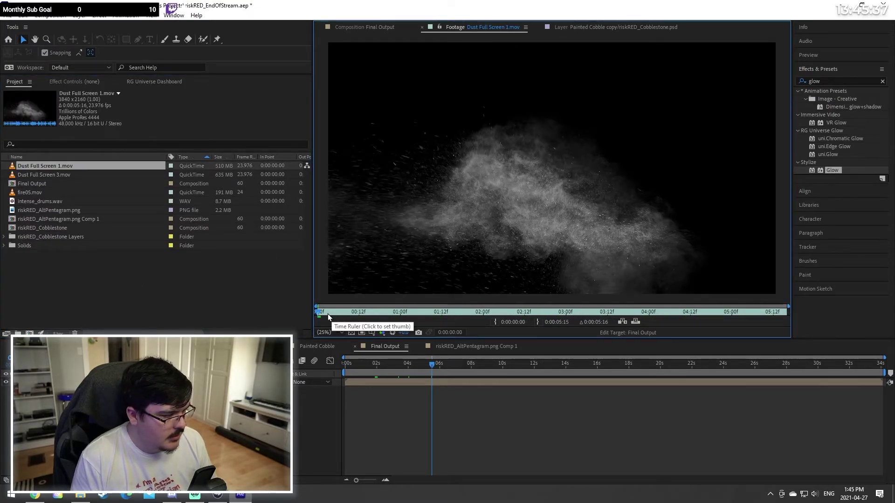
pyautogui.moveTo(323, 314); pyautogui.dragTo(635, 312)
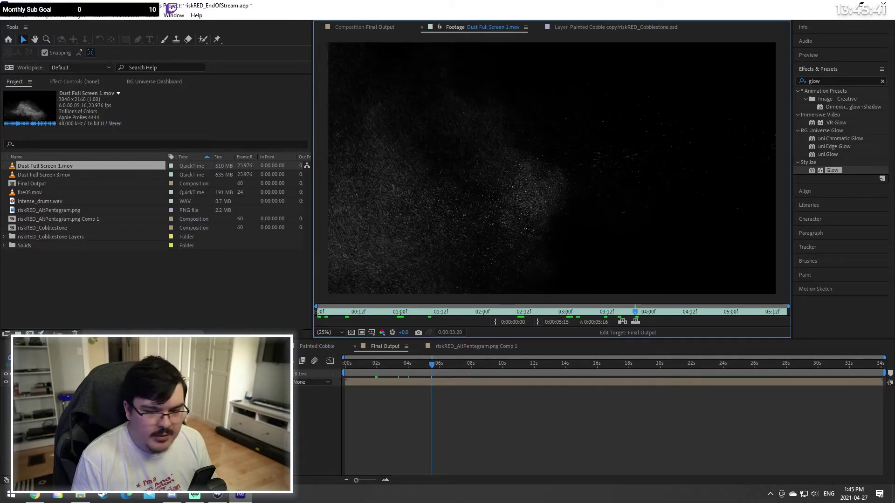
# Step: Import Dust Full Screen 2.mov into the project from the file browser
pyautogui.moveTo(894, 290); pyautogui.dragTo(191, 306)
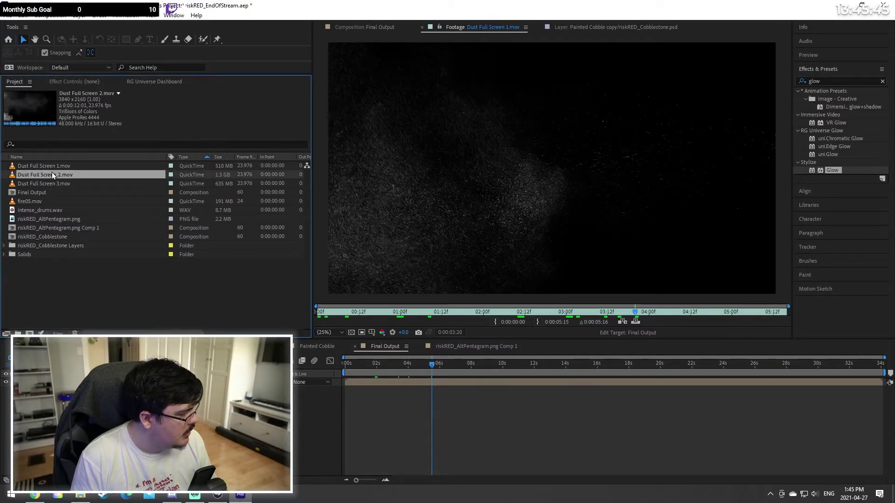
# Step: Open the Dust Full Screen 2.mov footage and scrub through it to review the dust
pyautogui.doubleClick(52, 174)
pyautogui.moveTo(366, 311); pyautogui.dragTo(673, 312)
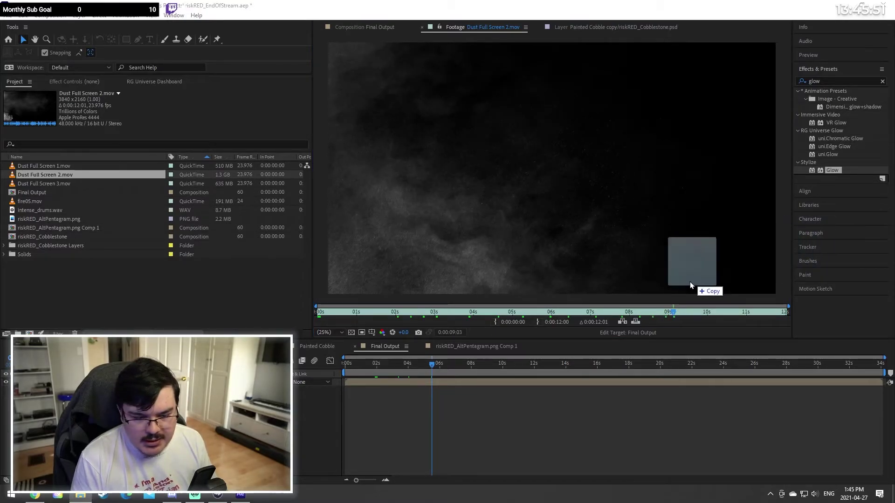
# Step: Import Dust Full Screen 4.mov into the project and scrub through its footage
pyautogui.moveTo(690, 282); pyautogui.dragTo(150, 307)
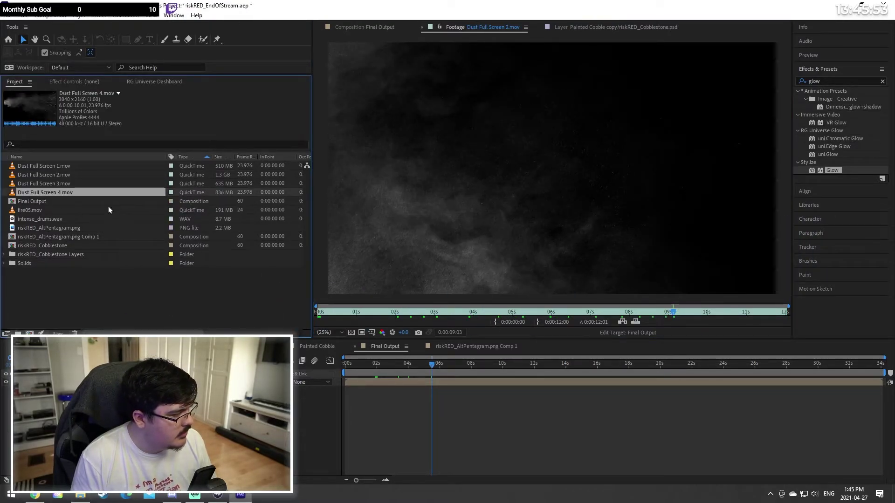
pyautogui.doubleClick(66, 192)
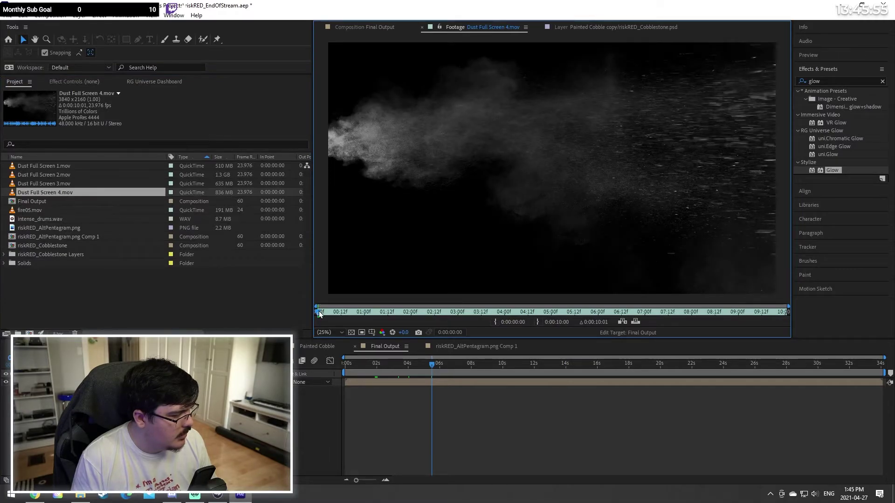
pyautogui.moveTo(319, 311); pyautogui.dragTo(732, 323)
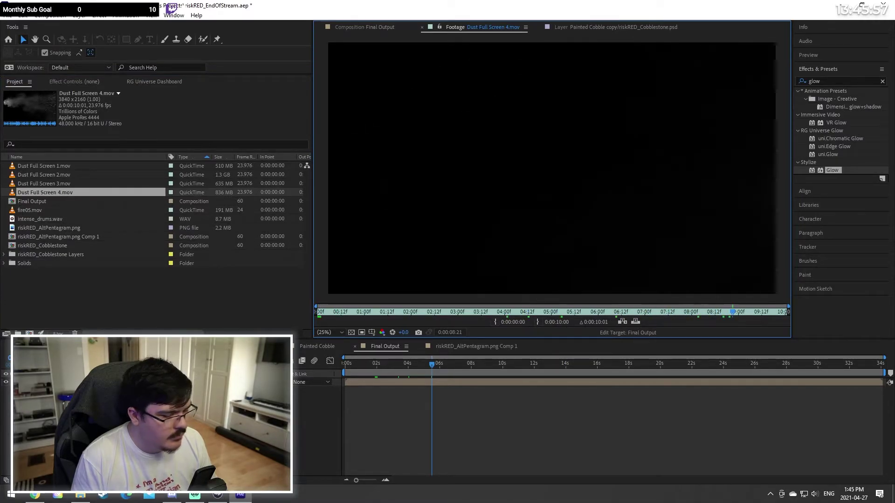
# Step: Import Dusty Smoke 1.mov into the project and scrub through its footage
pyautogui.moveTo(163, 368); pyautogui.dragTo(172, 307)
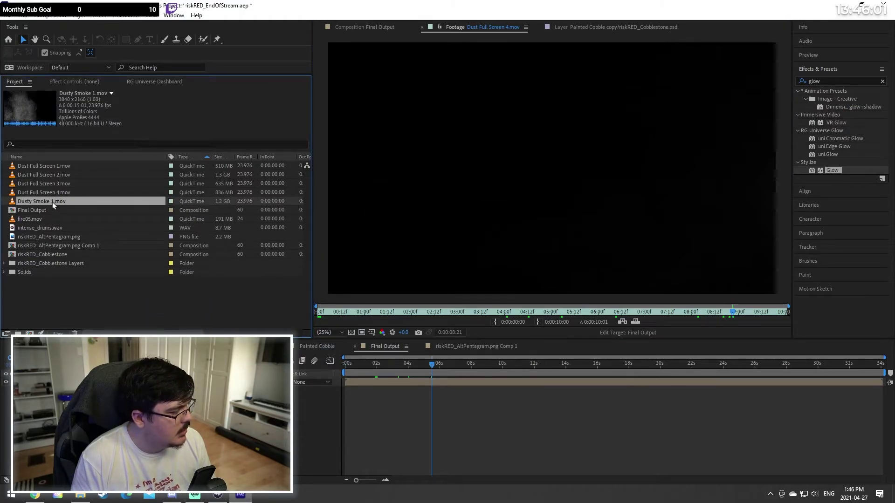
pyautogui.doubleClick(53, 202)
pyautogui.click(343, 312)
pyautogui.moveTo(342, 315); pyautogui.dragTo(701, 314)
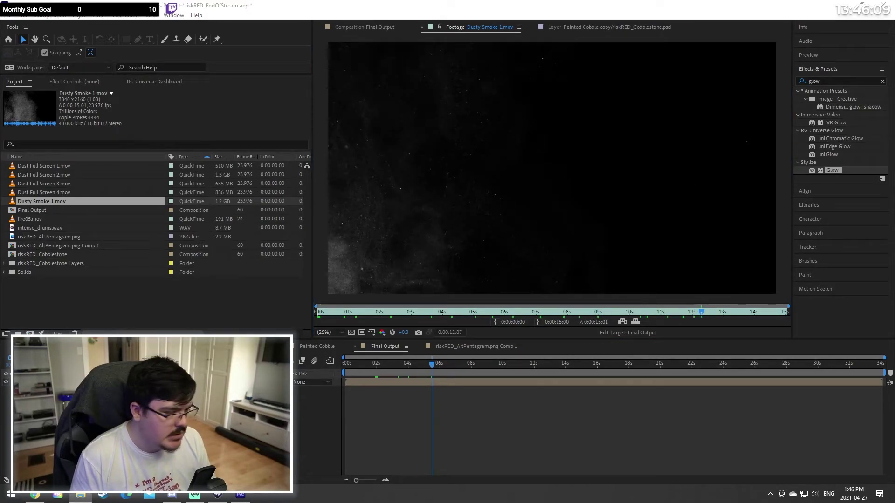
# Step: Import Dusty Smoke 2.mov into the project and scrub through its footage
pyautogui.moveTo(382, 367); pyautogui.dragTo(119, 302)
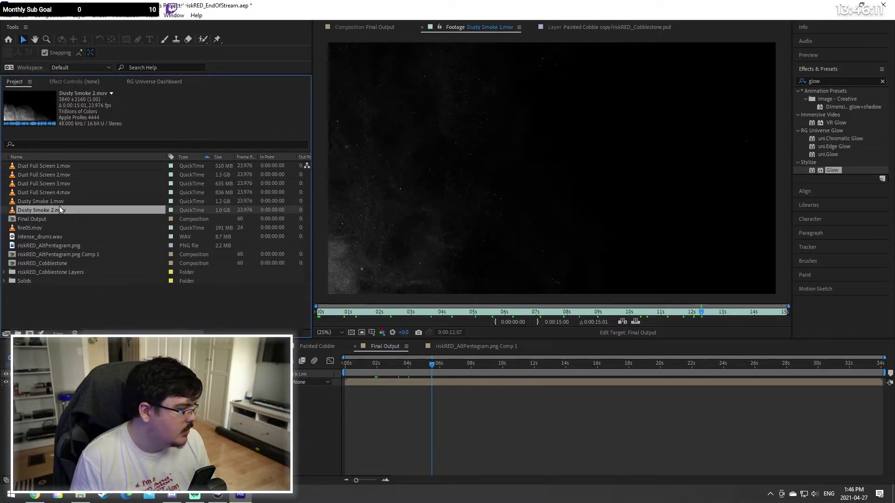
pyautogui.doubleClick(66, 209)
pyautogui.moveTo(321, 314); pyautogui.dragTo(773, 321)
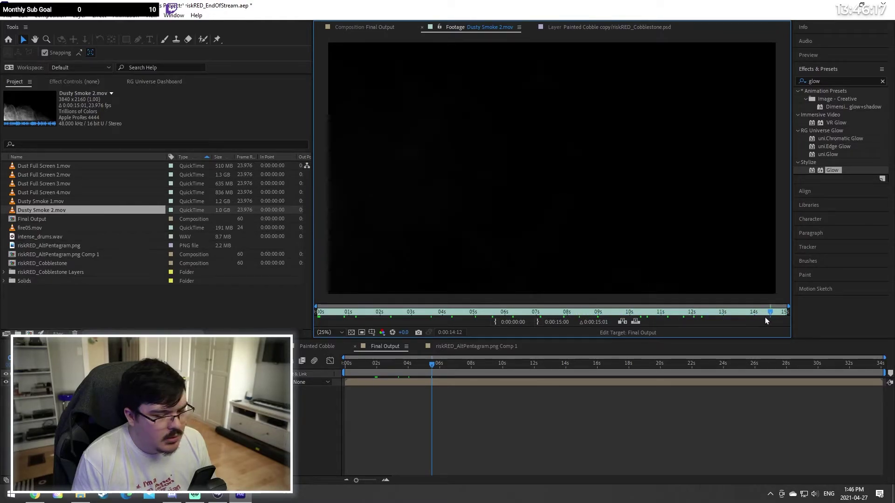
# Step: Add Dusty Smoke 1.mov to the riskRED_Cobblestone composition as the second layer, directly beneath the top layer
pyautogui.click(31, 202)
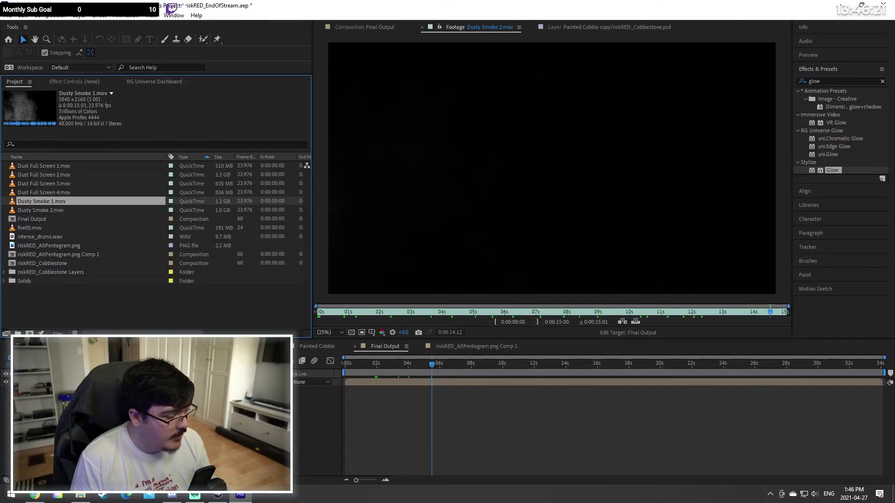
pyautogui.click(240, 346)
pyautogui.moveTo(44, 203); pyautogui.dragTo(79, 378)
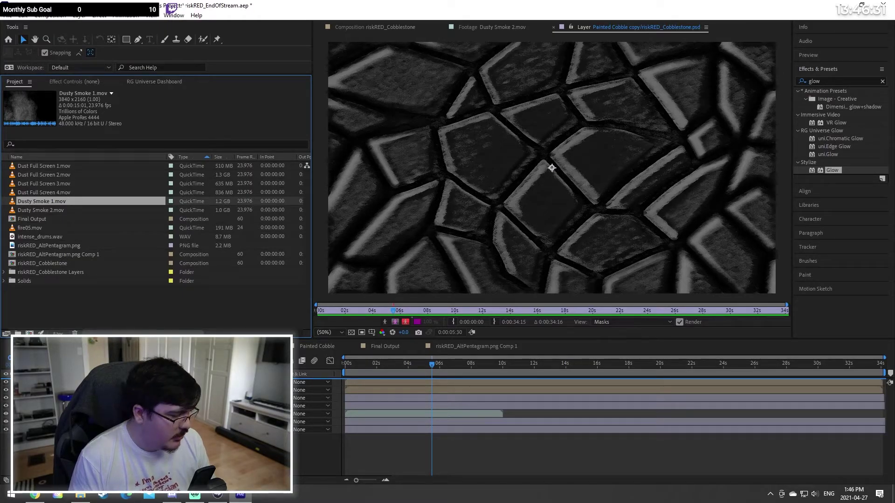
pyautogui.moveTo(139, 378); pyautogui.dragTo(140, 411)
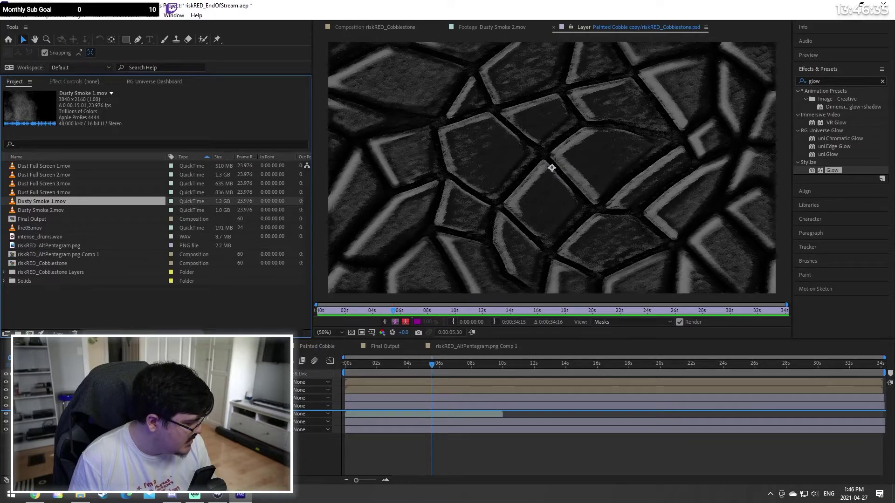
pyautogui.moveTo(140, 410); pyautogui.dragTo(140, 385)
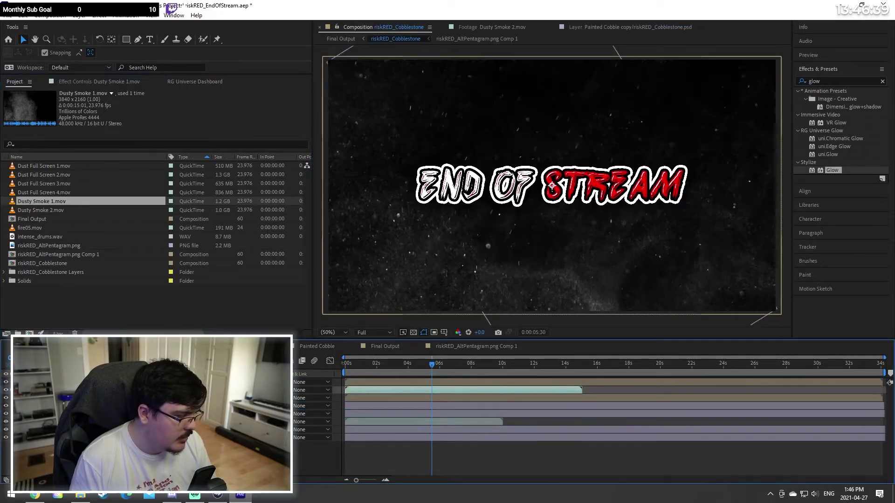
# Step: Scale the Dusty Smoke 1 layer down to fit the composition frame and set its blending mode to Screen
pyautogui.click(104, 86)
pyautogui.click(13, 83)
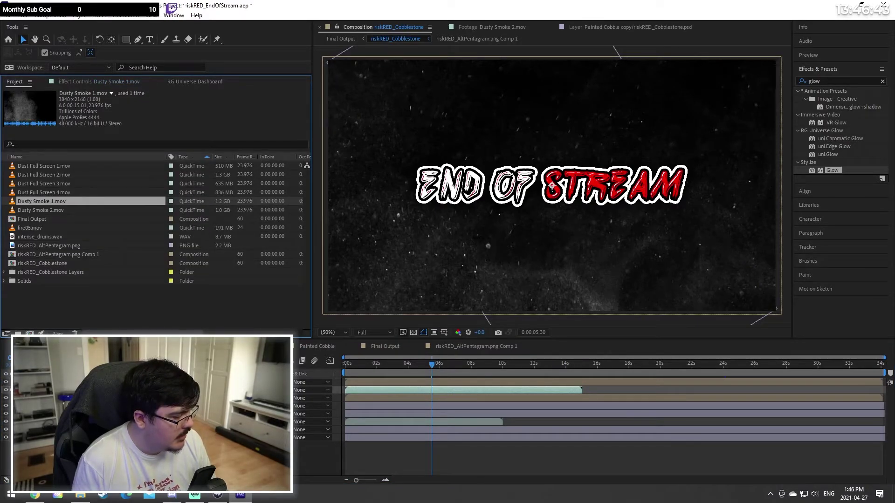
pyautogui.click(35, 390)
pyautogui.click(43, 398)
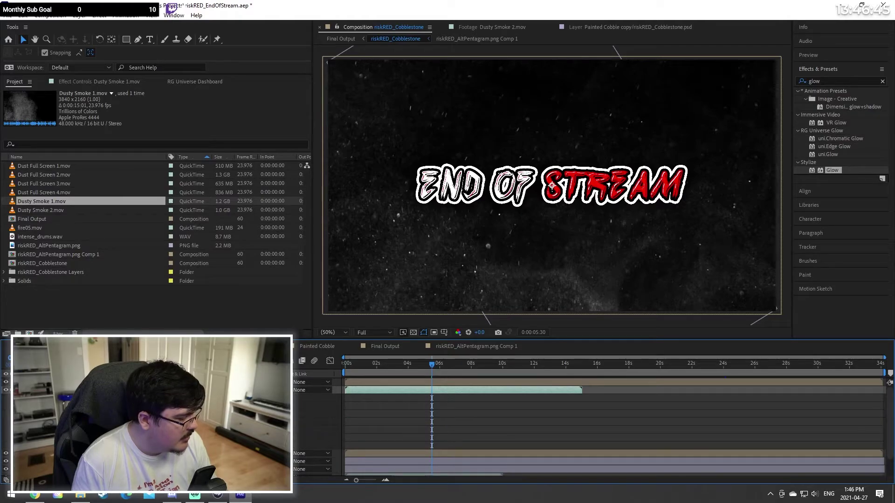
pyautogui.moveTo(195, 422); pyautogui.dragTo(177, 421)
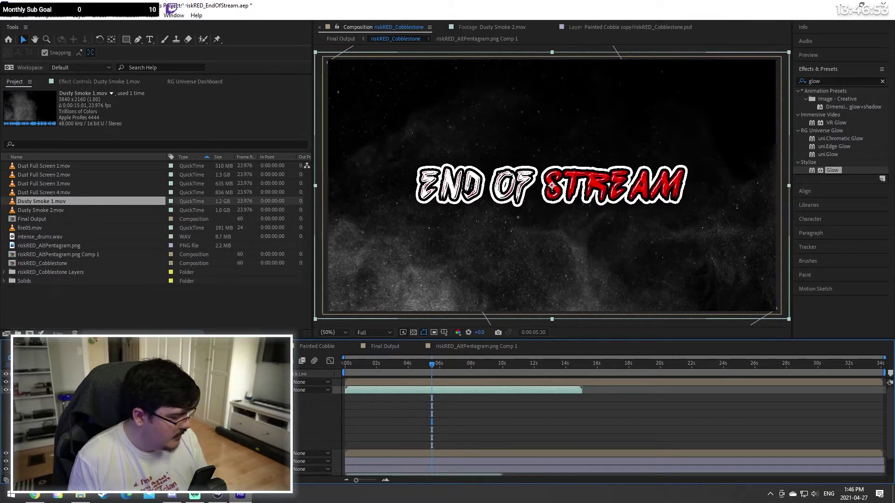
pyautogui.click(453, 417)
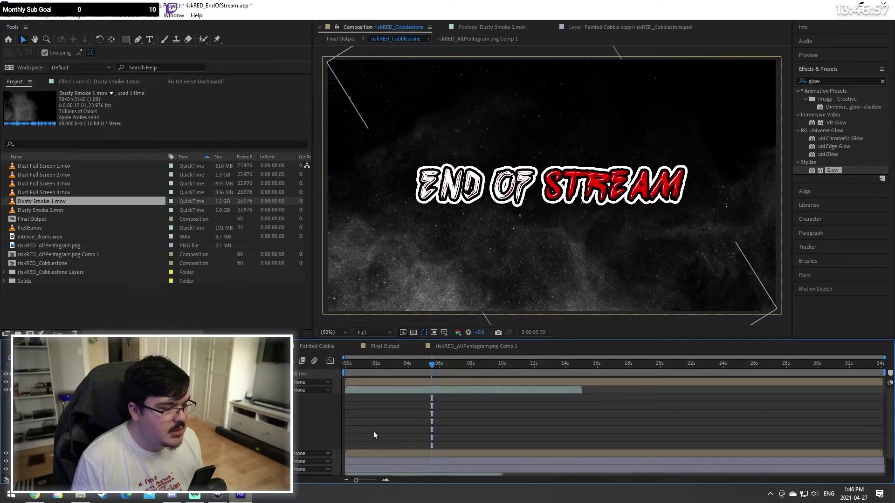
pyautogui.click(242, 390)
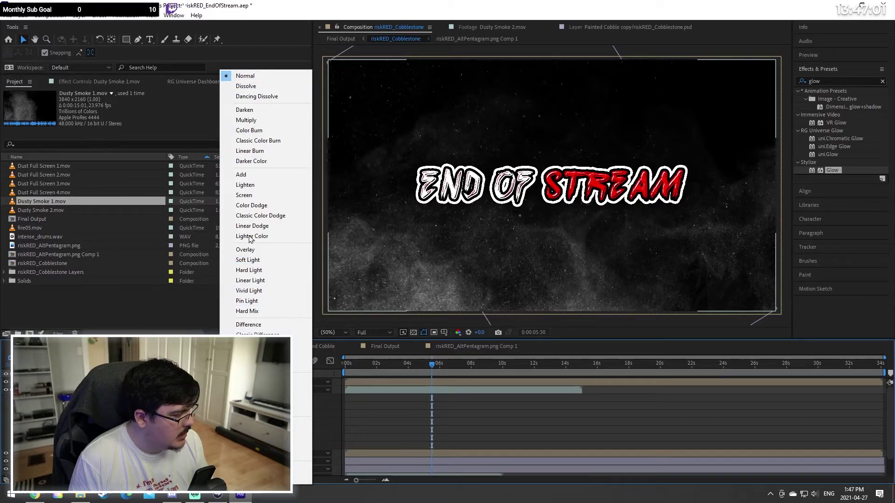
pyautogui.click(243, 194)
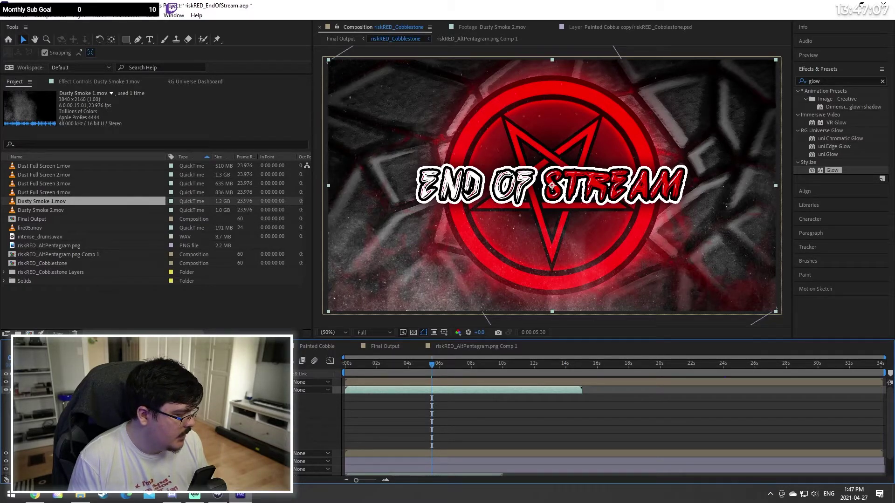
# Step: Find the Tint effect and apply it to the Dusty Smoke 1 layer
pyautogui.click(852, 80)
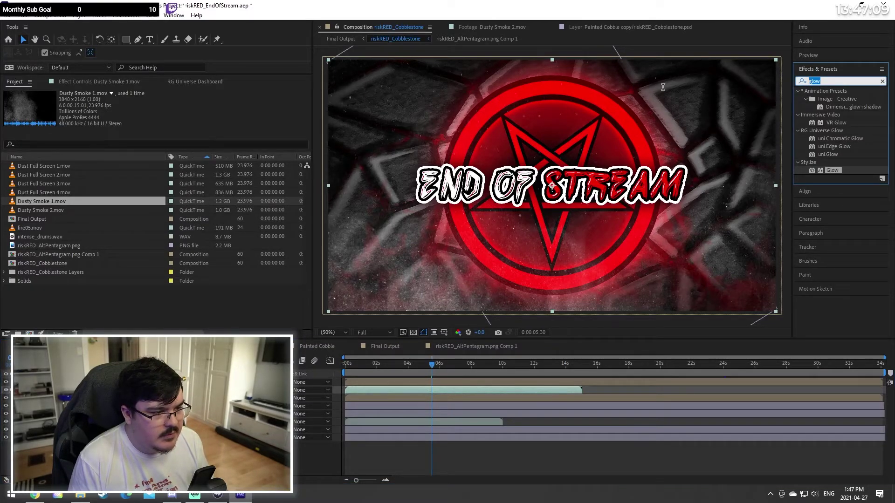
pyautogui.write('tint')
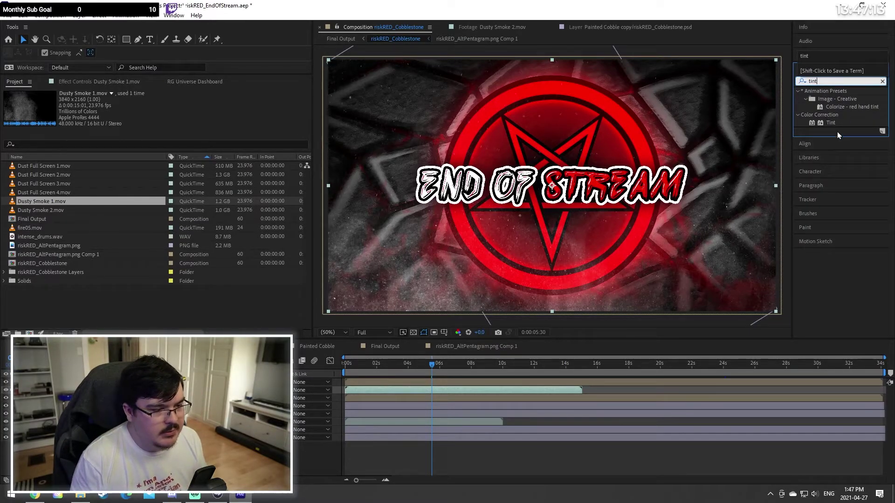
pyautogui.moveTo(830, 123); pyautogui.dragTo(583, 229)
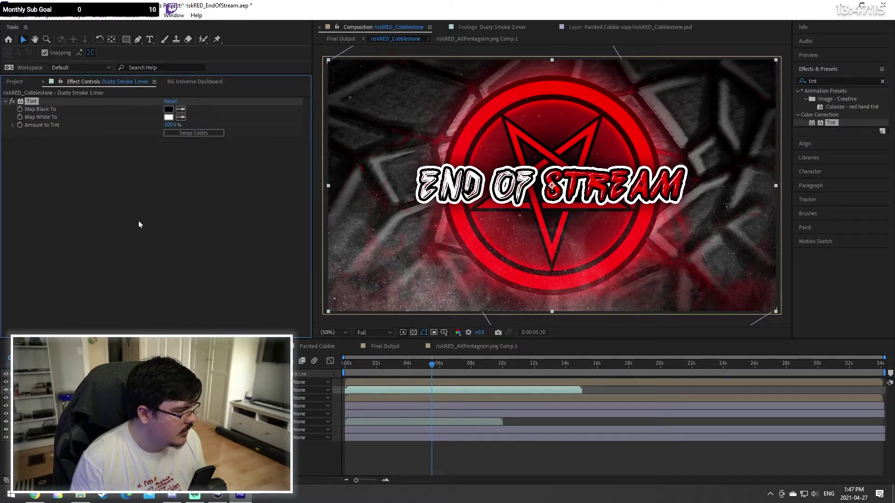
# Step: Set the Map White To color of the Dusty Smoke 1 layer's Tint effect to a muted orange-red
pyautogui.click(169, 117)
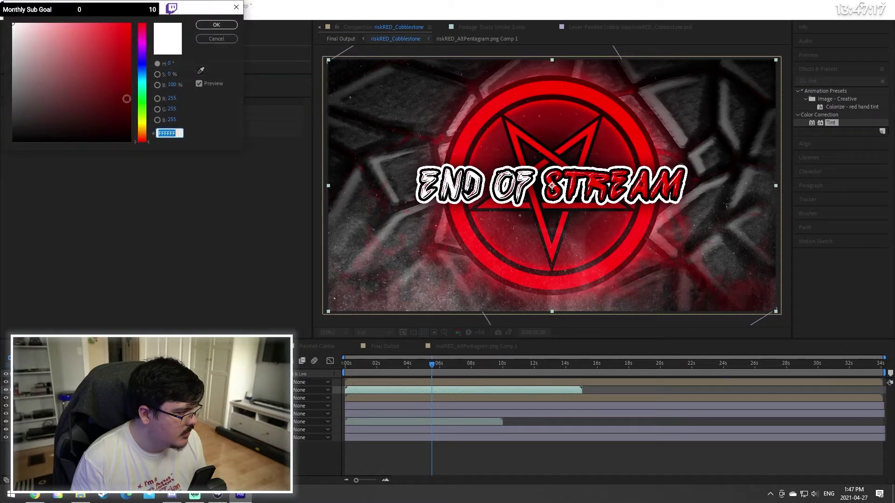
pyautogui.moveTo(127, 99); pyautogui.dragTo(241, 4)
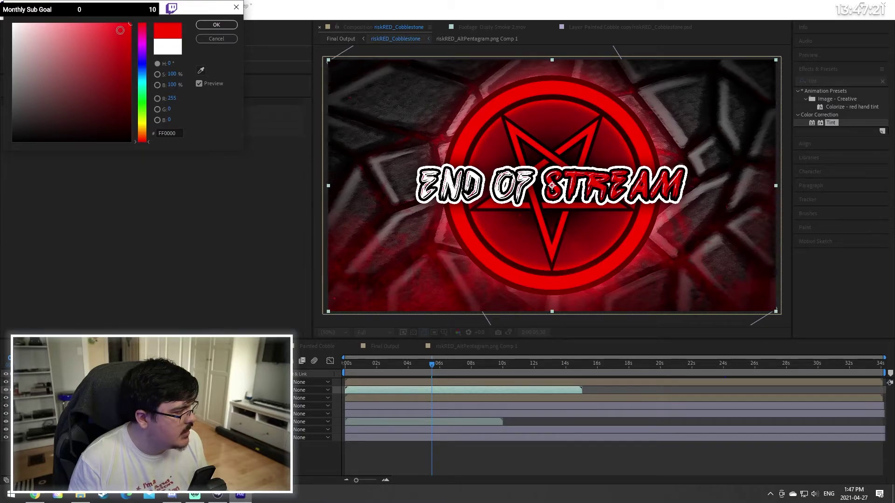
pyautogui.moveTo(120, 31)
pyautogui.mouseDown()
pyautogui.moveTo(87, 25)
pyautogui.moveTo(90, 36)
pyautogui.moveTo(99, 31)
pyautogui.mouseUp()
pyautogui.click(216, 25)
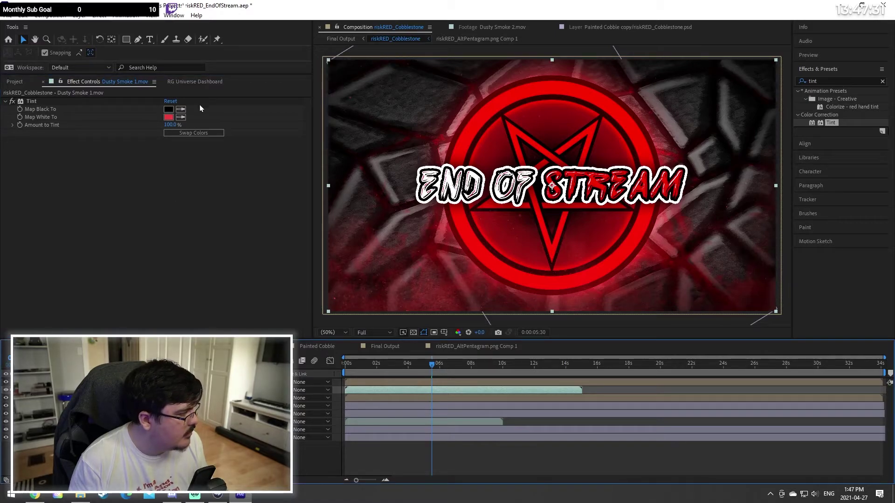
pyautogui.click(169, 117)
pyautogui.click(143, 140)
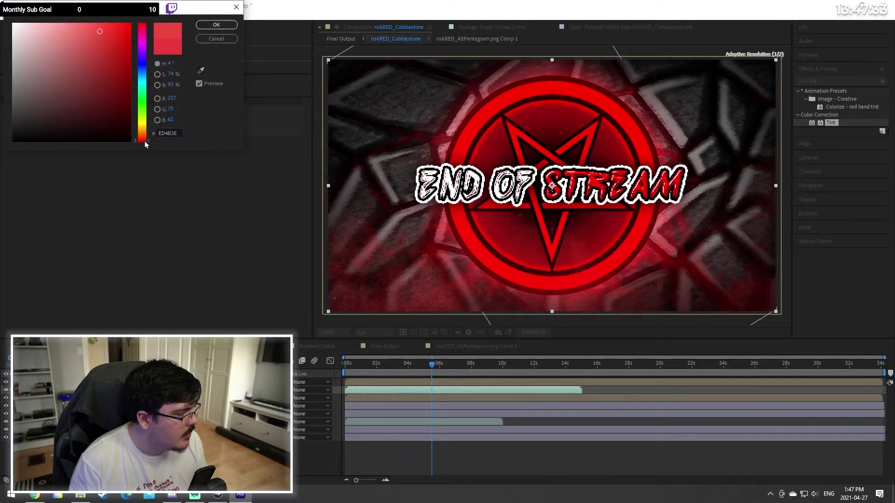
pyautogui.click(215, 23)
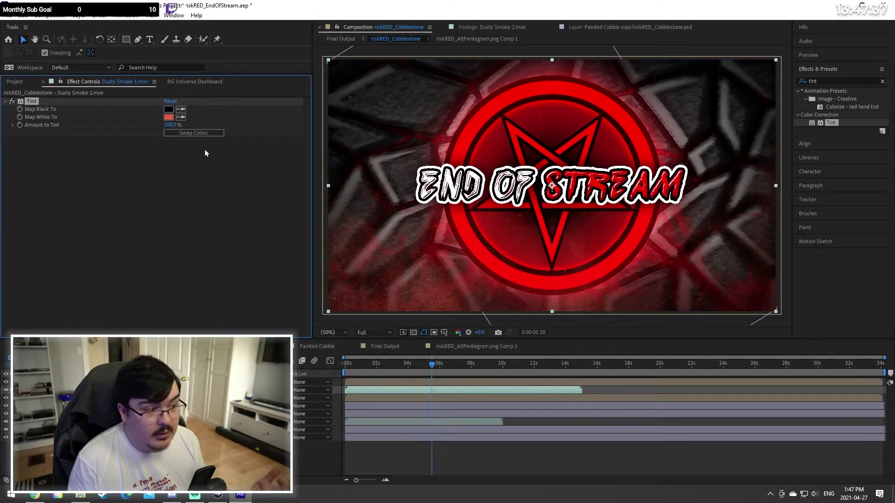
# Step: Check the tinted smoke around the 5-second mark and lower the Dusty Smoke 1 layer's opacity
pyautogui.click(176, 212)
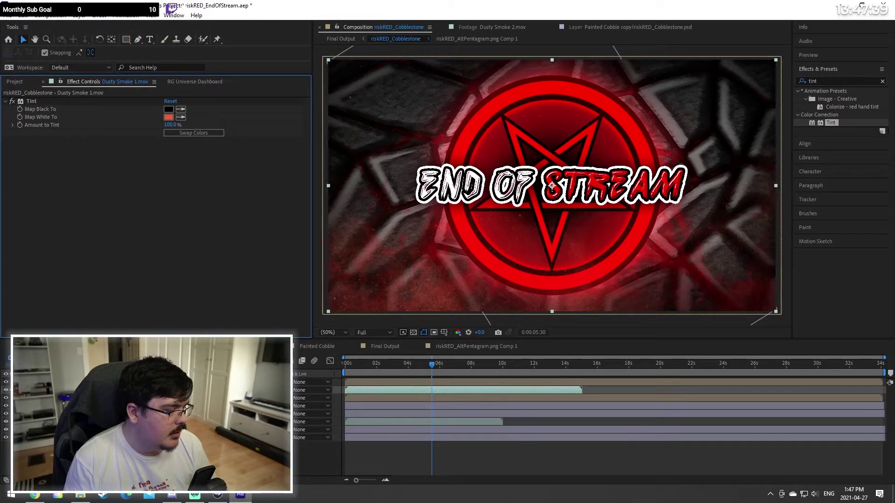
pyautogui.click(394, 370)
pyautogui.moveTo(393, 364); pyautogui.dragTo(437, 361)
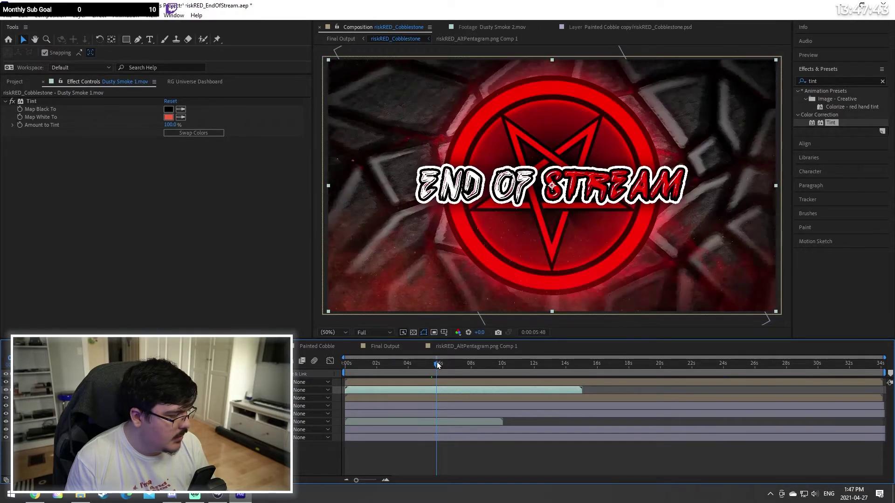
pyautogui.click(37, 390)
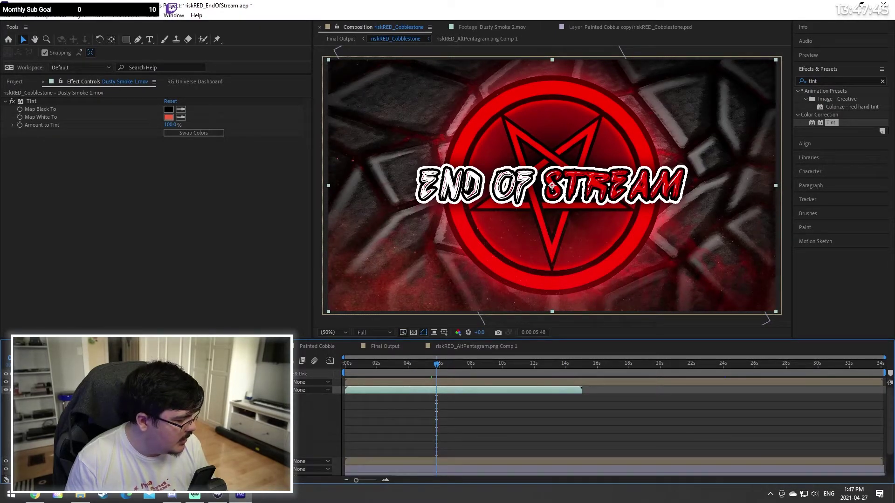
pyautogui.moveTo(171, 446); pyautogui.dragTo(158, 446)
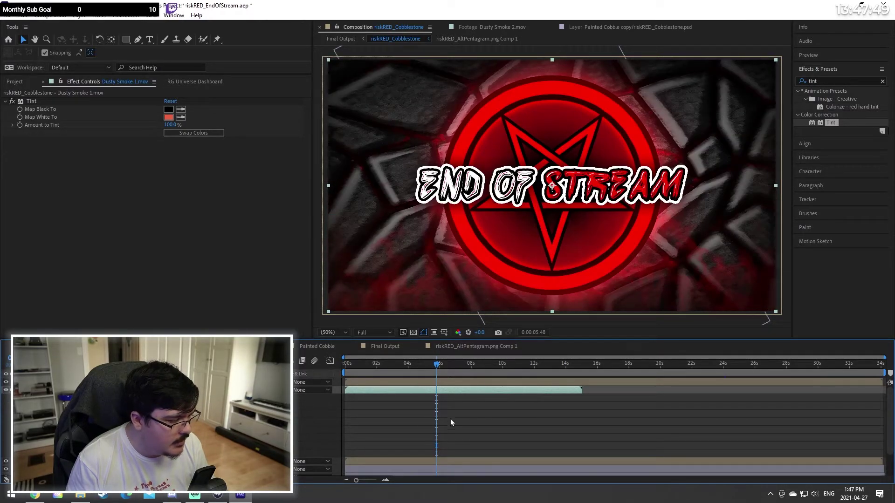
# Step: Compare the smoke's look in the Final Output composition with the riskRED_Cobblestone composition
pyautogui.click(394, 347)
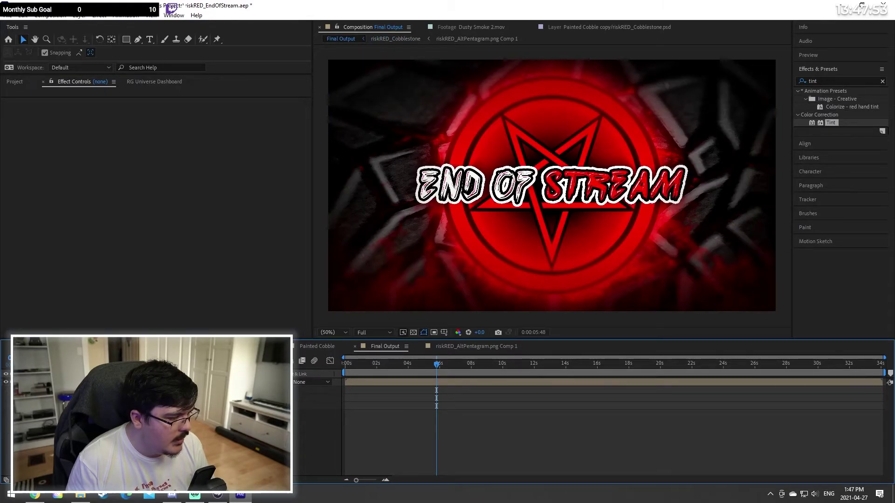
pyautogui.click(233, 347)
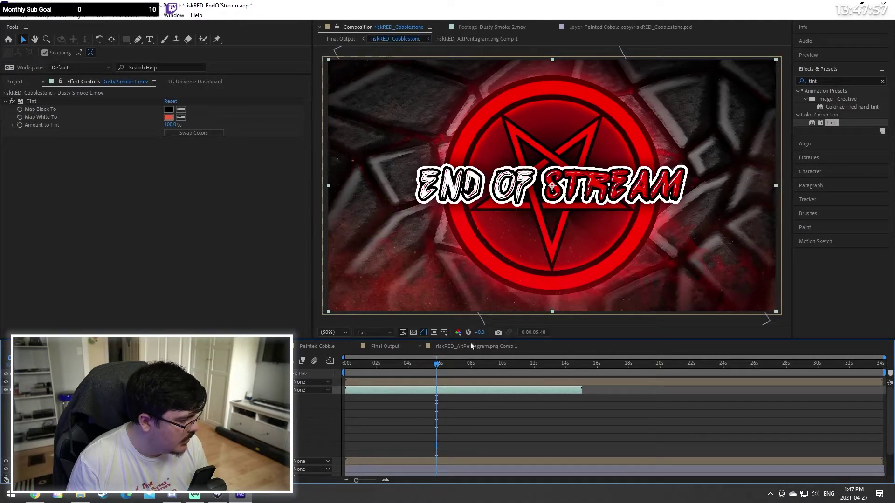
pyautogui.click(371, 346)
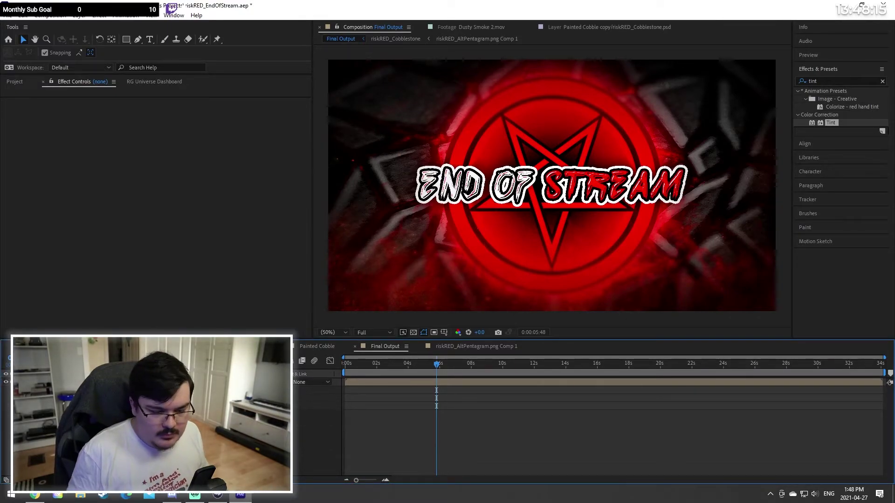
# Step: Add 12 Thick Atmosphere.mp4 to the riskRED_Cobblestone composition as the top layer
pyautogui.doubleClick(688, 383)
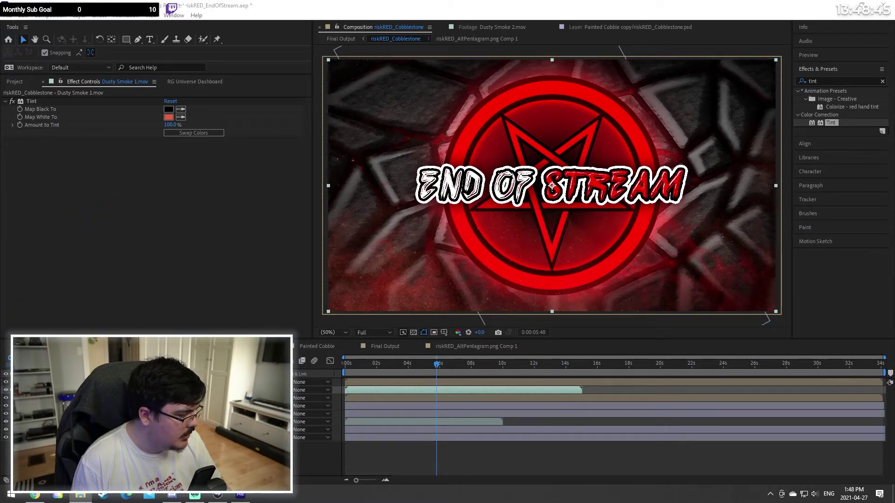
pyautogui.moveTo(92, 377); pyautogui.dragTo(92, 389)
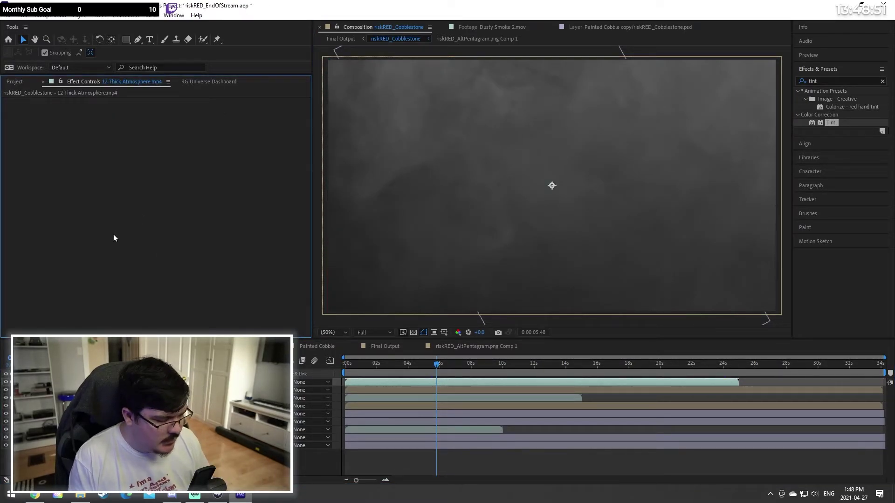
# Step: Save the project and scale the 12 Thick Atmosphere.mp4 layer down to fit the composition frame
pyautogui.hotkey('ctrl', 's')
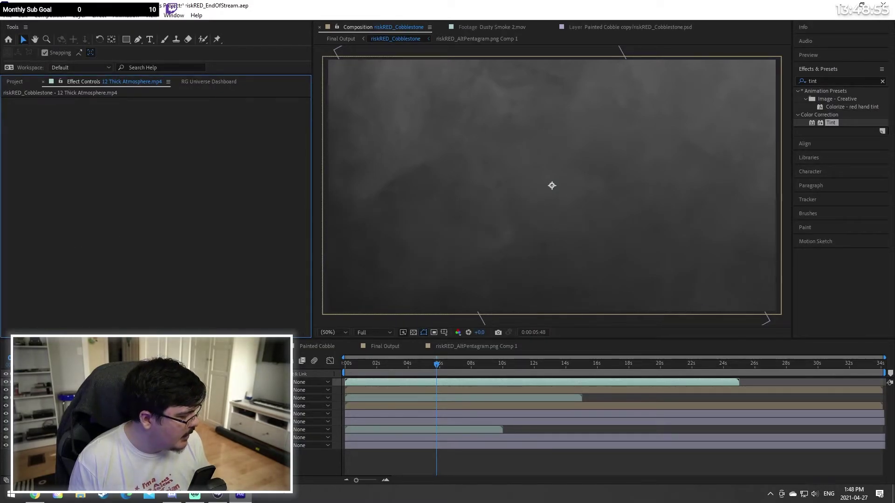
pyautogui.click(116, 464)
pyautogui.click(40, 382)
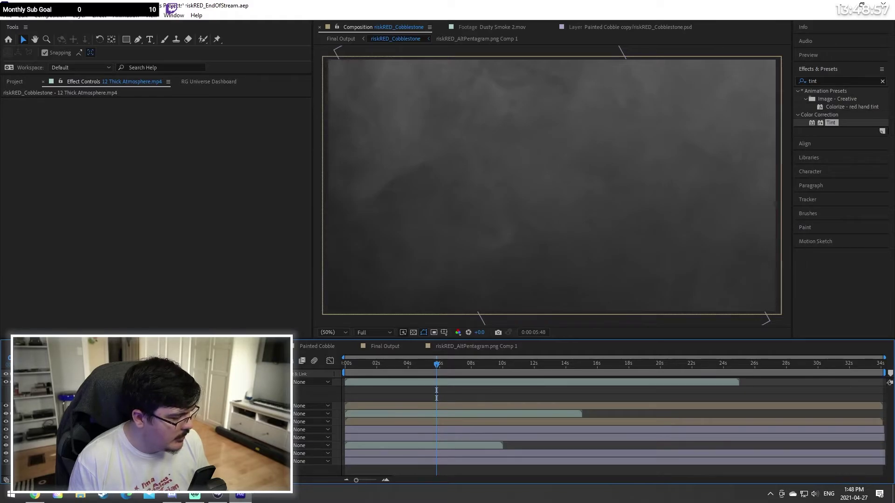
pyautogui.click(48, 390)
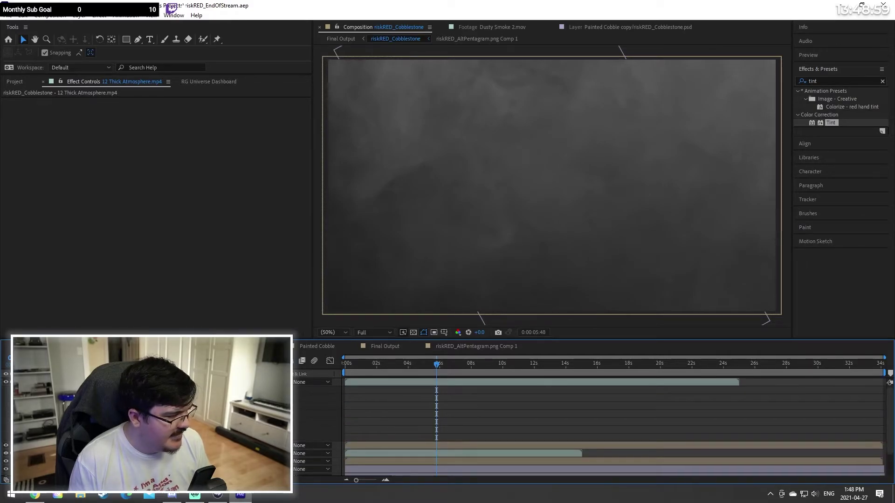
pyautogui.moveTo(160, 413); pyautogui.dragTo(137, 414)
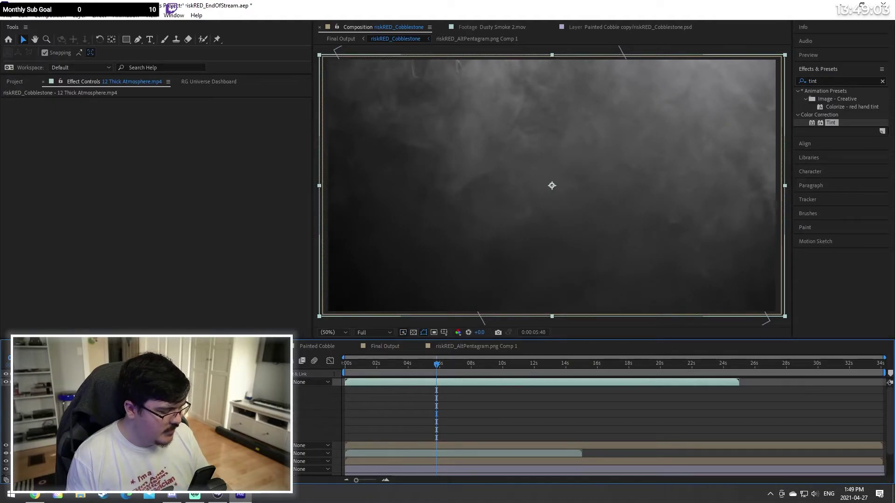
pyautogui.click(413, 421)
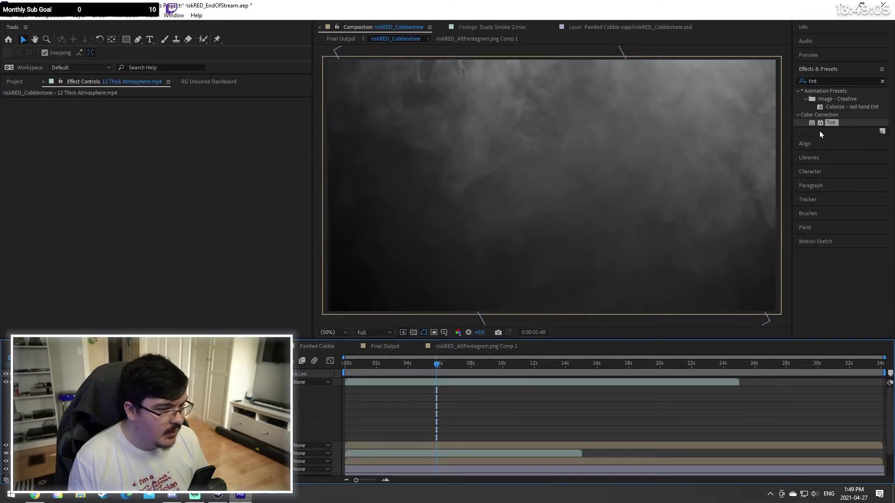
# Step: Find the Flip animation preset and apply it to the 12 Thick Atmosphere.mp4 layer
pyautogui.click(842, 81)
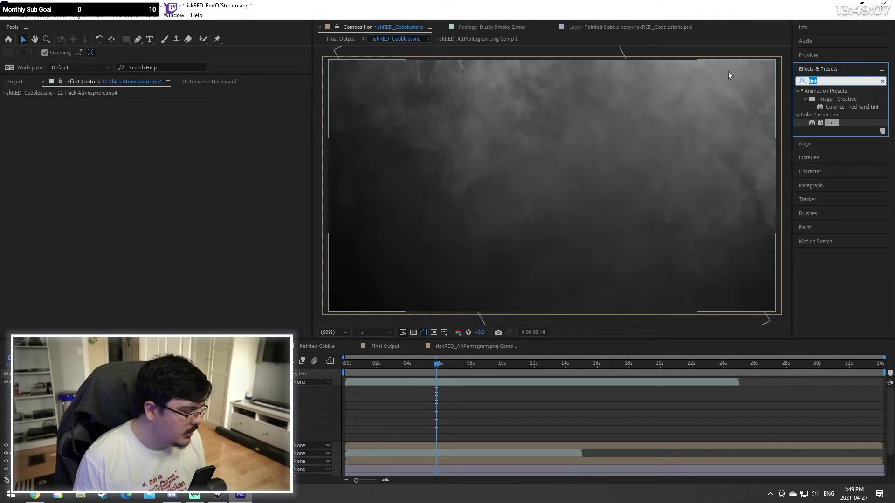
pyautogui.click(93, 382)
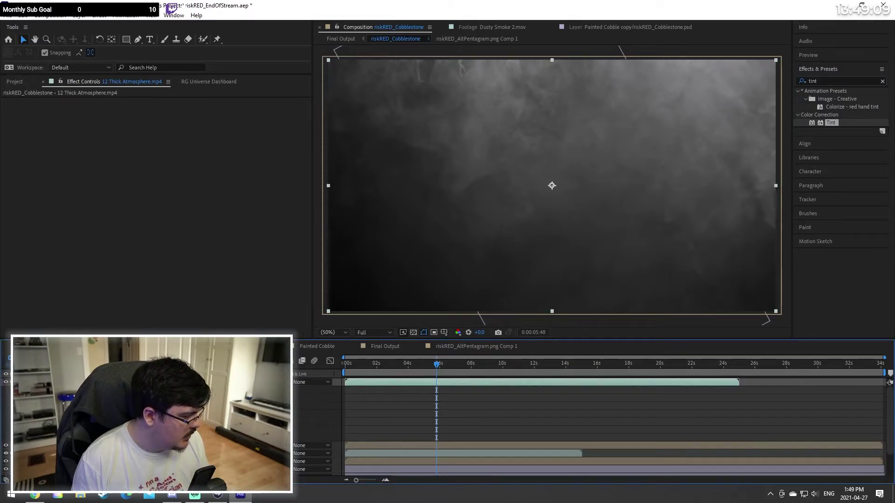
pyautogui.click(848, 80)
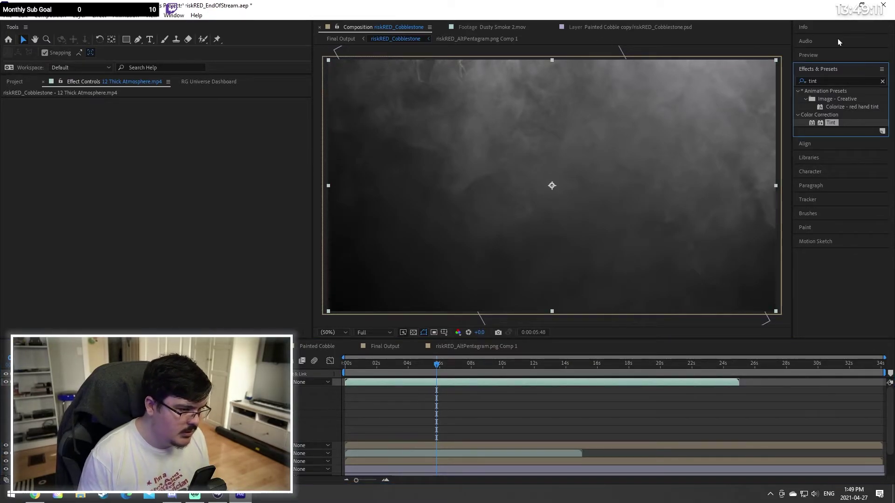
pyautogui.click(843, 82)
pyautogui.write('flip')
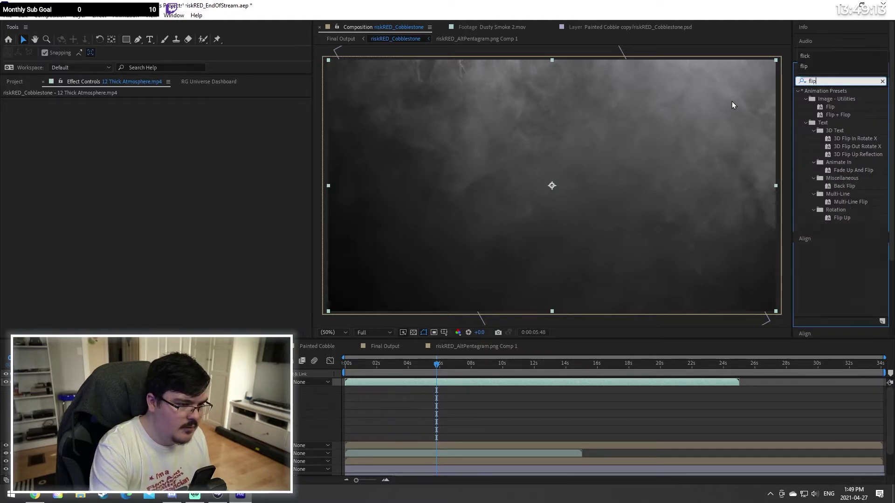
pyautogui.click(830, 107)
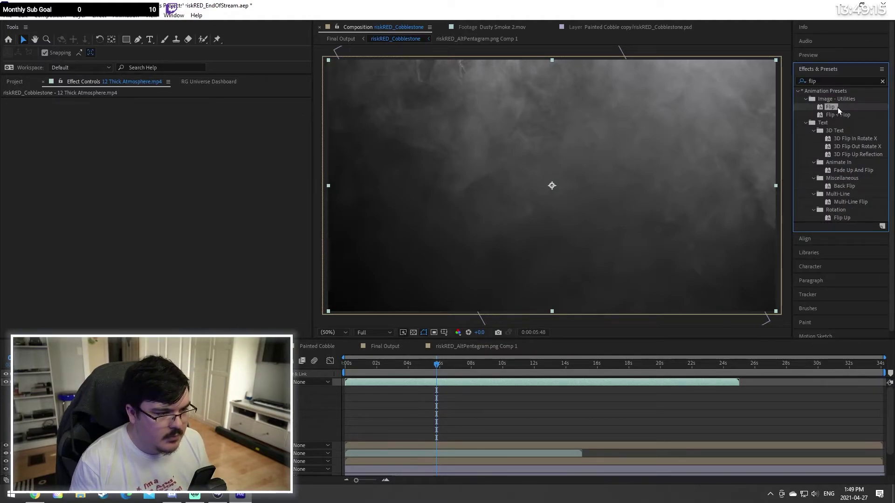
pyautogui.doubleClick(829, 107)
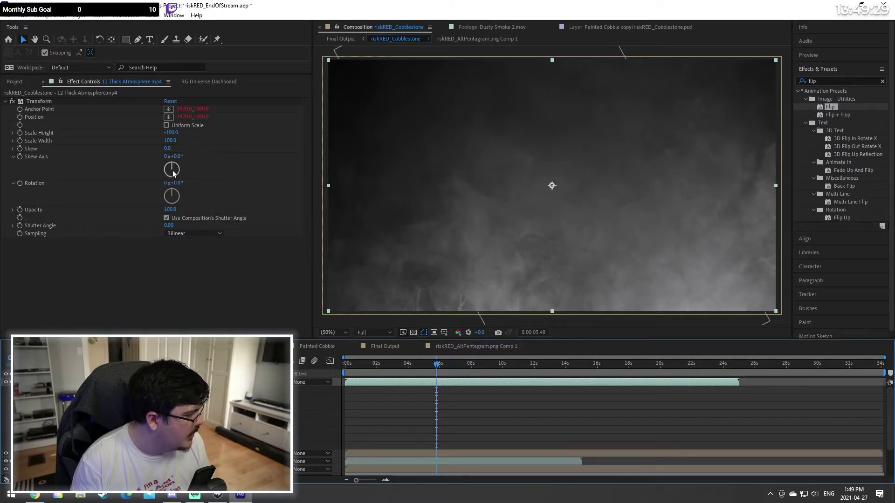
# Step: Mirror the atmosphere footage horizontally by setting its Transform effect's Scale Height to 100 and Scale Width to -100
pyautogui.click(172, 133)
pyautogui.write('100')
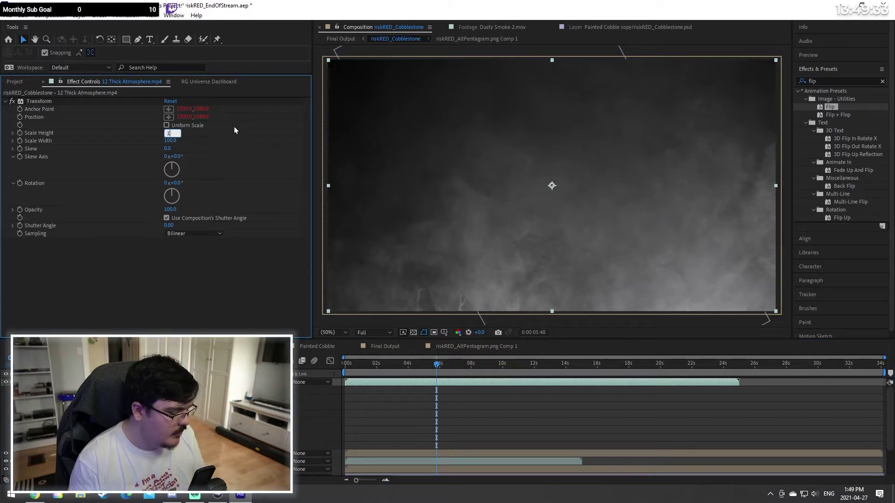
pyautogui.click(179, 140)
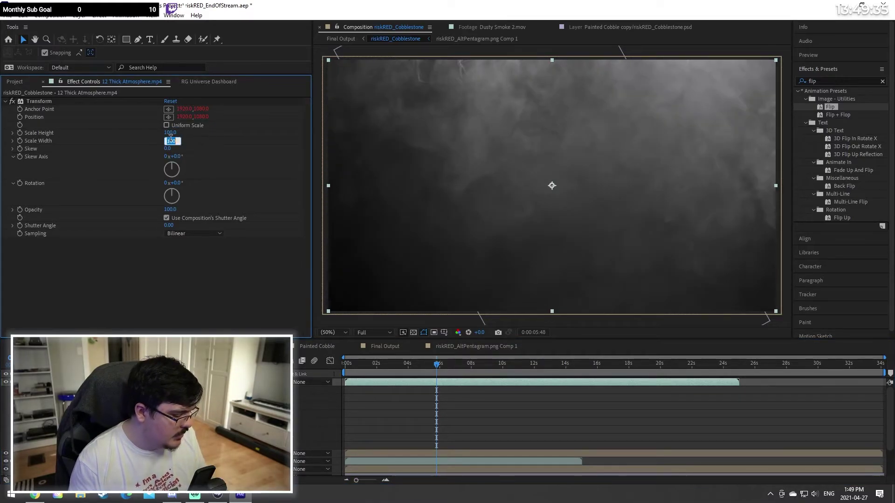
pyautogui.write('-100')
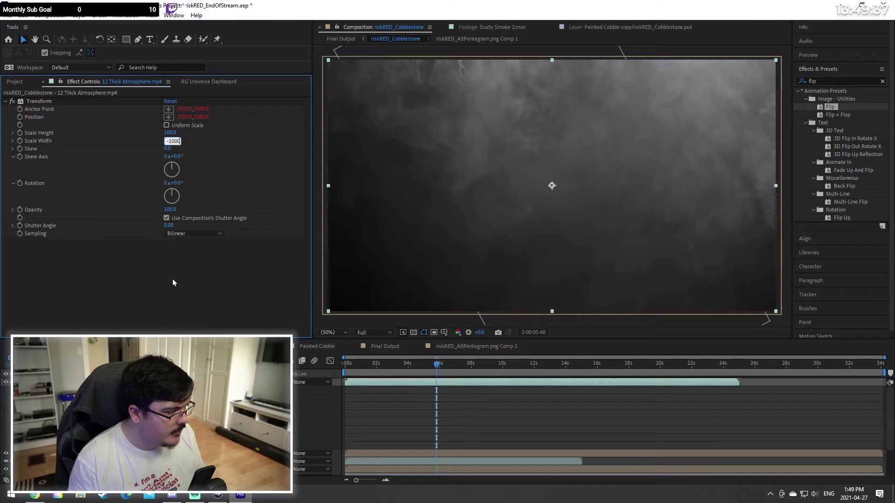
pyautogui.write('0')
pyautogui.press('Return')
pyautogui.click(173, 141)
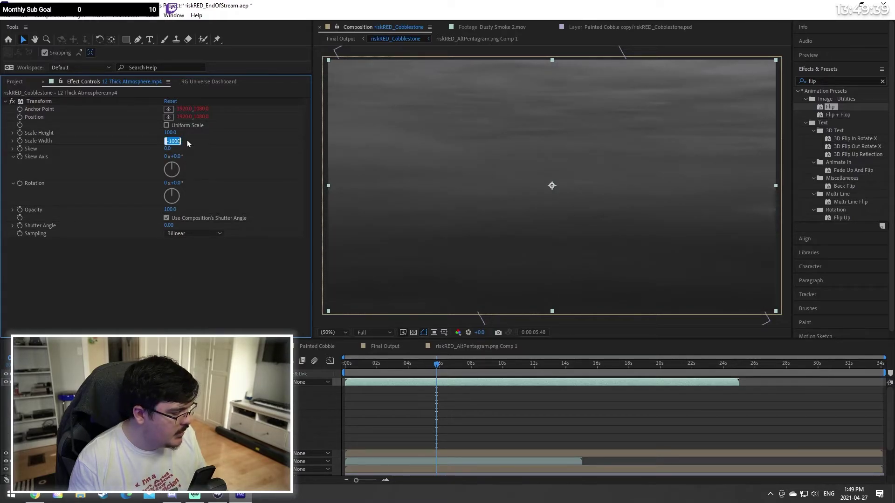
pyautogui.write('-100')
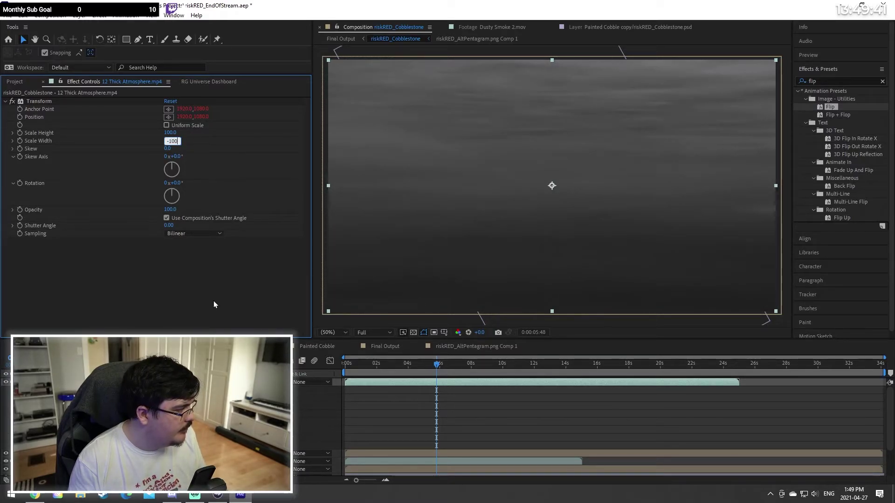
pyautogui.press('Return')
# Step: Try Screen and Lighten on the 12 Thick Atmosphere.mp4 layer, settle on Screen blending, and move it beneath the title layer
pyautogui.click(346, 371)
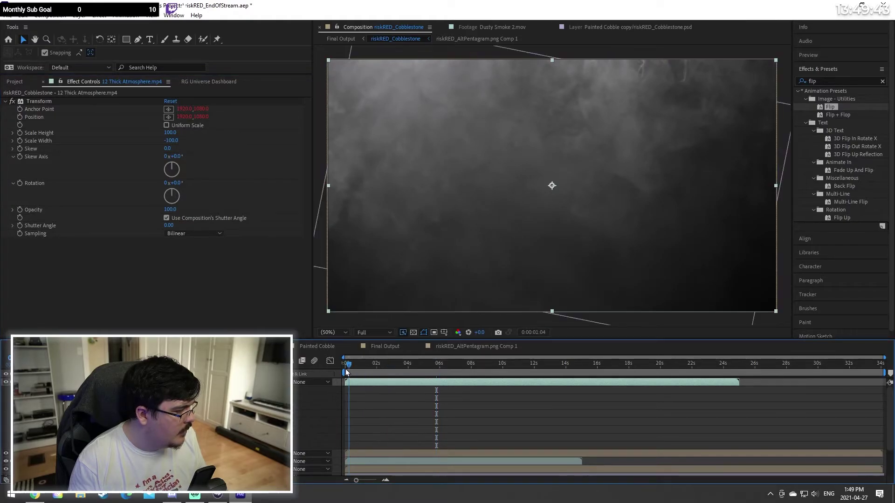
pyautogui.moveTo(346, 368); pyautogui.dragTo(564, 375)
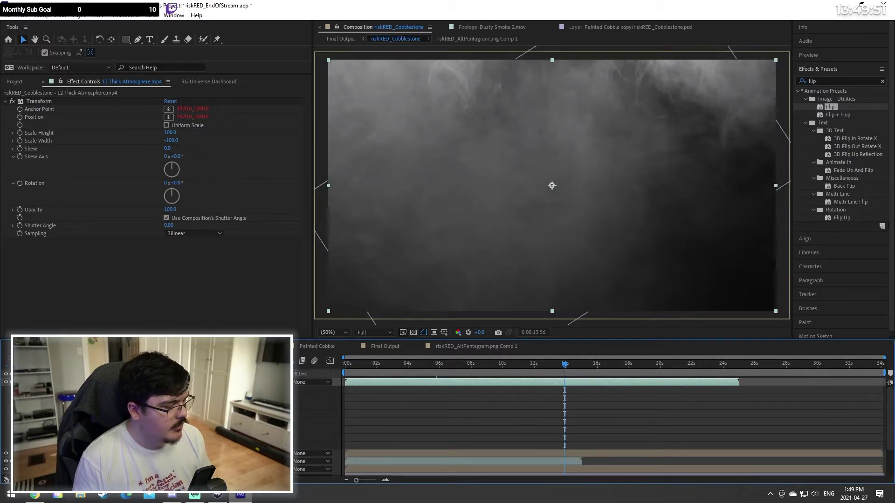
pyautogui.click(233, 382)
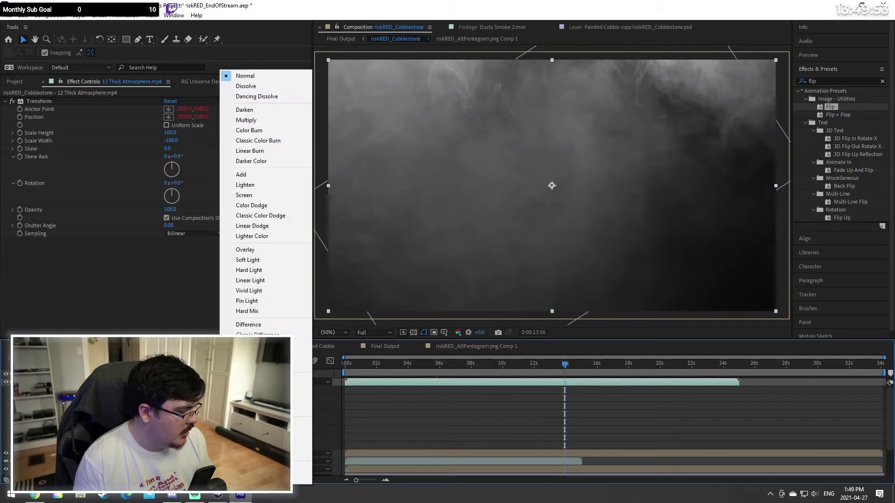
pyautogui.click(174, 307)
pyautogui.click(232, 382)
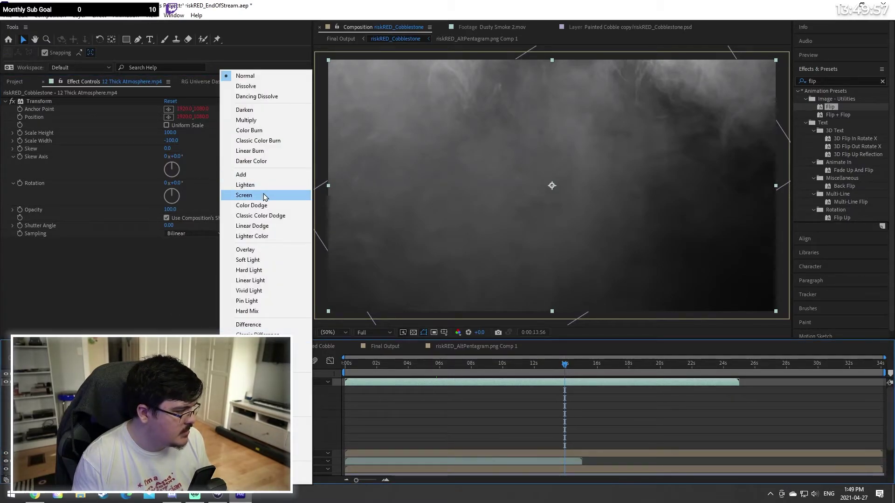
pyautogui.click(264, 195)
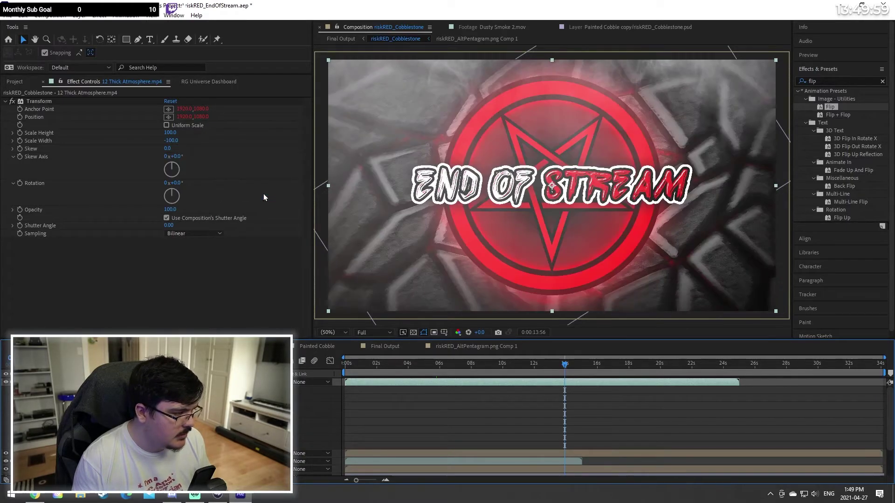
pyautogui.click(232, 382)
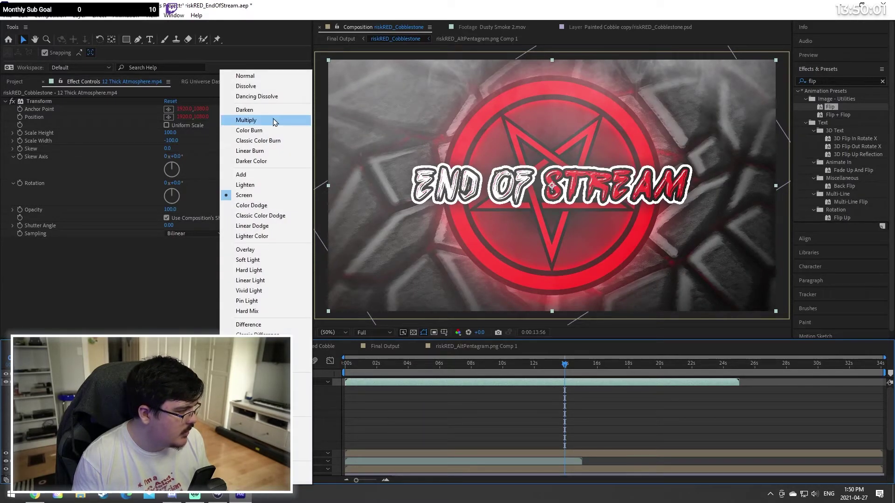
pyautogui.click(263, 186)
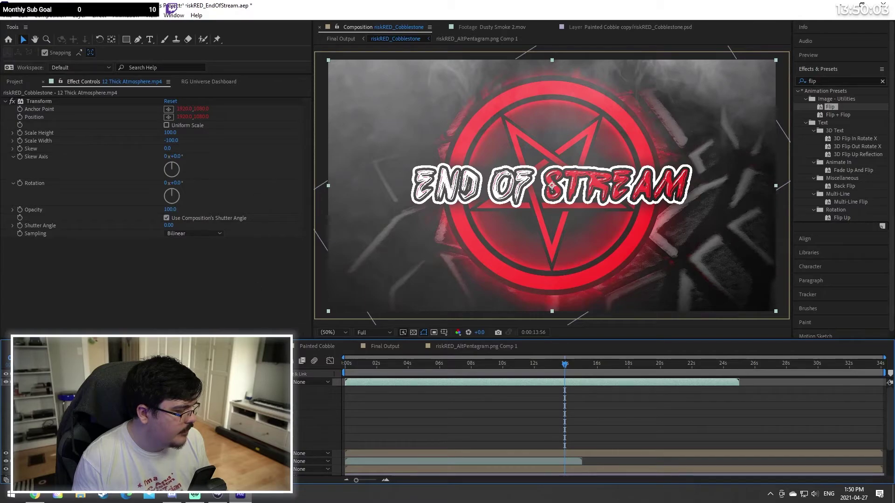
pyautogui.click(233, 382)
pyautogui.click(261, 196)
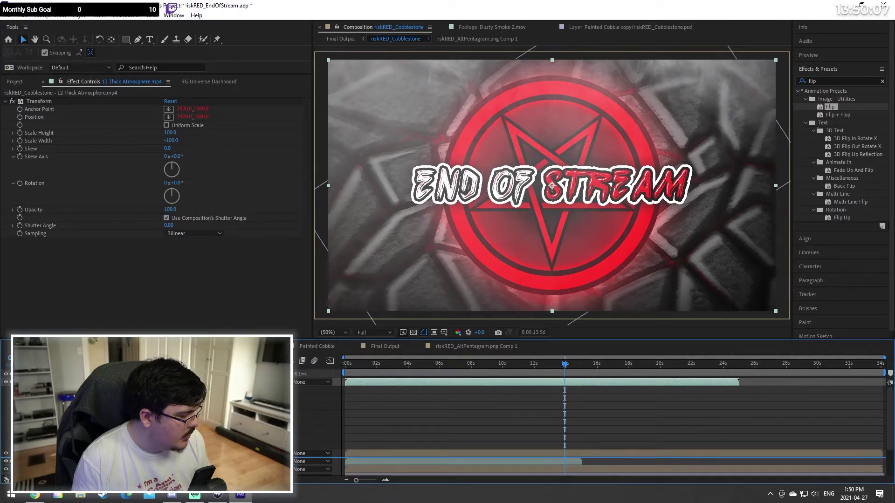
pyautogui.hotkey('ctrl', '[')
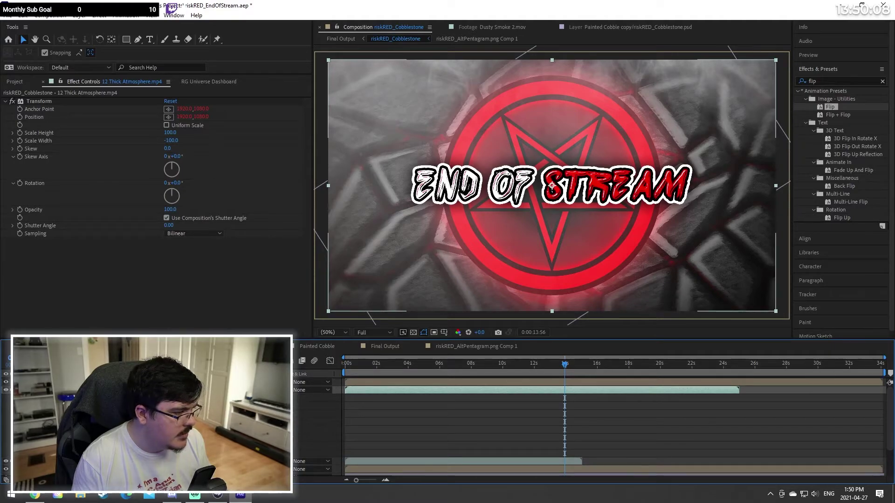
# Step: Apply the Tint effect to the 12 Thick Atmosphere.mp4 layer and set its Map White To color to pink, FFAEAE
pyautogui.click(839, 81)
pyautogui.write('tint')
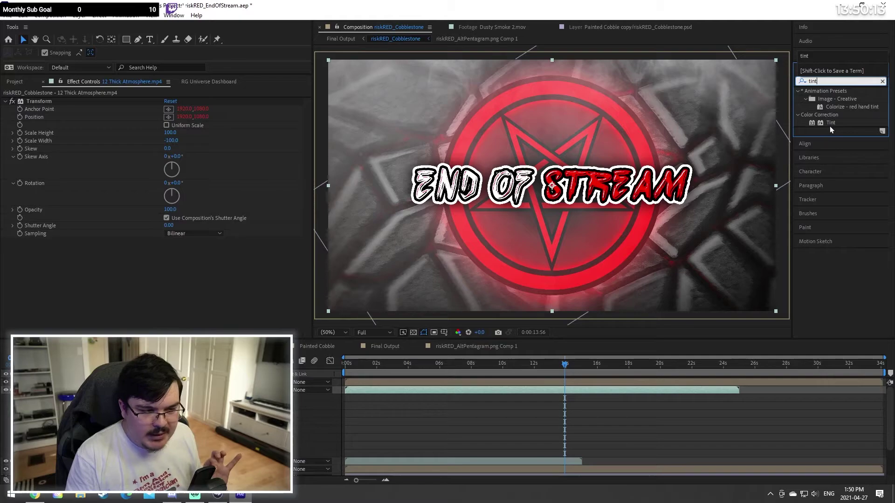
pyautogui.moveTo(830, 123); pyautogui.dragTo(140, 390)
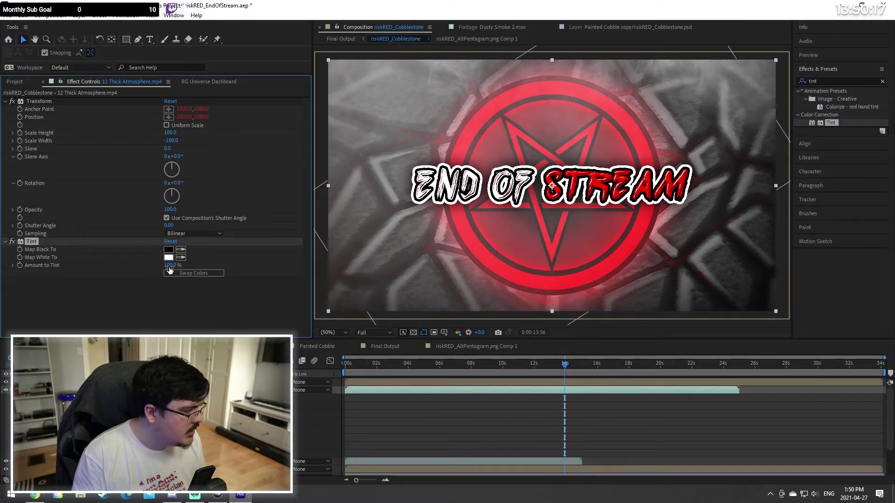
pyautogui.click(168, 257)
pyautogui.click(33, 22)
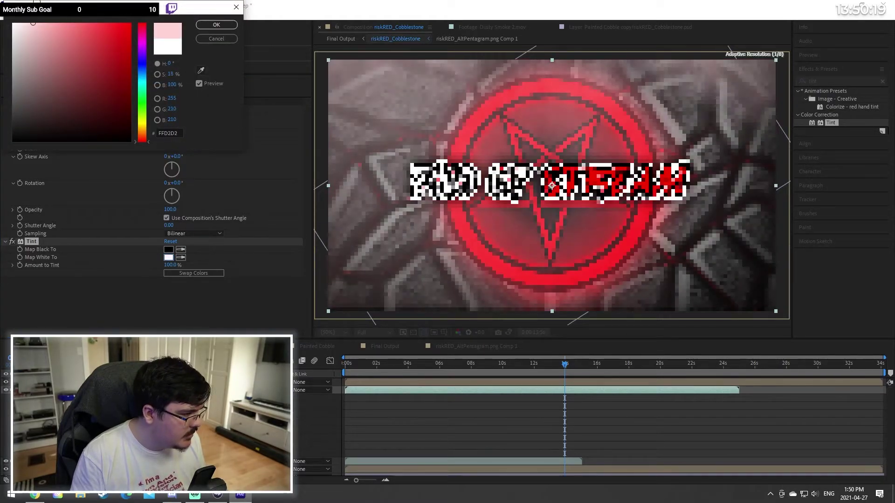
pyautogui.click(49, 22)
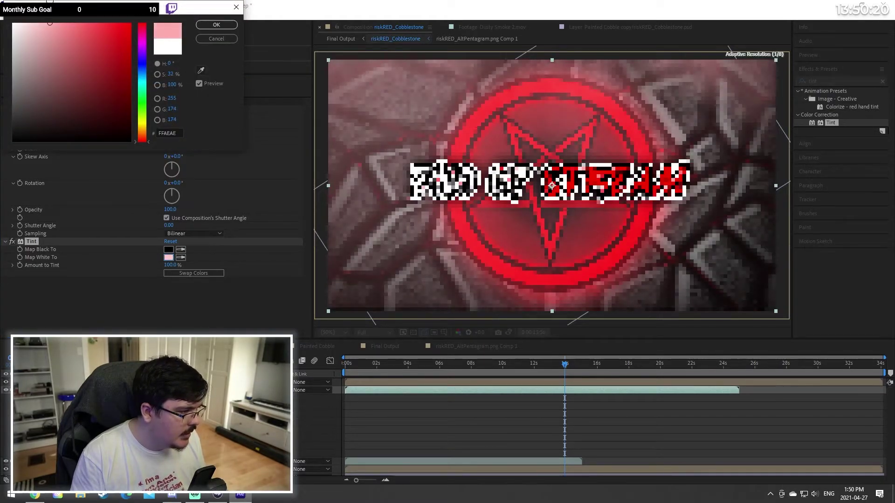
pyautogui.click(218, 25)
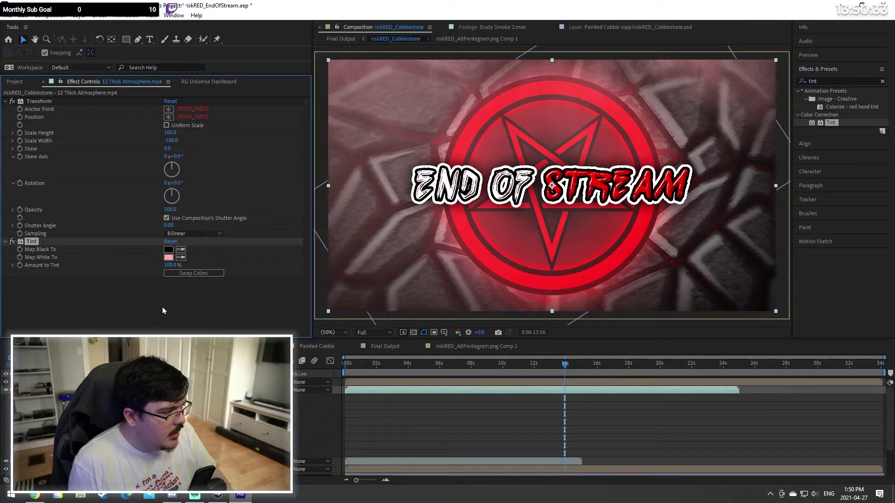
# Step: Check the tinted atmosphere around the 4-second mark, then reopen the Final Output composition to view the combined look
pyautogui.moveTo(424, 364); pyautogui.dragTo(404, 368)
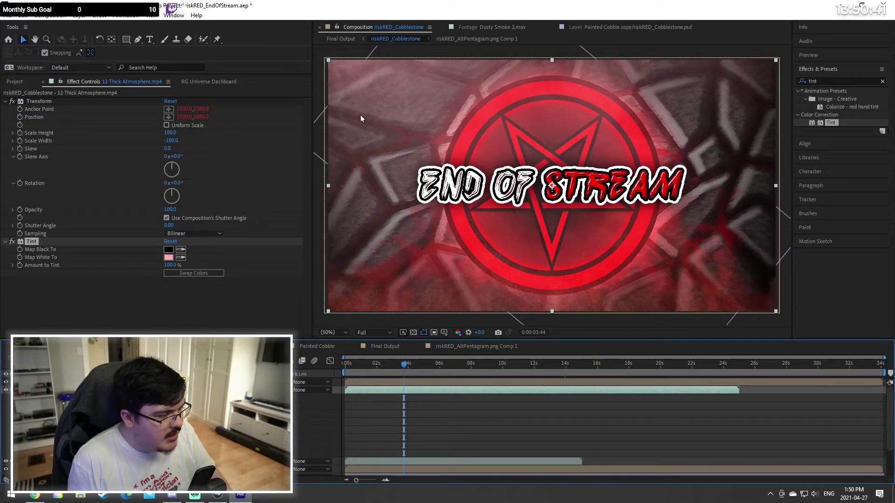
pyautogui.click(469, 346)
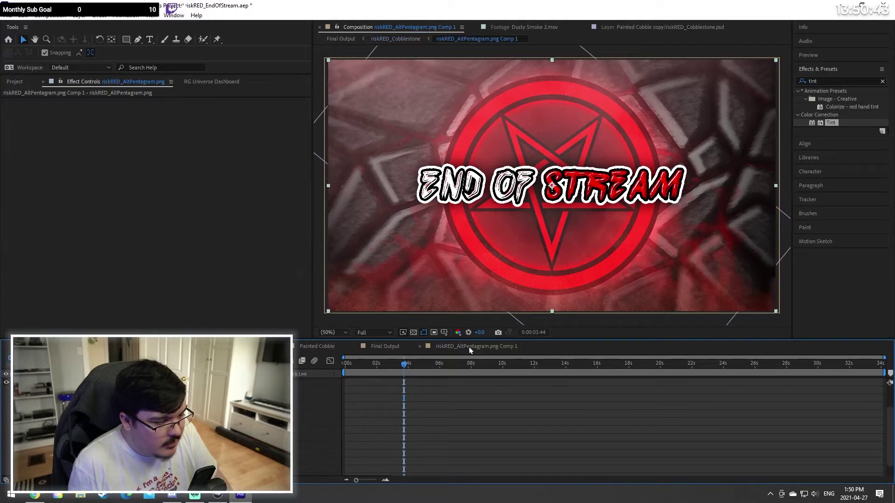
pyautogui.click(355, 346)
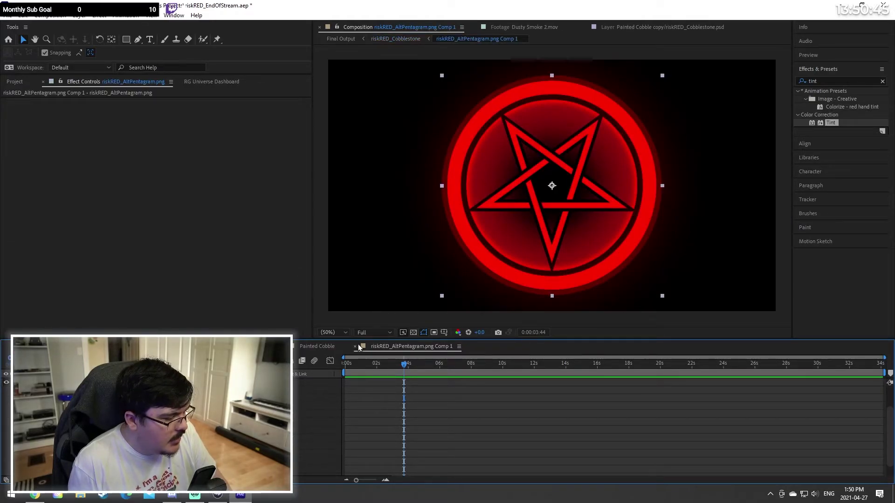
pyautogui.click(14, 81)
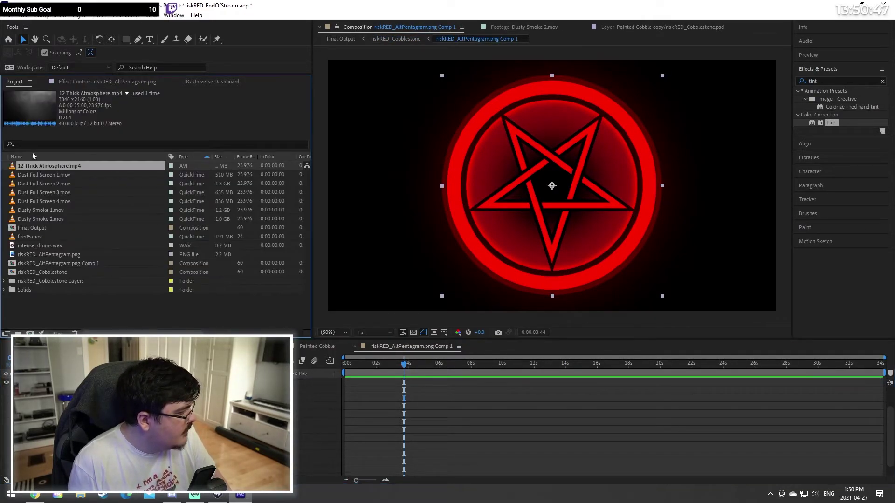
pyautogui.doubleClick(41, 228)
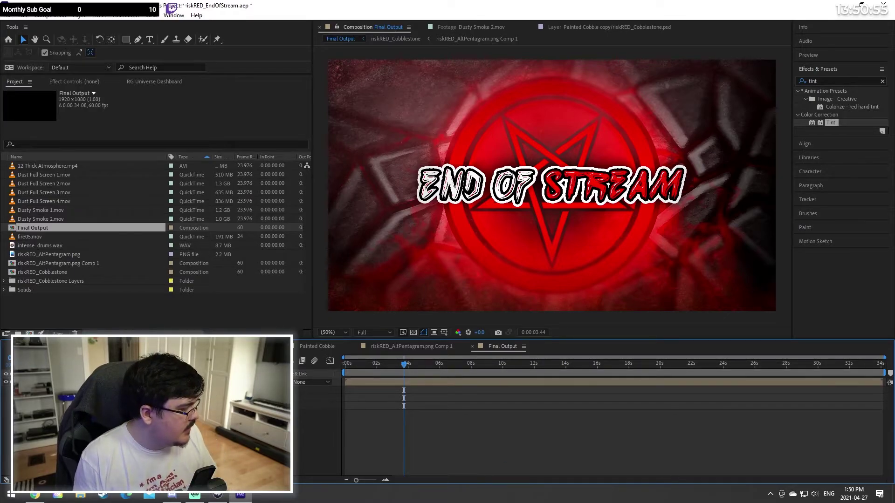
# Step: Lower the opacity of the 12 Thick Atmosphere.mp4 layer in riskRED_Cobblestone and check the result in Final Output
pyautogui.doubleClick(472, 205)
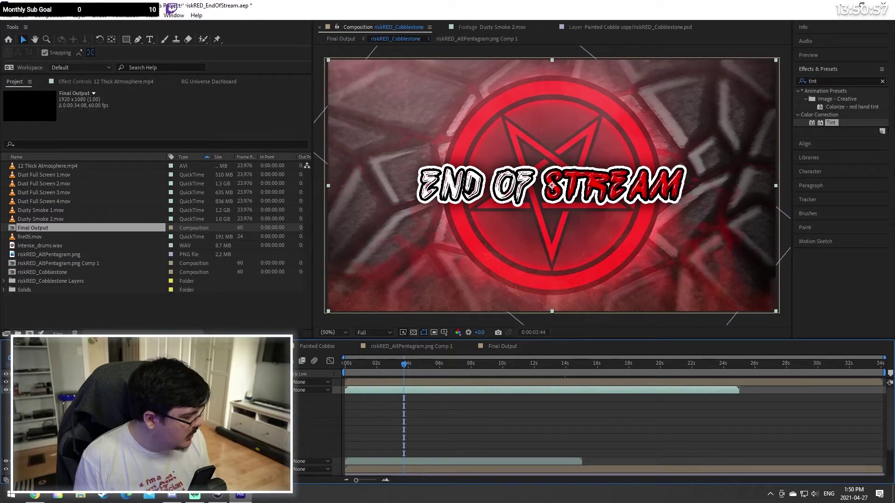
pyautogui.moveTo(217, 446); pyautogui.dragTo(196, 446)
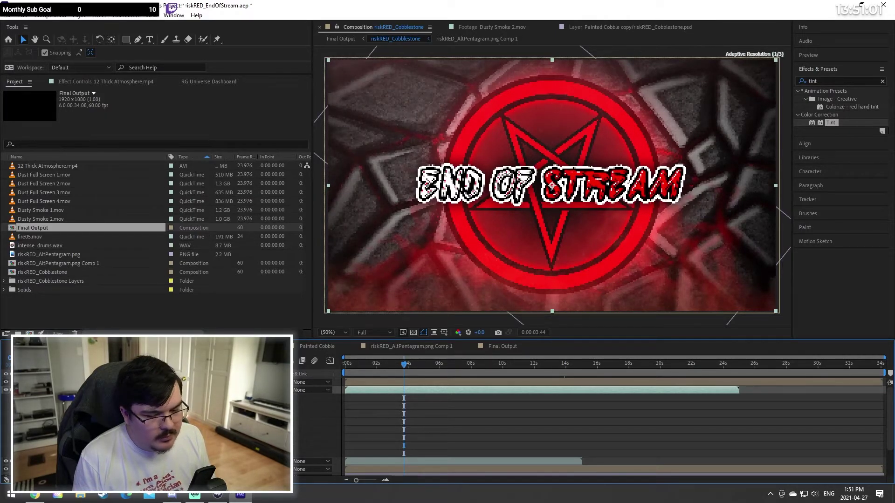
pyautogui.click(495, 345)
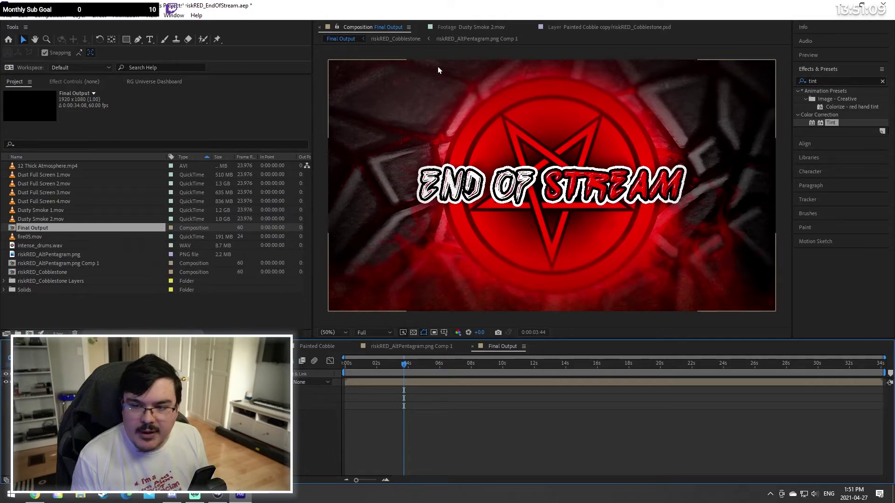
# Step: Temporarily hide the 12 Thick Atmosphere.mp4 layer to compare Final Output without it, and show the layer again
pyautogui.click(240, 346)
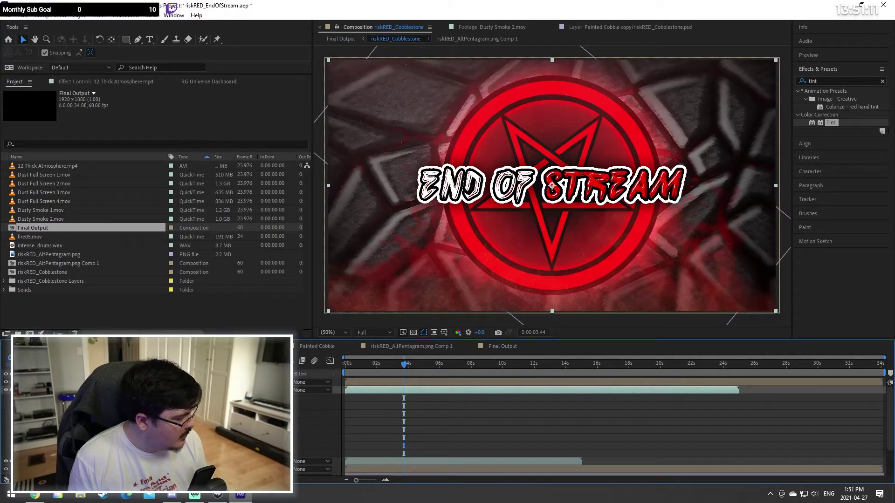
pyautogui.click(6, 391)
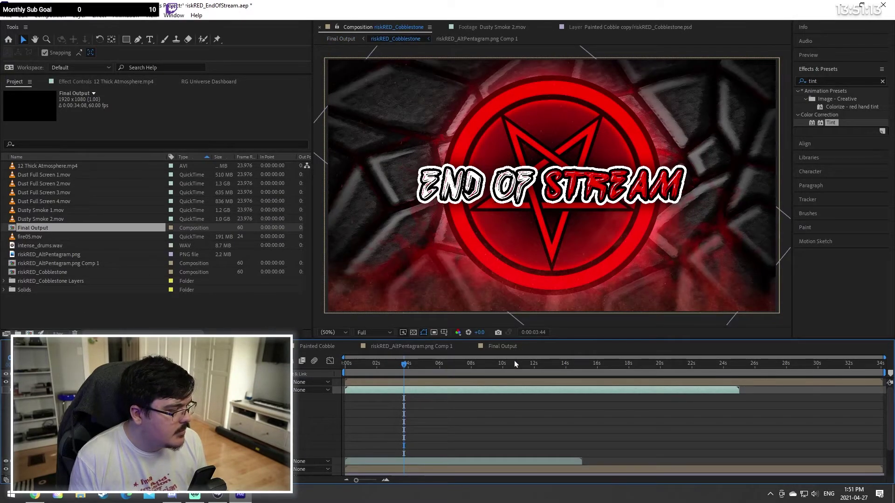
pyautogui.click(503, 347)
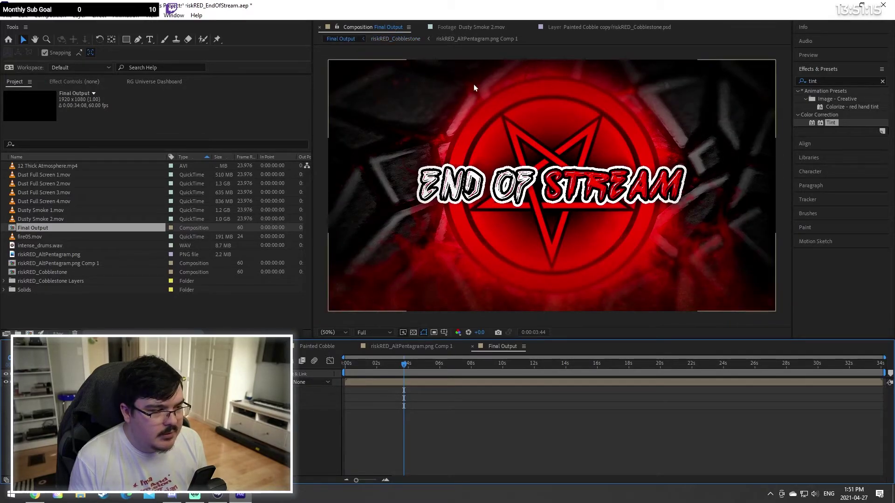
pyautogui.click(240, 346)
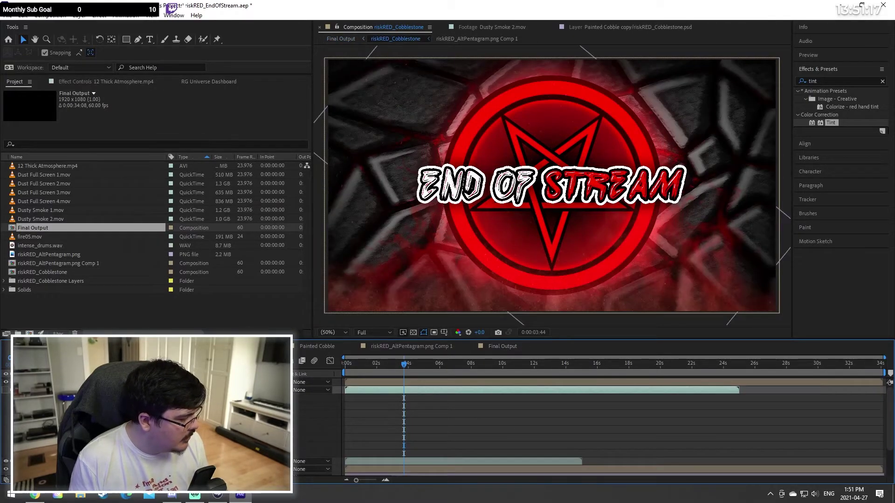
pyautogui.click(5, 390)
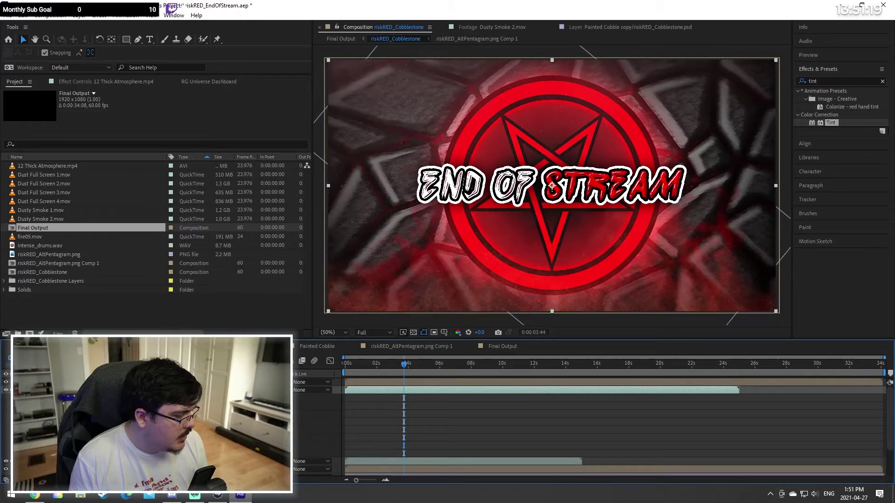
# Step: Raise the 12 Thick Atmosphere.mp4 layer's opacity slightly and compare the look in riskRED_Cobblestone and Final Output
pyautogui.moveTo(163, 445); pyautogui.dragTo(177, 446)
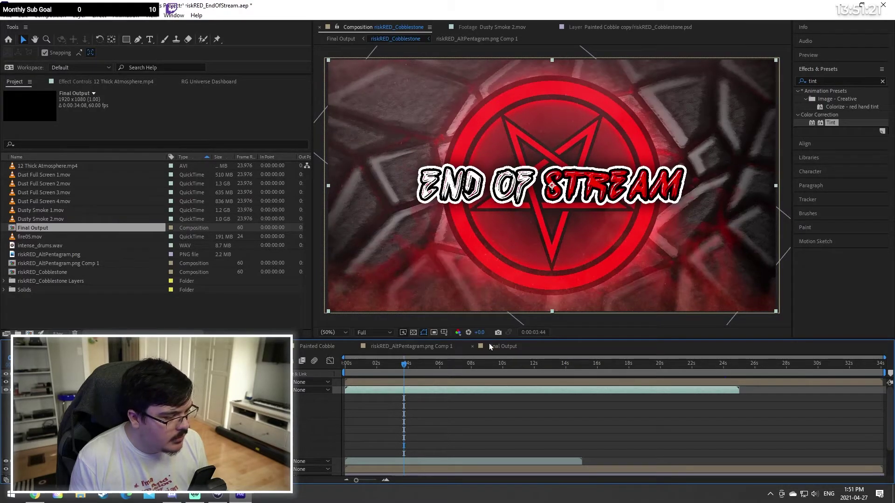
pyautogui.click(503, 347)
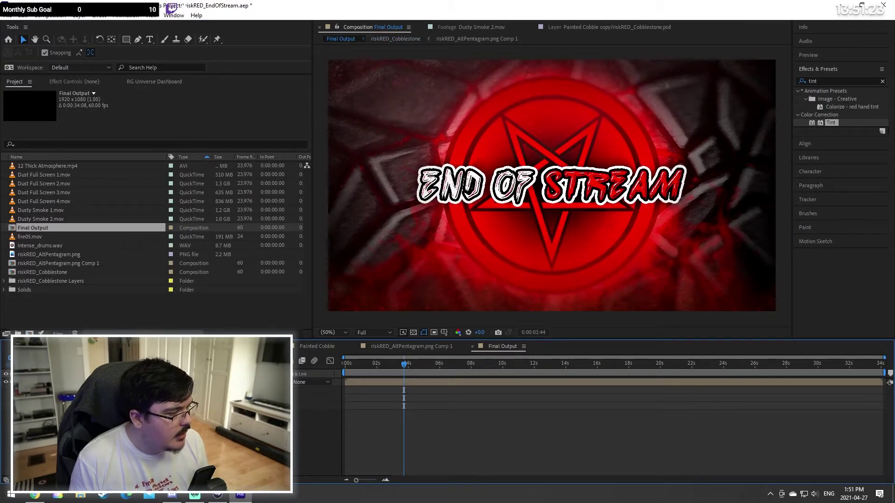
pyautogui.click(46, 346)
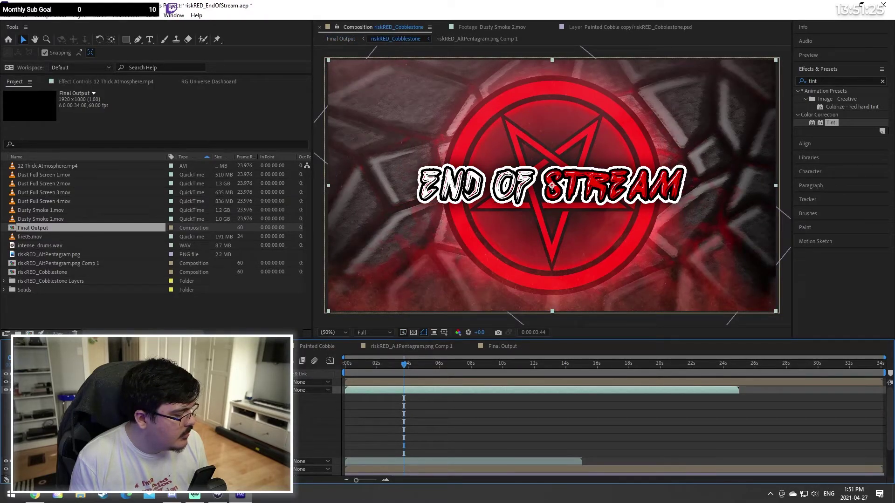
pyautogui.click(495, 346)
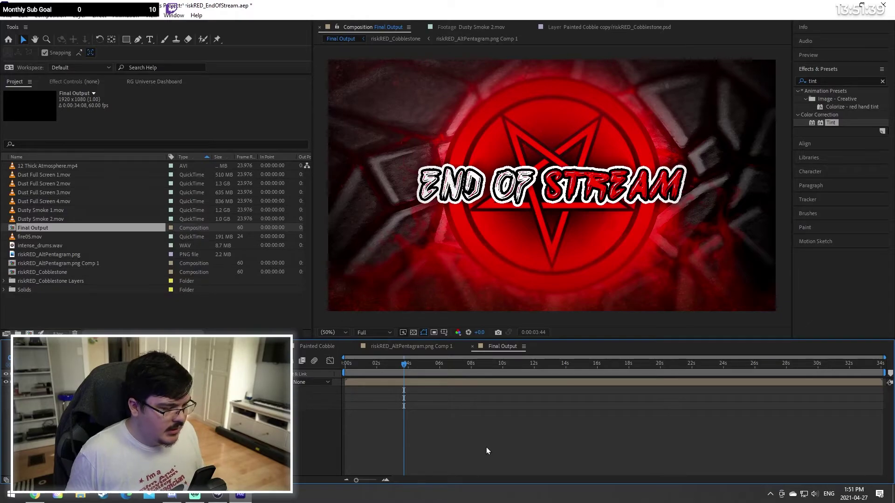
# Step: Examine the fire05.mov layer in riskRED_Cobblestone near its end at about 9.5 seconds and over its first two seconds
pyautogui.click(237, 347)
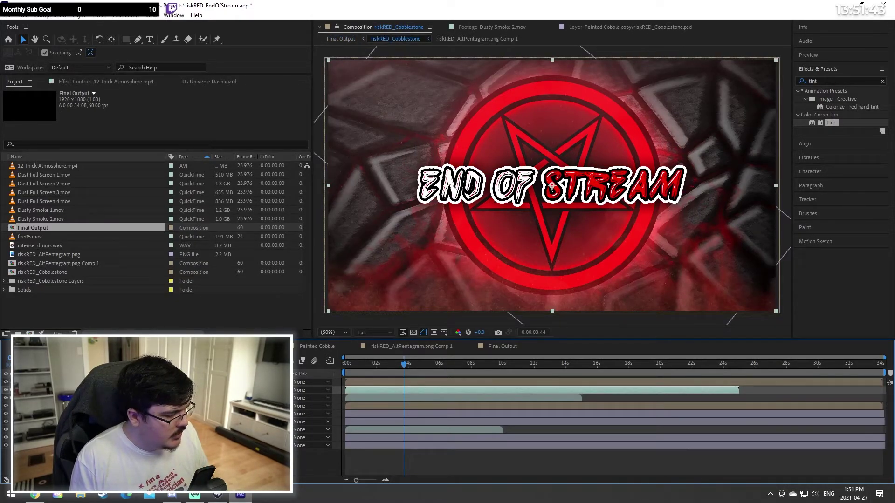
pyautogui.click(116, 430)
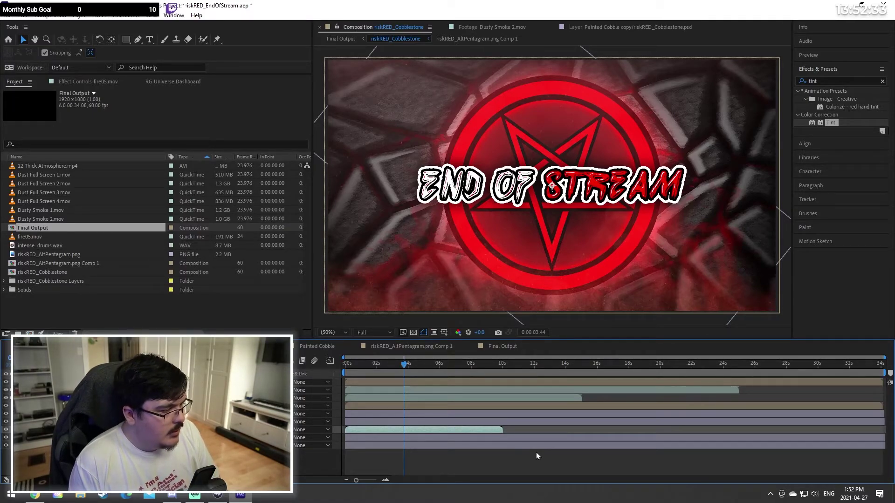
pyautogui.click(503, 346)
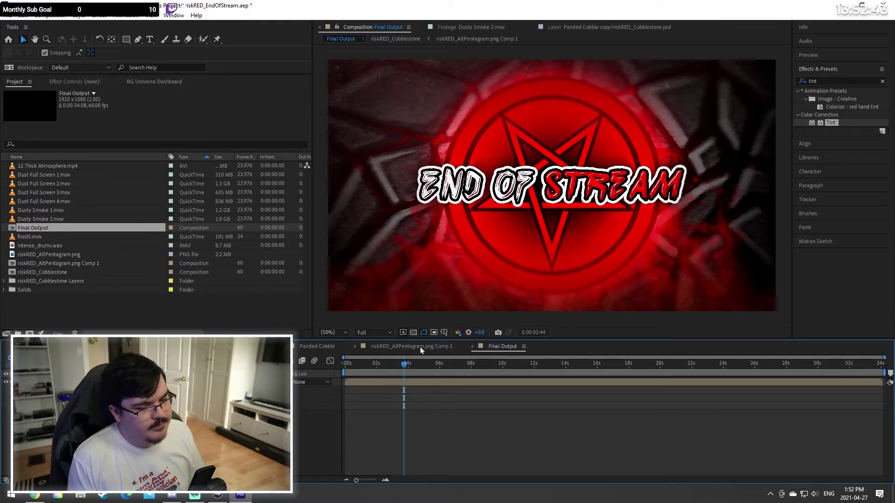
pyautogui.doubleClick(552, 187)
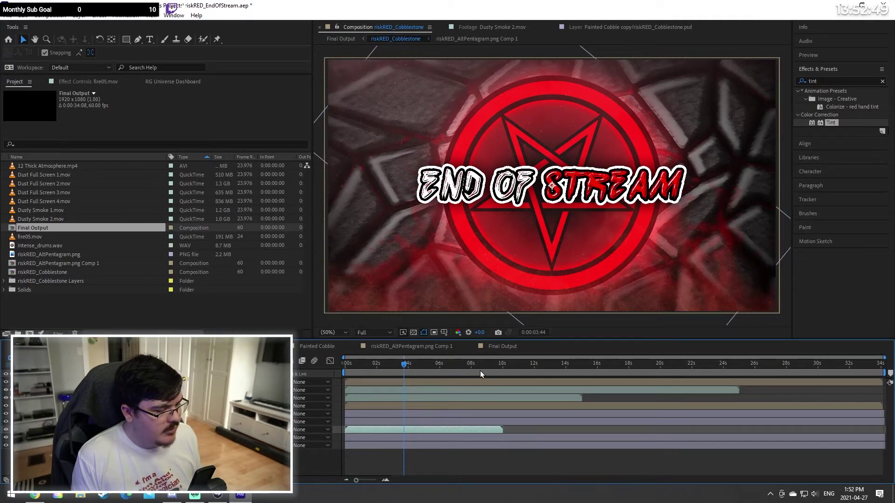
pyautogui.click(496, 362)
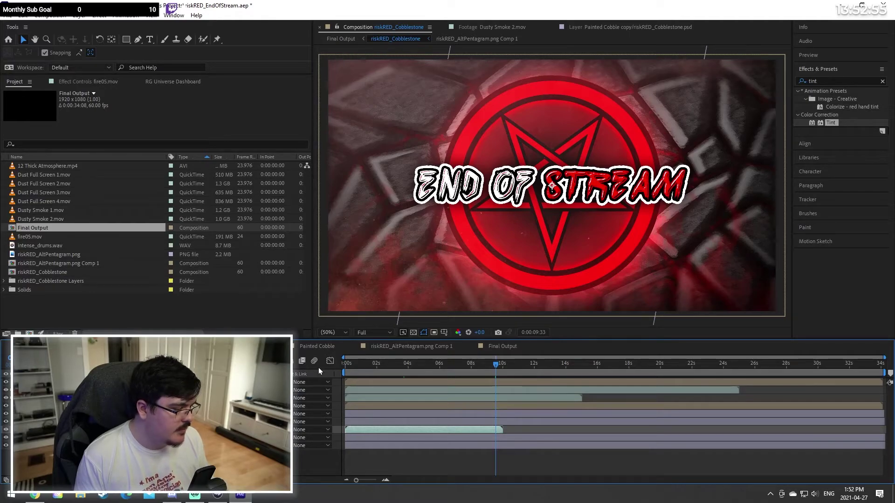
pyautogui.click(360, 362)
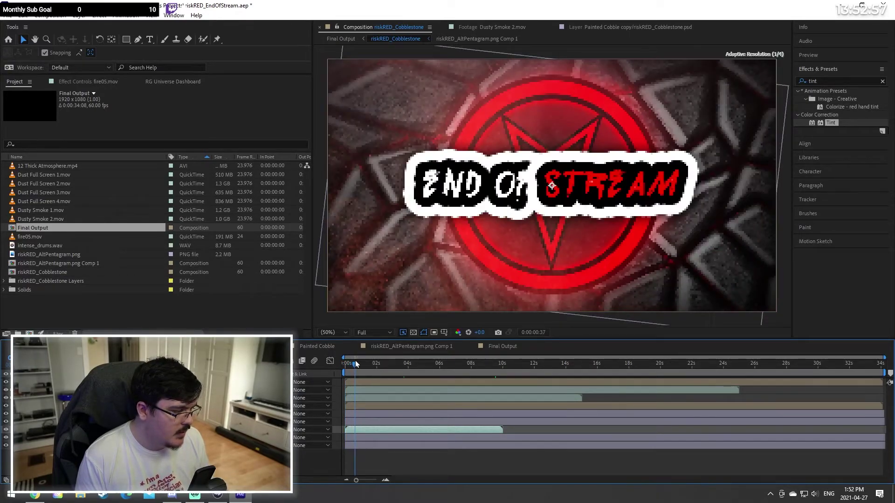
pyautogui.moveTo(365, 364); pyautogui.dragTo(381, 364)
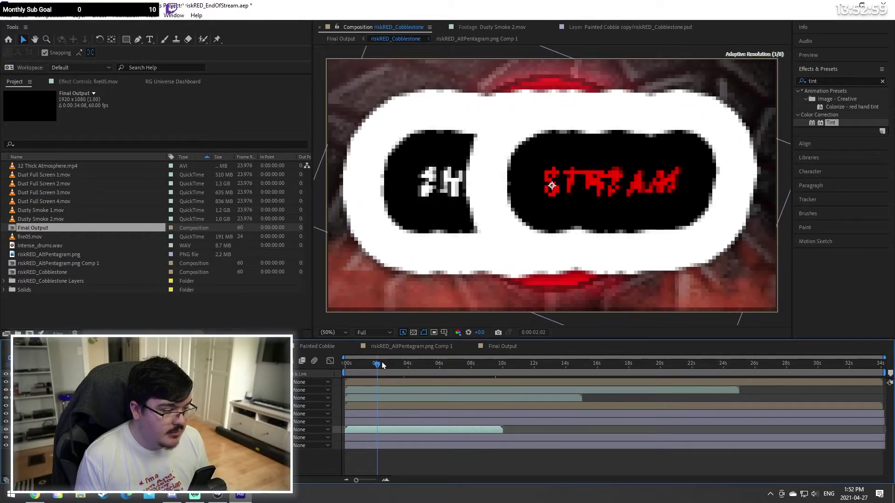
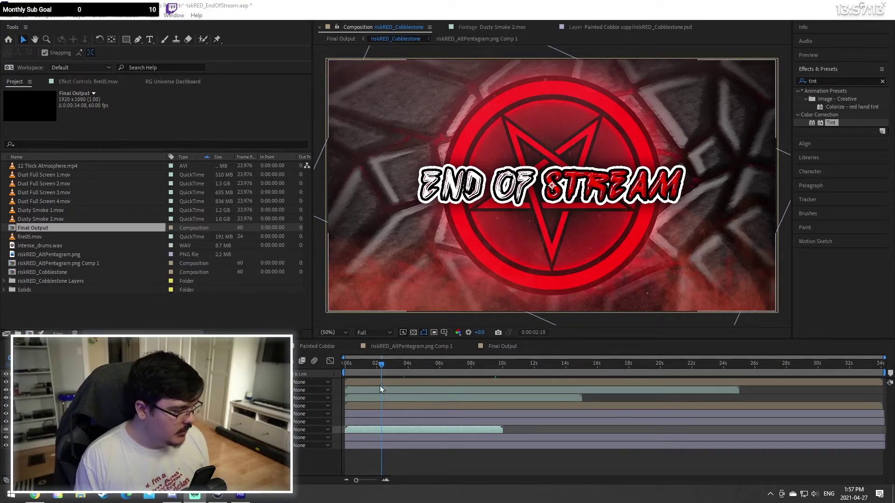
pyautogui.hotkey('alt', 'Tab')
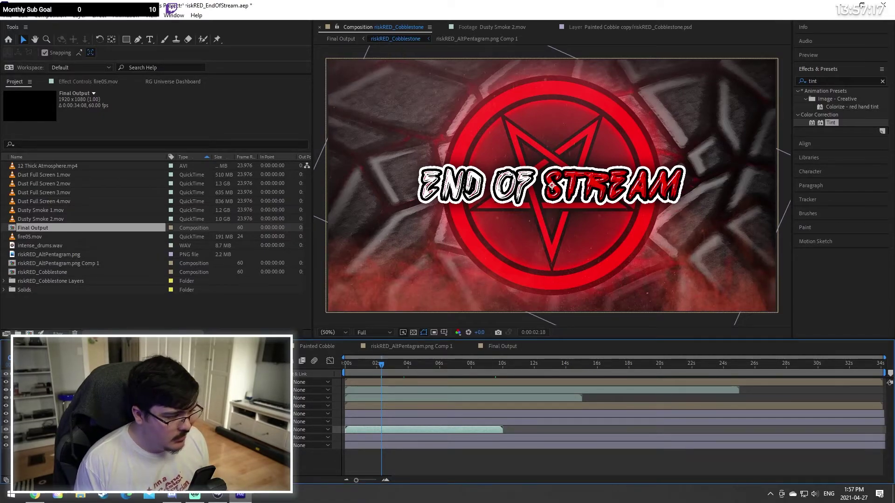
# Step: Open the fire05.mov footage, set its In point to 0:00:04:00, and review the flames through to the end
pyautogui.doubleClick(63, 236)
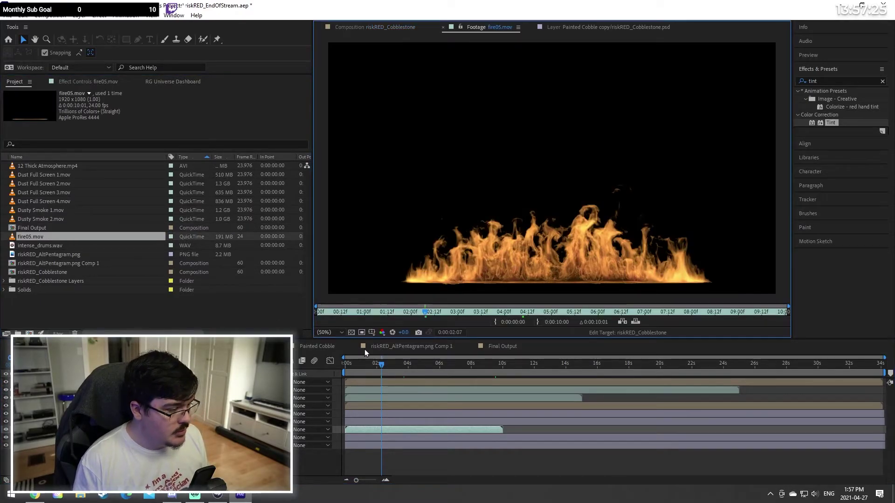
pyautogui.moveTo(433, 314); pyautogui.dragTo(505, 323)
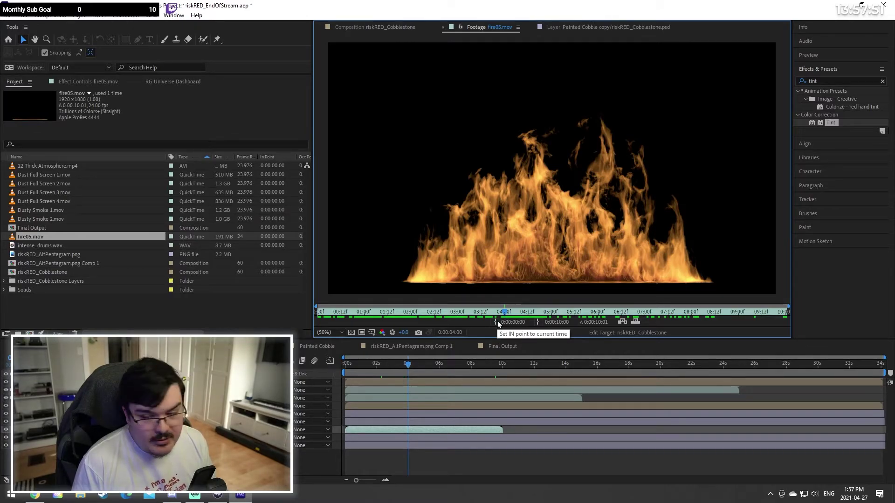
pyautogui.click(497, 320)
pyautogui.moveTo(507, 319); pyautogui.dragTo(812, 316)
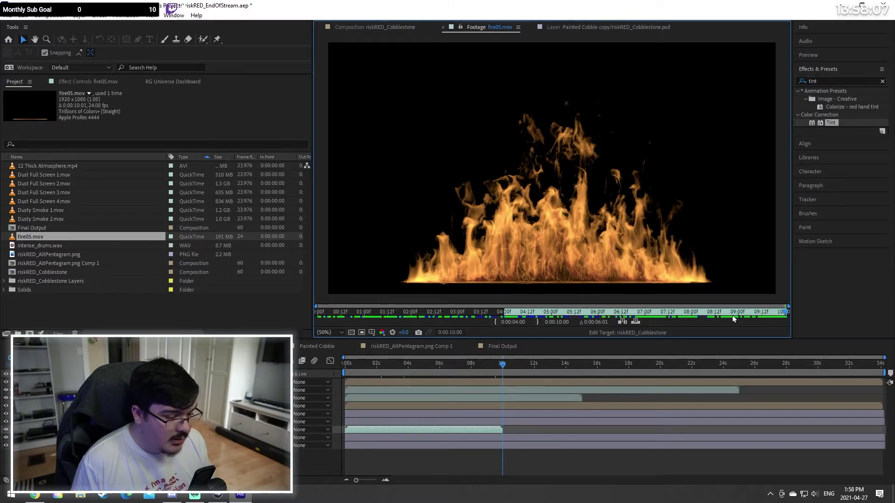
pyautogui.moveTo(785, 313)
pyautogui.mouseDown()
pyautogui.moveTo(775, 313)
pyautogui.moveTo(788, 315)
pyautogui.mouseUp()
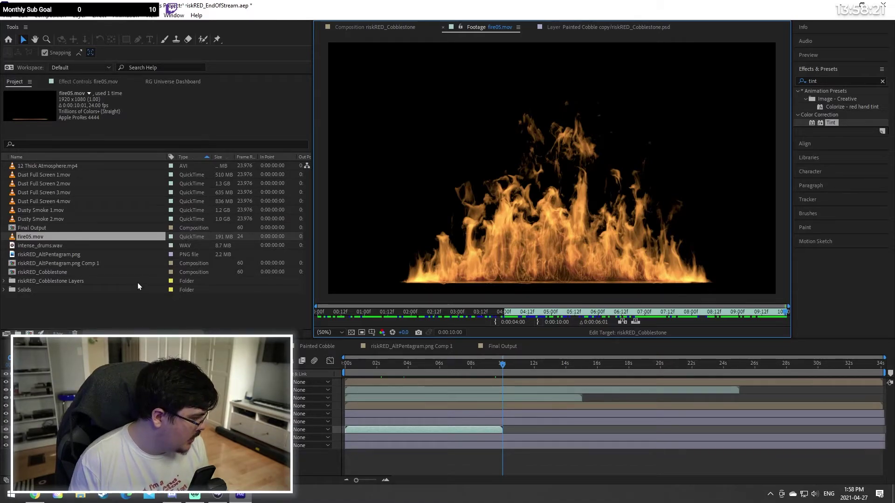
# Step: Try adding the trimmed fire05.mov footage above the existing fire layer in riskRED_Cobblestone, and delete the added layer
pyautogui.click(57, 236)
pyautogui.moveTo(56, 236); pyautogui.dragTo(307, 431)
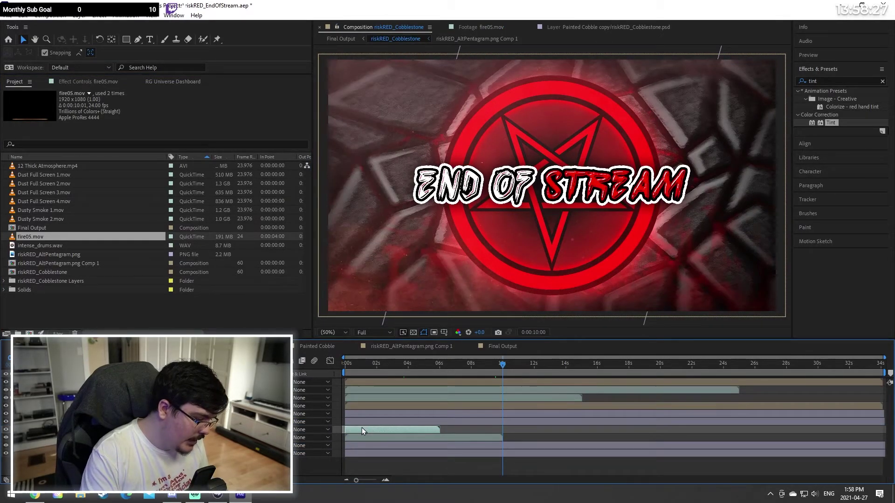
pyautogui.press('Delete')
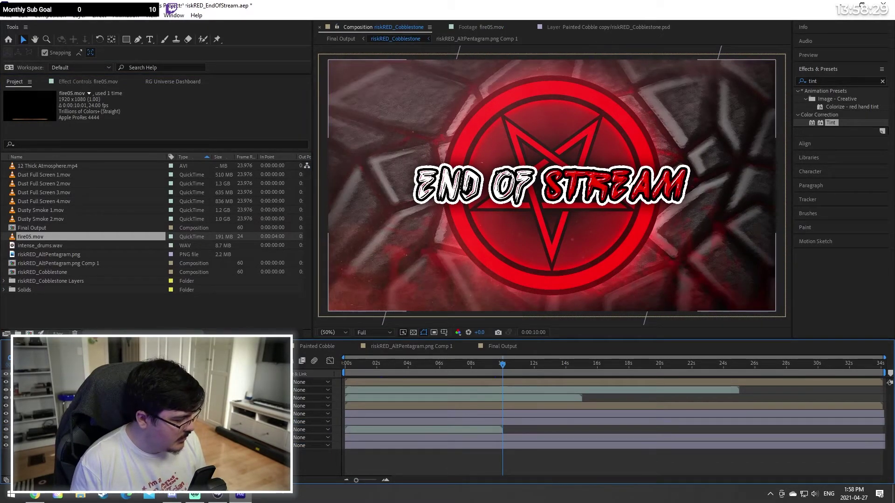
# Step: Move the current time to 0:00:04:00 and duplicate the existing fire05.mov layer
pyautogui.click(117, 430)
pyautogui.moveTo(380, 363); pyautogui.dragTo(408, 369)
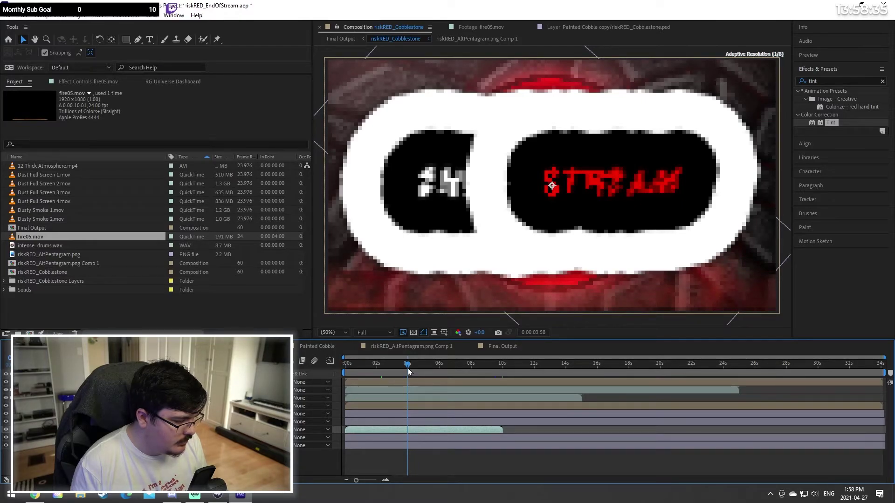
pyautogui.moveTo(366, 481); pyautogui.dragTo(371, 481)
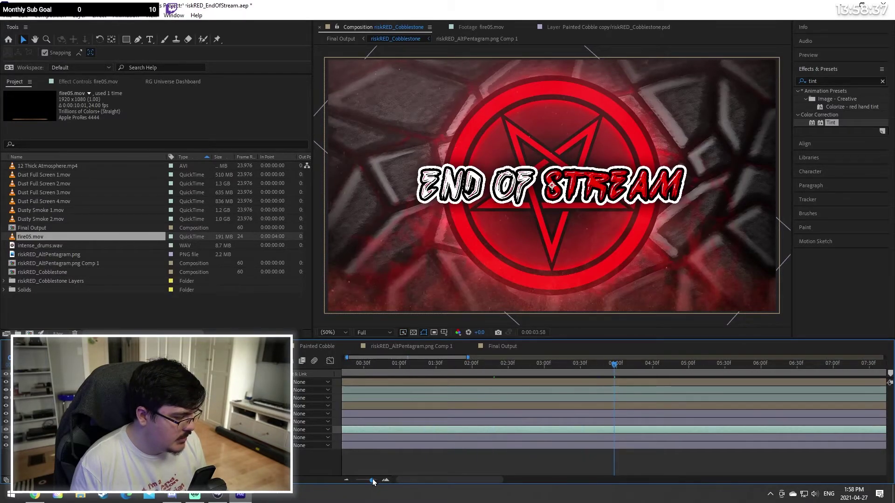
pyautogui.moveTo(615, 365); pyautogui.dragTo(616, 368)
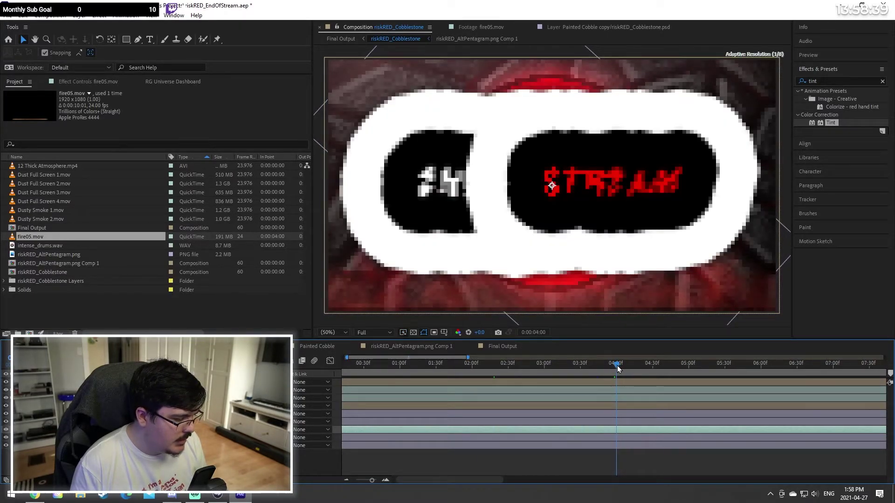
pyautogui.click(23, 16)
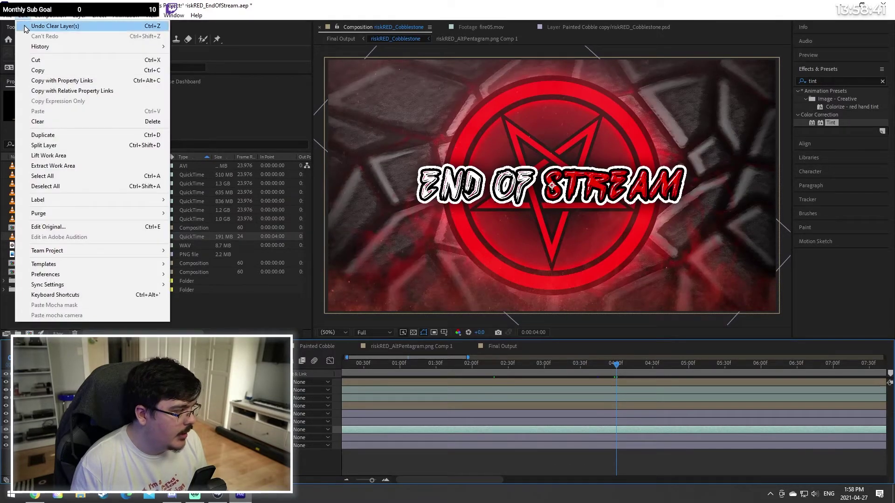
pyautogui.click(43, 135)
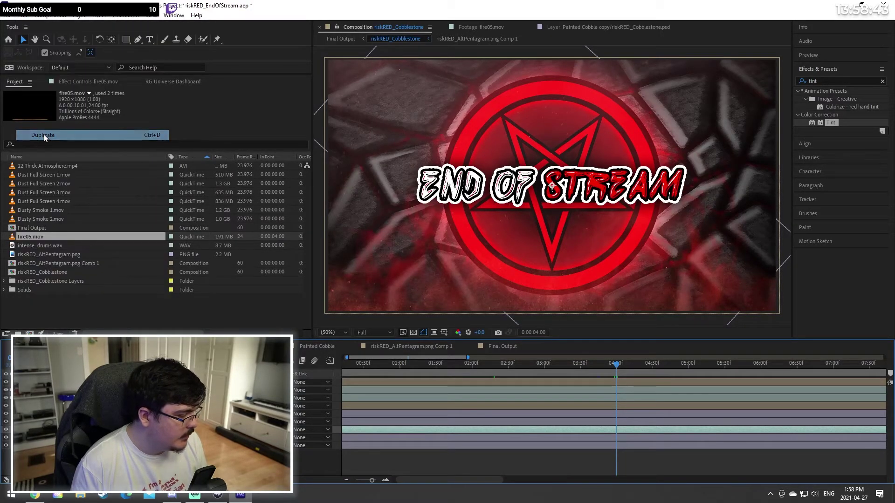
# Step: Trim the start of the duplicated fire05.mov layer to 0:00:04:00
pyautogui.moveTo(370, 481); pyautogui.dragTo(358, 480)
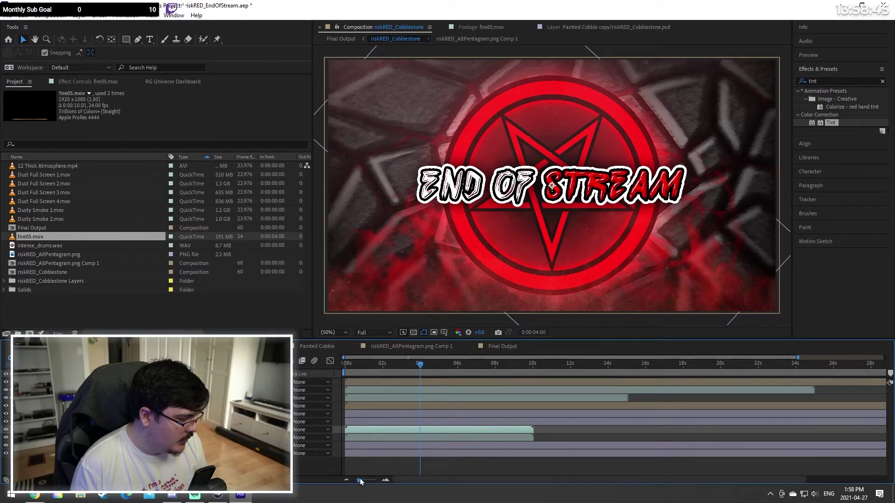
pyautogui.moveTo(359, 432); pyautogui.dragTo(423, 437)
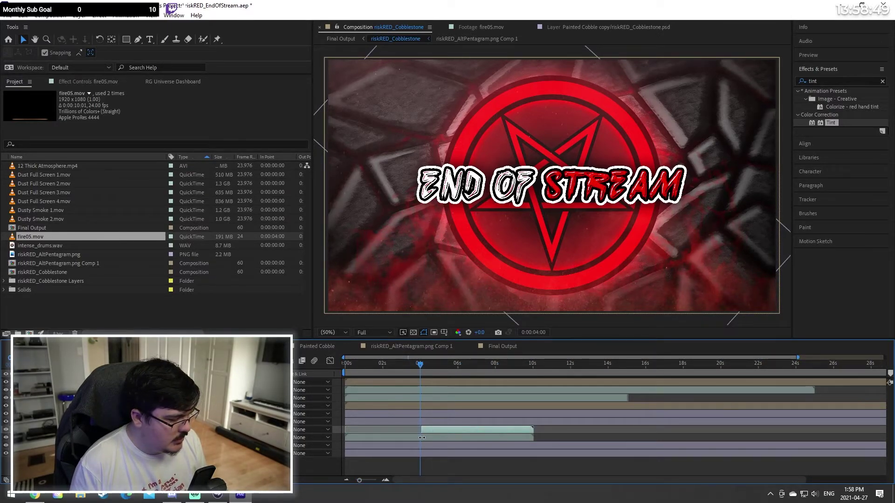
pyautogui.moveTo(360, 480); pyautogui.dragTo(385, 482)
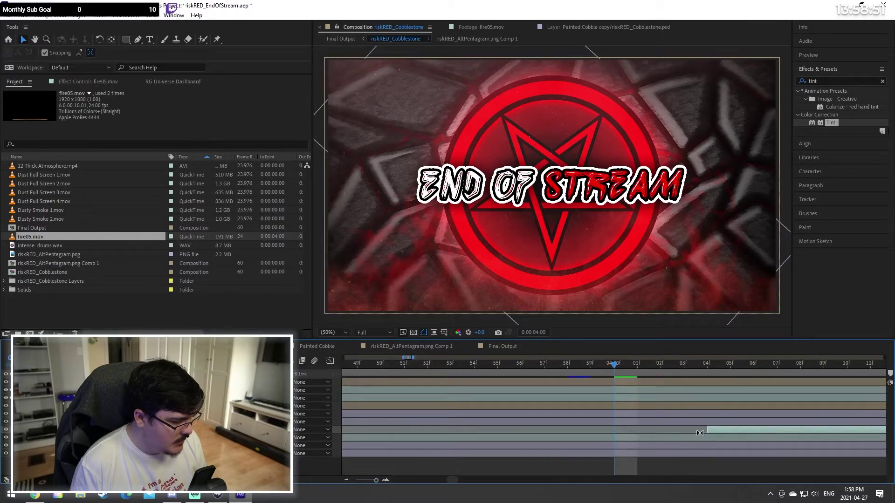
pyautogui.moveTo(703, 432); pyautogui.dragTo(603, 444)
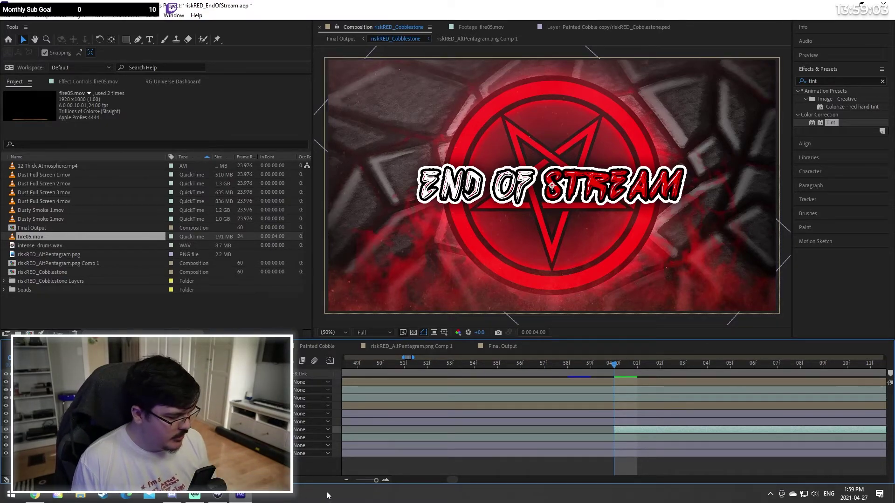
# Step: Move the trimmed fire05.mov duplicate so it begins where the original fire layer ends, at about 10 seconds
pyautogui.moveTo(376, 480); pyautogui.dragTo(365, 483)
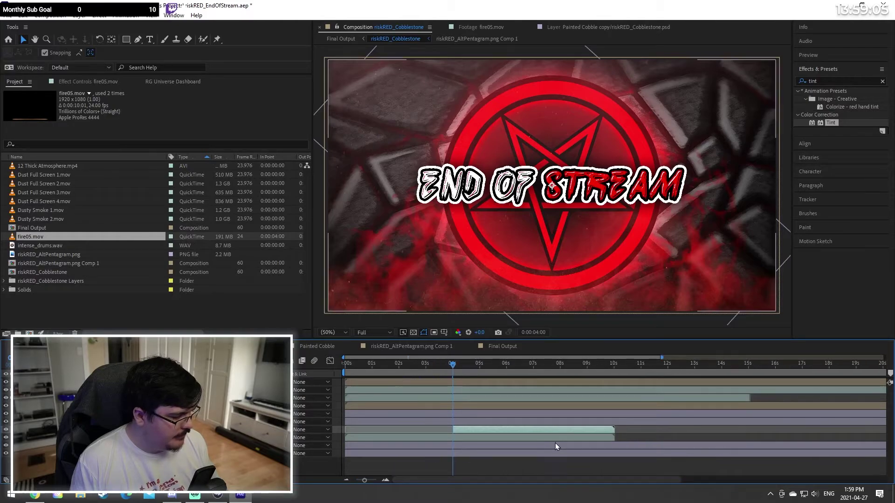
pyautogui.moveTo(553, 429); pyautogui.dragTo(673, 431)
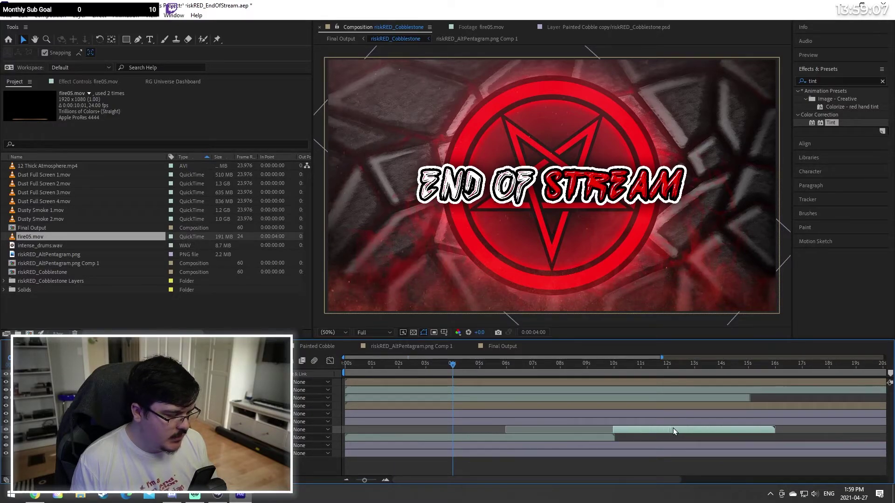
pyautogui.click(617, 363)
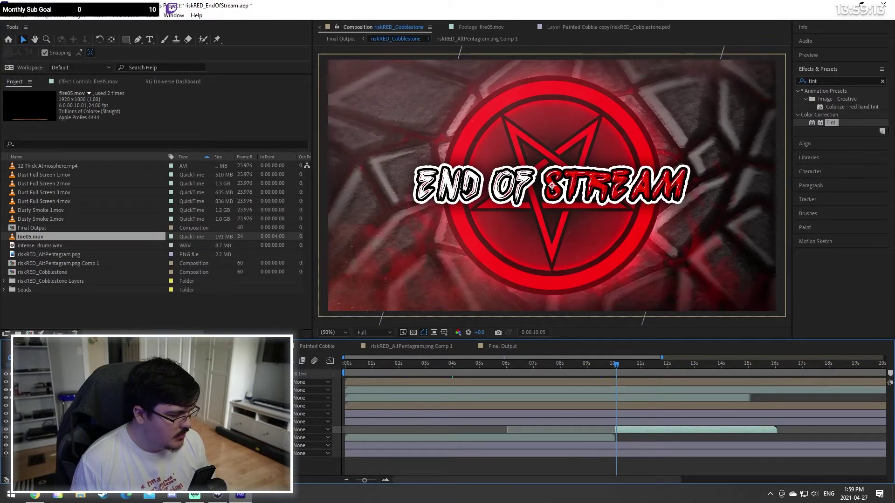
# Step: Open the fire05.mov footage and check the flames at the end of the clip, at 0:00:10:00
pyautogui.click(144, 240)
pyautogui.doubleClick(144, 237)
pyautogui.moveTo(768, 311); pyautogui.dragTo(790, 314)
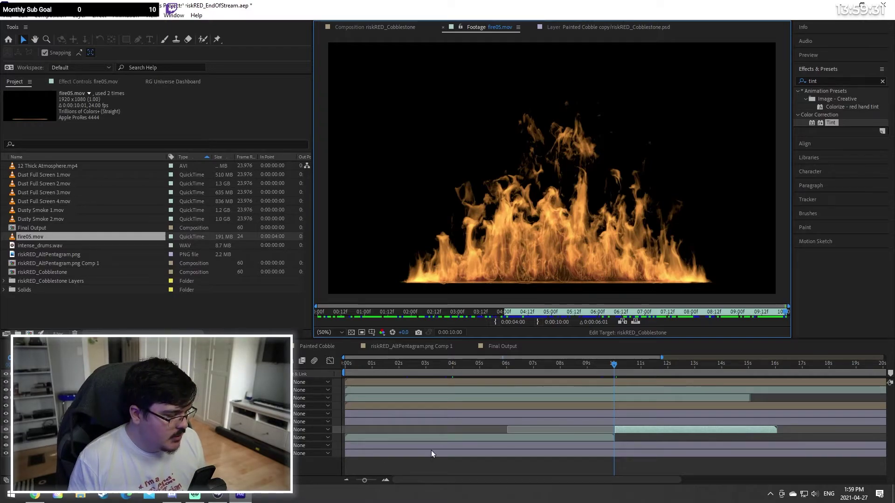
# Step: Examine the join between the original and duplicated fire05.mov layers around 0:00:10:00 in the timeline
pyautogui.moveTo(365, 480); pyautogui.dragTo(379, 483)
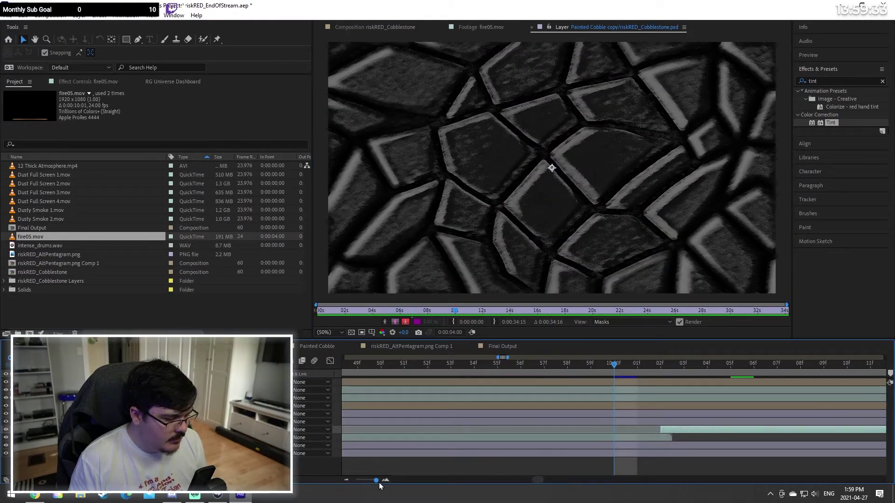
pyautogui.moveTo(690, 431)
pyautogui.mouseDown()
pyautogui.moveTo(708, 433)
pyautogui.moveTo(692, 434)
pyautogui.mouseUp()
pyautogui.moveTo(377, 484); pyautogui.dragTo(364, 483)
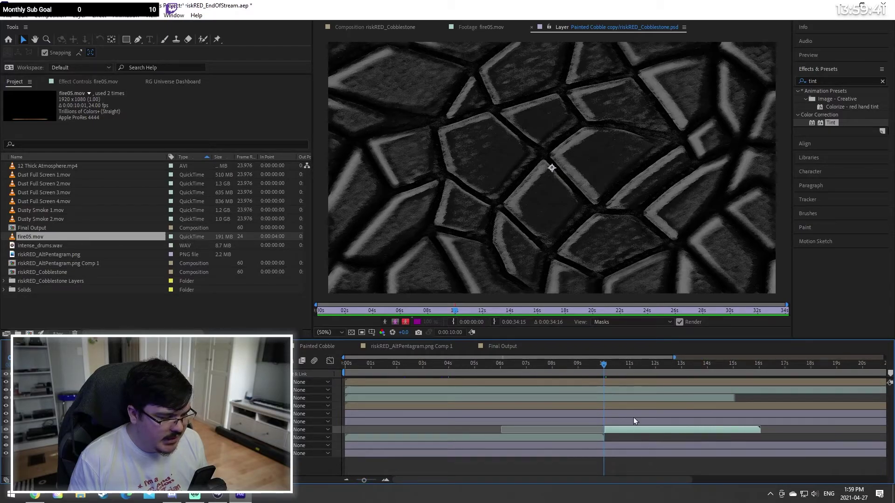
pyautogui.moveTo(599, 369); pyautogui.dragTo(593, 368)
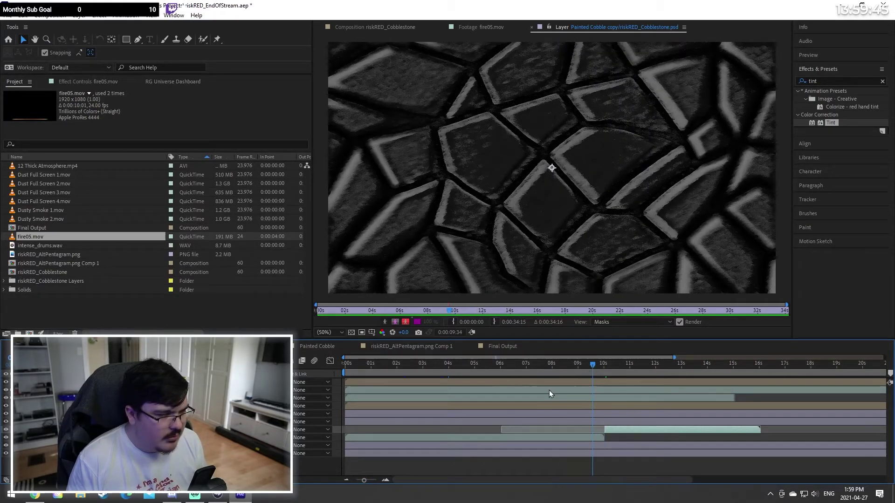
pyautogui.moveTo(364, 484); pyautogui.dragTo(373, 485)
pyautogui.moveTo(624, 368); pyautogui.dragTo(656, 381)
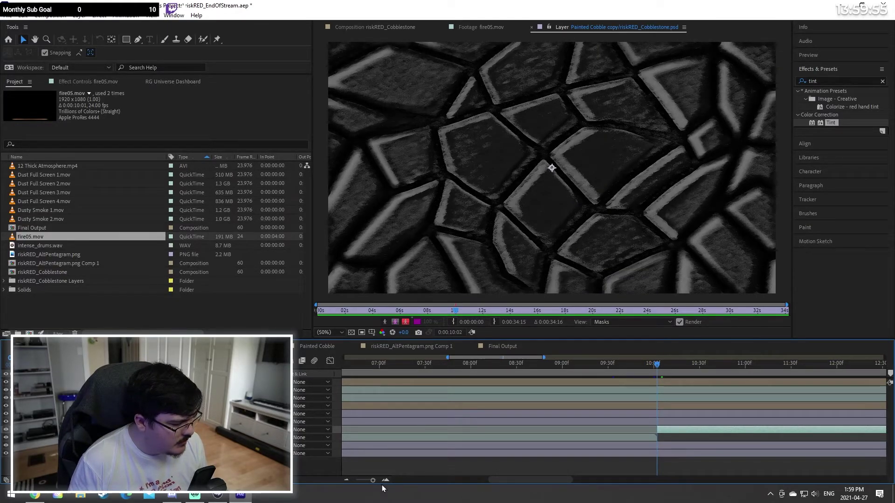
# Step: Move the duplicated fire05.mov layer so its trimmed section starts at 0:00:00:00
pyautogui.moveTo(372, 480); pyautogui.dragTo(334, 481)
pyautogui.click(367, 368)
pyautogui.moveTo(352, 367); pyautogui.dragTo(332, 370)
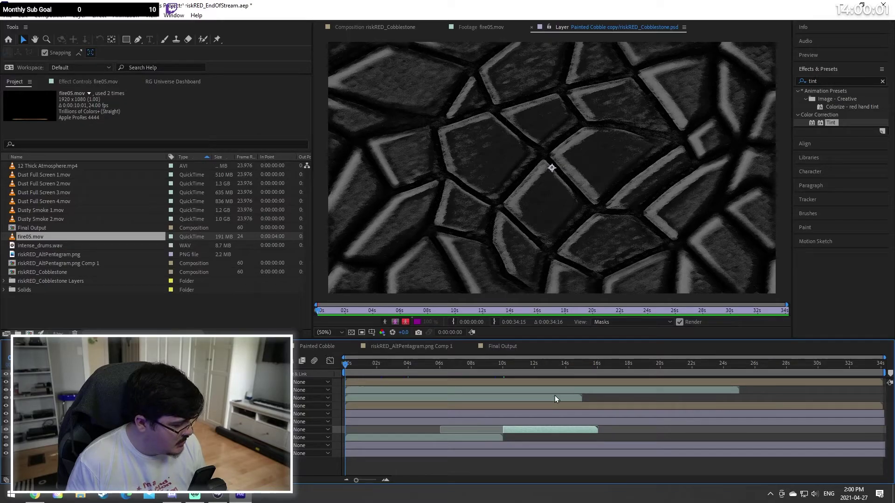
pyautogui.moveTo(525, 429); pyautogui.dragTo(379, 429)
pyautogui.hotkey('ctrl', 'z')
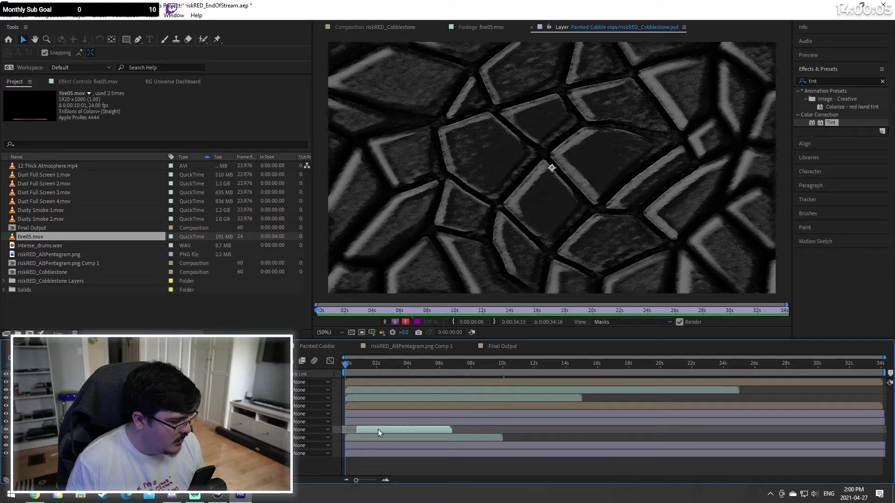
pyautogui.moveTo(358, 479); pyautogui.dragTo(375, 480)
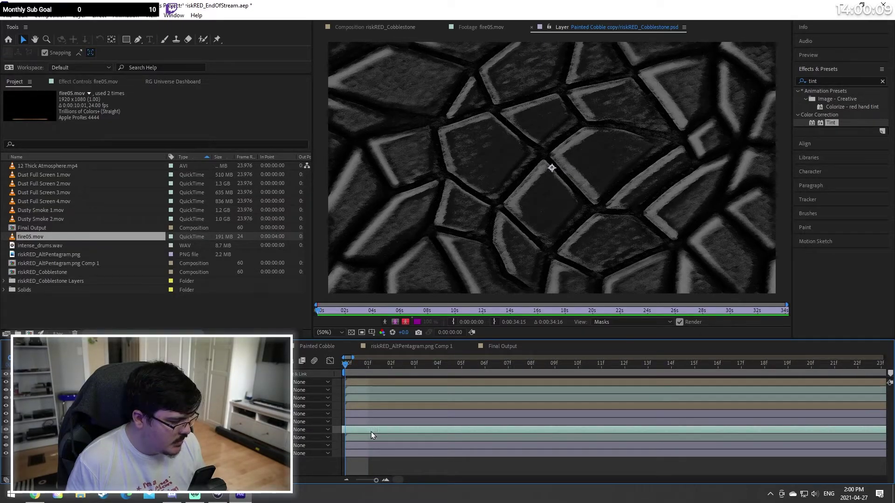
pyautogui.moveTo(407, 429); pyautogui.dragTo(423, 429)
# Step: Trim the end of the duplicated fire05.mov layer to 0:00:06:00
pyautogui.moveTo(376, 480)
pyautogui.mouseDown()
pyautogui.moveTo(362, 480)
pyautogui.moveTo(387, 478)
pyautogui.mouseUp()
pyautogui.click(479, 364)
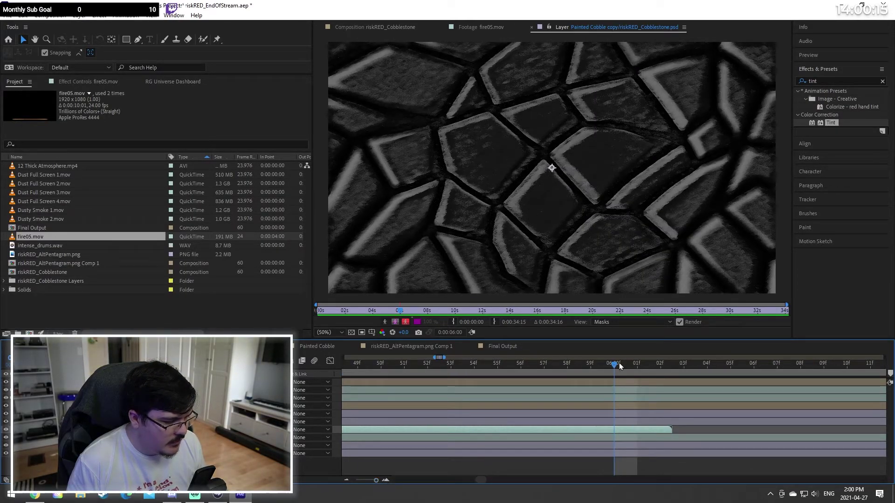
pyautogui.click(636, 363)
pyautogui.moveTo(684, 373); pyautogui.dragTo(617, 374)
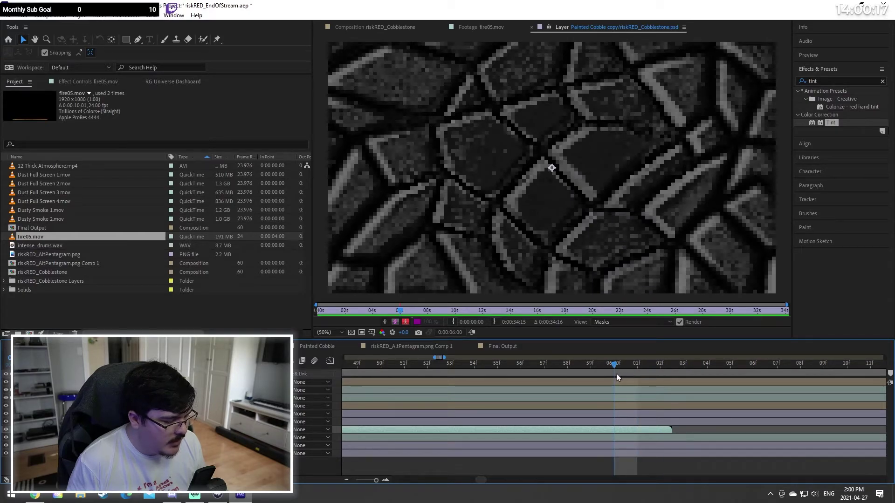
pyautogui.moveTo(671, 430); pyautogui.dragTo(633, 436)
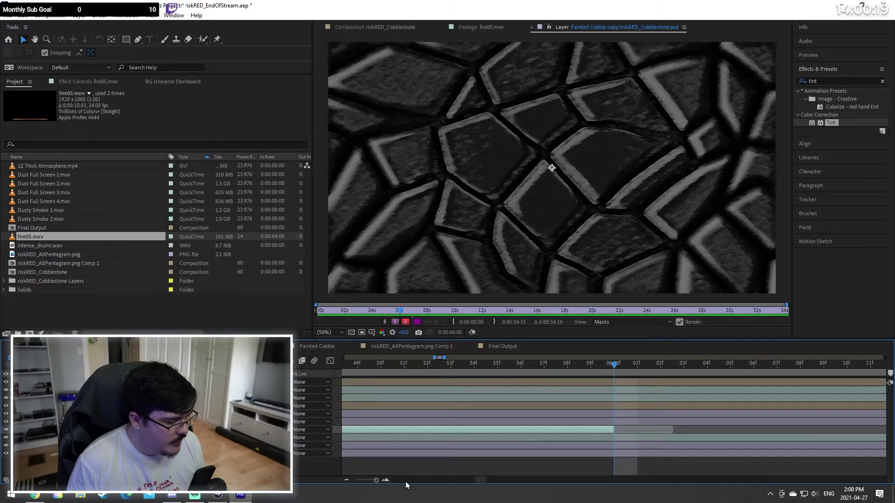
# Step: Trim the end of the original fire05.mov layer to 0:00:10:00
pyautogui.moveTo(375, 481); pyautogui.dragTo(356, 481)
pyautogui.click(503, 366)
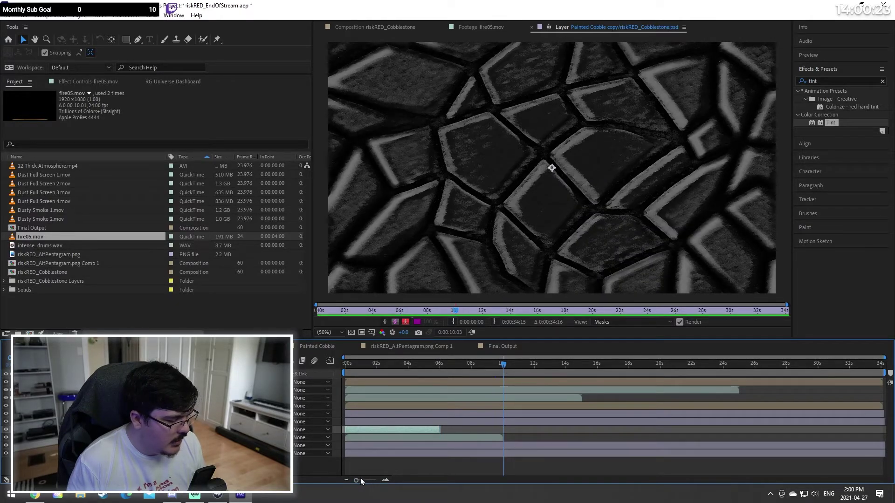
pyautogui.moveTo(361, 480); pyautogui.dragTo(376, 480)
pyautogui.click(546, 364)
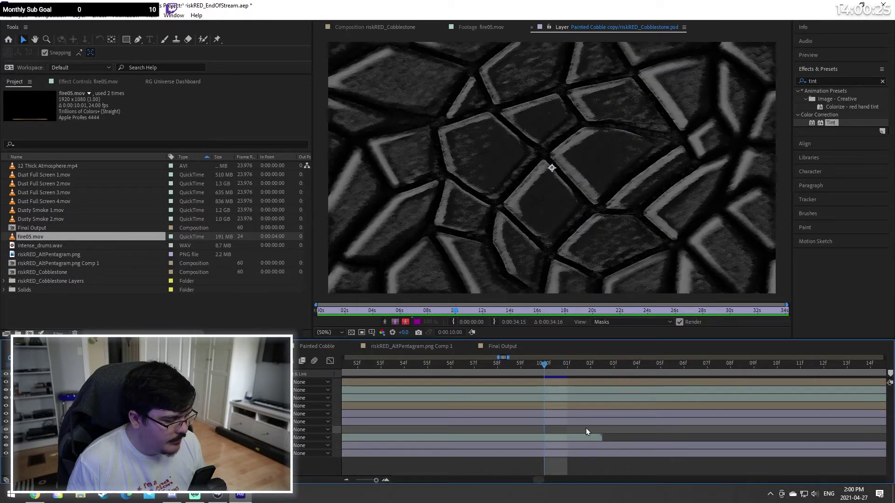
pyautogui.moveTo(602, 438); pyautogui.dragTo(544, 443)
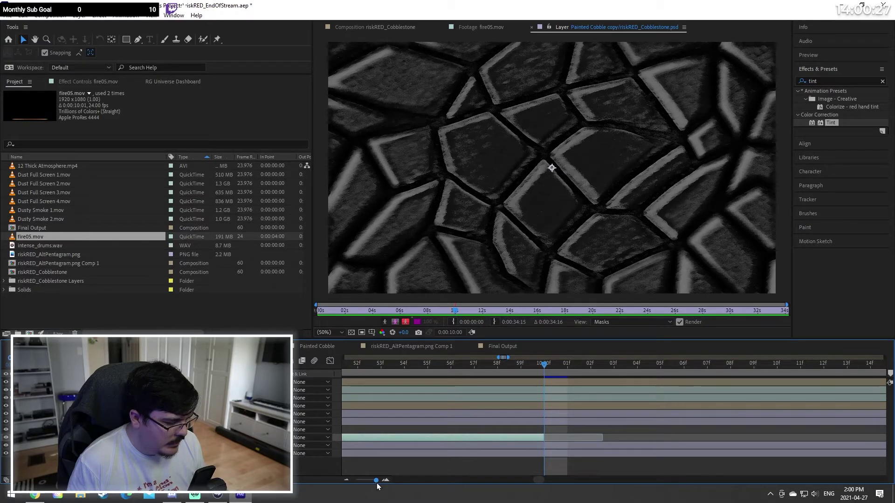
# Step: Reposition the duplicated fire05.mov layer to start at 0:00:09:30, overlapping the end of the original fire layer
pyautogui.moveTo(376, 480); pyautogui.dragTo(356, 480)
pyautogui.moveTo(383, 429); pyautogui.dragTo(538, 437)
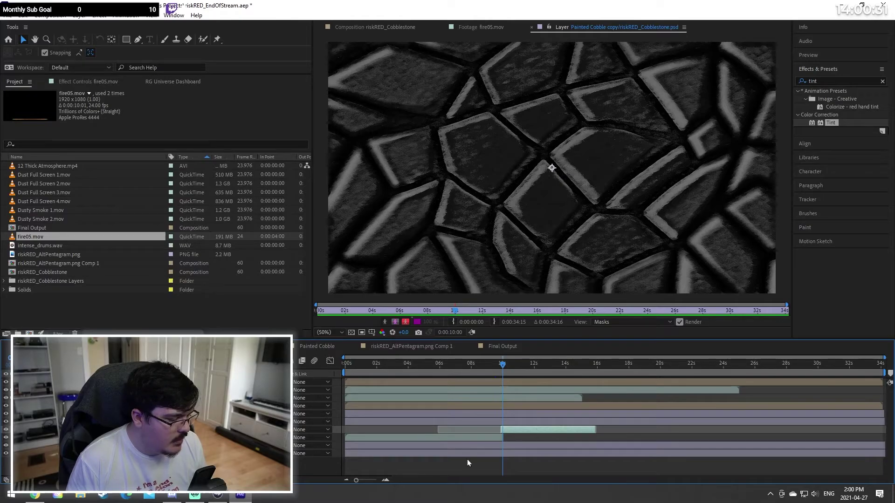
pyautogui.moveTo(355, 480); pyautogui.dragTo(376, 481)
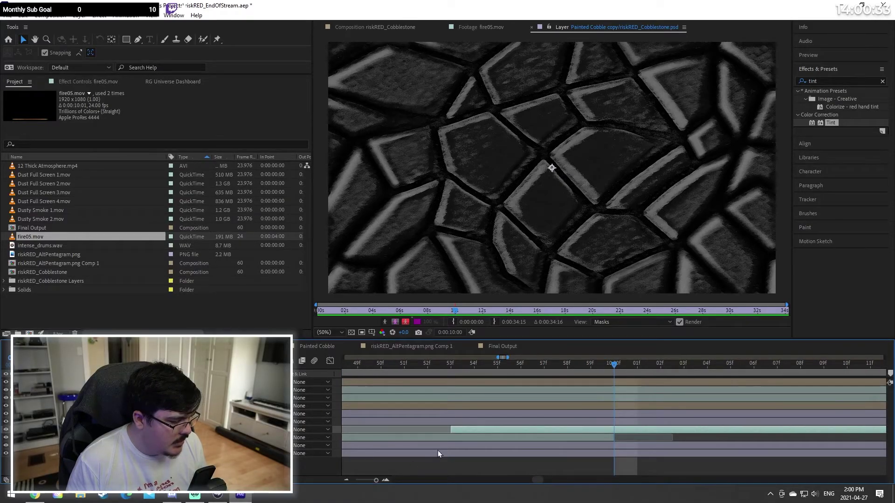
pyautogui.moveTo(611, 364); pyautogui.dragTo(567, 365)
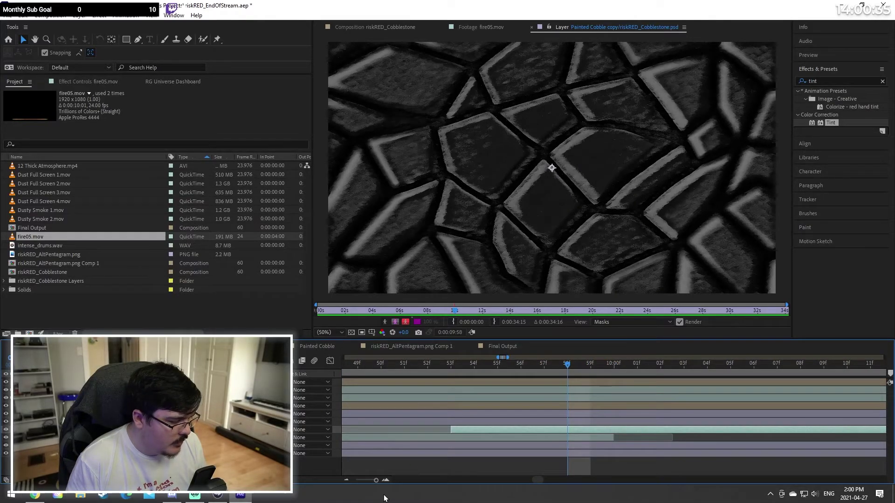
pyautogui.moveTo(376, 481); pyautogui.dragTo(373, 481)
pyautogui.moveTo(613, 366); pyautogui.dragTo(575, 368)
pyautogui.moveTo(628, 429); pyautogui.dragTo(602, 428)
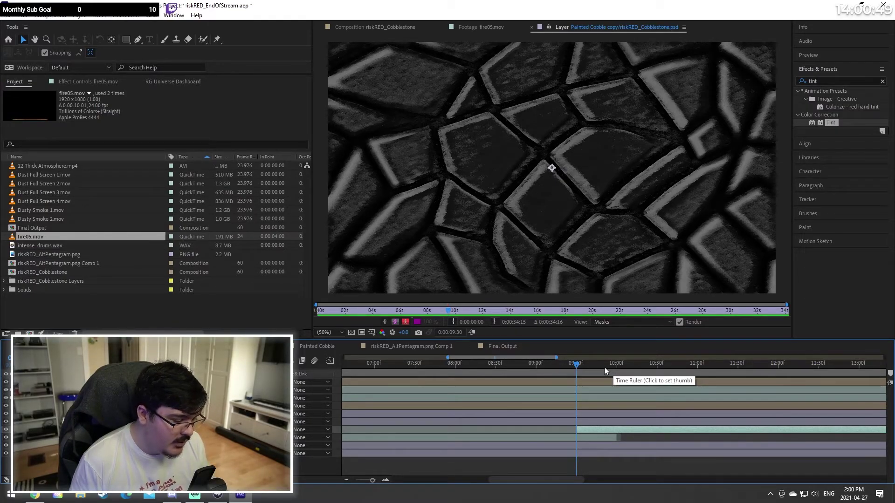
# Step: Examine the overlap of the two fire05.mov layers from 0:00:09:30 to about 0:00:10:01
pyautogui.moveTo(372, 481)
pyautogui.mouseDown()
pyautogui.moveTo(352, 482)
pyautogui.moveTo(373, 481)
pyautogui.mouseUp()
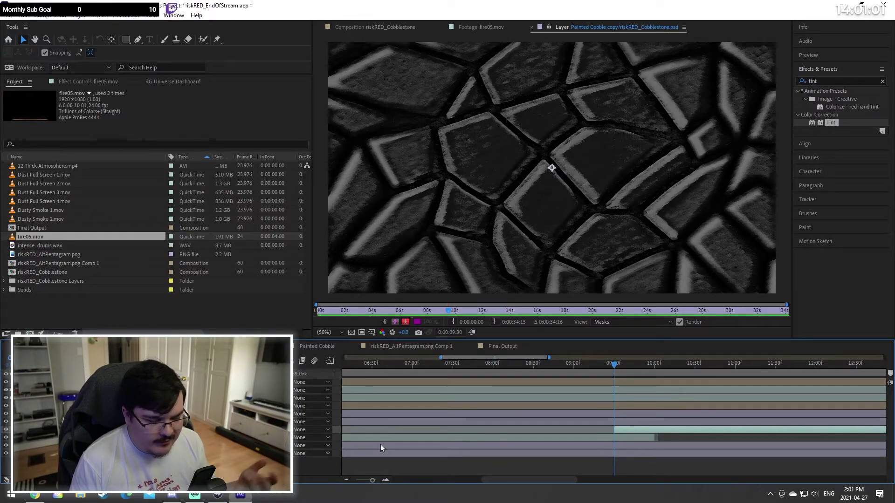
pyautogui.moveTo(371, 481); pyautogui.dragTo(373, 481)
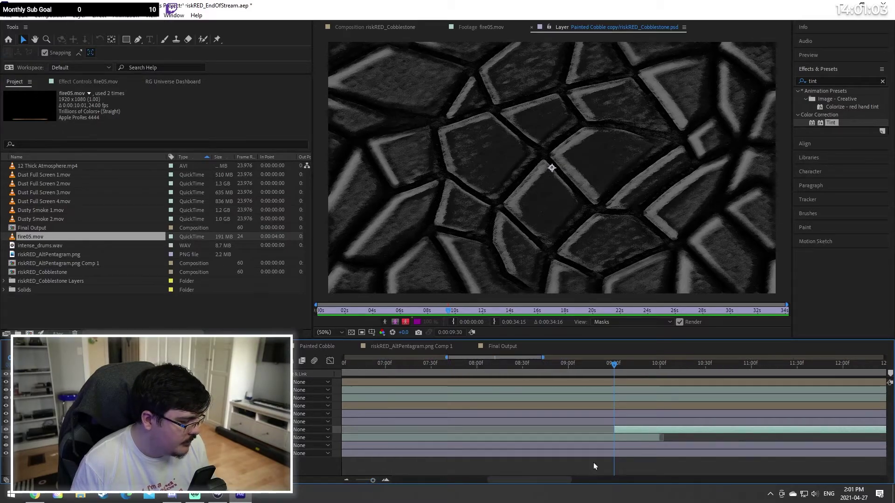
pyautogui.moveTo(653, 364); pyautogui.dragTo(620, 373)
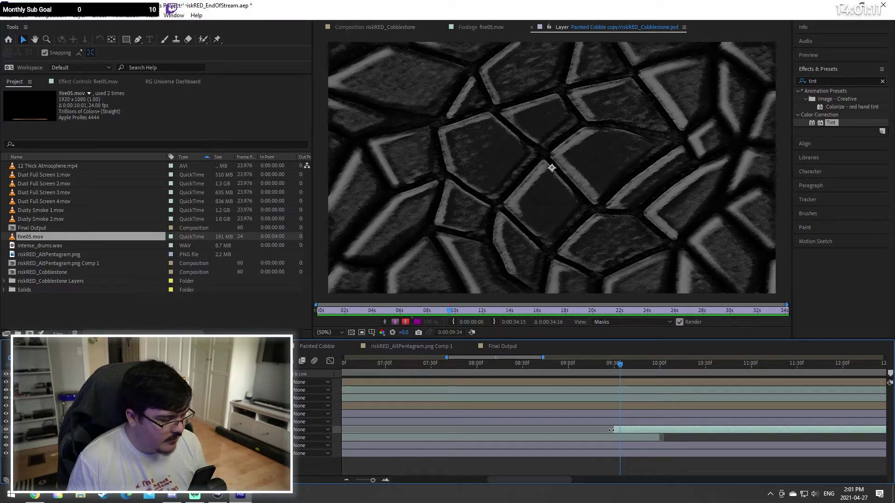
pyautogui.click(614, 368)
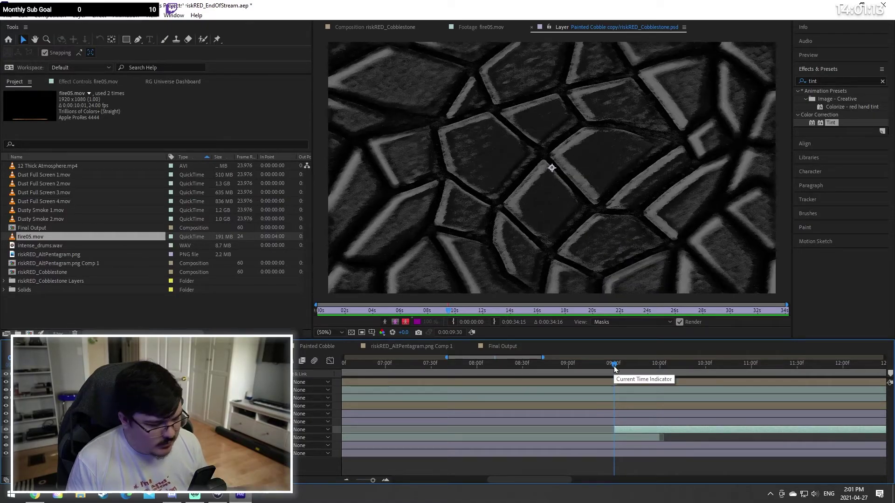
pyautogui.moveTo(614, 368); pyautogui.dragTo(637, 371)
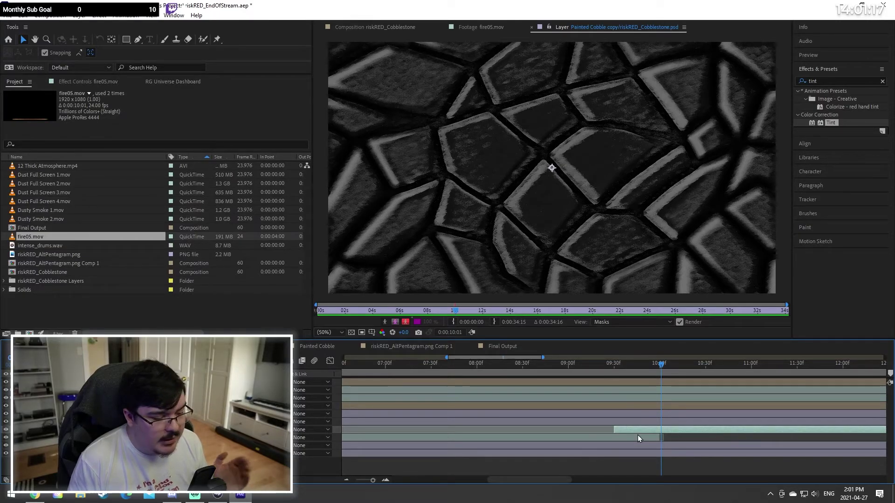
# Step: Inspect the end of the duplicated fire layer at 0:00:15:30, and return the current time to 0:00:09:22 before the overlap
pyautogui.moveTo(377, 484); pyautogui.dragTo(351, 485)
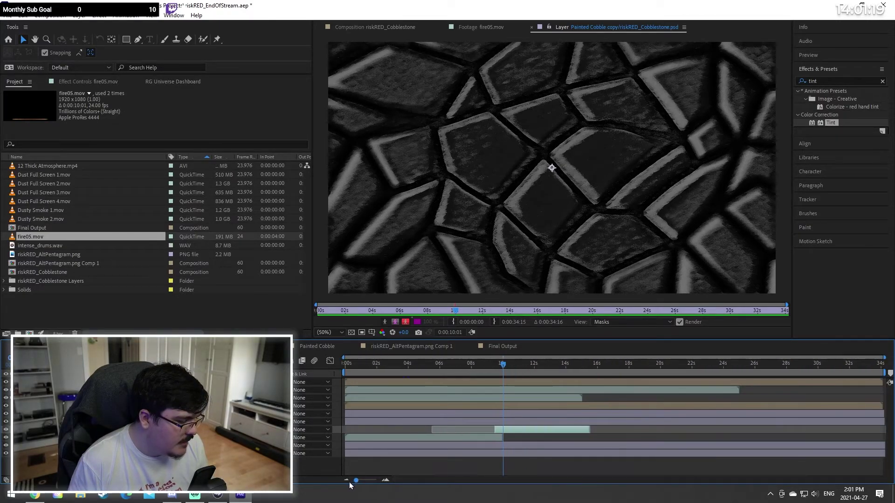
pyautogui.moveTo(586, 362)
pyautogui.mouseDown()
pyautogui.moveTo(642, 362)
pyautogui.moveTo(589, 367)
pyautogui.mouseUp()
pyautogui.moveTo(363, 486); pyautogui.dragTo(382, 487)
pyautogui.moveTo(610, 370)
pyautogui.mouseDown()
pyautogui.moveTo(599, 367)
pyautogui.moveTo(633, 370)
pyautogui.moveTo(609, 380)
pyautogui.mouseUp()
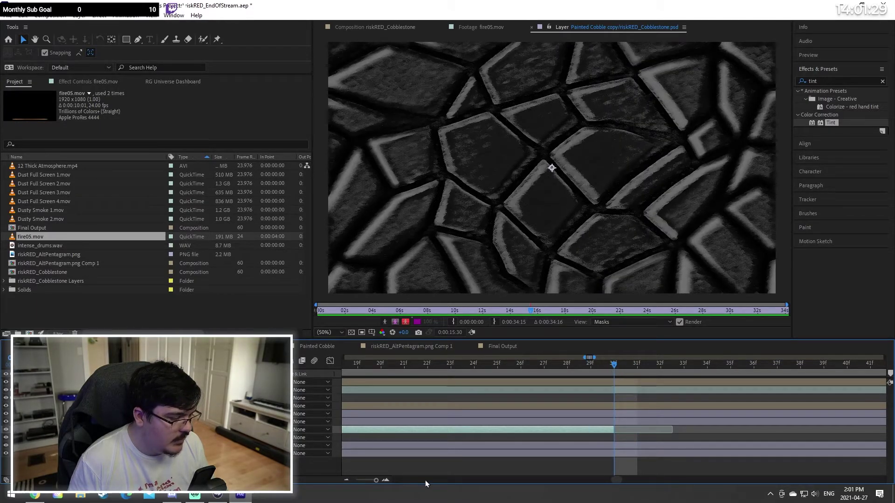
pyautogui.moveTo(378, 483); pyautogui.dragTo(363, 472)
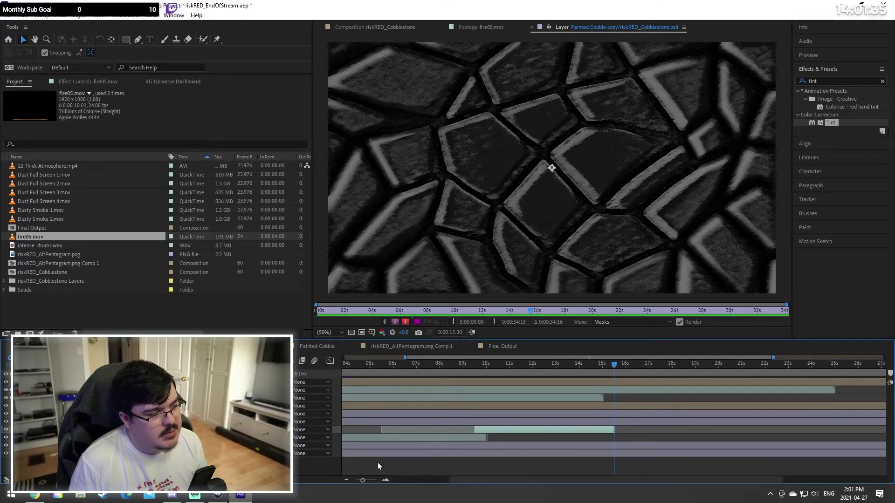
pyautogui.click(613, 365)
pyautogui.moveTo(615, 364); pyautogui.dragTo(471, 443)
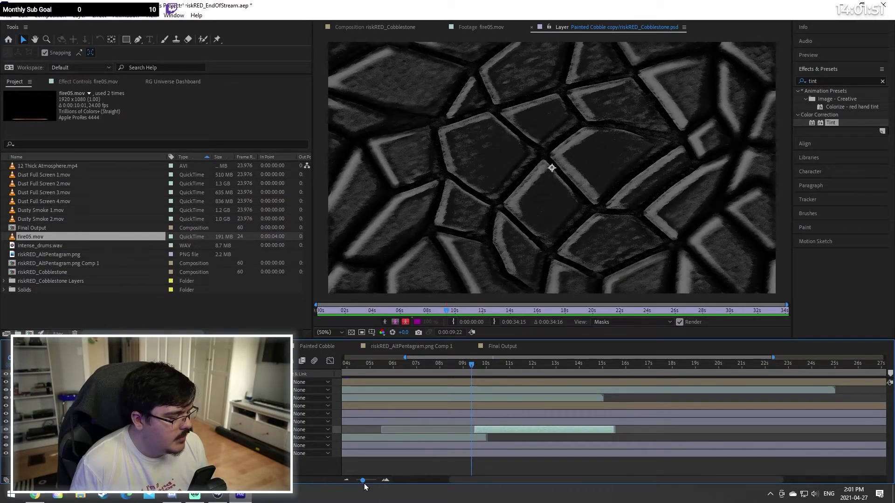
pyautogui.moveTo(363, 481); pyautogui.dragTo(356, 481)
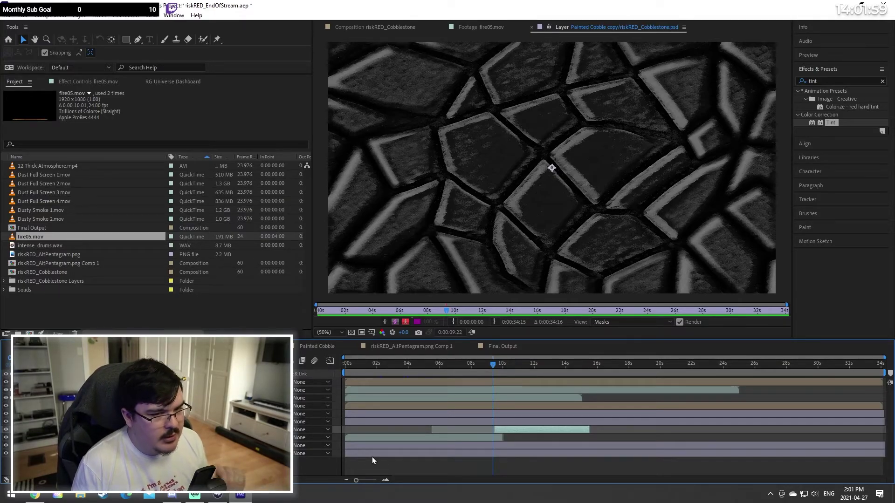
# Step: Add an opacity keyframe at 0:00:09:30, the start of the duplicated fire05.mov layer
pyautogui.moveTo(494, 362); pyautogui.dragTo(494, 362)
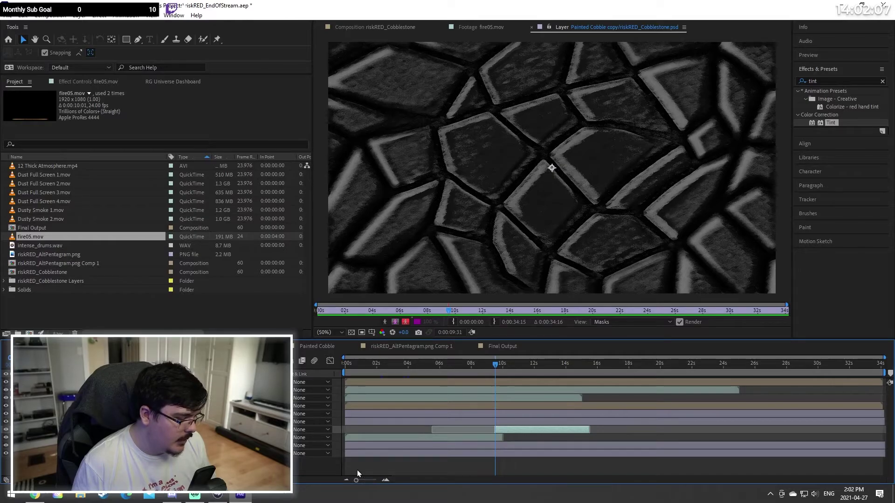
pyautogui.moveTo(359, 483); pyautogui.dragTo(381, 484)
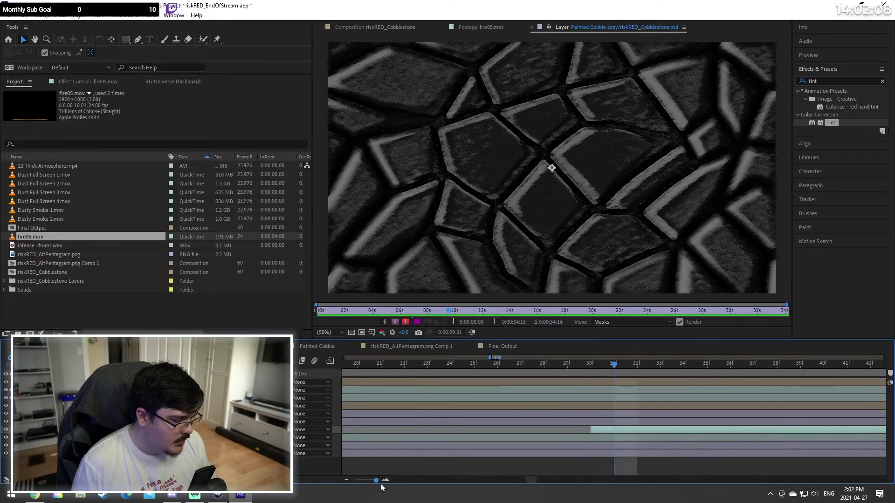
pyautogui.click(591, 366)
pyautogui.moveTo(379, 483); pyautogui.dragTo(371, 481)
pyautogui.press('u')
pyautogui.press('u')
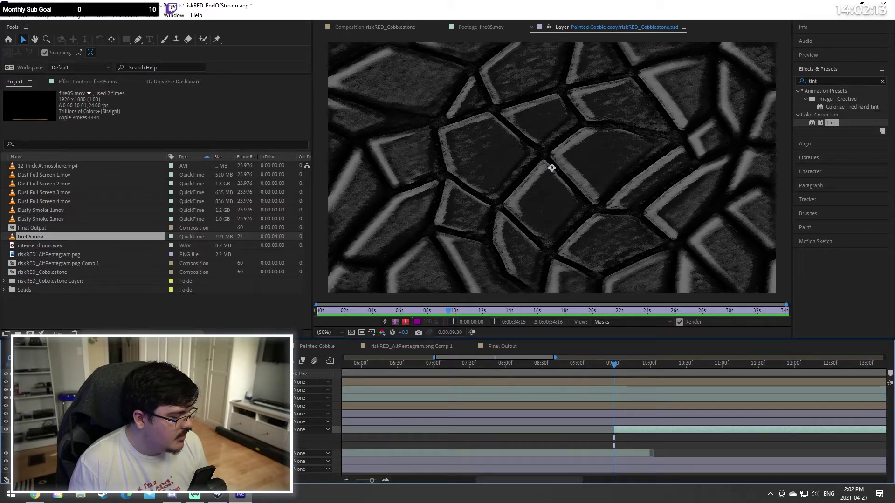
pyautogui.click(60, 446)
pyautogui.scroll(-2, 594, 428)
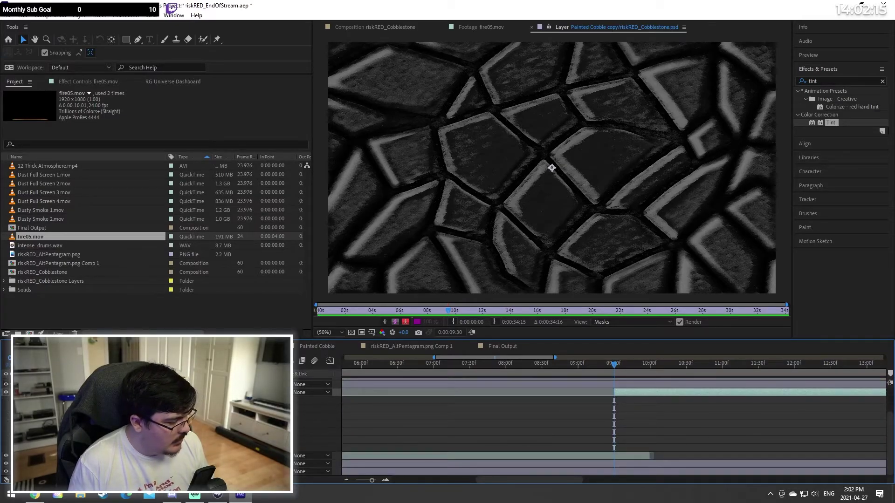
# Step: Add a second opacity keyframe at 0:00:10:00 on the duplicated fire05.mov layer, so it fades in over the overlap
pyautogui.click(647, 365)
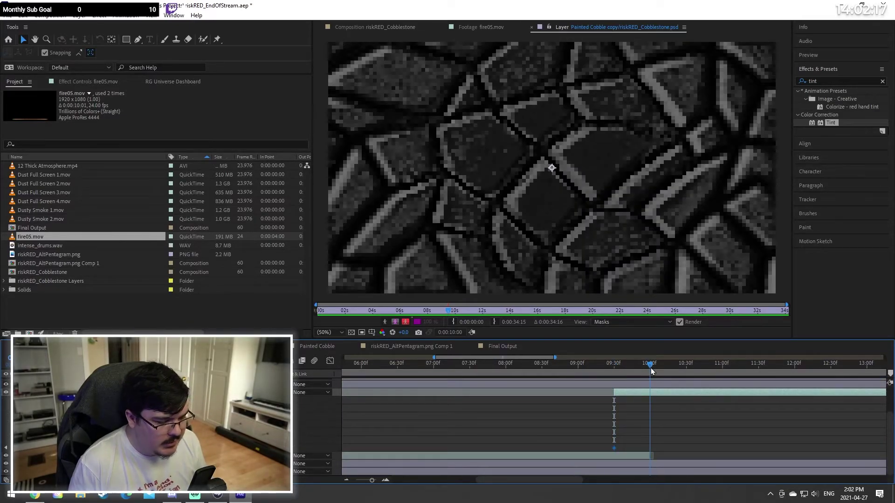
pyautogui.moveTo(372, 480); pyautogui.dragTo(376, 480)
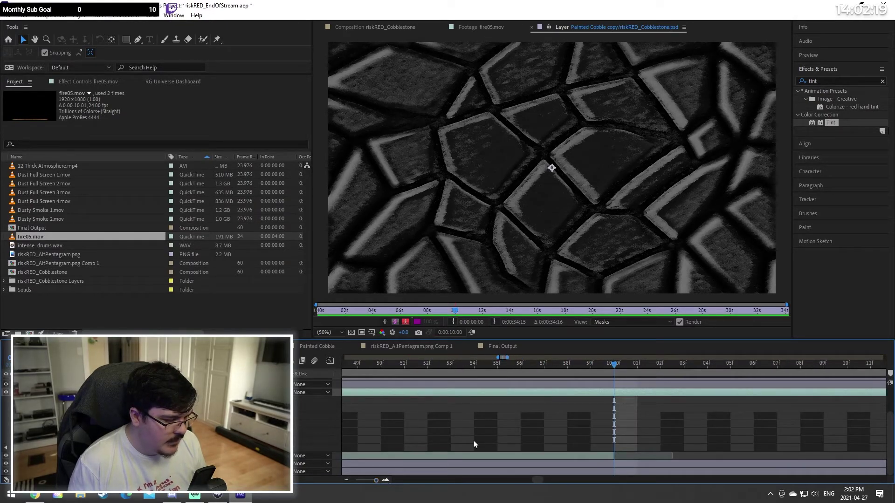
pyautogui.moveTo(376, 481); pyautogui.dragTo(375, 482)
pyautogui.moveTo(521, 370); pyautogui.dragTo(515, 370)
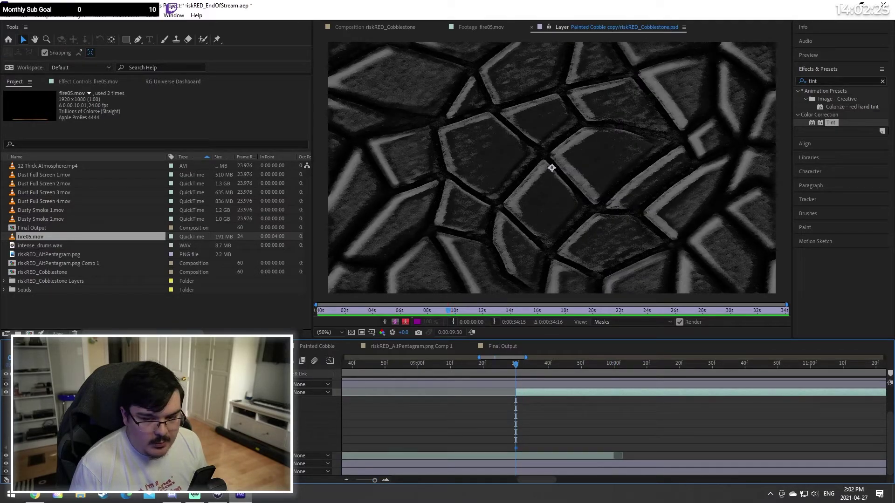
pyautogui.moveTo(590, 362); pyautogui.dragTo(615, 370)
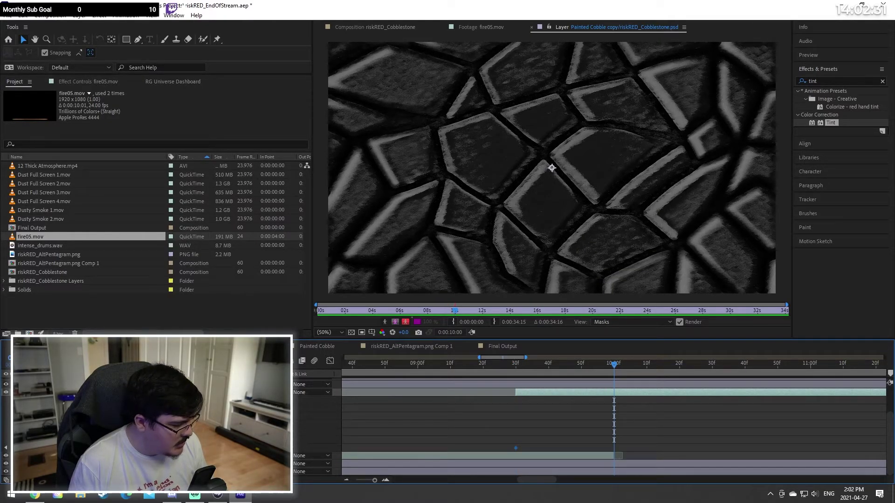
pyautogui.click(518, 366)
pyautogui.moveTo(514, 365); pyautogui.dragTo(615, 393)
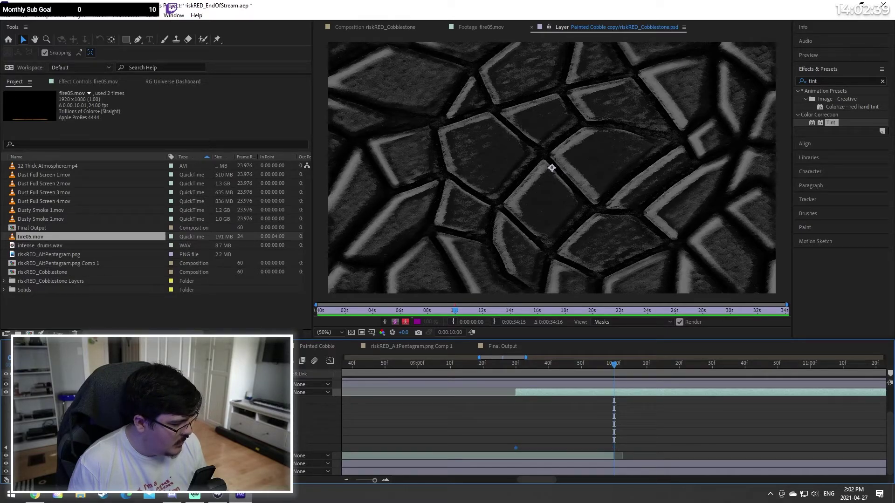
pyautogui.click(516, 366)
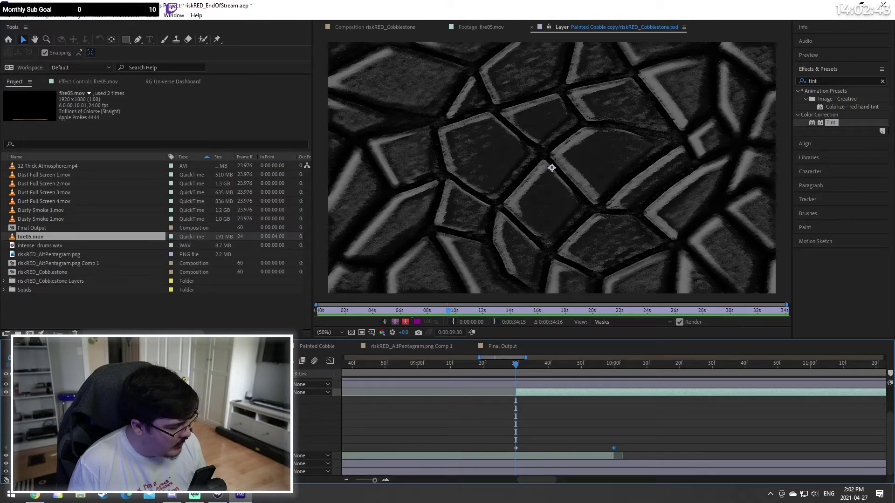
pyautogui.moveTo(521, 367)
pyautogui.mouseDown()
pyautogui.moveTo(615, 381)
pyautogui.moveTo(518, 381)
pyautogui.mouseUp()
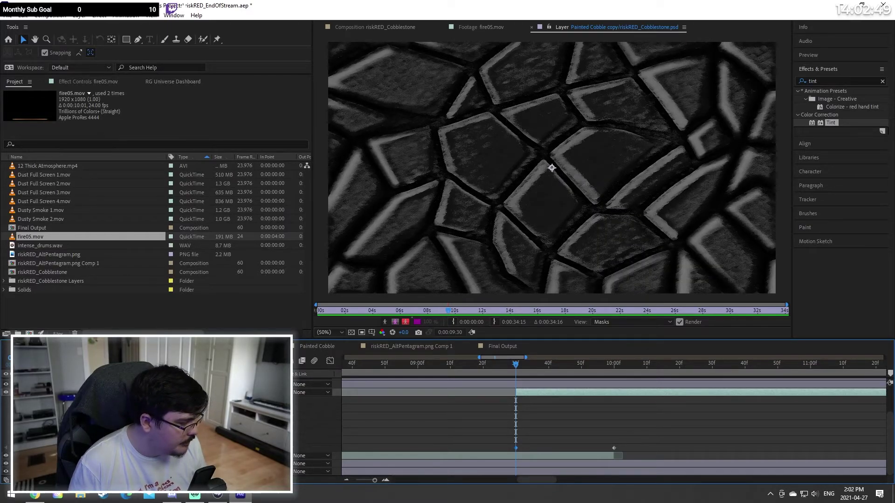
# Step: Collapse the duplicated layer's properties, and add opacity keyframes at 0:00:09:30 and 0:00:10:00 to the original fire05.mov layer
pyautogui.click(32, 392)
pyautogui.click(31, 440)
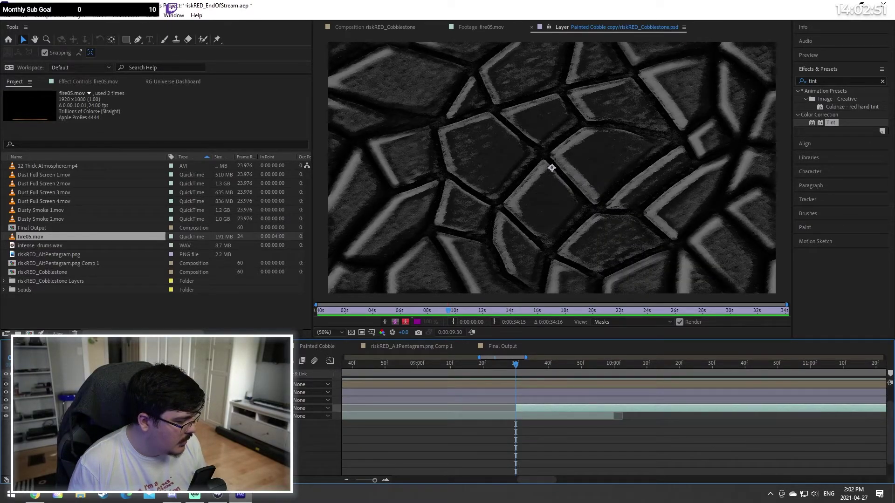
pyautogui.scroll(-1, 591, 427)
pyautogui.click(47, 456)
pyautogui.moveTo(608, 365); pyautogui.dragTo(614, 366)
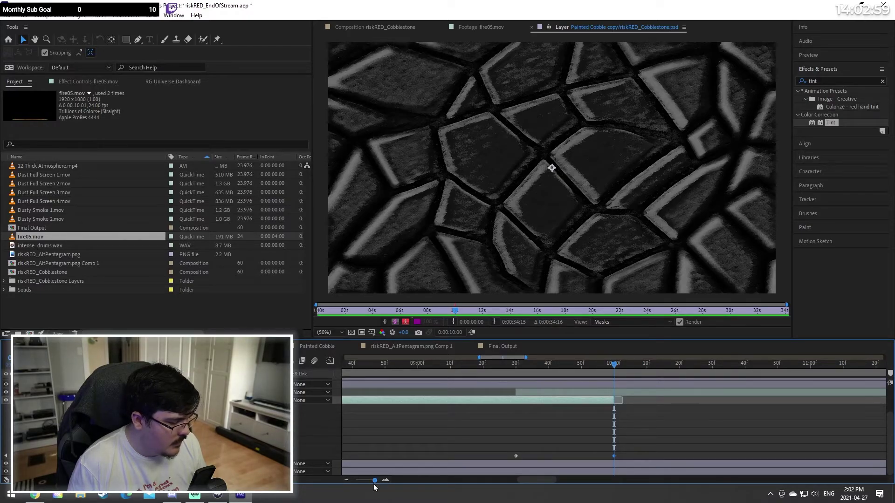
pyautogui.moveTo(375, 485); pyautogui.dragTo(354, 485)
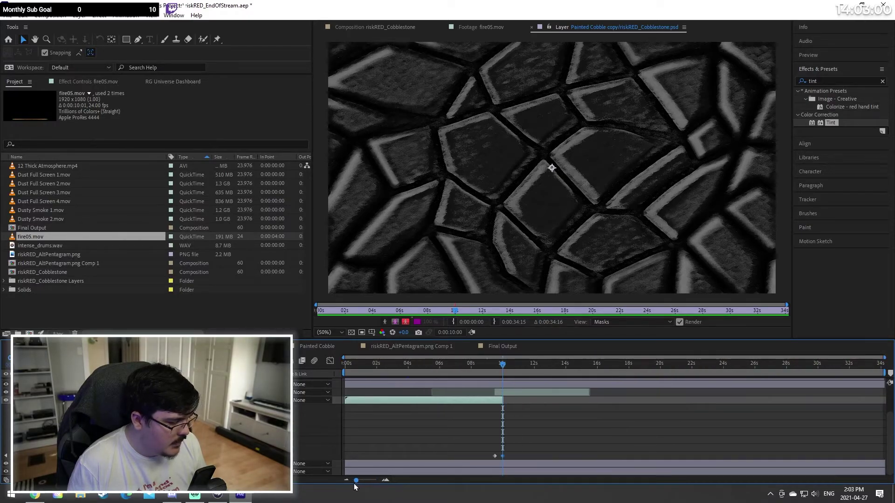
pyautogui.click(546, 401)
pyautogui.click(554, 392)
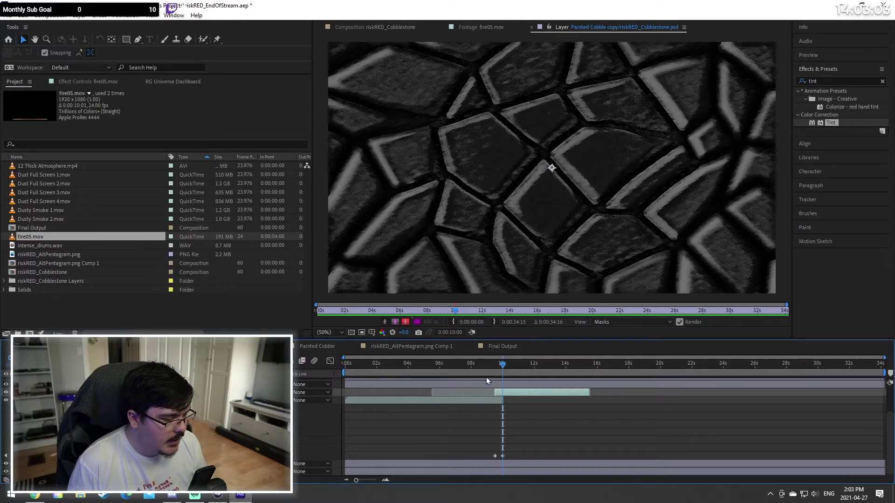
pyautogui.click(23, 15)
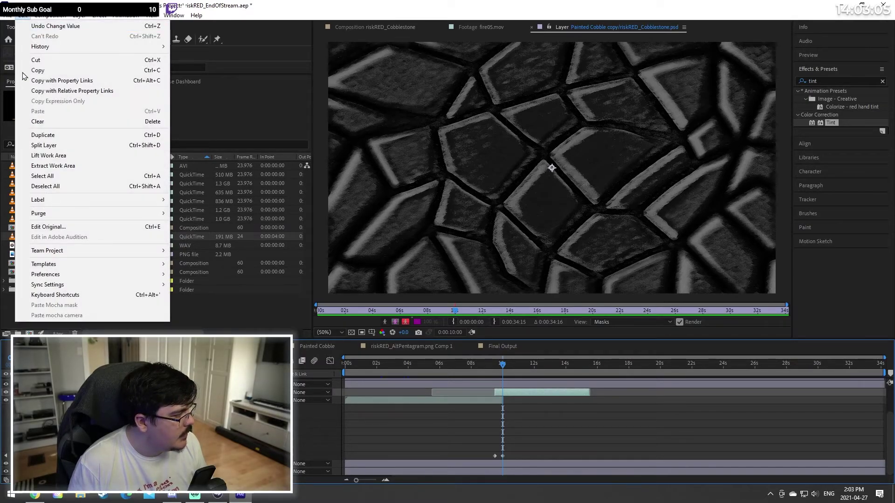
pyautogui.click(43, 135)
pyautogui.moveTo(519, 395); pyautogui.dragTo(584, 371)
pyautogui.press('Delete')
# Step: Add an opacity keyframe at 0:00:15:00 on the second fire05.mov layer to begin its fade-out
pyautogui.moveTo(362, 485); pyautogui.dragTo(377, 486)
pyautogui.moveTo(676, 363); pyautogui.dragTo(584, 382)
pyautogui.press('[')
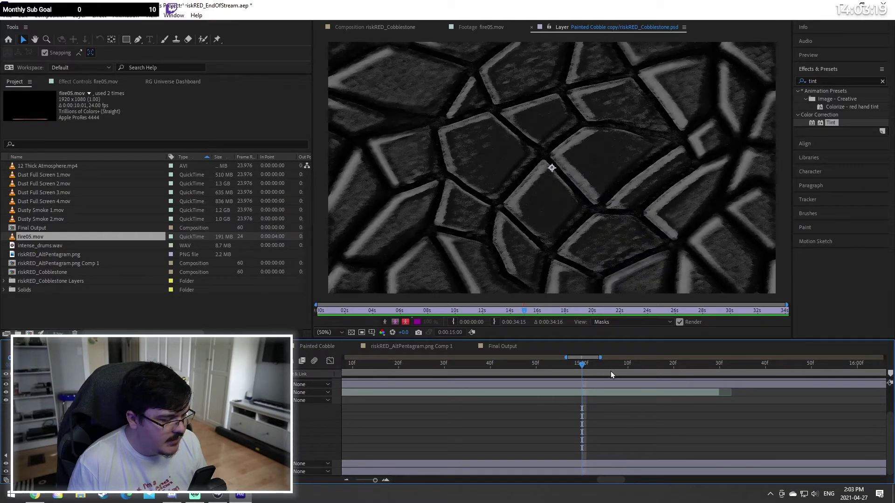
pyautogui.moveTo(715, 363); pyautogui.dragTo(583, 390)
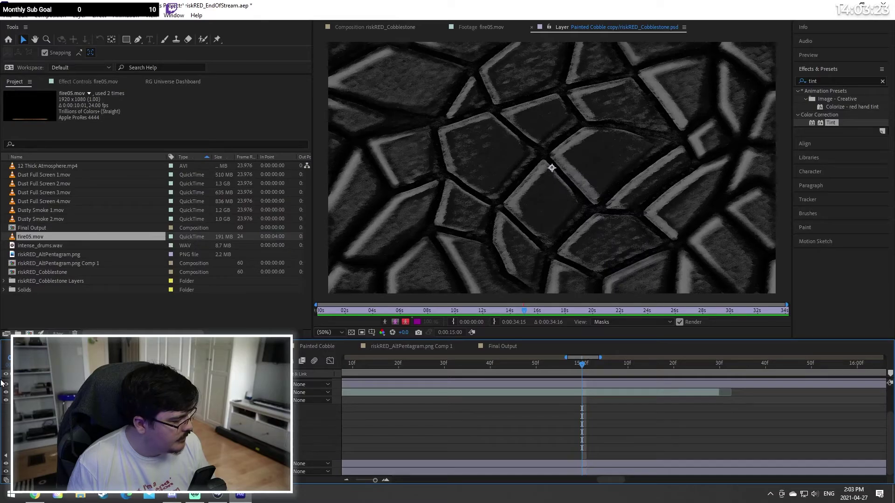
pyautogui.press('u')
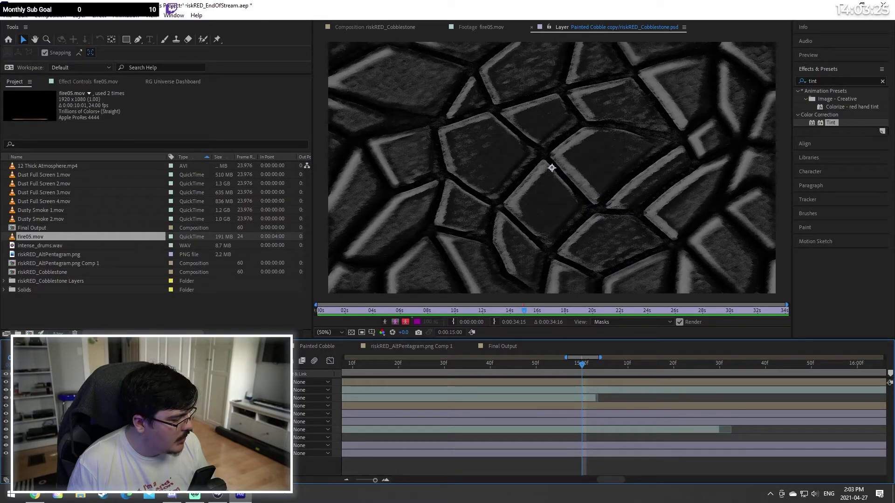
pyautogui.press('u')
pyautogui.press('u')
pyautogui.click(654, 415)
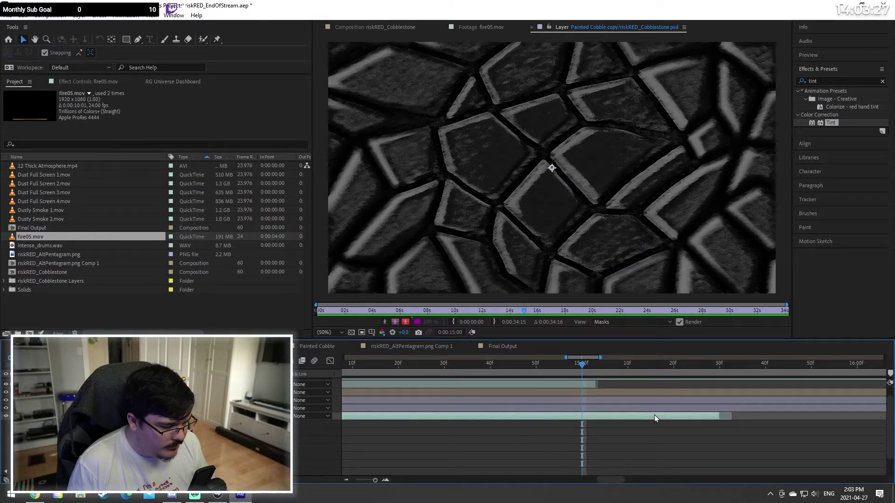
pyautogui.scroll(-1, 605, 426)
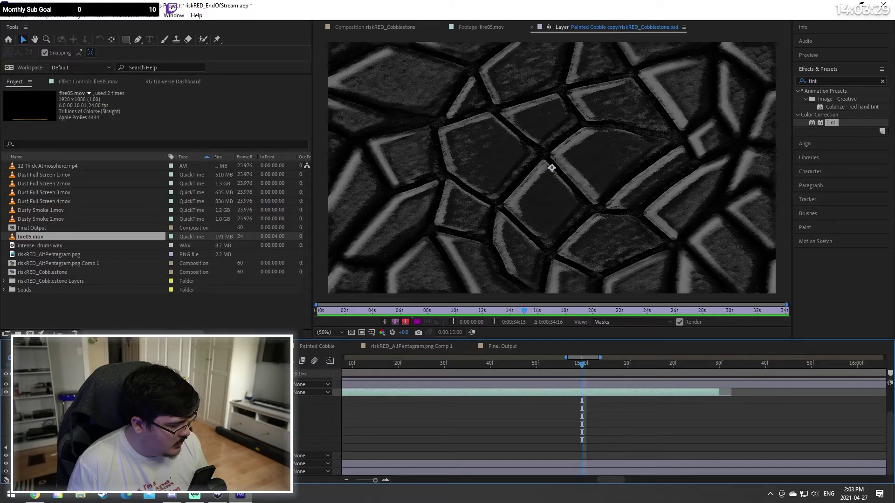
# Step: Add the closing opacity keyframe at 0:00:15:30 on the second fire05.mov layer, and collapse its properties
pyautogui.click(718, 366)
pyautogui.press('Return')
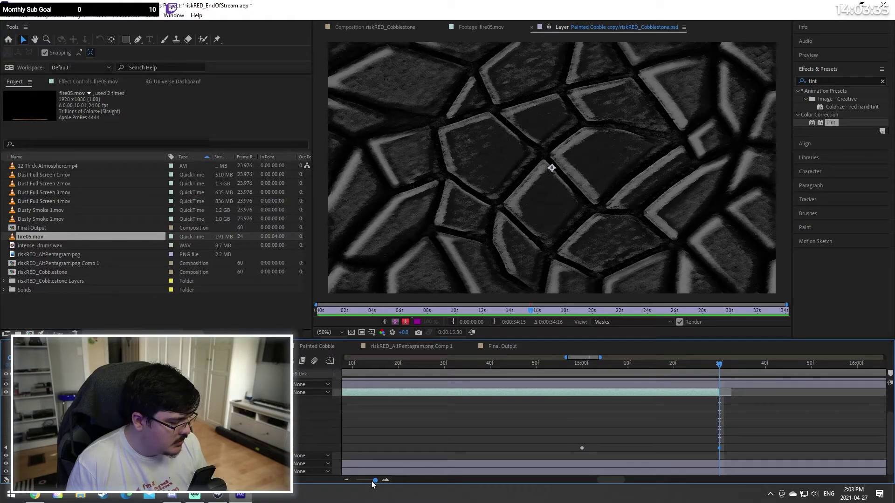
pyautogui.moveTo(370, 480); pyautogui.dragTo(354, 479)
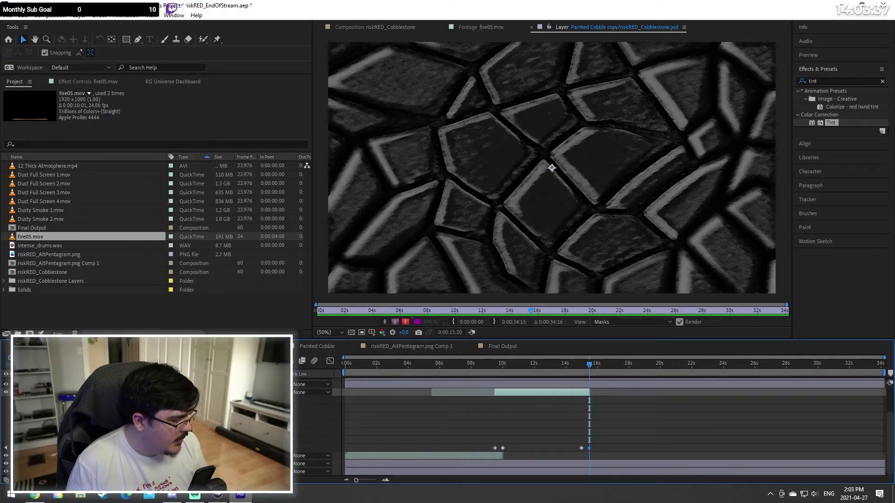
pyautogui.press('u')
# Step: Duplicate the second fire05.mov layer and move the copy to start at 0:00:15:00, overlapping the previous layer's fade-out
pyautogui.click(29, 25)
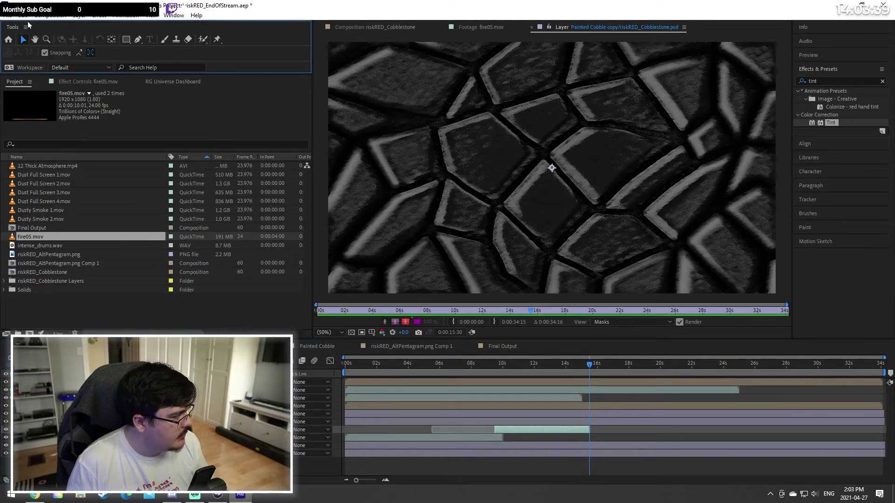
pyautogui.click(23, 15)
pyautogui.click(43, 135)
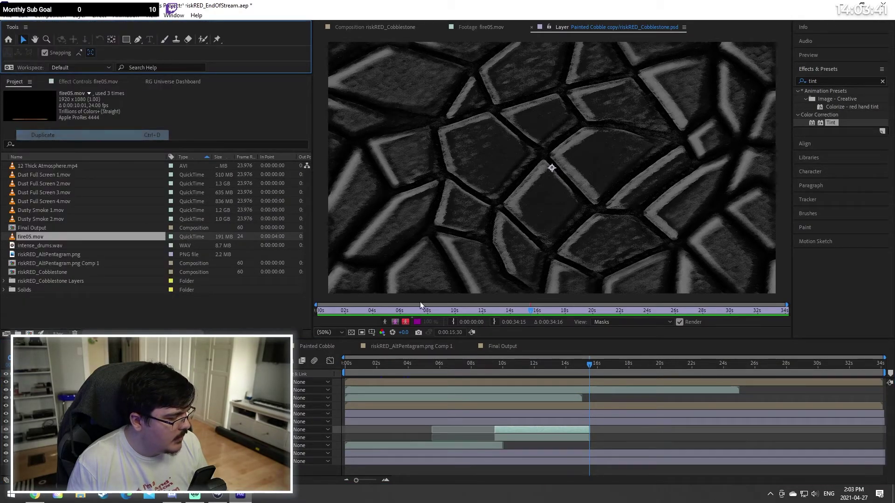
pyautogui.moveTo(541, 429); pyautogui.dragTo(633, 429)
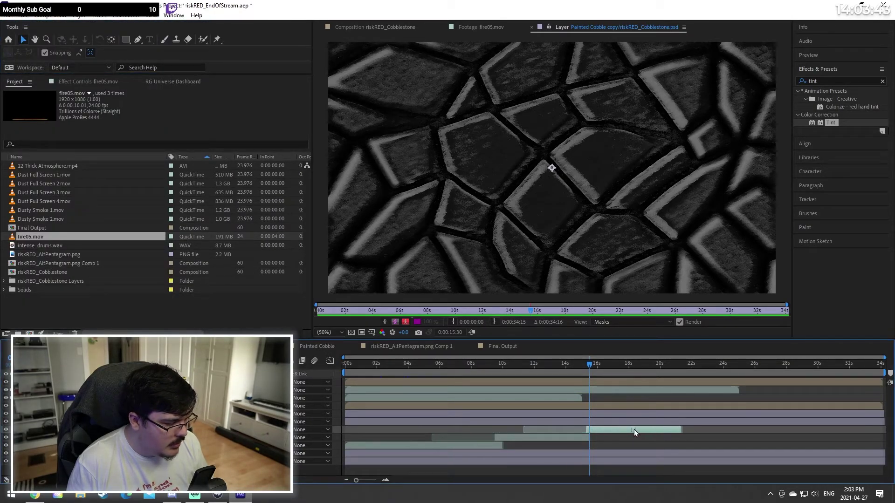
pyautogui.click(585, 365)
pyautogui.moveTo(584, 367); pyautogui.dragTo(582, 366)
pyautogui.moveTo(357, 480); pyautogui.dragTo(374, 481)
pyautogui.moveTo(614, 360); pyautogui.dragTo(636, 366)
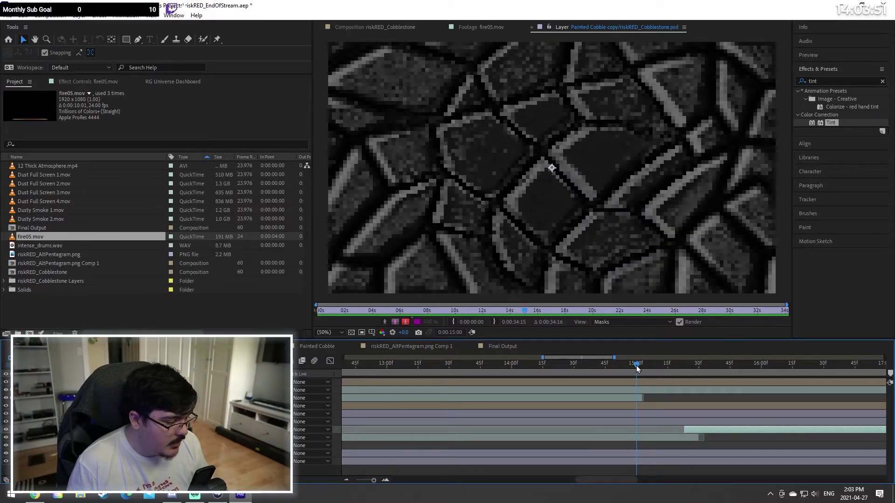
pyautogui.moveTo(721, 430); pyautogui.dragTo(662, 429)
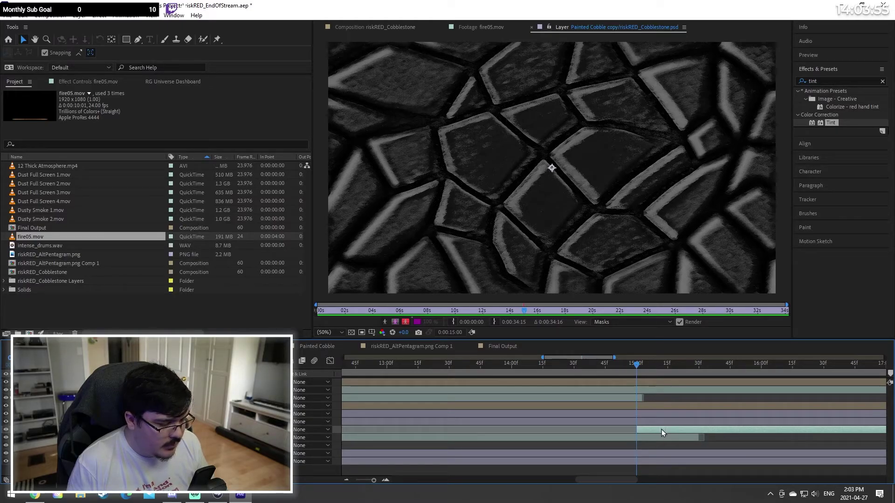
# Step: Duplicate the third fire05.mov layer, start the copy at 0:00:20:30, and move the current time to 0:00:26:32 at its end
pyautogui.moveTo(373, 479)
pyautogui.mouseDown()
pyautogui.moveTo(360, 480)
pyautogui.moveTo(393, 479)
pyautogui.moveTo(359, 479)
pyautogui.mouseUp()
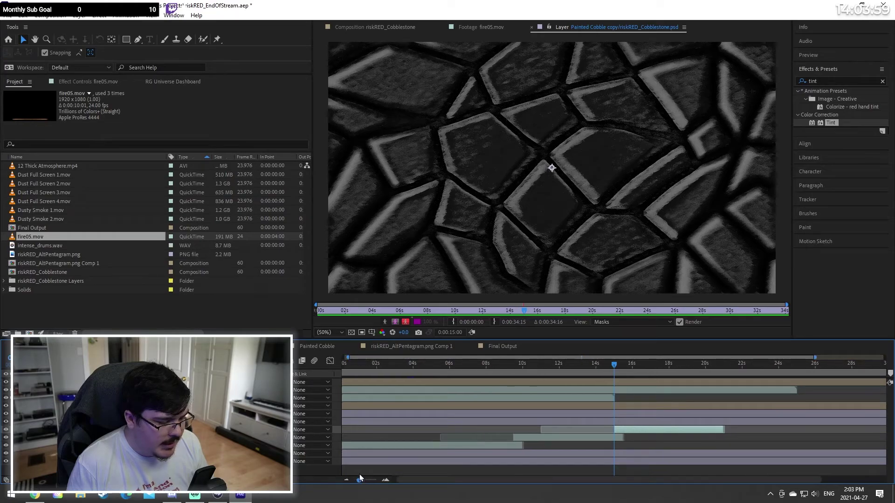
pyautogui.moveTo(621, 364); pyautogui.dragTo(725, 372)
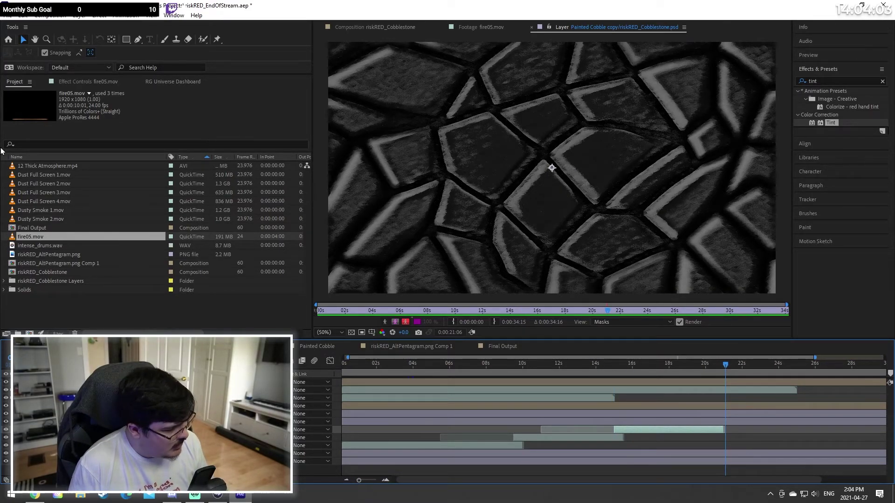
pyautogui.click(20, 16)
pyautogui.click(51, 136)
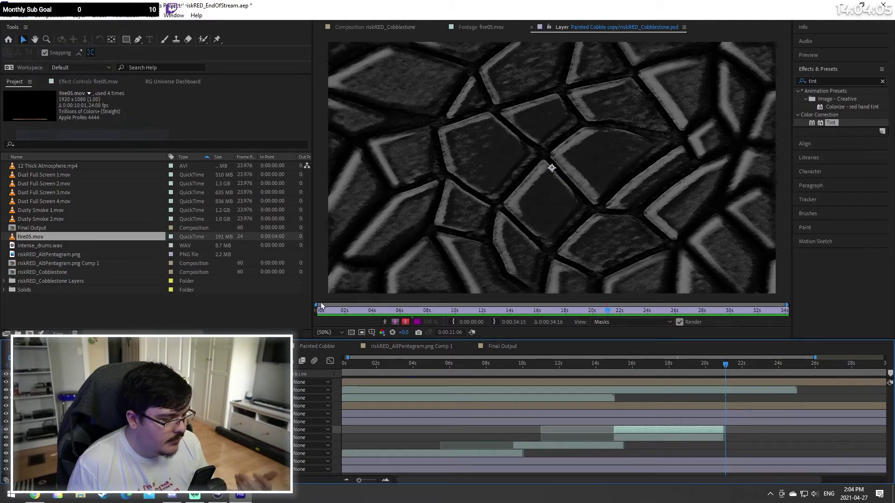
pyautogui.moveTo(651, 435); pyautogui.dragTo(748, 432)
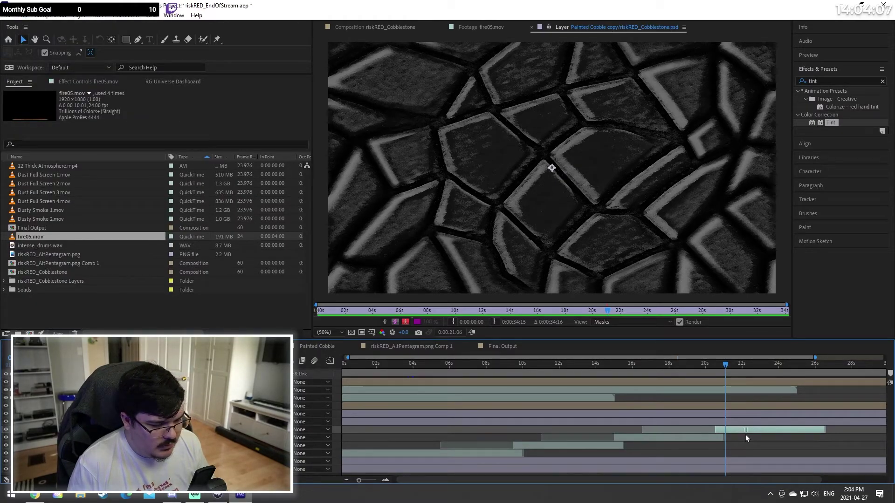
pyautogui.moveTo(368, 480); pyautogui.dragTo(374, 481)
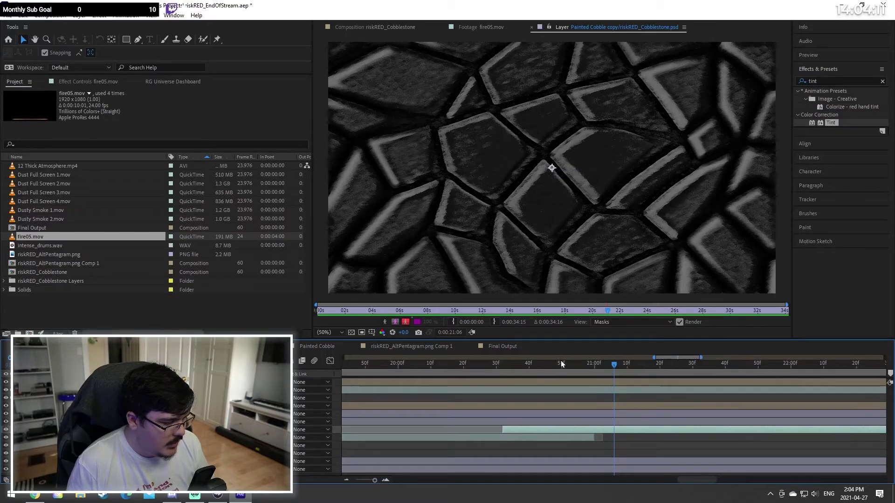
pyautogui.click(571, 370)
pyautogui.moveTo(572, 370); pyautogui.dragTo(496, 377)
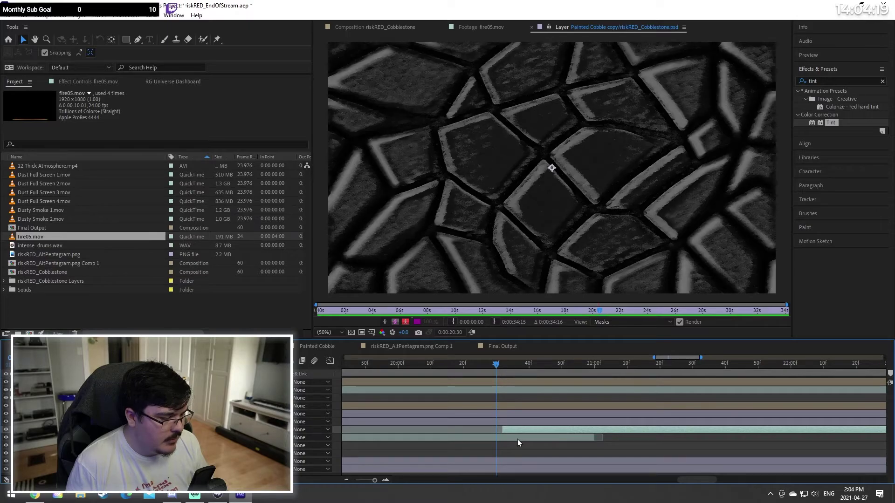
pyautogui.moveTo(374, 480); pyautogui.dragTo(351, 484)
pyautogui.moveTo(749, 365); pyautogui.dragTo(763, 370)
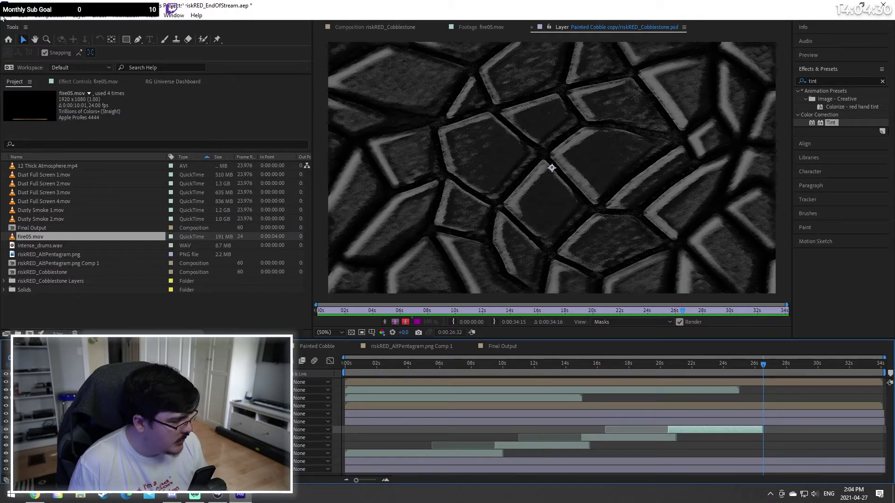
# Step: Duplicate the fourth fire05.mov layer and start the copy at 0:00:26:00 so it overlaps the end of the previous one
pyautogui.click(23, 15)
pyautogui.click(42, 135)
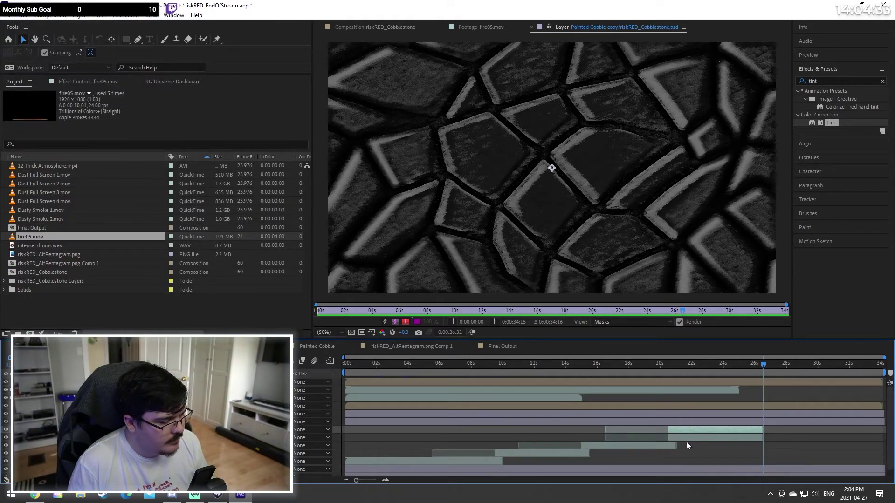
pyautogui.moveTo(678, 433); pyautogui.dragTo(768, 431)
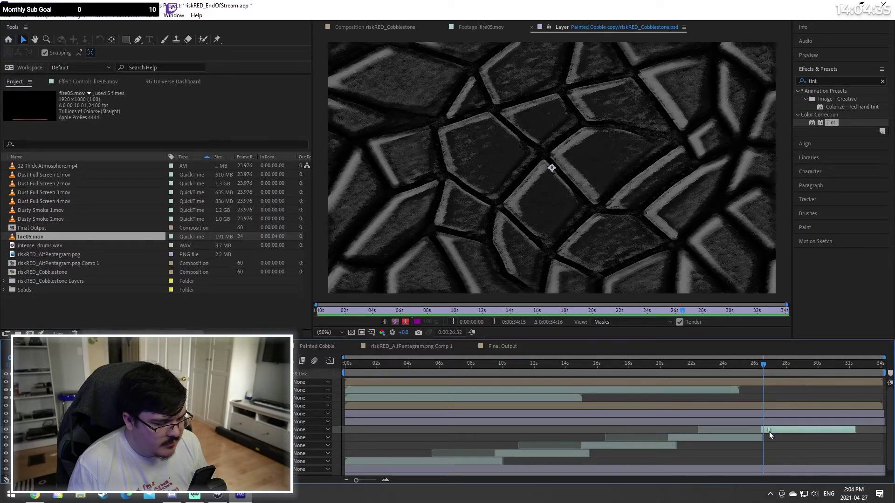
pyautogui.moveTo(357, 480); pyautogui.dragTo(376, 481)
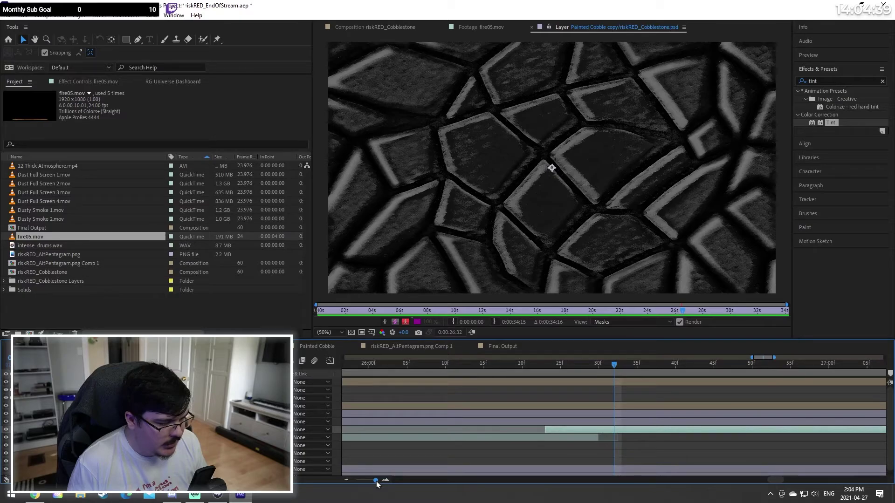
pyautogui.moveTo(574, 362); pyautogui.dragTo(600, 381)
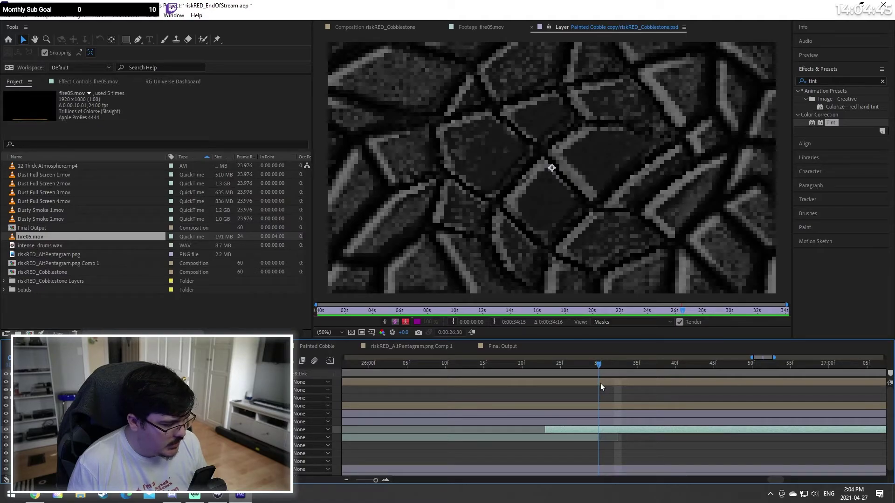
pyautogui.moveTo(583, 387); pyautogui.dragTo(514, 386)
pyautogui.moveTo(406, 382); pyautogui.dragTo(370, 374)
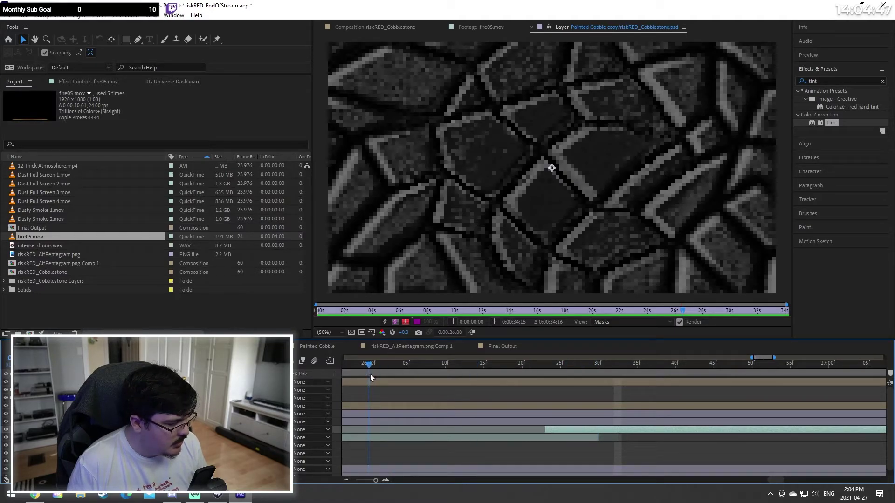
pyautogui.moveTo(560, 433); pyautogui.dragTo(387, 425)
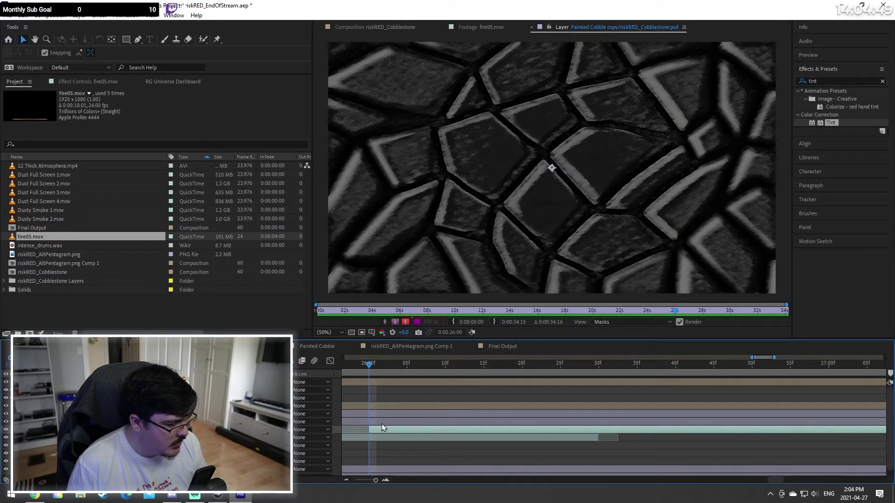
pyautogui.moveTo(375, 481); pyautogui.dragTo(343, 482)
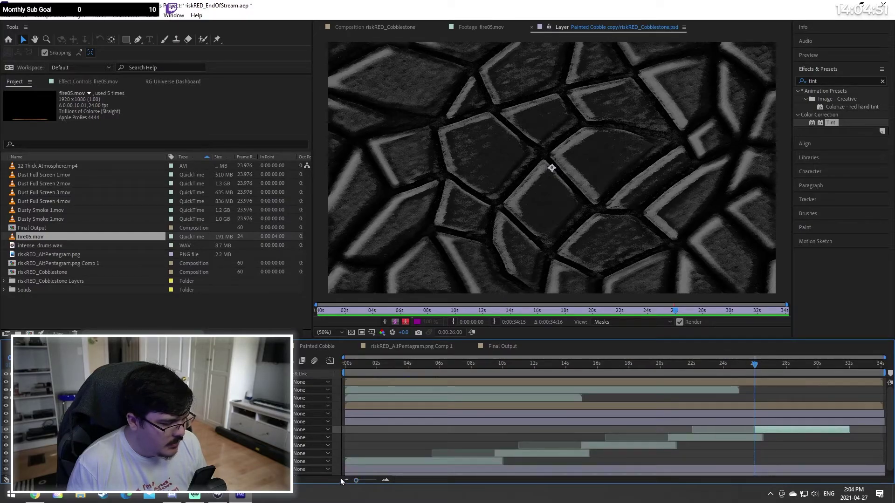
# Step: Duplicate the fifth fire05.mov layer, start the copy at 0:00:31:30 to cover the composition's end, and deselect it
pyautogui.click(23, 16)
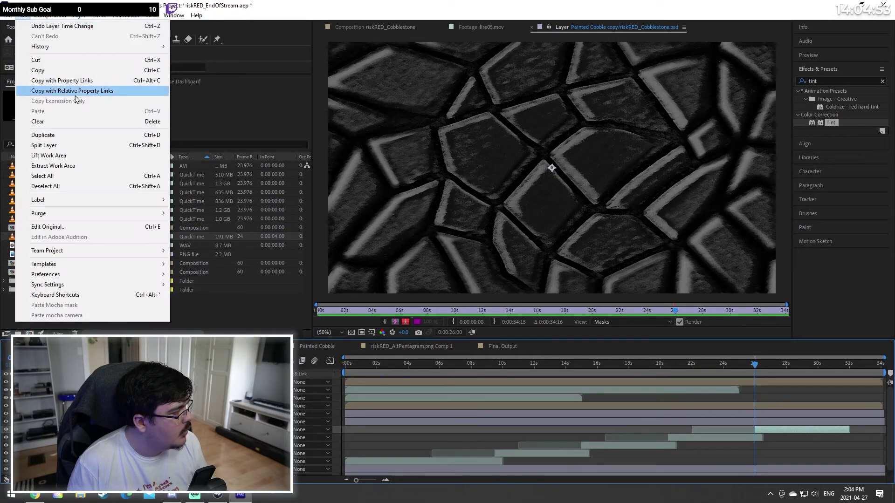
pyautogui.click(60, 135)
pyautogui.moveTo(786, 431); pyautogui.dragTo(854, 429)
pyautogui.click(847, 367)
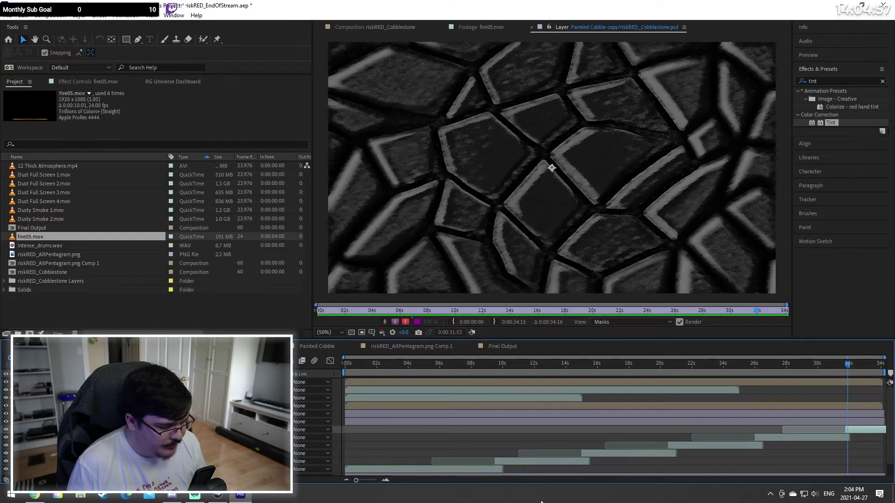
pyautogui.moveTo(355, 481); pyautogui.dragTo(374, 481)
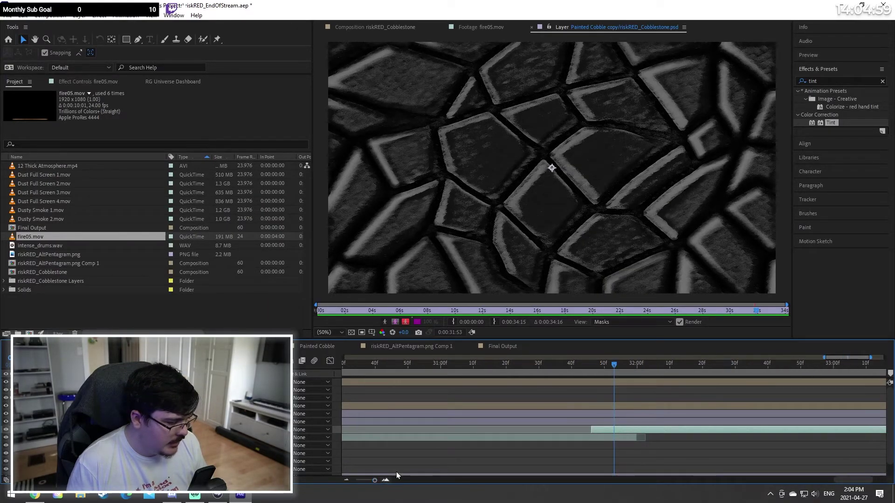
pyautogui.moveTo(614, 366); pyautogui.dragTo(538, 368)
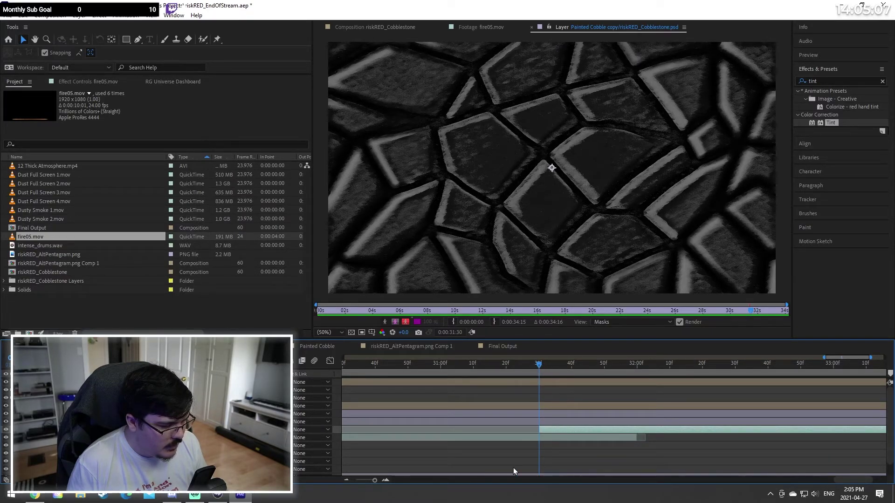
pyautogui.moveTo(375, 480); pyautogui.dragTo(350, 479)
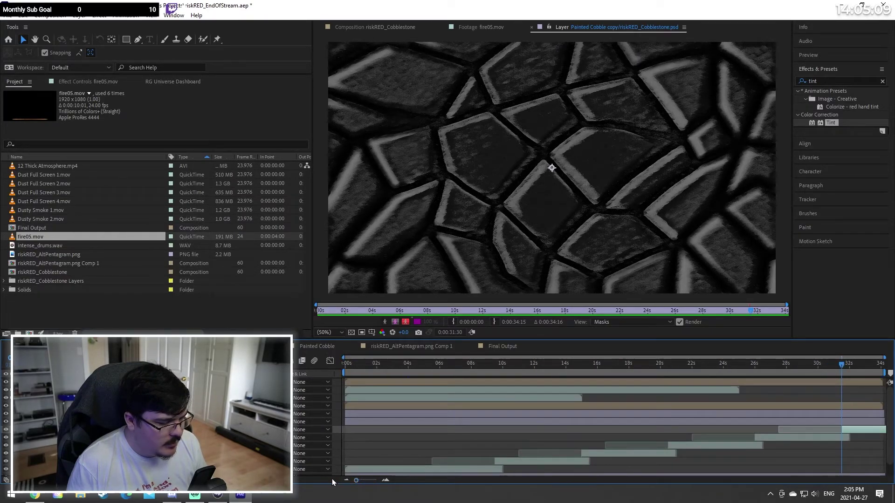
pyautogui.click(798, 464)
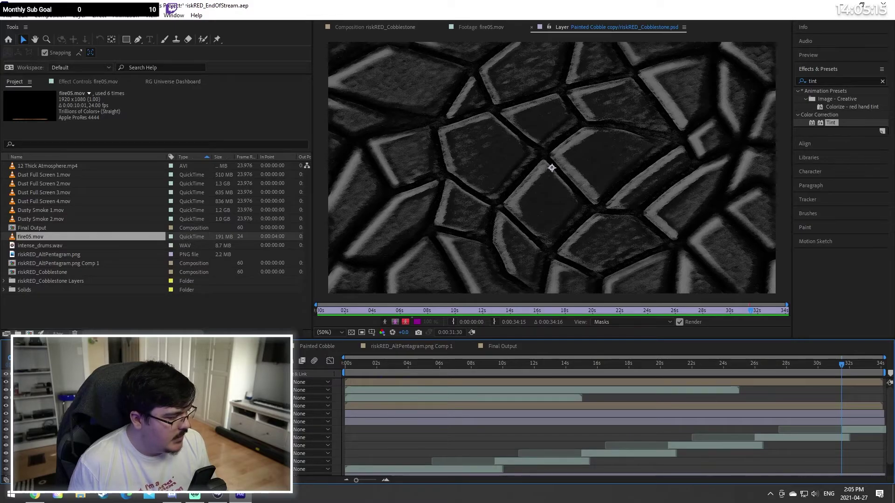
# Step: Return to the riskRED_Cobblestone composition view and preview it from the beginning, dismissing the browser notification
pyautogui.scroll(-2, 606, 426)
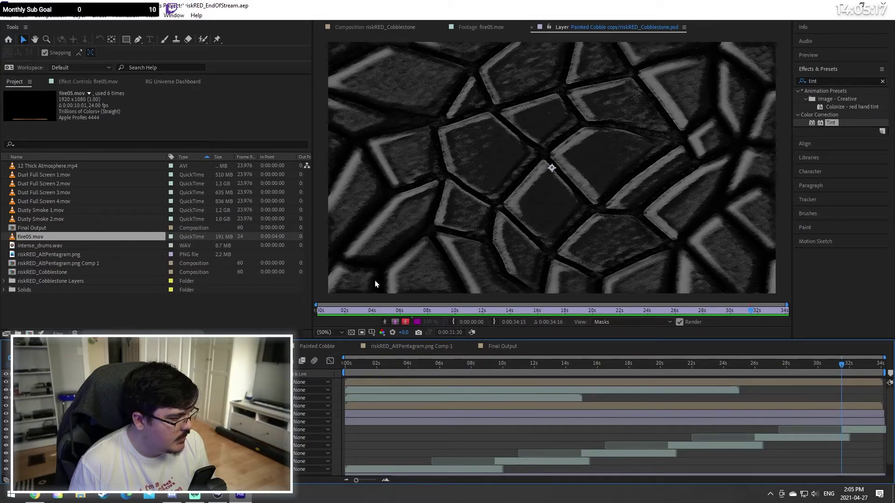
pyautogui.click(365, 27)
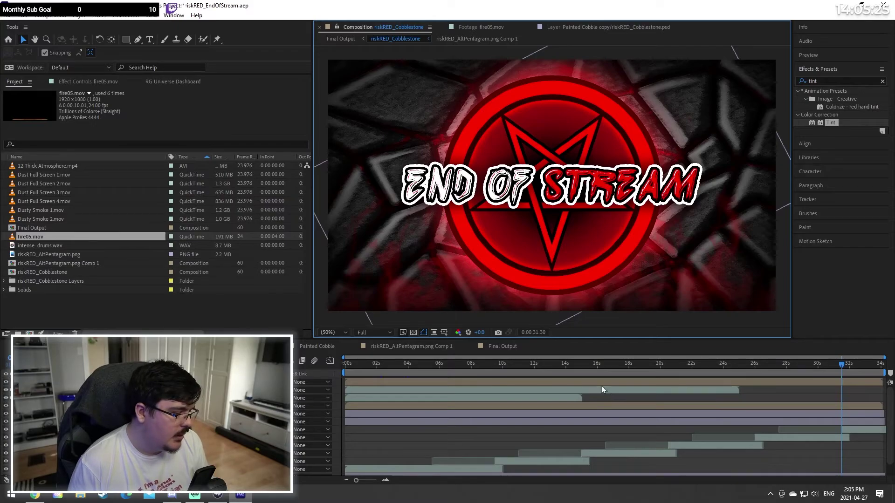
pyautogui.click(342, 366)
pyautogui.press('space')
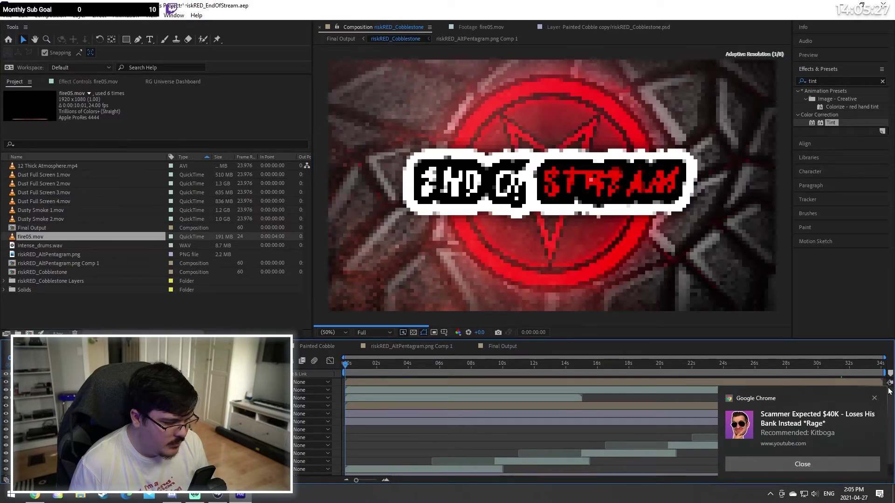
pyautogui.click(874, 399)
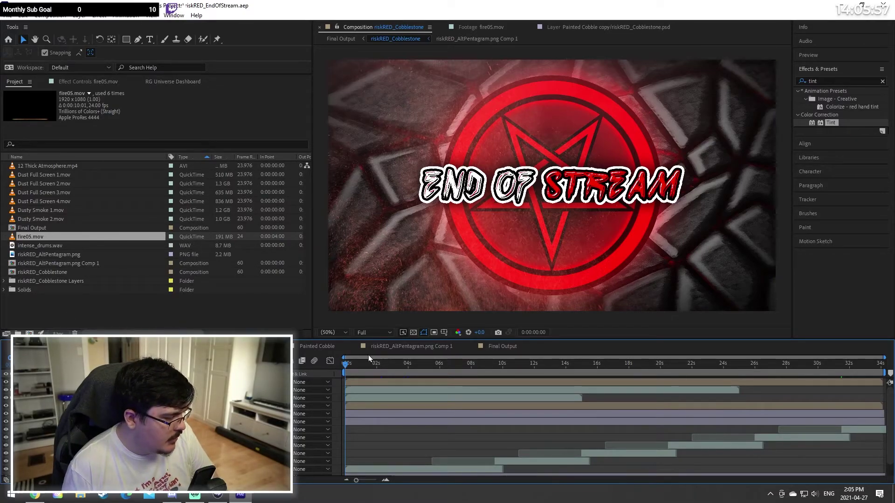
# Step: Move the Dusty Smoke 1.mov layer so that it starts at 0:00:00:45
pyautogui.moveTo(356, 363)
pyautogui.mouseDown()
pyautogui.moveTo(378, 364)
pyautogui.moveTo(336, 360)
pyautogui.moveTo(361, 359)
pyautogui.moveTo(362, 368)
pyautogui.mouseUp()
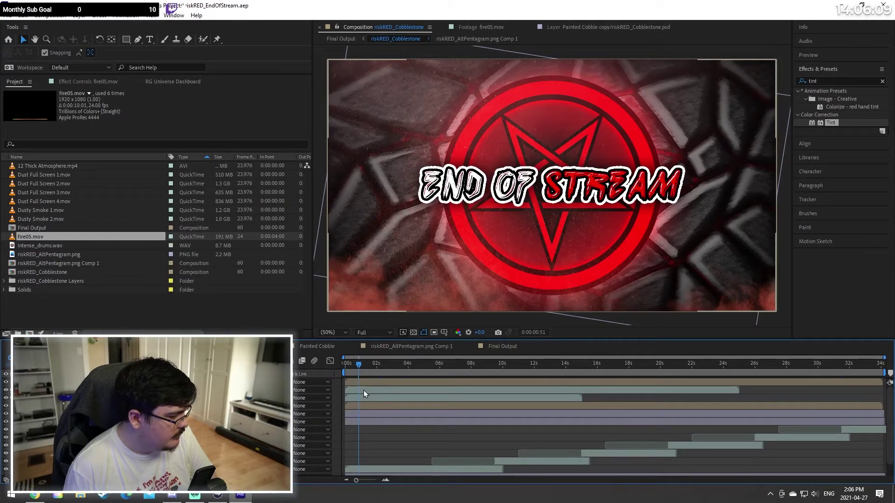
pyautogui.moveTo(359, 482); pyautogui.dragTo(372, 484)
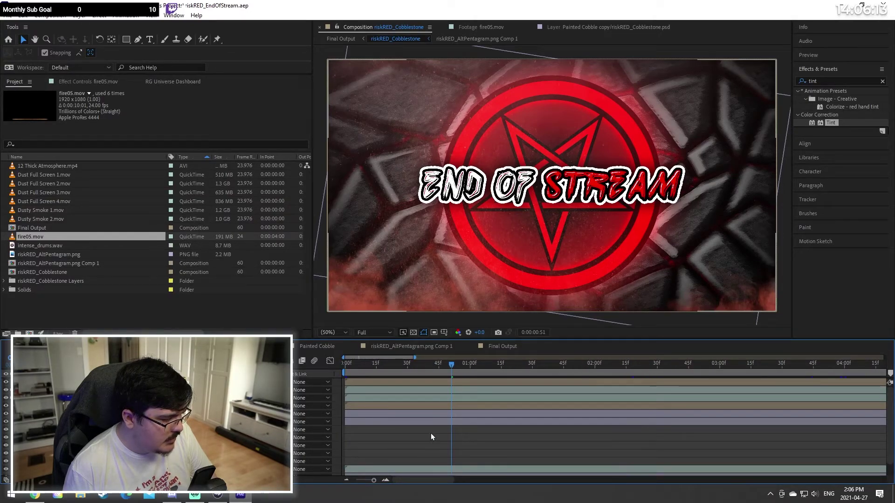
pyautogui.moveTo(451, 362); pyautogui.dragTo(438, 363)
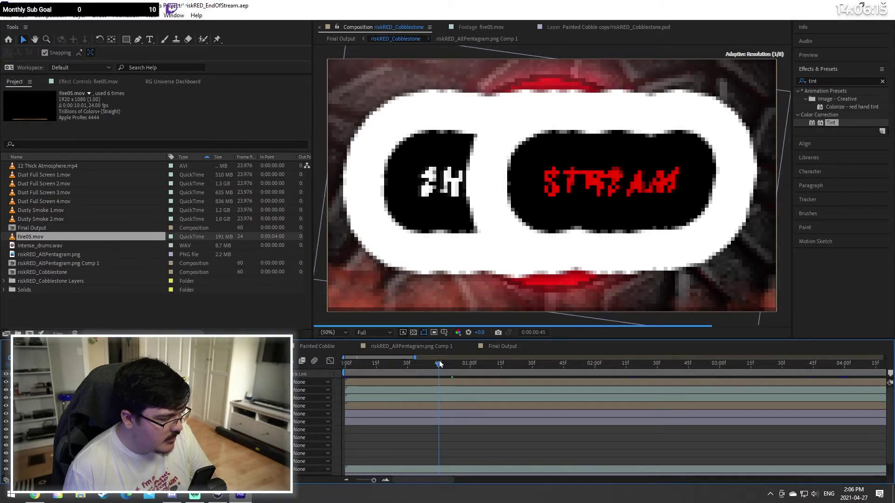
pyautogui.click(366, 396)
pyautogui.moveTo(366, 396); pyautogui.dragTo(460, 392)
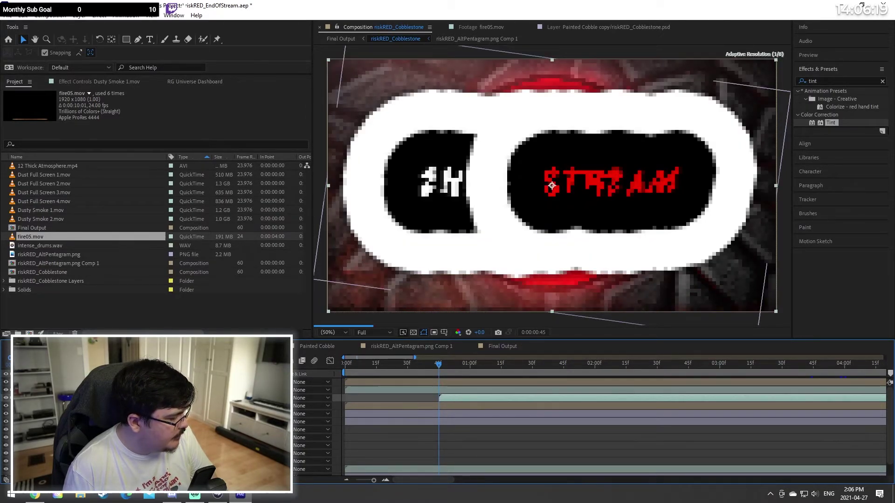
# Step: Add opacity keyframes at 0:00:00:45 and 0:00:00:55 on the Dusty Smoke 1.mov layer, lowering the first one for a fade-in
pyautogui.click(35, 398)
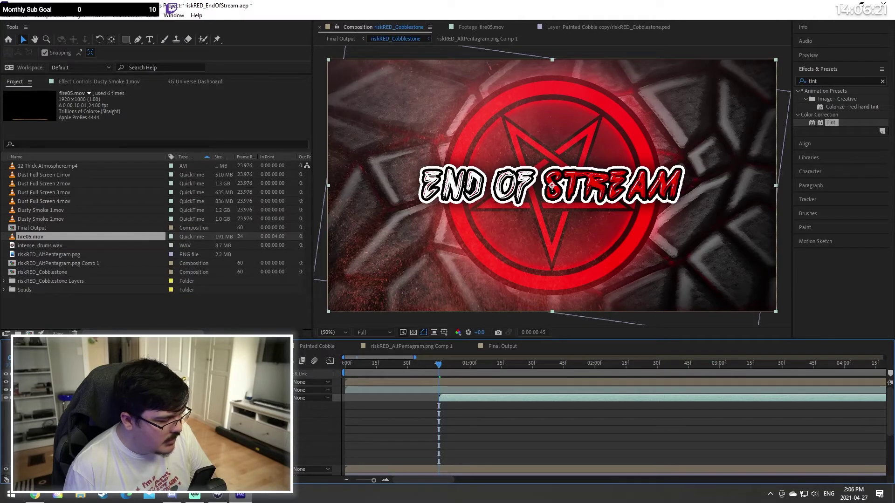
pyautogui.click(461, 364)
pyautogui.moveTo(461, 367)
pyautogui.mouseDown()
pyautogui.moveTo(449, 363)
pyautogui.moveTo(461, 364)
pyautogui.mouseUp()
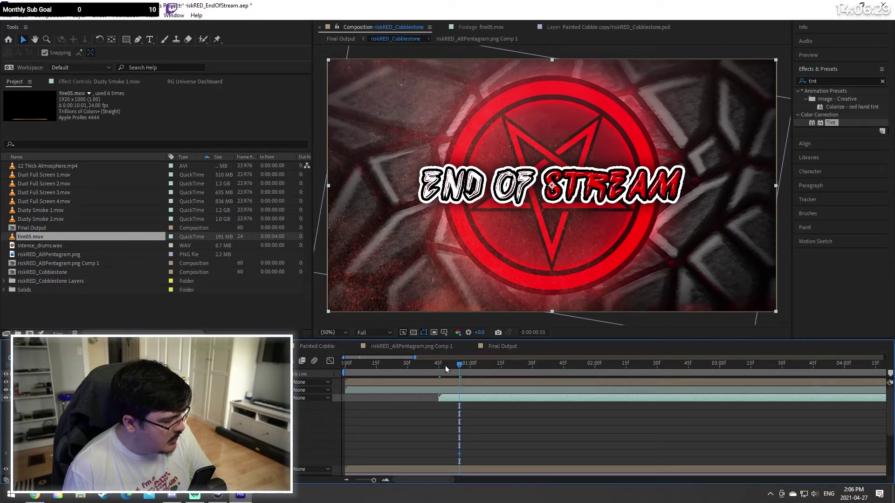
pyautogui.moveTo(446, 365); pyautogui.dragTo(438, 365)
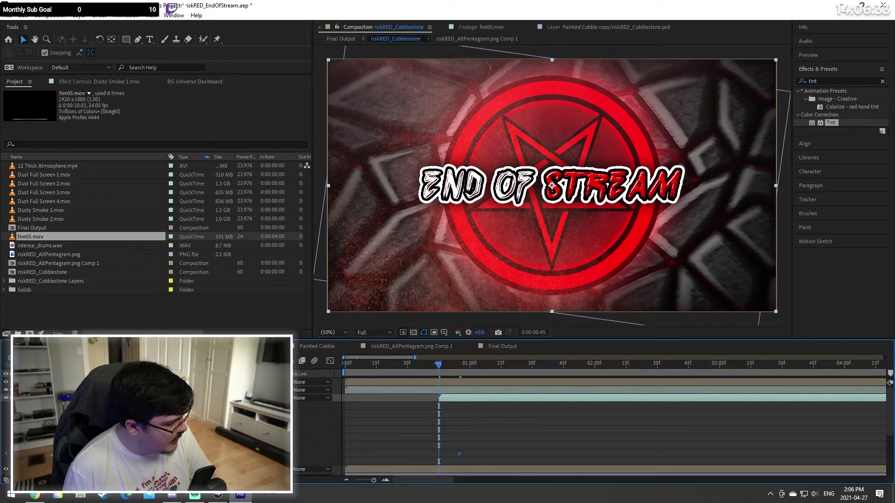
pyautogui.moveTo(229, 453); pyautogui.dragTo(172, 453)
# Step: Scrub through the smoke's fade-in and check the look in the Final Output composition before returning to riskRED_Cobblestone
pyautogui.moveTo(443, 364)
pyautogui.mouseDown()
pyautogui.moveTo(626, 368)
pyautogui.moveTo(436, 371)
pyautogui.moveTo(446, 371)
pyautogui.mouseUp()
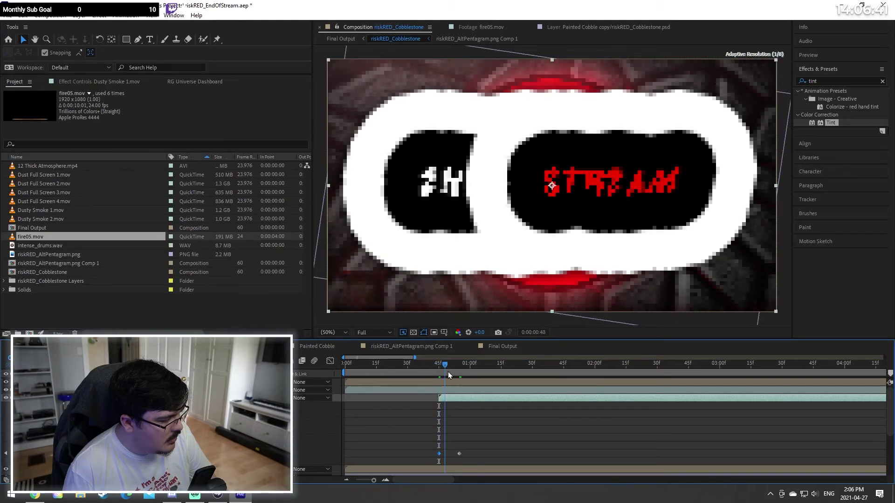
pyautogui.click(458, 366)
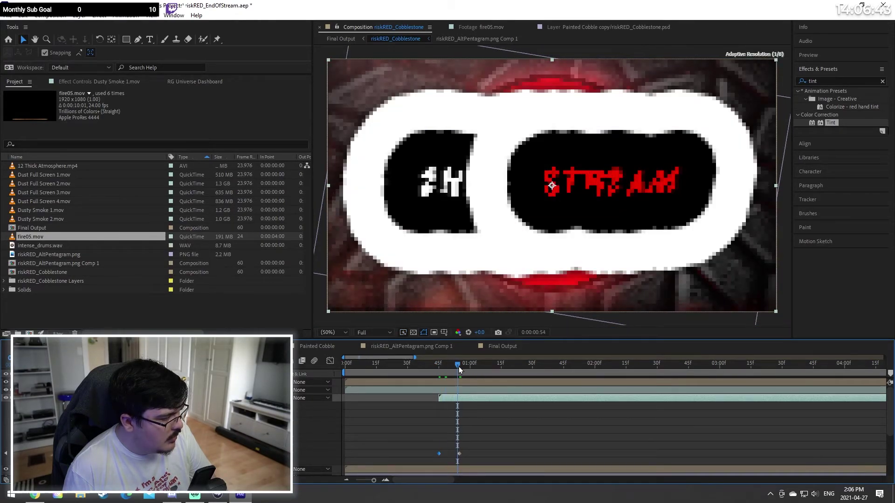
pyautogui.moveTo(459, 367); pyautogui.dragTo(474, 367)
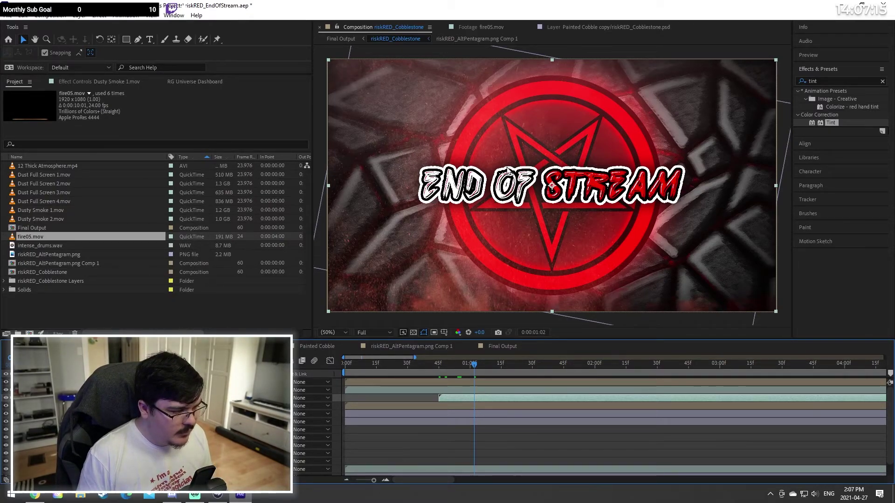
pyautogui.click(494, 347)
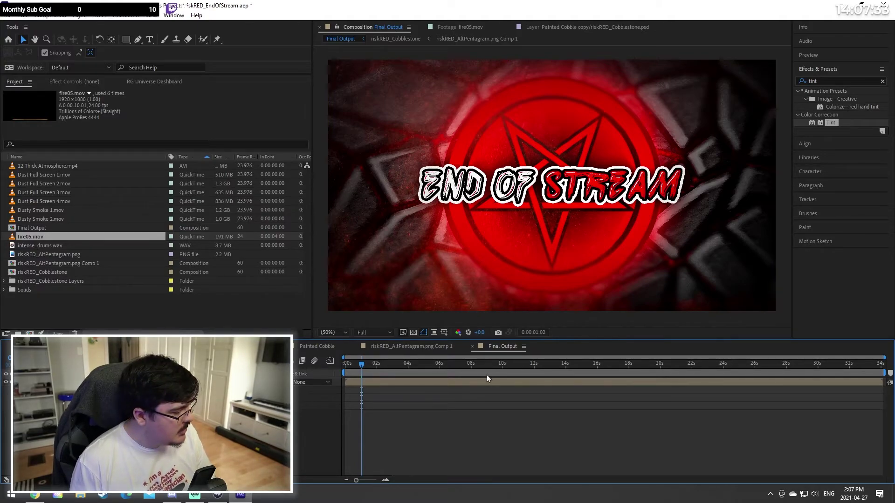
pyautogui.click(240, 346)
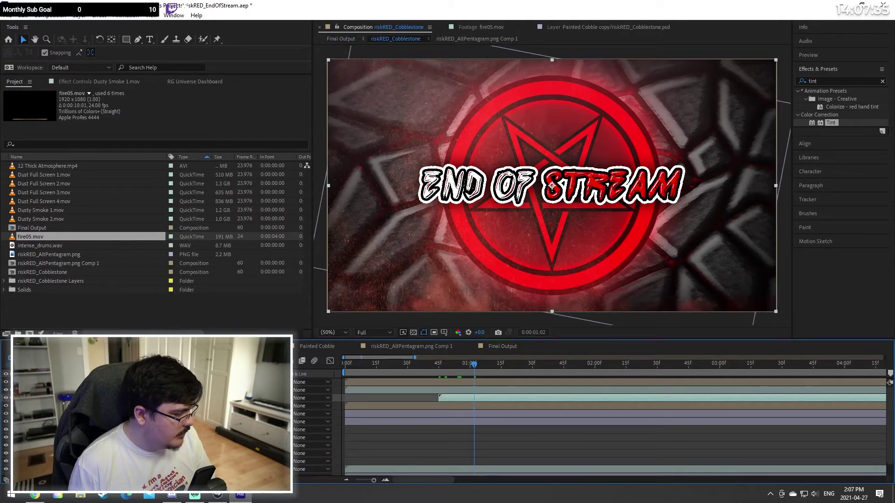
pyautogui.moveTo(440, 365); pyautogui.dragTo(482, 365)
# Step: Open the Dusty Smoke 1.mov source footage and scrub from its start to about 8 seconds
pyautogui.moveTo(380, 481); pyautogui.dragTo(361, 481)
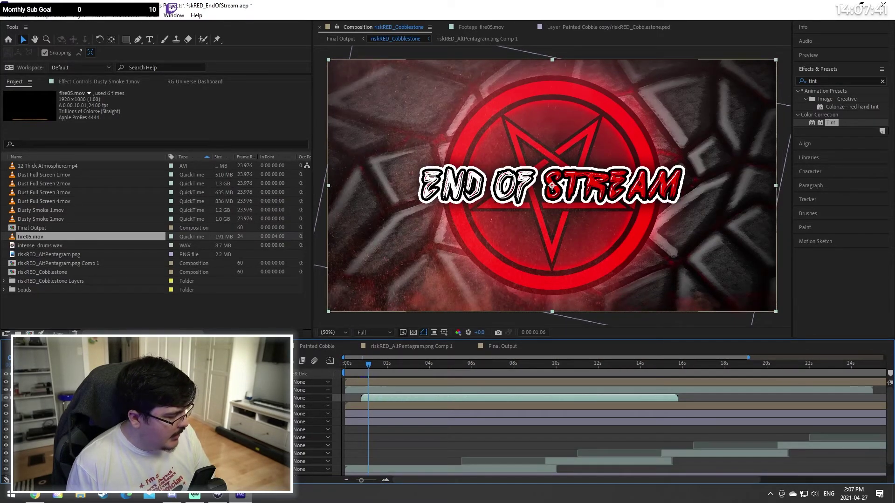
pyautogui.click(61, 210)
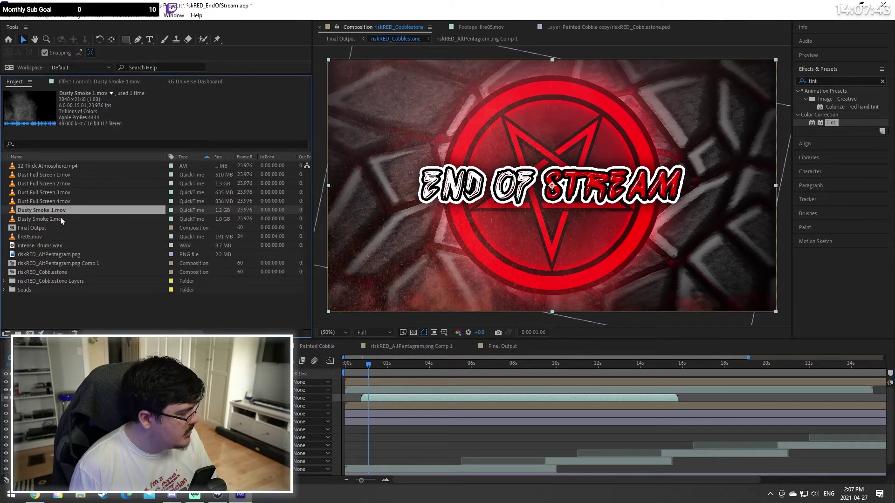
pyautogui.doubleClick(66, 210)
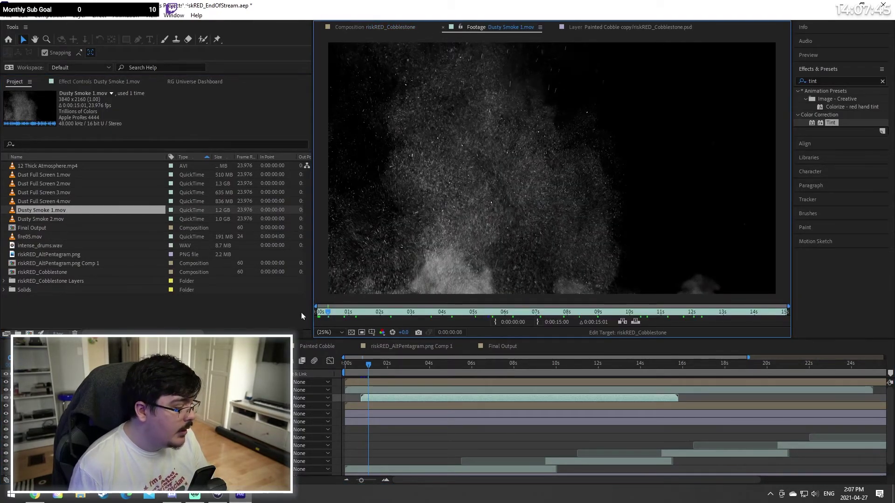
pyautogui.click(318, 312)
pyautogui.moveTo(318, 312); pyautogui.dragTo(569, 322)
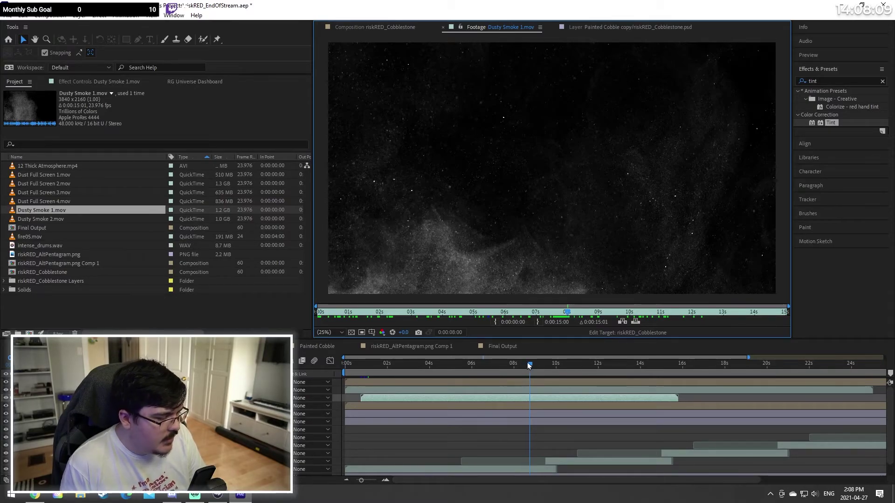
# Step: Trim the end of the Dusty Smoke 1.mov layer to 0:00:08:45 in the riskRED_Cobblestone composition
pyautogui.moveTo(528, 364); pyautogui.dragTo(529, 365)
pyautogui.click(371, 26)
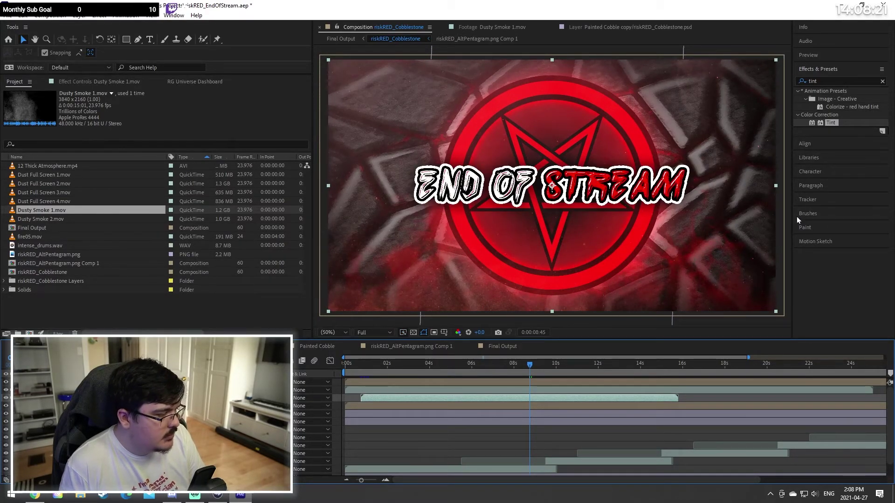
pyautogui.moveTo(677, 397); pyautogui.dragTo(531, 418)
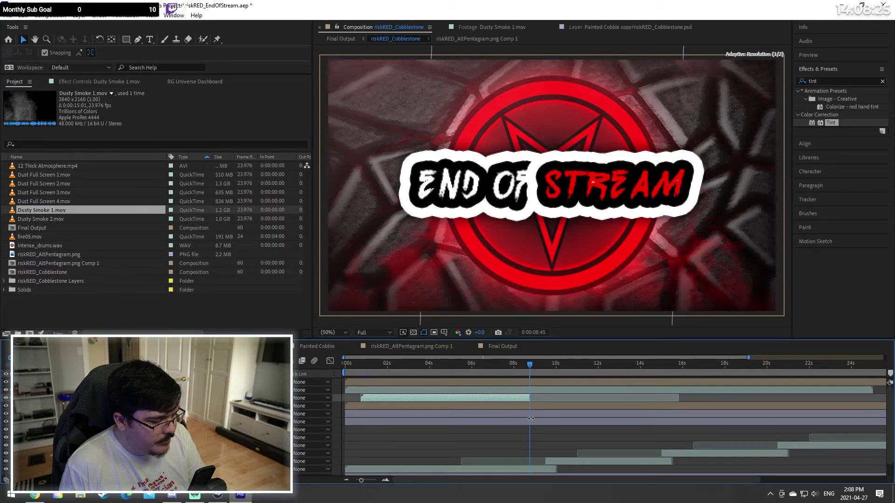
# Step: Align the trimmed end of the Dusty Smoke 1.mov layer exactly with the playhead at 0:00:08:45
pyautogui.moveTo(361, 480); pyautogui.dragTo(373, 481)
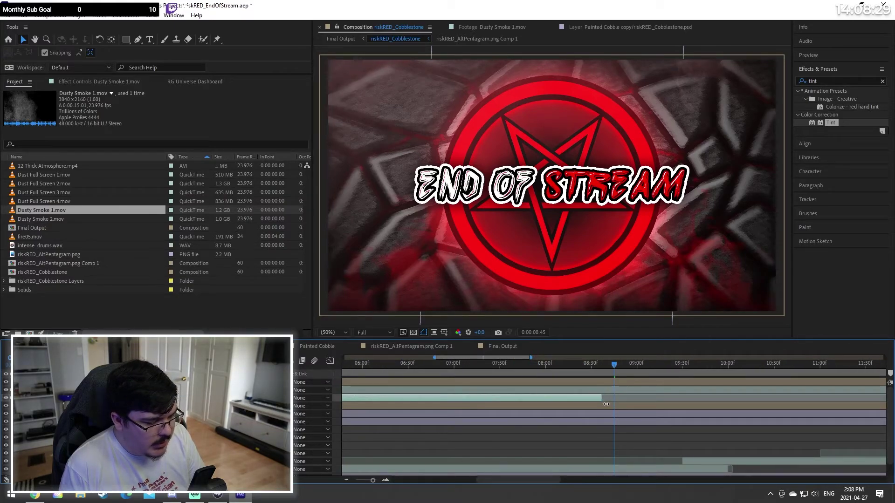
pyautogui.moveTo(616, 406); pyautogui.dragTo(617, 406)
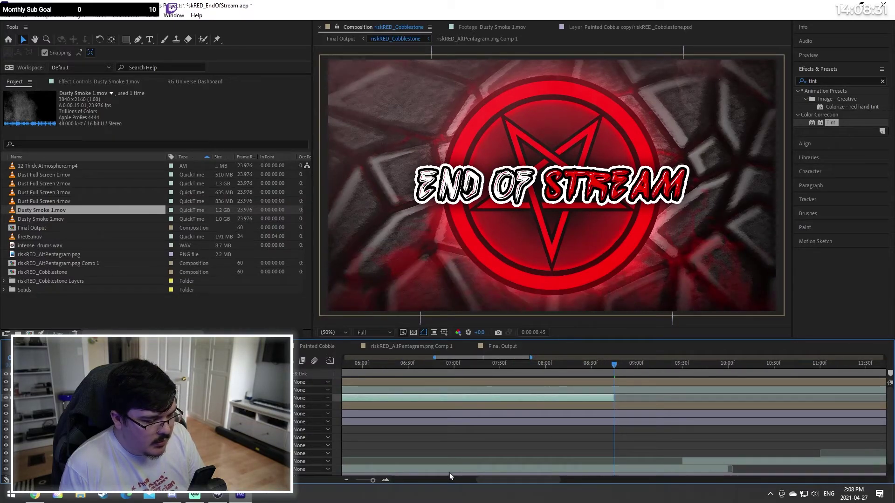
pyautogui.moveTo(372, 480); pyautogui.dragTo(363, 481)
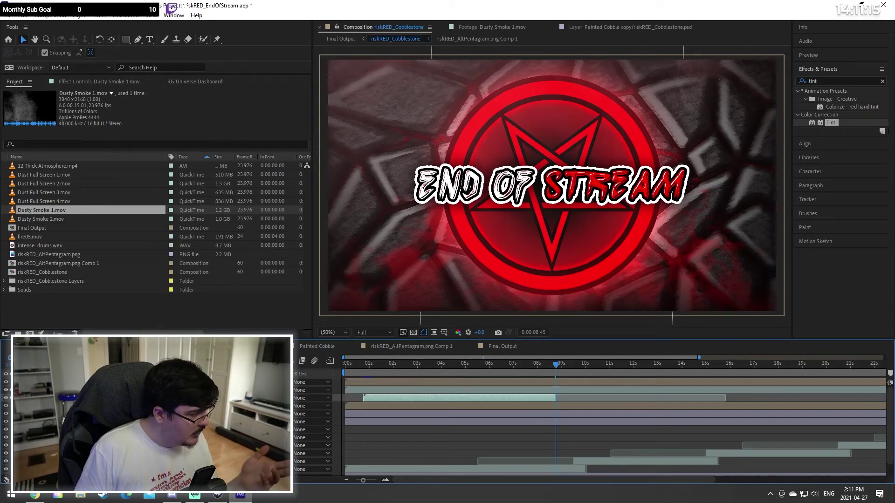
# Step: Duplicate the Dusty Smoke 1.mov layer and move the copy so that it starts at 0:00:08:15
pyautogui.click(22, 15)
pyautogui.click(43, 135)
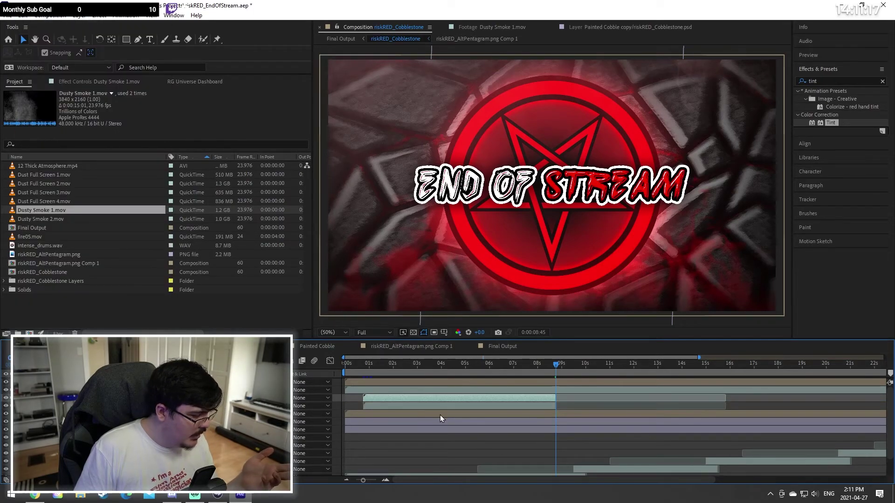
pyautogui.moveTo(426, 399); pyautogui.dragTo(609, 397)
pyautogui.moveTo(364, 480); pyautogui.dragTo(375, 486)
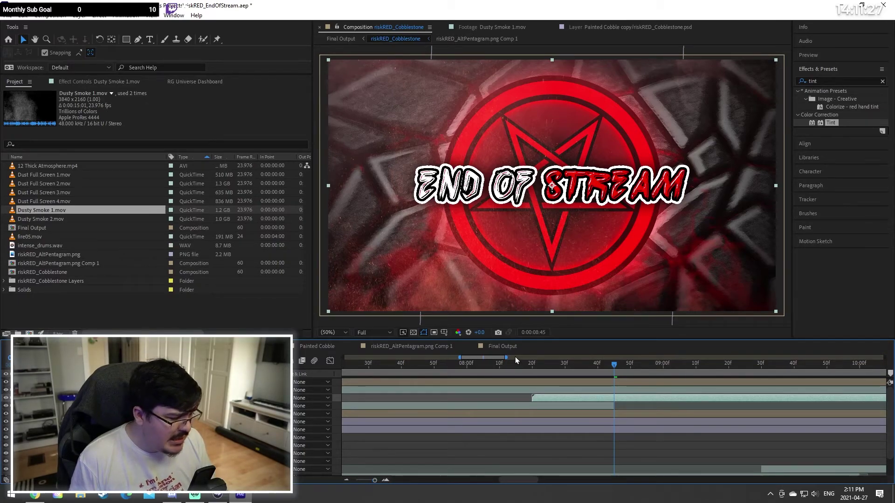
pyautogui.click(527, 364)
pyautogui.moveTo(526, 365); pyautogui.dragTo(514, 364)
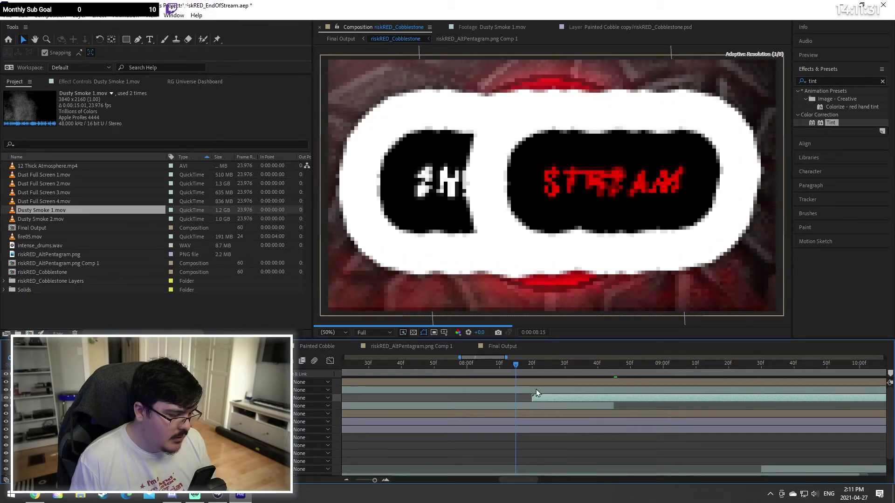
pyautogui.moveTo(545, 398); pyautogui.dragTo(533, 396)
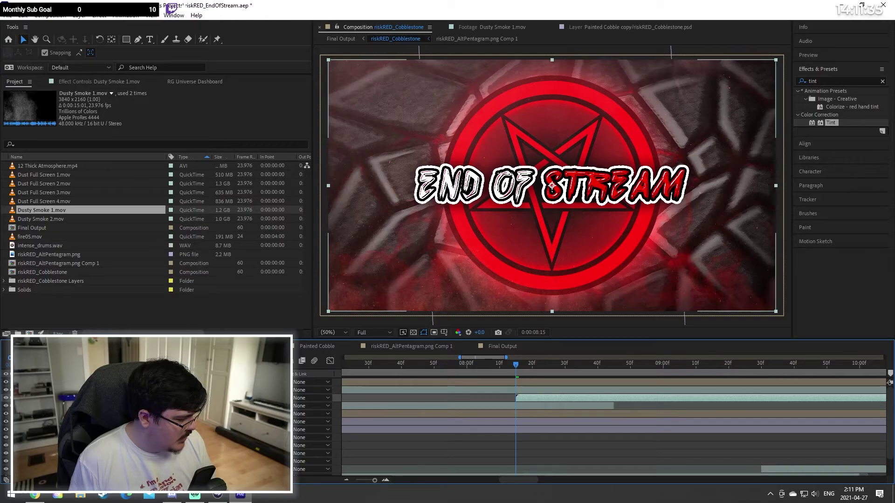
# Step: Add opacity keyframes at 0:00:08:15 and 0:00:08:45 on the original Dusty Smoke 1.mov layer for its fade-out
pyautogui.click(37, 406)
pyautogui.click(521, 404)
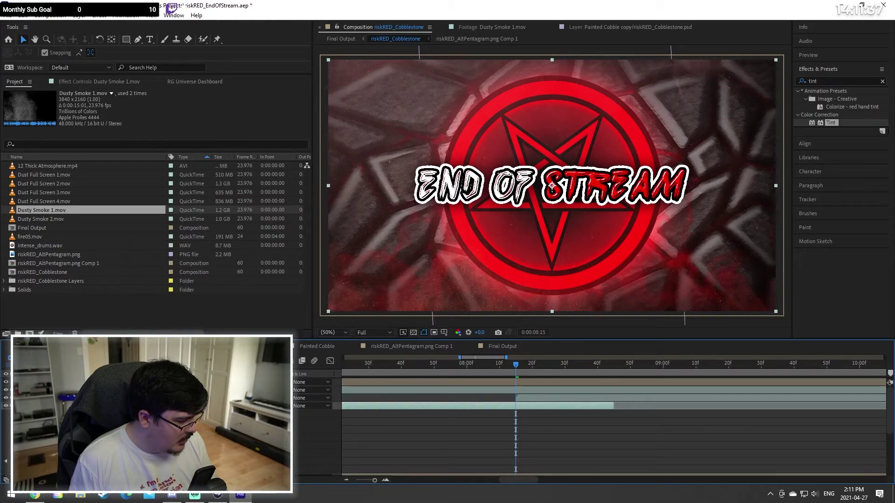
pyautogui.click(10, 461)
pyautogui.click(614, 363)
pyautogui.click(11, 461)
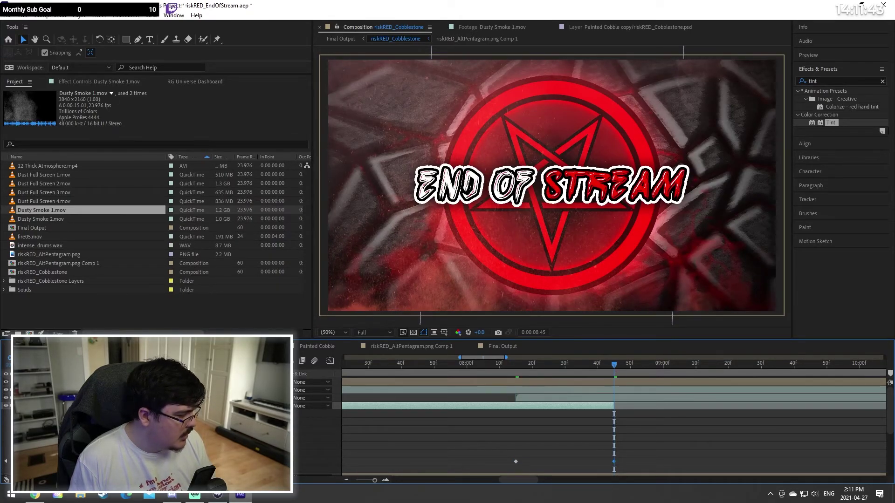
# Step: Move the second opacity keyframe of the duplicated Dusty Smoke 1.mov layer to 0:00:08:45 to lengthen its fade-in
pyautogui.click(37, 406)
pyautogui.click(36, 398)
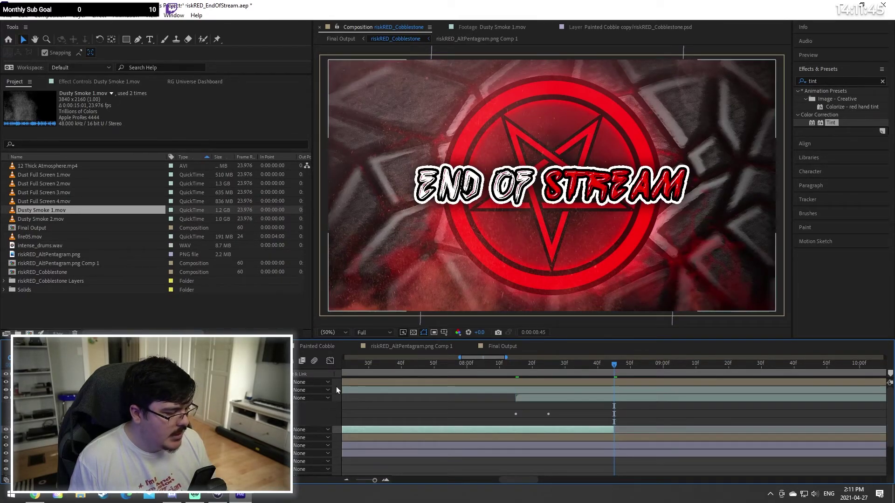
pyautogui.click(557, 397)
pyautogui.click(44, 414)
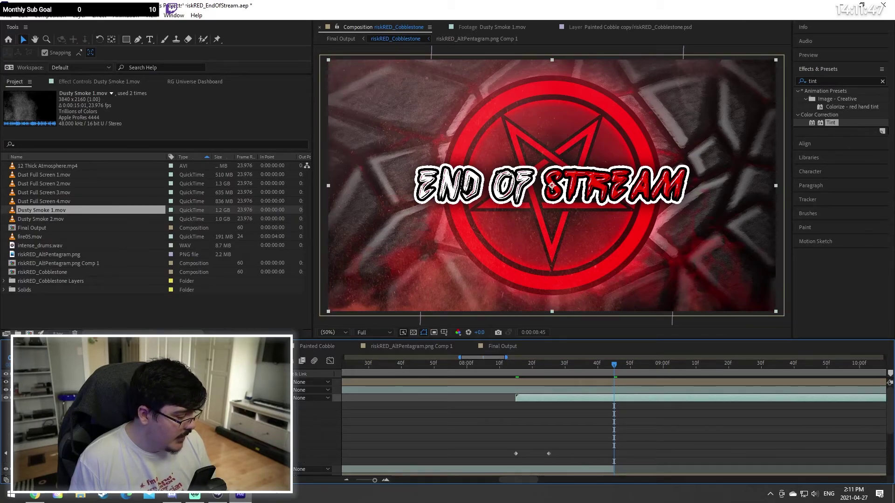
pyautogui.moveTo(548, 454); pyautogui.dragTo(613, 453)
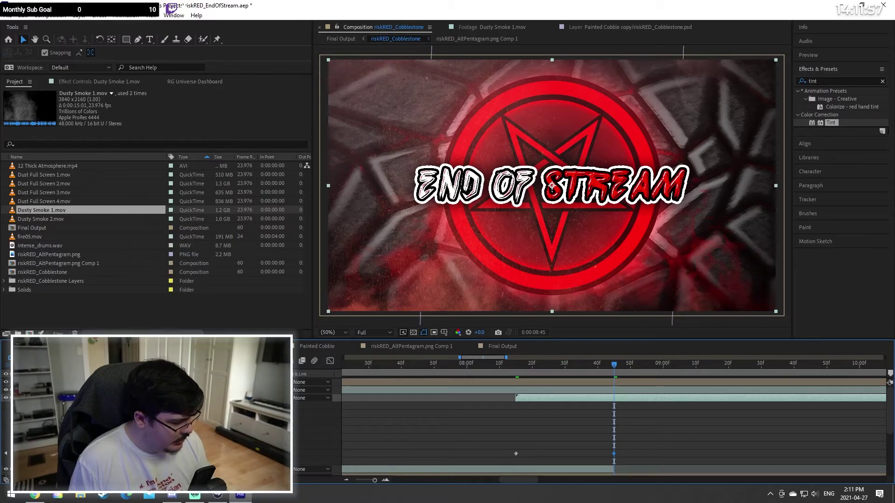
pyautogui.press('u')
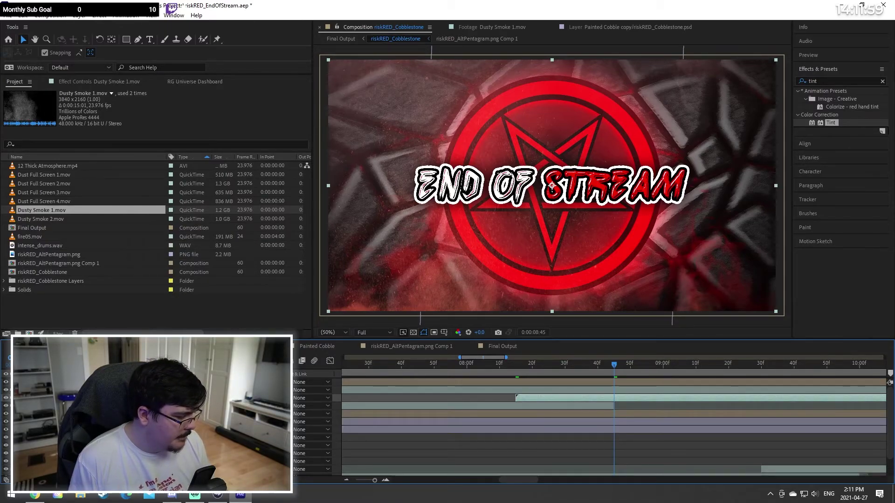
# Step: Add fade-out opacity keyframes at 0:00:15:45 and 0:00:16:15 on the duplicated Dusty Smoke 1.mov layer, then collapse its properties
pyautogui.moveTo(375, 482); pyautogui.dragTo(365, 483)
pyautogui.moveTo(730, 367); pyautogui.dragTo(739, 366)
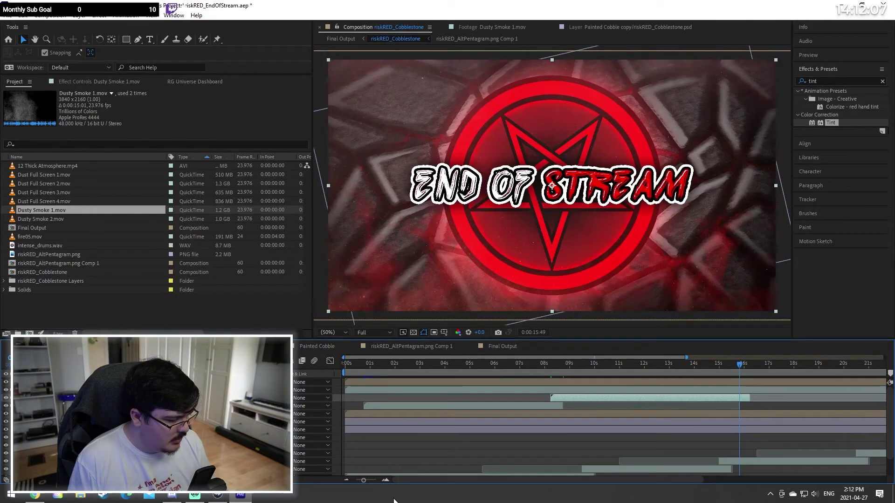
pyautogui.moveTo(365, 481); pyautogui.dragTo(375, 482)
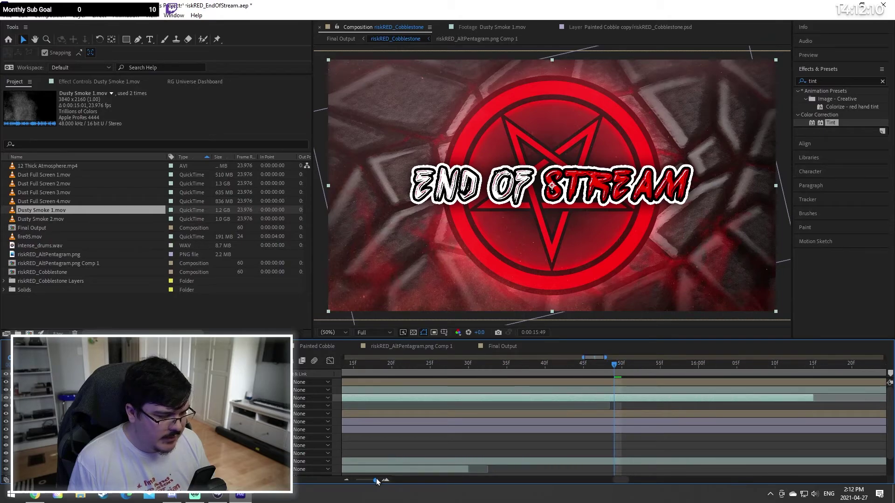
pyautogui.click(814, 368)
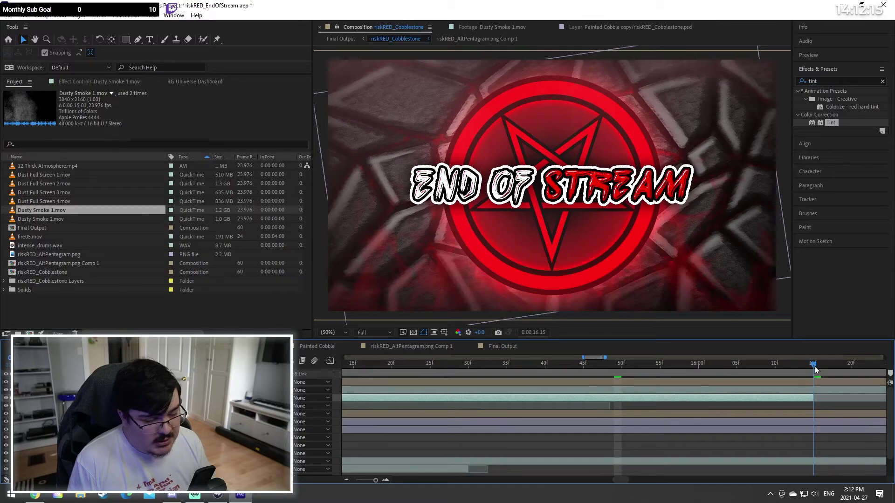
pyautogui.moveTo(815, 369); pyautogui.dragTo(816, 373)
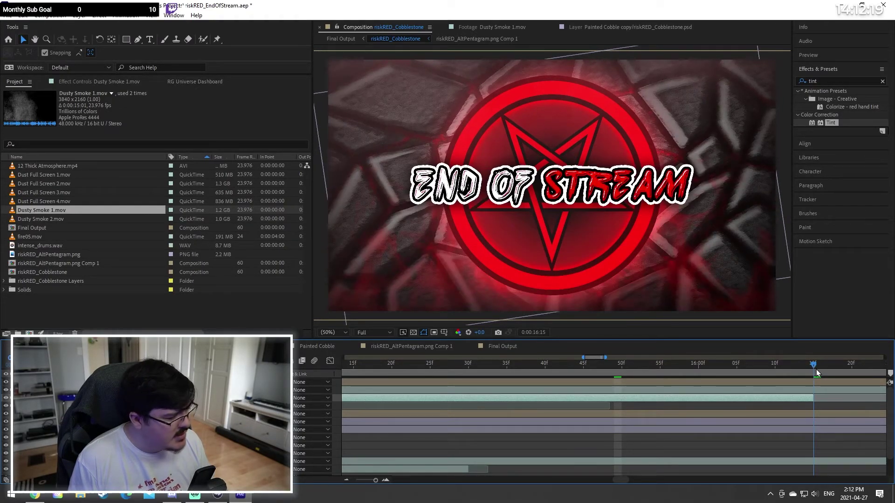
pyautogui.moveTo(816, 372); pyautogui.dragTo(587, 398)
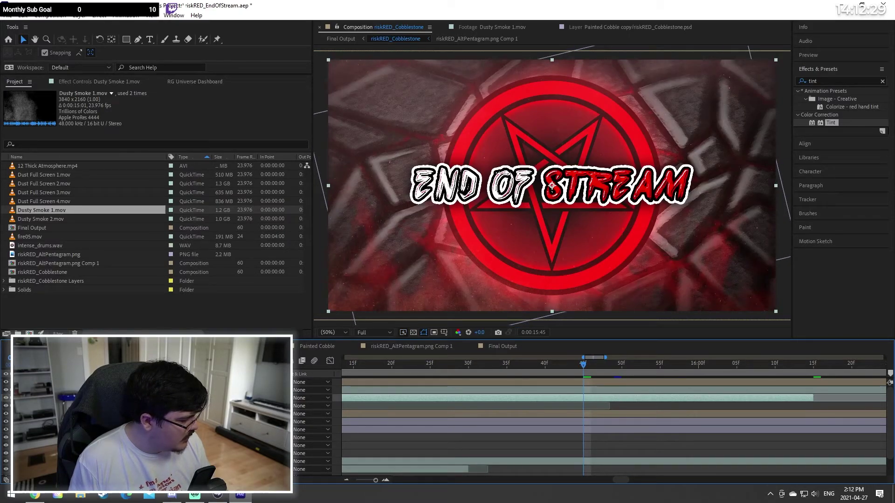
pyautogui.press('u')
pyautogui.press('u')
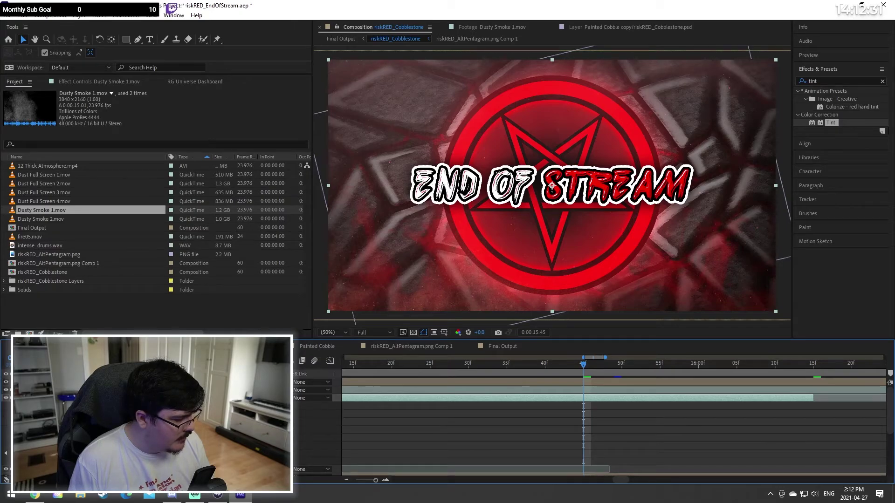
pyautogui.click(51, 453)
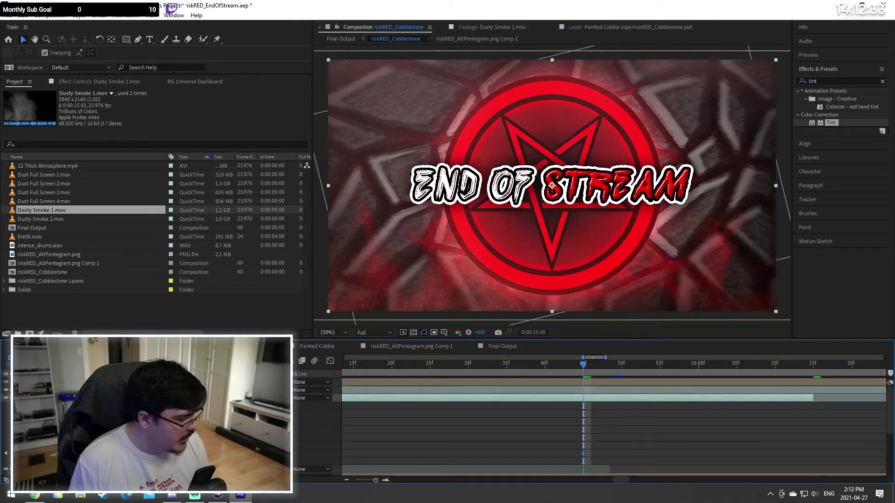
pyautogui.click(813, 365)
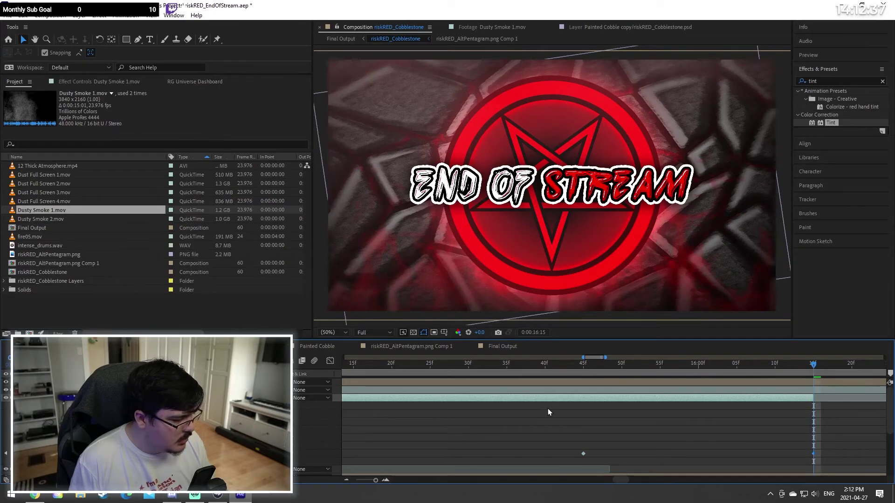
pyautogui.moveTo(368, 484); pyautogui.dragTo(347, 478)
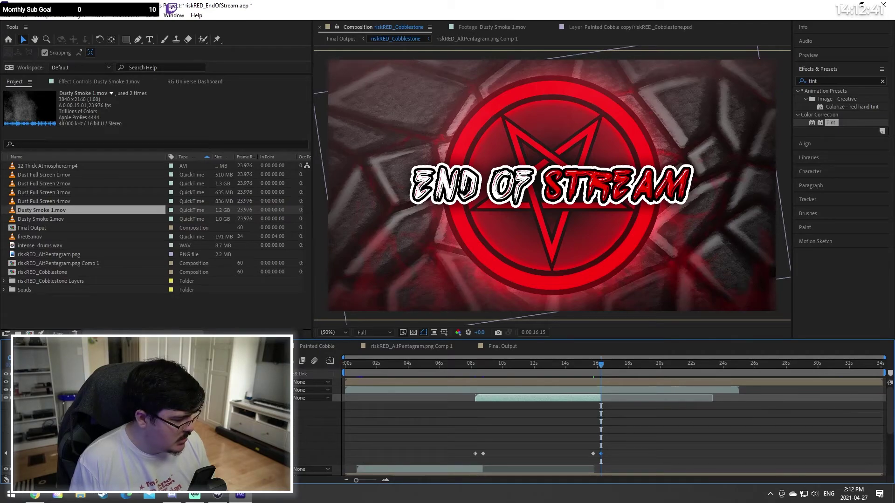
pyautogui.click(37, 398)
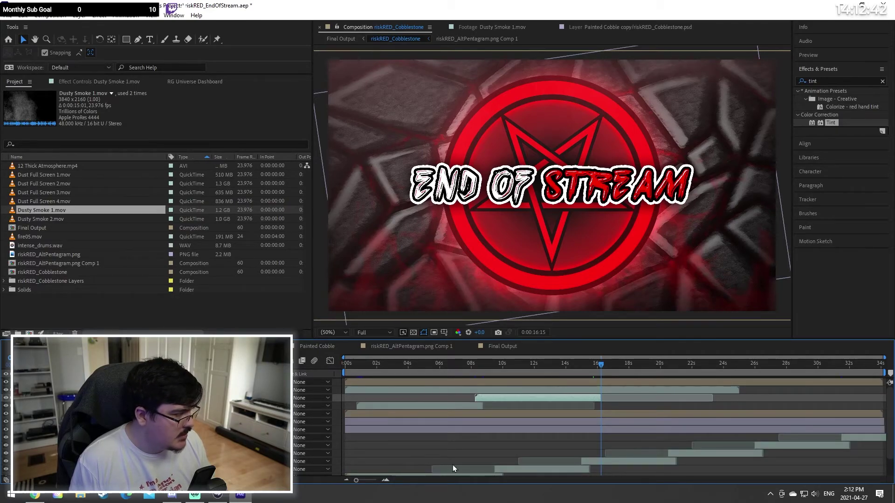
# Step: Duplicate the second Dusty Smoke 1.mov layer and move the new copy to start at about 0:00:16:00
pyautogui.click(23, 15)
pyautogui.click(57, 135)
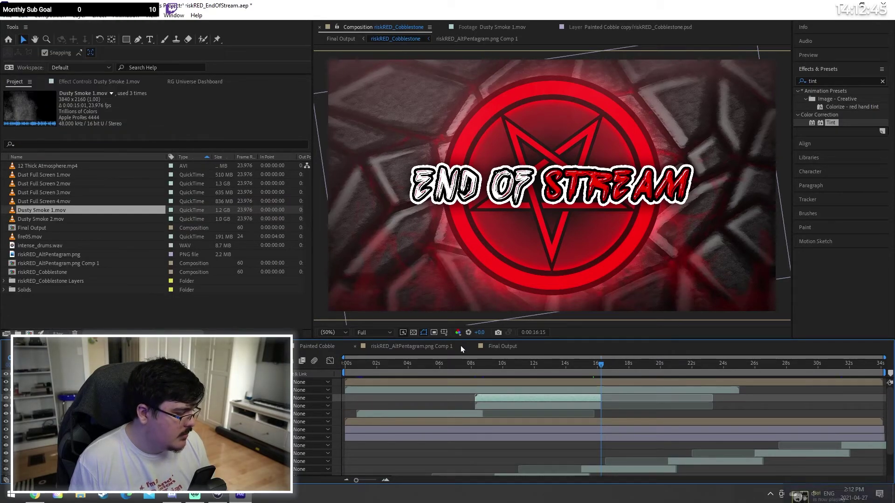
pyautogui.moveTo(489, 397); pyautogui.dragTo(619, 398)
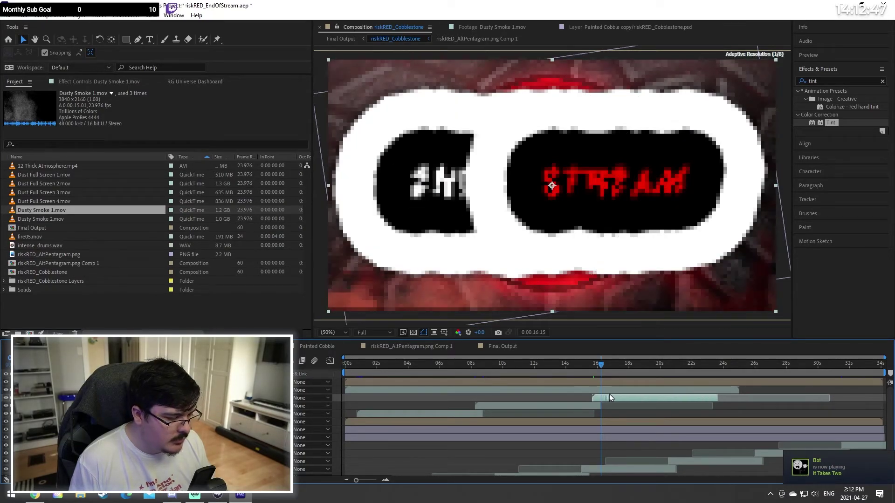
pyautogui.click(594, 362)
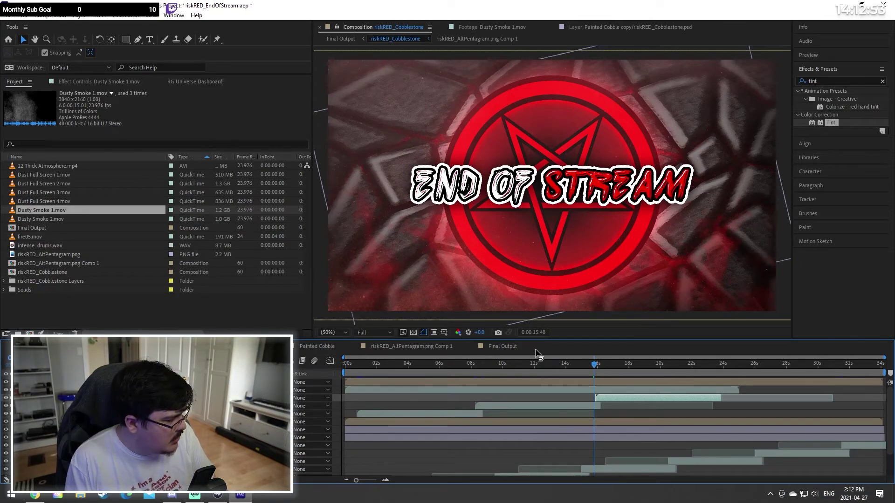
# Step: Open the 12 Thick Atmosphere.mp4 source footage fitted to the viewer and scrub through it to its end
pyautogui.doubleClick(62, 166)
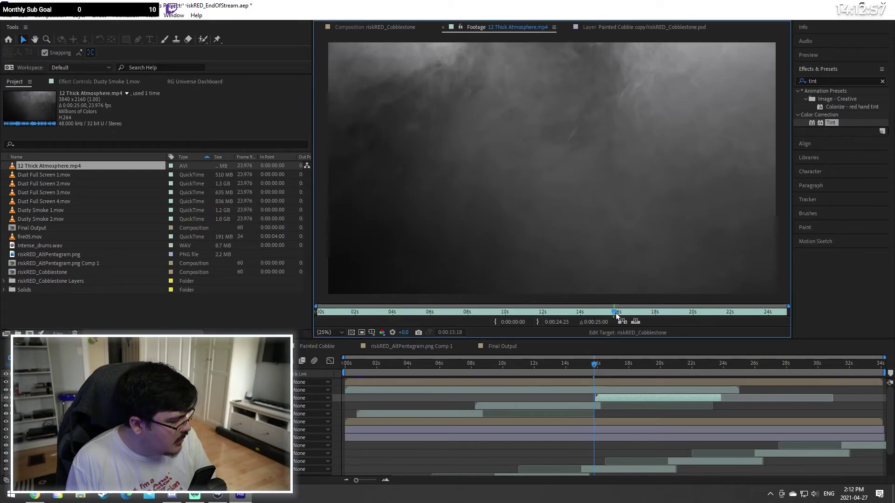
pyautogui.click(634, 312)
pyautogui.click(334, 331)
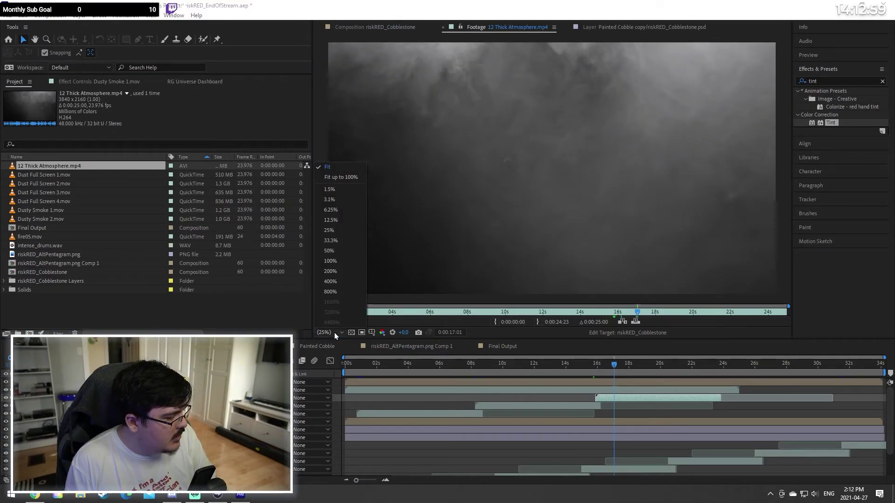
pyautogui.click(326, 170)
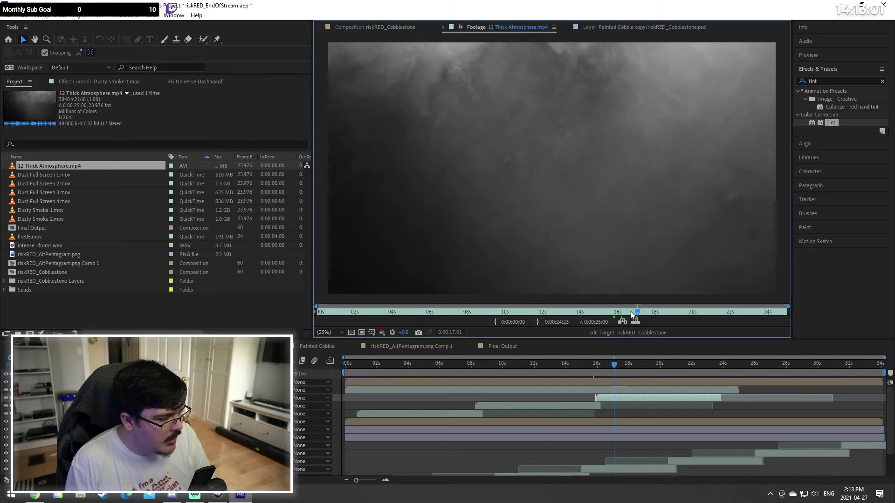
pyautogui.click(759, 312)
pyautogui.moveTo(763, 309)
pyautogui.mouseDown()
pyautogui.moveTo(791, 310)
pyautogui.moveTo(294, 293)
pyautogui.moveTo(547, 284)
pyautogui.moveTo(794, 303)
pyautogui.moveTo(747, 310)
pyautogui.mouseUp()
pyautogui.moveTo(676, 313); pyautogui.dragTo(792, 307)
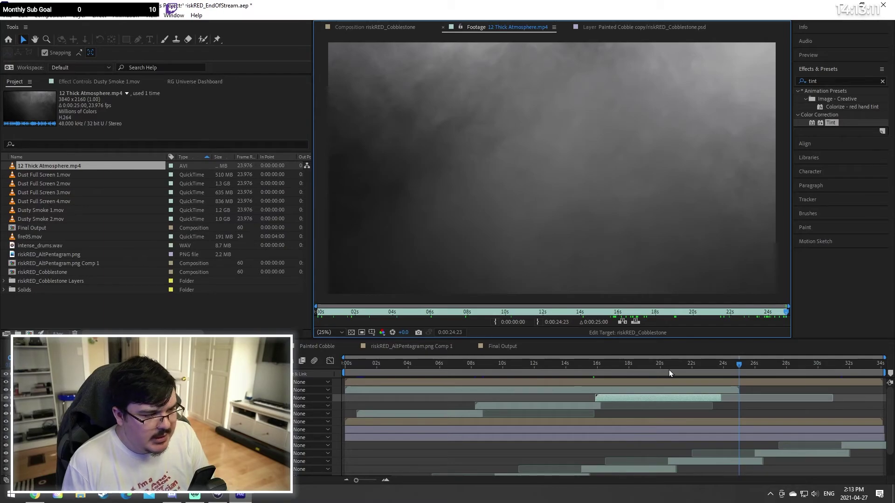
pyautogui.moveTo(376, 306); pyautogui.dragTo(638, 289)
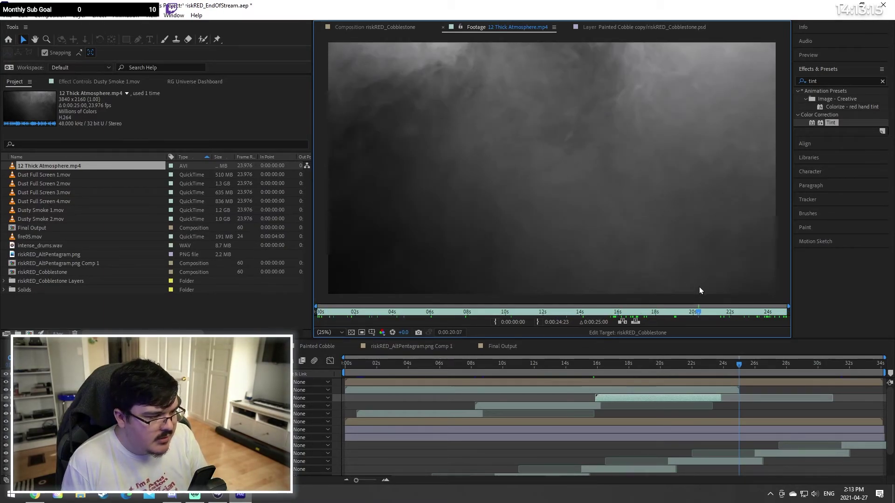
pyautogui.moveTo(736, 290); pyautogui.dragTo(776, 289)
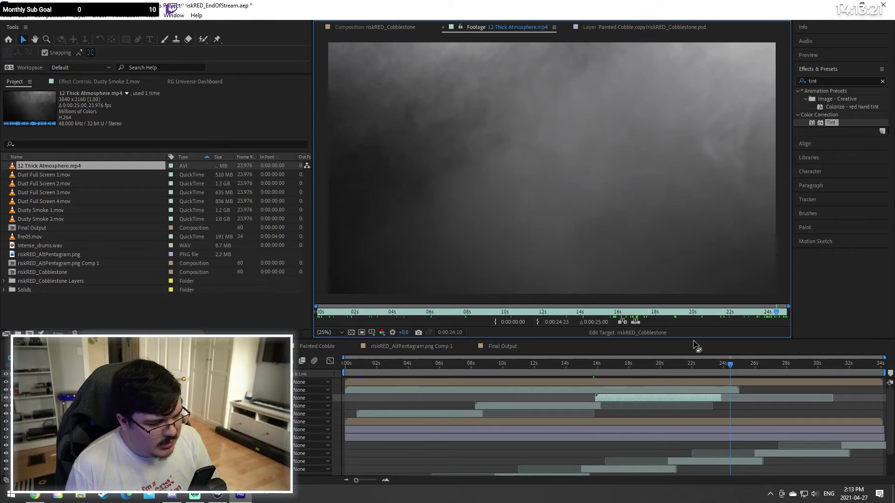
# Step: Duplicate the Dusty Smoke 1.mov layer that starts at about 0:00:16:00 and move the new copy to start at about 0:00:23:38
pyautogui.moveTo(672, 364); pyautogui.dragTo(660, 364)
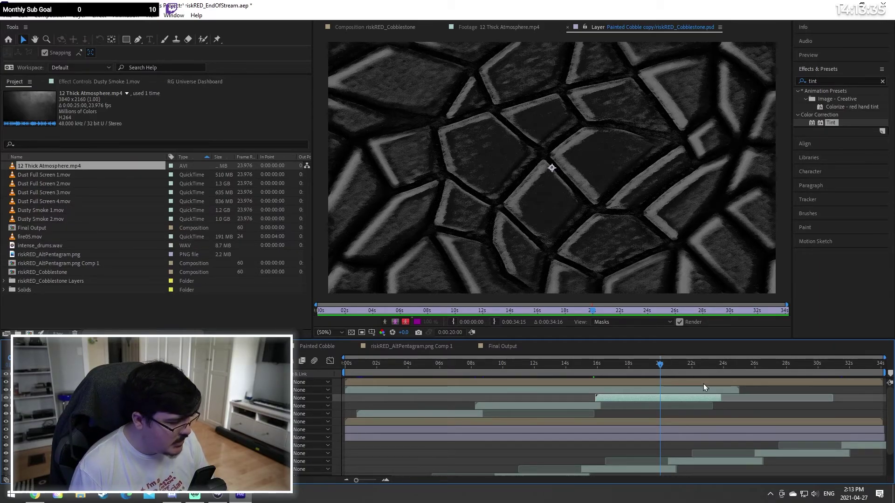
pyautogui.click(720, 370)
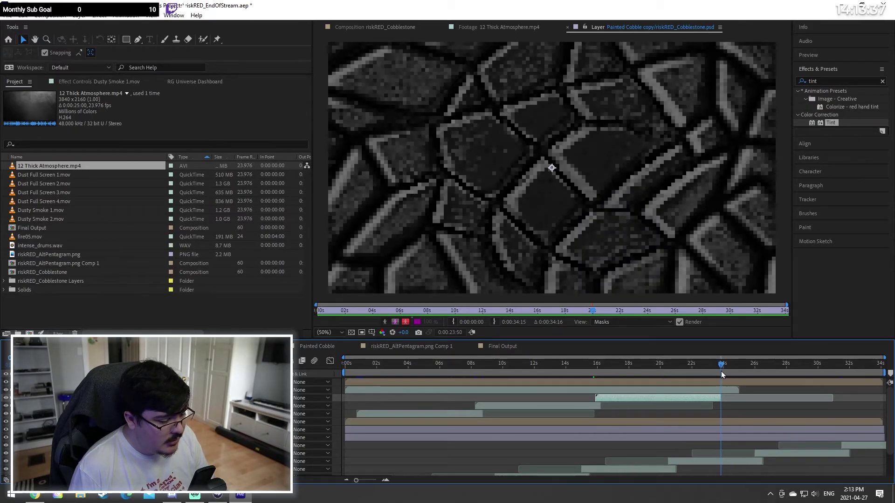
pyautogui.click(22, 15)
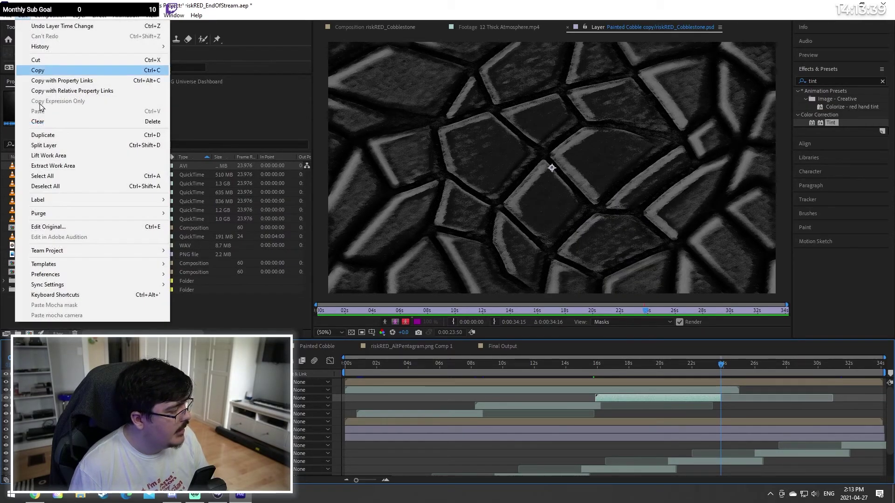
pyautogui.click(60, 136)
pyautogui.moveTo(356, 480)
pyautogui.mouseDown()
pyautogui.moveTo(370, 484)
pyautogui.moveTo(359, 484)
pyautogui.mouseUp()
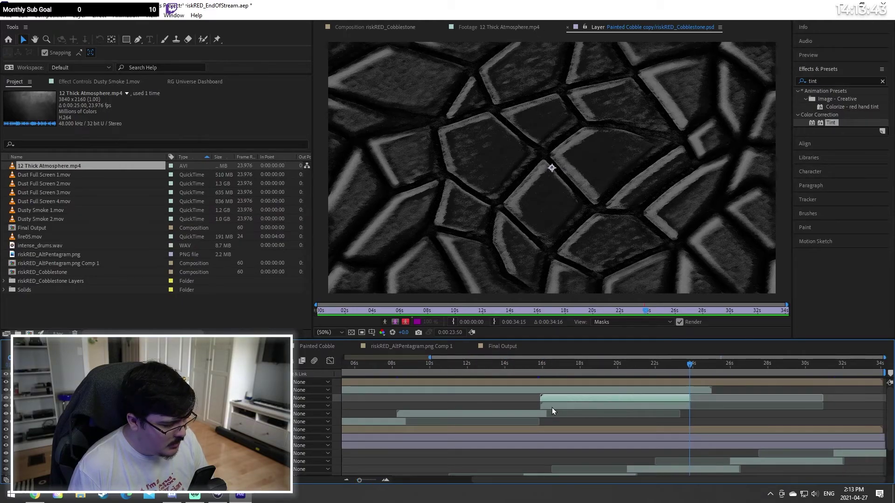
pyautogui.moveTo(599, 401); pyautogui.dragTo(685, 366)
pyautogui.click(381, 484)
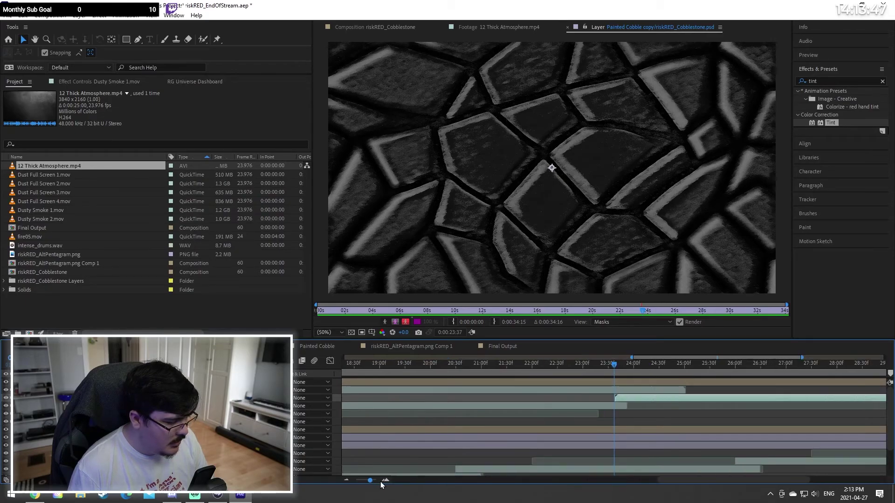
pyautogui.click(377, 483)
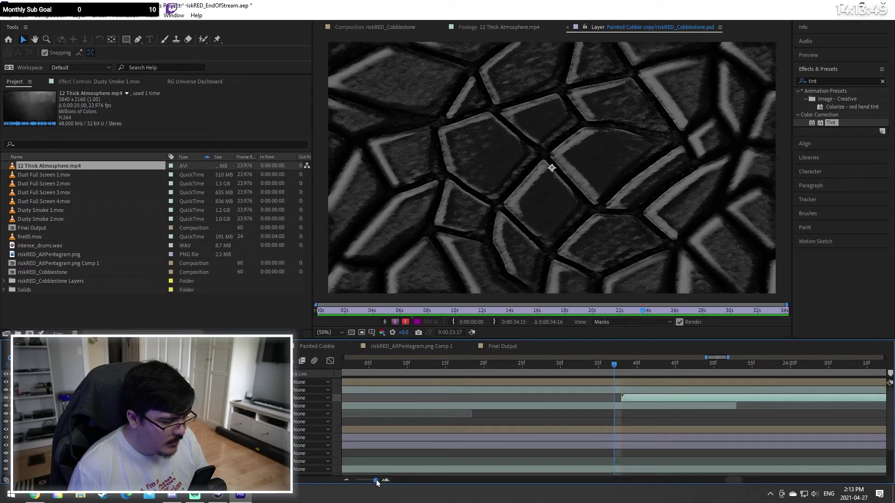
pyautogui.click(737, 365)
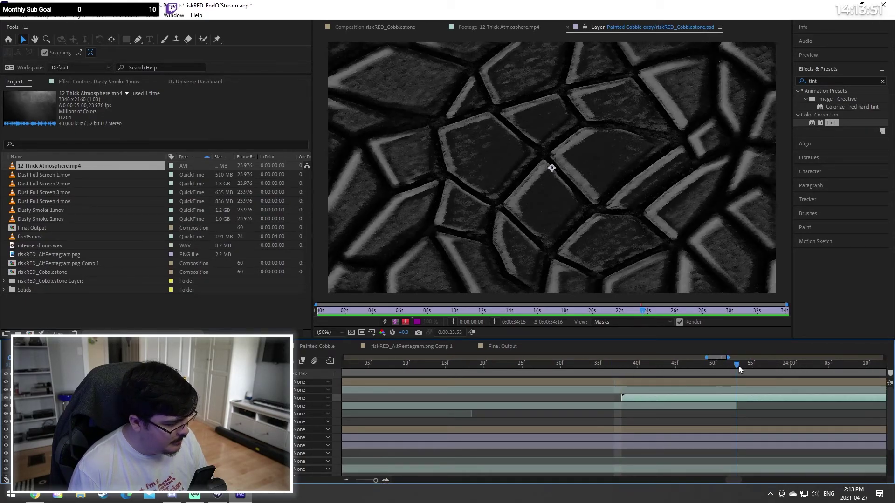
pyautogui.moveTo(739, 367)
pyautogui.mouseDown()
pyautogui.moveTo(762, 371)
pyautogui.moveTo(739, 372)
pyautogui.mouseUp()
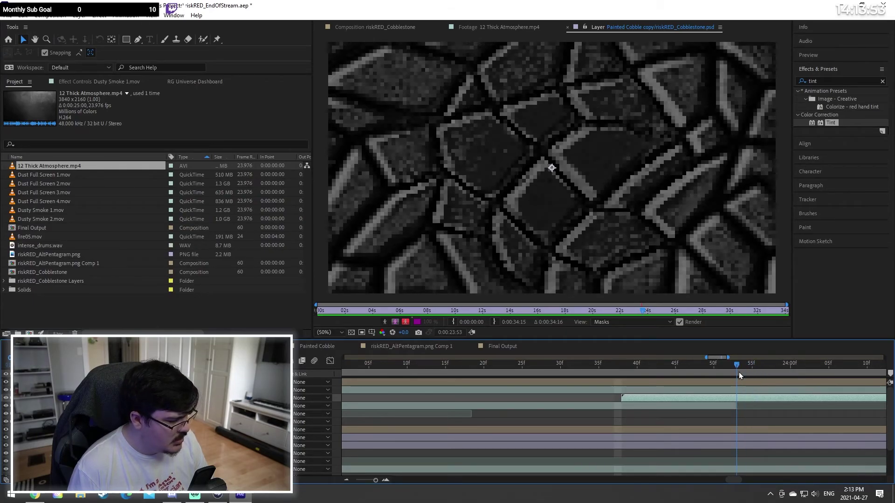
# Step: Move the third Dusty Smoke 1.mov layer earlier so it starts at 0:00:15:45, overlapping the fade-out of the preceding copy
pyautogui.moveTo(375, 480)
pyautogui.mouseDown()
pyautogui.moveTo(359, 479)
pyautogui.moveTo(378, 487)
pyautogui.mouseUp()
pyautogui.click(559, 368)
pyautogui.click(793, 363)
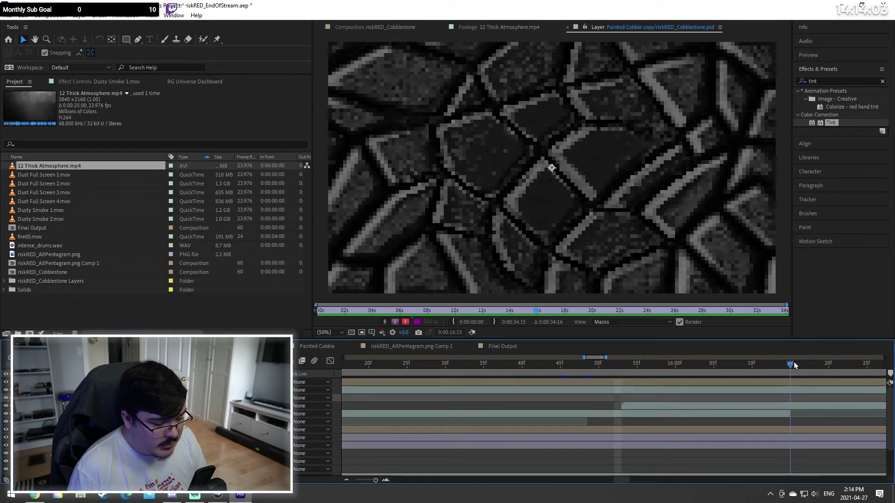
pyautogui.moveTo(794, 365); pyautogui.dragTo(561, 384)
pyautogui.moveTo(641, 404); pyautogui.dragTo(582, 406)
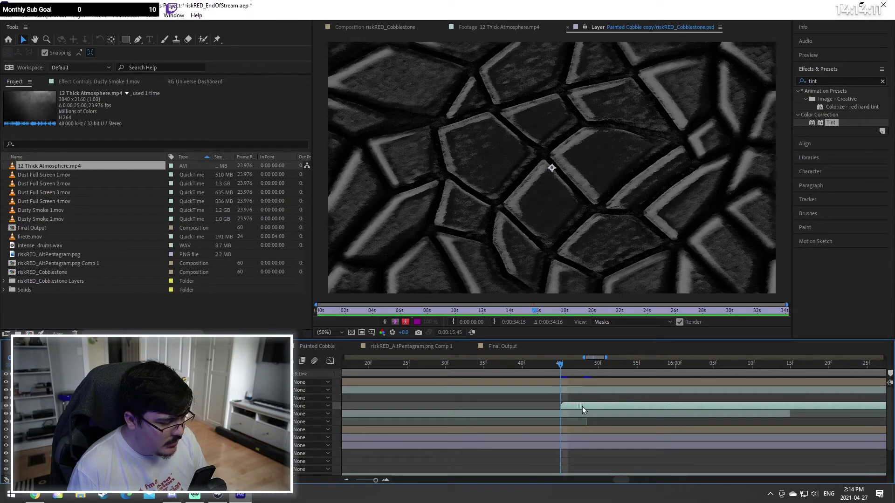
pyautogui.moveTo(374, 480); pyautogui.dragTo(354, 476)
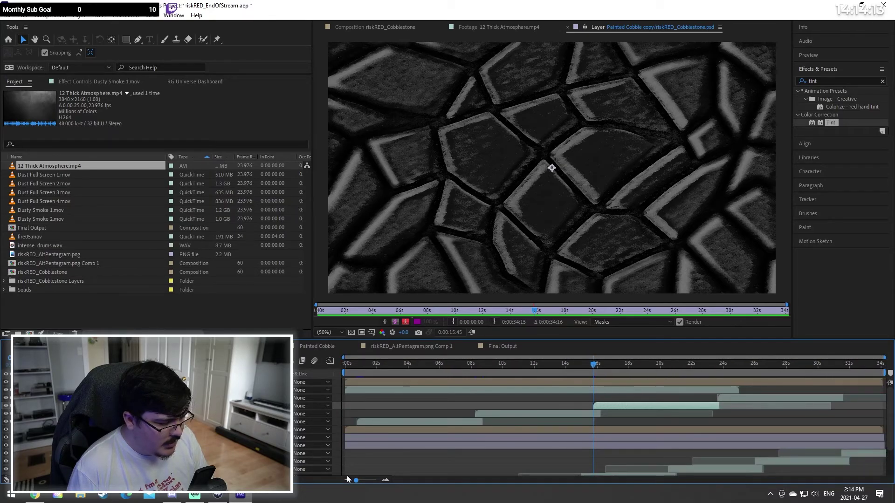
# Step: Move the newest Dusty Smoke 1.mov copy earlier to start at 0:00:23:15, overlapping the end of the preceding copy
pyautogui.moveTo(697, 366); pyautogui.dragTo(720, 368)
pyautogui.moveTo(365, 485); pyautogui.dragTo(376, 480)
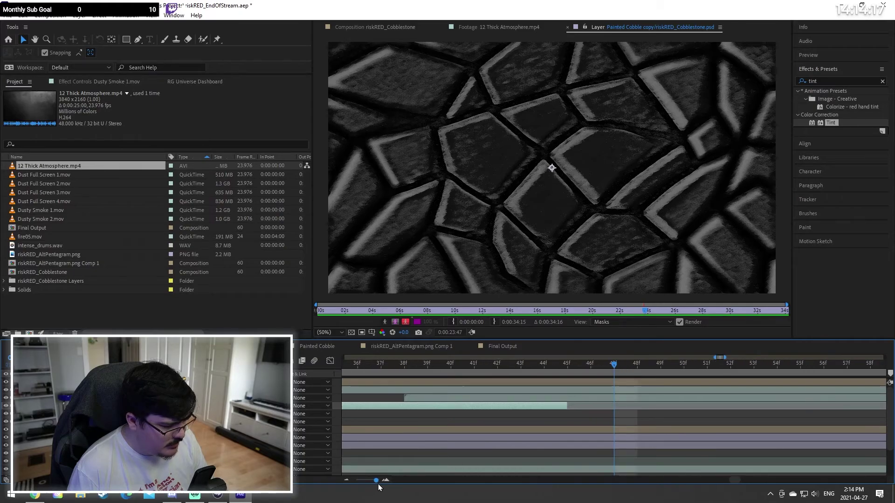
pyautogui.moveTo(568, 369); pyautogui.dragTo(569, 364)
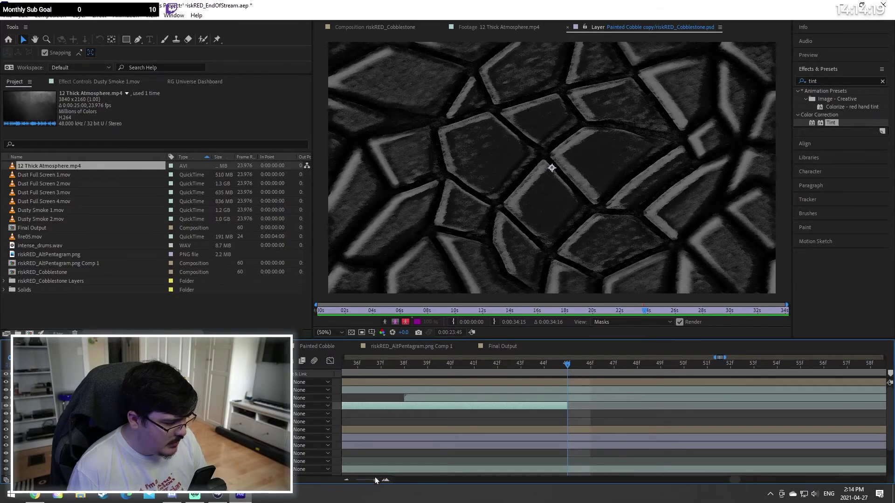
pyautogui.moveTo(376, 479); pyautogui.dragTo(370, 480)
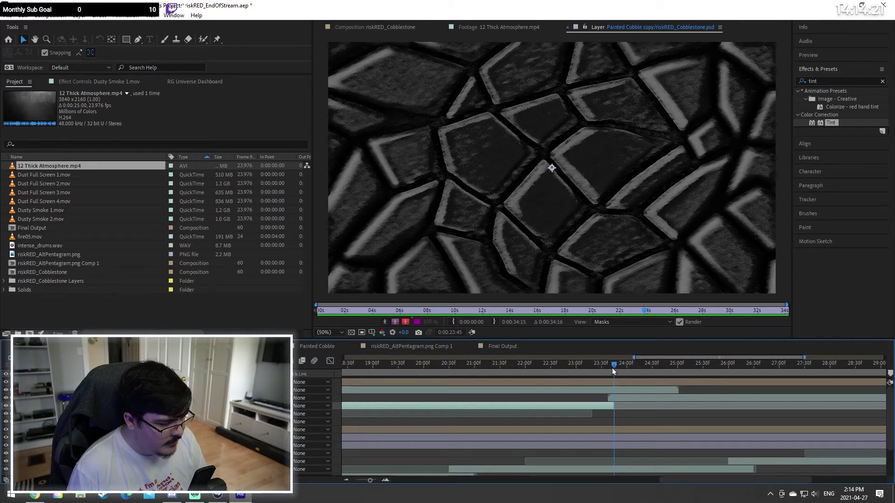
pyautogui.moveTo(613, 367); pyautogui.dragTo(588, 368)
pyautogui.moveTo(620, 400); pyautogui.dragTo(603, 399)
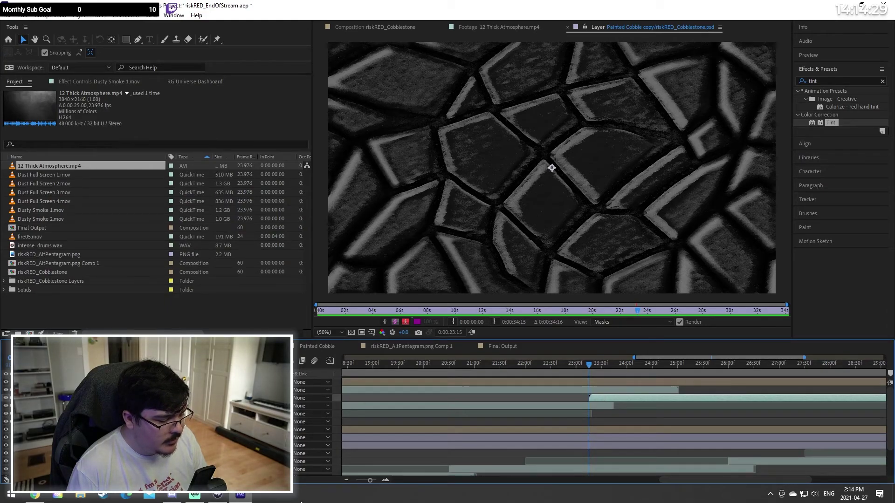
pyautogui.moveTo(369, 480); pyautogui.dragTo(376, 481)
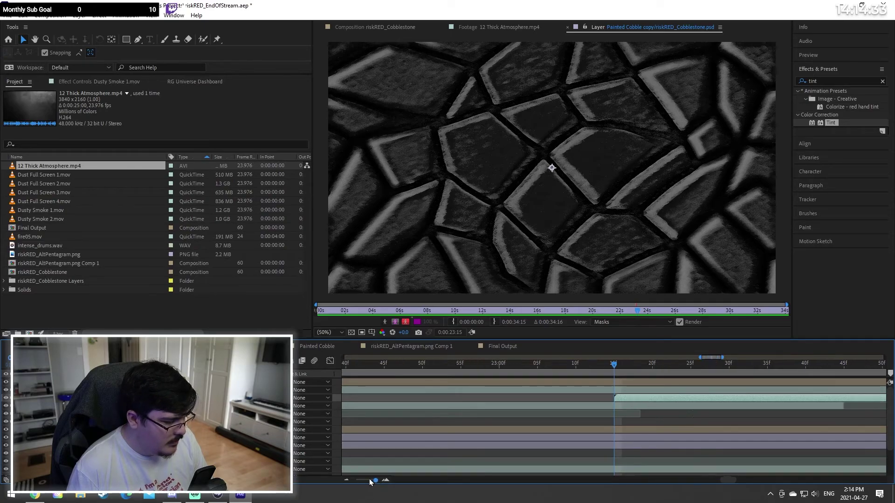
pyautogui.moveTo(374, 481); pyautogui.dragTo(355, 481)
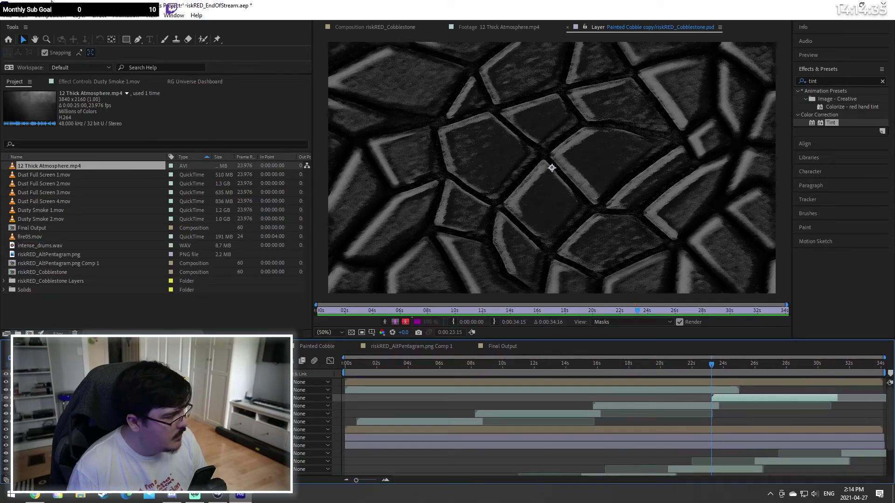
# Step: Duplicate the latest Dusty Smoke 1.mov layer and move the new copy to start at 0:00:30:45
pyautogui.click(23, 16)
pyautogui.click(48, 134)
pyautogui.moveTo(761, 396); pyautogui.dragTo(883, 405)
pyautogui.click(823, 367)
pyautogui.click(828, 368)
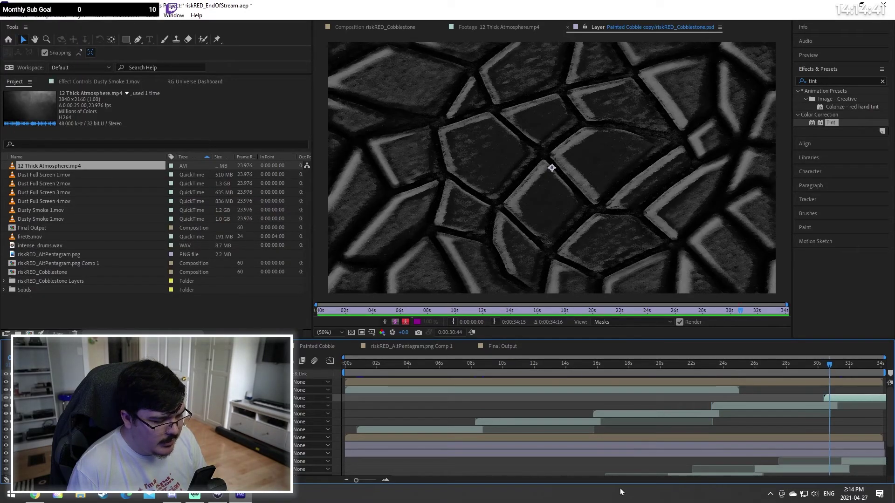
pyautogui.moveTo(356, 486); pyautogui.dragTo(377, 488)
pyautogui.moveTo(689, 364); pyautogui.dragTo(699, 396)
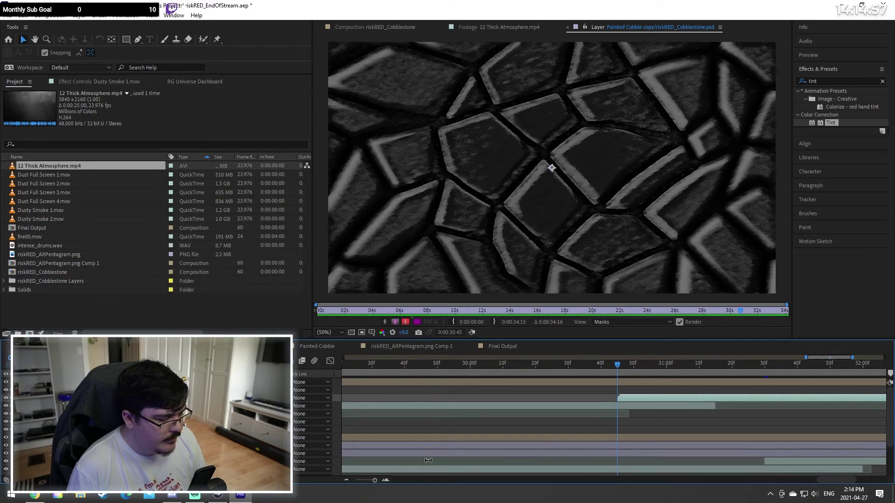
pyautogui.moveTo(375, 480); pyautogui.dragTo(337, 477)
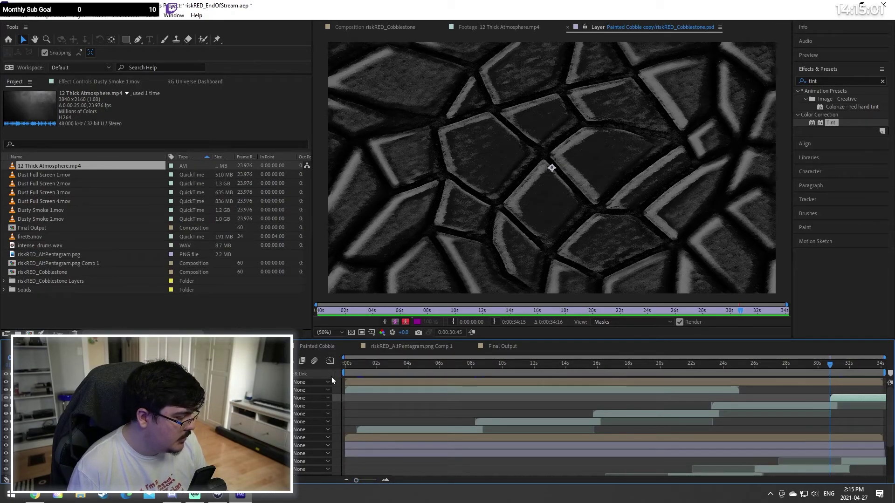
# Step: Add fade-in opacity keyframes at 0:00:00:00 and 0:00:01:00 on the 12 Thick Atmosphere.mp4 layer, show the riskRED_Cobblestone composition, and collapse the layer
pyautogui.press('Home')
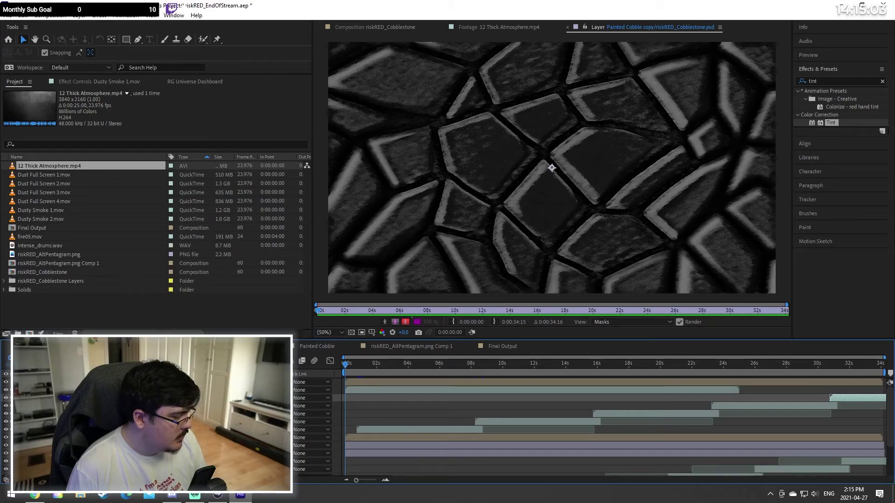
pyautogui.click(38, 390)
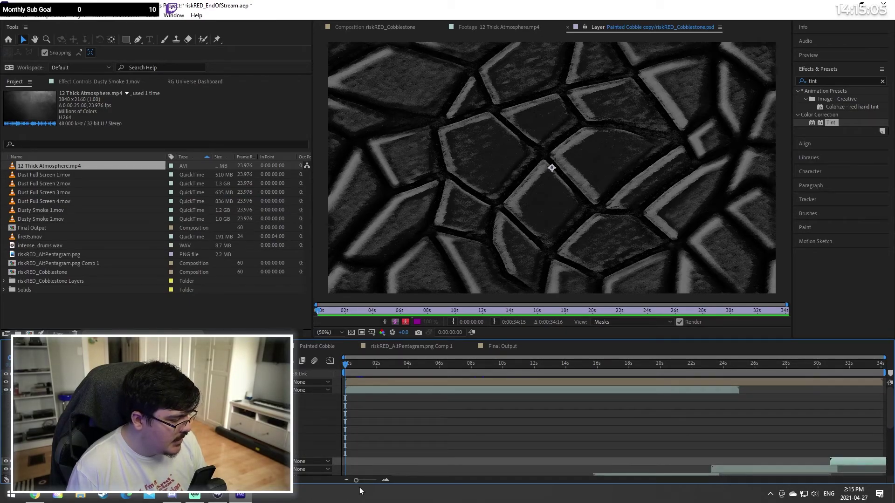
pyautogui.moveTo(358, 485); pyautogui.dragTo(371, 486)
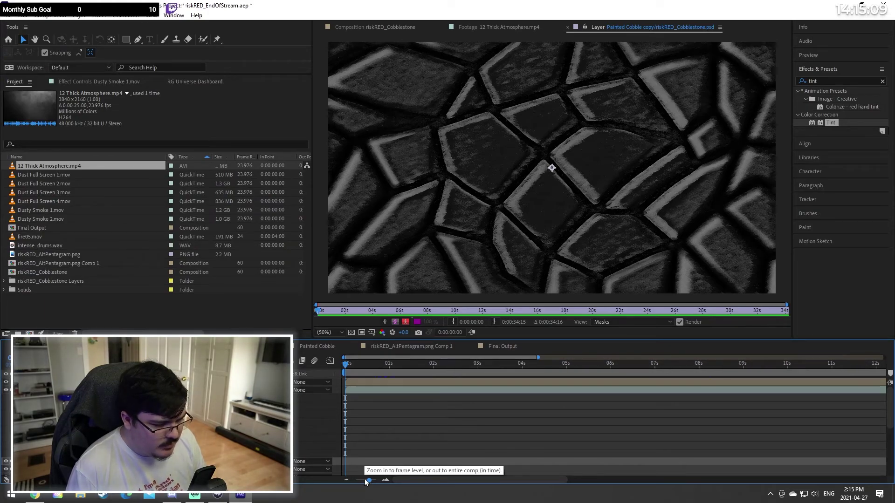
pyautogui.click(388, 368)
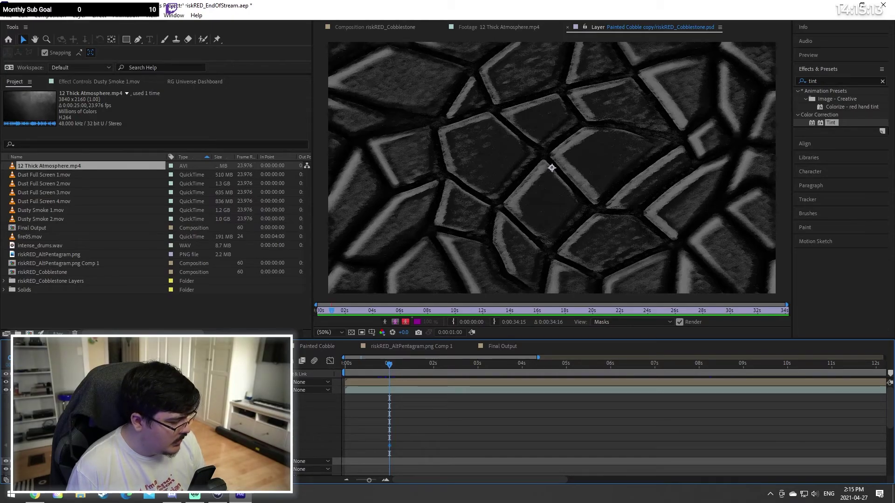
pyautogui.click(360, 390)
pyautogui.moveTo(388, 366); pyautogui.dragTo(343, 367)
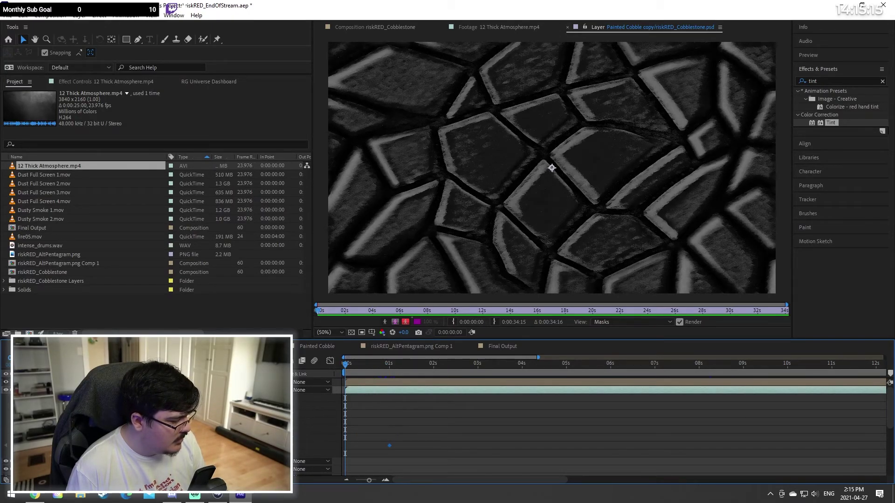
pyautogui.click(200, 445)
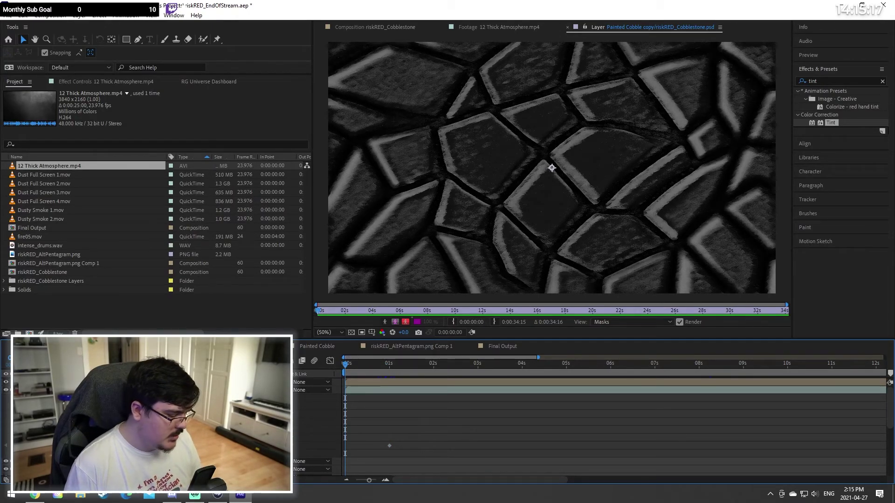
pyautogui.click(522, 446)
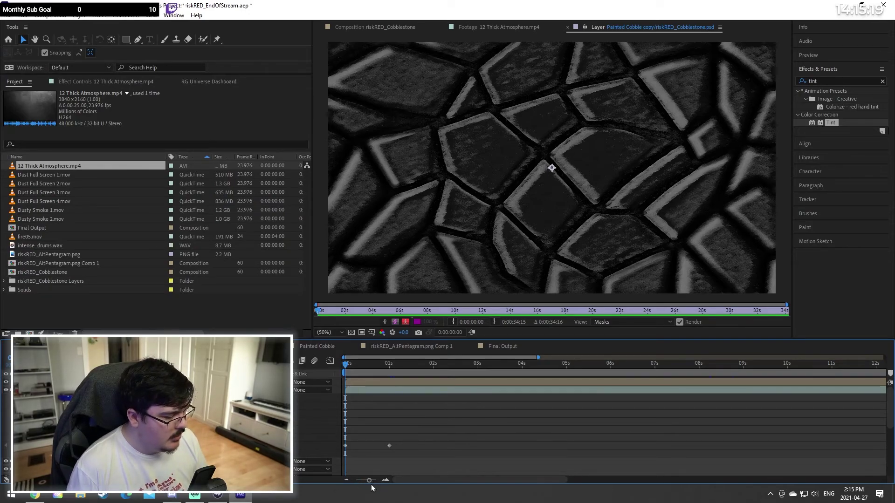
pyautogui.moveTo(369, 482); pyautogui.dragTo(343, 477)
pyautogui.click(391, 27)
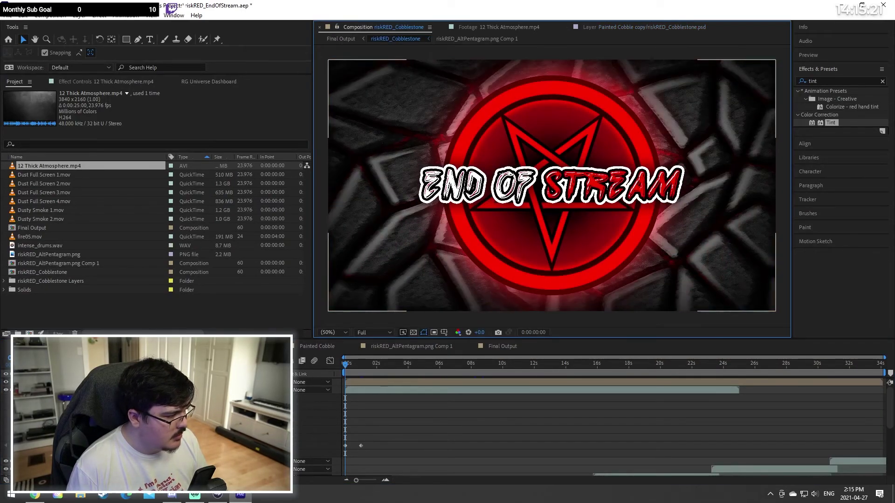
pyautogui.click(36, 390)
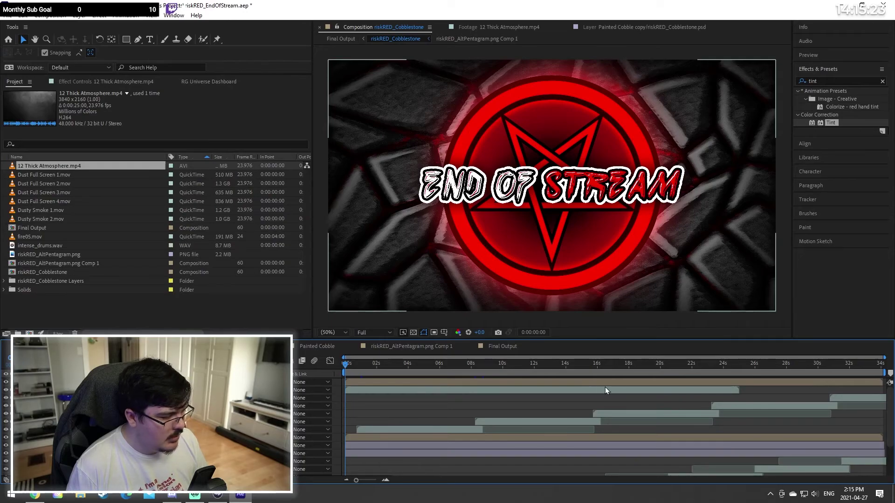
# Step: Trim the end of the 12 Thick Atmosphere.mp4 layer to 0:00:20:00
pyautogui.click(662, 365)
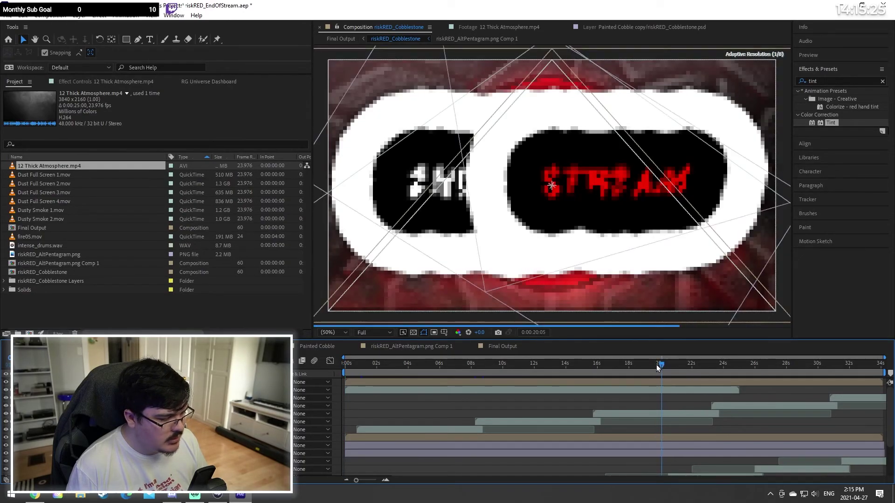
pyautogui.click(655, 364)
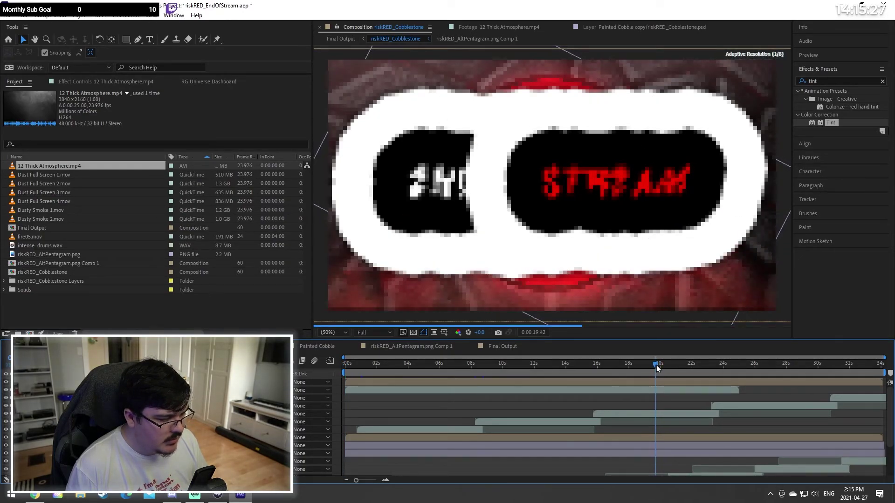
pyautogui.click(661, 366)
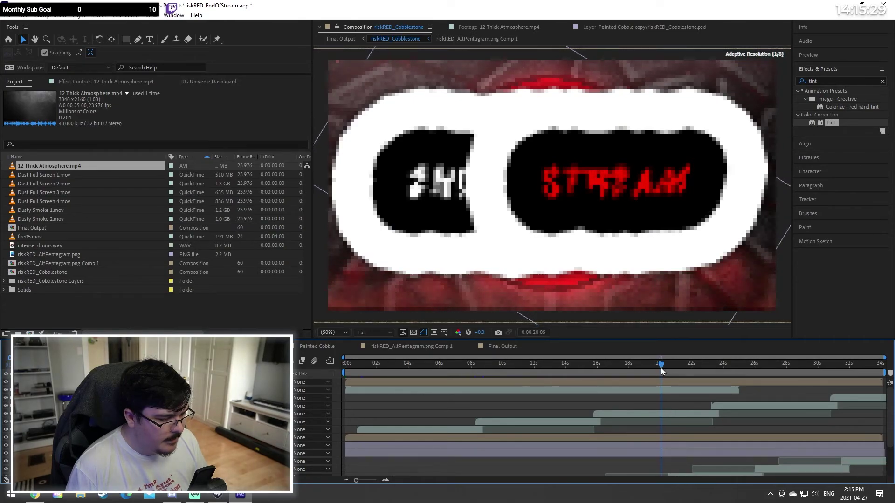
pyautogui.click(660, 368)
pyautogui.moveTo(736, 392); pyautogui.dragTo(659, 396)
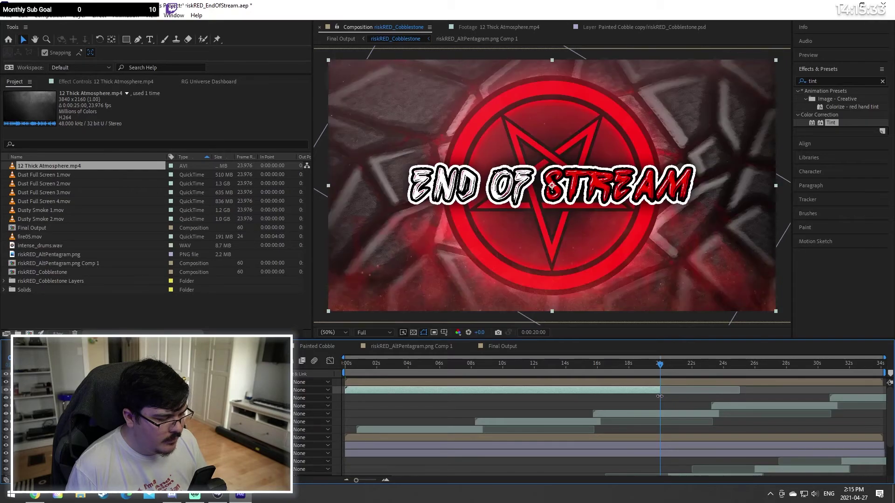
pyautogui.moveTo(356, 480); pyautogui.dragTo(384, 483)
pyautogui.moveTo(661, 390); pyautogui.dragTo(611, 411)
pyautogui.moveTo(376, 481)
pyautogui.mouseDown()
pyautogui.moveTo(347, 480)
pyautogui.moveTo(374, 480)
pyautogui.mouseUp()
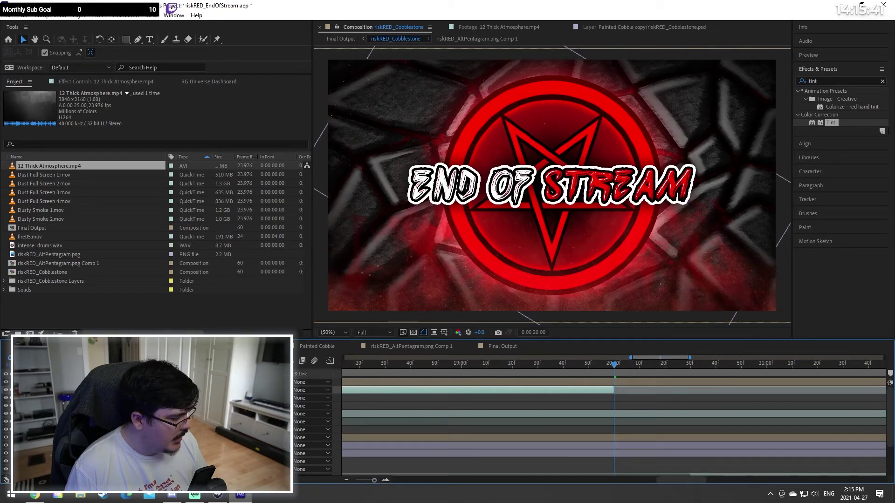
# Step: Add fade-out opacity keyframes at 0:00:19:00 and 0:00:20:00 on the 12 Thick Atmosphere.mp4 layer
pyautogui.click(32, 390)
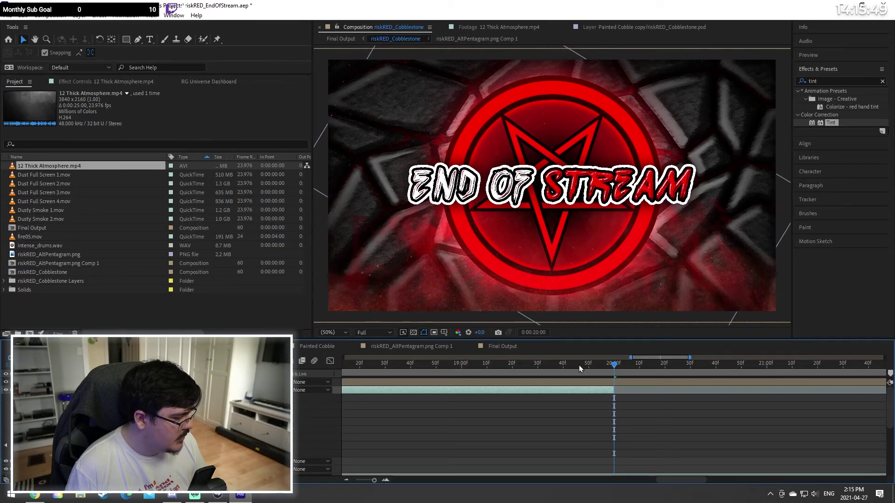
pyautogui.moveTo(472, 366); pyautogui.dragTo(462, 369)
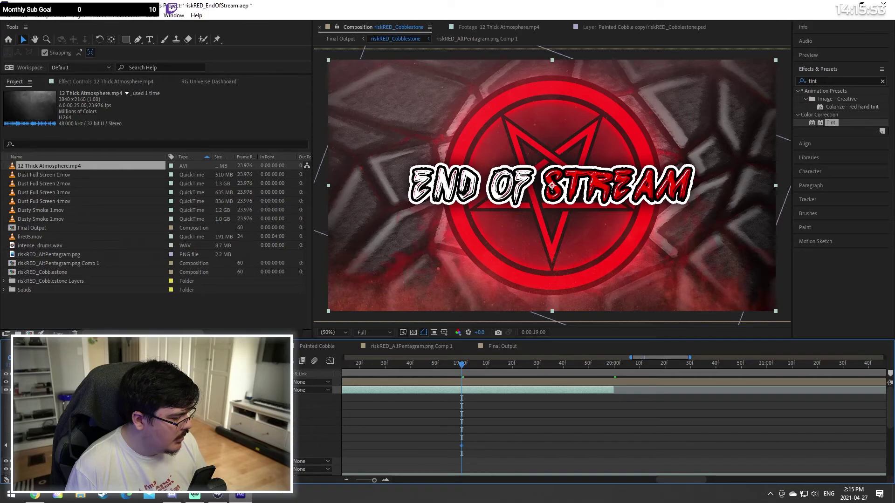
pyautogui.moveTo(605, 369); pyautogui.dragTo(615, 370)
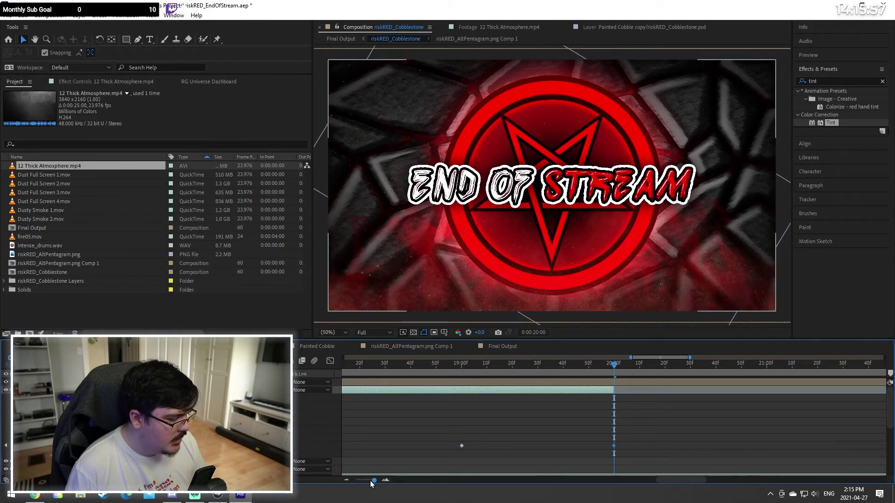
# Step: Duplicate the 12 Thick Atmosphere.mp4 layer and move the copy to start at about 0:00:18:59, overlapping the original's fade-out
pyautogui.moveTo(373, 480); pyautogui.dragTo(341, 483)
pyautogui.click(23, 14)
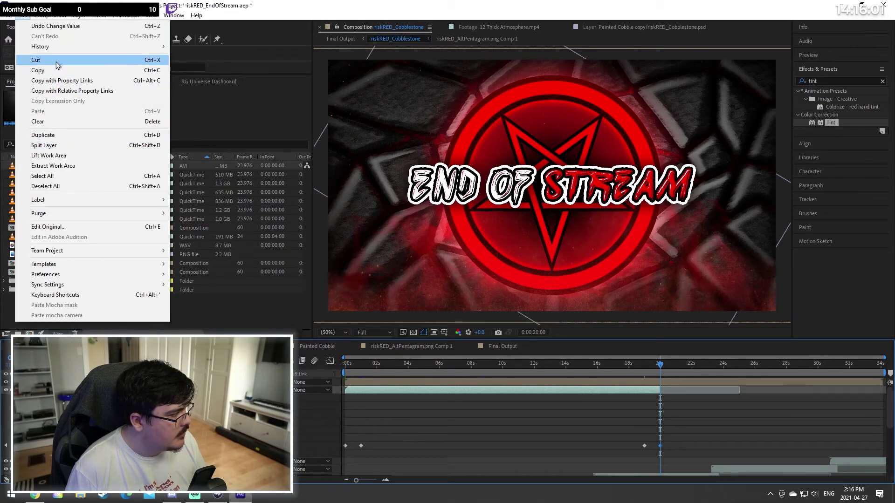
pyautogui.click(79, 135)
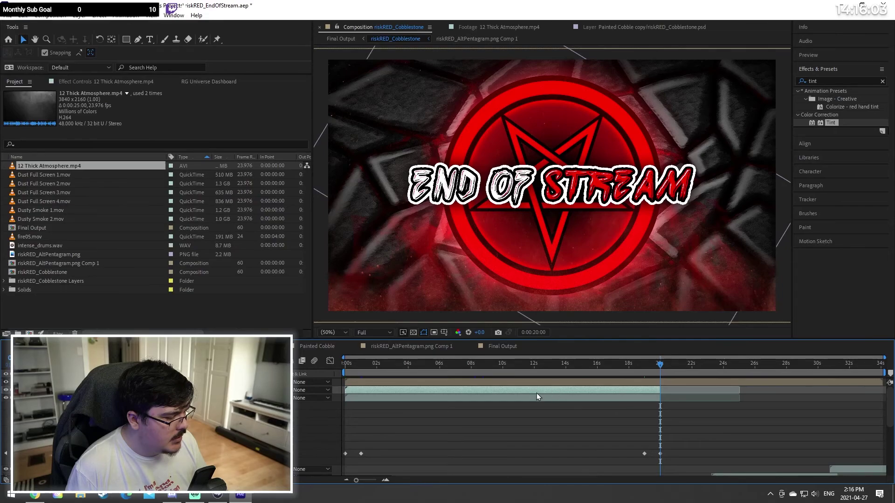
pyautogui.moveTo(537, 393); pyautogui.dragTo(846, 399)
pyautogui.moveTo(657, 364); pyautogui.dragTo(641, 366)
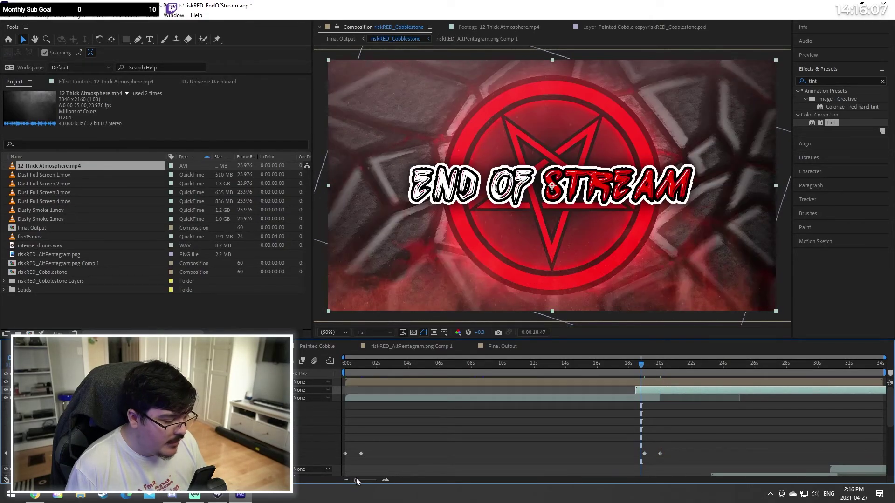
pyautogui.moveTo(356, 480); pyautogui.dragTo(374, 484)
pyautogui.moveTo(641, 365); pyautogui.dragTo(703, 389)
pyautogui.moveTo(377, 484); pyautogui.dragTo(345, 482)
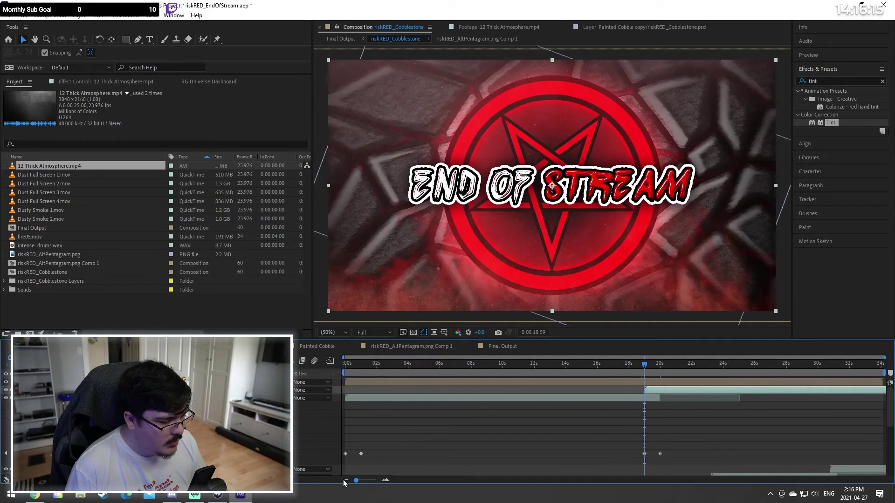
# Step: Collapse the original 12 Thick Atmosphere.mp4 layer's properties and save the project
pyautogui.click(499, 428)
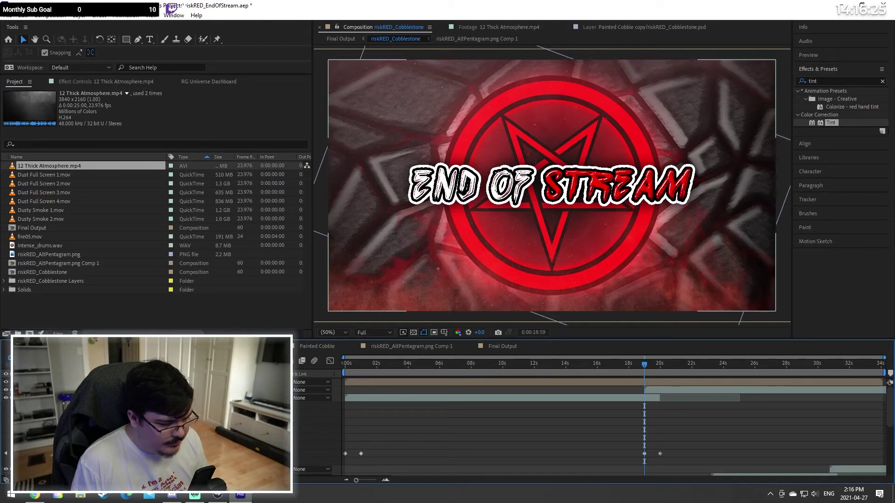
pyautogui.click(93, 398)
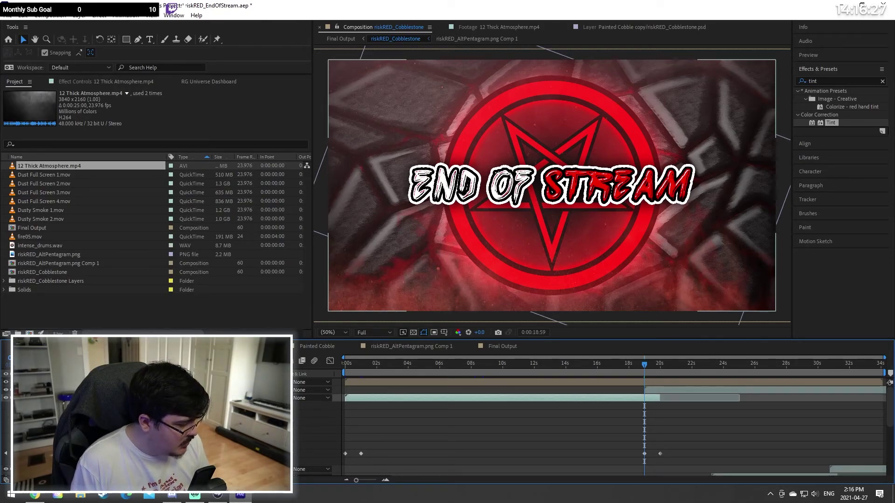
pyautogui.click(140, 434)
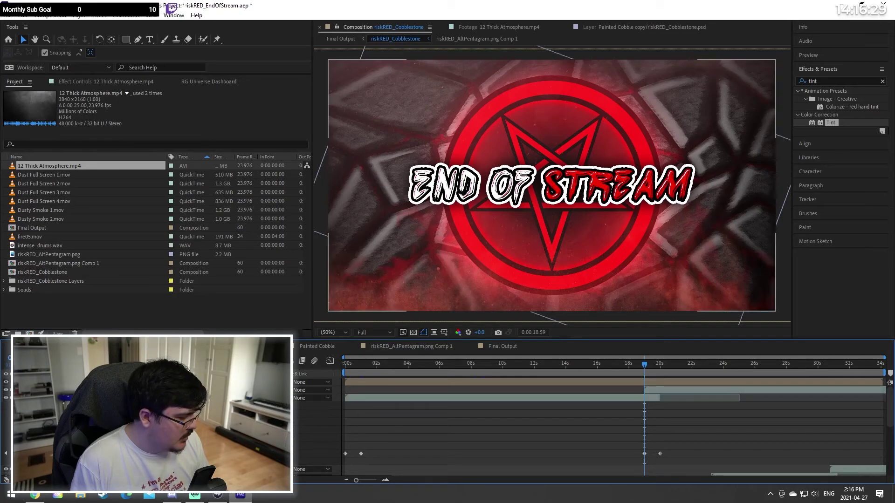
pyautogui.click(37, 398)
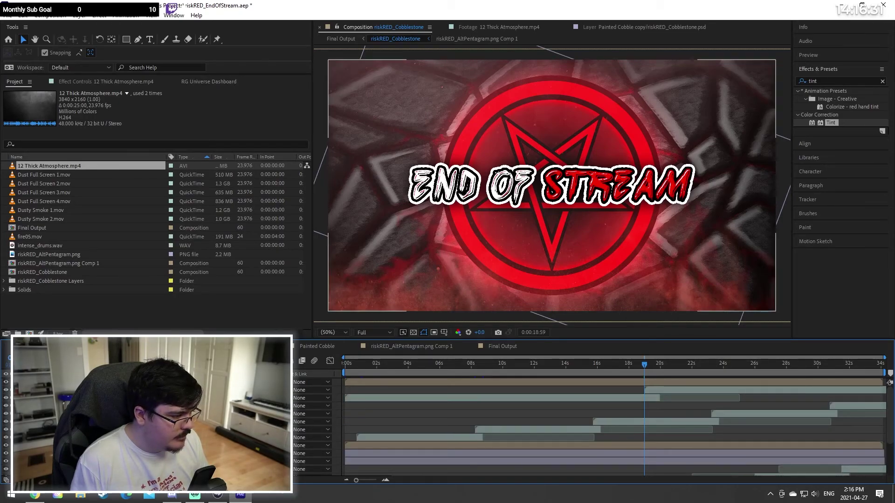
pyautogui.scroll(-3, 615, 427)
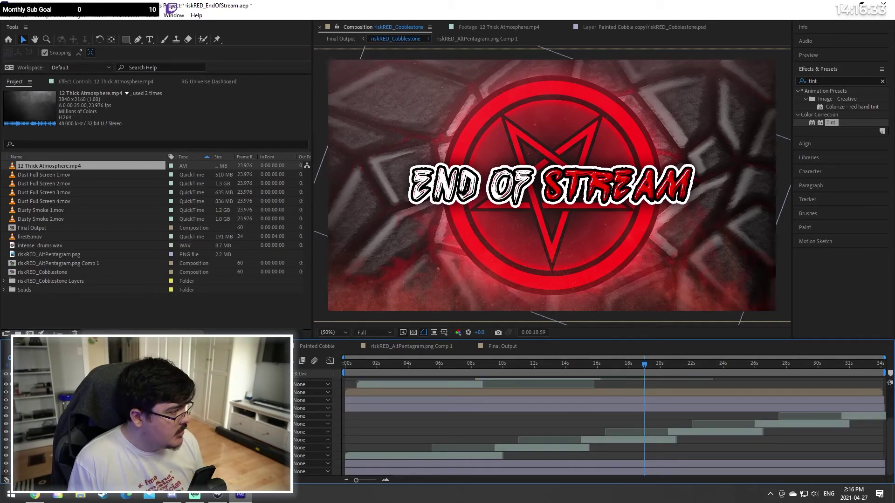
pyautogui.hotkey('ctrl', 's')
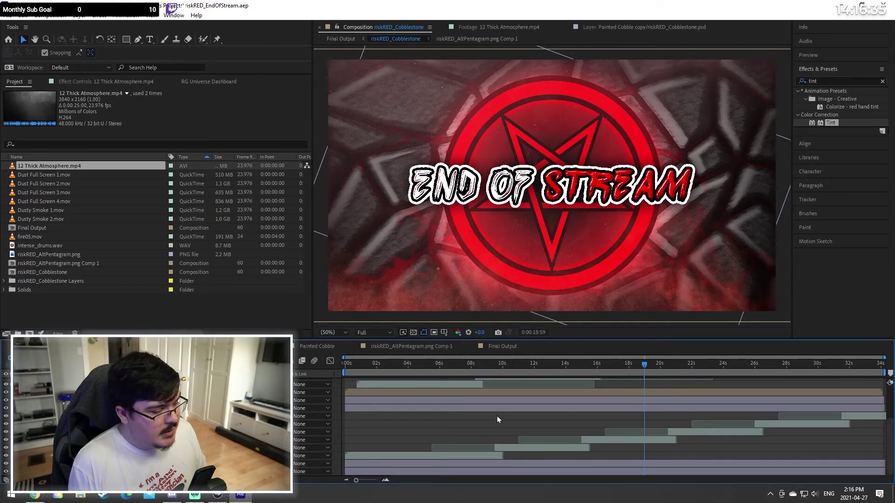
# Step: In the Final Output composition, set the ShrinkRay Contrast Strength on the riskRED_Cobblestone layer to 1
pyautogui.click(513, 346)
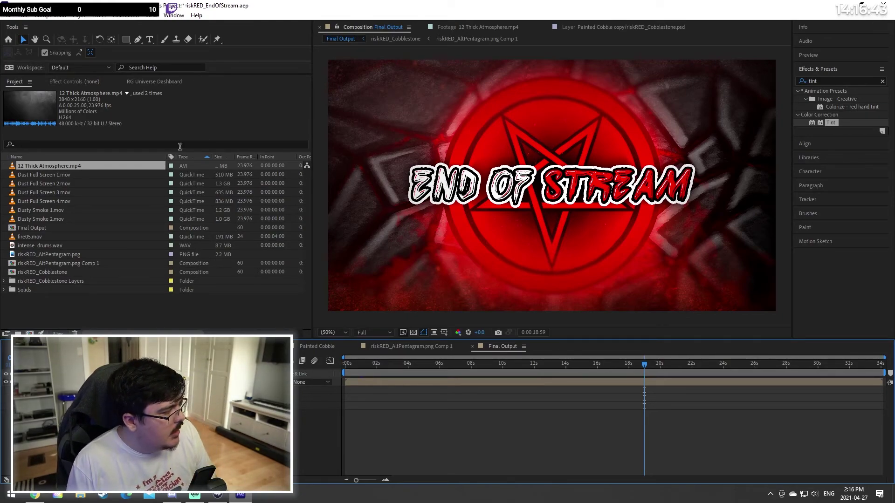
pyautogui.click(66, 82)
pyautogui.click(23, 82)
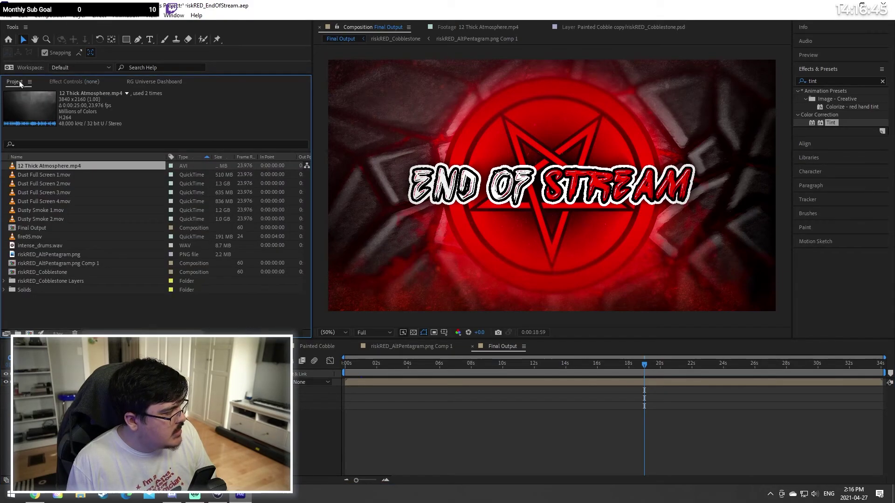
pyautogui.click(82, 82)
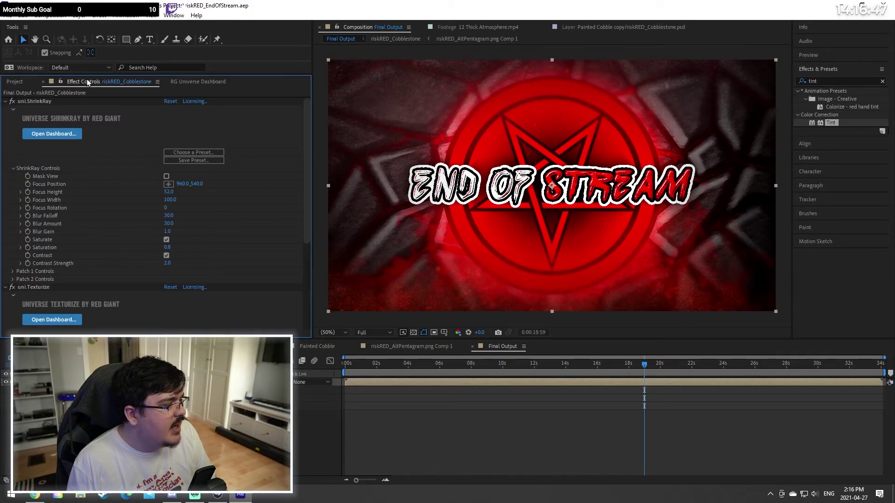
pyautogui.scroll(-3, 142, 187)
pyautogui.scroll(2, 133, 187)
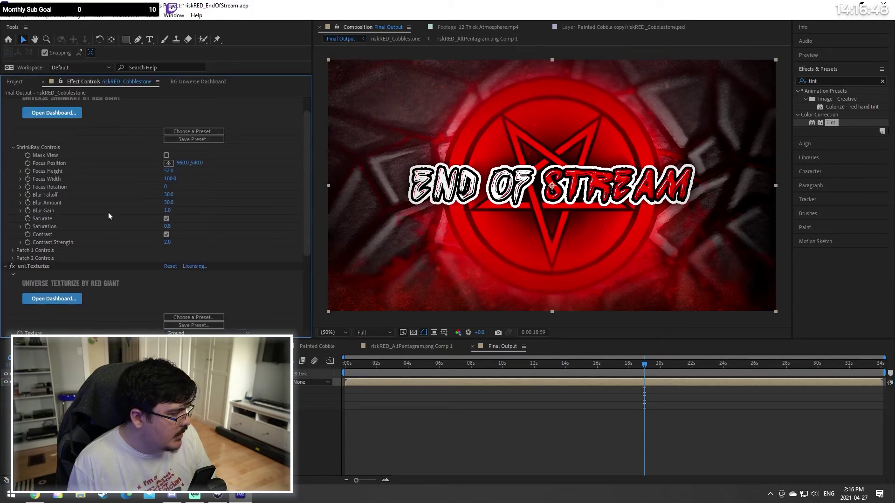
pyautogui.click(167, 242)
pyautogui.write('1')
pyautogui.click(238, 298)
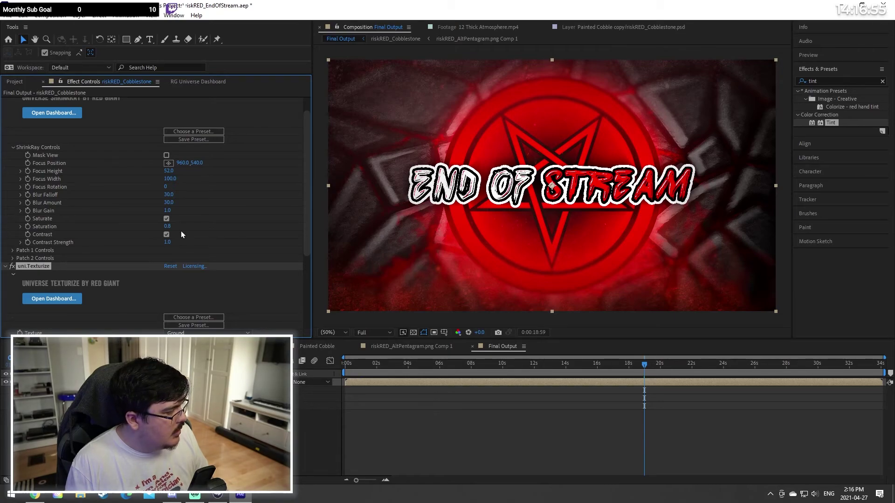
# Step: Compare the image with the ShrinkRay Saturate and Contrast options switched off and on, leaving both enabled
pyautogui.click(168, 227)
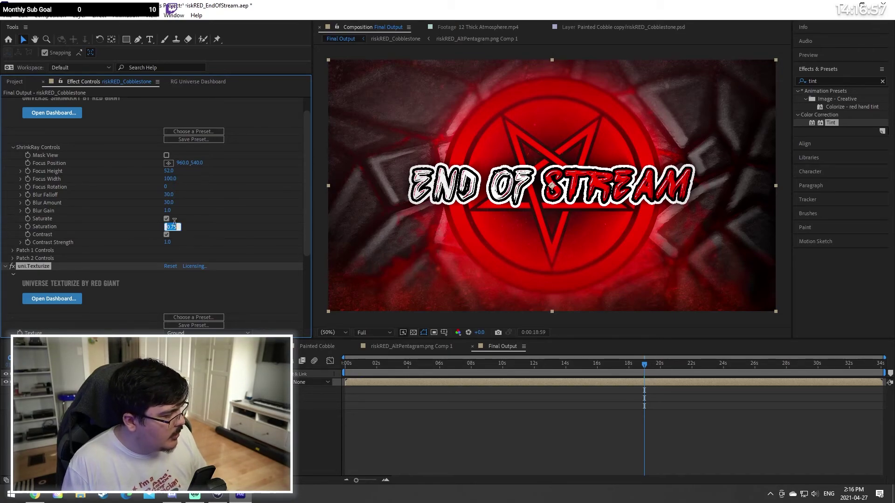
pyautogui.click(168, 217)
pyautogui.click(167, 218)
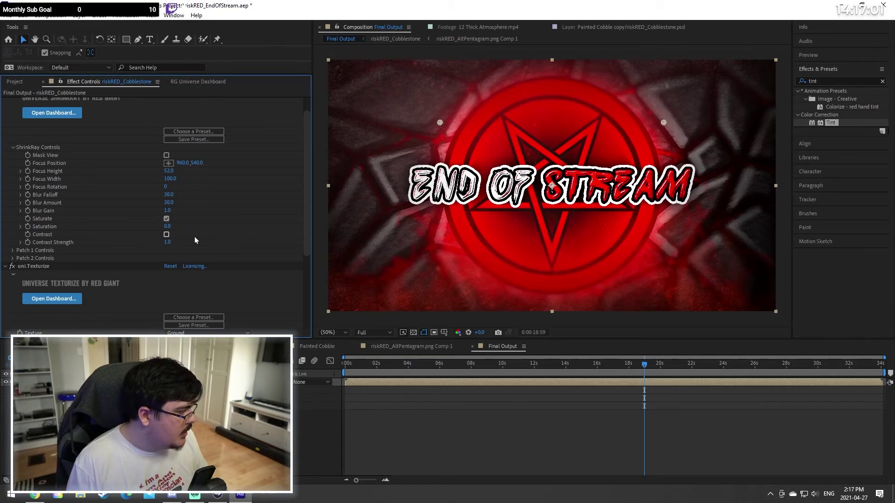
pyautogui.click(166, 234)
pyautogui.click(168, 227)
pyautogui.click(243, 204)
pyautogui.click(167, 235)
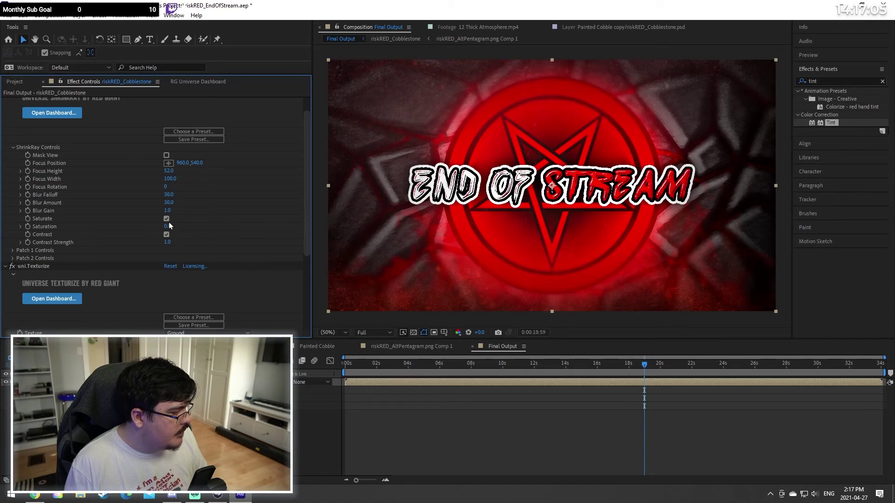
# Step: Set the ShrinkRay Saturation to 0.6 and compare the image with Saturate switched off and on
pyautogui.click(169, 226)
pyautogui.write('0')
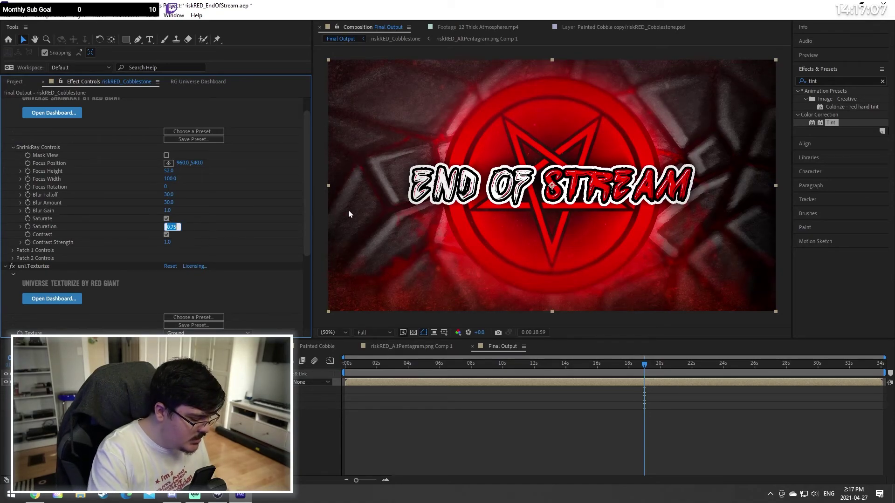
pyautogui.write('.6')
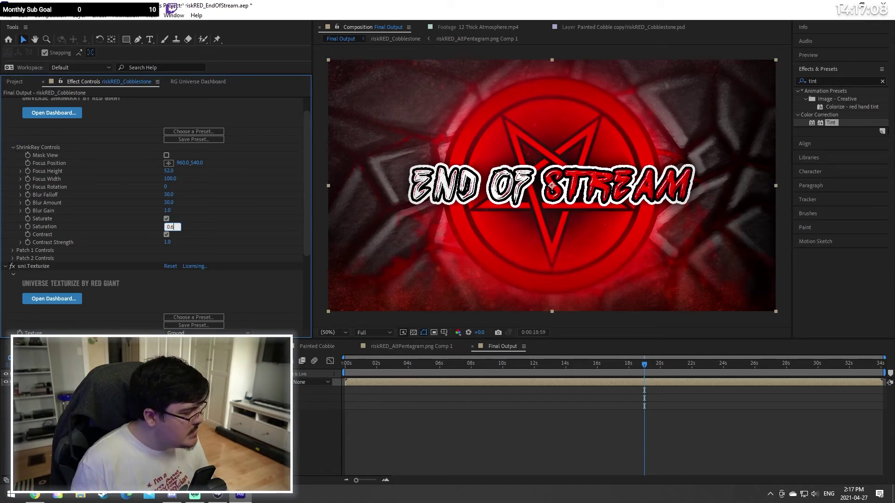
pyautogui.click(235, 217)
pyautogui.click(166, 219)
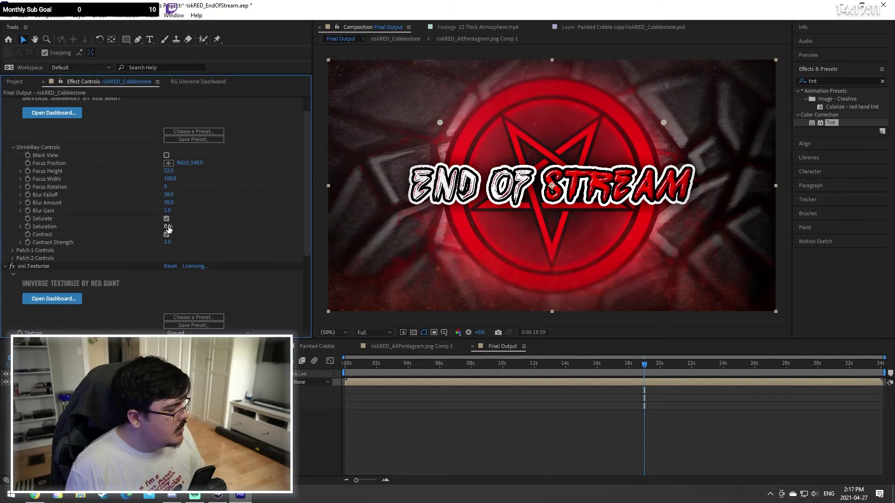
pyautogui.click(169, 226)
pyautogui.click(197, 226)
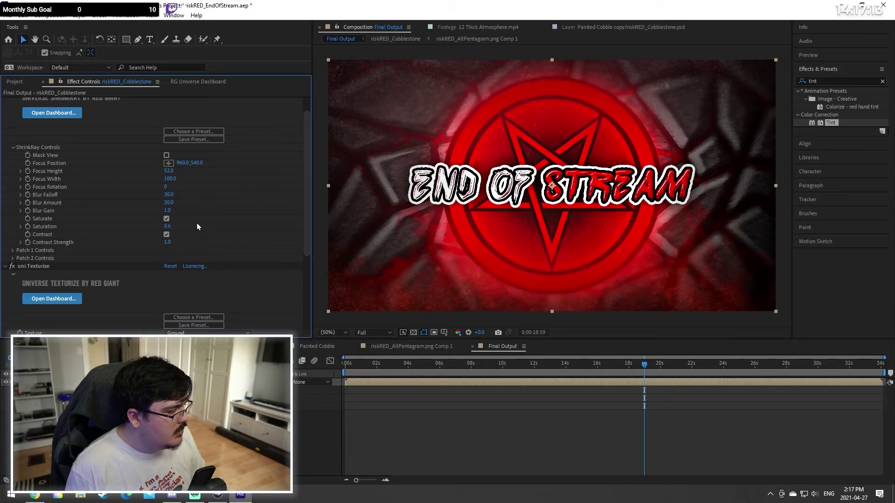
pyautogui.click(166, 218)
pyautogui.click(166, 218)
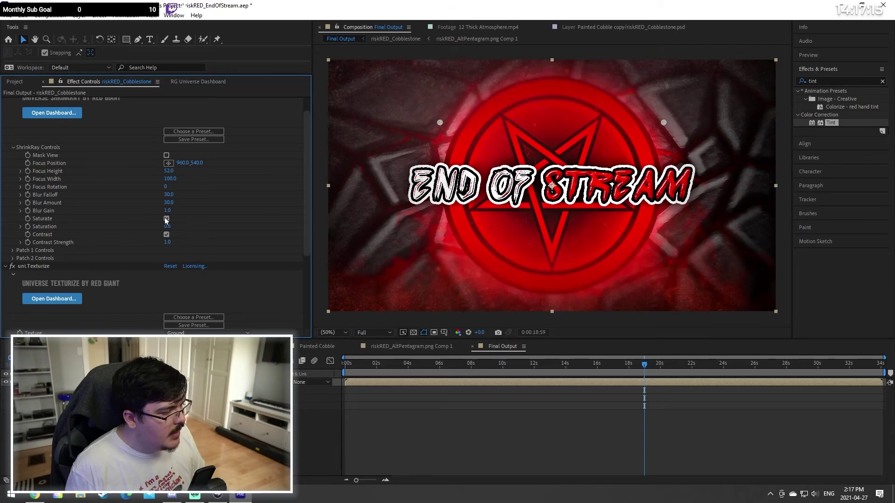
# Step: Try a ShrinkRay Saturation of 0.8 on the riskRED_Cobblestone layer
pyautogui.click(167, 226)
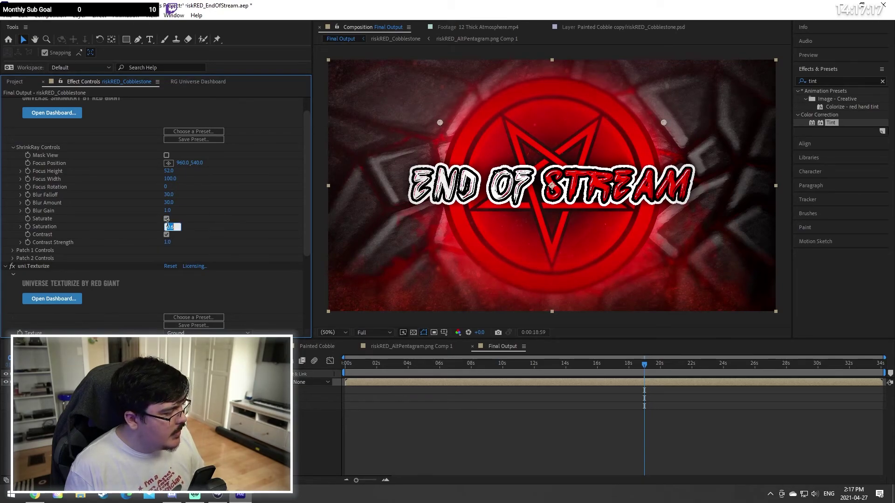
pyautogui.write('0.8')
pyautogui.press('Return')
# Step: Set the ShrinkRay Saturation back to 0.6 and save the project
pyautogui.click(167, 225)
pyautogui.write('-0')
pyautogui.press('BackSpace')
pyautogui.press('BackSpace')
pyautogui.write('0.')
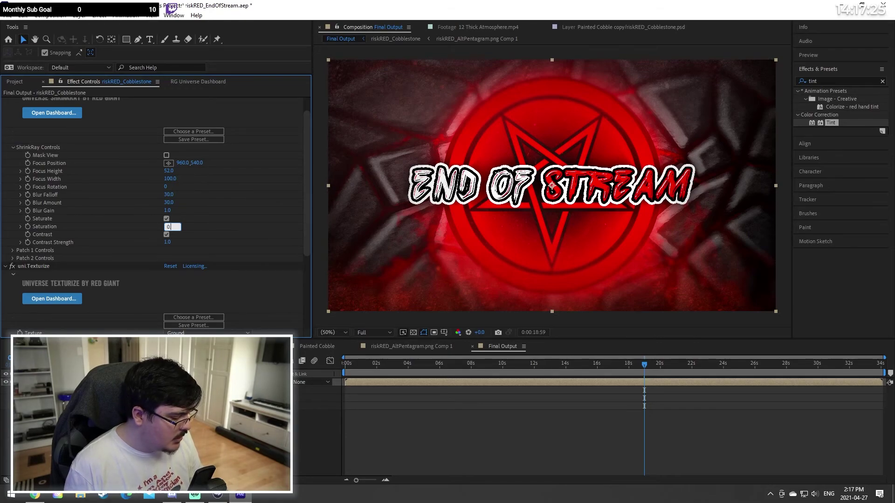
pyautogui.write('6')
pyautogui.press('Return')
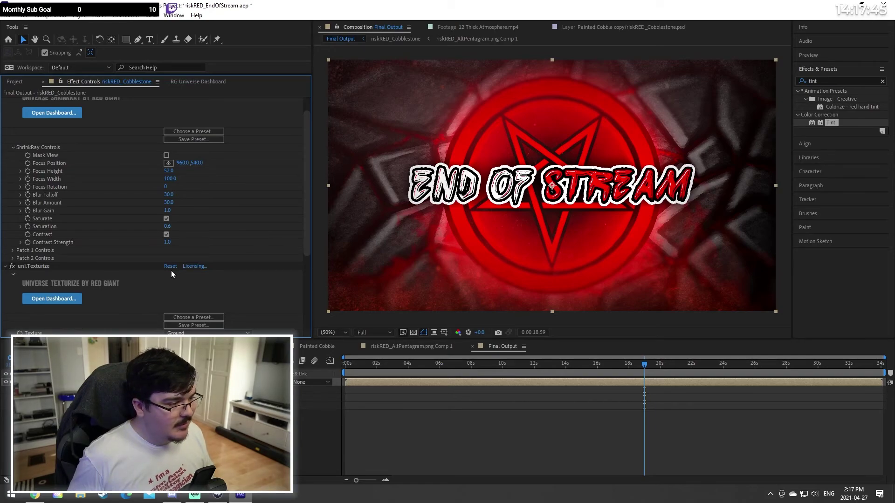
pyautogui.hotkey('ctrl', 's')
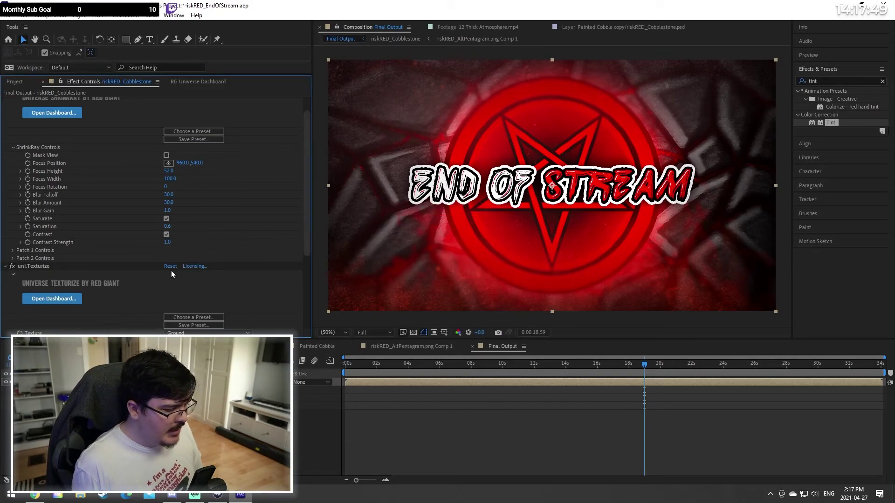
# Step: Examine the Final Output composition at 0:00:00:00, 0:00:02:47 and 0:00:18:33
pyautogui.moveTo(349, 364); pyautogui.dragTo(290, 365)
pyautogui.click(7, 15)
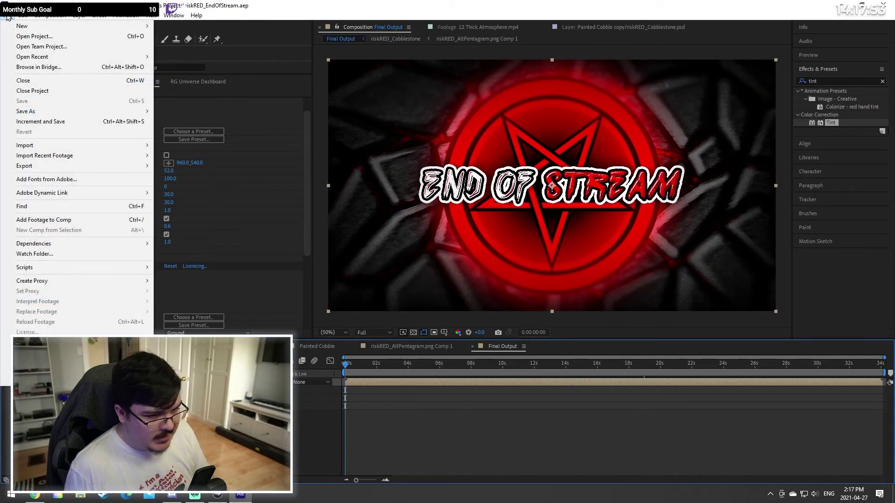
pyautogui.click(3, 14)
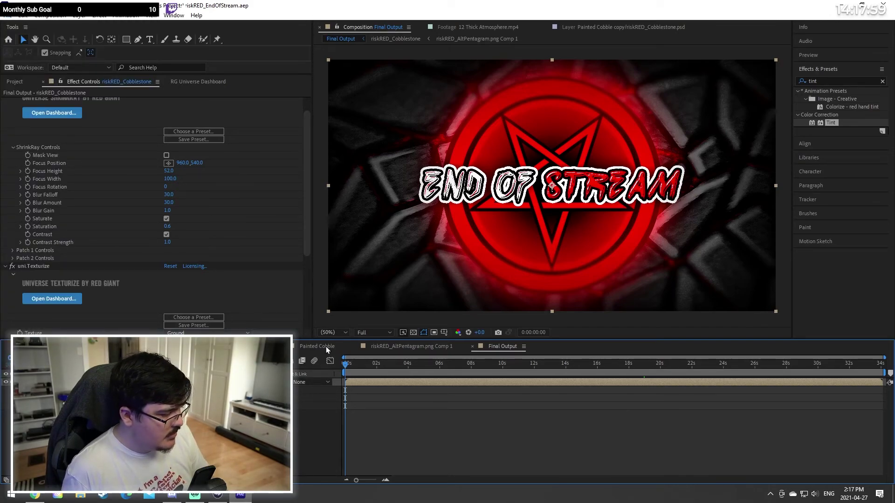
pyautogui.moveTo(347, 366)
pyautogui.mouseDown()
pyautogui.moveTo(368, 366)
pyautogui.moveTo(351, 367)
pyautogui.mouseUp()
pyautogui.click(389, 362)
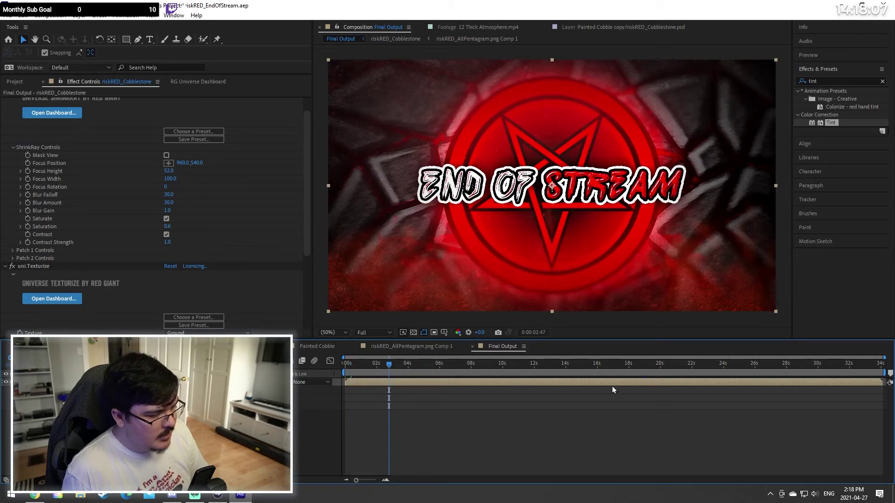
pyautogui.click(636, 364)
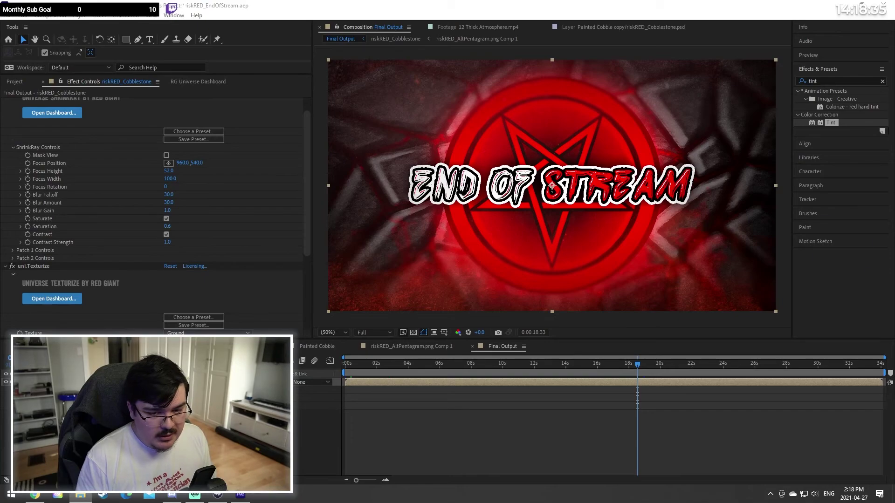
# Step: Import spotlight_border.png into the project, add it as the top layer of the Final Output composition, and save the project
pyautogui.moveTo(104, 501); pyautogui.dragTo(104, 242)
pyautogui.moveTo(113, 118); pyautogui.dragTo(121, 88)
pyautogui.click(23, 80)
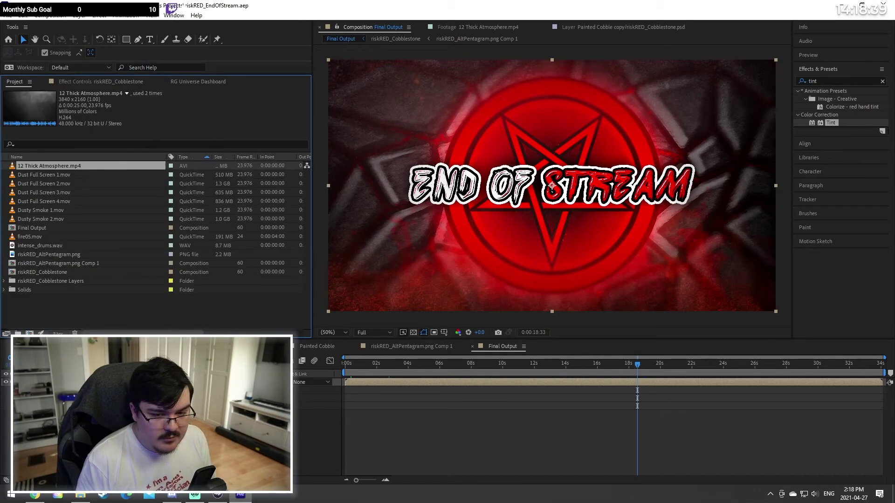
pyautogui.moveTo(225, 289); pyautogui.dragTo(152, 320)
pyautogui.moveTo(69, 301); pyautogui.dragTo(111, 410)
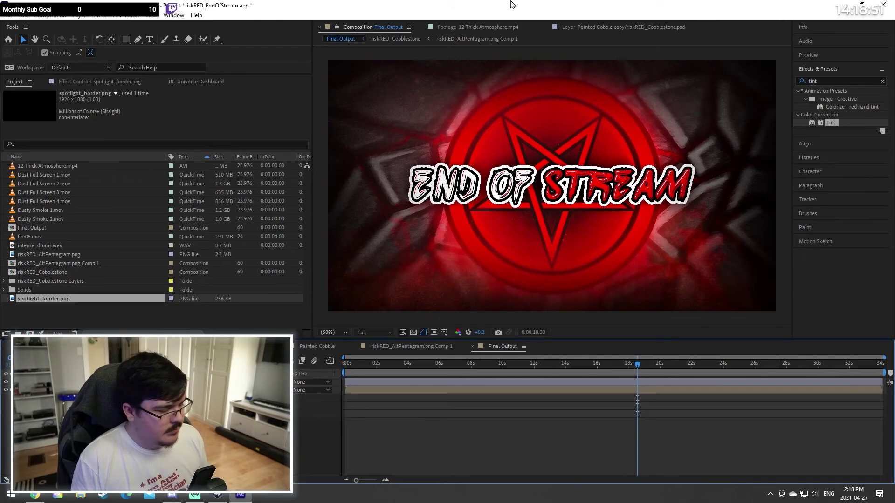
pyautogui.hotkey('ctrl', 's')
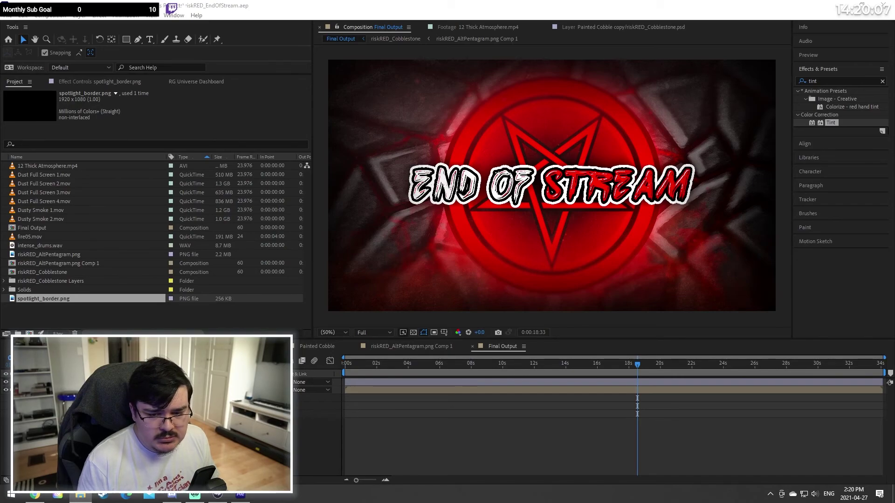
# Step: Import Blurred_Border.png into the project
pyautogui.hotkey('alt', 'Tab')
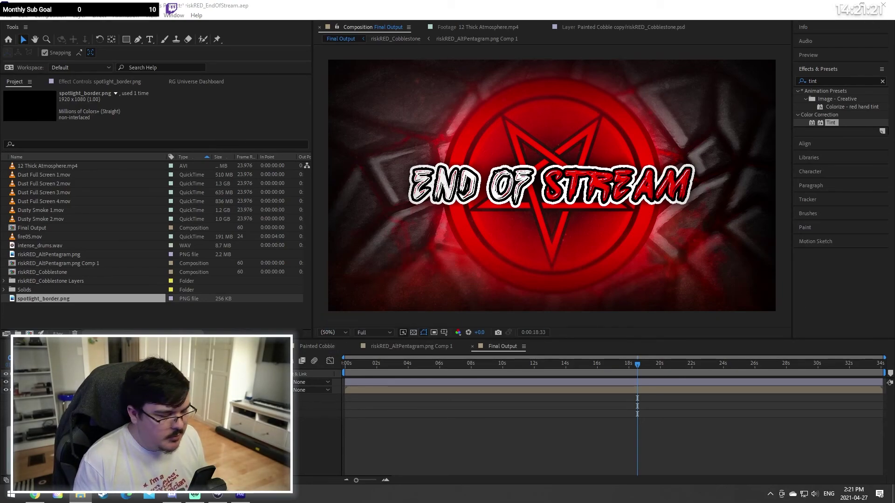
pyautogui.moveTo(0, 322); pyautogui.dragTo(94, 321)
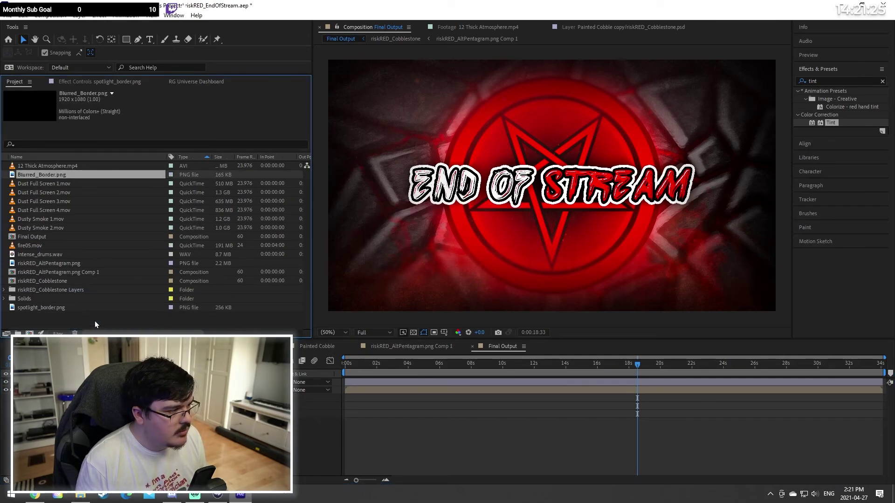
# Step: Try Blurred_Border.png as the top layer of the Final Output composition and delete that layer
pyautogui.moveTo(42, 175); pyautogui.dragTo(130, 379)
pyautogui.click(537, 458)
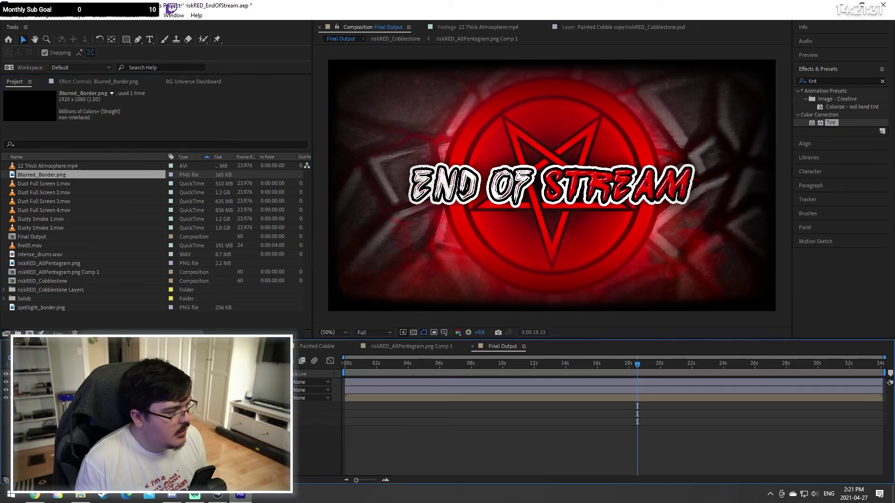
pyautogui.click(552, 185)
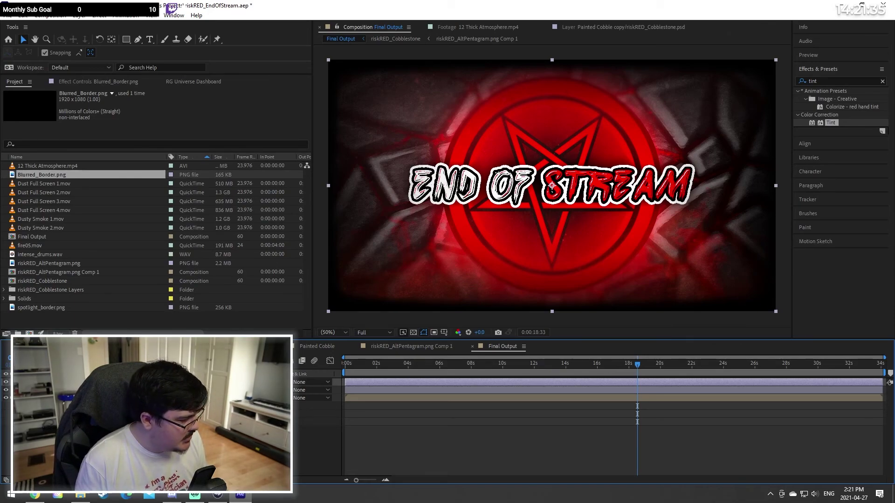
pyautogui.press('Delete')
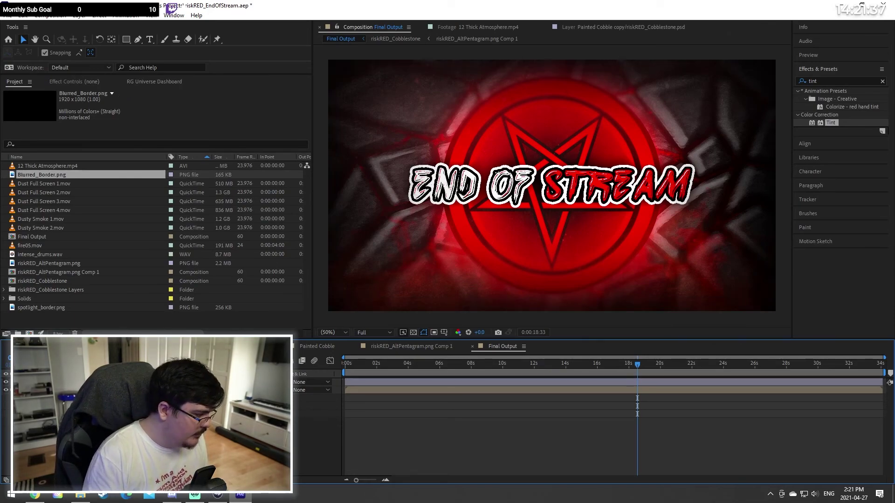
# Step: Try Blurred_Border.png as the top layer of the riskRED_Cobblestone composition, delete it, and return to Final Output
pyautogui.click(109, 346)
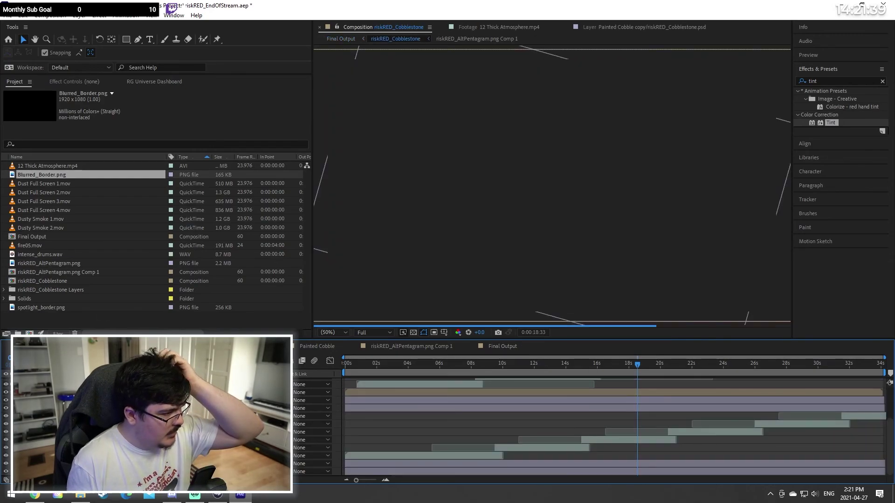
pyautogui.scroll(3, 275, 415)
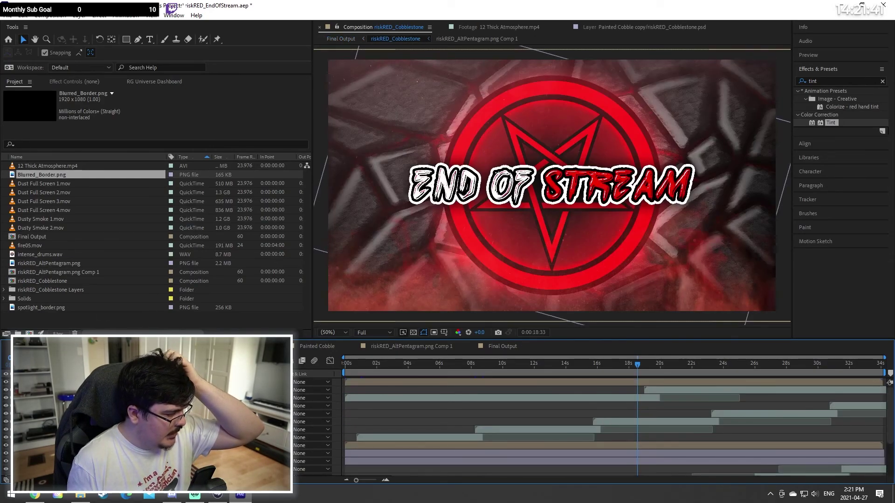
pyautogui.moveTo(62, 176); pyautogui.dragTo(347, 378)
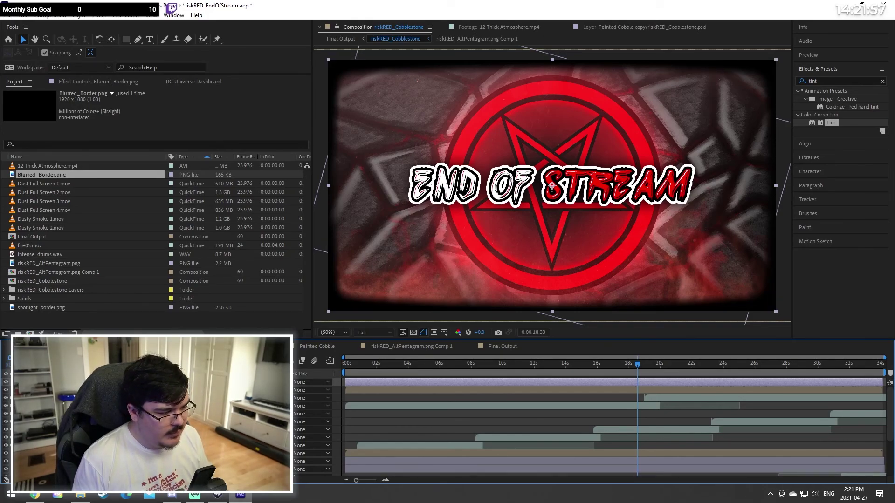
pyautogui.press('Delete')
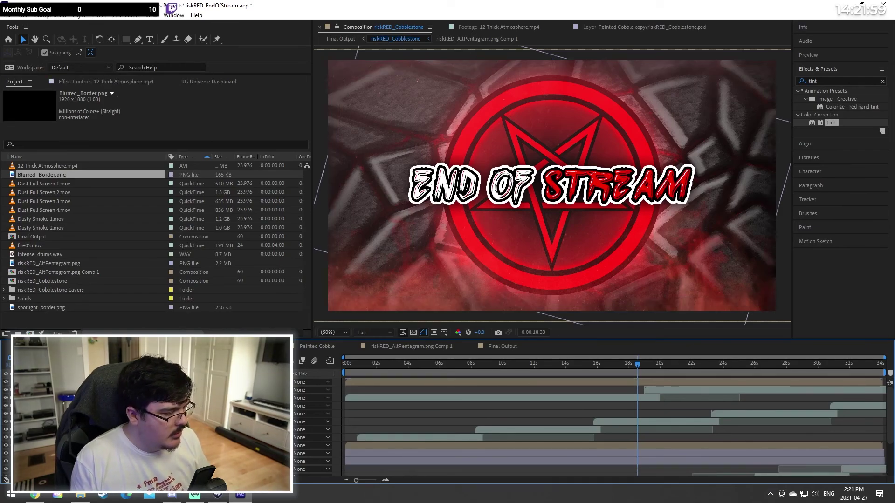
pyautogui.click(503, 346)
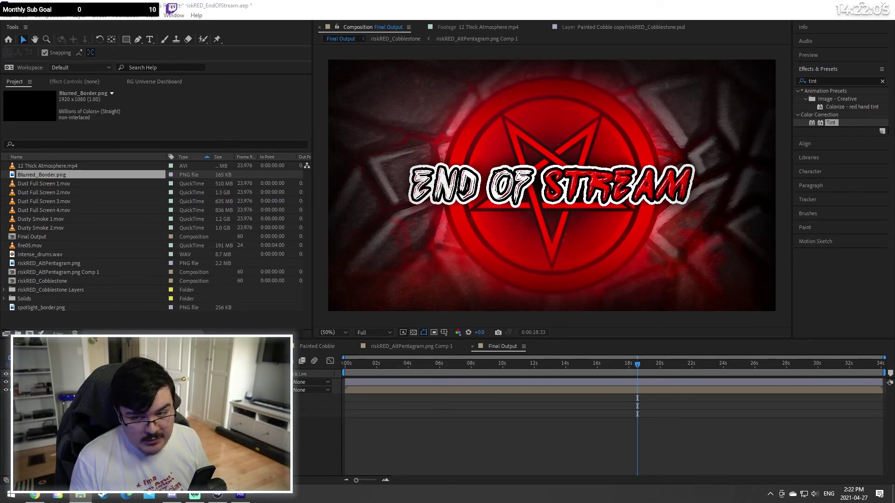
# Step: Save the project with only the spotlight border above the riskRED_Cobblestone layer in Final Output
pyautogui.hotkey('alt', 'Tab')
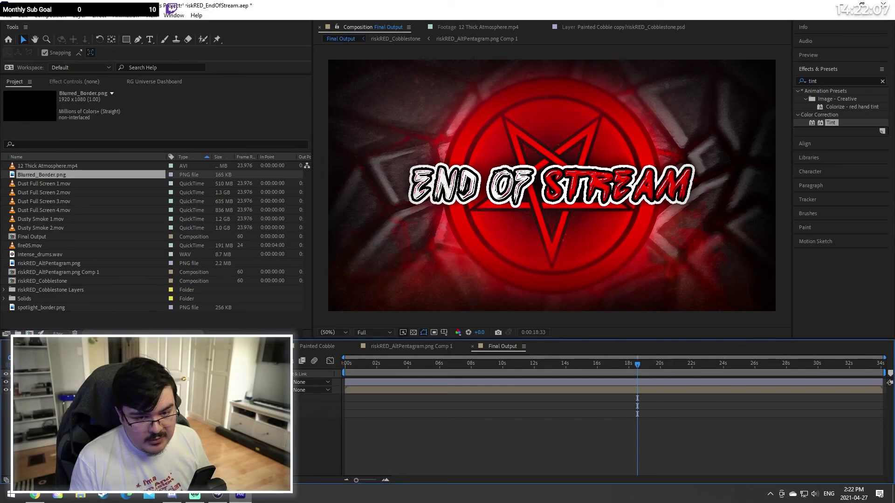
pyautogui.hotkey('alt', 'Tab')
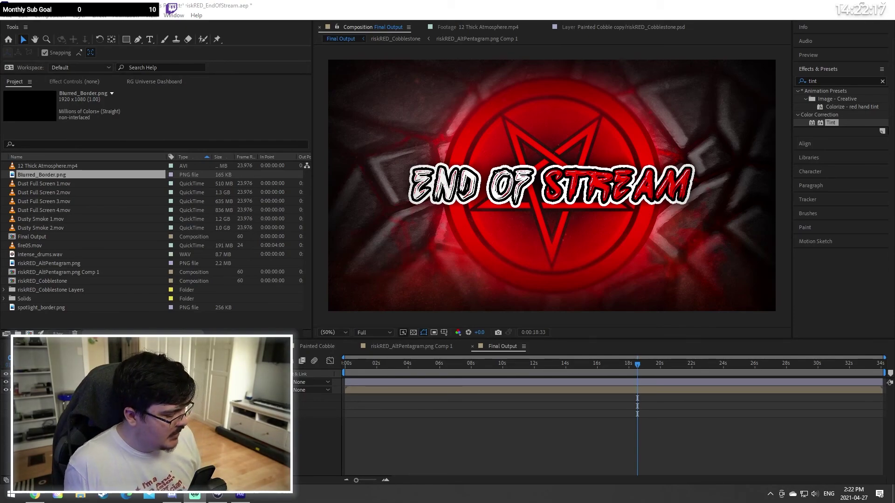
pyautogui.hotkey('ctrl', 's')
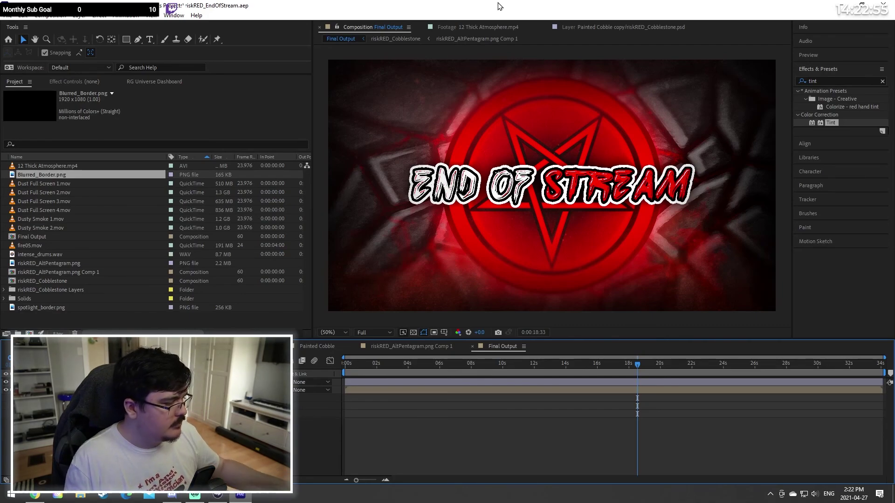
pyautogui.click(485, 300)
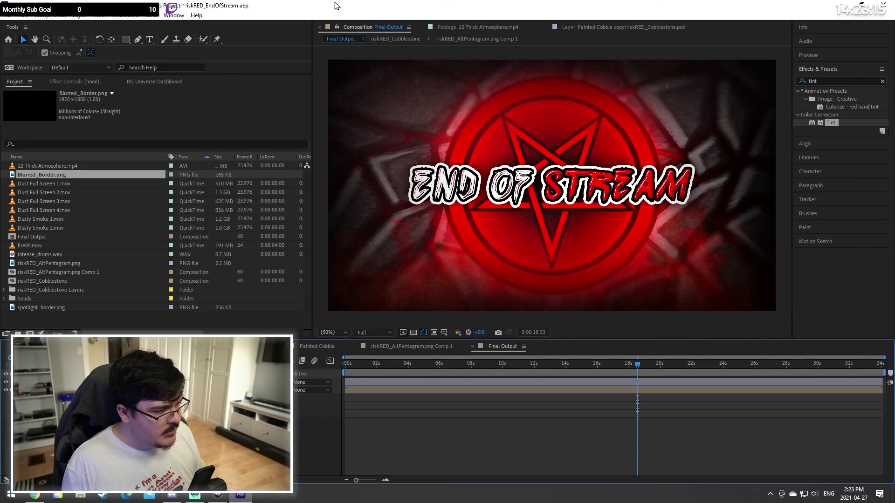
pyautogui.doubleClick(387, 4)
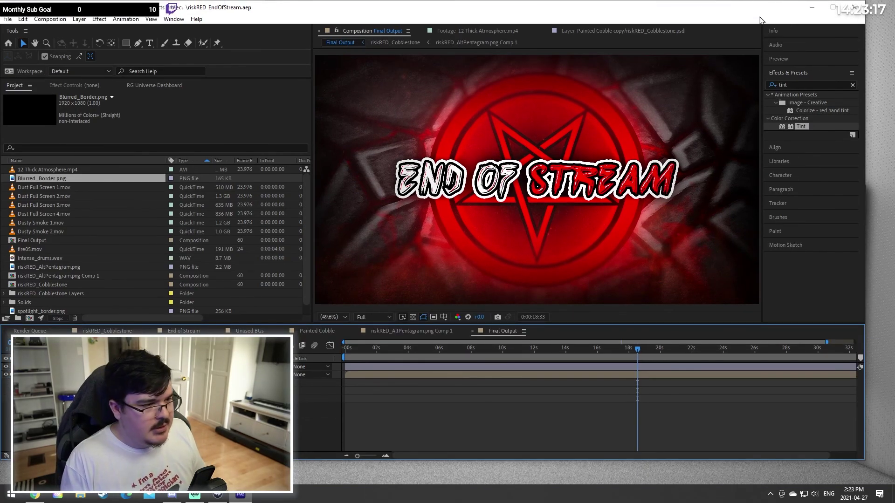
pyautogui.click(834, 7)
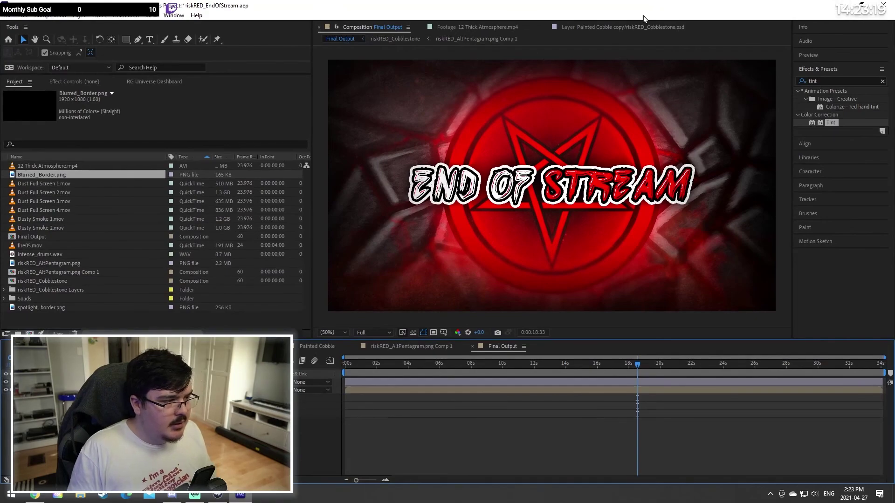